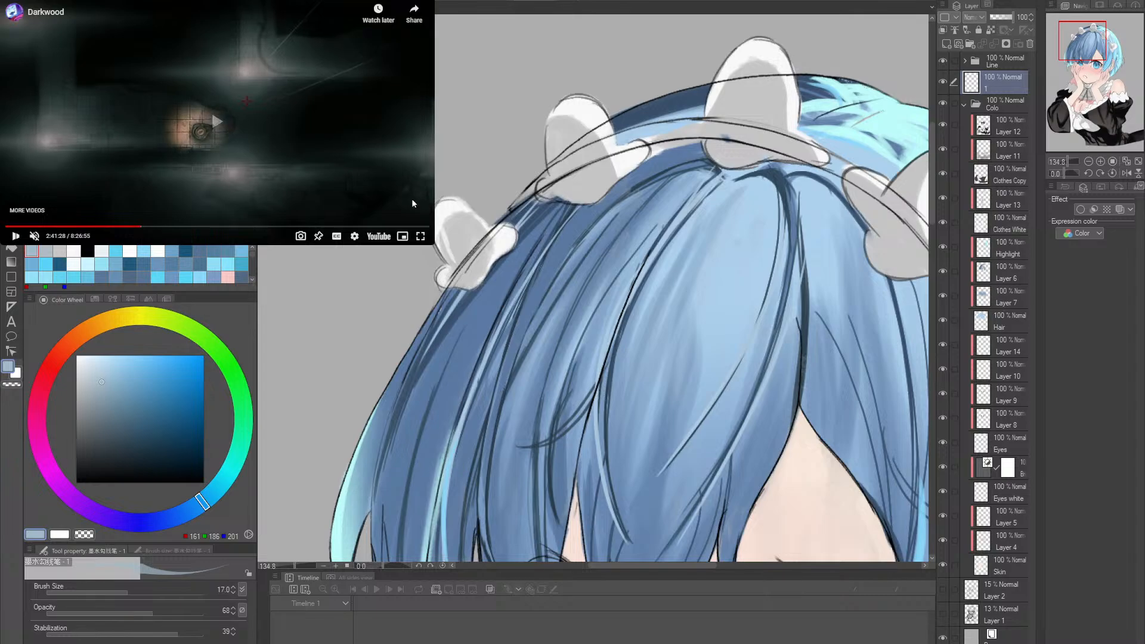
- Turn on the captions of the Darkwood video and unmute it
click(337, 237)
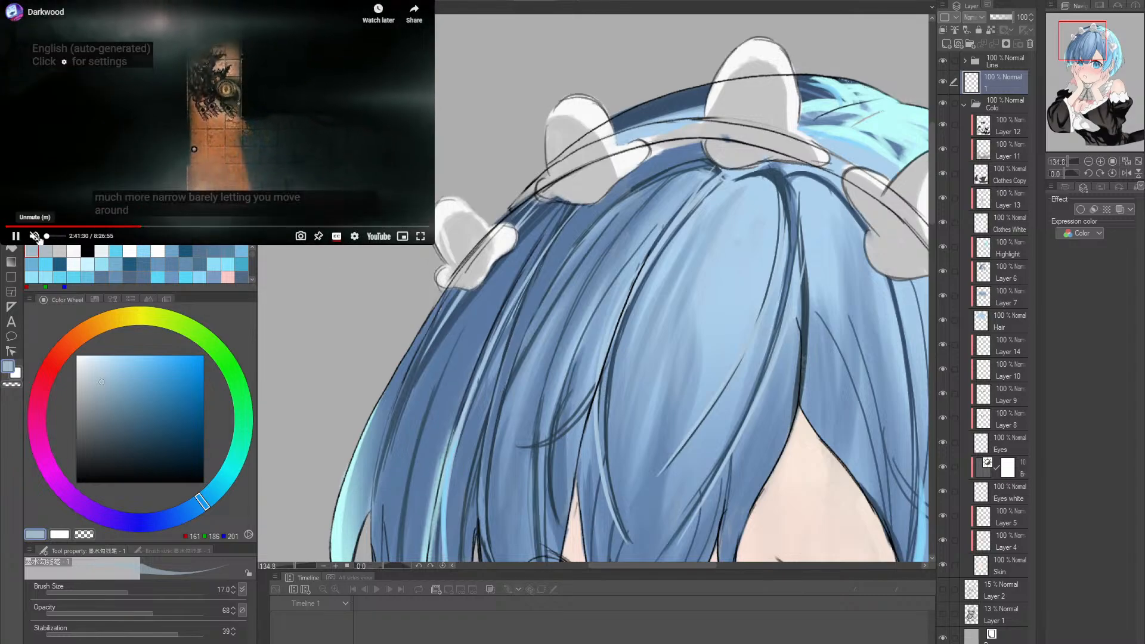
click(35, 237)
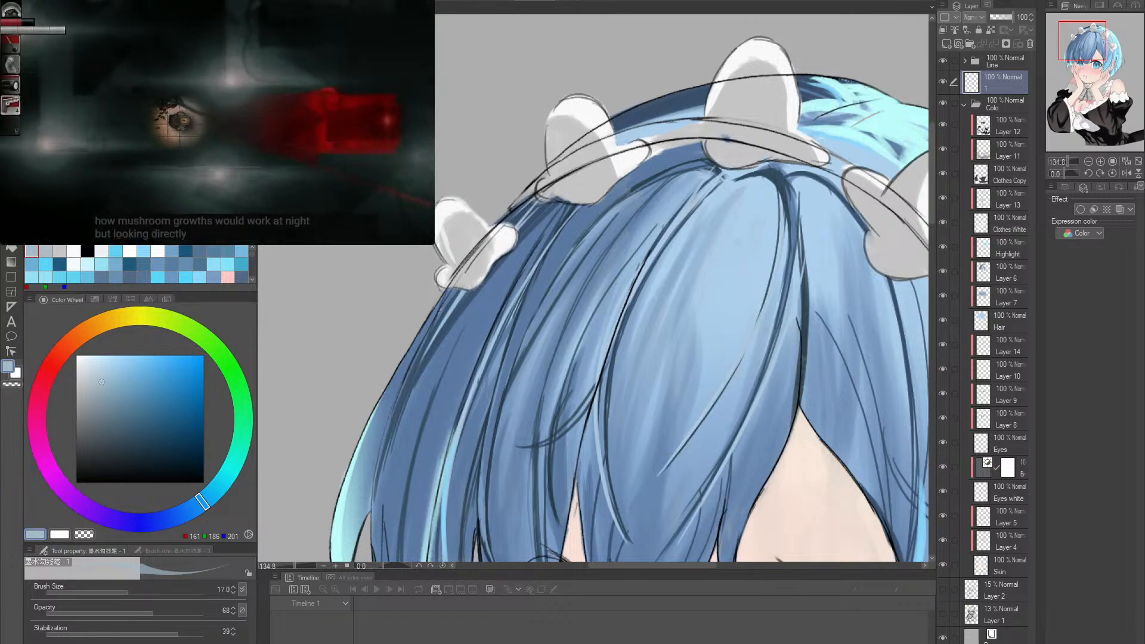
click(350, 113)
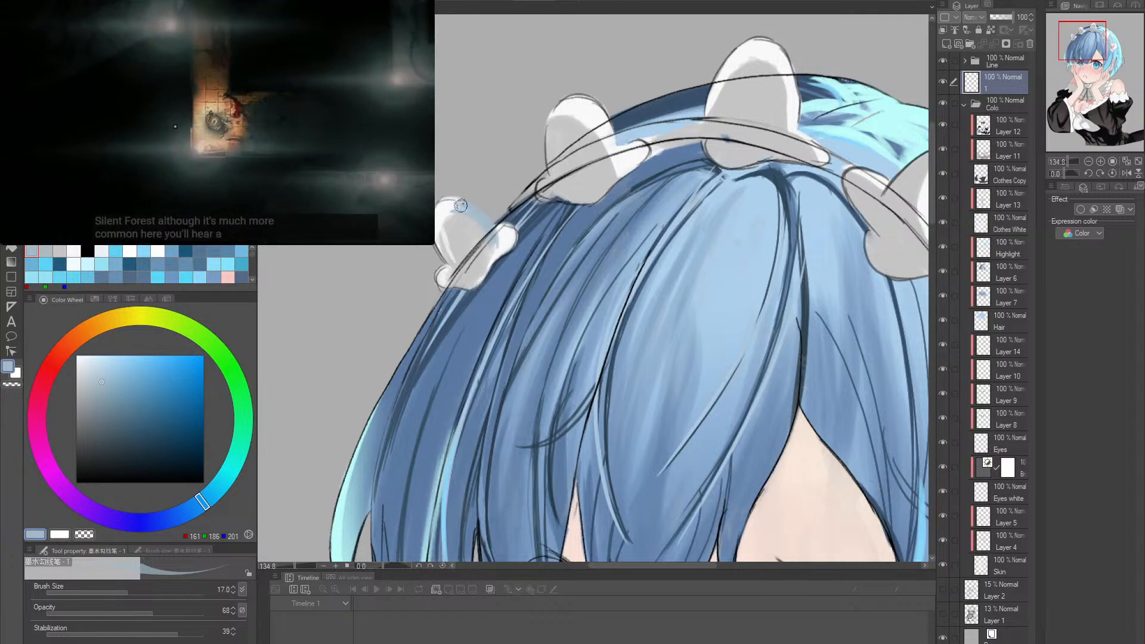
- Shade the inside of the leftmost headdress ruffle in sampled pale blue-greys at brush size up to 30, and erase spill at its lower edge
alt+click(471, 222)
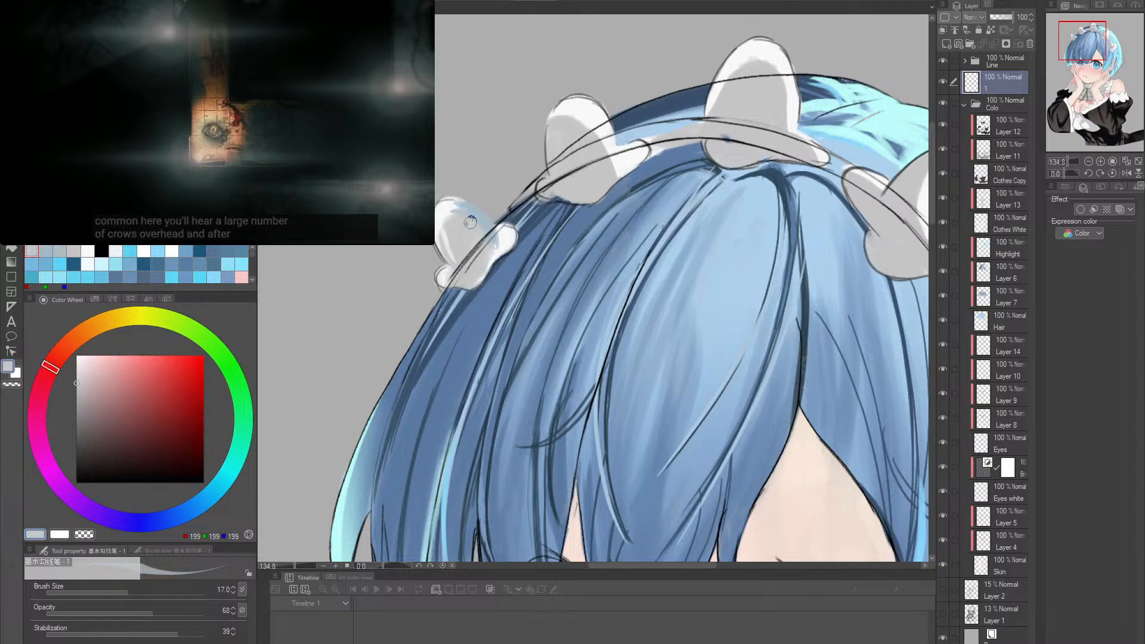
alt+click(482, 231)
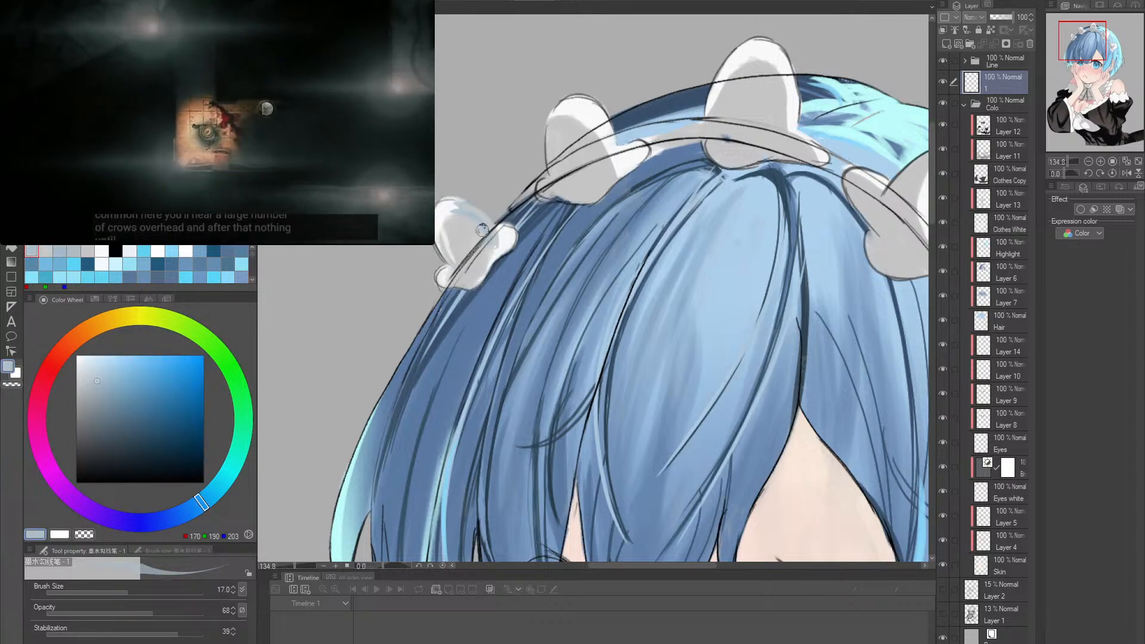
key(])
key(])
key(])
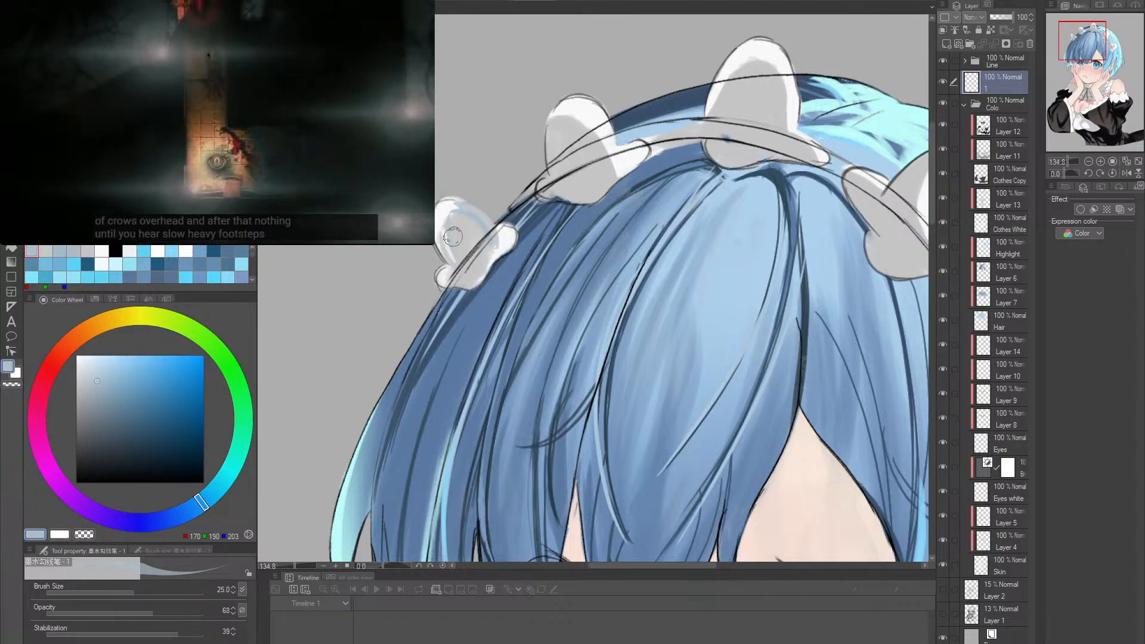
drag(447, 227, 459, 261)
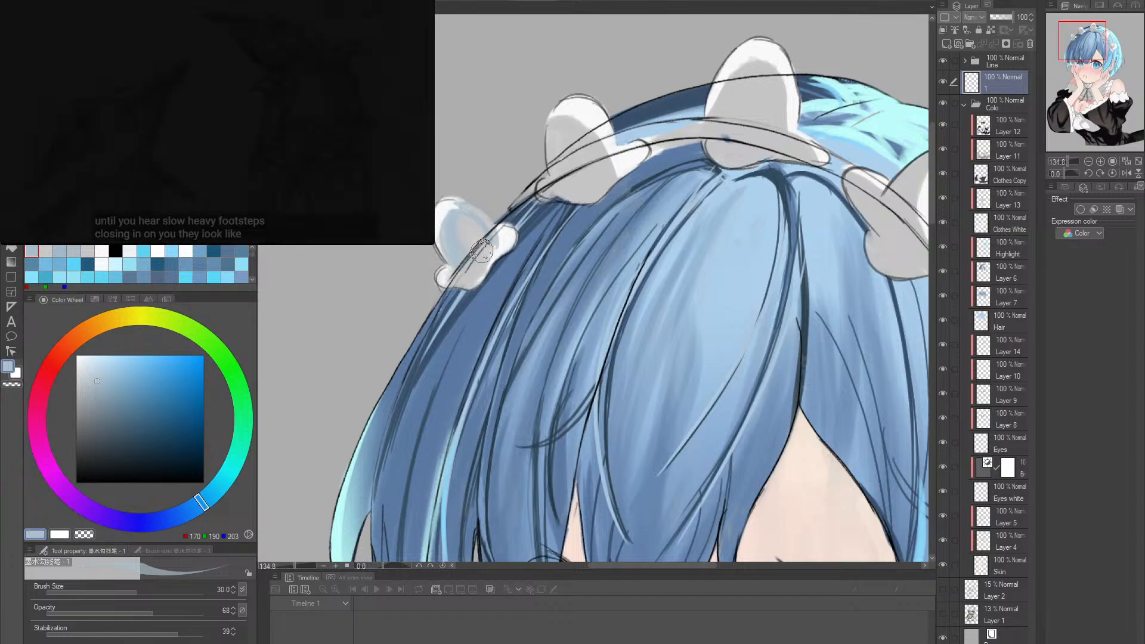
alt+click(456, 216)
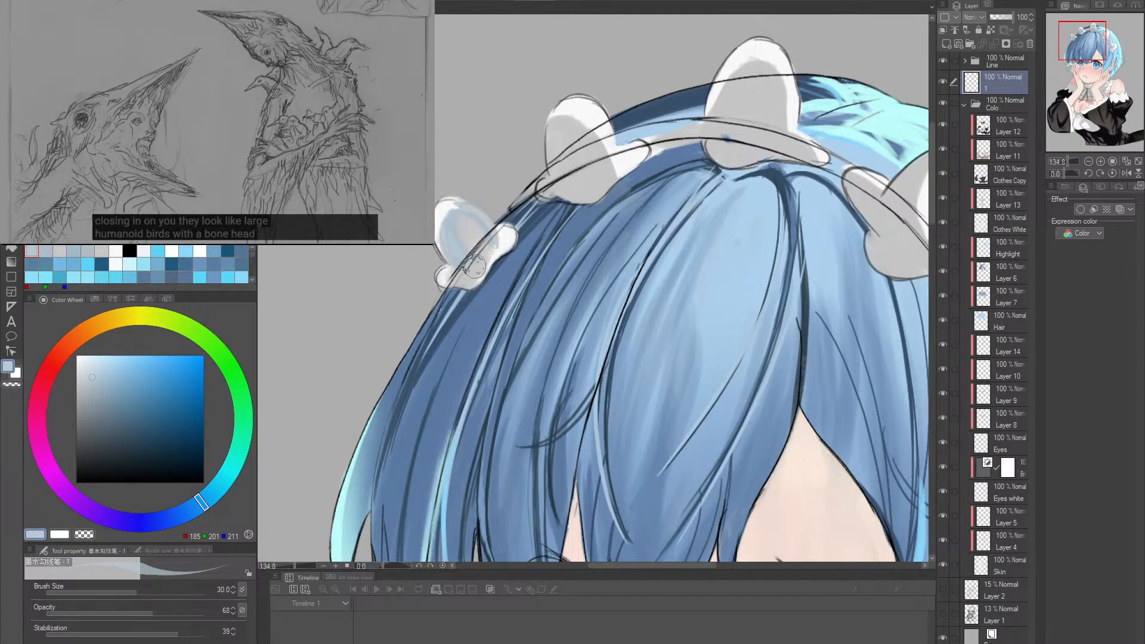
mouse_move(457, 216)
mouse_down()
mouse_move(476, 269)
mouse_move(502, 238)
mouse_move(529, 255)
mouse_move(509, 243)
mouse_move(453, 272)
mouse_up()
key(e)
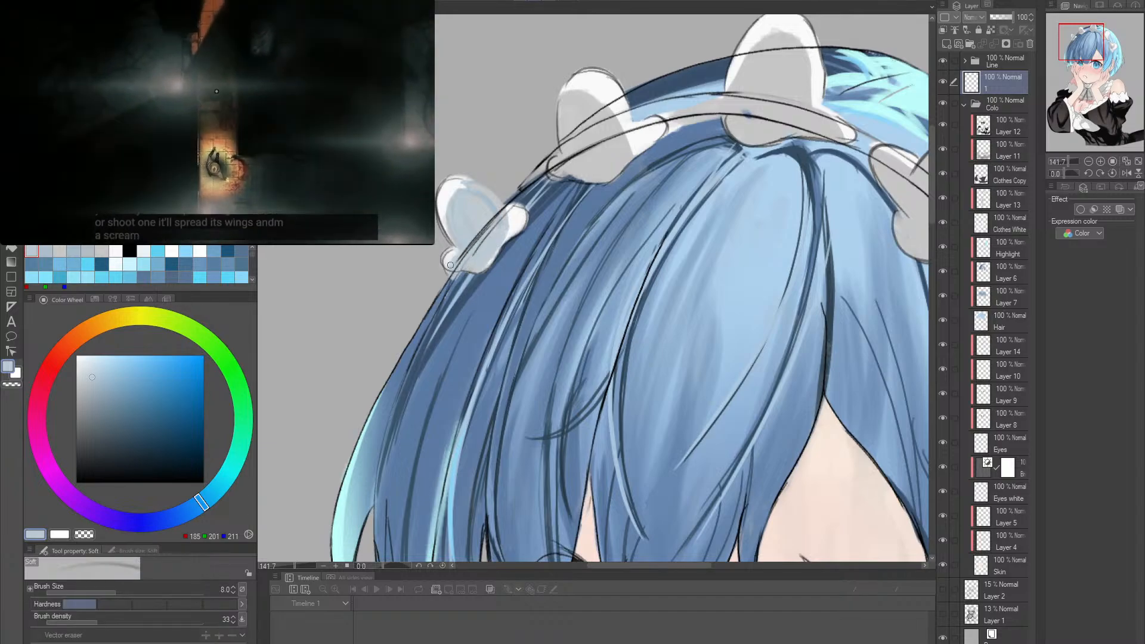
alt+click(444, 270)
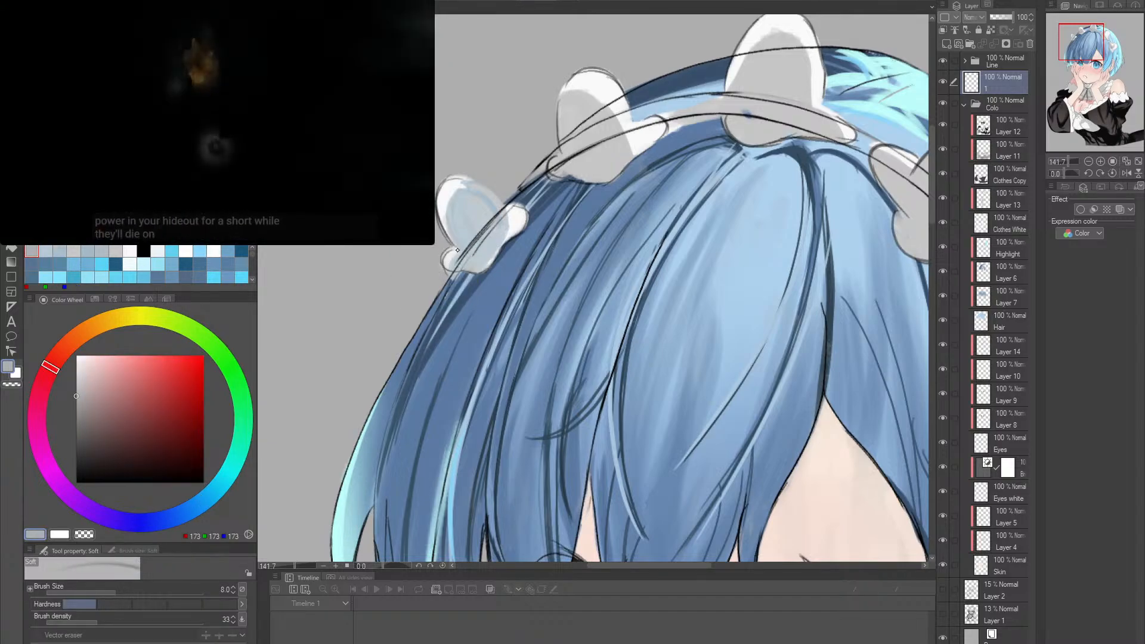
- Paint the lower part of the leftmost ruffle with the sampled light blue-grey (RGB 184, 201, 211), enlarging the brush to 20
key(p)
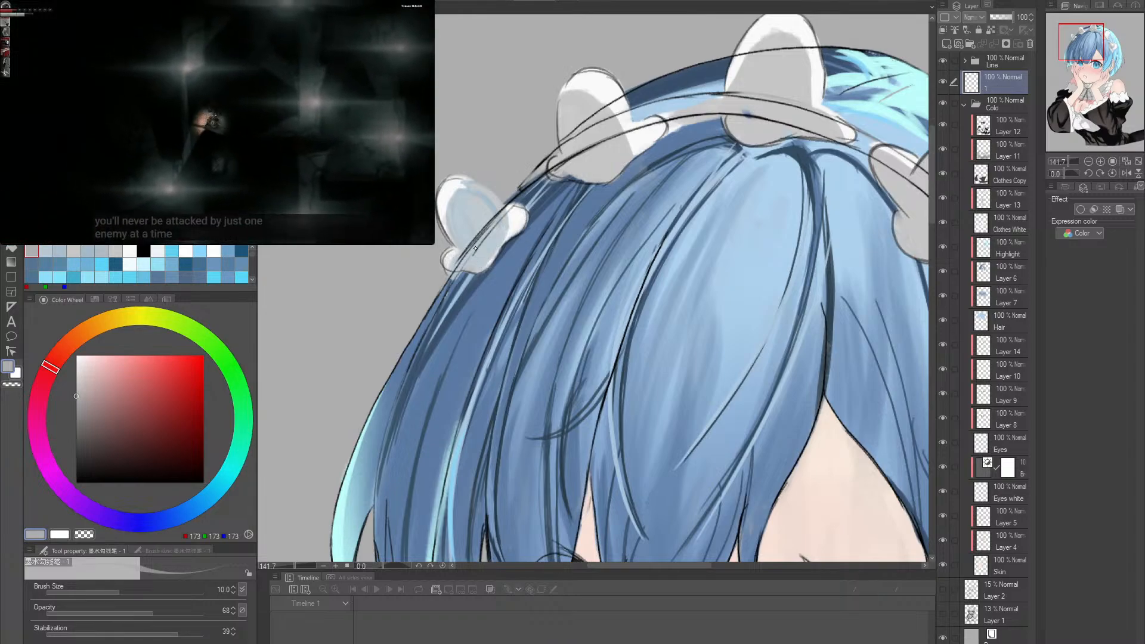
alt+click(465, 225)
key(bracketright)
key(bracketright)
key(bracketright)
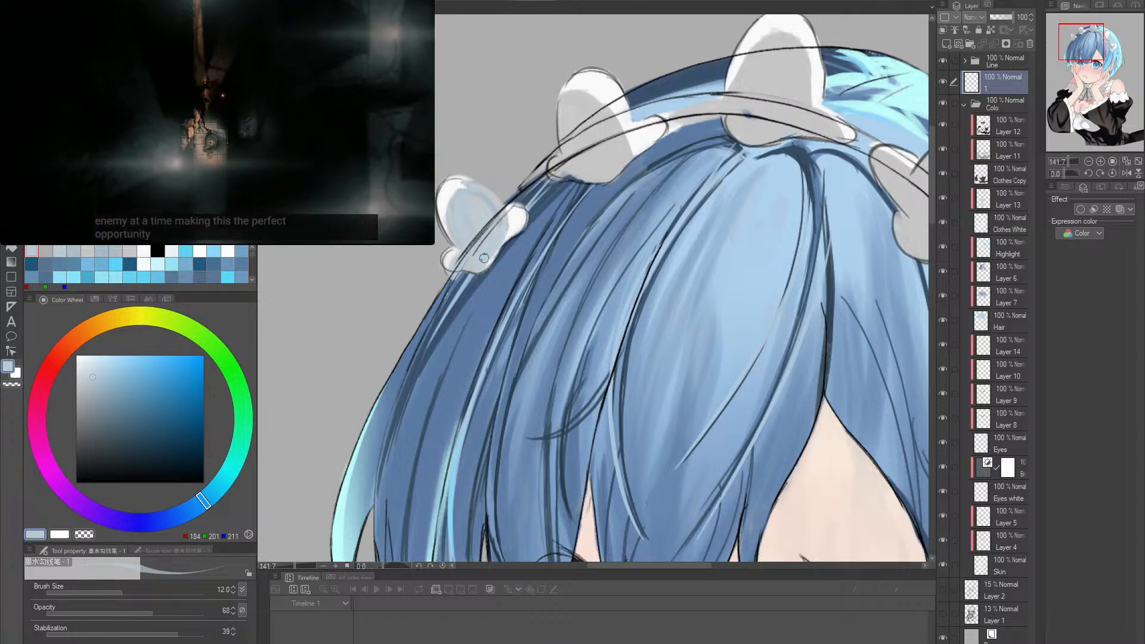
key(bracketright)
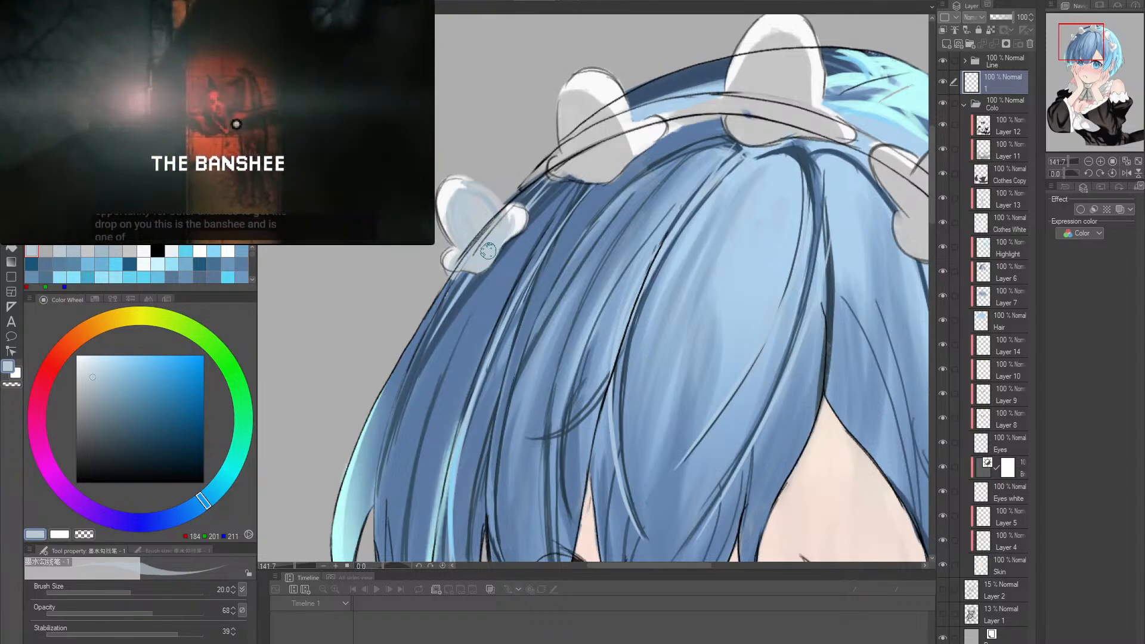
click(89, 405)
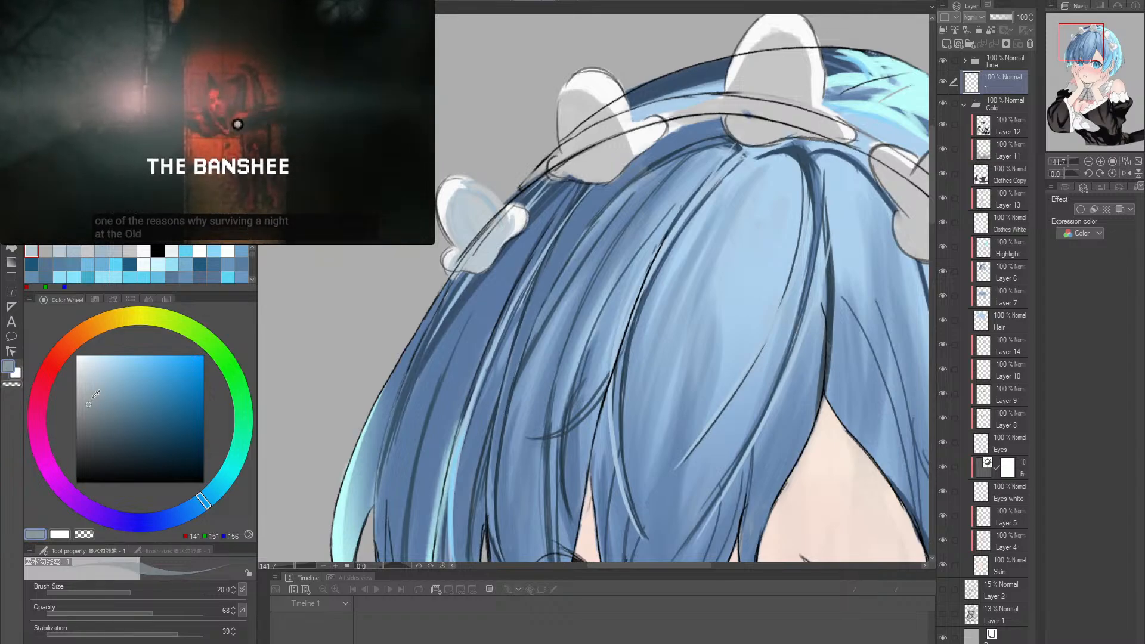
drag(450, 212, 469, 249)
key(ctrl+z)
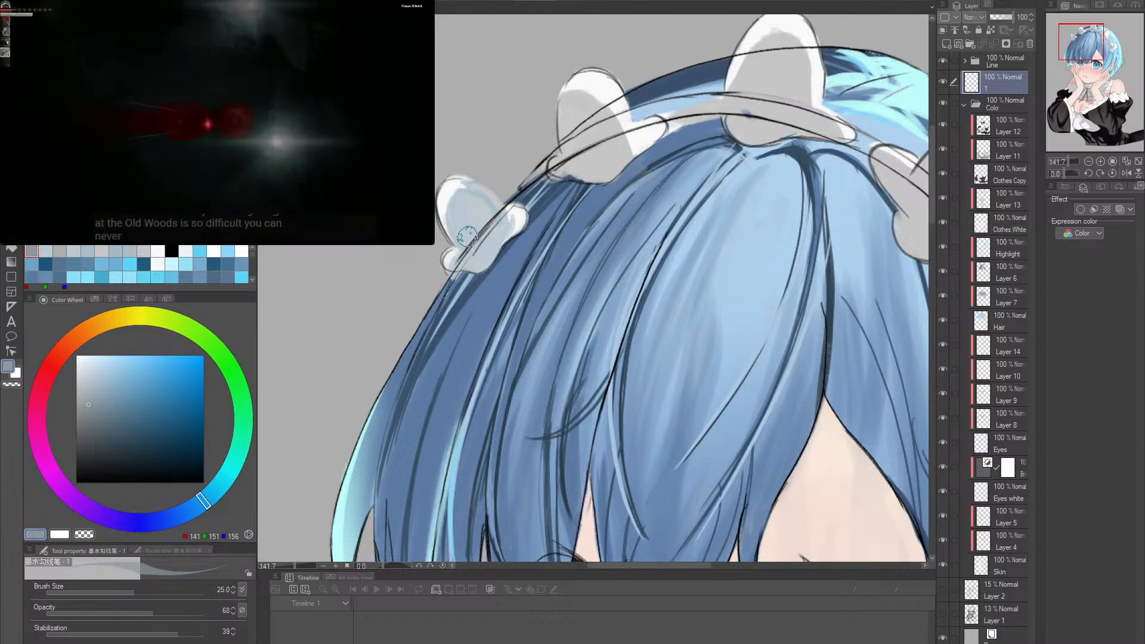
- Shade the inside of the leftmost ruffle in grey (RGB 165, 175, 181) with the brush at size 40
key(bracketright)
key(bracketright)
key(bracketright)
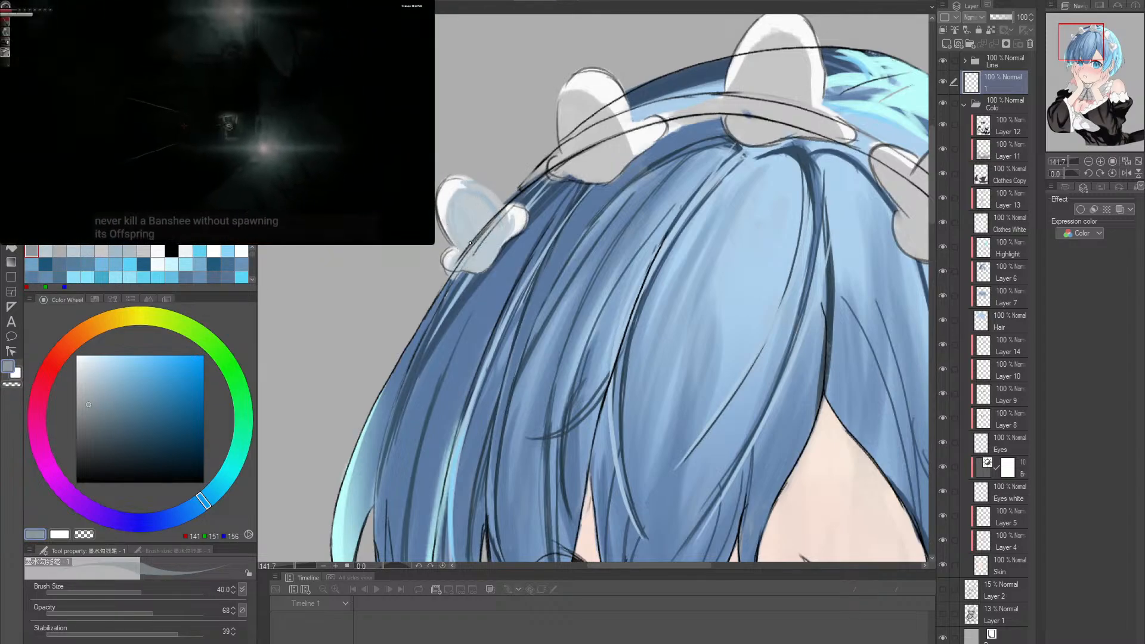
click(91, 394)
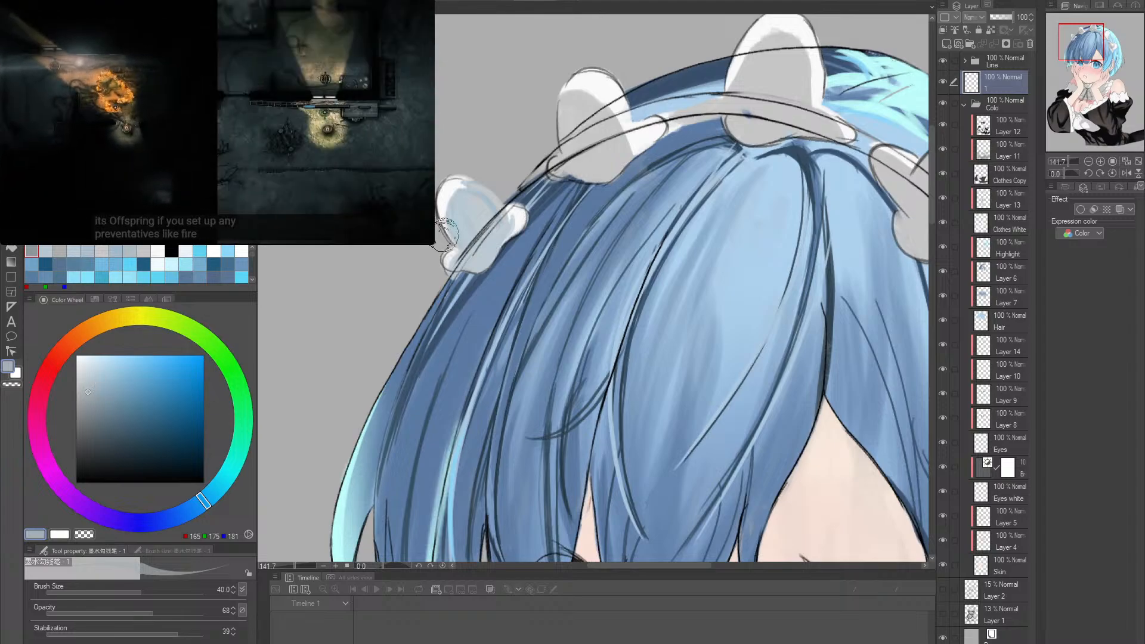
drag(452, 206, 471, 248)
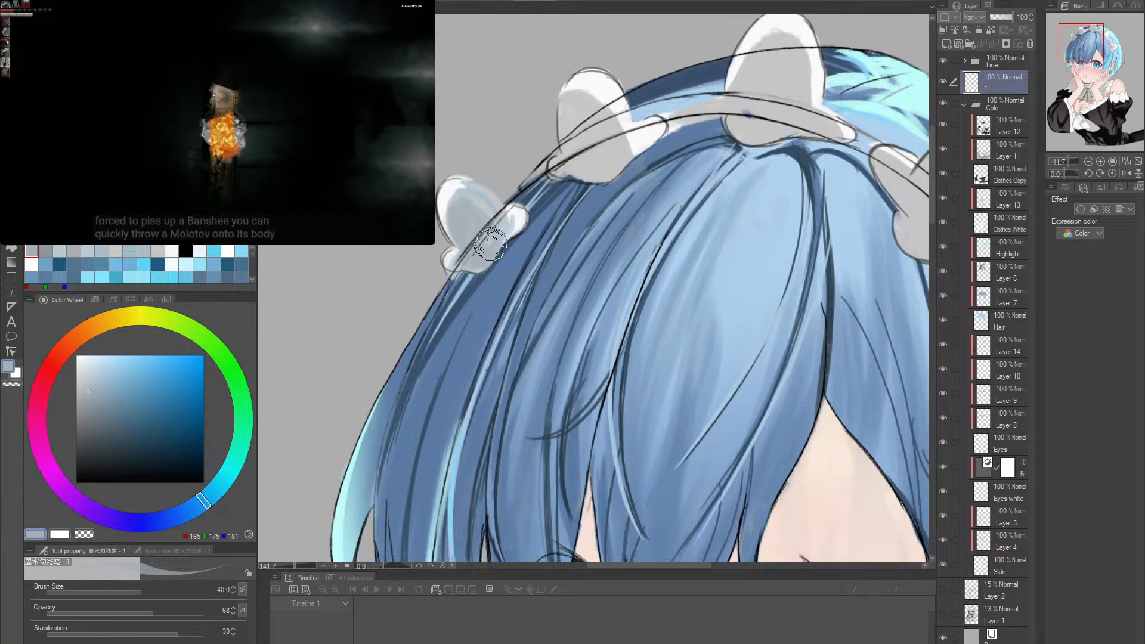
- Shade the inside of the second ruffle in the same grey, varying the brush size between 40, 17 and 30
drag(632, 175, 596, 230)
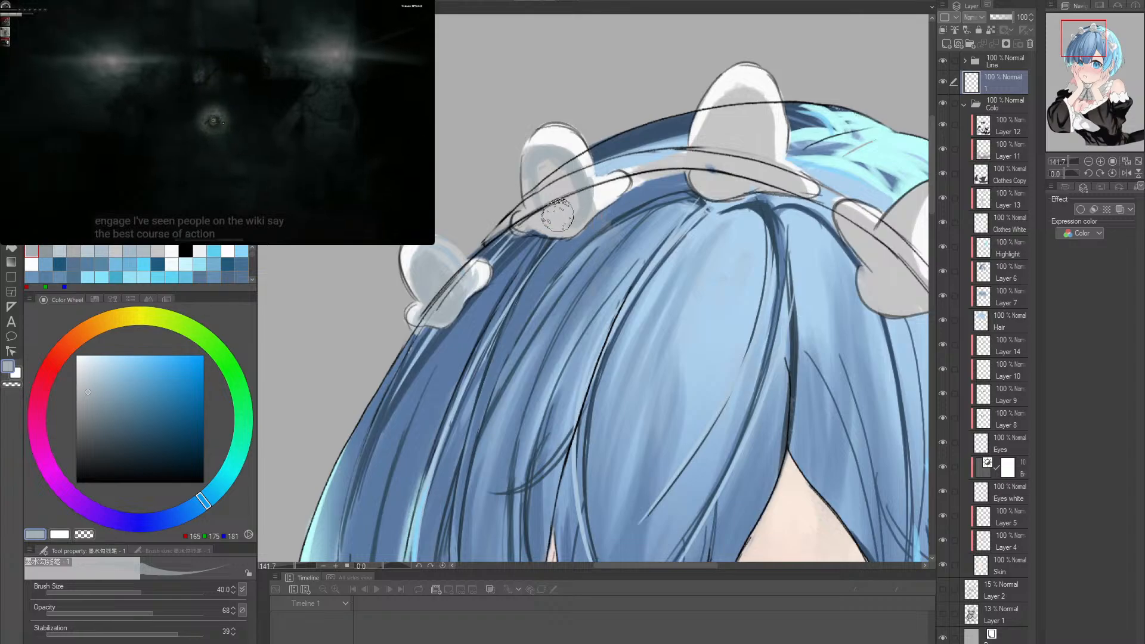
key(bracketleft)
key(bracketleft)
key(bracketleft)
key(bracketleft)
key(bracketleft)
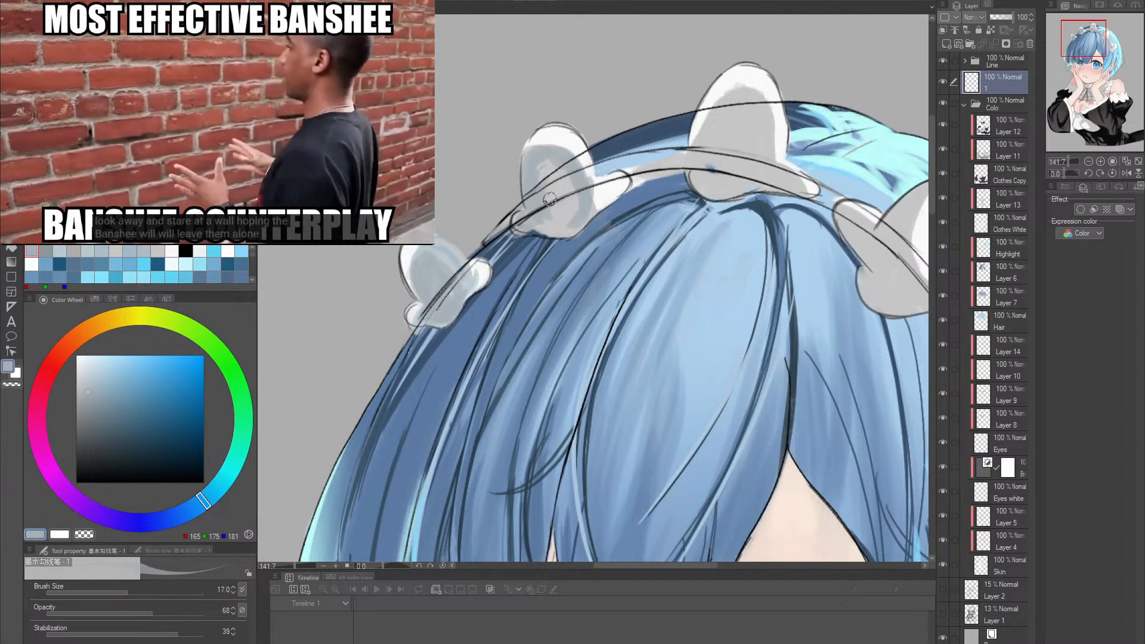
key(bracketright)
key(bracketright)
key(bracketright)
key(bracketright)
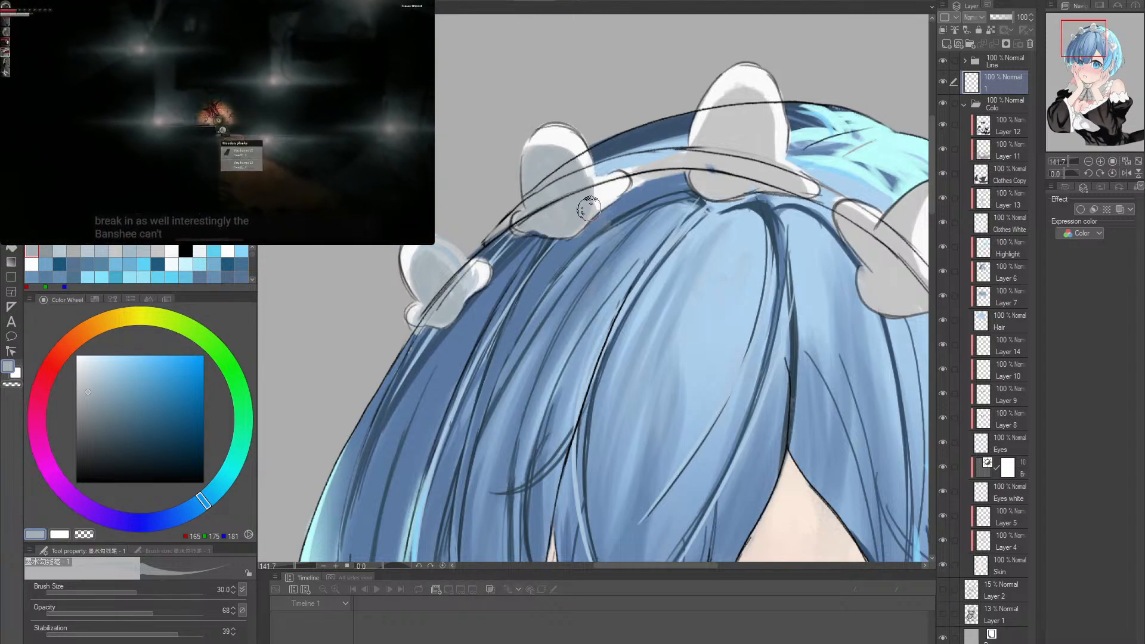
- Refine the edge between the second ruffle's white rim and its shaded inside, alternating sampled near-white (RGB 248, 248, 248) and grey
alt+click(600, 186)
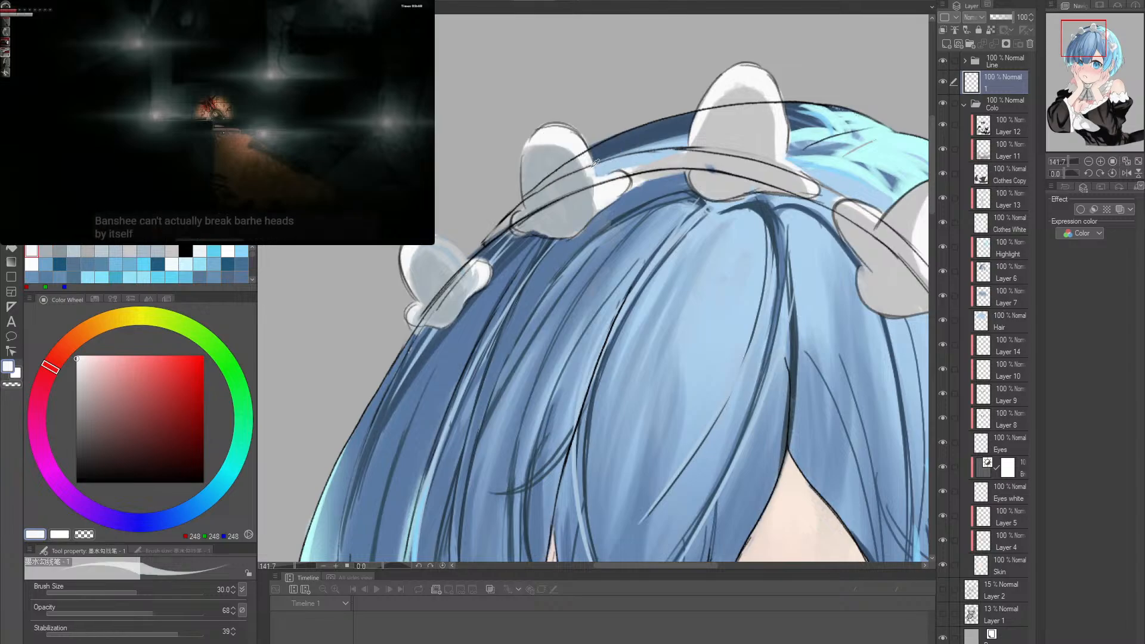
alt+click(545, 152)
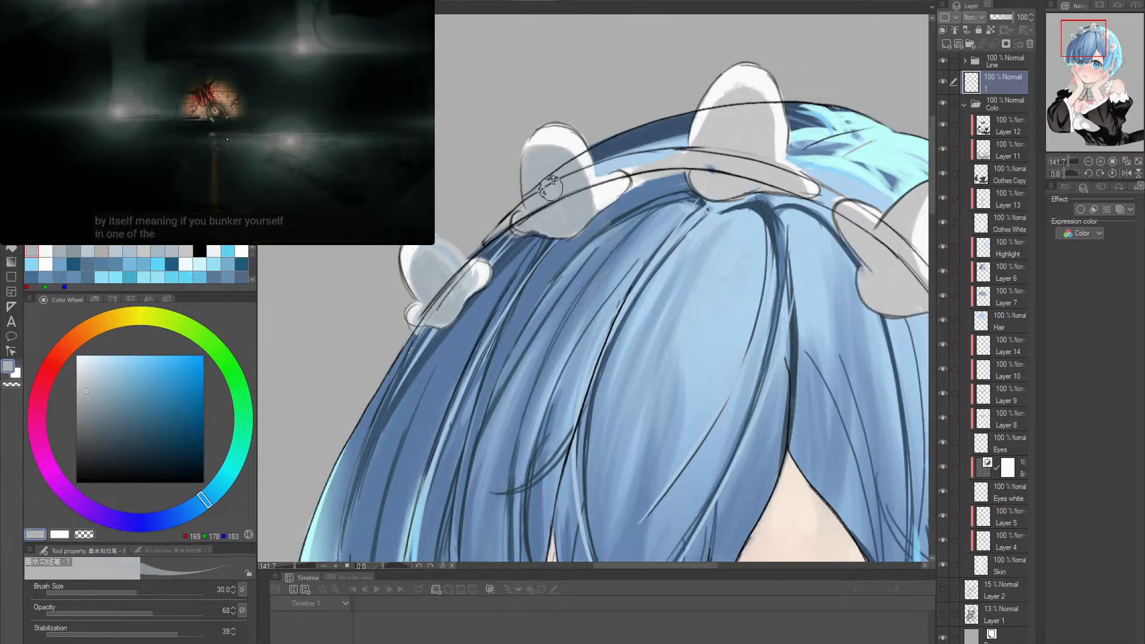
alt+click(580, 159)
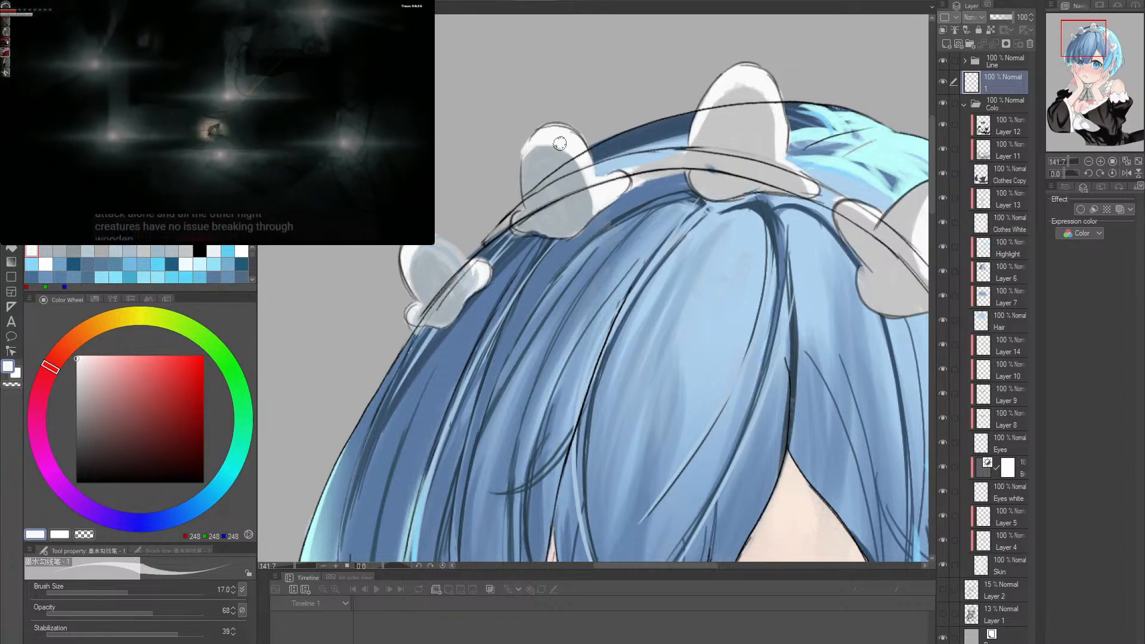
alt+click(541, 166)
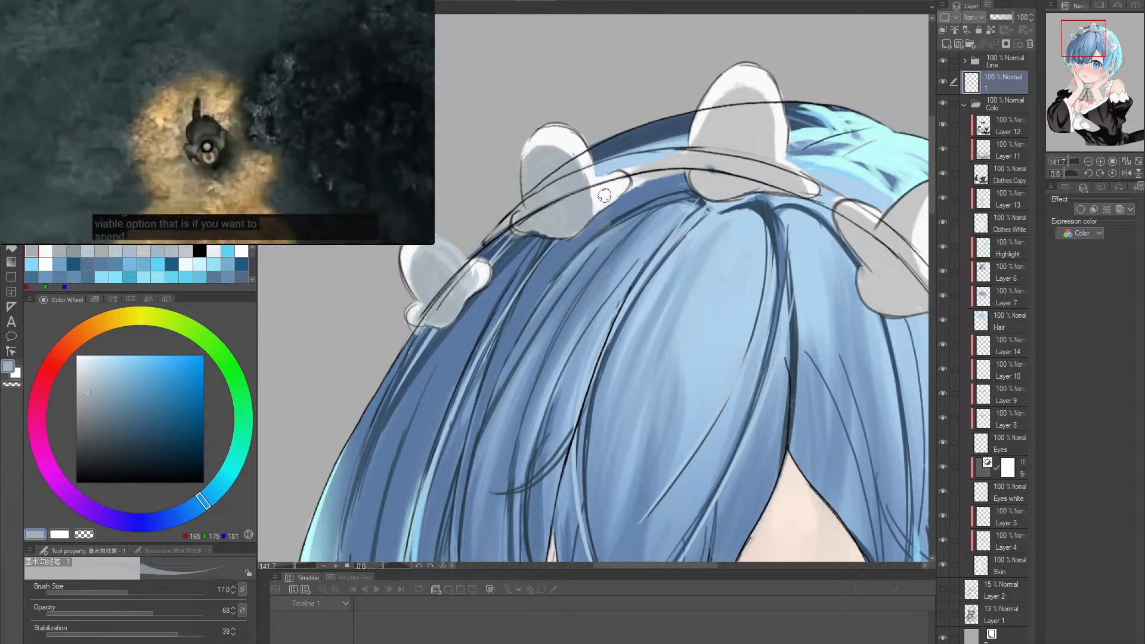
- Shade the second ruffle's side fold along the headband in grey at brush size 25, and sample near-white from its rim
key(bracketright)
key(bracketright)
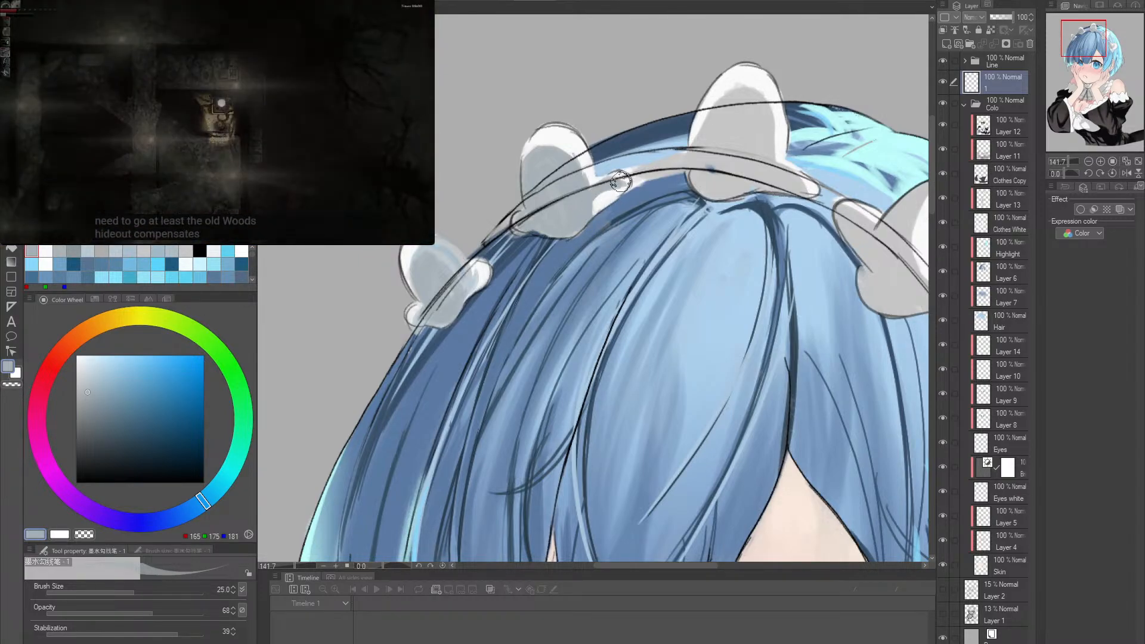
drag(613, 193, 525, 260)
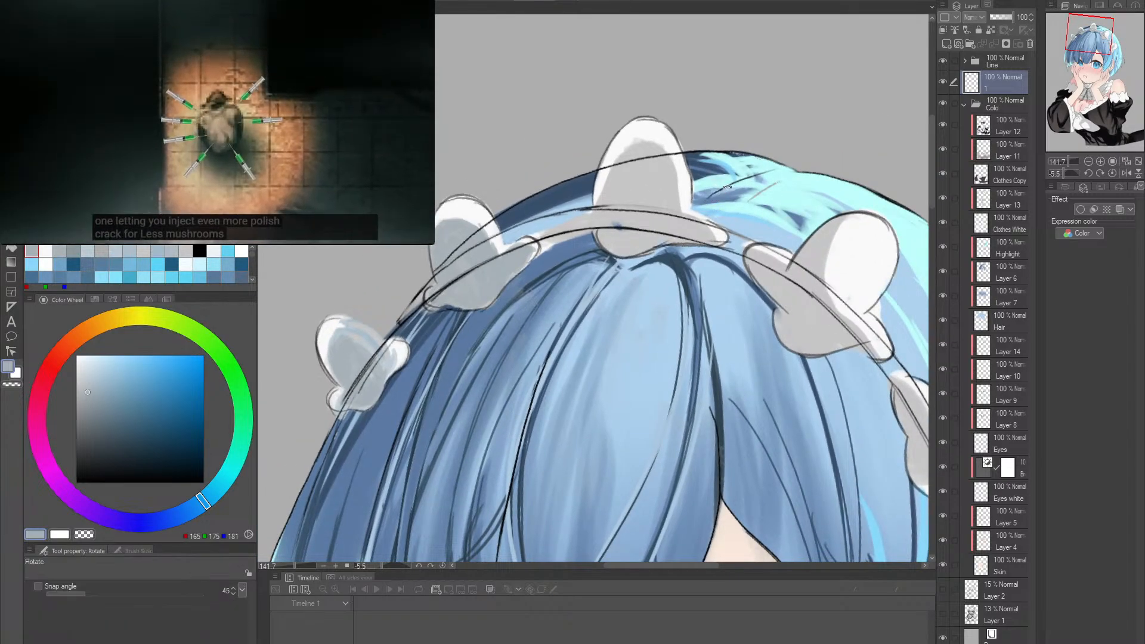
mouse_move(713, 186)
mouse_down()
mouse_move(686, 179)
mouse_move(638, 223)
mouse_up()
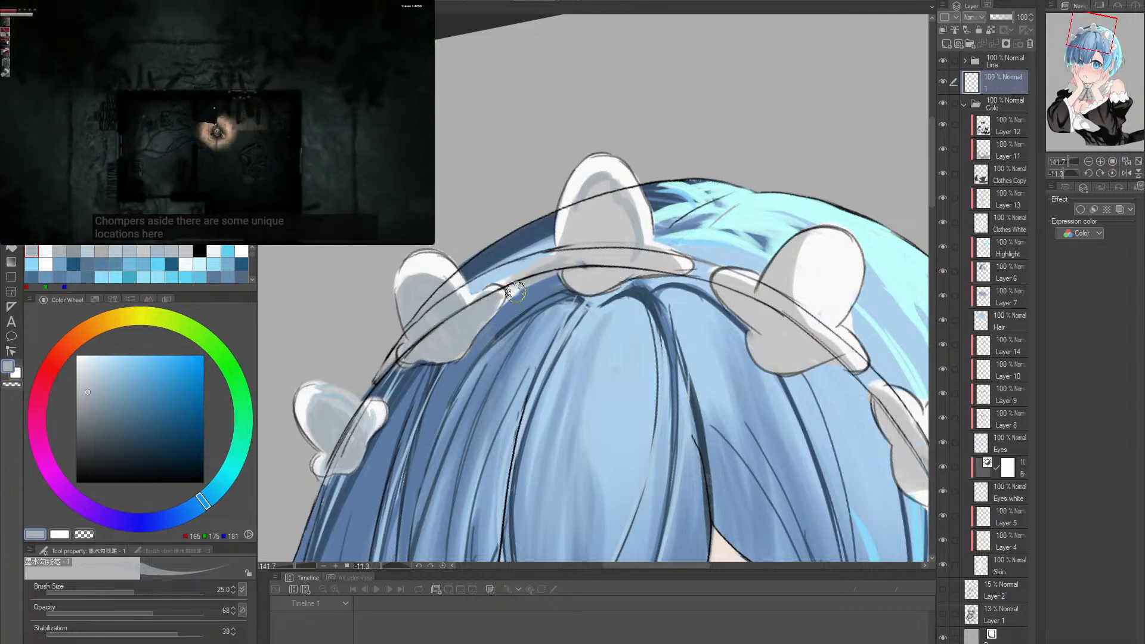
alt+click(452, 260)
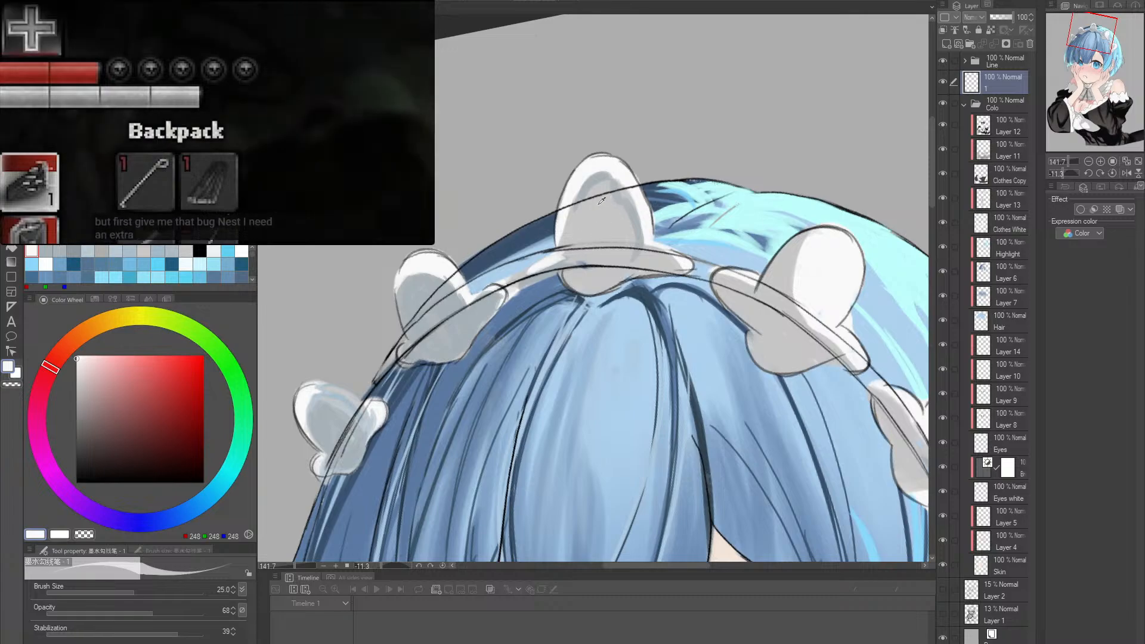
- Shade the inside of the centre ruffle in sampled grey (RGB 167, 177, 183) and touch it up with near-white sampled from its rim
alt+click(578, 196)
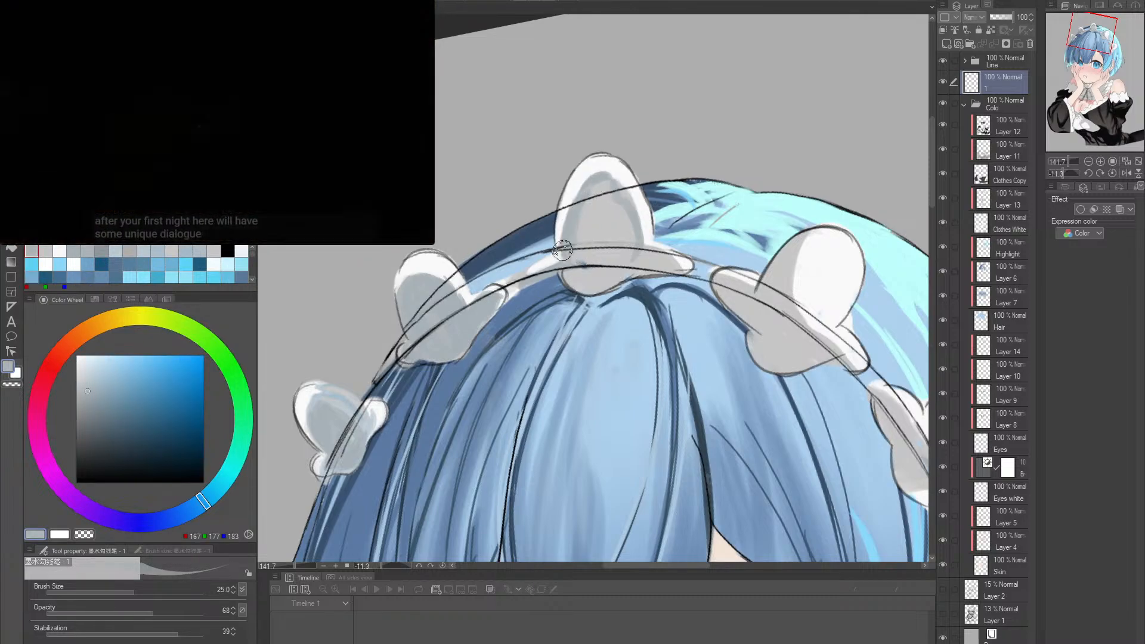
mouse_move(615, 200)
mouse_down()
mouse_move(605, 240)
mouse_move(585, 250)
mouse_move(591, 196)
mouse_move(601, 232)
mouse_move(581, 256)
mouse_up()
drag(595, 207, 580, 239)
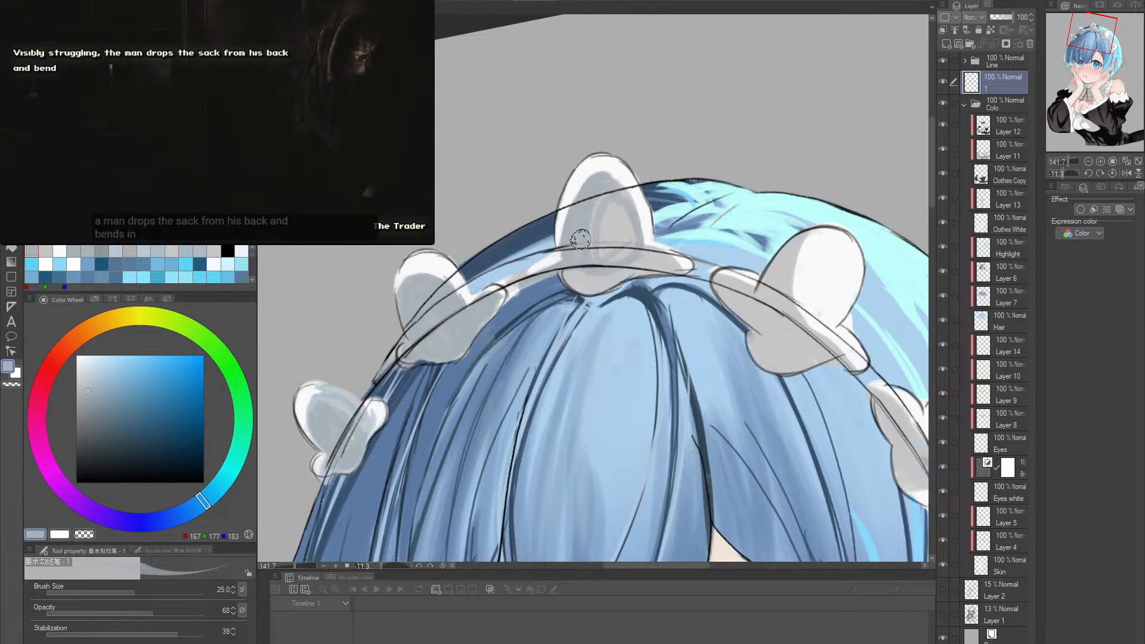
drag(597, 183, 603, 230)
mouse_move(620, 192)
mouse_down()
mouse_move(628, 215)
mouse_move(611, 176)
mouse_move(619, 222)
mouse_move(639, 238)
mouse_move(631, 214)
mouse_move(618, 262)
mouse_up()
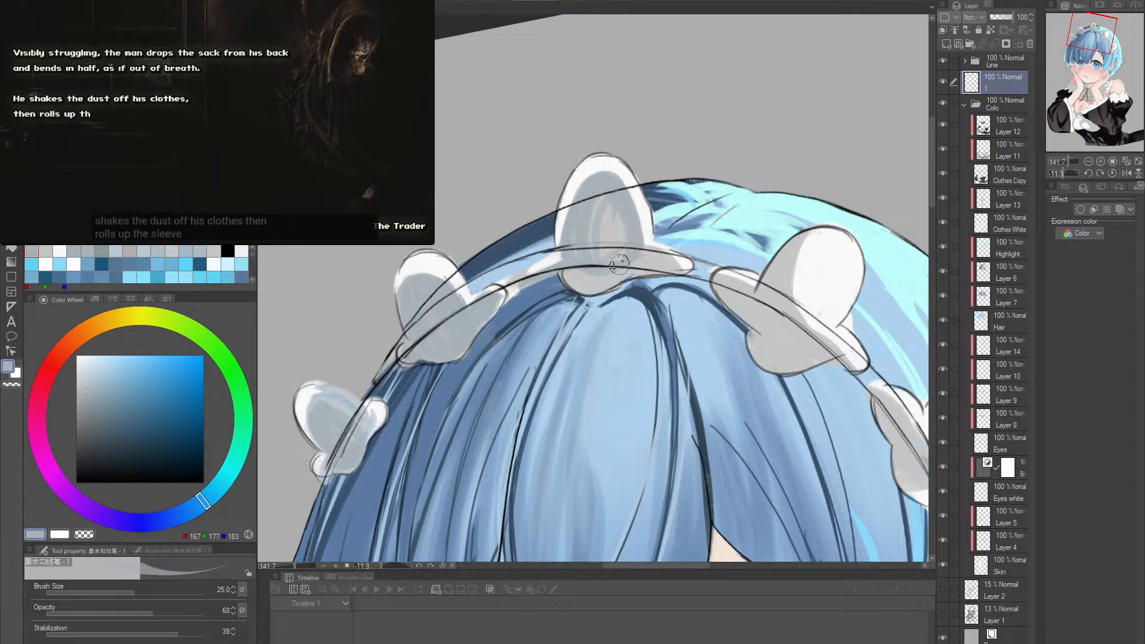
drag(612, 210, 609, 265)
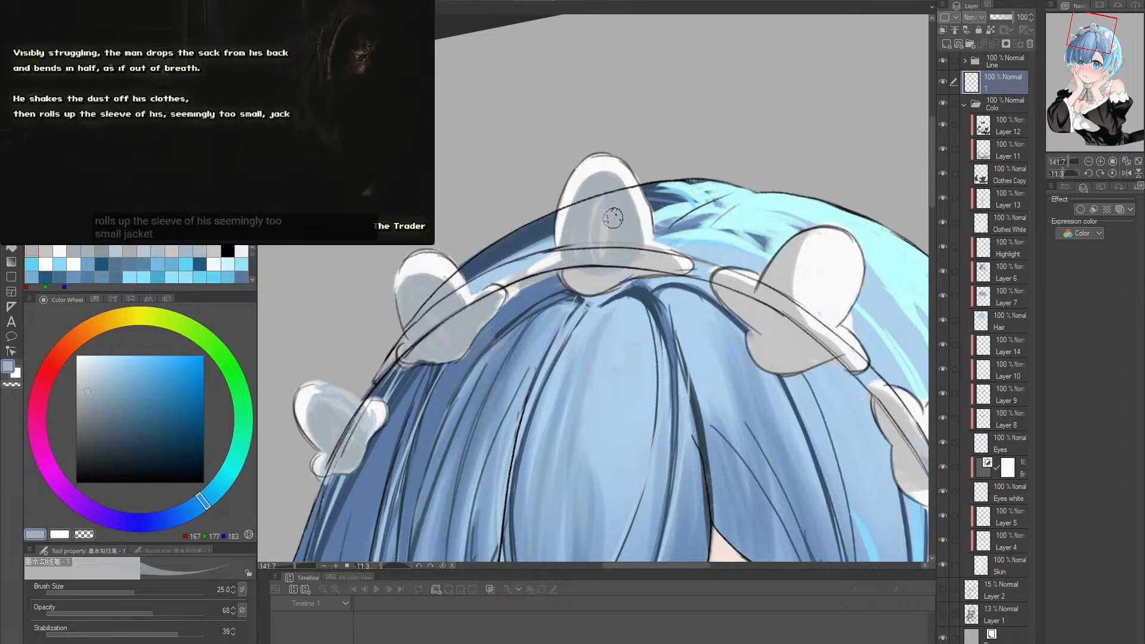
drag(601, 201, 596, 266)
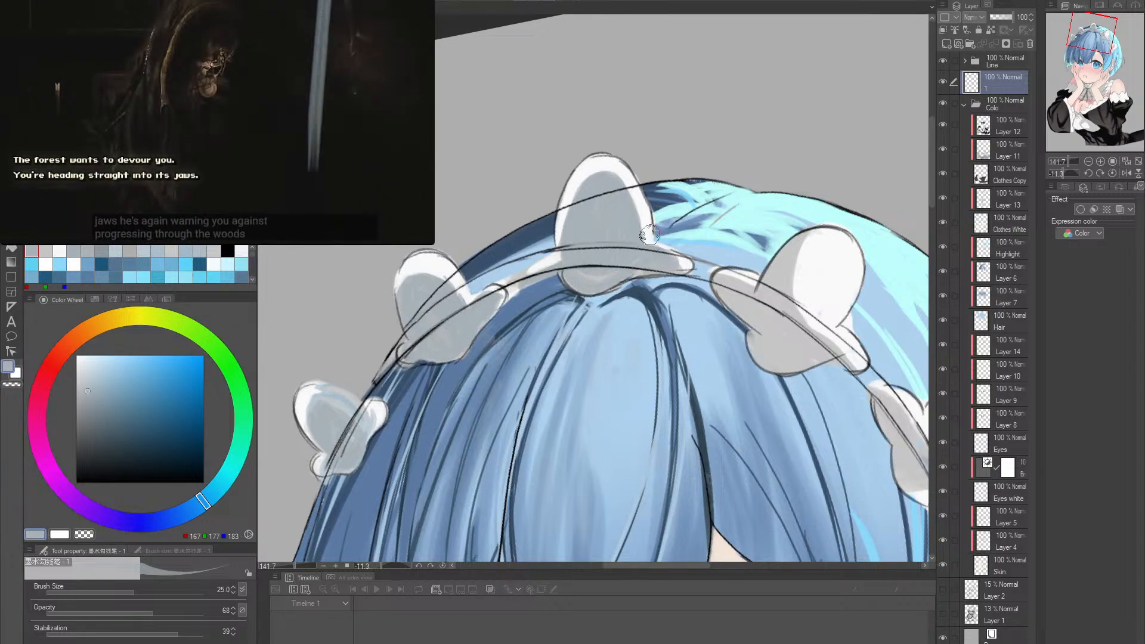
alt+click(639, 201)
drag(603, 276, 590, 274)
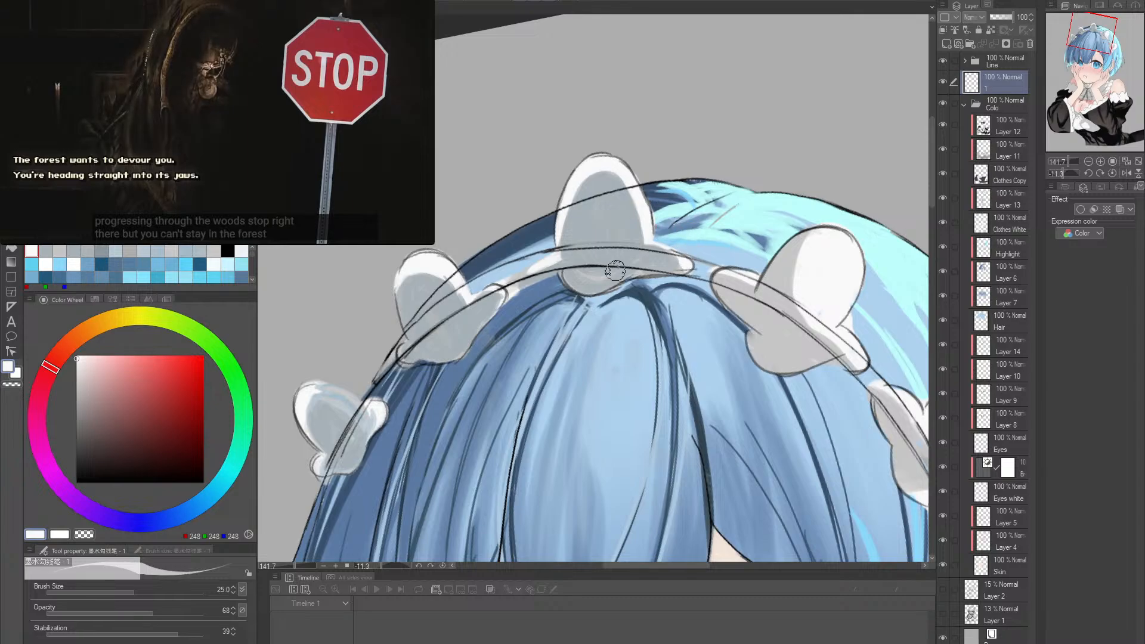
- Shade the inside of the fourth ruffle in sampled grey (RGB 167, 177, 183), using brush sizes 25 and 50
drag(664, 229, 515, 229)
alt+click(478, 212)
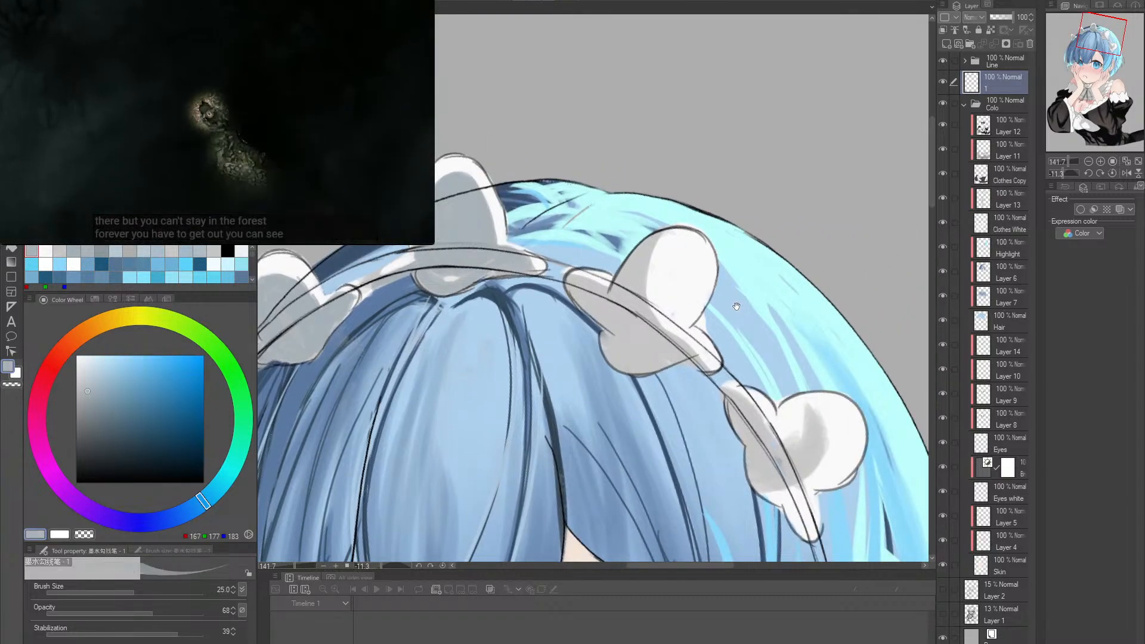
drag(737, 308, 715, 291)
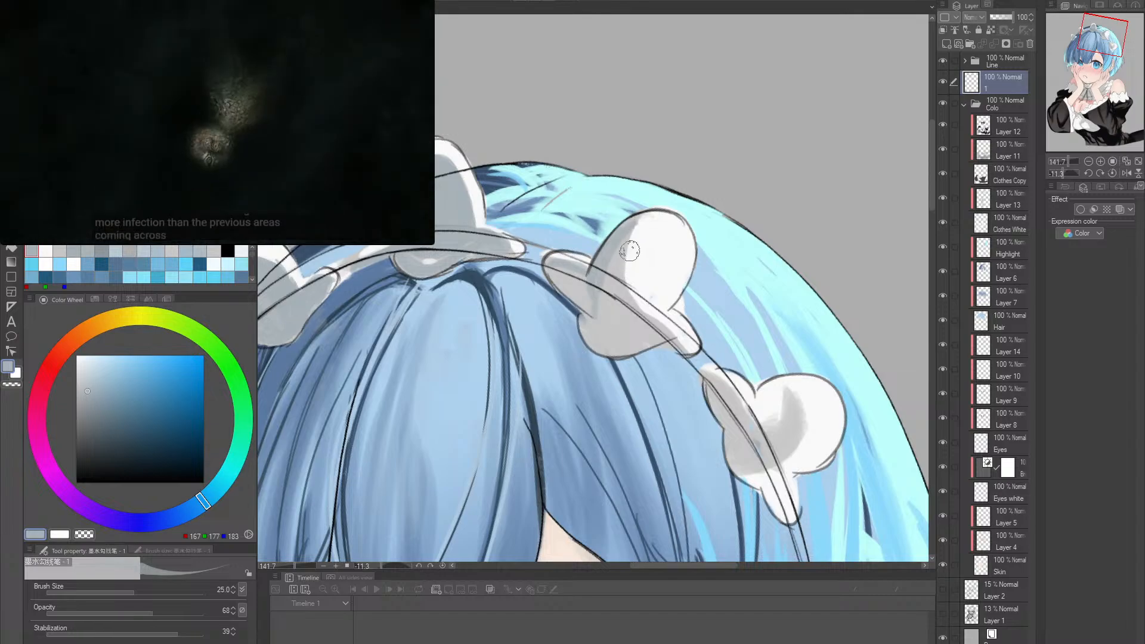
scroll(636, 231, down, 3)
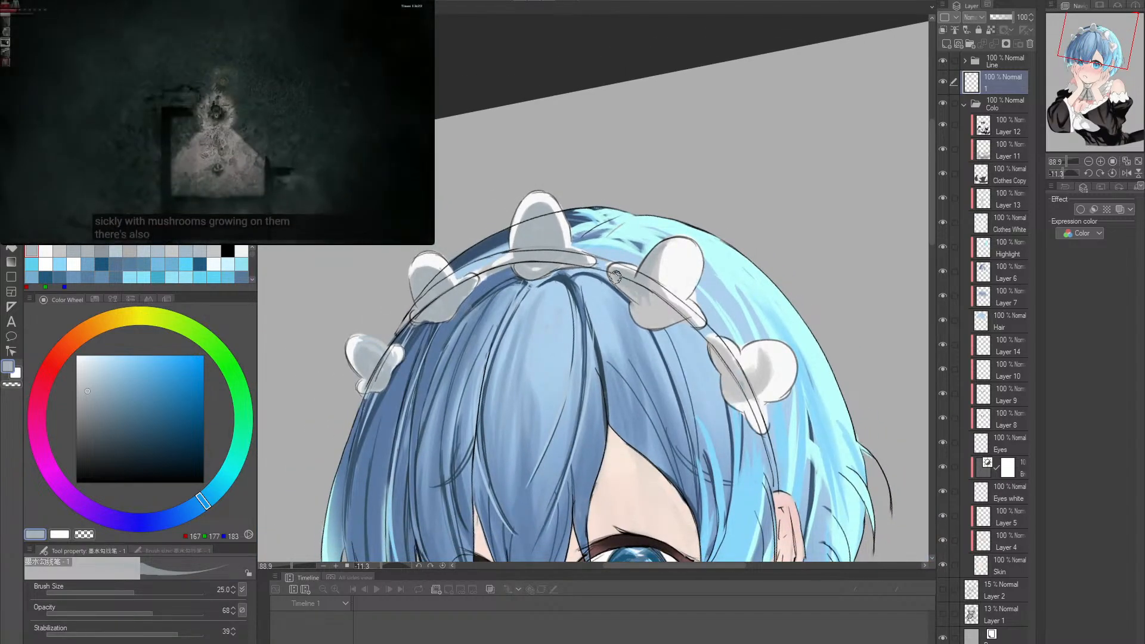
drag(641, 296, 590, 248)
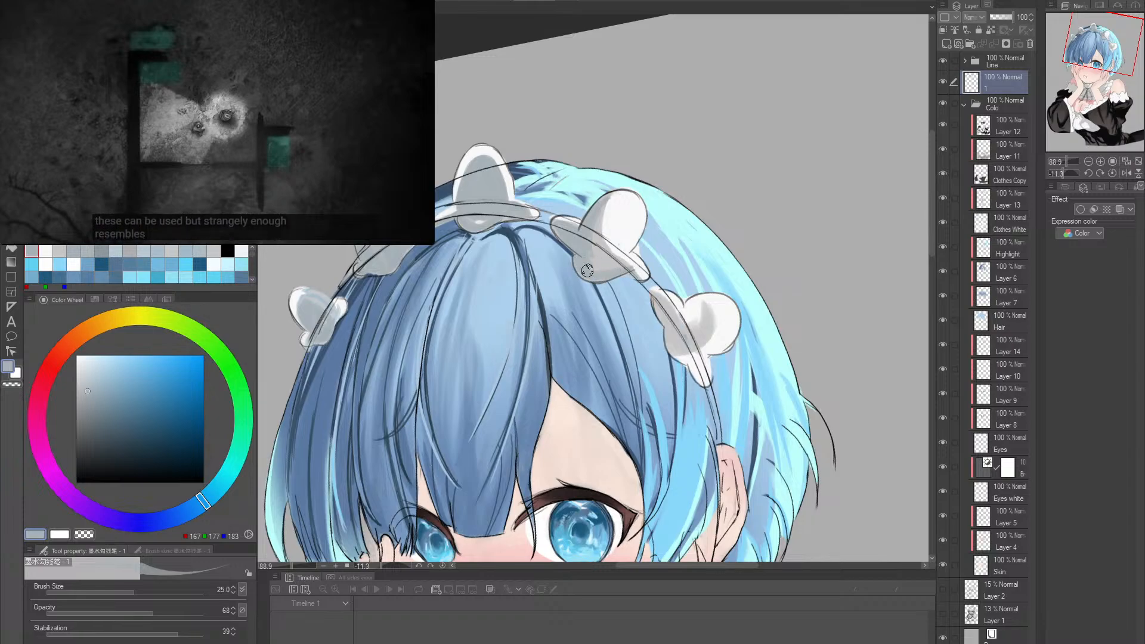
key(])
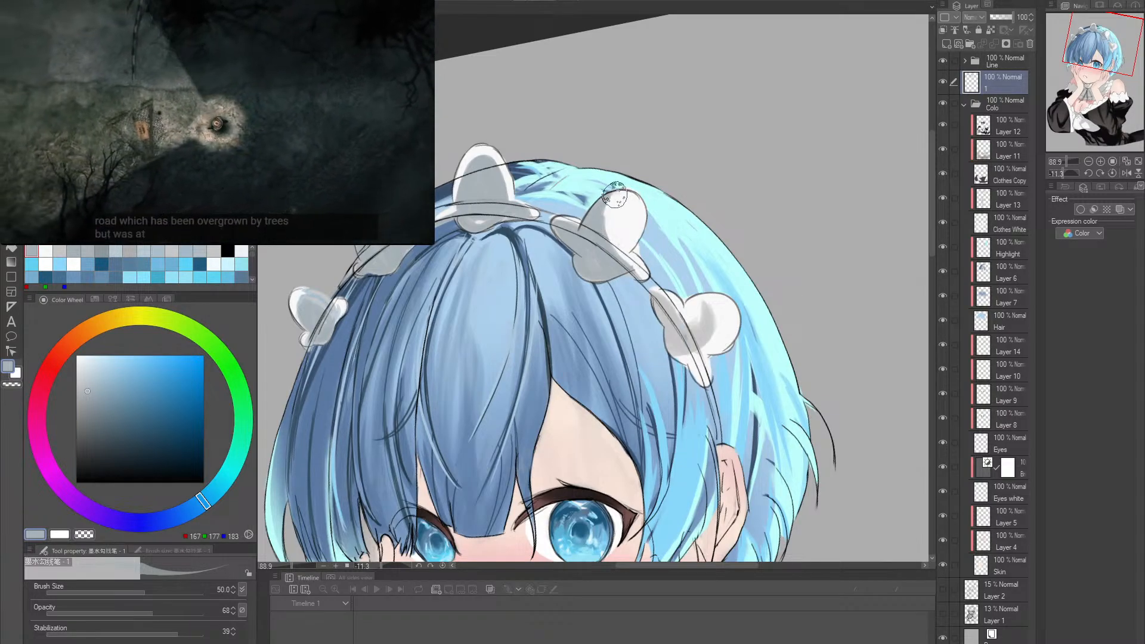
key(bracketleft)
- Refine the fourth ruffle's rim and shaded inside with sampled near-white (RGB 248, 248, 248) and grey (RGB 168, 178, 183), varying brush size between 60 and 15
drag(703, 285, 685, 248)
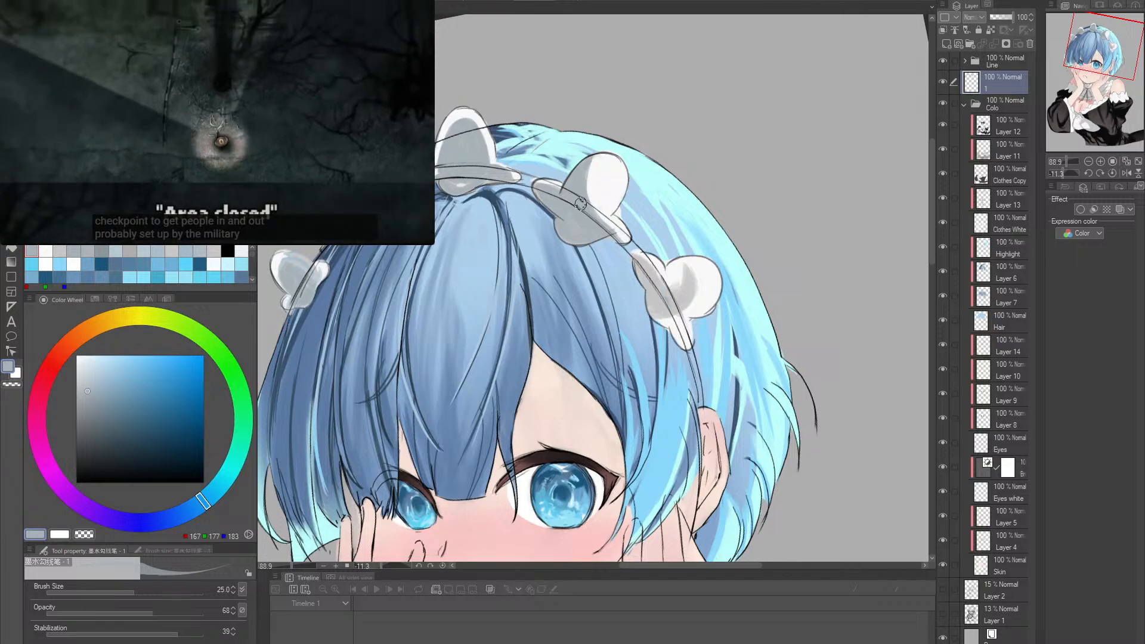
alt+click(578, 180)
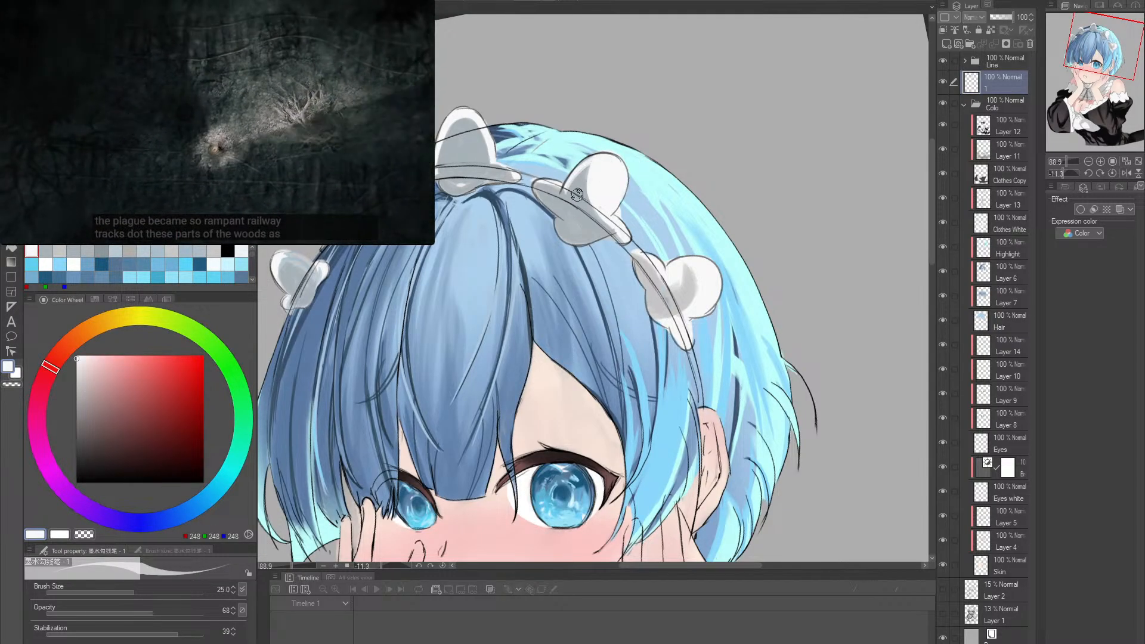
alt+click(578, 192)
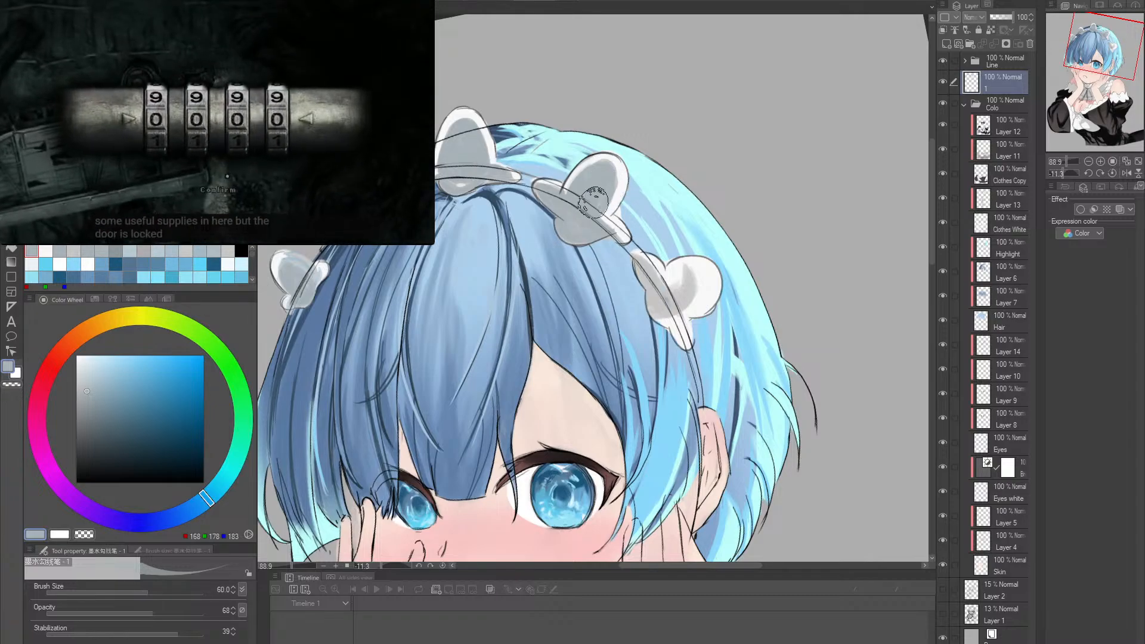
key(p)
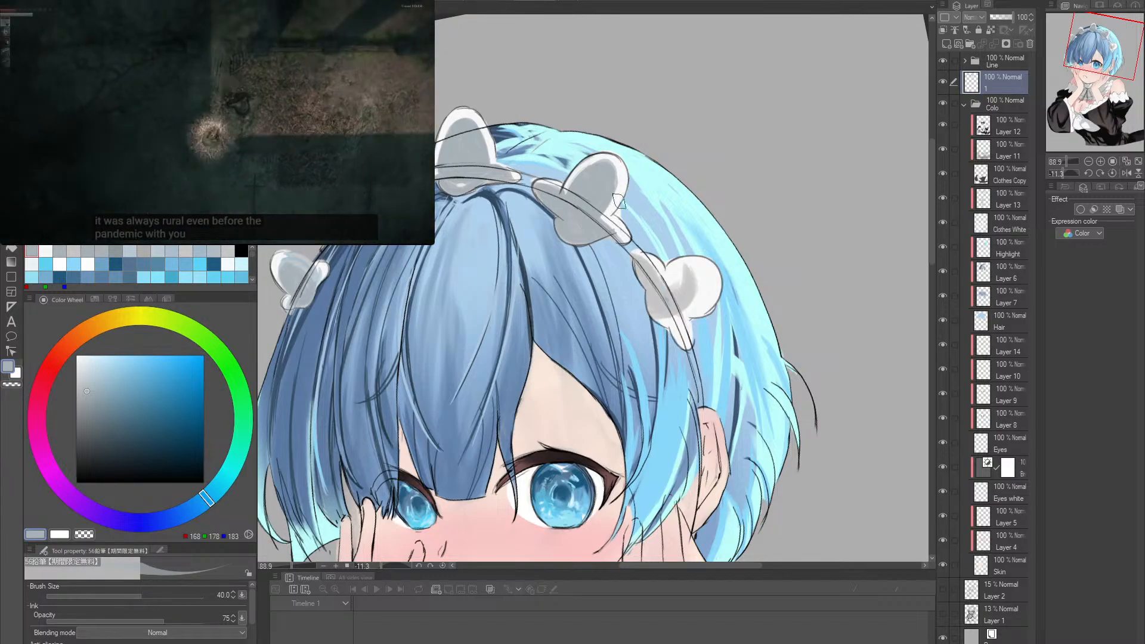
key(p)
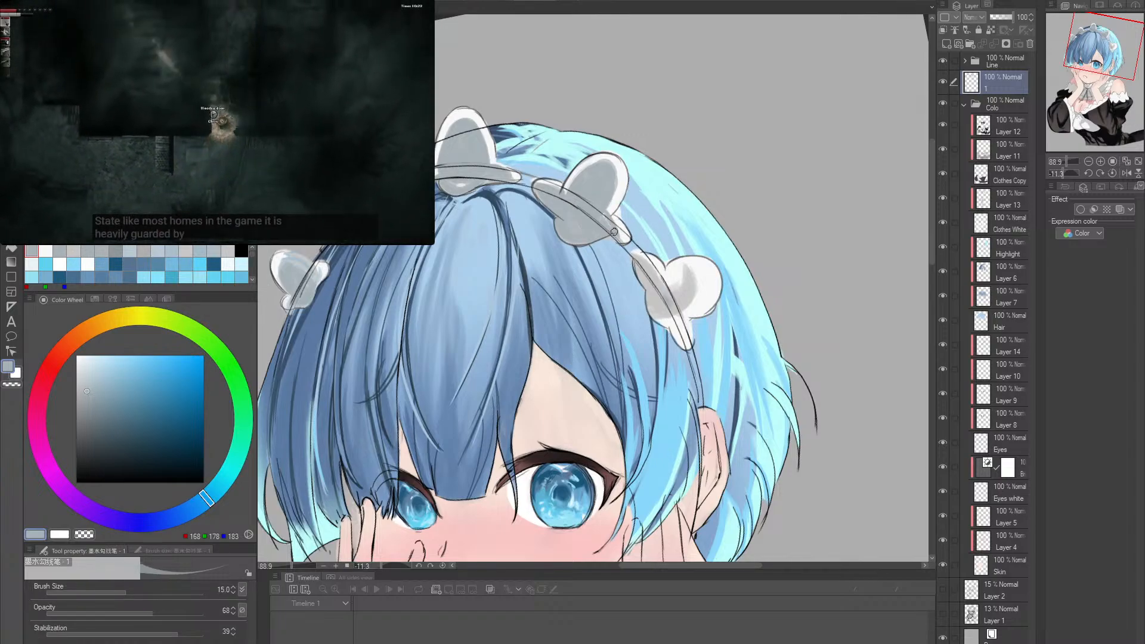
- Shade the fifth ruffle and its fold along the headband in the same grey, increasing the brush size from 25 to 40 and 60
drag(714, 259, 696, 236)
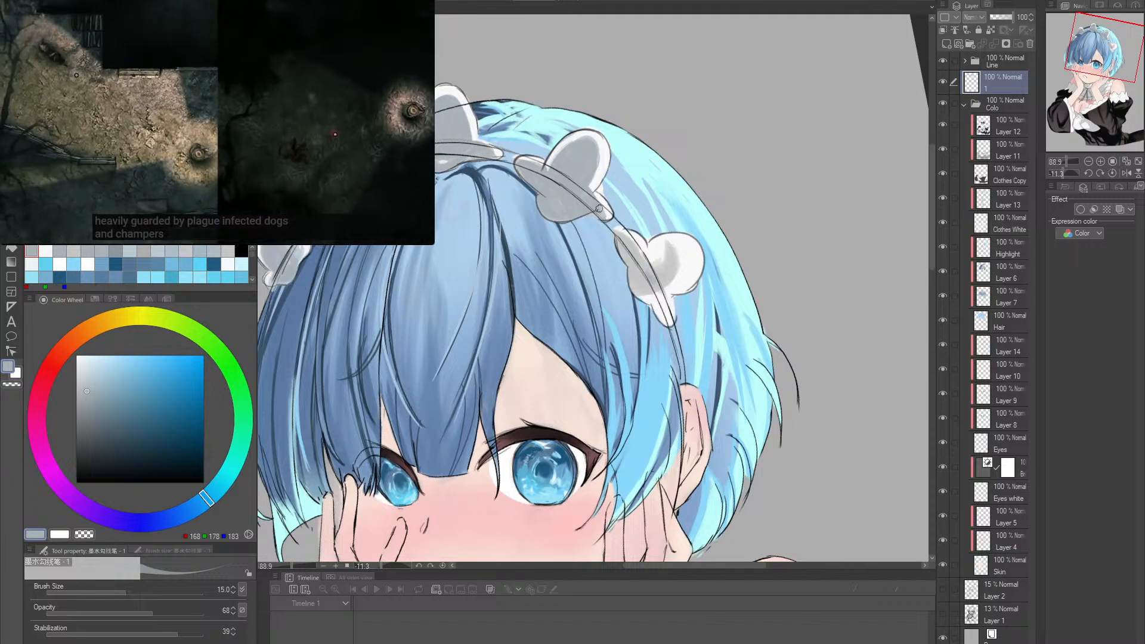
drag(631, 206, 613, 197)
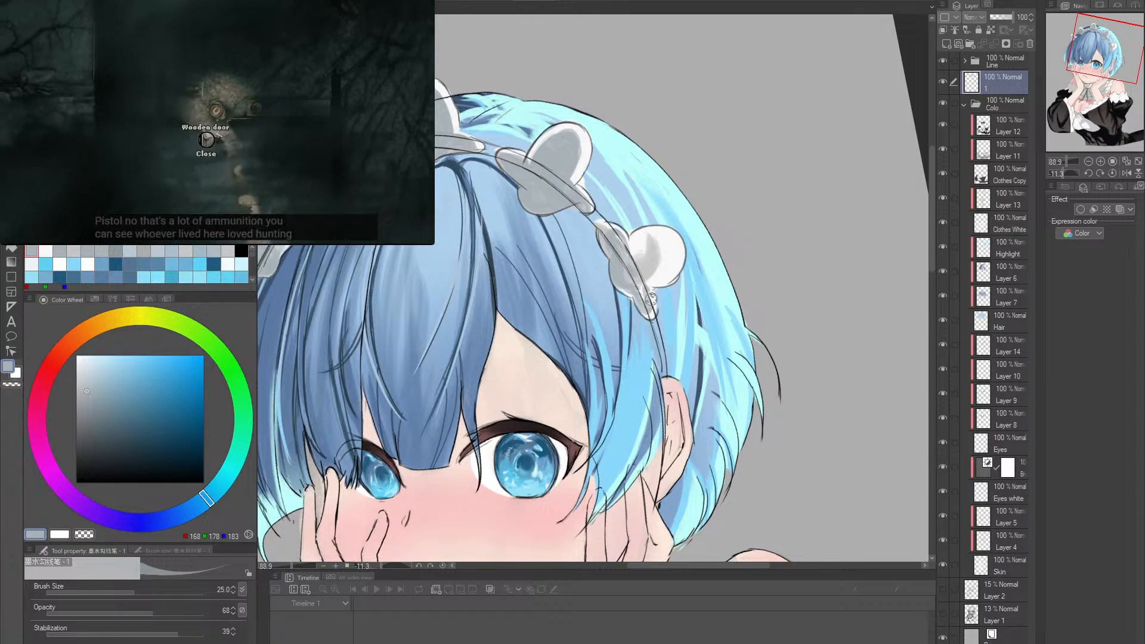
key(bracketright)
key(bracketright)
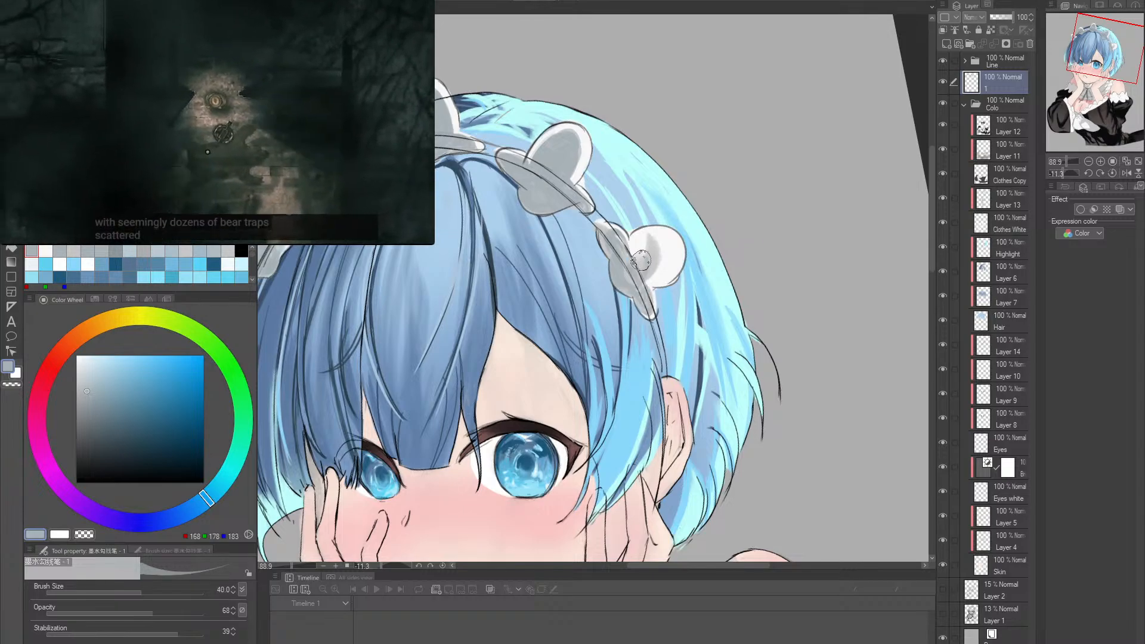
key(bracketright)
key(bracketright)
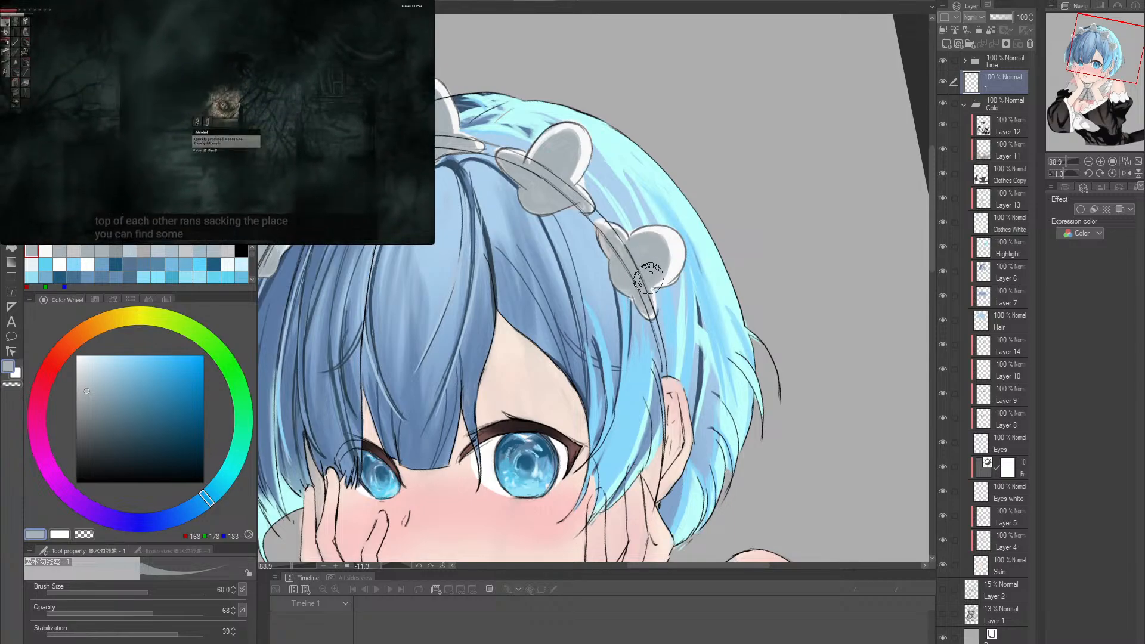
- Refine the fifth ruffle's lower edge at brush size 30, alternating sampled near-white (RGB 248, 248, 248) and grey (RGB 169, 178, 183)
key(bracketleft)
key(bracketleft)
key(bracketleft)
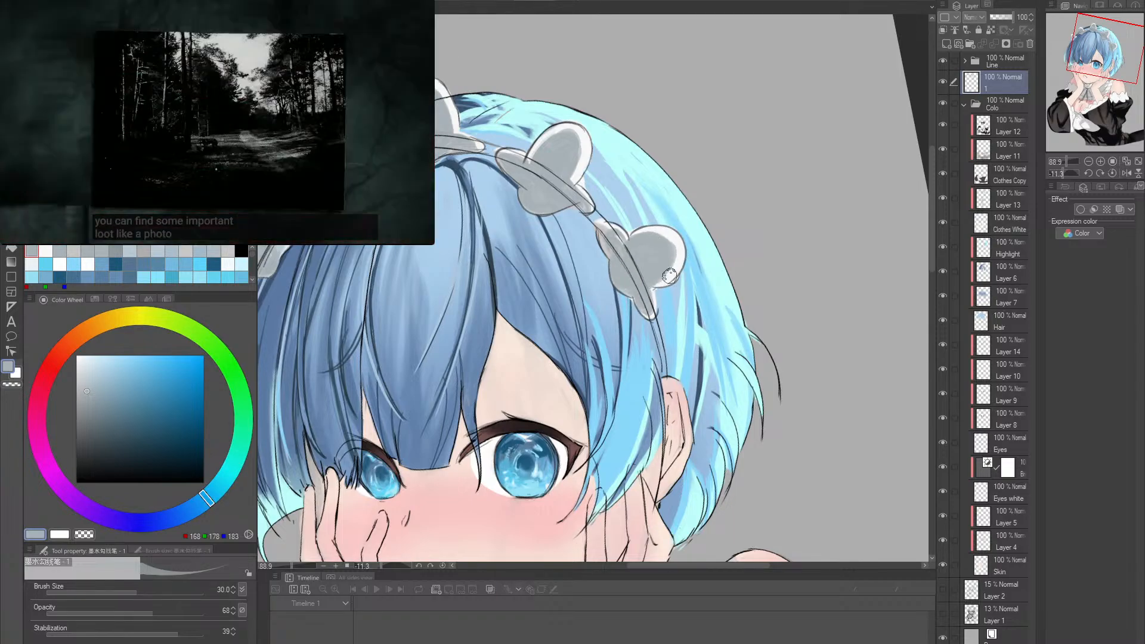
alt+click(661, 282)
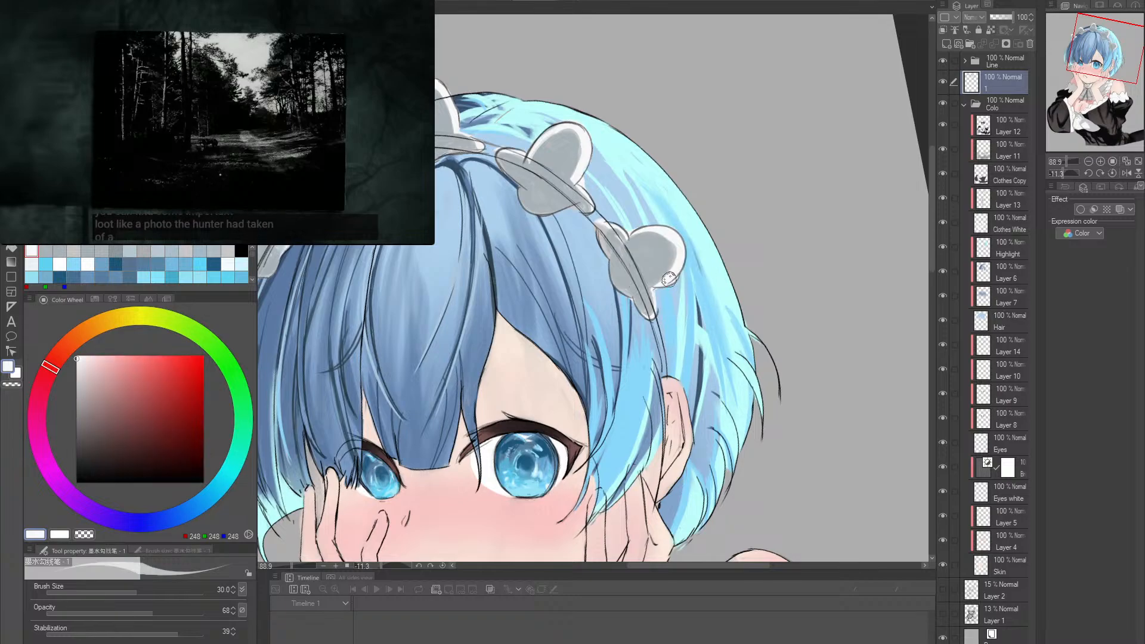
alt+click(655, 287)
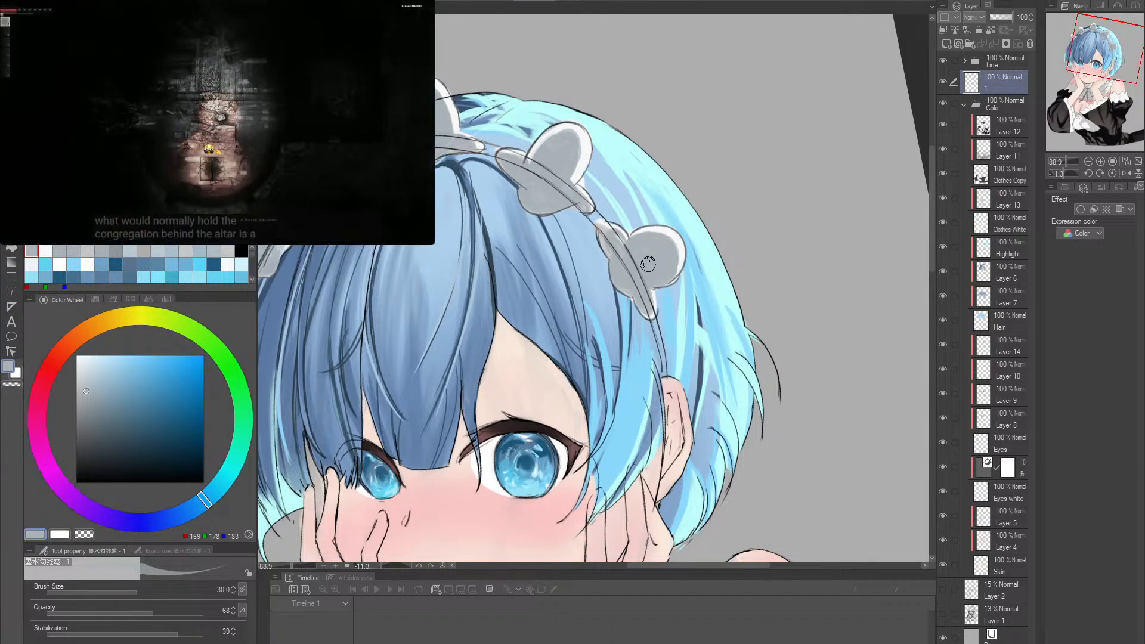
- Lower the brush opacity to 39 and soften the fifth ruffle's rim with sampled near-white, undoing a stray stroke
click(108, 609)
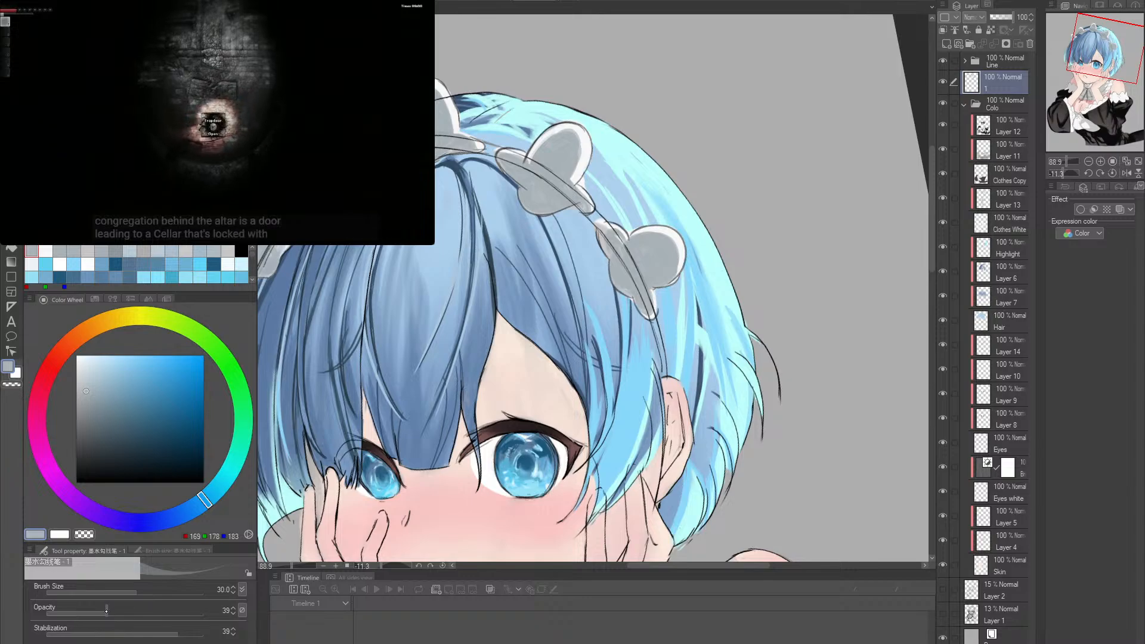
scroll(687, 251, up, 3)
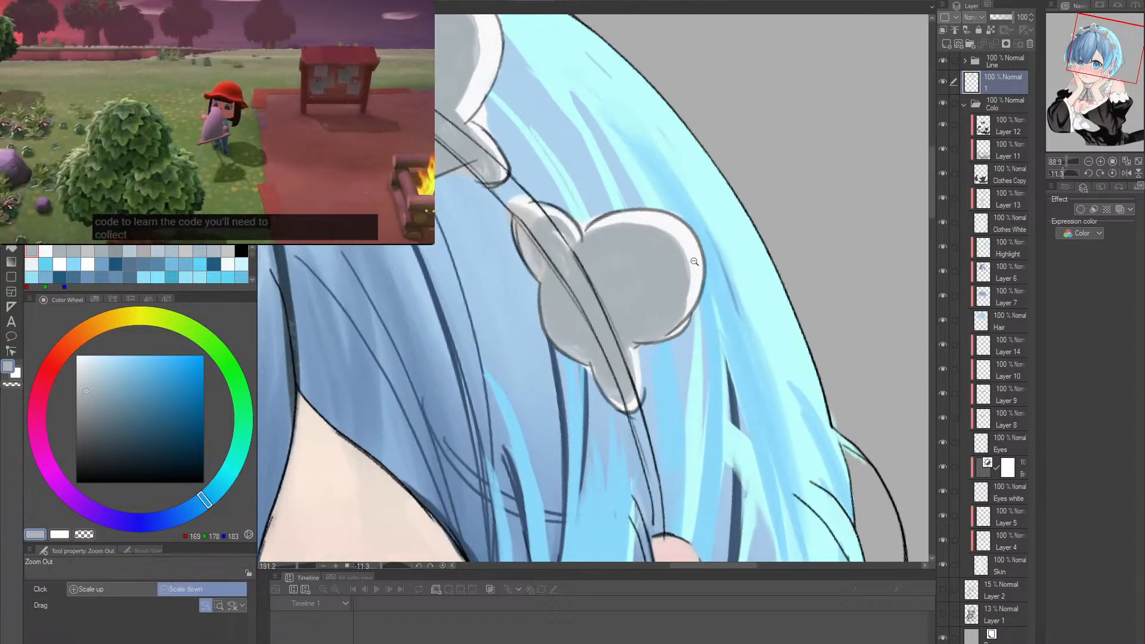
alt+click(634, 218)
mouse_move(631, 222)
mouse_down()
mouse_move(687, 267)
mouse_move(679, 319)
mouse_move(615, 223)
mouse_move(681, 247)
mouse_move(686, 321)
mouse_up()
key(ctrl+z)
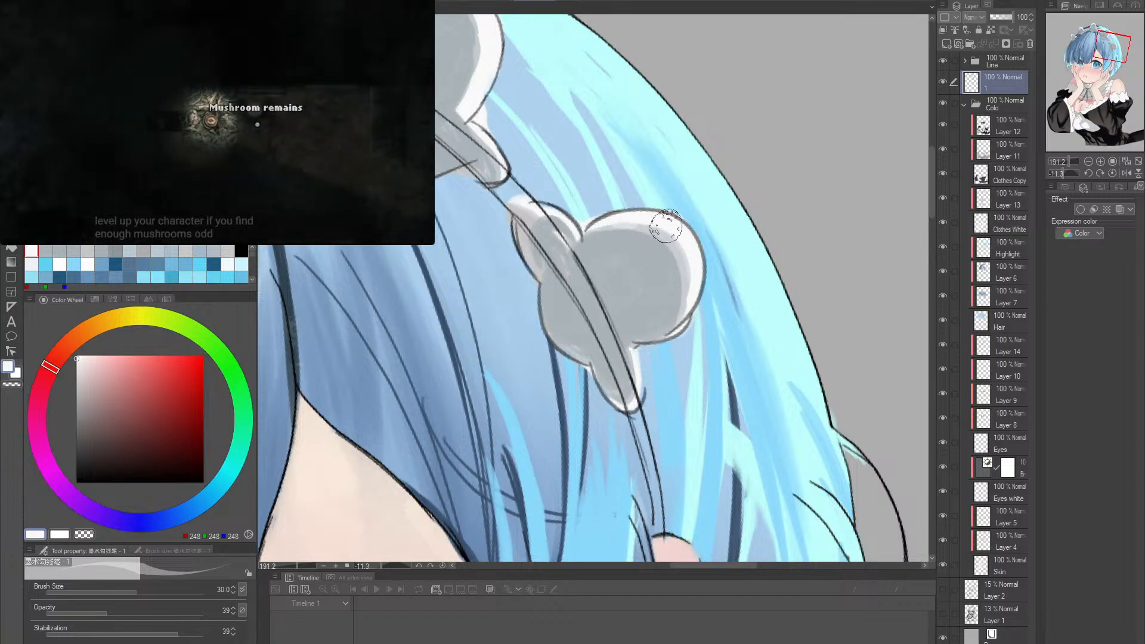
- Soften the inner edge of the fourth ruffle's rim in near-white at opacity 39 and review the whole headdress
scroll(704, 268, down, 2)
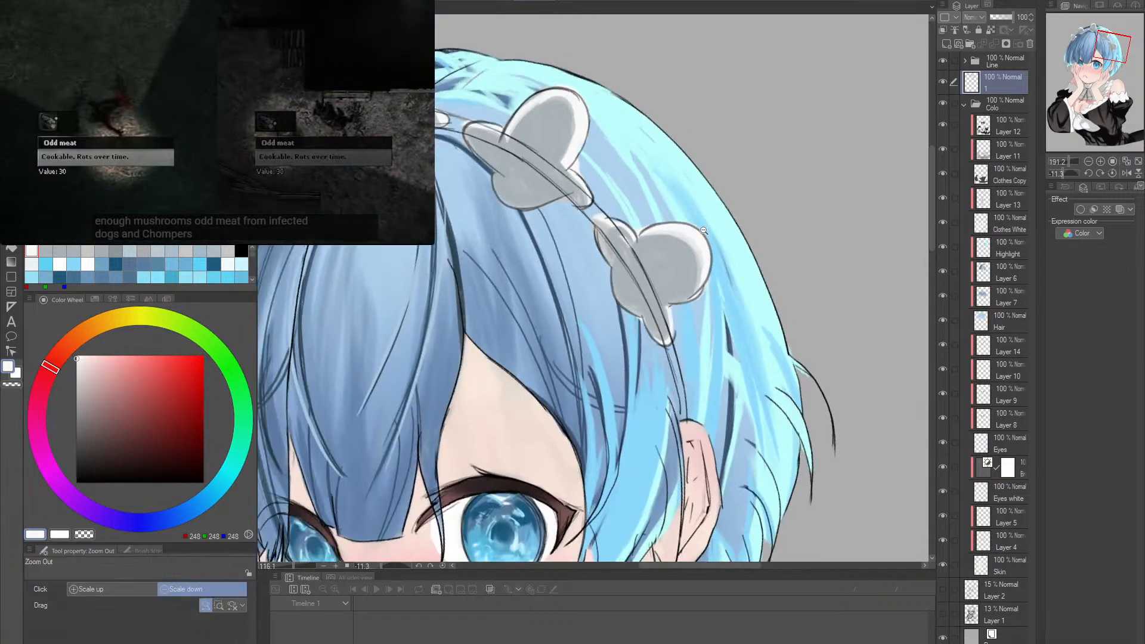
drag(662, 209, 689, 295)
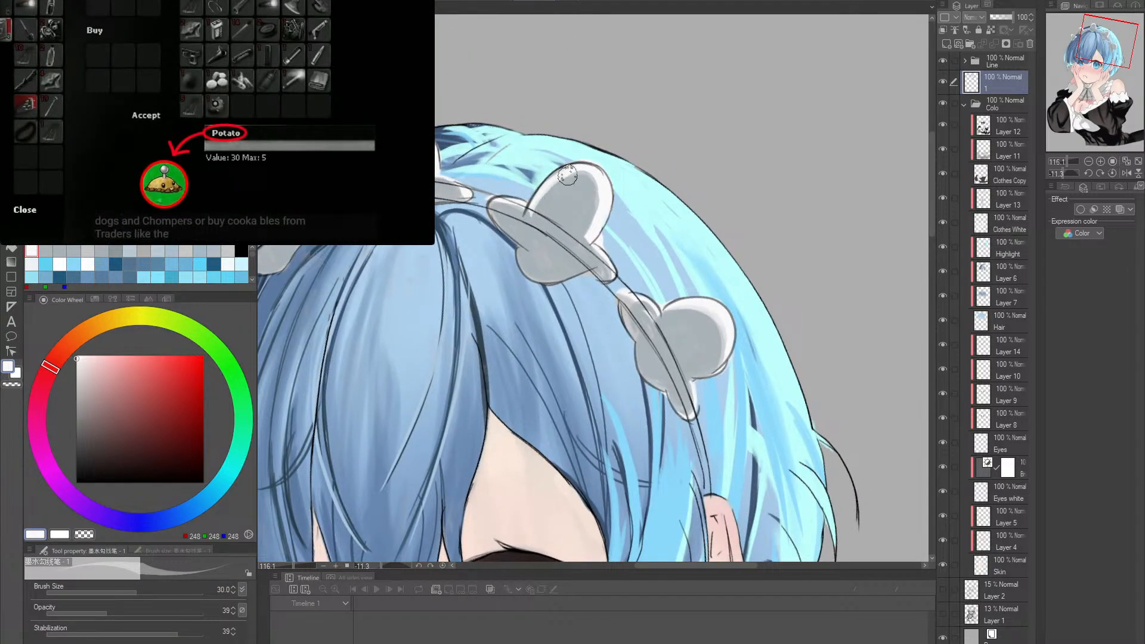
drag(698, 203, 650, 238)
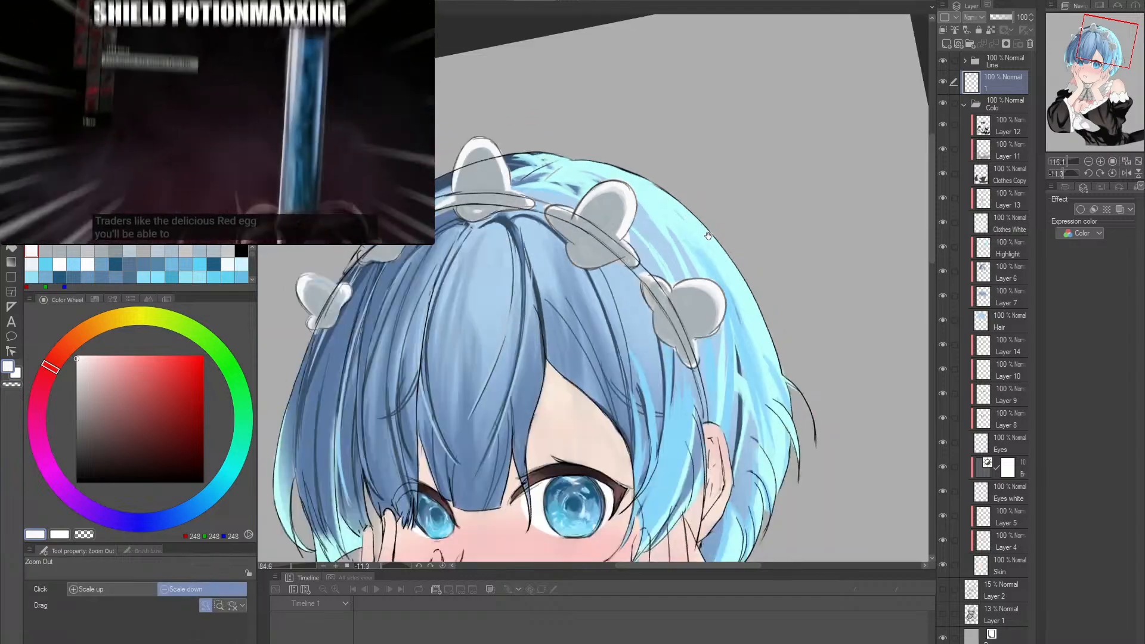
drag(721, 337, 705, 299)
drag(711, 349, 699, 299)
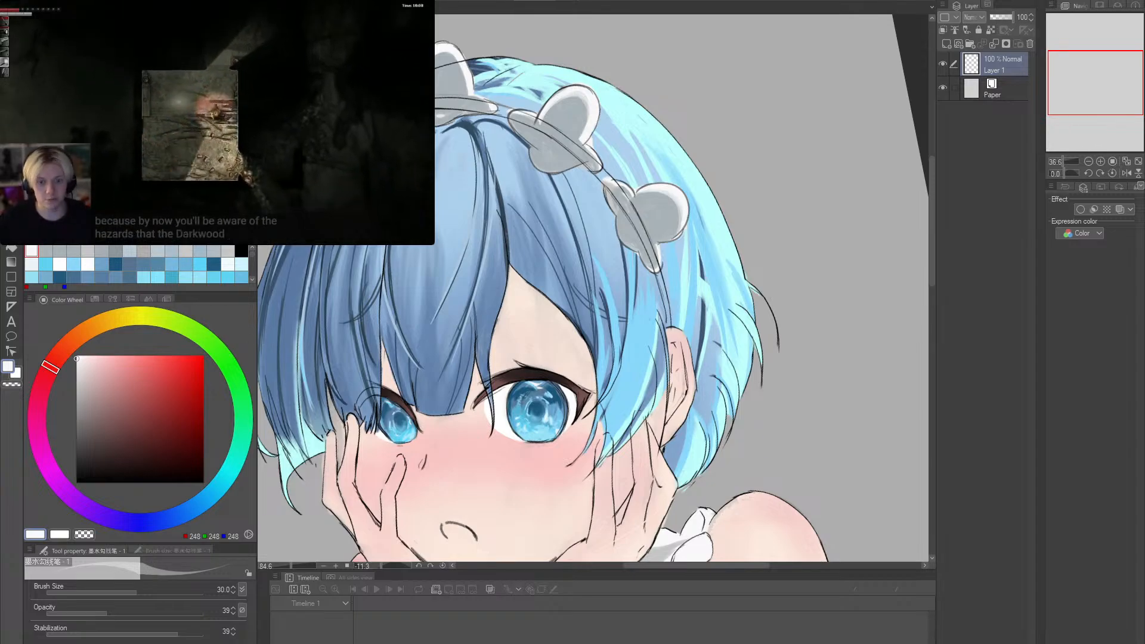
drag(596, 248, 762, 315)
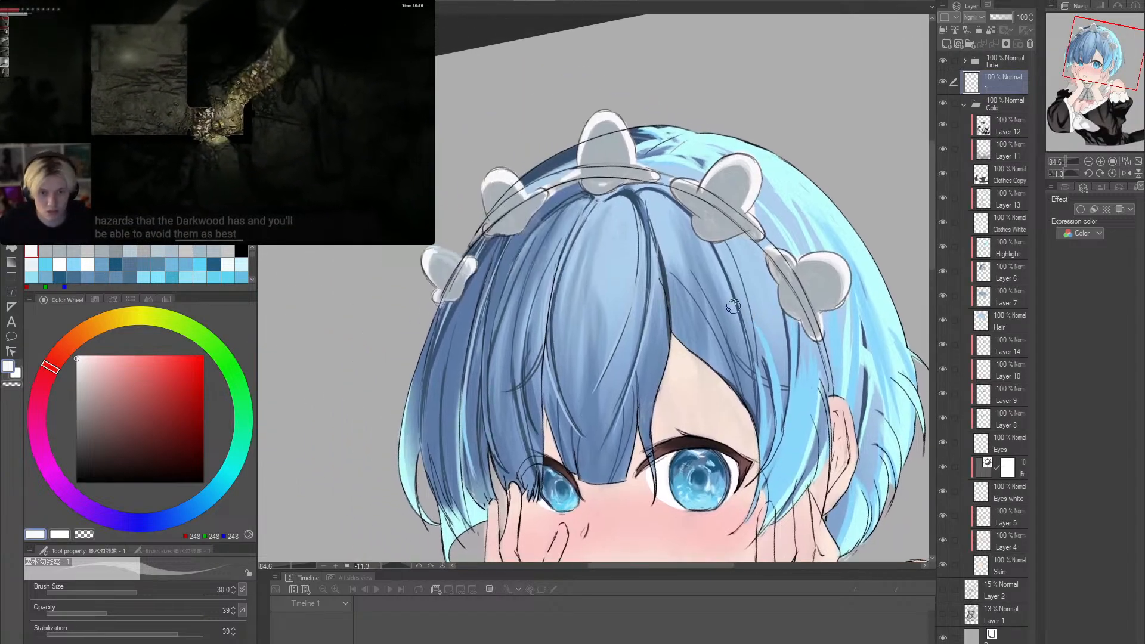
- Choose near-black (RGB 27, 26, 26) at opacity 77 for the headband, and undo the trial strokes below the first ruffle
ctrl+click(482, 308)
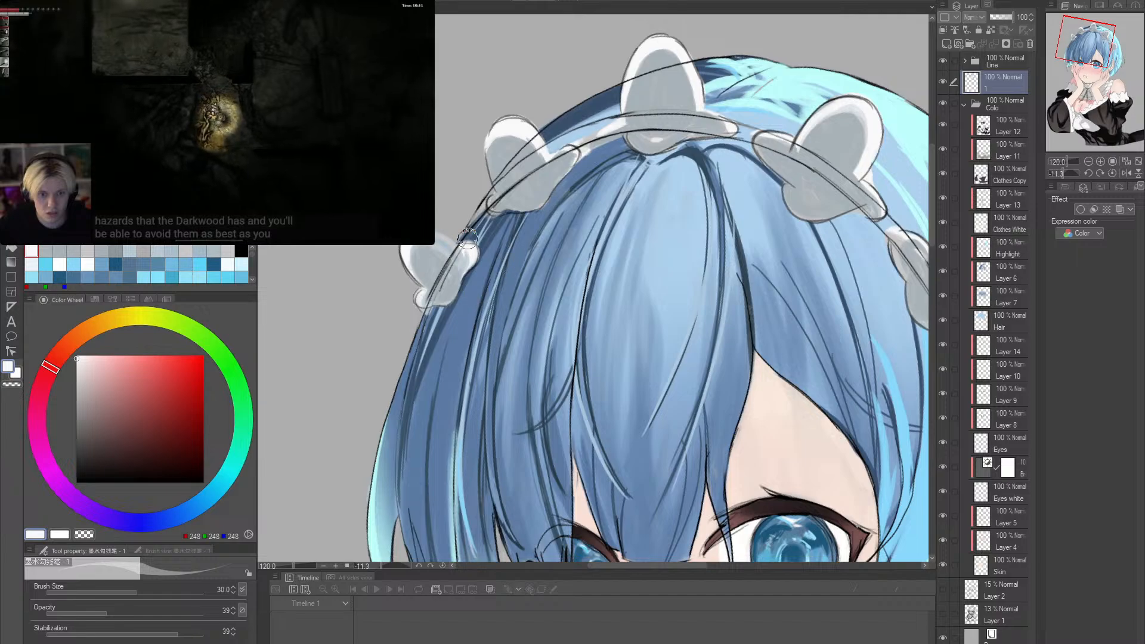
click(82, 469)
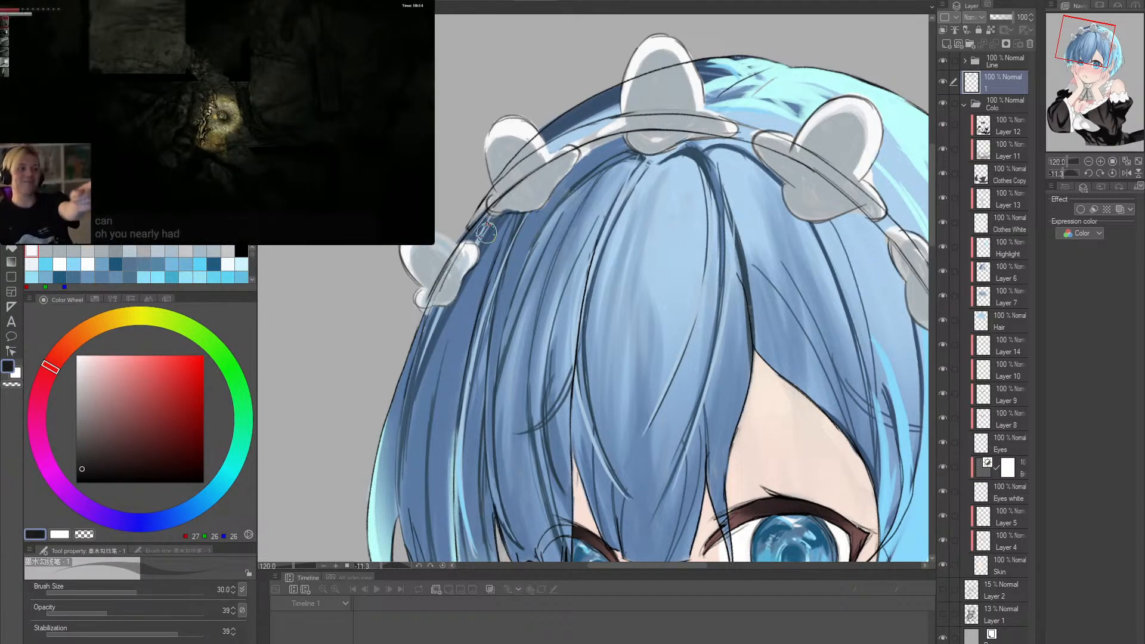
drag(423, 310, 436, 307)
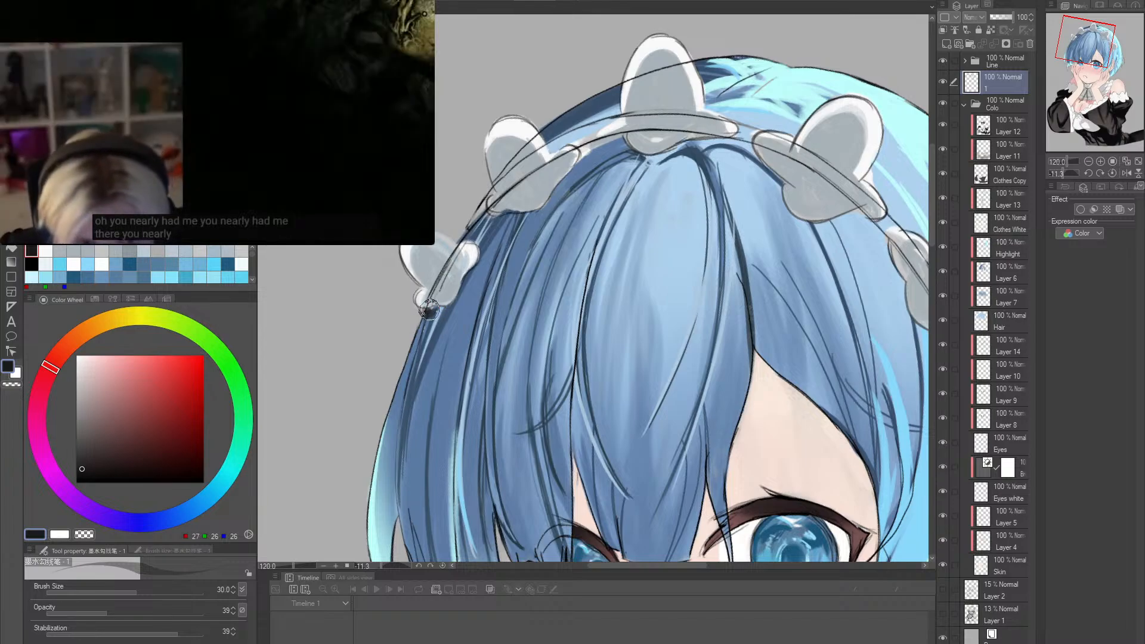
click(167, 613)
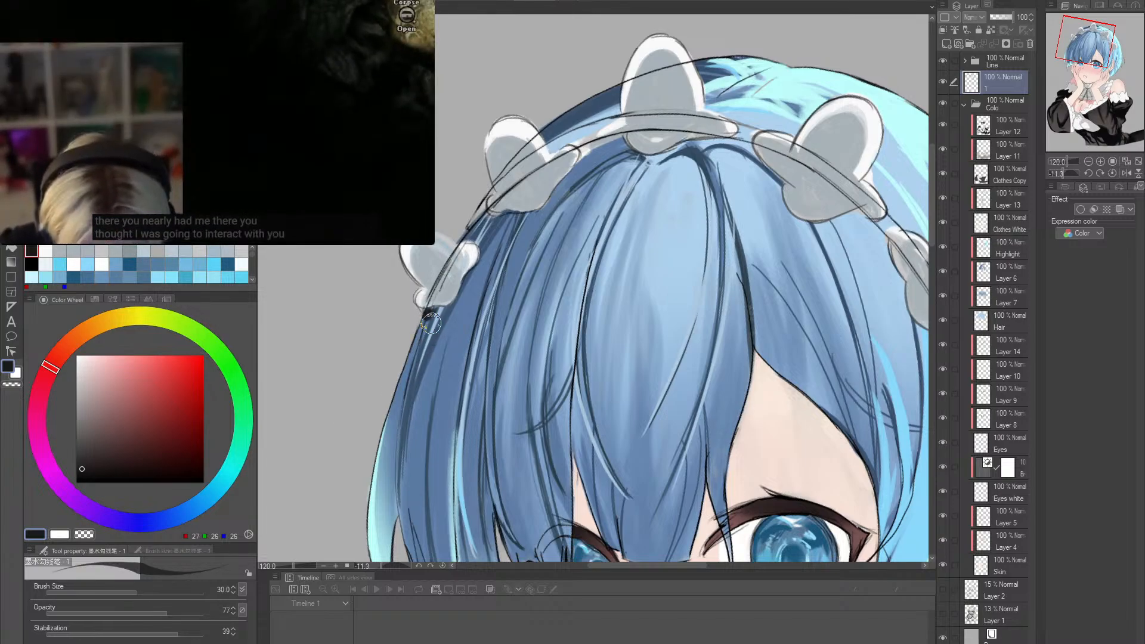
drag(425, 317, 441, 310)
key(ctrl+z)
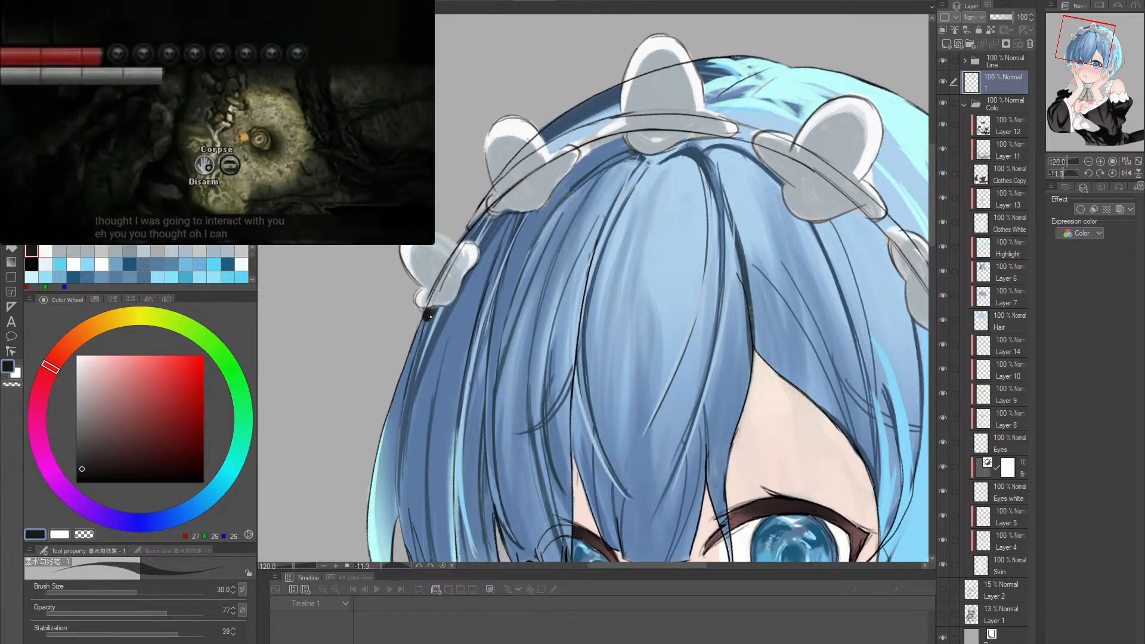
key(ctrl+z)
- Paint the headband near-black below the first ruffle and up to the second ruffle at brush size 17
key([)
key([)
key([)
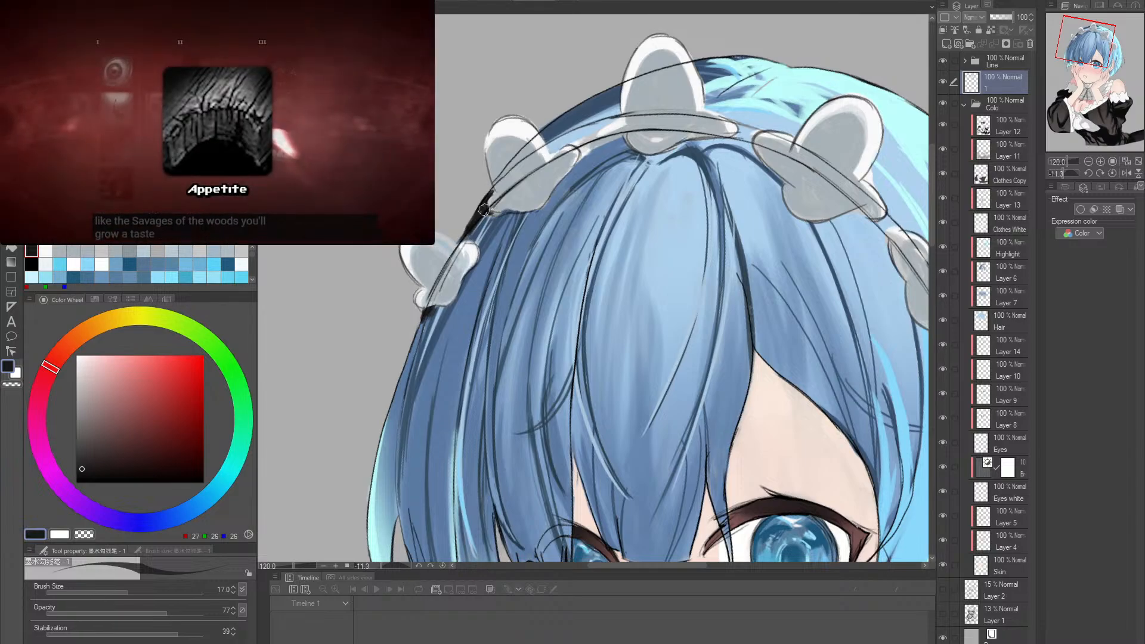
- Paint the headband near-black between the second and third ruffles at brush size 17
drag(559, 208, 516, 239)
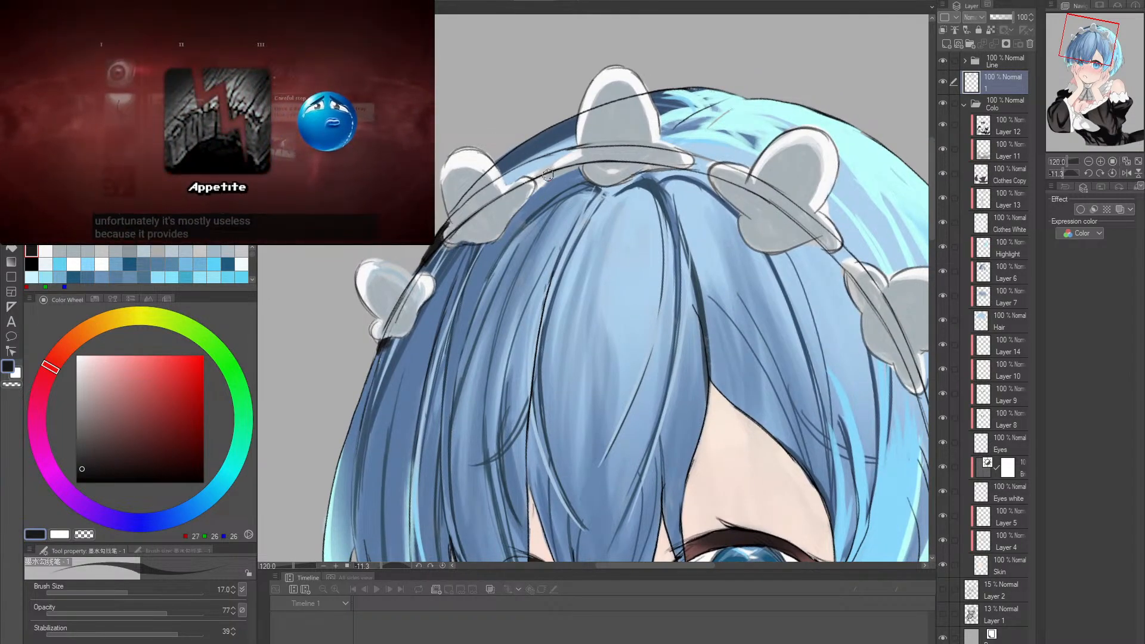
key(r)
drag(620, 169, 651, 163)
key(p)
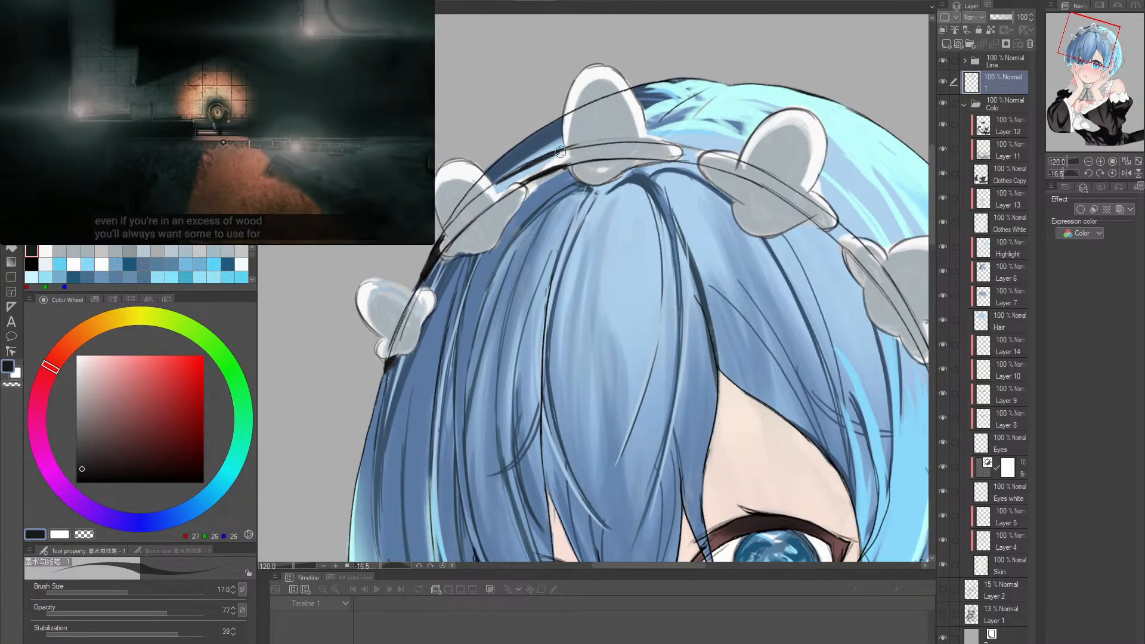
drag(495, 191, 567, 166)
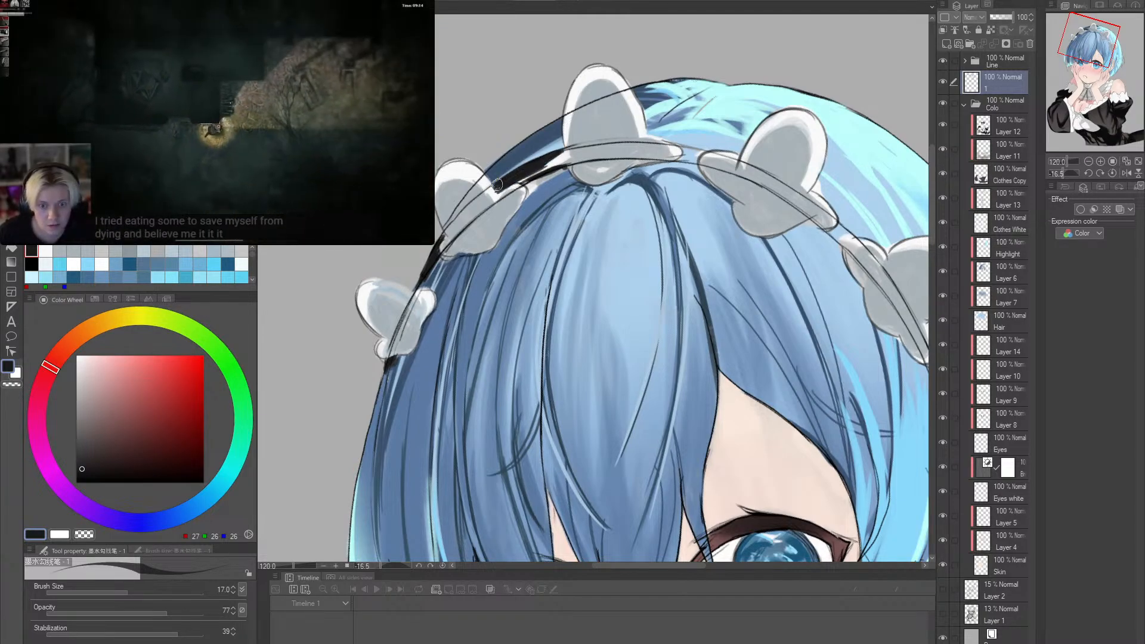
drag(500, 185, 562, 177)
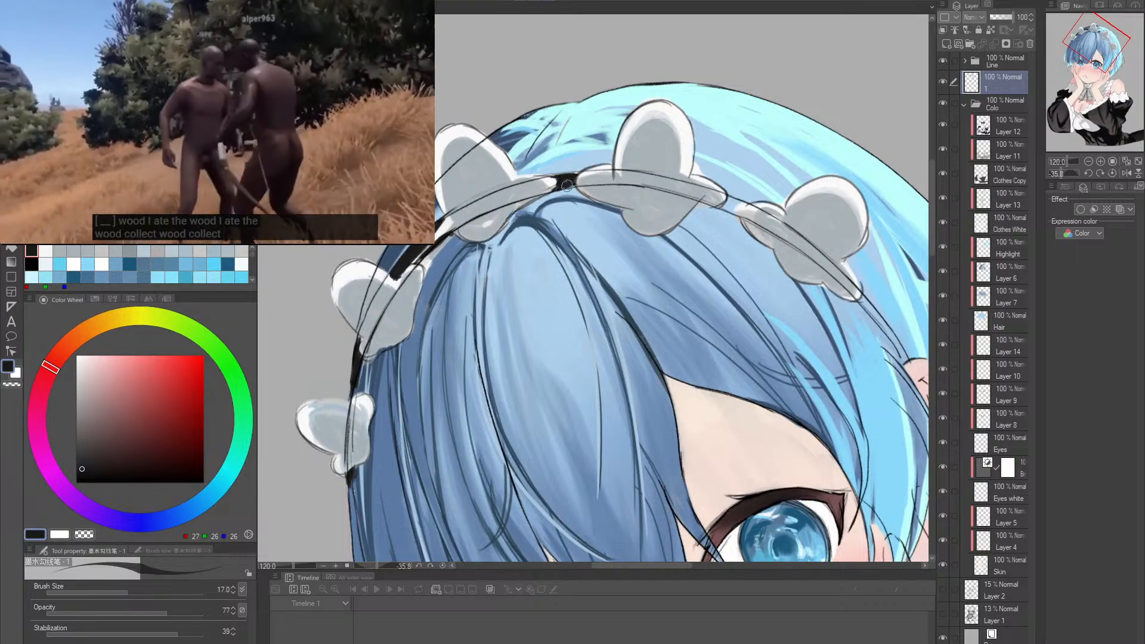
- Fill the headband near-black from the third ruffle to the fourth and on to the fifth ruffle
key(r)
drag(660, 186, 664, 132)
key(p)
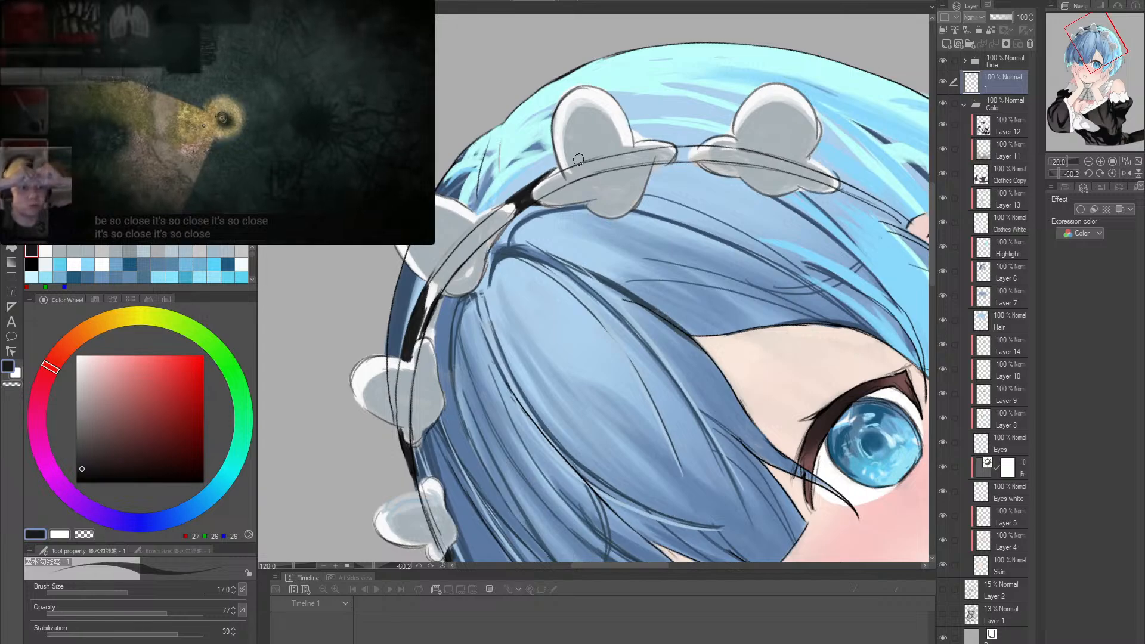
scroll(704, 207, down, 2)
key(r)
drag(678, 179, 589, 147)
scroll(589, 148, up, 4)
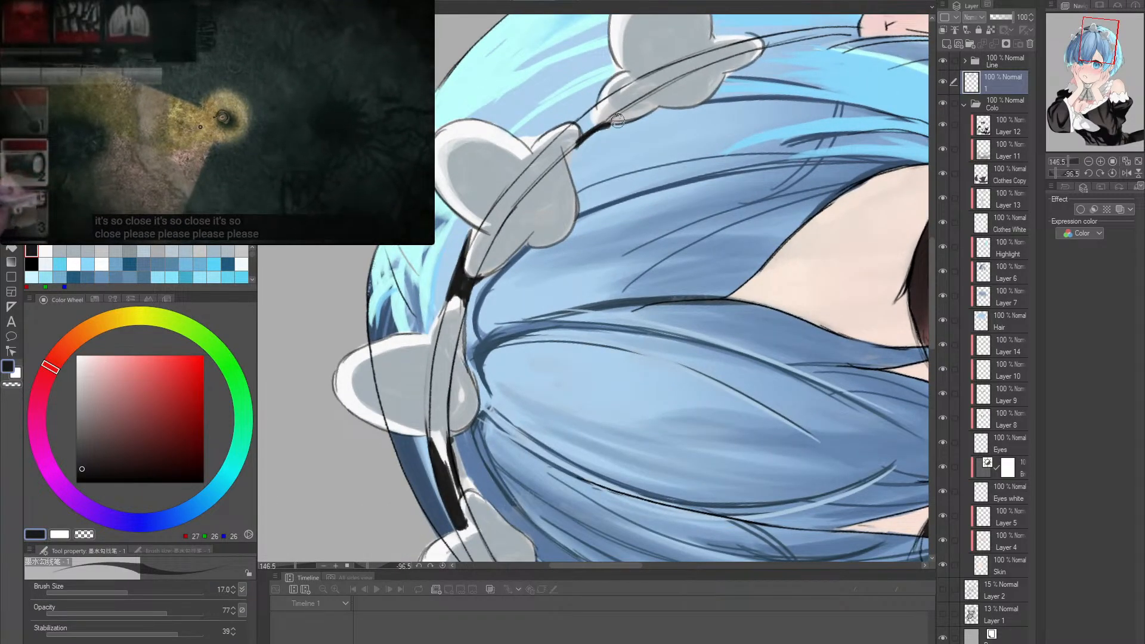
mouse_move(580, 119)
mouse_down()
mouse_move(590, 107)
mouse_move(593, 127)
mouse_move(596, 108)
mouse_move(580, 130)
mouse_move(643, 117)
mouse_up()
- Paint the last stretch of the headband near-black from the fifth ruffle down to the ear
mouse_move(734, 71)
mouse_down()
mouse_move(589, 222)
mouse_move(607, 200)
mouse_move(685, 172)
mouse_up()
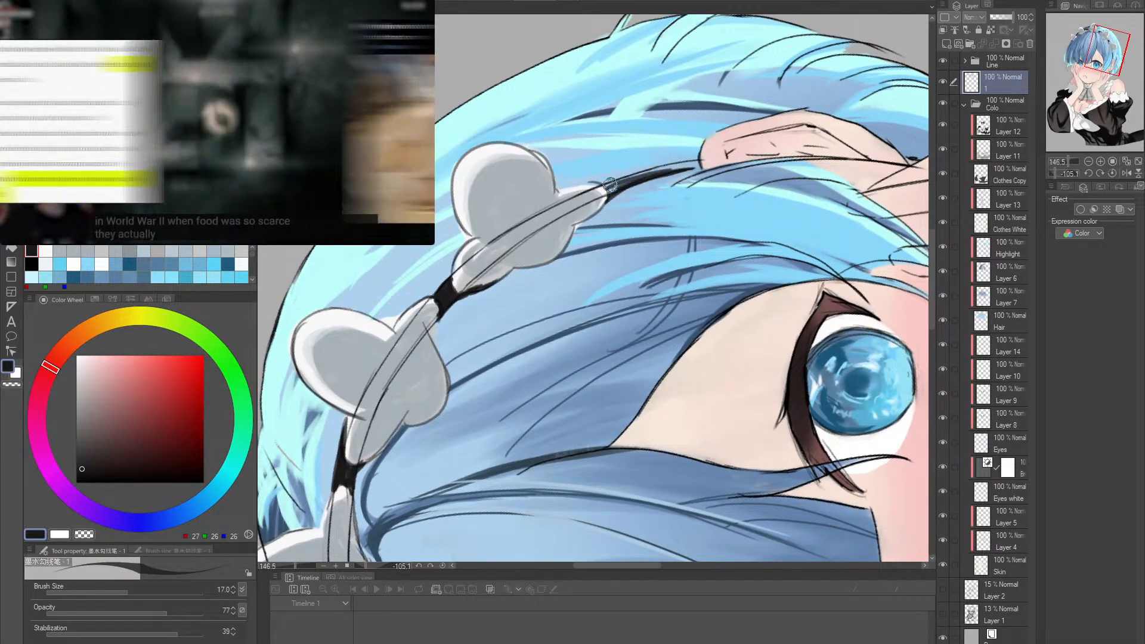
drag(603, 190, 672, 164)
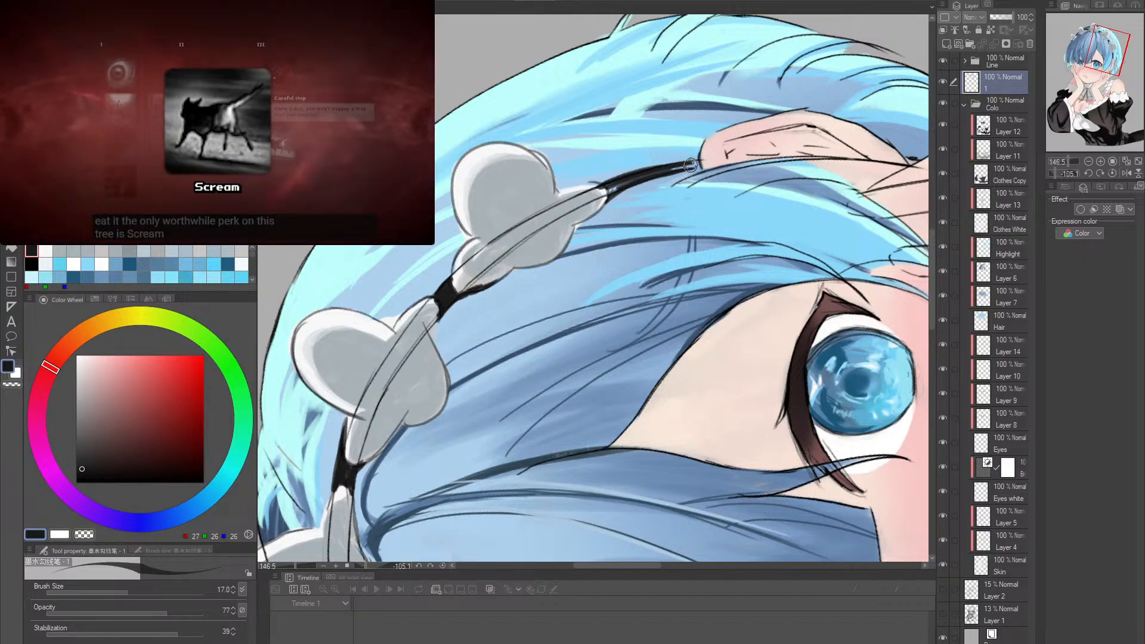
mouse_move(592, 184)
mouse_down()
mouse_move(694, 159)
mouse_move(620, 175)
mouse_move(659, 166)
mouse_up()
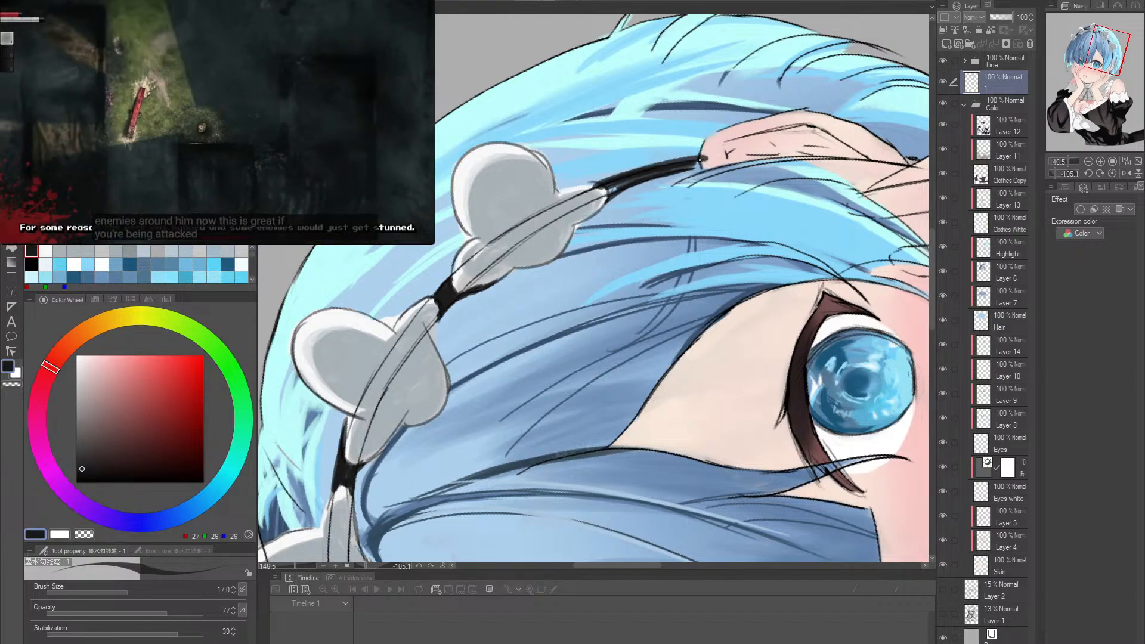
drag(591, 184, 657, 165)
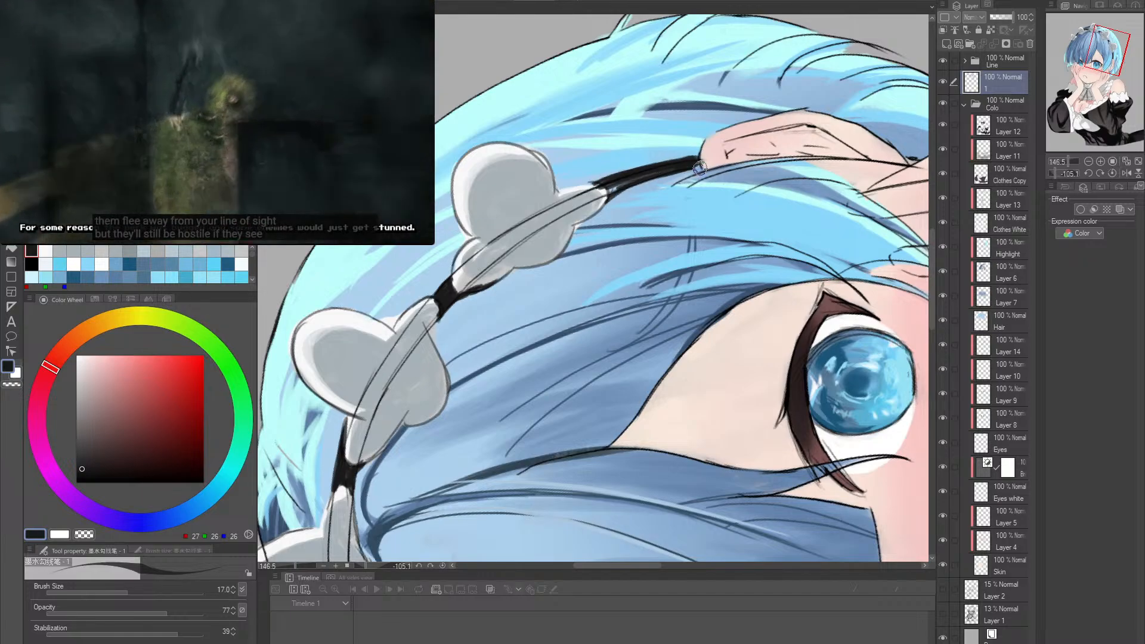
drag(696, 167, 611, 190)
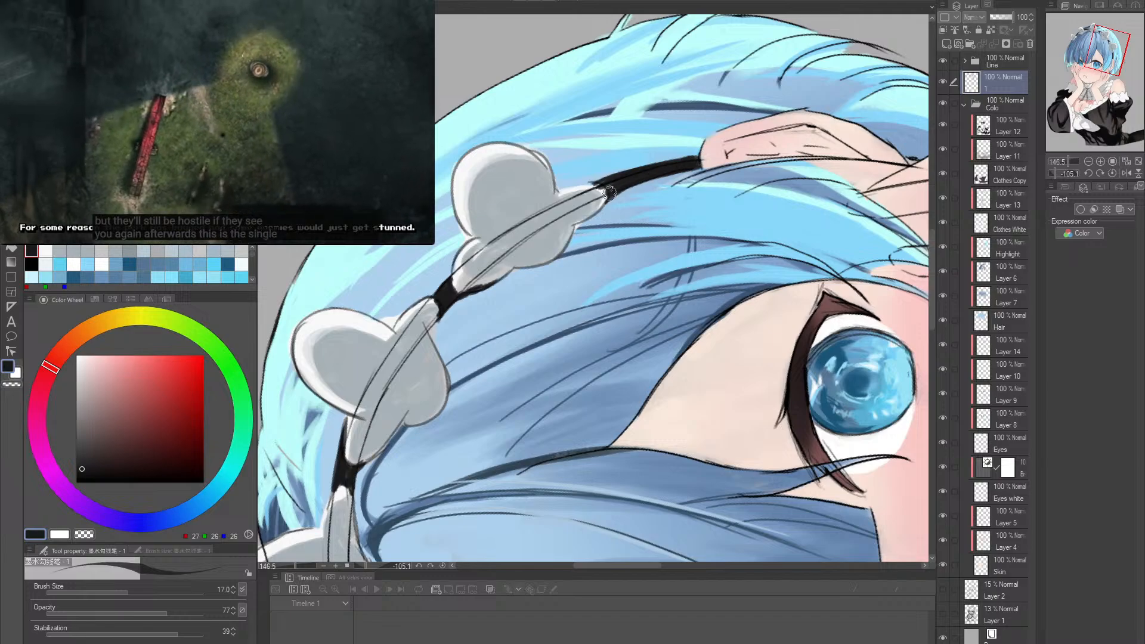
drag(679, 167, 774, 323)
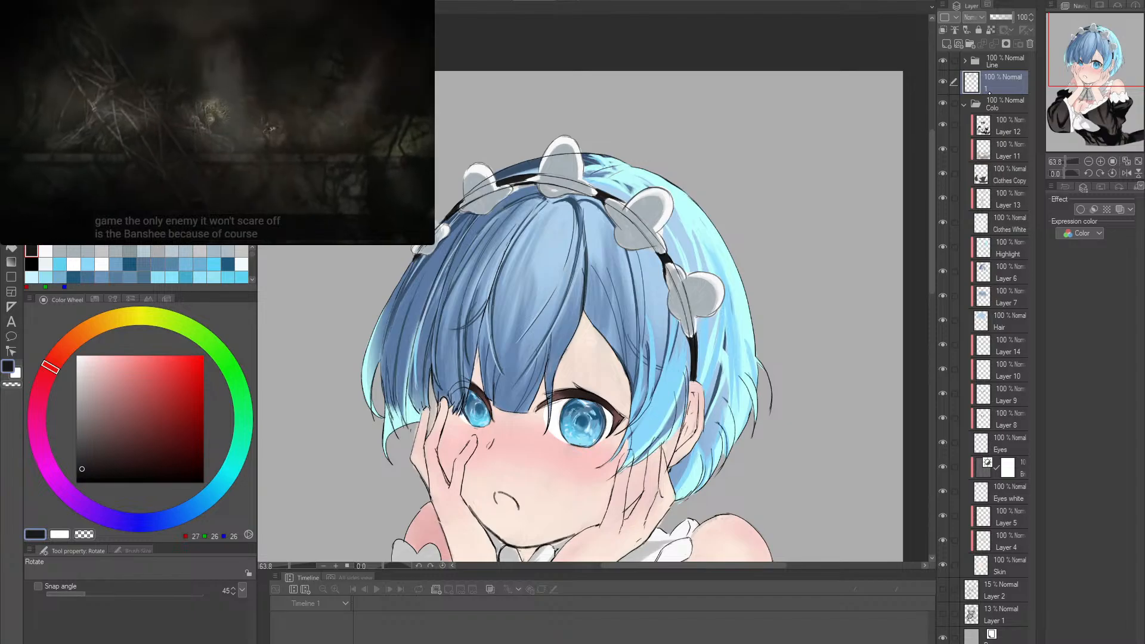
- Select the Line layer in the Line folder and erase the sketch lines crossing the fourth and fifth ruffles
click(1002, 61)
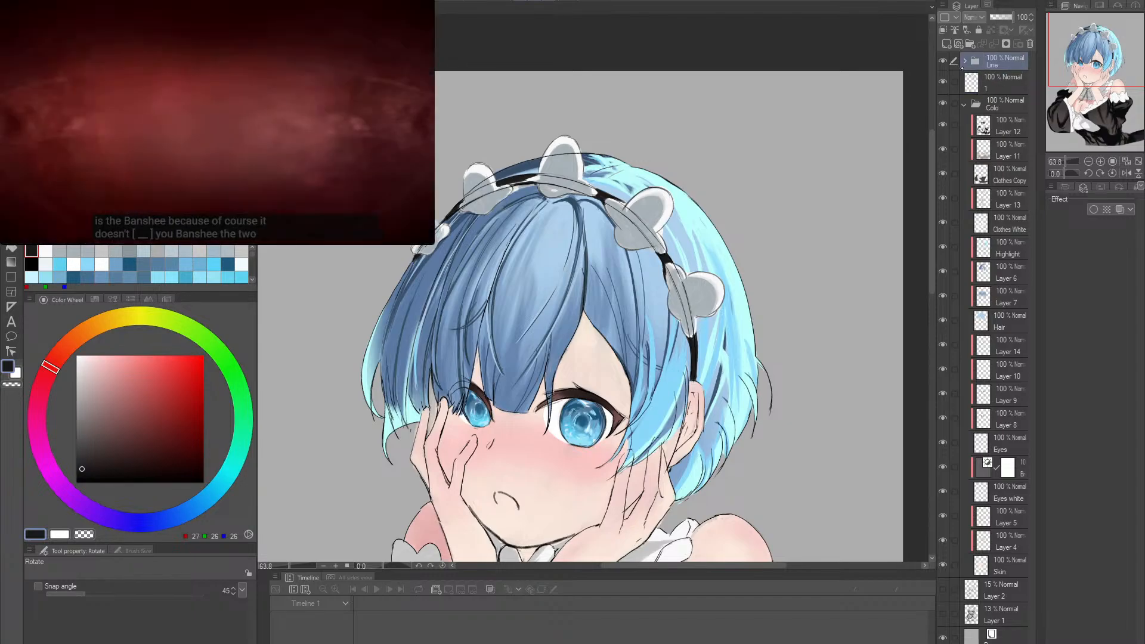
click(965, 60)
click(1008, 82)
key(e)
scroll(710, 324, up, 3)
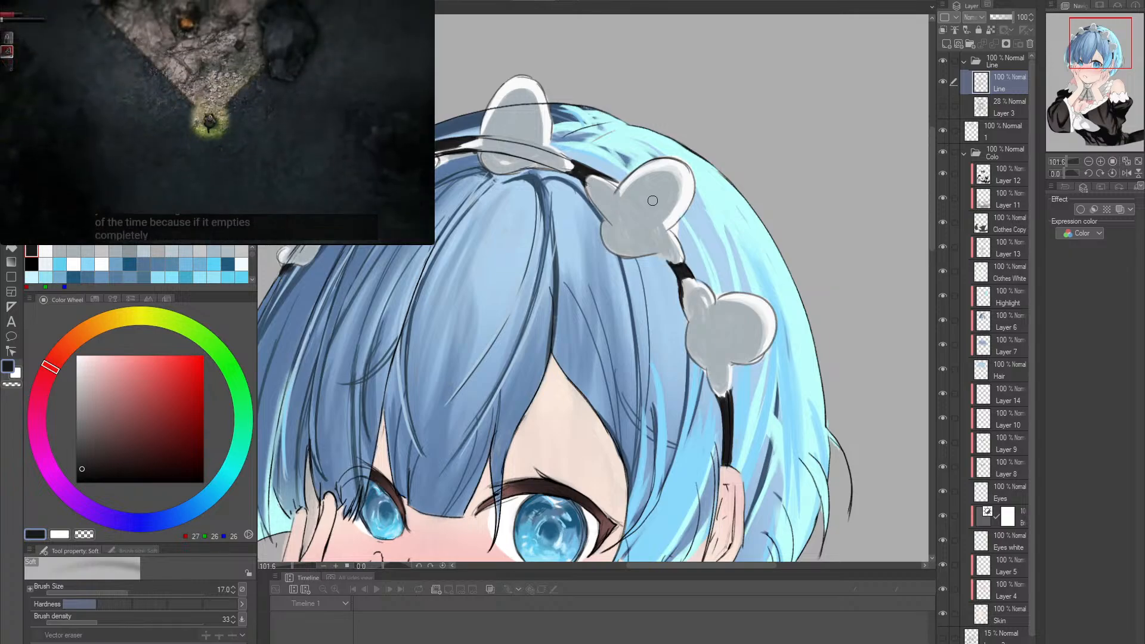
mouse_move(653, 201)
mouse_down()
mouse_move(599, 182)
mouse_move(541, 197)
mouse_up()
mouse_move(477, 289)
mouse_down()
mouse_move(544, 257)
mouse_move(540, 265)
mouse_up()
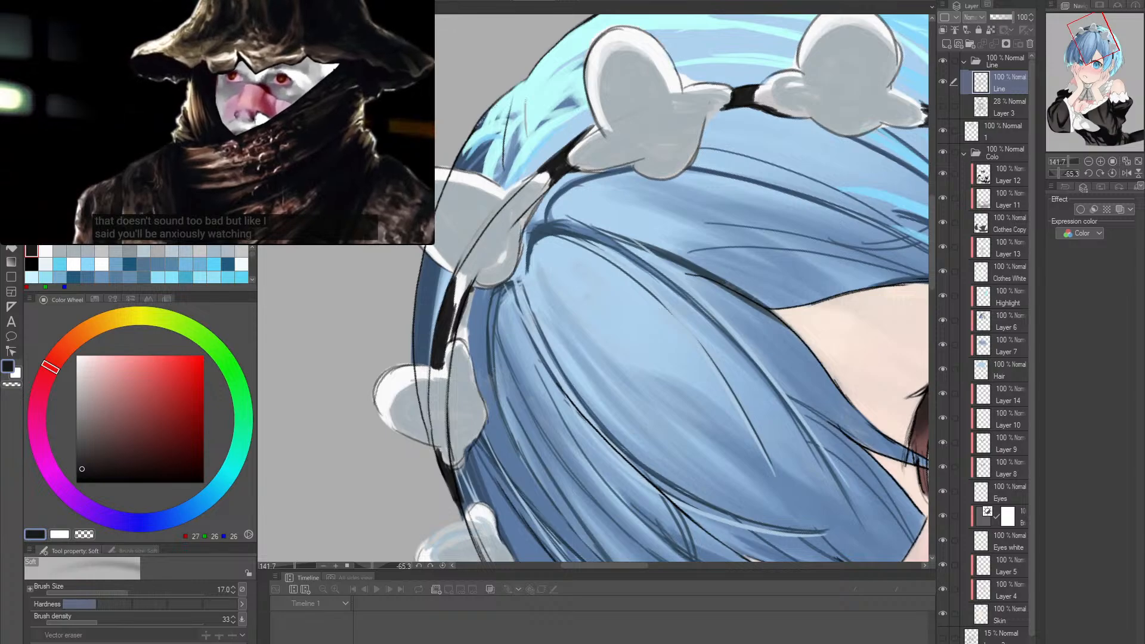
- Erase the headband sketch lines over the third, second and first ruffles with the Hard eraser at size 10
key(e)
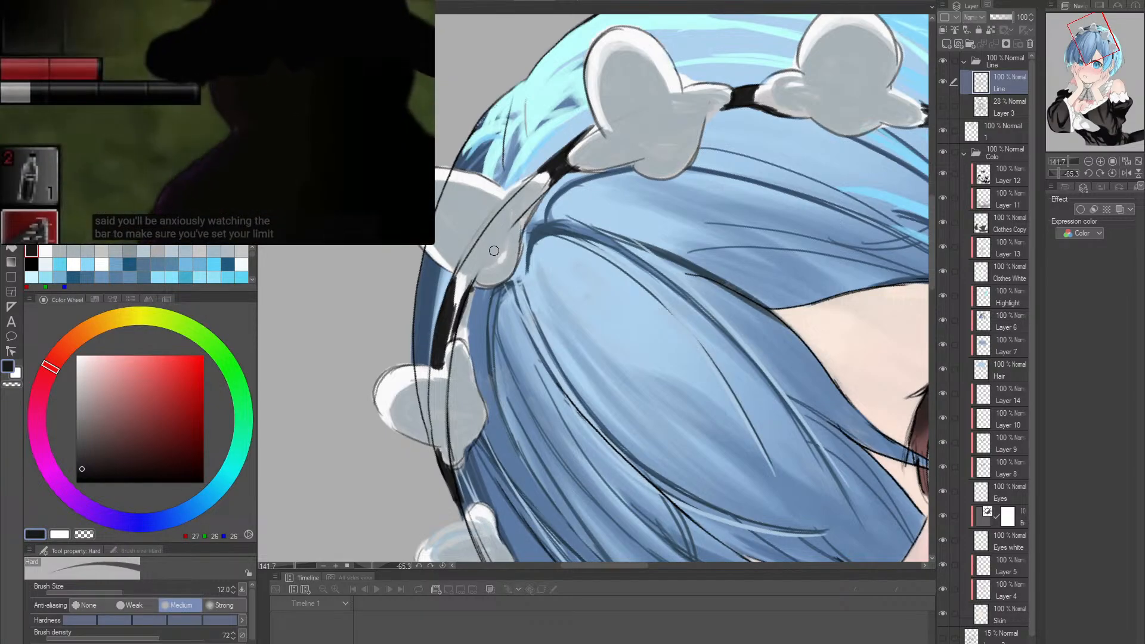
key(bracketleft)
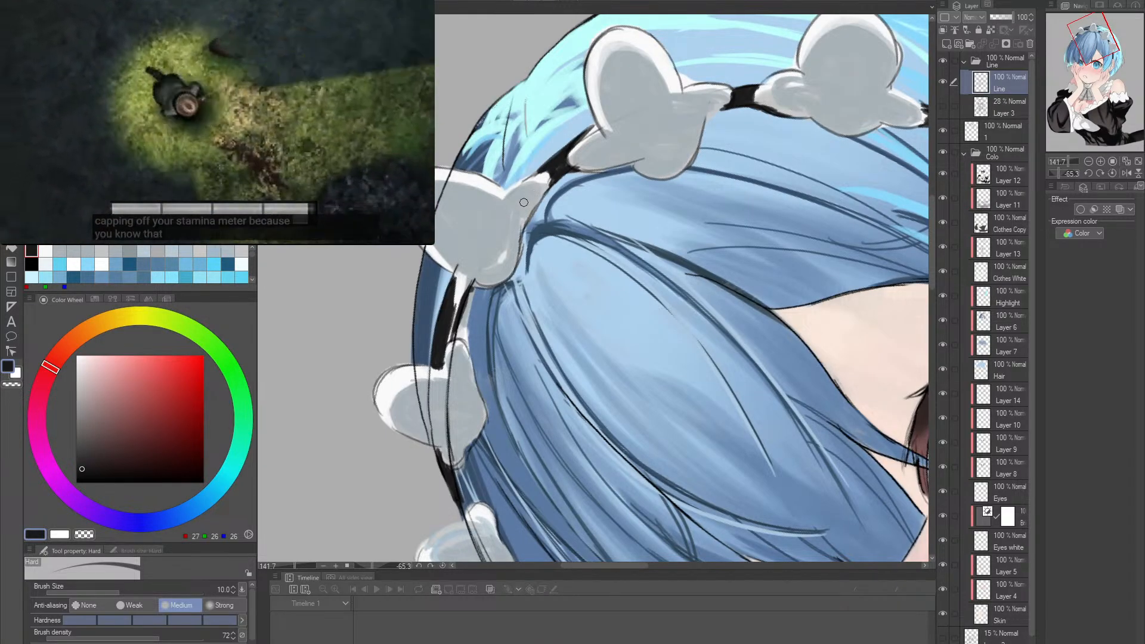
key(shift+space)
drag(527, 206, 585, 272)
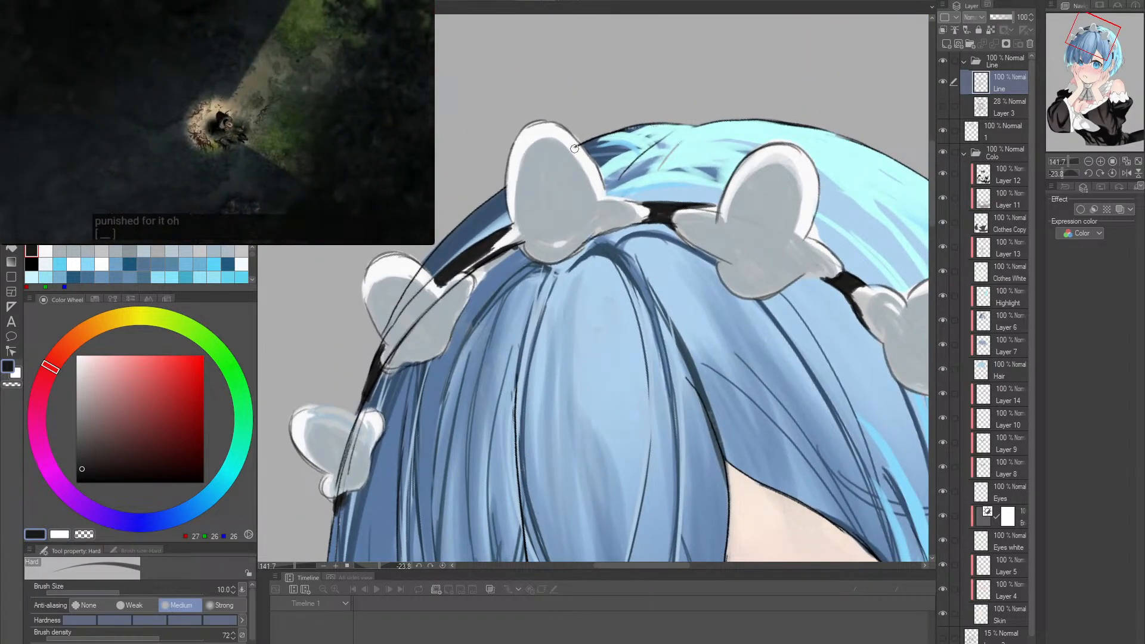
drag(576, 152, 613, 111)
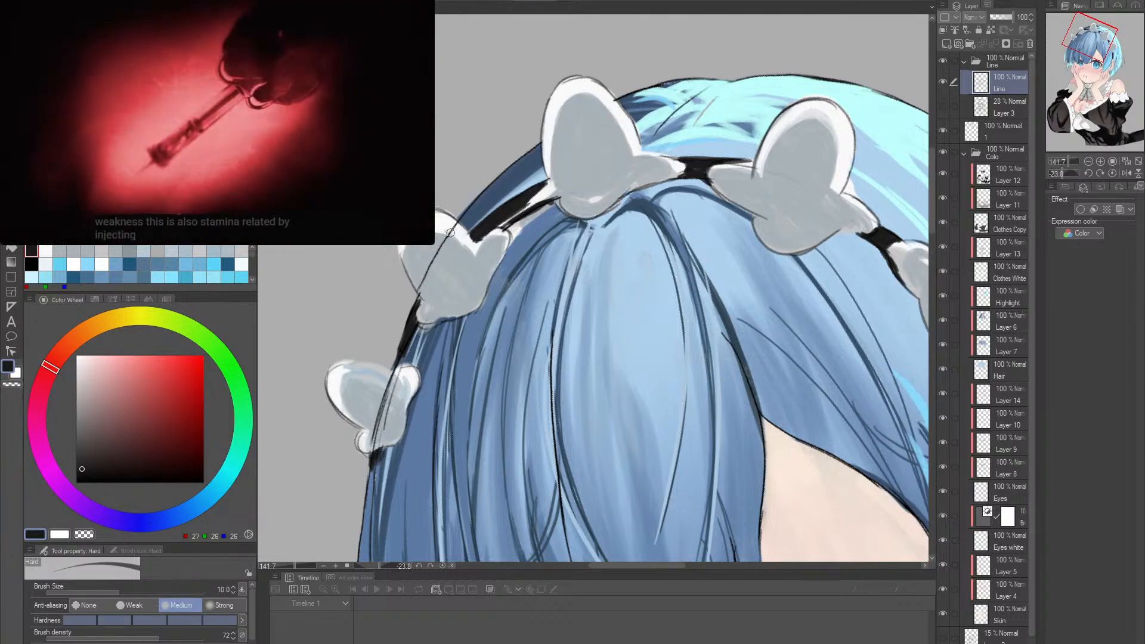
drag(465, 295, 507, 223)
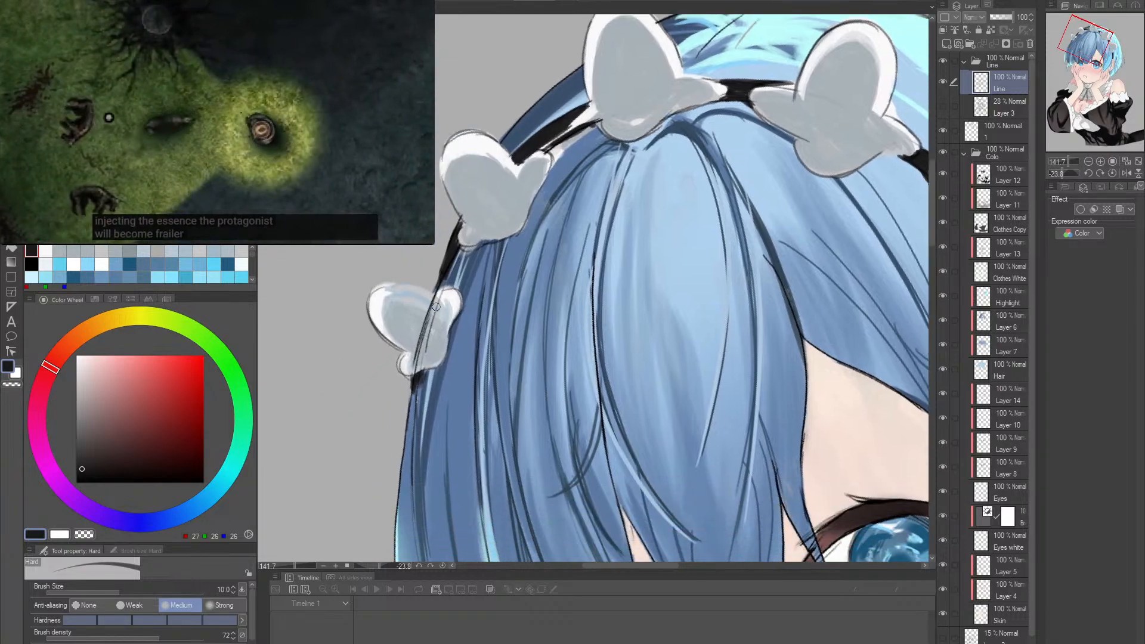
drag(411, 369, 415, 365)
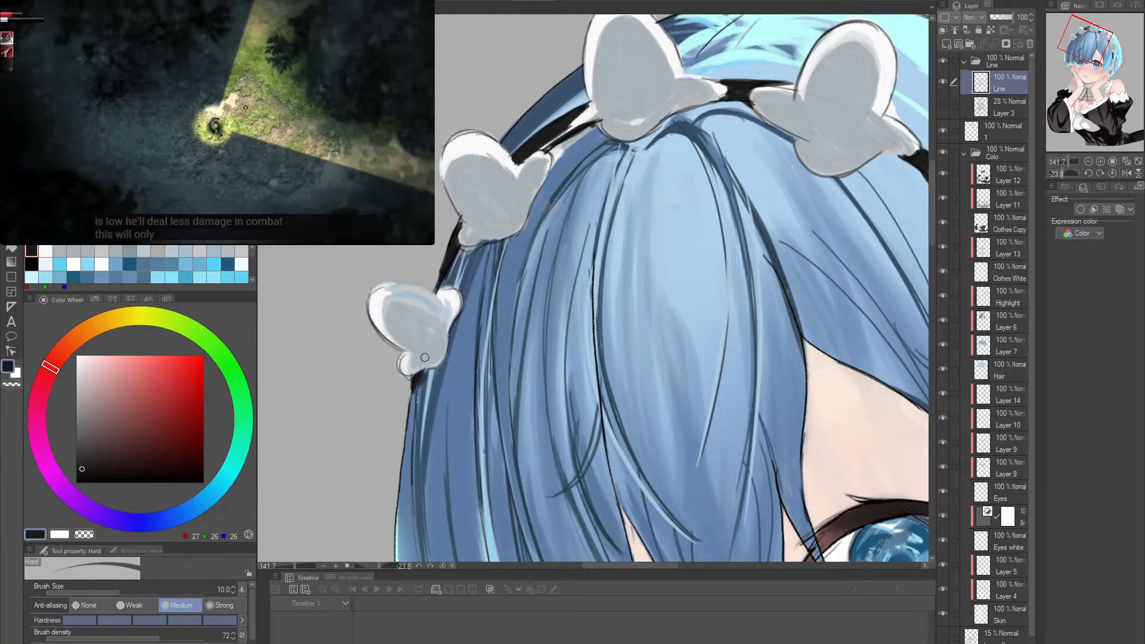
- Review the cleaned-up headdress close up and against the whole figure
drag(523, 268, 485, 251)
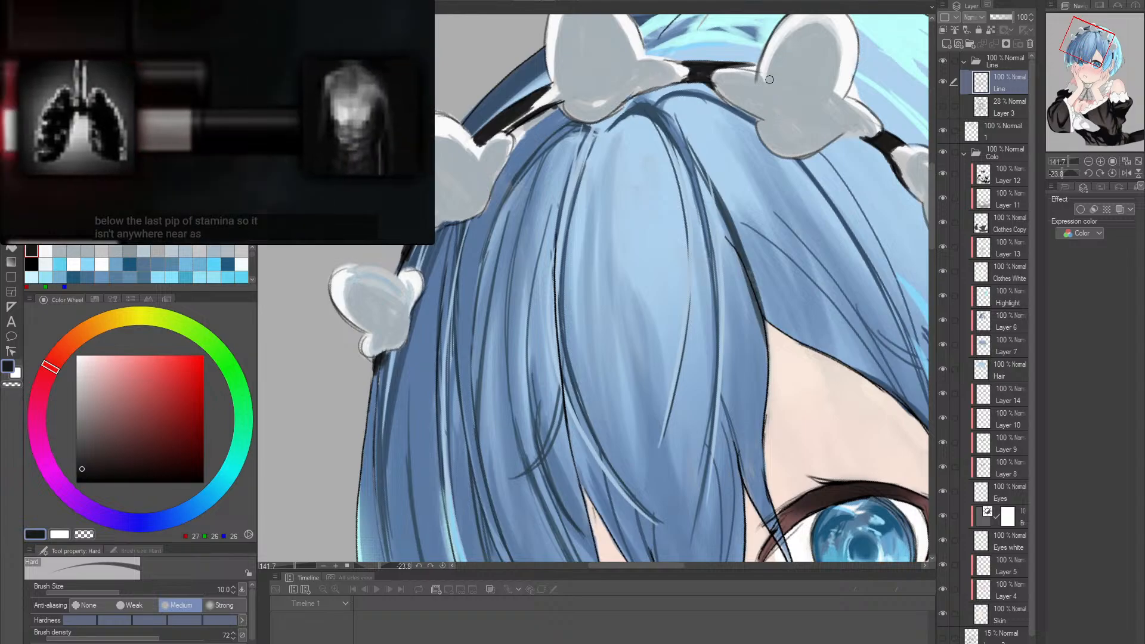
drag(808, 132, 716, 140)
drag(835, 197, 605, 260)
double_click(739, 272)
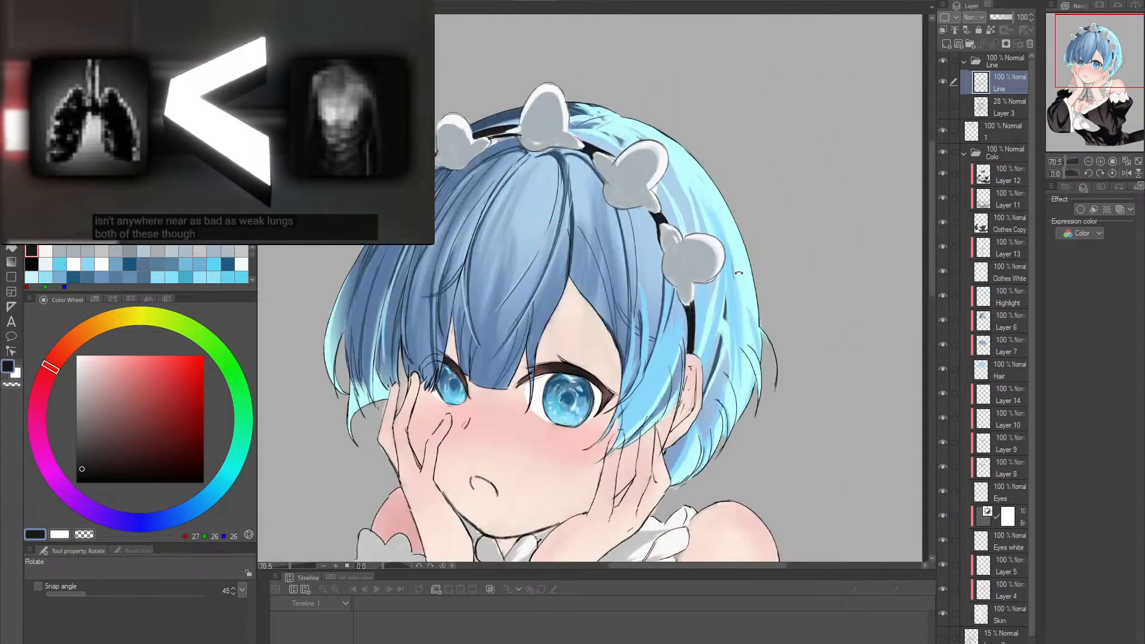
drag(739, 272, 741, 255)
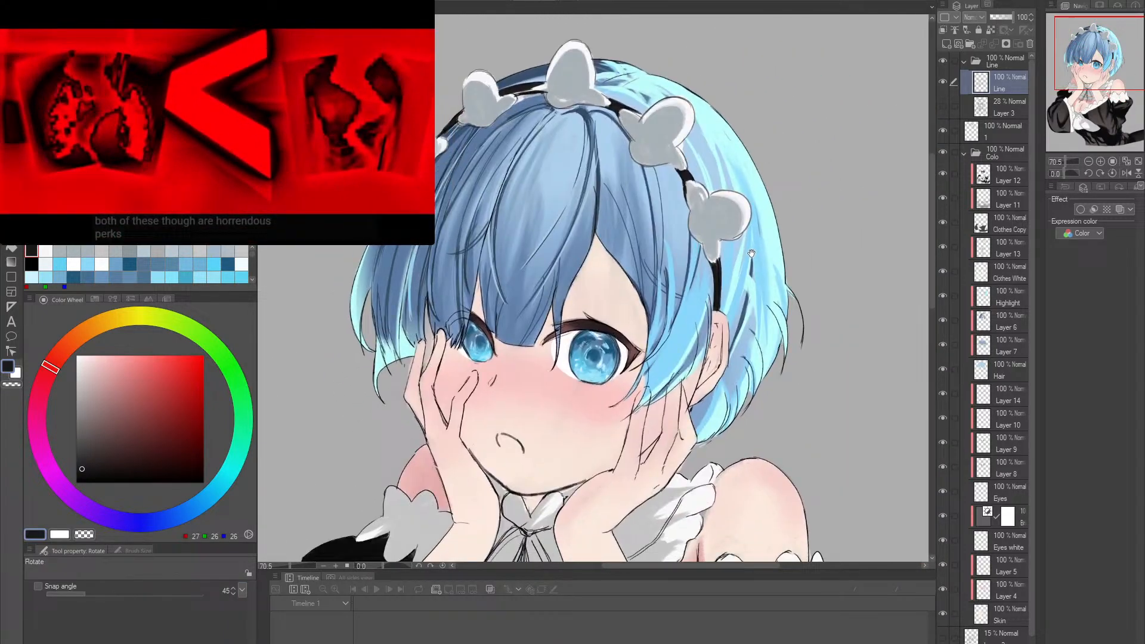
key(alt+space)
click(742, 251)
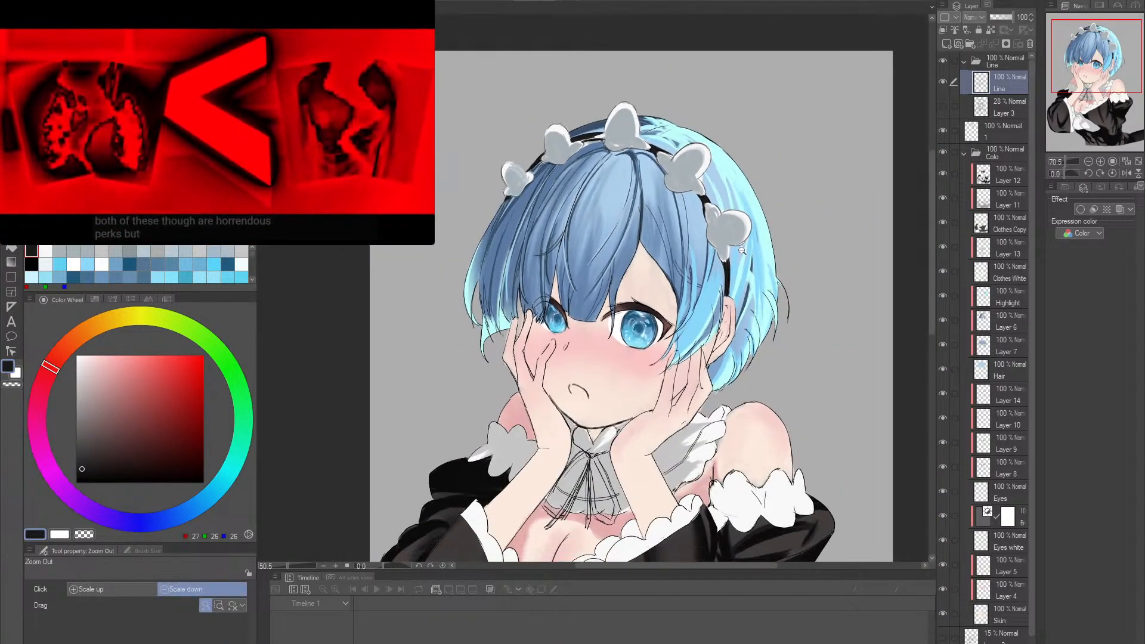
scroll(724, 305, up, 2)
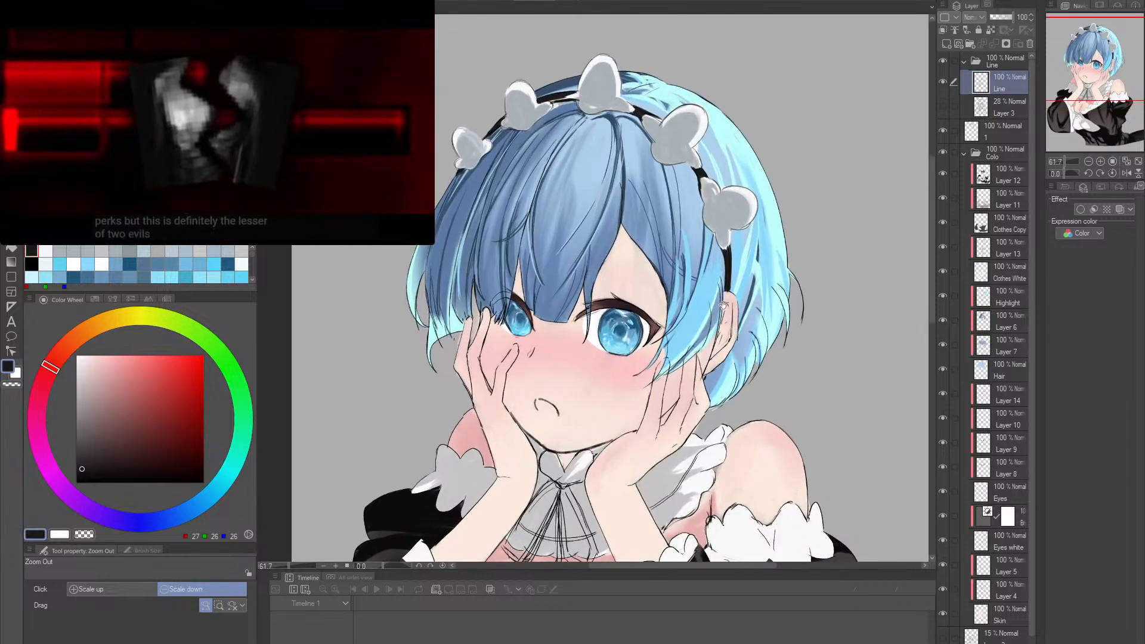
- On layer 1, fill the remaining gaps and edges of the headband between the ruffles in near-black
drag(723, 304, 782, 475)
drag(653, 287, 743, 298)
drag(744, 307, 738, 251)
drag(644, 287, 656, 287)
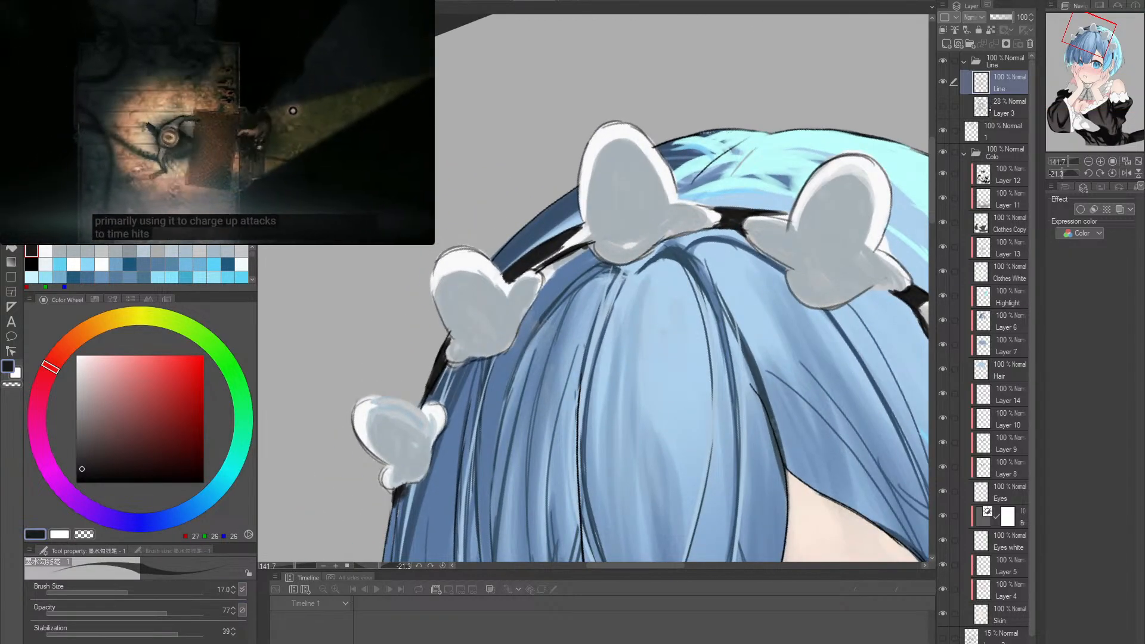
click(993, 129)
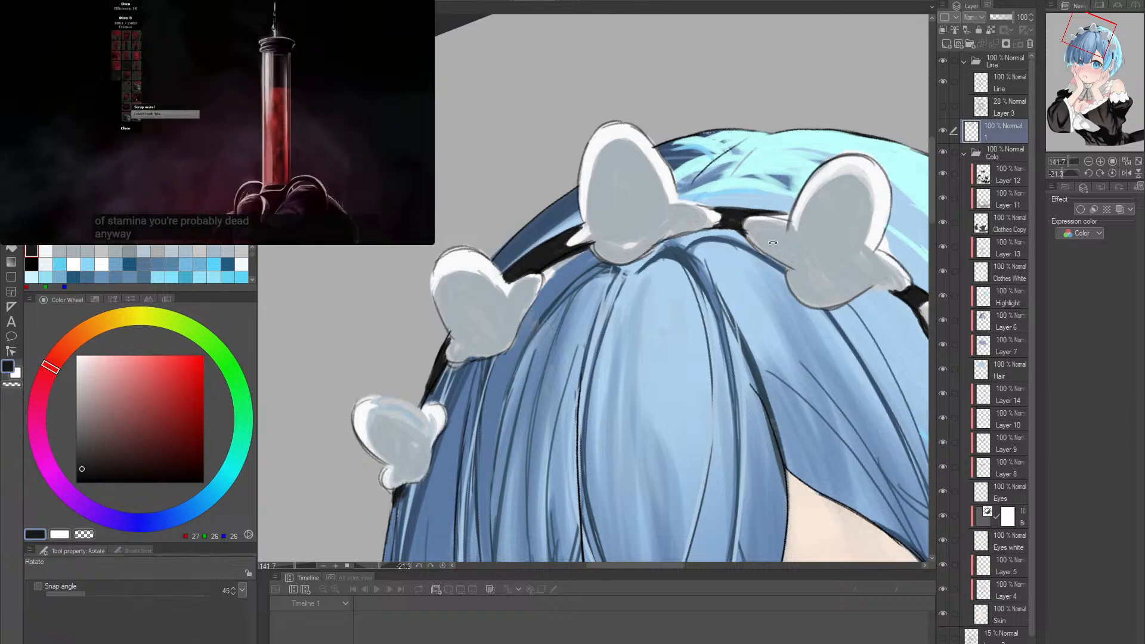
drag(545, 269, 695, 171)
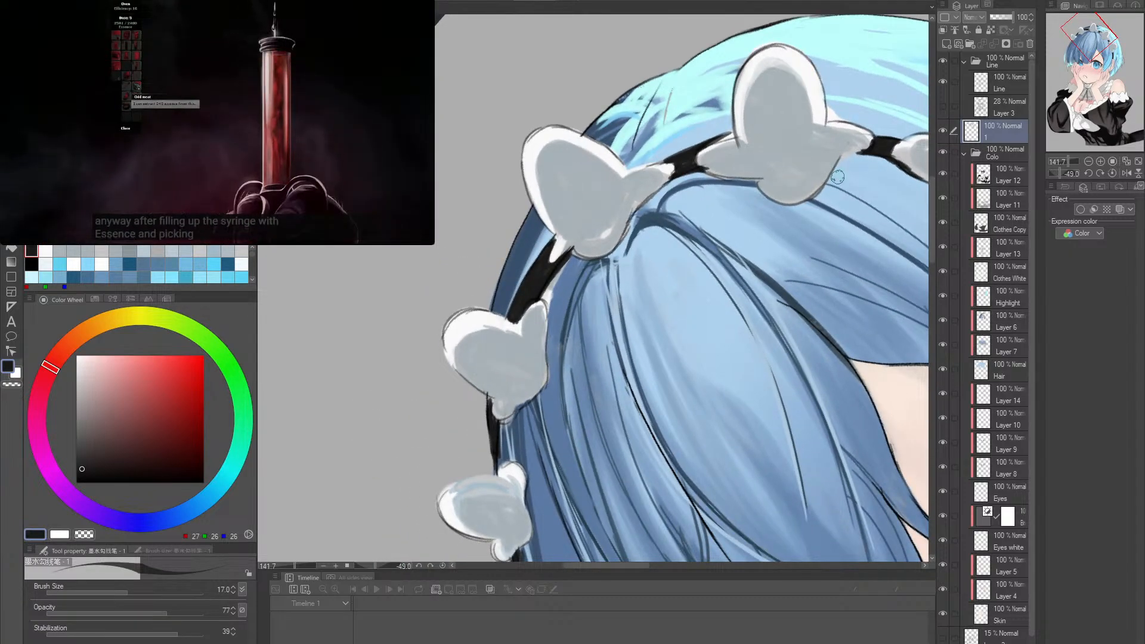
drag(837, 177, 679, 166)
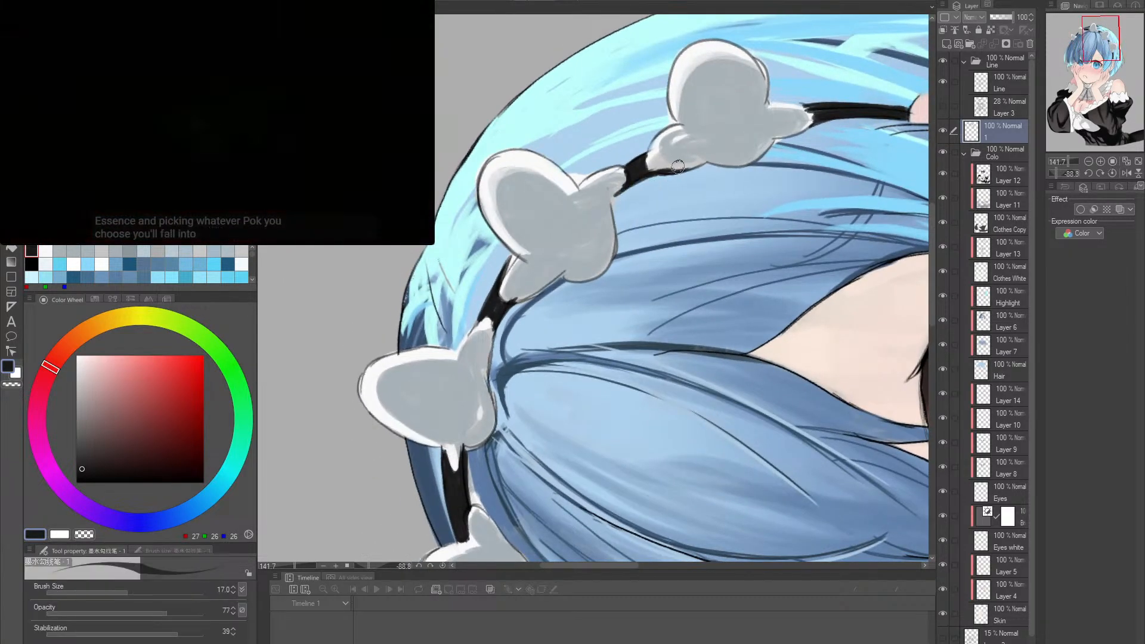
mouse_move(750, 161)
mouse_down()
mouse_move(727, 322)
mouse_move(705, 328)
mouse_up()
drag(705, 327, 524, 194)
drag(658, 262, 707, 337)
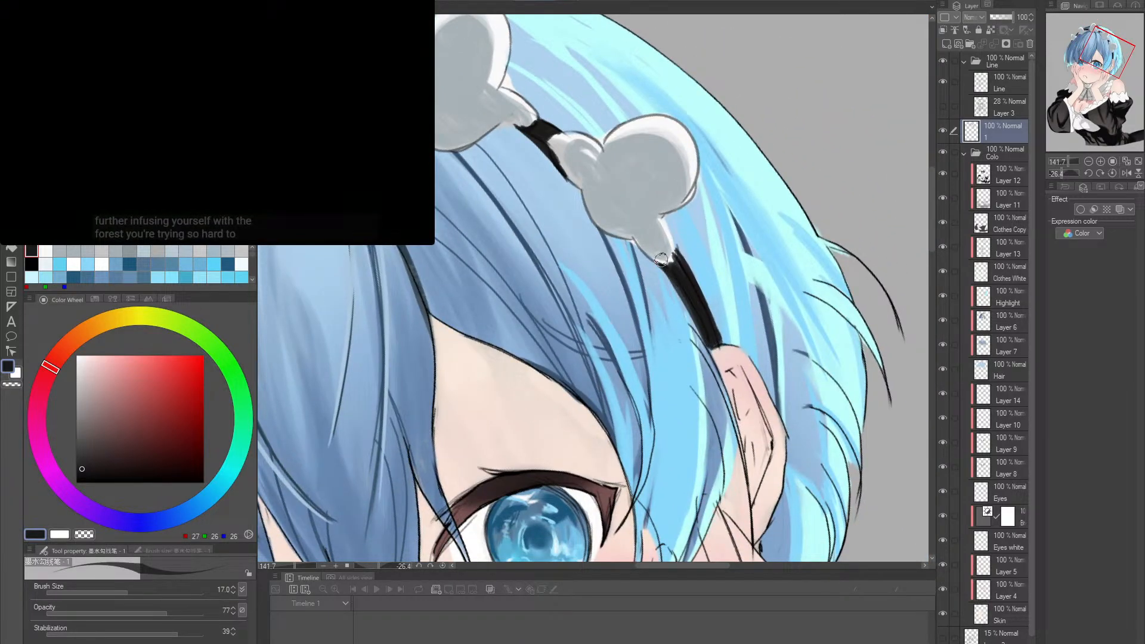
mouse_move(661, 259)
mouse_down()
mouse_move(711, 347)
mouse_move(633, 322)
mouse_up()
- Draw the eyebrow stroke across the bangs above the half-hidden eye in dark blue (RGB 37, 42, 71) at brush size 10
double_click(770, 317)
mouse_move(721, 398)
mouse_down()
mouse_move(712, 341)
mouse_move(739, 326)
mouse_up()
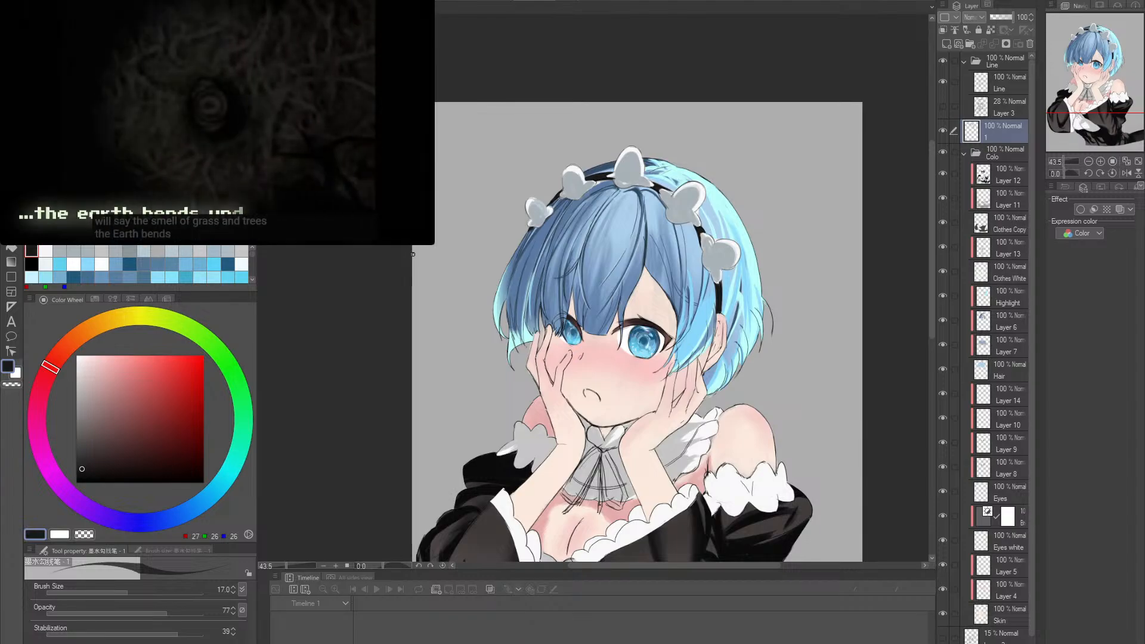
drag(601, 322, 637, 330)
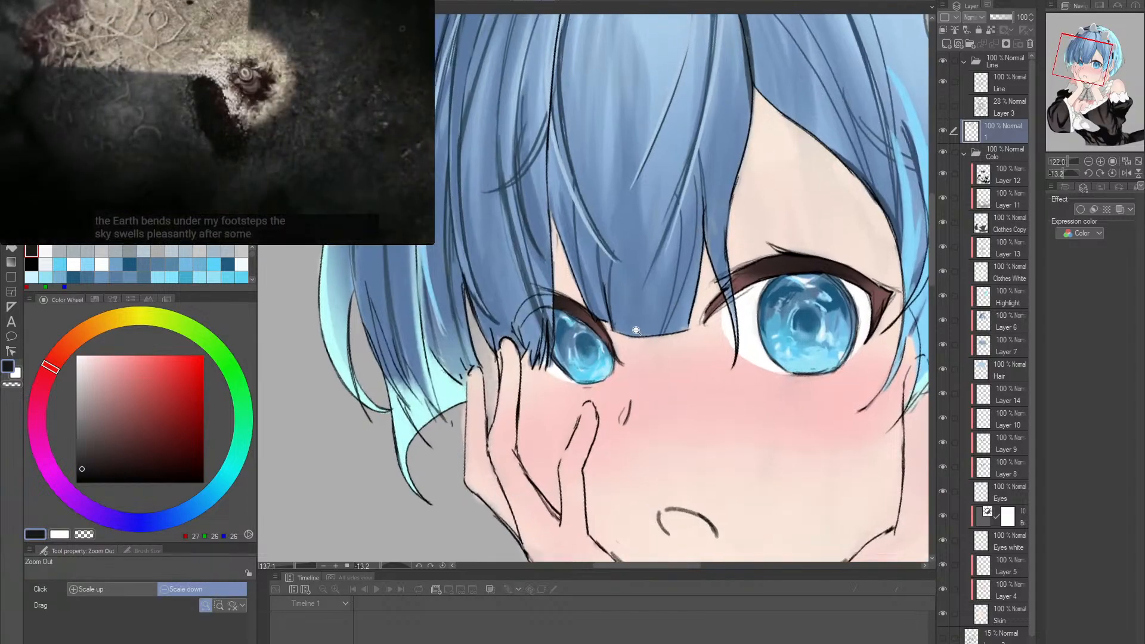
click(155, 522)
click(139, 447)
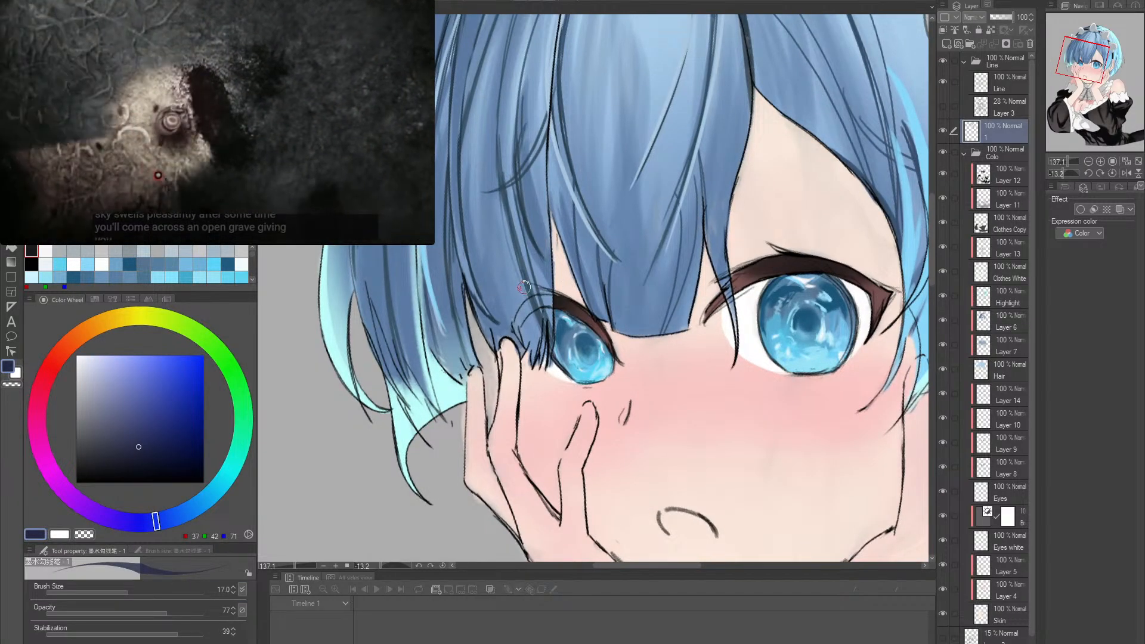
key(bracketleft)
key(bracketleft)
key(bracketleft)
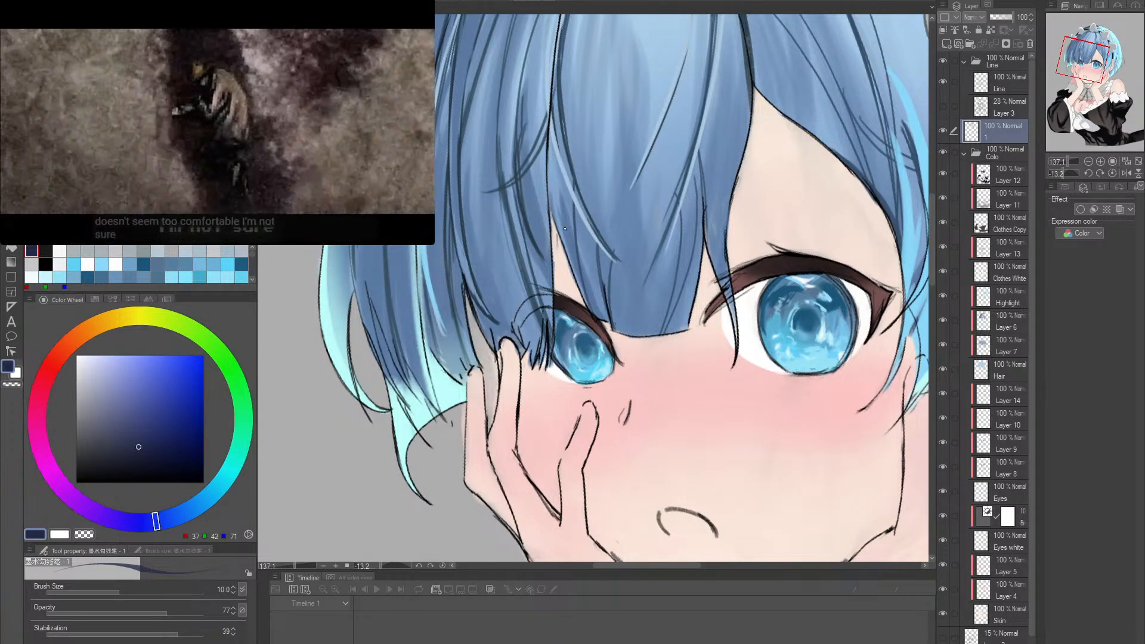
drag(494, 266, 591, 219)
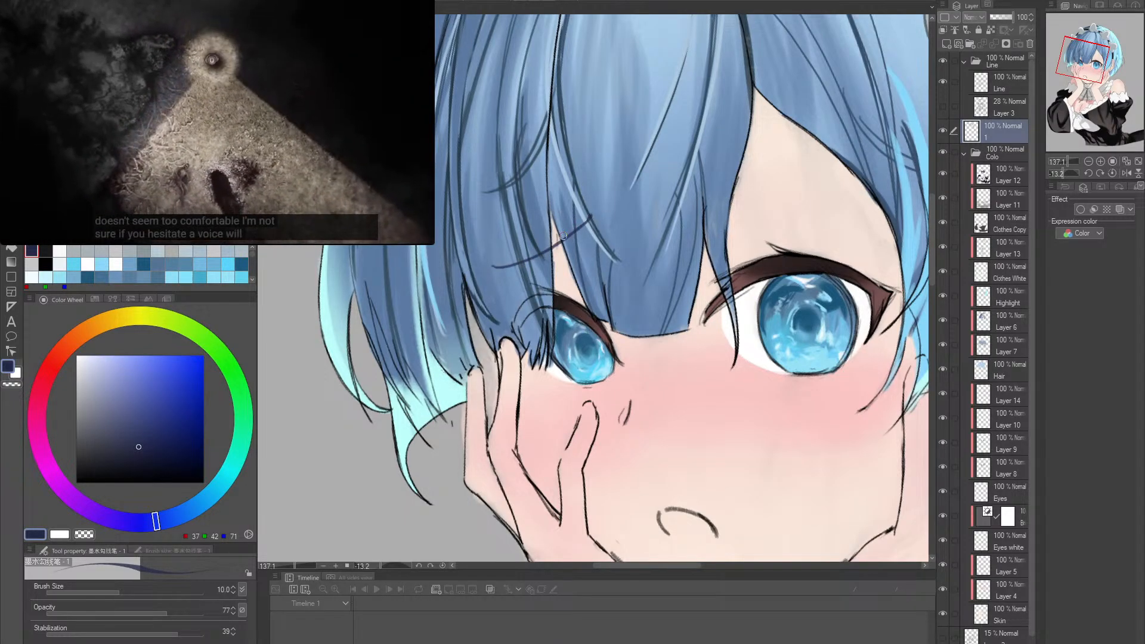
- Undo the eyebrow stroke above the half-hidden eye and redraw it across the bangs at 100% brush opacity
key(ctrl+z)
drag(166, 613, 203, 613)
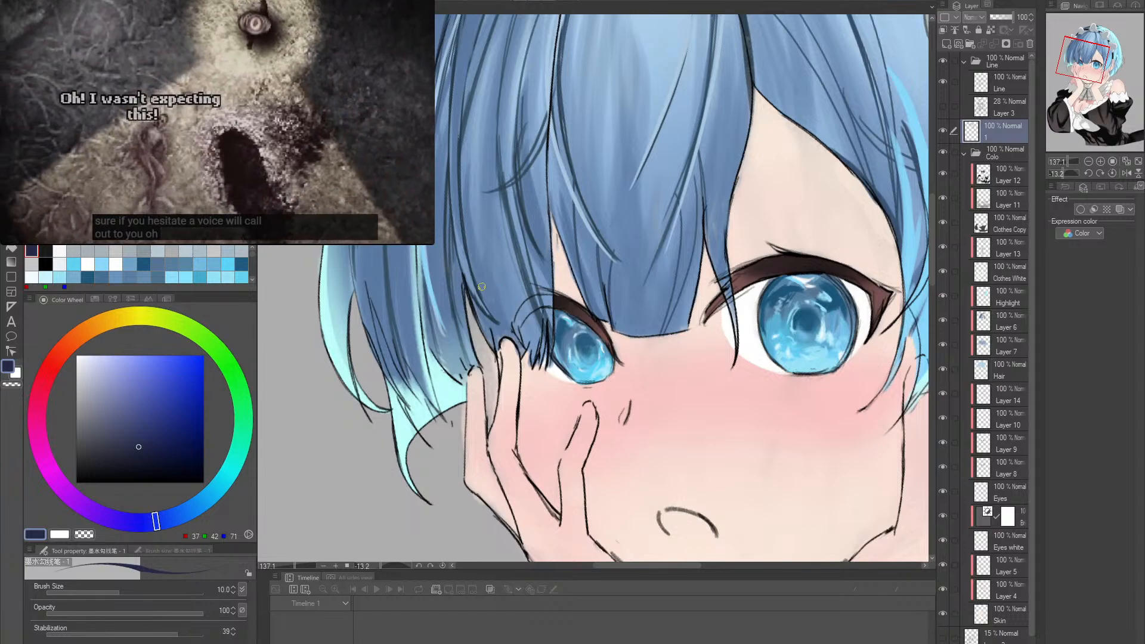
drag(496, 268, 602, 201)
key(ctrl+z)
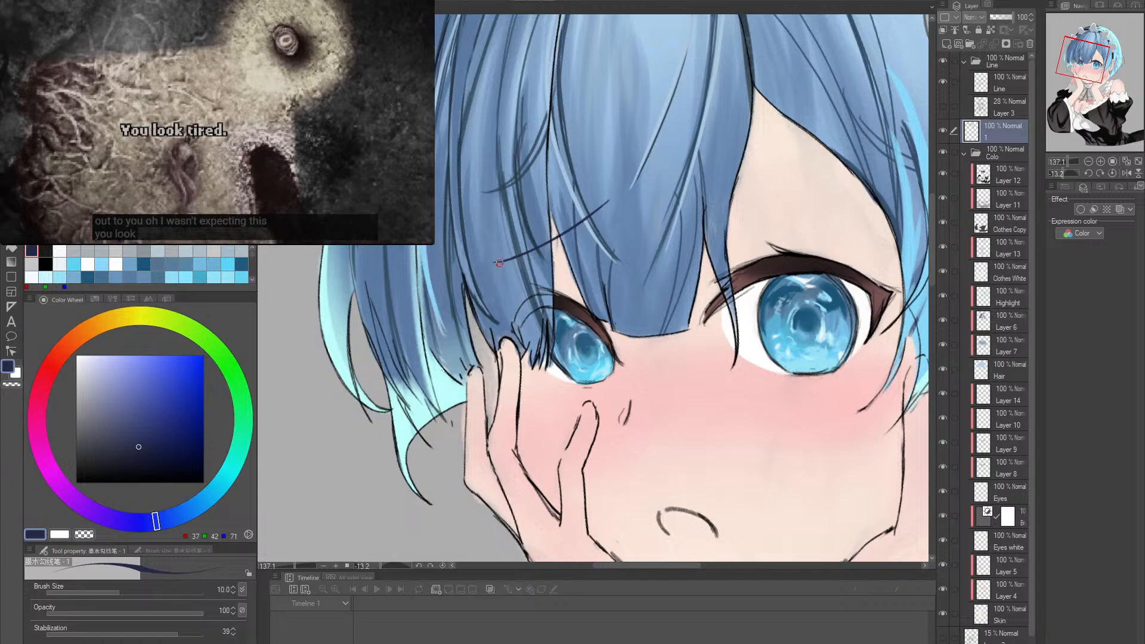
drag(498, 263, 596, 191)
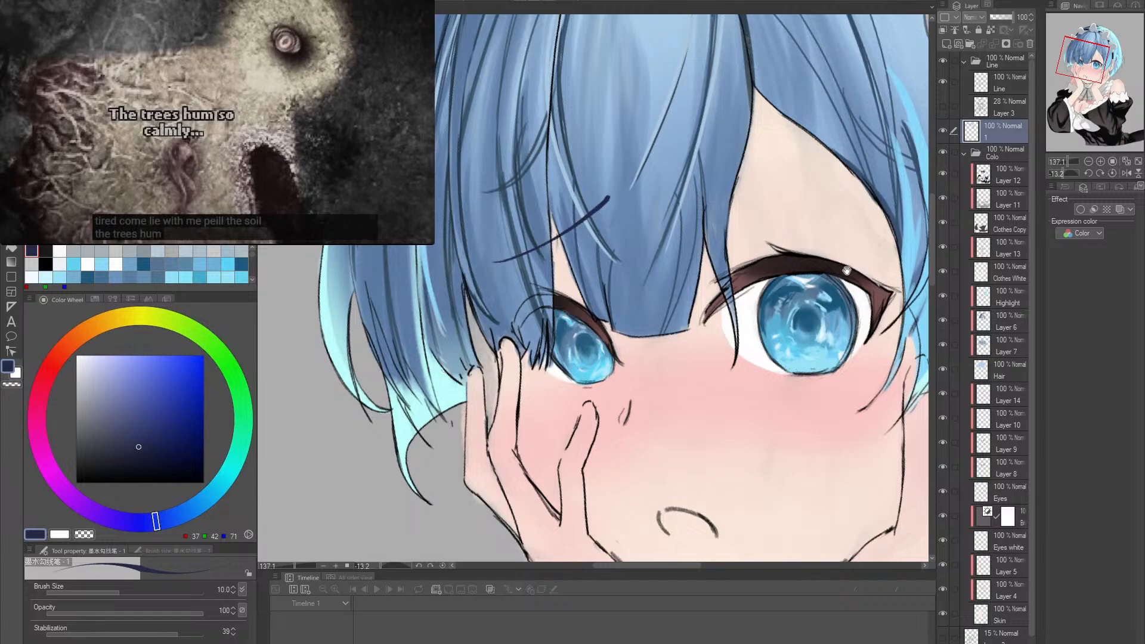
- Lasso the eyebrow above the half-hidden eye and transform it slightly toward the middle of the face
drag(847, 271, 671, 316)
shift+double_click(745, 326)
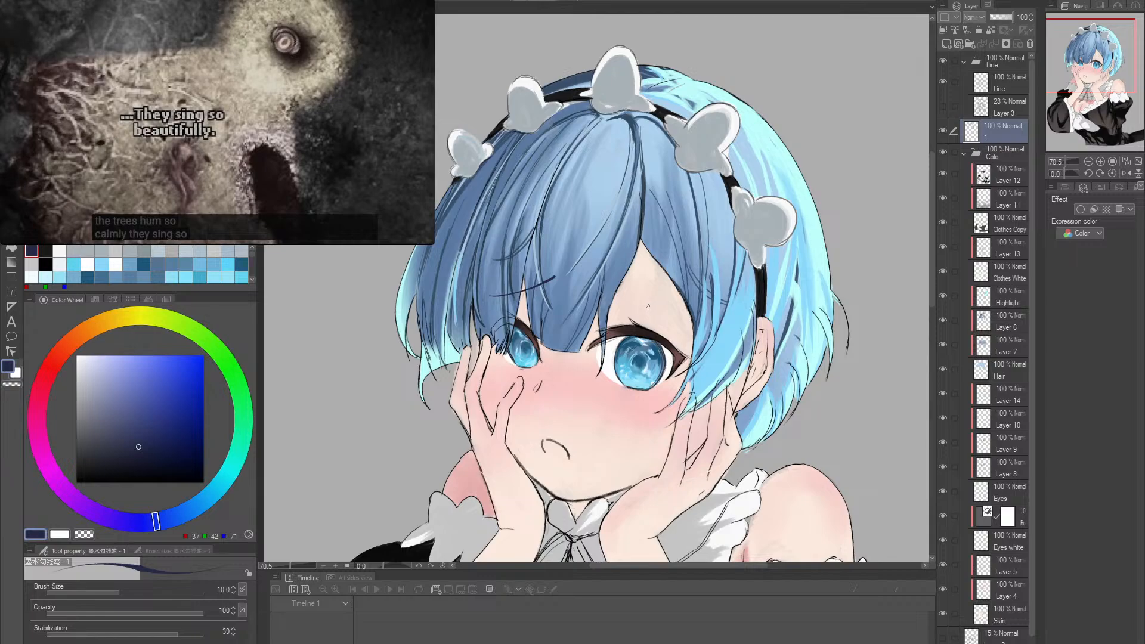
key(m)
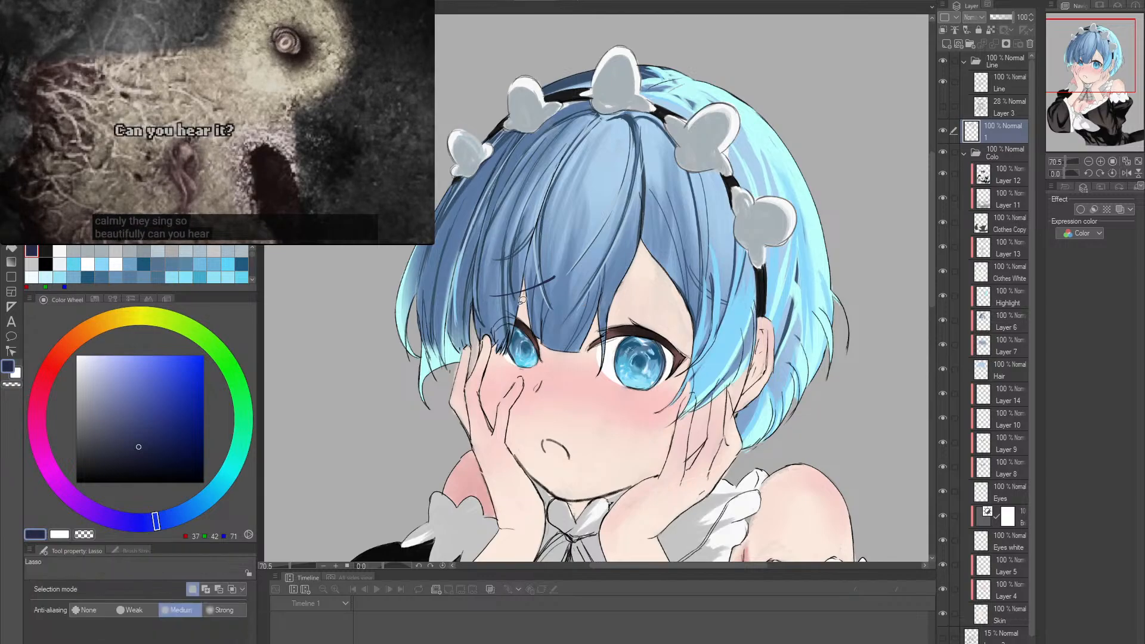
drag(517, 260, 544, 290)
key(ctrl+t)
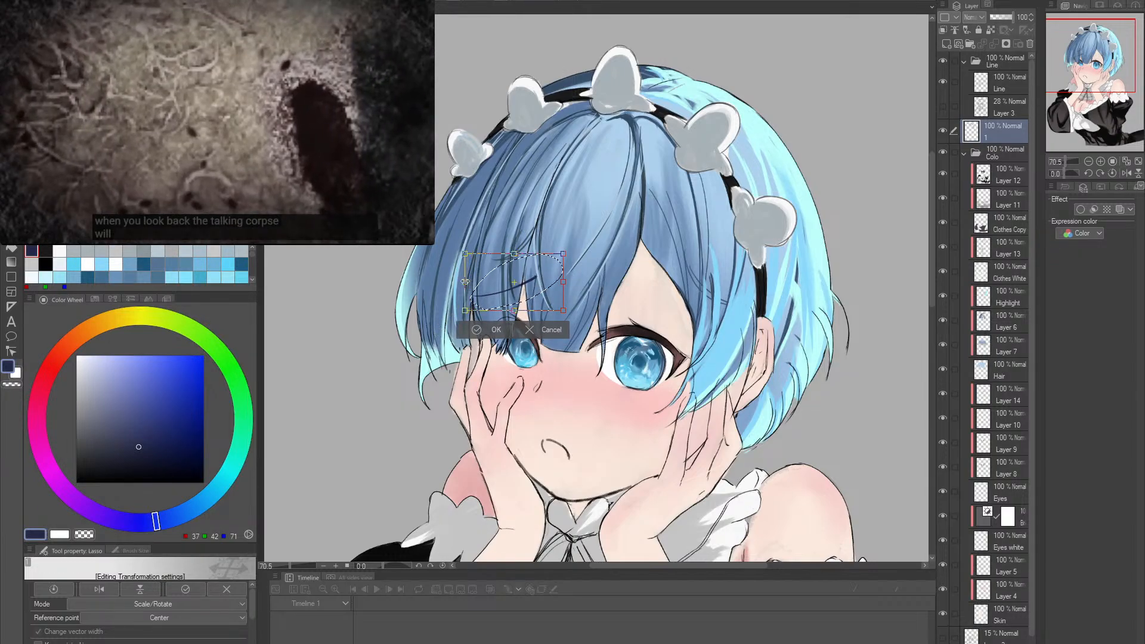
drag(465, 281, 470, 282)
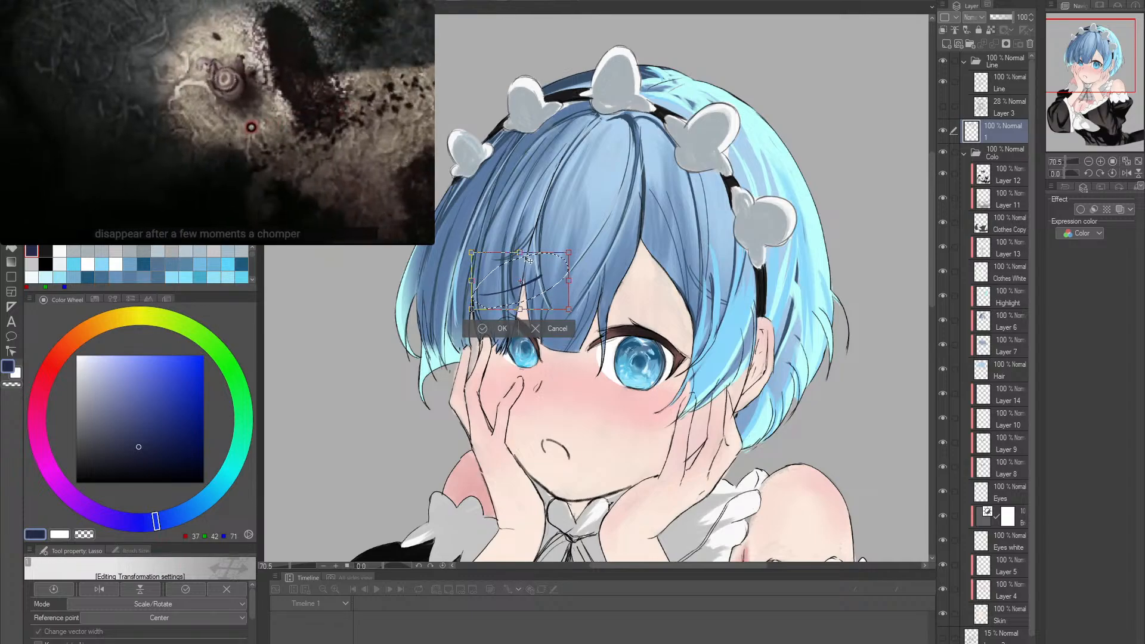
click(494, 328)
- Thin the eyebrow above the half-hidden eye to a fine line with the Hard eraser at size 10
key(p)
scroll(501, 292, up, 5)
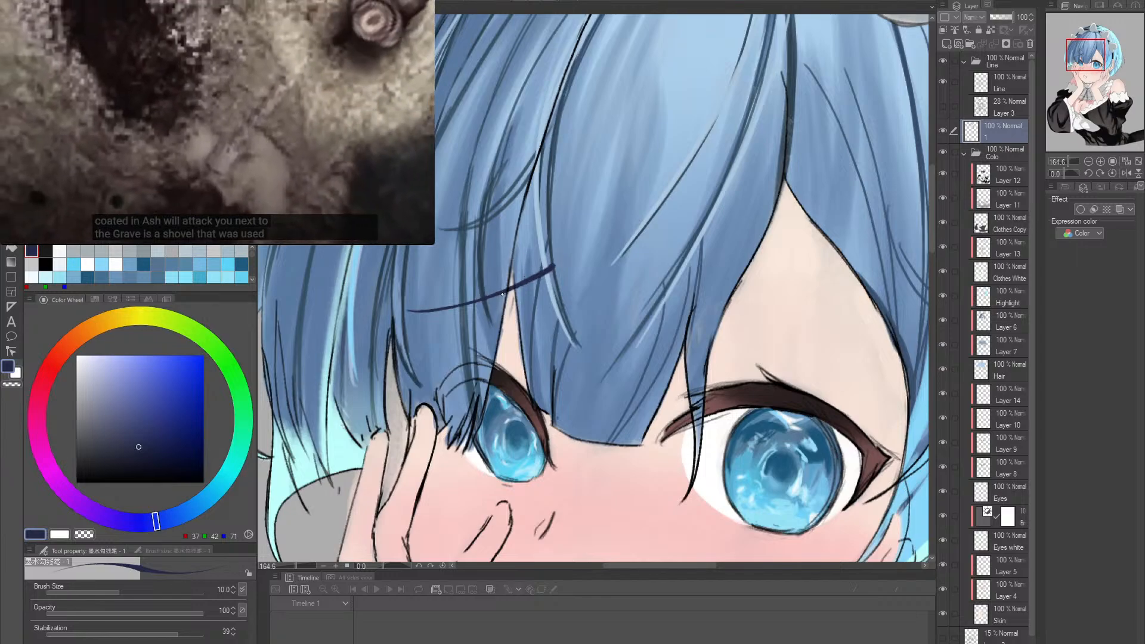
ctrl+alt+click(581, 285)
ctrl+alt+click(667, 282)
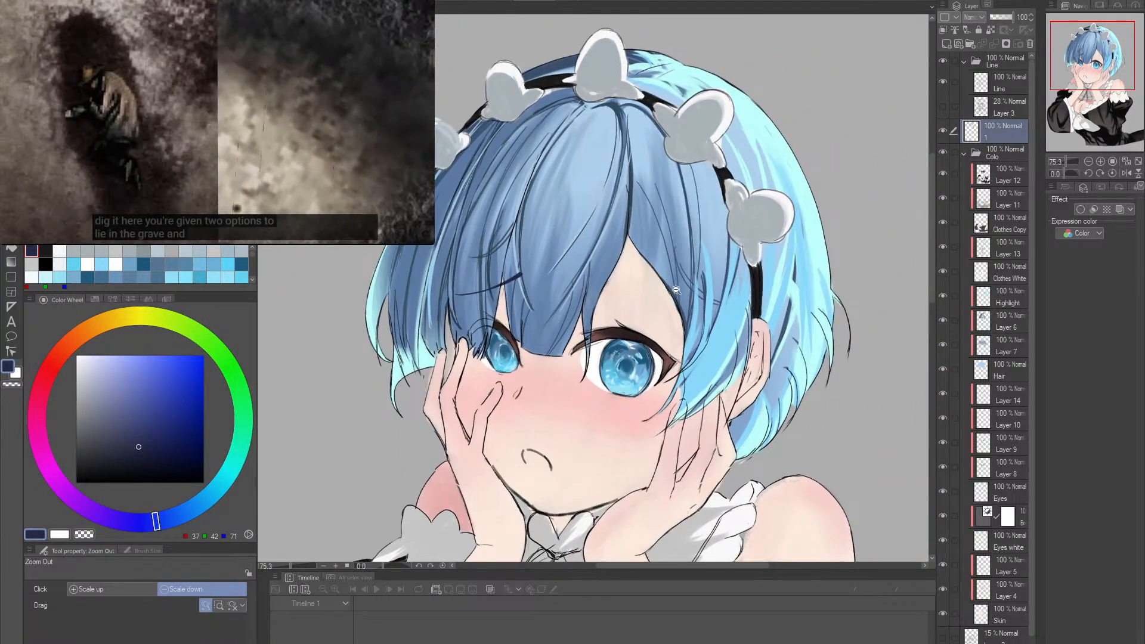
drag(464, 333, 540, 336)
drag(540, 335, 562, 353)
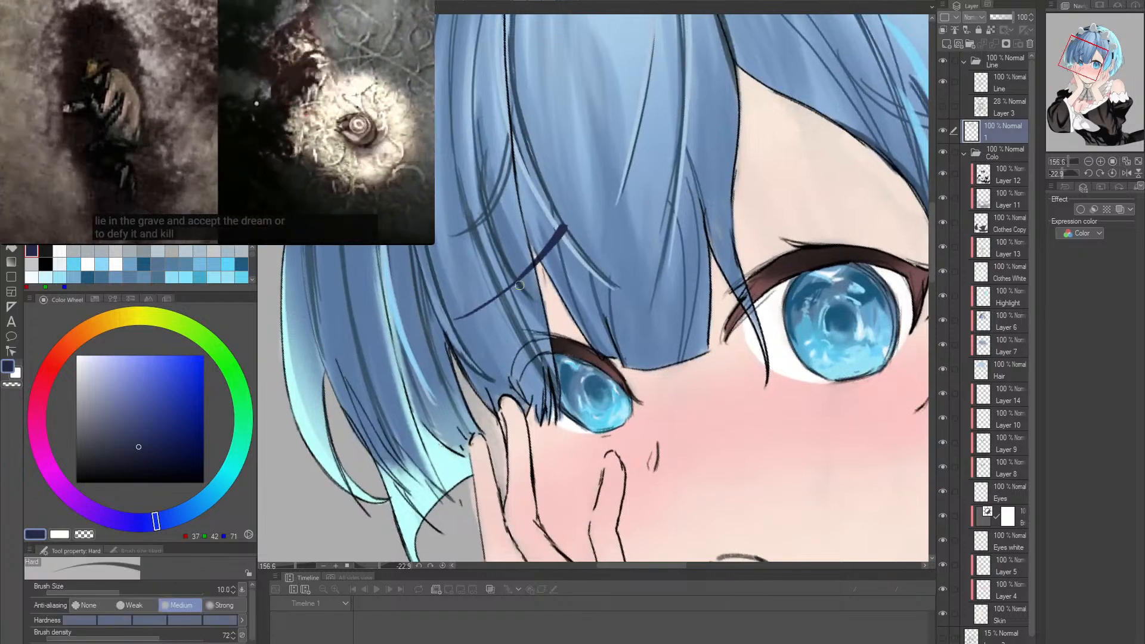
key(p)
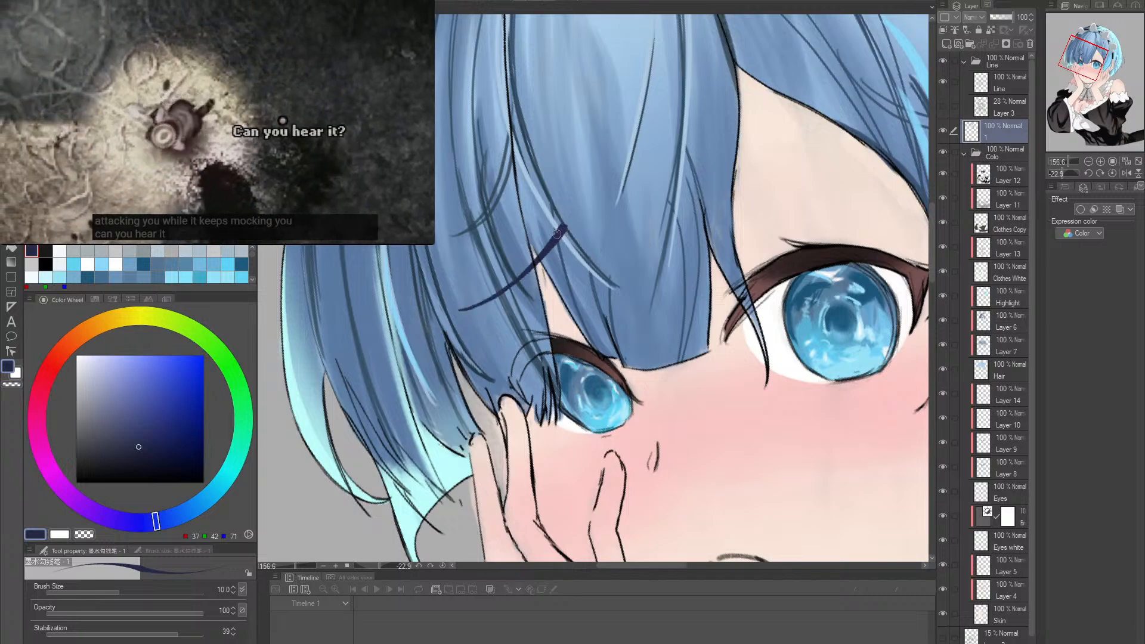
key(b)
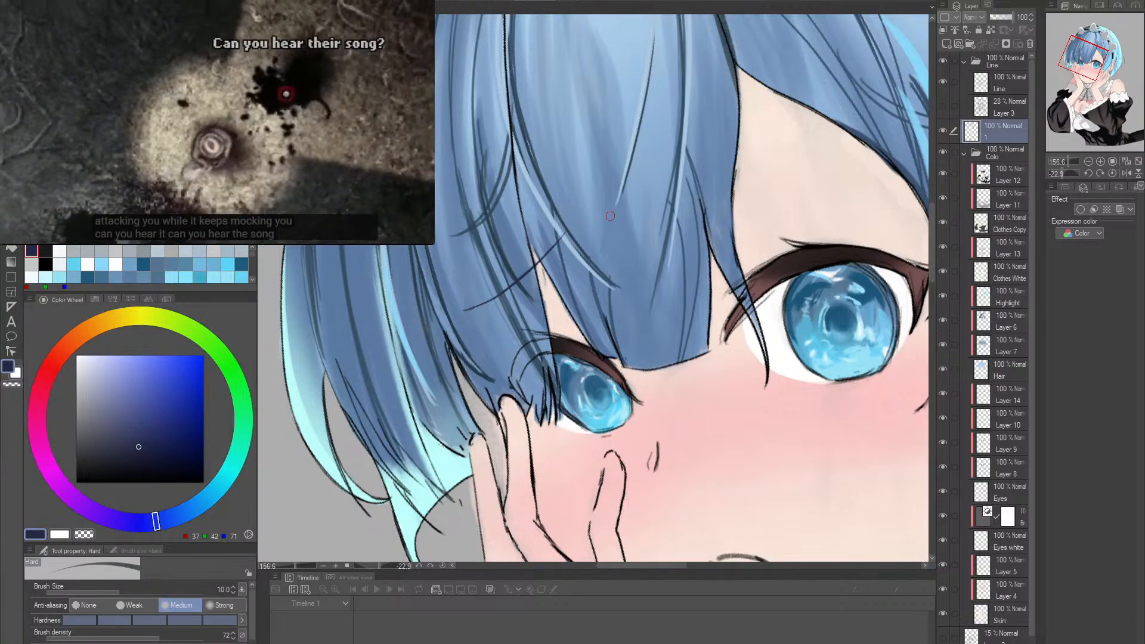
- Reshape the same eyebrow by redrawing its outer tip and thickening its inner end in dark blue at brush size 10
key(r)
drag(643, 239, 643, 239)
key(p)
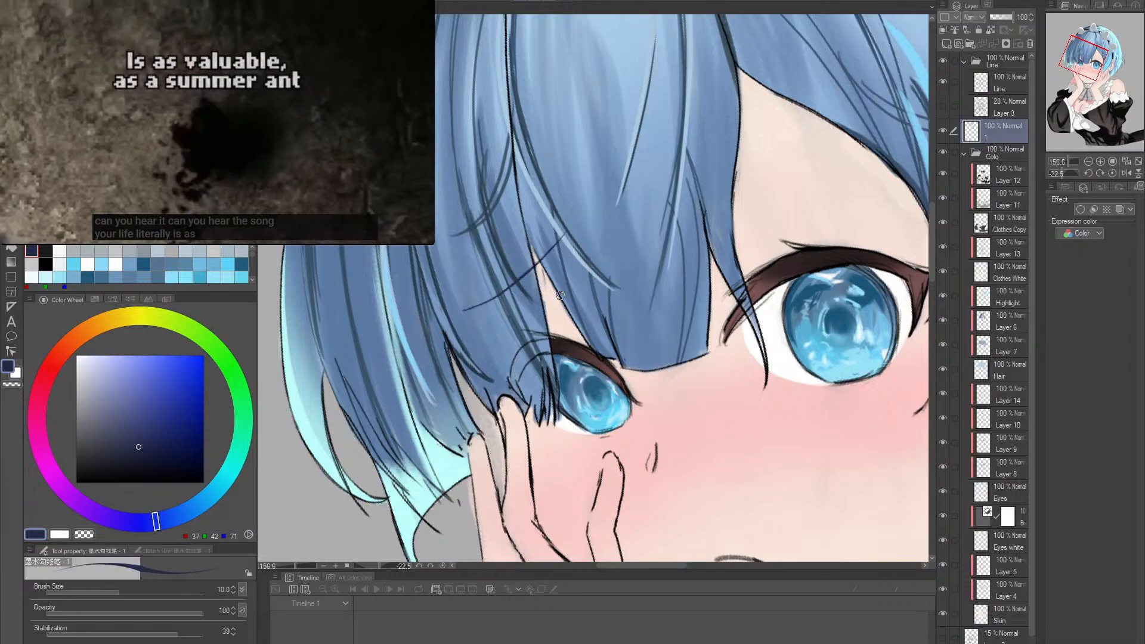
key(e)
key(p)
drag(455, 308, 522, 273)
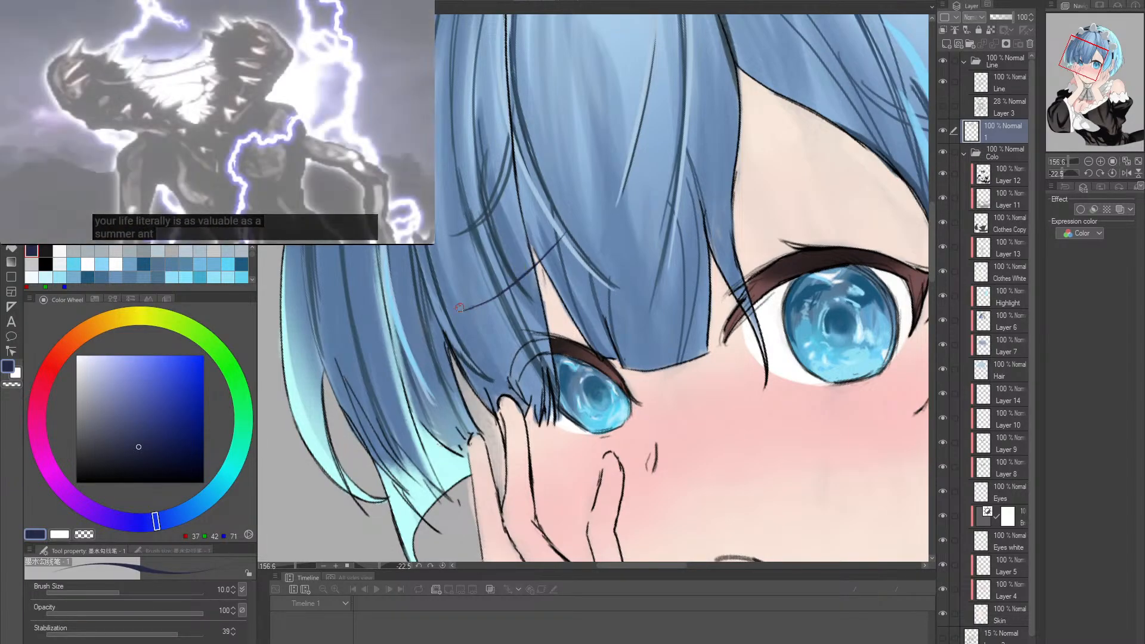
key(e)
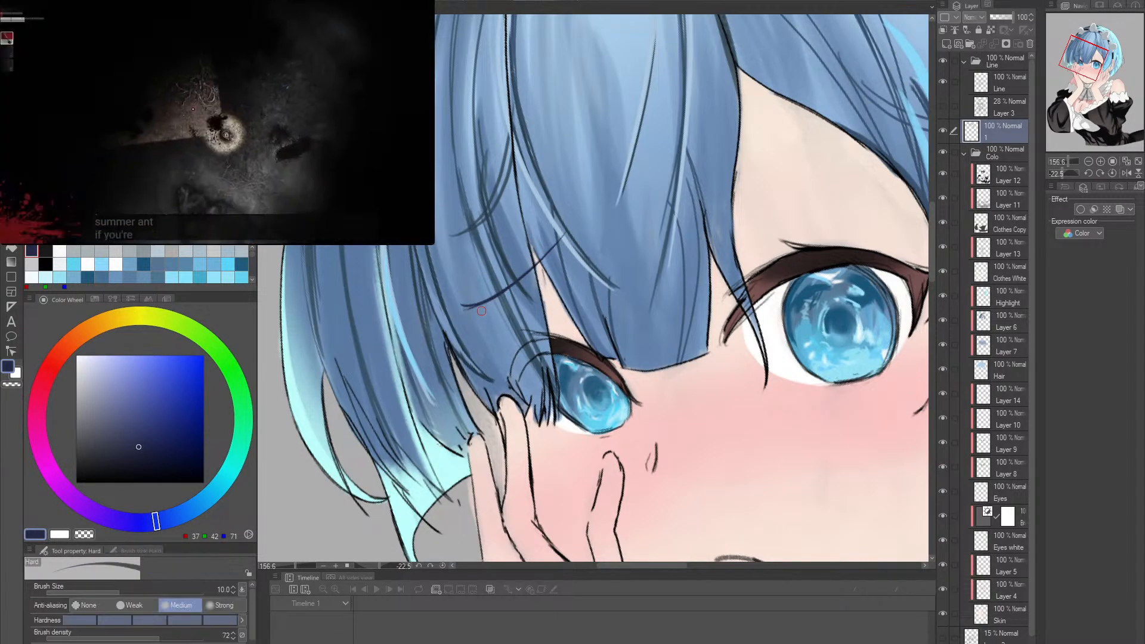
key(p)
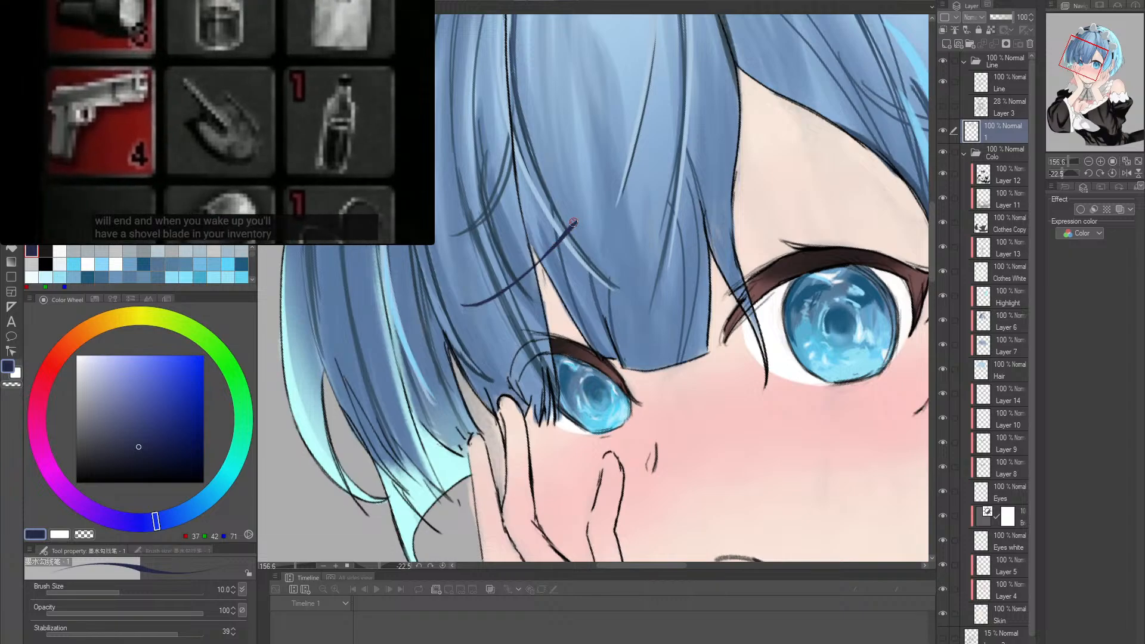
- Draw the second eyebrow in dark blue above the fully visible eye, slanting from the bangs across the forehead
key(r)
double_click(811, 279)
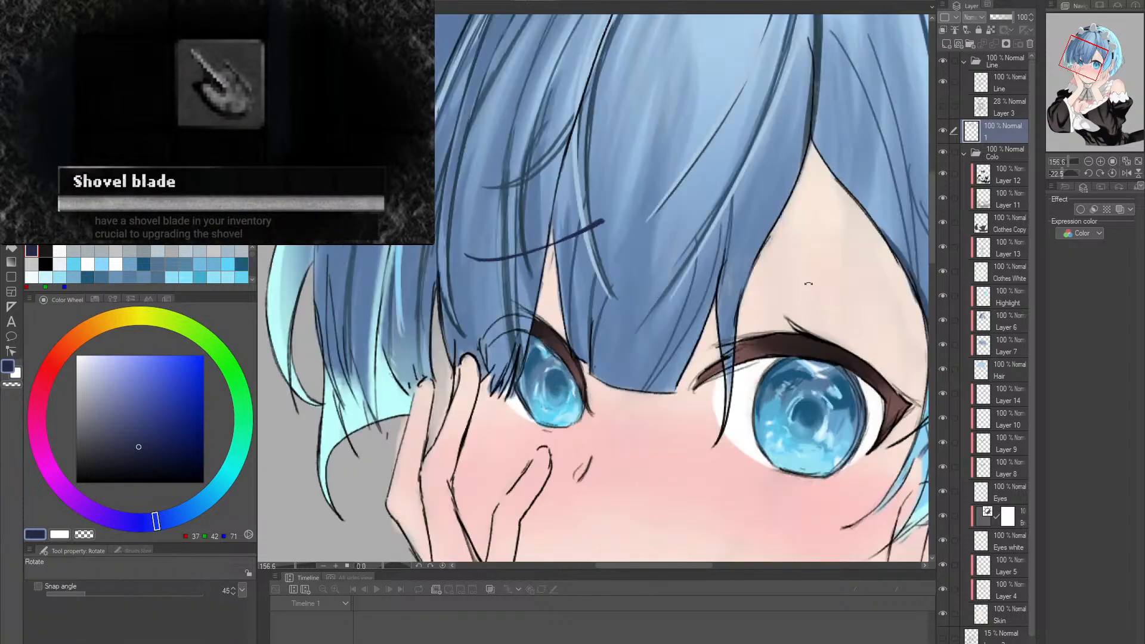
key(space)
drag(825, 288, 652, 285)
alt+click(711, 290)
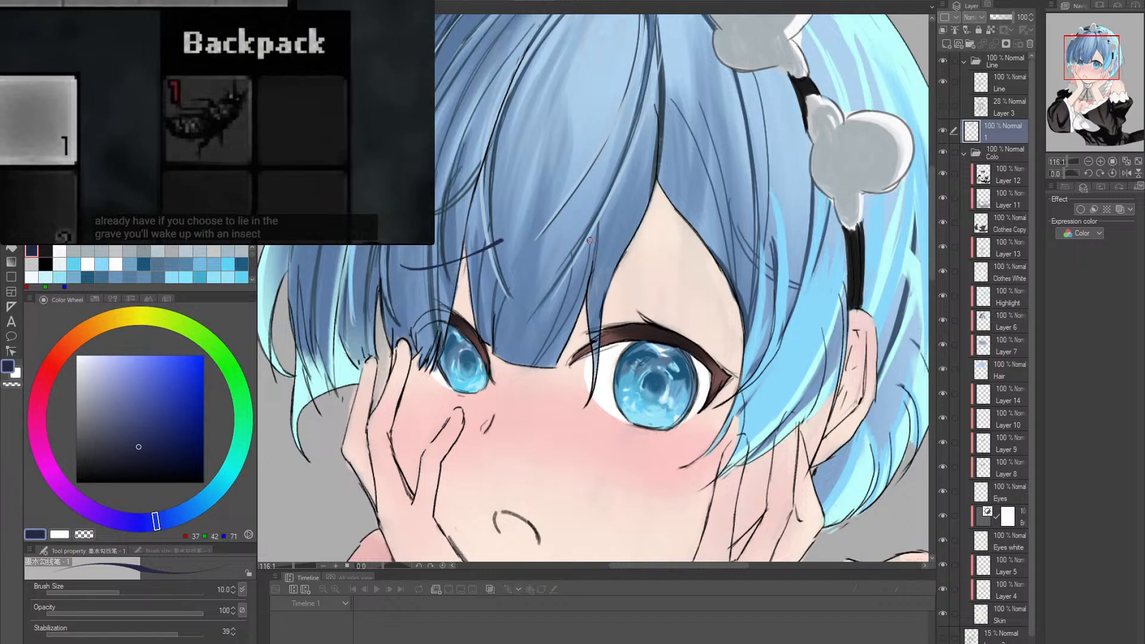
key(ctrl+z)
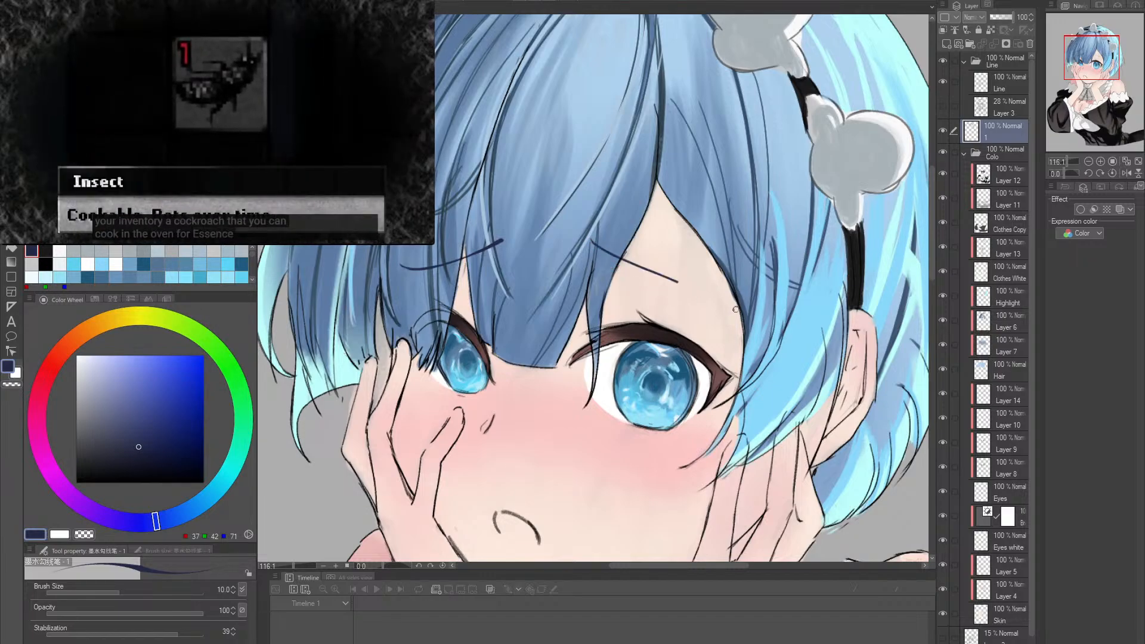
mouse_move(592, 245)
mouse_down()
mouse_move(738, 307)
mouse_move(702, 246)
mouse_move(720, 274)
mouse_move(687, 257)
mouse_up()
key(e)
key(p)
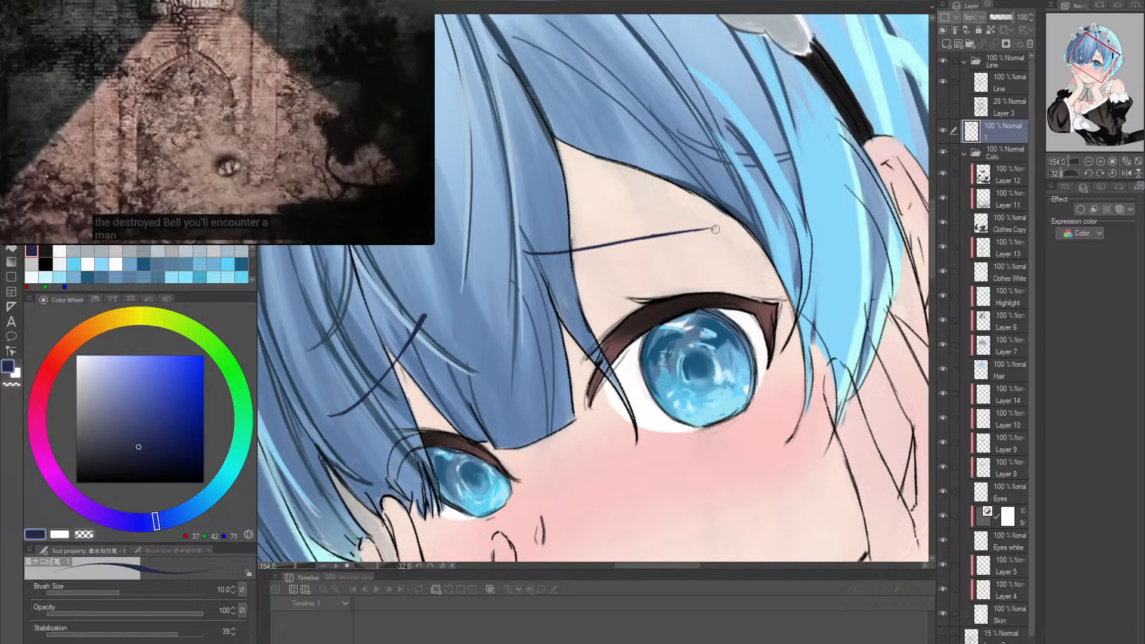
- Thicken the inner half of the second eyebrow and trim its edge with the Hard eraser
key(ctrl+z)
drag(523, 248, 632, 240)
key(ctrl+z)
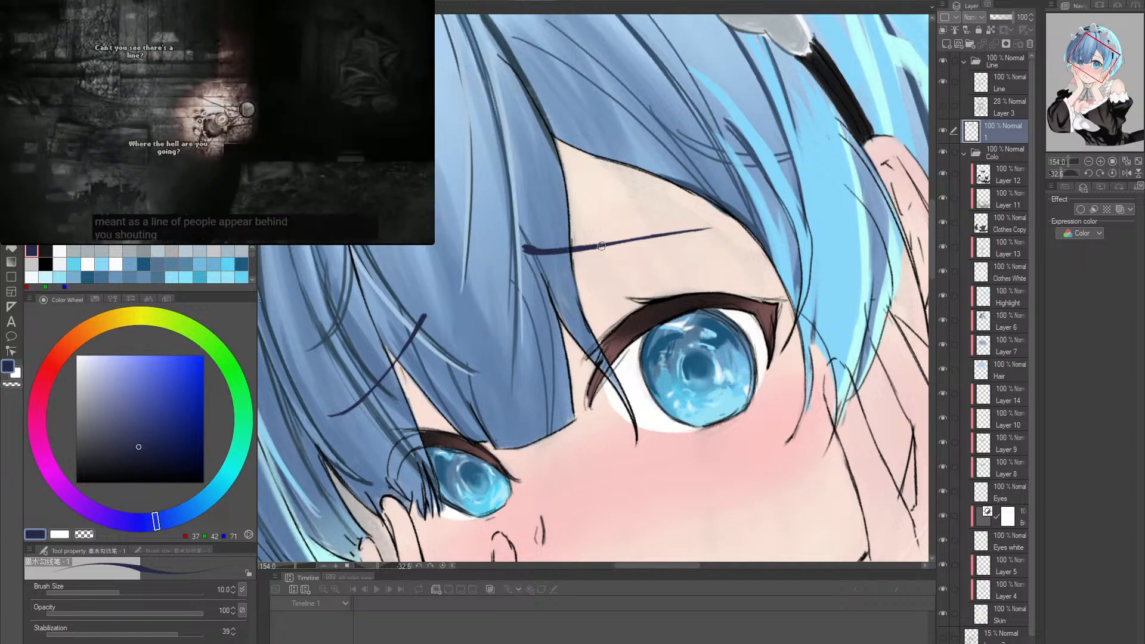
key(e)
drag(530, 243, 608, 237)
key(p)
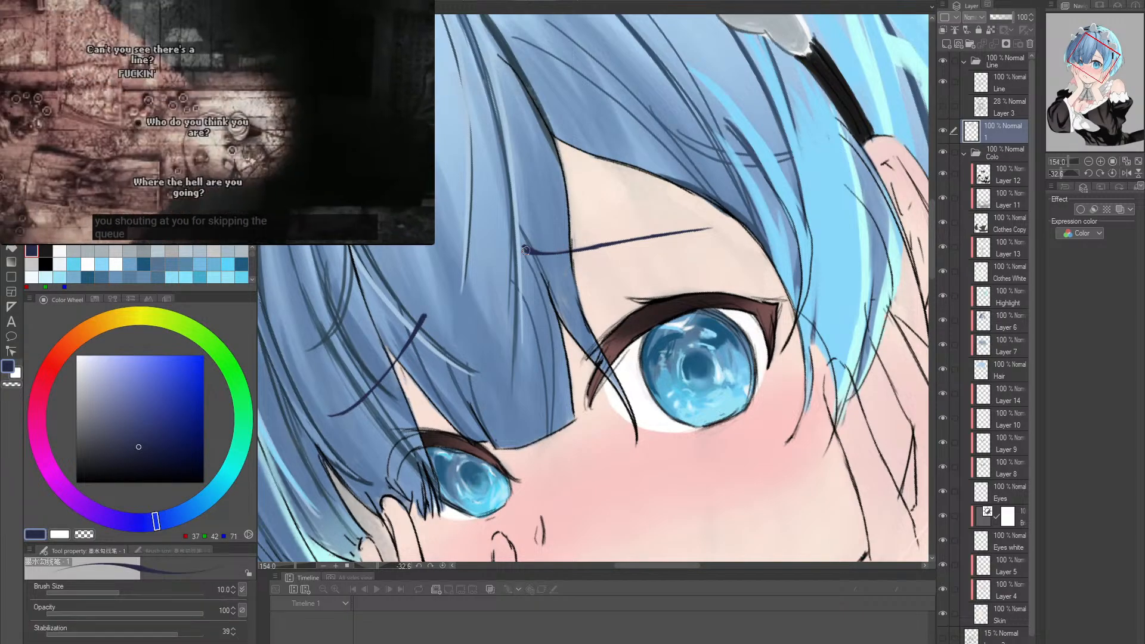
- Refine the second eyebrow into a clean taper, alternating the Hard eraser and the dark blue brush along its length
key(e)
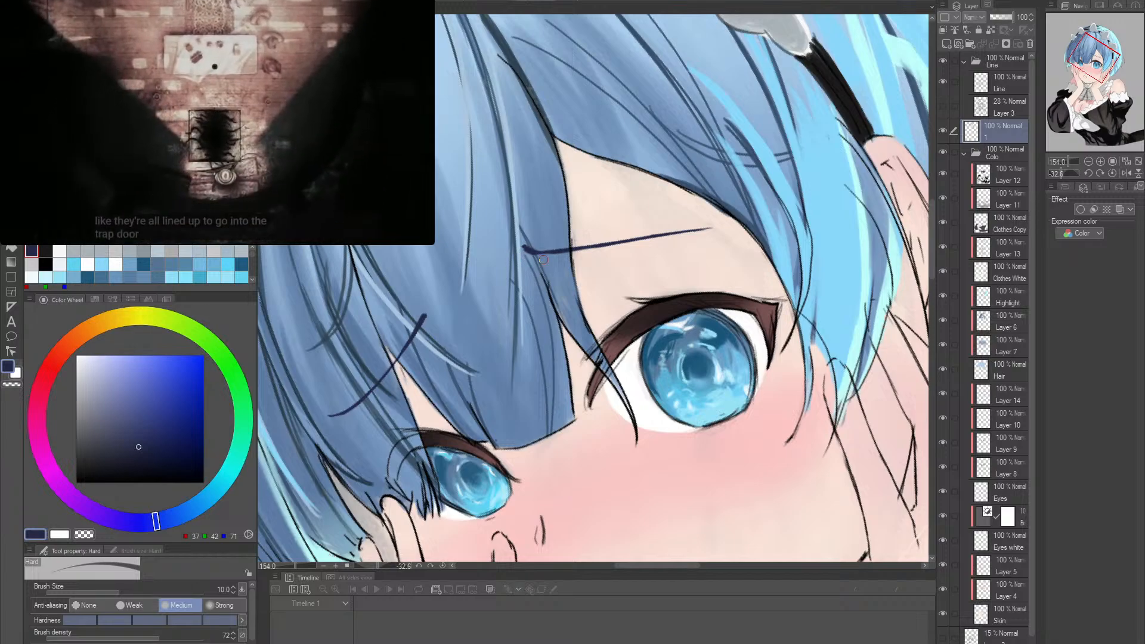
key(p)
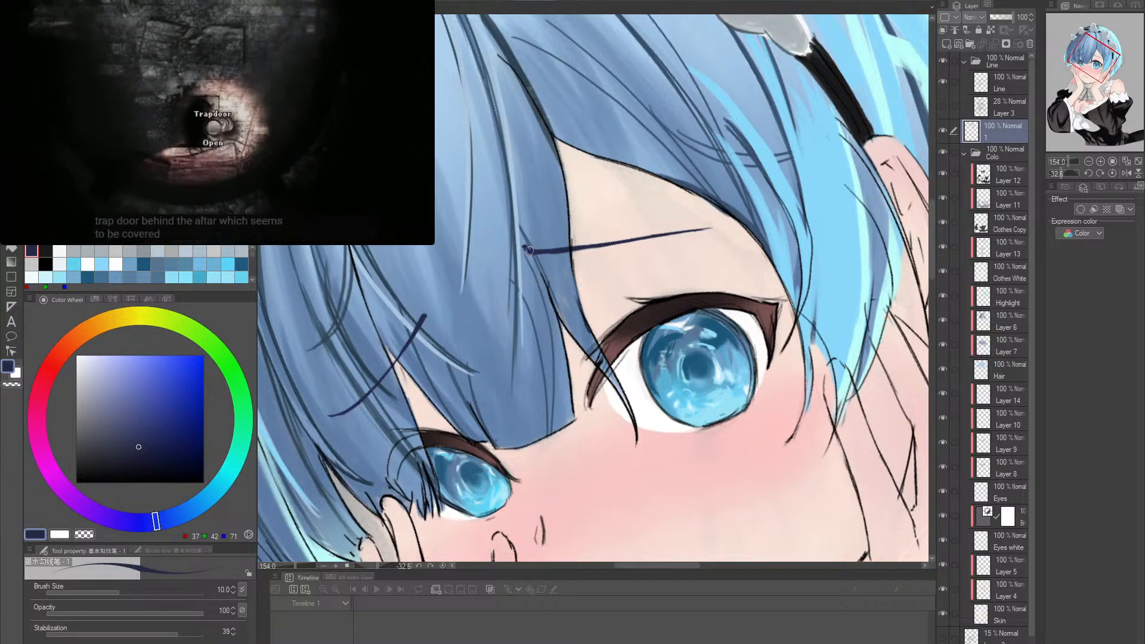
key(e)
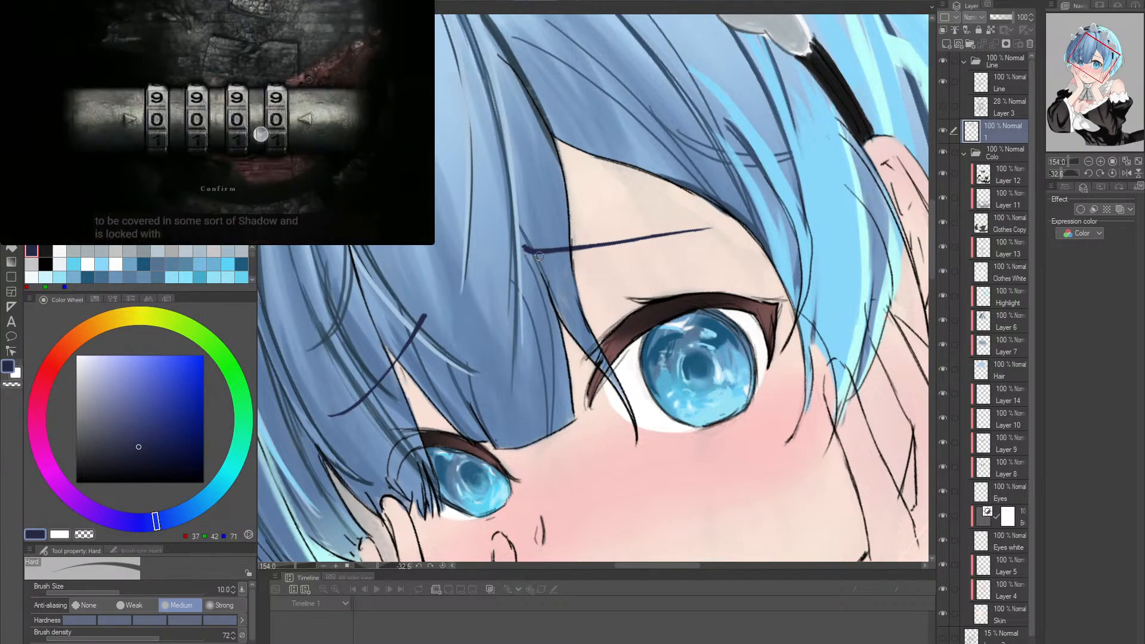
drag(564, 247, 717, 229)
key(p)
drag(589, 246, 663, 234)
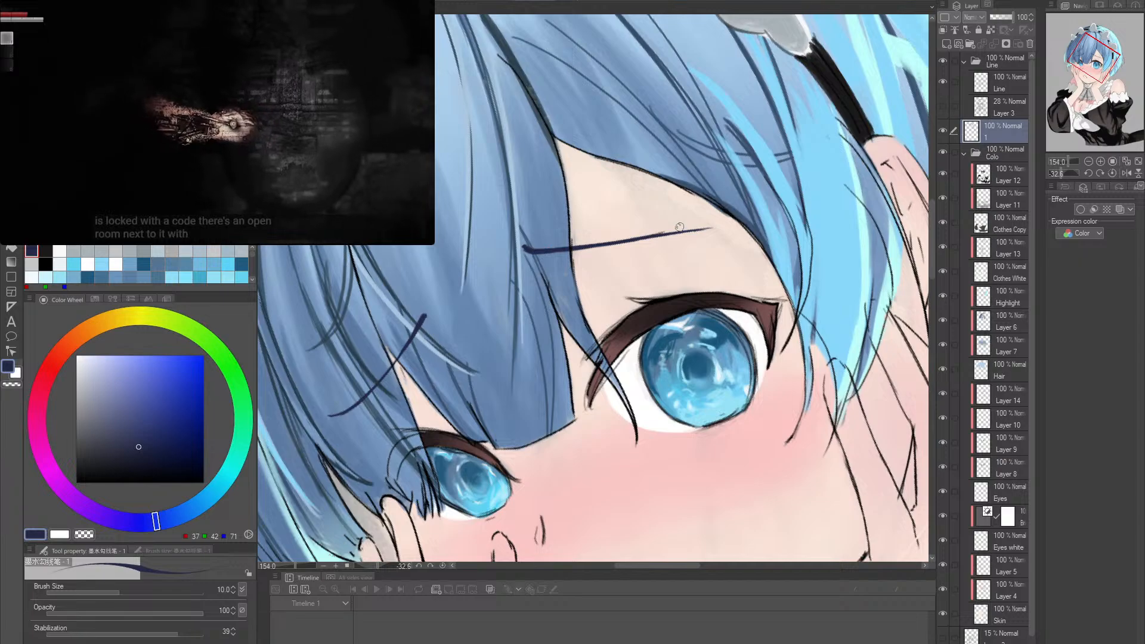
- Check both eyebrows on the upright canvas, close up and against the whole face
key(r)
double_click(706, 292)
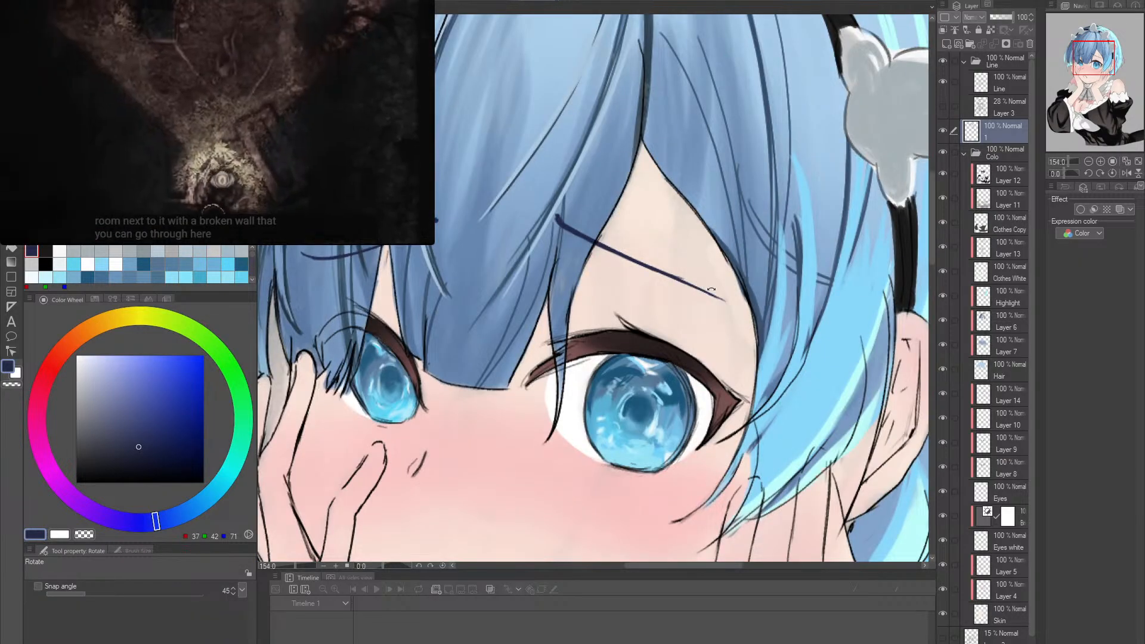
drag(709, 280, 720, 304)
double_click(719, 303)
key(p)
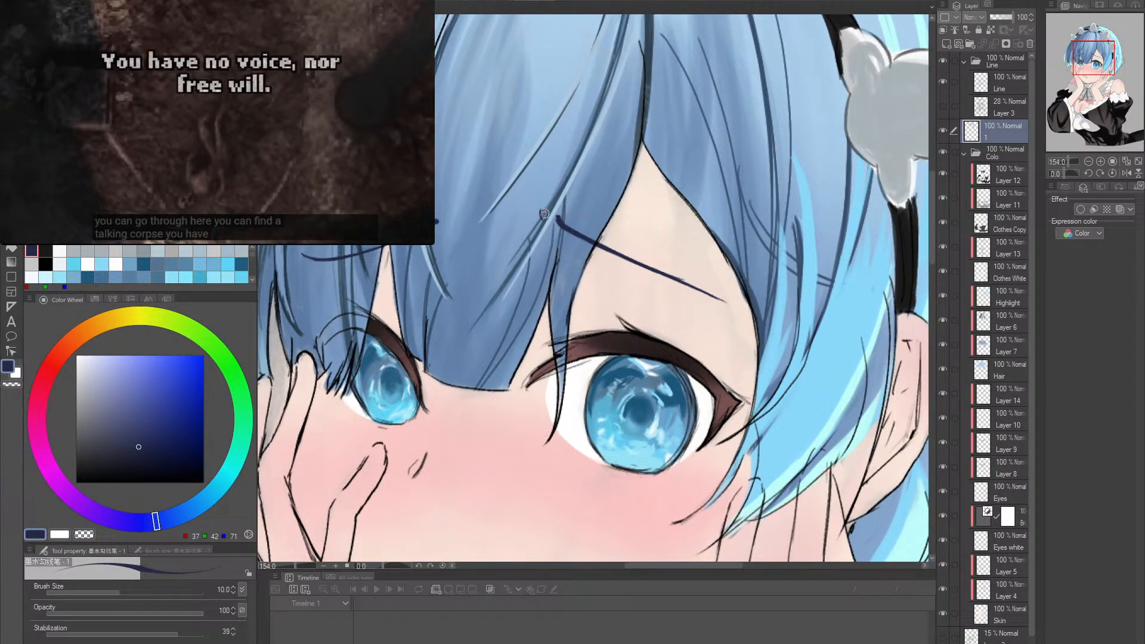
scroll(658, 253, down, 4)
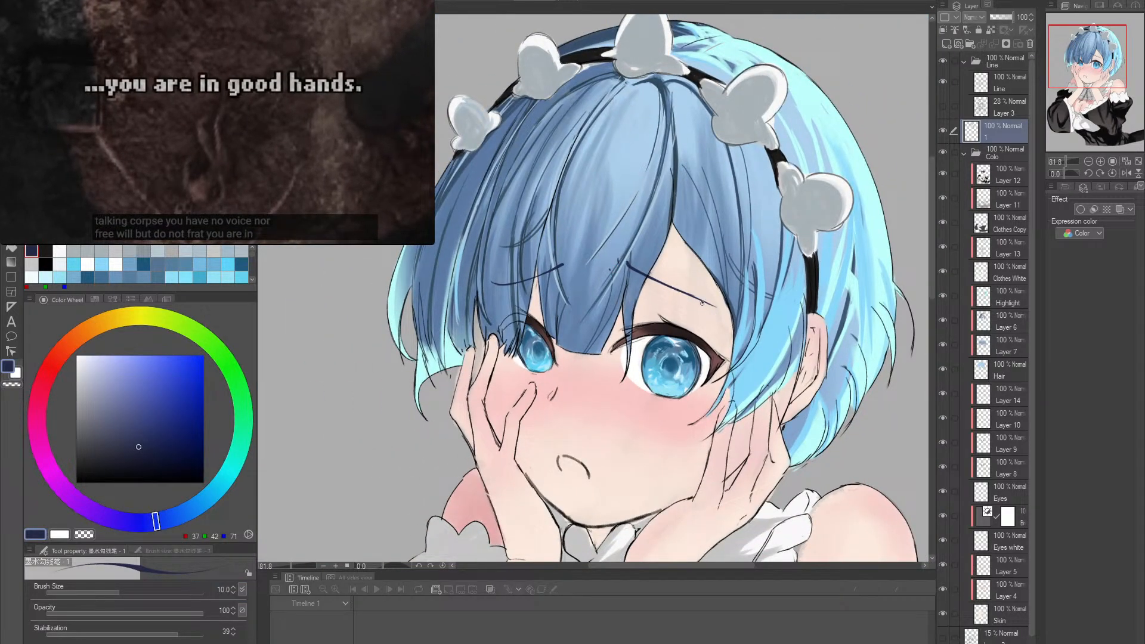
- Lasso the eyebrow above the fully visible eye, move it slightly closer to the eye and rotate it to a flatter slant
key(ctrl+space)
mouse_move(743, 324)
mouse_down()
mouse_move(794, 319)
mouse_move(704, 234)
mouse_up()
key(shift+space)
key(e)
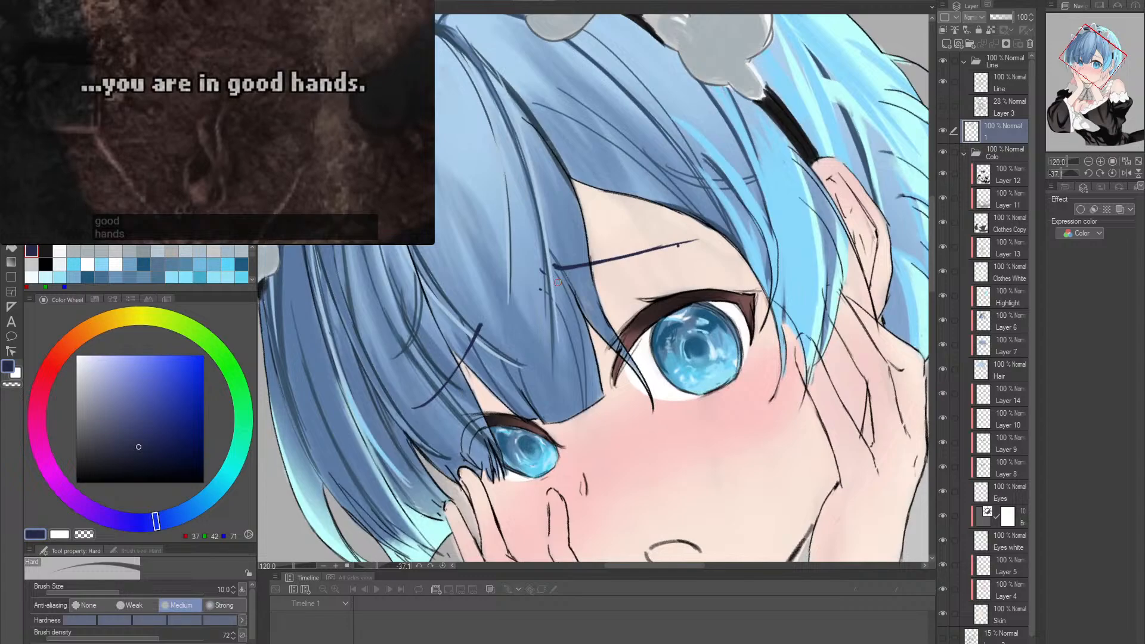
scroll(569, 281, up, 2)
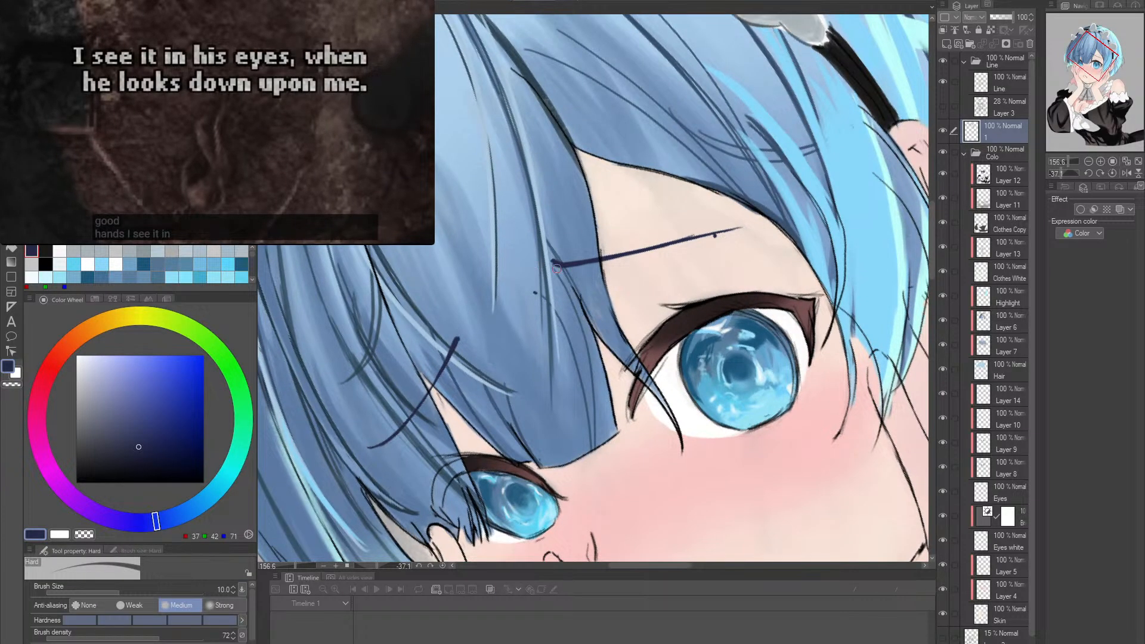
key(m)
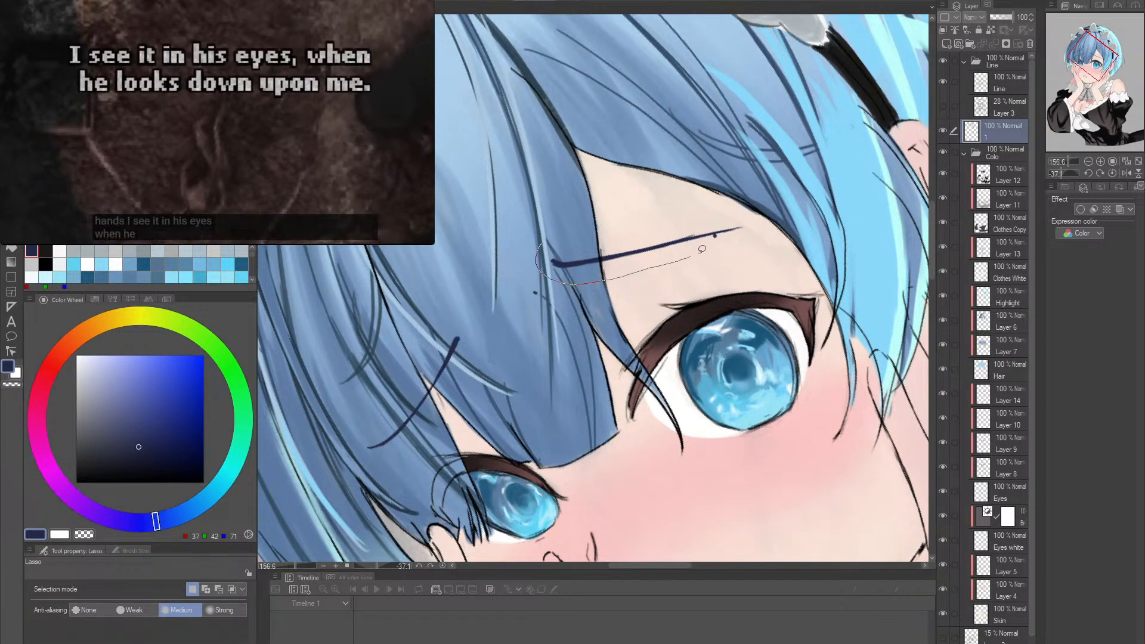
drag(740, 225, 602, 238)
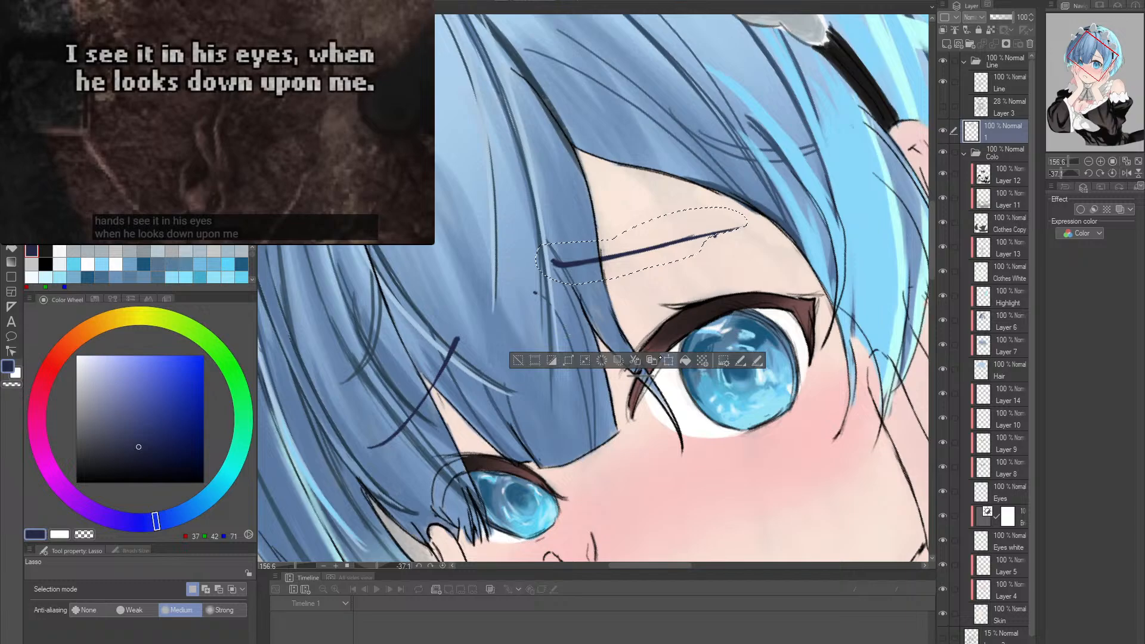
click(667, 360)
drag(685, 247, 675, 269)
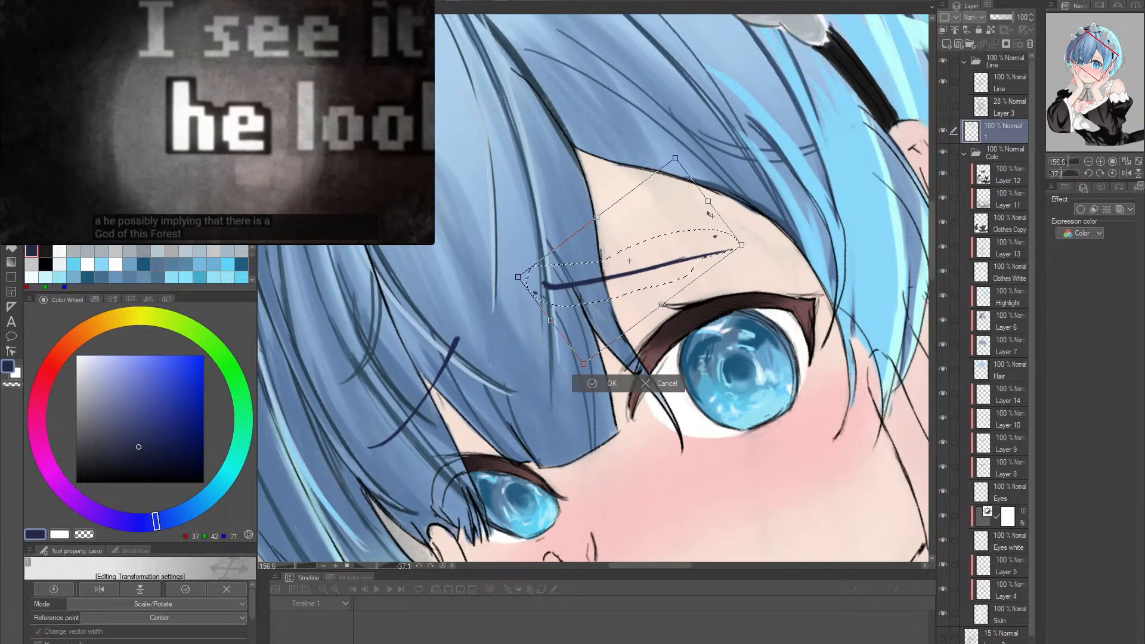
mouse_move(711, 214)
mouse_down()
mouse_move(728, 192)
mouse_move(721, 183)
mouse_up()
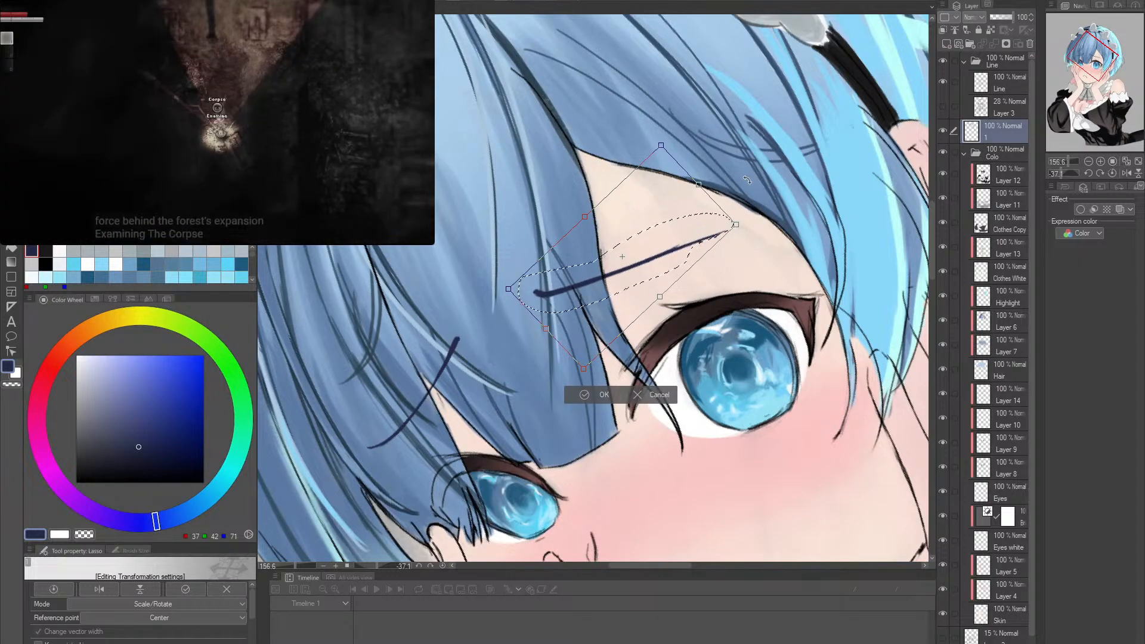
drag(706, 220, 736, 193)
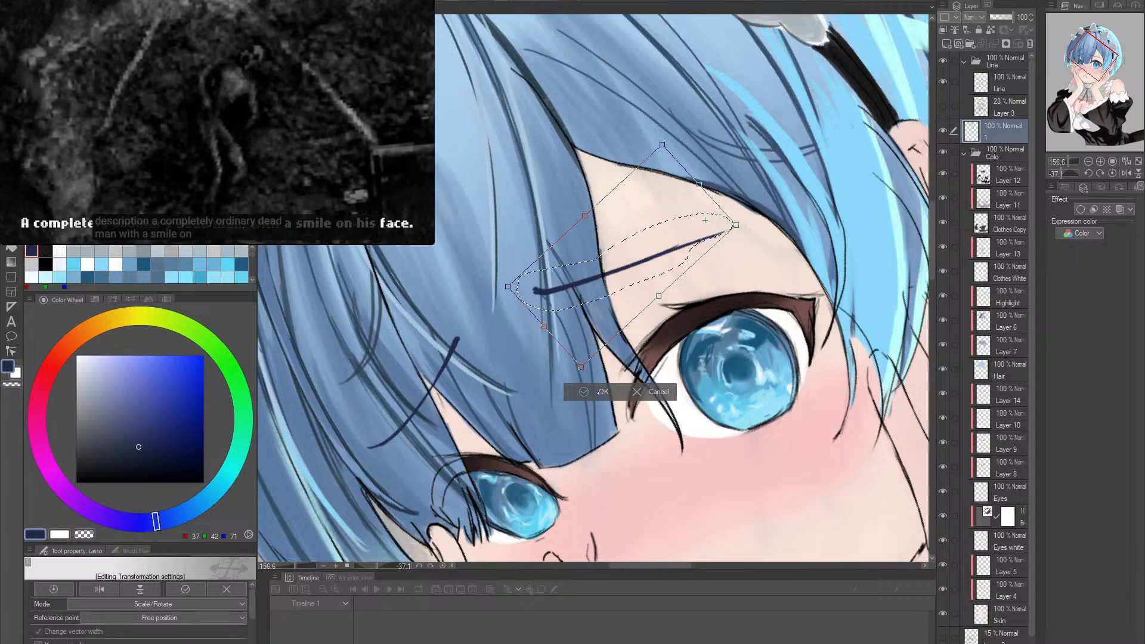
key(Return)
key(ctrl+d)
- Clean up the repositioned eyebrow's outer taper and edges, alternating the Hard eraser and the dark blue ink brush
key(alt+space)
mouse_move(695, 250)
mouse_down()
mouse_move(703, 265)
mouse_move(702, 245)
mouse_up()
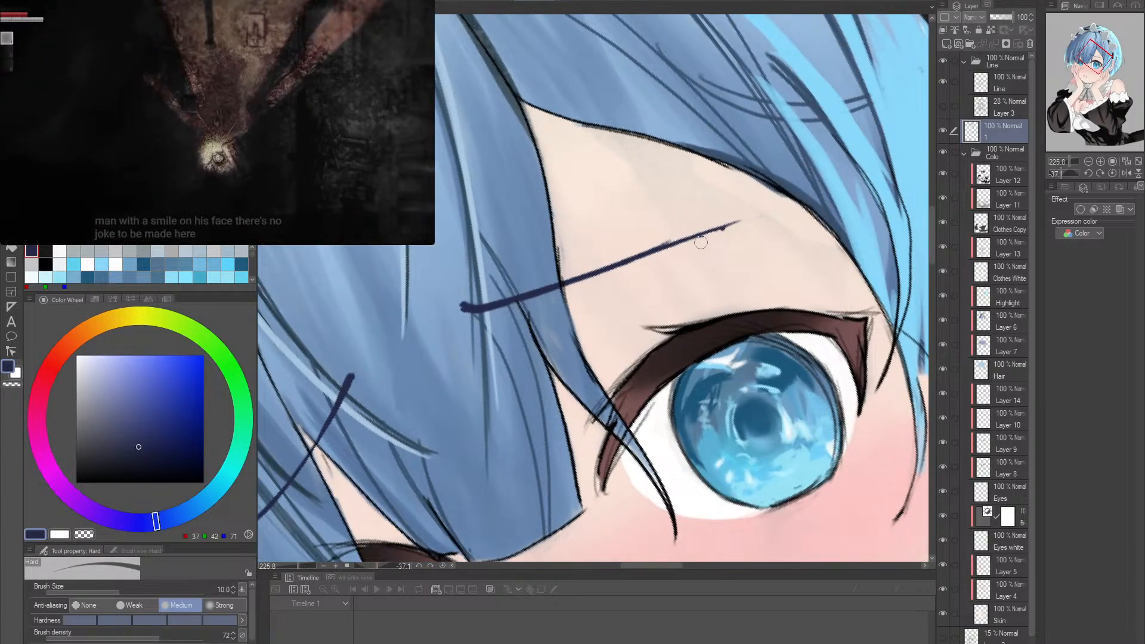
key(p)
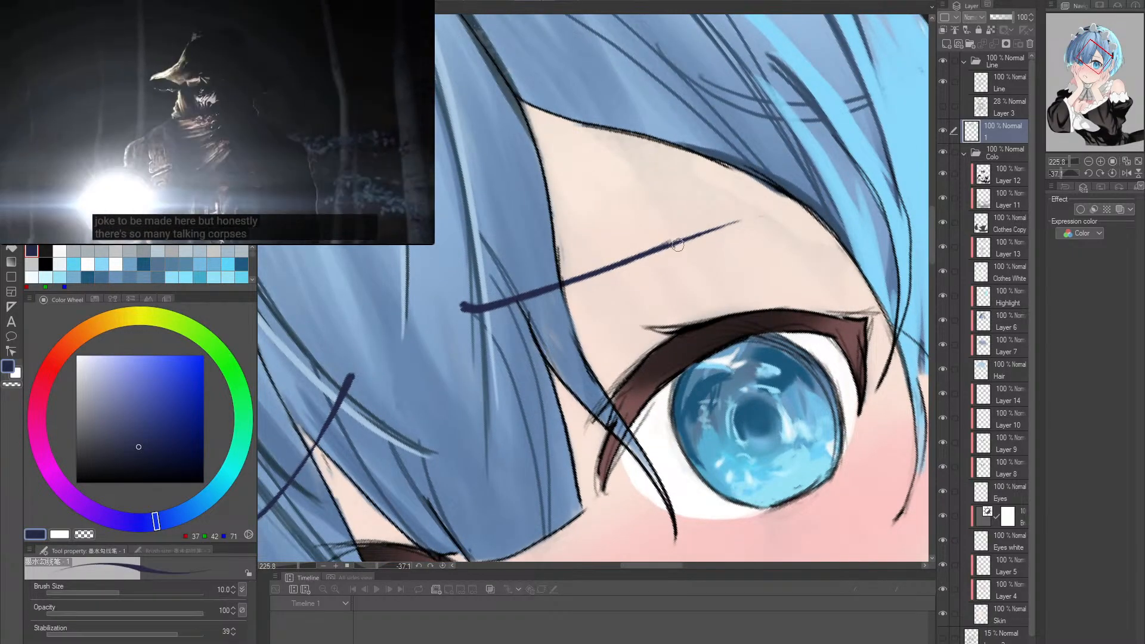
key(b)
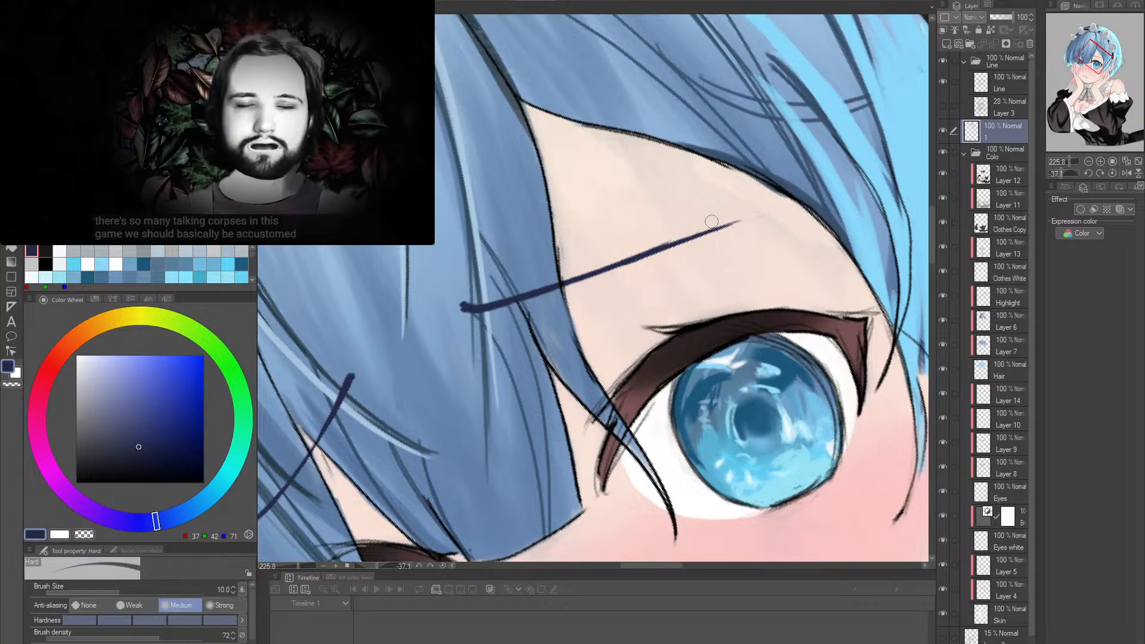
key(p)
key(b)
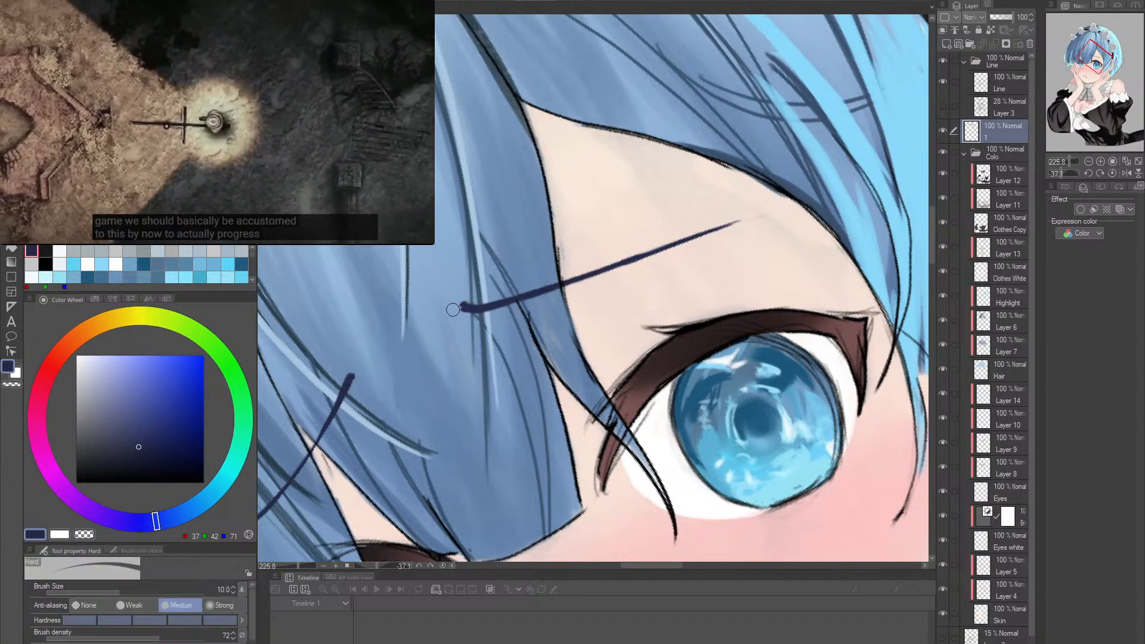
key(p)
- Check the adjusted eyebrow against the other one on the upright canvas, close up and across the whole figure
key(alt+space)
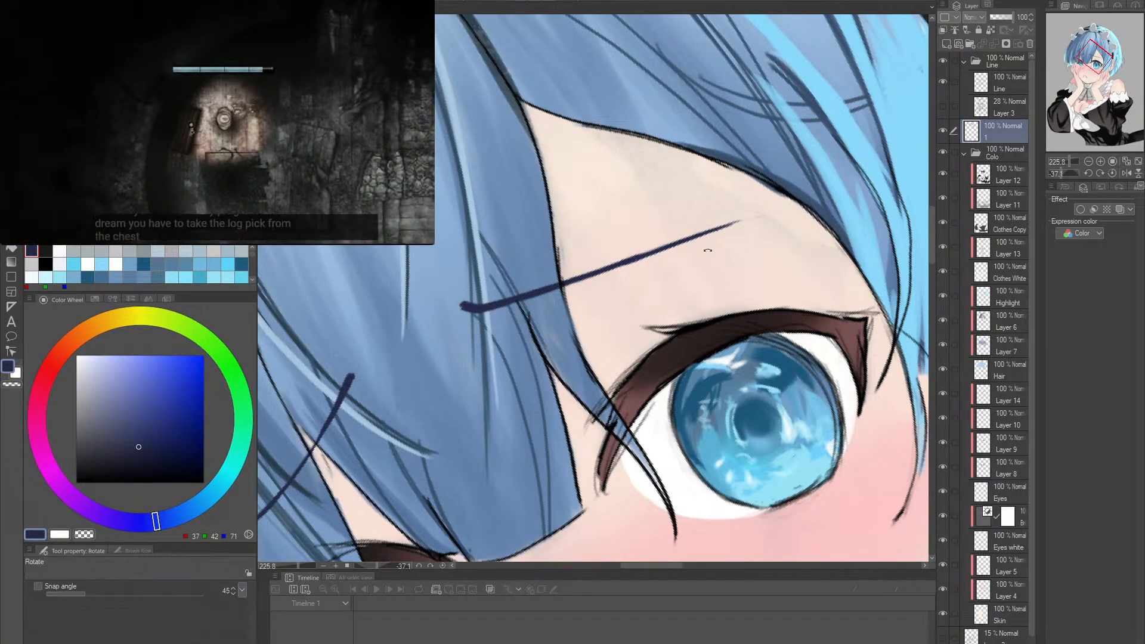
click(633, 251)
click(674, 265)
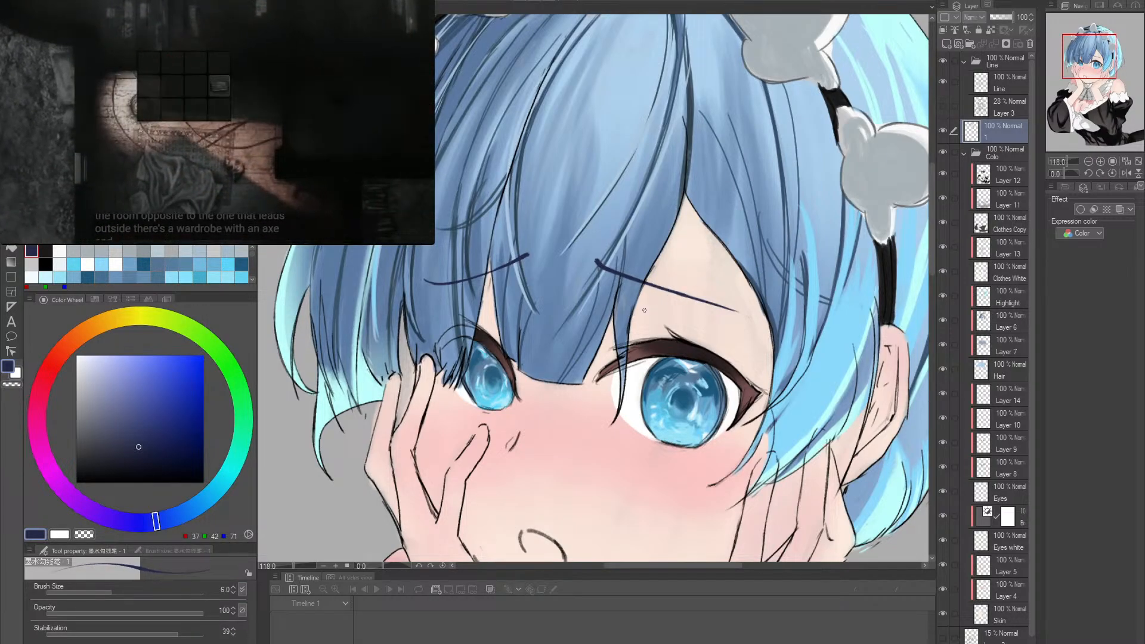
alt+click(743, 322)
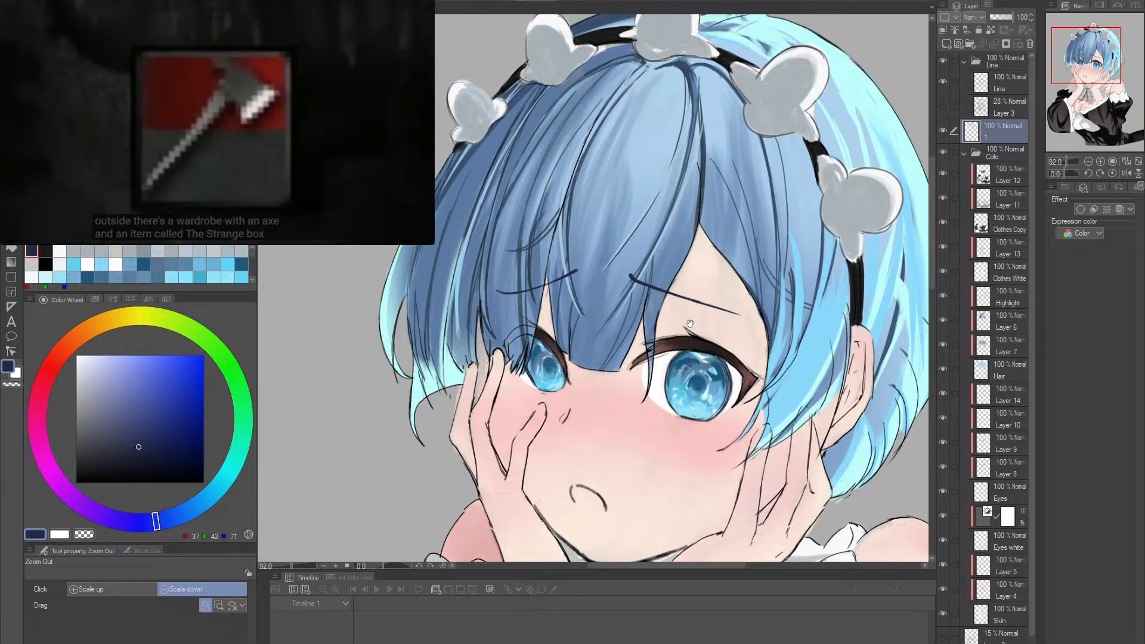
drag(745, 319, 728, 294)
alt+click(743, 320)
drag(752, 370, 714, 315)
alt+click(718, 290)
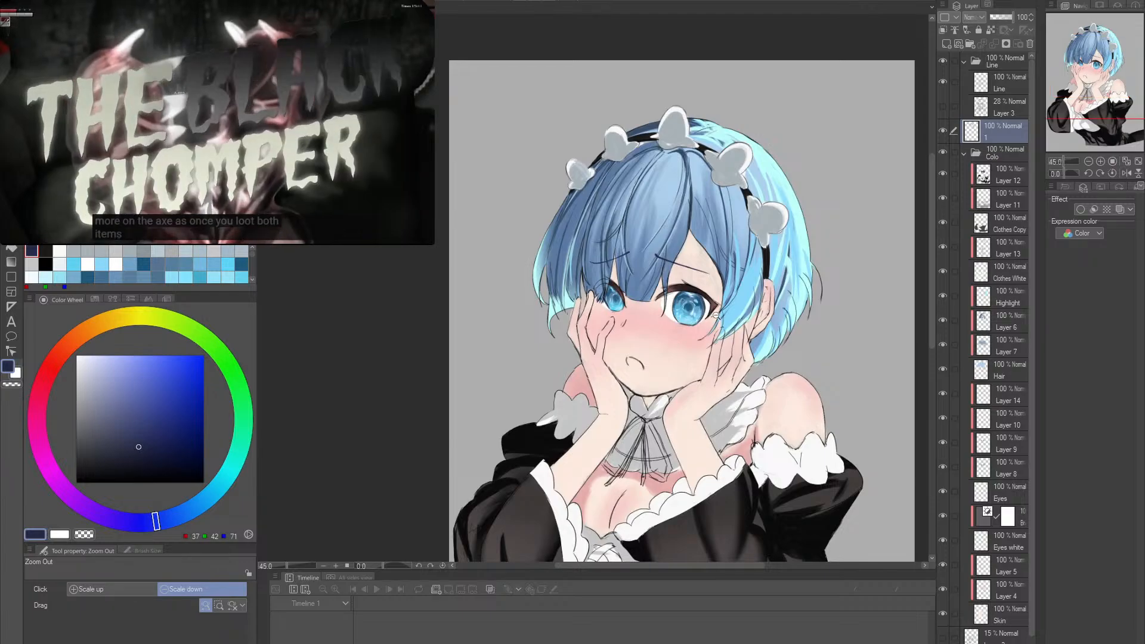
scroll(715, 315, up, 4)
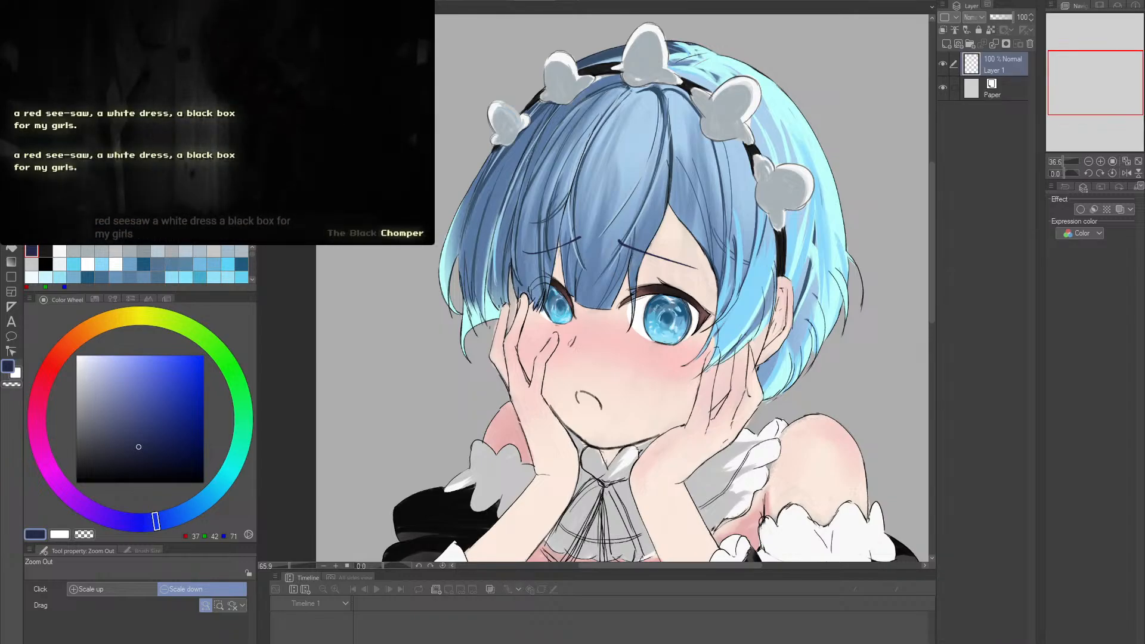
- Change the drawing colour from dark blue to a purple magenta, RGB 162, 46, 150, for the ink brush
drag(155, 521, 46, 461)
click(167, 373)
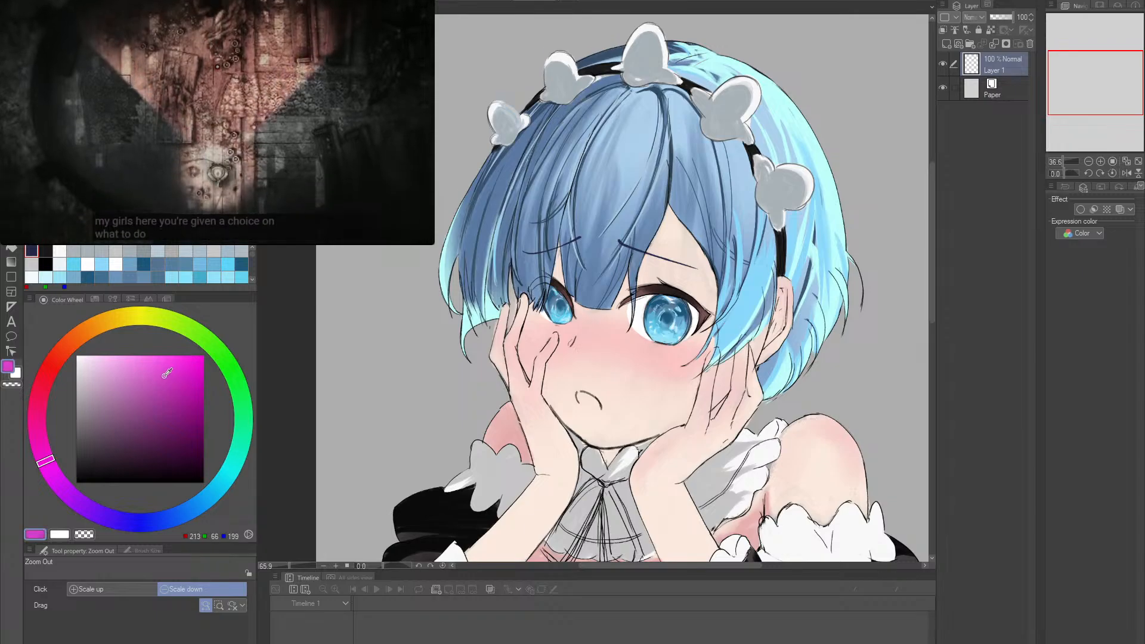
click(158, 407)
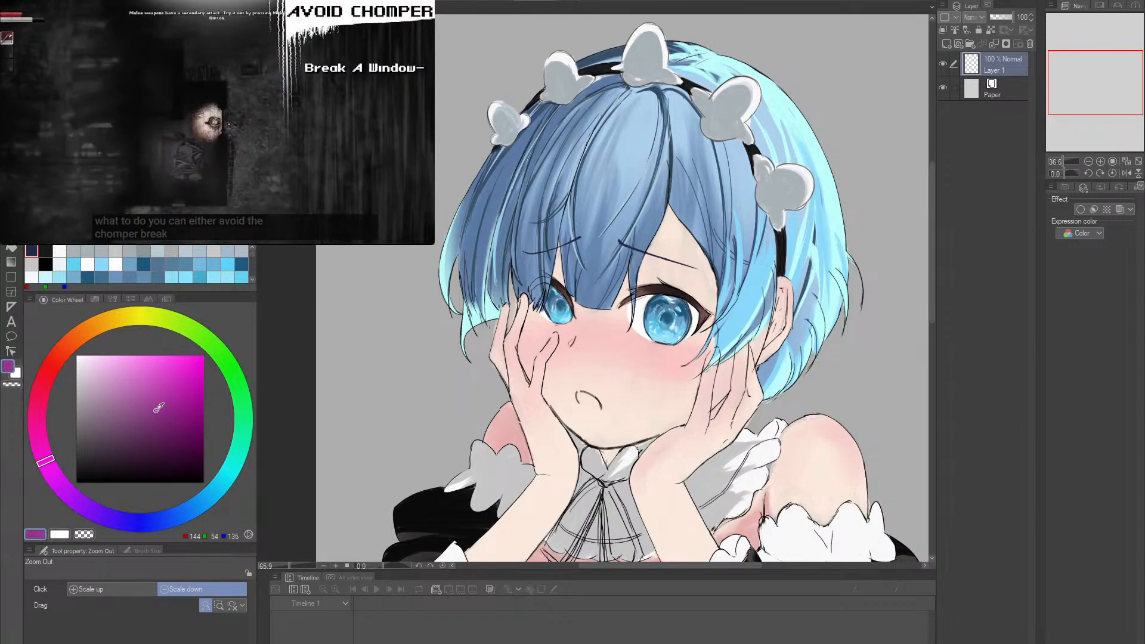
drag(159, 407, 168, 398)
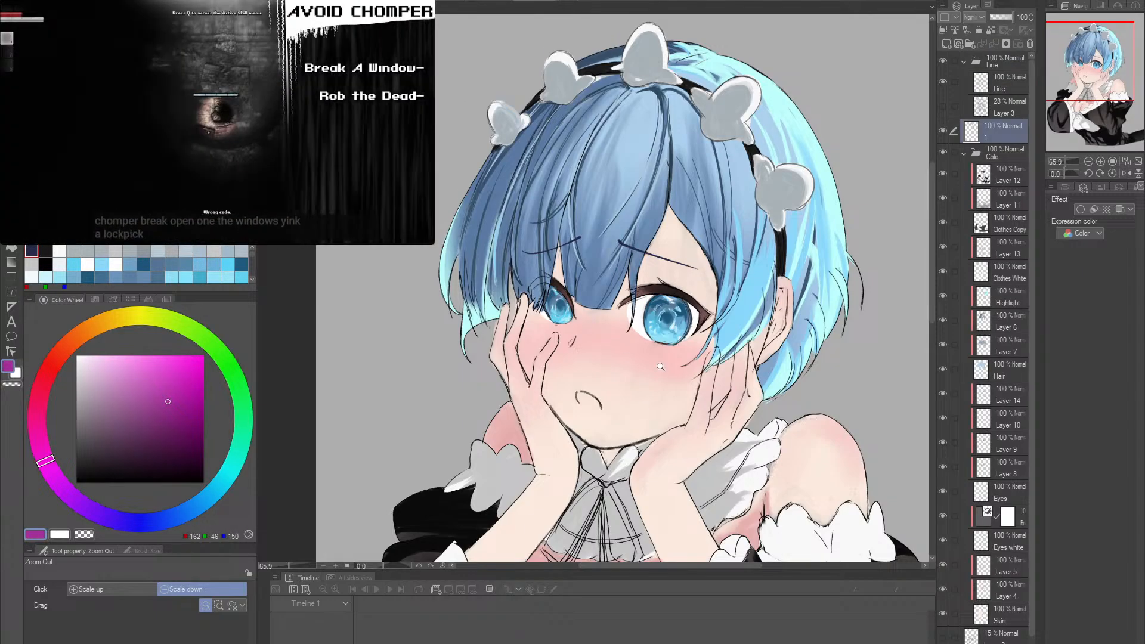
key(p)
- Try a looping magenta stroke at brush size 20 beside the fully visible eye and over the hand
click(775, 315)
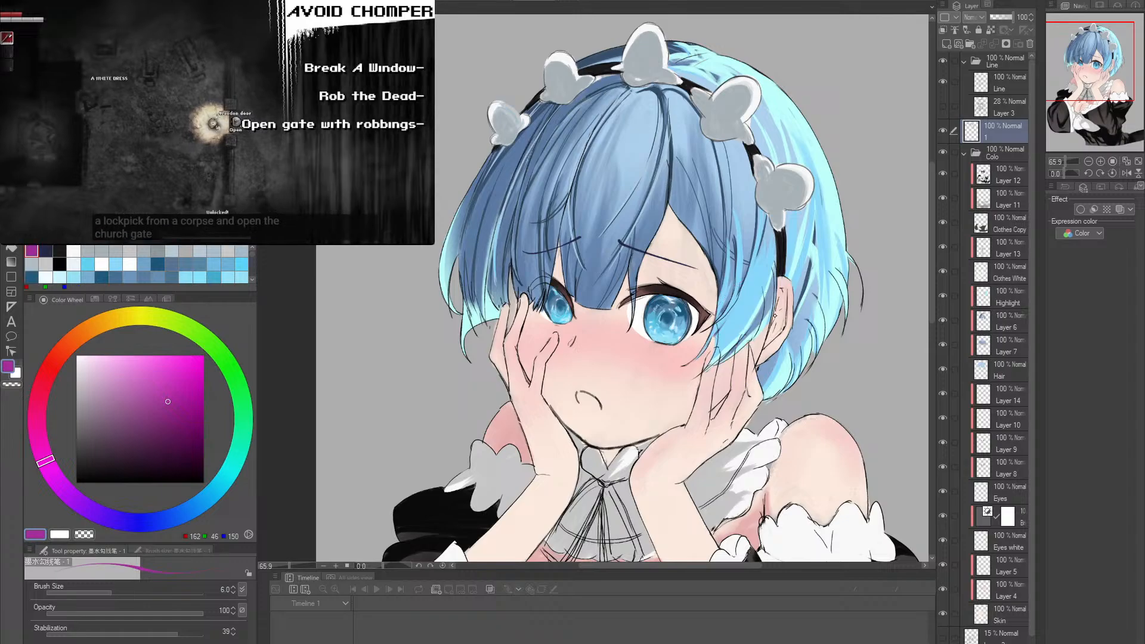
key(bracketright)
key(bracketright)
key(bracketright)
key(bracketright)
key(bracketright)
key(bracketright)
key(bracketright)
mouse_move(689, 371)
mouse_down()
mouse_move(687, 401)
mouse_move(752, 317)
mouse_up()
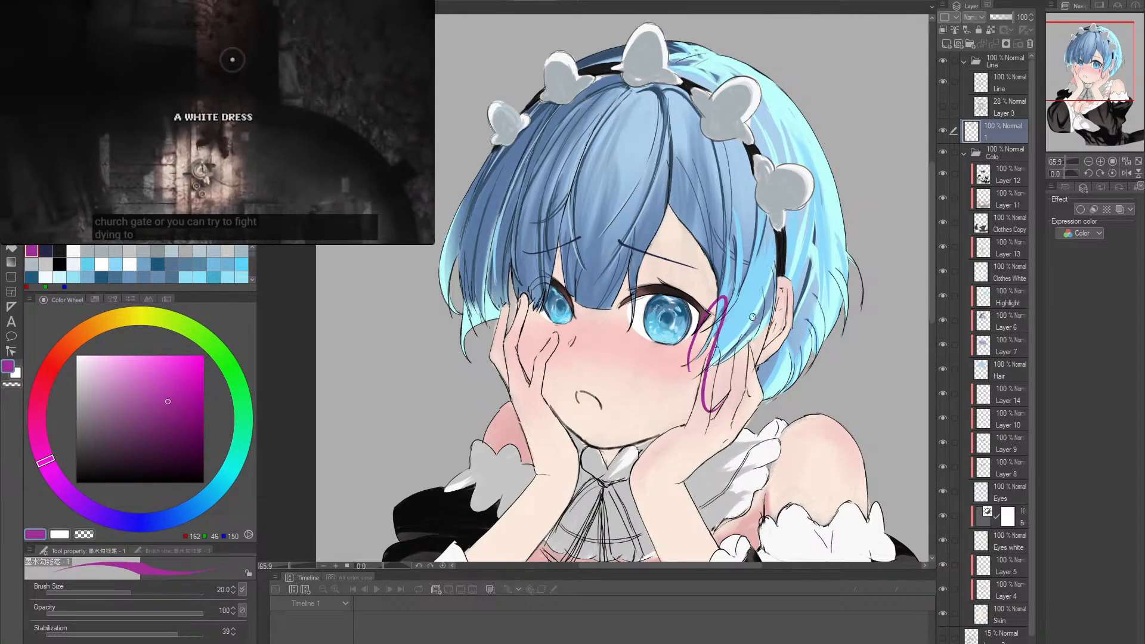
key(ctrl+z)
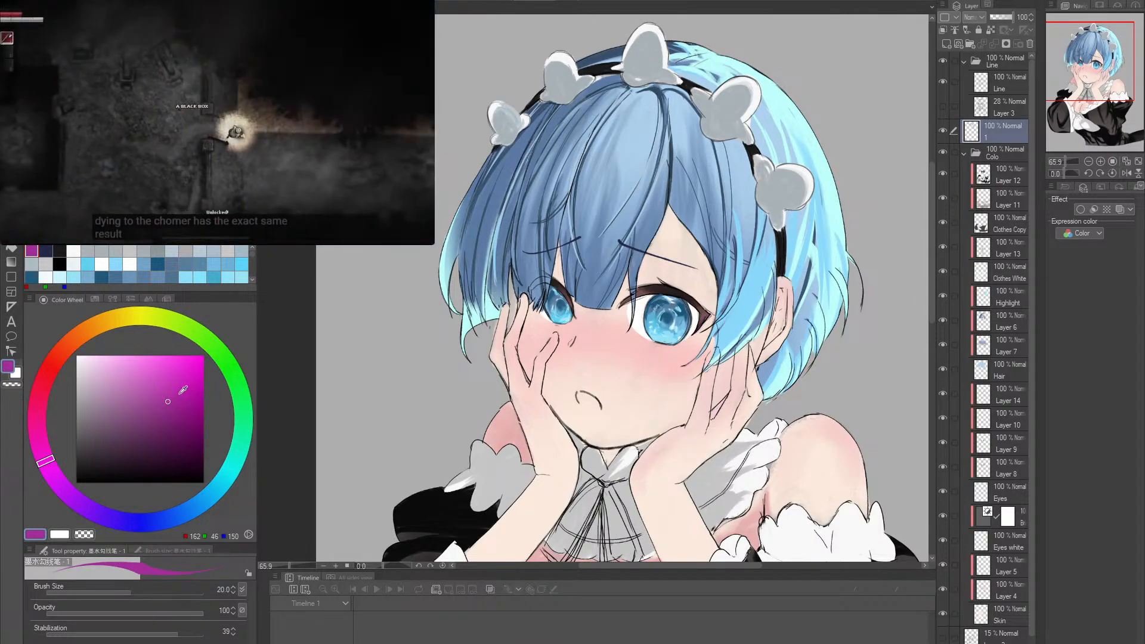
- Adjust the magenta to RGB 182, 43, 168, testing each shade with strokes over the face and side hair and undoing them
click(176, 397)
mouse_move(651, 380)
mouse_down()
mouse_move(686, 431)
mouse_move(720, 337)
mouse_up()
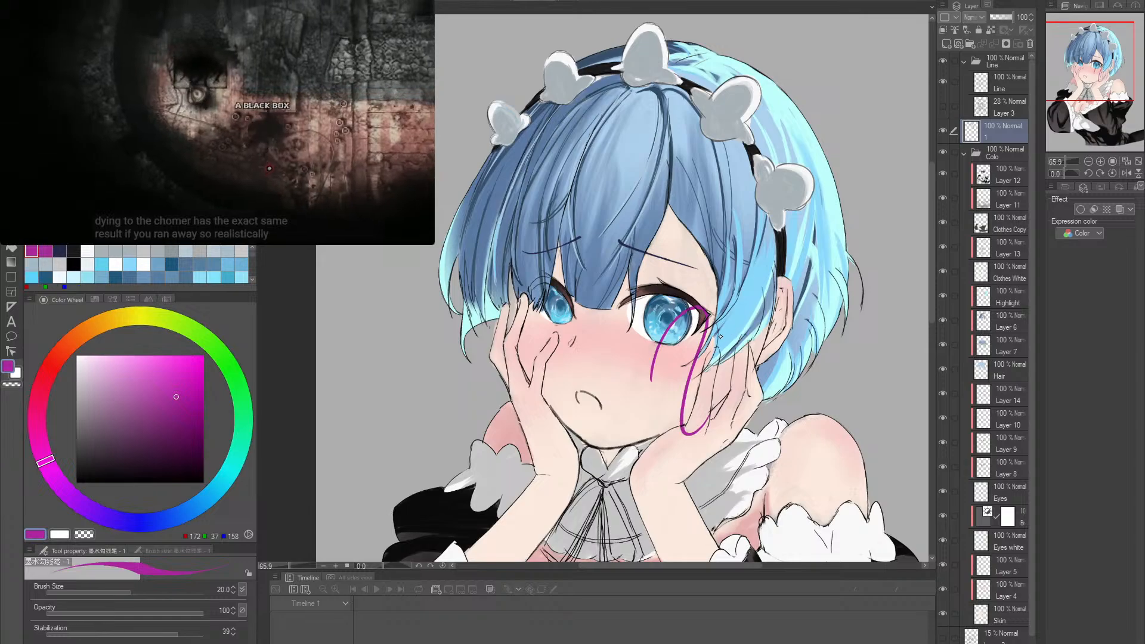
key(ctrl+z)
drag(768, 220, 770, 296)
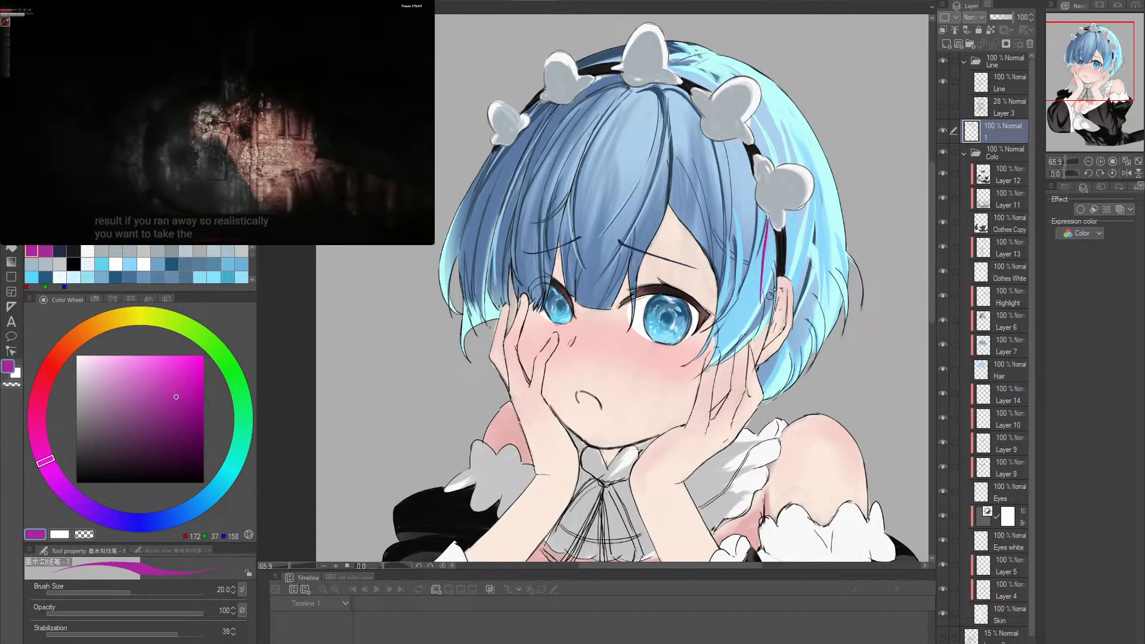
key(ctrl+z)
click(178, 381)
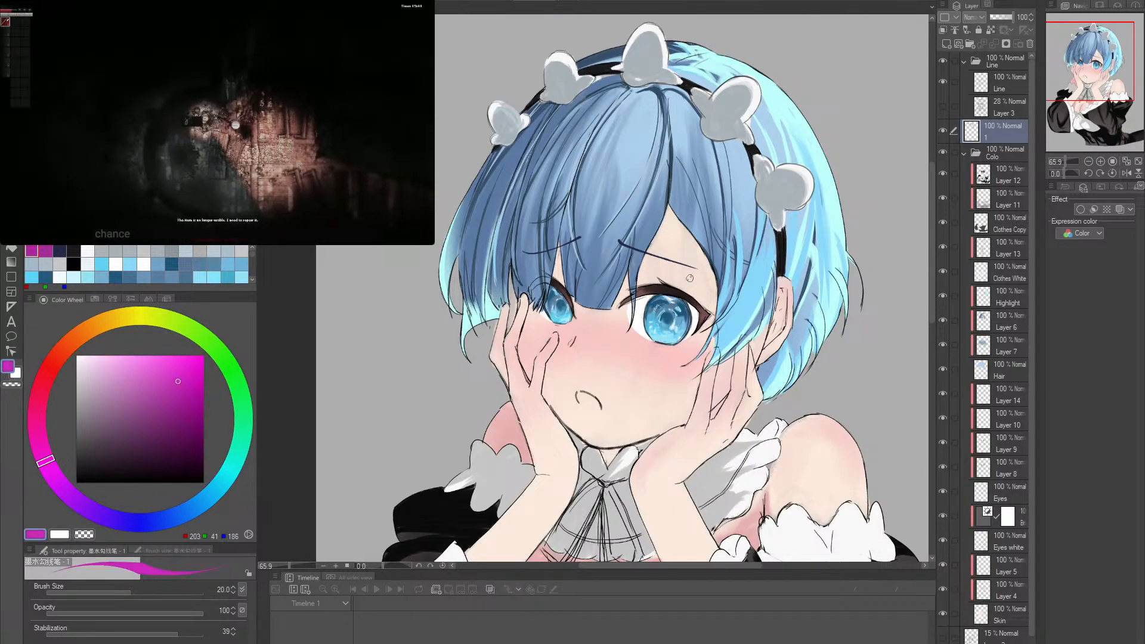
drag(689, 275, 703, 378)
key(ctrl+z)
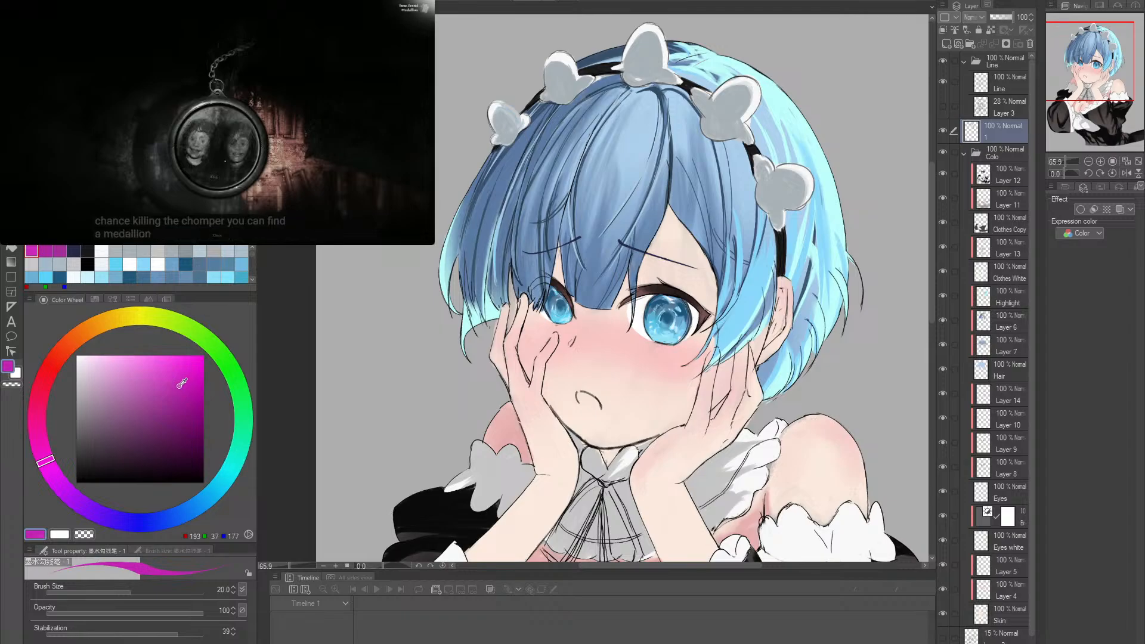
click(173, 391)
drag(778, 220, 787, 347)
key(ctrl+z)
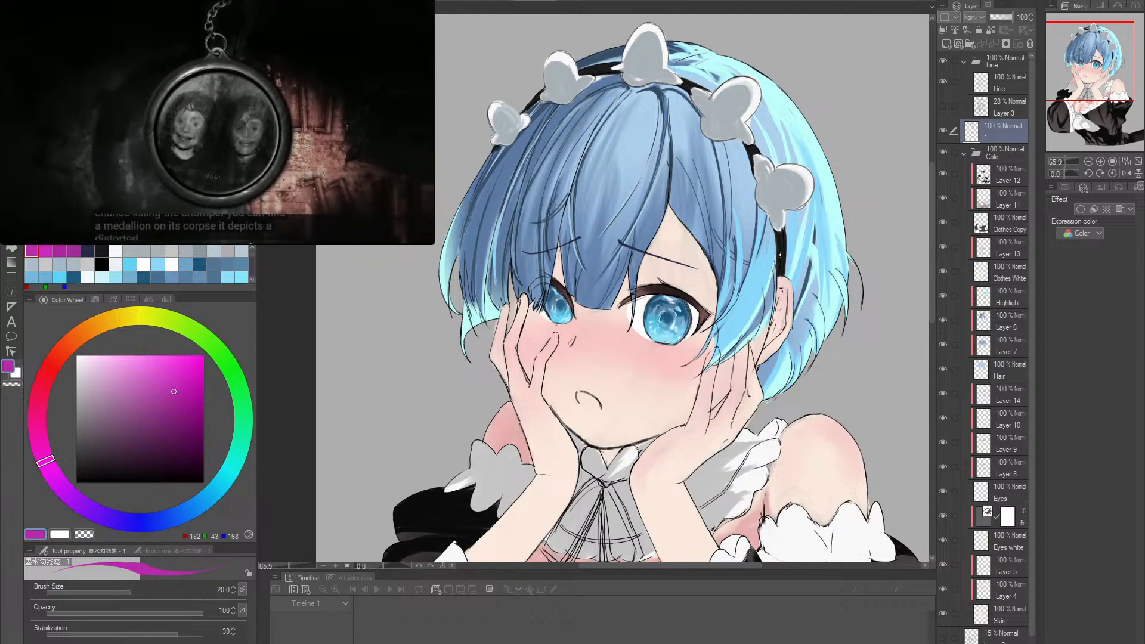
- Try a short magenta stroke at brush size 40 on the side hair near the fully visible eye
drag(807, 238, 772, 243)
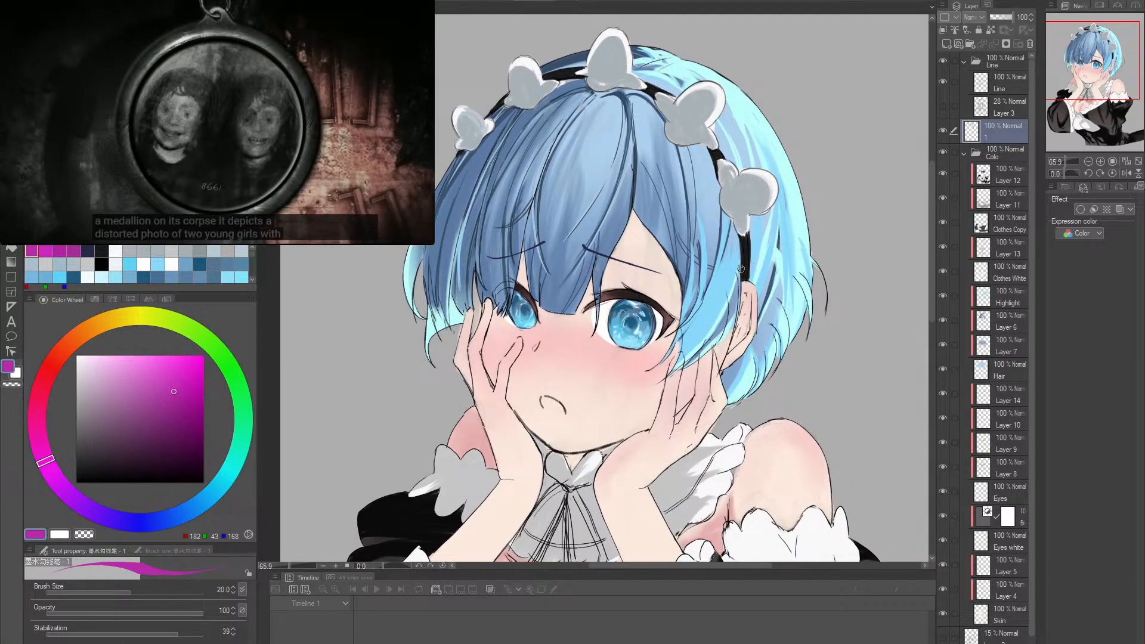
key(])
key(])
key(])
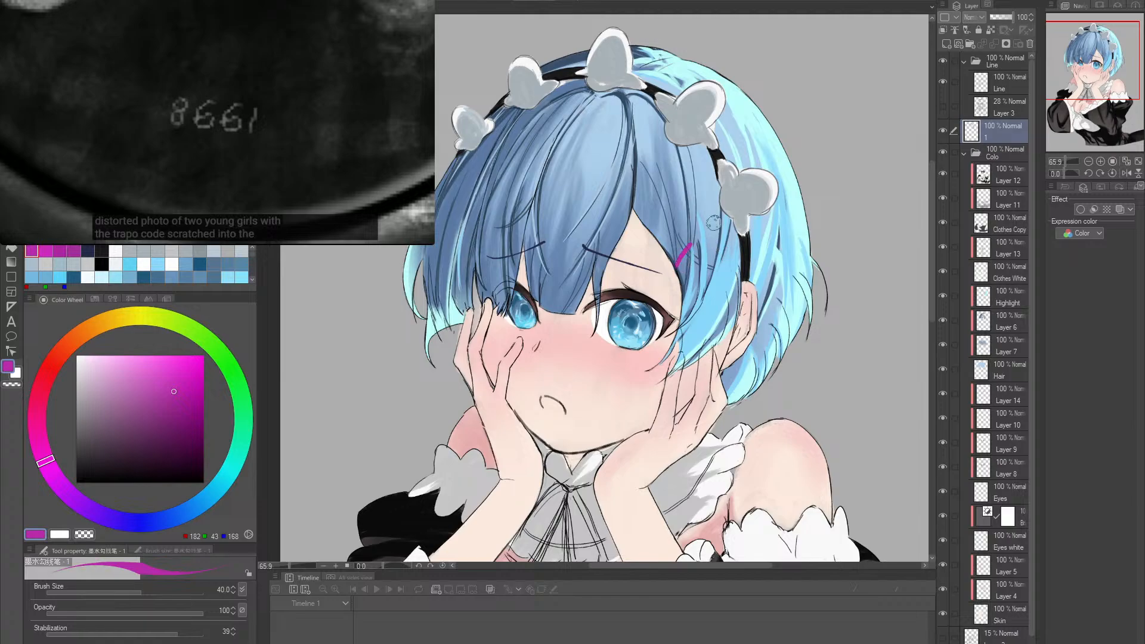
key(ctrl+z)
- Switch to the second ink liner brush, test larger and smaller tips, and keep its size at 20
key(.)
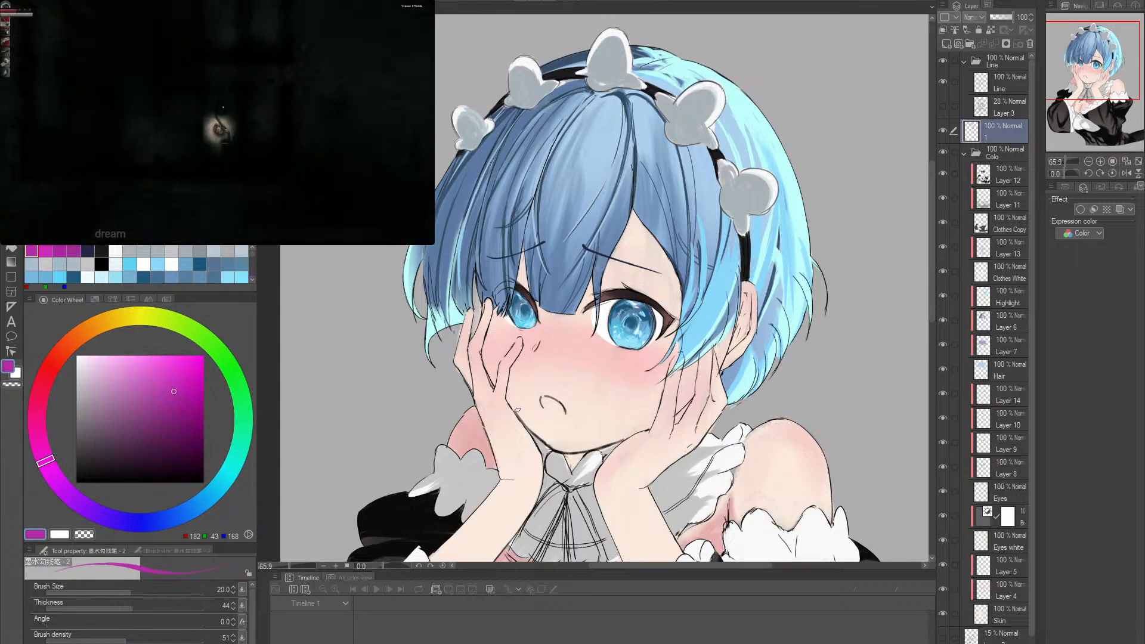
key(bracketright)
key(bracketright)
key(bracketright)
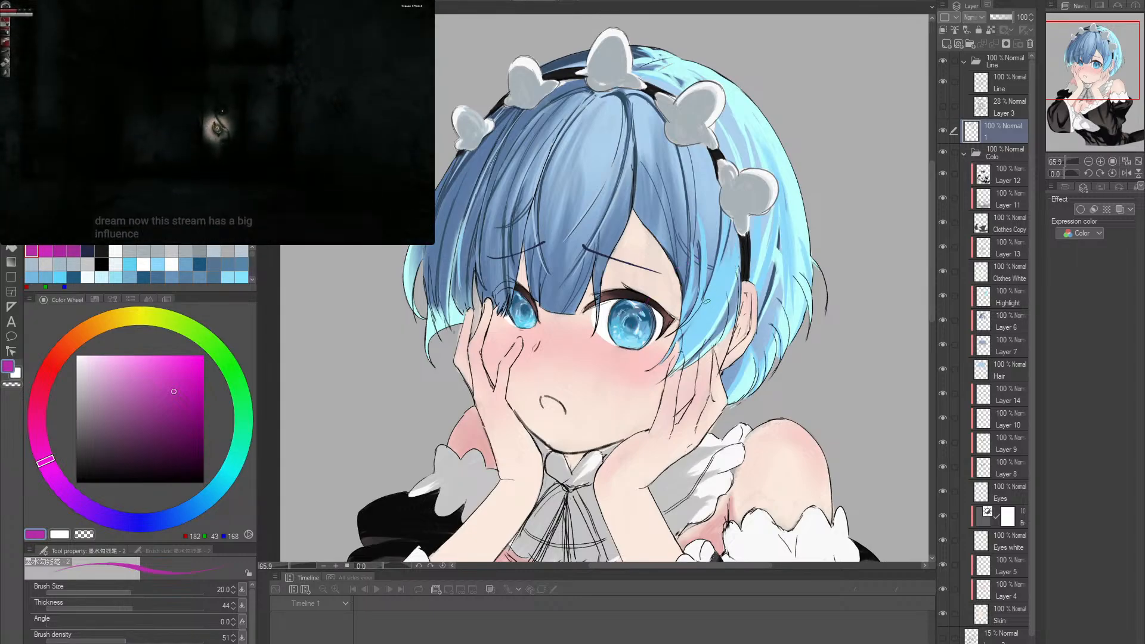
key(bracketleft)
key(bracketleft)
key(bracketleft)
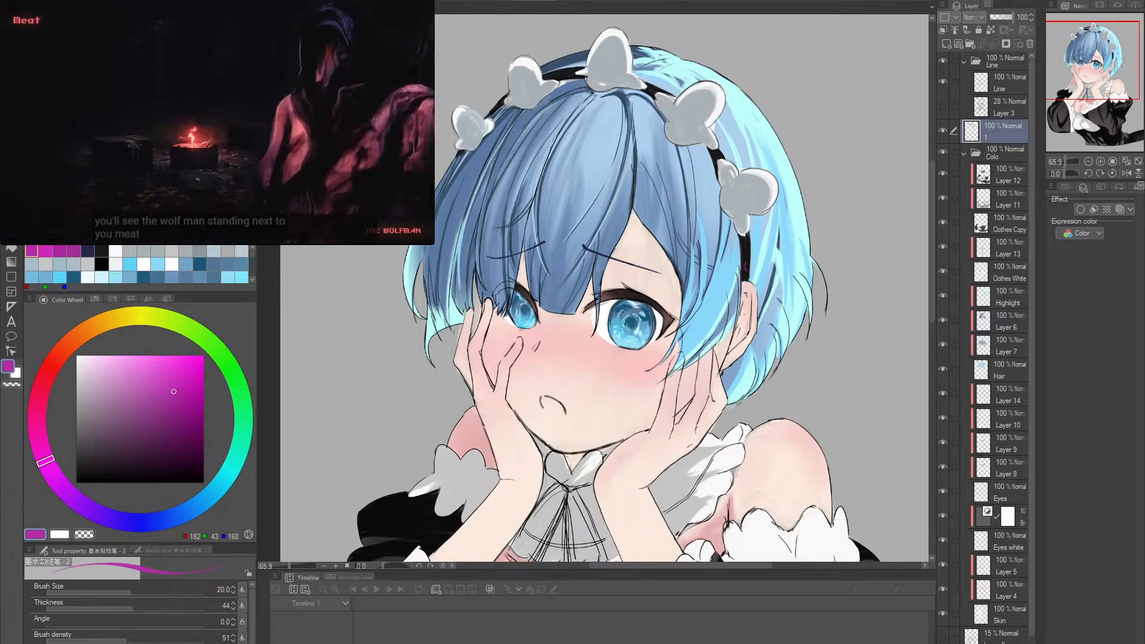
- Add a new raster layer above layer 1, and make the Eyes layer active
click(959, 43)
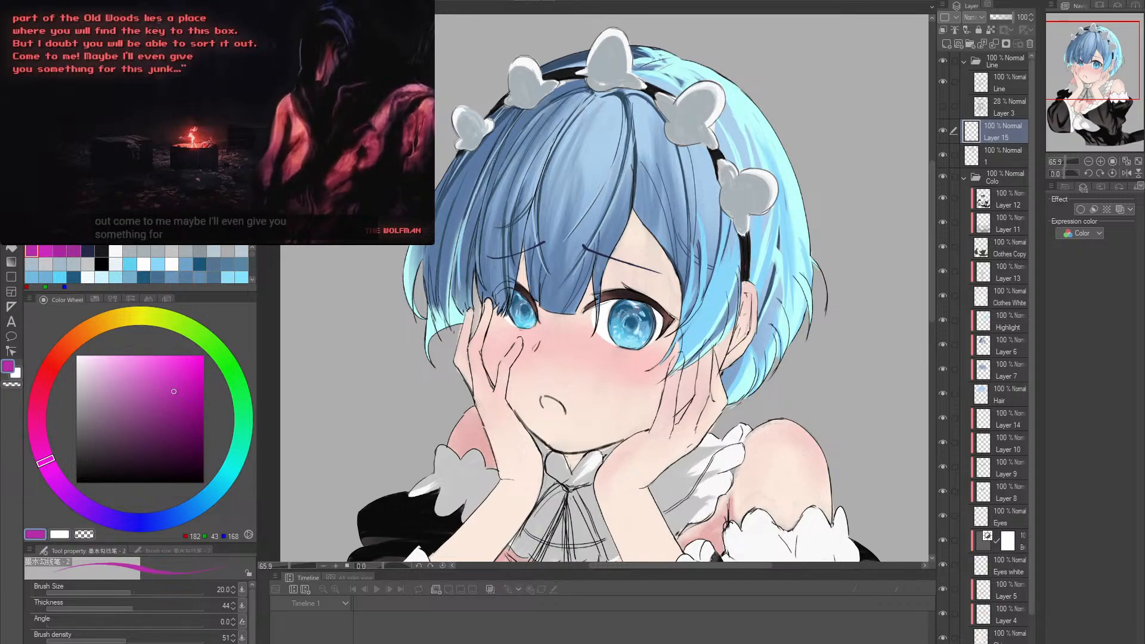
click(253, 154)
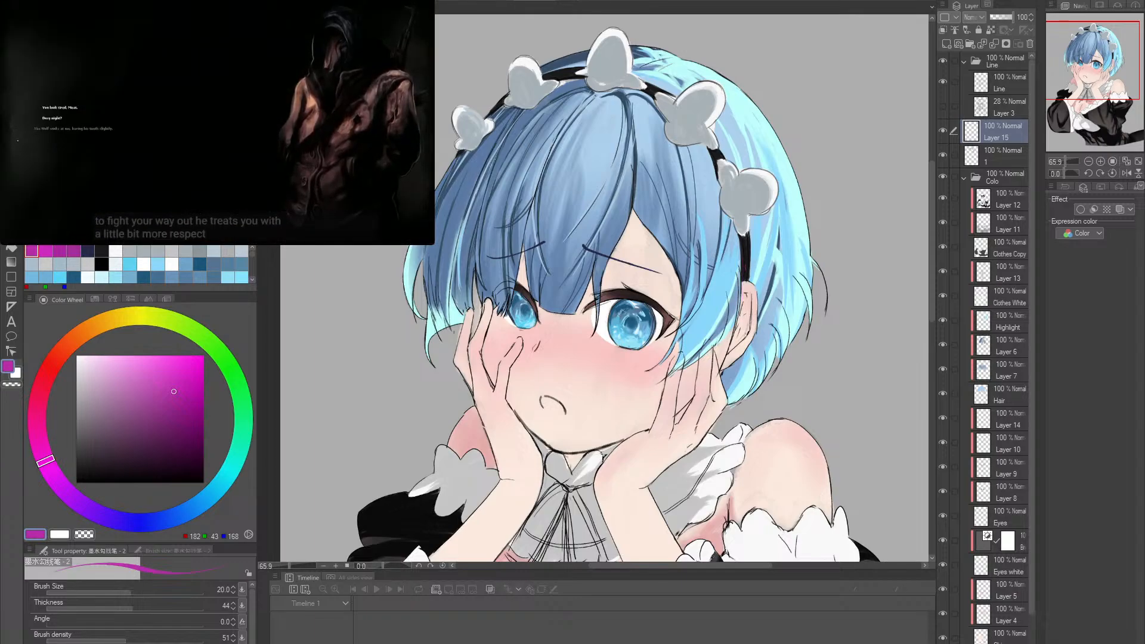
click(985, 522)
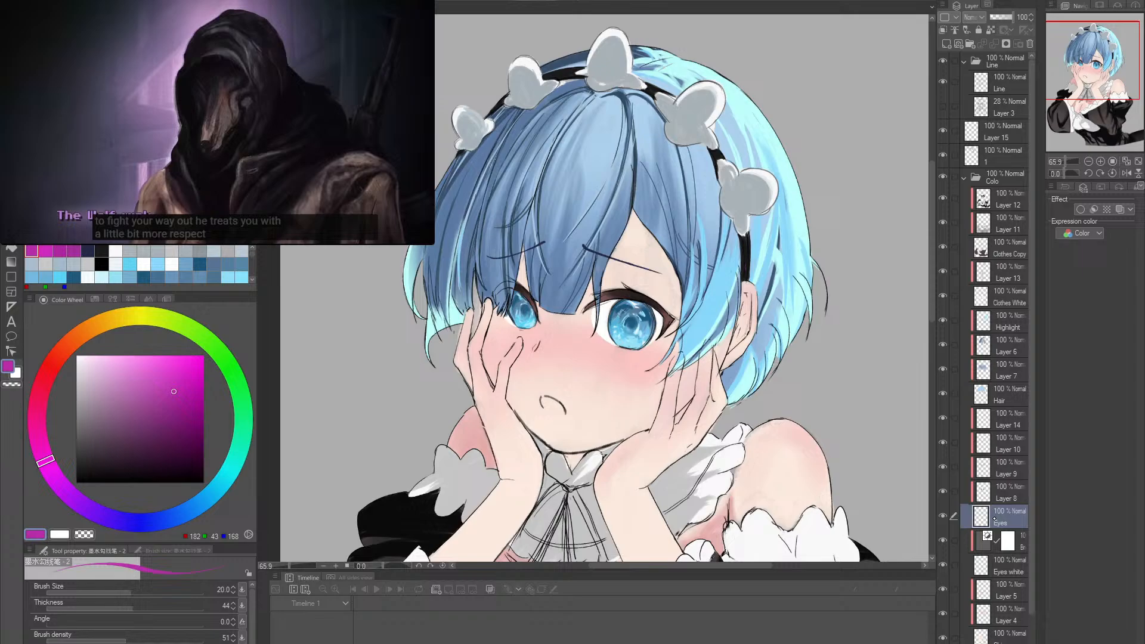
- Make Layer 4 active, sample pink RGB 229, 172, 171 from the hand and set the brush size to 50
click(987, 615)
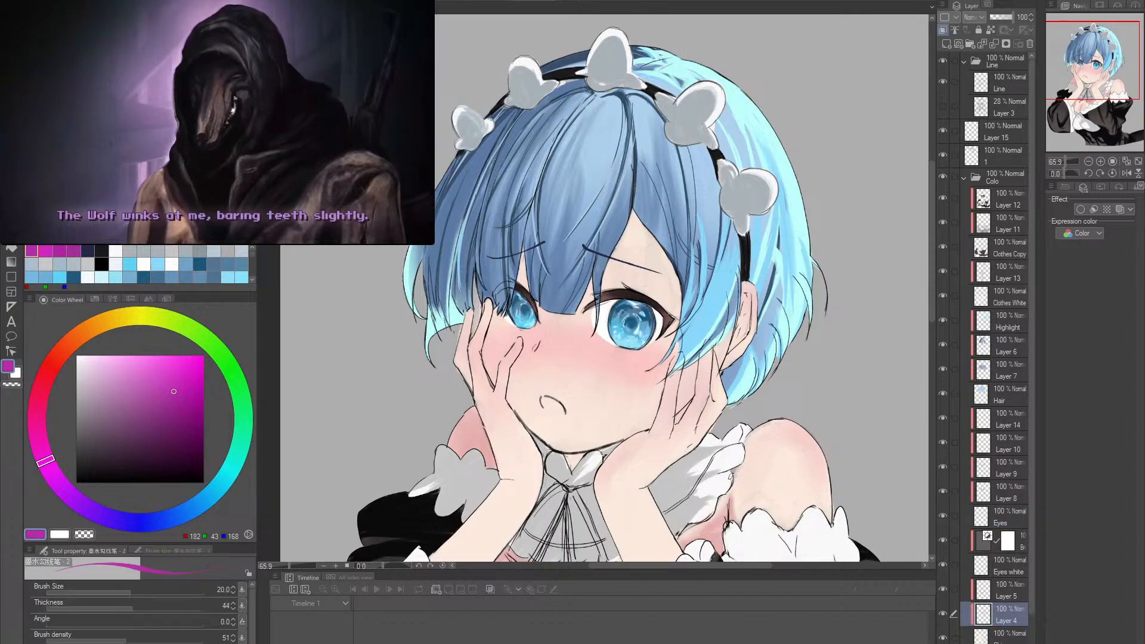
alt+click(494, 447)
key(bracketright)
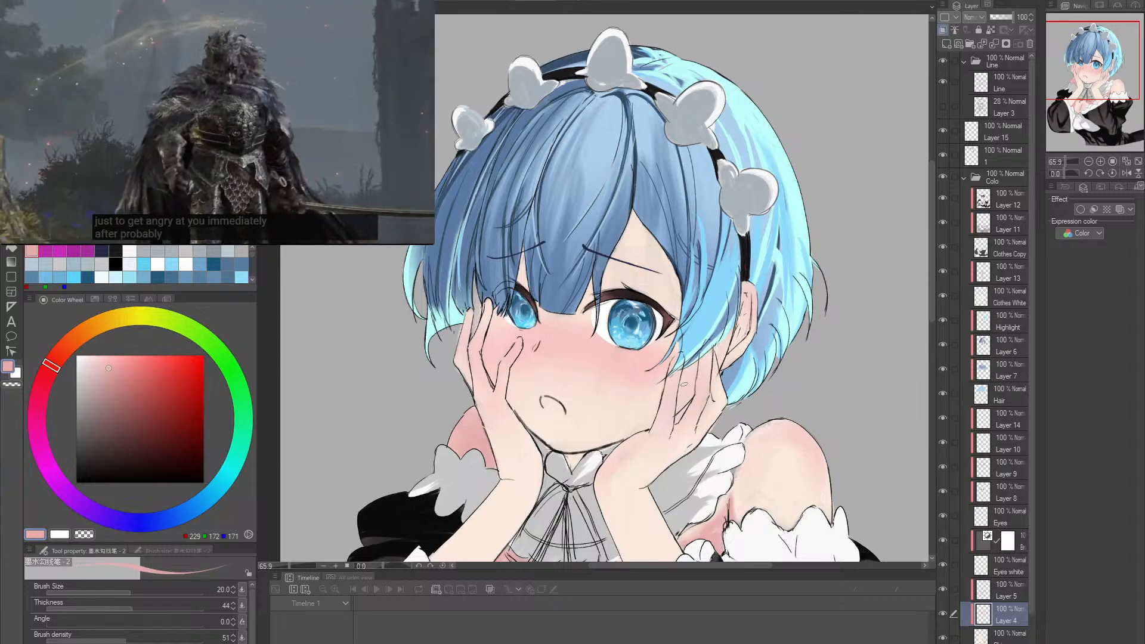
key(bracketright)
key(bracketright)
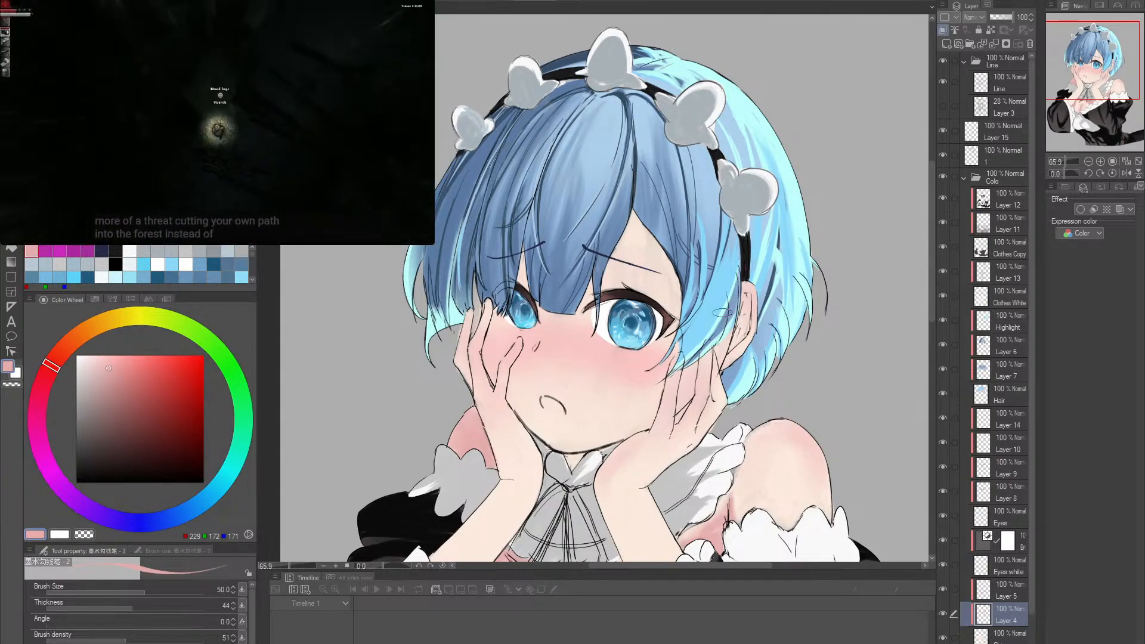
- Make the skin layer below Layer 4 active and sample the light skin tone RGB 250, 230, 218 from the fully visible shoulder
scroll(770, 511, up, 5)
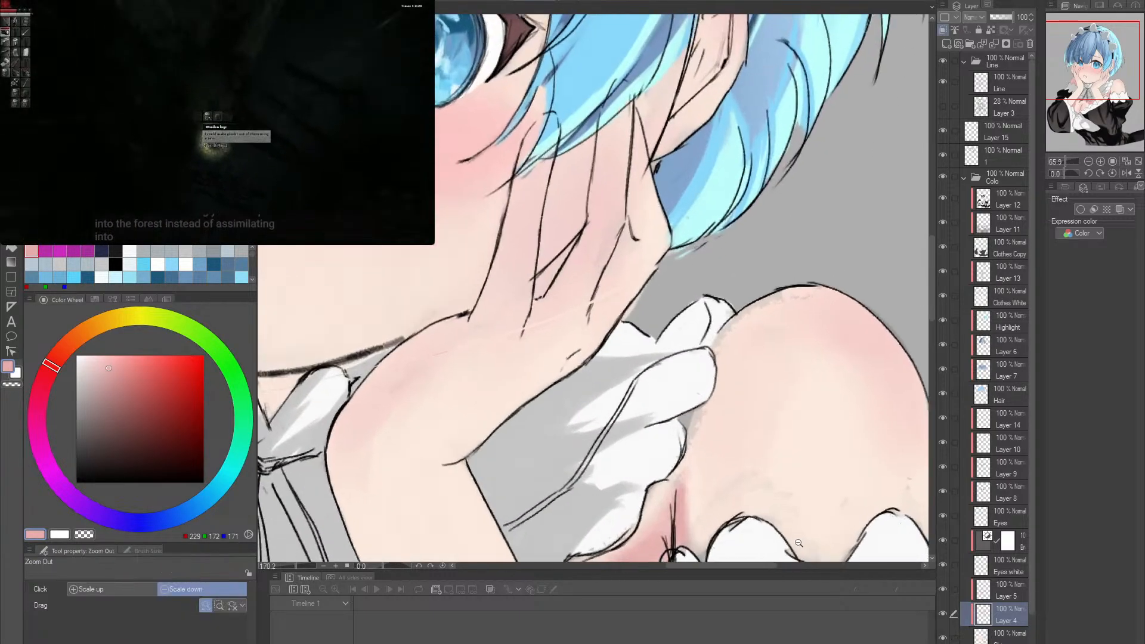
alt+click(721, 492)
alt+click(695, 423)
drag(745, 410, 727, 395)
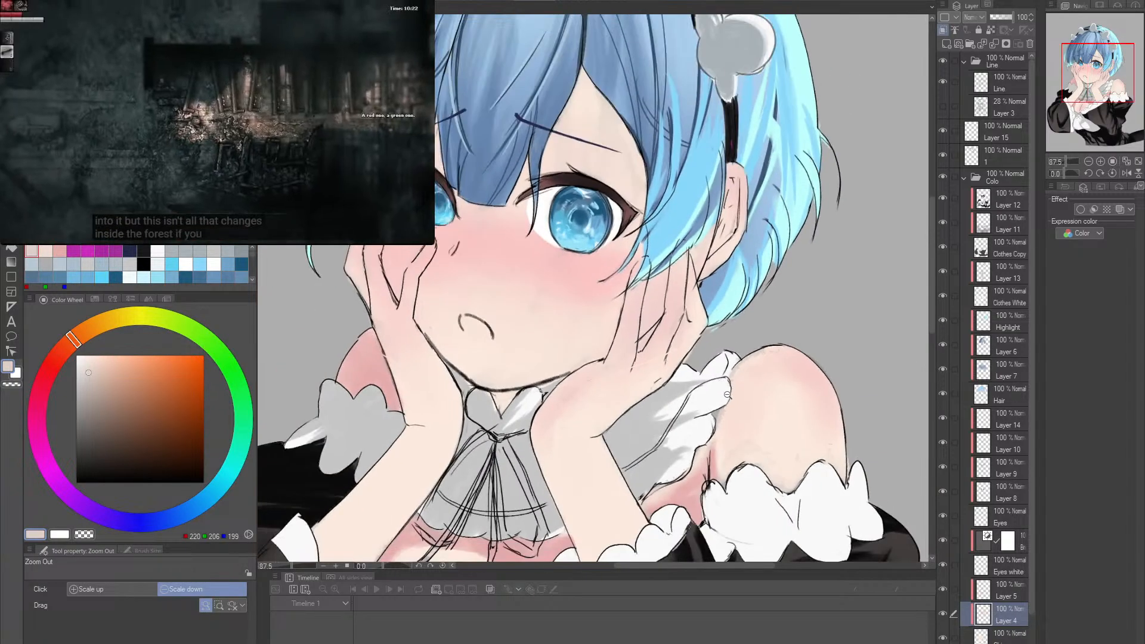
scroll(727, 395, up, 4)
key(alt+[)
key([)
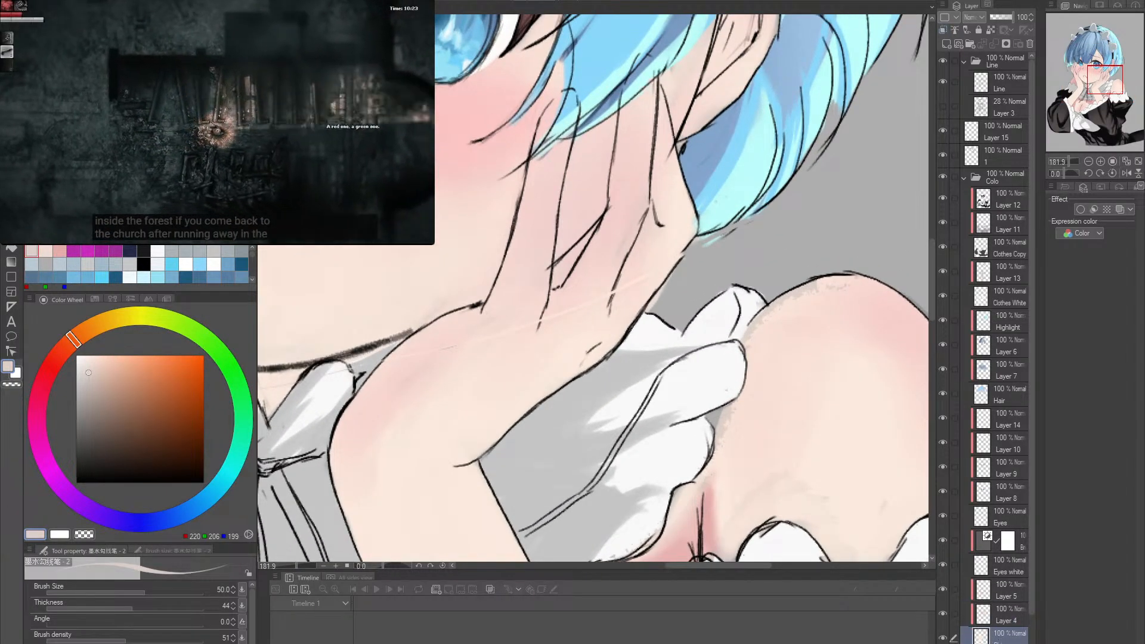
alt+click(822, 380)
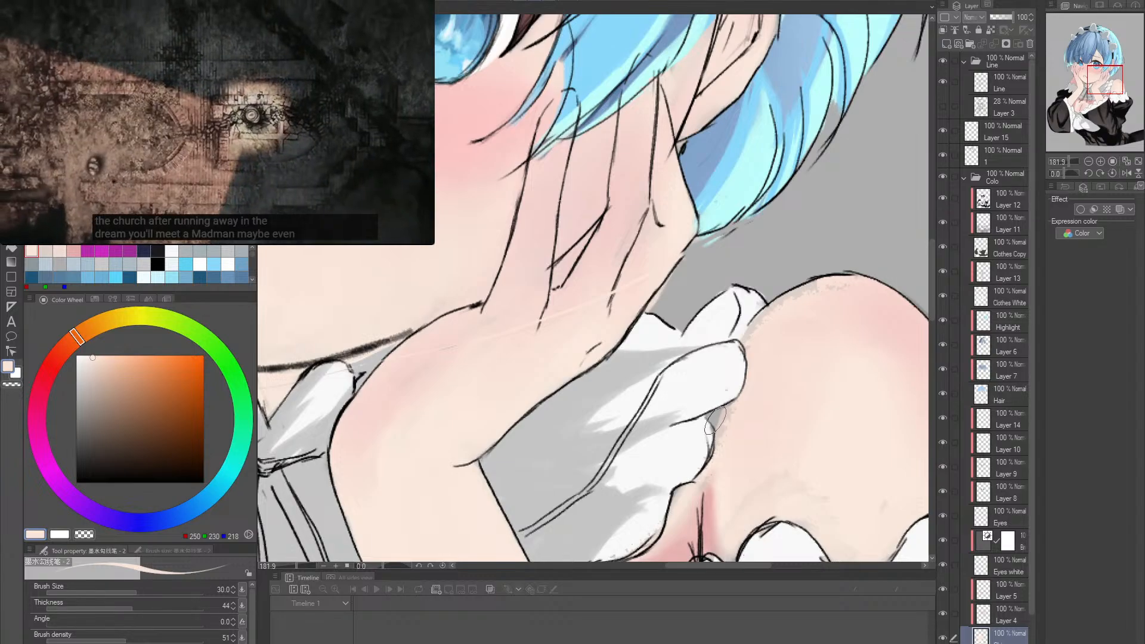
- Clean up the shoulder's rough colour edge beside the collar frill and along its upper outline with brush size 15
key([)
key([)
key([)
key([)
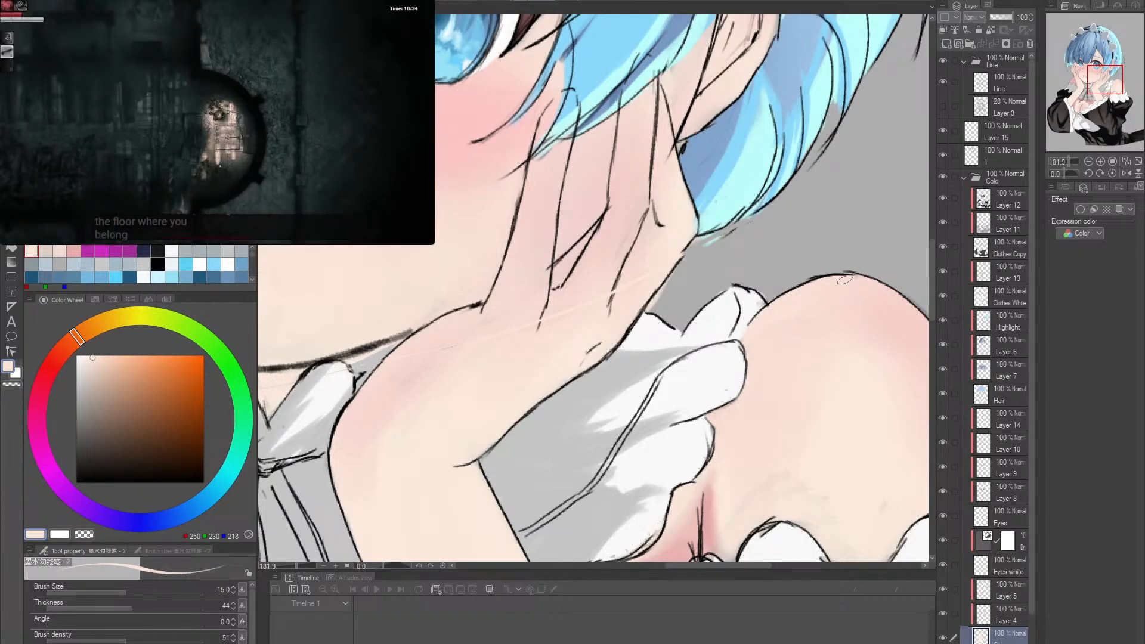
key(alt+space)
drag(870, 286, 768, 354)
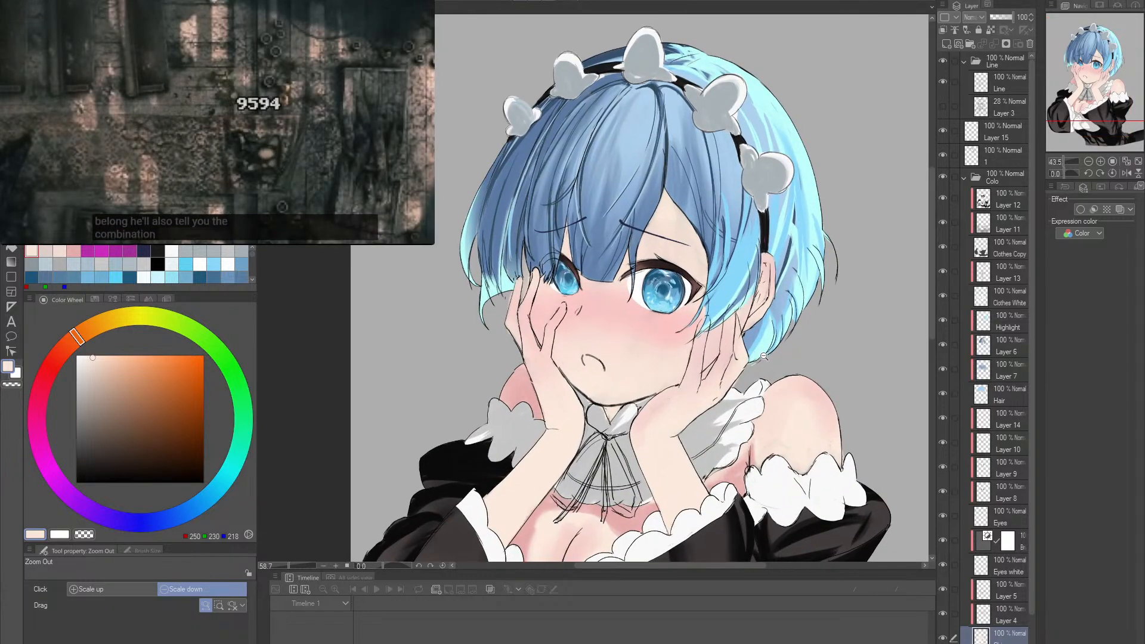
- Set the skin shadow colour to RGB 210, 181, 169 and paint it inside the ear at brush size 60
drag(768, 305, 789, 324)
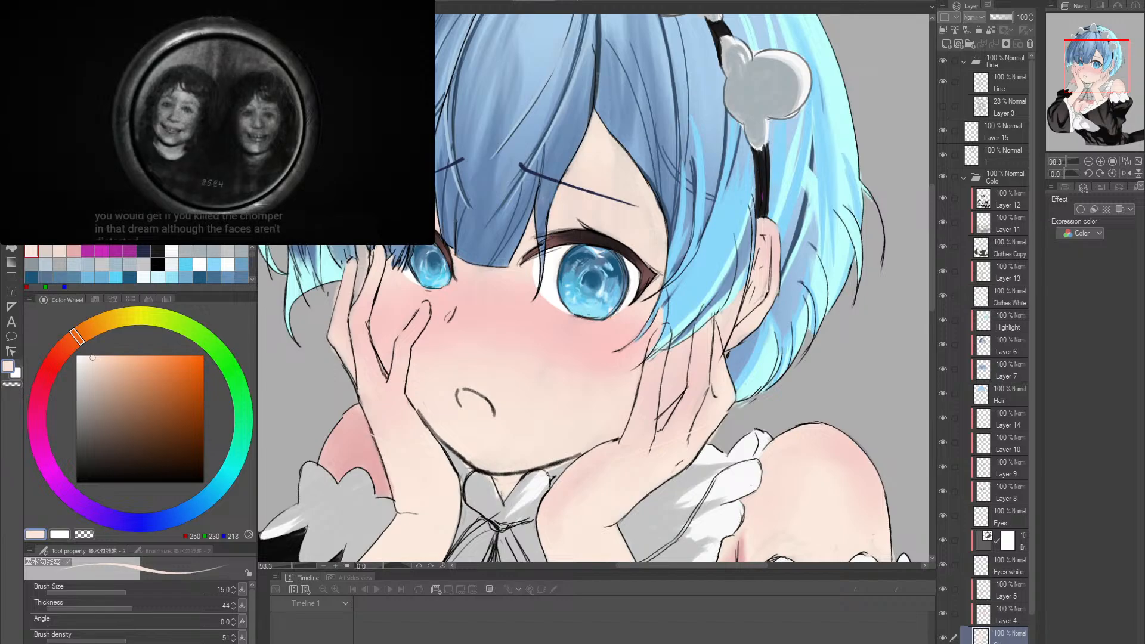
click(60, 353)
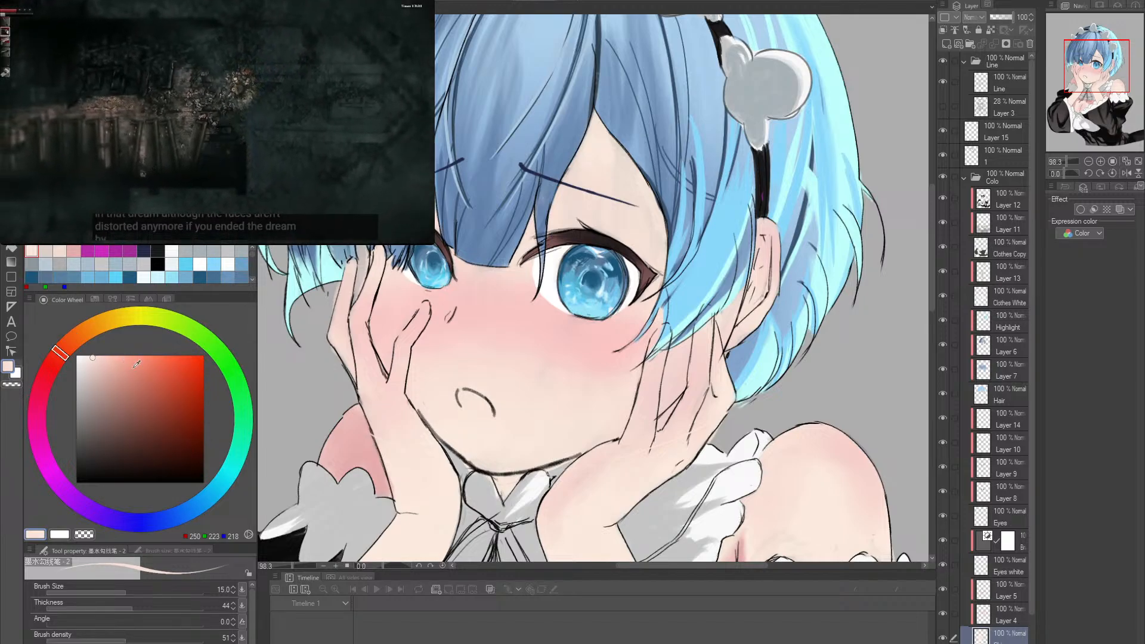
alt+click(757, 322)
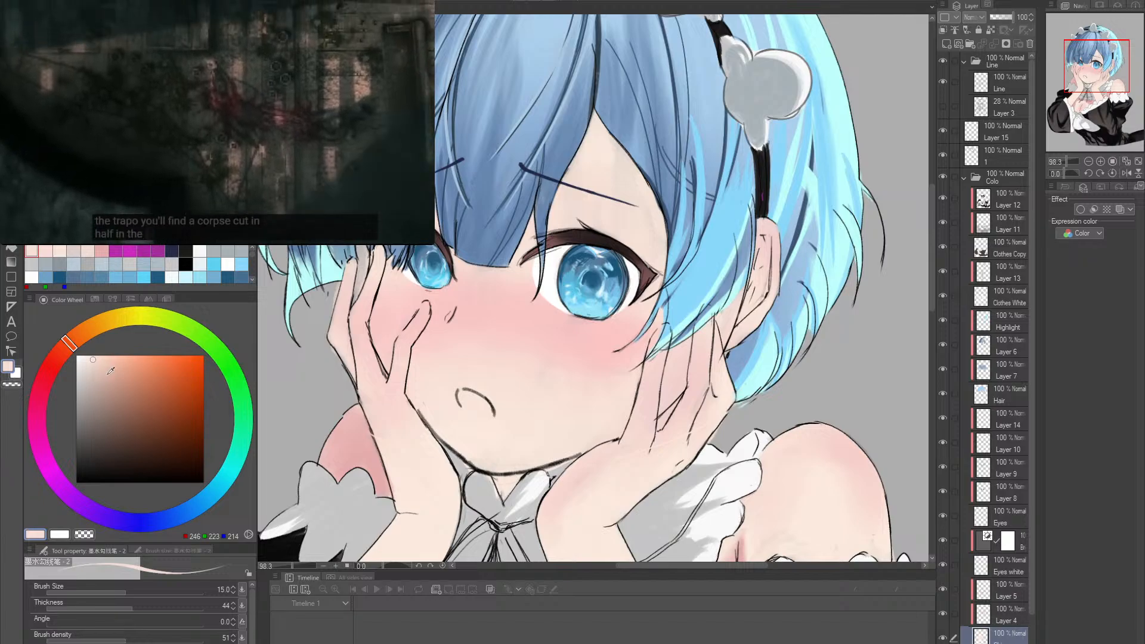
click(101, 378)
drag(706, 344, 767, 295)
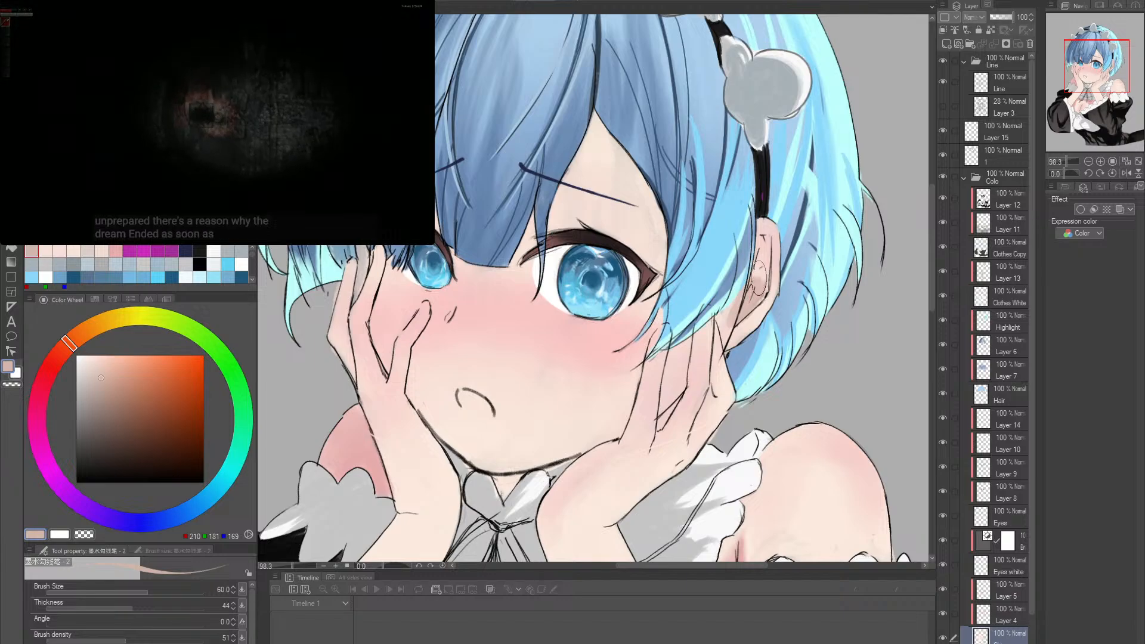
- Refine the shadows inside the ear with brush size 25
key(bracketleft)
key(bracketleft)
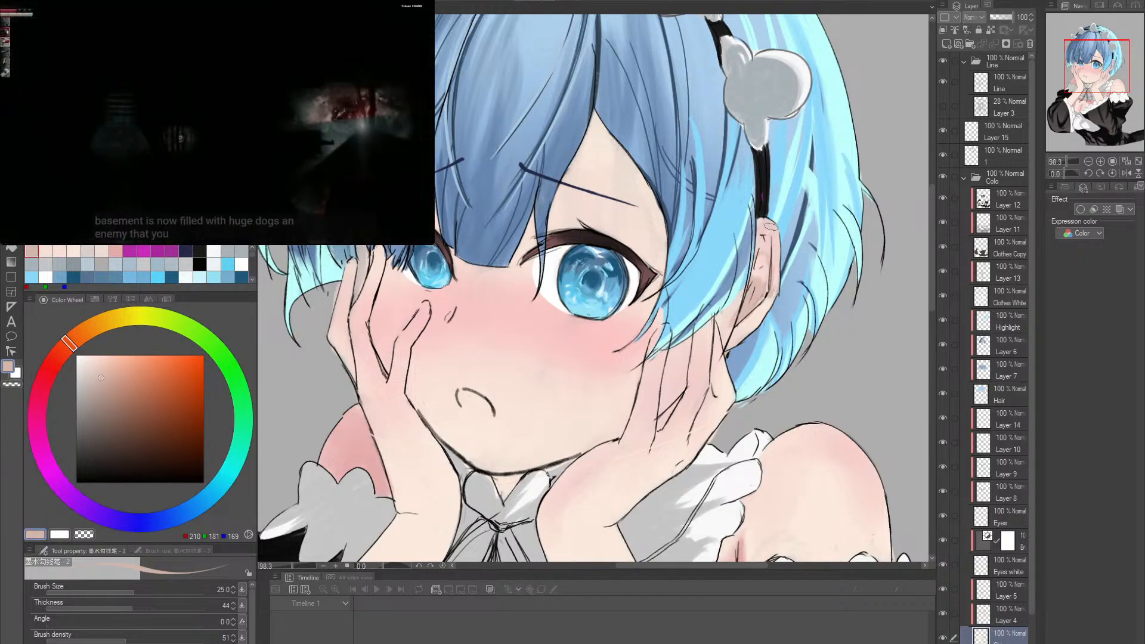
drag(805, 325, 756, 299)
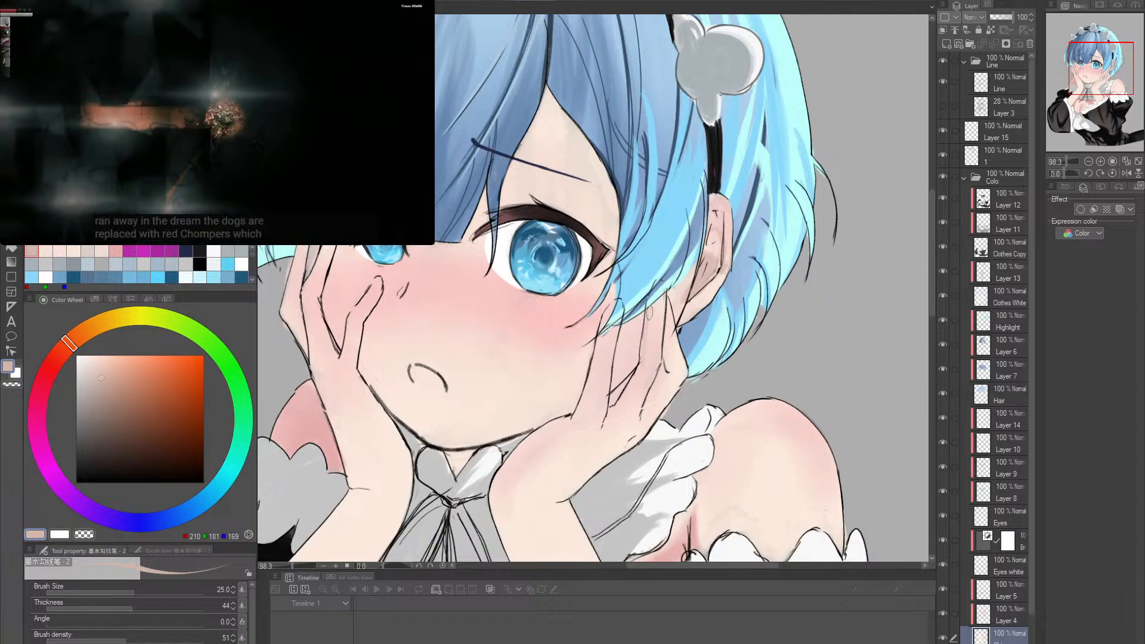
drag(666, 299, 668, 396)
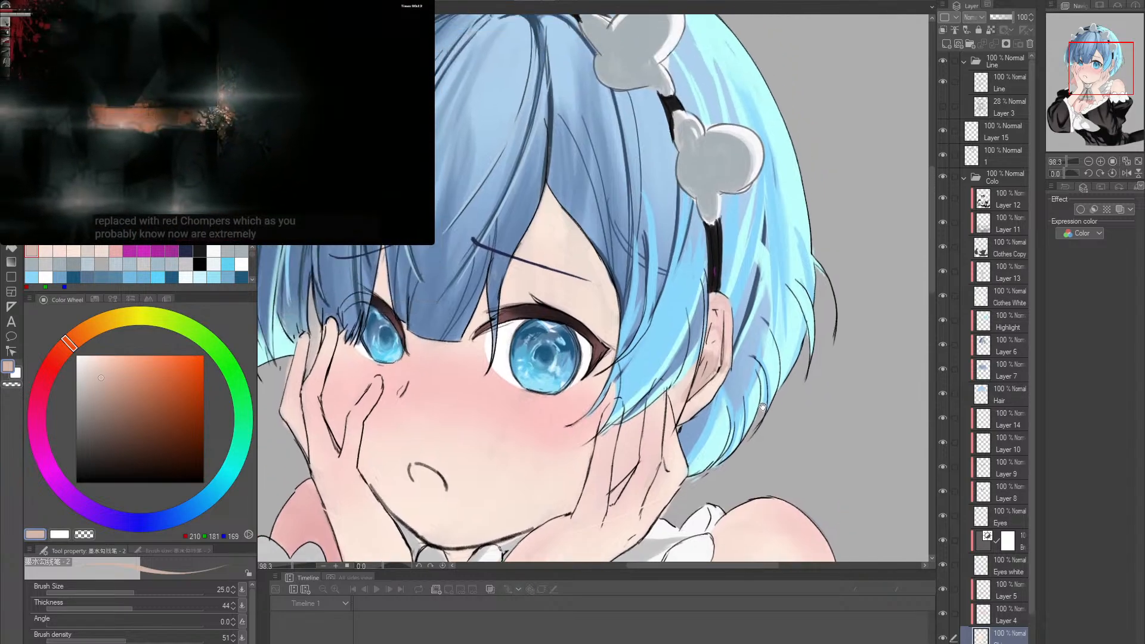
drag(782, 352, 783, 372)
drag(783, 371, 771, 363)
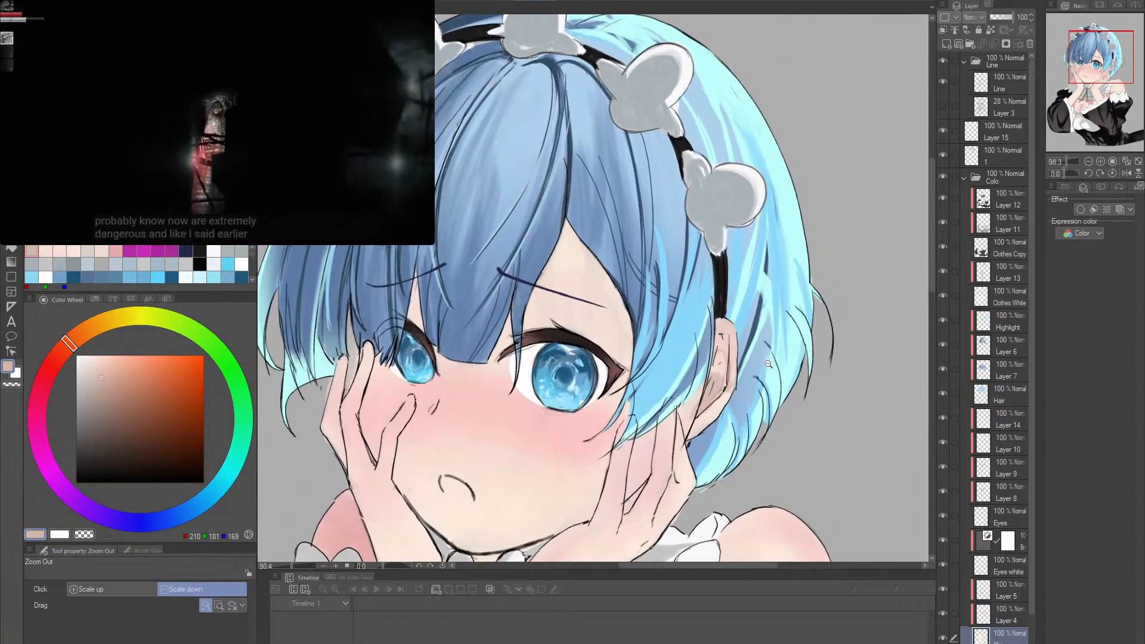
- Try shadow strokes on the shoulder beside the collar frill at brush size 50, and clean them up with the Hard eraser
mouse_move(772, 406)
mouse_down()
mouse_move(771, 320)
mouse_move(772, 341)
mouse_move(763, 327)
mouse_move(729, 396)
mouse_move(746, 290)
mouse_move(740, 380)
mouse_up()
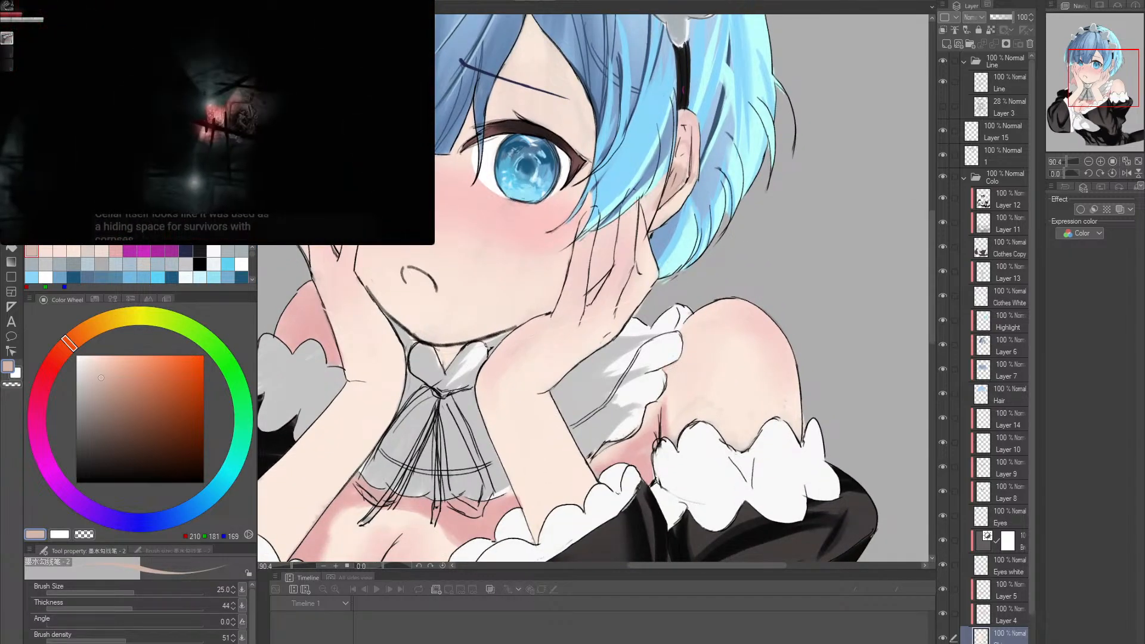
key(bracketright)
key(bracketright)
key(bracketright)
drag(678, 359, 672, 367)
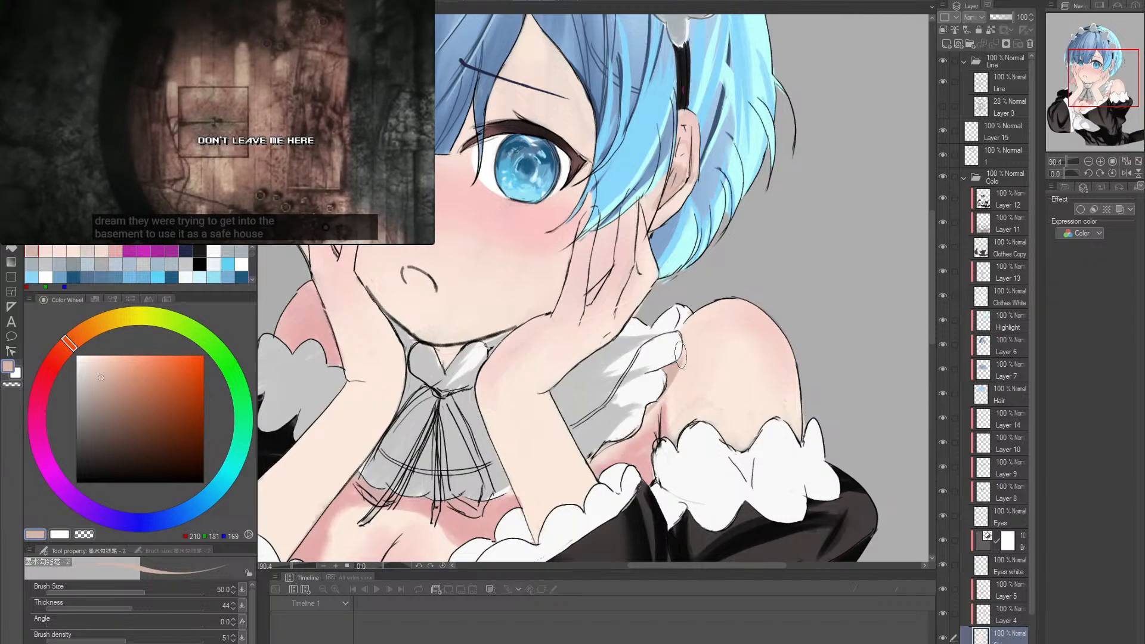
key(e)
drag(680, 377, 684, 360)
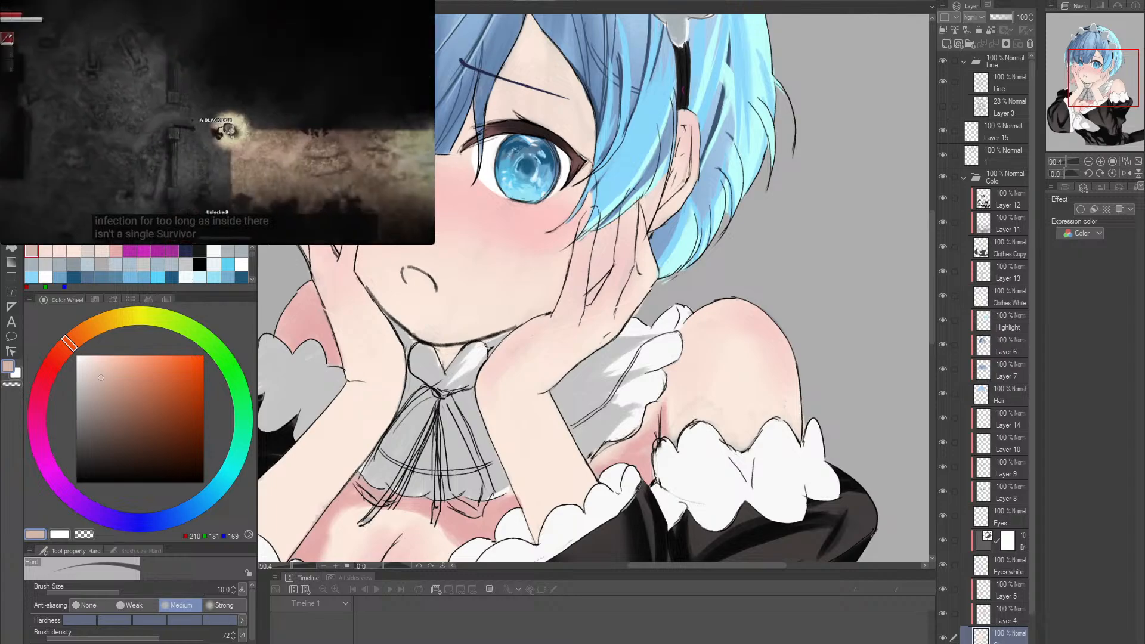
- Make Layer 4 active and work the skin shadow into the ear and the shoulder beside the collar frill at brush size 50
click(1002, 613)
scroll(663, 269, up, 3)
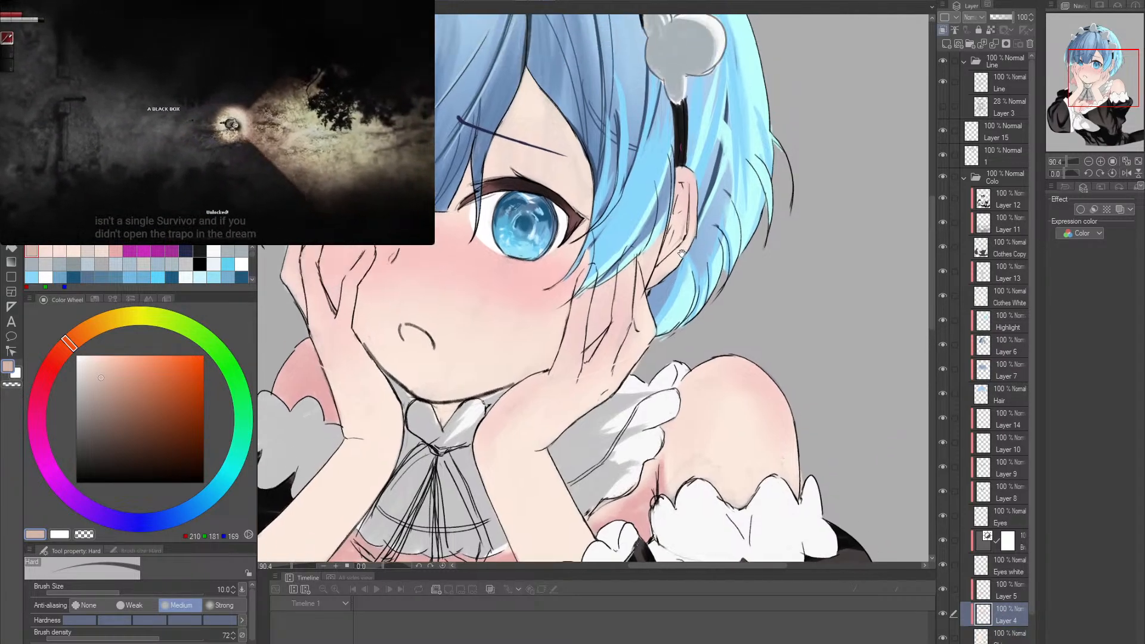
key(p)
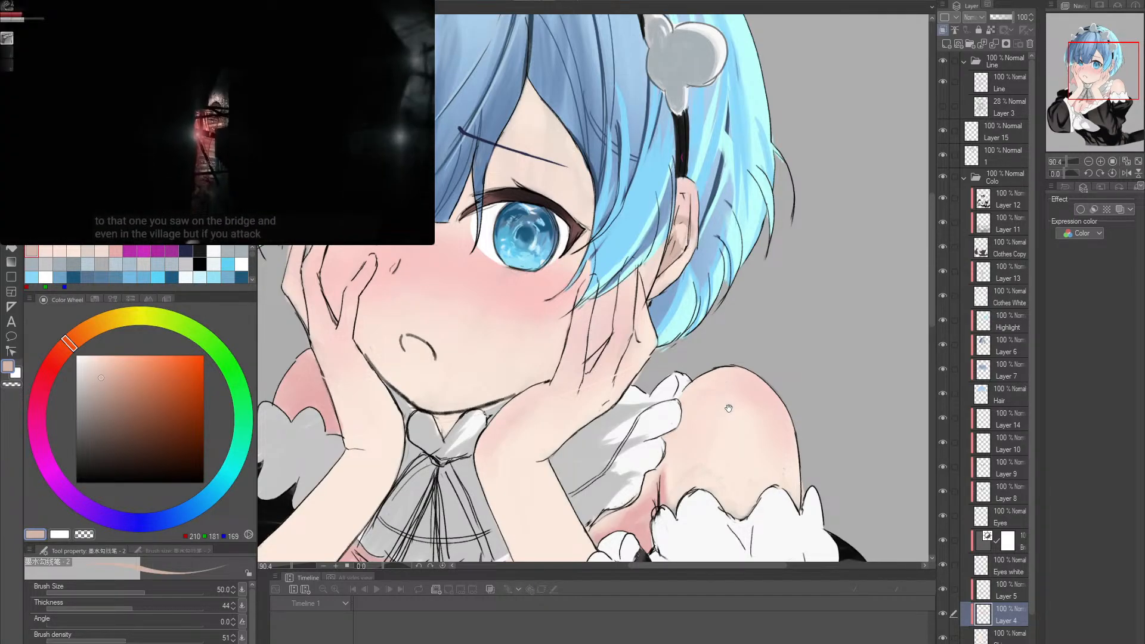
drag(729, 408, 732, 352)
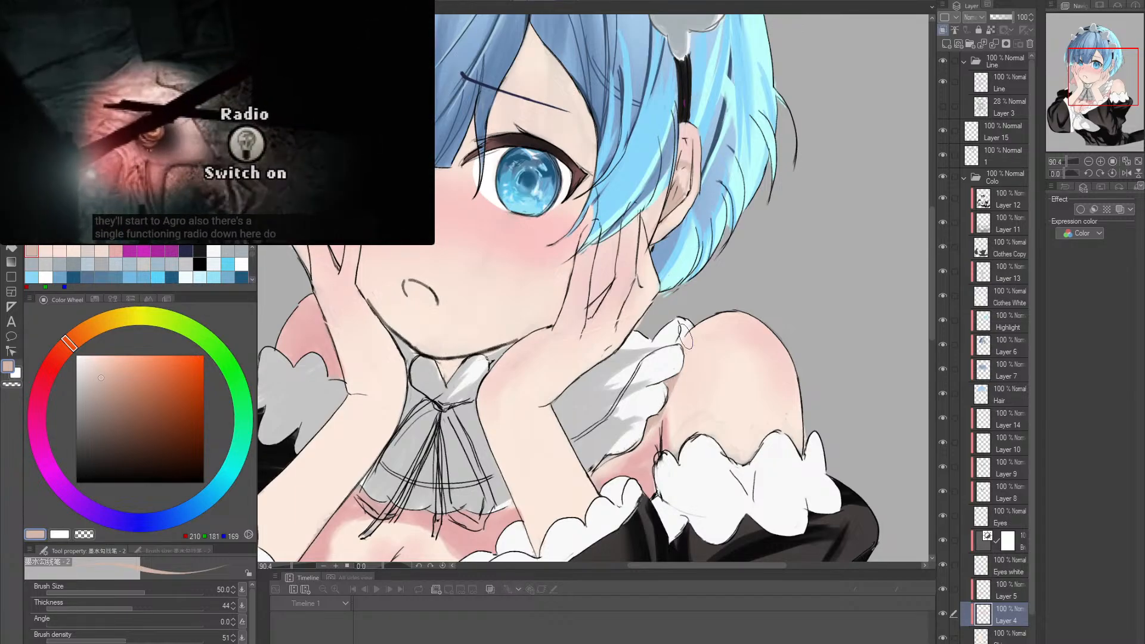
drag(694, 337, 738, 269)
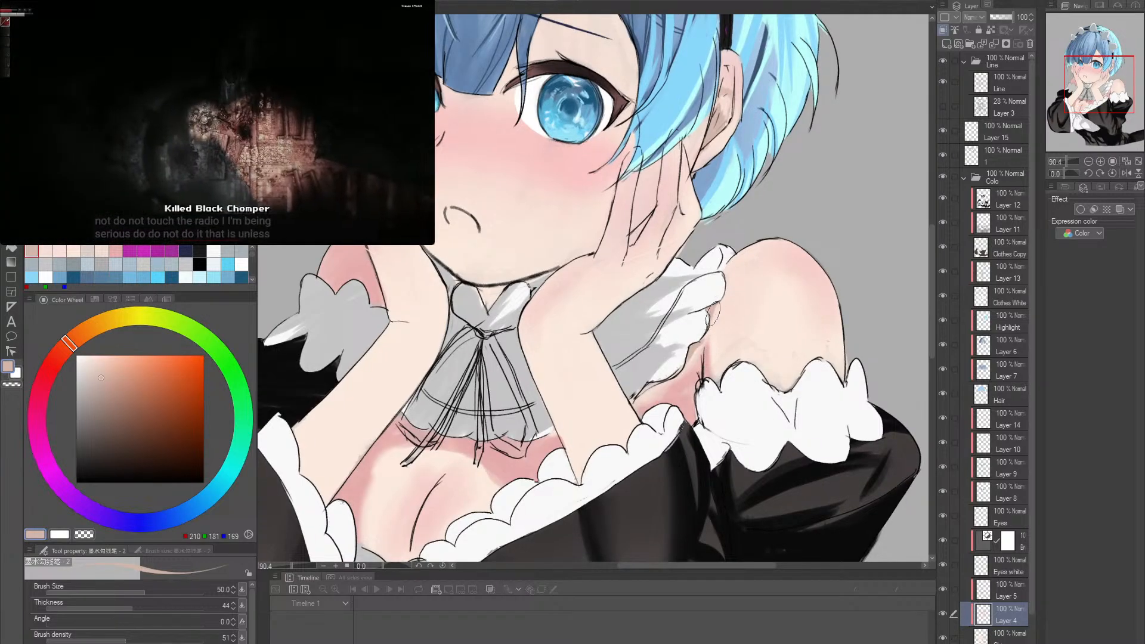
- Shade the partly hidden shoulder between its grey frill and the raised arm at brush size 50
mouse_move(658, 378)
mouse_down()
mouse_move(717, 357)
mouse_move(701, 429)
mouse_move(735, 491)
mouse_up()
key(r)
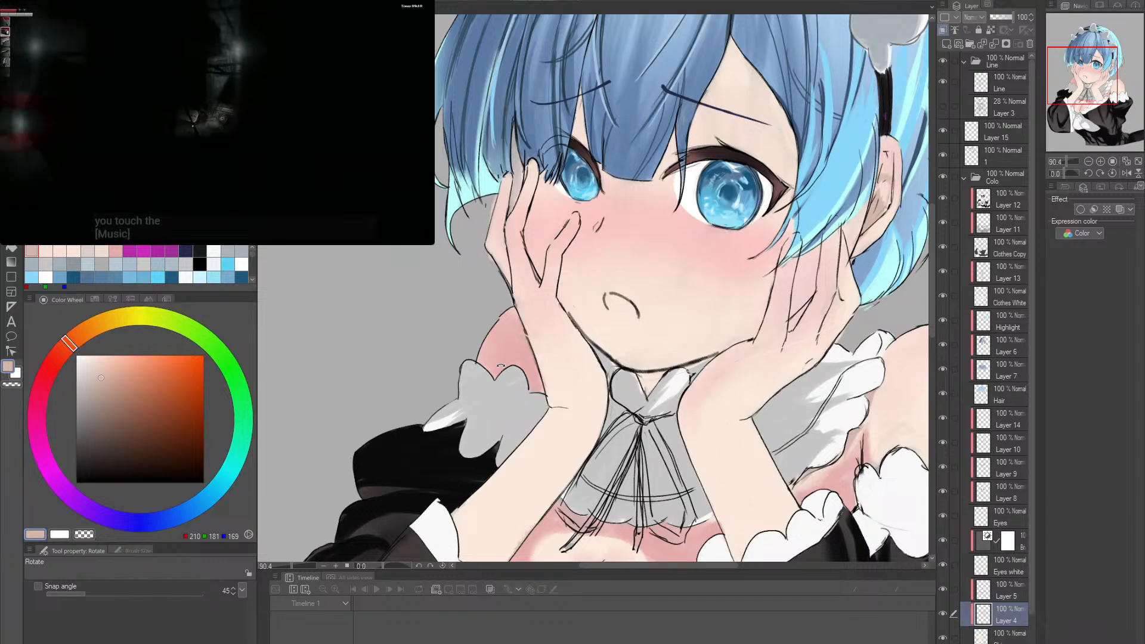
key(b)
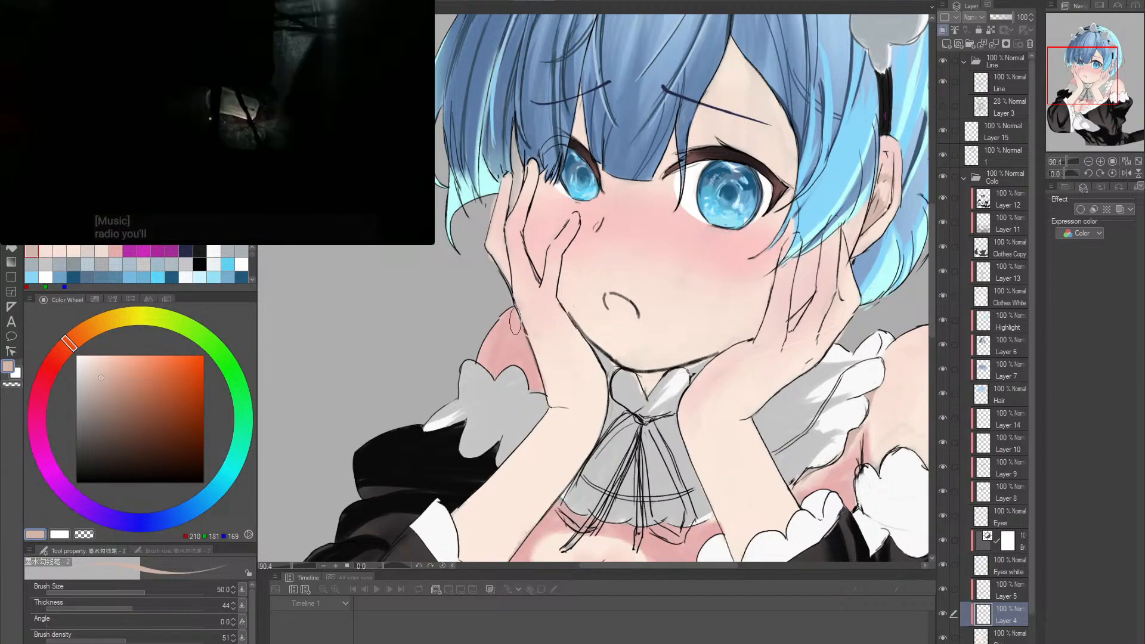
alt+click(540, 378)
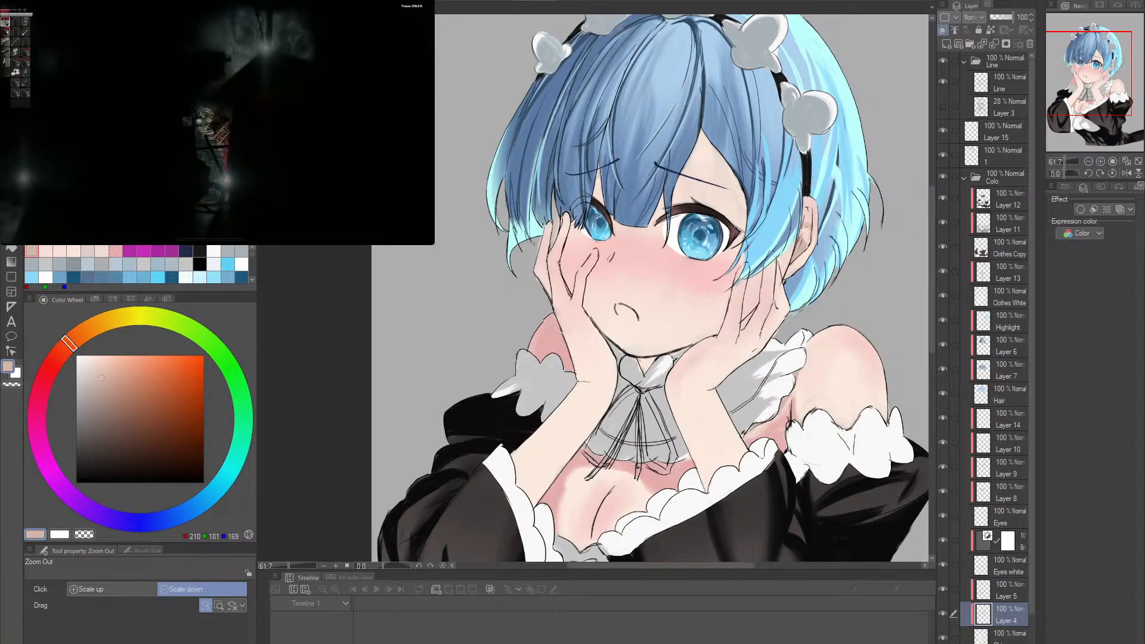
- Paint a broad skin shadow over the fully visible shoulder in RGB 228, 191, 177 at brush size 80
scroll(836, 362, down, 1)
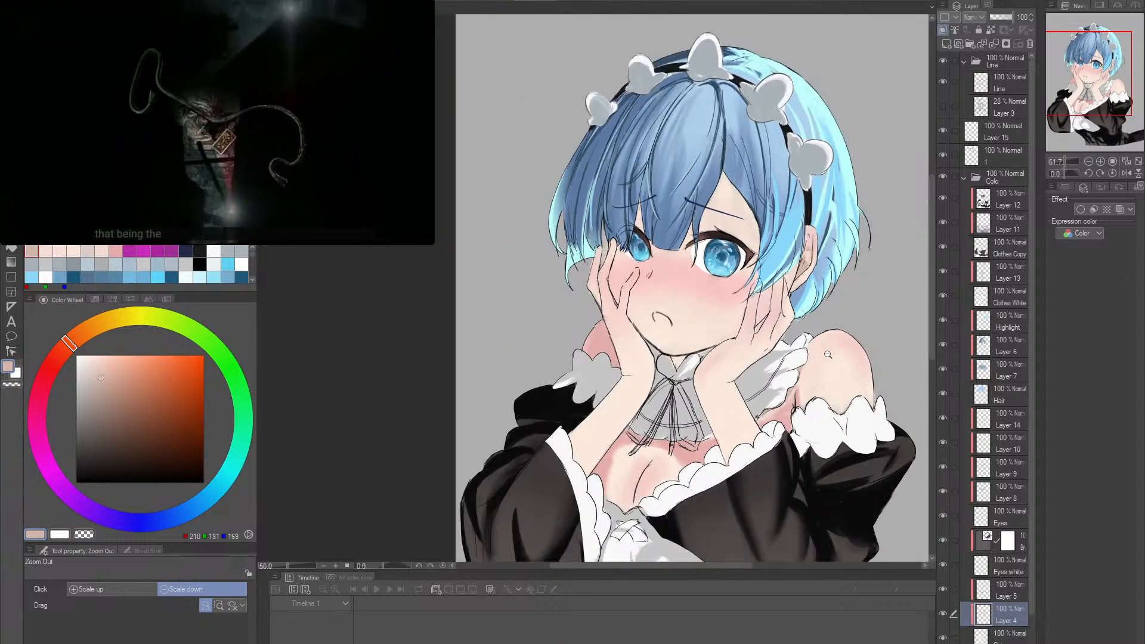
scroll(835, 362, up, 3)
drag(836, 362, 790, 351)
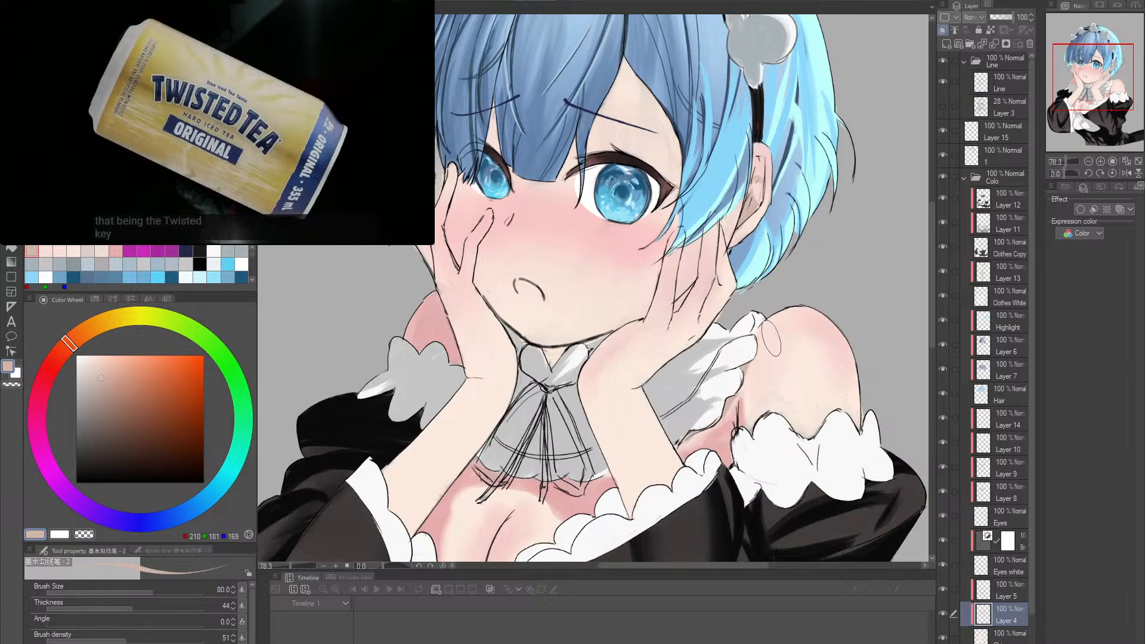
key(bracketright)
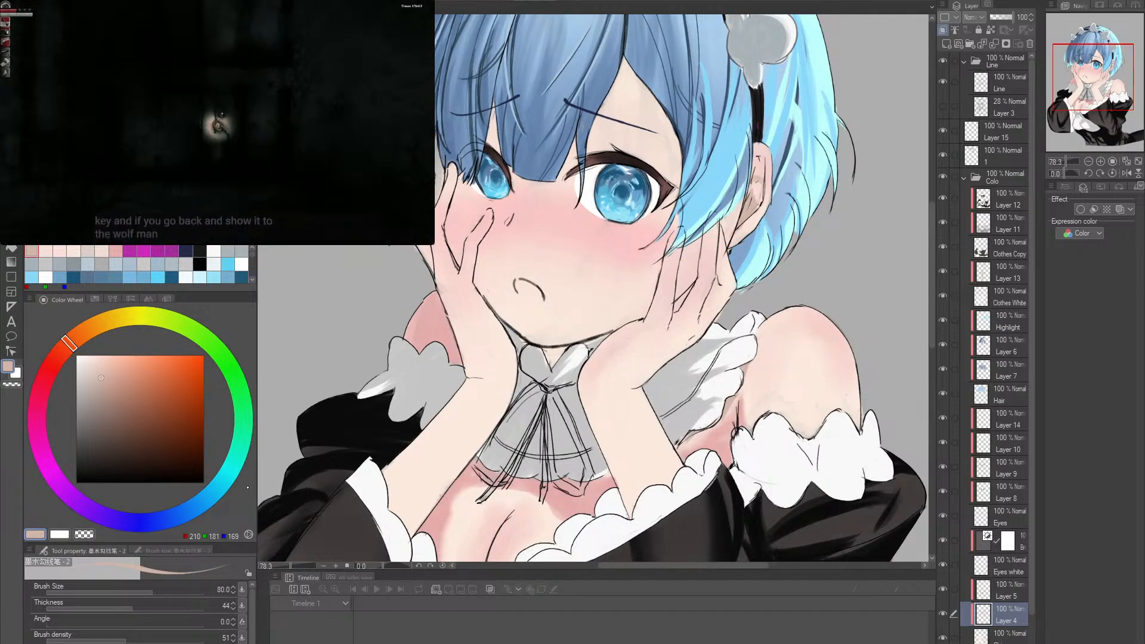
click(102, 363)
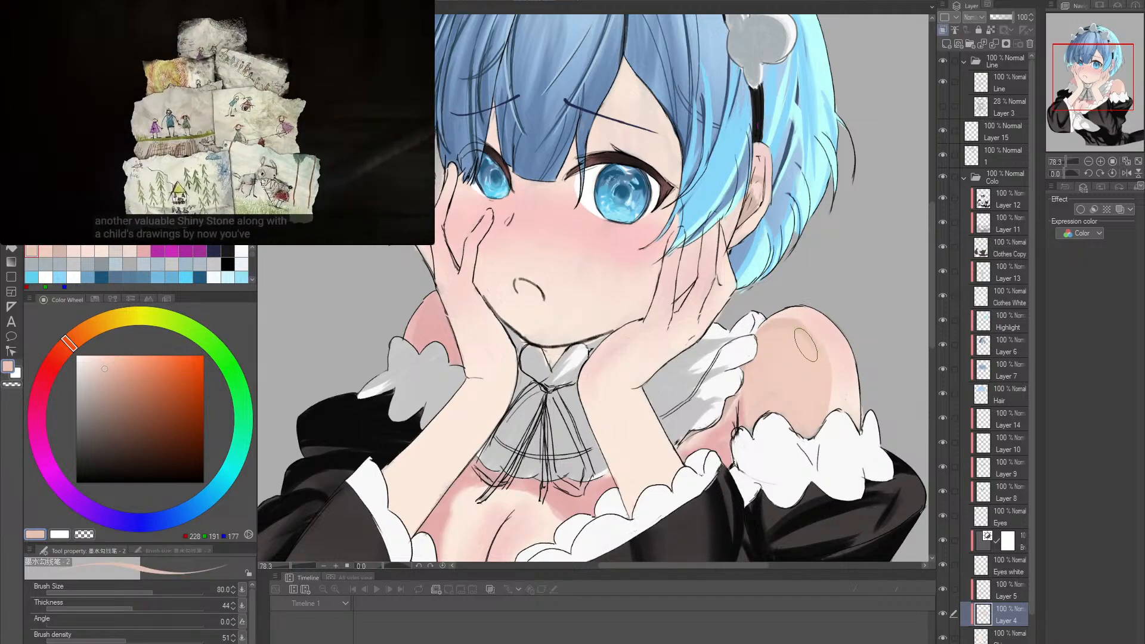
- Adjust the skin shadow to RGB 231, 198, 178 and work it around the edge of the shoulder's shaded area
alt+click(777, 331)
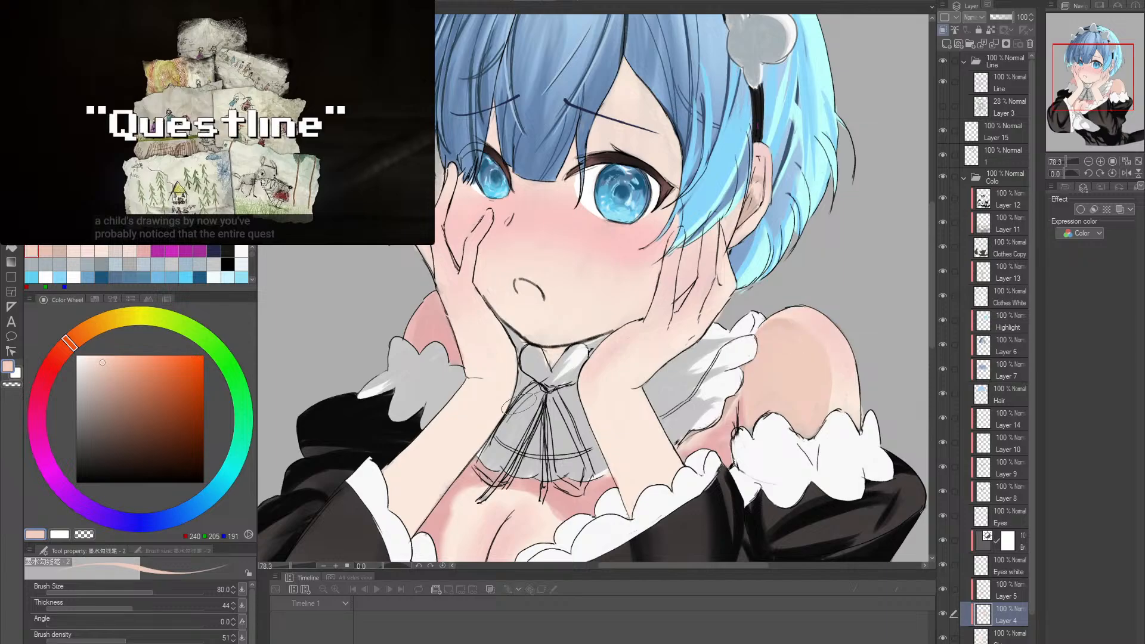
alt+click(108, 364)
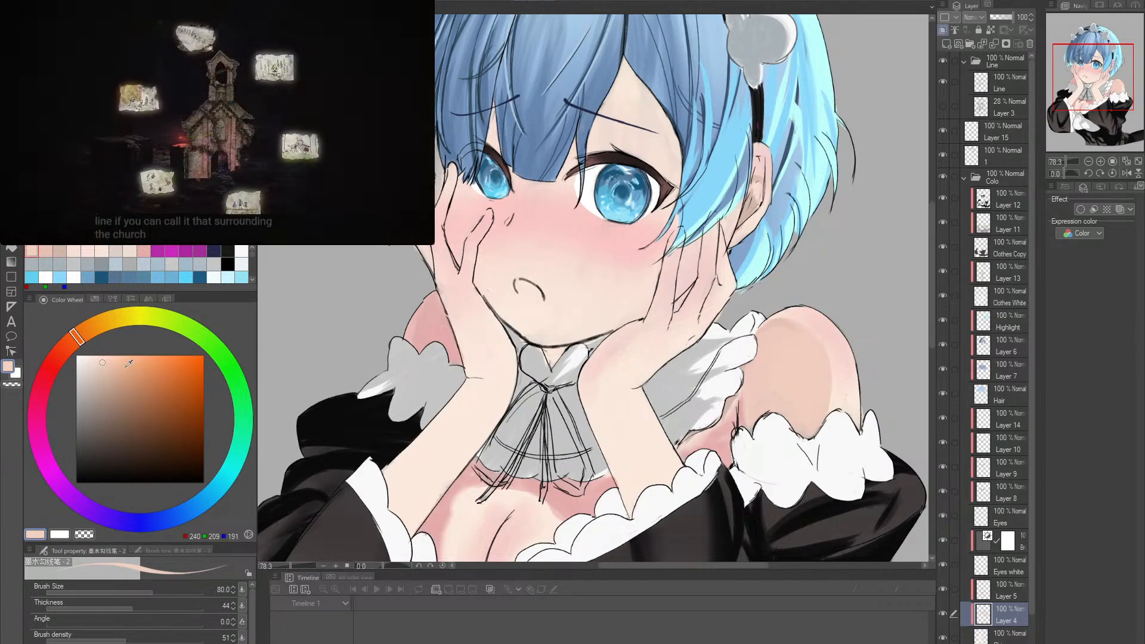
click(106, 367)
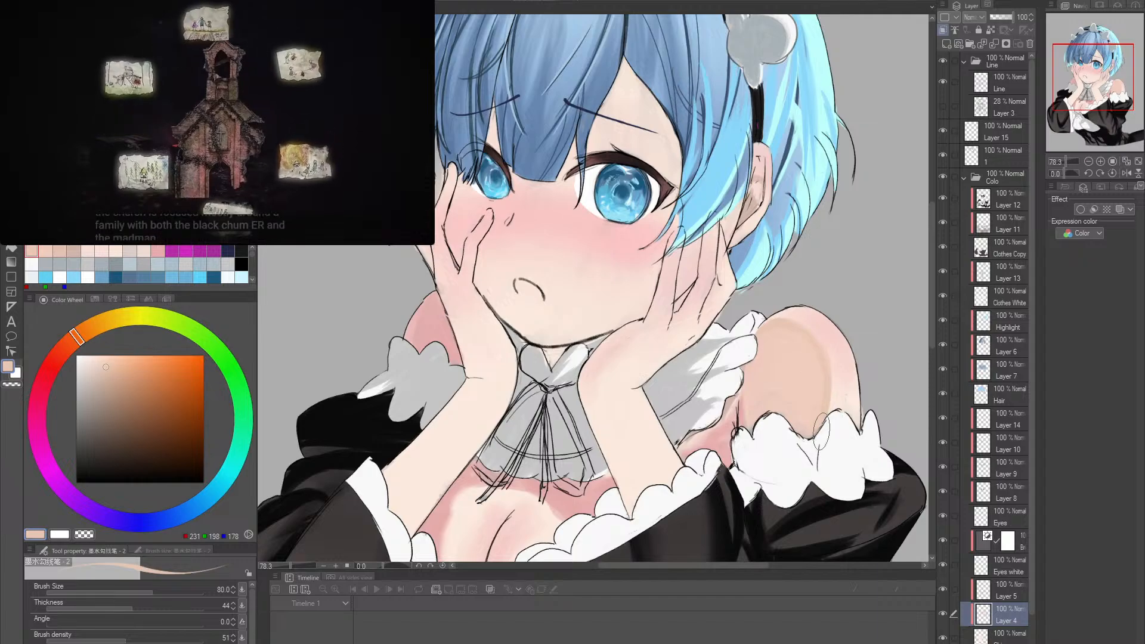
drag(850, 384, 751, 388)
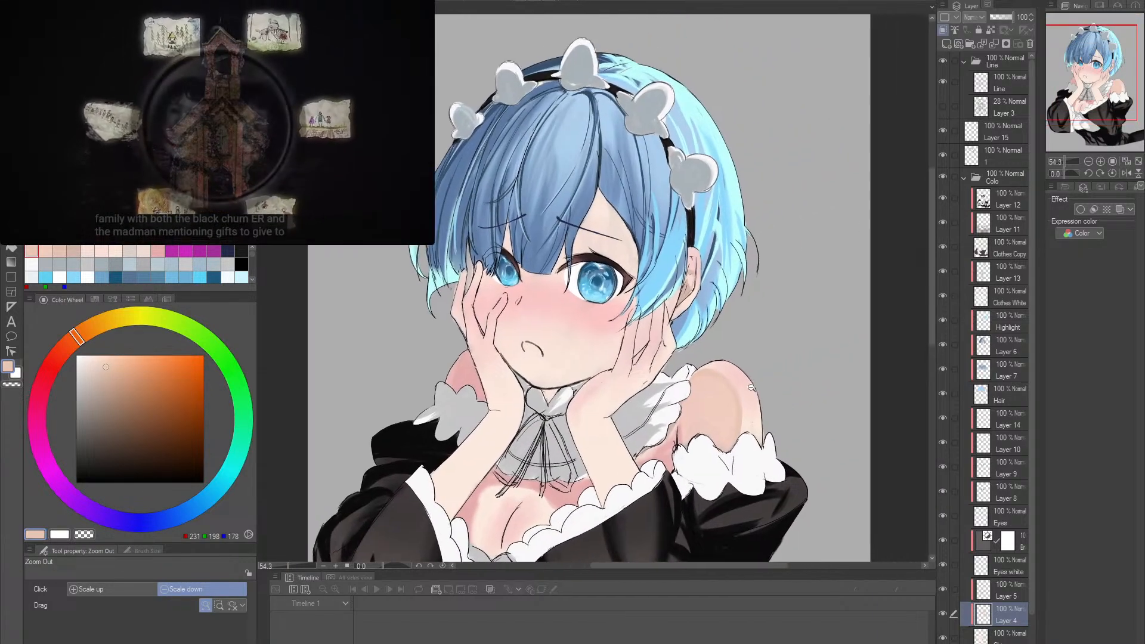
- Soften the outer edge of the fully visible shoulder's shadow with RGB 240, 207, 188 at brush size 80
scroll(754, 395, up, 1)
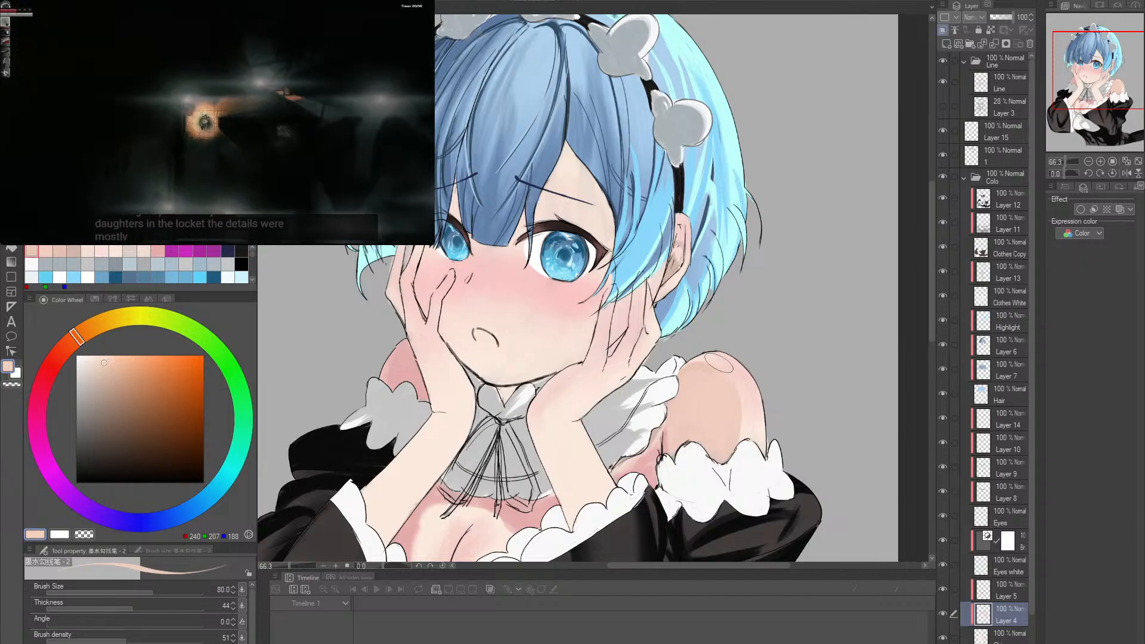
mouse_move(692, 370)
mouse_down()
mouse_move(721, 375)
mouse_move(739, 412)
mouse_up()
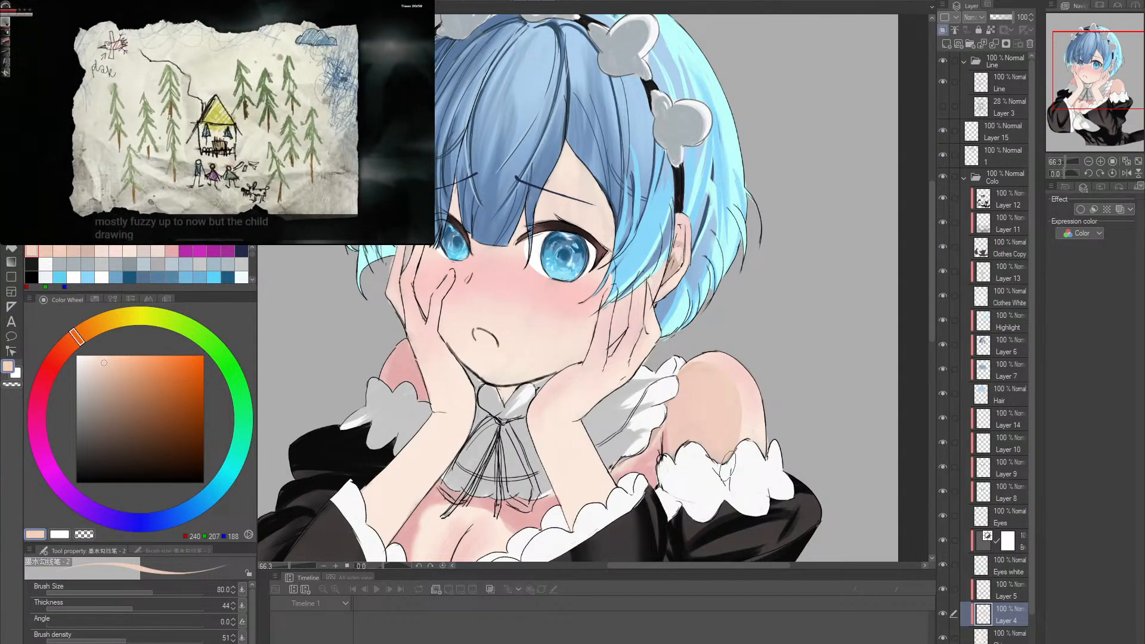
scroll(726, 485, down, 1)
scroll(775, 471, up, 4)
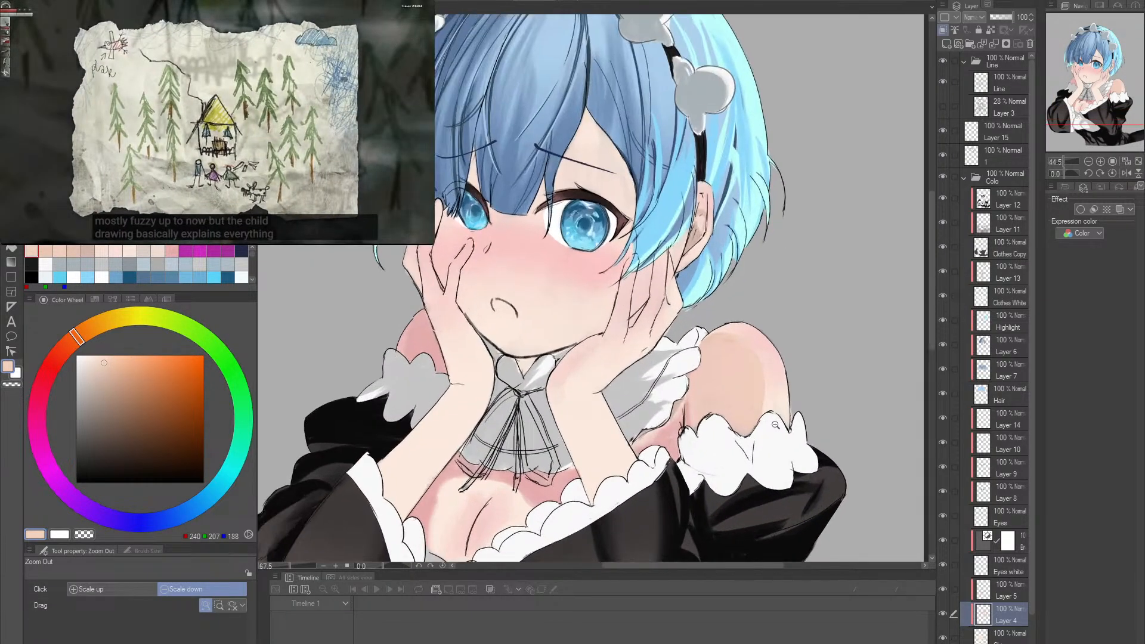
scroll(789, 468, down, 3)
scroll(705, 288, up, 3)
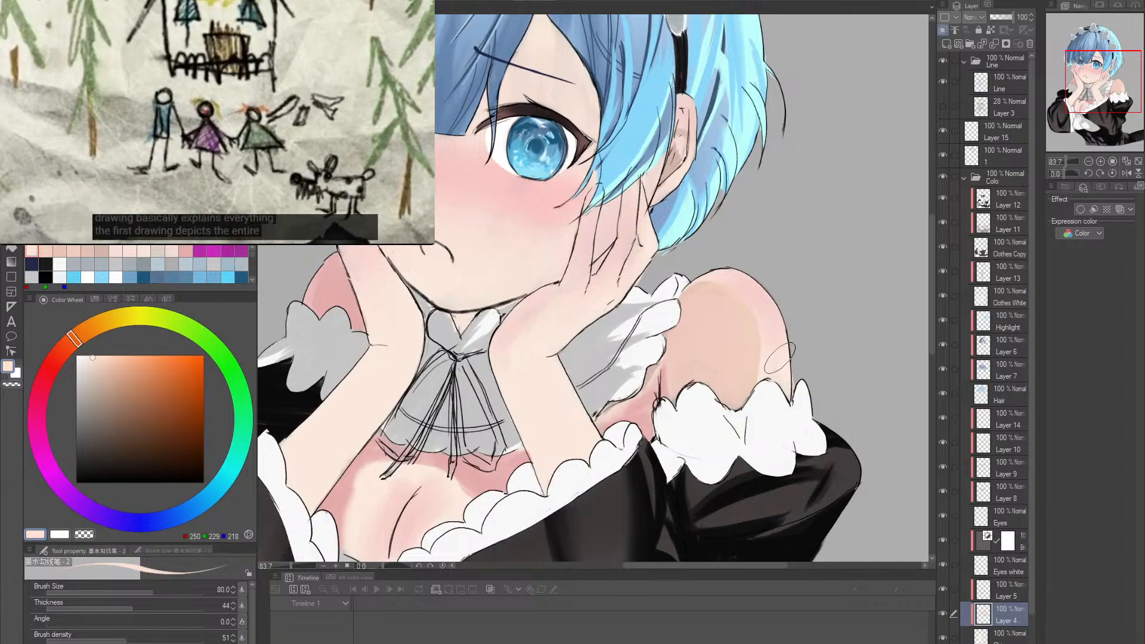
mouse_move(705, 288)
mouse_down()
mouse_move(750, 341)
mouse_move(735, 300)
mouse_move(740, 376)
mouse_up()
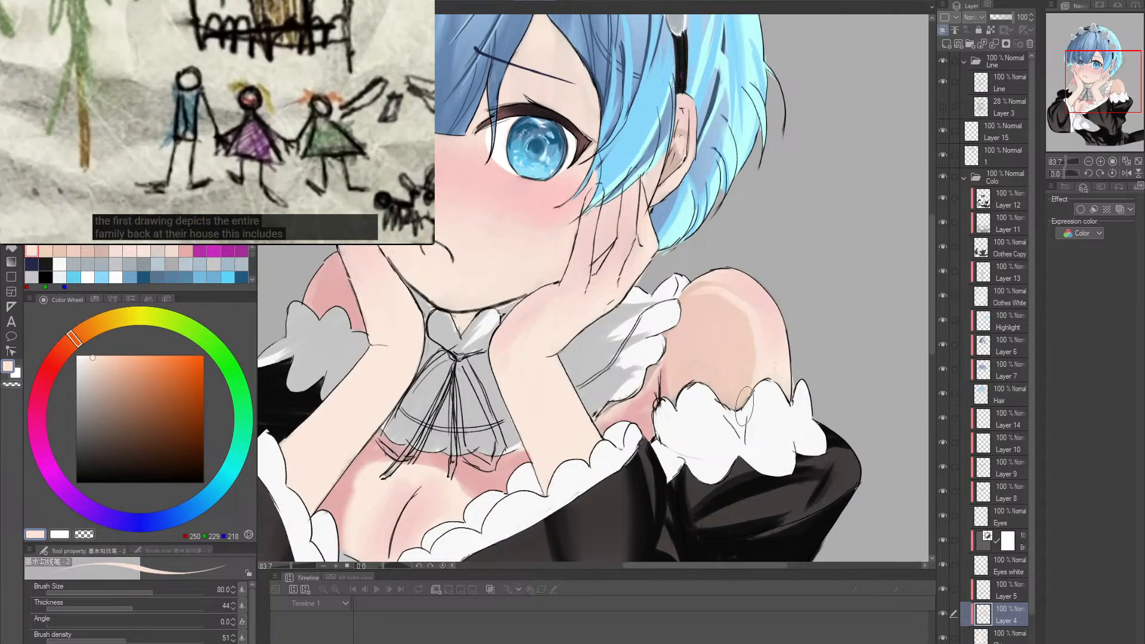
key(ctrl+z)
drag(693, 292, 740, 365)
key(ctrl+z)
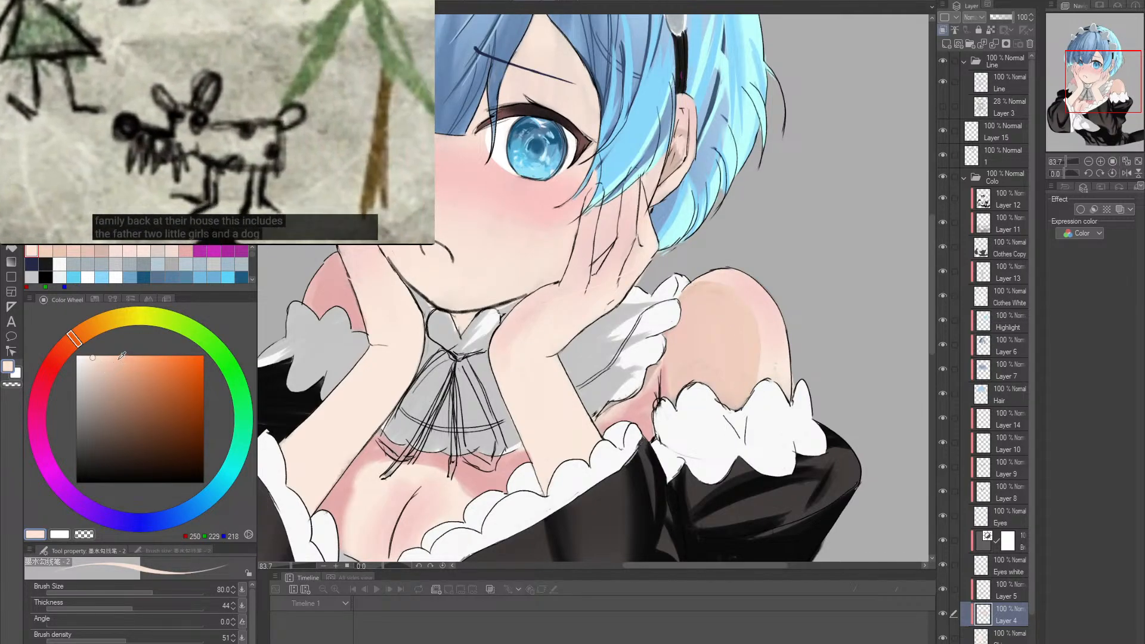
- Paint a warm band in RGB 241, 198, 176 along the edge of the shoulder's shadow at brush size 80
alt+click(706, 365)
mouse_move(685, 301)
mouse_down()
mouse_move(750, 330)
mouse_move(750, 396)
mouse_up()
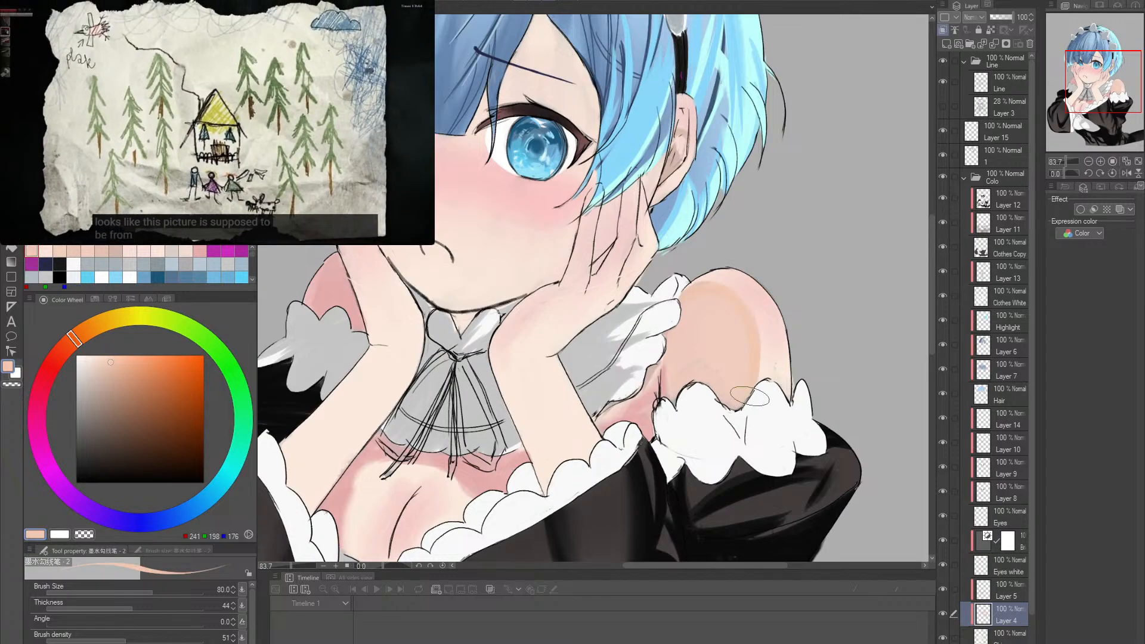
drag(802, 354, 789, 403)
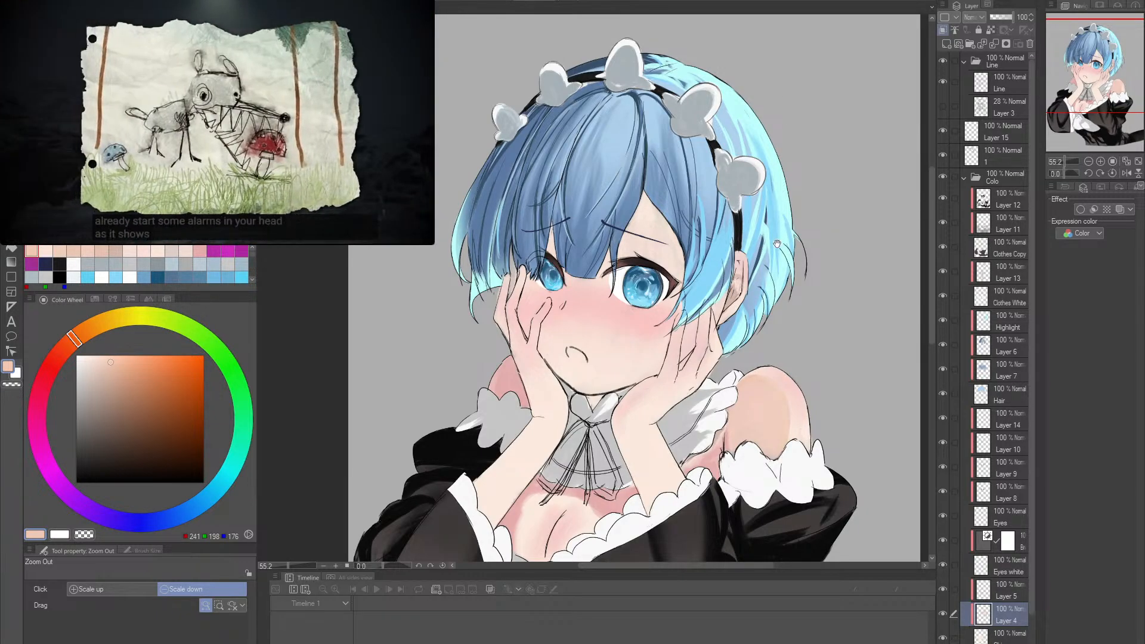
- Trim the shoulder's shadow edge with the Hard eraser at size 50 and soften it with the Soft eraser at size 50
scroll(777, 244, up, 2)
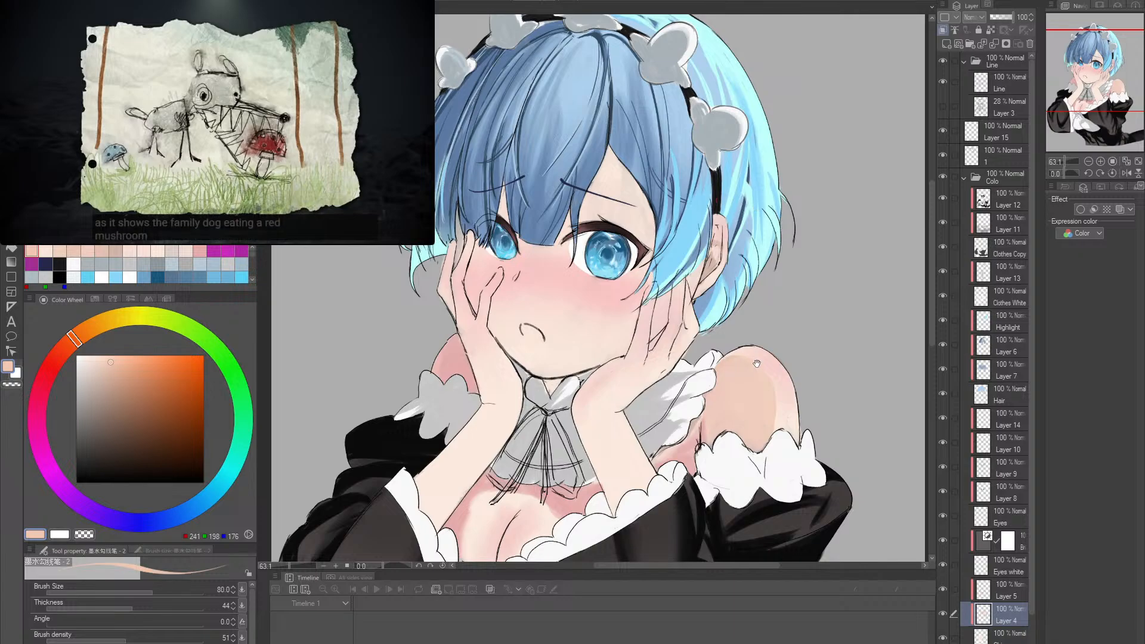
drag(757, 364, 751, 356)
key(e)
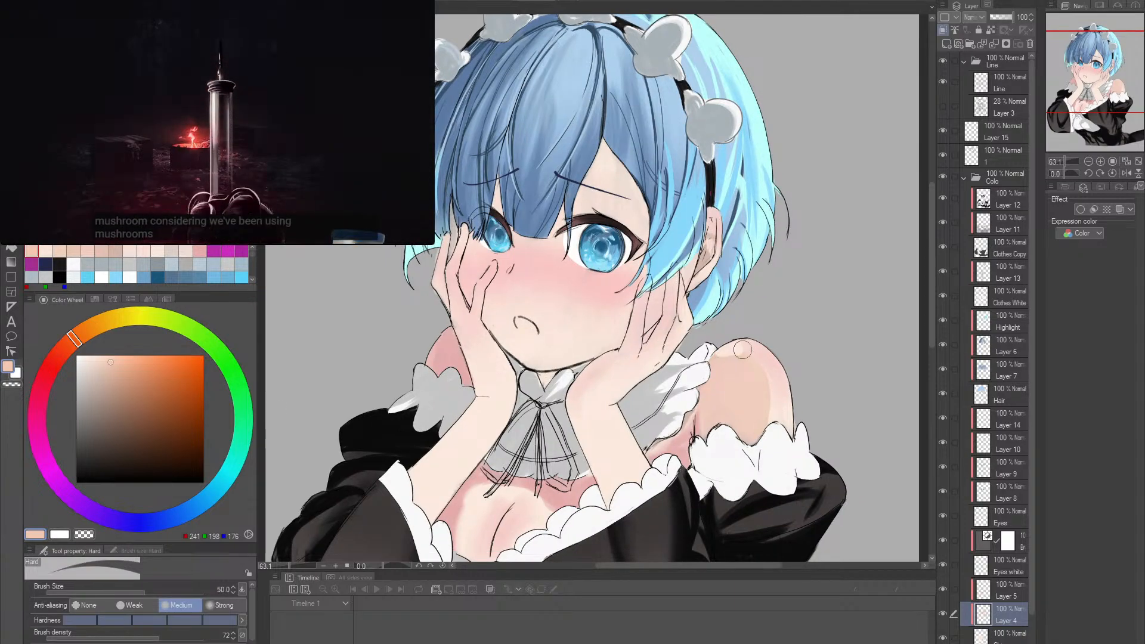
drag(762, 448, 758, 405)
key(period)
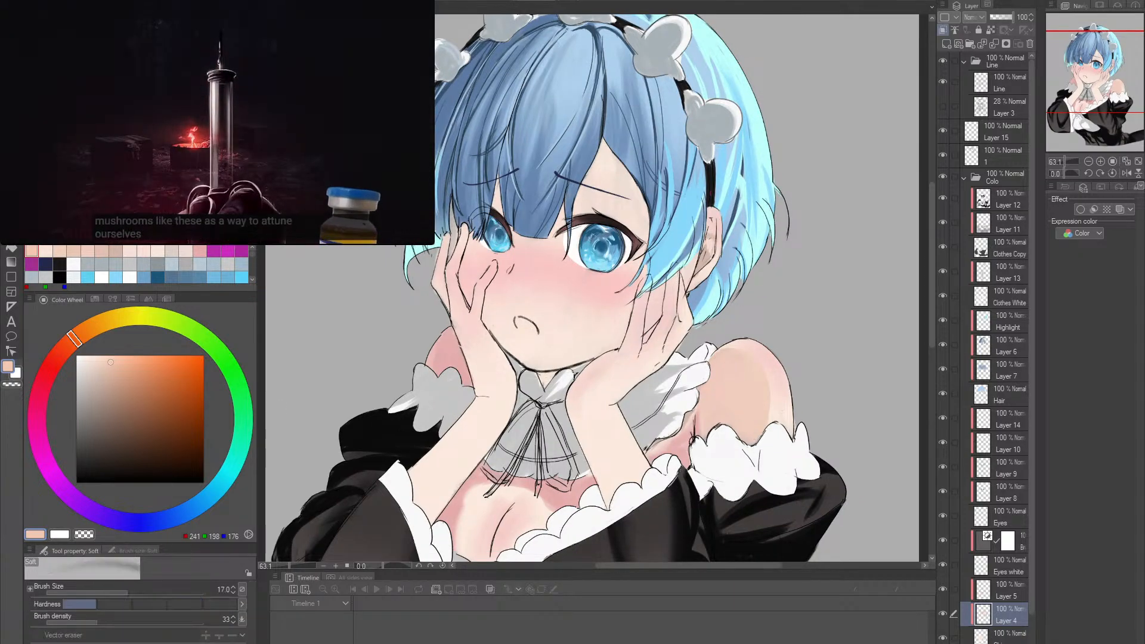
key(bracketright)
key(bracketright)
key(bracketright)
key(bracketright)
mouse_move(729, 359)
mouse_down()
mouse_move(755, 355)
mouse_move(771, 415)
mouse_up()
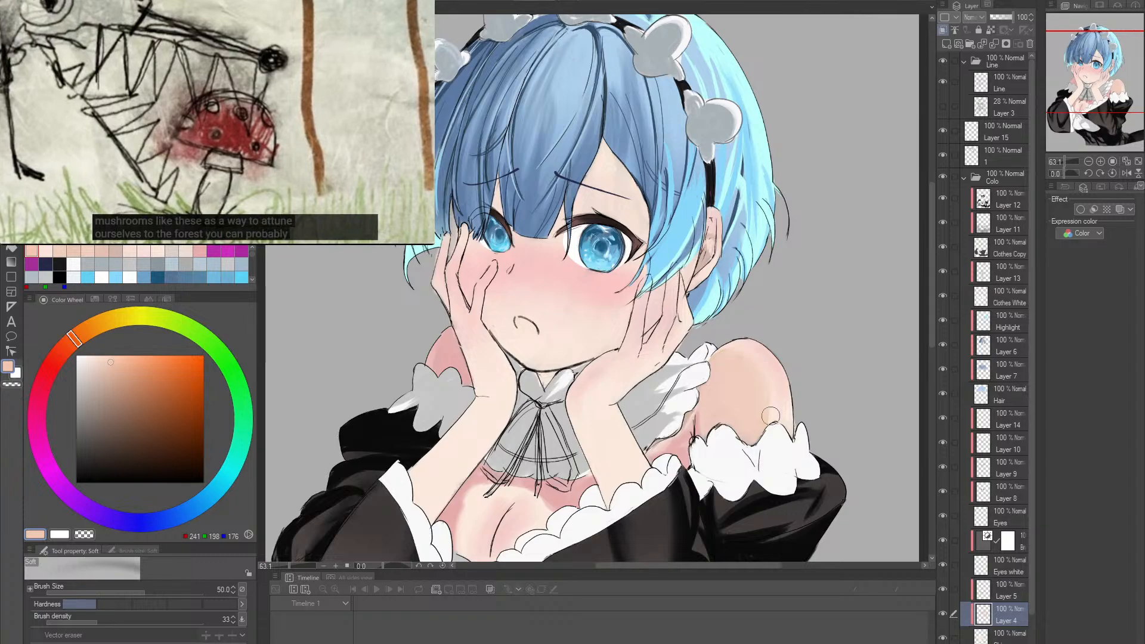
- Blend light skin tones RGB 249, 227, 216 and 250, 230, 218 into the shoulder, using the skin brush at size 60
drag(802, 351, 801, 380)
key(b)
click(795, 372)
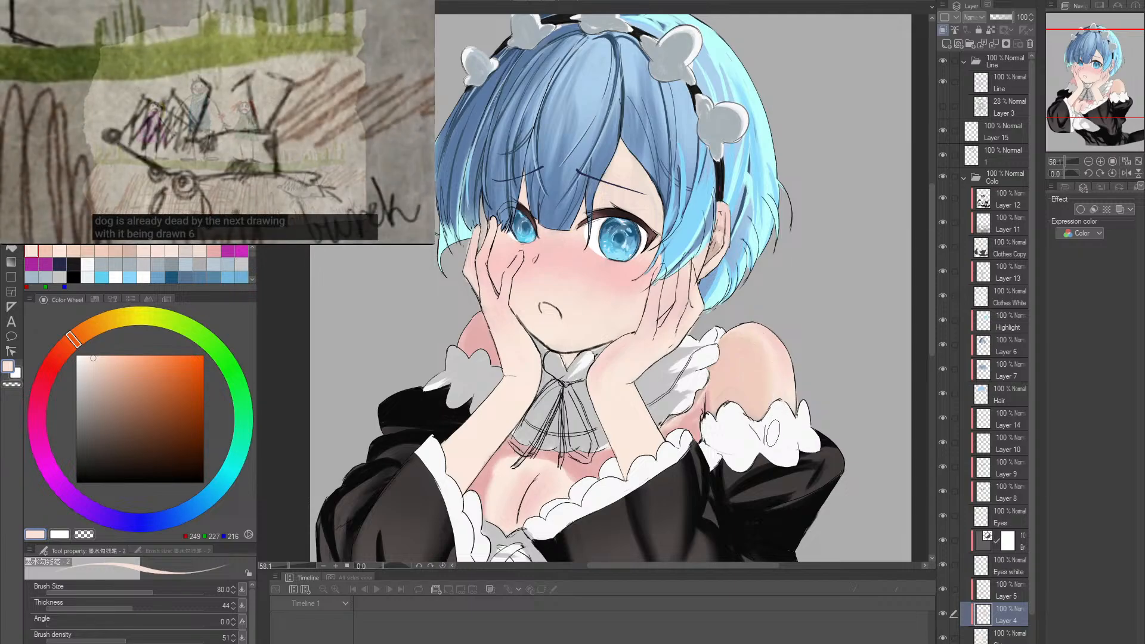
key(b)
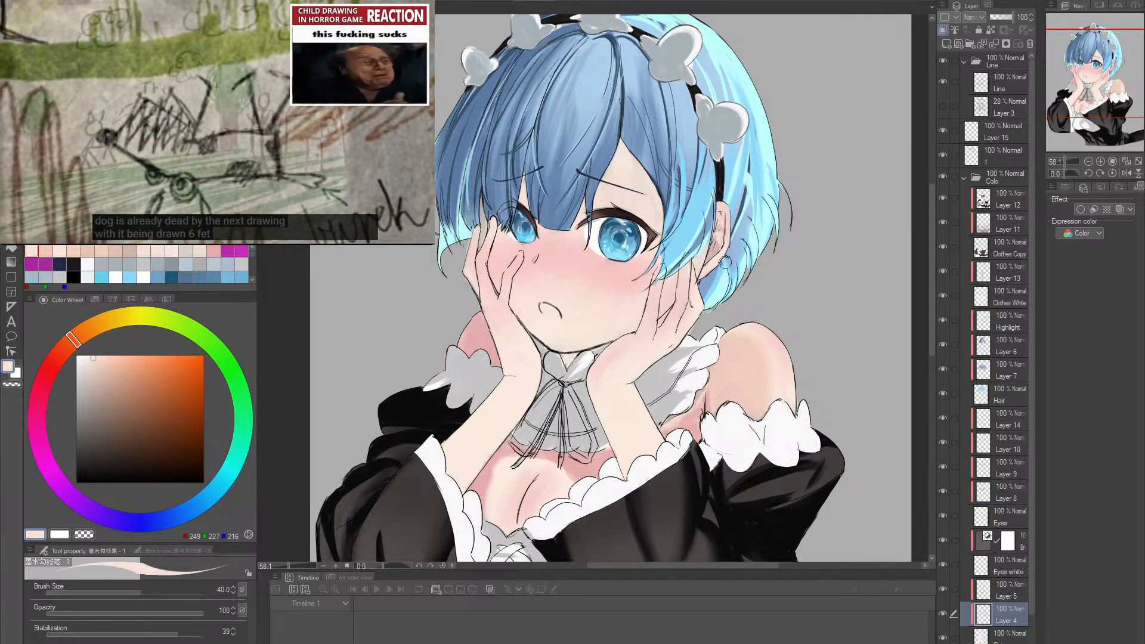
key(bracketright)
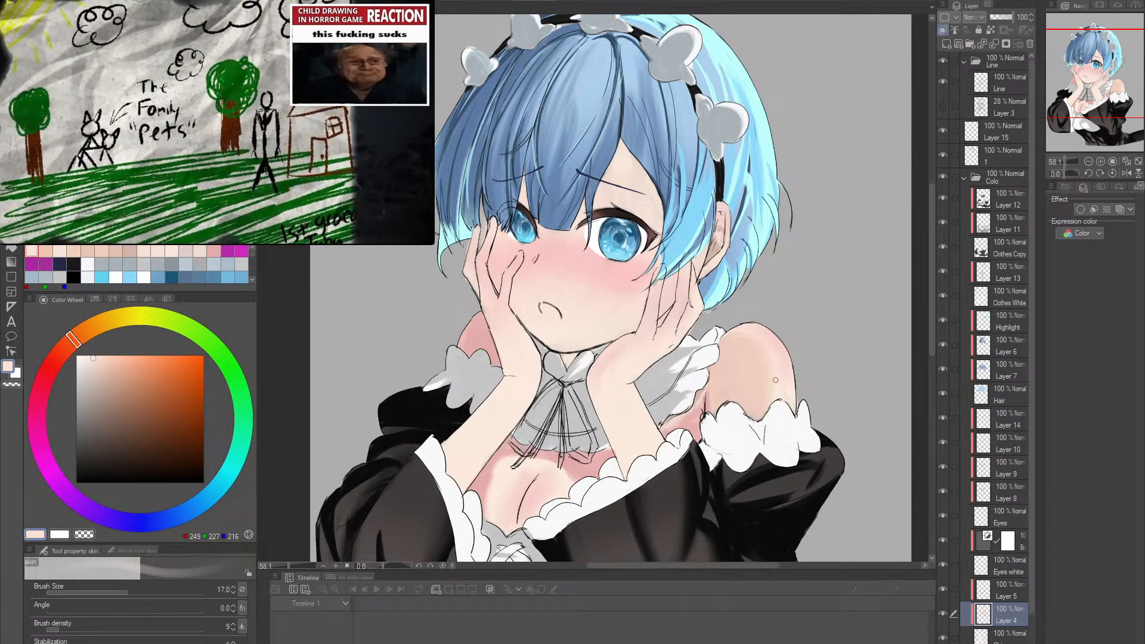
alt+click(779, 382)
key(bracketright)
key(bracketright)
key(bracketright)
key(bracketright)
key(bracketright)
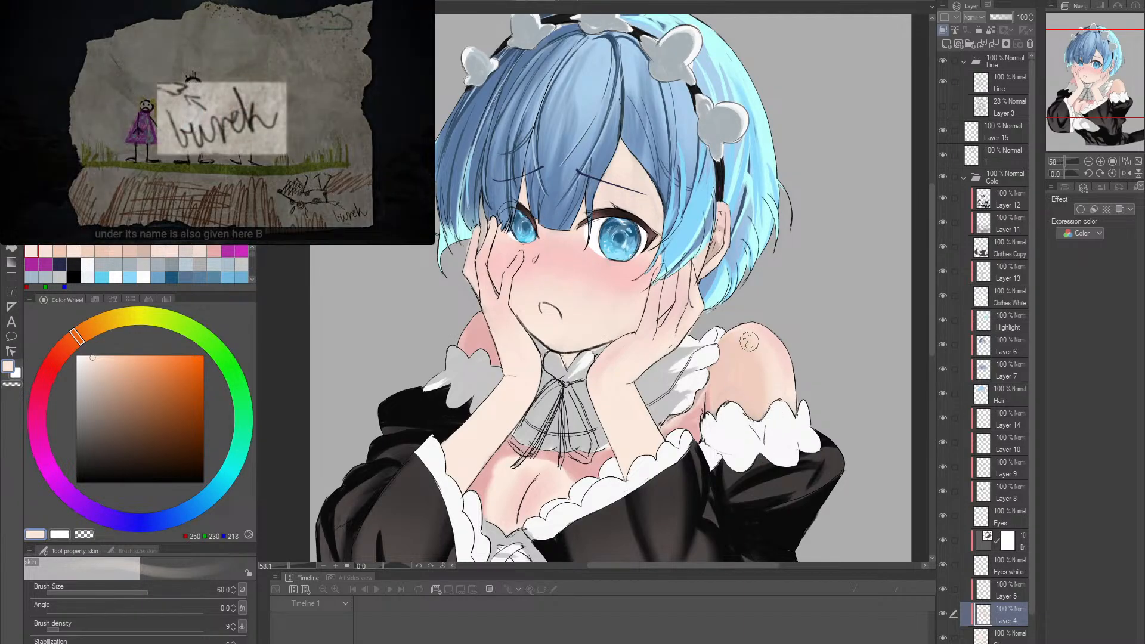
key(alt+space)
drag(794, 358, 791, 382)
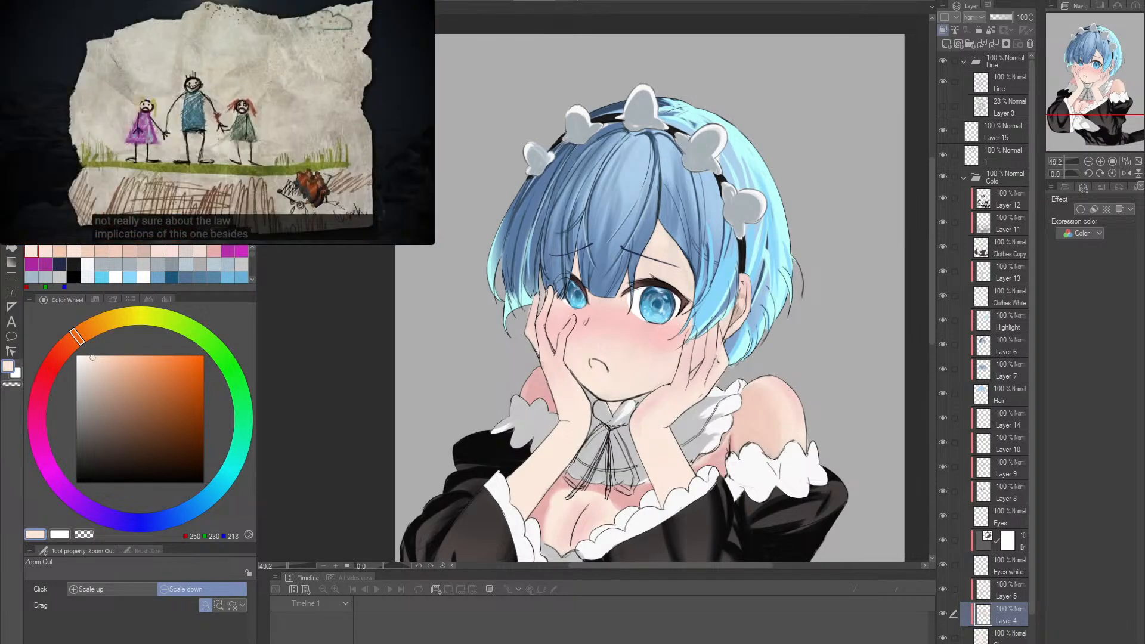
- Make Layer 15 active and set the drawing colour to magenta, RGB 182, 43, 168
click(772, 382)
drag(744, 360, 771, 380)
drag(771, 380, 782, 319)
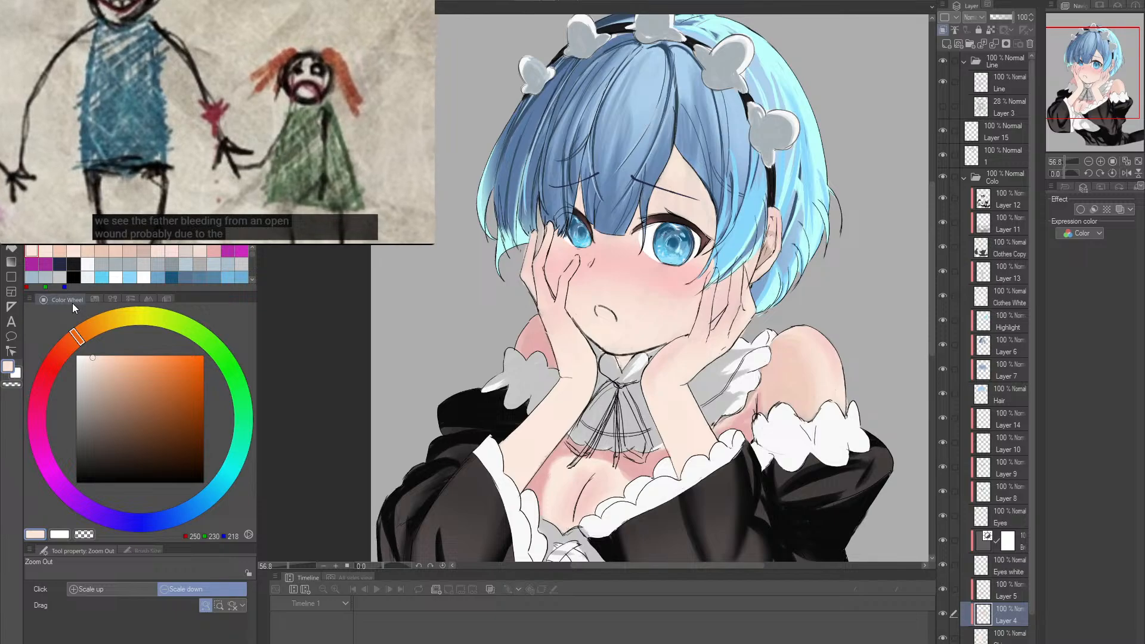
mouse_move(757, 285)
mouse_down()
mouse_move(769, 306)
mouse_move(690, 450)
mouse_up()
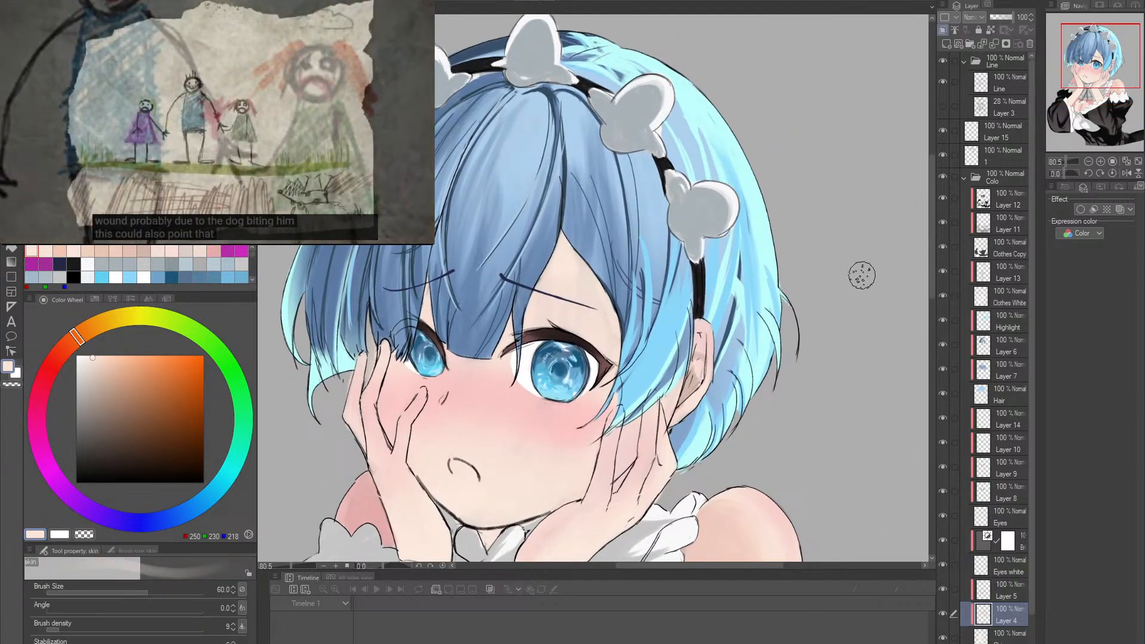
click(1000, 136)
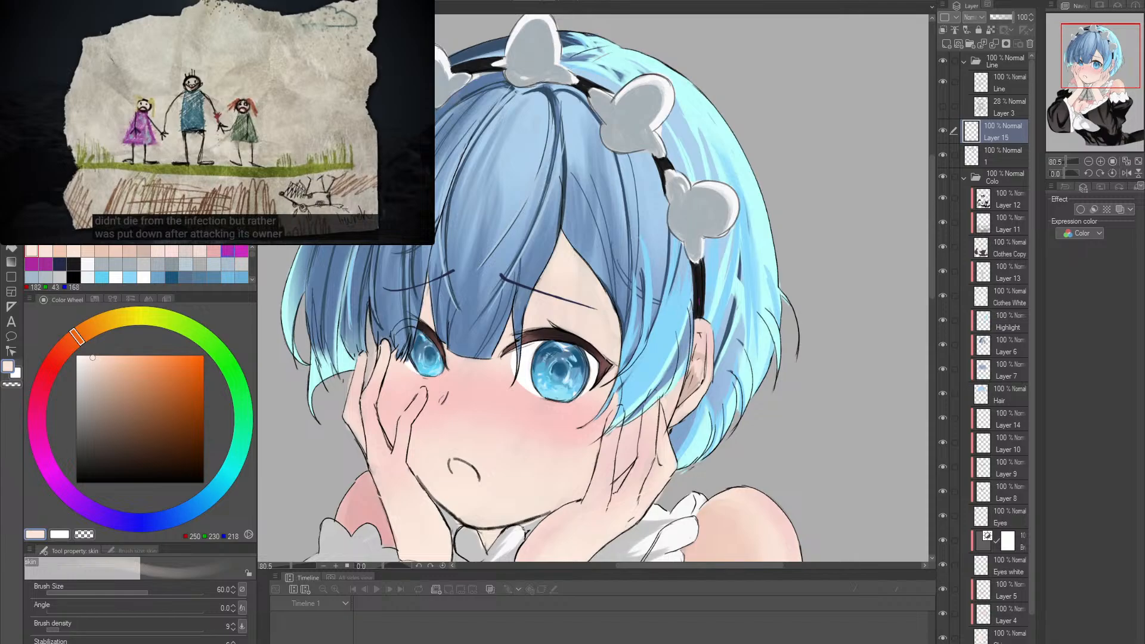
click(228, 250)
drag(694, 253, 707, 352)
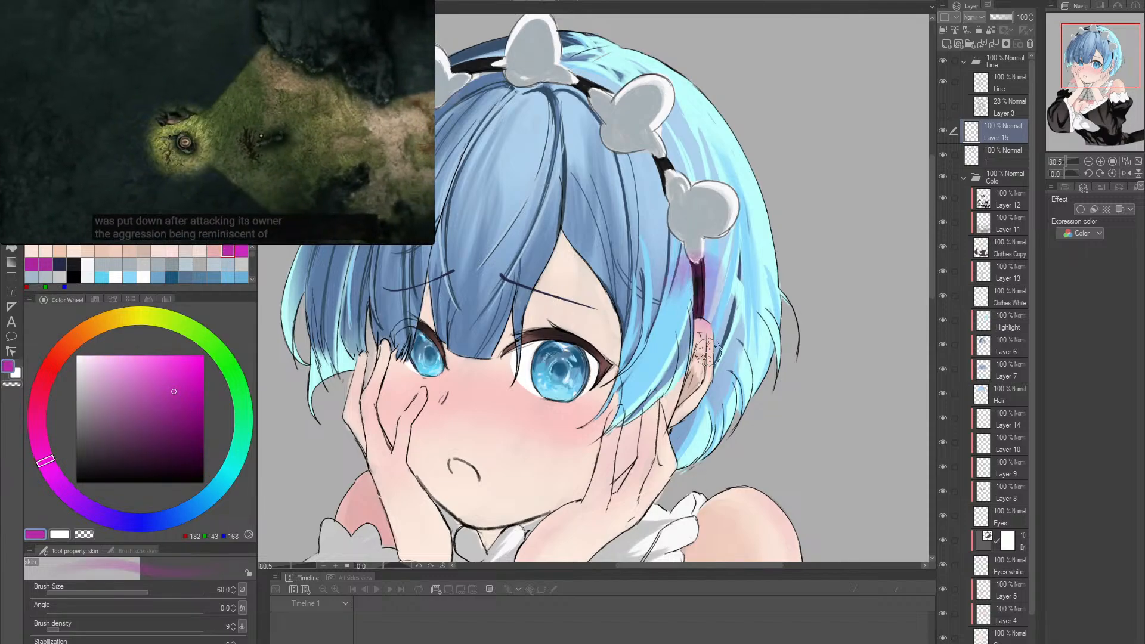
key(ctrl+z)
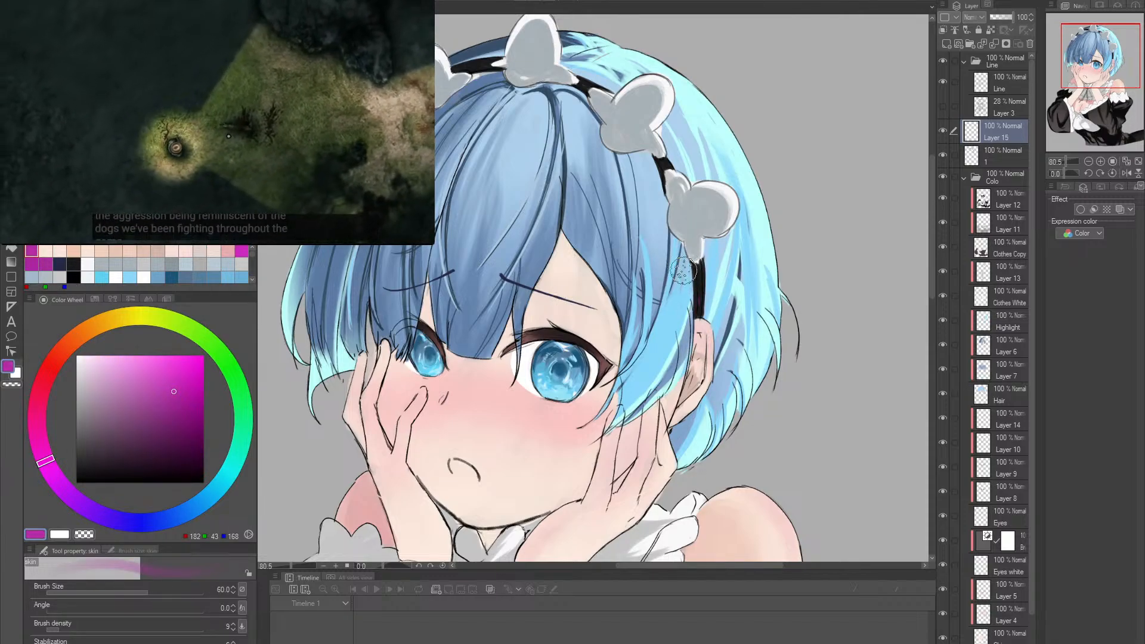
key([)
key([)
key([)
key([)
key([)
mouse_move(699, 285)
mouse_down()
mouse_move(766, 228)
mouse_move(741, 387)
mouse_up()
key(ctrl+z)
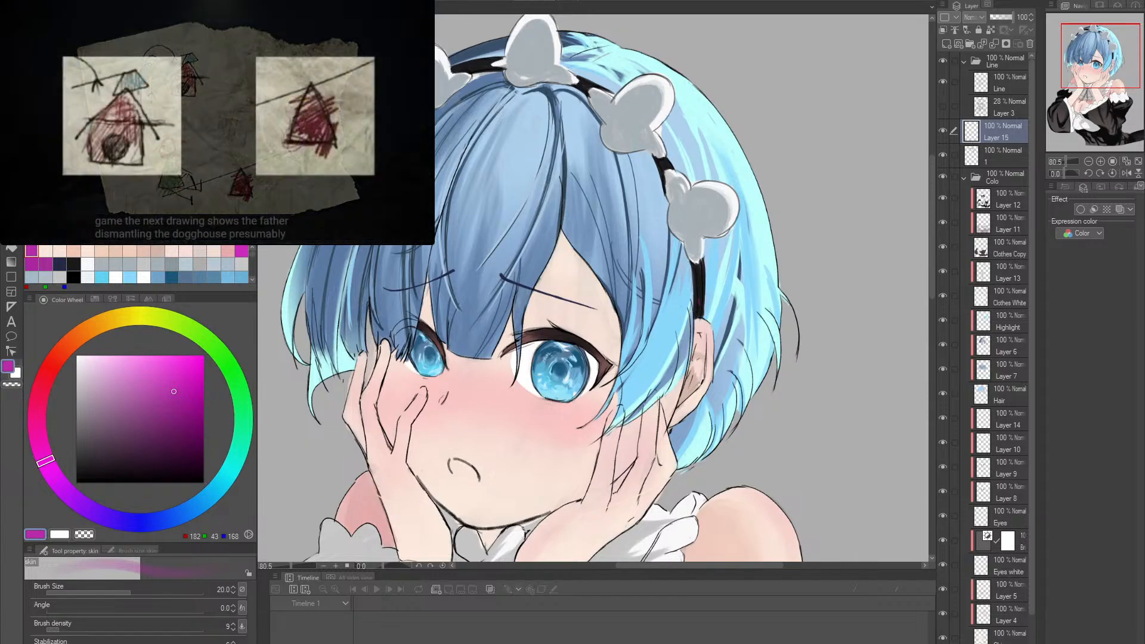
- Switch to the inking pen at brush size 50, move Layer 15 above the Line folder and collapse that folder
key(p)
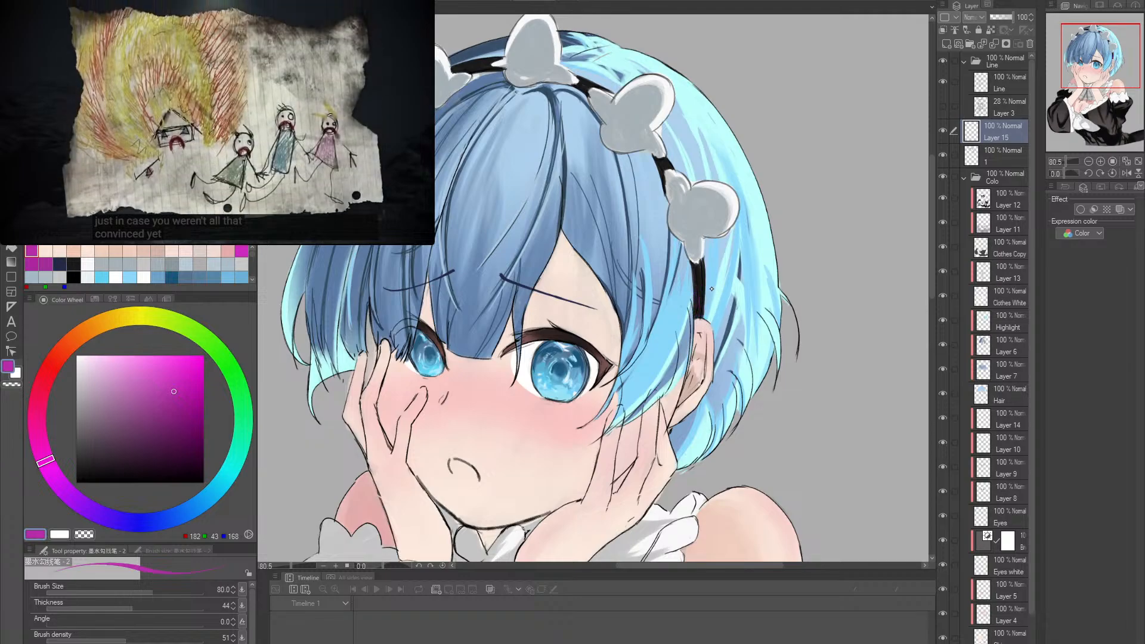
mouse_move(700, 297)
mouse_down()
mouse_move(715, 261)
mouse_move(742, 248)
mouse_up()
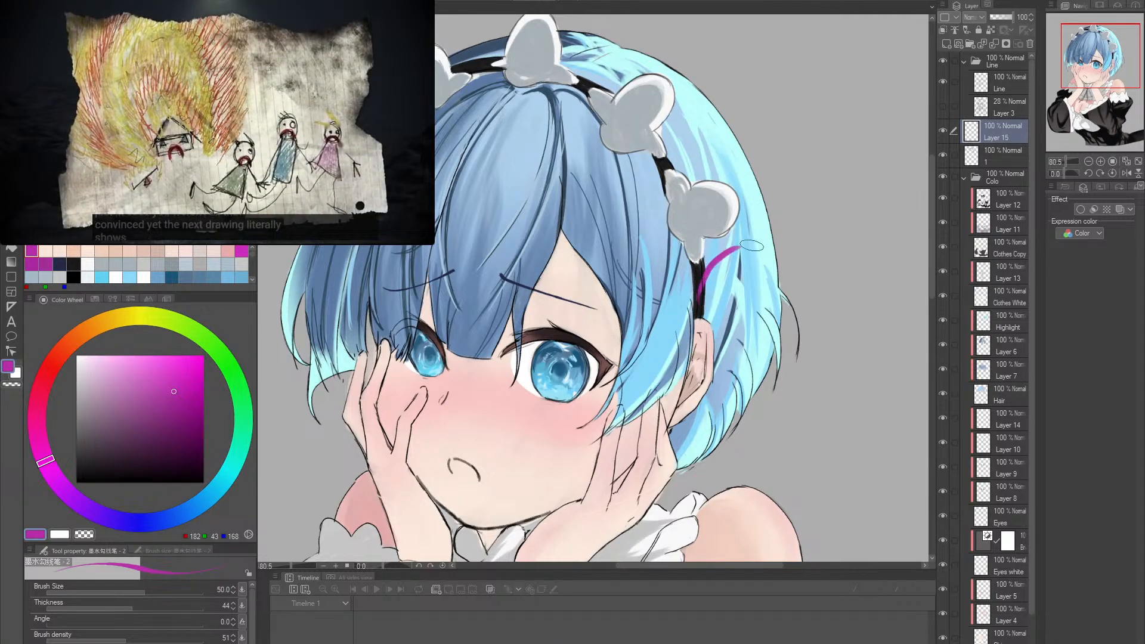
key(ctrl+z)
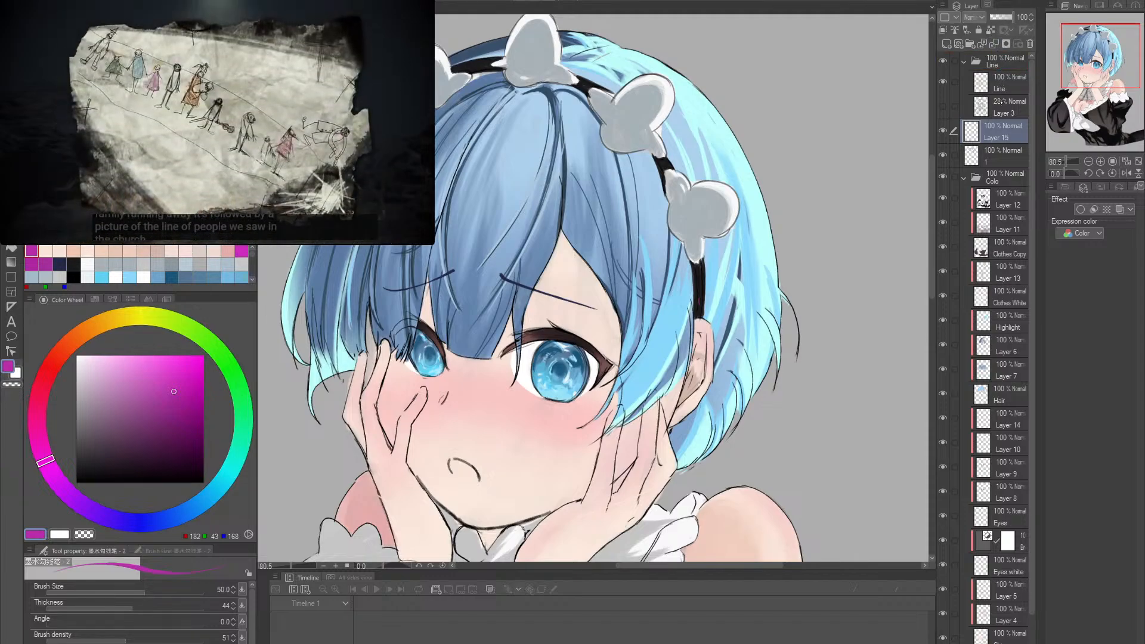
drag(995, 58, 995, 52)
click(966, 86)
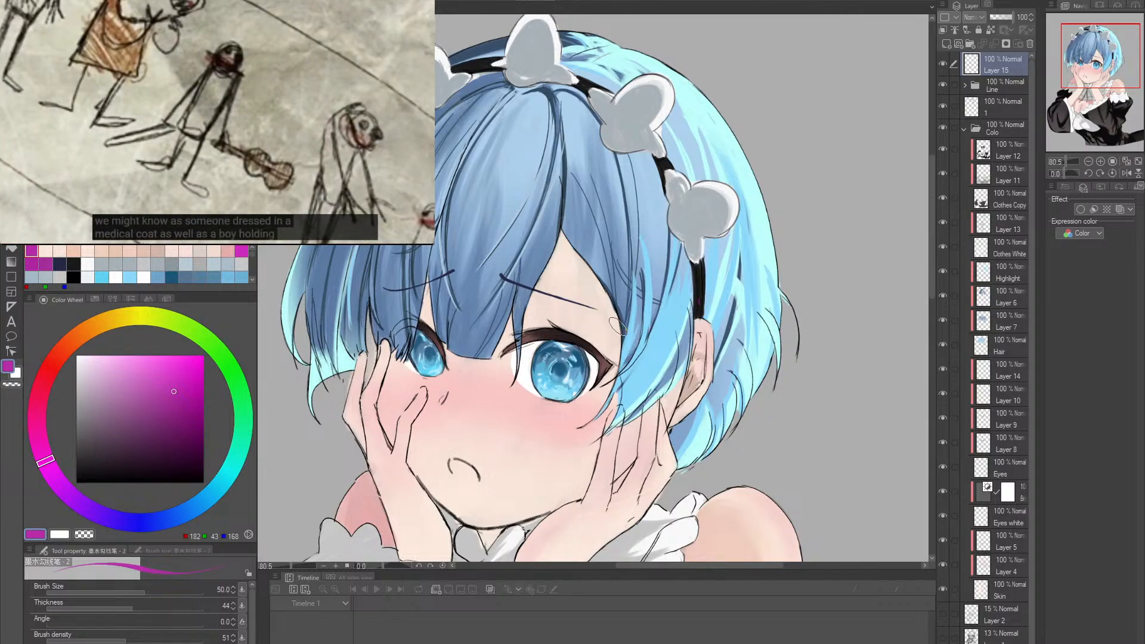
drag(704, 298, 699, 388)
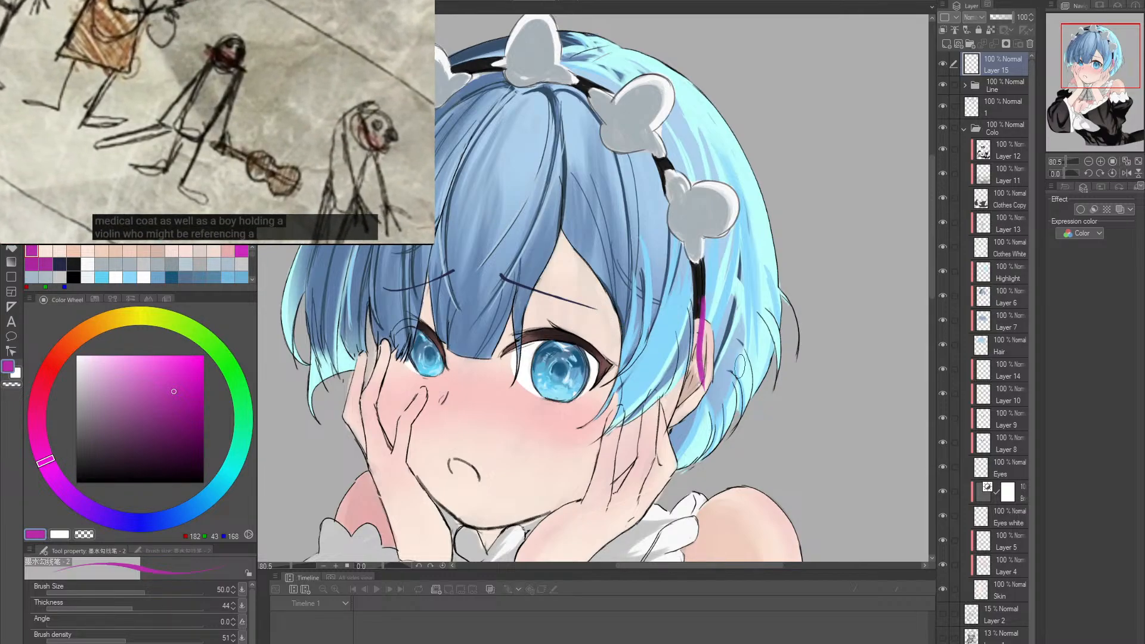
key(ctrl+z)
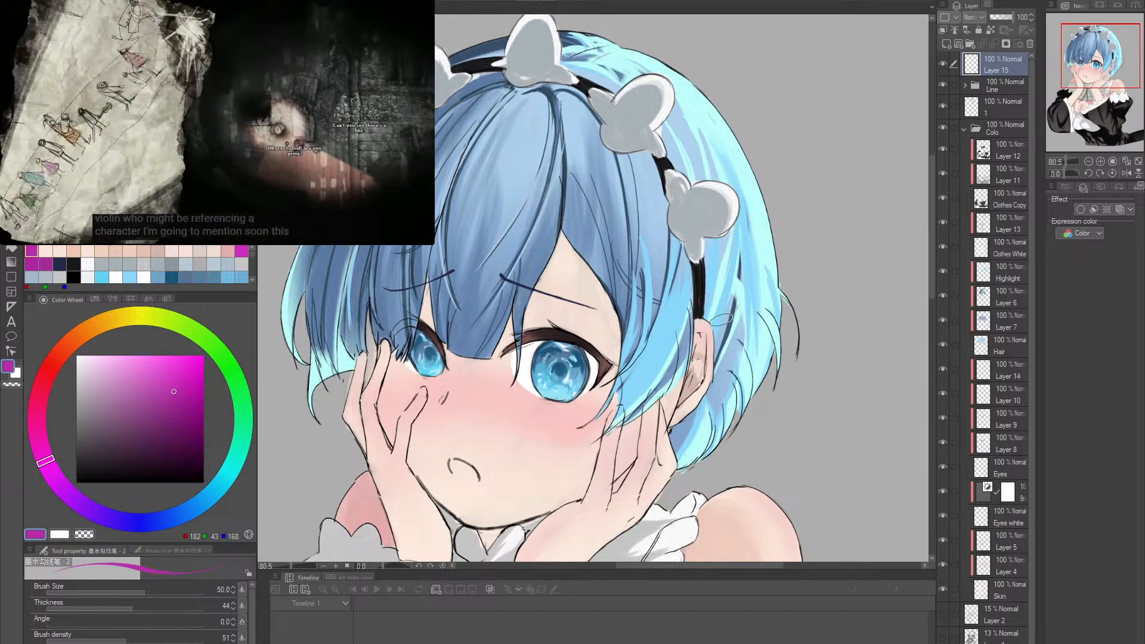
drag(703, 328, 684, 352)
key(ctrl+z)
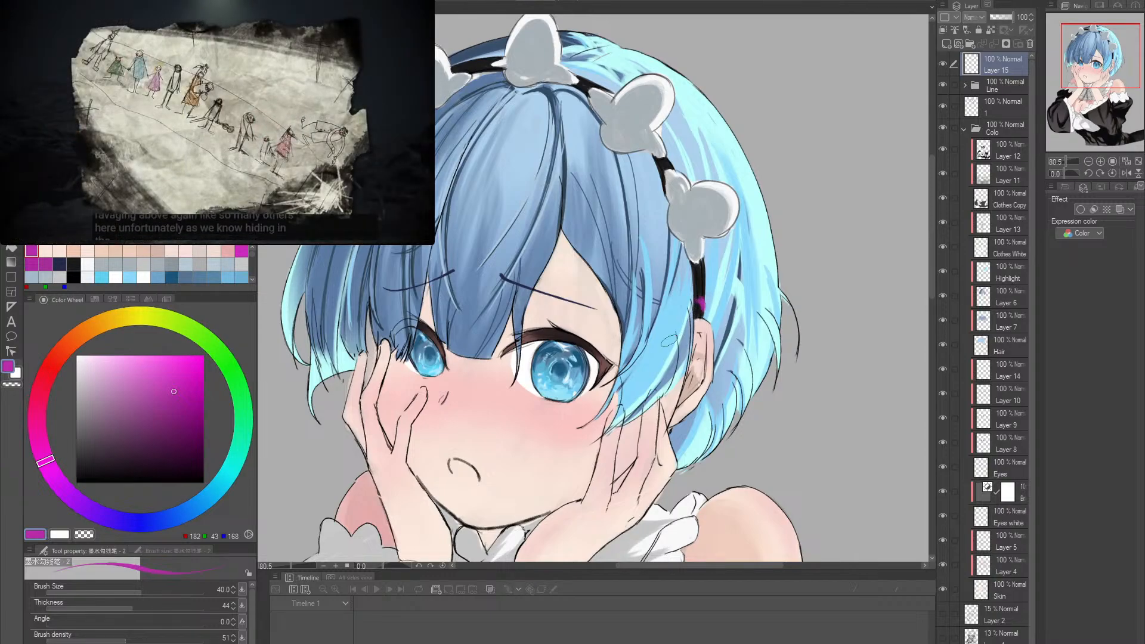
- Sketch a magenta lower ribbon loop at the end of the headband, over the hair beside the ear, at brush size 40
drag(701, 303, 656, 346)
key(ctrl+z)
mouse_move(701, 303)
mouse_down()
mouse_move(664, 328)
mouse_move(659, 351)
mouse_move(677, 369)
mouse_move(696, 362)
mouse_move(658, 346)
mouse_move(695, 367)
mouse_up()
key(ctrl+z)
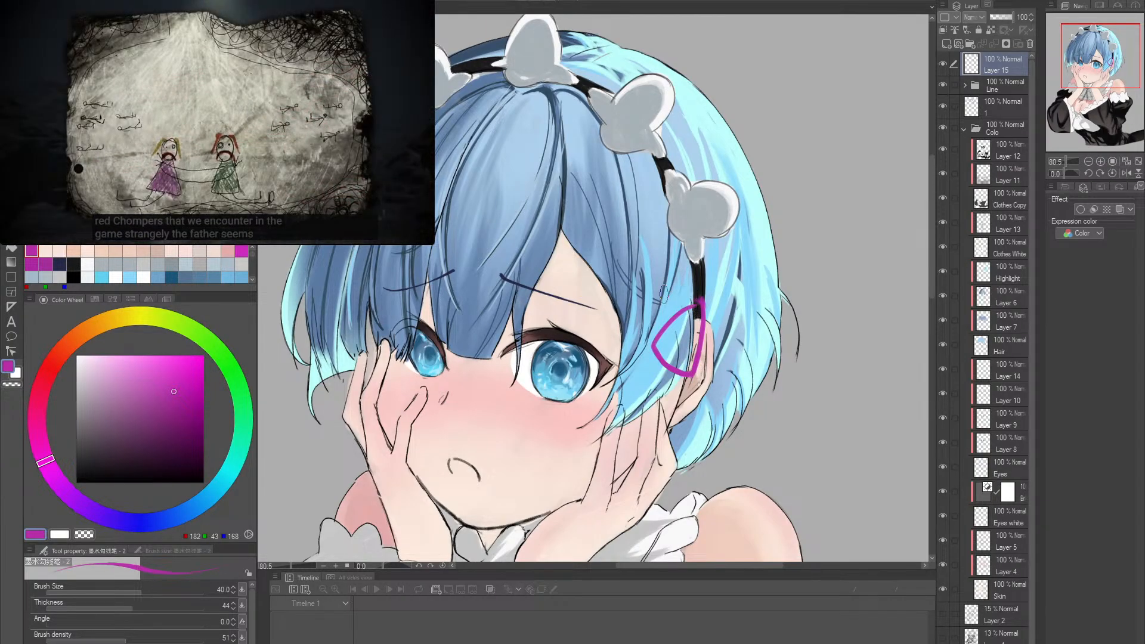
- Sketch a matching magenta upper ribbon loop over the hair, meeting the lower loop at the headband, at brush size 40
drag(640, 286, 699, 276)
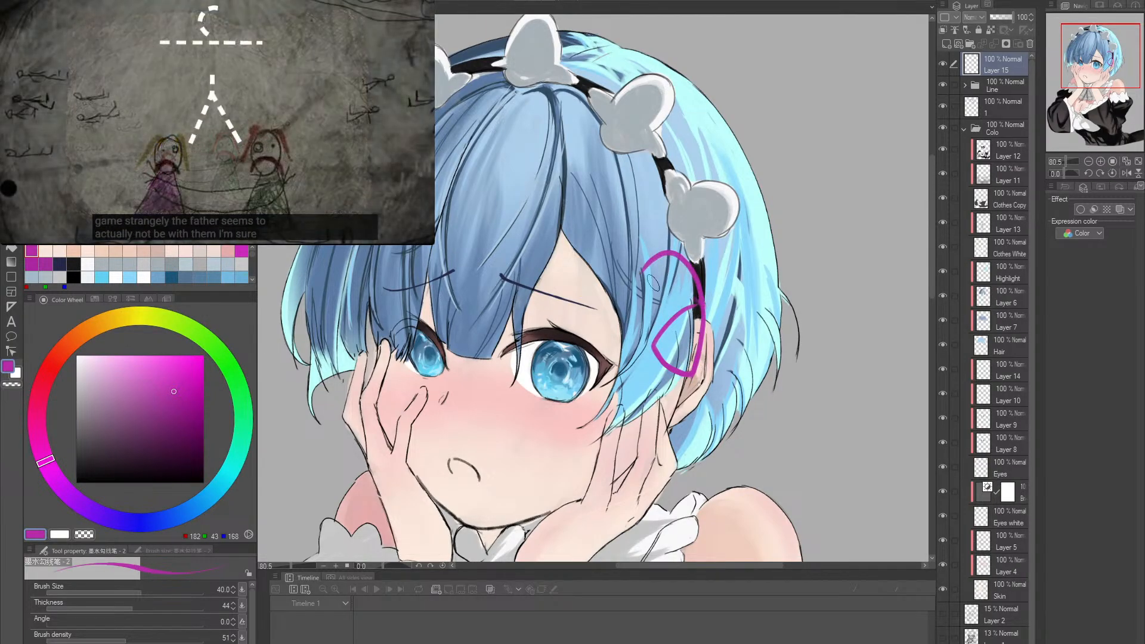
key(ctrl+z)
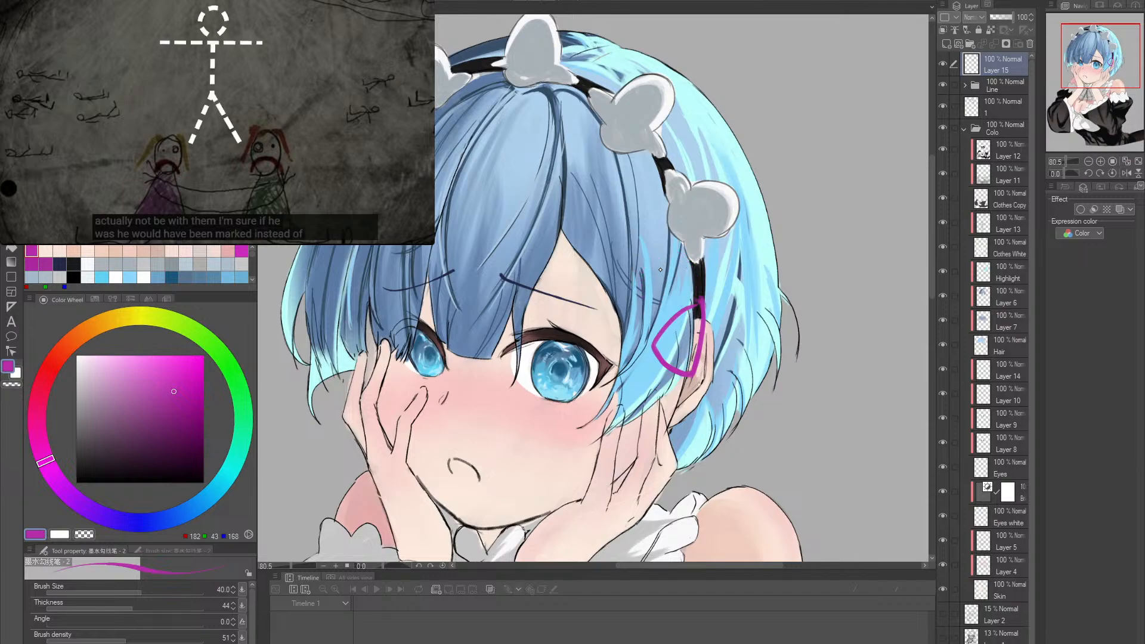
drag(657, 256, 651, 292)
key(ctrl+z)
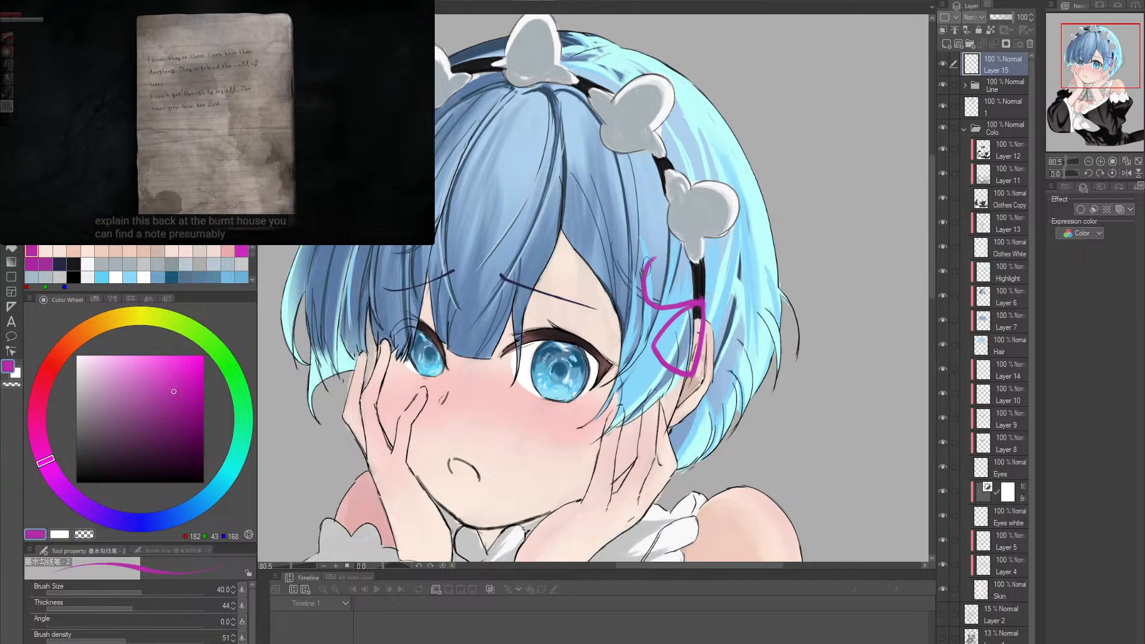
drag(662, 253, 700, 298)
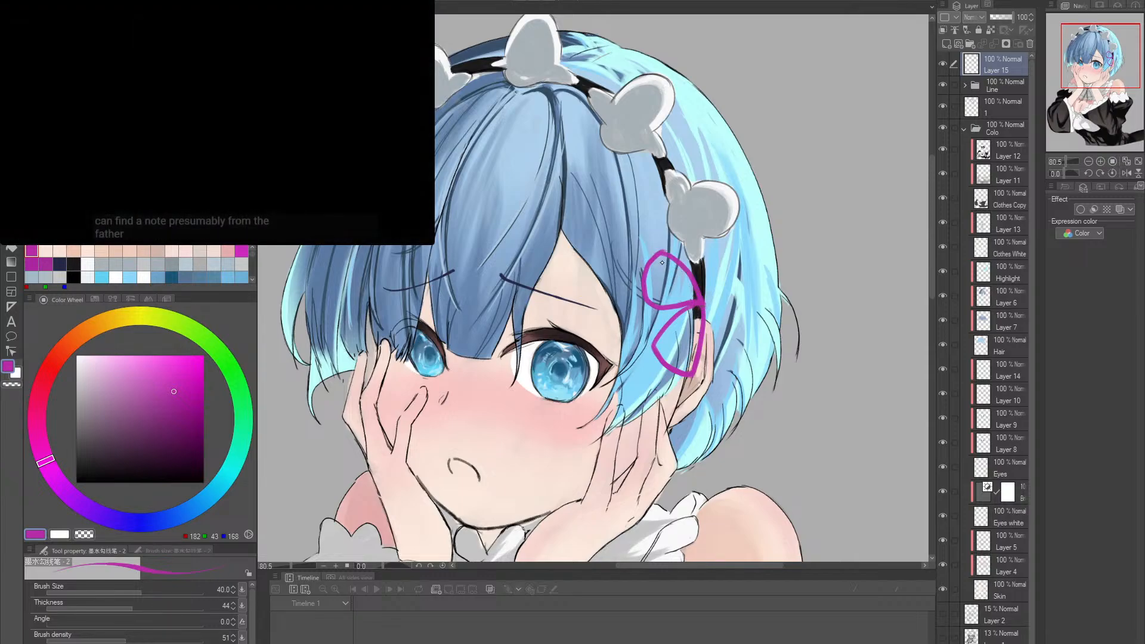
- Redraw the upper ribbon loop's curve down to the headband and touch up its tip with the Soft eraser at size 20
key(ctrl+z)
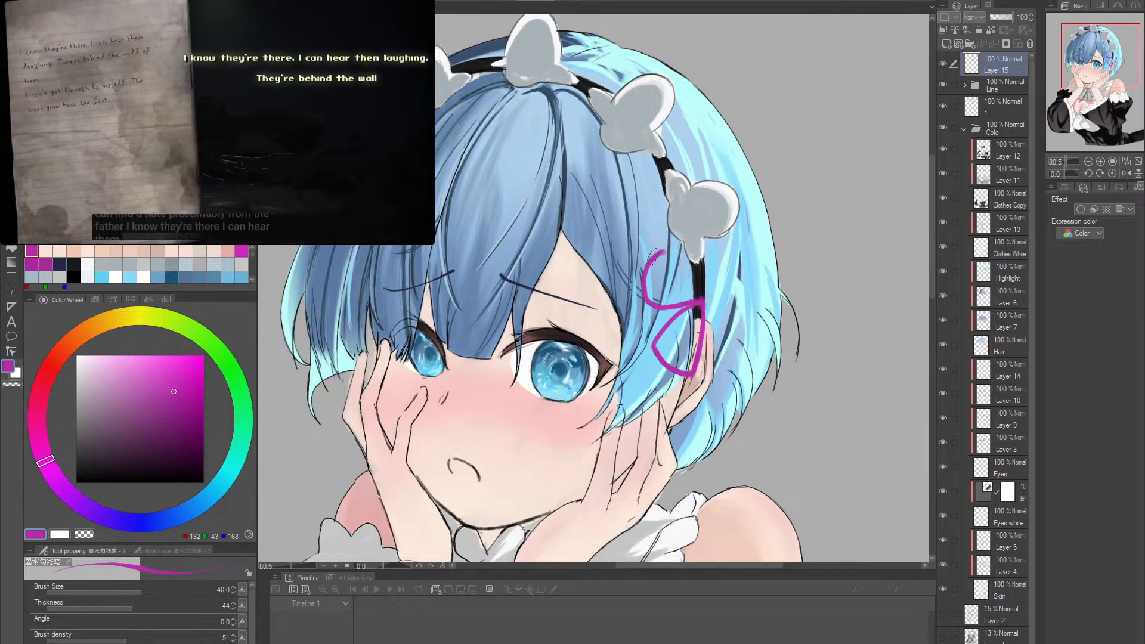
mouse_move(649, 264)
mouse_down()
mouse_move(678, 248)
mouse_move(659, 259)
mouse_move(680, 257)
mouse_move(698, 308)
mouse_up()
key(ctrl+z)
mouse_move(660, 262)
mouse_down()
mouse_move(695, 272)
mouse_move(703, 305)
mouse_up()
key(e)
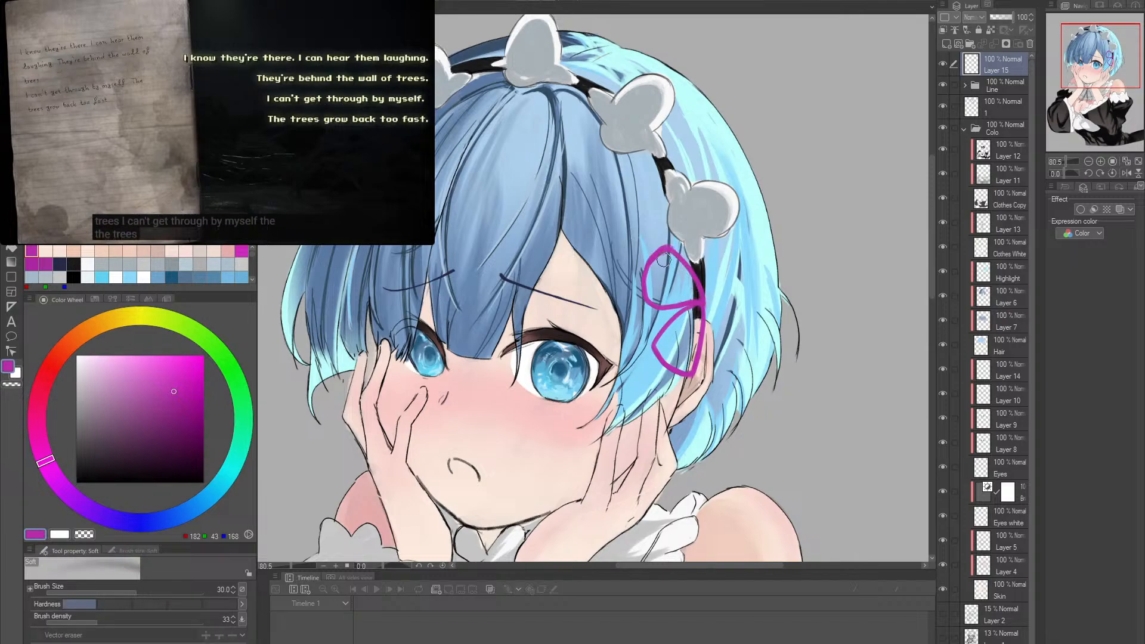
click(666, 257)
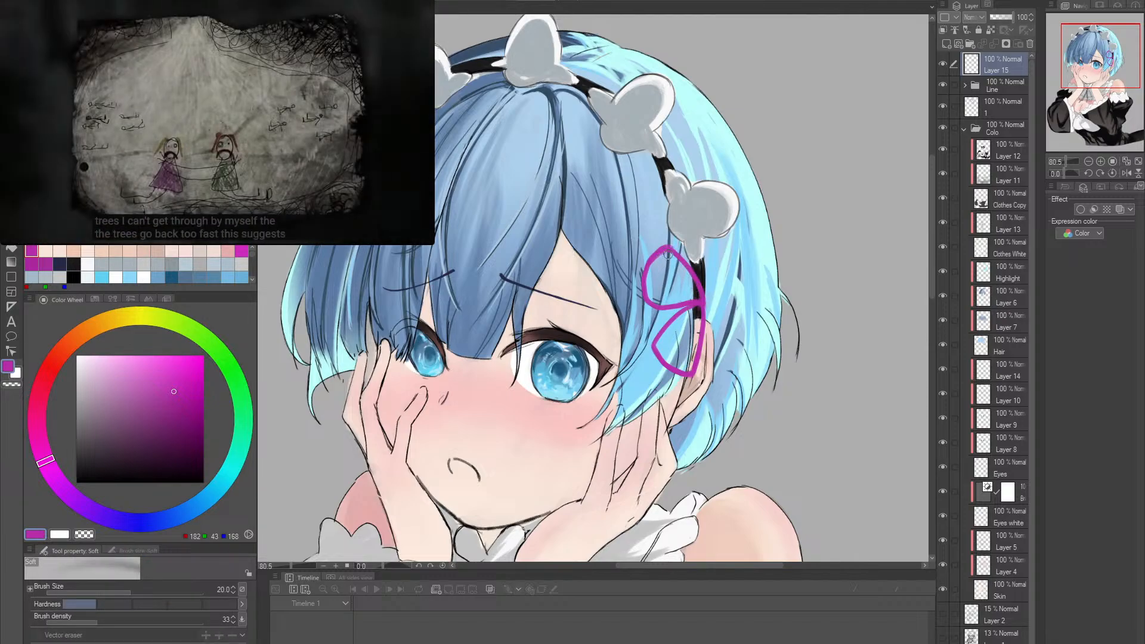
- Sketch two magenta loops fanning from the knot toward the back of the head, just below the last headband ornament, at brush size 40
key(p)
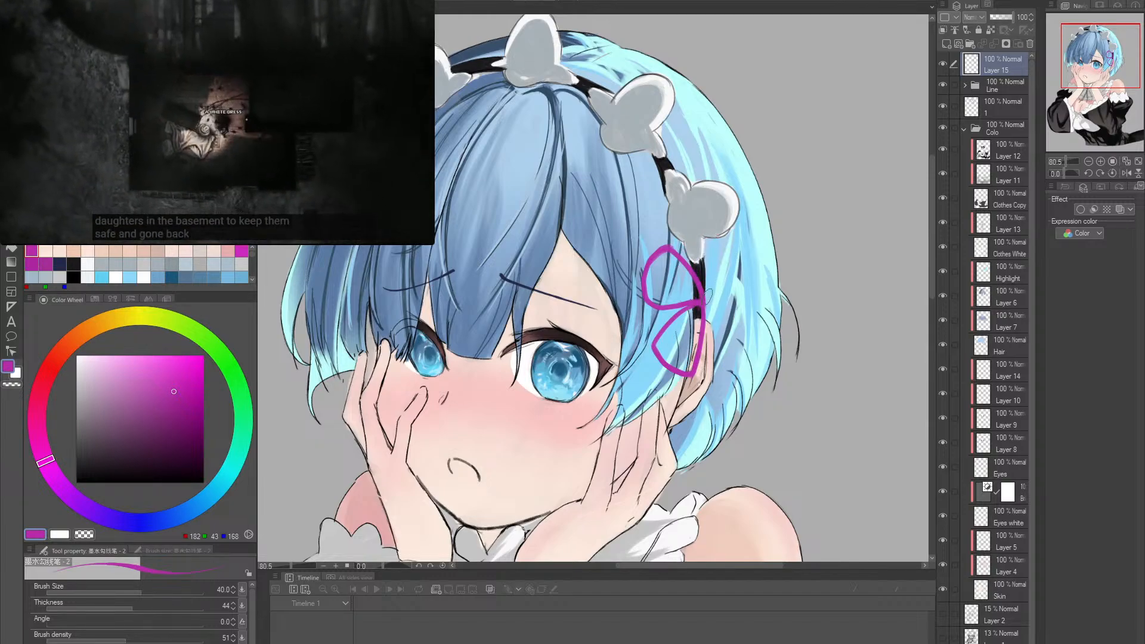
drag(702, 295, 707, 238)
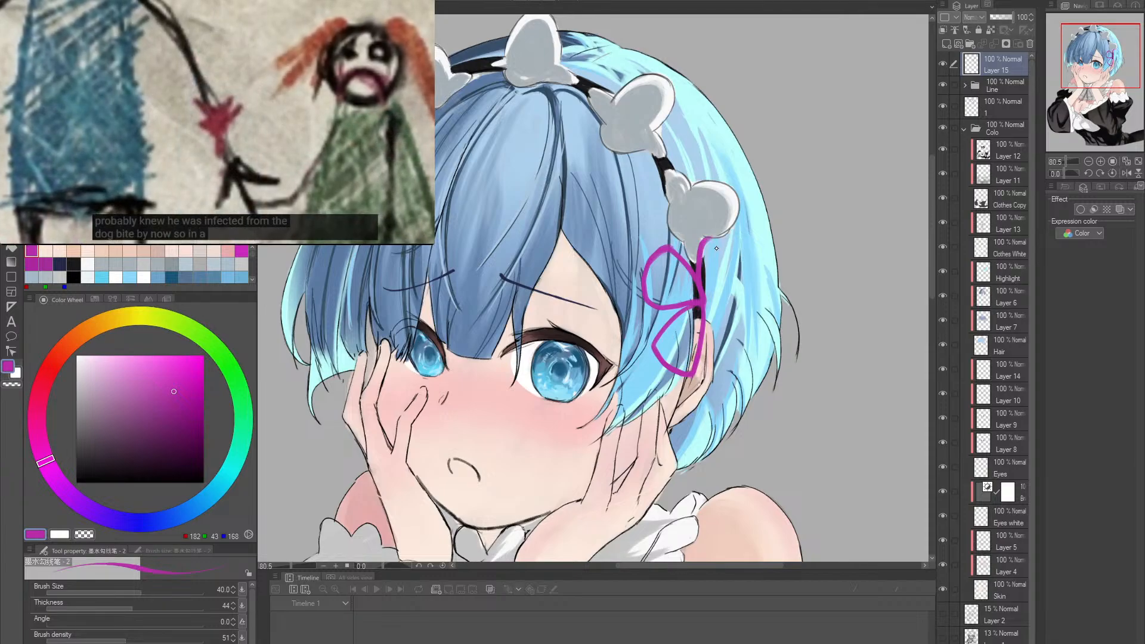
drag(704, 240, 753, 246)
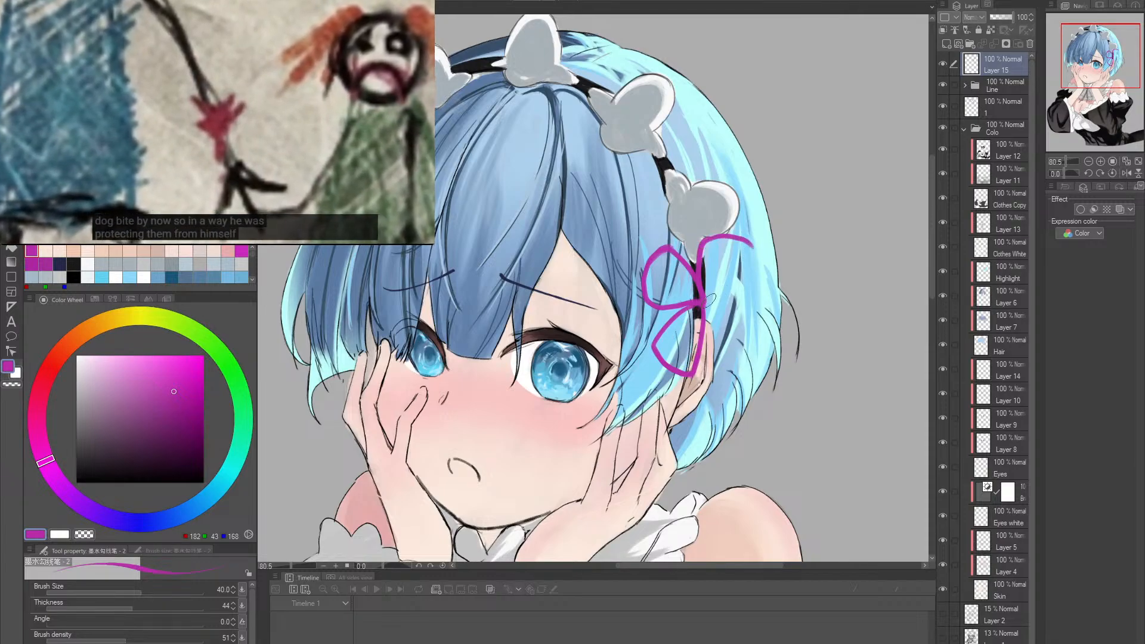
drag(706, 302, 753, 245)
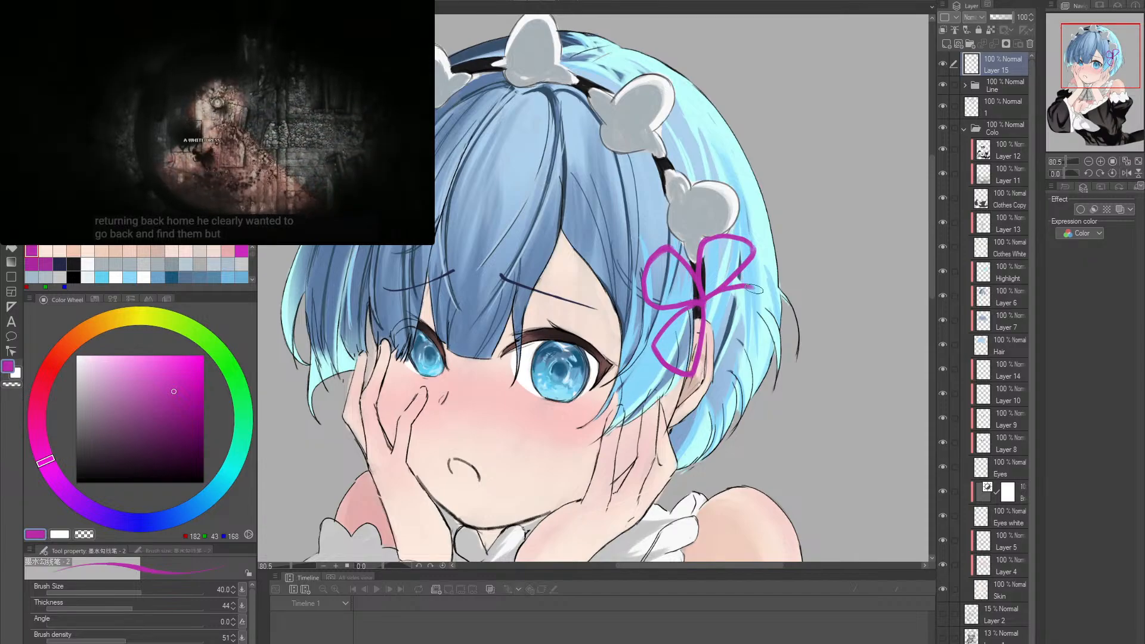
key(ctrl+z)
drag(707, 301, 770, 290)
key(ctrl+z)
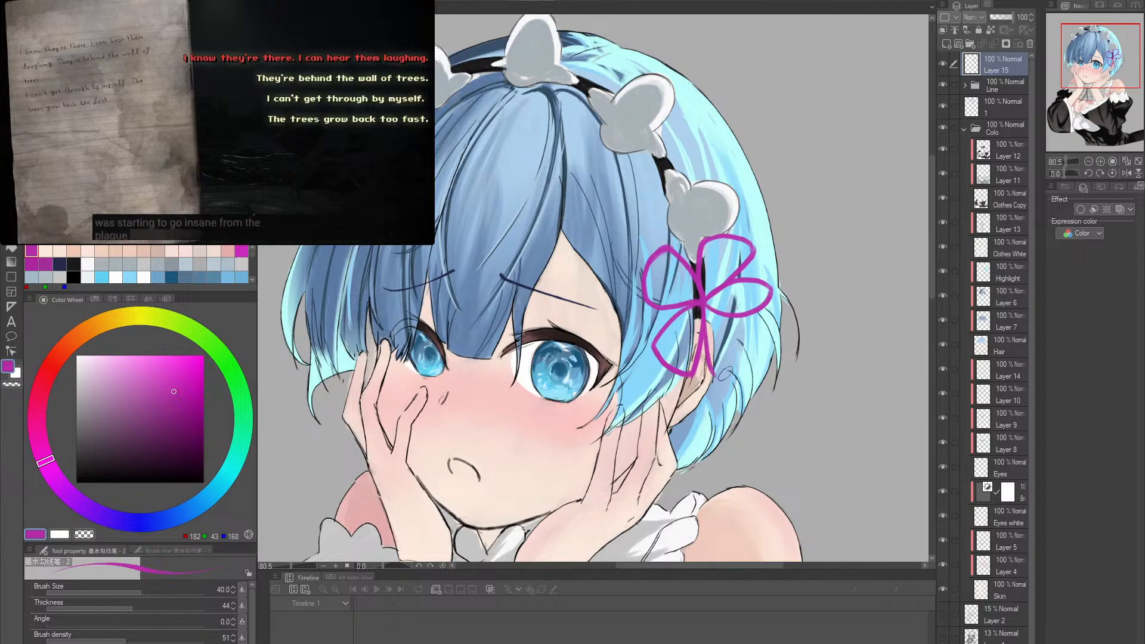
- Sketch a fifth magenta loop behind the ear, mirroring the lower front loop, to complete the flower-shaped ribbon at brush size 40
drag(710, 372, 707, 320)
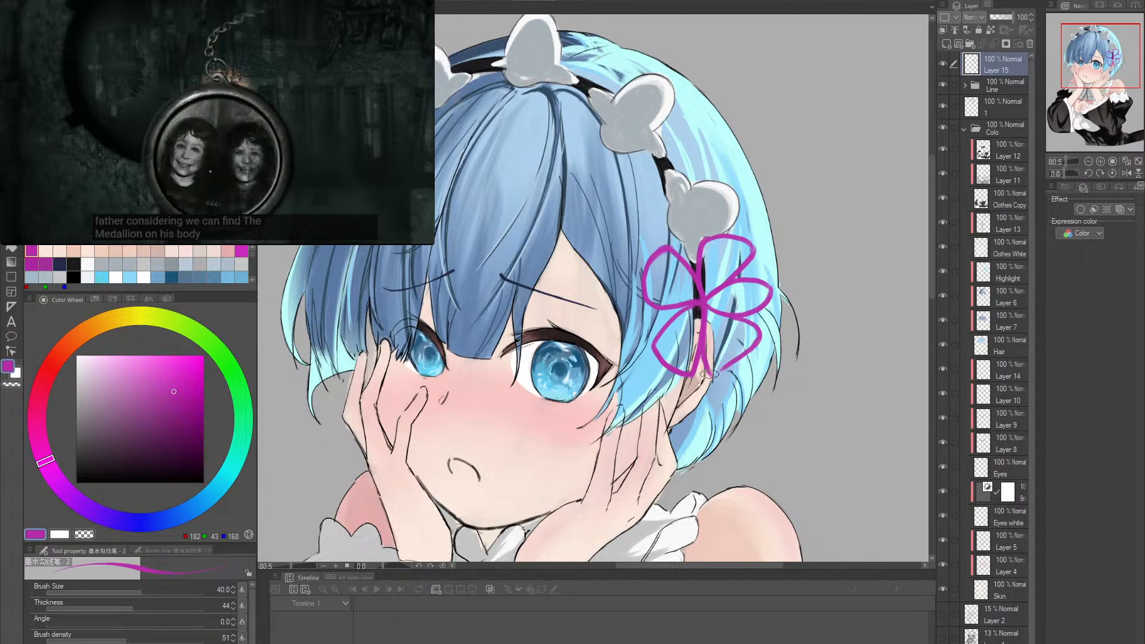
drag(710, 373, 760, 331)
key(ctrl+z)
drag(708, 372, 753, 337)
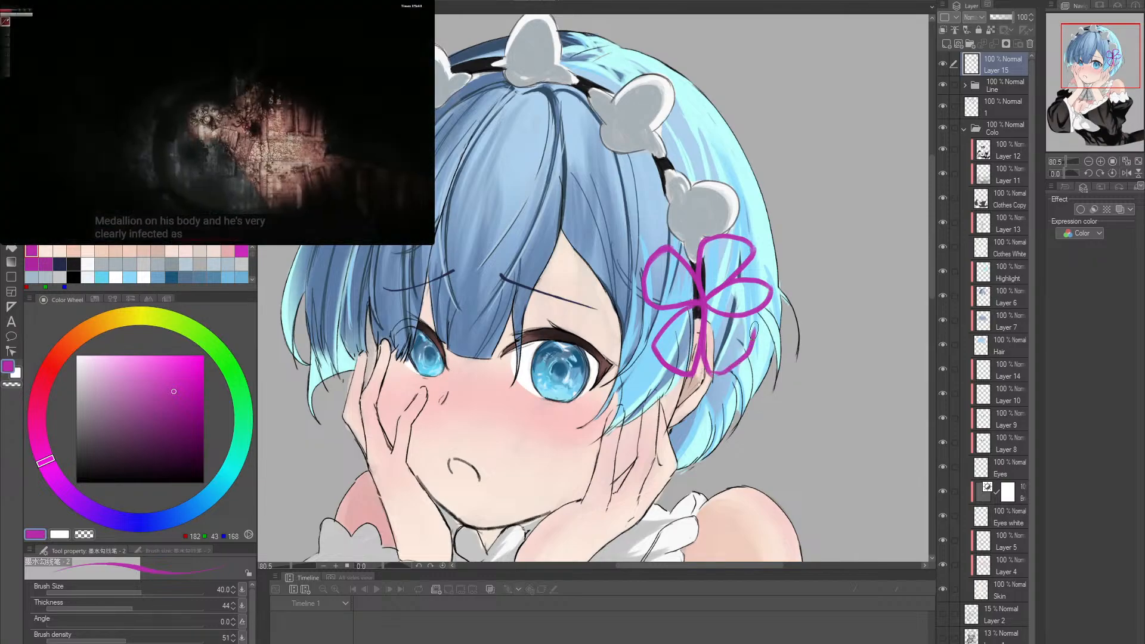
key(ctrl+z)
drag(707, 371, 751, 342)
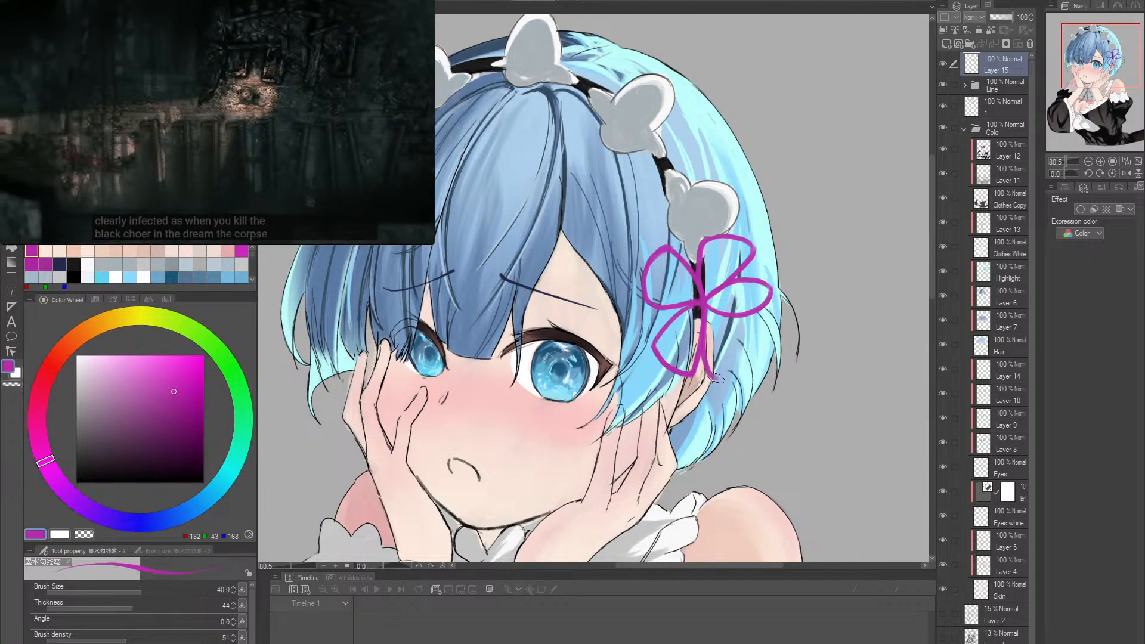
key(ctrl+z)
drag(709, 374, 759, 337)
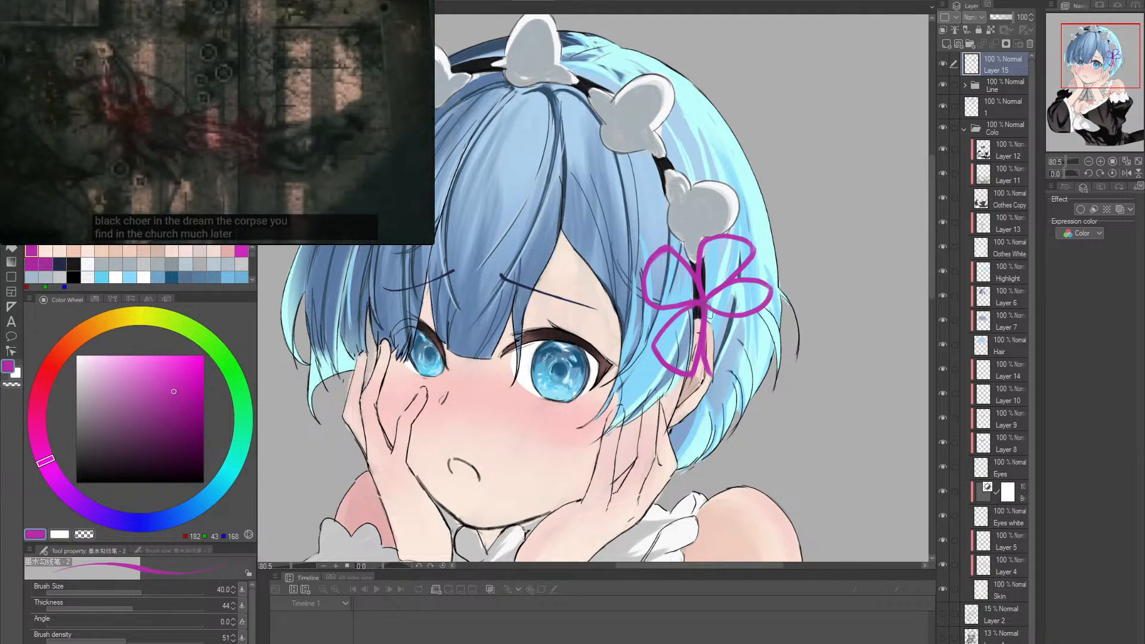
drag(746, 356, 707, 377)
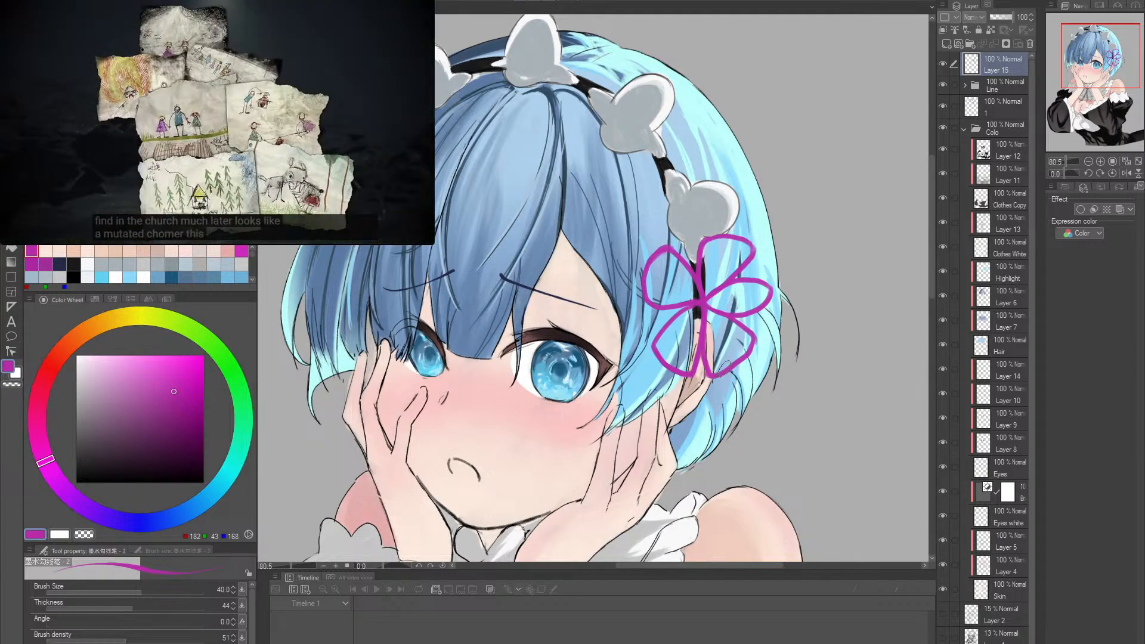
- Lasso the whole flower-shaped ribbon, widen it slightly and shift it a little downward, apply the transformation and deselect
alt+click(781, 322)
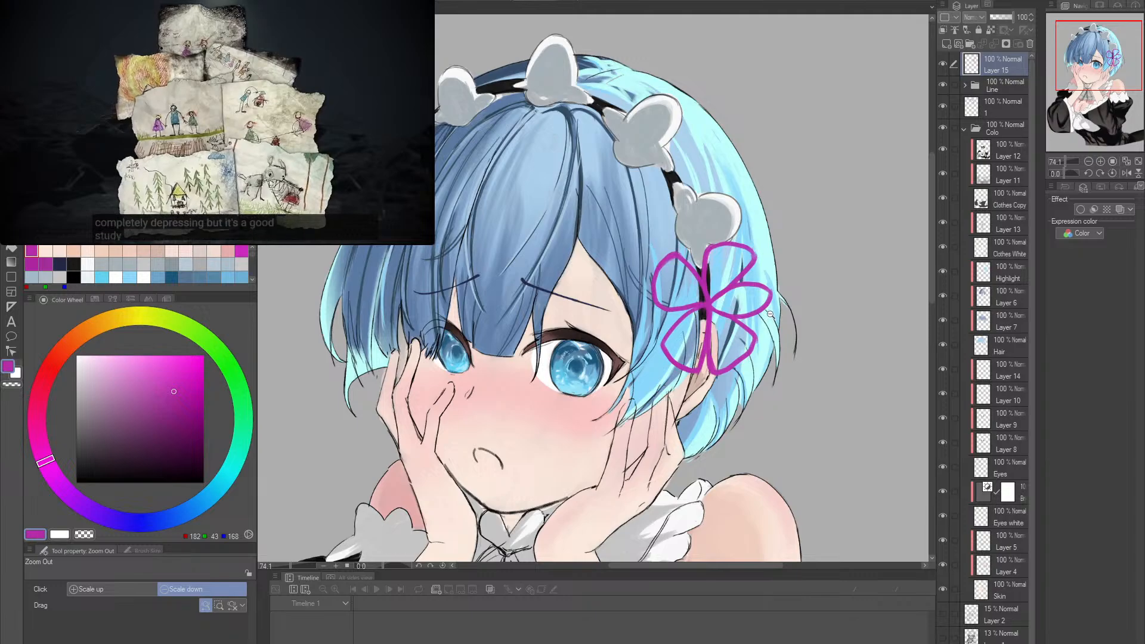
alt+click(798, 310)
key(m)
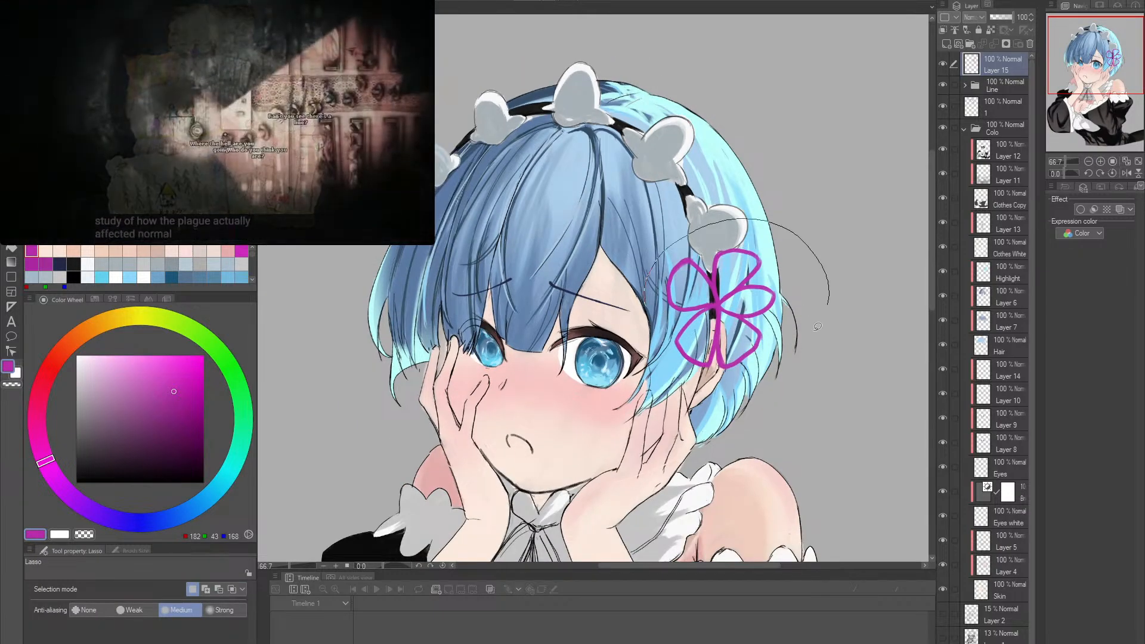
drag(661, 347, 666, 374)
key(ctrl+t)
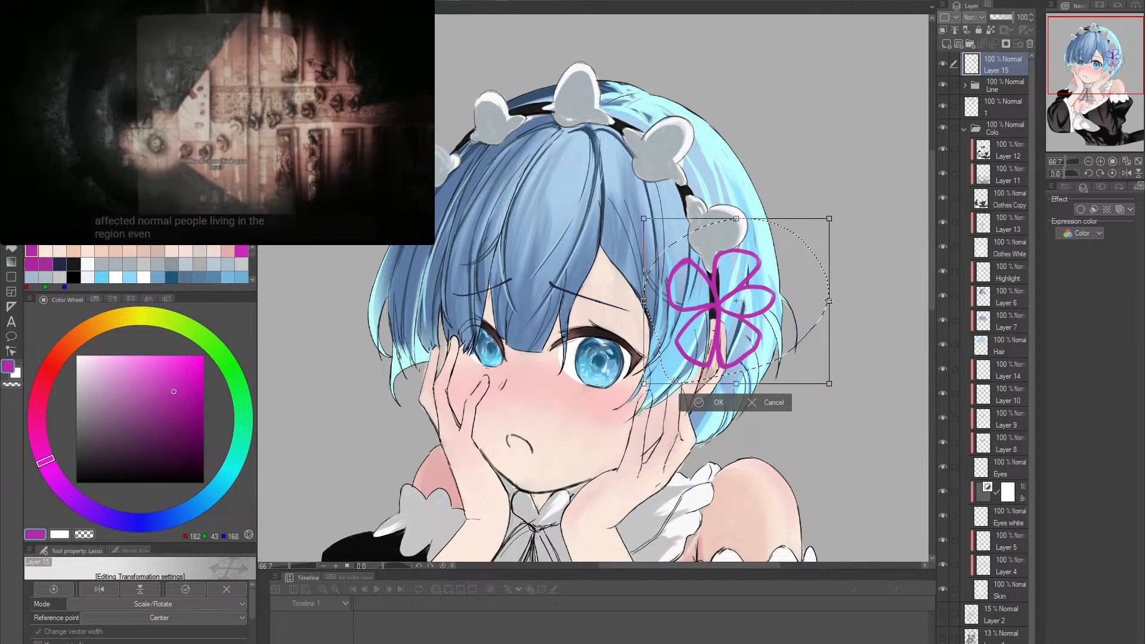
drag(830, 301, 842, 302)
drag(781, 327, 772, 332)
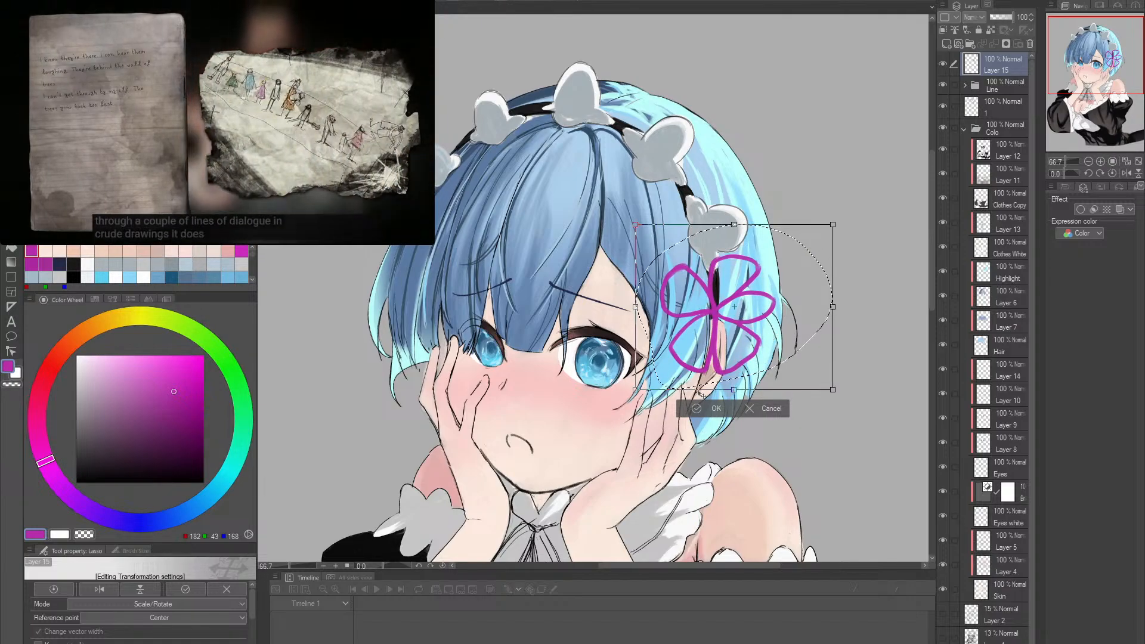
click(701, 409)
key(ctrl+d)
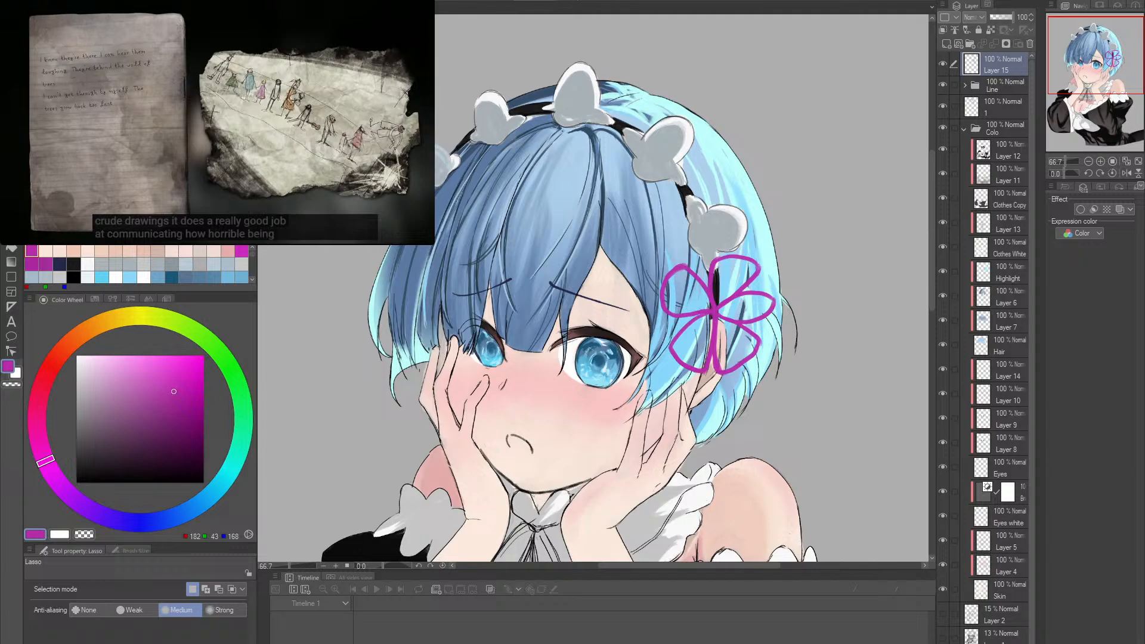
- Recolour the ribbon's outline with a brighter, slightly redder magenta using the fill tool that refers only to the editing layer
key(g)
scroll(721, 346, up, 2)
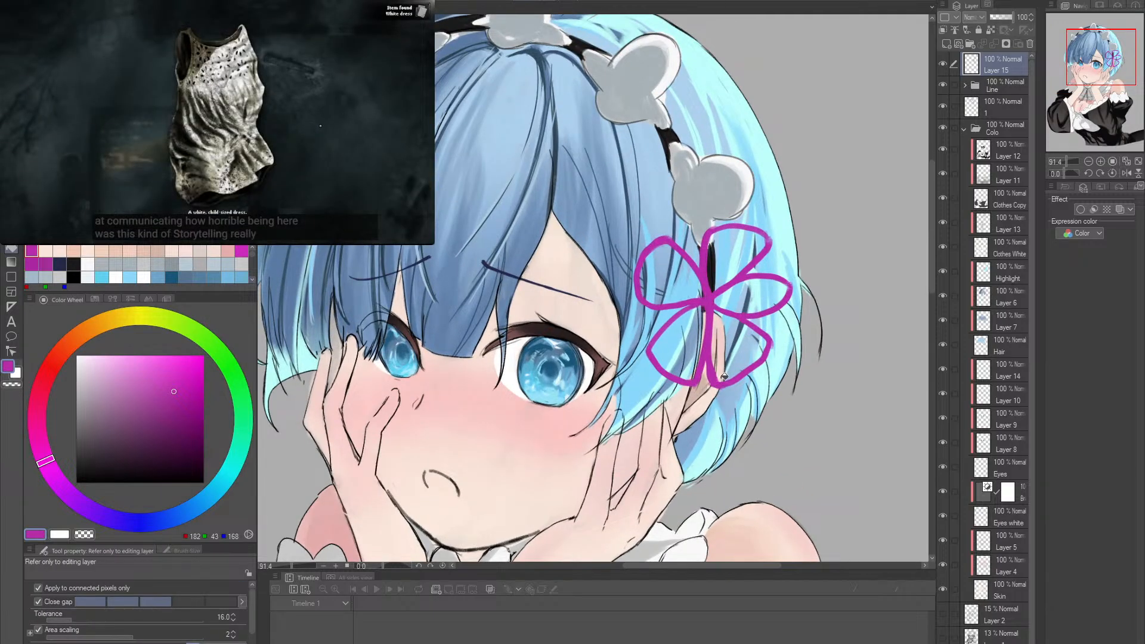
click(180, 376)
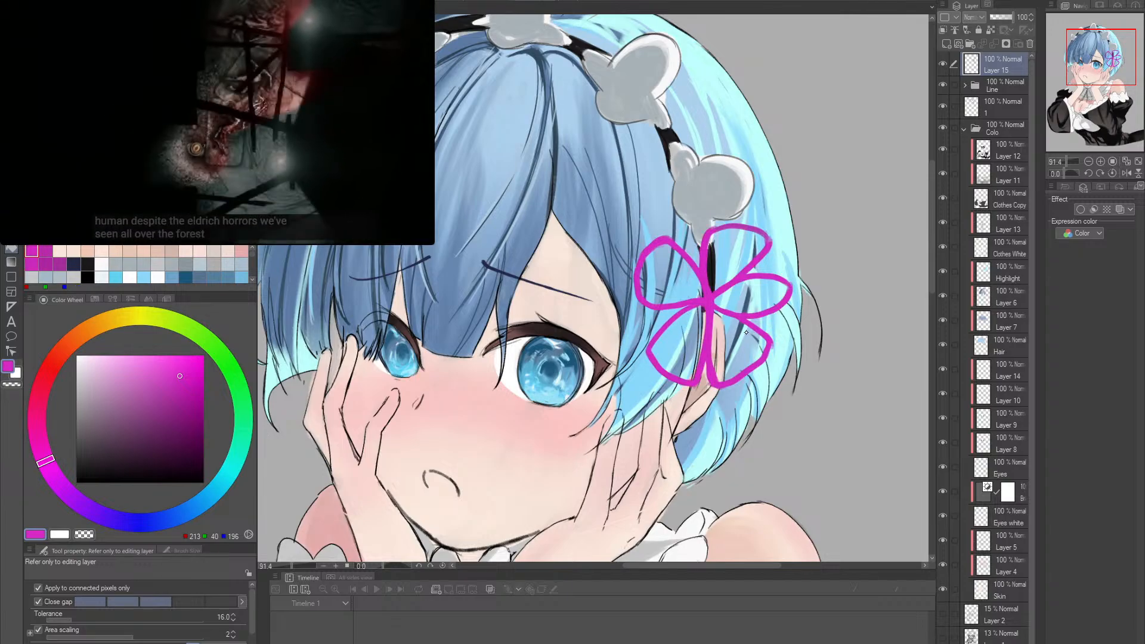
click(166, 396)
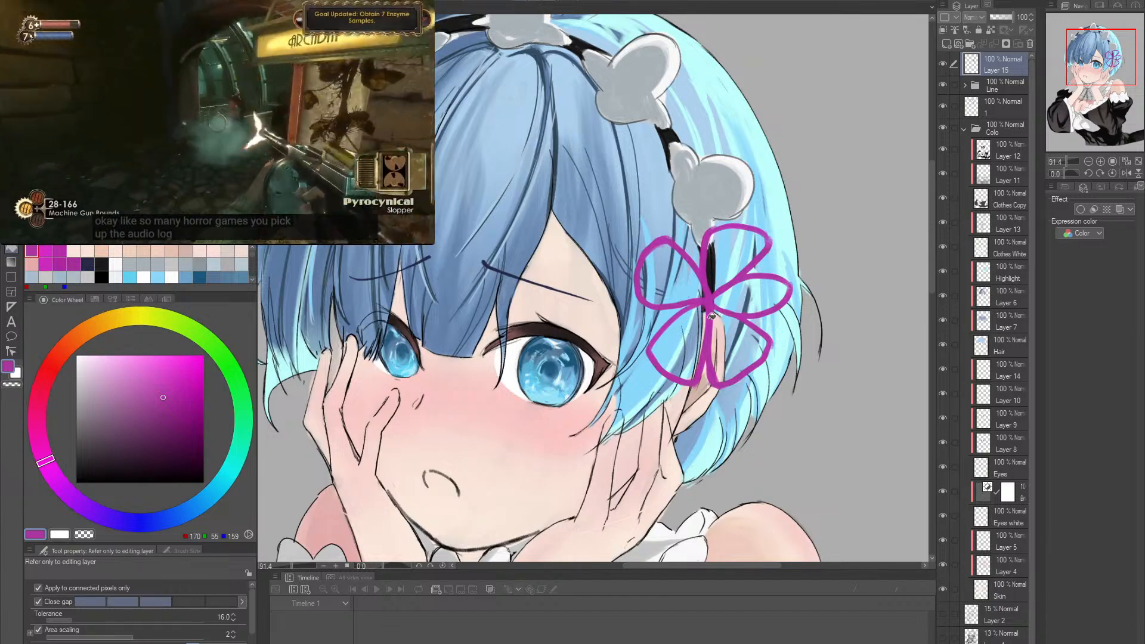
click(175, 390)
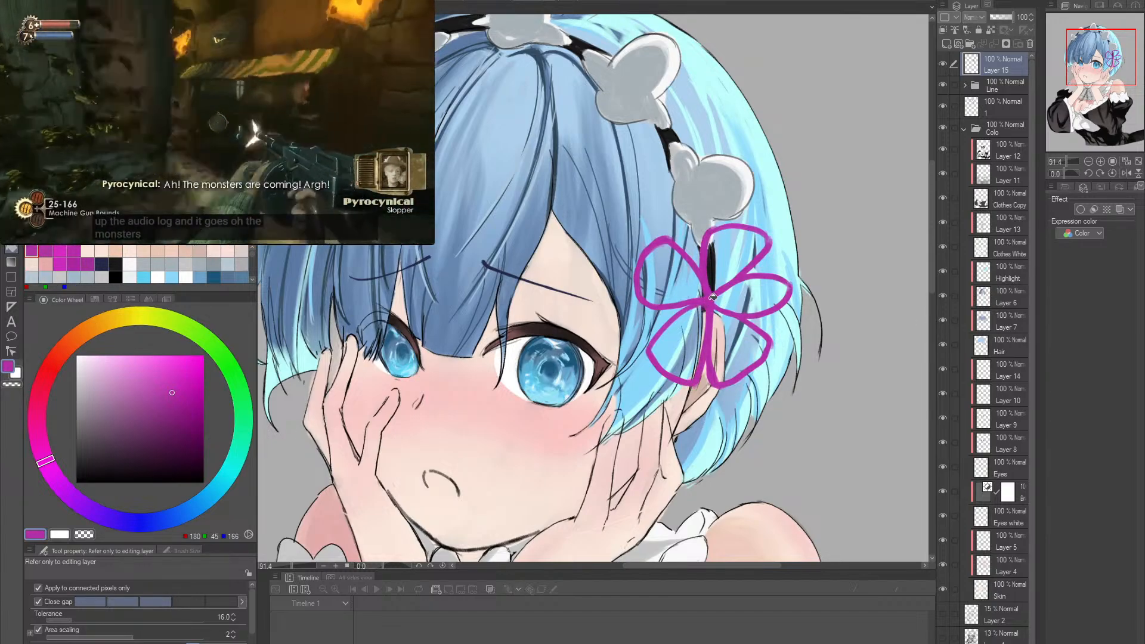
click(183, 383)
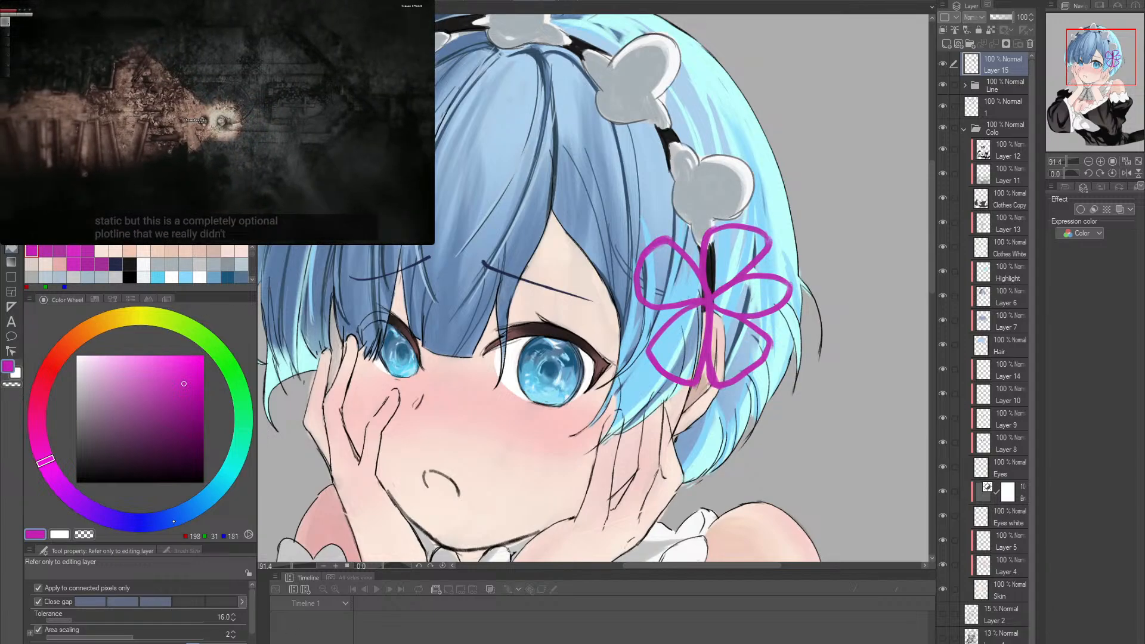
click(40, 451)
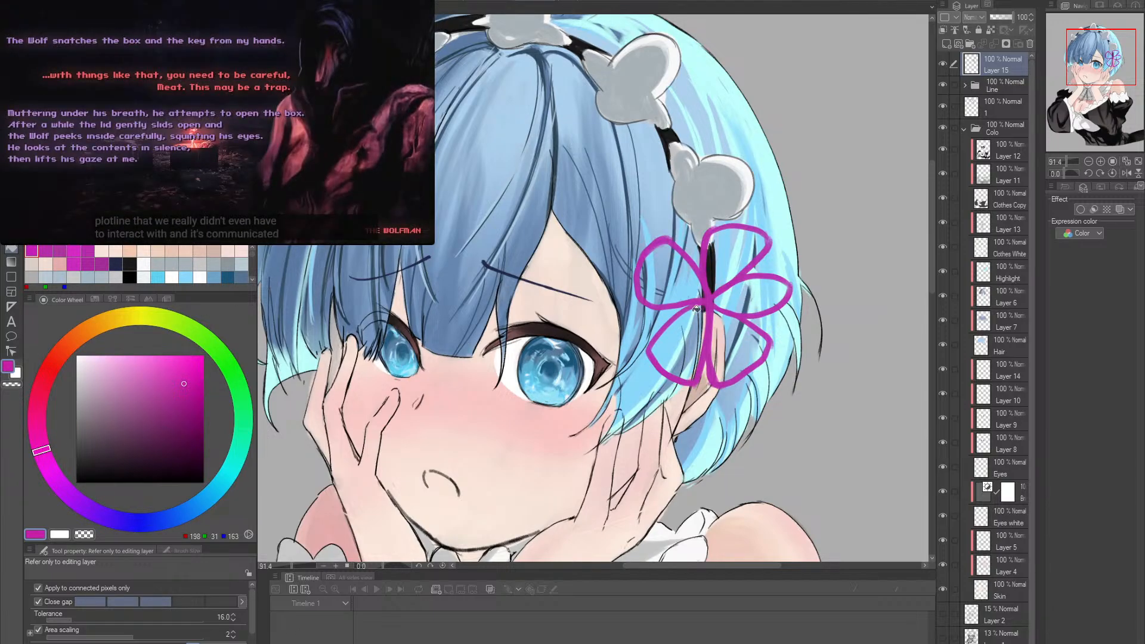
click(714, 298)
- Try to sketch magenta ribbon tails hanging from the lower loops toward the shoulder with the inking pen at brush size 40
drag(828, 380, 817, 289)
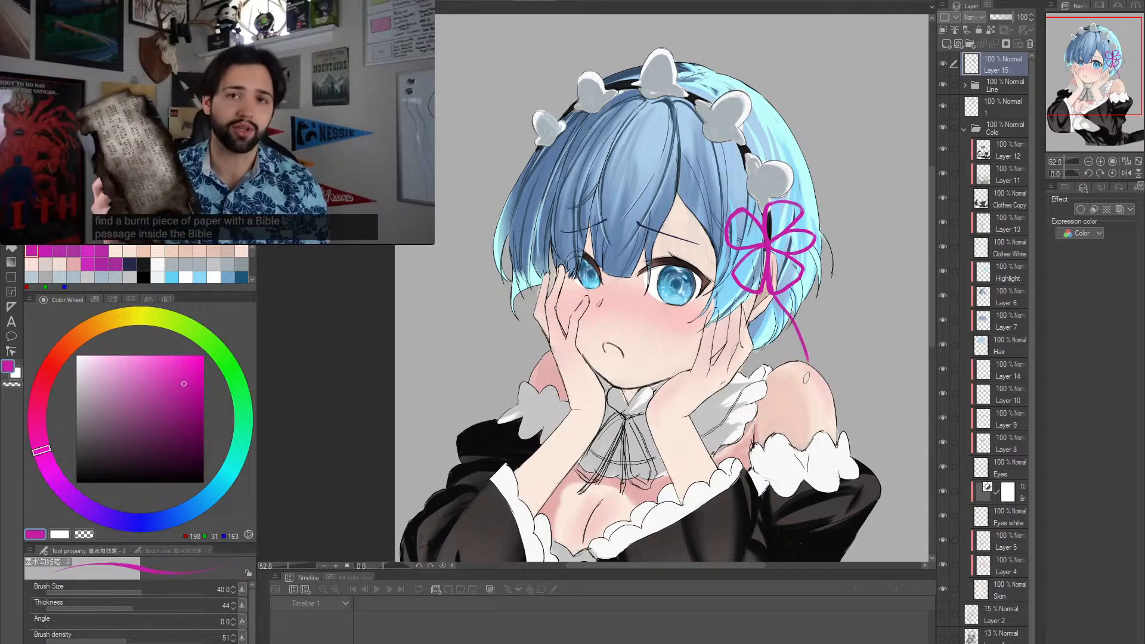
key(ctrl+z)
key(ctrl+y)
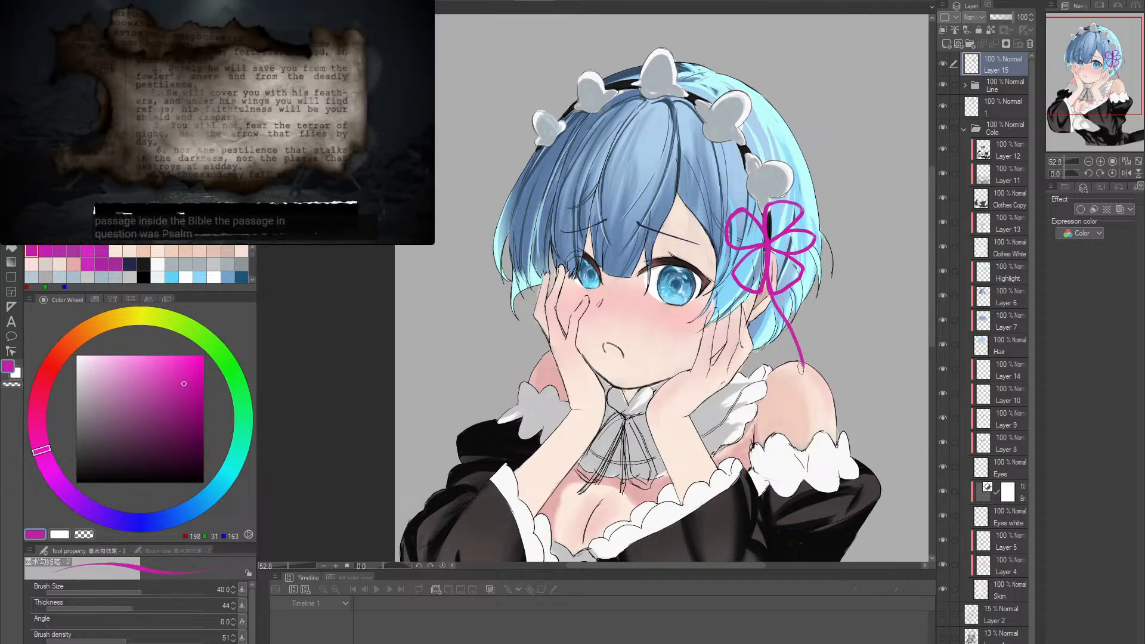
mouse_move(774, 292)
mouse_down()
mouse_move(834, 354)
mouse_move(844, 385)
mouse_up()
key(ctrl+z)
key(ctrl+z)
drag(781, 287, 803, 367)
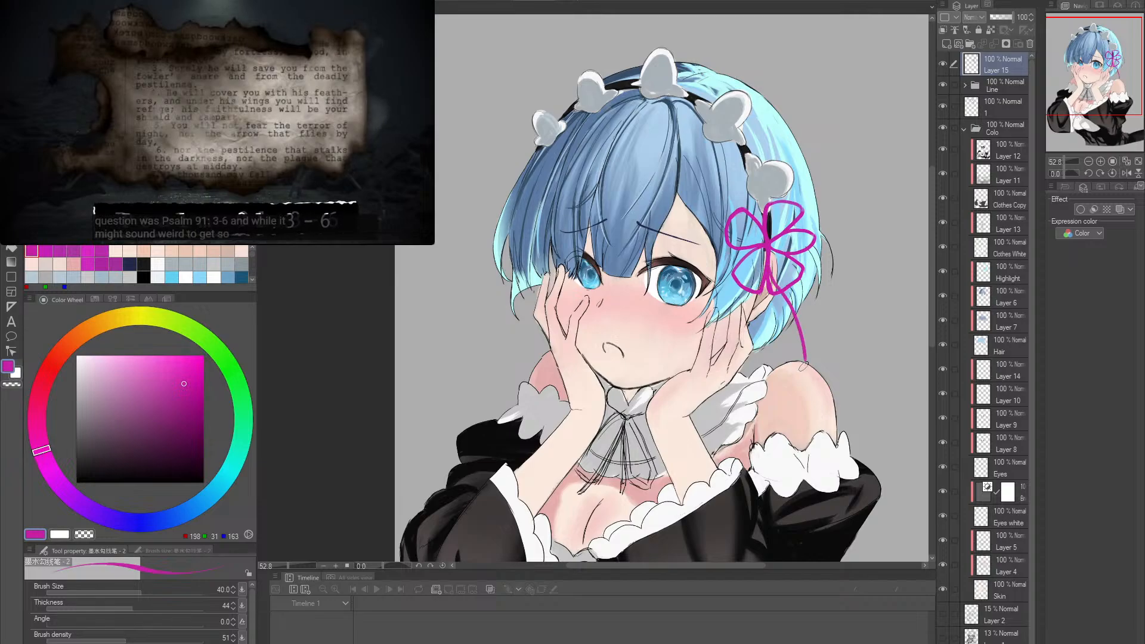
key(ctrl+z)
key(ctrl+z)
drag(770, 287, 805, 358)
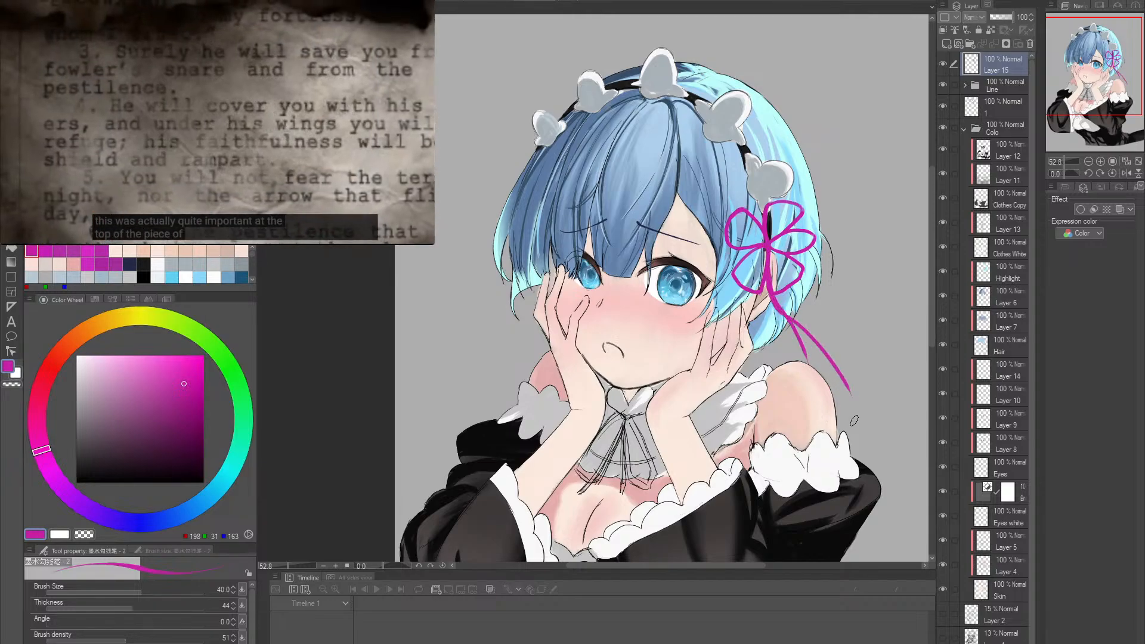
key(ctrl+z)
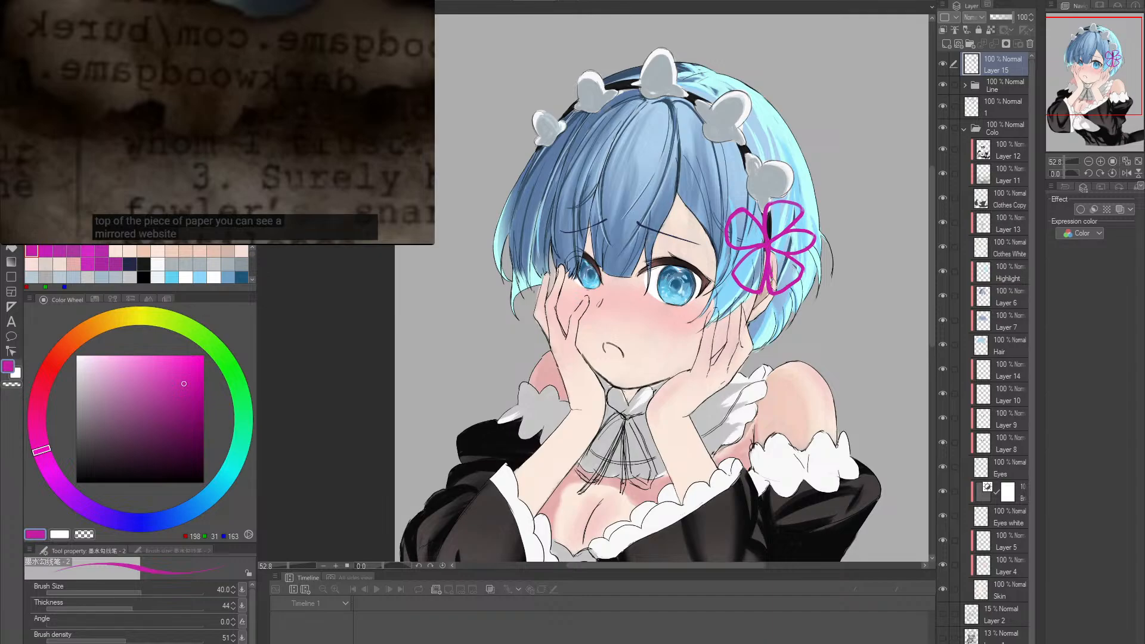
key(ctrl+z)
- Sketch two magenta ribbon tails from the lower loops, a short inner one and a longer outer one curling at the shoulder
drag(771, 271, 818, 374)
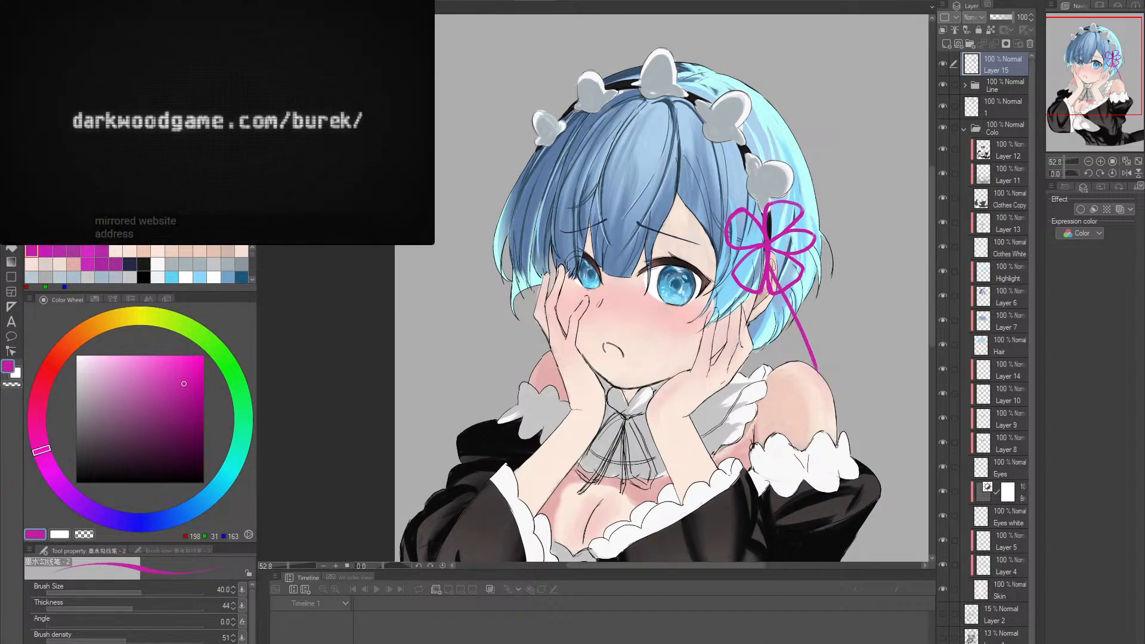
key(ctrl+z)
drag(774, 275, 836, 400)
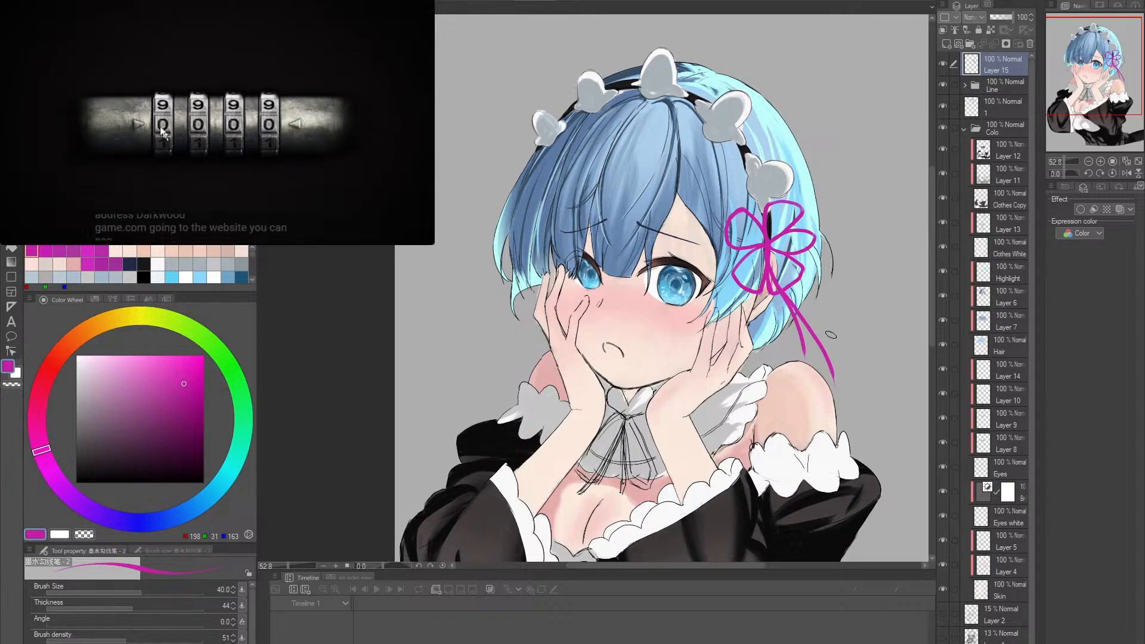
key(ctrl+z)
mouse_move(769, 272)
mouse_down()
mouse_move(818, 320)
mouse_move(835, 369)
mouse_move(825, 368)
mouse_move(839, 361)
mouse_move(825, 372)
mouse_move(858, 361)
mouse_move(840, 340)
mouse_up()
scroll(823, 342, up, 2)
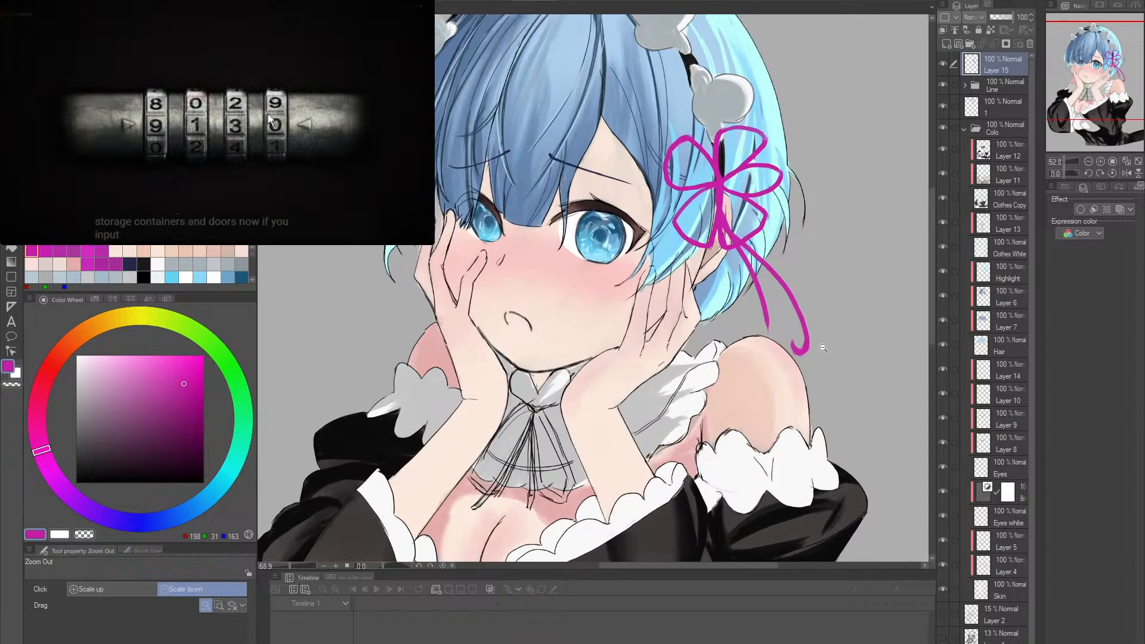
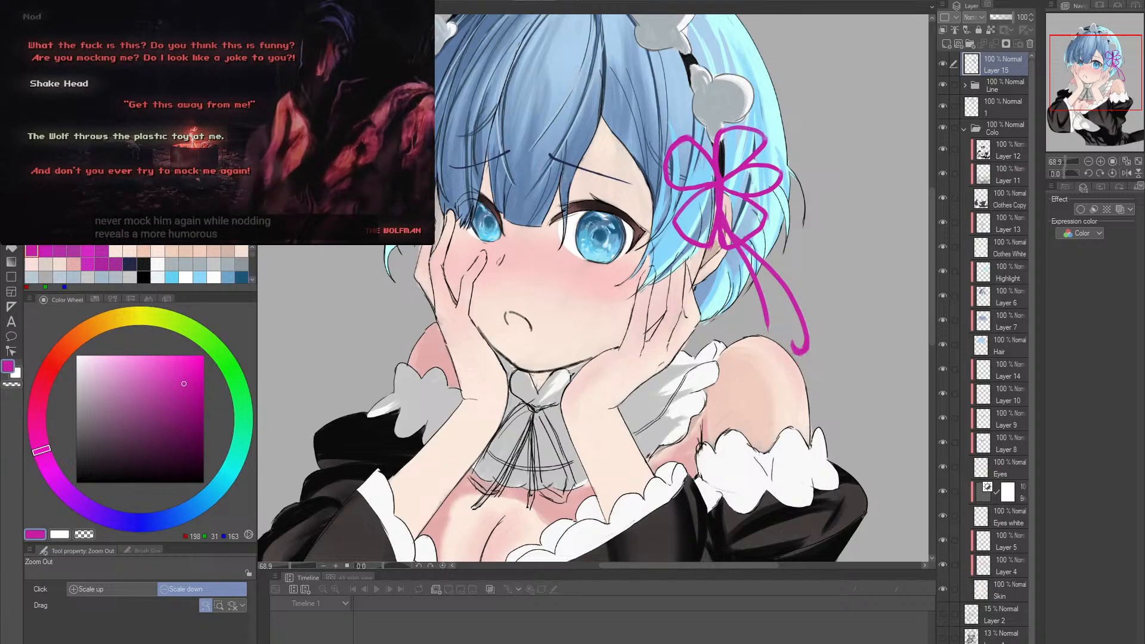
- Paint a small pale skin-coloured highlight beside the nose line on Layer 15 with the inking pen at brush size 20
scroll(497, 292, up, 1)
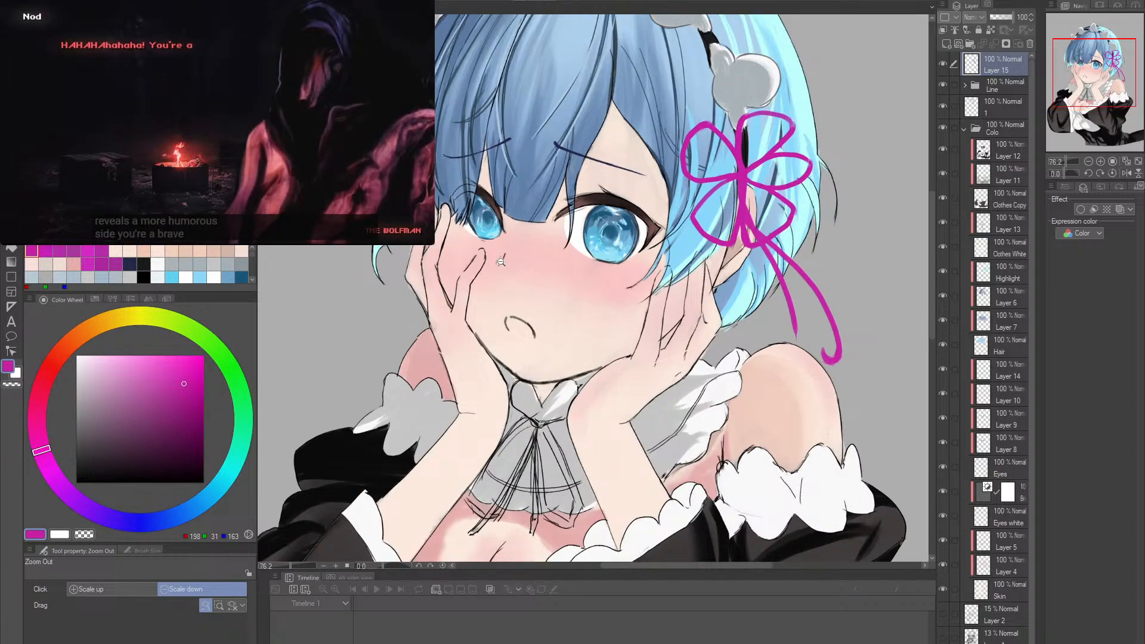
scroll(489, 235, up, 5)
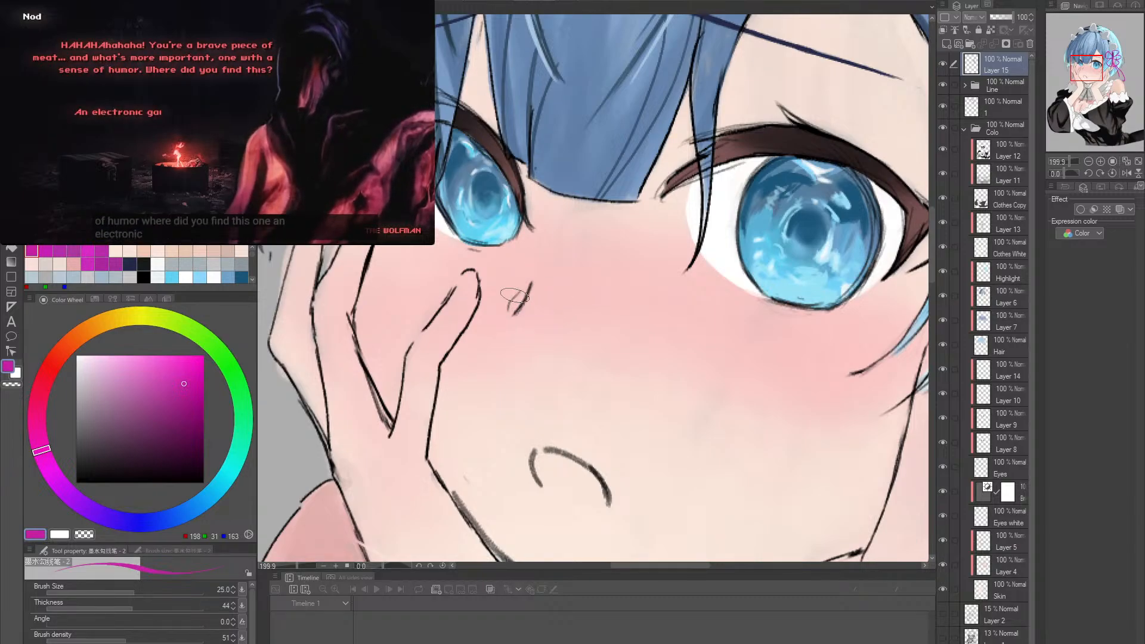
alt+click(554, 526)
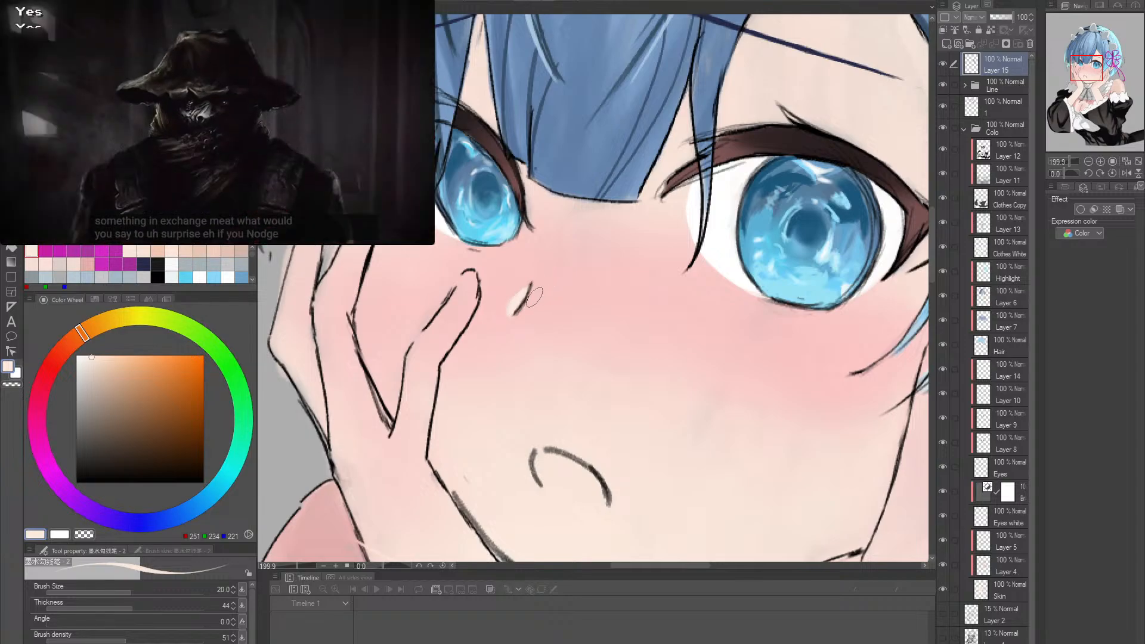
drag(529, 290, 517, 309)
click(138, 125)
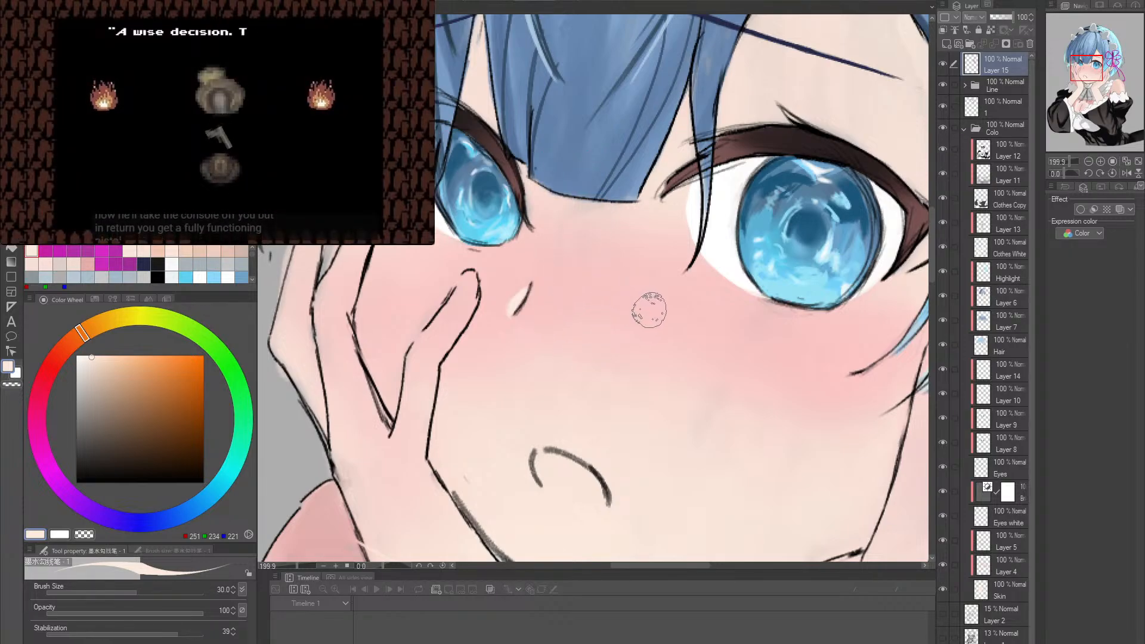
- Trim the lower edge of the nose highlight with the surrounding cheek pink, using the inking pen at brush size 8
key(bracketleft)
key(bracketleft)
key(bracketleft)
key(bracketleft)
key(bracketleft)
key(bracketleft)
key(bracketleft)
key(bracketleft)
alt+click(683, 309)
drag(524, 306, 514, 310)
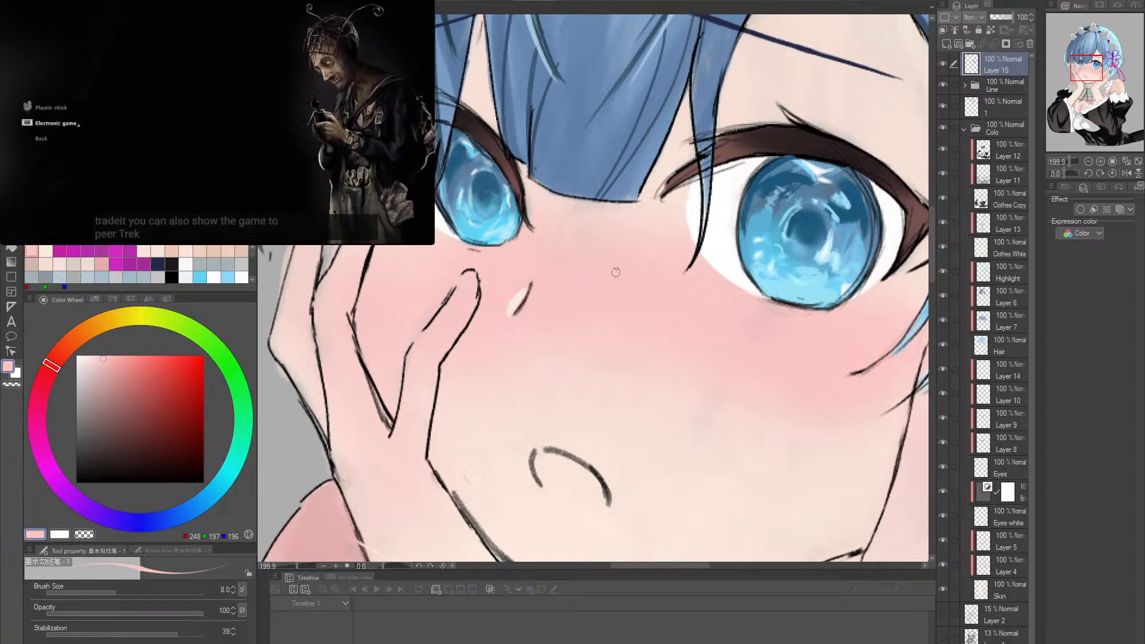
- Try to paint over the dark nose line with the cheek pink
drag(608, 266, 635, 268)
mouse_move(523, 290)
mouse_down()
mouse_move(550, 290)
mouse_move(530, 265)
mouse_move(502, 277)
mouse_move(547, 243)
mouse_up()
key(ctrl+z)
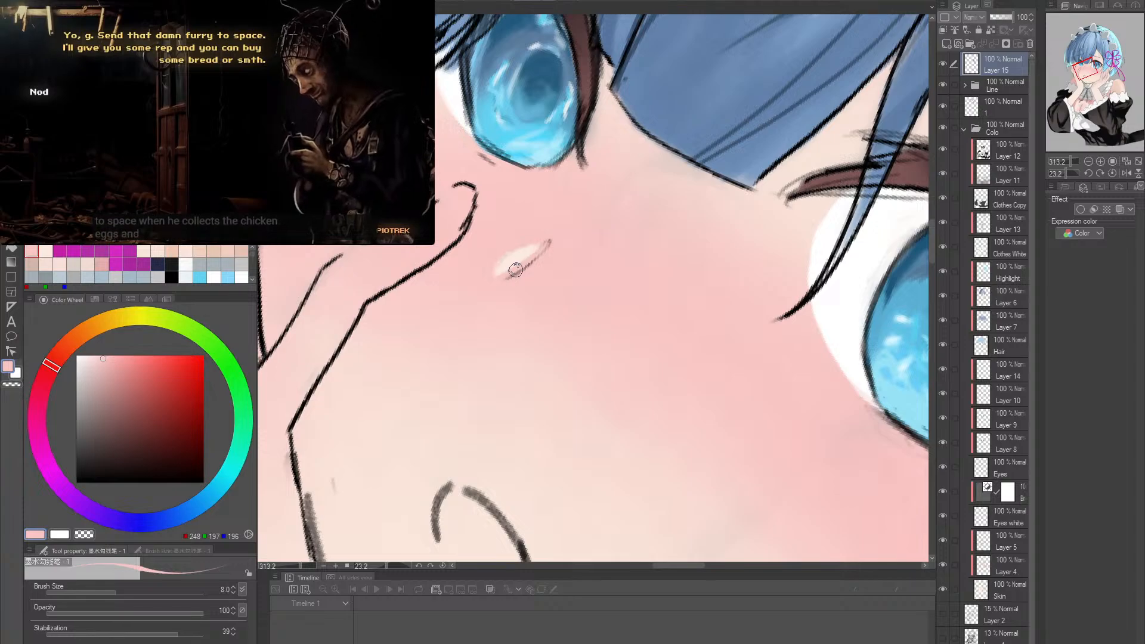
key(ctrl+z)
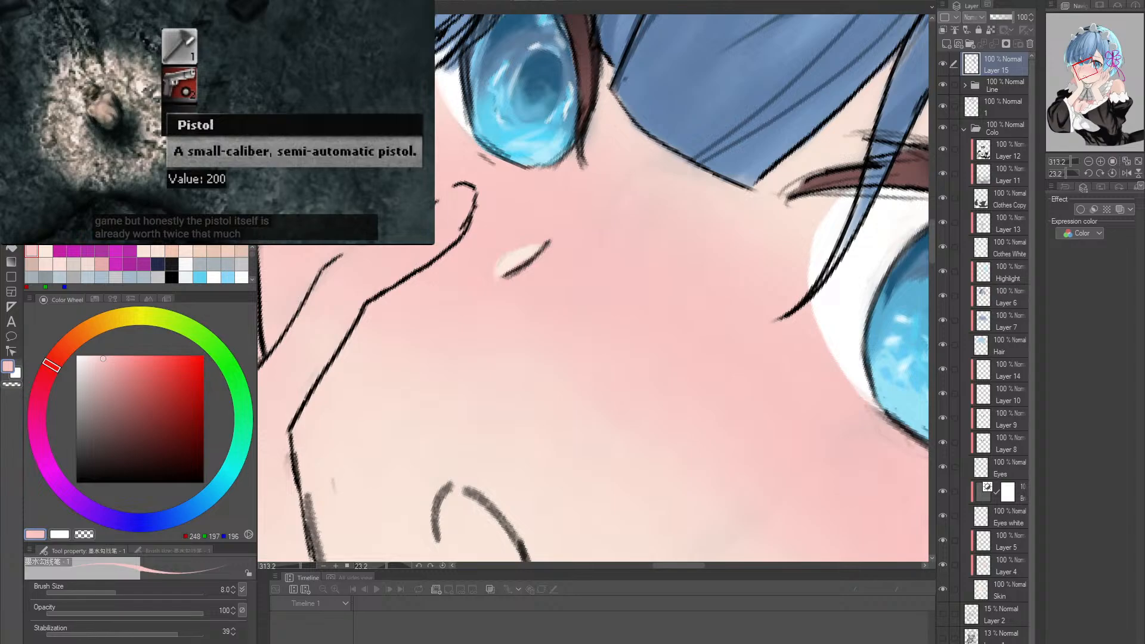
- Darken the pink slightly to RGB 238, 189, 188 and paint along the dark nose line with it
click(57, 357)
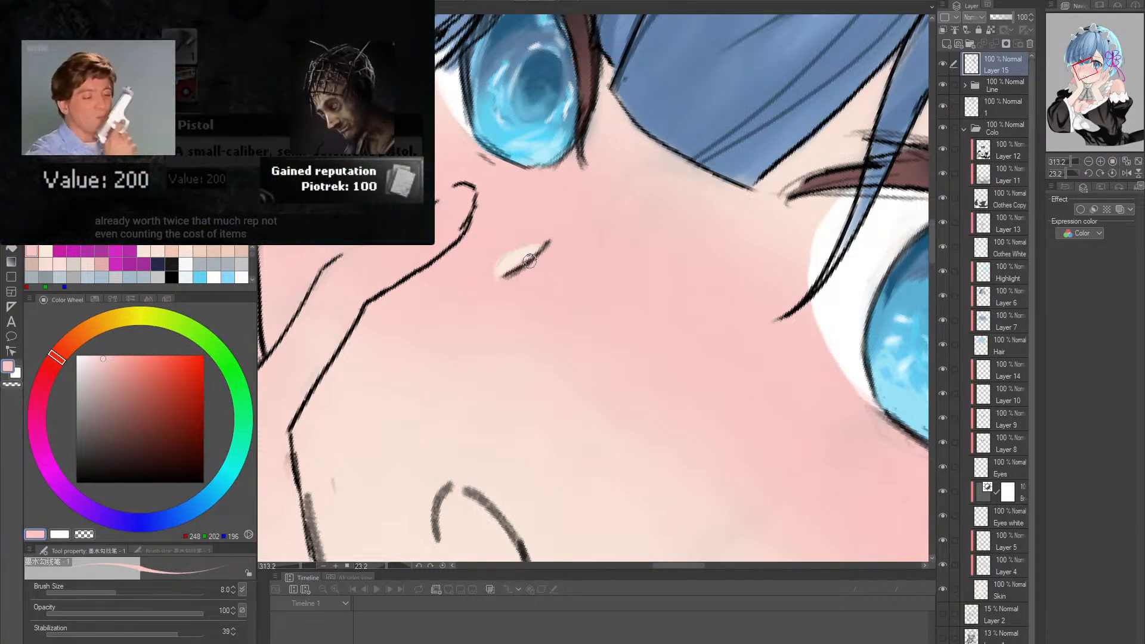
alt+click(498, 229)
alt+click(504, 233)
click(103, 364)
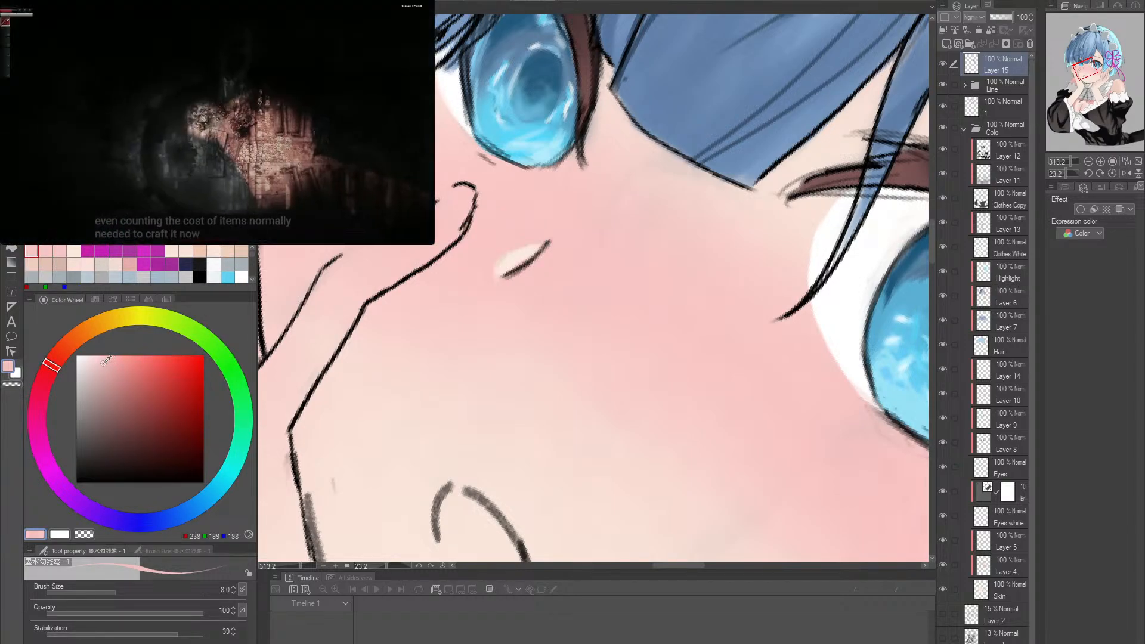
drag(501, 275, 550, 240)
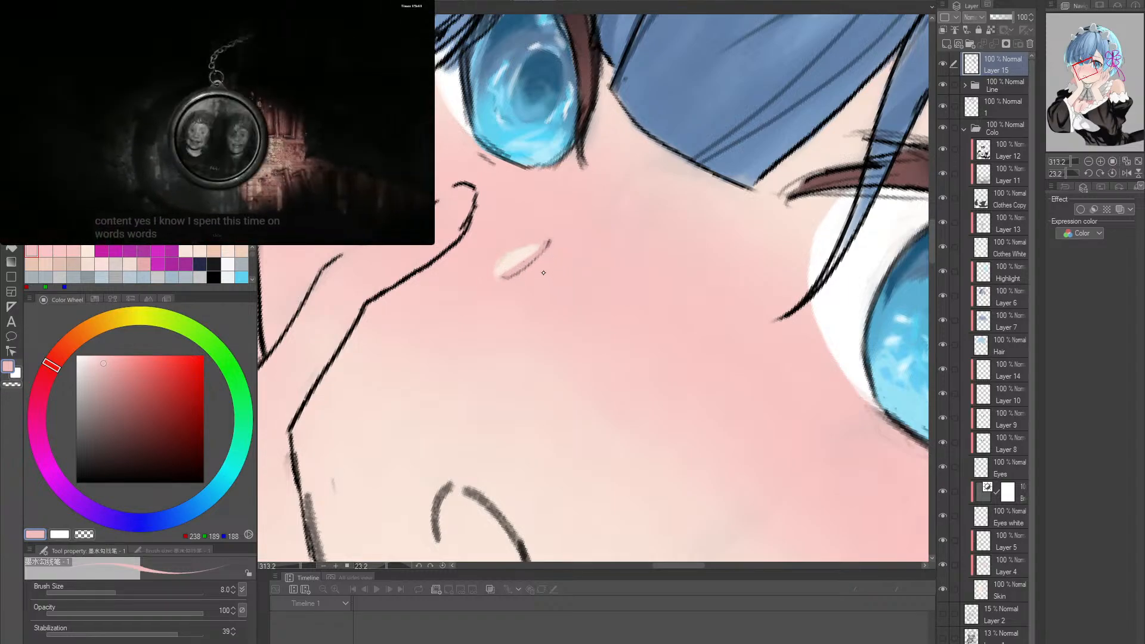
drag(502, 277, 544, 247)
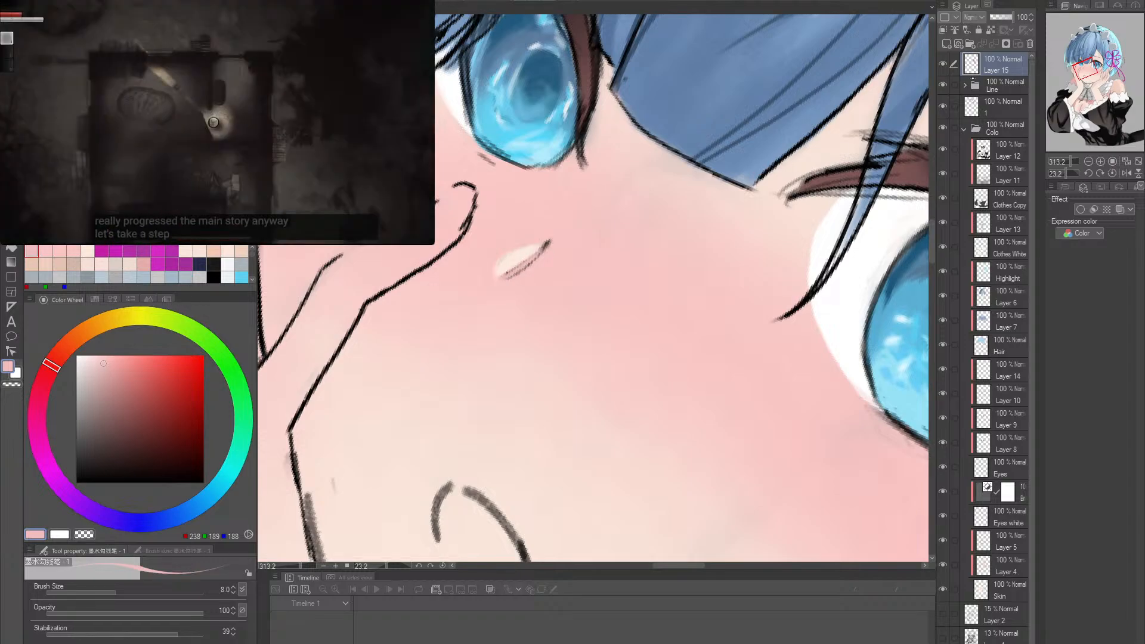
- Erase the lower part of the nose line on the Line layer with the soft eraser at brush size 20
click(988, 104)
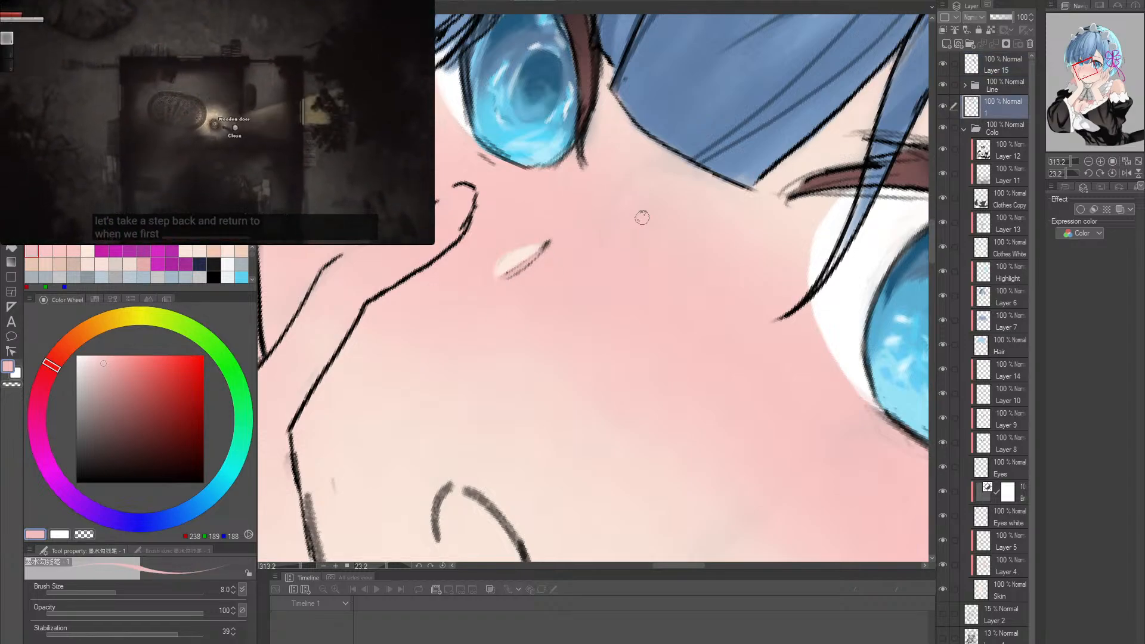
key(e)
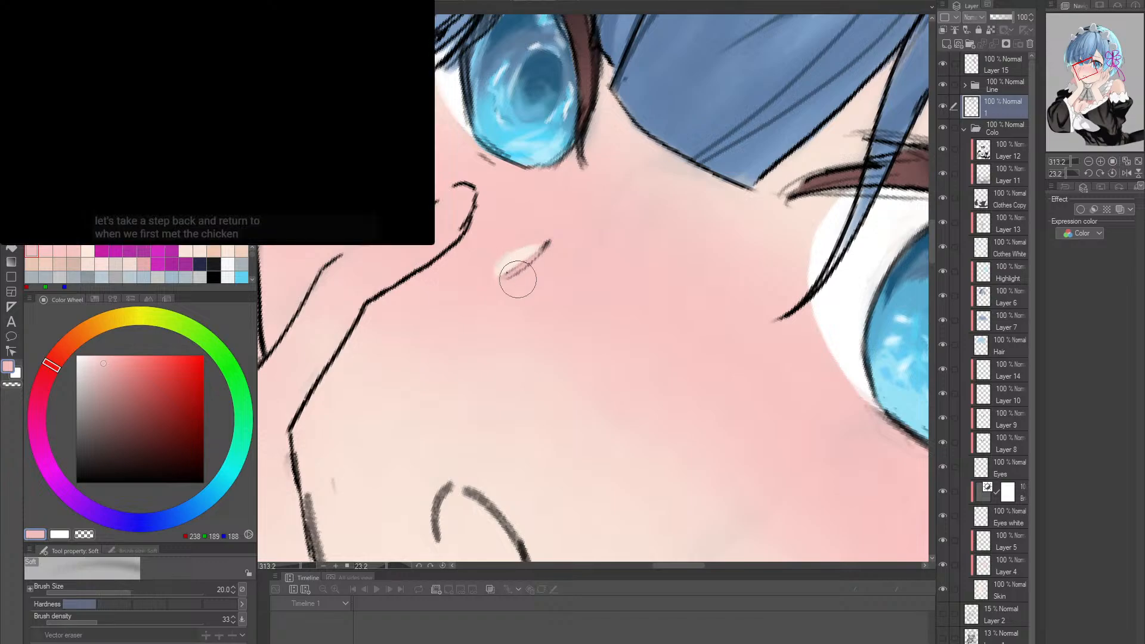
click(965, 86)
click(1007, 108)
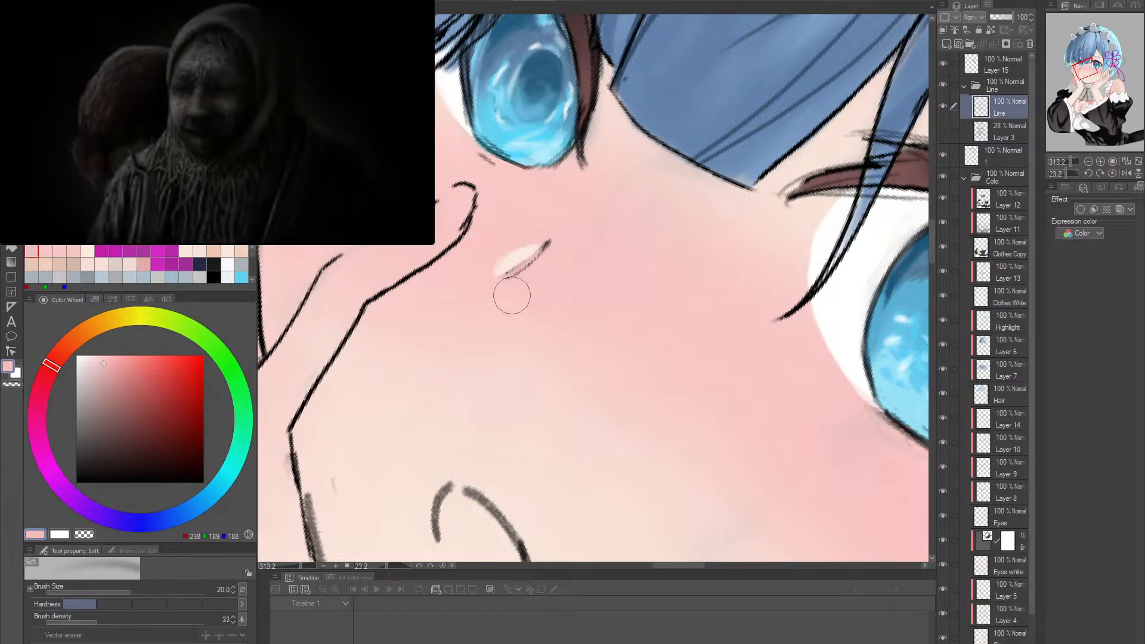
mouse_move(511, 295)
mouse_down()
mouse_move(534, 264)
mouse_move(504, 275)
mouse_up()
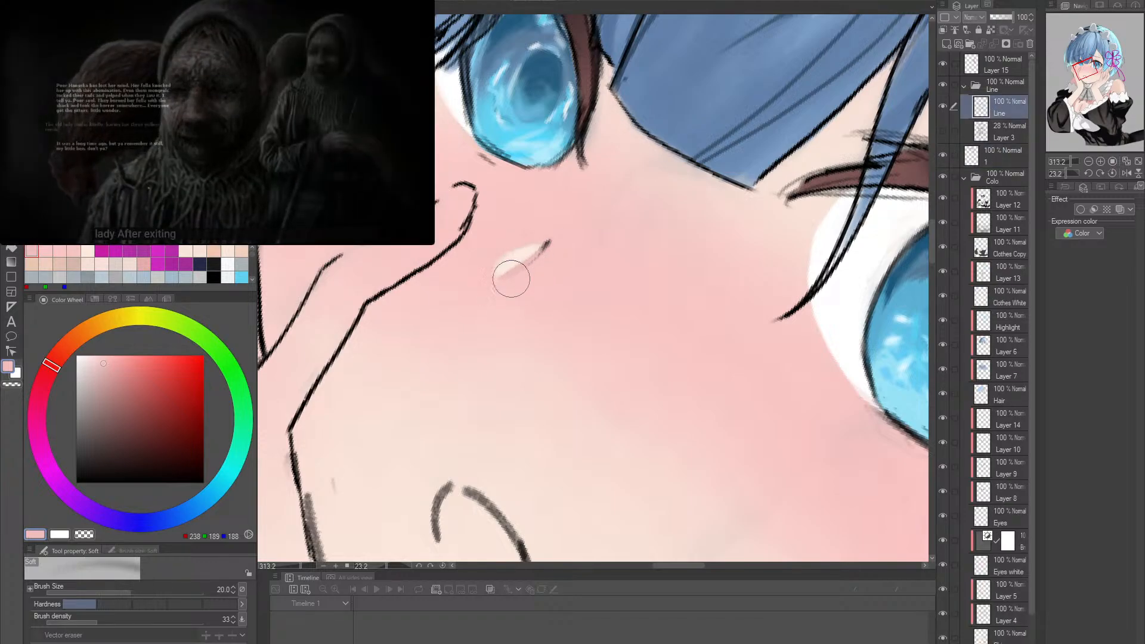
- Paint a stronger pink shadow edge, RGB 244, 179, 178, along the nose highlight on Layer 15 at brush size 8
key(r)
double_click(691, 274)
key(p)
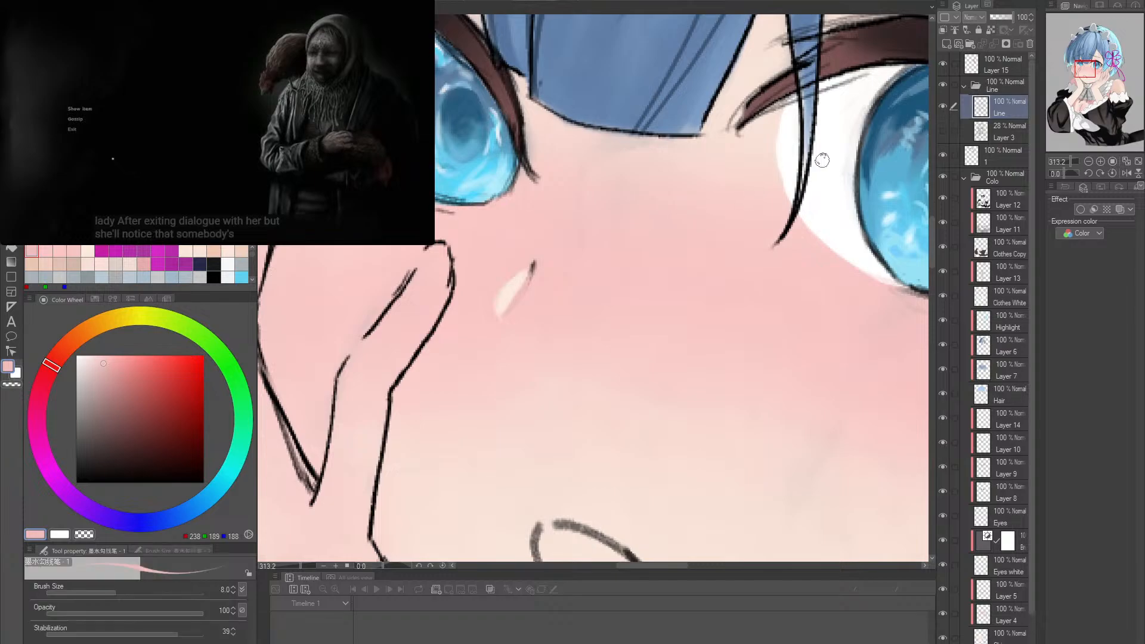
click(997, 65)
alt+click(517, 300)
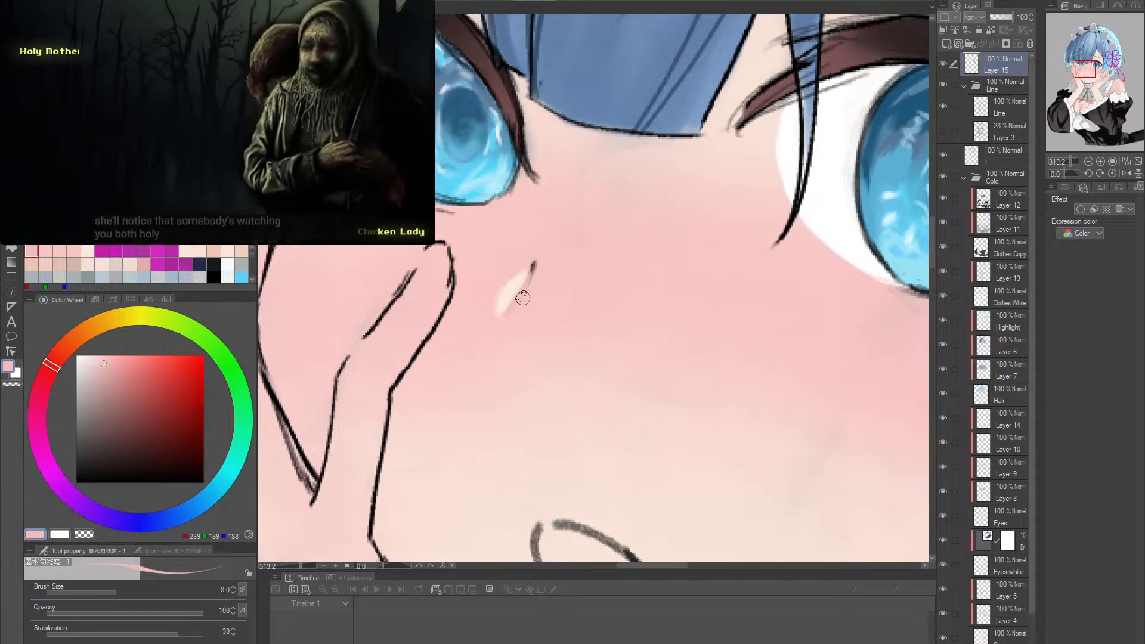
click(111, 361)
key(r)
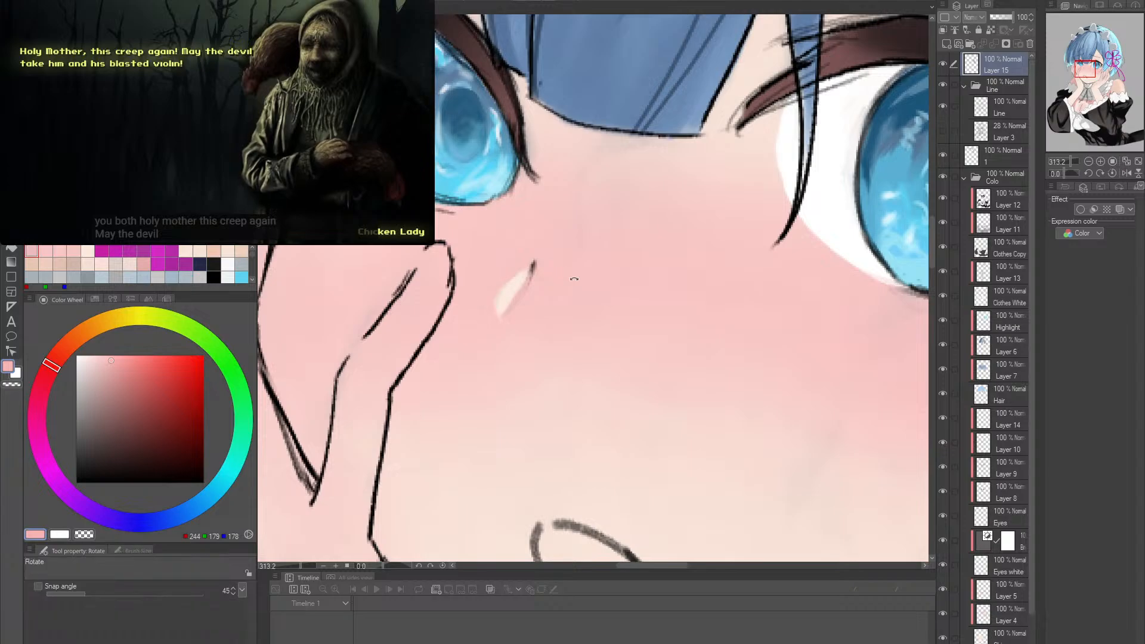
mouse_move(570, 270)
mouse_down()
mouse_move(564, 298)
mouse_move(579, 262)
mouse_move(501, 285)
mouse_up()
key(p)
drag(549, 244, 483, 289)
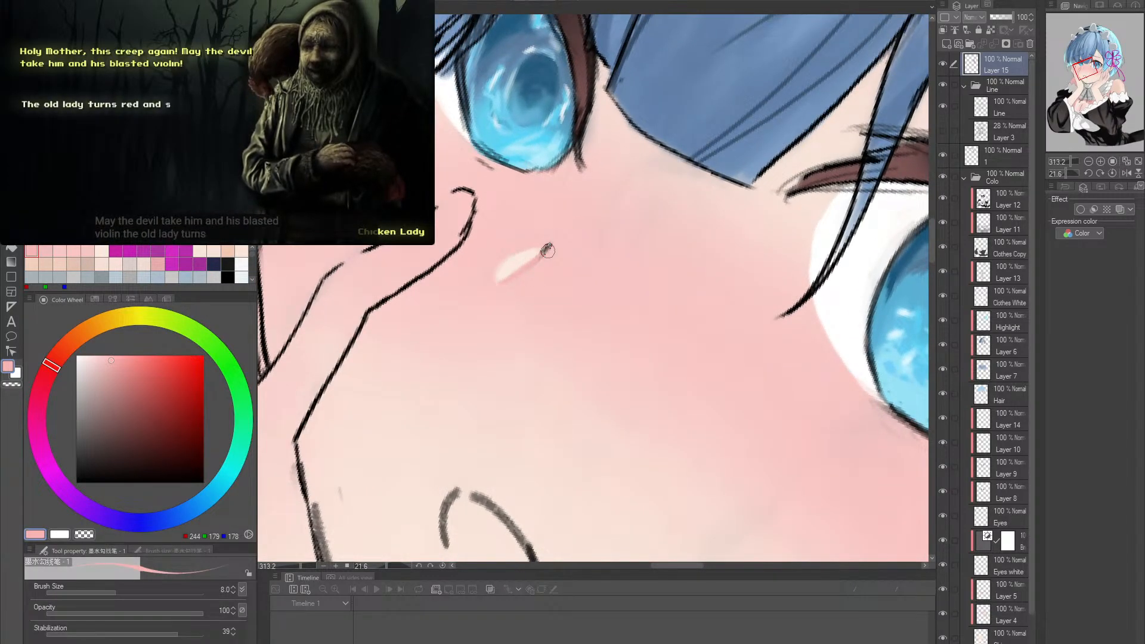
mouse_move(549, 244)
mouse_down()
mouse_move(490, 289)
mouse_move(495, 285)
mouse_up()
- Cover the remaining dark tip of the nose line with the surrounding pink, RGB 247, 197, 195
key(r)
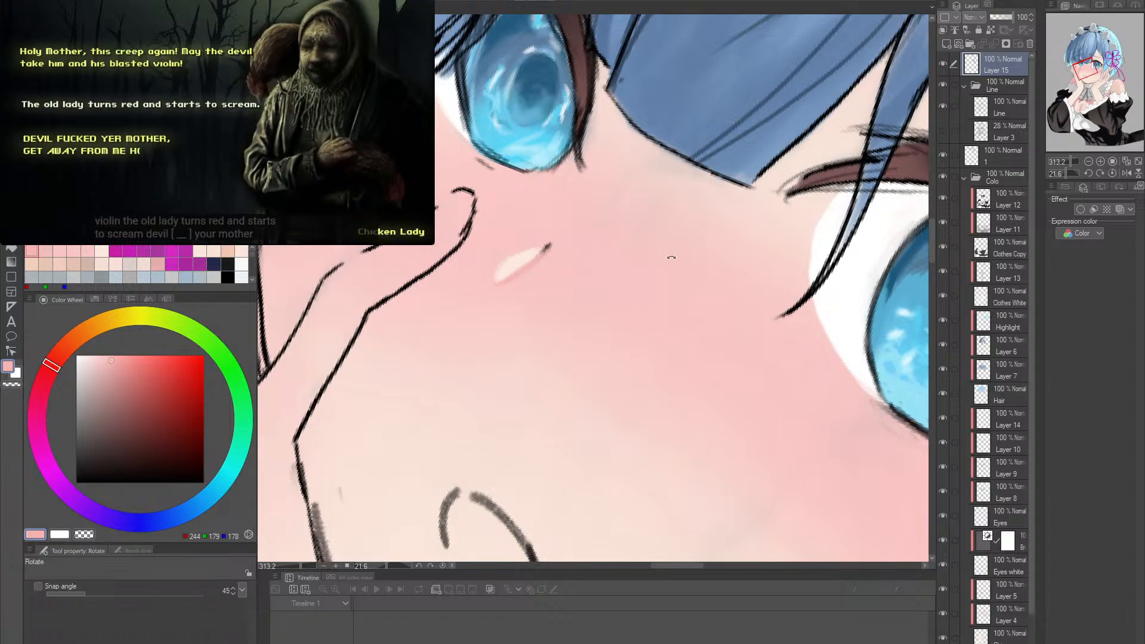
drag(673, 255, 638, 245)
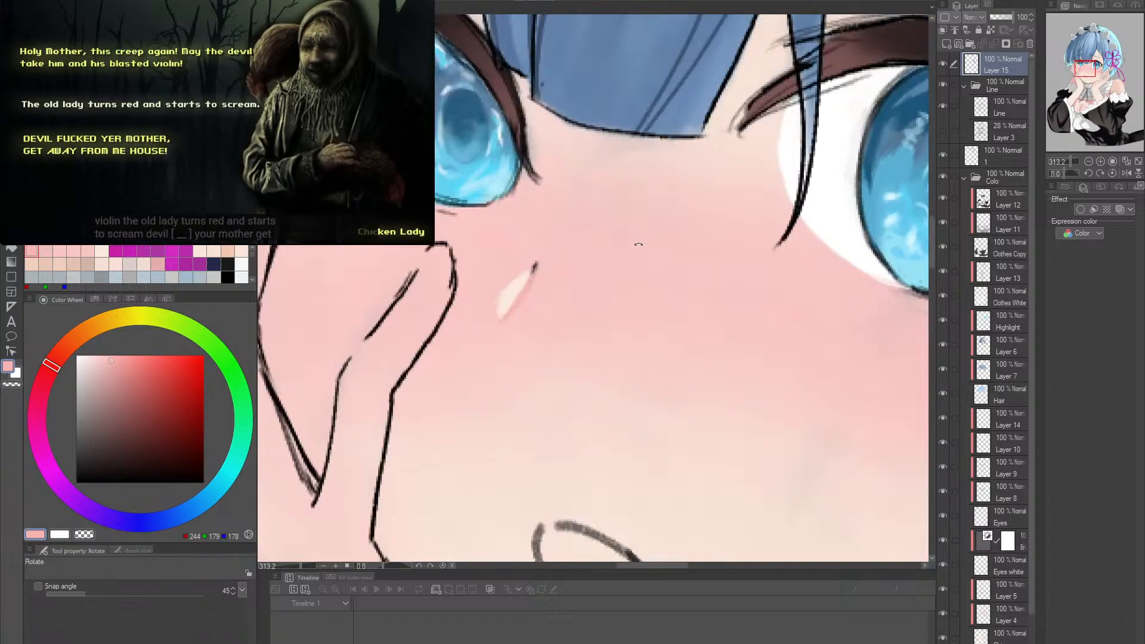
alt+click(536, 267)
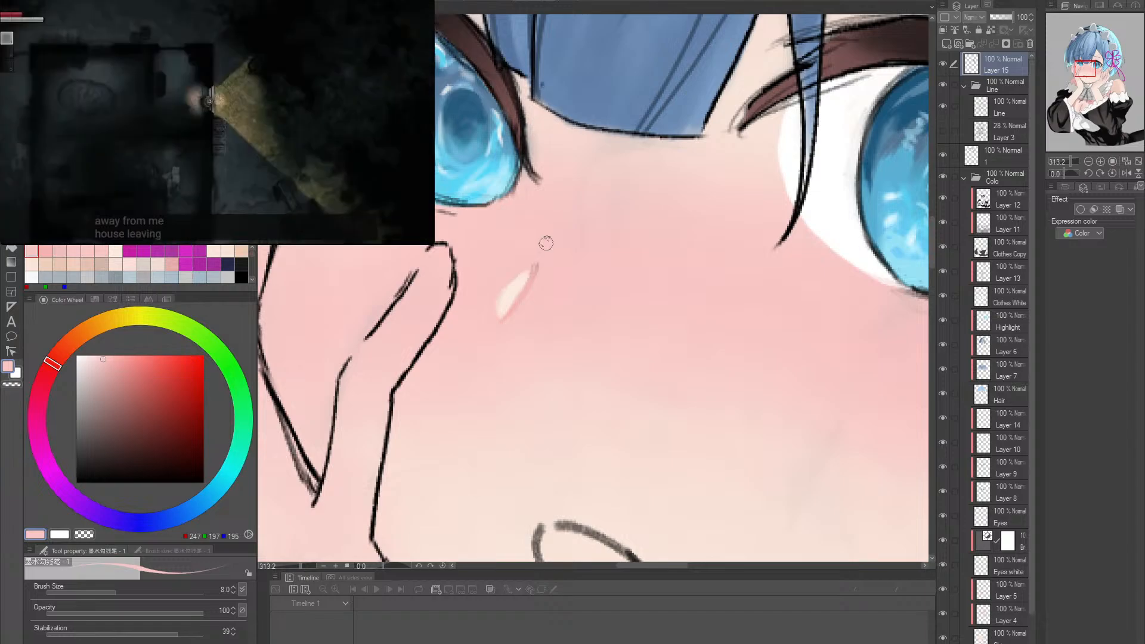
drag(545, 246, 532, 271)
- Draw a thin nose line along the highlight and a tiny mark below it in reddish brown, RGB 112, 87, 87, at brush size 1.5
key(alt+space)
drag(661, 274, 602, 274)
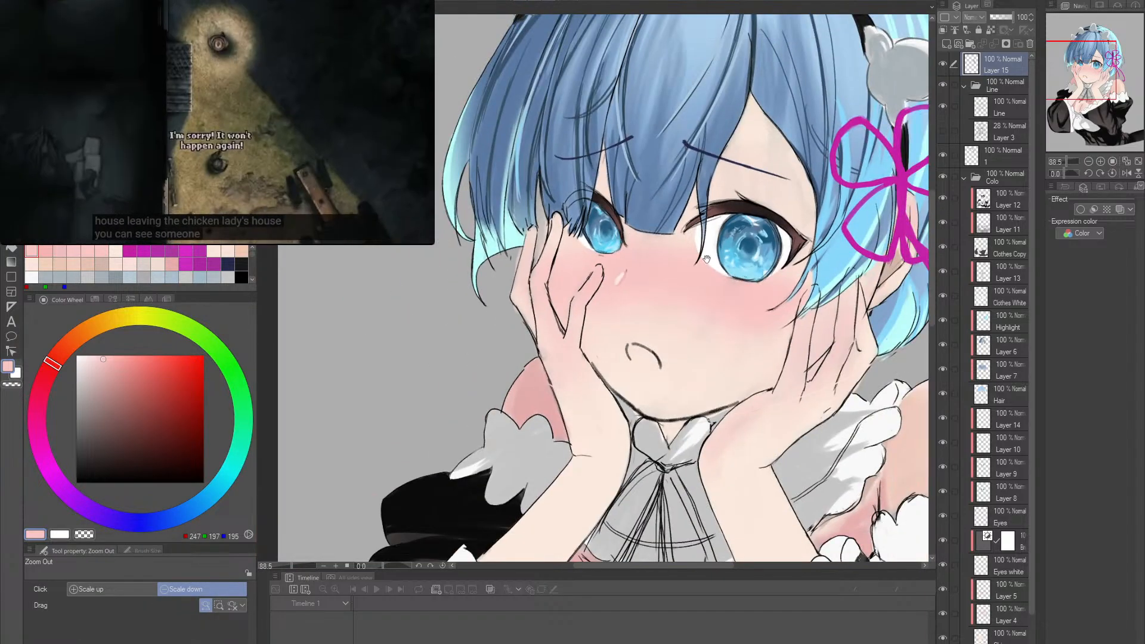
drag(707, 259, 668, 245)
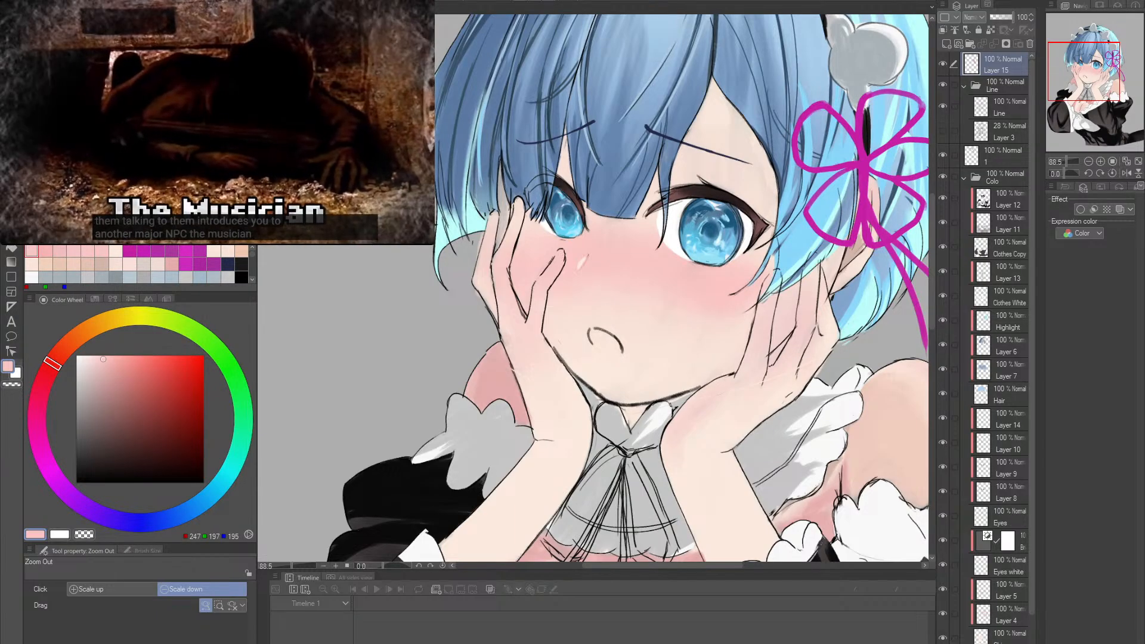
click(582, 266)
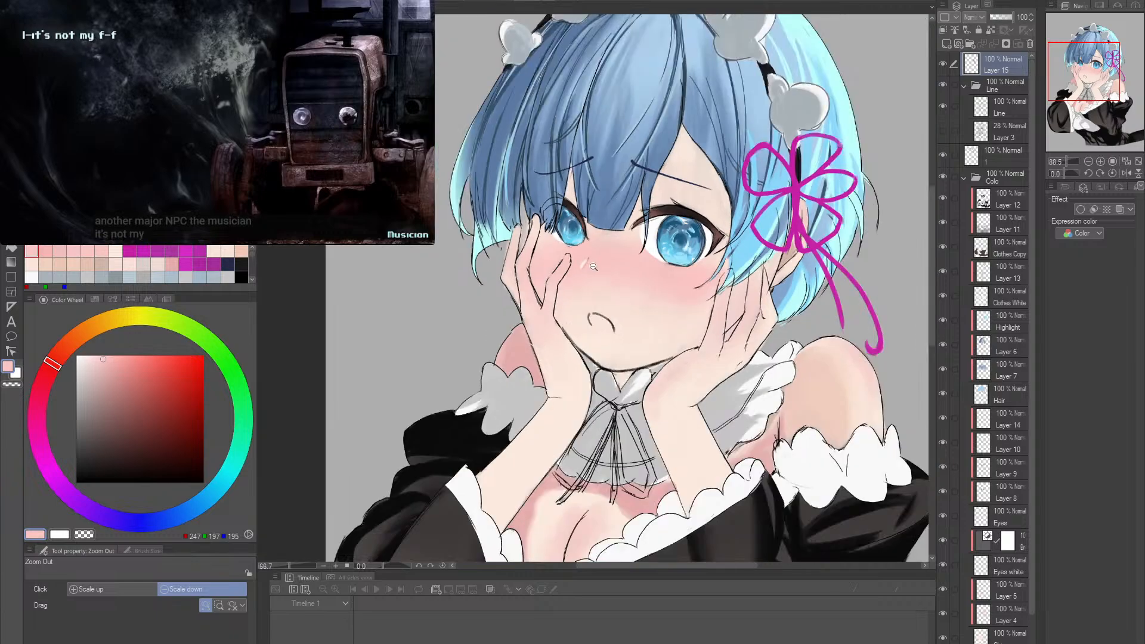
drag(583, 266, 638, 328)
key(p)
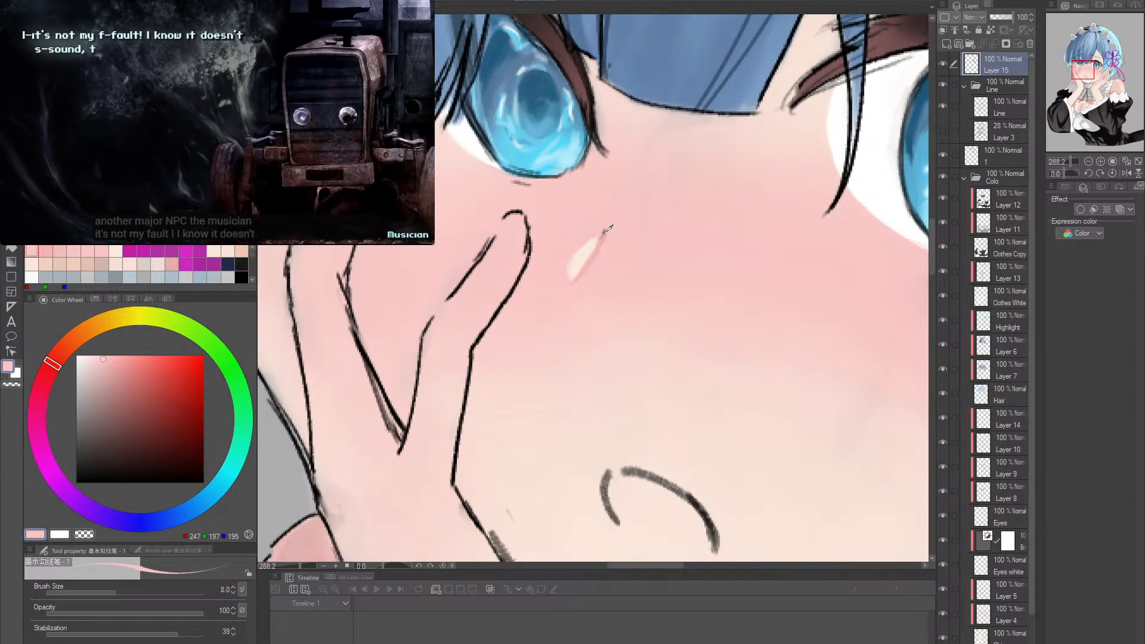
alt+click(602, 234)
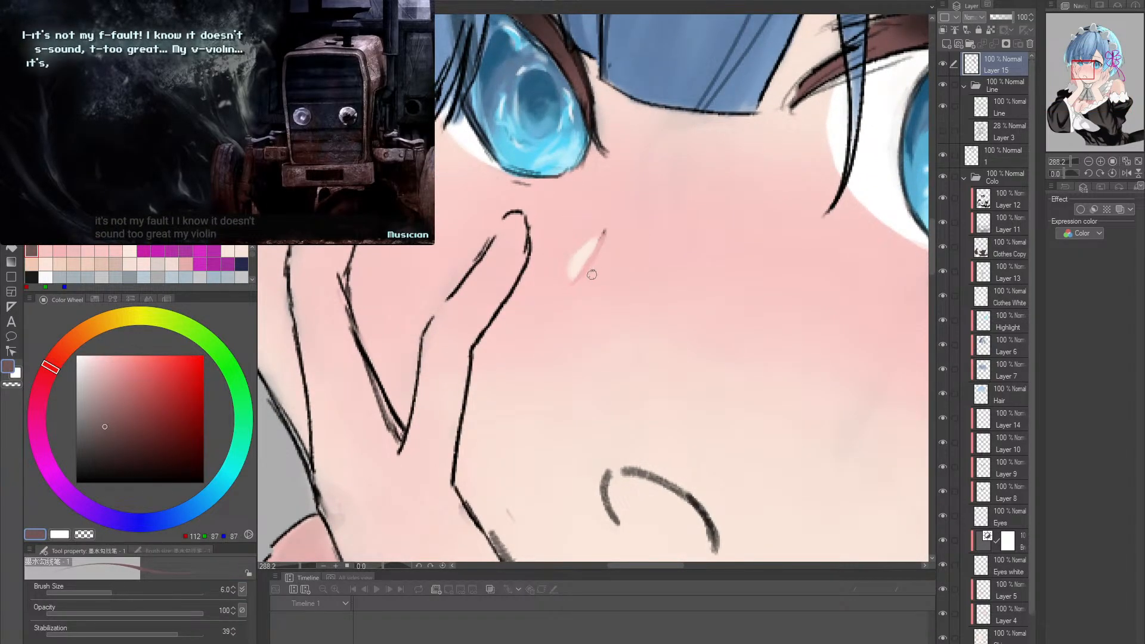
key(bracketleft)
key(bracketleft)
key(bracketleft)
key(bracketleft)
key(bracketleft)
key(bracketleft)
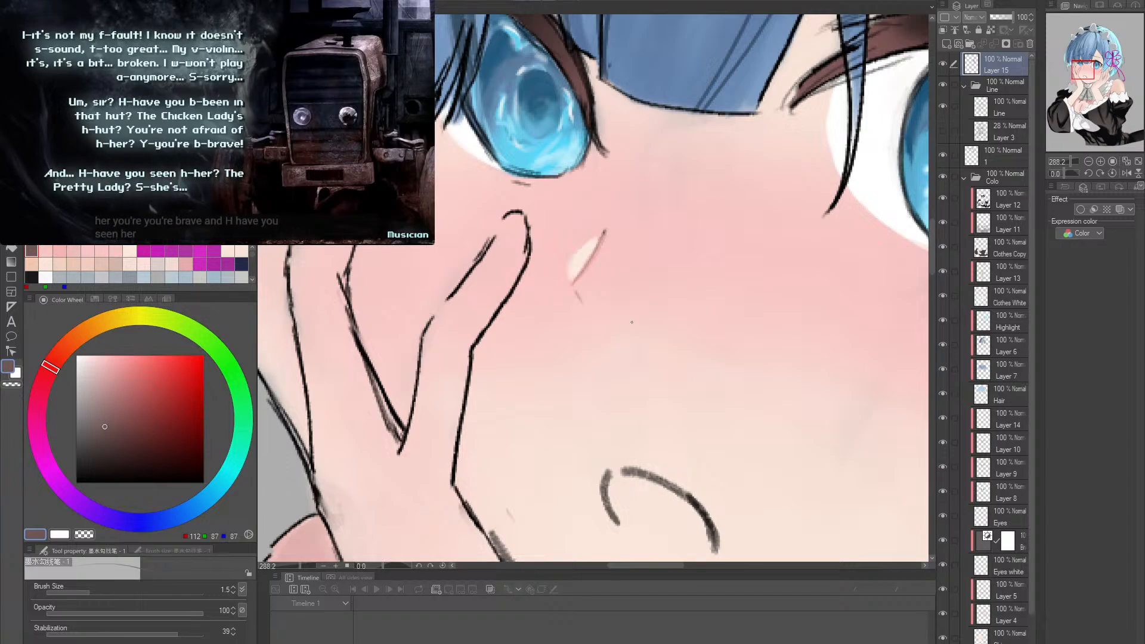
- Fade the mouth strokes on the Line layer to a faint guide with the soft eraser at brush size 20
key(ctrl+alt+space)
drag(706, 343, 753, 335)
key(shift+space)
double_click(753, 336)
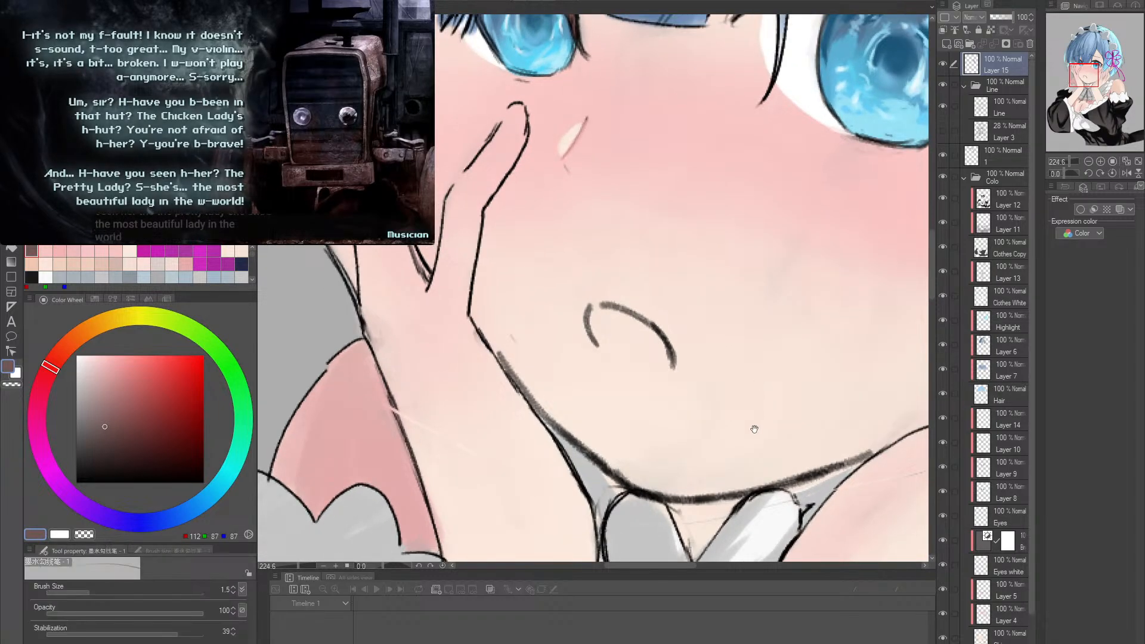
key(space)
drag(754, 429, 686, 328)
key(ctrl+alt+space)
drag(754, 361, 761, 359)
key(space)
key(shift+space)
drag(647, 289, 711, 346)
key(ctrl+alt+space)
drag(604, 325, 625, 324)
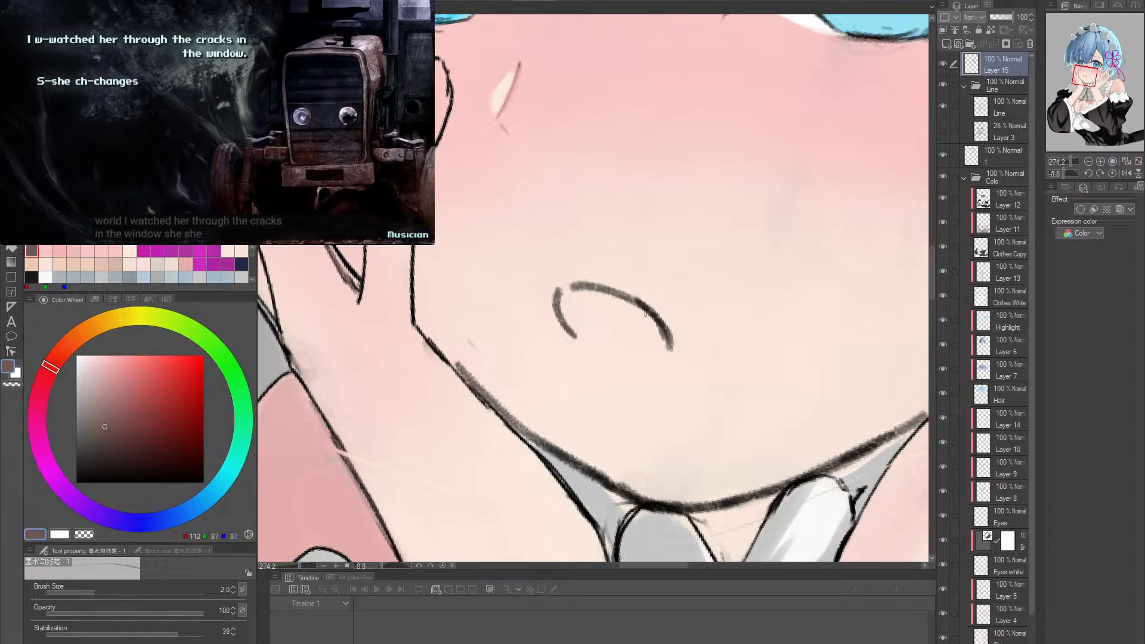
click(1002, 107)
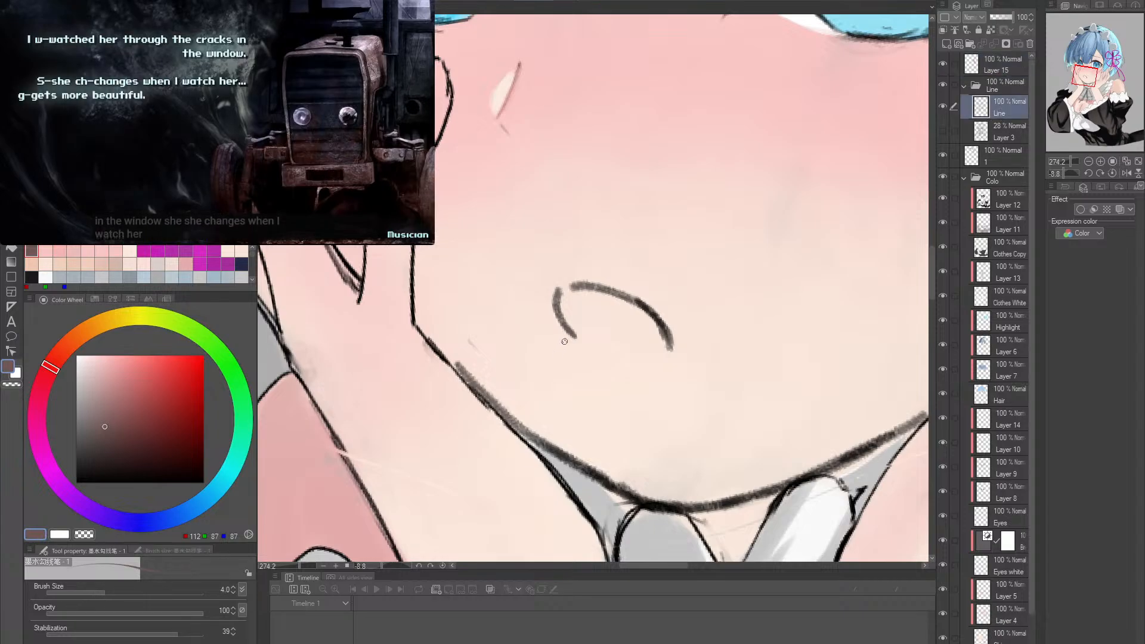
key(e)
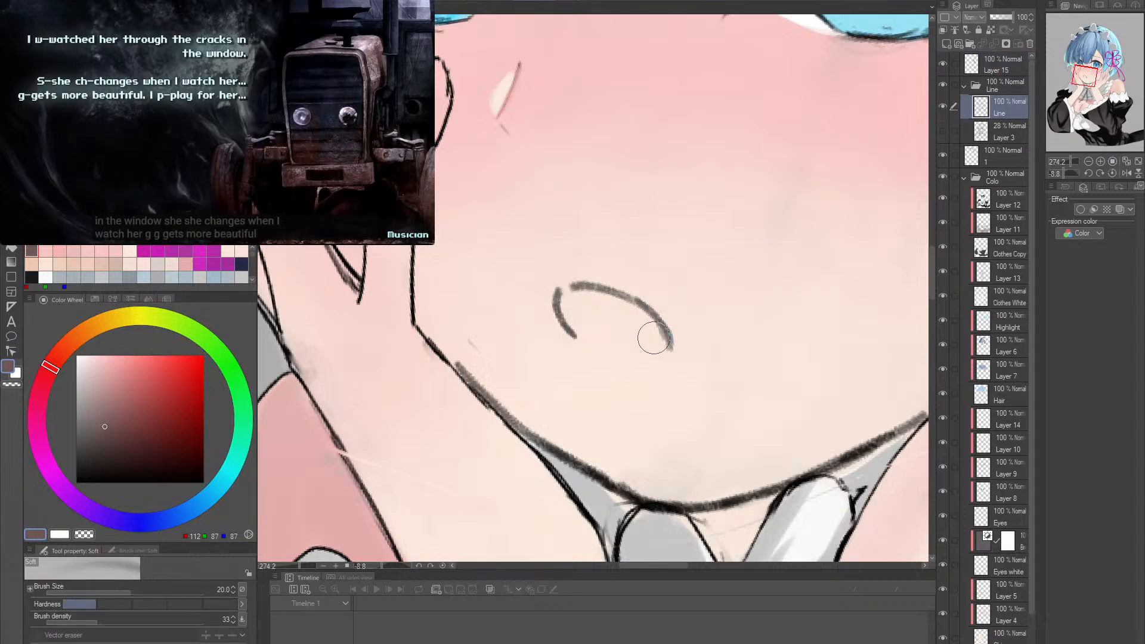
mouse_move(573, 327)
mouse_down()
mouse_move(657, 349)
mouse_move(594, 289)
mouse_move(624, 341)
mouse_move(671, 348)
mouse_move(567, 354)
mouse_move(564, 291)
mouse_move(652, 355)
mouse_move(666, 343)
mouse_move(575, 360)
mouse_move(556, 300)
mouse_move(585, 277)
mouse_move(596, 317)
mouse_move(655, 324)
mouse_up()
key(p)
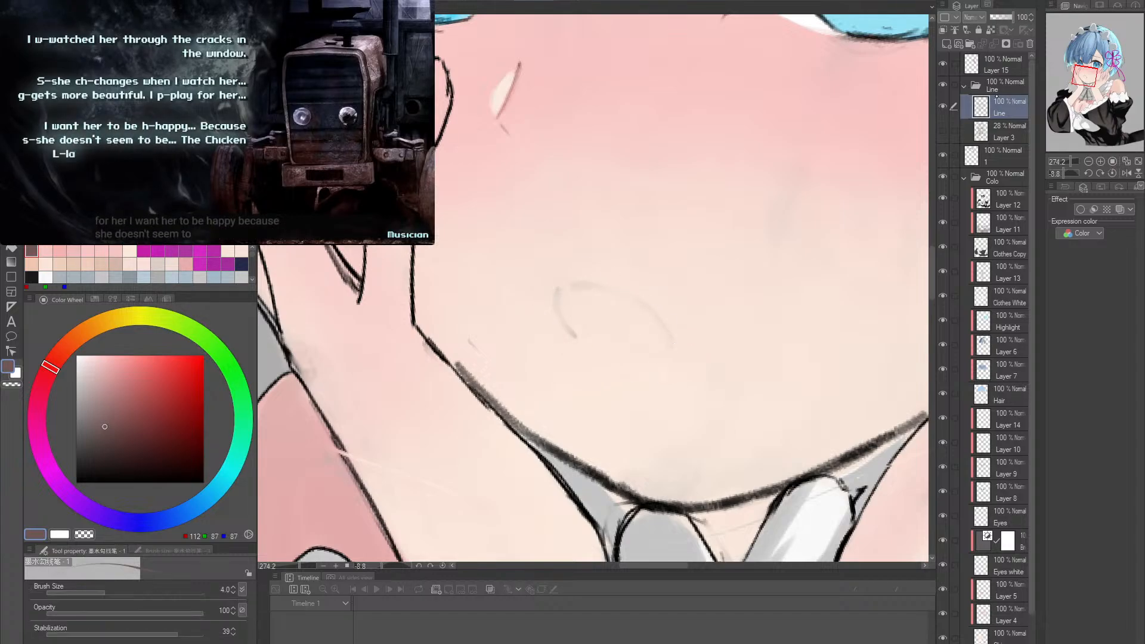
- Redraw the short corner stroke of the mouth on Layer 15 in reddish brown, RGB 112, 87, 87, at brush size 4
click(1004, 65)
key(ctrl+@)
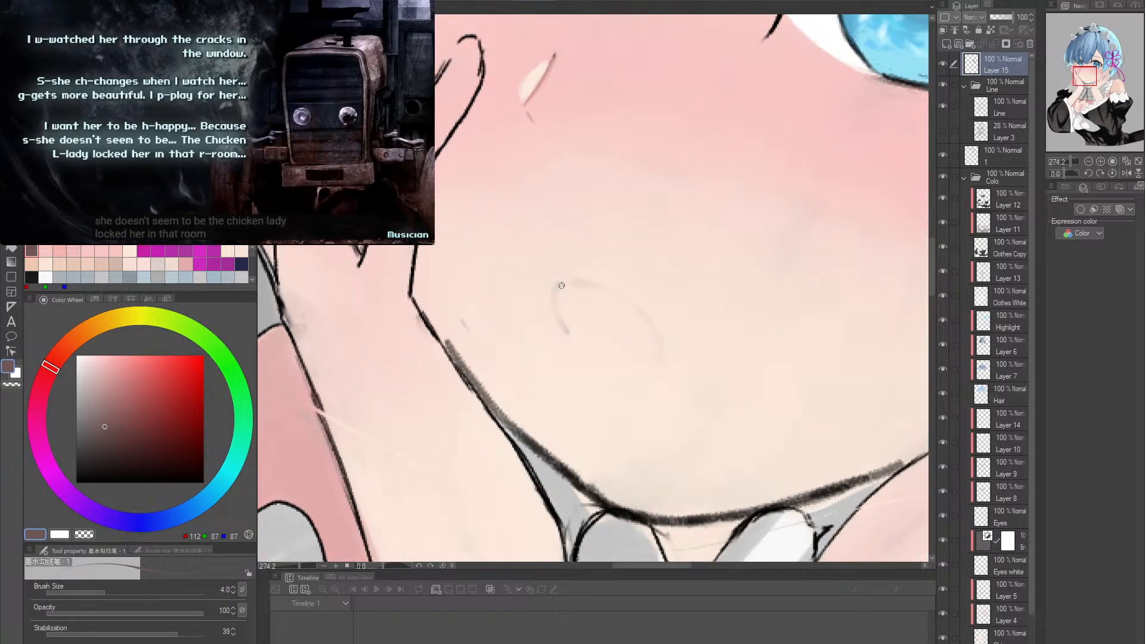
mouse_move(561, 286)
mouse_down()
mouse_move(564, 300)
mouse_move(581, 253)
mouse_up()
key(r)
mouse_move(652, 246)
mouse_down()
mouse_move(675, 271)
mouse_move(662, 297)
mouse_up()
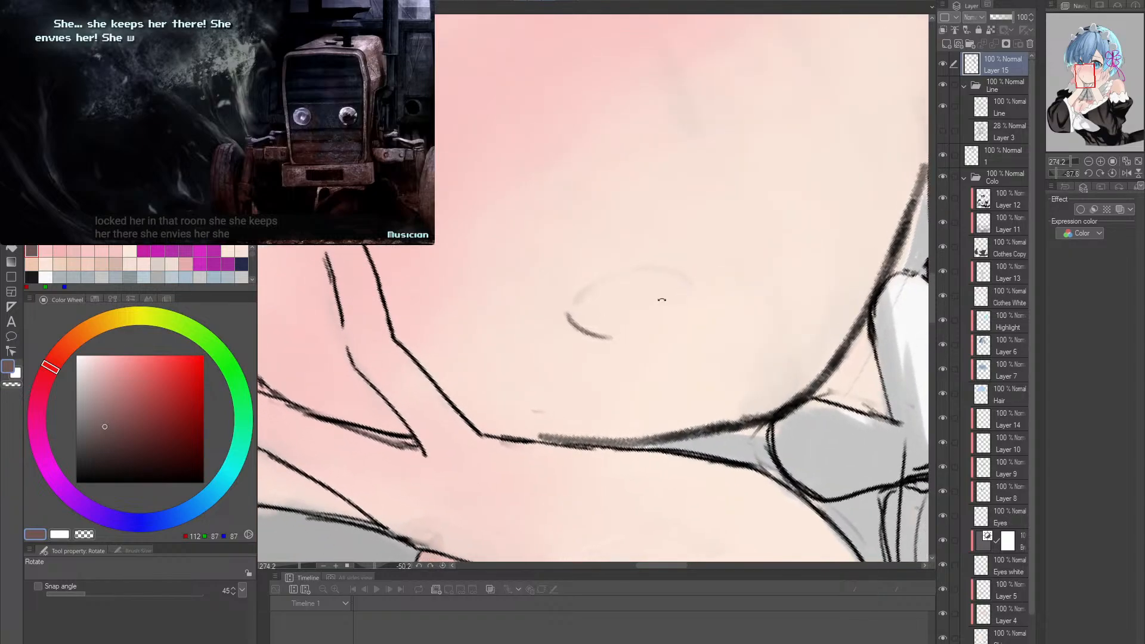
key(p)
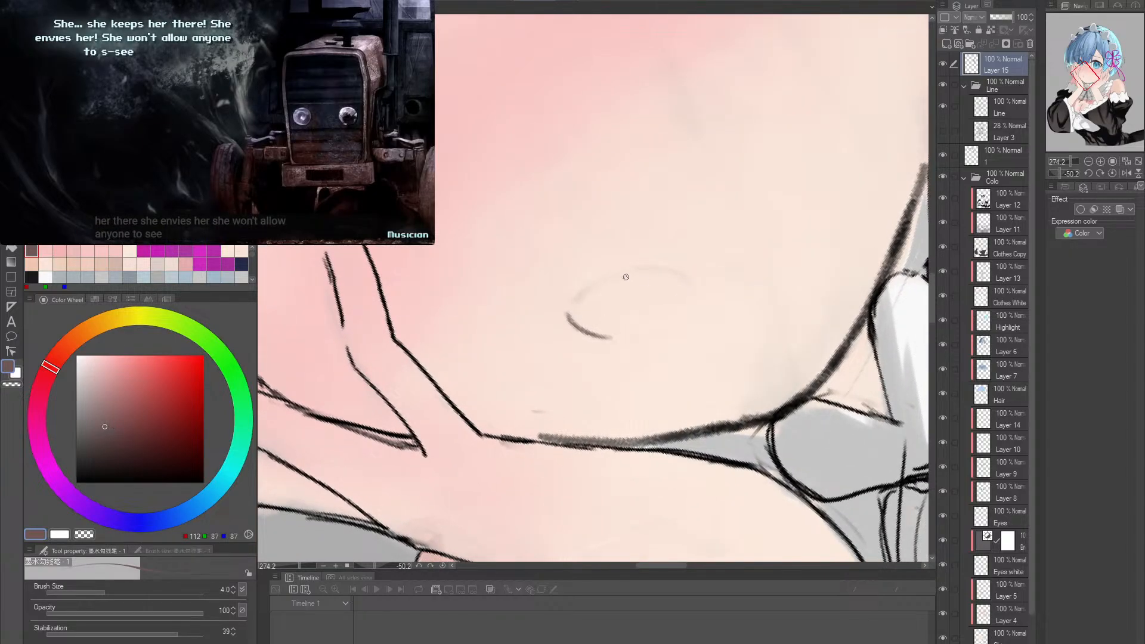
mouse_move(575, 309)
mouse_down()
mouse_move(681, 267)
mouse_move(694, 280)
mouse_up()
key(ctrl+z)
key(ctrl+z)
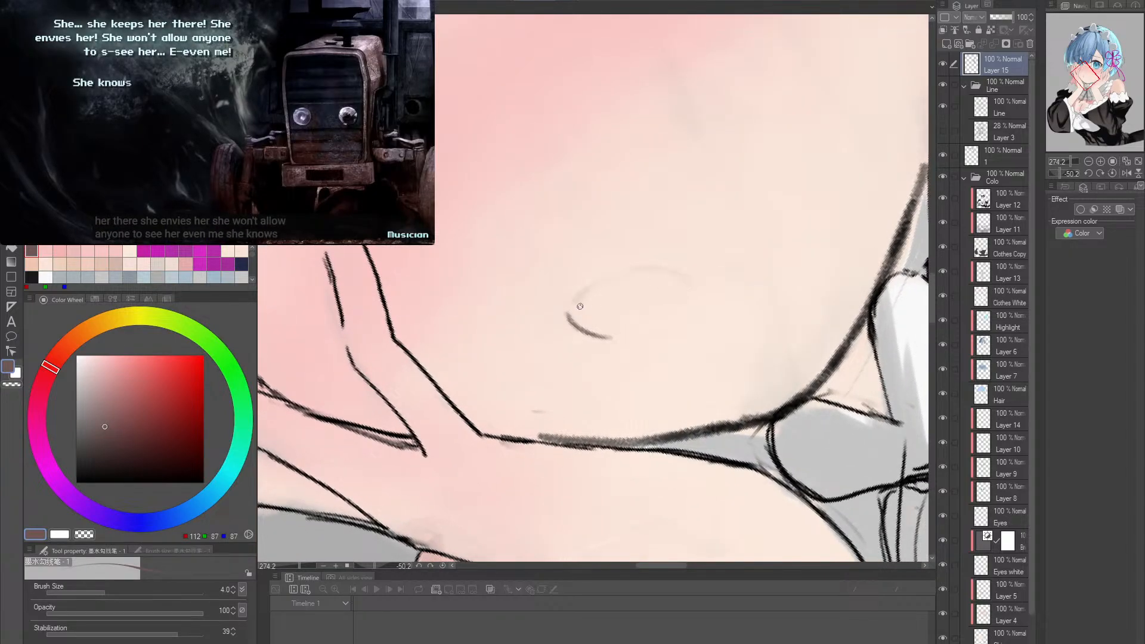
key(ctrl+z)
mouse_move(575, 308)
mouse_down()
mouse_move(683, 278)
mouse_move(597, 285)
mouse_move(690, 280)
mouse_move(755, 349)
mouse_move(773, 289)
mouse_move(728, 173)
mouse_up()
key(ctrl+z)
key(r)
key(ctrl+z)
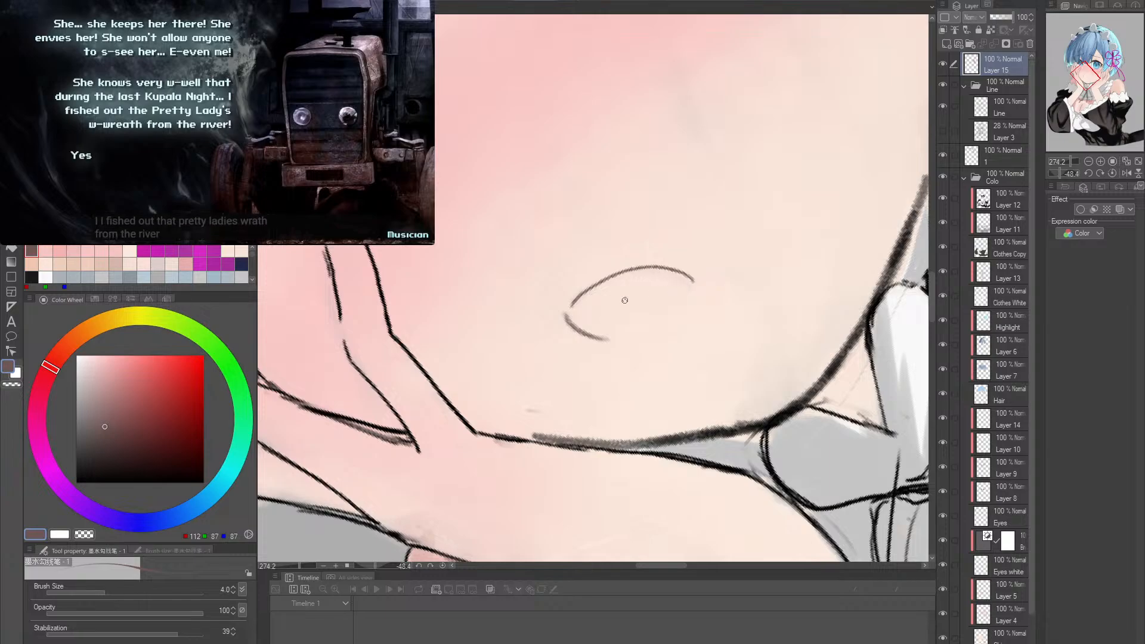
key(ctrl+z)
- Draw a smooth thin arc for the upper edge of the mouth on Layer 15, joined to the corner stroke, retrying until it follows the guide
drag(590, 287, 673, 275)
key(ctrl+z)
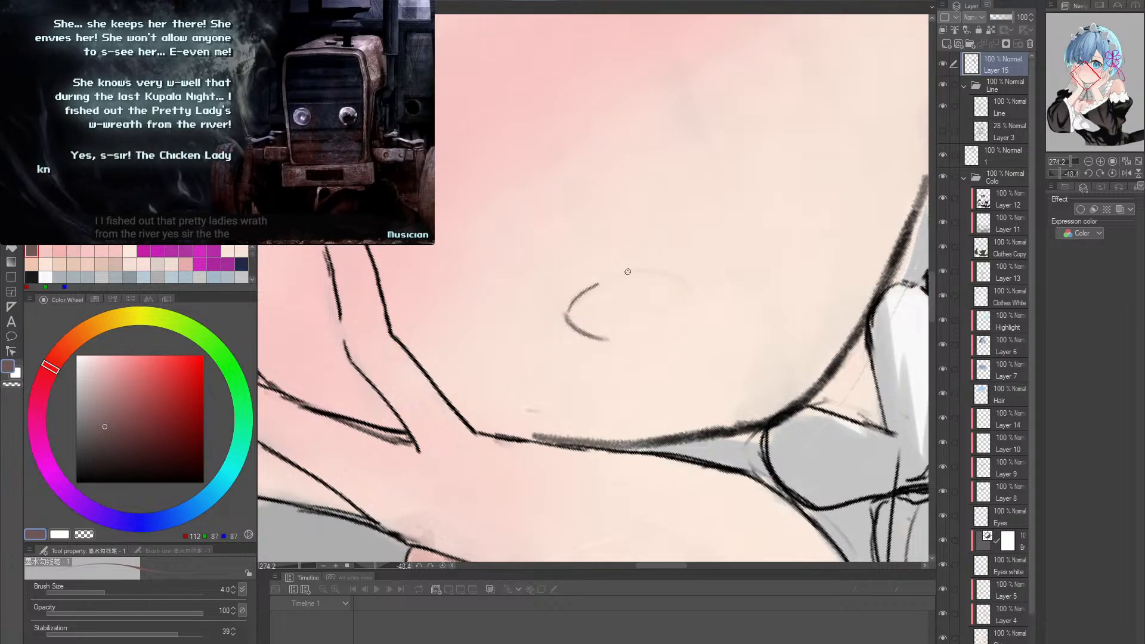
drag(597, 286, 663, 271)
key(ctrl+z)
mouse_move(584, 287)
mouse_down()
mouse_move(669, 268)
mouse_move(691, 286)
mouse_move(794, 297)
mouse_up()
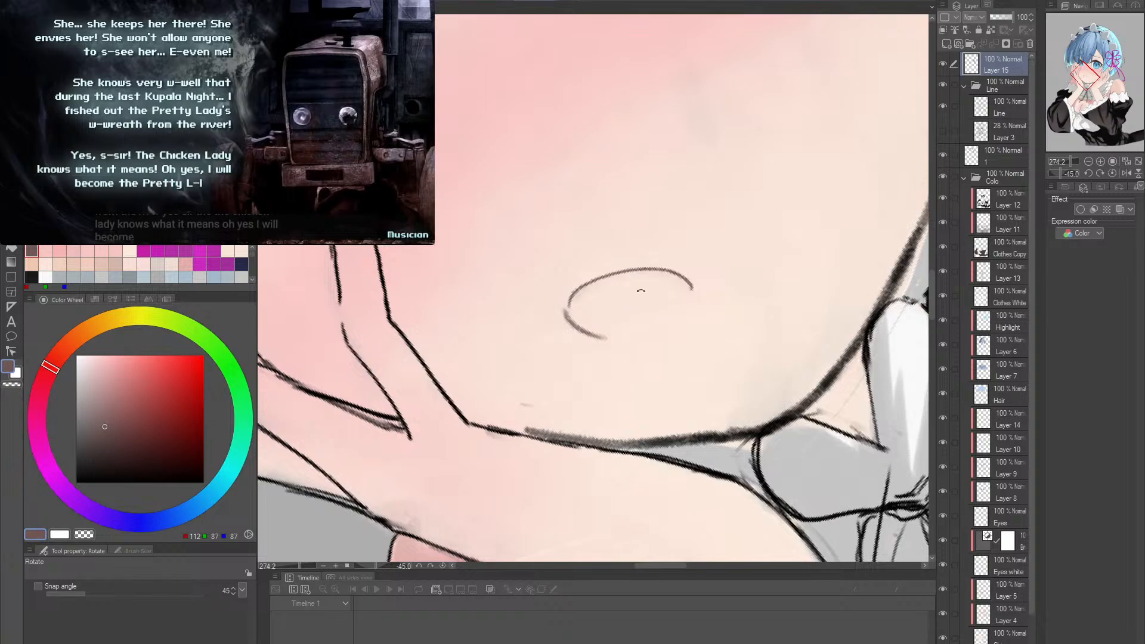
key(p)
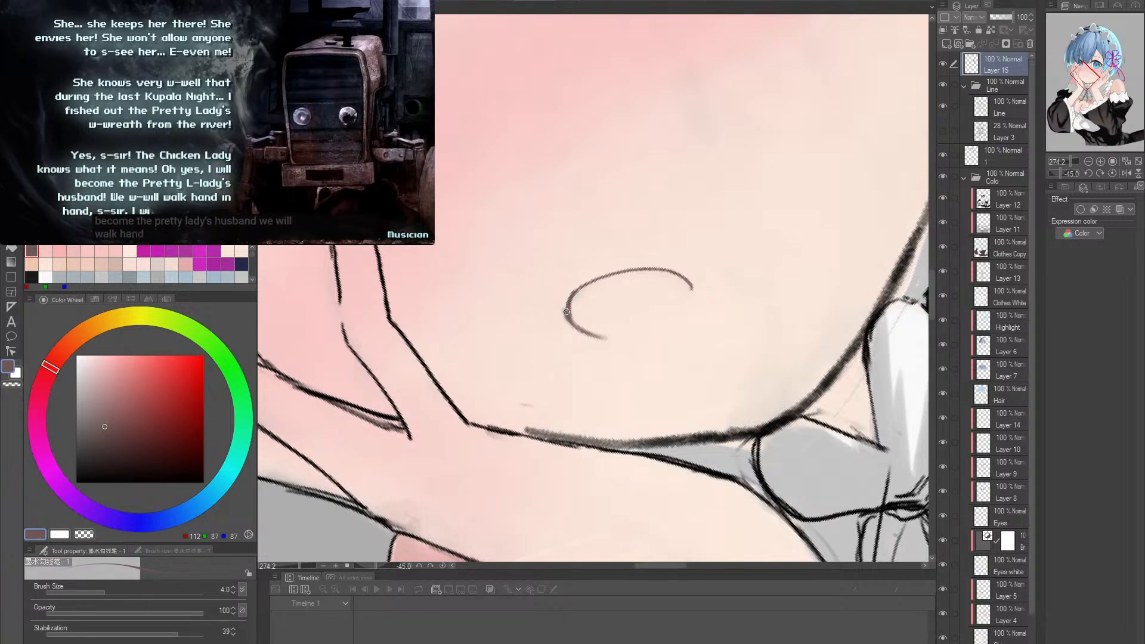
- Thicken the mouth line at its rounded corner and clean its edge with the soft eraser at size 6
key(e)
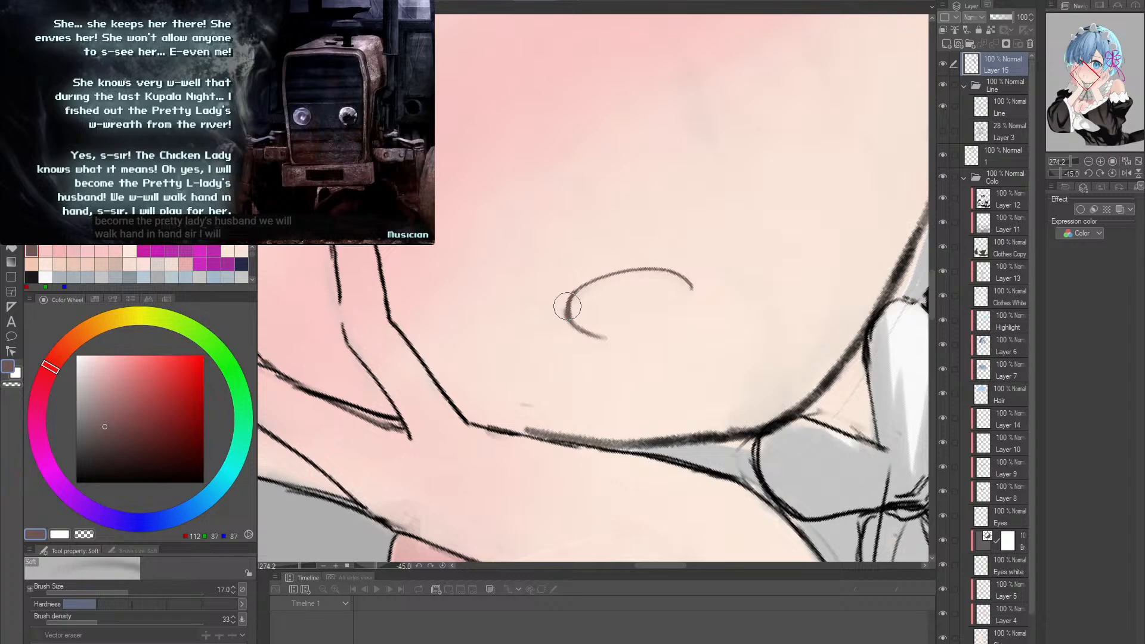
key(bracketleft)
key(bracketleft)
key(bracketleft)
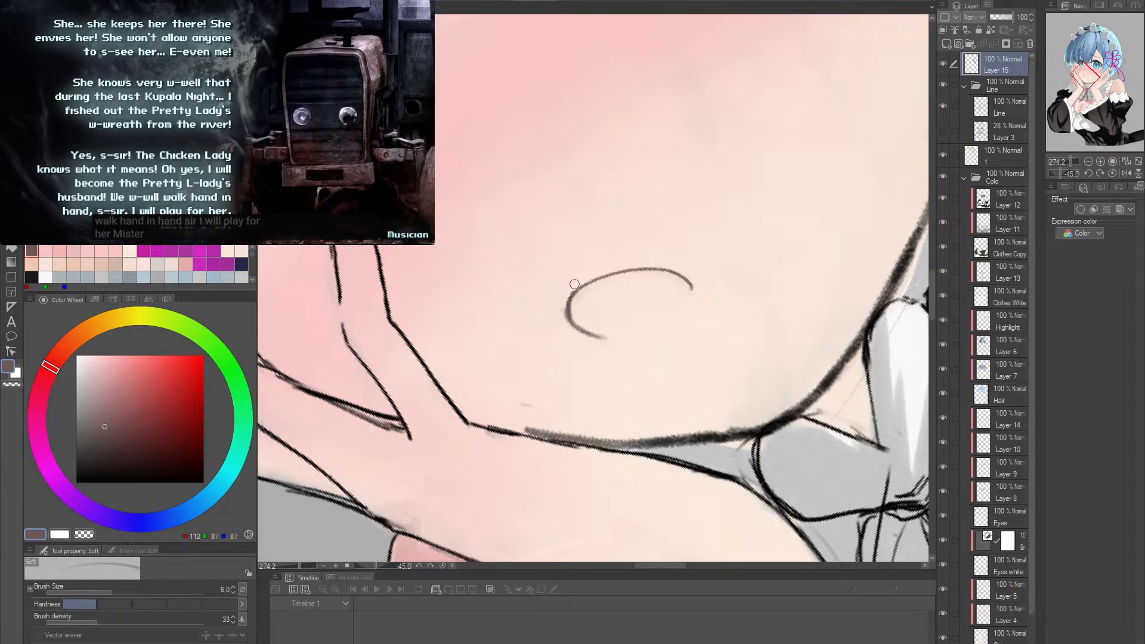
key(p)
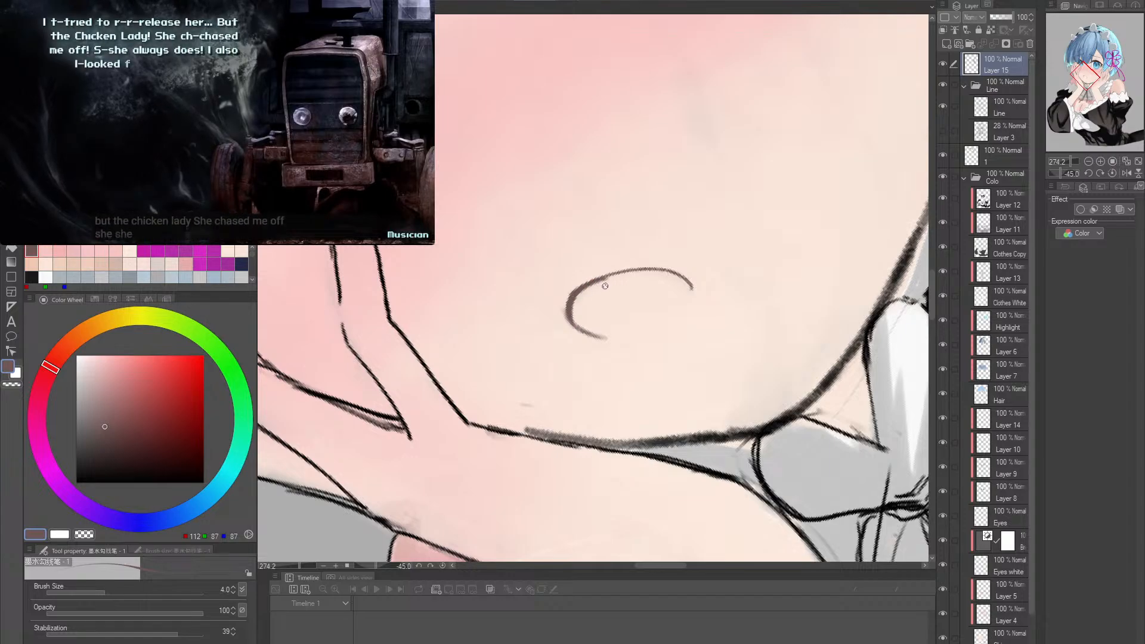
key(e)
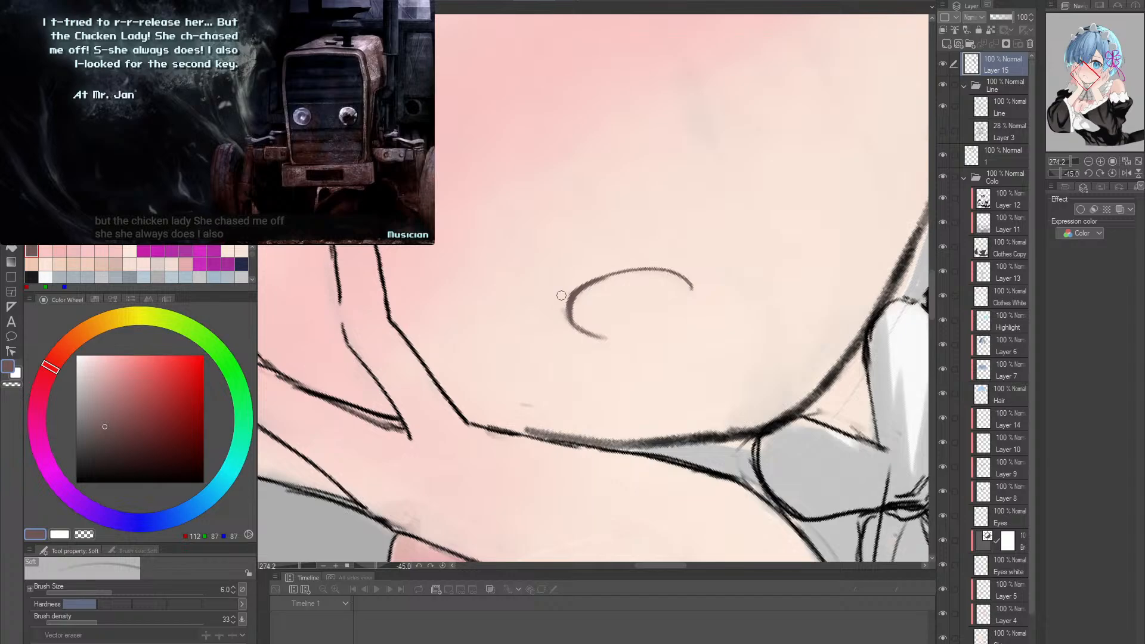
- Erase the leftover faint guide marks around the mouth corner on the Line layer with the soft eraser
click(997, 112)
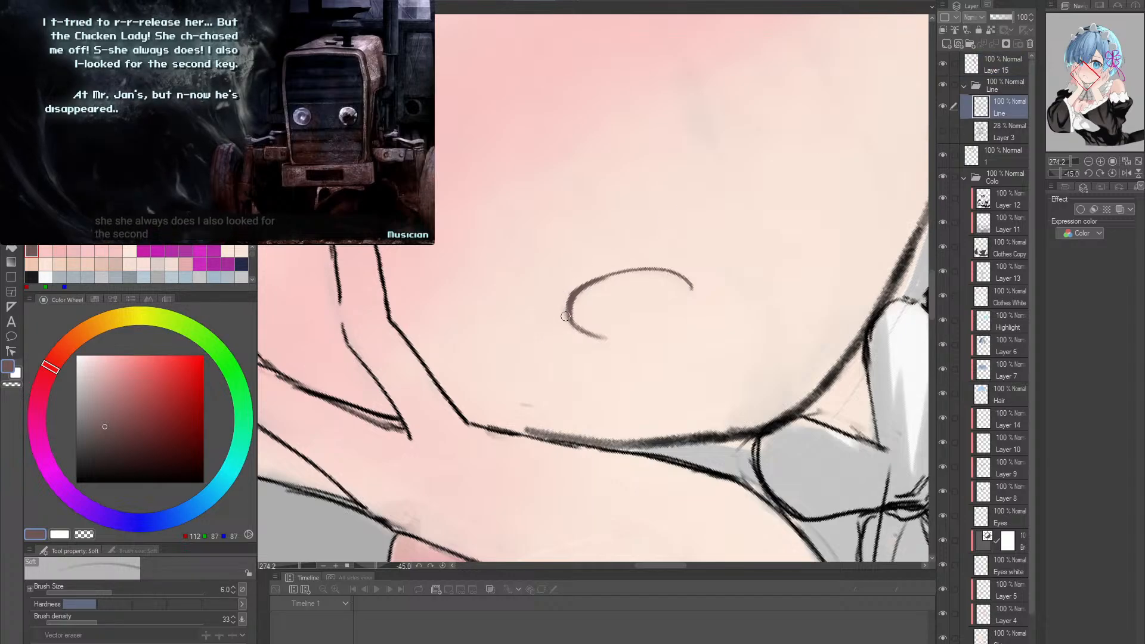
key(r)
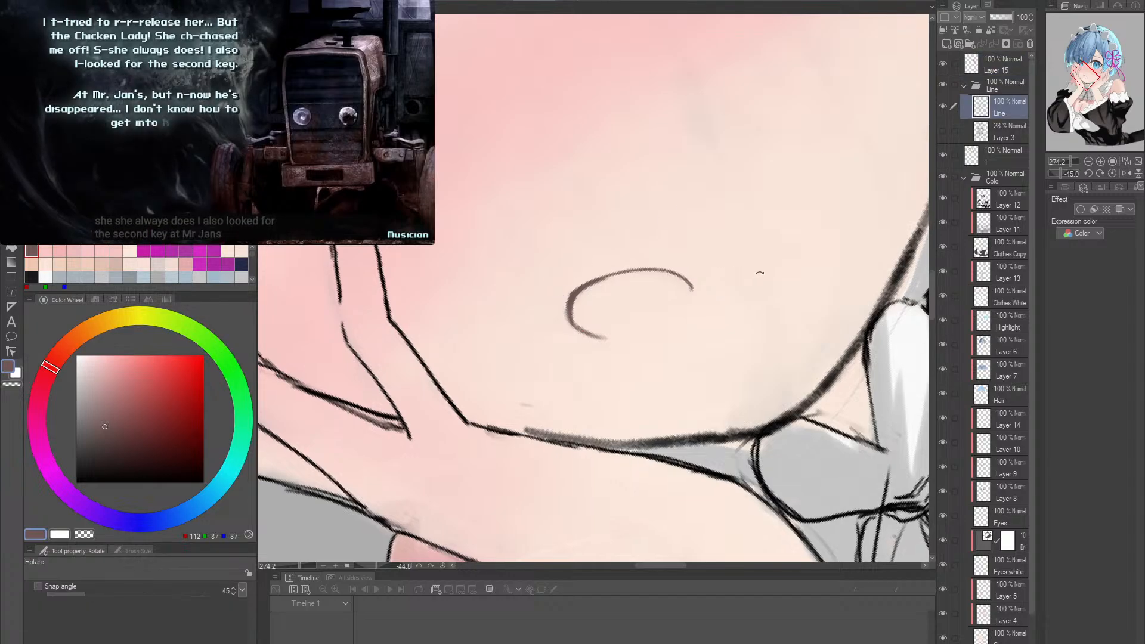
drag(563, 291, 762, 353)
key(e)
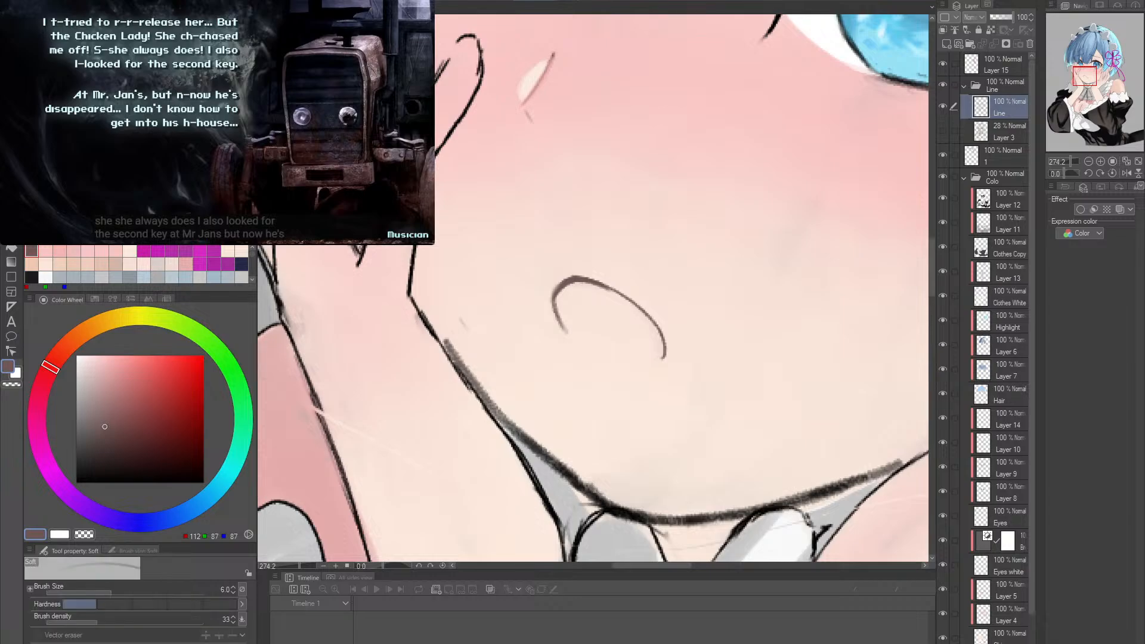
- Trim the thick corner of the mouth line on Layer 15 with the hard eraser at size 4
key(e)
key(bracketleft)
key(bracketleft)
key(bracketleft)
key(bracketleft)
key(bracketleft)
key(bracketleft)
key(bracketleft)
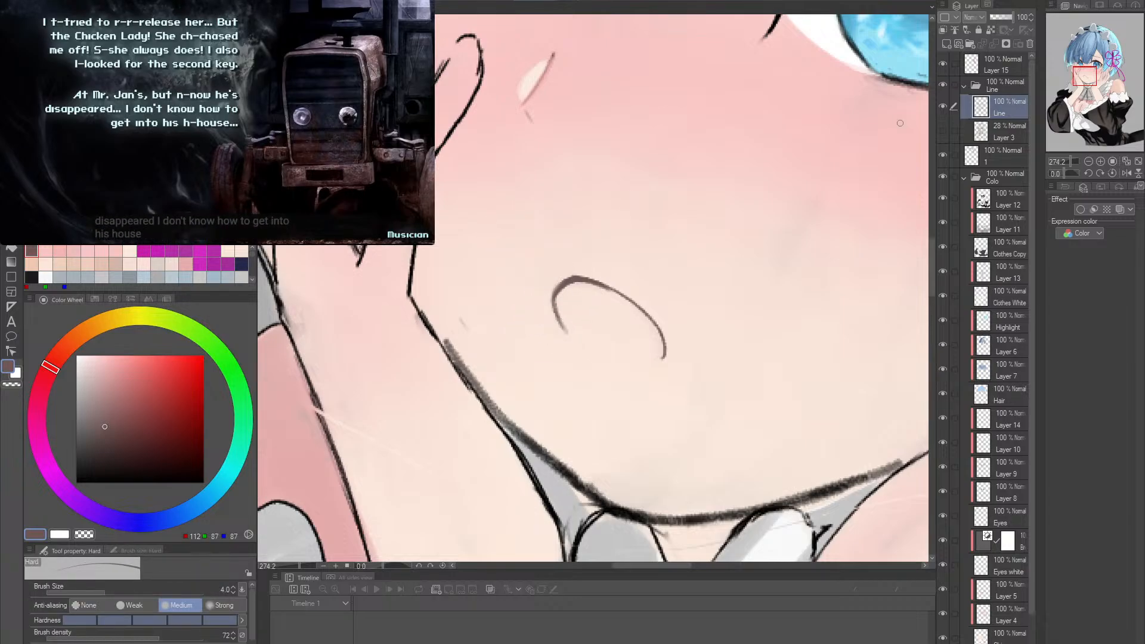
click(991, 66)
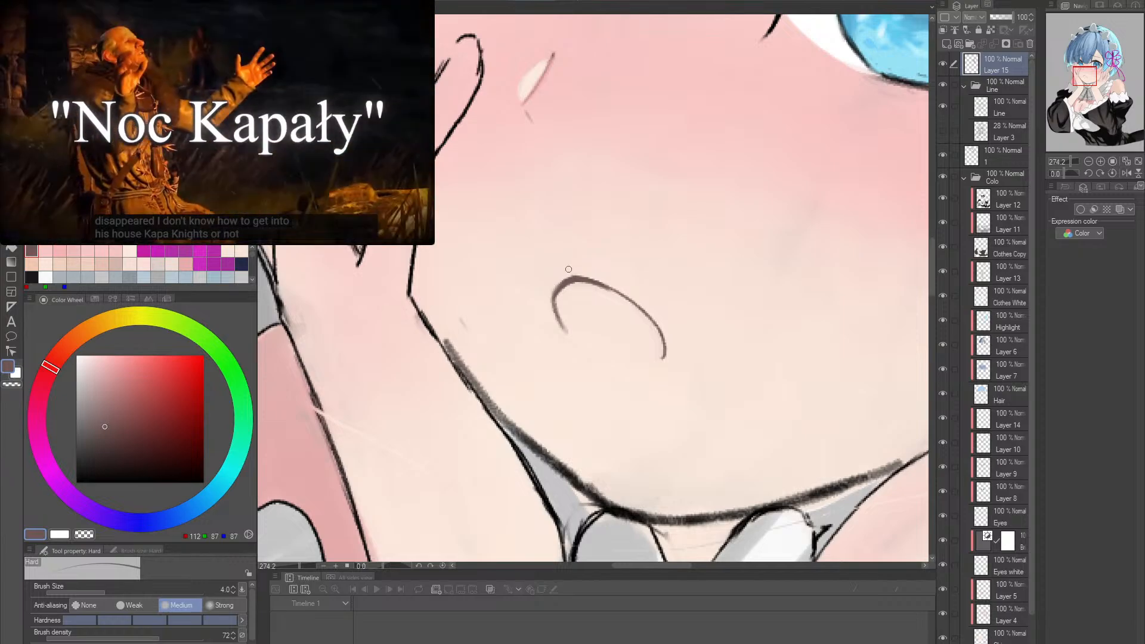
key(alt+space)
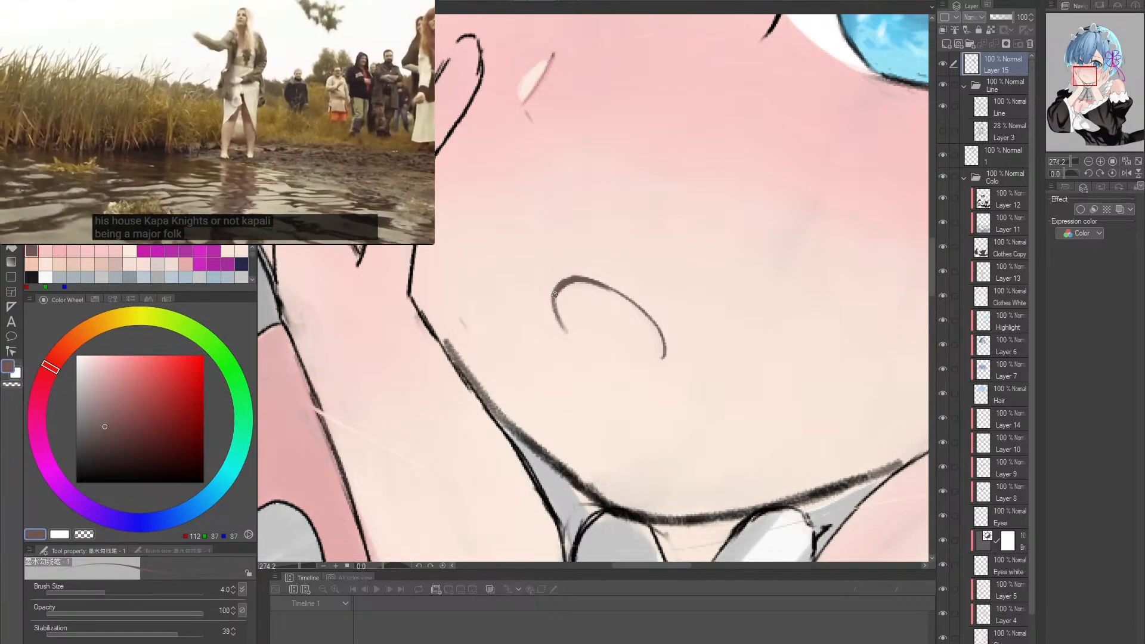
- Reinforce the mouth corner and extend its lower line on Layer 15 in RGB 113, 88, 88, at brush size 4
drag(667, 281, 737, 274)
key(shift+space)
key(alt+space)
key(shift+space)
key(alt+space)
alt+click(527, 300)
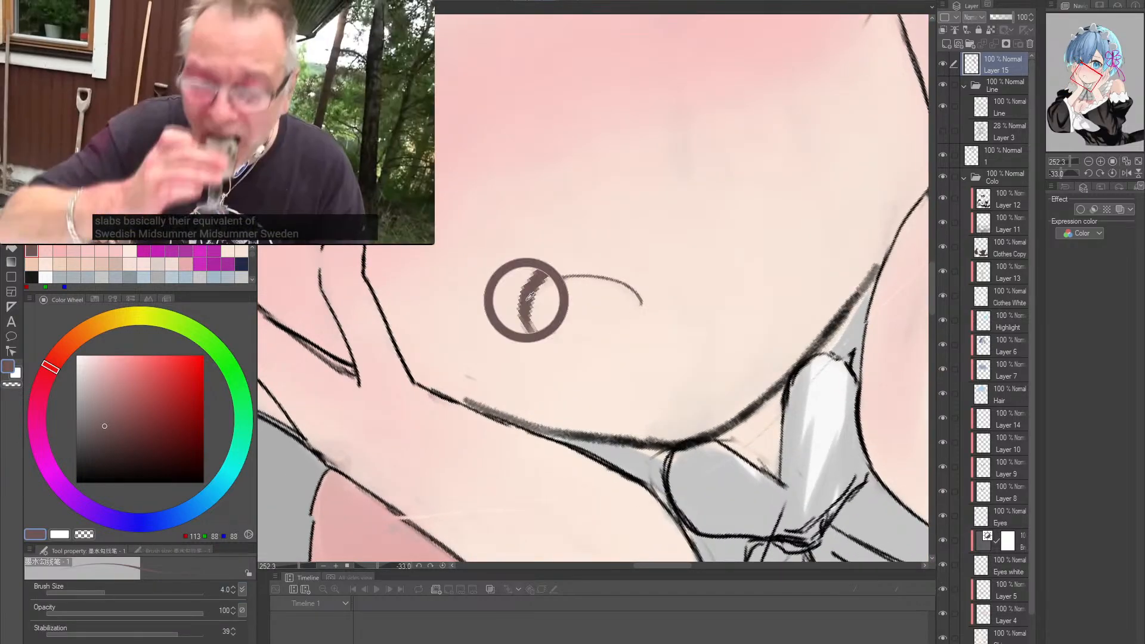
drag(547, 332, 639, 306)
key(ctrl+z)
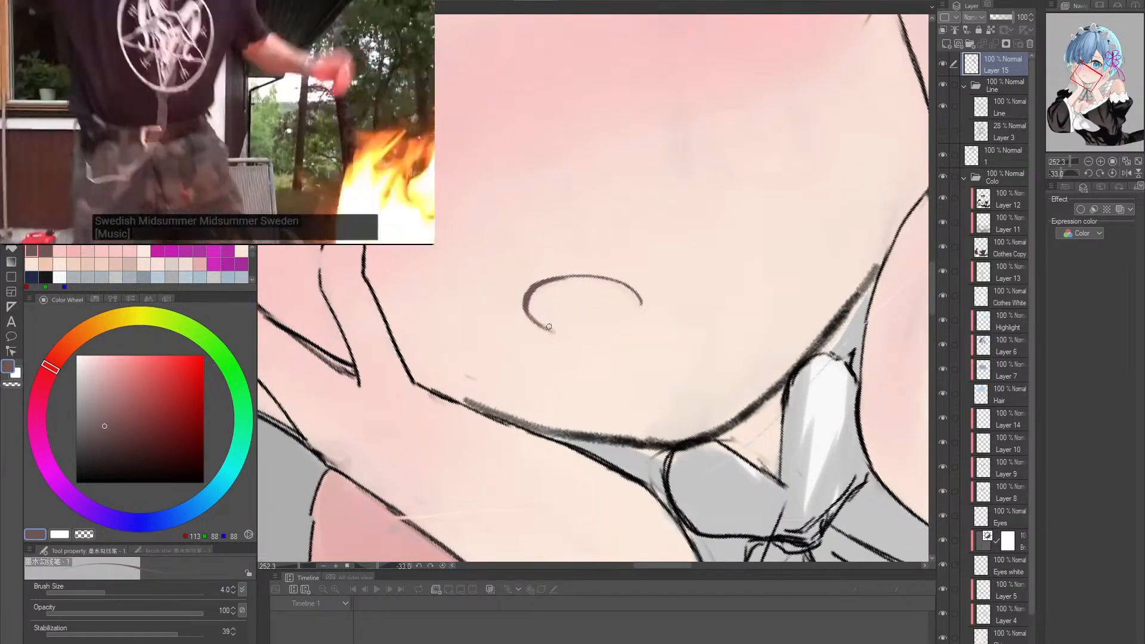
drag(579, 330, 600, 325)
key(ctrl+z)
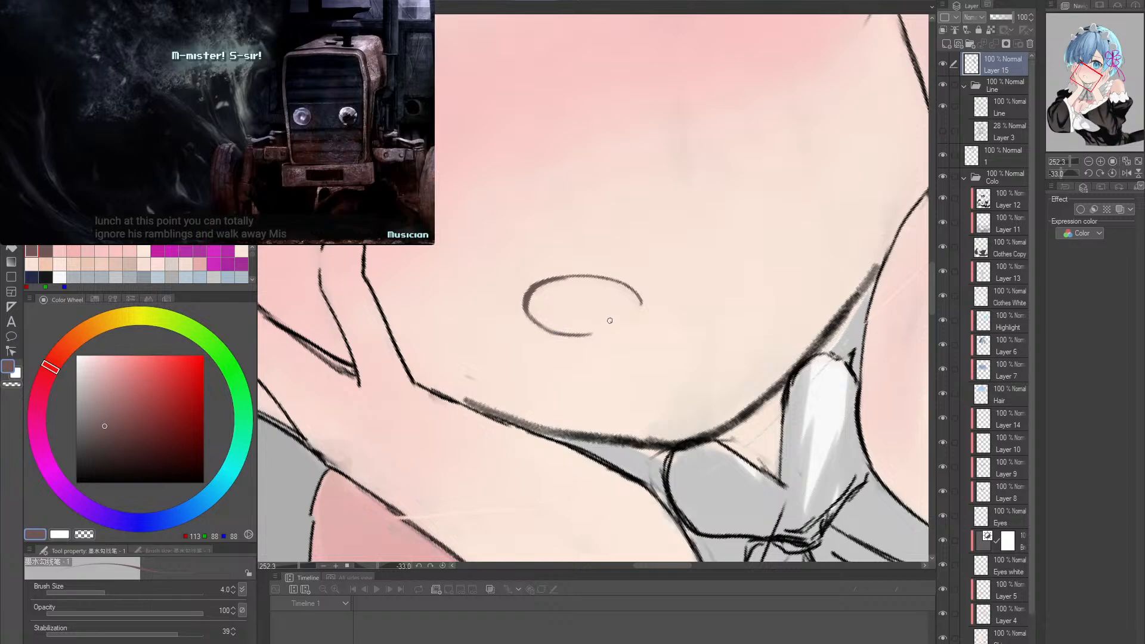
key(r)
drag(609, 320, 680, 308)
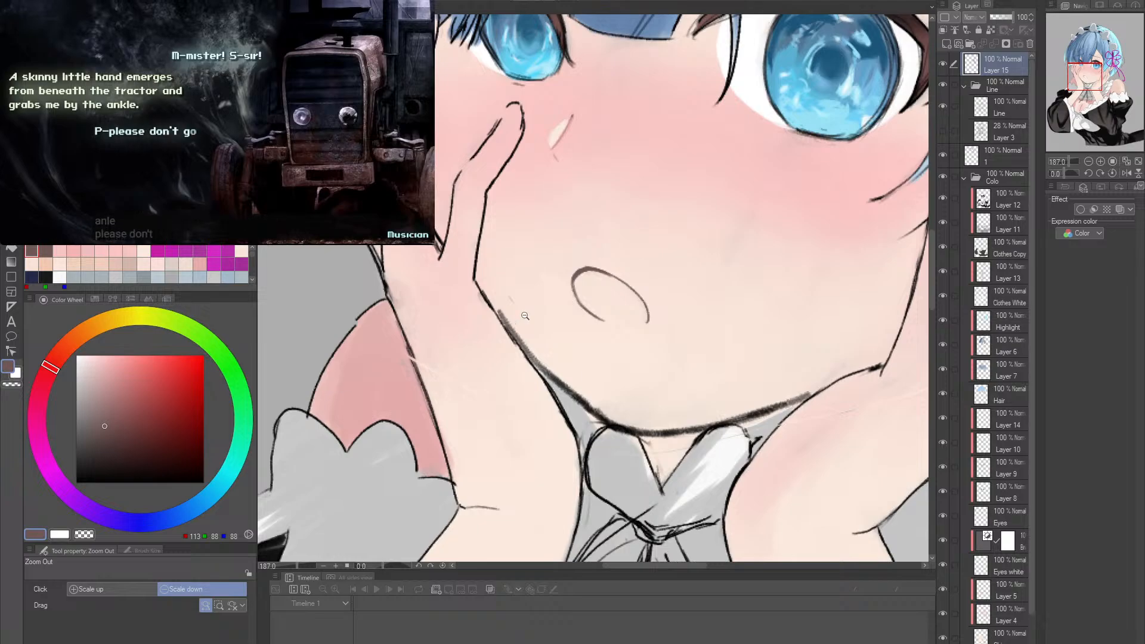
- Lasso the inside of the open mouth and fill it with pink, RGB 234, 186, 183
key(ctrl+plus)
key(p)
alt+click(293, 399)
drag(672, 291, 612, 327)
drag(602, 328, 618, 337)
key(m)
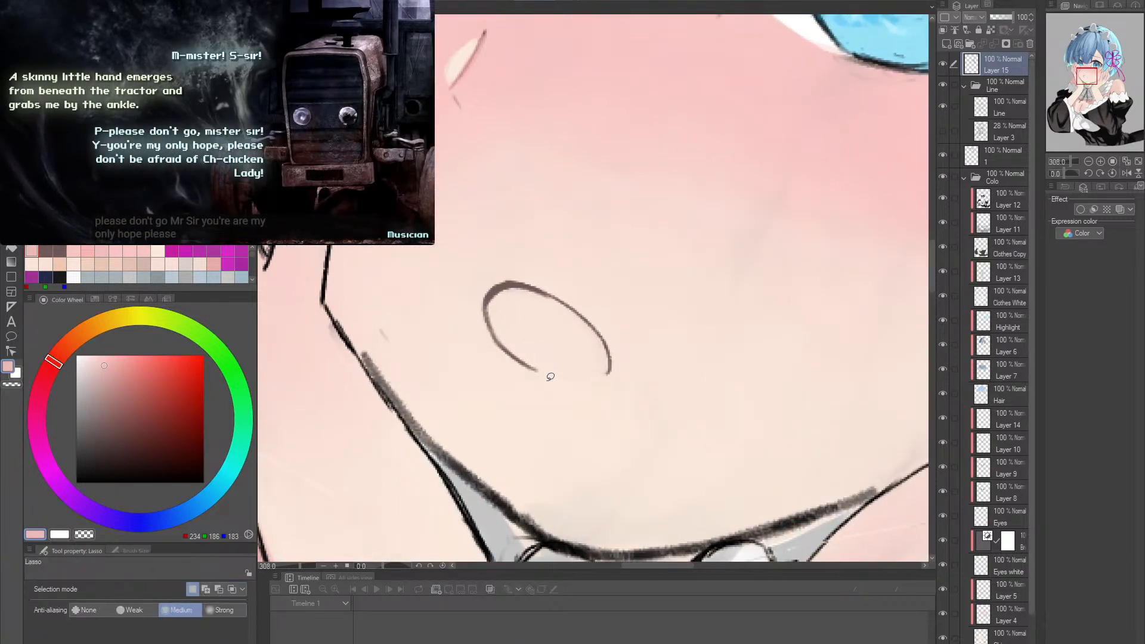
mouse_move(609, 369)
mouse_down()
mouse_move(571, 307)
mouse_move(540, 289)
mouse_move(510, 285)
mouse_move(494, 316)
mouse_move(507, 339)
mouse_up()
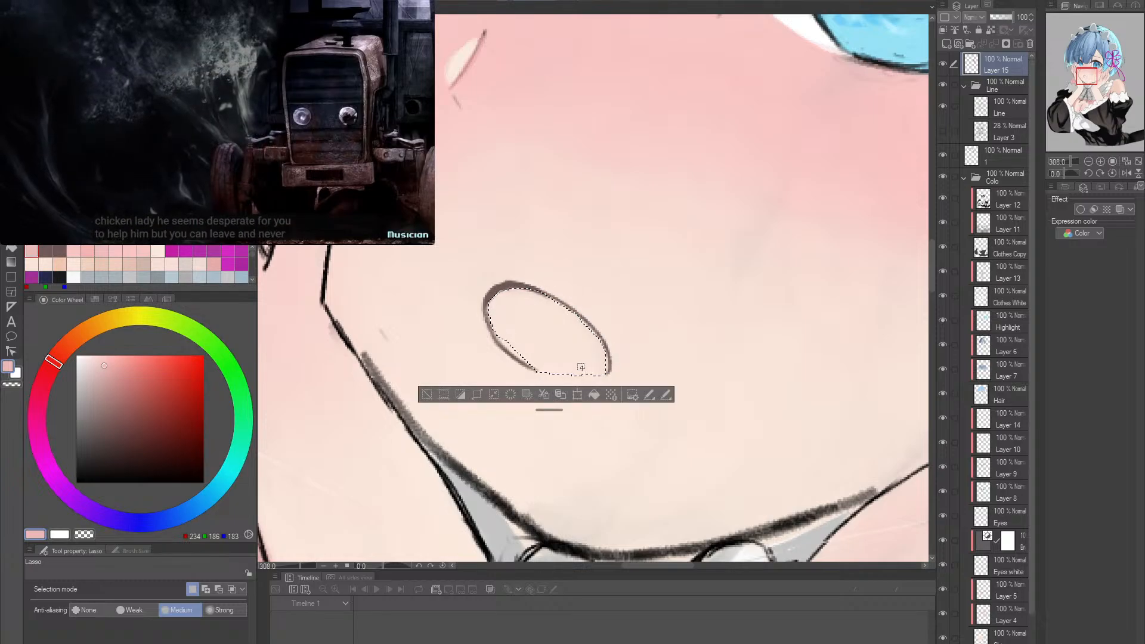
key(alt+BackSpace)
key(ctrl+d)
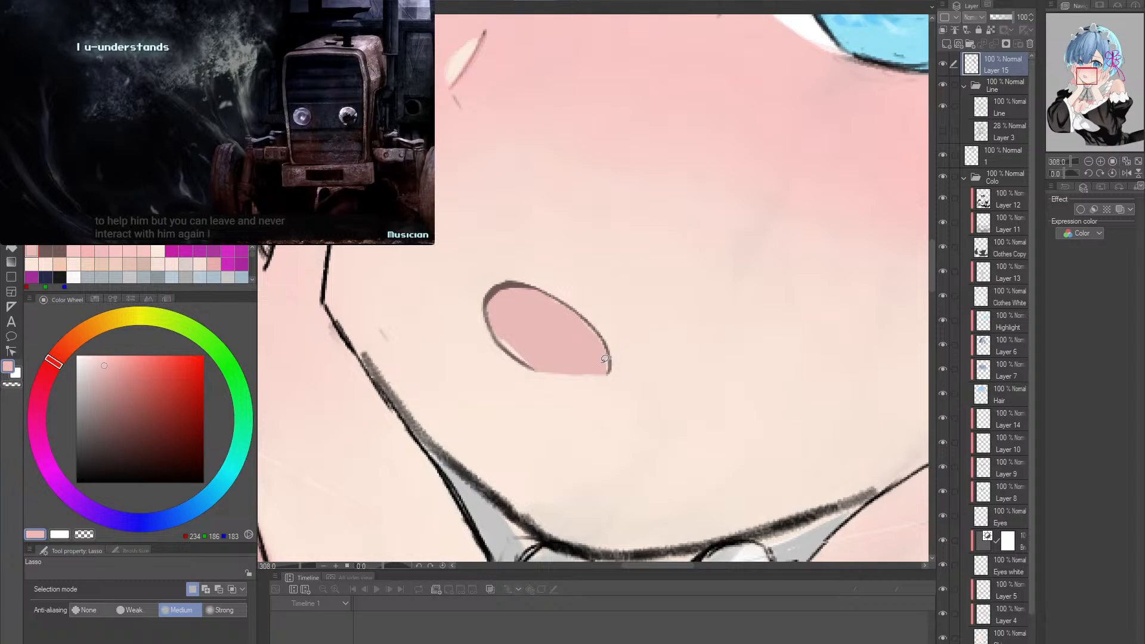
- Select the mouth's pink area by colour and refill it with a more saturated pink, RGB 238, 178, 174
key(w)
click(560, 333)
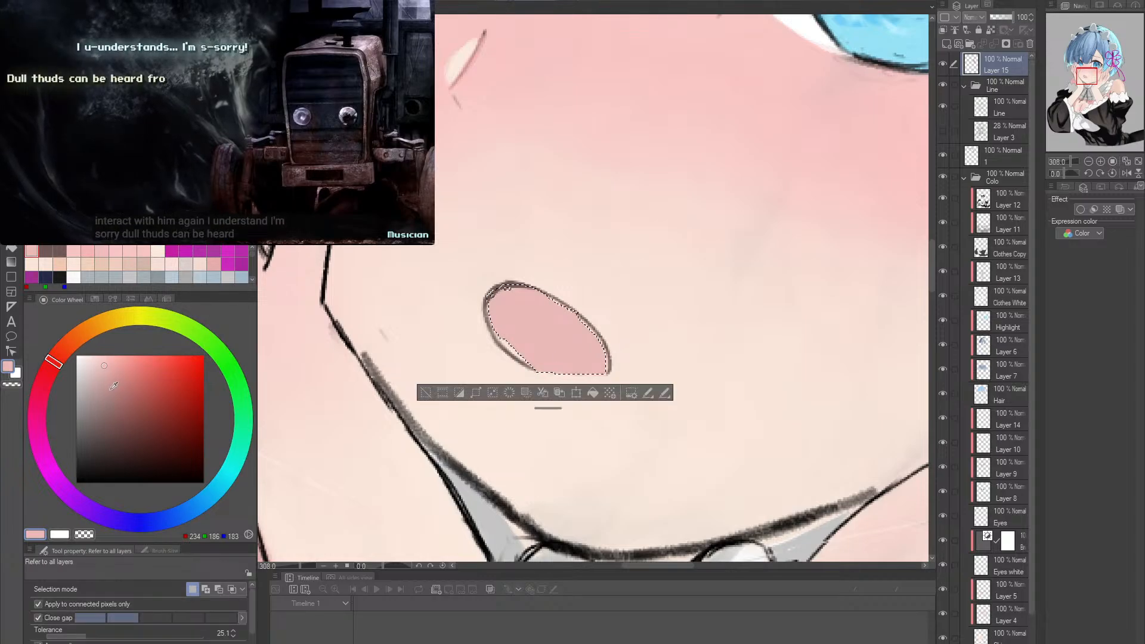
click(111, 363)
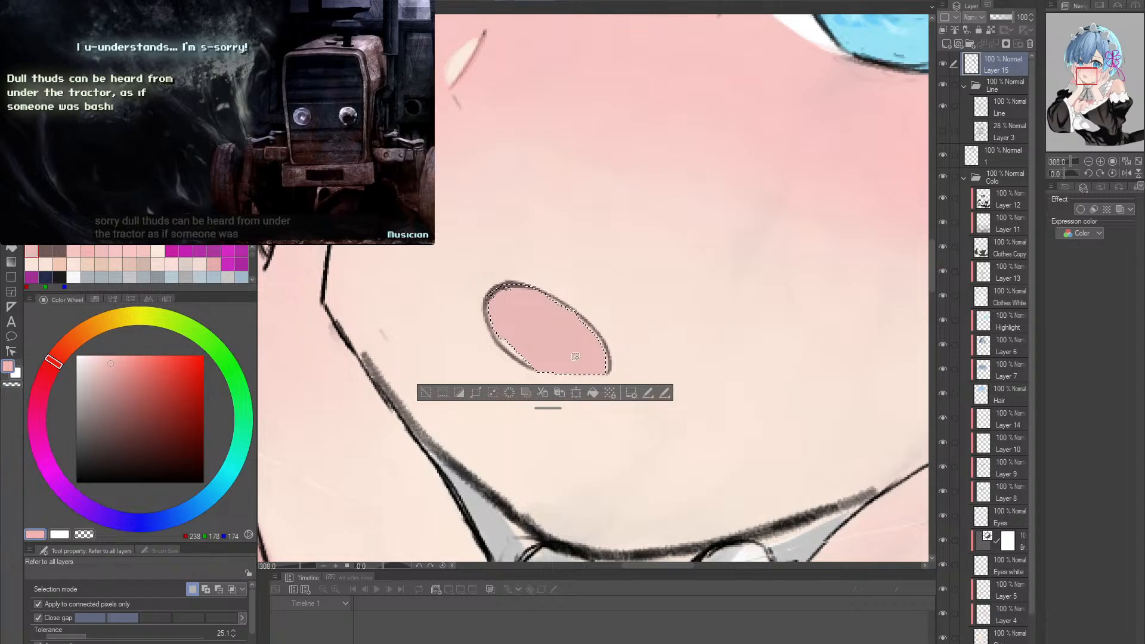
key(alt+BackSpace)
key(ctrl+d)
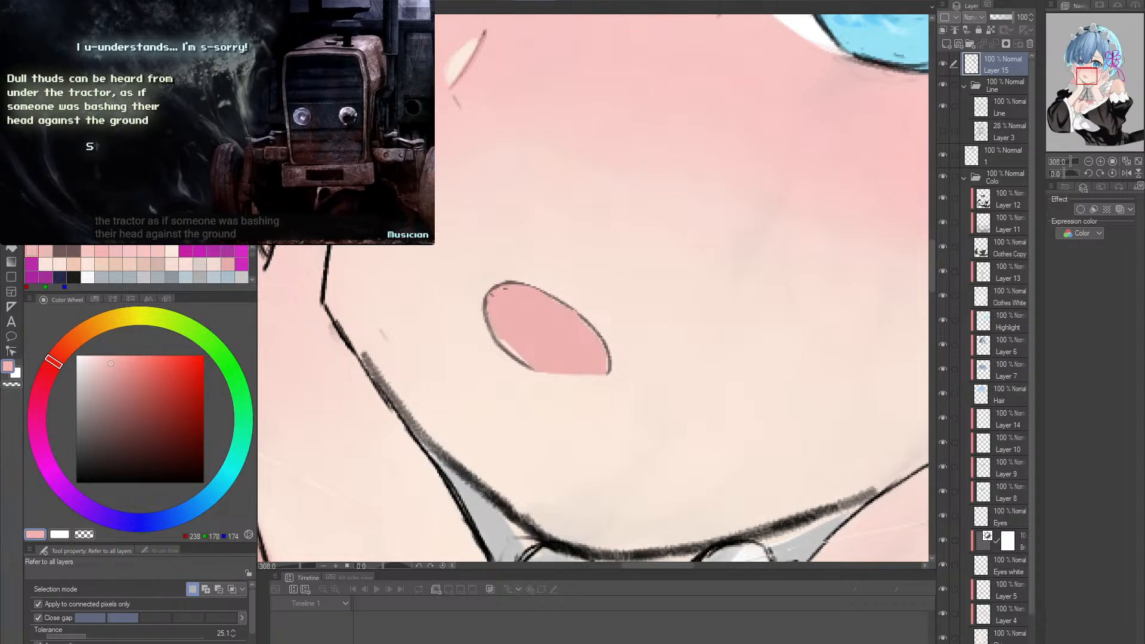
- Reinforce the side of the mouth outline on Layer 15 with the ink pen in RGB 113, 88, 88, at brush size 6
key(p)
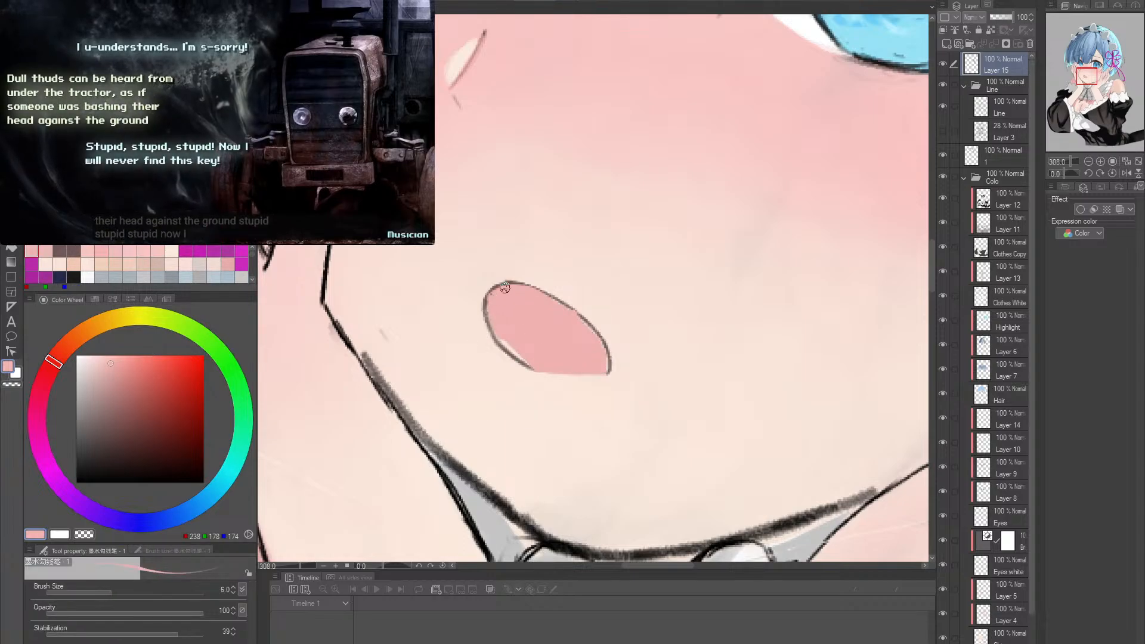
alt+click(496, 325)
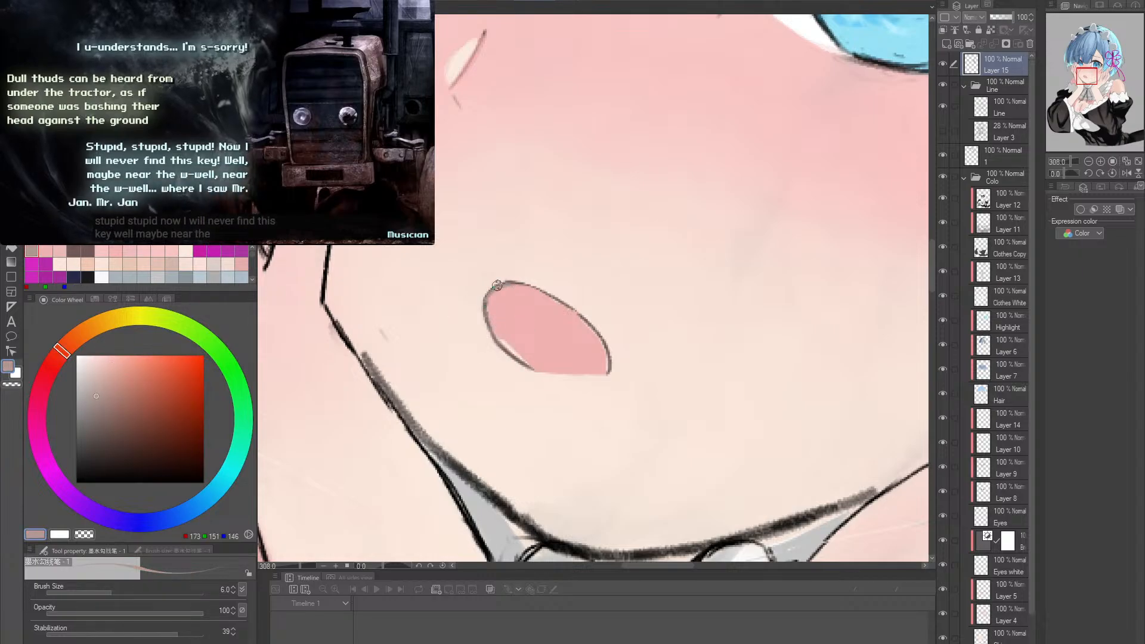
key(r)
scroll(489, 300, up, 3)
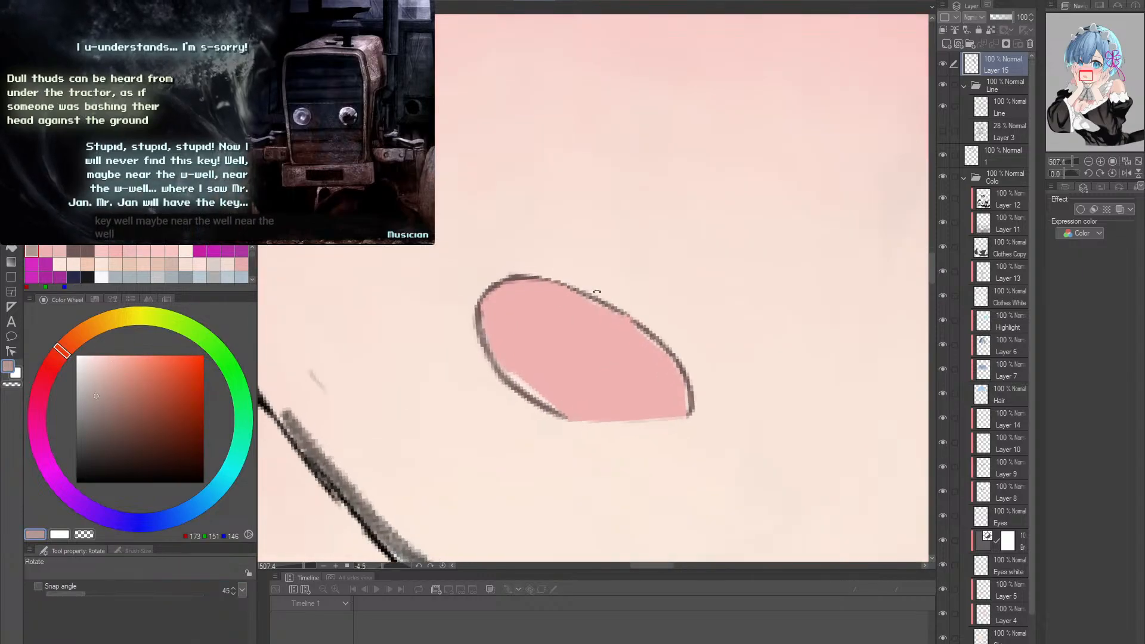
drag(489, 299, 577, 272)
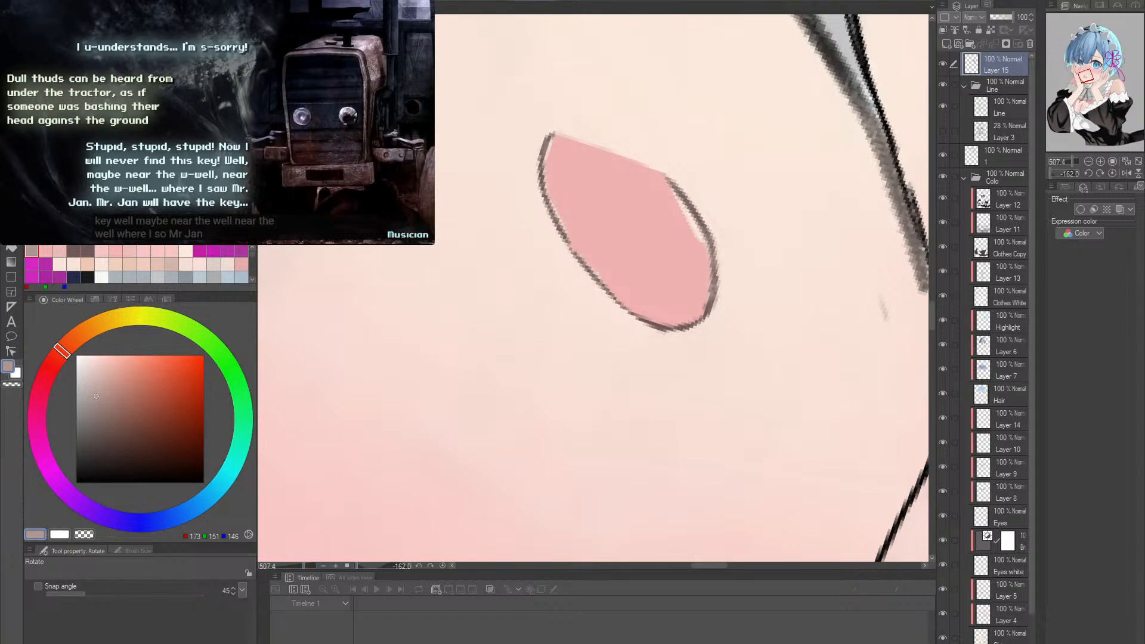
click(73, 251)
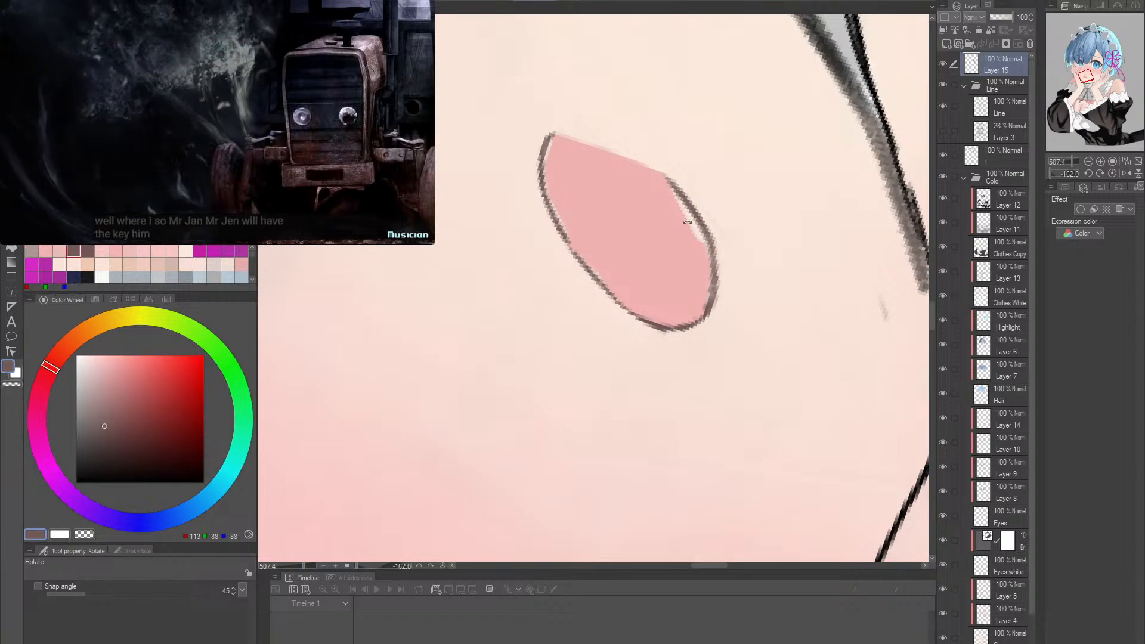
mouse_move(698, 236)
mouse_down()
mouse_move(709, 241)
mouse_move(708, 367)
mouse_move(575, 452)
mouse_move(468, 320)
mouse_move(608, 238)
mouse_move(698, 284)
mouse_move(654, 266)
mouse_up()
key(alt+space)
key(r)
drag(654, 266, 556, 298)
key(alt+space)
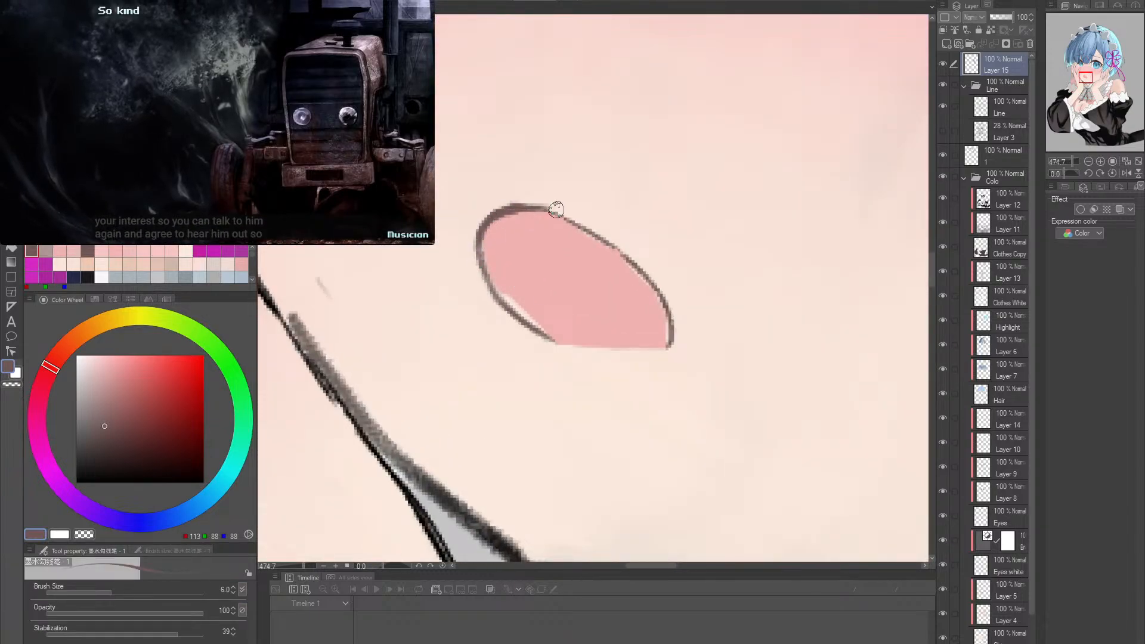
key(space)
drag(603, 232, 612, 285)
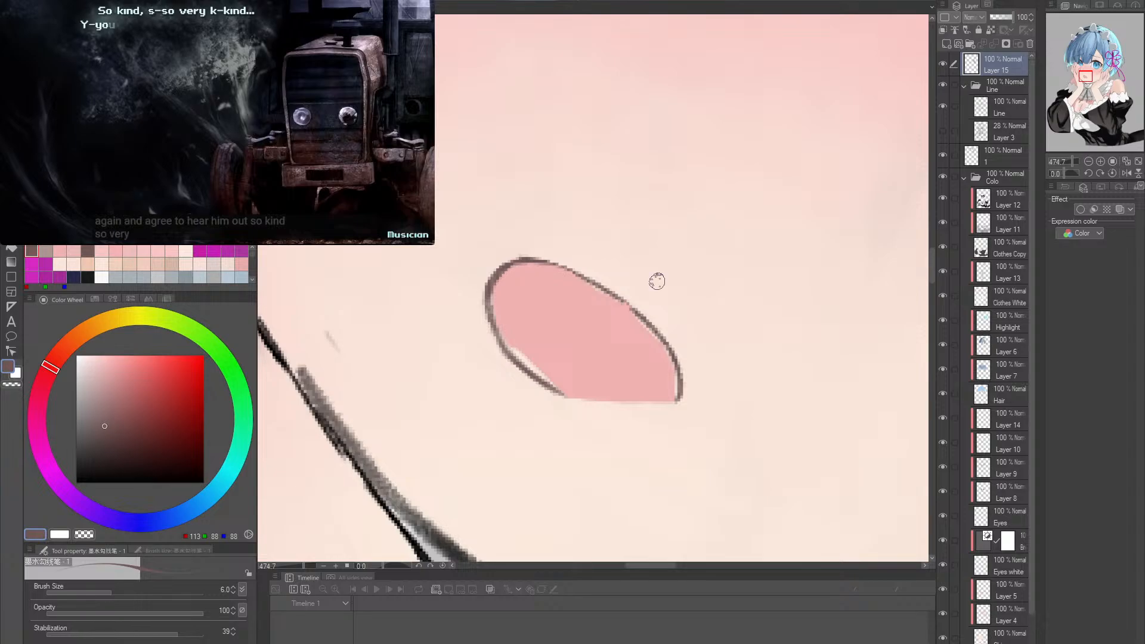
- Smooth the mouth's upper outline in RGB 113, 88, 88, and undo the last three strokes
drag(657, 276, 650, 251)
mouse_move(497, 332)
mouse_down()
mouse_move(546, 275)
mouse_move(503, 324)
mouse_move(541, 282)
mouse_move(542, 294)
mouse_move(505, 308)
mouse_move(556, 287)
mouse_move(501, 306)
mouse_move(559, 286)
mouse_up()
key(ctrl+z)
key(ctrl+z)
key(ctrl+z)
key(r)
mouse_move(664, 290)
mouse_down()
mouse_move(657, 255)
mouse_move(675, 290)
mouse_move(664, 311)
mouse_up()
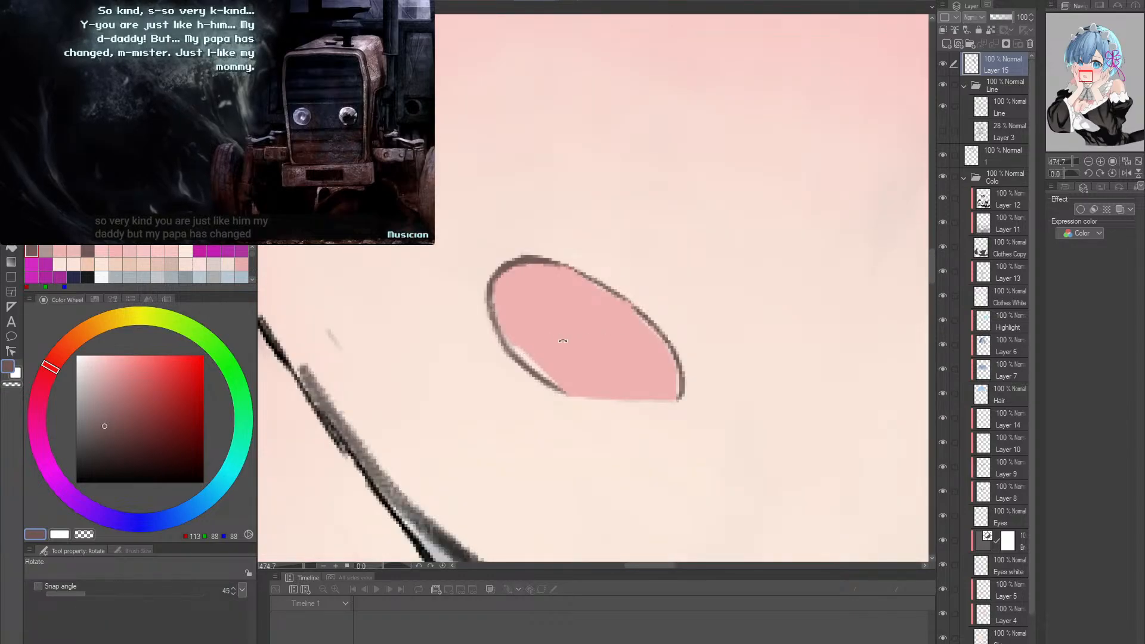
- Thin the lower-left mouth line on Layer 15 with the hard eraser at size 4
key(e)
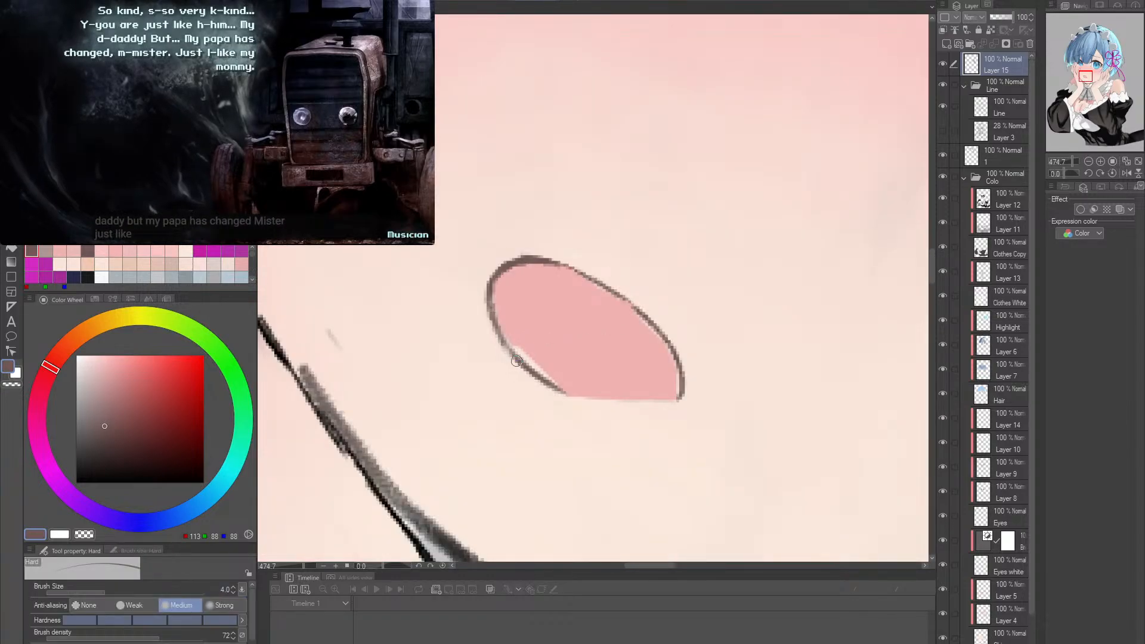
drag(515, 356, 531, 378)
key(ctrl+space)
drag(636, 358, 624, 353)
- Paint the pale gaps inside the mouth outline with pink, RGB 239, 178, 175, at brush size 6
key(p)
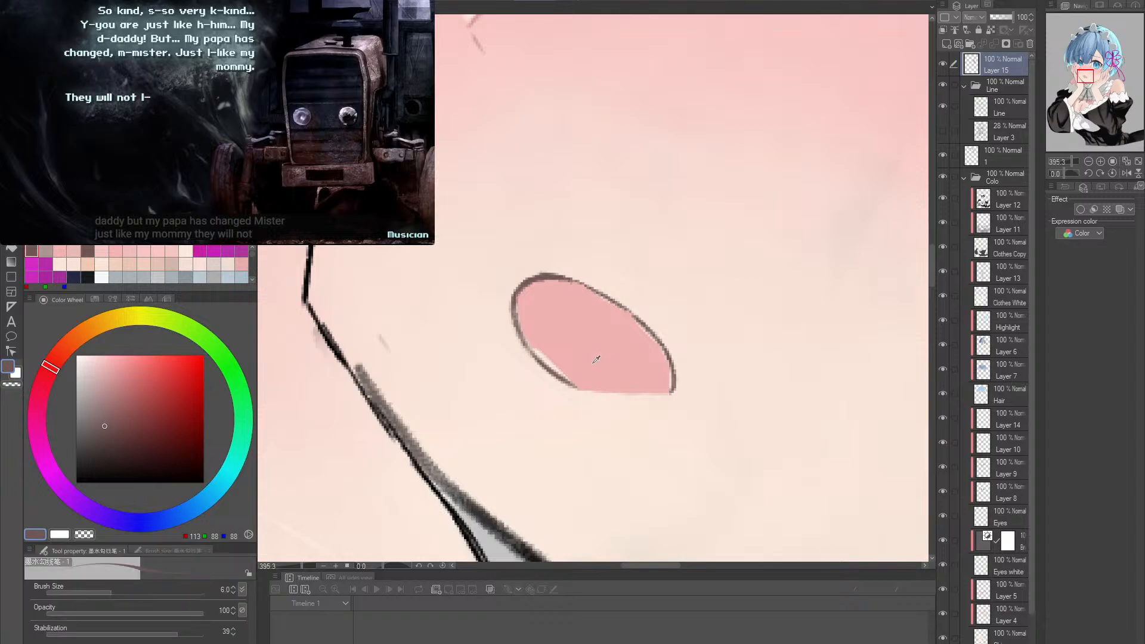
alt+click(586, 363)
drag(529, 343, 571, 378)
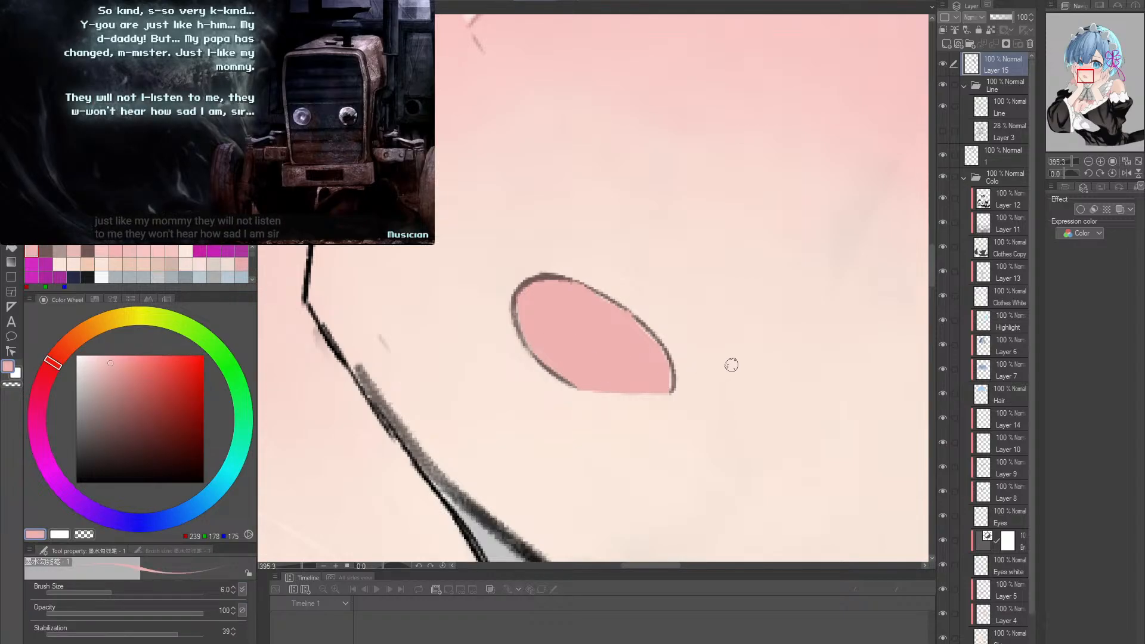
key(shift+space)
drag(710, 346, 677, 230)
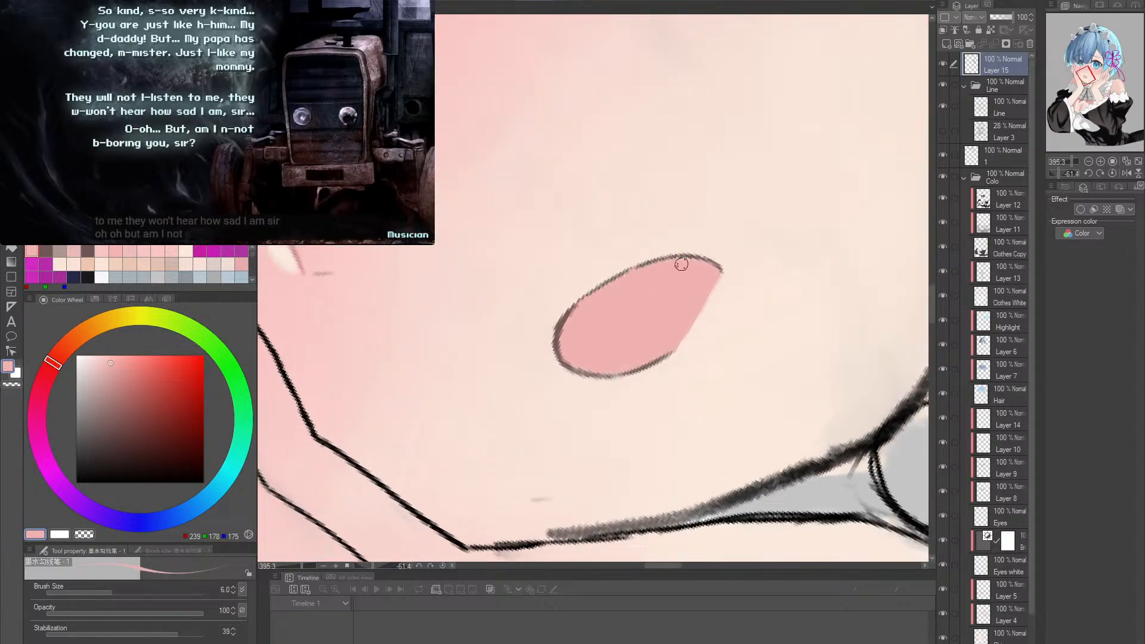
- Touch up the mouth's upper outline in brown, RGB 122, 94, 94, at brush size 6
alt+click(558, 321)
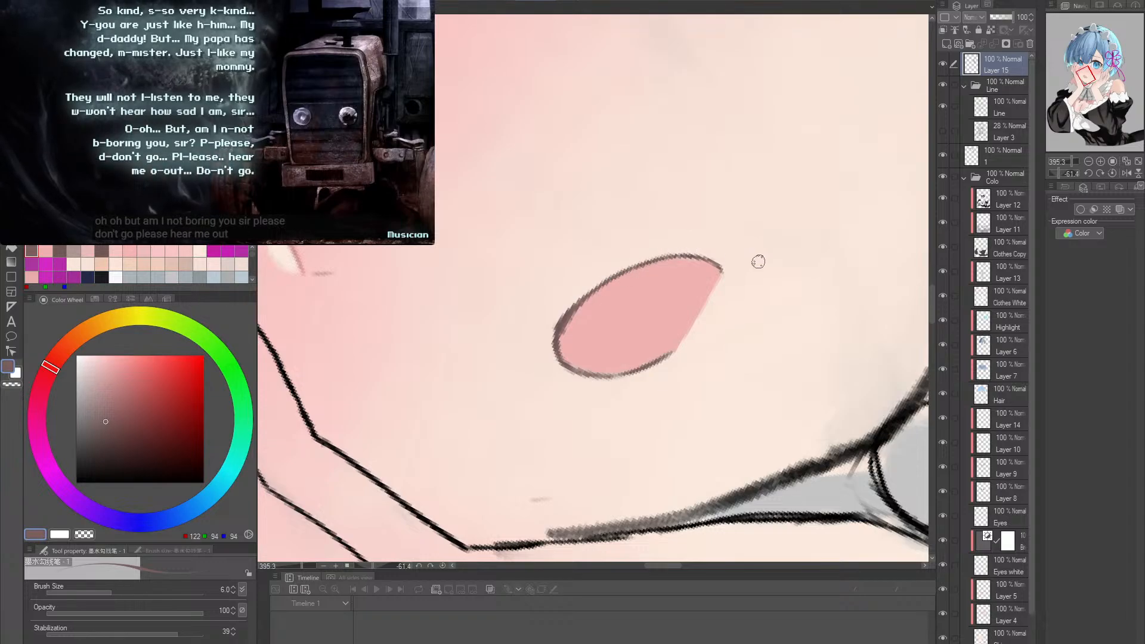
key(r)
drag(759, 261, 716, 258)
- Round off the open lower edge of the mouth with pink, RGB 239, 178, 175
alt+click(676, 271)
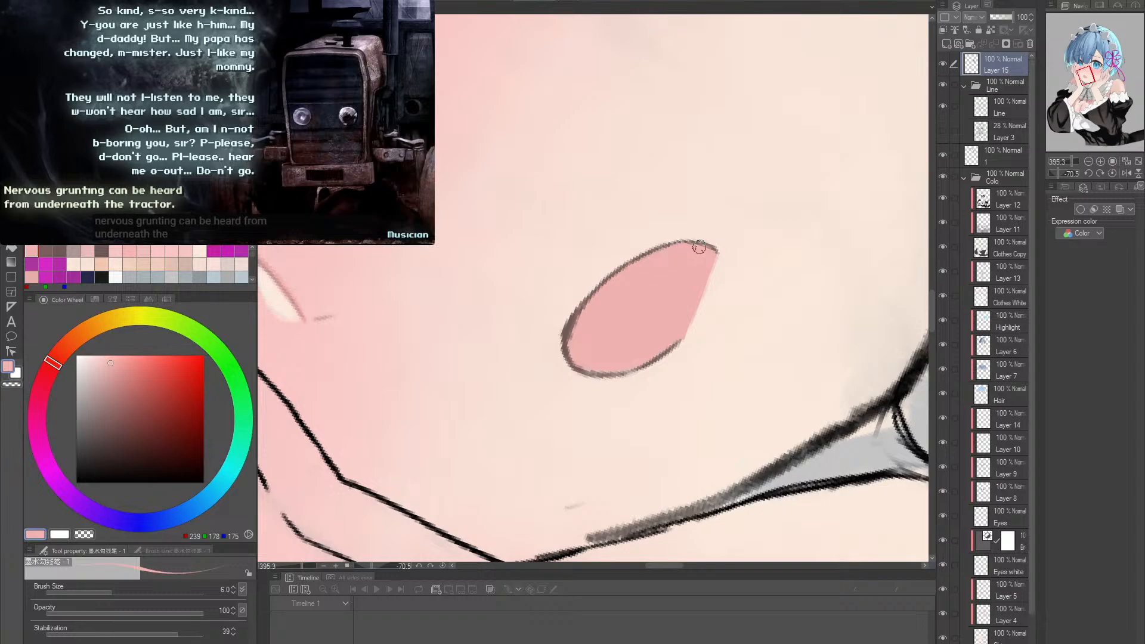
key(r)
mouse_move(771, 245)
mouse_down()
mouse_move(788, 353)
mouse_move(761, 281)
mouse_up()
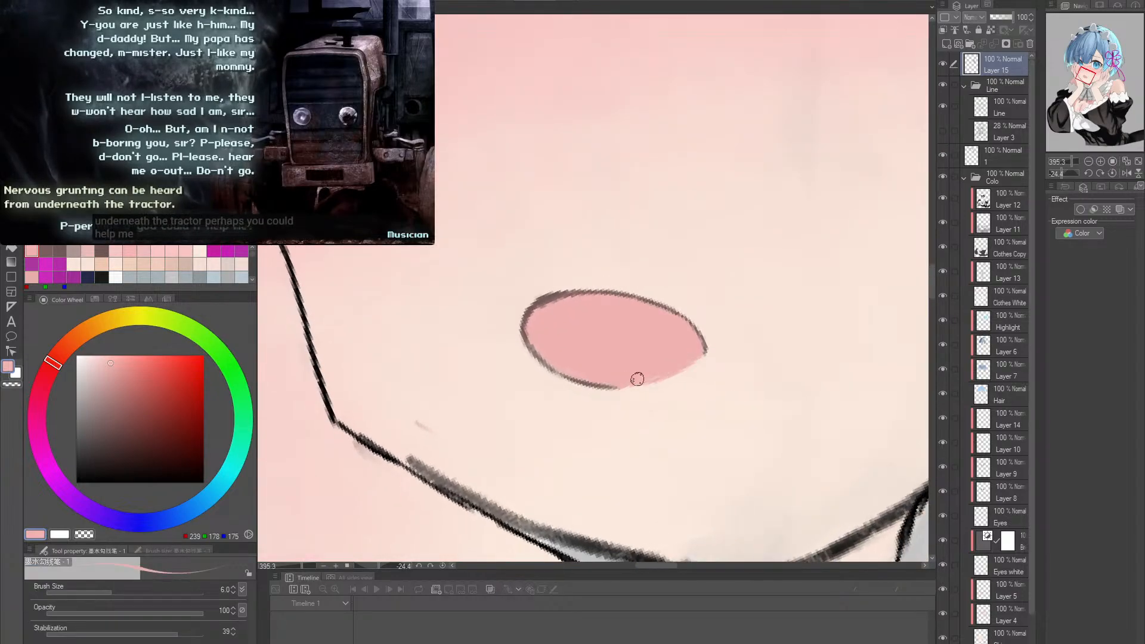
- Examine the mouth's shape against the whole face and up close from different angles
key(r)
double_click(751, 378)
key(alt+space)
drag(766, 357, 674, 358)
key(space)
drag(786, 328, 718, 361)
key(alt+space)
key(r)
drag(719, 356, 735, 313)
key(alt+space)
drag(682, 355, 708, 310)
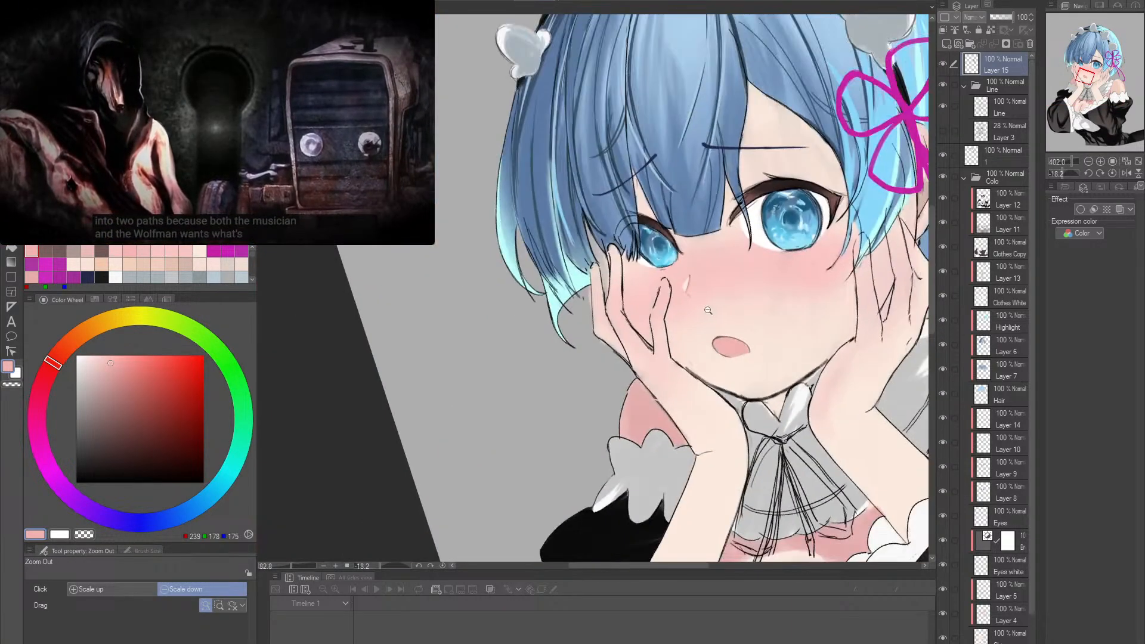
key(r)
double_click(708, 311)
key(alt+space)
drag(712, 396, 749, 448)
key(r)
drag(763, 374, 774, 353)
key(alt+space)
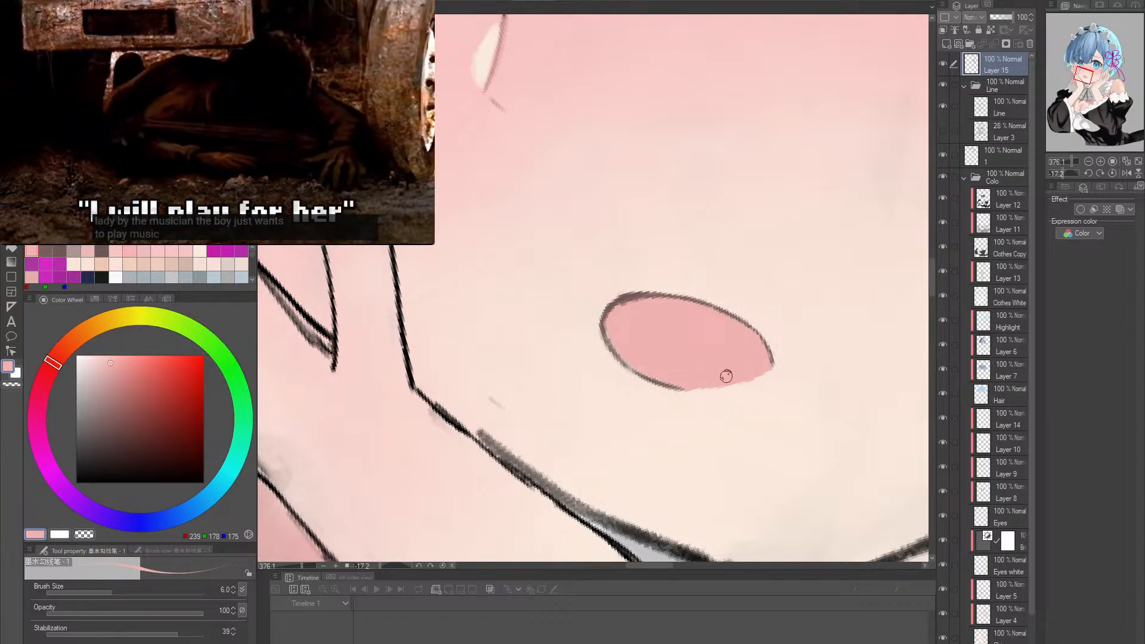
key(shift+space)
drag(771, 350, 776, 390)
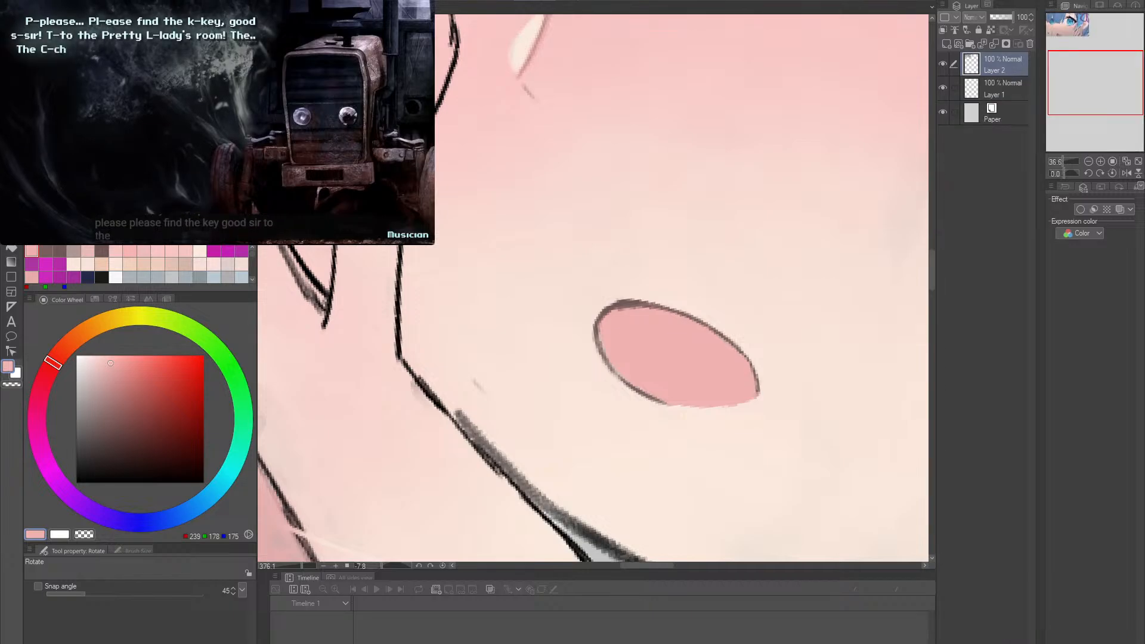
- Draw a curved shadow edge inside the mouth's upper-left corner in RGB 144, 87, 82, and fill the enclosed area
scroll(593, 288, down, 2)
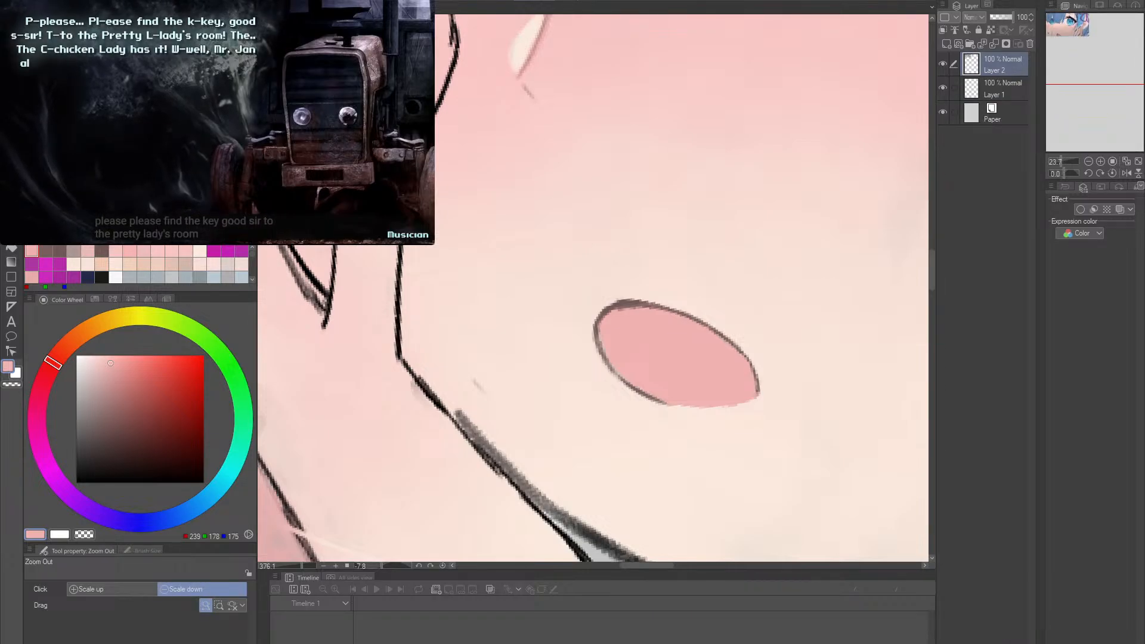
scroll(593, 288, up, 8)
alt+click(626, 304)
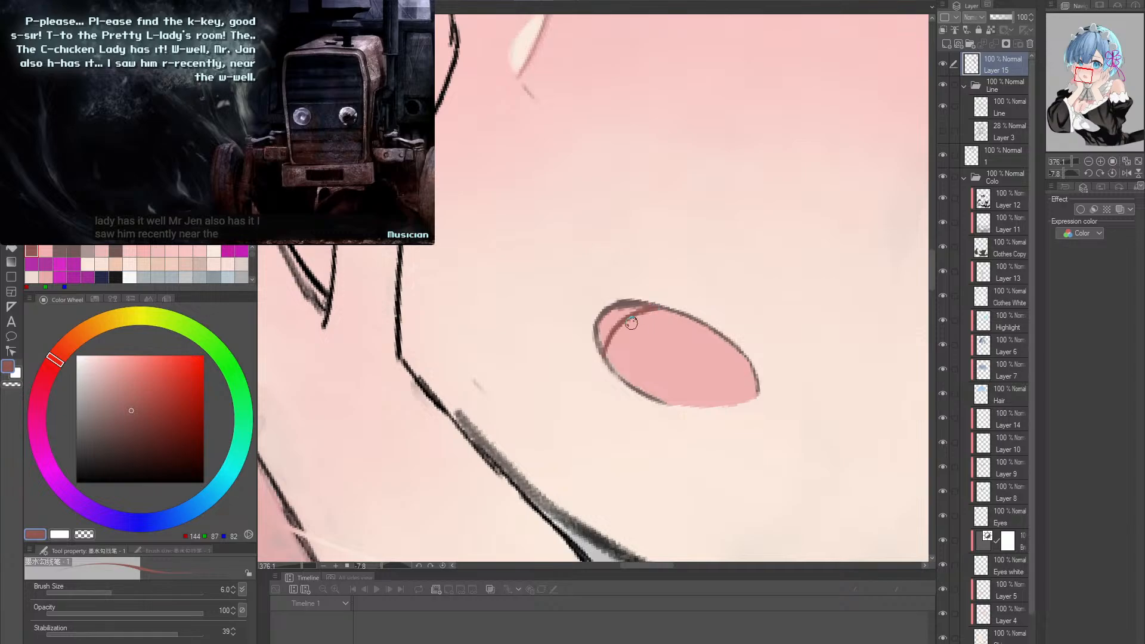
key(g)
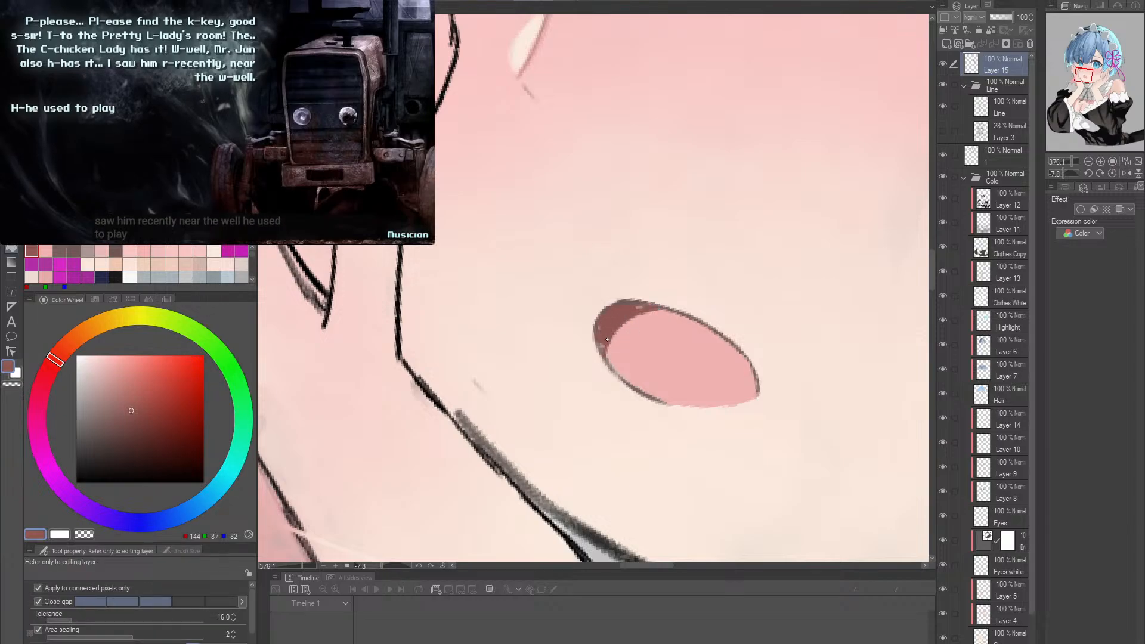
- Redraw the mouth outline over the dark inner shadow in RGB 113, 88, 88, at brush size 6
key(p)
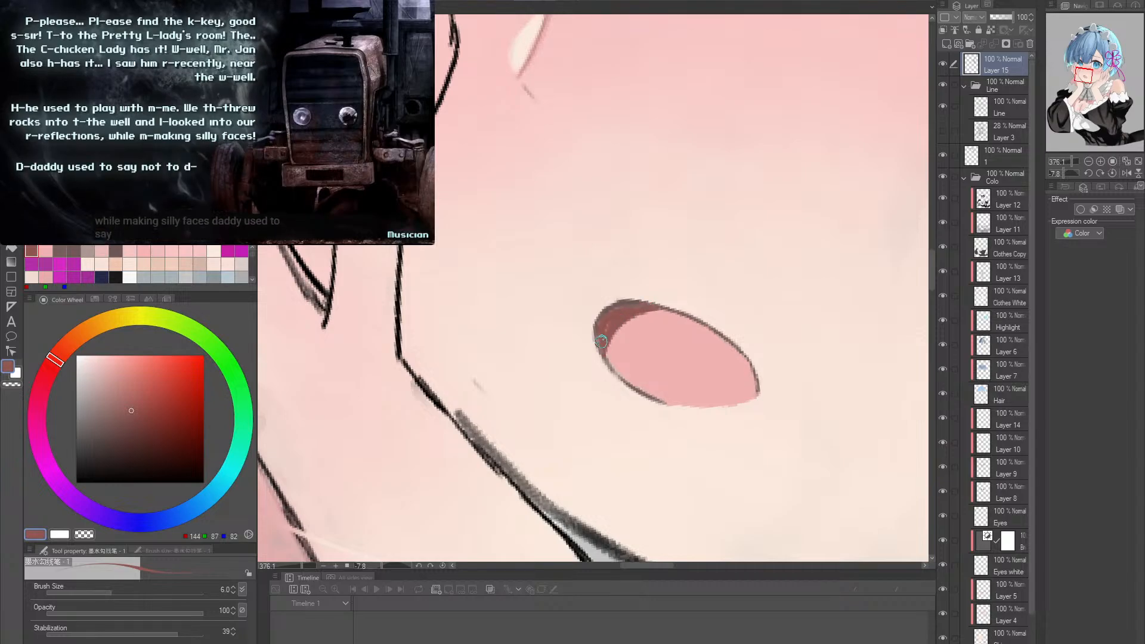
alt+click(629, 298)
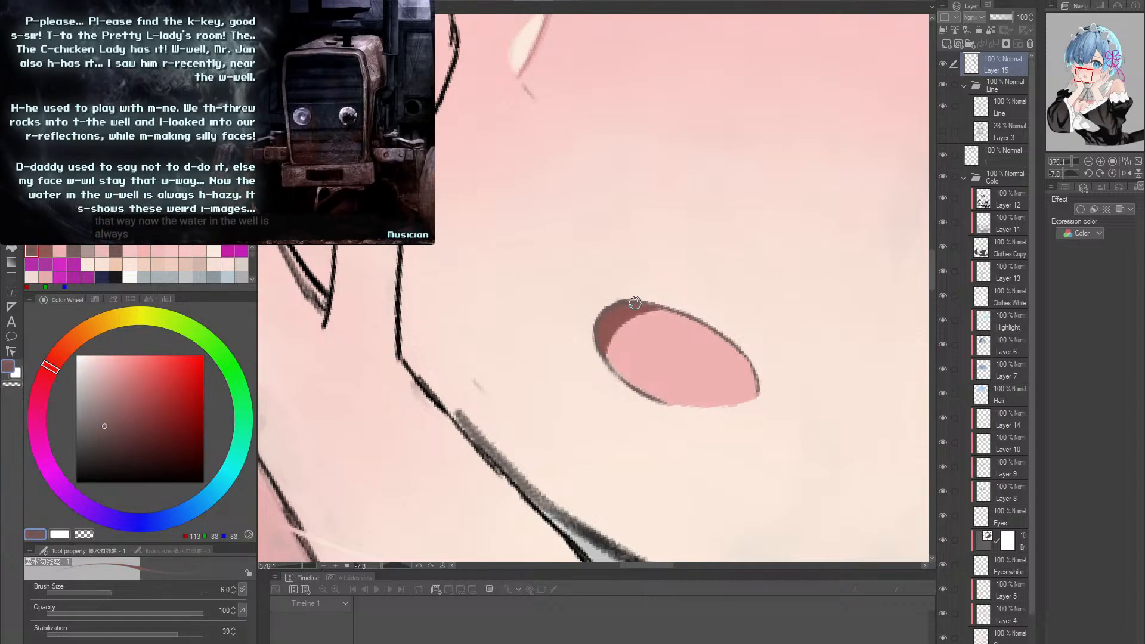
drag(706, 317, 645, 350)
double_click(682, 349)
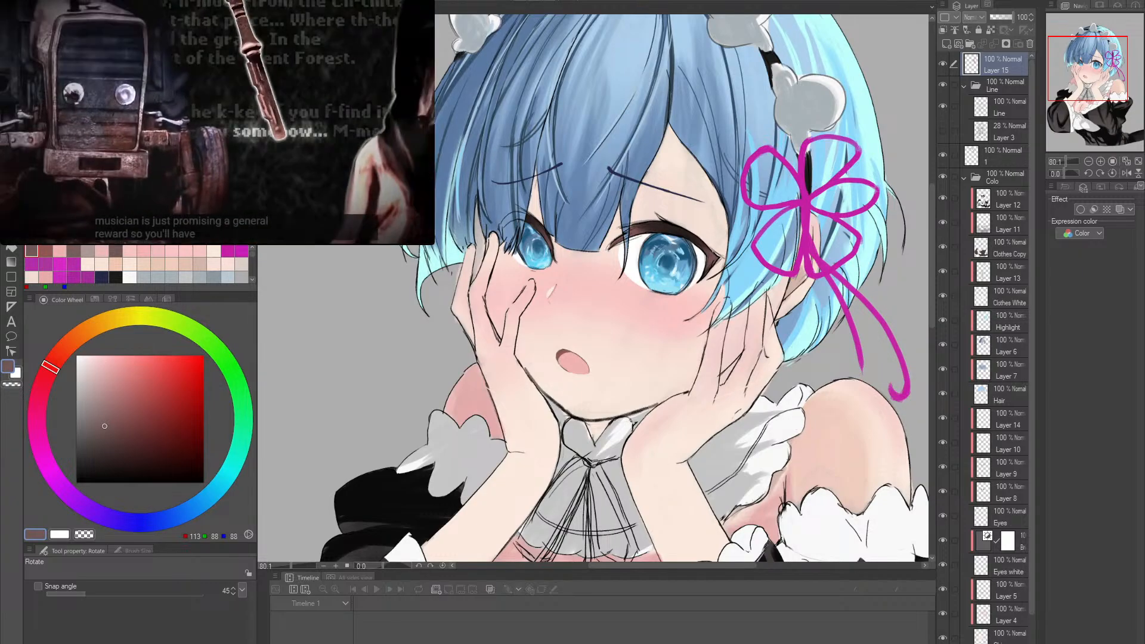
- Shade the ear on Layer 15 at brush size 12 with pinks RGB 228, 170, 170 and 204, 150, 150
drag(797, 280, 615, 361)
alt+click(362, 344)
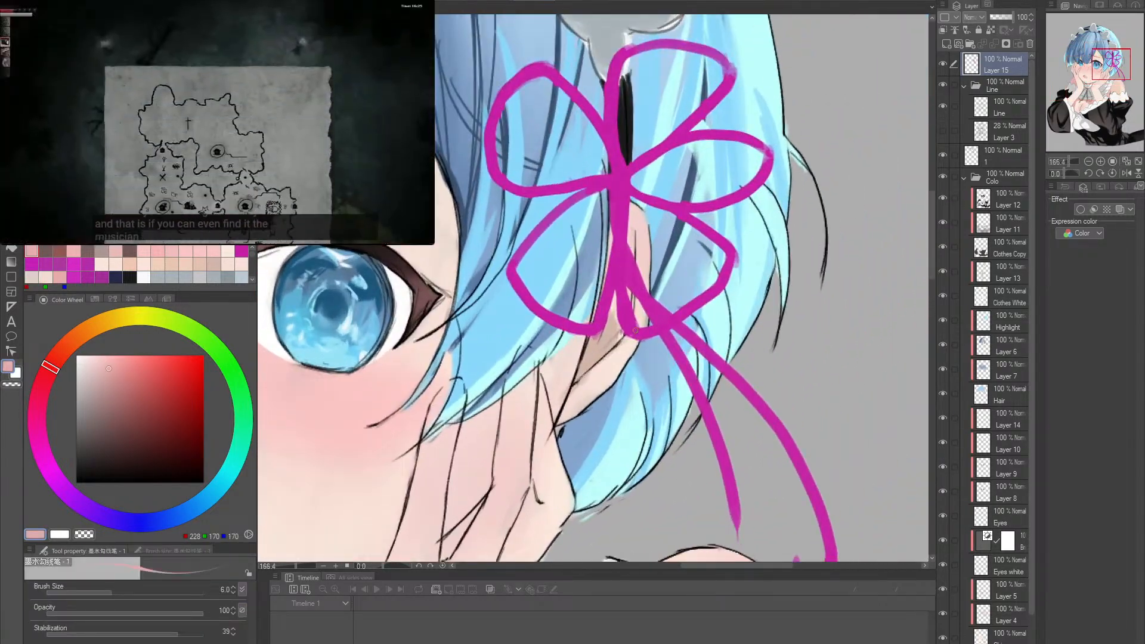
key(bracketright)
key(bracketright)
key(bracketright)
key(bracketright)
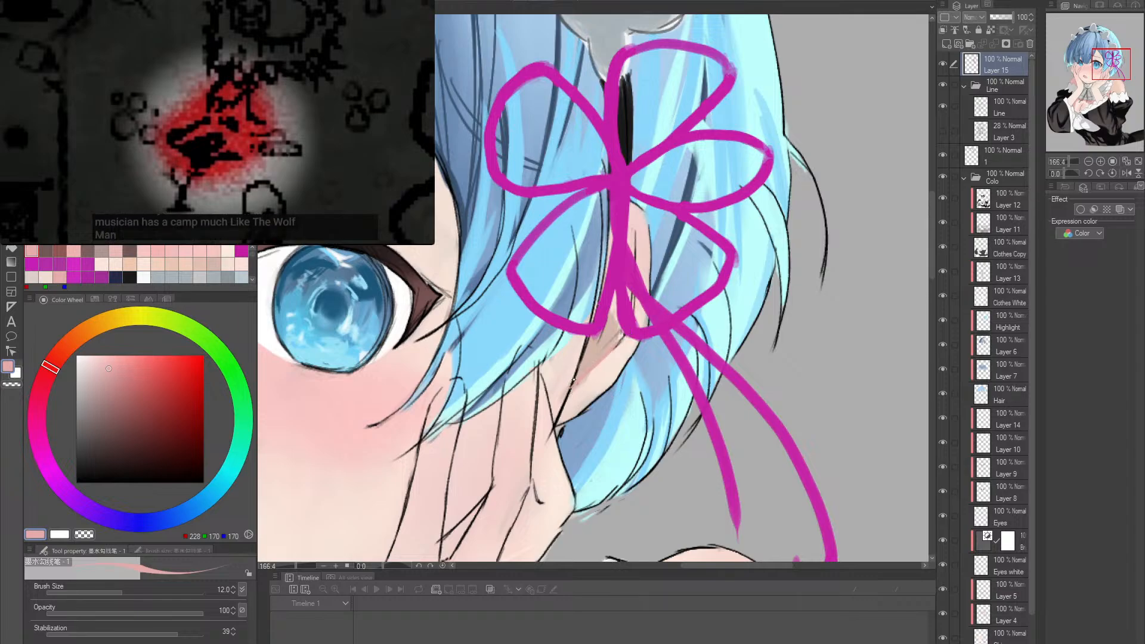
alt+click(612, 352)
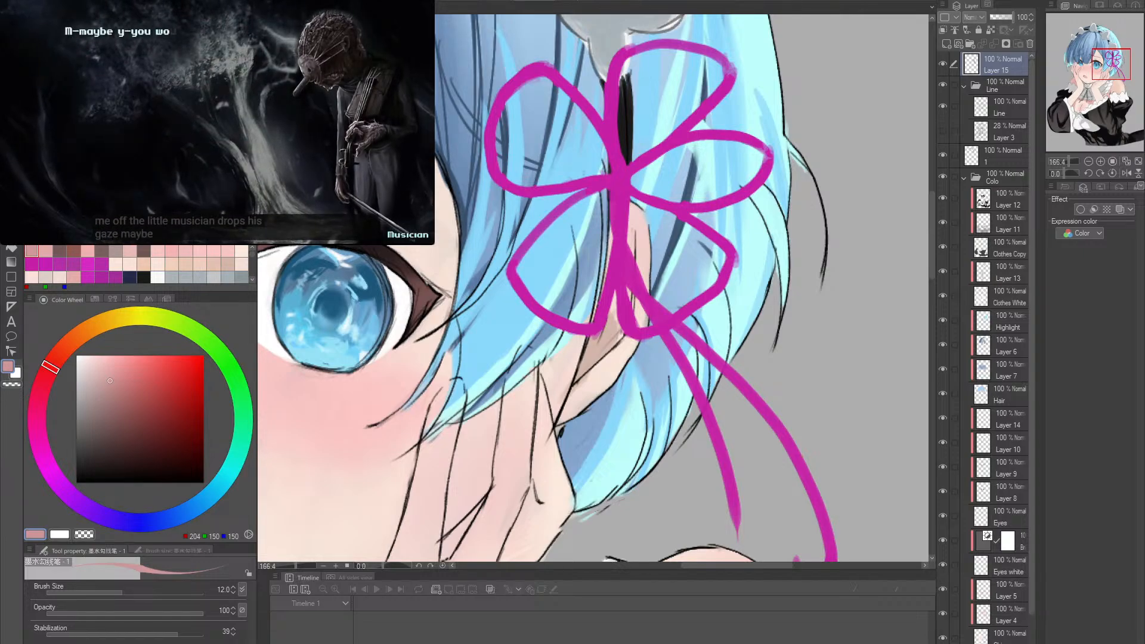
- Pause the playing video and switch to the reference canvas containing Layer 3
mouse_move(276, 197)
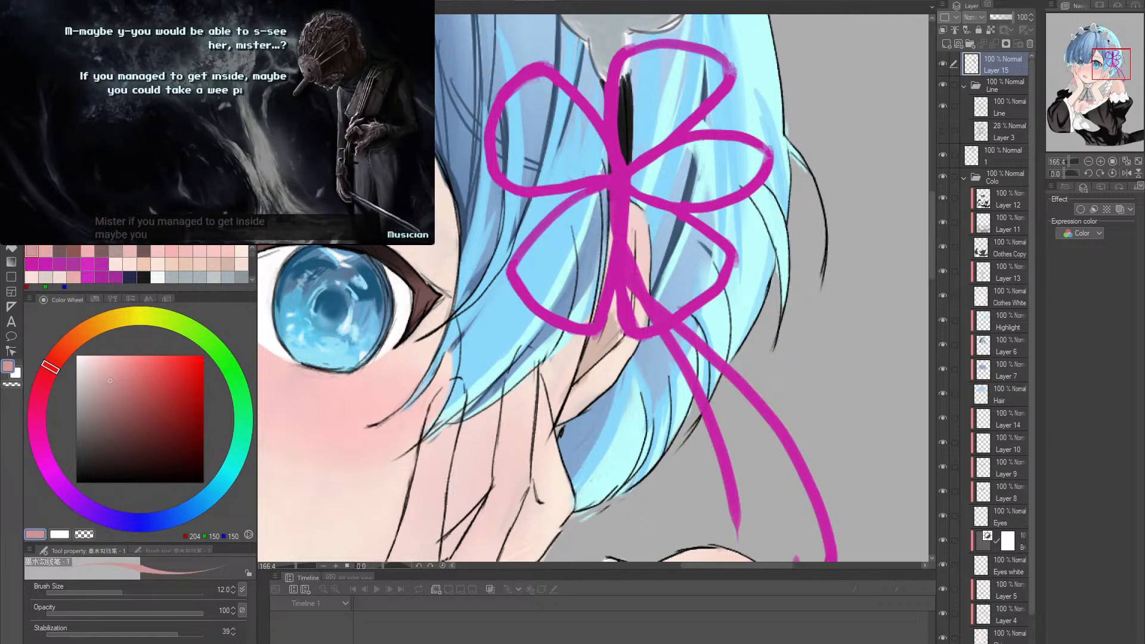
click(191, 68)
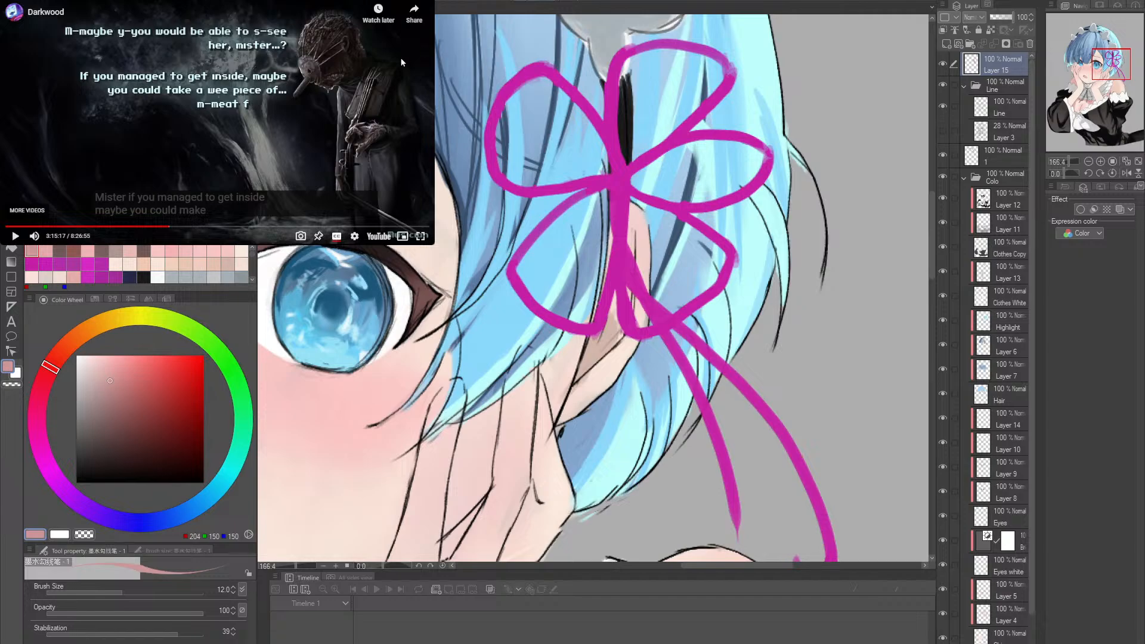
key(ctrl+Tab)
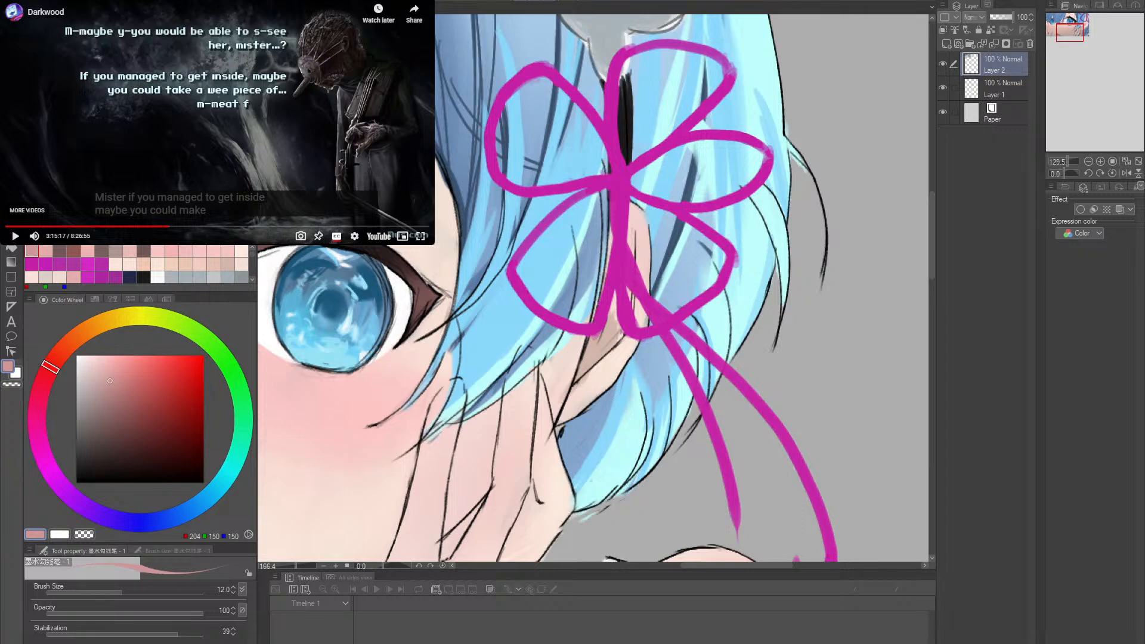
key(ctrl+Tab)
key(alt+space)
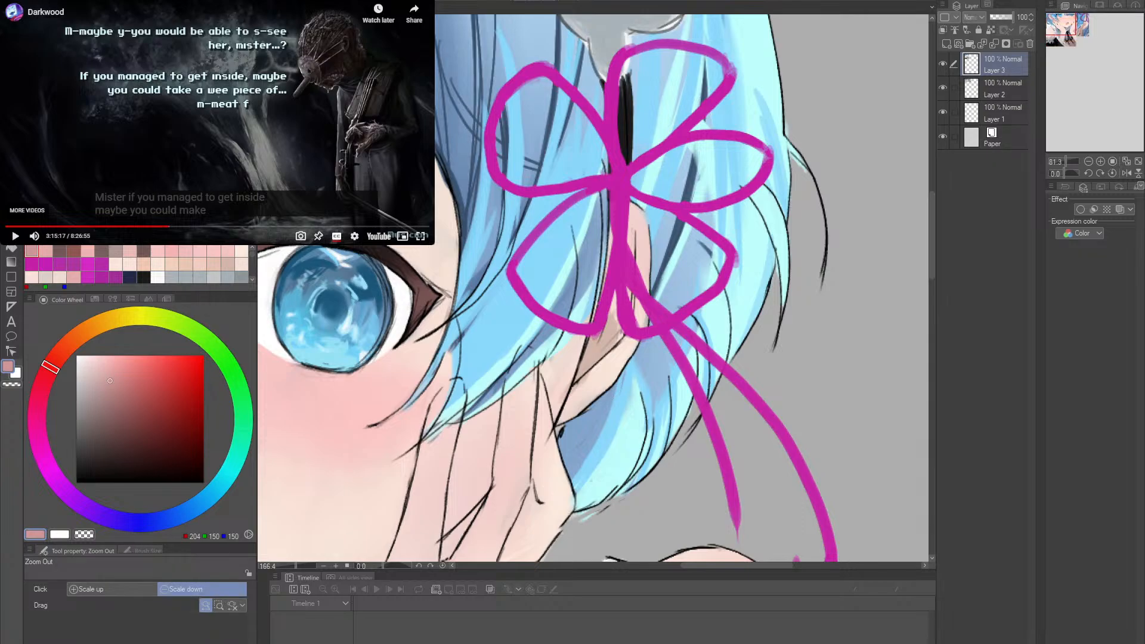
- Reposition the reference picture on Layer 3 with a Scale/Rotate transformation
key(ctrl+t)
key(Return)
key(m)
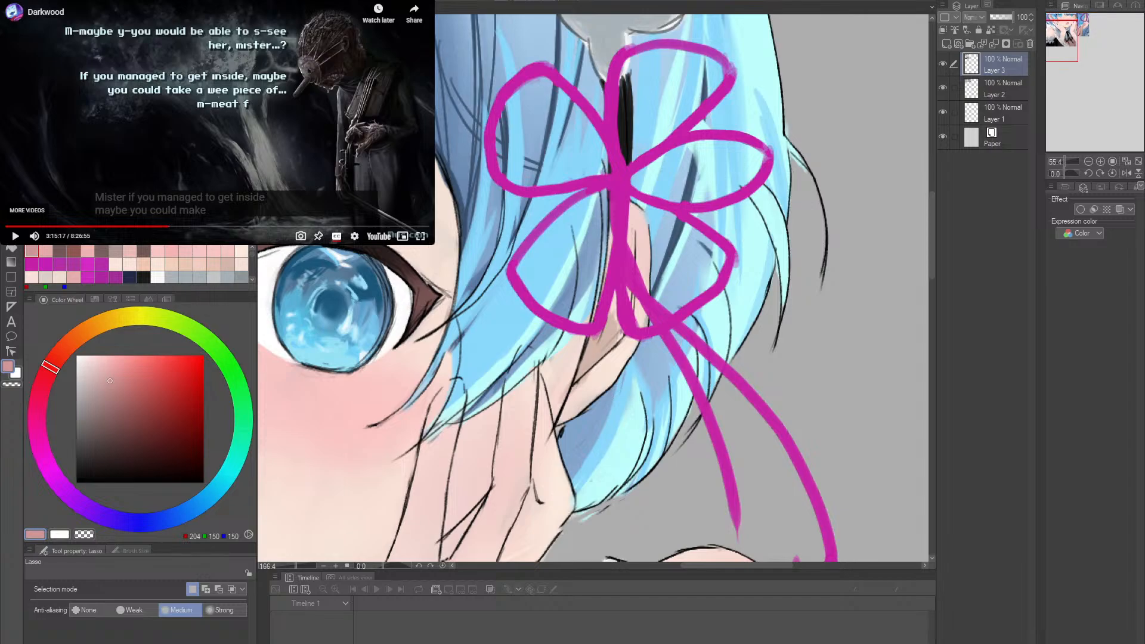
key(ctrl+t)
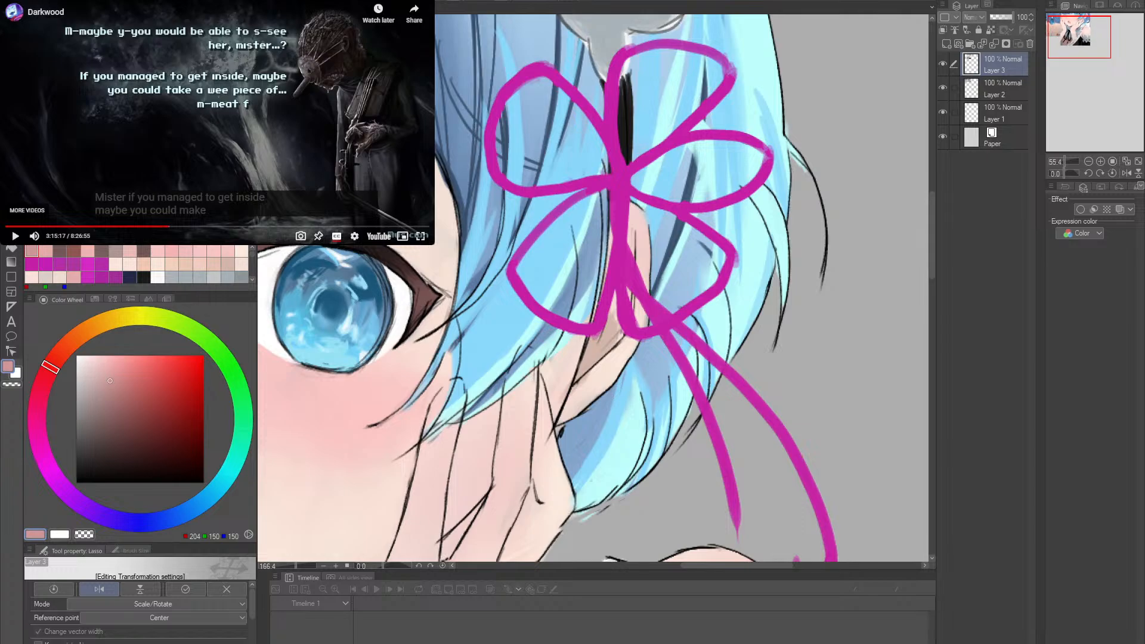
key(Return)
- Try to outline the ear's inner edges on Layer 15 in RGB 162, 84, 70 at brush size 12
key(alt+space)
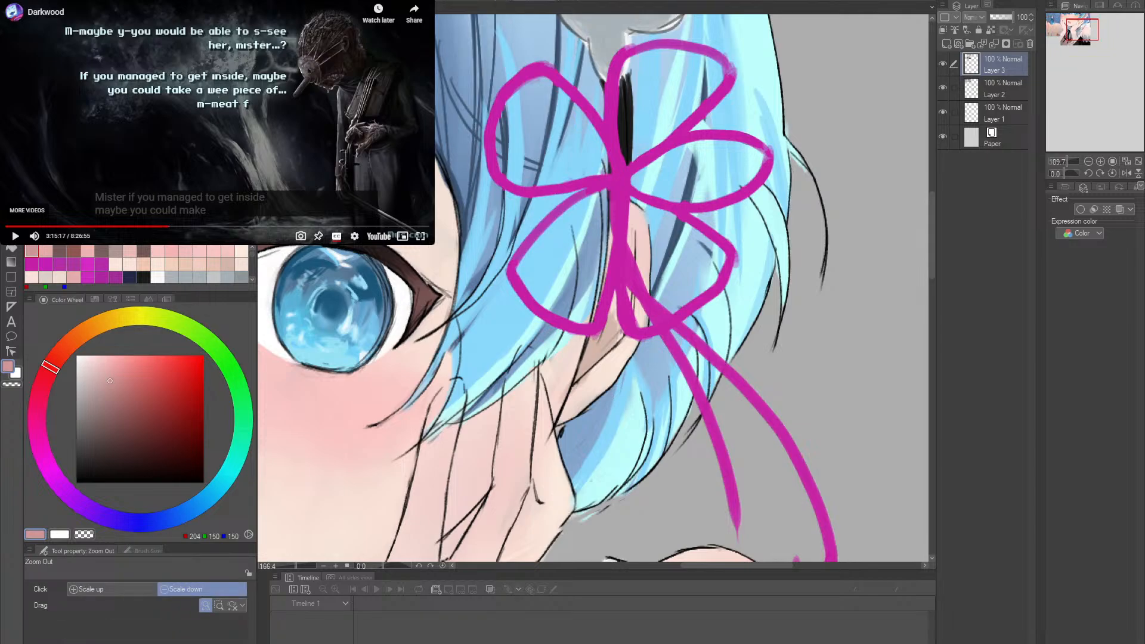
key(p)
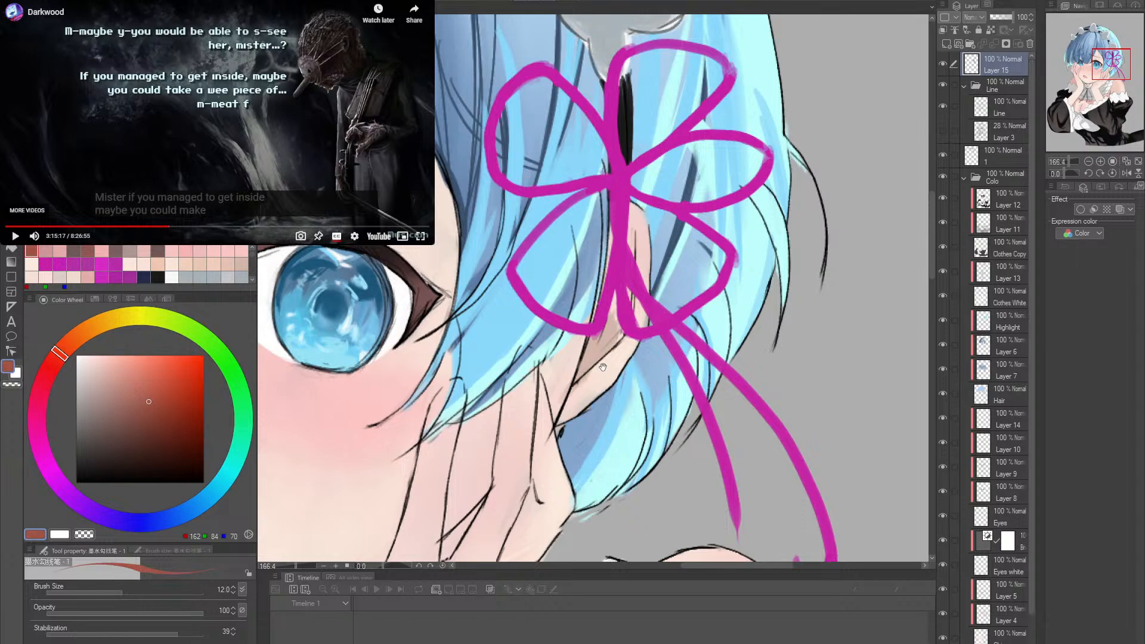
drag(618, 328, 604, 360)
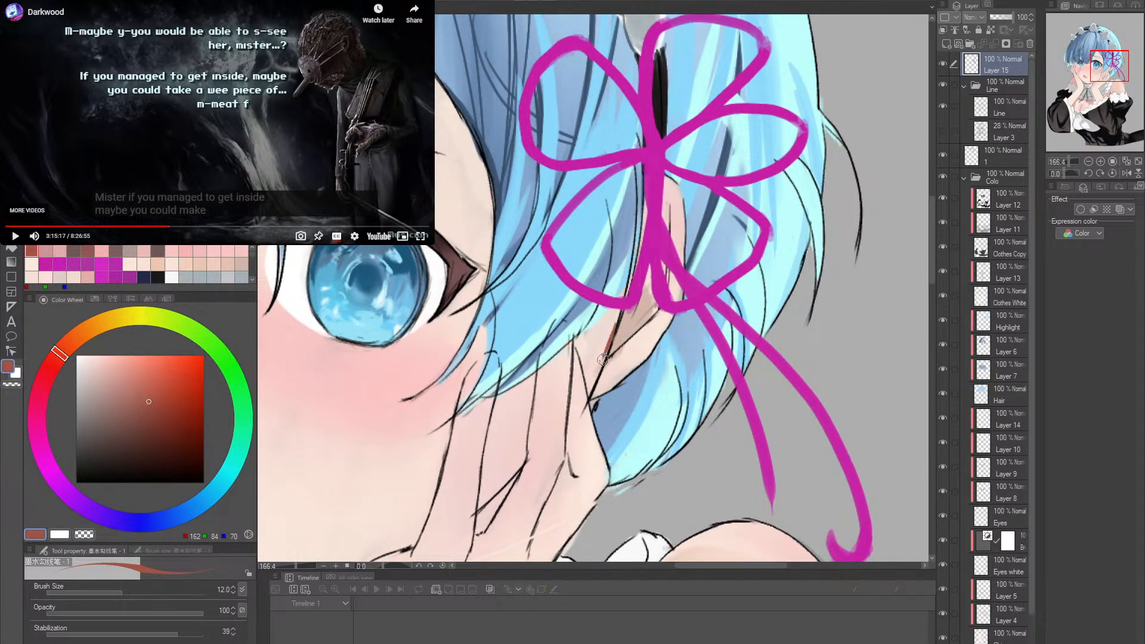
key(ctrl+z)
mouse_move(621, 322)
mouse_down()
mouse_move(606, 359)
mouse_move(622, 346)
mouse_up()
drag(646, 287, 654, 306)
key(ctrl+z)
drag(648, 286, 655, 306)
key(ctrl+z)
key(ctrl+z)
- Try the ear's outline stroke on layer 1 below the Line folder, then undo it
click(995, 157)
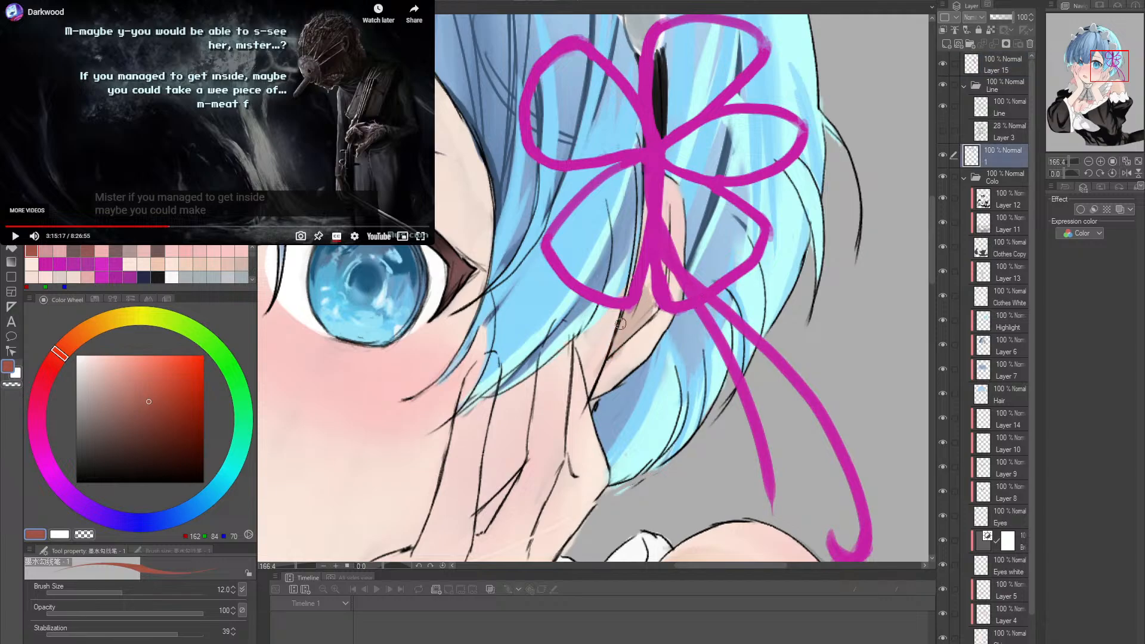
drag(622, 310, 601, 358)
key(ctrl+z)
- Create a new raster layer and move it out of the Line folder, directly below Layer 15
click(998, 86)
click(946, 44)
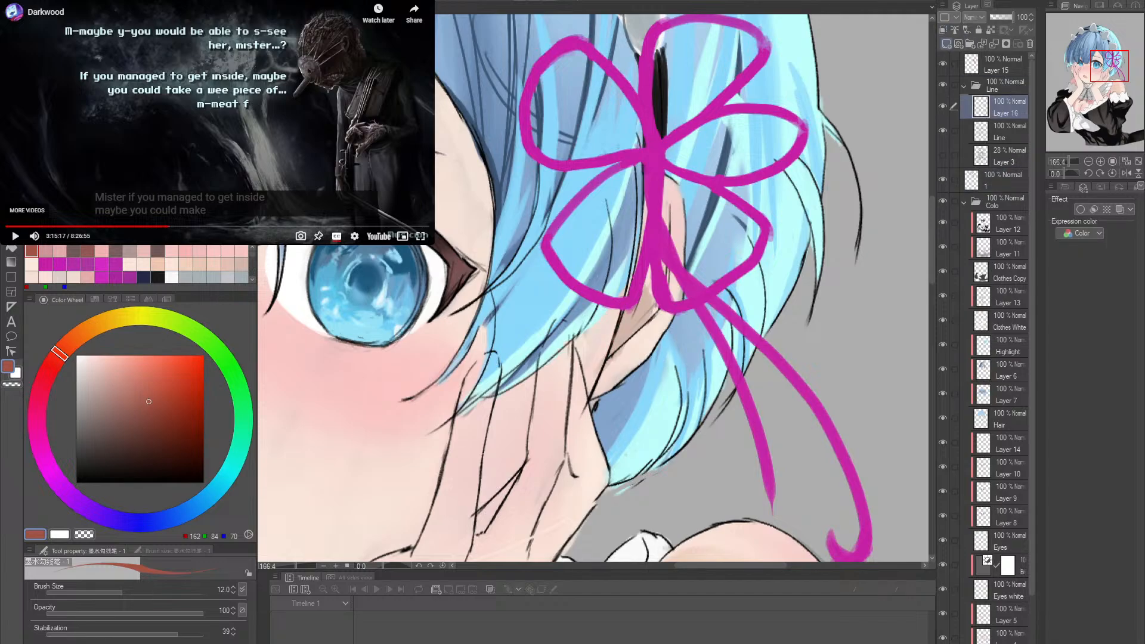
drag(999, 100, 1003, 78)
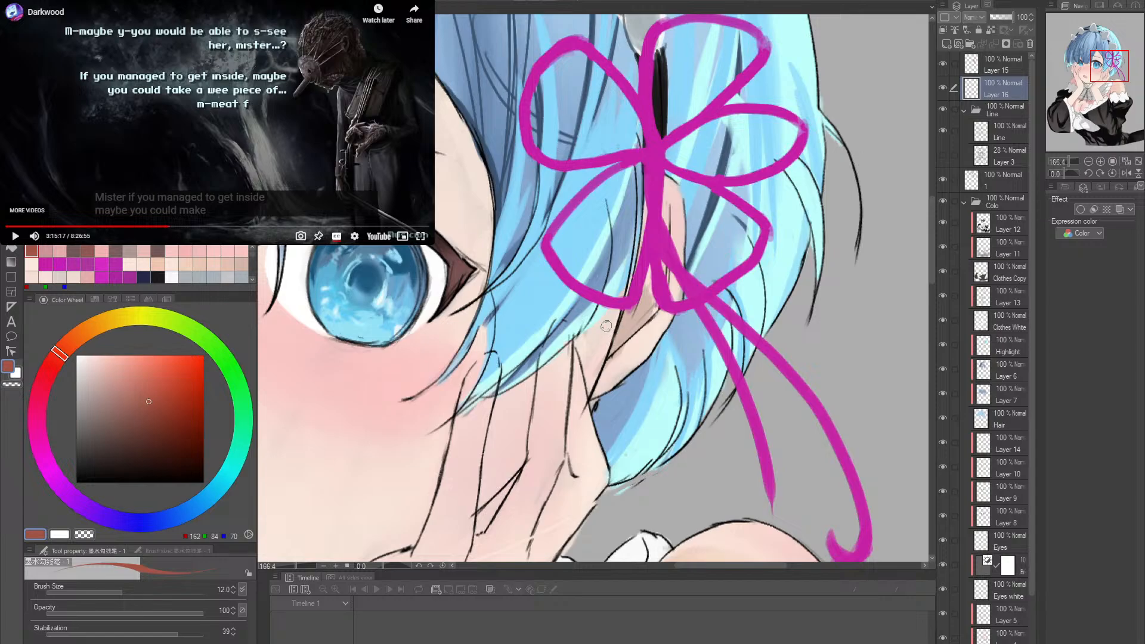
- Draw the ear's front edge line on the new layer in RGB 162, 84, 70 at brush size 12
drag(622, 312, 610, 351)
key(ctrl+z)
drag(622, 310, 606, 356)
mouse_move(624, 307)
mouse_down()
mouse_move(591, 391)
mouse_move(621, 387)
mouse_up()
key(ctrl+z)
drag(644, 283, 651, 312)
mouse_move(668, 273)
mouse_down()
mouse_move(649, 323)
mouse_move(633, 330)
mouse_up()
key(ctrl+z)
key(ctrl+z)
key(ctrl+z)
key(alt+space)
click(628, 314)
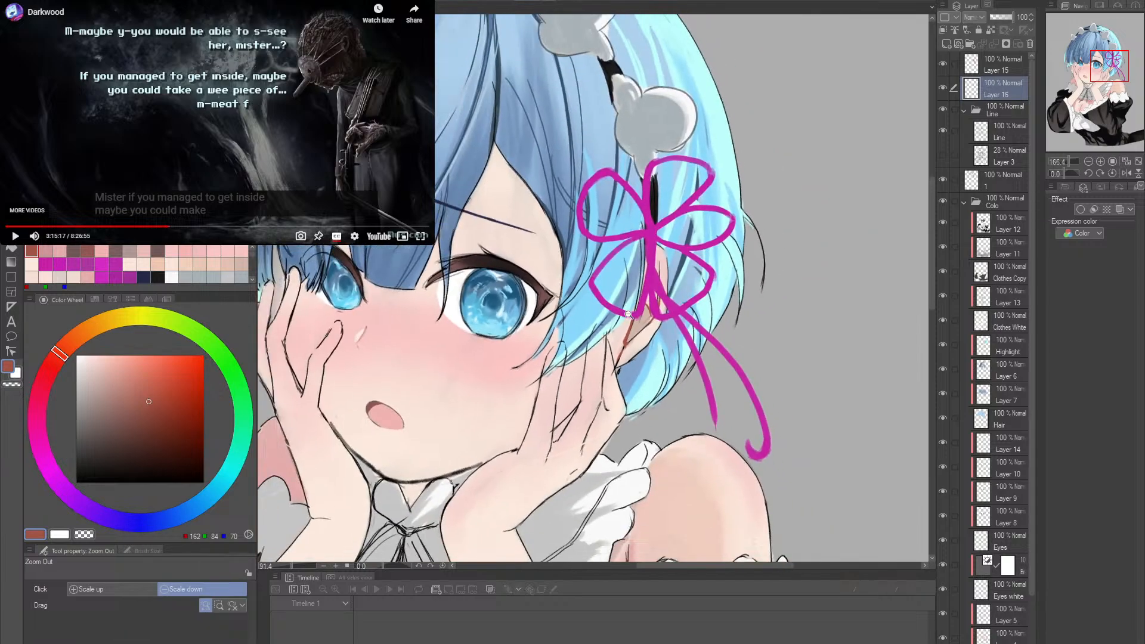
mouse_move(640, 417)
mouse_down()
mouse_move(706, 304)
mouse_move(723, 320)
mouse_move(701, 299)
mouse_up()
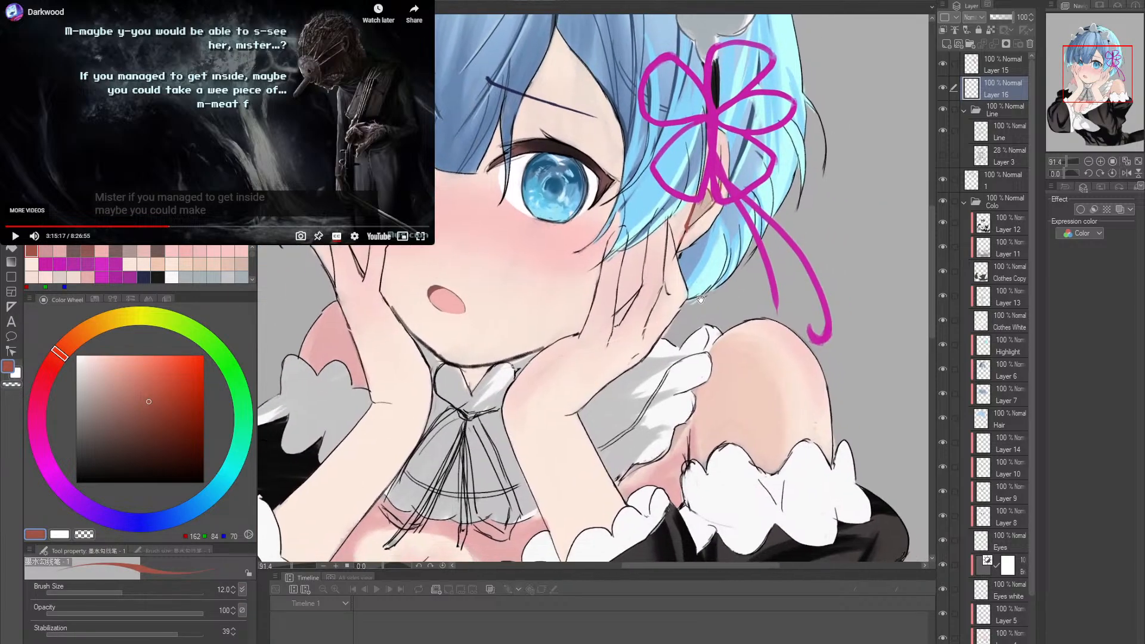
- Sample skin tone RGB 217, 178, 159 from the reference canvas and paint the inner ear's shadow with it on Layer 16
click(346, 125)
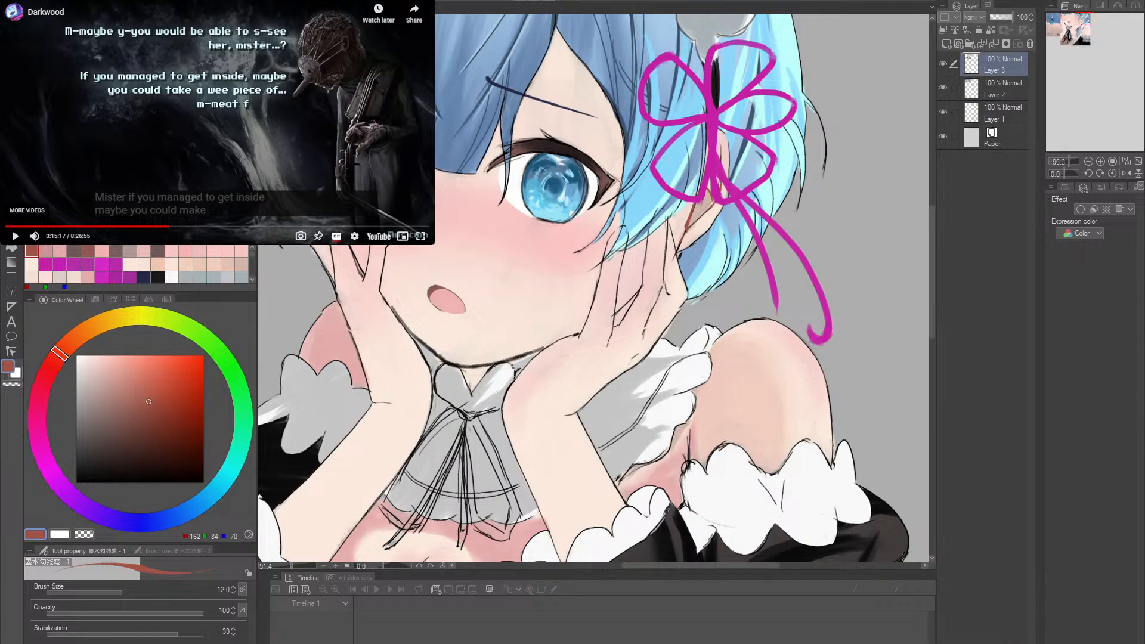
alt+click(346, 125)
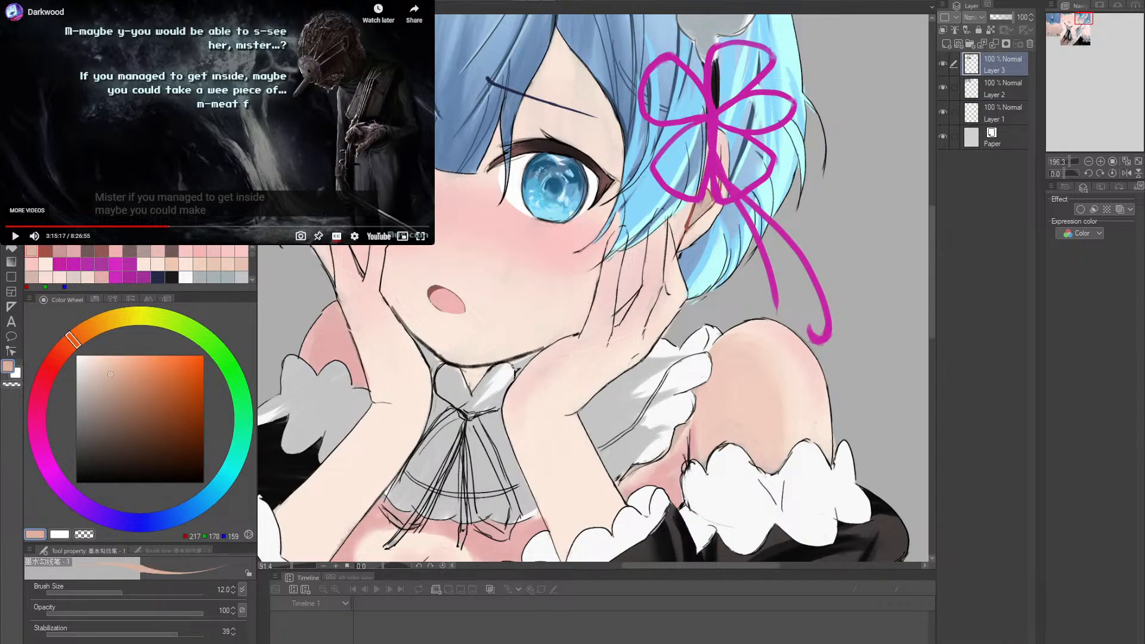
click(716, 207)
key(ctrl+space)
drag(704, 207, 769, 208)
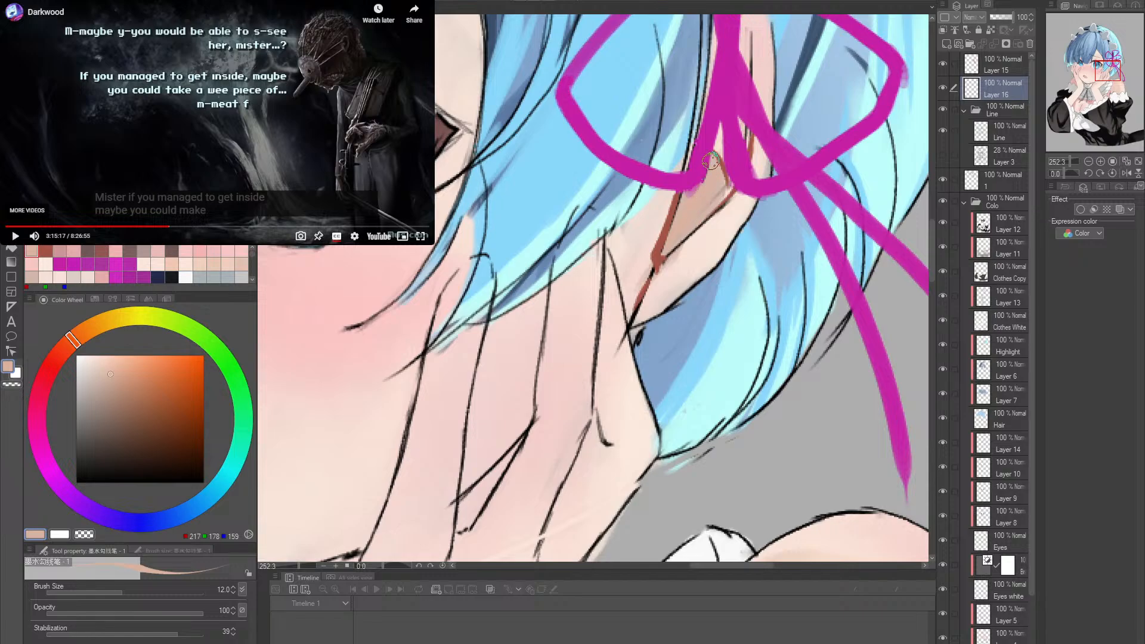
drag(715, 197, 677, 241)
drag(723, 195, 692, 242)
mouse_move(691, 245)
mouse_down()
mouse_move(721, 219)
mouse_move(668, 262)
mouse_move(724, 198)
mouse_move(659, 267)
mouse_move(728, 196)
mouse_move(672, 257)
mouse_move(712, 224)
mouse_up()
drag(724, 203, 660, 303)
drag(730, 274, 702, 273)
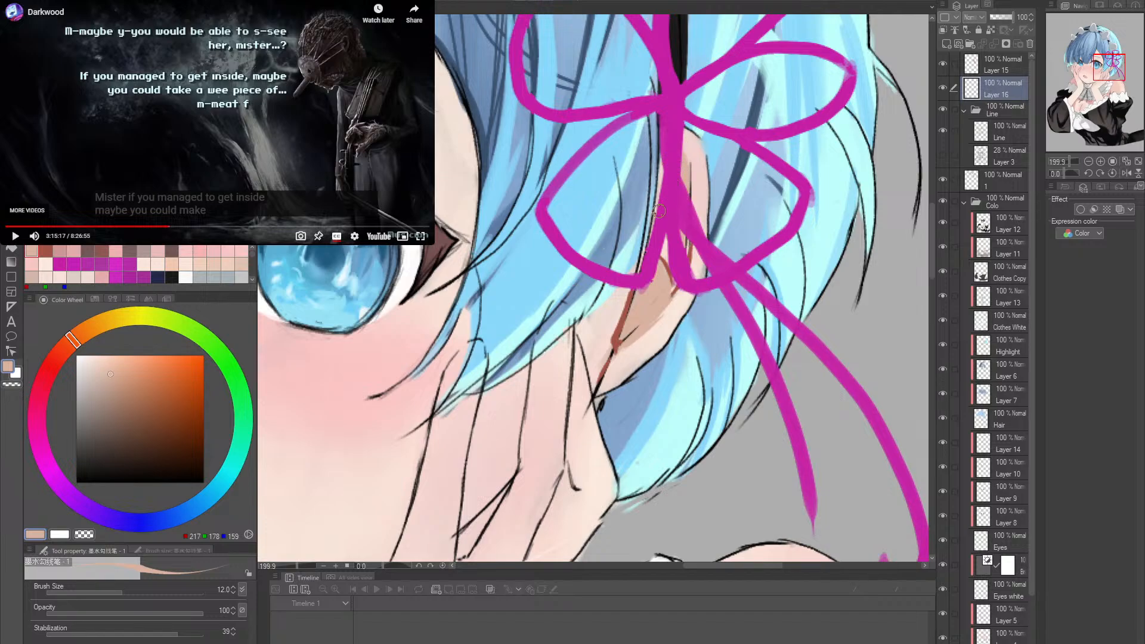
- Try a skin-tone shading stroke in RGB 217, 178, 159 on the fingers beside the cheek
key(alt+space)
drag(768, 146, 724, 184)
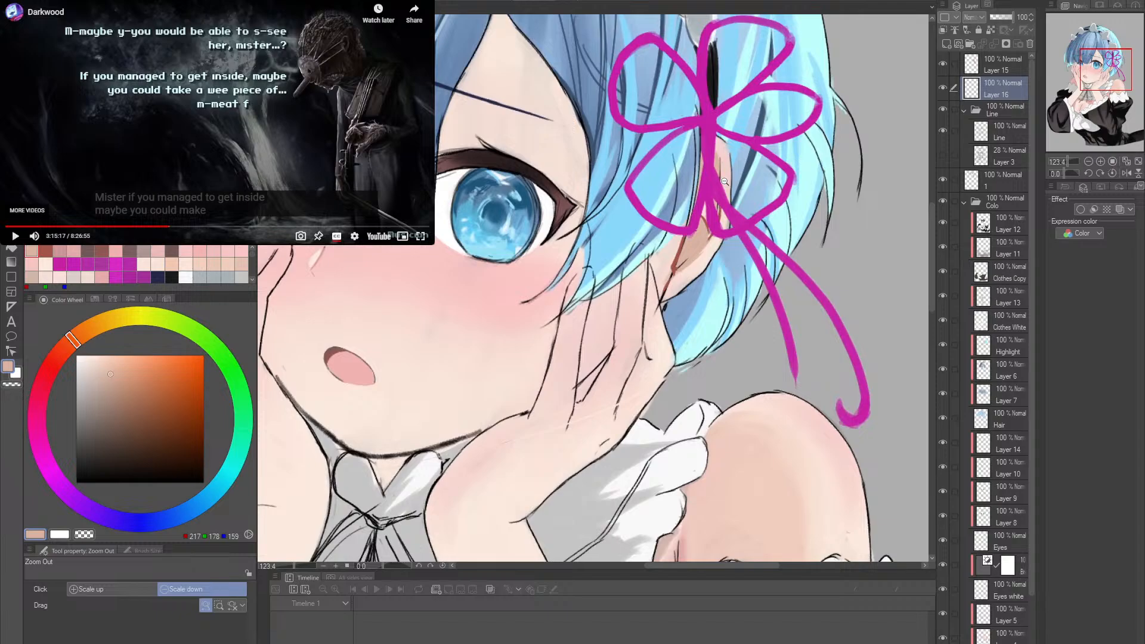
drag(687, 300, 720, 278)
drag(637, 360, 671, 390)
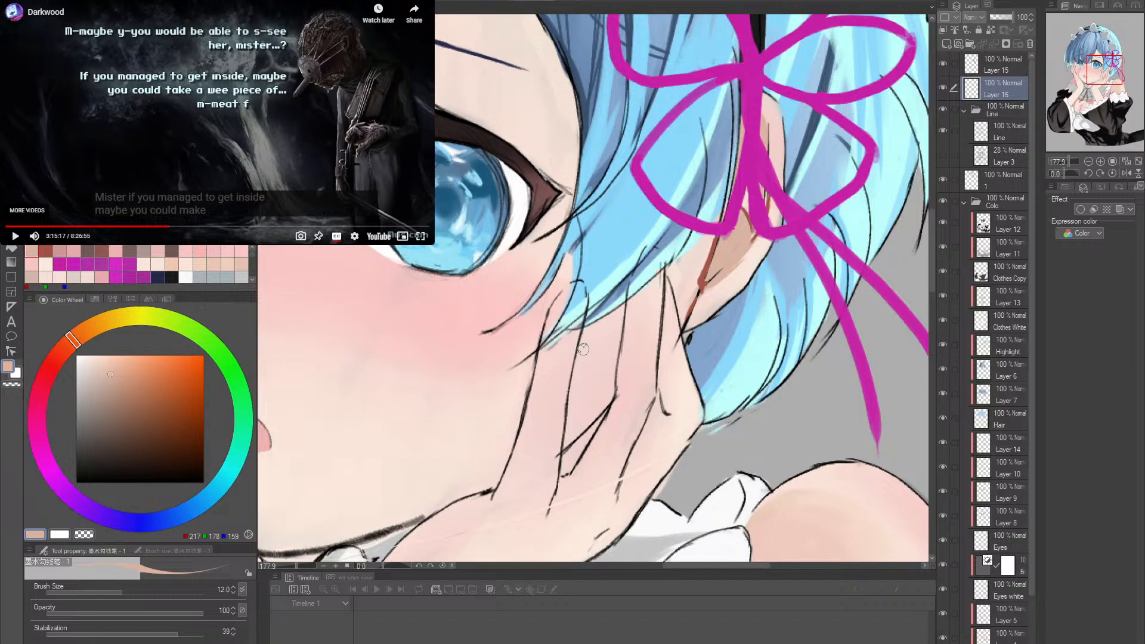
drag(576, 333, 549, 362)
key(ctrl+z)
scroll(696, 301, down, 4)
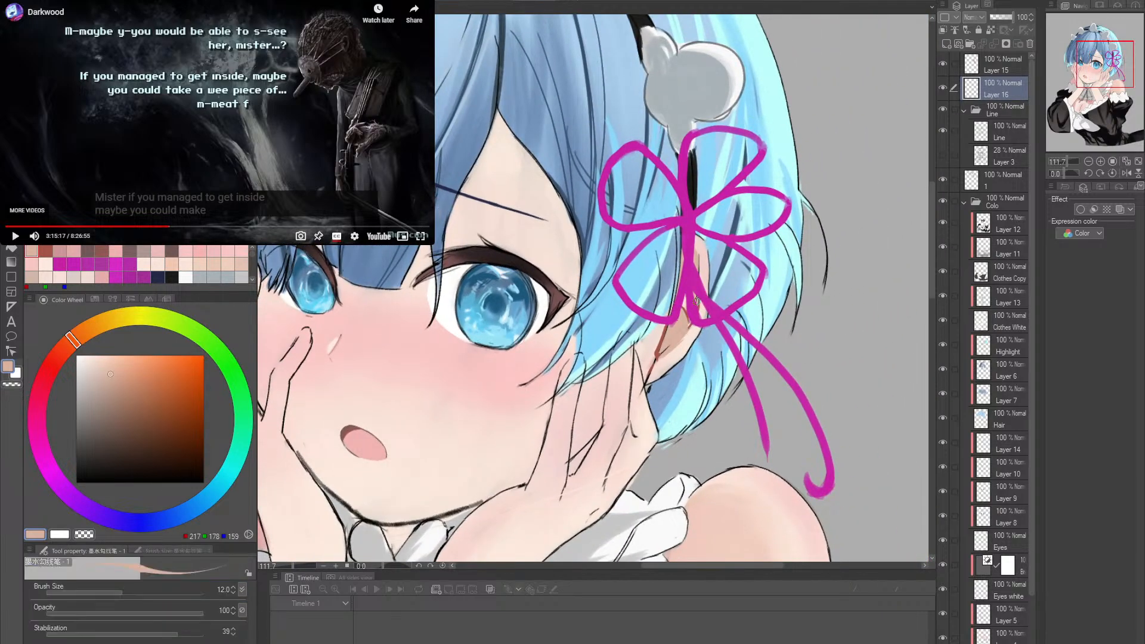
scroll(696, 302, down, 2)
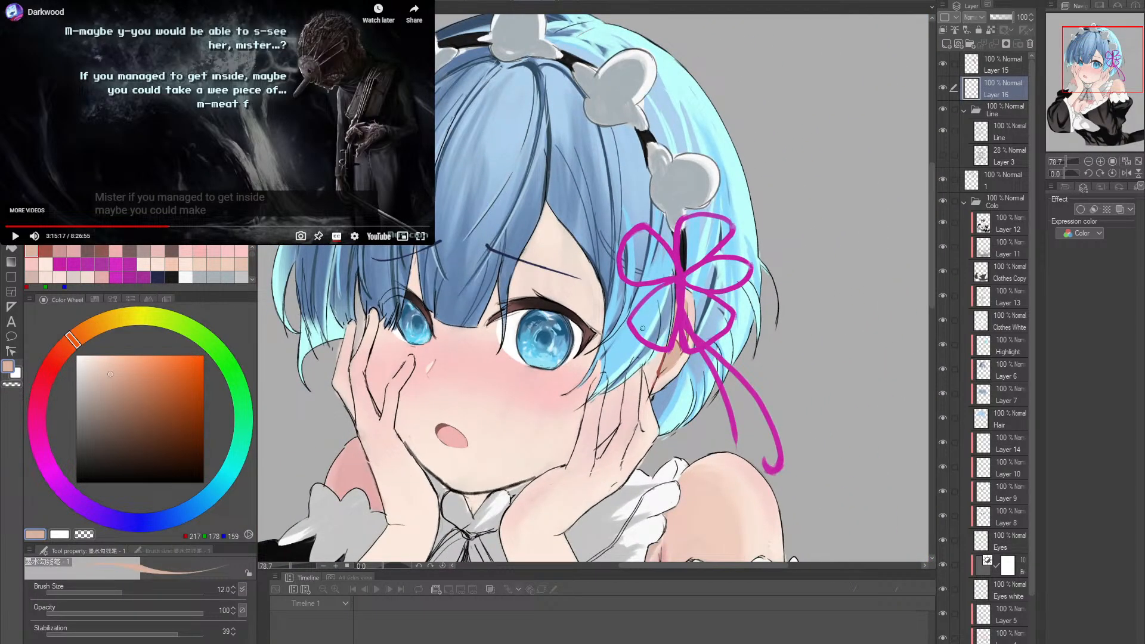
- Examine the reference canvas, then sample the blue RGB 33, 91, 126 from the illustration's eye
key(alt+space)
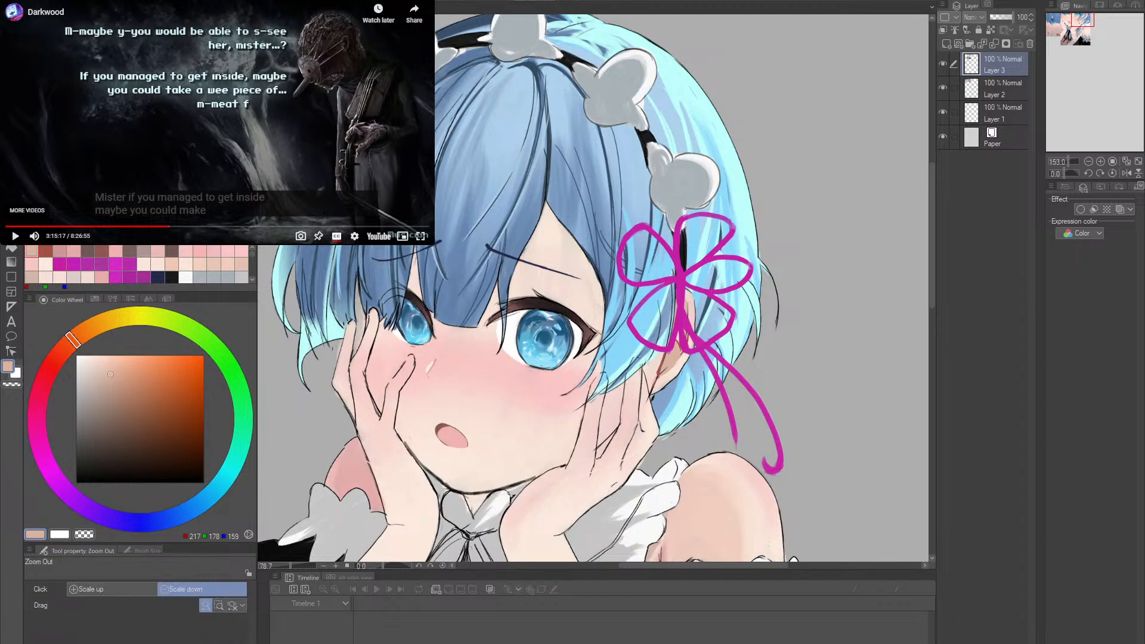
scroll(593, 288, down, 5)
scroll(593, 288, up, 4)
key(alt+space)
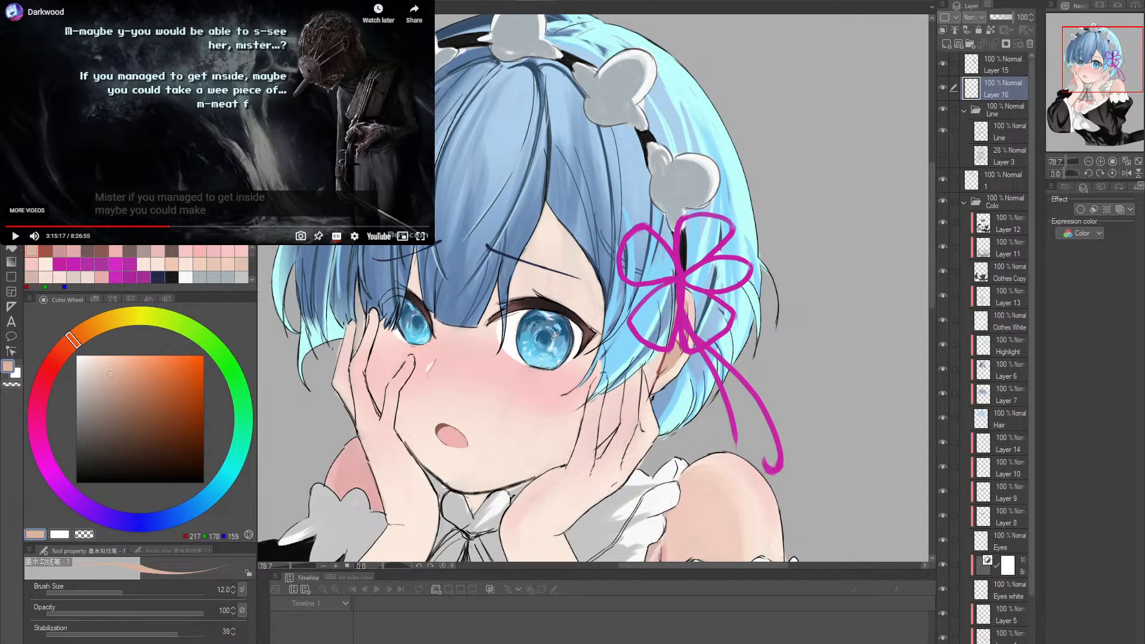
alt+click(555, 336)
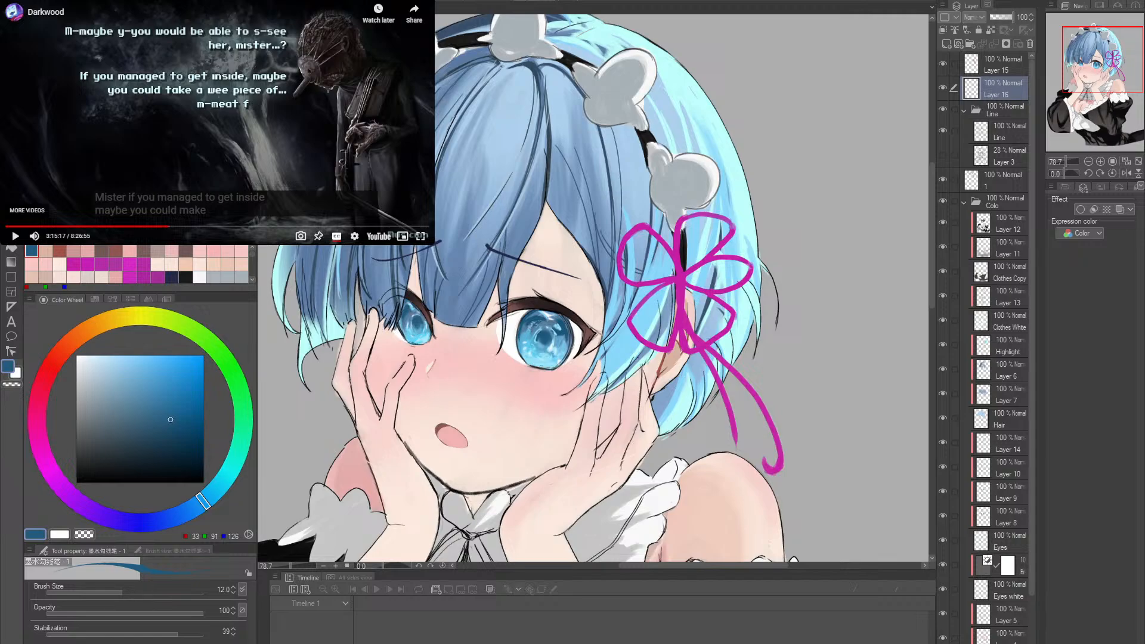
- Paste another picture into the reference canvas and adjust it with a Scale/Rotate transformation
key(ctrl+Tab)
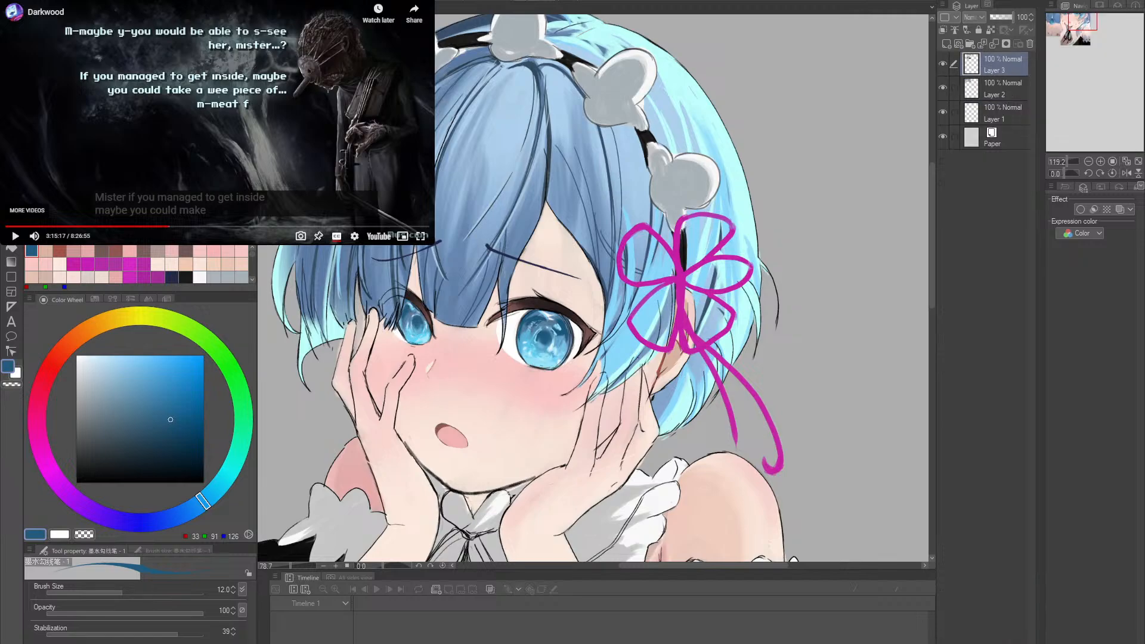
key(ctrl+v)
key(alt+space)
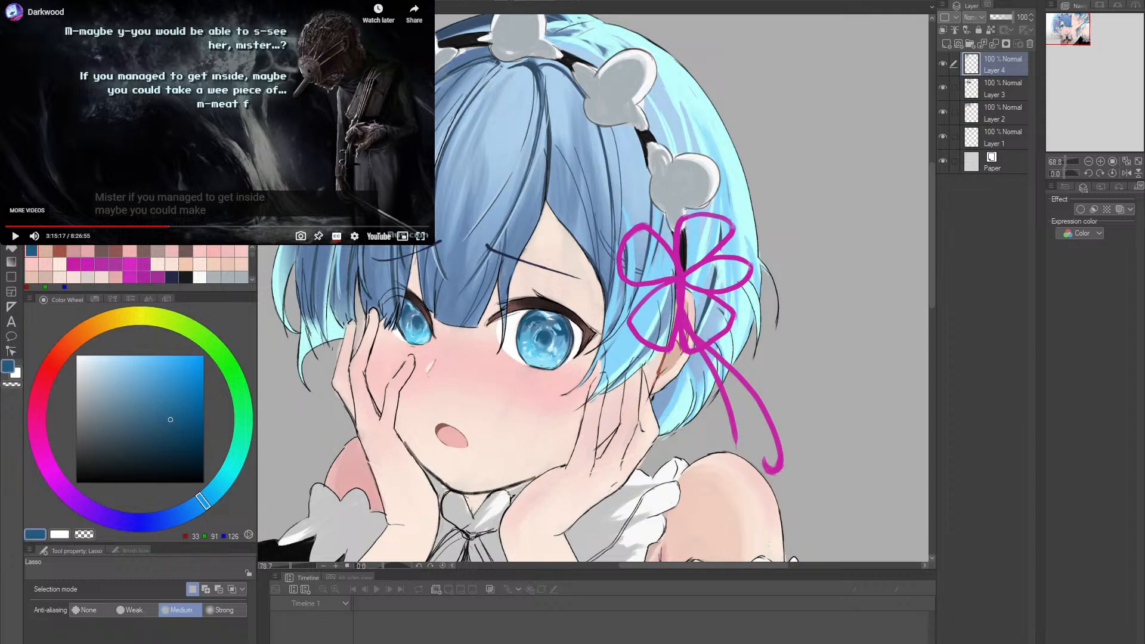
key(ctrl+t)
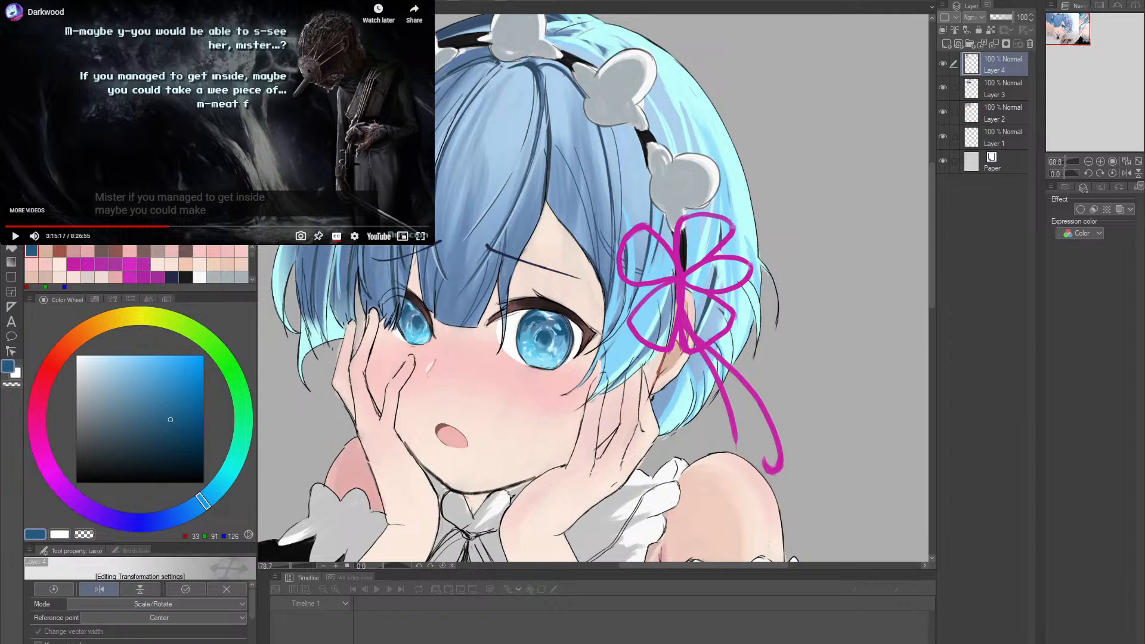
key(alt+space)
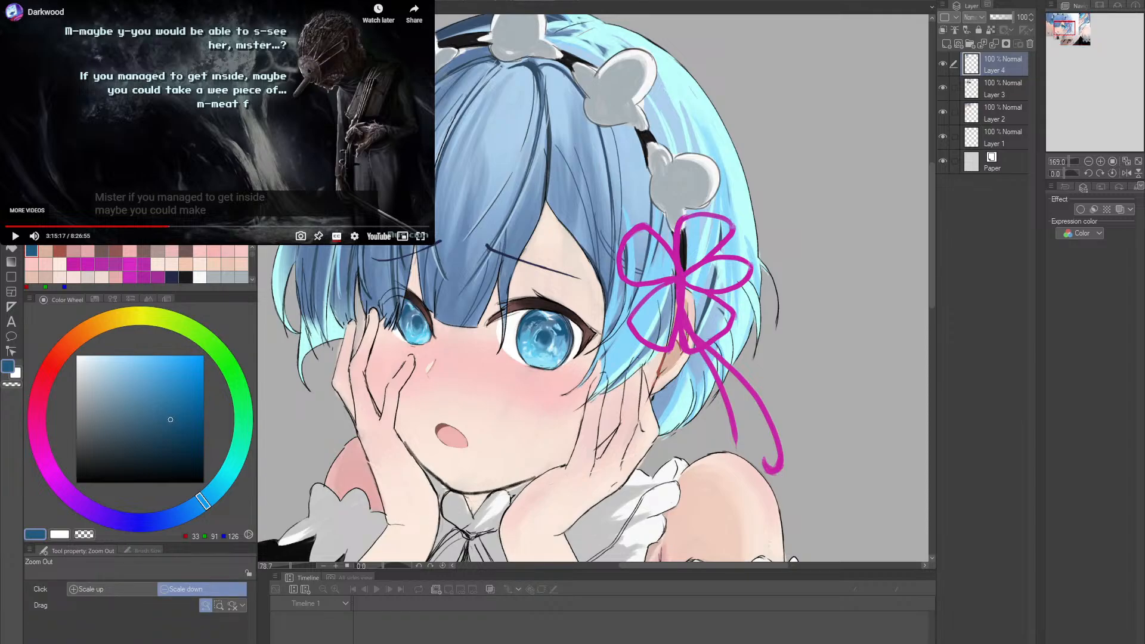
scroll(593, 288, up, 1)
scroll(594, 288, down, 1)
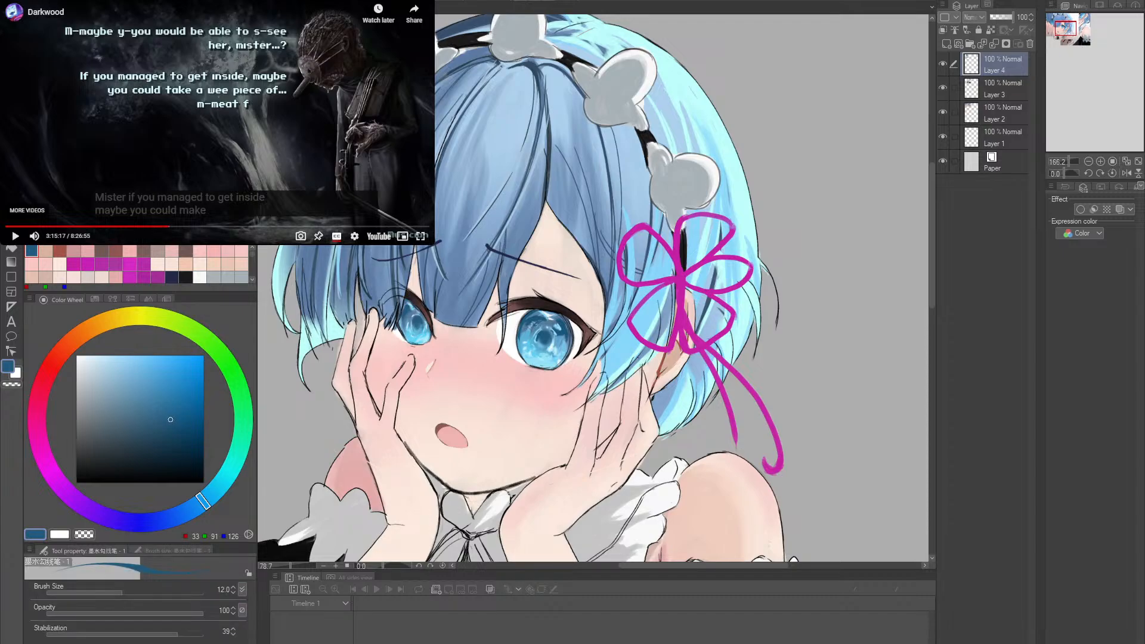
- Sample the blues RGB 12, 87, 158, RGB 80, 165, 225 and RGB 24, 75, 126 for comparison with the reference
alt+click(538, 327)
alt+click(542, 338)
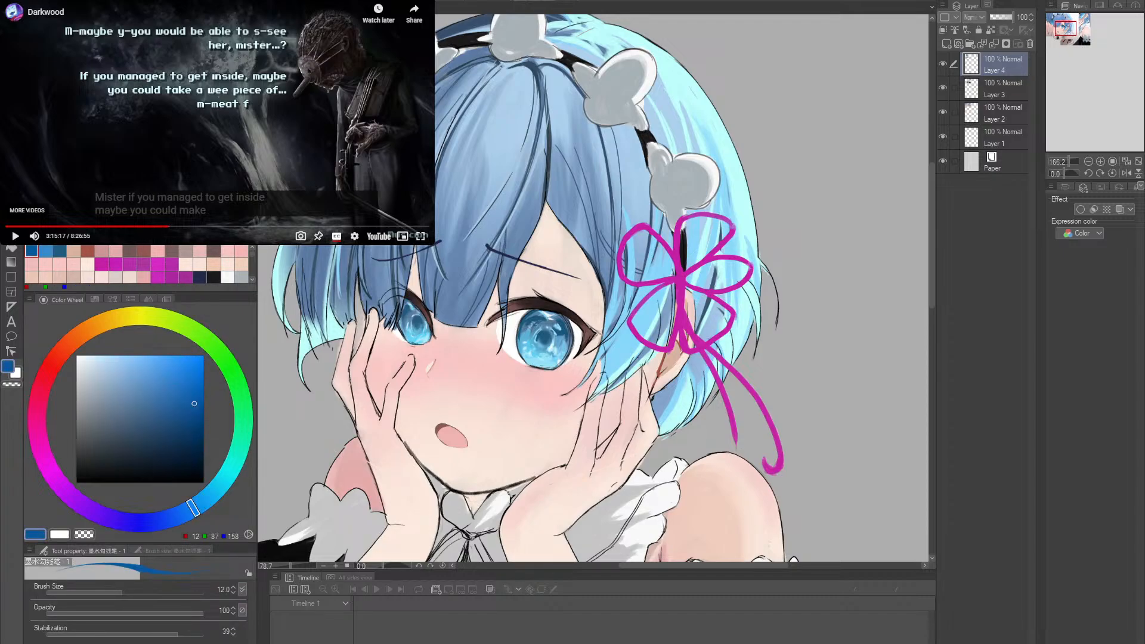
alt+click(542, 334)
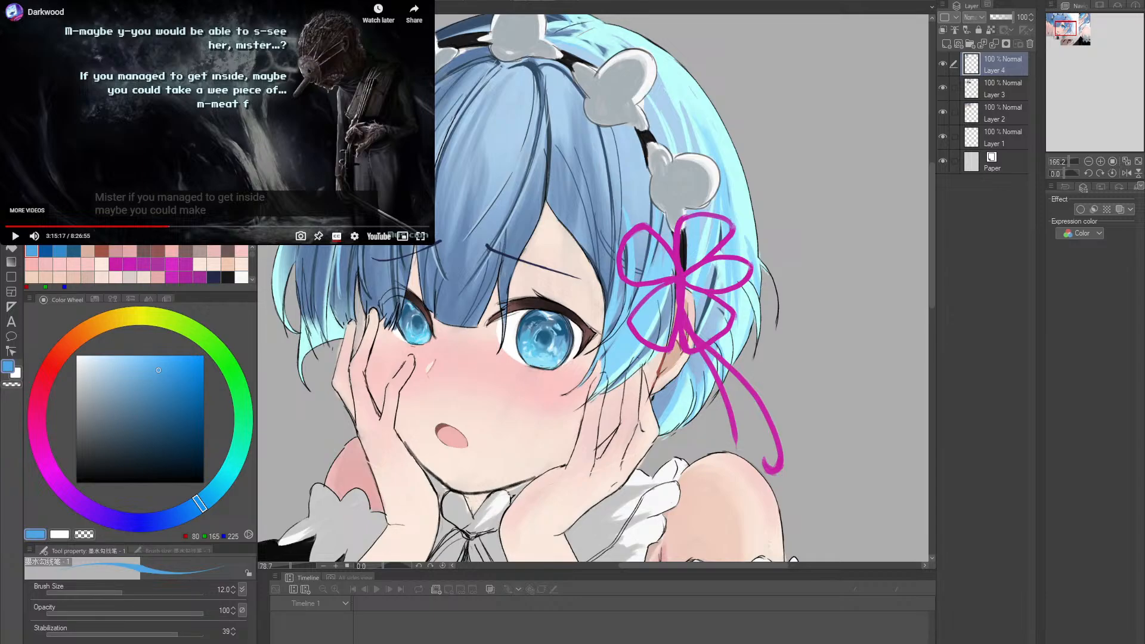
alt+click(542, 335)
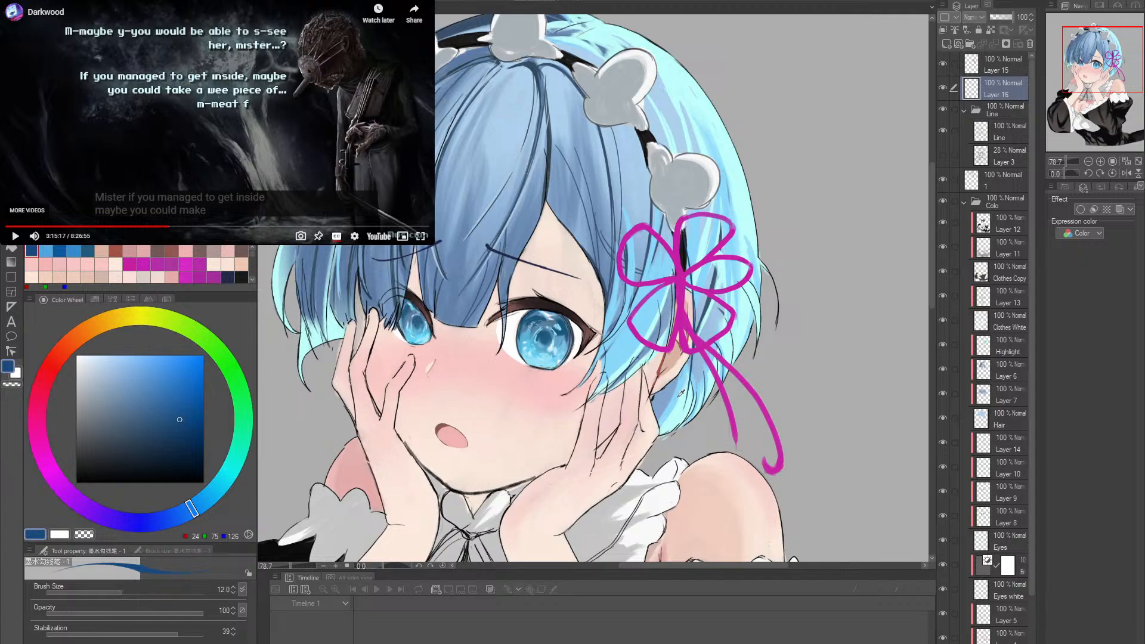
- Paint hair strands over the ear on Layer 16 in RGB 130, 165, 202 and 74, 117, 162 at brush size 12
alt+click(681, 392)
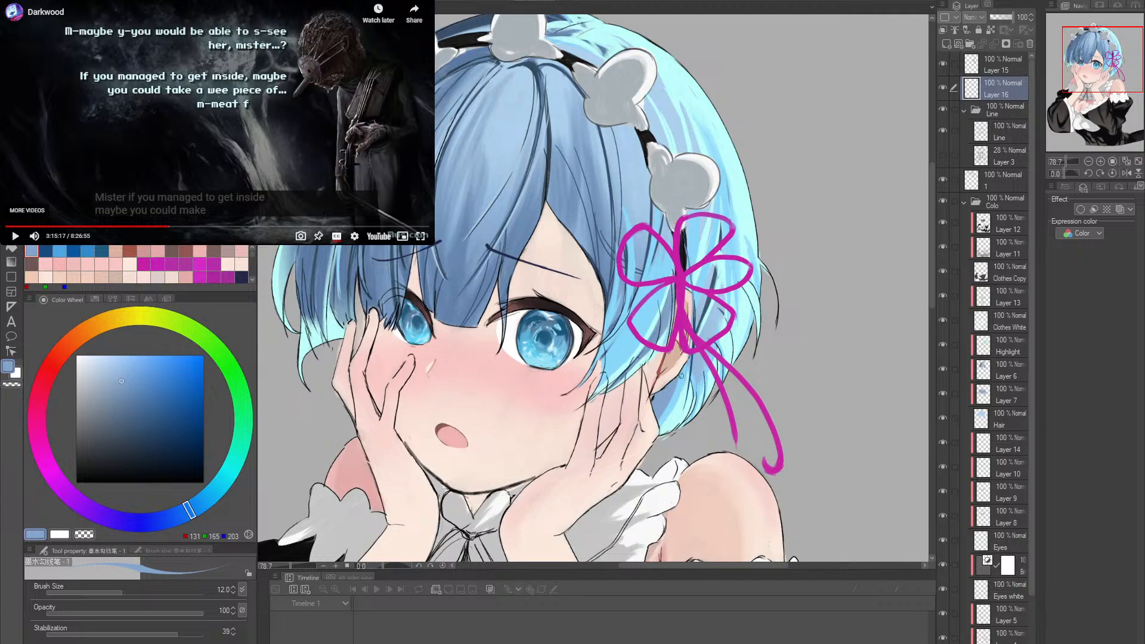
drag(682, 375, 689, 366)
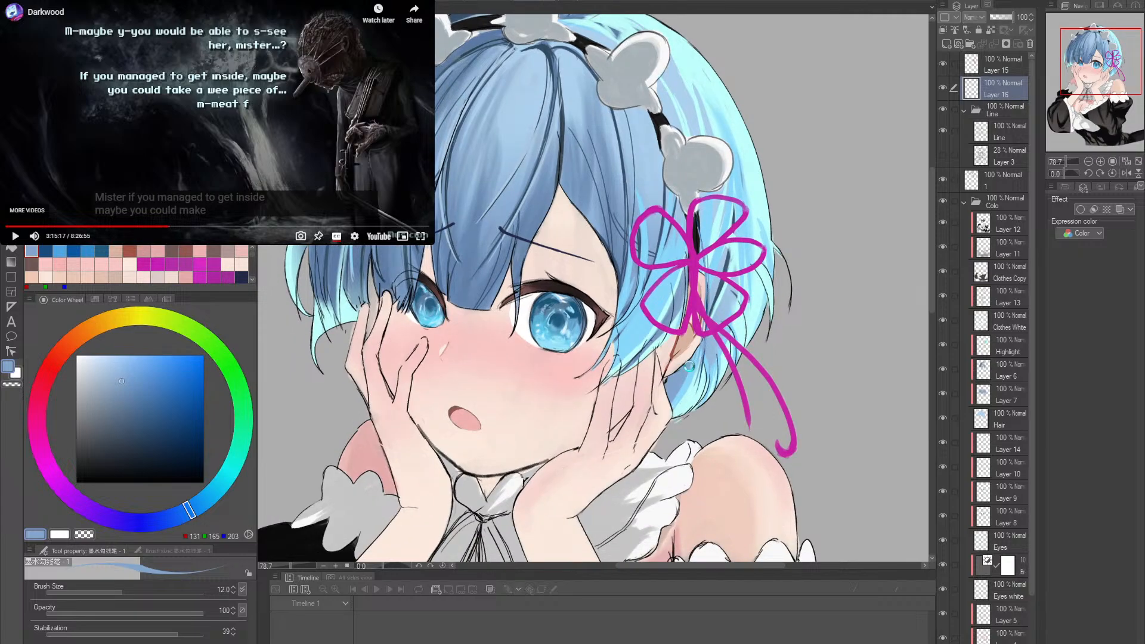
alt+click(675, 378)
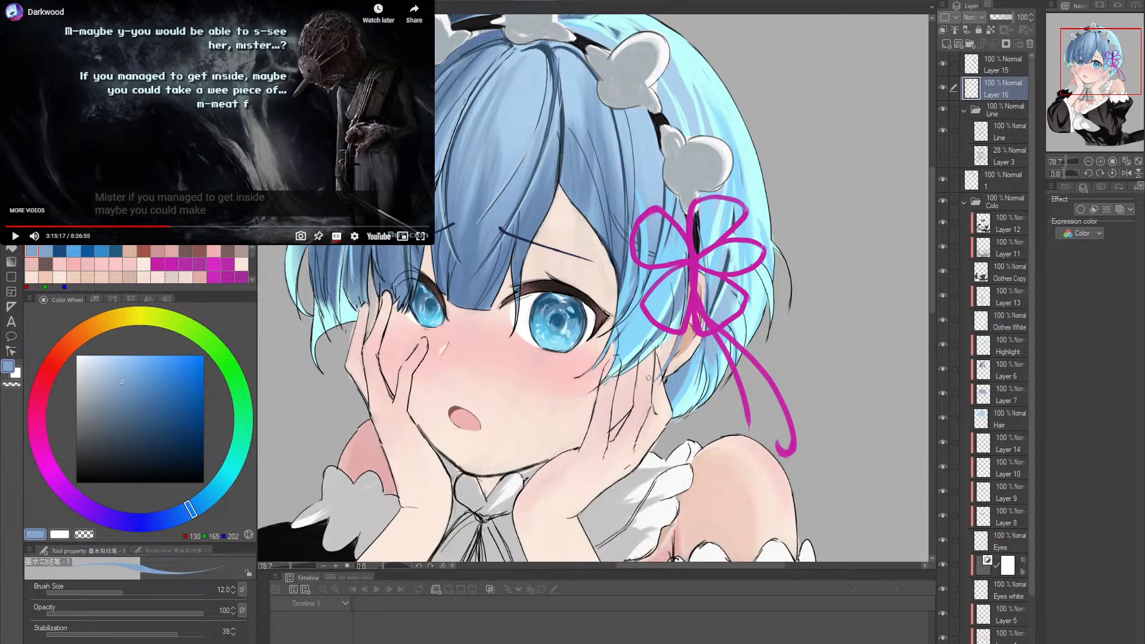
scroll(690, 339, down, 1)
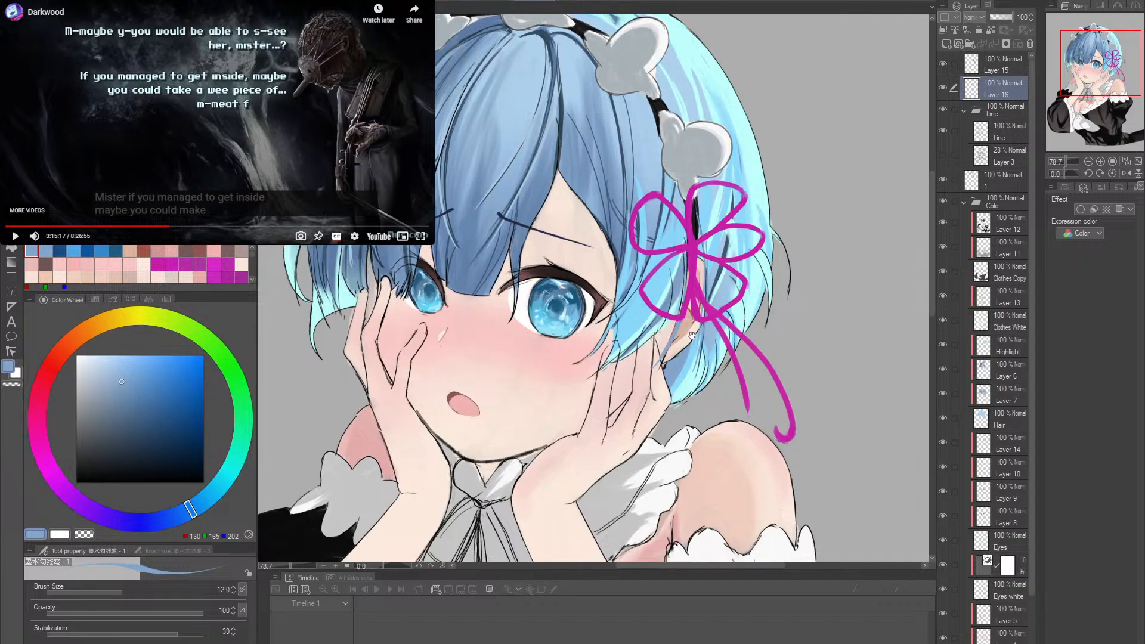
alt+click(706, 337)
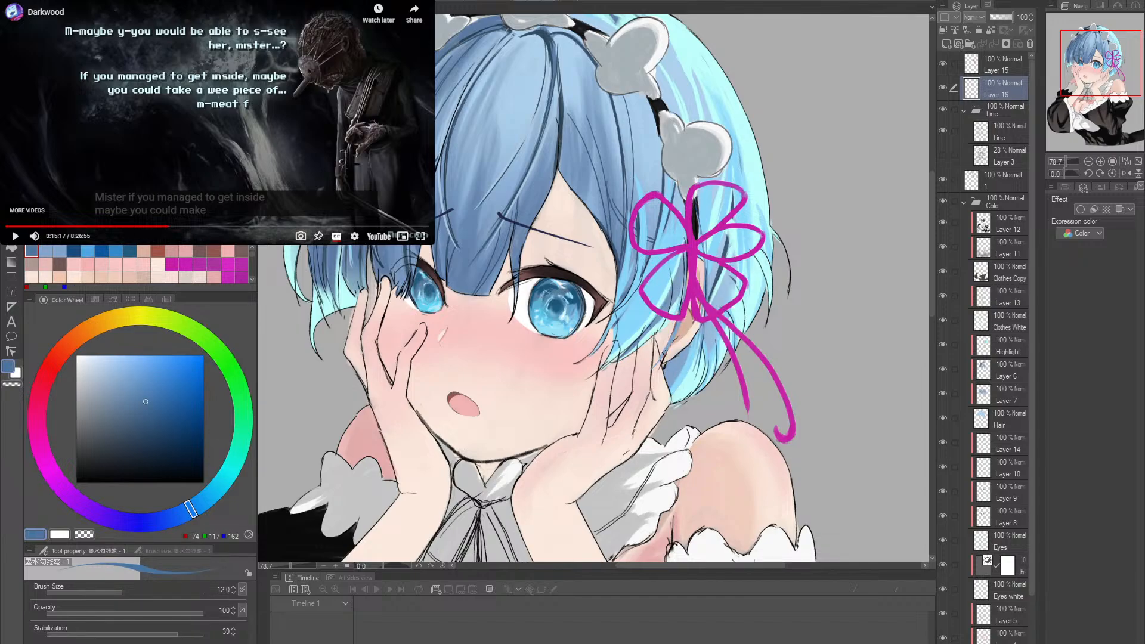
mouse_move(681, 318)
mouse_down()
mouse_move(669, 342)
mouse_move(680, 319)
mouse_up()
- Set the brush size to 17 and sample the light blues RGB 139, 217, 251, RGB 188, 242, 239 and RGB 150, 185, 219
alt+click(681, 379)
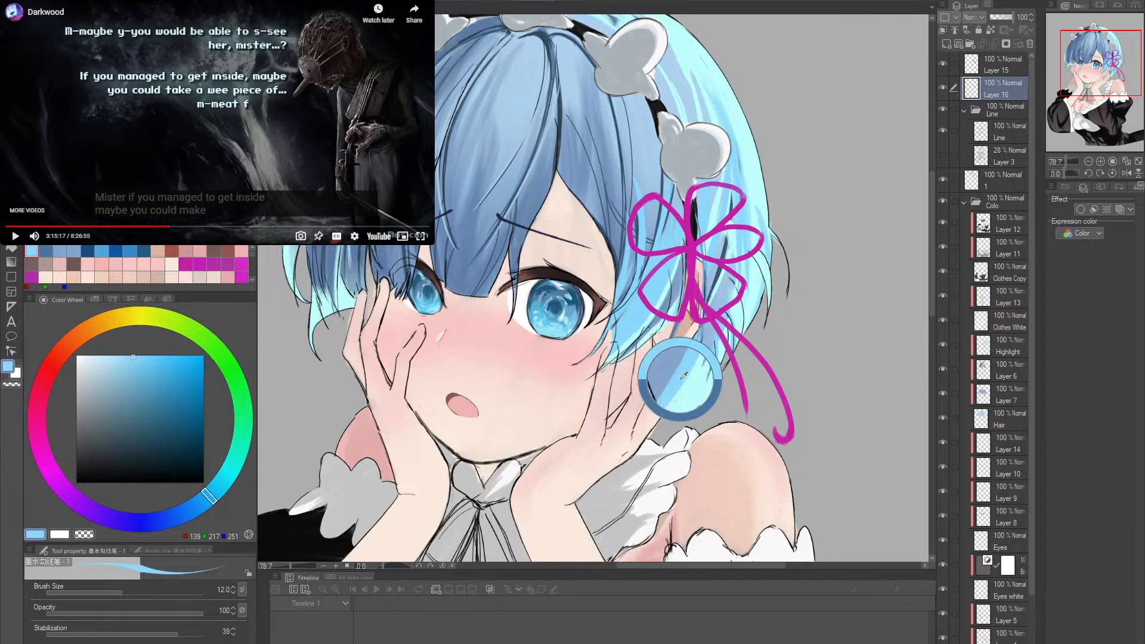
alt+click(684, 389)
key(bracketright)
key(bracketright)
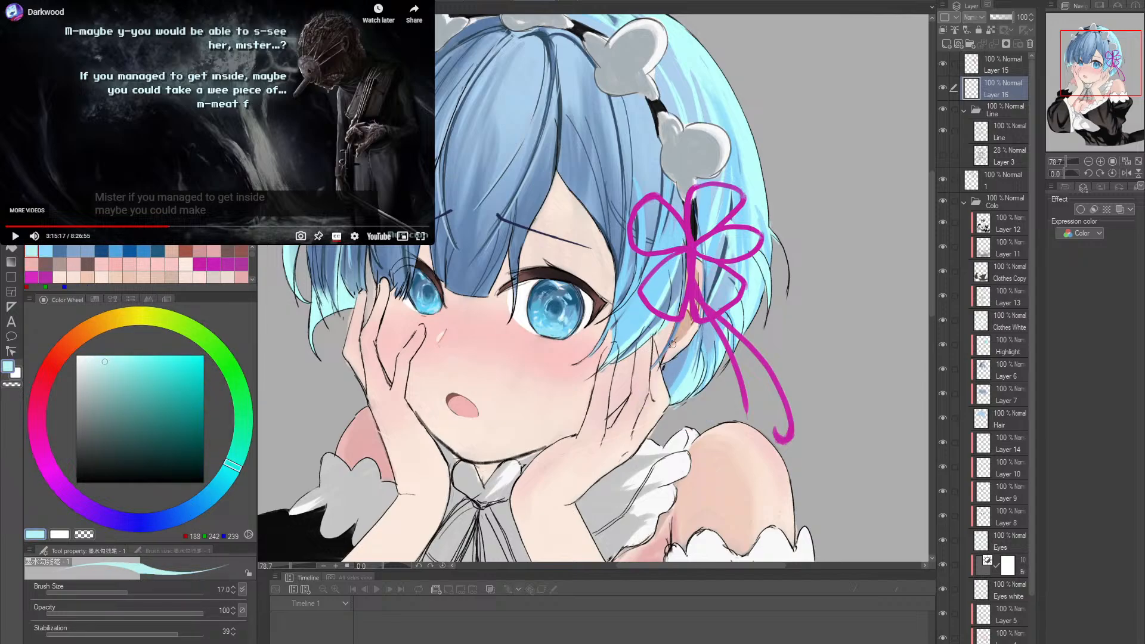
alt+click(638, 349)
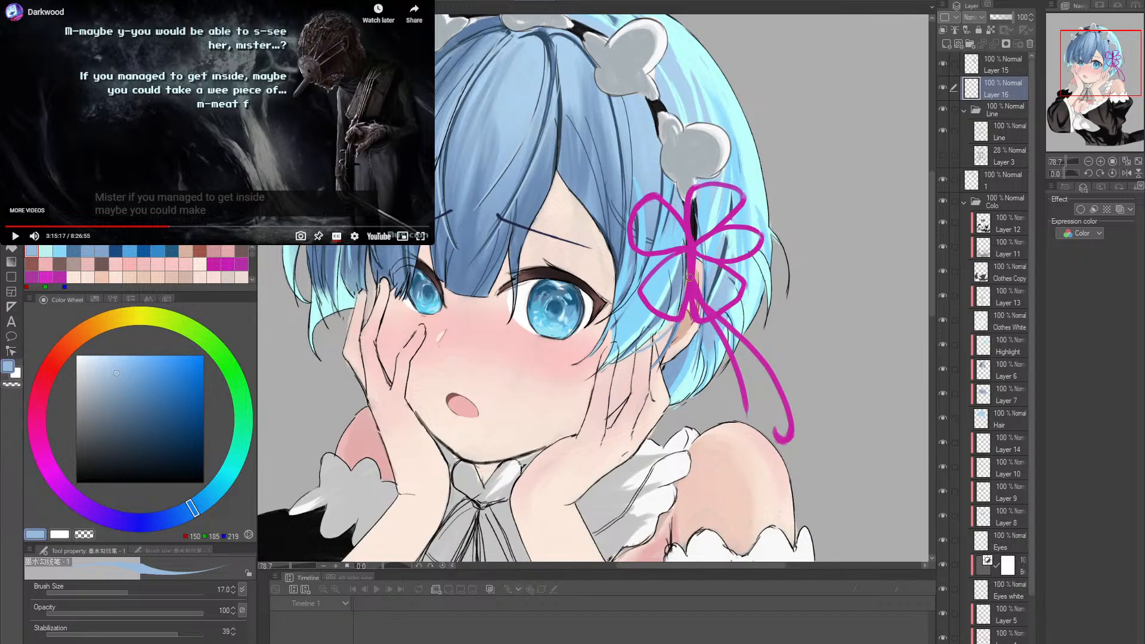
- Paint light strands over the lower side lock in front of the ear, sampling RGB 152, 255, 250 and RGB 138, 216, 251
key(ctrl+z)
drag(627, 353, 686, 312)
key(ctrl+z)
drag(624, 352, 687, 295)
alt+click(644, 340)
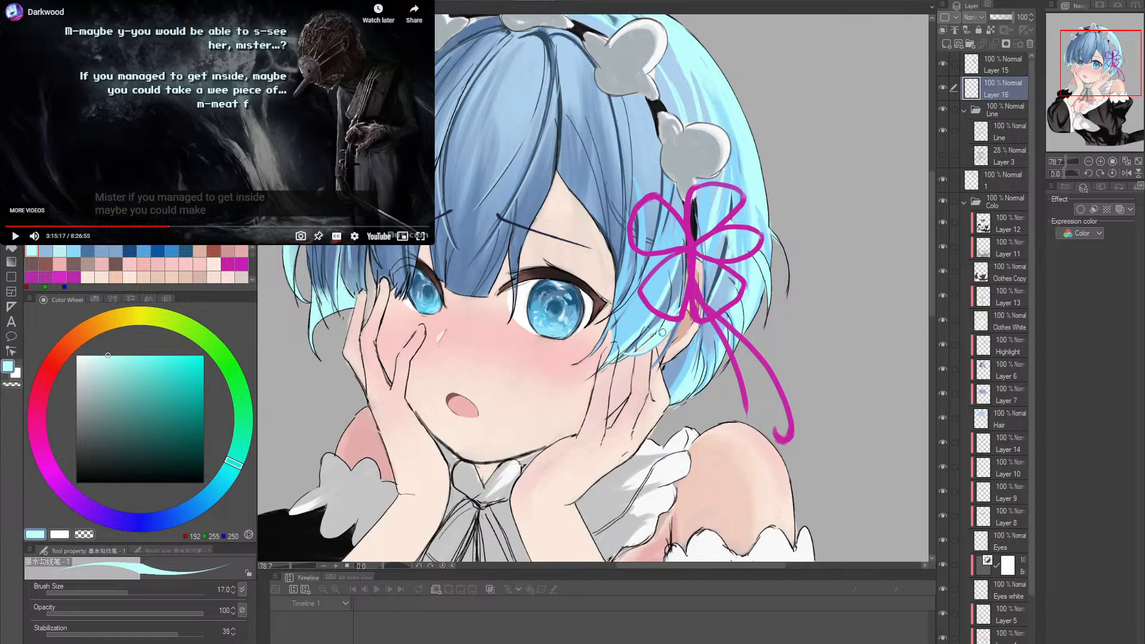
alt+click(697, 367)
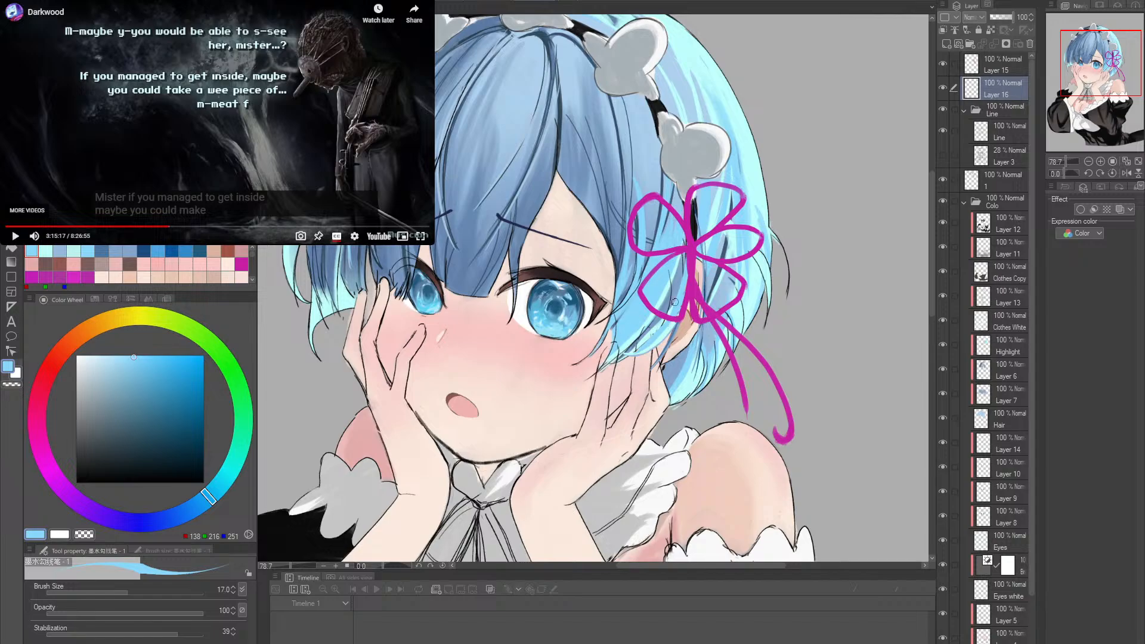
mouse_move(550, 324)
mouse_down()
mouse_move(607, 369)
mouse_move(594, 357)
mouse_up()
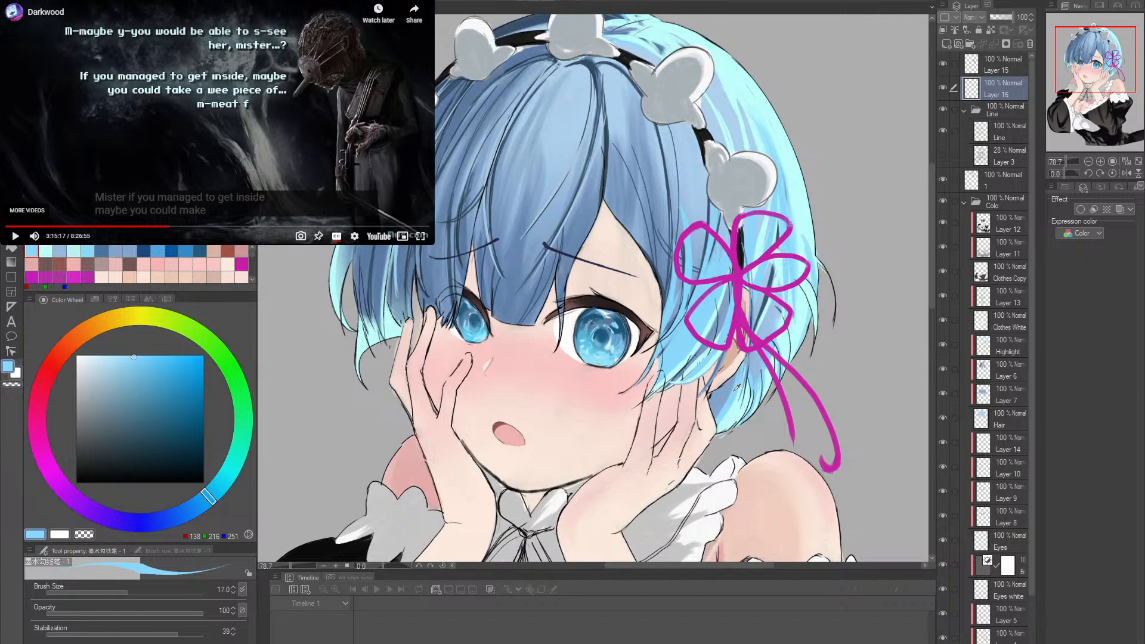
- Select the dark blue RGB 24, 75, 126 and paint strands on the side lock between the eye and the ear
alt+click(716, 376)
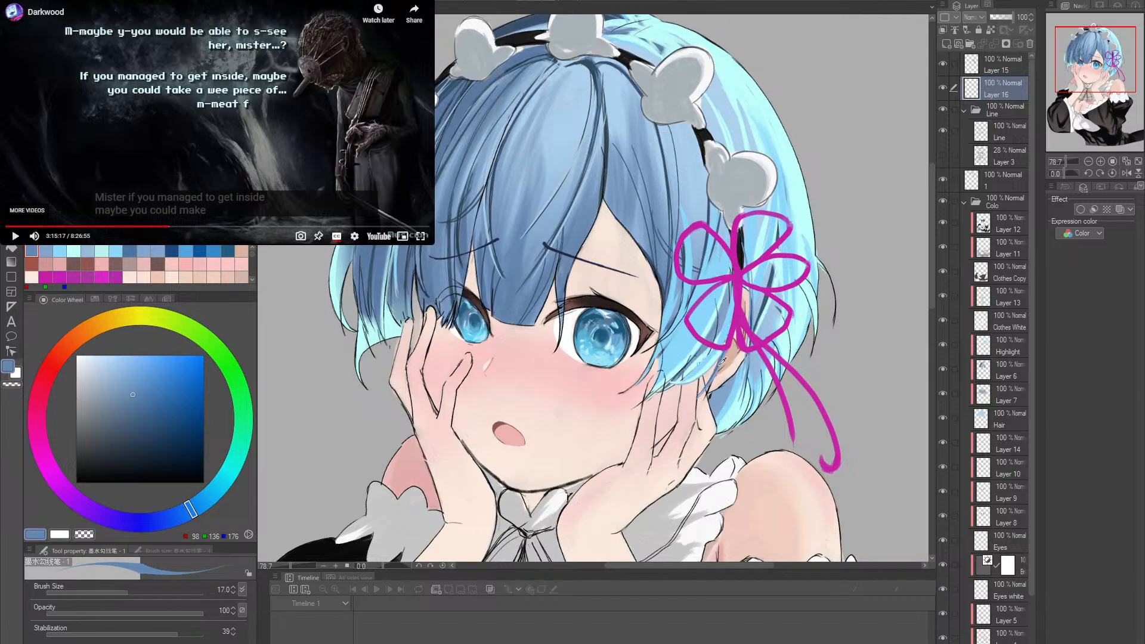
alt+click(723, 360)
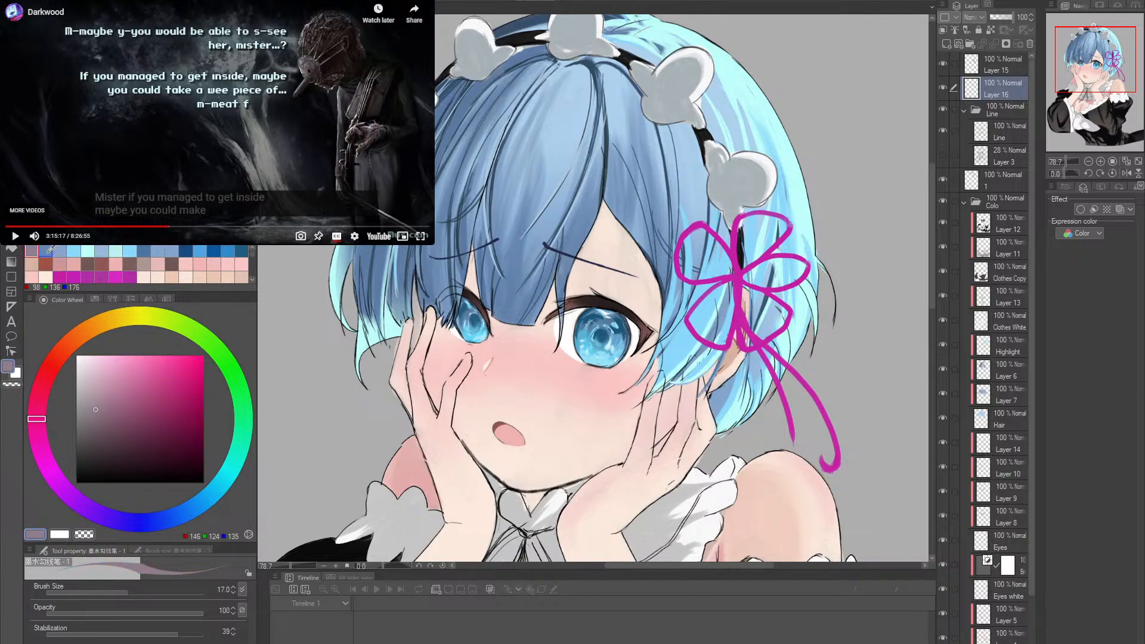
click(185, 249)
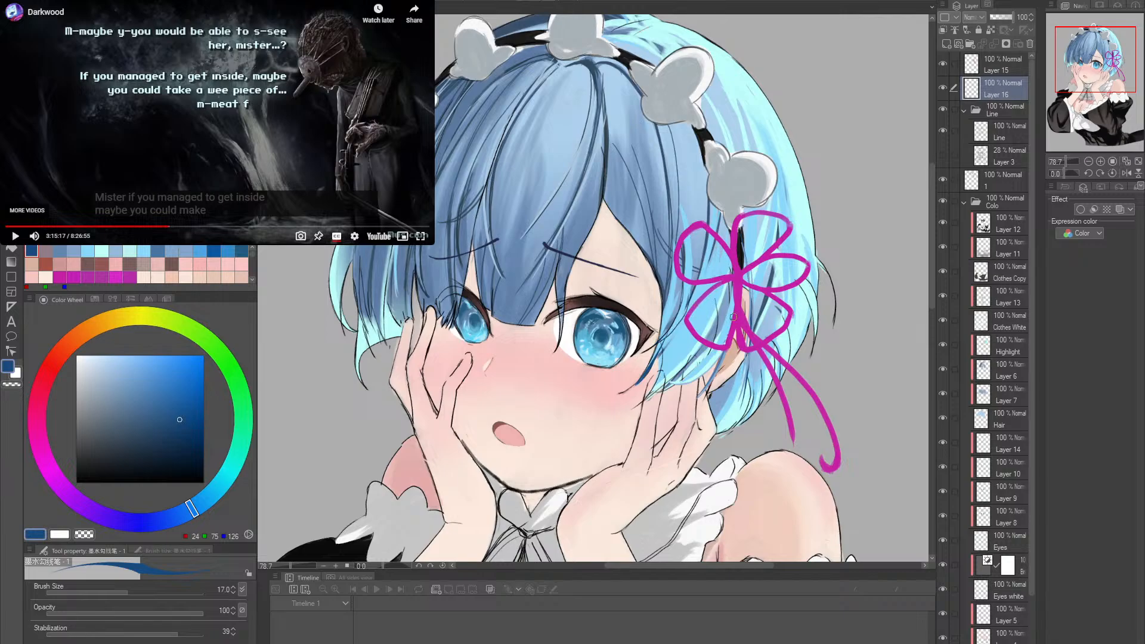
drag(734, 317, 716, 356)
drag(683, 348, 723, 349)
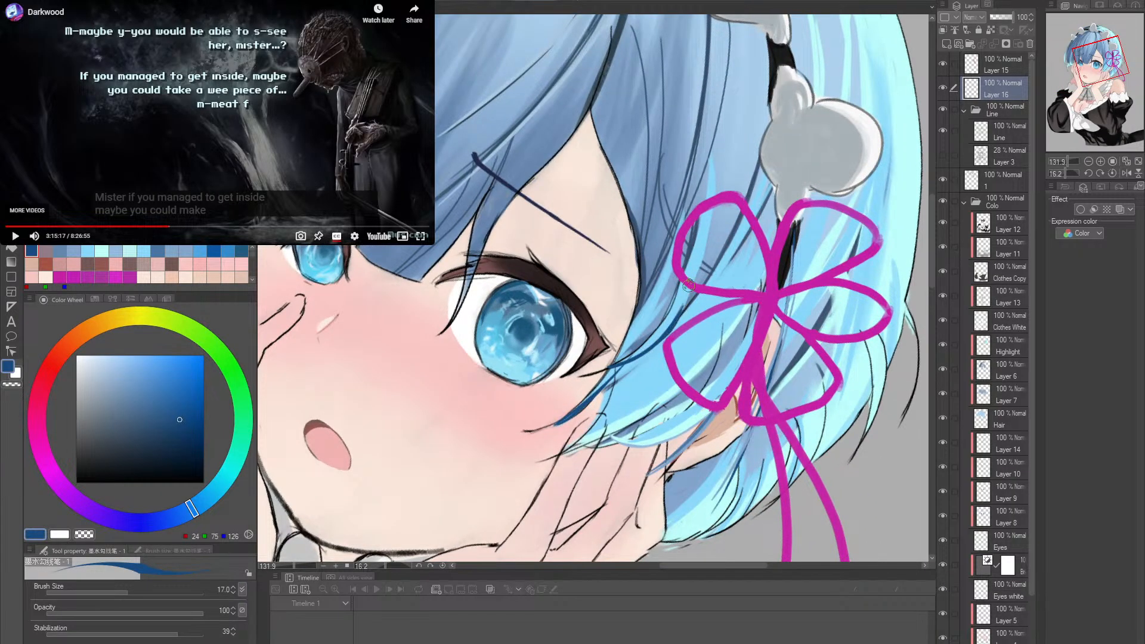
- Sample RGB 150, 254, 250 and paint a light strand across the side lock beside the eye's outer corner
alt+click(632, 416)
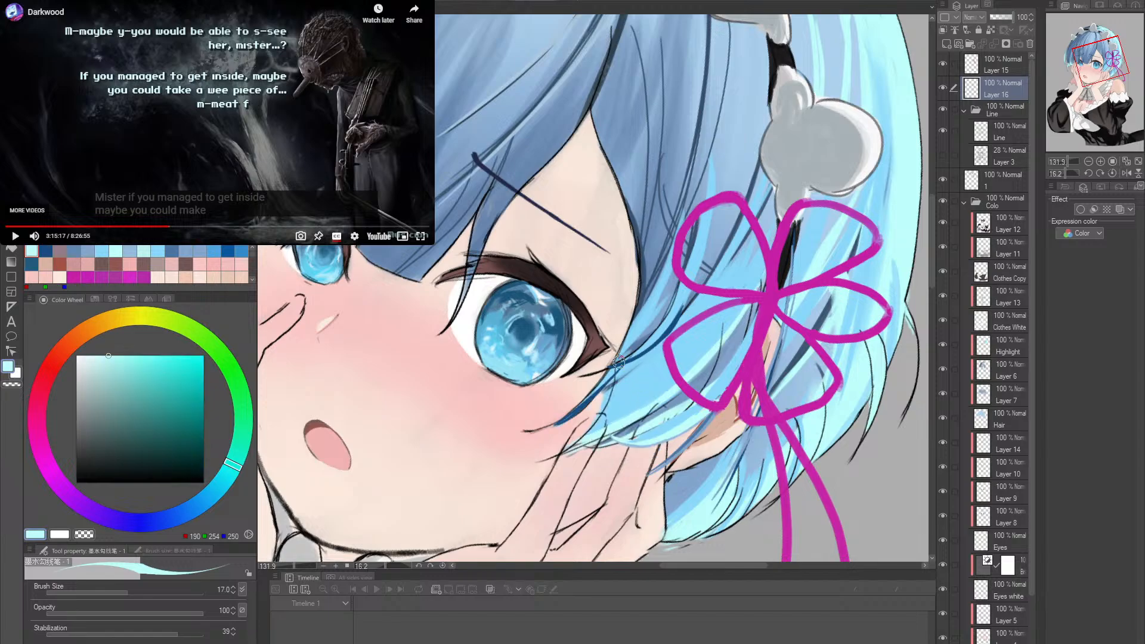
mouse_move(632, 351)
mouse_down()
mouse_move(685, 293)
mouse_move(740, 312)
mouse_move(722, 346)
mouse_up()
key(r)
double_click(746, 279)
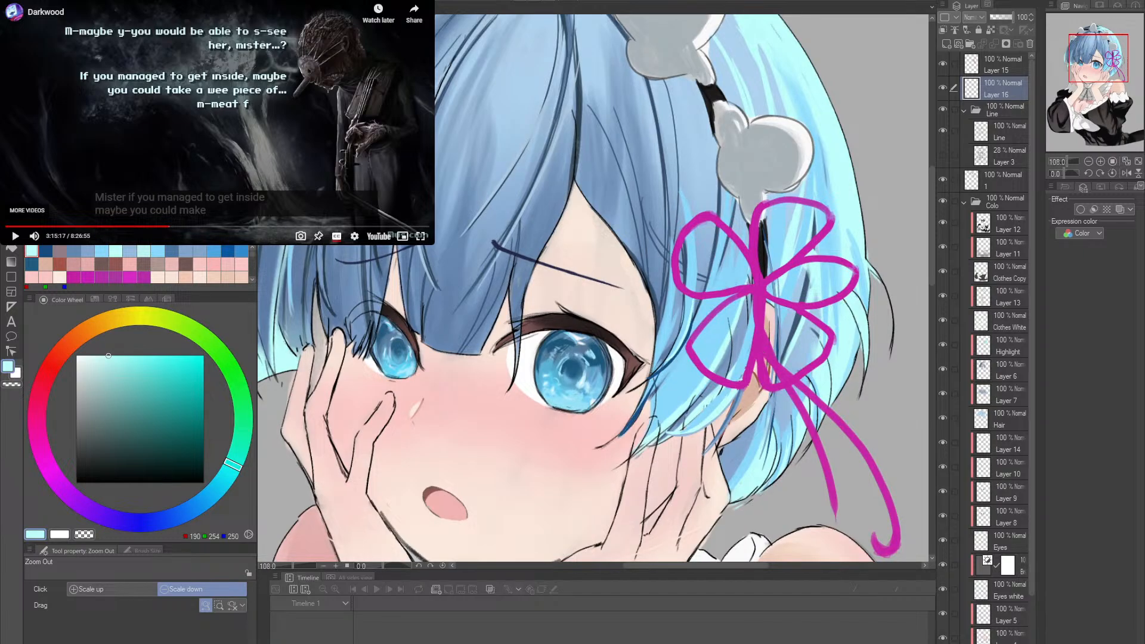
drag(759, 353, 699, 430)
scroll(699, 429, up, 2)
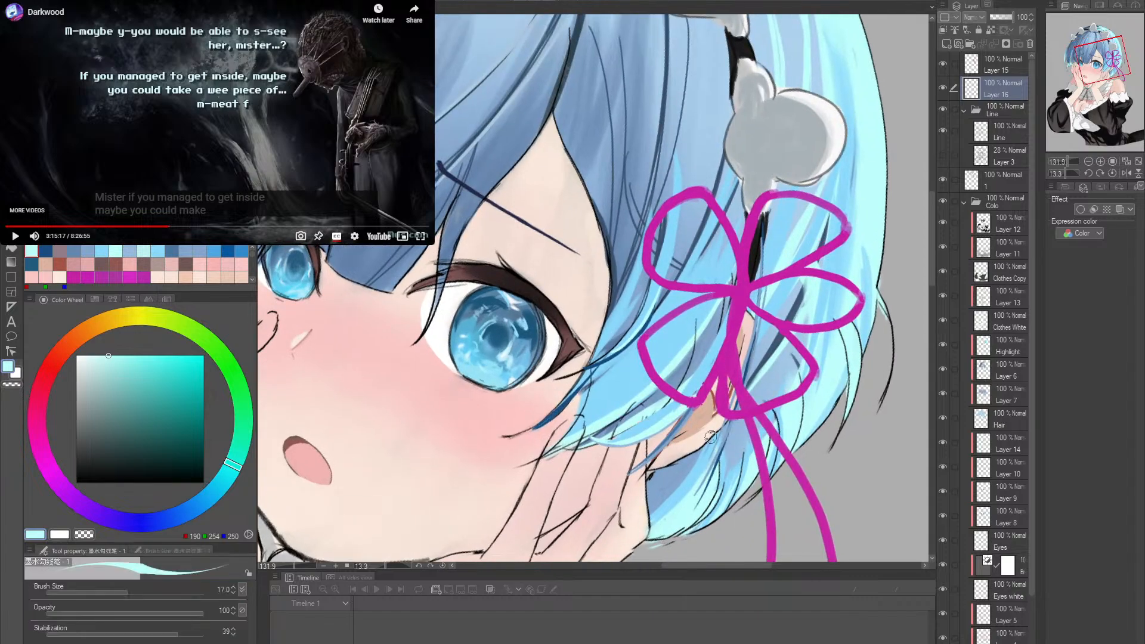
- Paint a dark strand up the side lock in RGB 58, 80, 107 and sample RGB 138, 216, 251 for touching up
alt+click(766, 360)
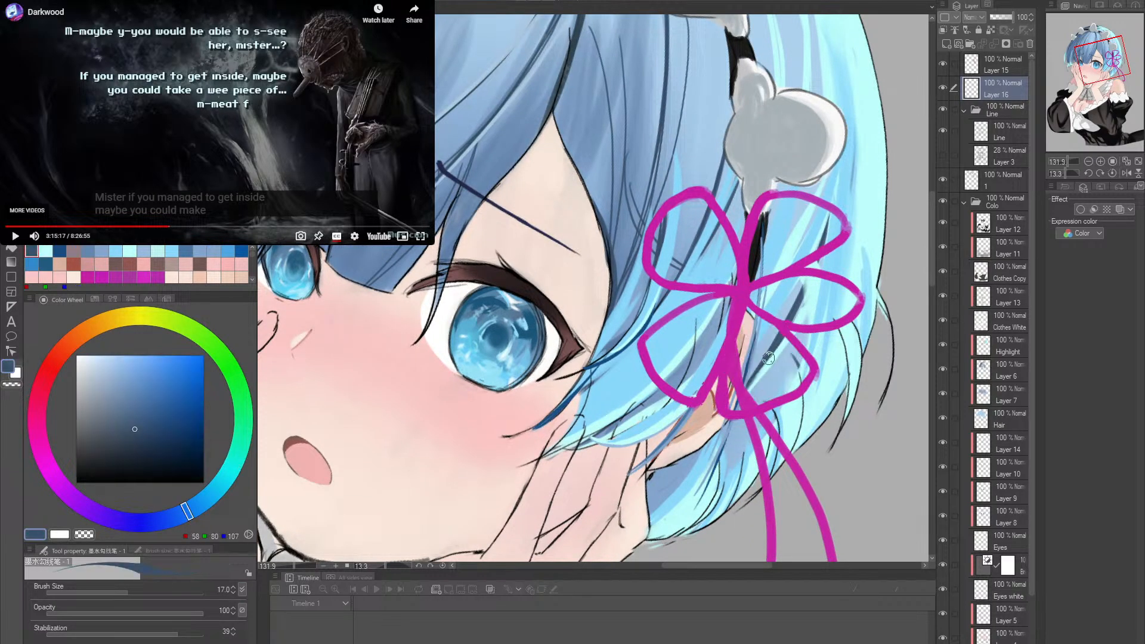
mouse_move(615, 421)
mouse_down()
mouse_move(714, 341)
mouse_move(725, 297)
mouse_move(714, 342)
mouse_move(732, 289)
mouse_move(670, 396)
mouse_move(709, 352)
mouse_move(733, 276)
mouse_up()
key(ctrl+z)
key(ctrl+z)
key(ctrl+z)
key(ctrl+z)
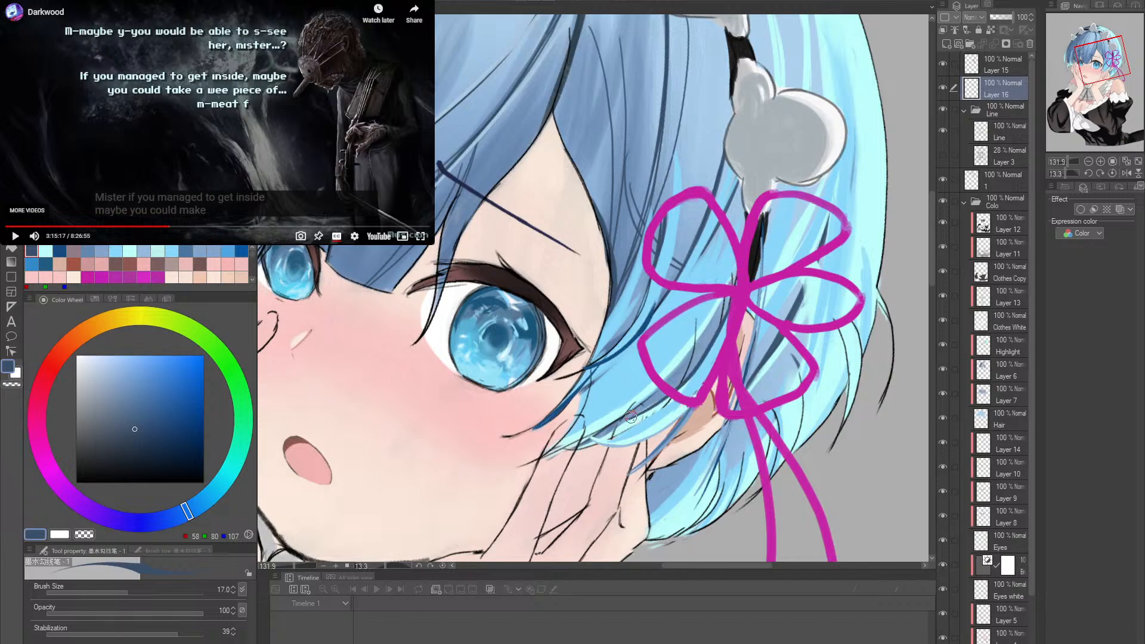
drag(630, 417, 742, 261)
alt+click(651, 316)
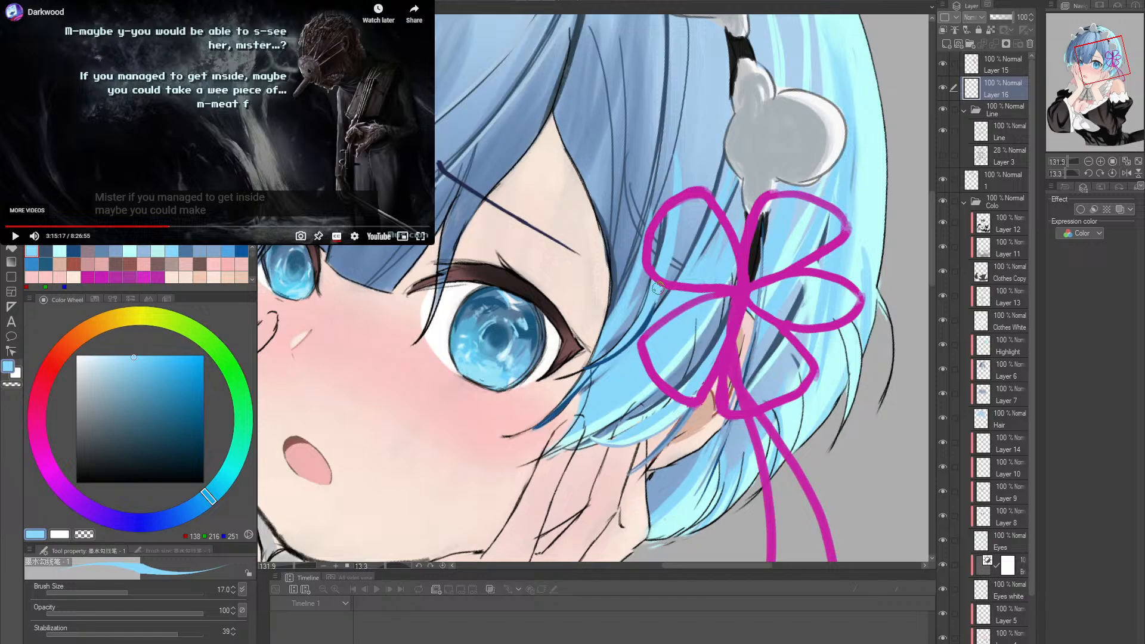
alt+click(648, 318)
- Paint a loose strand from the fringe tip beside the nearer eye's inner corner in RGB 24, 75, 126
double_click(746, 323)
drag(771, 327, 702, 408)
mouse_move(608, 407)
mouse_down()
mouse_move(678, 419)
mouse_move(576, 412)
mouse_move(661, 389)
mouse_up()
scroll(660, 388, up, 1)
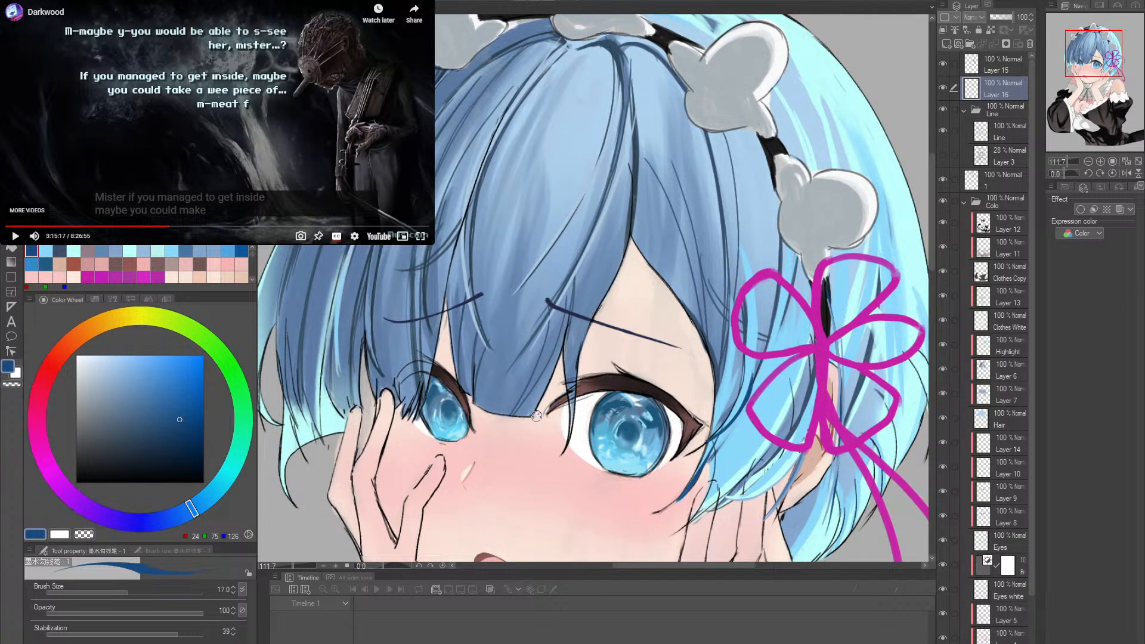
drag(528, 422, 603, 301)
key(ctrl+z)
drag(523, 424, 610, 284)
key(ctrl+z)
drag(542, 415, 584, 325)
key(ctrl+z)
key(ctrl+z)
mouse_move(525, 426)
mouse_down()
mouse_move(603, 300)
mouse_move(531, 423)
mouse_move(592, 320)
mouse_up()
drag(565, 388, 594, 403)
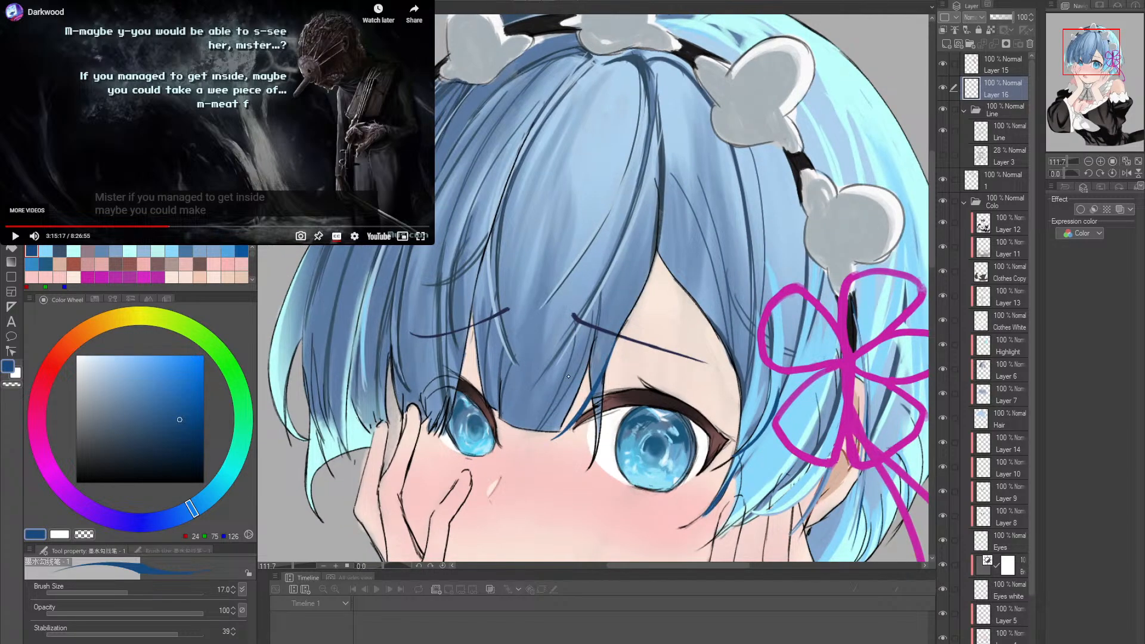
drag(580, 383, 609, 388)
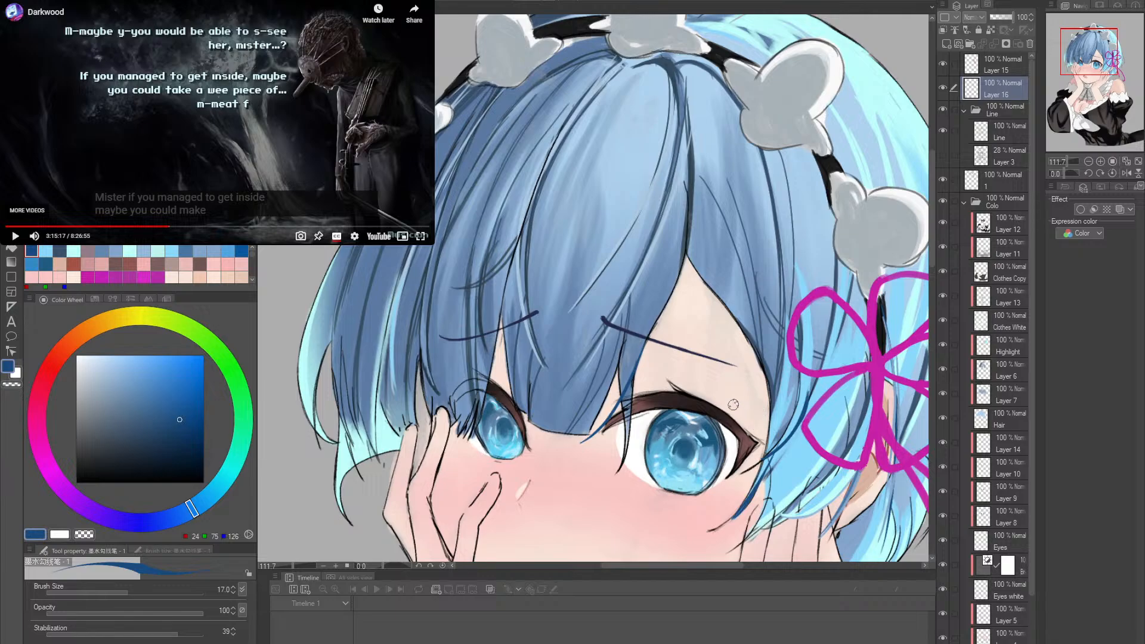
- Sample RGB 61, 83, 112 and try a thin strand hanging from the side fringe toward the eye's outer corner
alt+click(768, 337)
alt+click(772, 385)
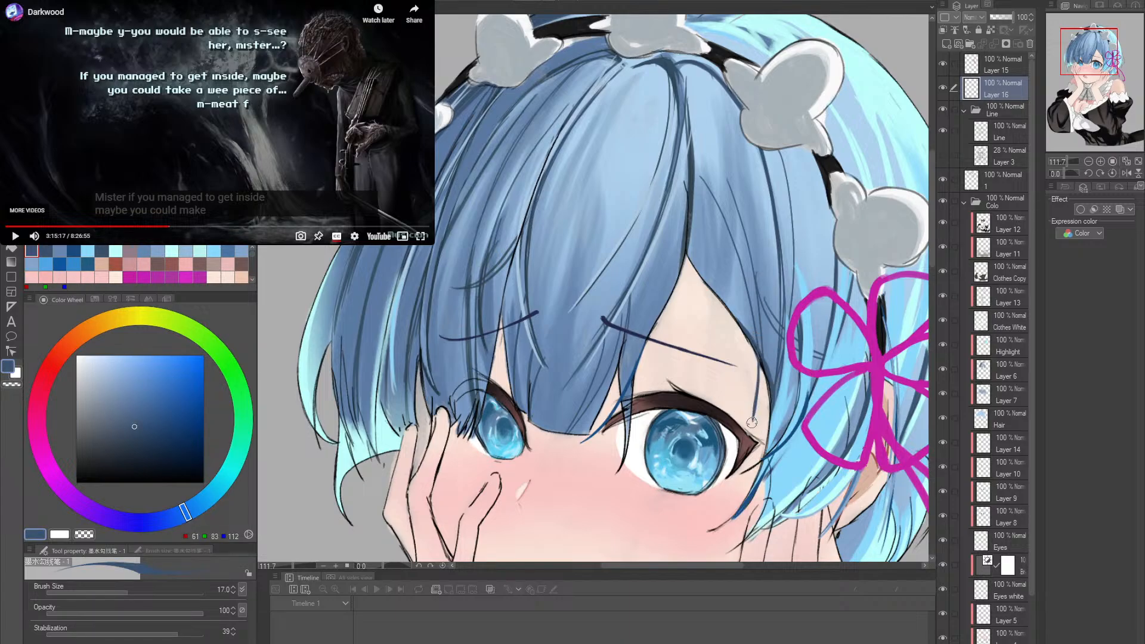
key(ctrl+z)
drag(759, 351, 753, 433)
drag(762, 350, 752, 439)
key(ctrl+z)
key(ctrl+z)
mouse_move(761, 351)
mouse_down()
mouse_move(753, 435)
mouse_move(752, 426)
mouse_up()
- Rotate the canvas and paint a thin strand from the side fringe over the temple in RGB 61, 83, 112, then restore the upright view
key(ctrl+z)
key(ctrl+z)
mouse_move(759, 351)
mouse_down()
mouse_move(754, 384)
mouse_move(689, 131)
mouse_move(545, 145)
mouse_move(571, 202)
mouse_move(581, 143)
mouse_move(627, 120)
mouse_up()
key(shift+space)
key(alt+space)
scroll(571, 201, up, 2)
key(ctrl+z)
drag(503, 227, 637, 118)
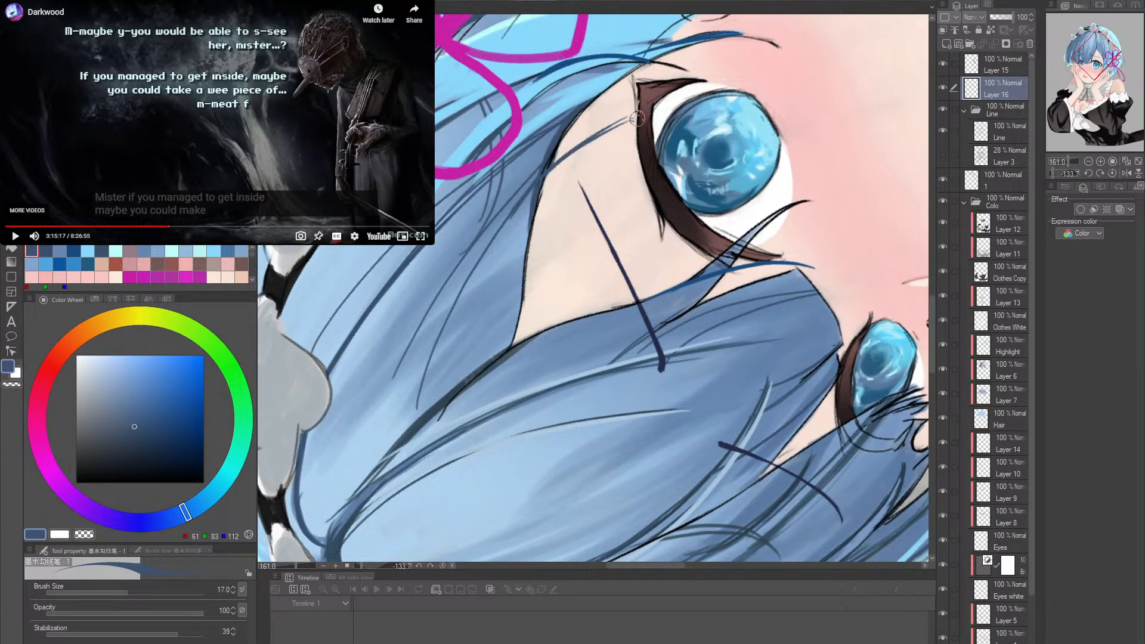
key(ctrl+z)
key(ctrl+z)
drag(540, 179, 629, 119)
mouse_move(545, 167)
mouse_down()
mouse_move(652, 109)
mouse_move(635, 114)
mouse_up()
drag(703, 156, 759, 315)
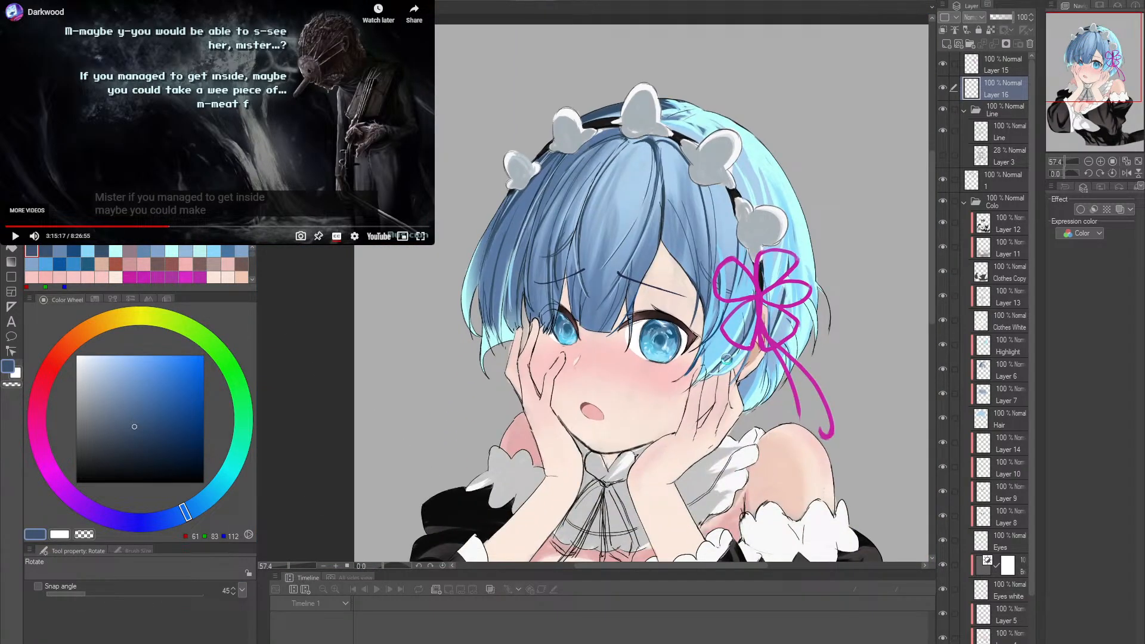
mouse_move(720, 376)
mouse_down()
mouse_move(727, 394)
mouse_move(708, 362)
mouse_up()
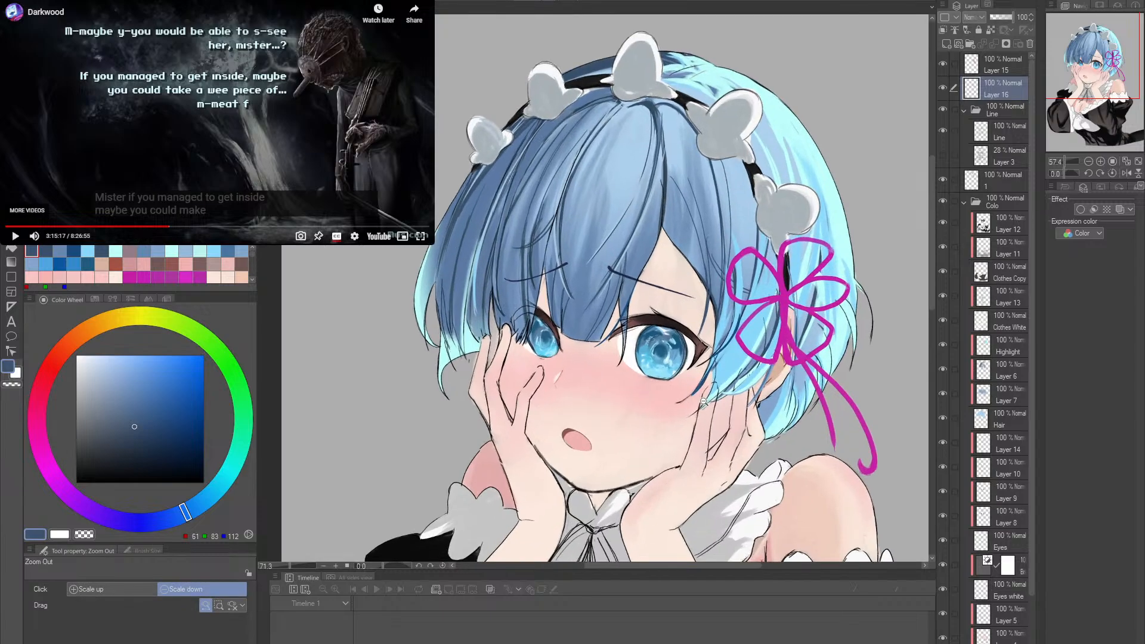
- Sample RGB 67, 83, 96 and paint the fringe edge where the hair parts above the forehead
drag(678, 310, 692, 366)
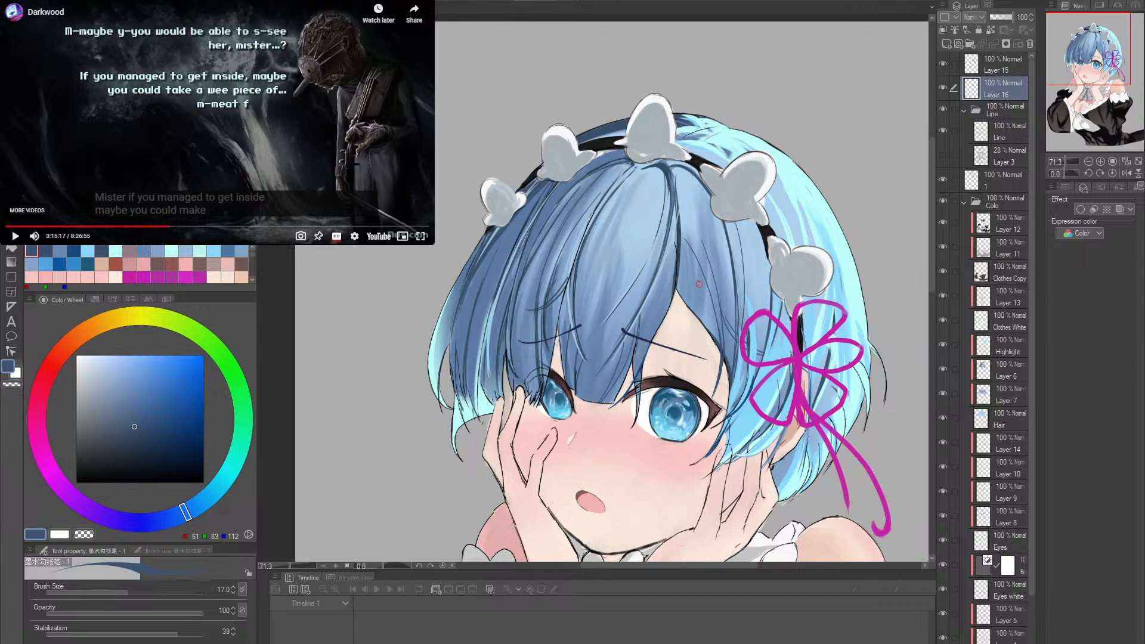
mouse_move(691, 339)
mouse_down()
mouse_move(696, 320)
mouse_move(704, 328)
mouse_up()
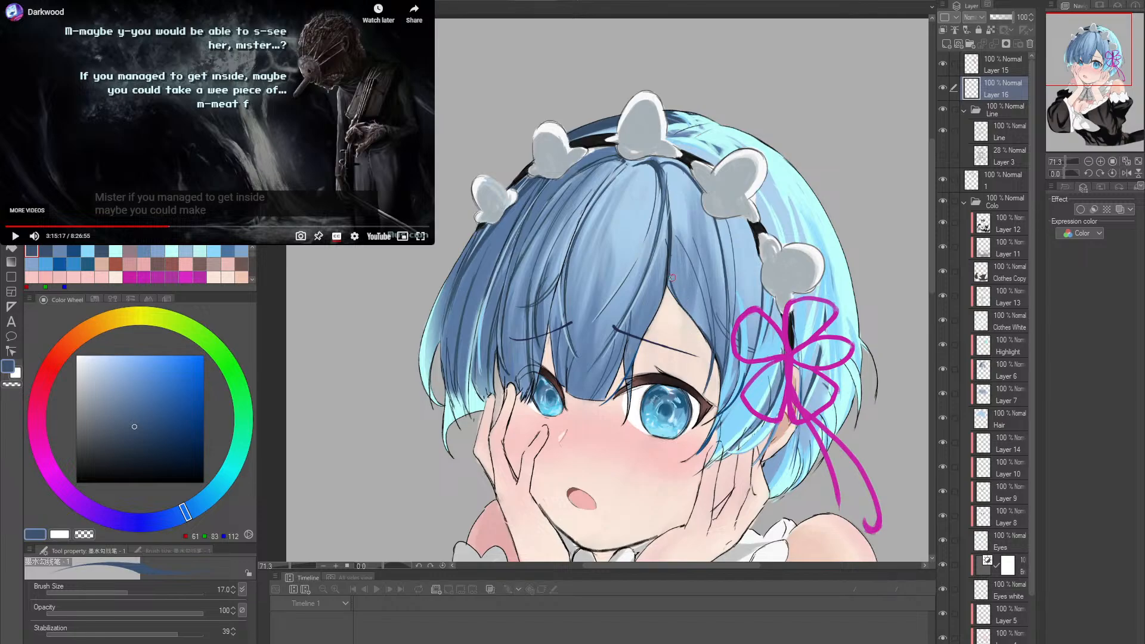
scroll(710, 316, up, 2)
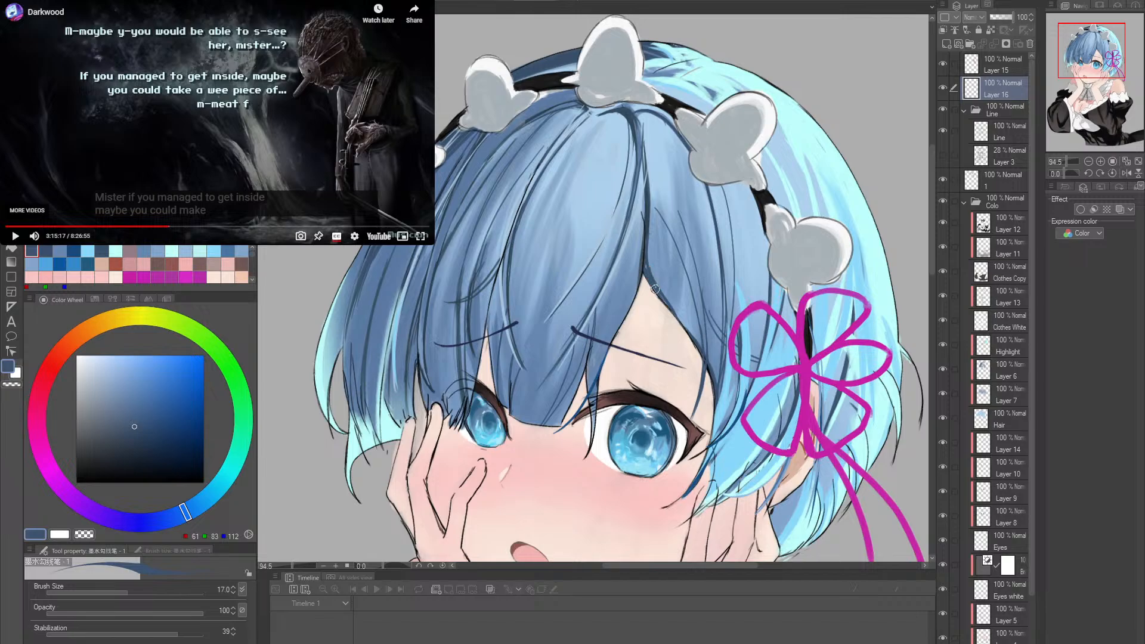
alt+click(646, 273)
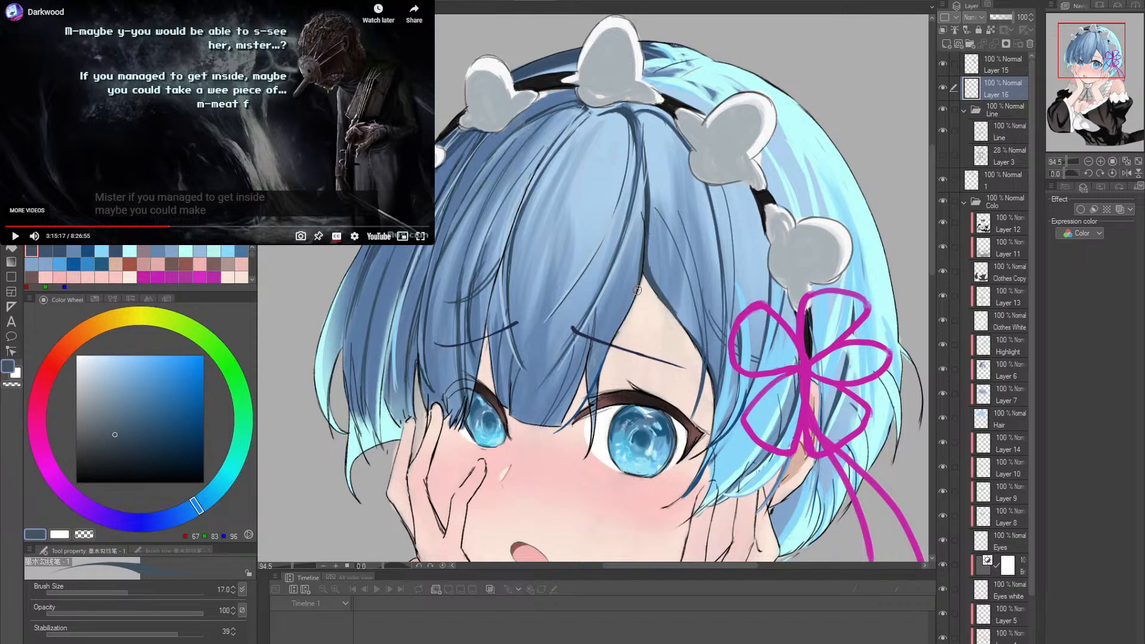
drag(636, 284, 624, 319)
- Erase excess paint along the hair edge beneath the fringe parting with the Hard eraser at size 12
scroll(726, 306, up, 4)
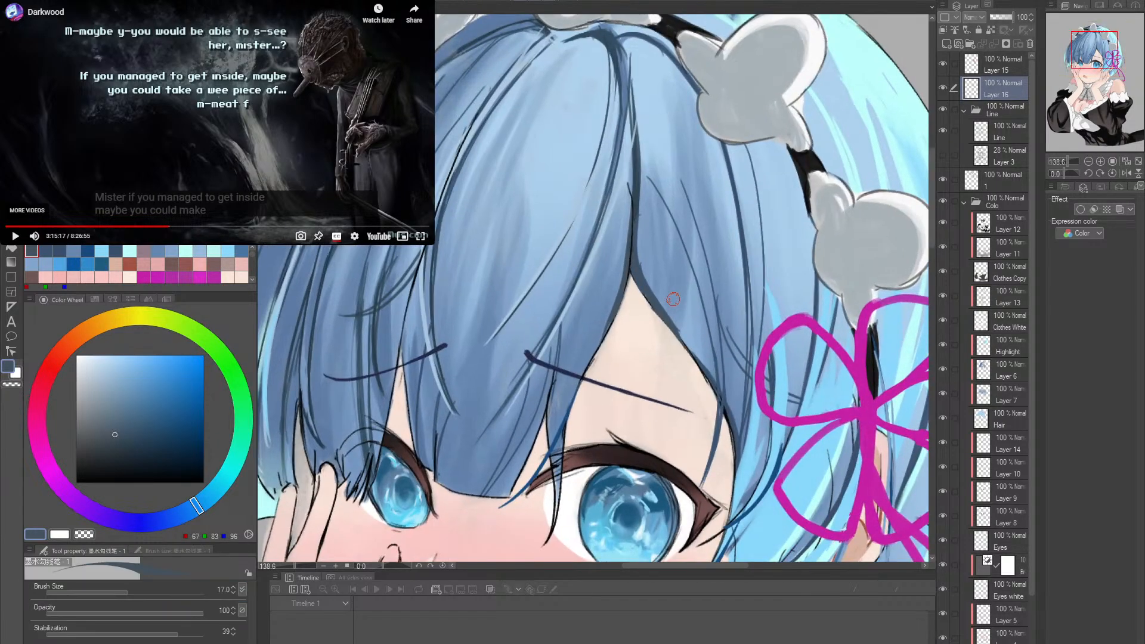
key(e)
key(bracketright)
key(bracketright)
key(bracketright)
key(bracketright)
key(bracketright)
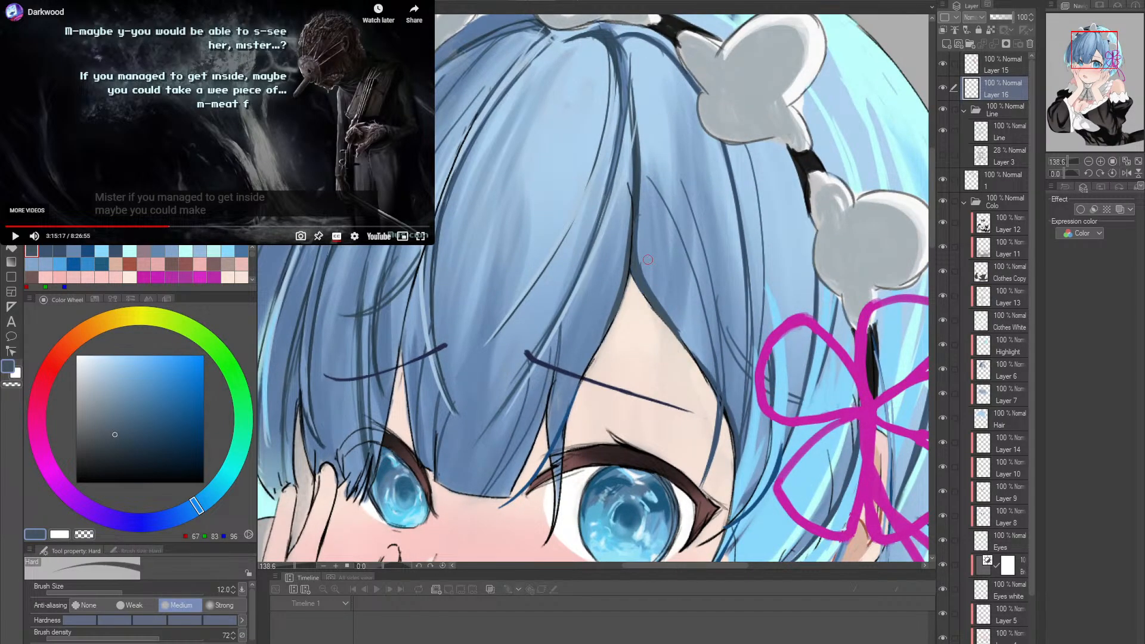
drag(662, 305, 686, 335)
mouse_move(649, 294)
mouse_down()
mouse_move(656, 274)
mouse_move(675, 309)
mouse_up()
key(alt+space)
drag(740, 275, 662, 279)
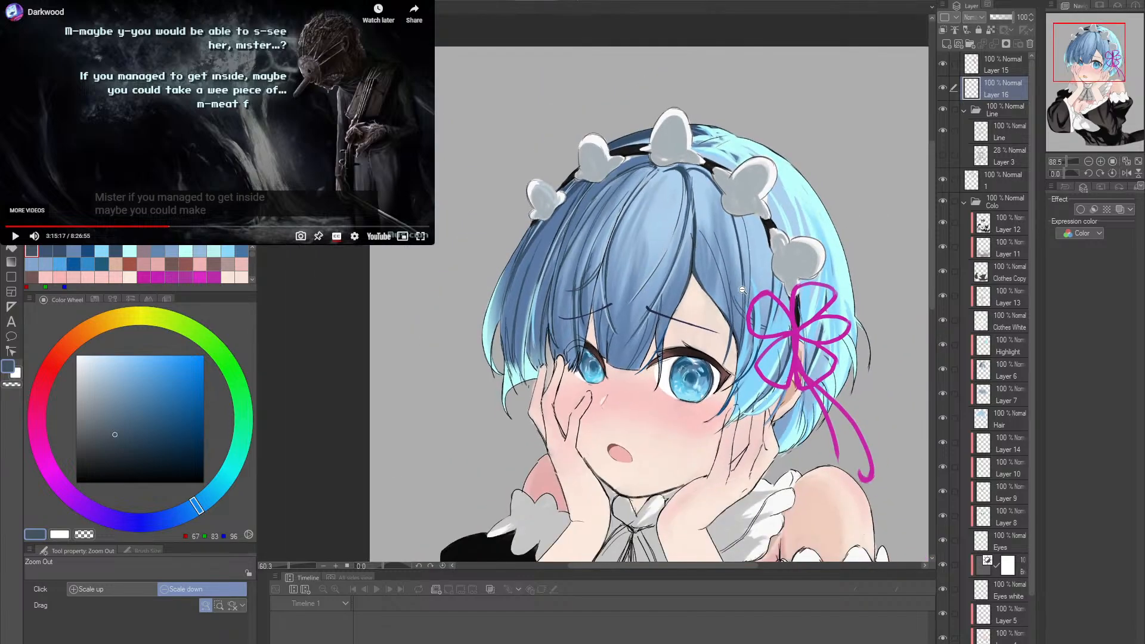
- Paint strands along the lower back edge of the hair in RGB 56, 103, 145 and darken its outline in RGB 46, 31, 31
drag(791, 371, 711, 310)
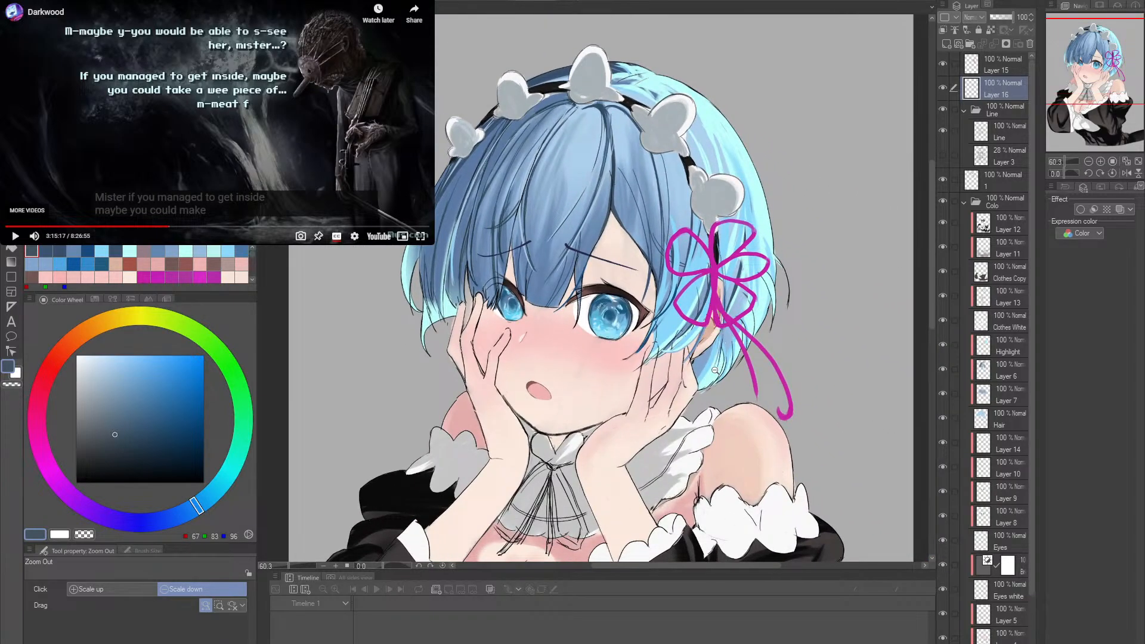
scroll(739, 334, up, 3)
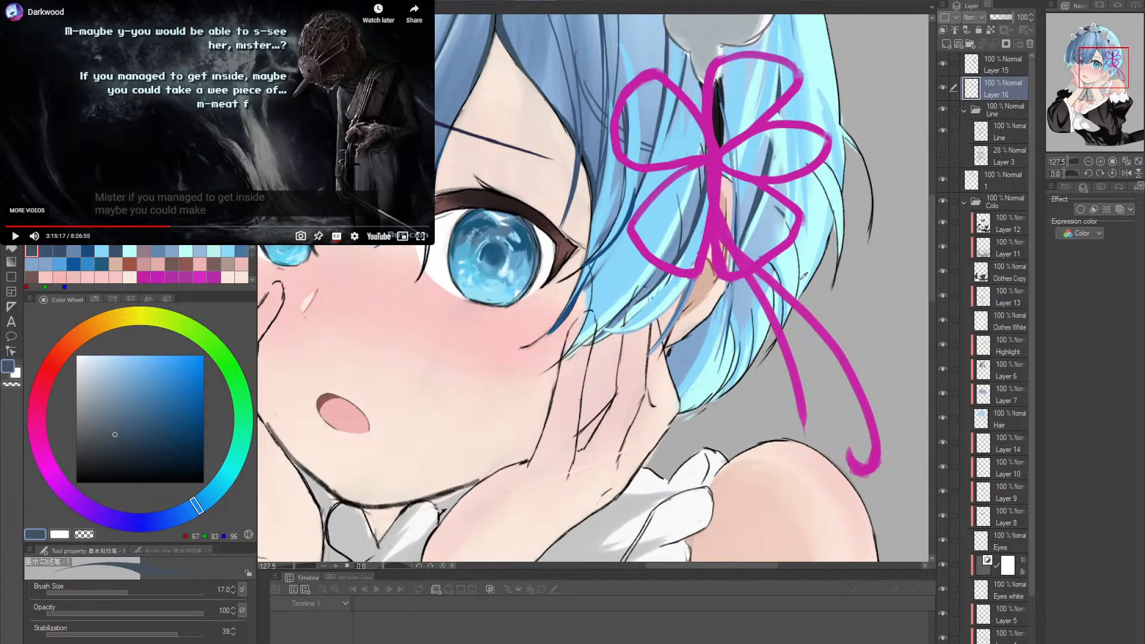
alt+click(577, 306)
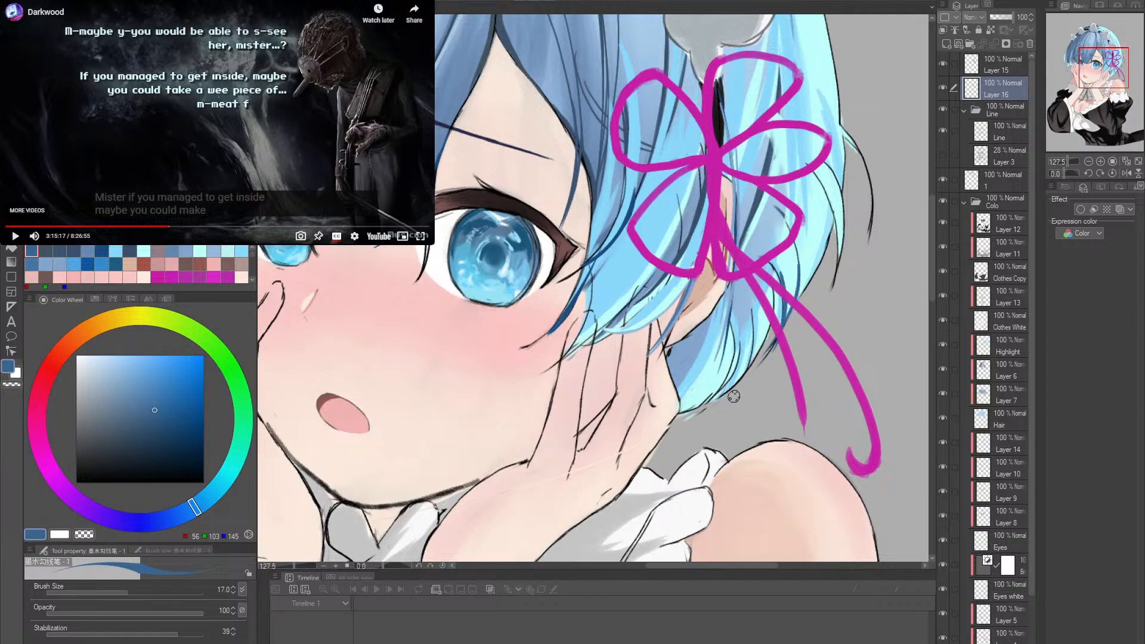
alt+click(563, 261)
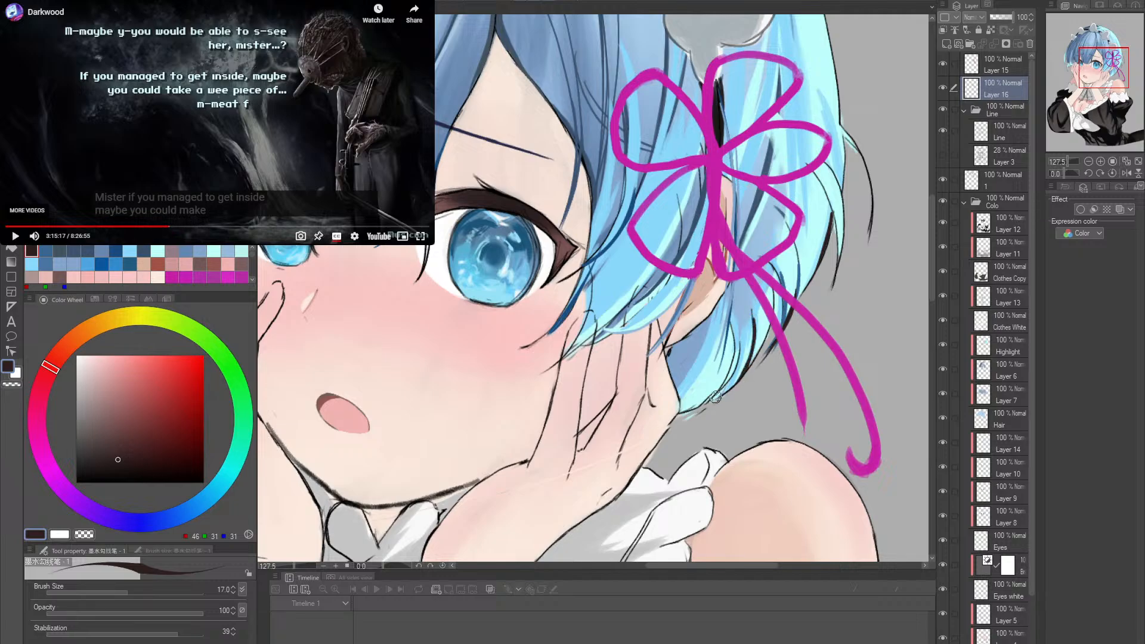
scroll(706, 404, down, 3)
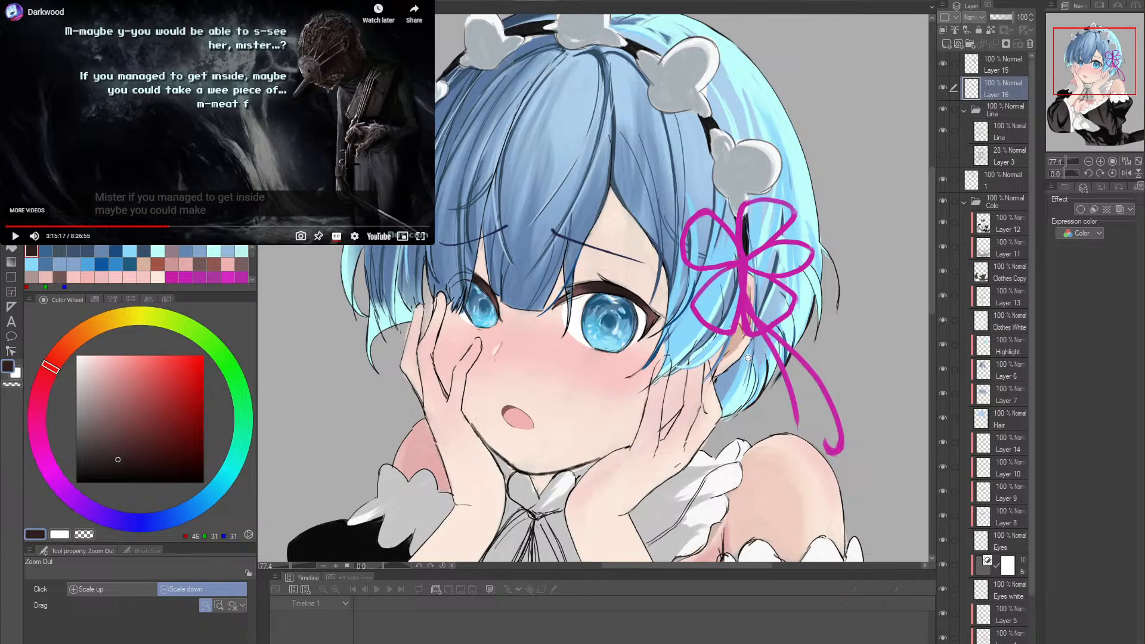
- Paint fine dark strands along the lower back edge of the hair behind the ear in RGB 46, 31, 31
scroll(788, 336, up, 3)
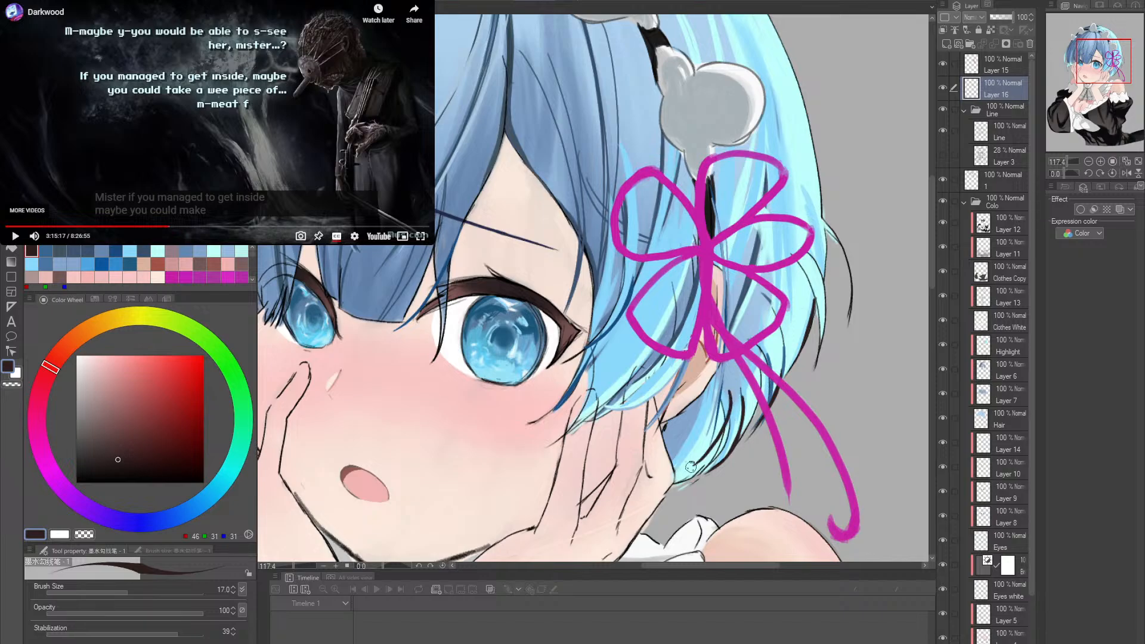
drag(734, 431, 707, 455)
ctrl+alt+click(741, 414)
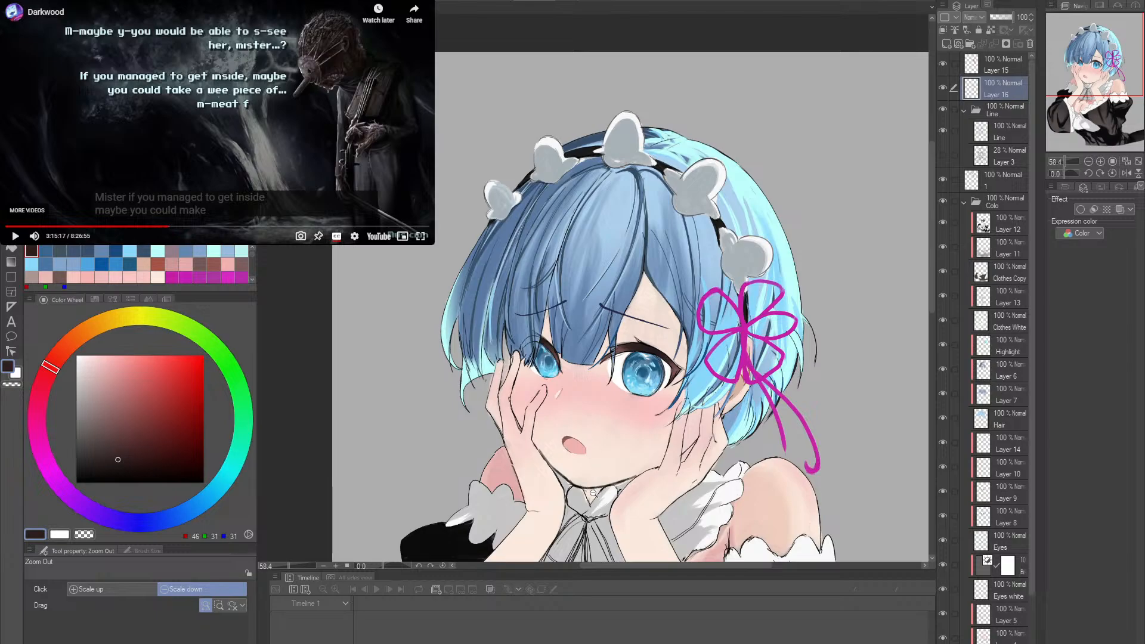
- Sample RGB 11, 11, 11 from the black sleeve and paint the neck ribbon's outer line from the collar knot along the wrist
drag(593, 493, 641, 494)
mouse_move(587, 552)
mouse_down()
mouse_move(613, 402)
mouse_move(656, 403)
mouse_up()
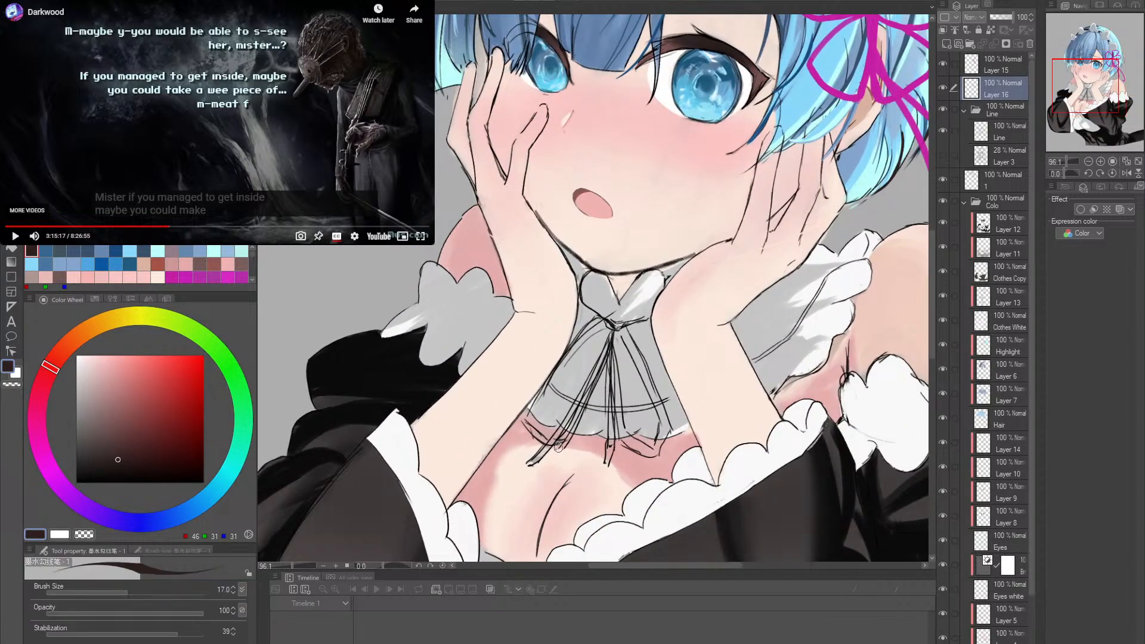
alt+click(358, 385)
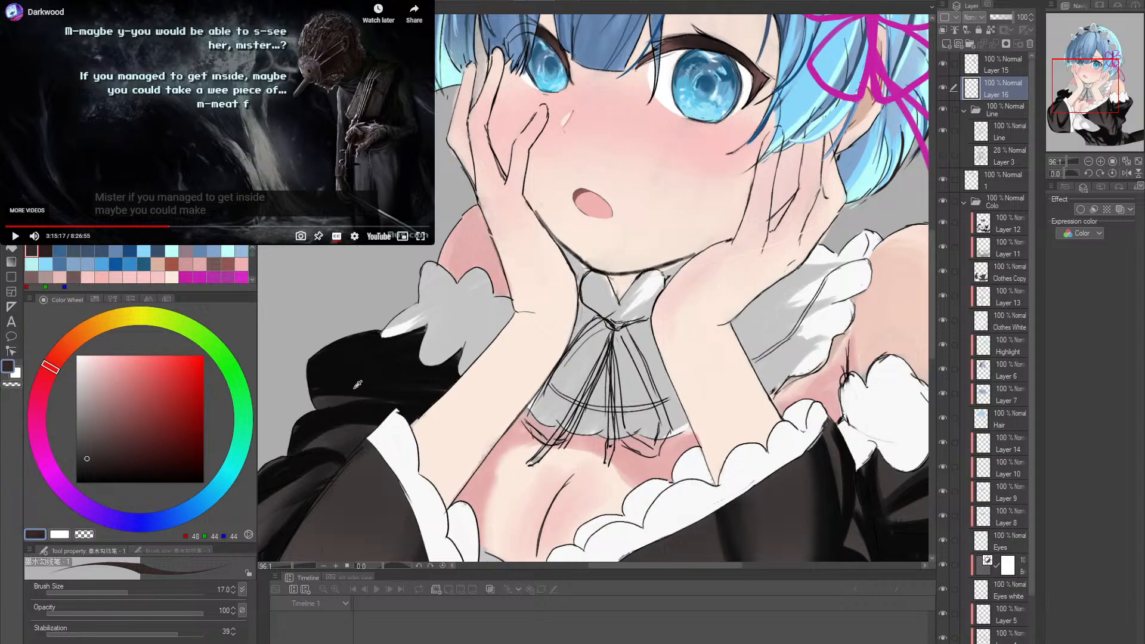
alt+click(359, 388)
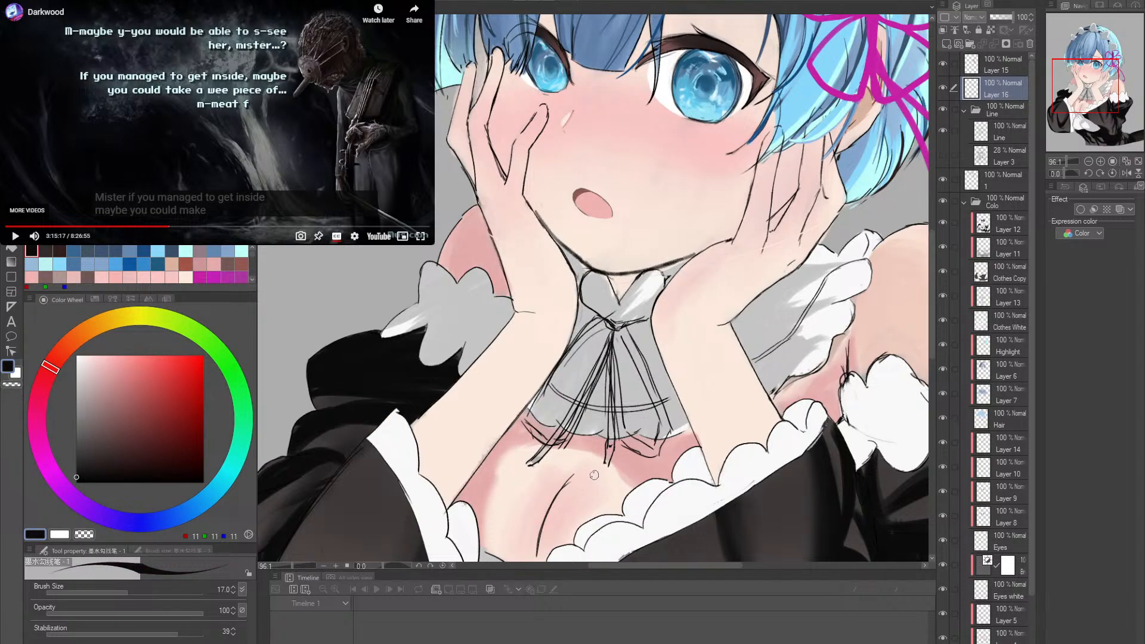
drag(599, 420, 610, 437)
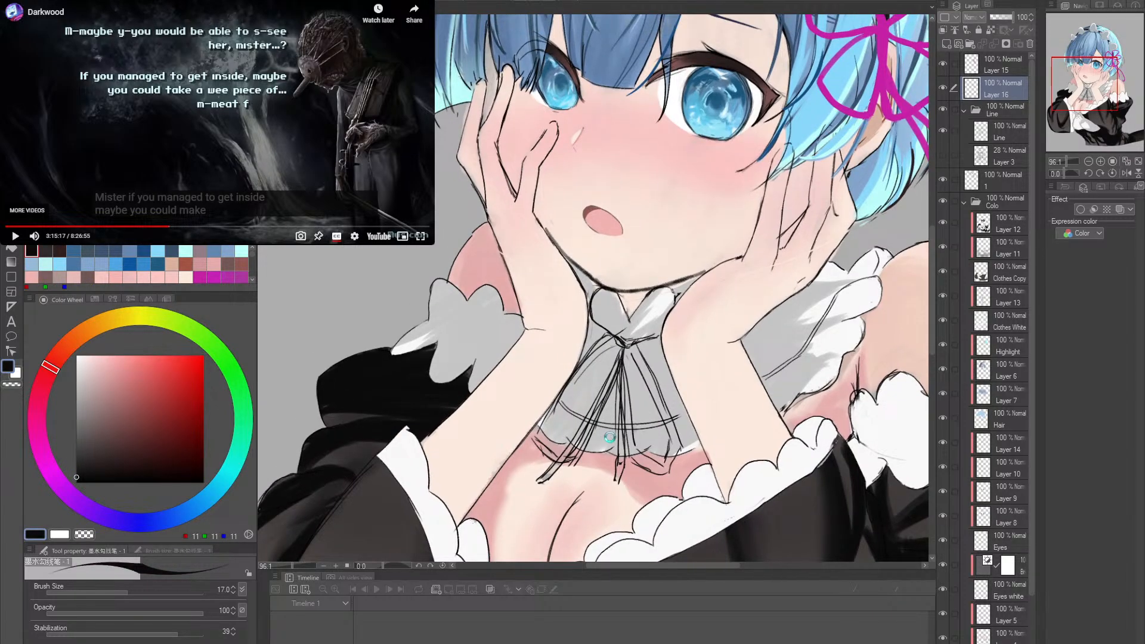
mouse_move(578, 371)
mouse_down()
mouse_move(537, 445)
mouse_move(543, 418)
mouse_up()
drag(600, 347, 536, 434)
key(ctrl+z)
key(ctrl+z)
drag(582, 370, 540, 432)
drag(604, 352, 561, 399)
- Rotate the canvas and thicken the neck ribbon's outer line from the knot down to the lower corner of the collar ruffle
key(r)
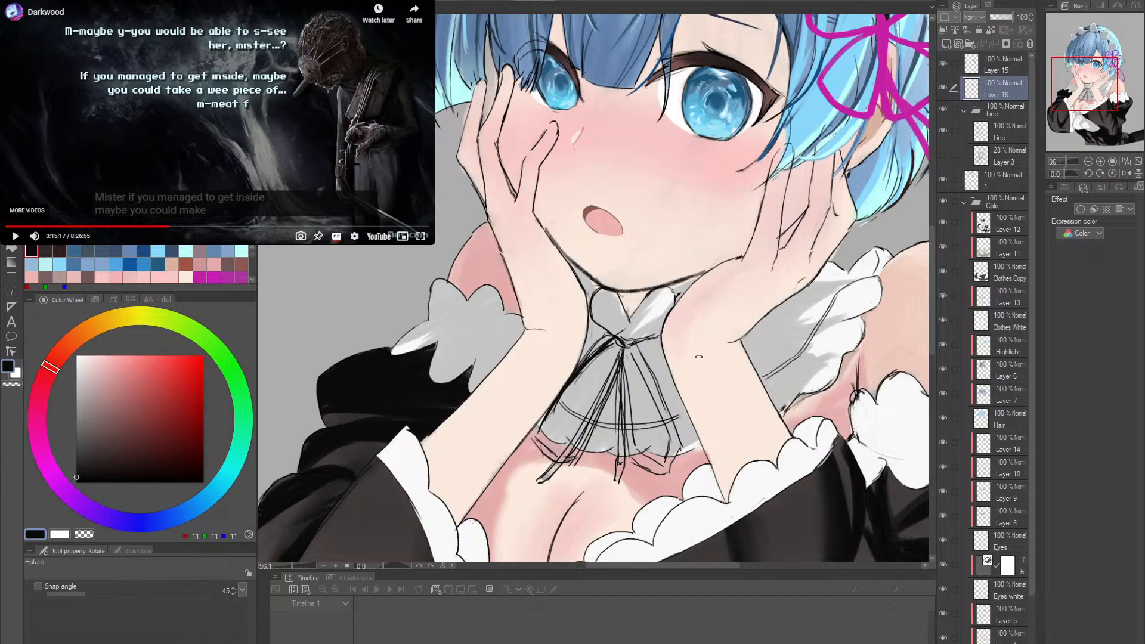
drag(698, 357, 663, 387)
scroll(637, 366, up, 1)
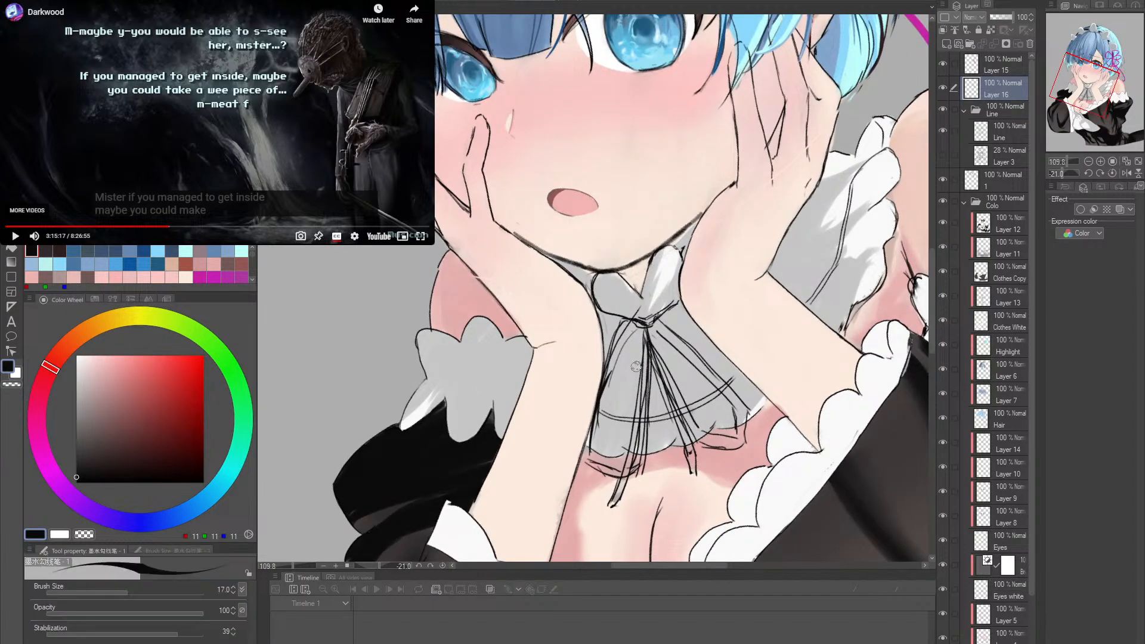
drag(597, 411, 620, 388)
drag(588, 454, 629, 342)
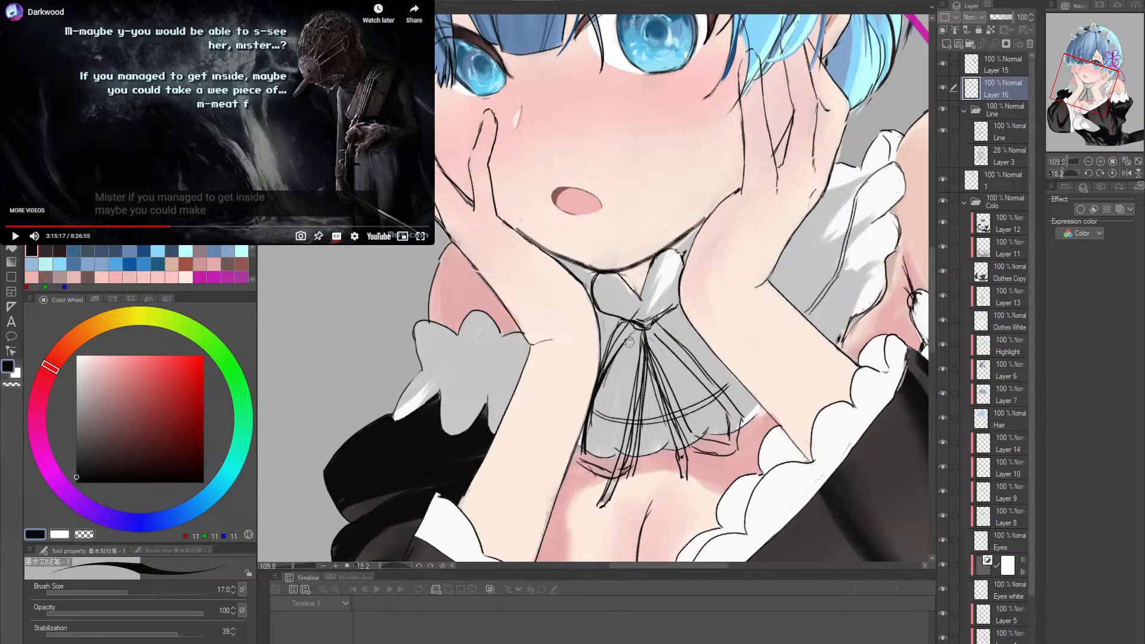
key(ctrl+z)
drag(588, 445, 629, 330)
key(ctrl+z)
mouse_move(588, 442)
mouse_down()
mouse_move(634, 326)
mouse_move(603, 366)
mouse_move(628, 329)
mouse_move(582, 432)
mouse_move(583, 456)
mouse_up()
drag(597, 460, 667, 435)
- Reselect Layer 16 and paint a rounded bottom curve for the neck ribbon loop below the ruffle
click(1003, 127)
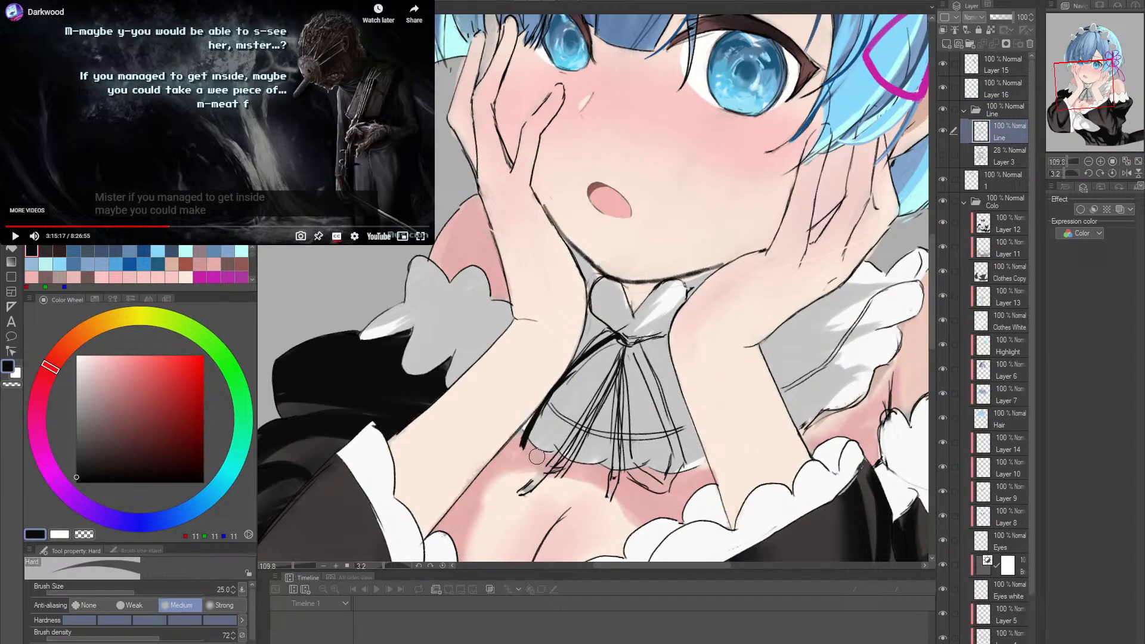
click(995, 89)
key(p)
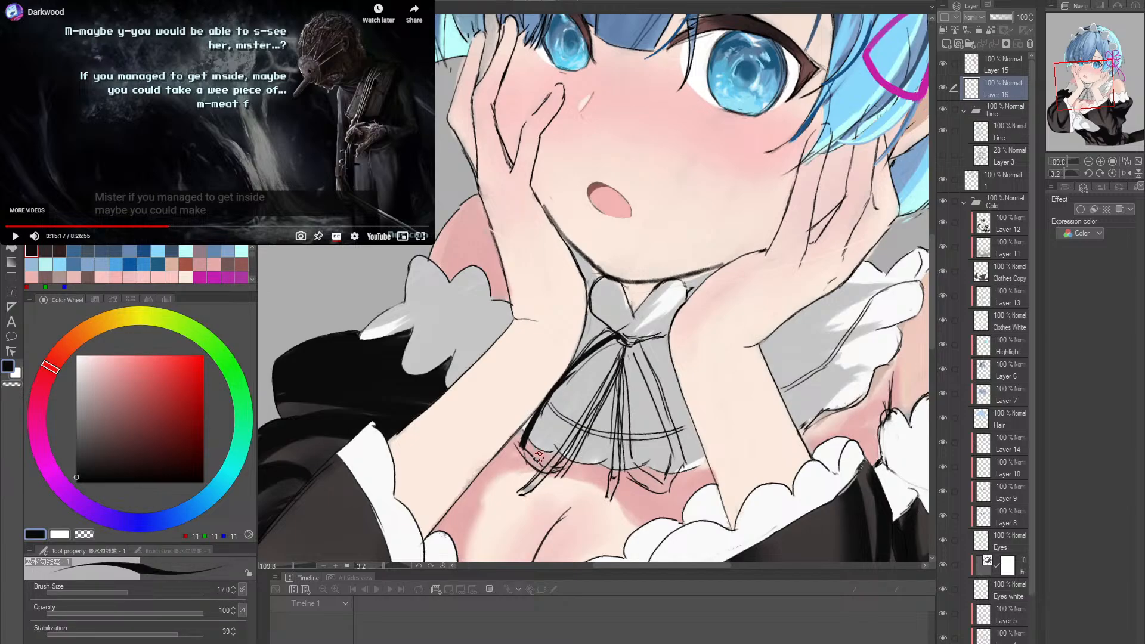
mouse_move(524, 441)
mouse_down()
mouse_move(539, 471)
mouse_move(553, 463)
mouse_up()
key(r)
drag(729, 405, 762, 343)
mouse_move(612, 475)
mouse_down()
mouse_move(608, 473)
mouse_move(630, 448)
mouse_move(626, 467)
mouse_move(609, 474)
mouse_move(632, 444)
mouse_move(622, 472)
mouse_up()
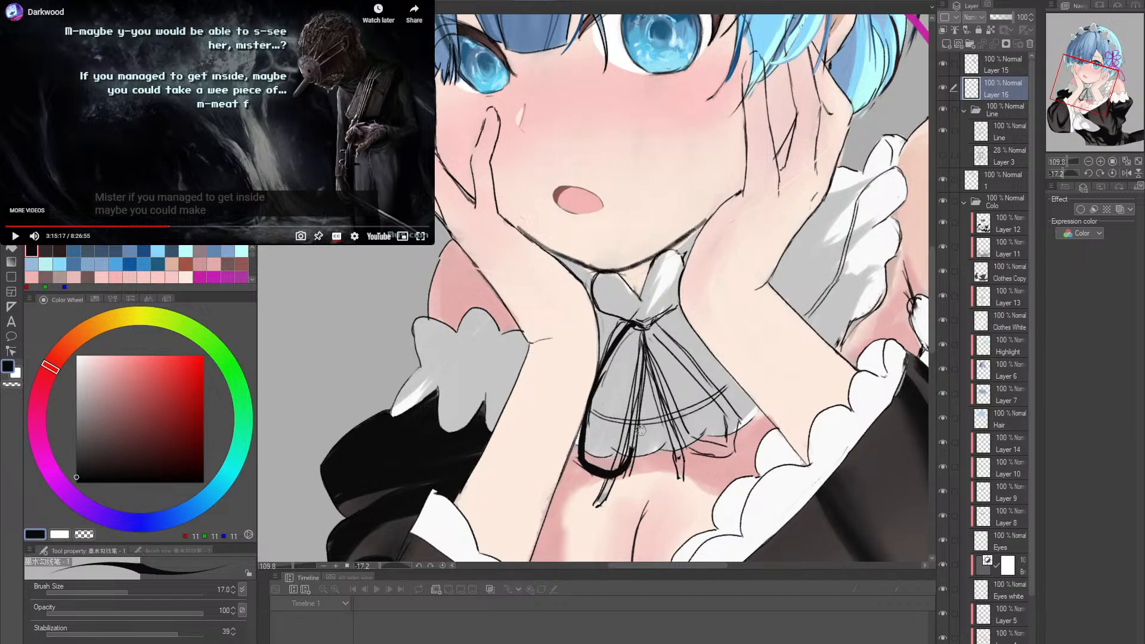
- Rotate the canvas further and paint the ribbon loop's inner side from the collar knot down to the bottom curve
key(r)
drag(640, 429, 649, 327)
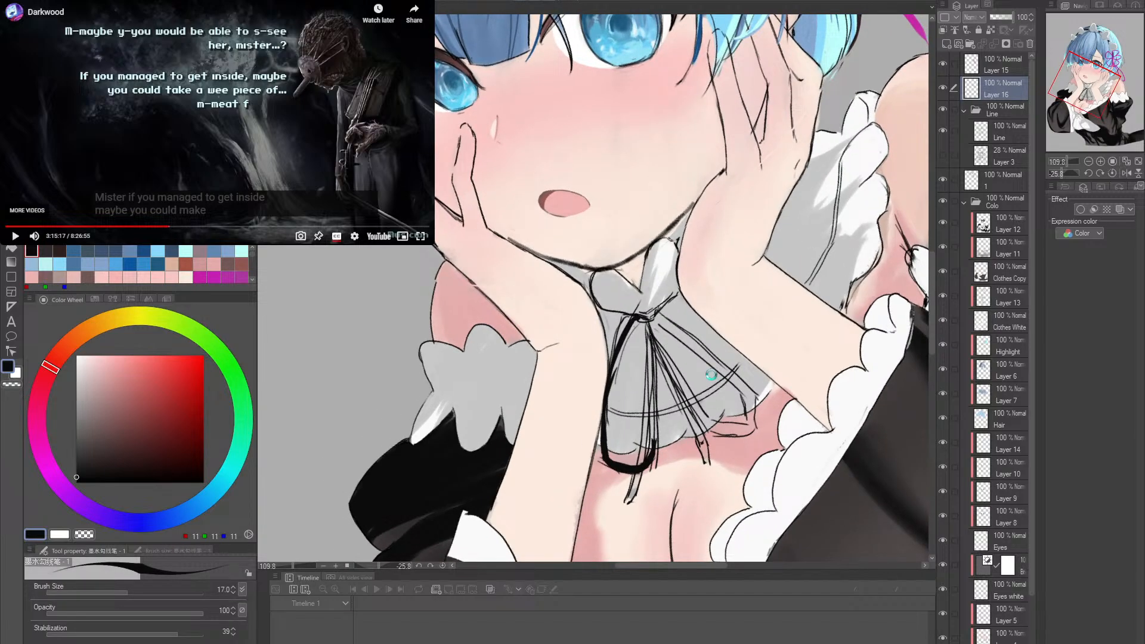
drag(610, 380, 643, 313)
key(ctrl+z)
mouse_move(611, 382)
mouse_down()
mouse_move(642, 313)
mouse_move(653, 391)
mouse_move(645, 460)
mouse_up()
drag(648, 355, 654, 422)
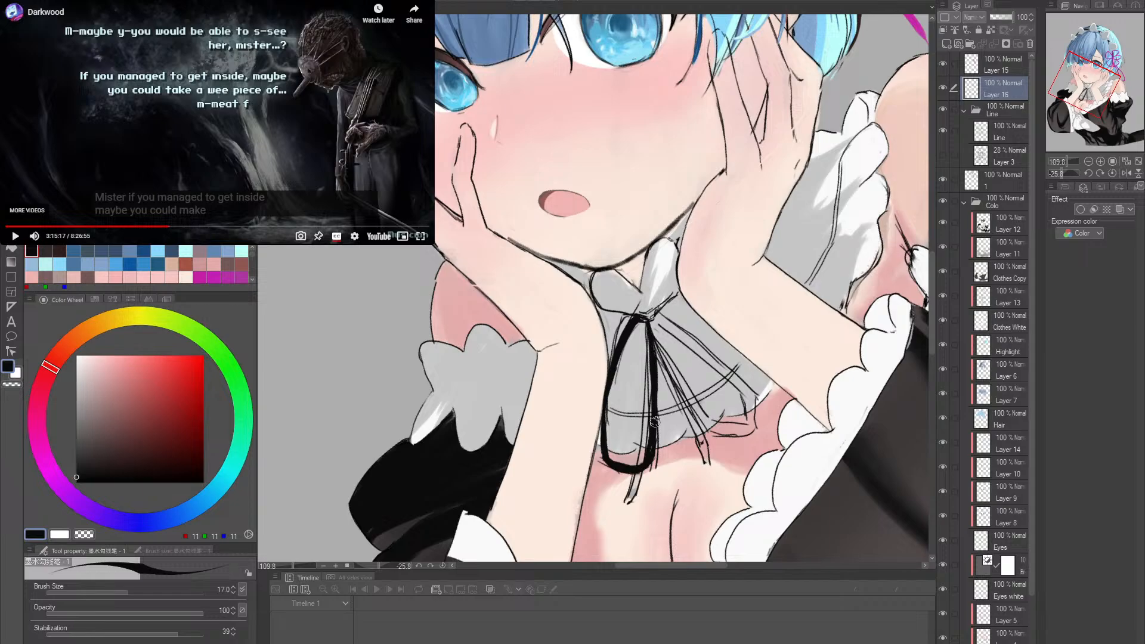
drag(655, 353, 648, 462)
- Thicken the inner side of the ribbon loop into a solid black band, undoing strokes that miss the shape
mouse_move(639, 314)
mouse_down()
mouse_move(657, 395)
mouse_move(640, 324)
mouse_move(647, 410)
mouse_move(639, 323)
mouse_move(641, 421)
mouse_up()
key(ctrl+z)
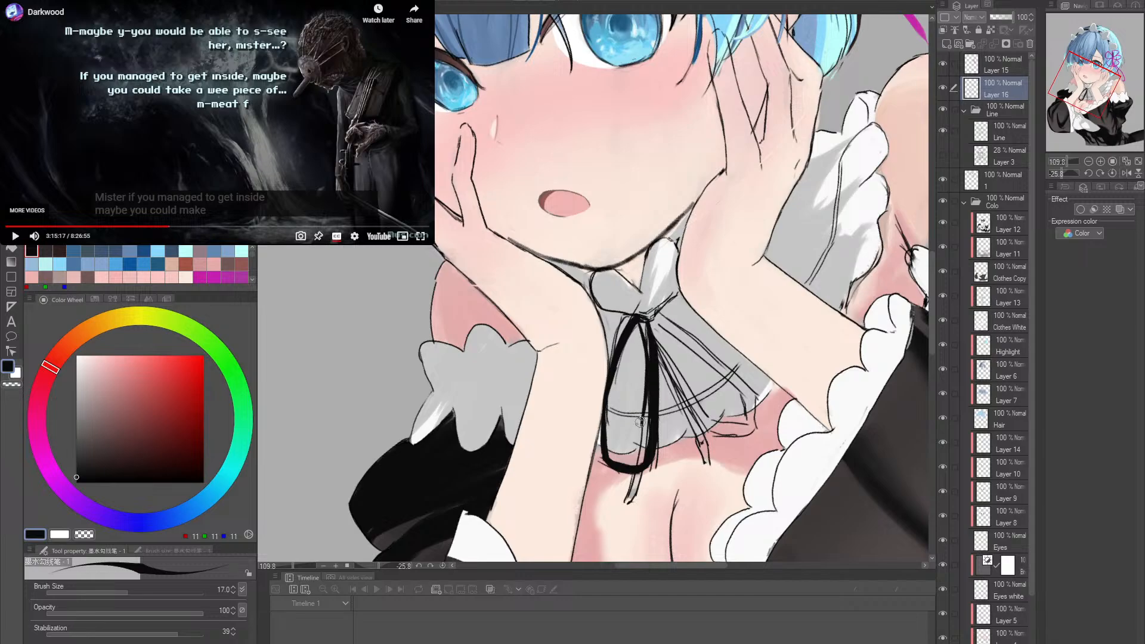
key(ctrl+z)
mouse_move(639, 322)
mouse_down()
mouse_move(656, 424)
mouse_move(654, 382)
mouse_move(641, 461)
mouse_up()
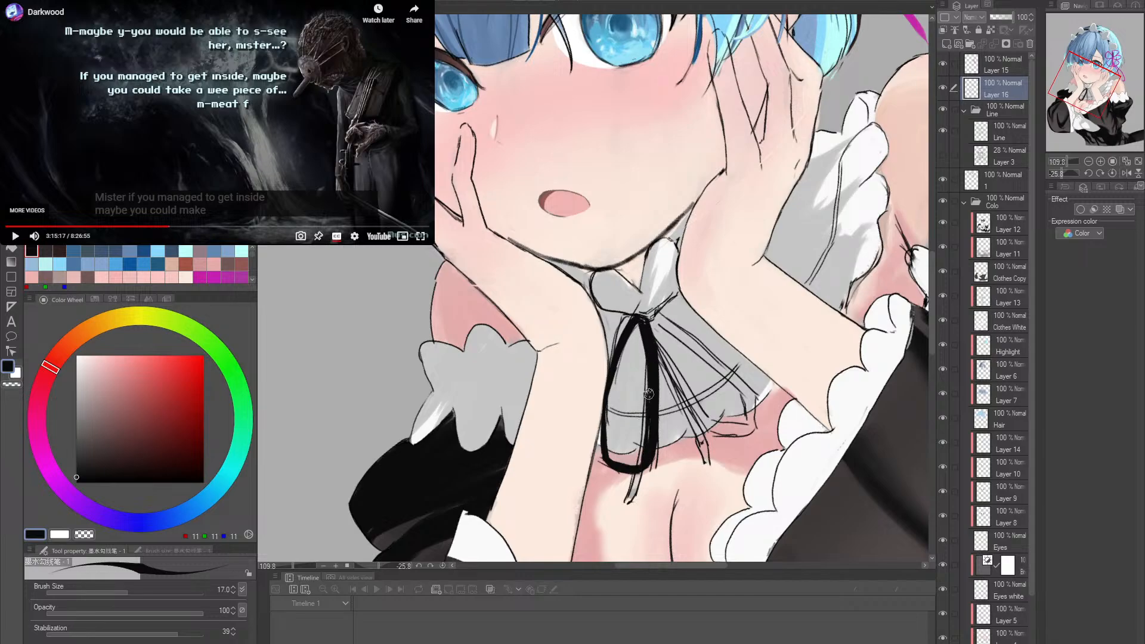
key(ctrl+z)
drag(653, 445, 634, 425)
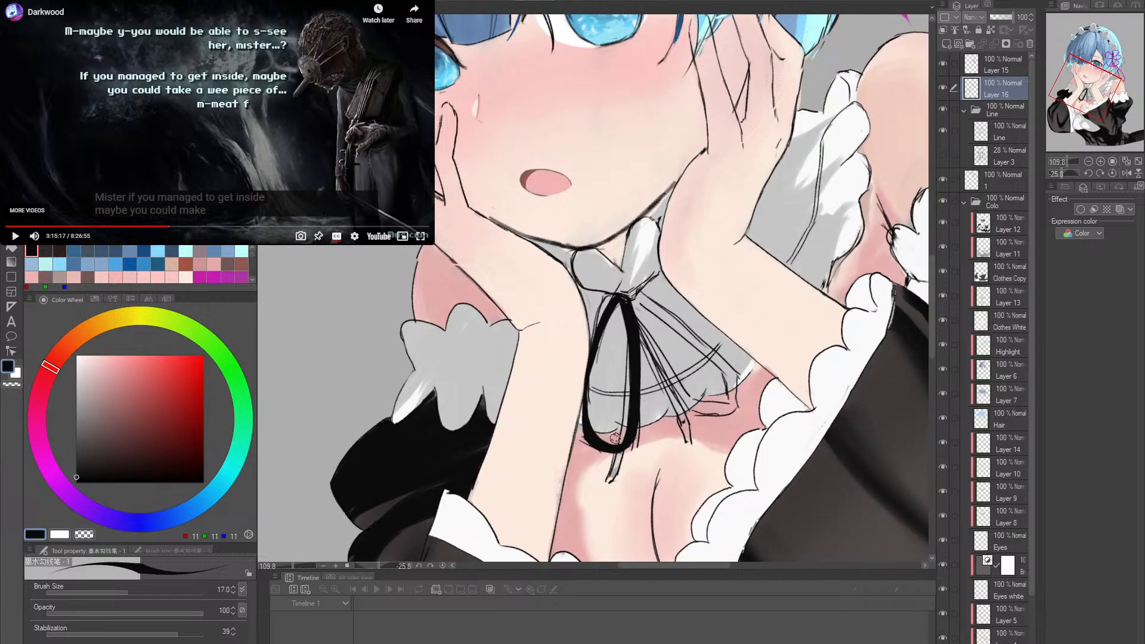
drag(615, 439, 632, 418)
- Trim the edge of the ribbon's thick inner band facing the collar pleats with the Hard eraser at size 25
key(e)
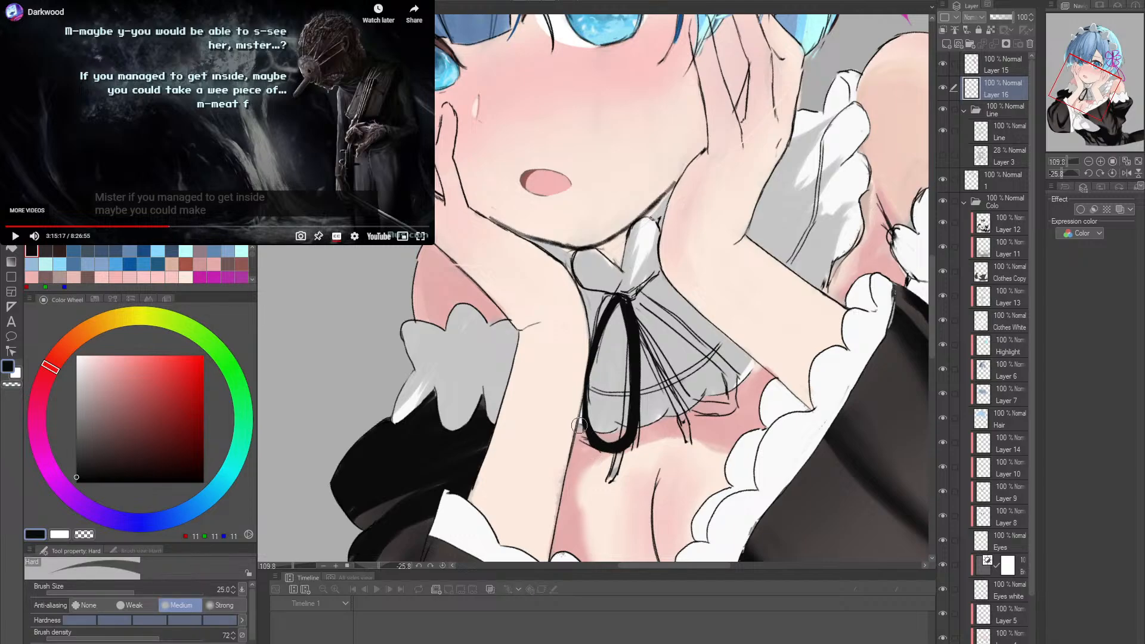
key(r)
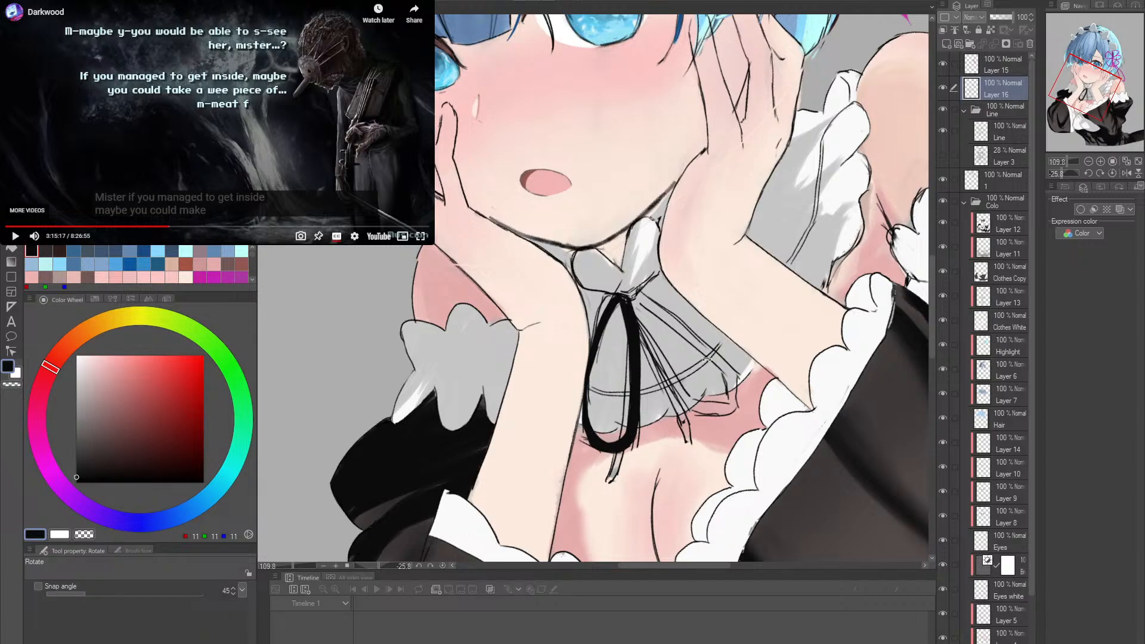
drag(706, 359, 628, 391)
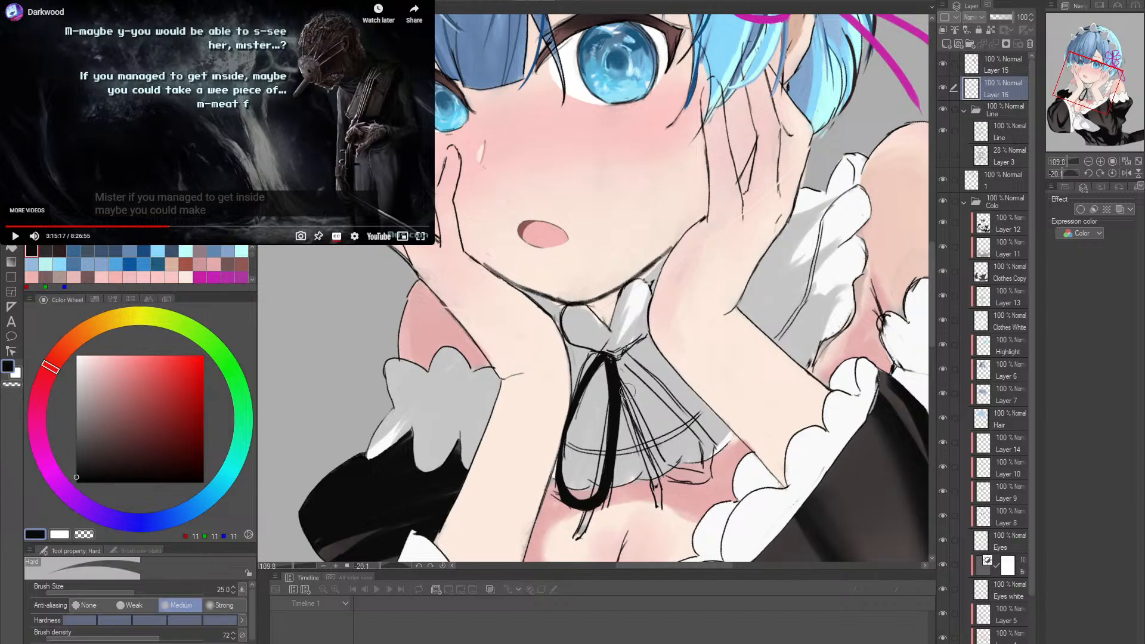
key(p)
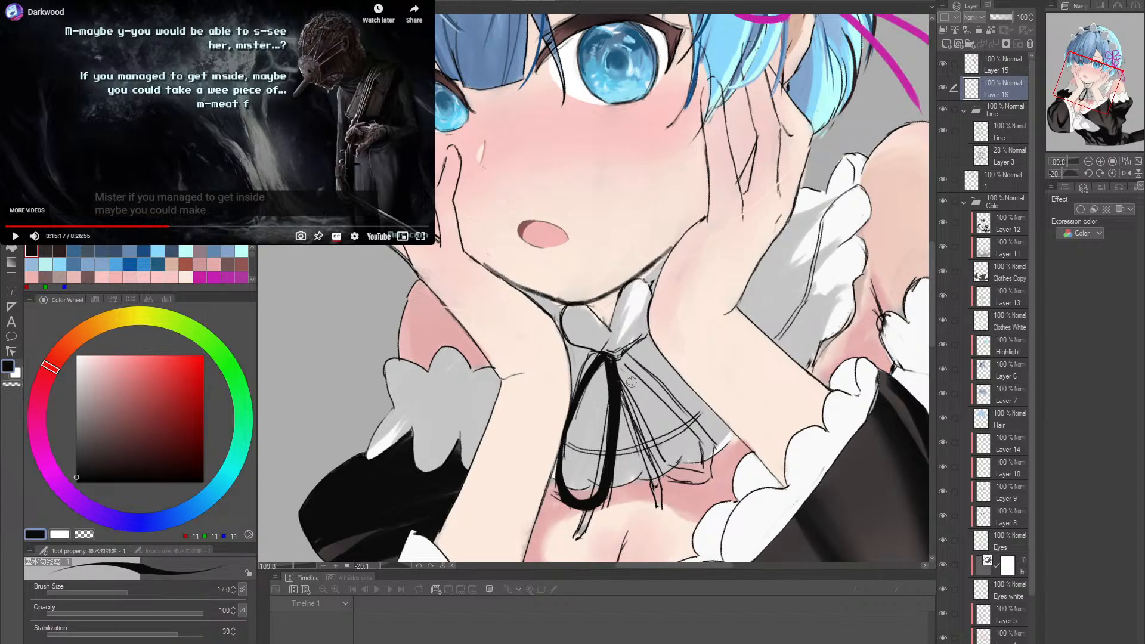
key(e)
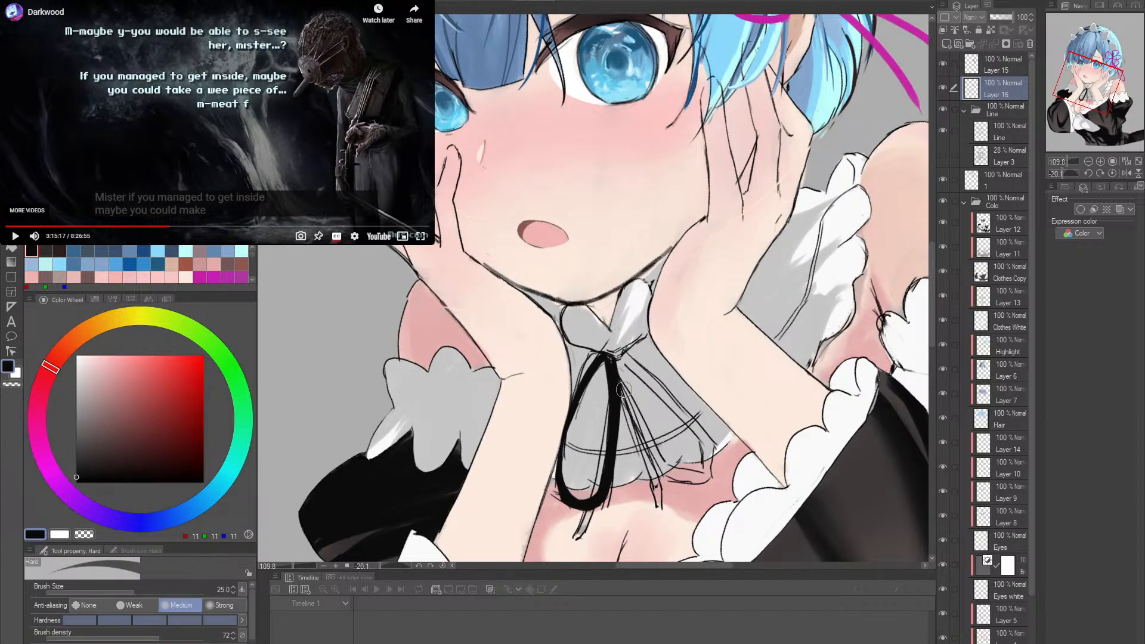
drag(624, 390, 625, 458)
- Paint the ribbon knot in solid black where the loop meets the collar and bring the canvas nearly upright
key(r)
drag(769, 356, 738, 401)
key(p)
mouse_move(674, 419)
mouse_down()
mouse_move(665, 373)
mouse_move(704, 335)
mouse_move(598, 342)
mouse_move(604, 308)
mouse_up()
key(r)
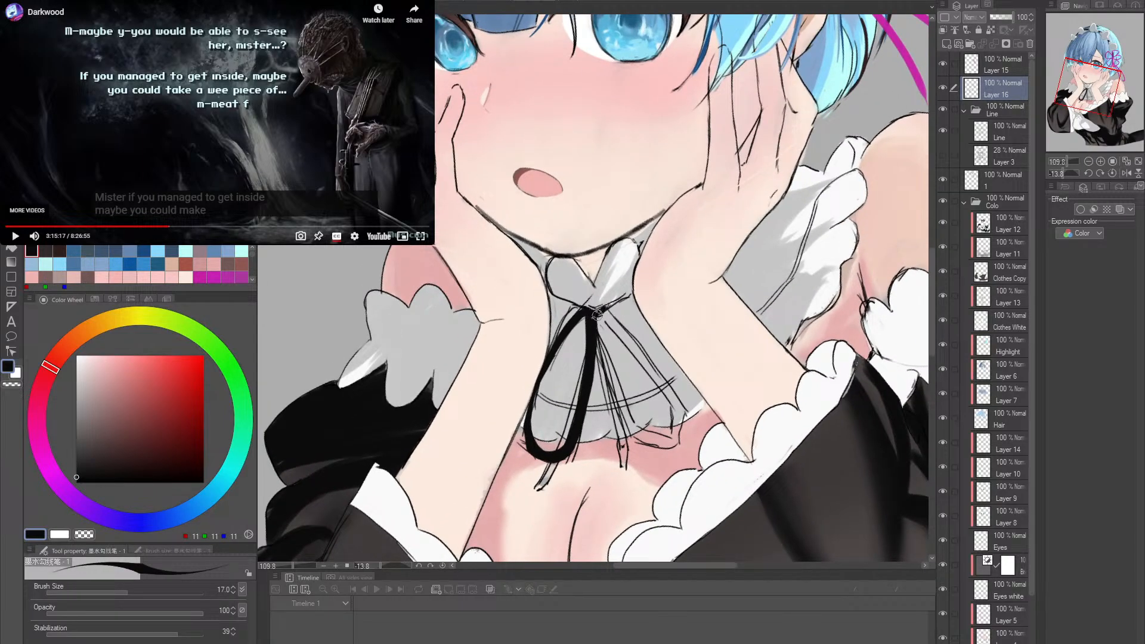
key(r)
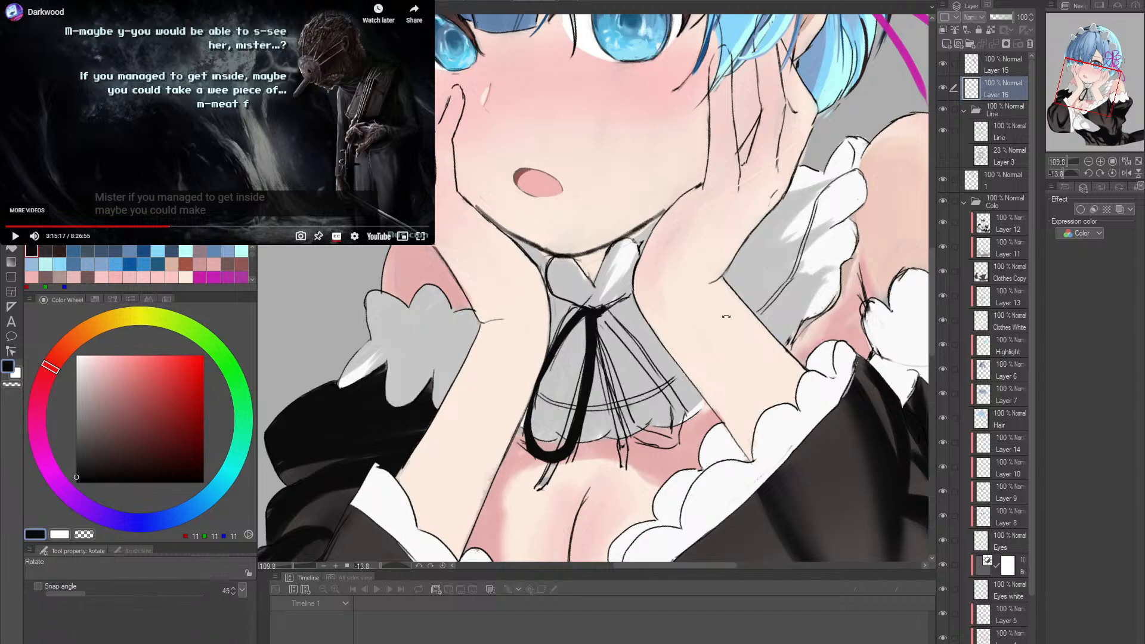
drag(597, 311, 614, 375)
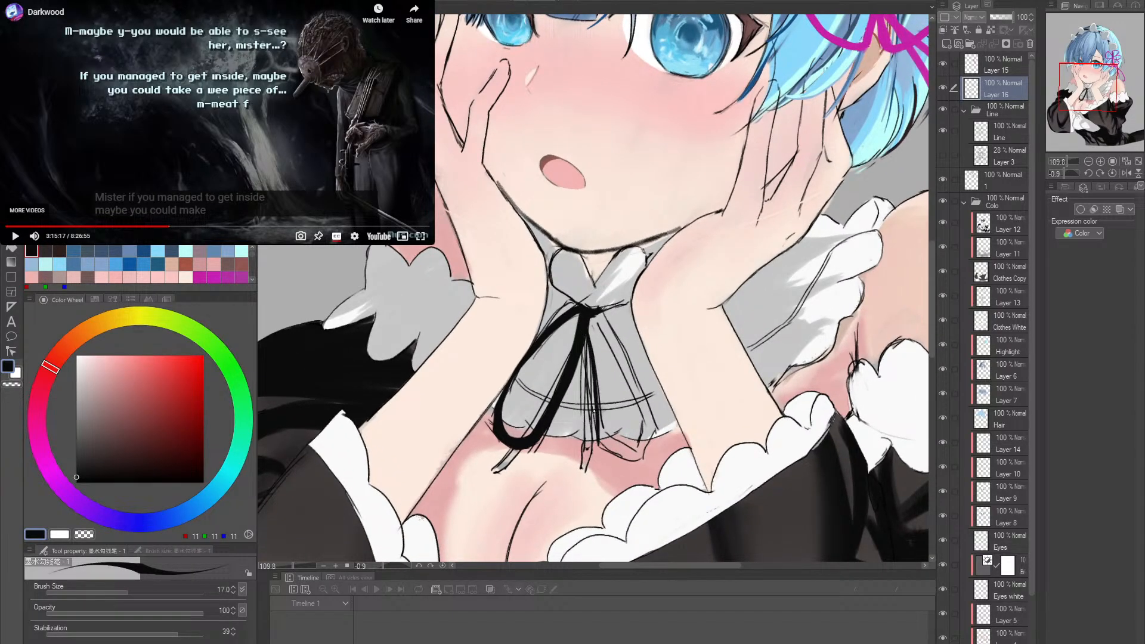
drag(642, 417, 636, 393)
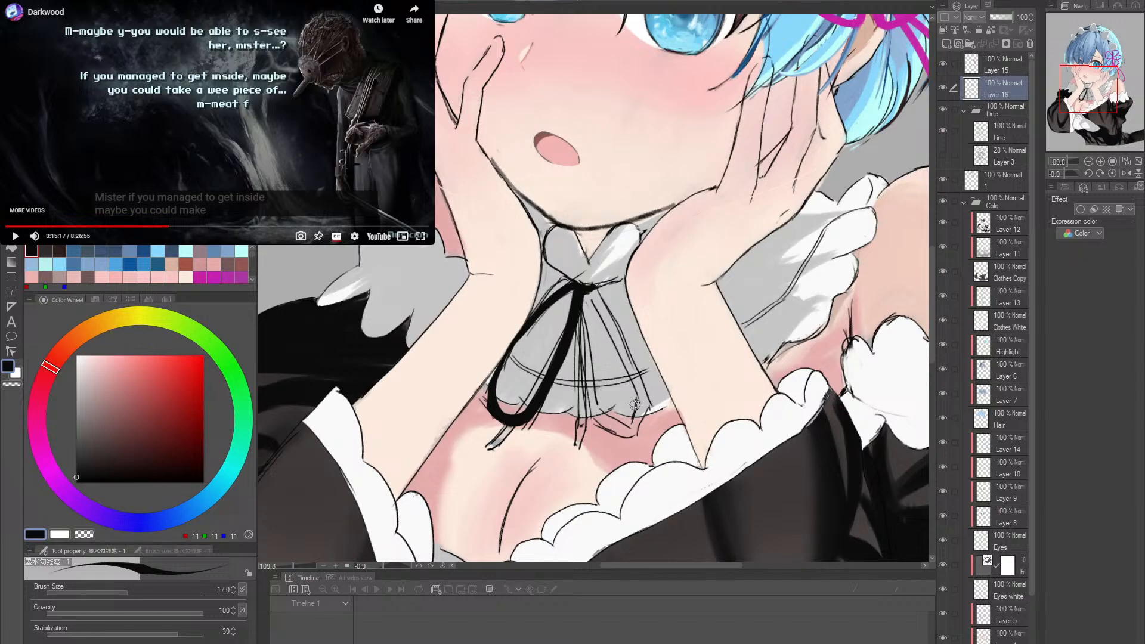
- Erase the loop's rounded bottom with the Hard eraser at size 40 and paint a straighter bottom edge joining both ribbon sides
key(r)
mouse_move(635, 405)
mouse_down()
mouse_move(636, 448)
mouse_move(617, 446)
mouse_move(666, 425)
mouse_move(645, 425)
mouse_up()
key(e)
key(bracketright)
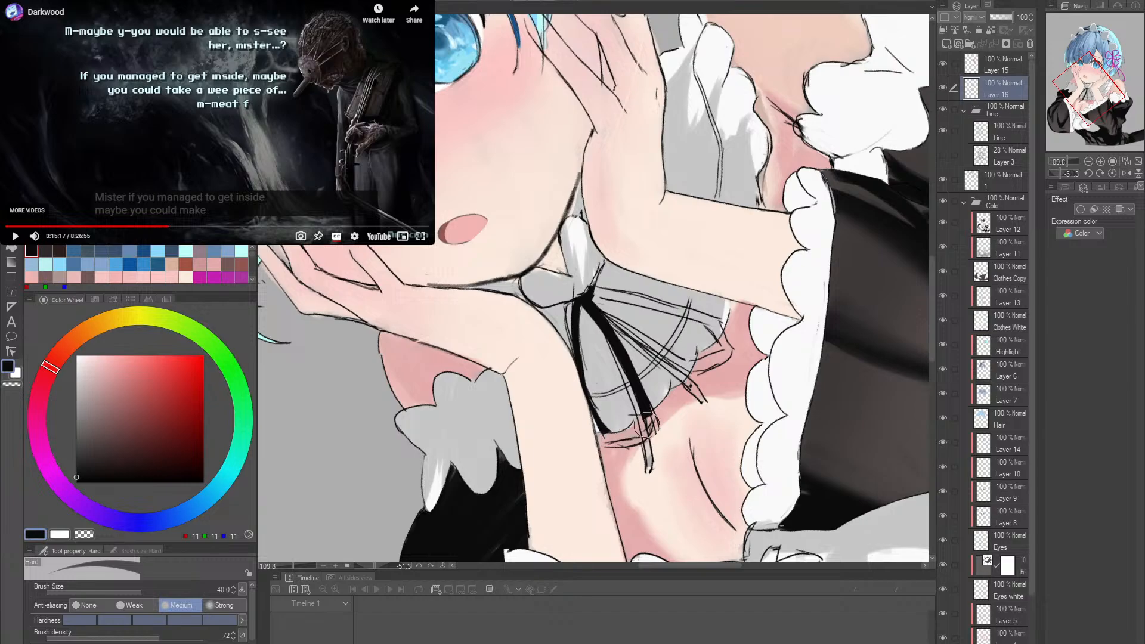
key(p)
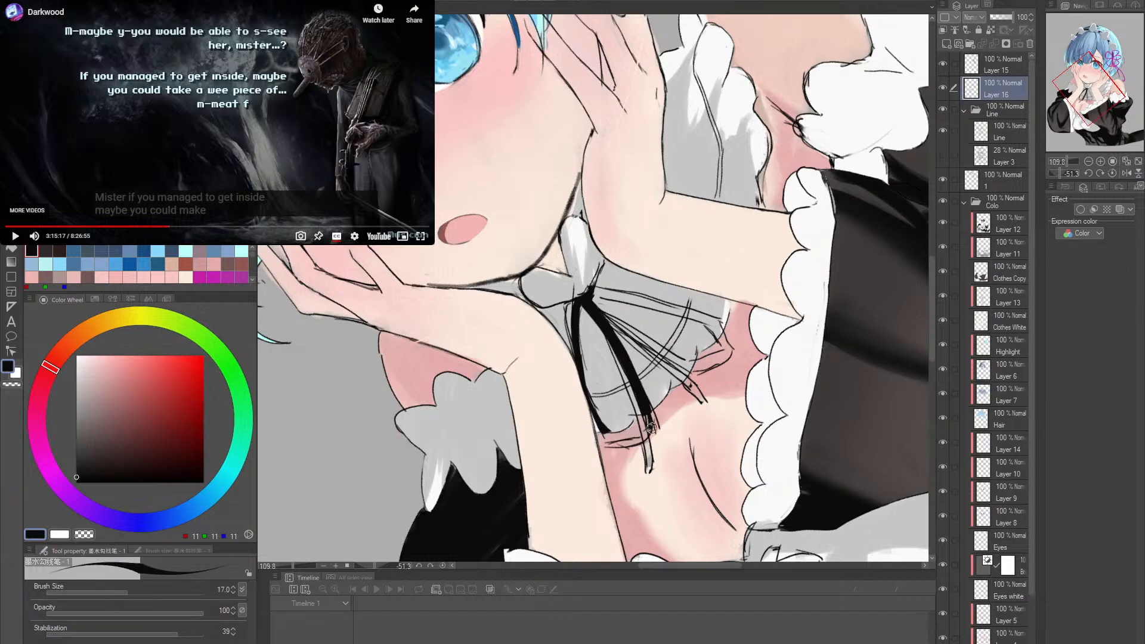
mouse_move(614, 445)
mouse_down()
mouse_move(653, 435)
mouse_move(604, 445)
mouse_move(641, 438)
mouse_up()
key(ctrl+z)
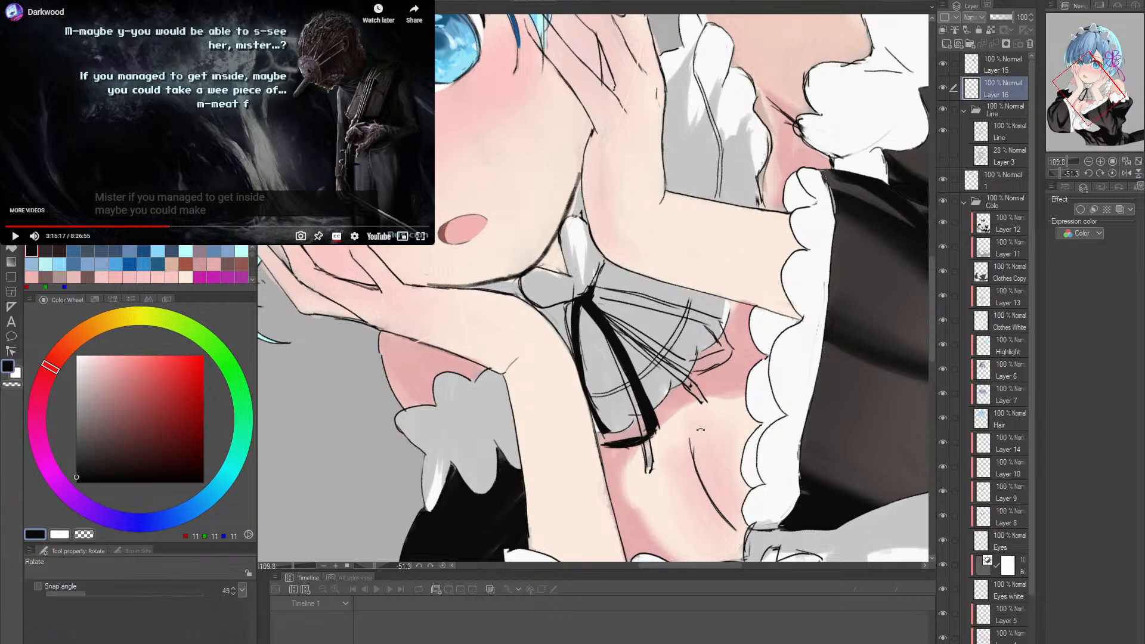
scroll(656, 425, up, 3)
mouse_move(605, 431)
mouse_down()
mouse_move(584, 400)
mouse_move(608, 445)
mouse_move(582, 401)
mouse_move(594, 426)
mouse_up()
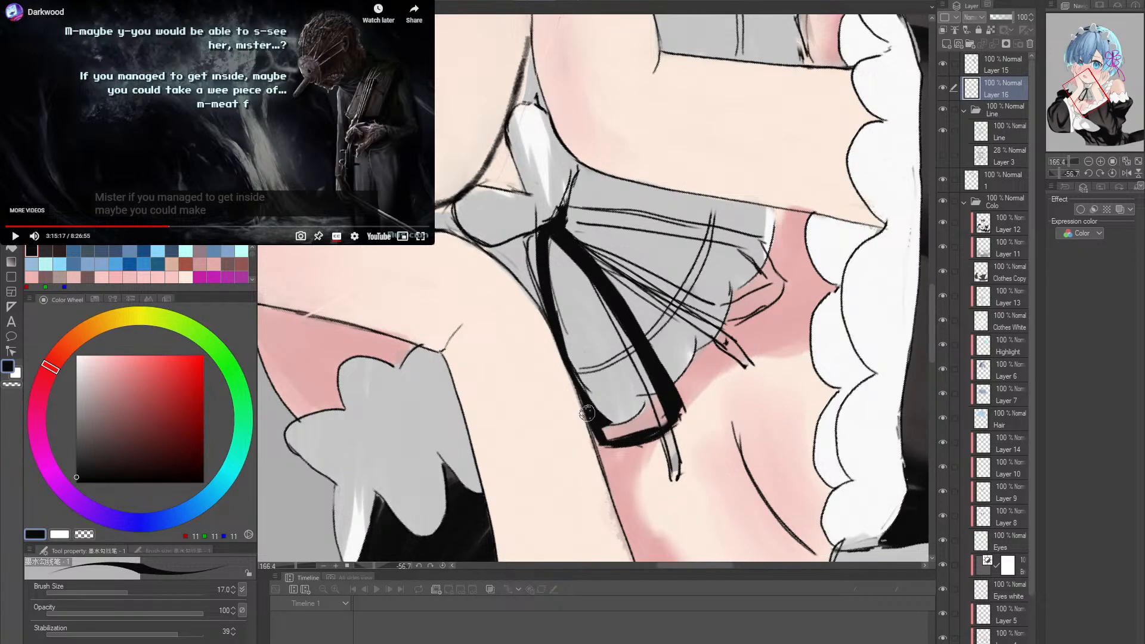
- Reduce the Hard eraser to size 17 and thicken the left ribbon loop's outer side down to its bottom corner in black
key(e)
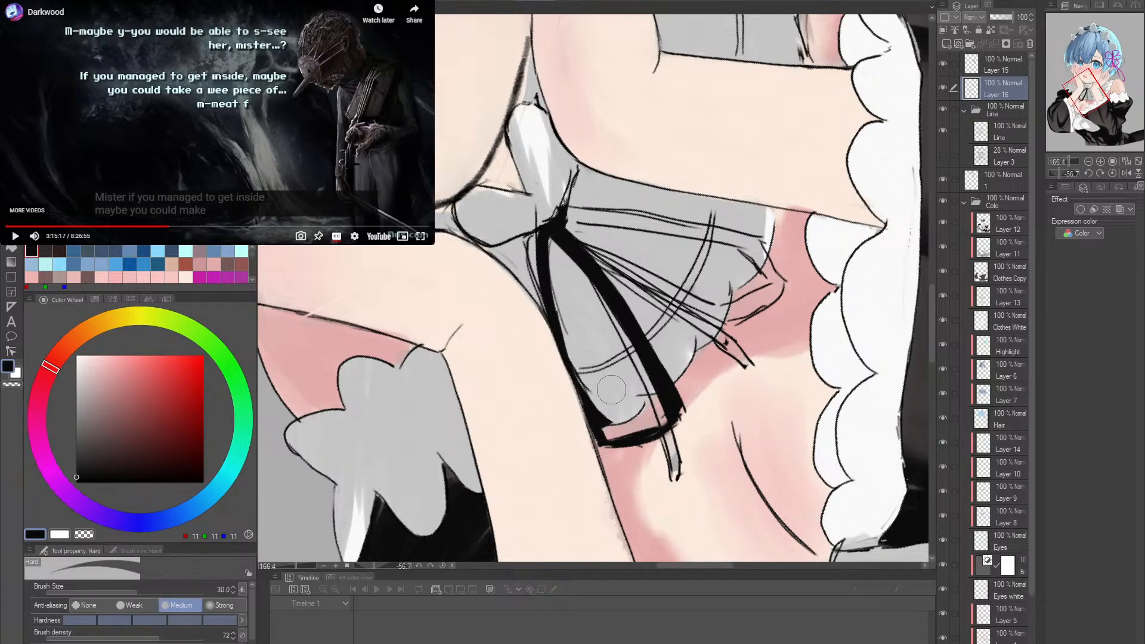
key(bracketleft)
key(bracketleft)
key(bracketleft)
key(bracketleft)
key(bracketleft)
key(p)
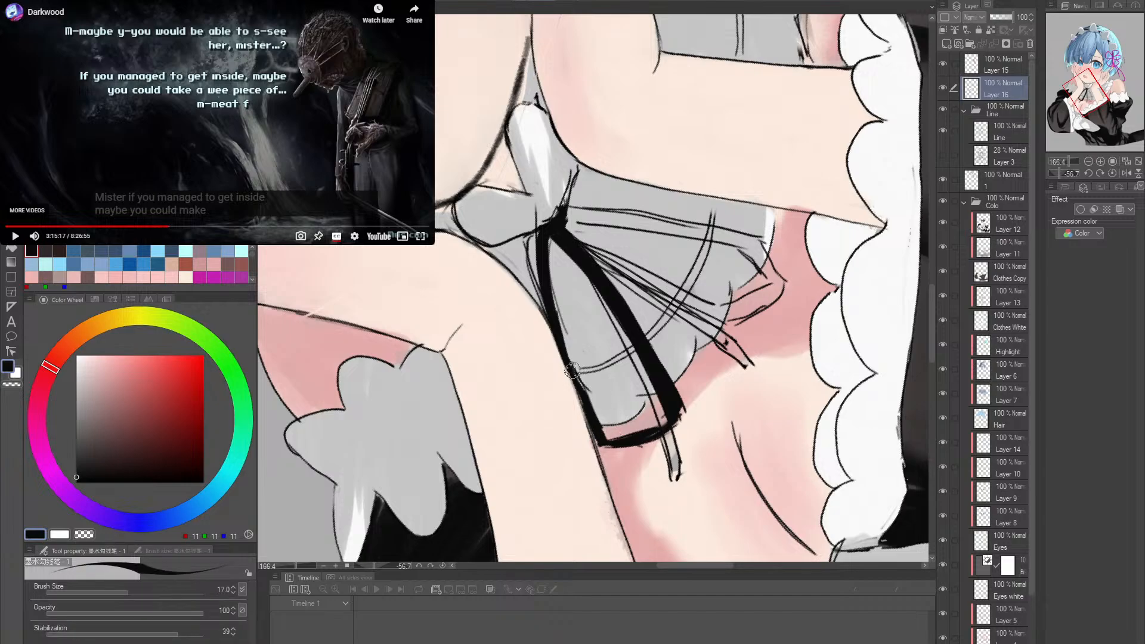
key(r)
drag(606, 439, 734, 443)
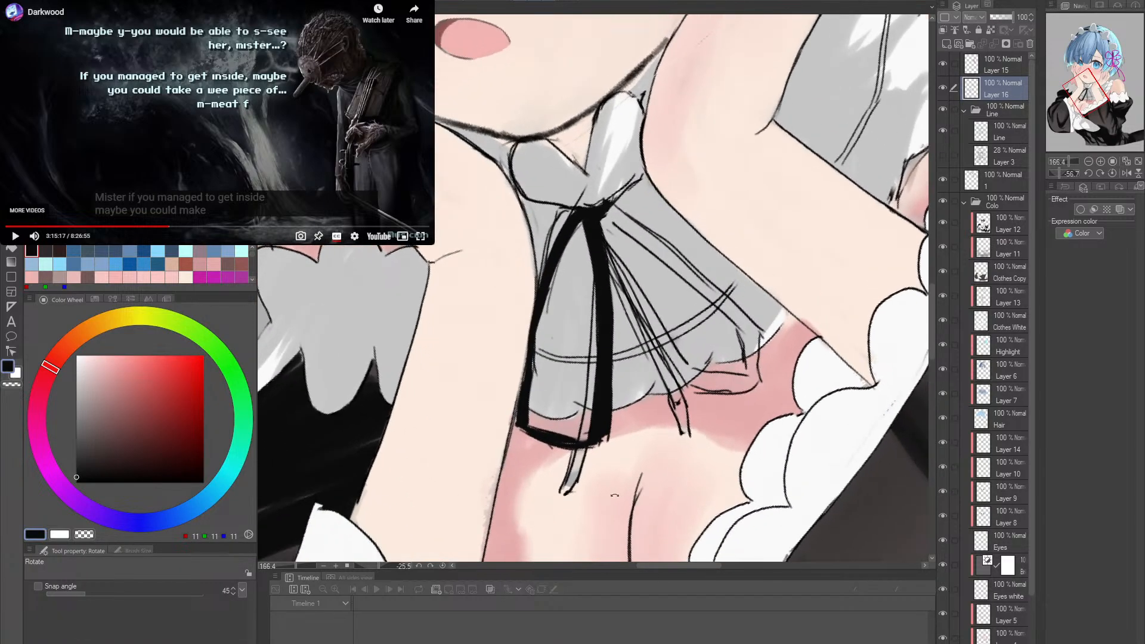
key(e)
key(p)
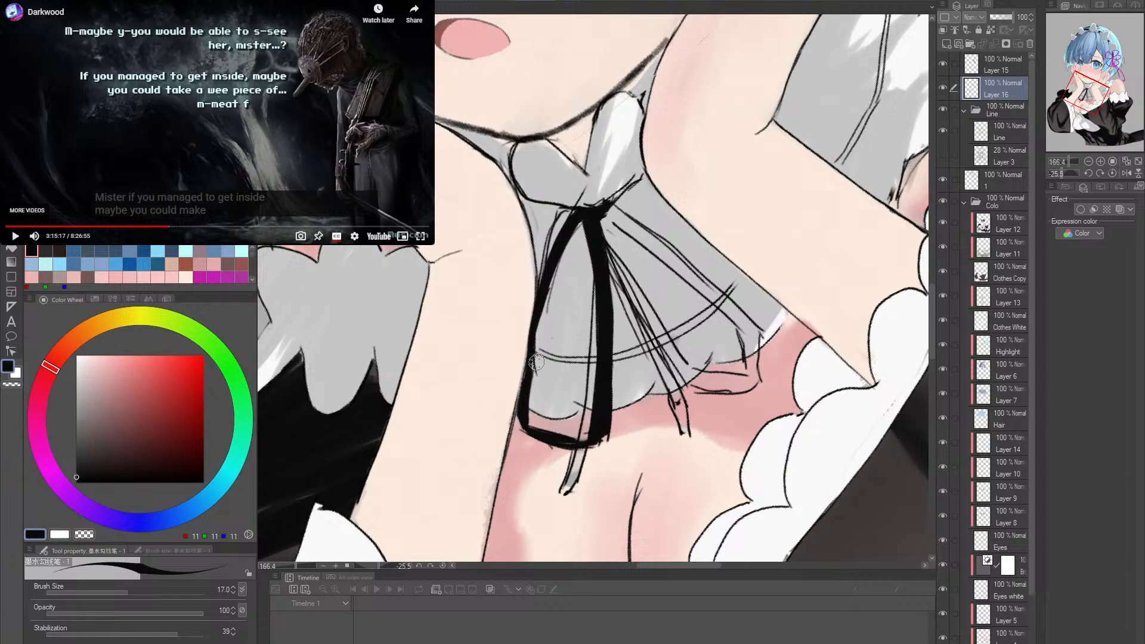
key(r)
drag(536, 361, 538, 371)
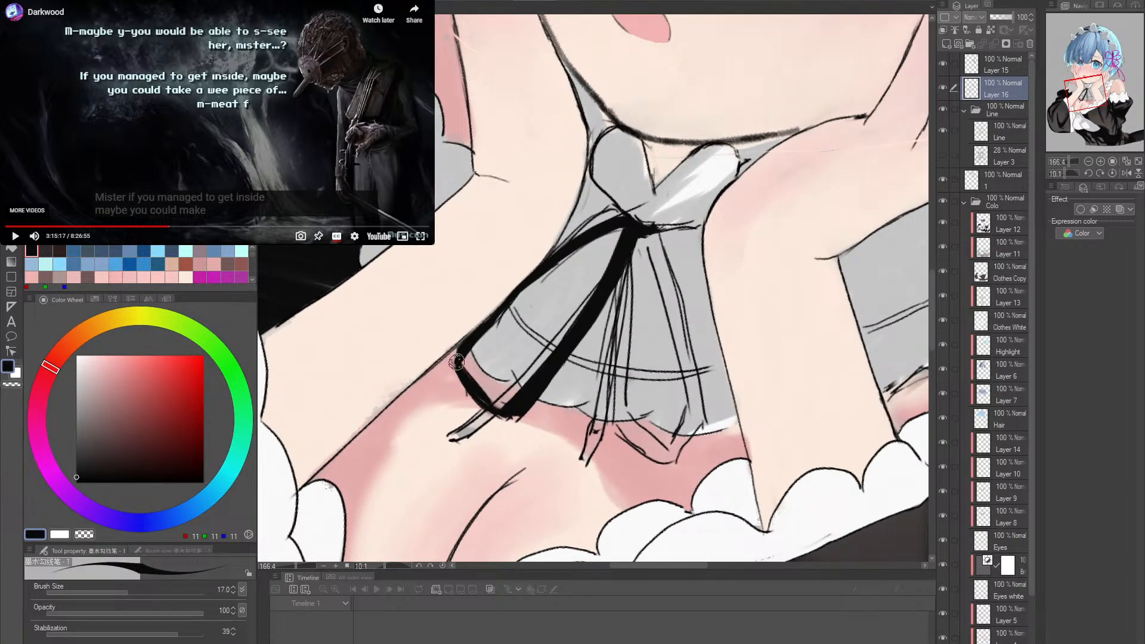
- Trim the left loop's inner band from its lower corner upward with the Hard eraser at size 17
mouse_move(477, 337)
mouse_down()
mouse_move(624, 223)
mouse_move(749, 280)
mouse_move(699, 333)
mouse_up()
key(r)
key(alt+space)
drag(704, 343, 705, 370)
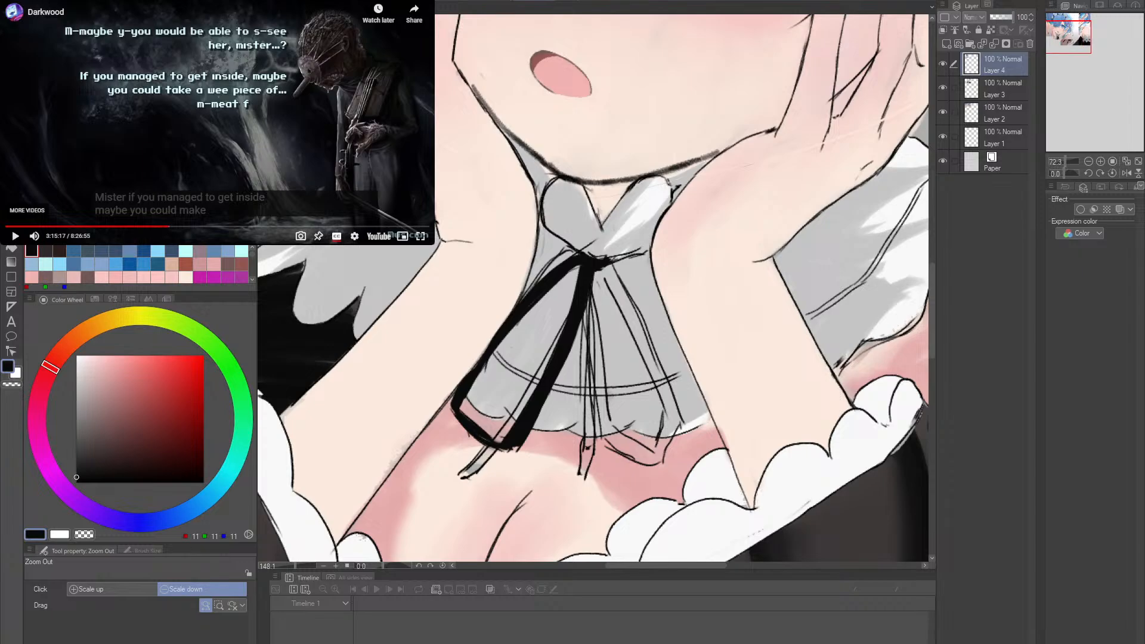
key(r)
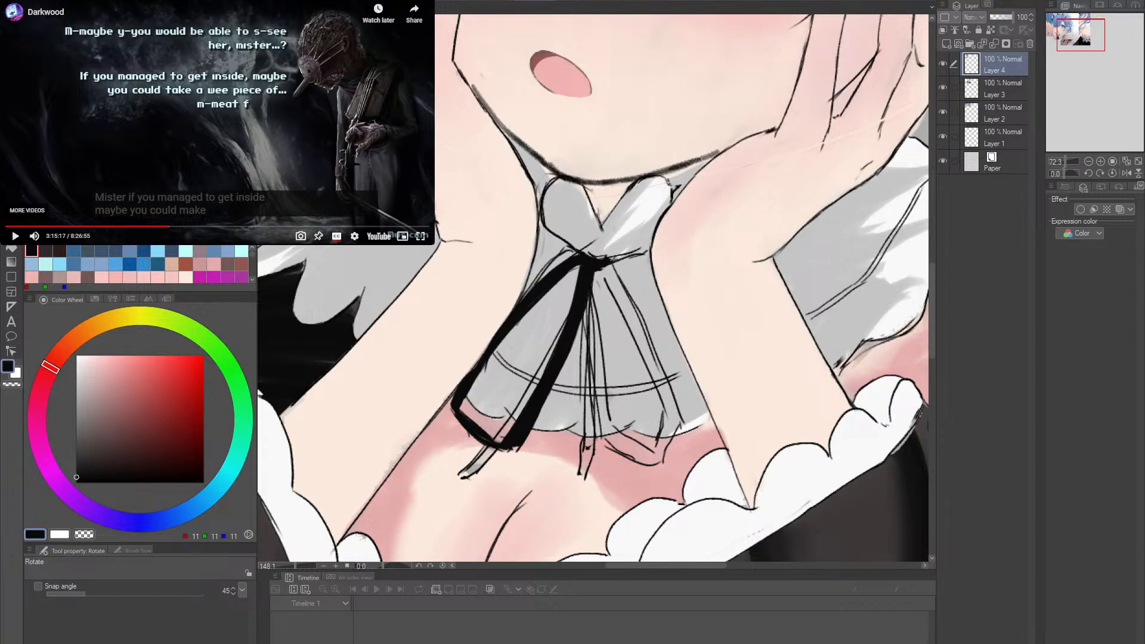
key(k)
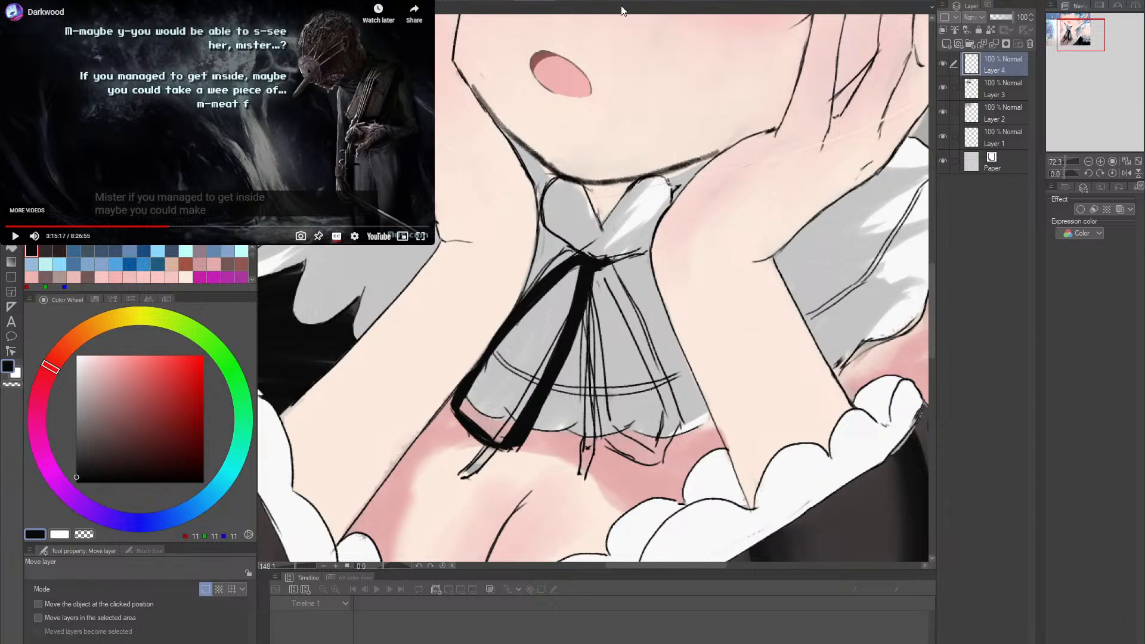
key(ctrl+space)
mouse_move(552, 331)
mouse_down()
mouse_move(569, 331)
mouse_move(550, 330)
mouse_up()
key(p)
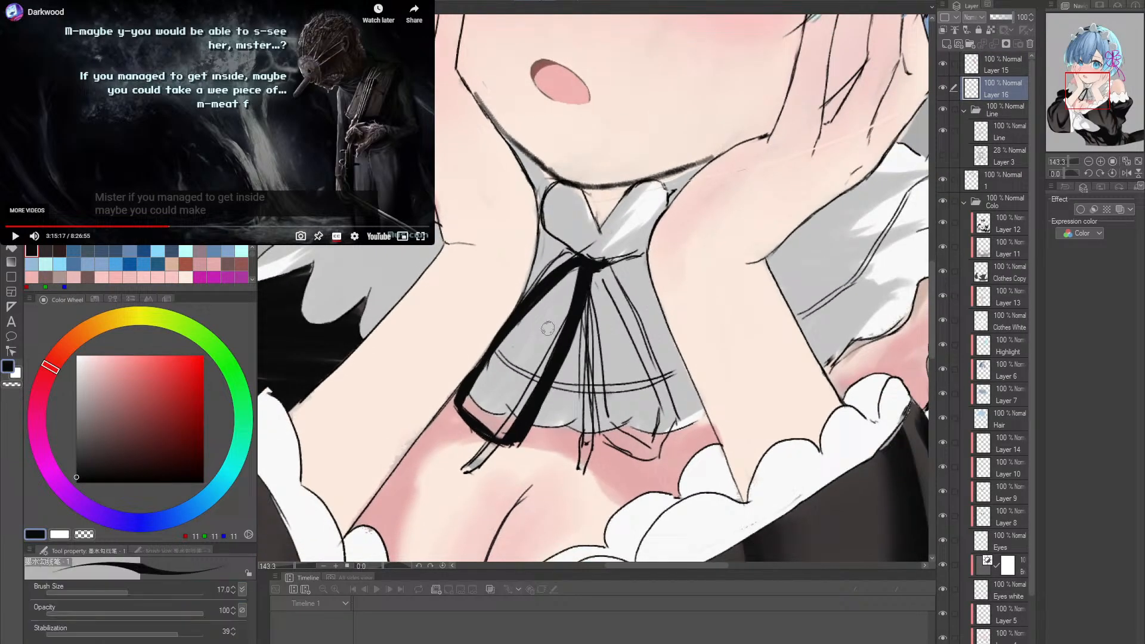
key(e)
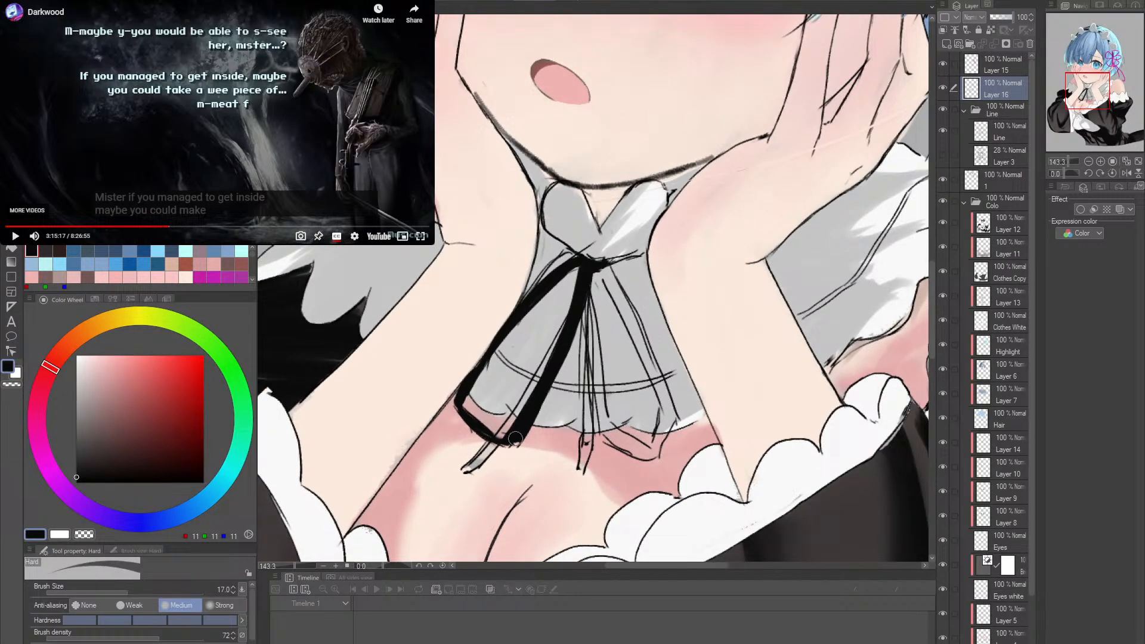
mouse_move(515, 439)
mouse_down()
mouse_move(502, 440)
mouse_move(543, 387)
mouse_move(500, 422)
mouse_move(453, 397)
mouse_move(525, 345)
mouse_up()
key(shift+space)
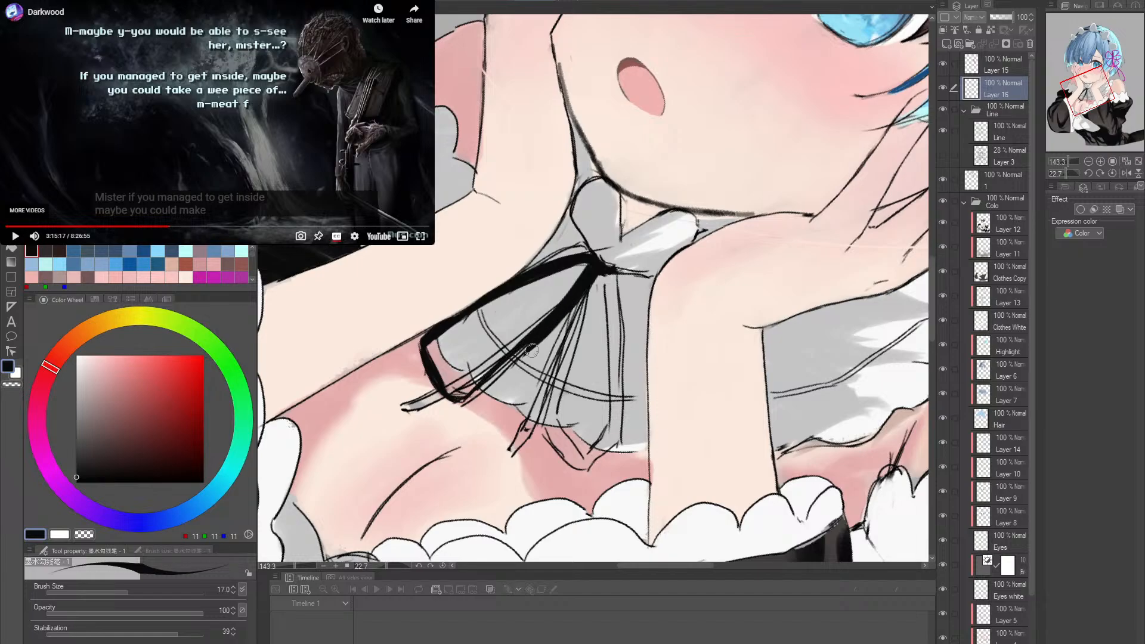
- Paint the inner side of the right ribbon loop in black from the knot down past the collar edge, undoing stray strokes
key(e)
key(p)
mouse_move(479, 392)
mouse_down()
mouse_move(594, 275)
mouse_move(630, 362)
mouse_up()
key(ctrl+z)
mouse_move(590, 284)
mouse_down()
mouse_move(567, 340)
mouse_move(560, 428)
mouse_up()
key(ctrl+z)
key(ctrl+z)
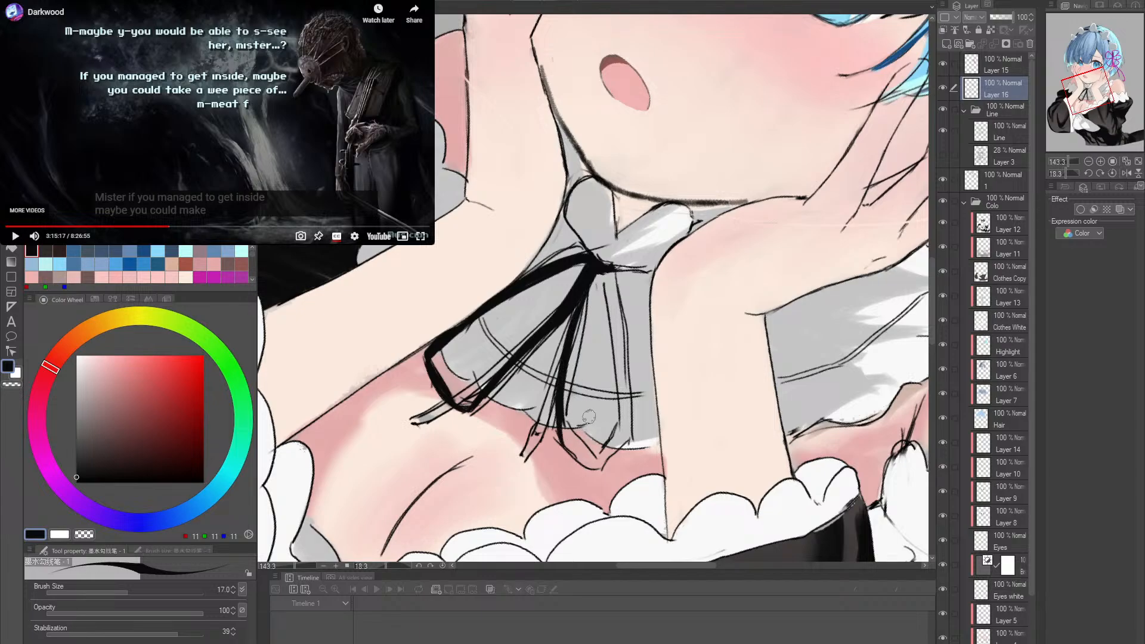
- Paint the right loop's rounded bottom in black below the collar hem, redoing strokes until the curve fits
key(r)
mouse_move(653, 407)
mouse_down()
mouse_move(618, 487)
mouse_move(603, 487)
mouse_up()
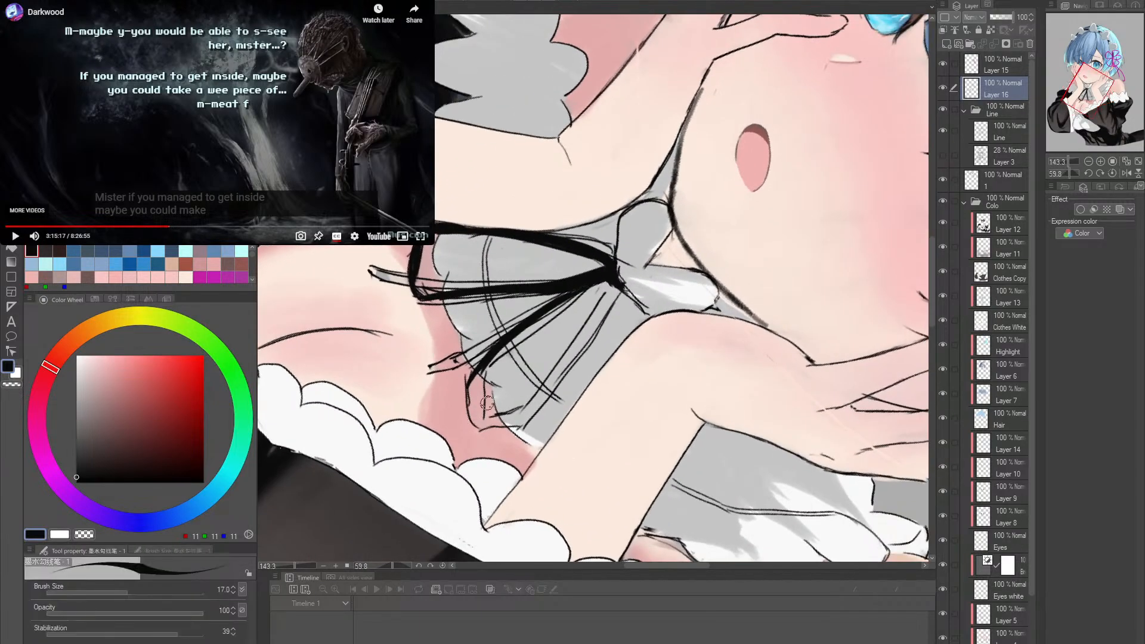
mouse_move(490, 364)
mouse_down()
mouse_move(471, 416)
mouse_move(483, 425)
mouse_up()
key(ctrl+z)
key(ctrl+z)
drag(488, 367, 480, 418)
key(ctrl+z)
key(ctrl+z)
mouse_move(482, 370)
mouse_down()
mouse_move(486, 424)
mouse_move(672, 176)
mouse_move(653, 164)
mouse_up()
drag(706, 210, 724, 245)
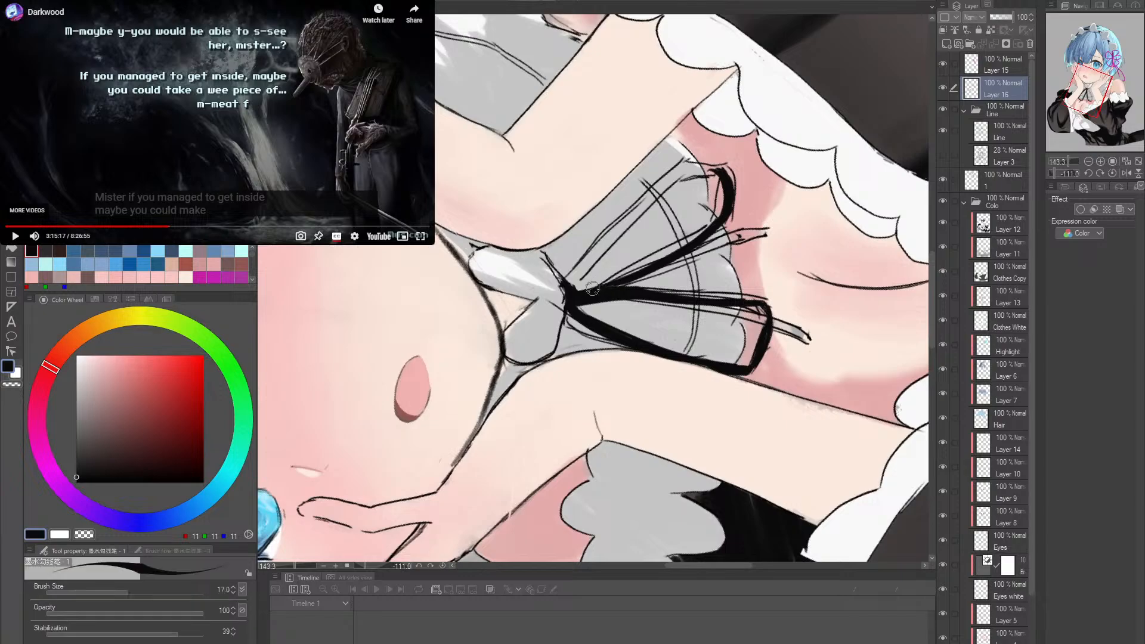
- Paint the right loop's outer side in black from the knot down to its rounded bottom, redoing misplaced strokes and filling the lower corner
mouse_move(575, 285)
mouse_down()
mouse_move(696, 173)
mouse_move(613, 234)
mouse_move(716, 166)
mouse_up()
key(ctrl+z)
key(ctrl+z)
key(ctrl+z)
key(ctrl+z)
mouse_move(576, 289)
mouse_down()
mouse_move(670, 188)
mouse_move(713, 177)
mouse_move(638, 209)
mouse_move(716, 169)
mouse_up()
key(ctrl+z)
key(ctrl+z)
drag(577, 289, 715, 171)
mouse_move(578, 288)
mouse_down()
mouse_move(588, 251)
mouse_move(712, 170)
mouse_move(727, 177)
mouse_move(712, 397)
mouse_move(658, 432)
mouse_up()
key(r)
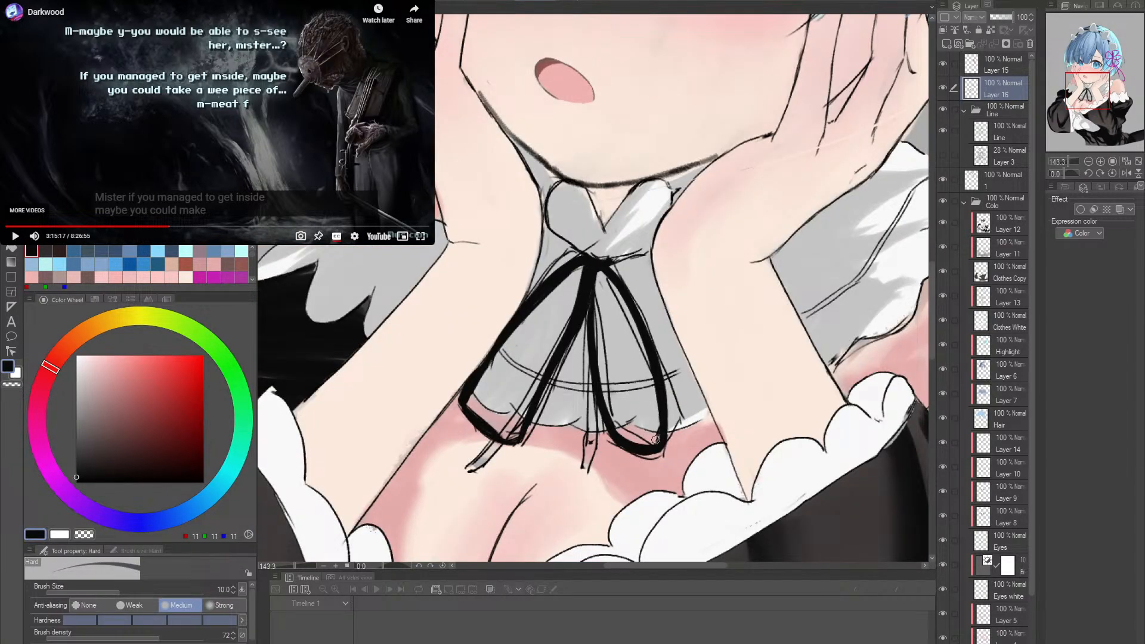
key(p)
drag(661, 404, 659, 445)
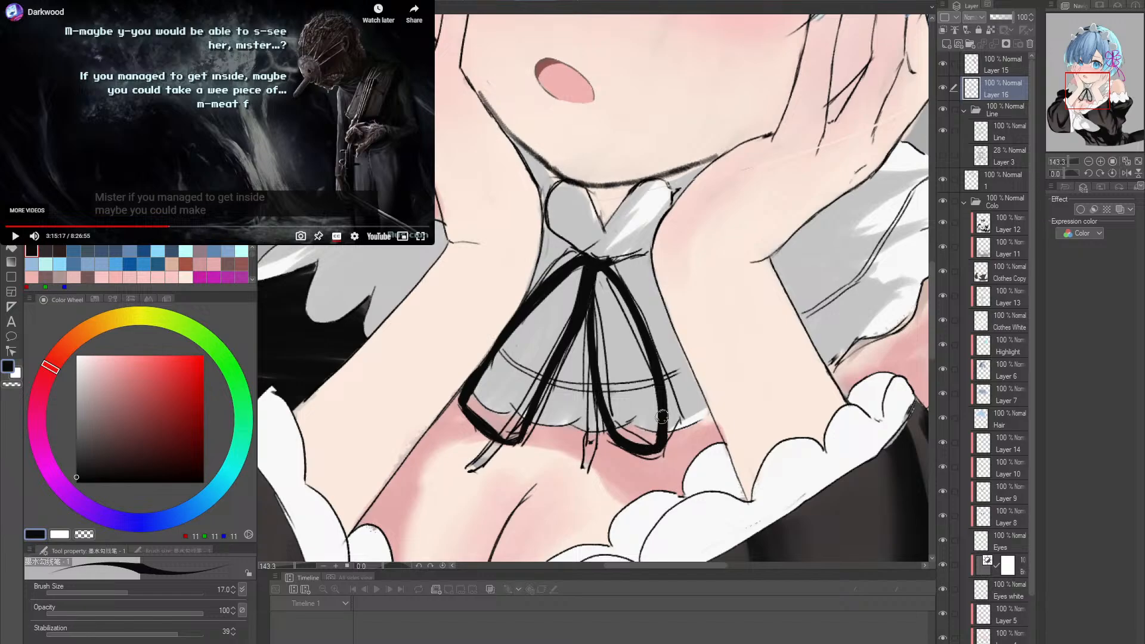
- Compare the illustration with Layer 16 hidden and shown, keeping Layer 16 selected
key(alt+space)
drag(699, 414, 648, 412)
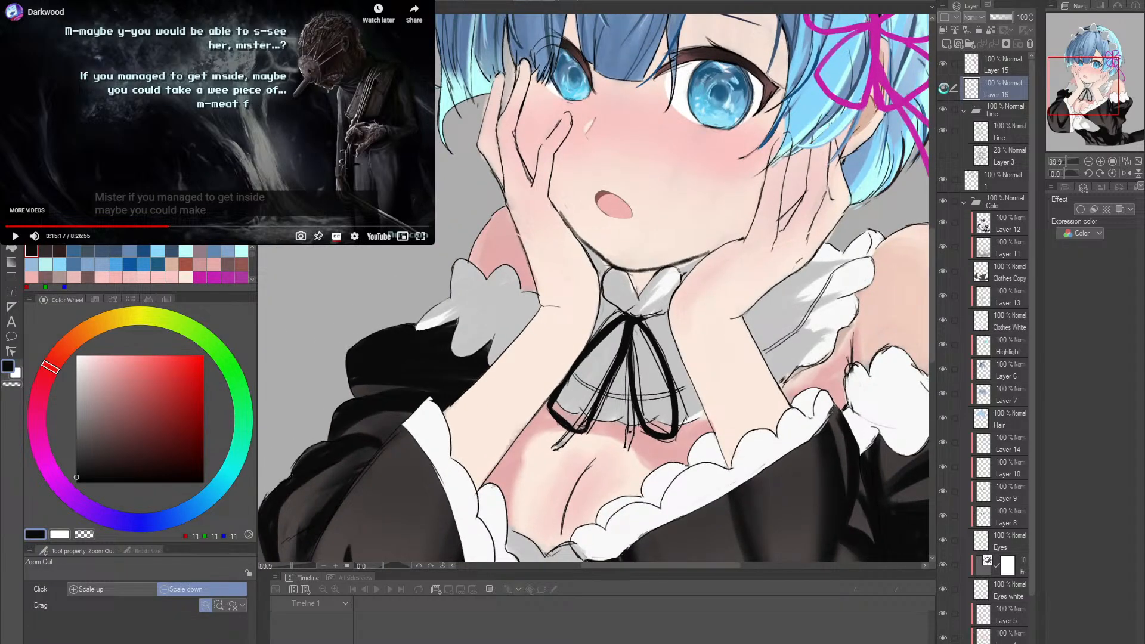
click(944, 88)
click(944, 89)
drag(678, 420, 662, 394)
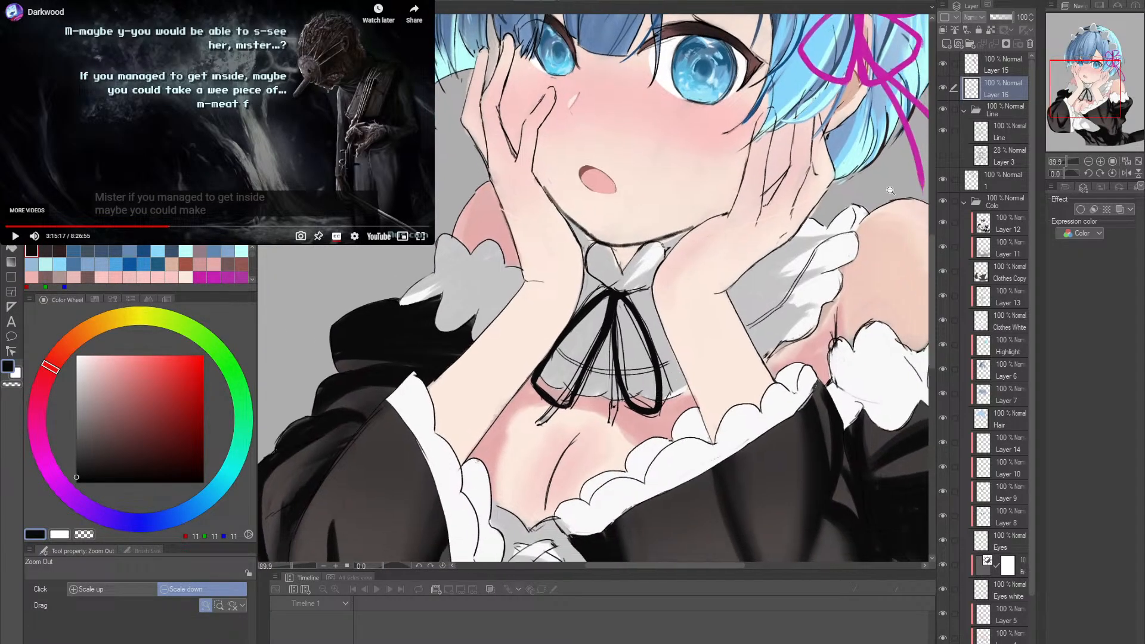
click(990, 133)
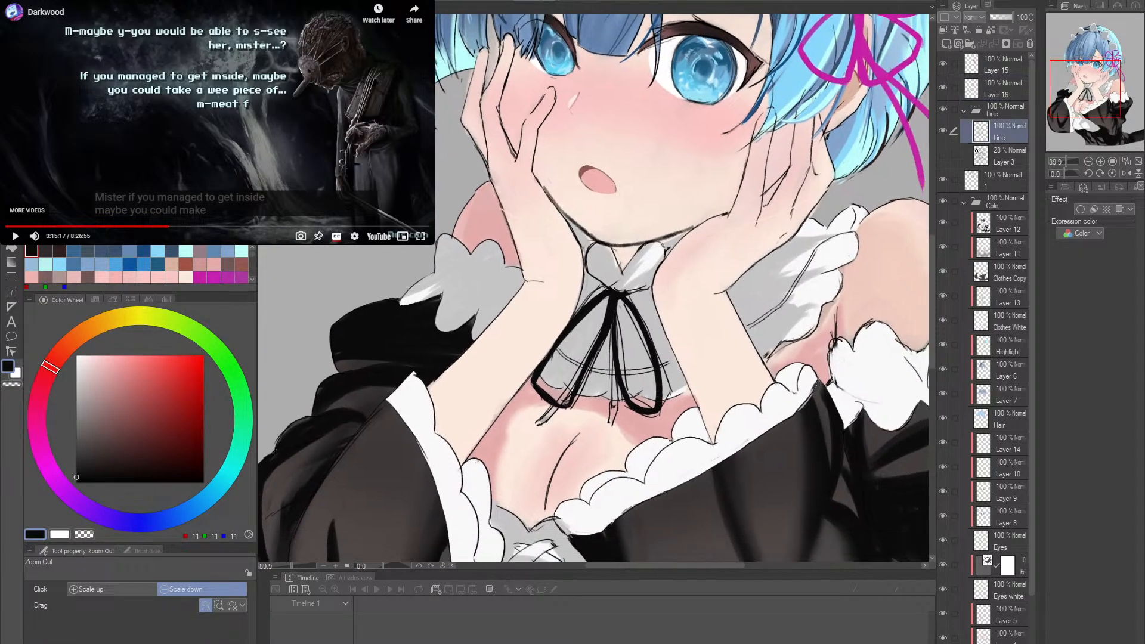
click(993, 82)
drag(615, 411, 633, 363)
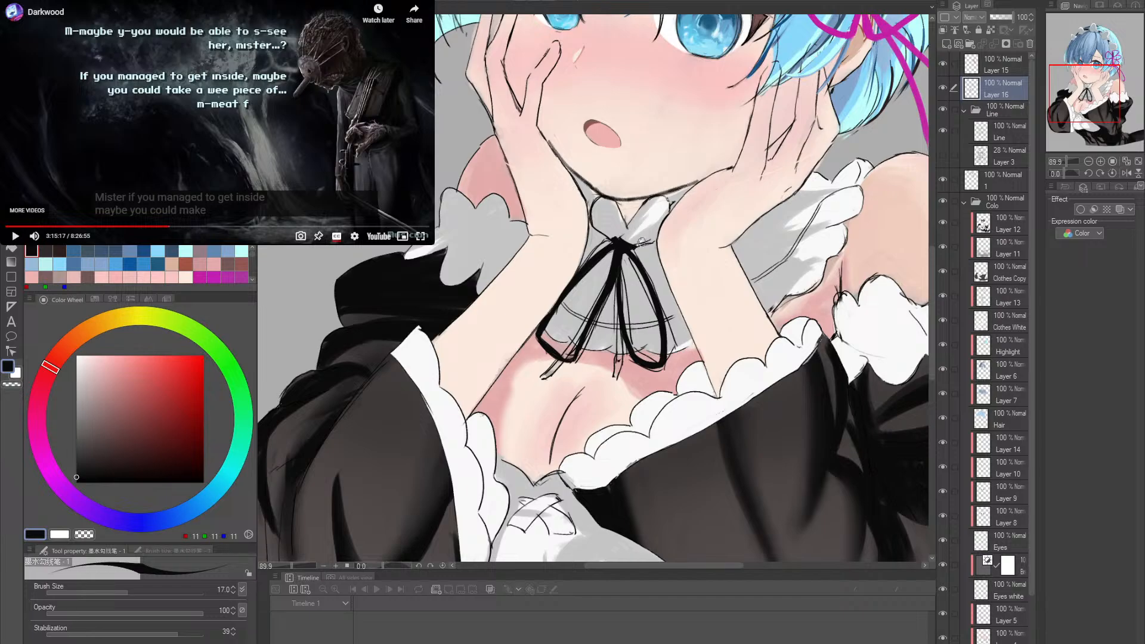
- Clean the left end of the ribbon knot with the Hard eraser at size 10 and round it off in solid black
key(alt+space)
mouse_move(620, 240)
mouse_down()
mouse_move(681, 307)
mouse_move(677, 269)
mouse_up()
key(shift+space)
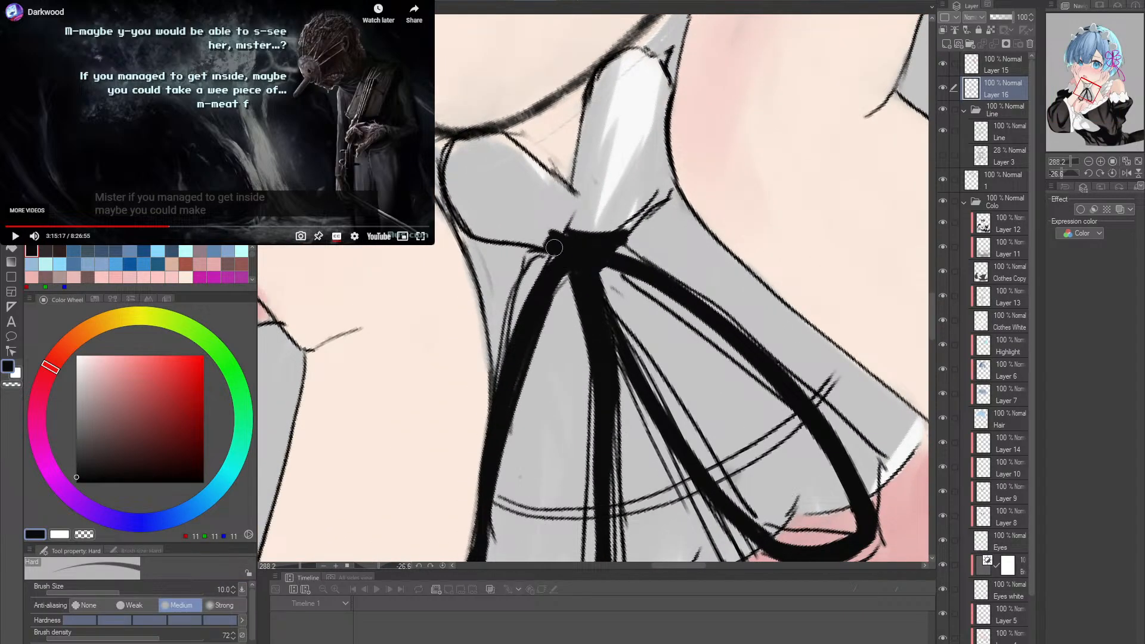
mouse_move(542, 240)
mouse_down()
mouse_move(587, 218)
mouse_move(538, 244)
mouse_move(594, 228)
mouse_move(578, 225)
mouse_move(622, 228)
mouse_move(560, 251)
mouse_up()
key(p)
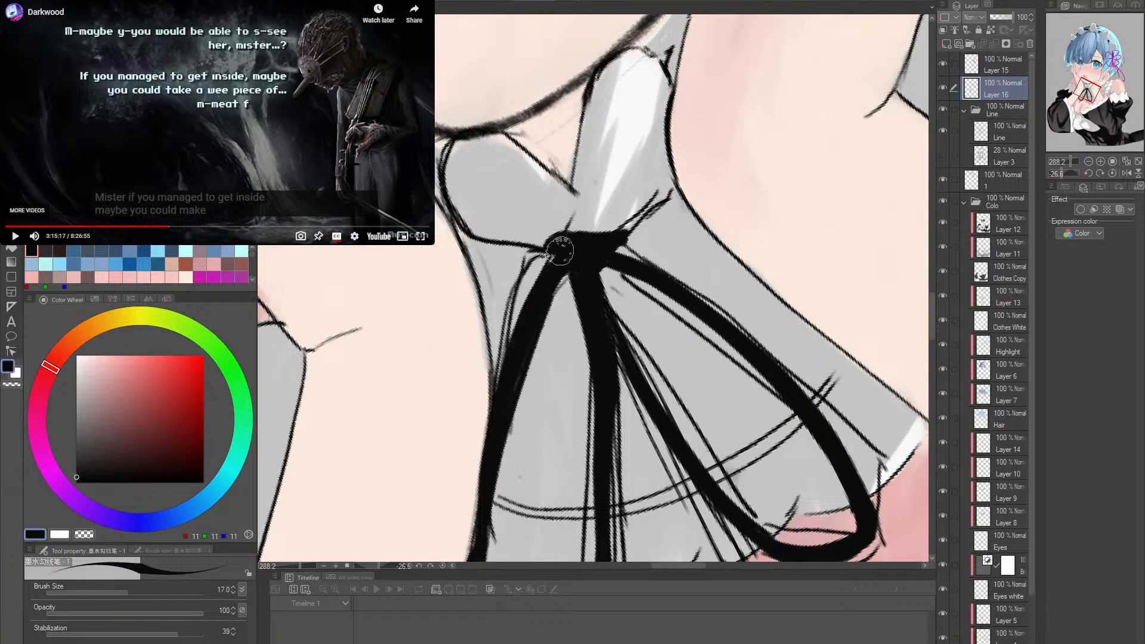
key(shift+space)
double_click(709, 328)
- Paint the lower end of the right ribbon tail in black beside the right loop, undoing strokes that miss the shape
key(alt+space)
drag(715, 344, 709, 251)
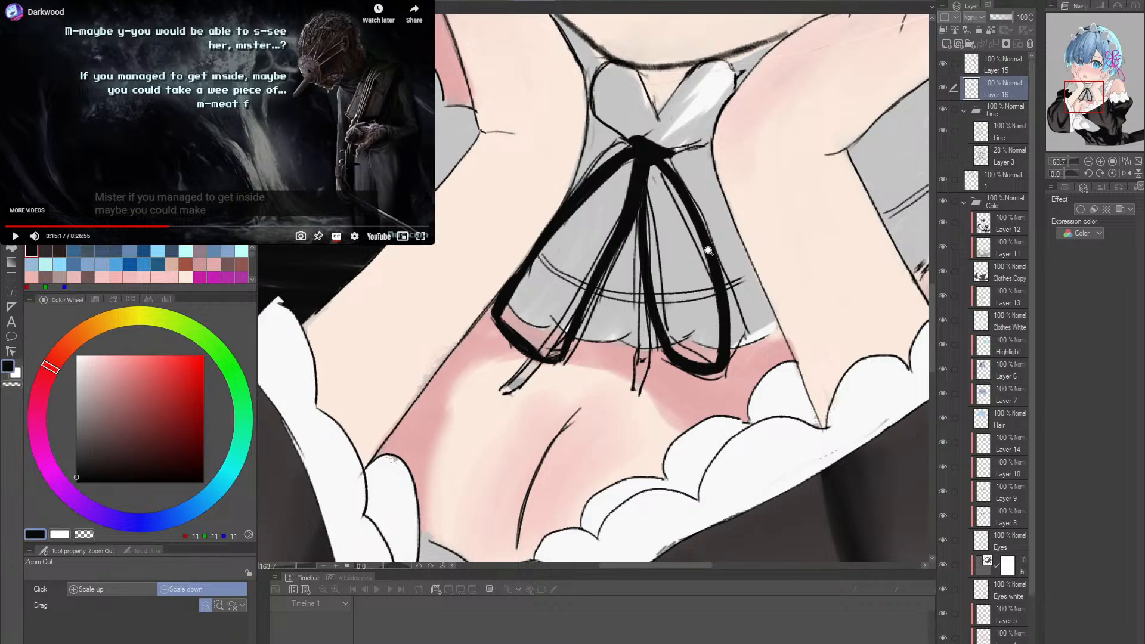
scroll(552, 359, up, 1)
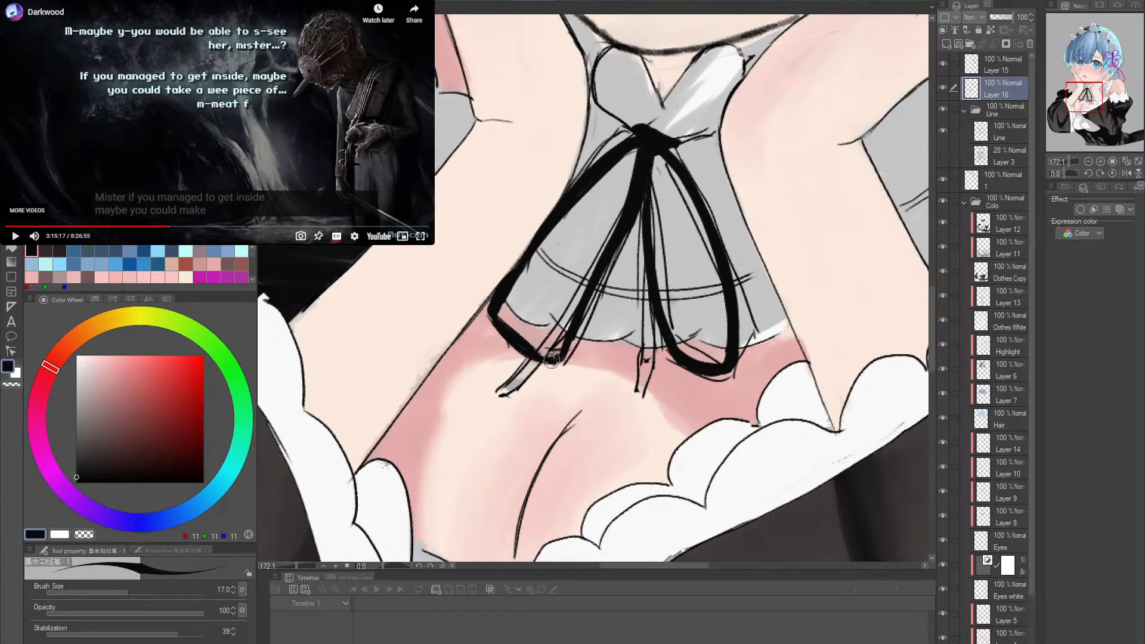
key(r)
drag(706, 300, 742, 360)
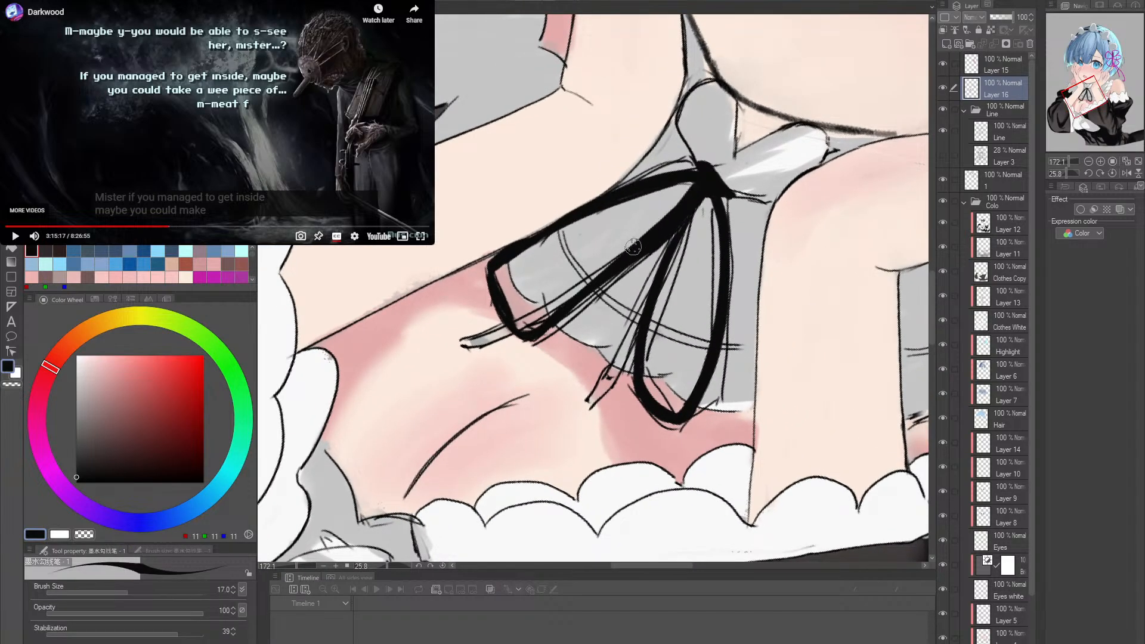
key(r)
mouse_move(719, 275)
mouse_down()
mouse_move(645, 334)
mouse_move(577, 355)
mouse_up()
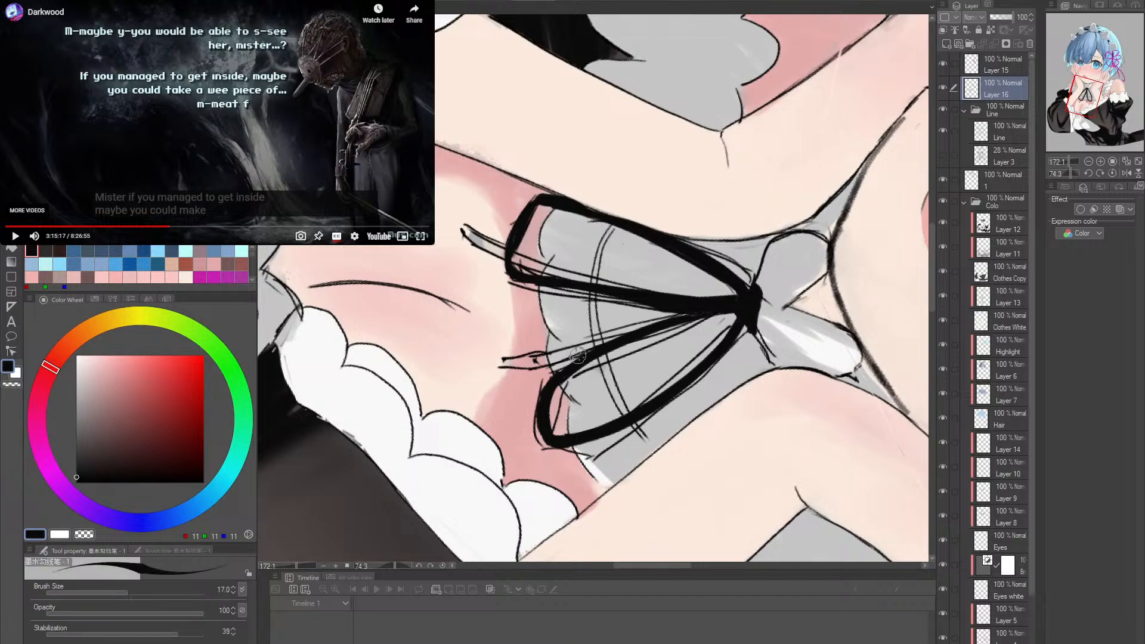
key(r)
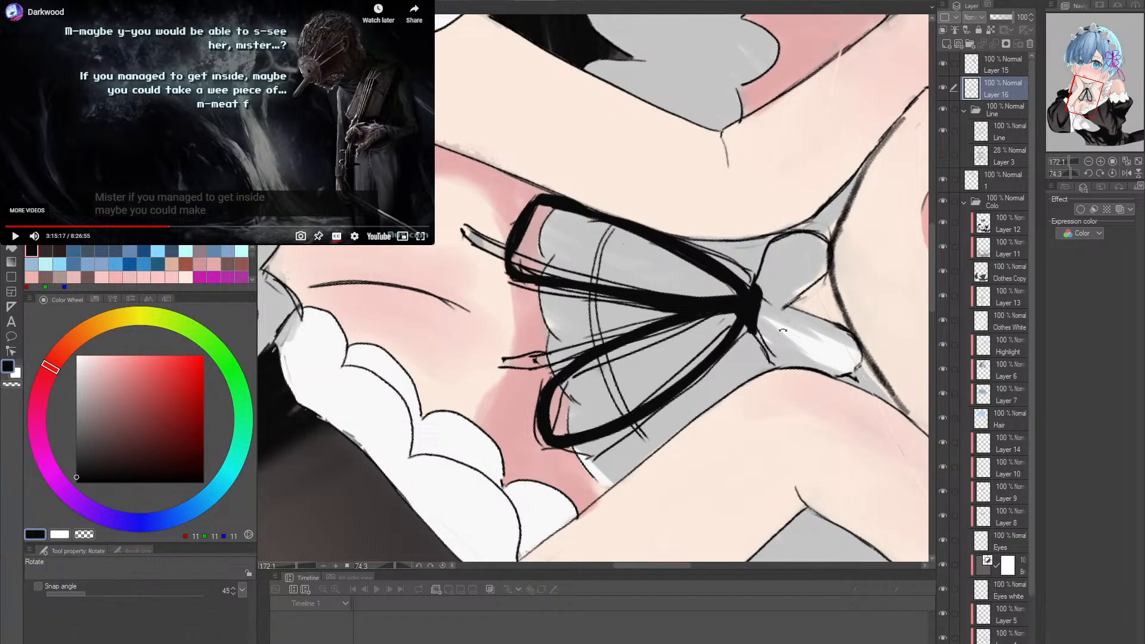
drag(783, 330, 797, 291)
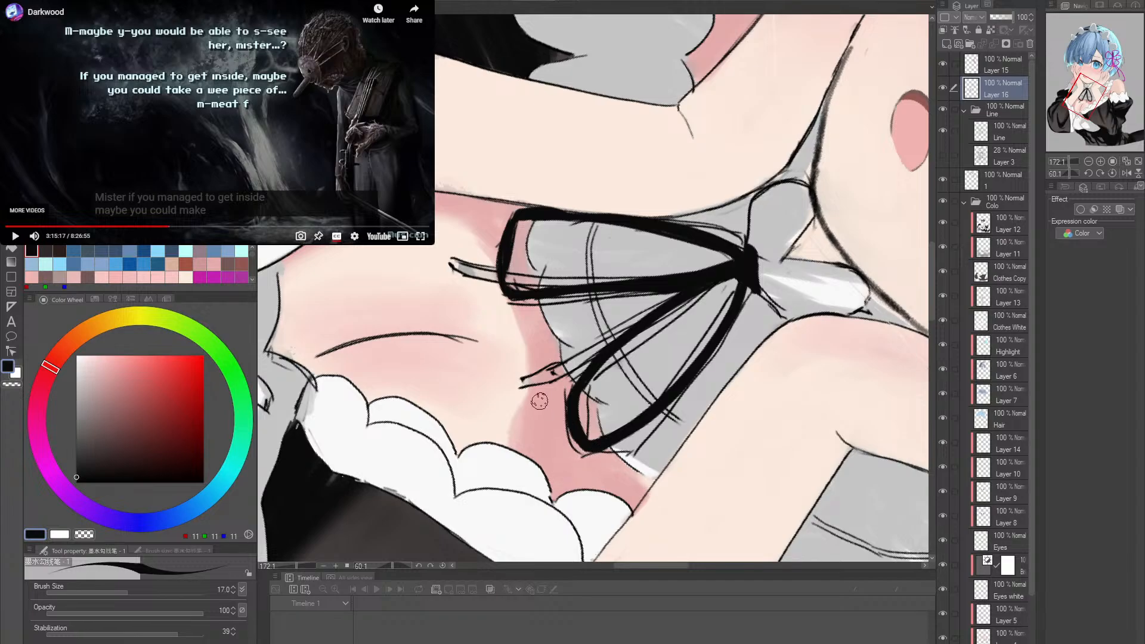
mouse_move(516, 391)
mouse_down()
mouse_move(555, 379)
mouse_move(519, 391)
mouse_move(539, 390)
mouse_up()
key(ctrl+z)
key(ctrl+z)
mouse_move(546, 392)
mouse_down()
mouse_move(583, 376)
mouse_move(531, 393)
mouse_move(603, 353)
mouse_move(557, 381)
mouse_move(603, 352)
mouse_up()
key(ctrl+z)
- Extend the right ribbon tail up to the right loop's inner side and fill in its rounded tip
key(ctrl+z)
key(ctrl+z)
key(ctrl+z)
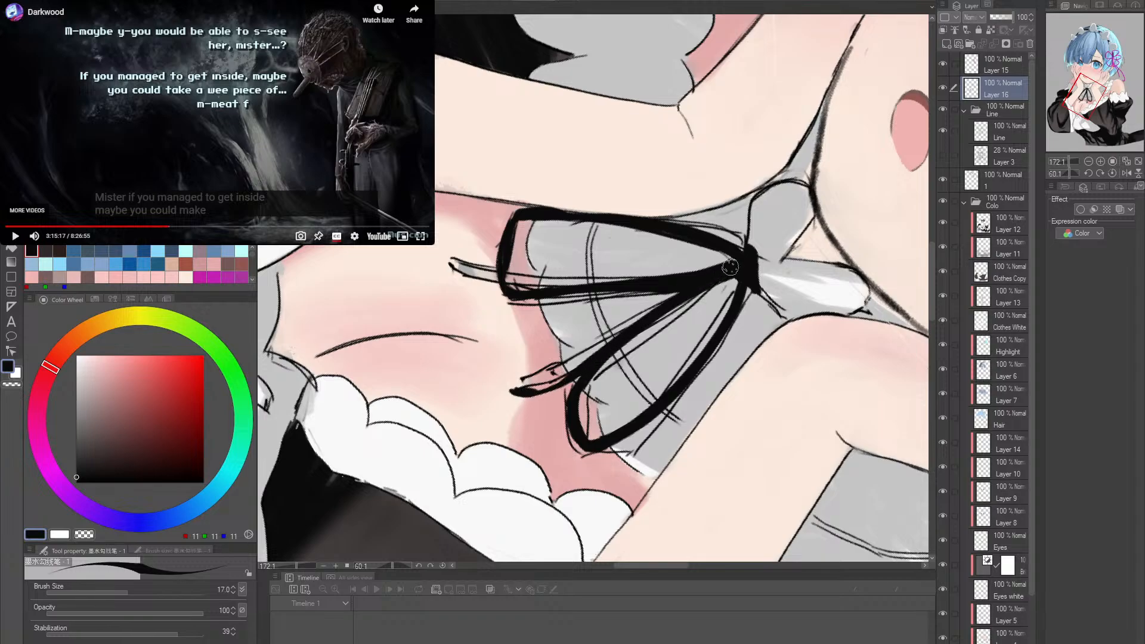
drag(521, 393, 610, 343)
key(ctrl+z)
mouse_move(523, 393)
mouse_down()
mouse_move(633, 317)
mouse_move(620, 330)
mouse_up()
key(ctrl+z)
key(r)
drag(666, 366, 692, 313)
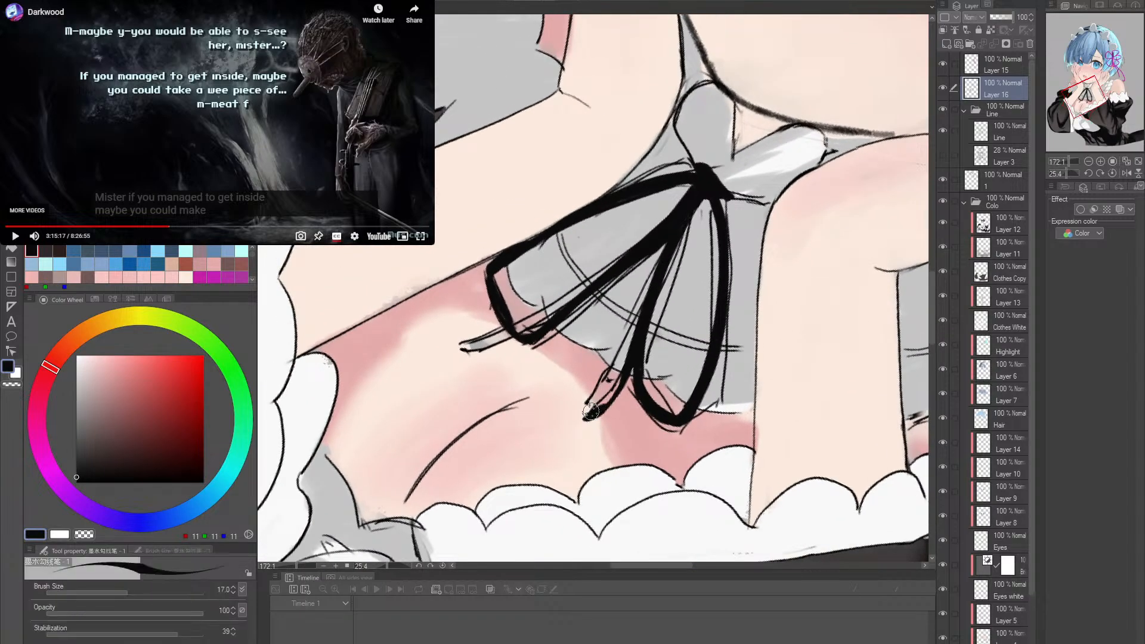
drag(586, 419, 592, 412)
- Paint the left ribbon tail in black from its tip below the left loop up along the inner band toward the knot
mouse_move(642, 341)
mouse_down()
mouse_move(691, 373)
mouse_move(711, 333)
mouse_move(708, 341)
mouse_up()
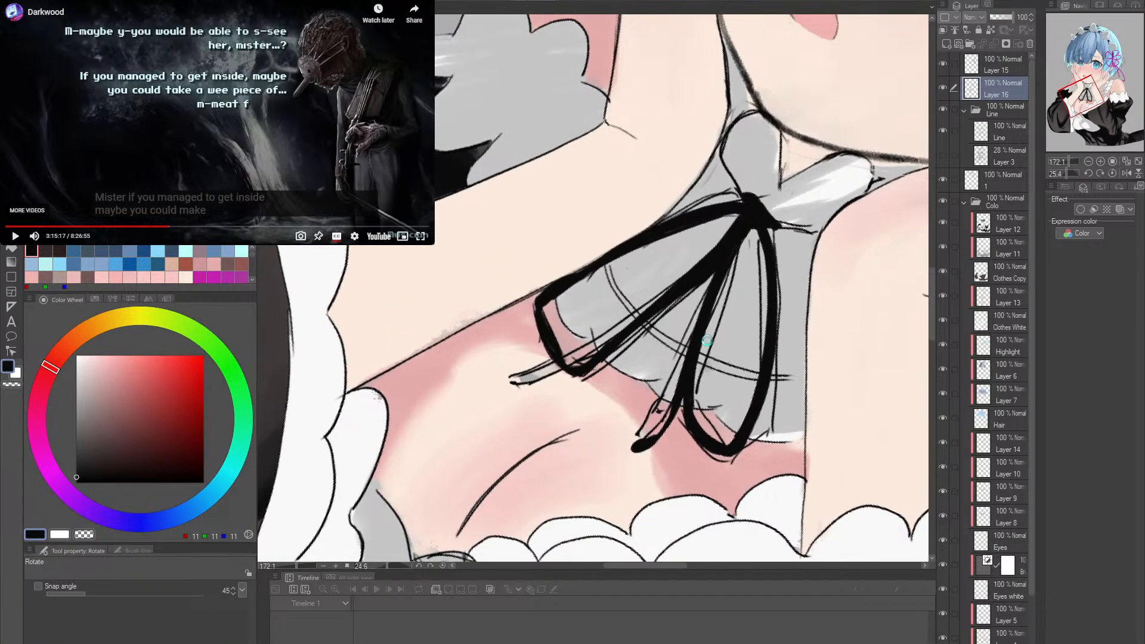
mouse_move(528, 387)
mouse_down()
mouse_move(513, 380)
mouse_move(517, 390)
mouse_move(662, 298)
mouse_up()
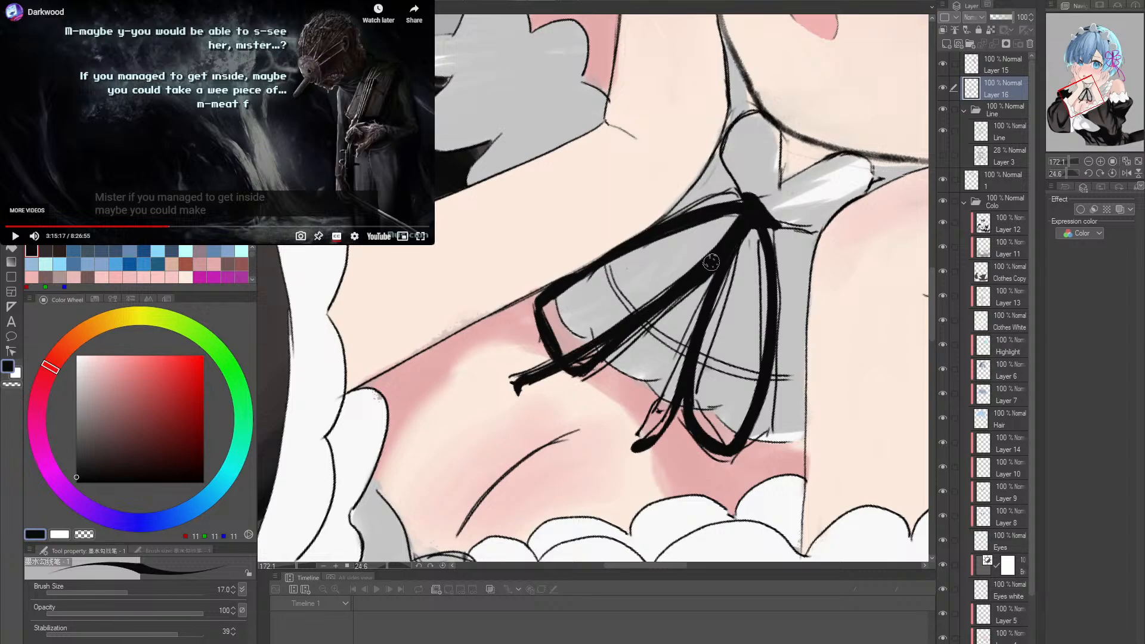
drag(587, 347, 716, 255)
mouse_move(599, 329)
mouse_down()
mouse_move(518, 382)
mouse_move(687, 273)
mouse_up()
- Reset the canvas rotation and erase the sketched lines around the left tail's tip on the Line layer with the Hard eraser
key(r)
double_click(687, 273)
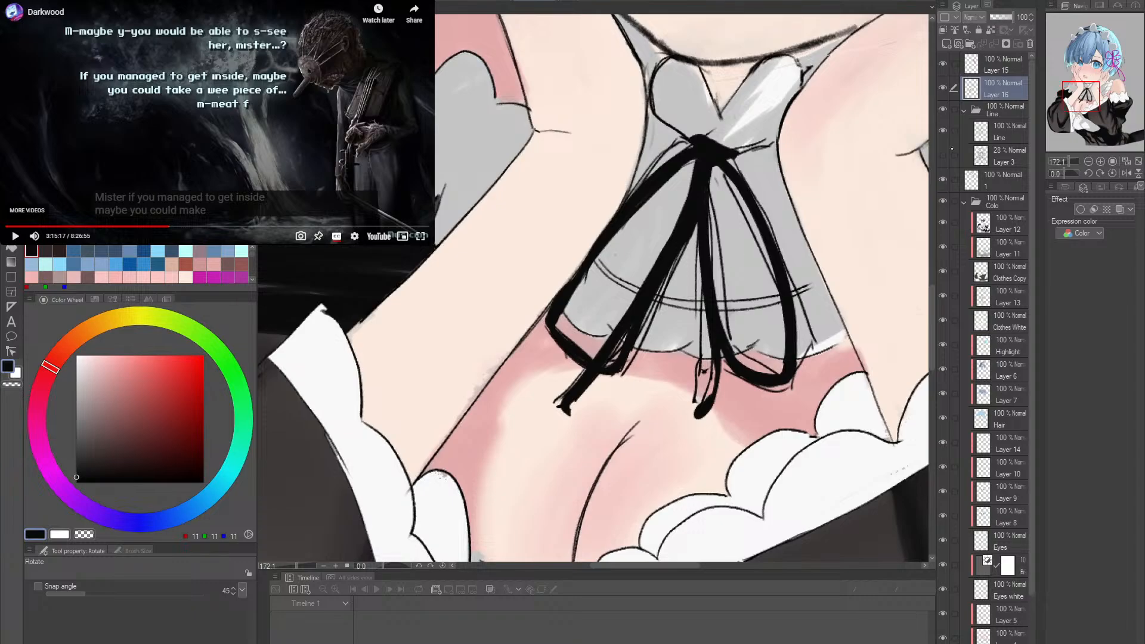
click(980, 142)
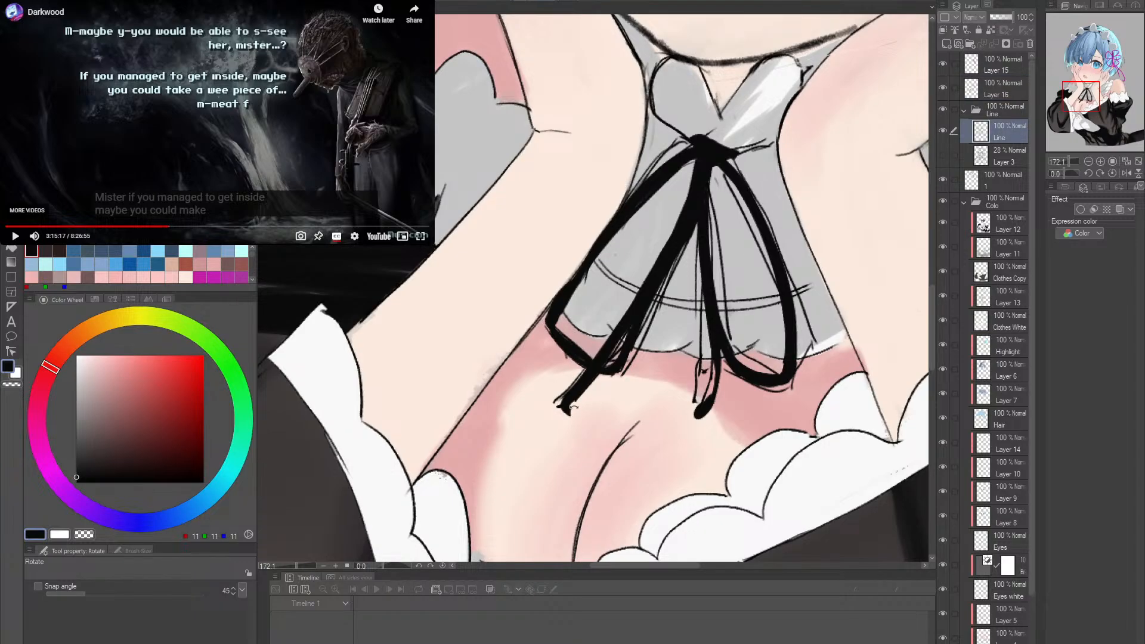
key(e)
drag(567, 390, 558, 407)
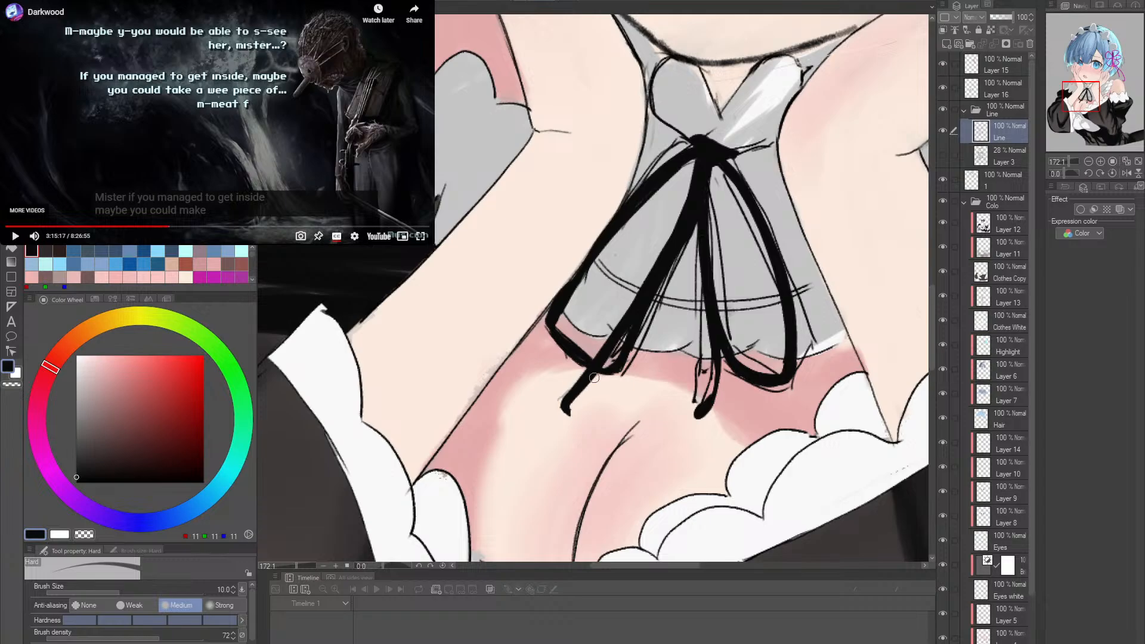
- Erase the old sketch lines between the ribbon tails, inside the right loop and along its outer edge on the Line layer
drag(545, 411, 591, 352)
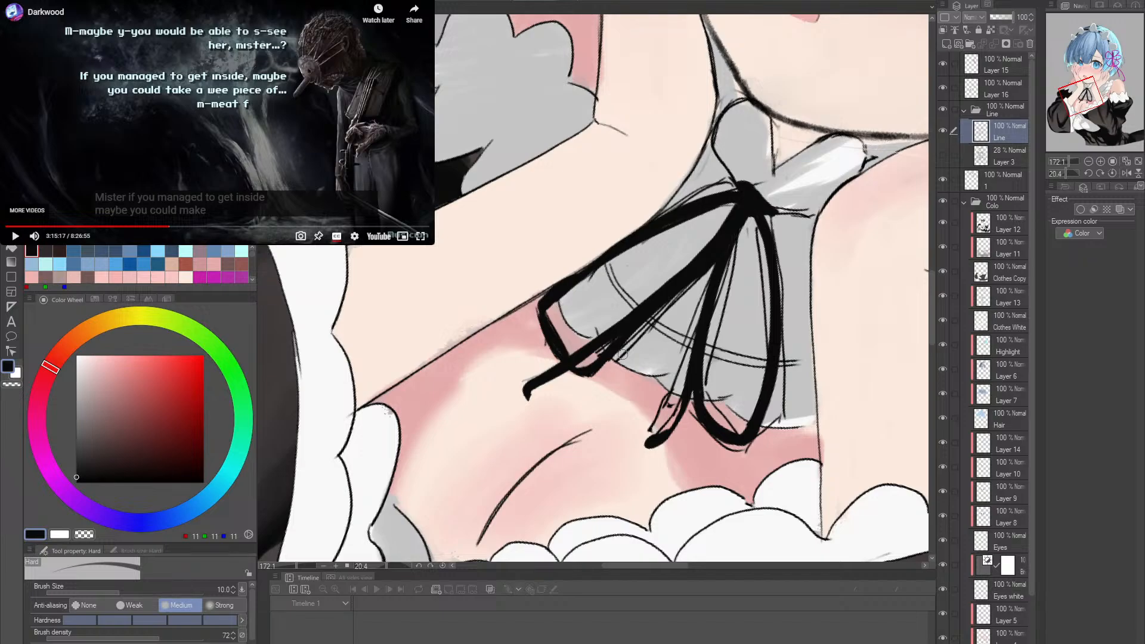
drag(620, 360, 711, 270)
drag(723, 268, 732, 243)
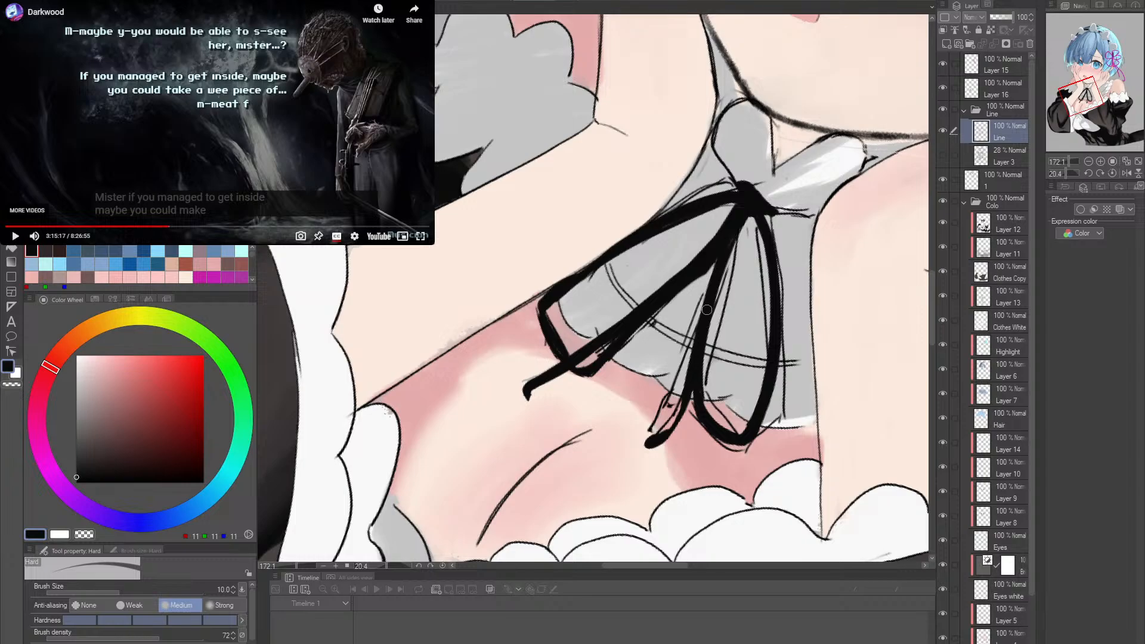
mouse_move(707, 310)
mouse_down()
mouse_move(739, 244)
mouse_move(727, 303)
mouse_move(754, 239)
mouse_move(768, 353)
mouse_up()
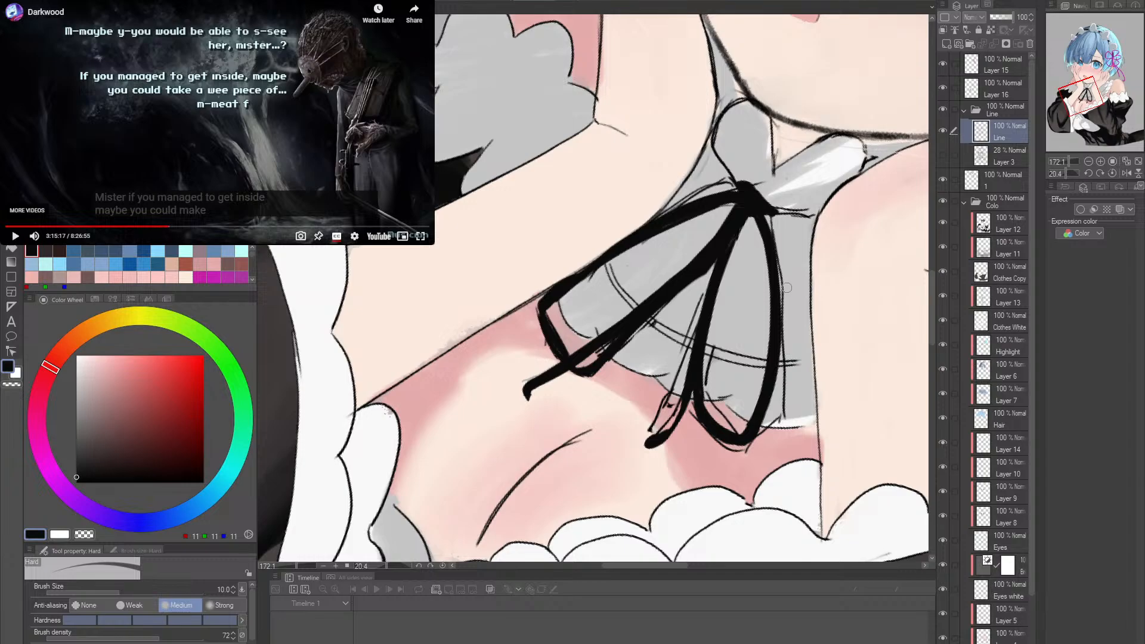
drag(778, 258, 780, 315)
mouse_move(782, 324)
mouse_down()
mouse_move(785, 358)
mouse_move(784, 296)
mouse_up()
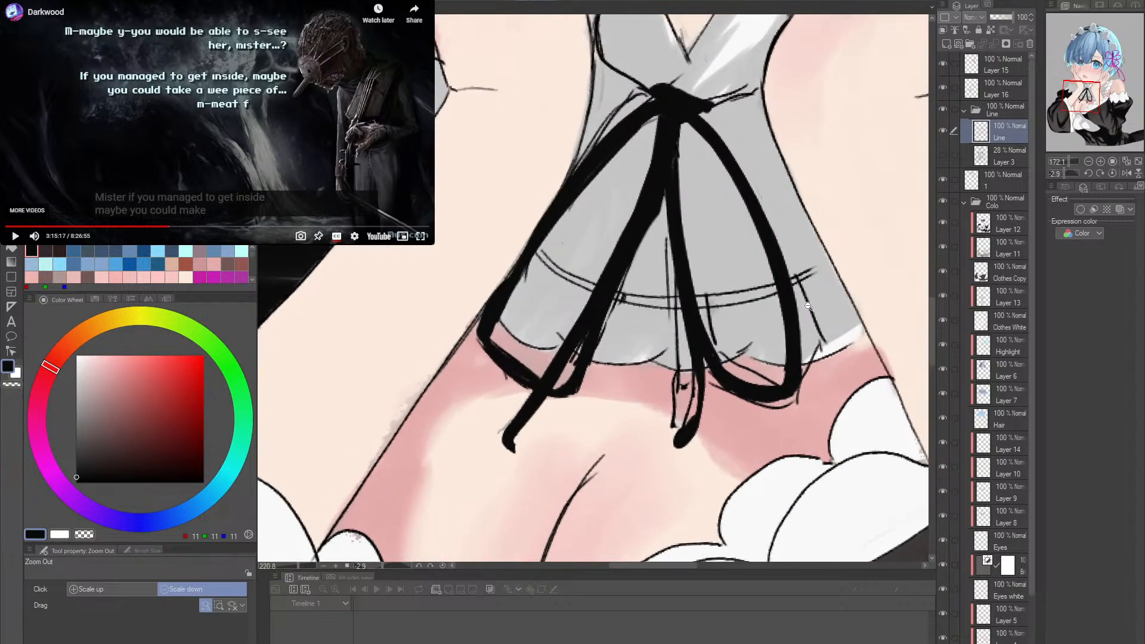
- Erase the stray sketched line to the right of the right loop and the leftover lines inside the loop's lower curve
scroll(802, 296, up, 2)
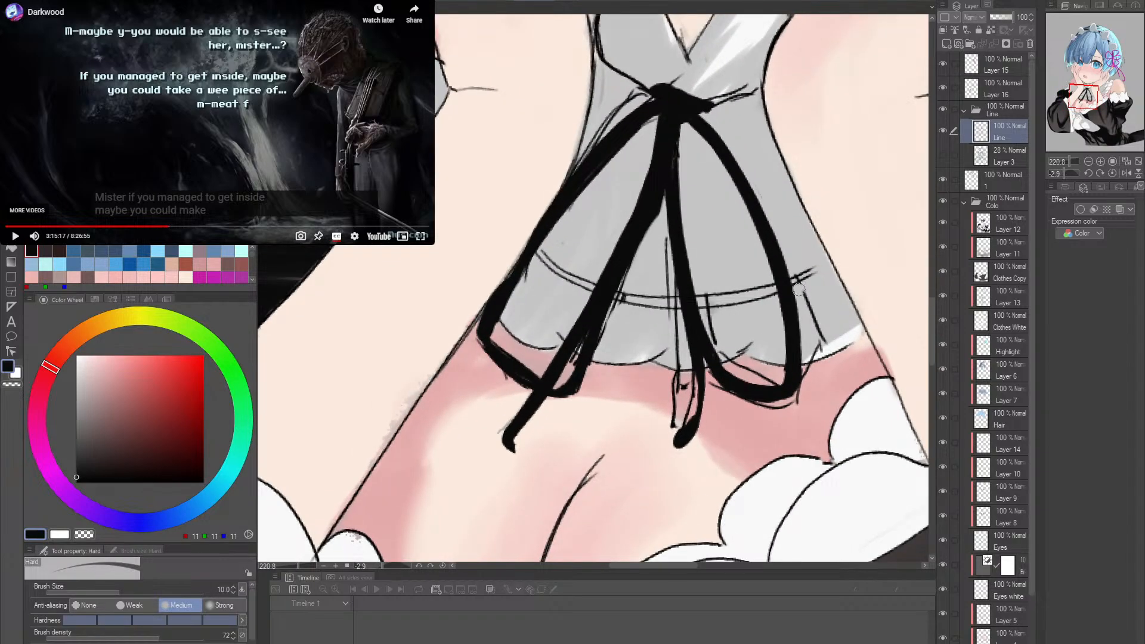
drag(802, 290, 824, 351)
key(ctrl+z)
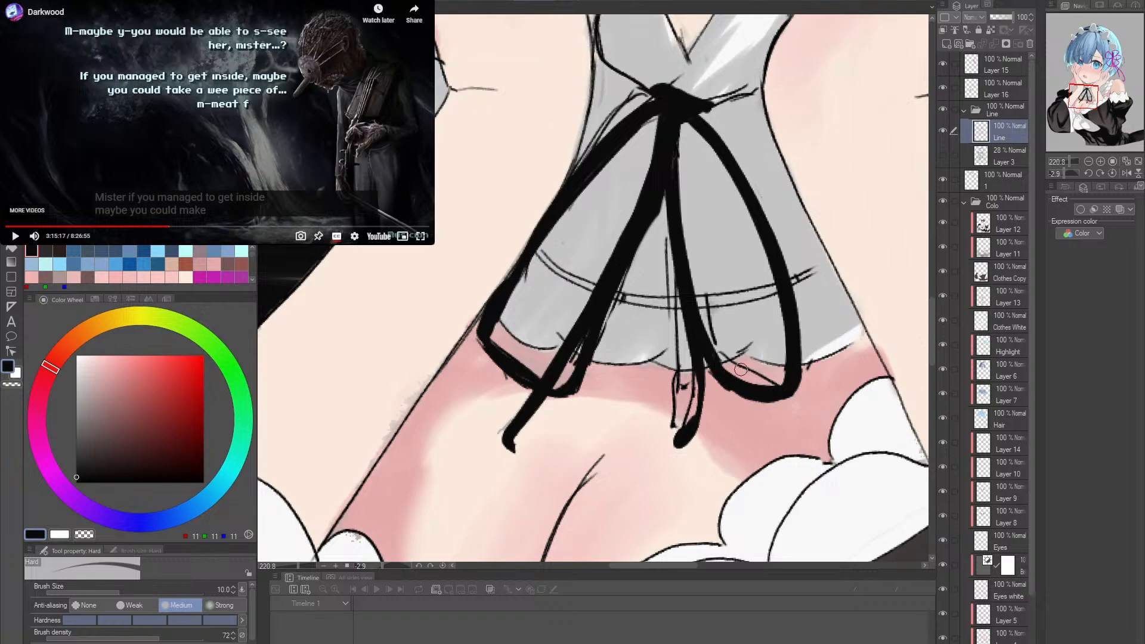
shift+click(736, 366)
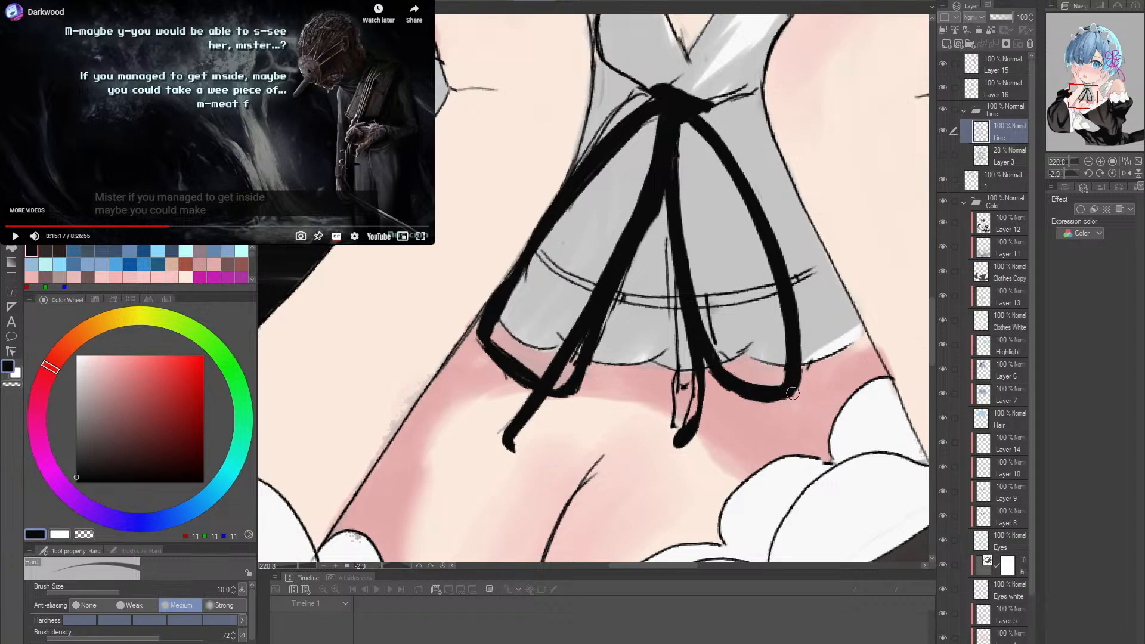
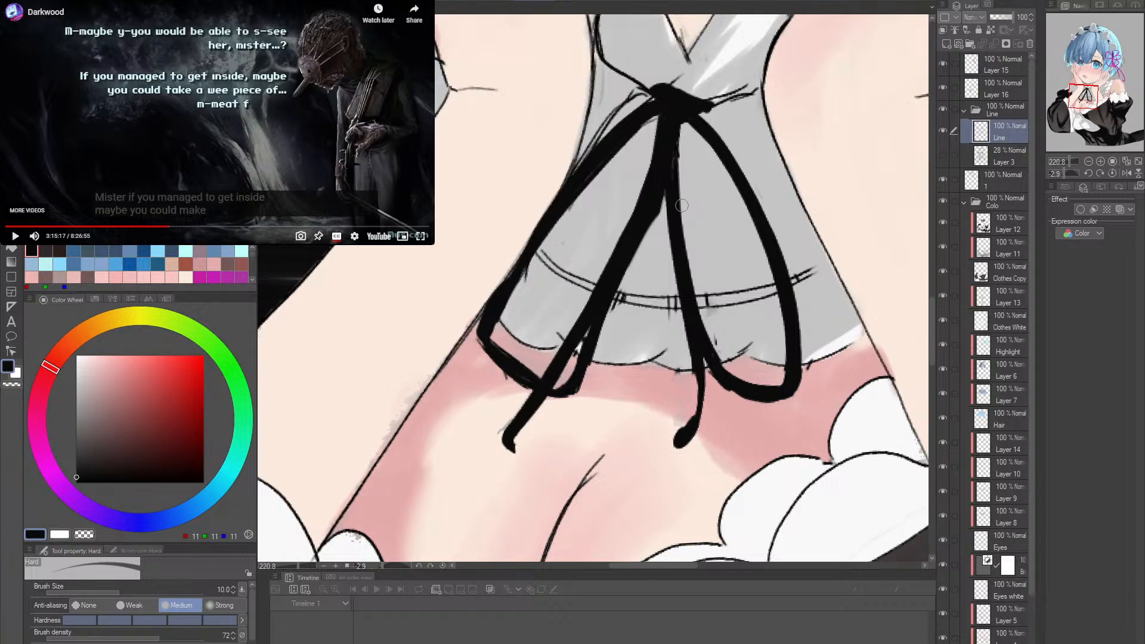
- Erase the short sketch marks crossing the dress's double trim line around the ribbon tails, using the Hard eraser at size 5
key(alt+space)
click(751, 291)
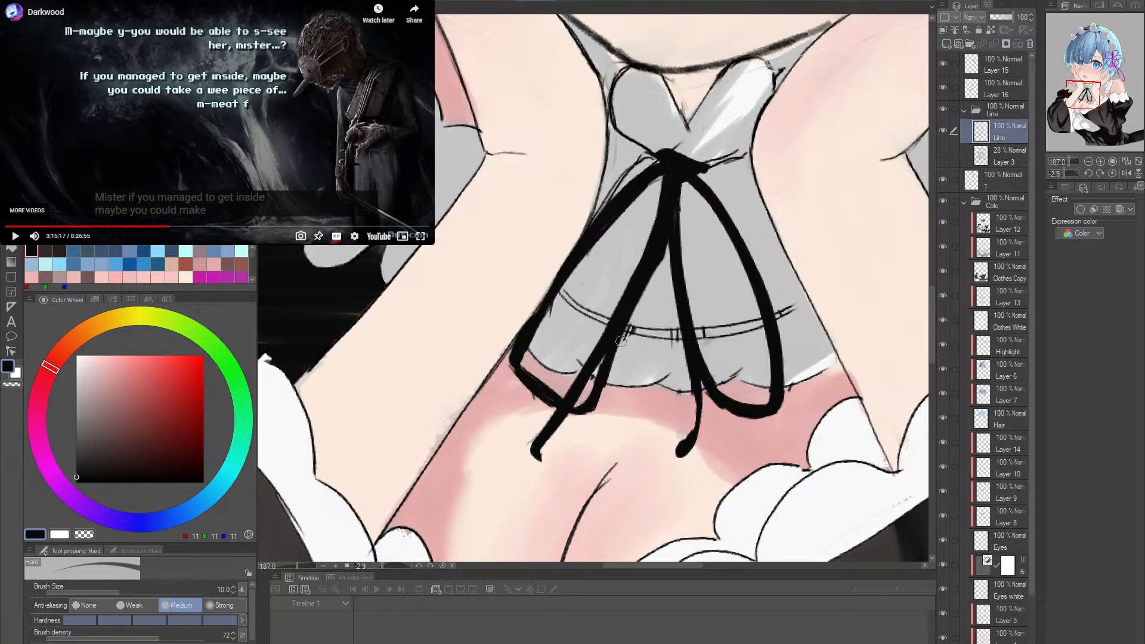
key(ctrl+space)
drag(687, 340, 728, 340)
key(shift+space)
drag(692, 357, 708, 323)
key(ctrl+space)
mouse_move(635, 323)
mouse_down()
mouse_move(600, 323)
mouse_move(679, 310)
mouse_move(616, 317)
mouse_move(669, 309)
mouse_up()
key([)
key([)
key([)
key([)
drag(596, 320, 630, 318)
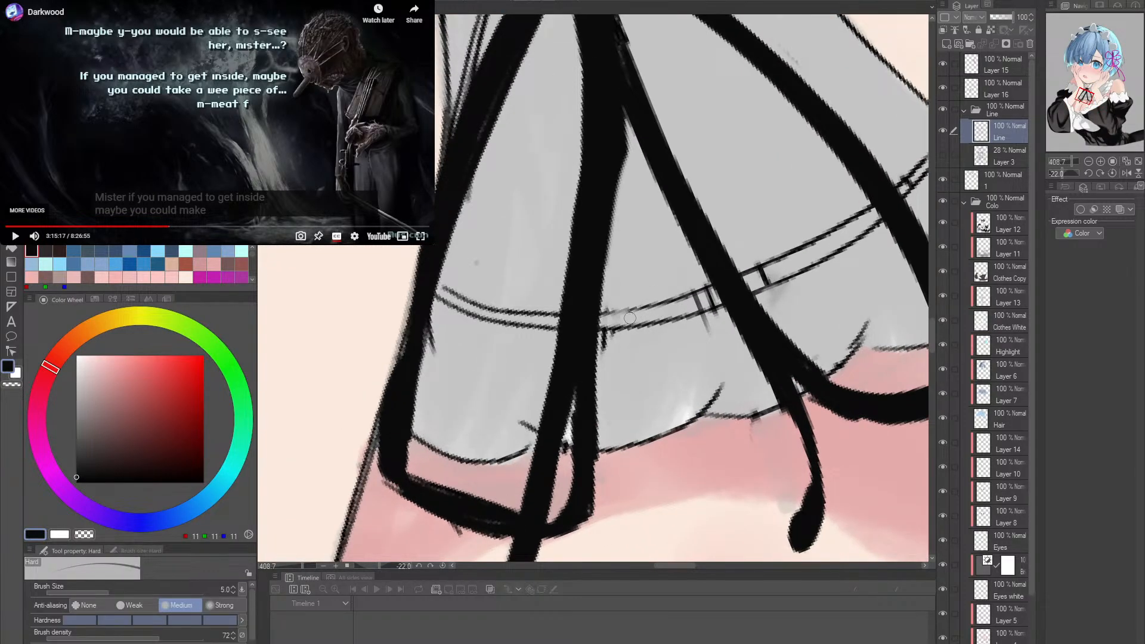
mouse_move(698, 302)
mouse_down()
mouse_move(766, 272)
mouse_move(746, 281)
mouse_up()
mouse_move(746, 281)
mouse_down()
mouse_move(779, 265)
mouse_move(764, 282)
mouse_up()
mouse_move(702, 305)
mouse_down()
mouse_move(791, 277)
mouse_move(775, 257)
mouse_move(754, 263)
mouse_up()
drag(605, 306, 657, 294)
drag(757, 266, 704, 329)
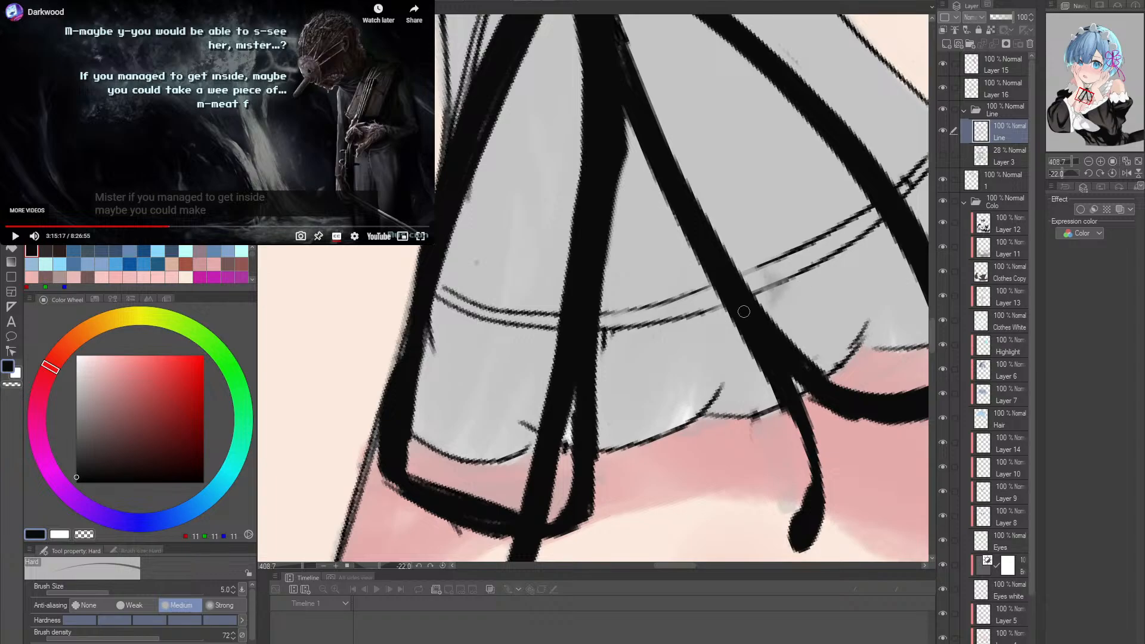
drag(598, 350, 614, 336)
mouse_move(444, 352)
mouse_down()
mouse_move(425, 310)
mouse_move(421, 389)
mouse_up()
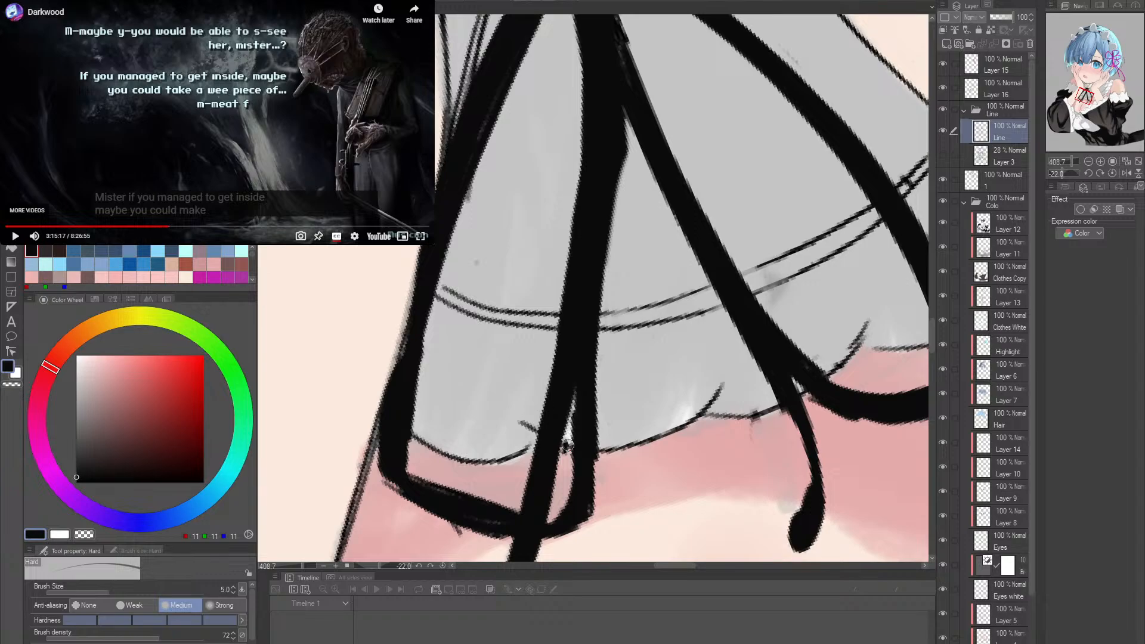
- Erase the old sketch lines along the outer upper edge of the left loop with the Hard eraser at size 8
scroll(765, 421, down, 2)
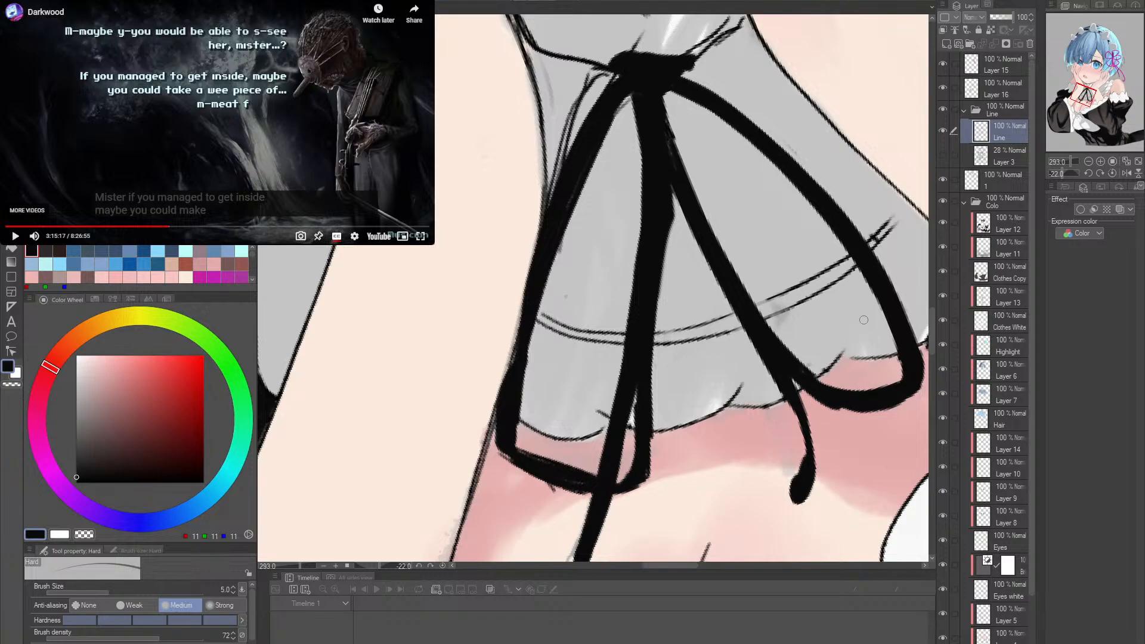
drag(864, 319, 778, 485)
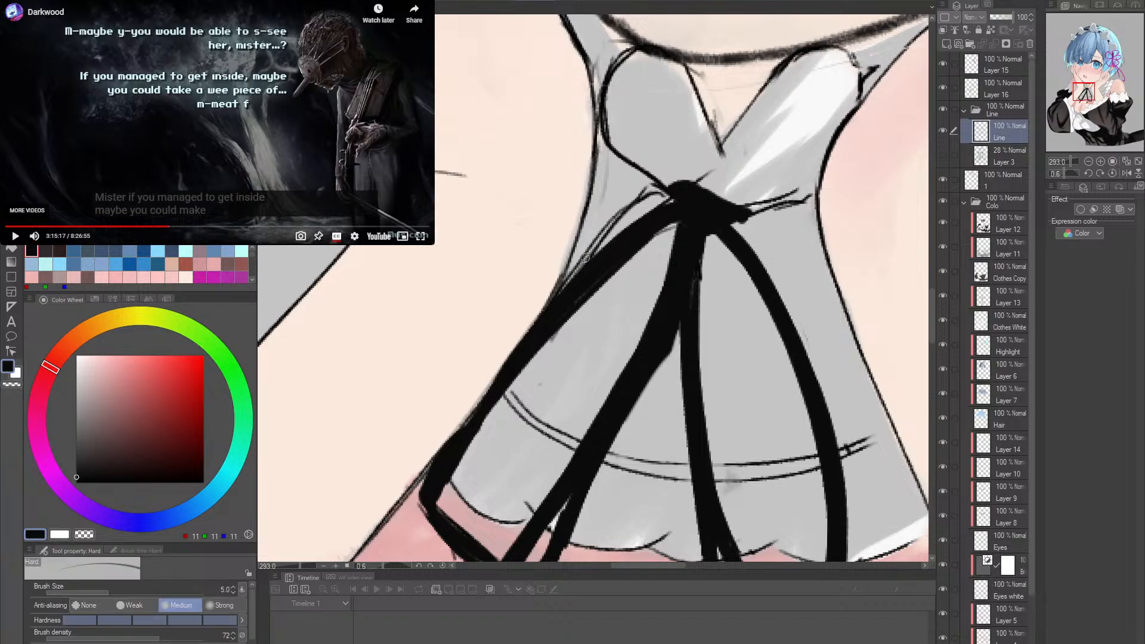
key(bracketright)
key(bracketright)
key(bracketright)
mouse_move(612, 221)
mouse_down()
mouse_move(646, 187)
mouse_move(703, 179)
mouse_move(679, 206)
mouse_move(668, 199)
mouse_move(677, 234)
mouse_move(732, 244)
mouse_move(727, 228)
mouse_move(692, 292)
mouse_up()
drag(727, 336, 685, 293)
- Paint the upper end of the right tail in black up to the knot with the ink pen at size 12
key(p)
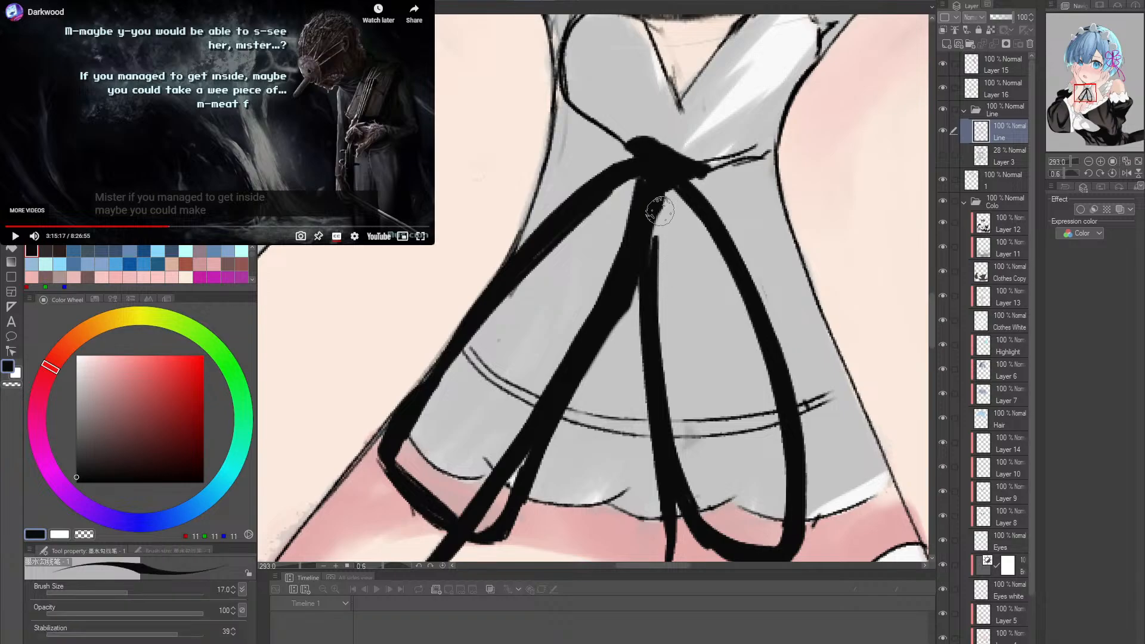
drag(655, 242, 657, 197)
key(ctrl+z)
key([)
key([)
drag(654, 239, 658, 202)
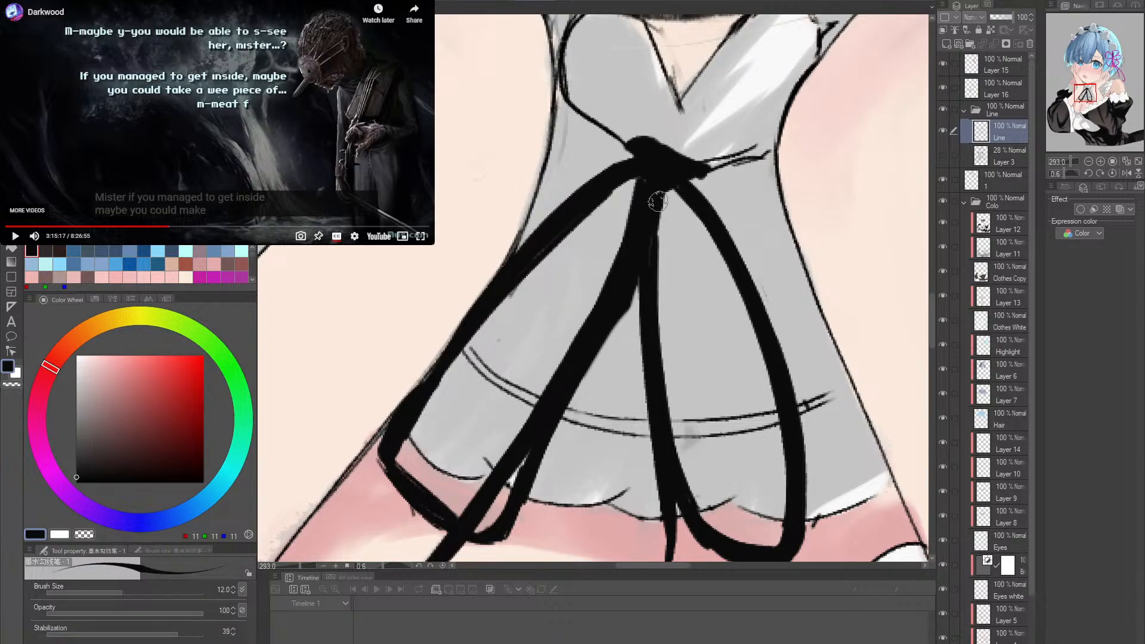
mouse_move(695, 249)
mouse_down()
mouse_move(691, 215)
mouse_move(694, 243)
mouse_up()
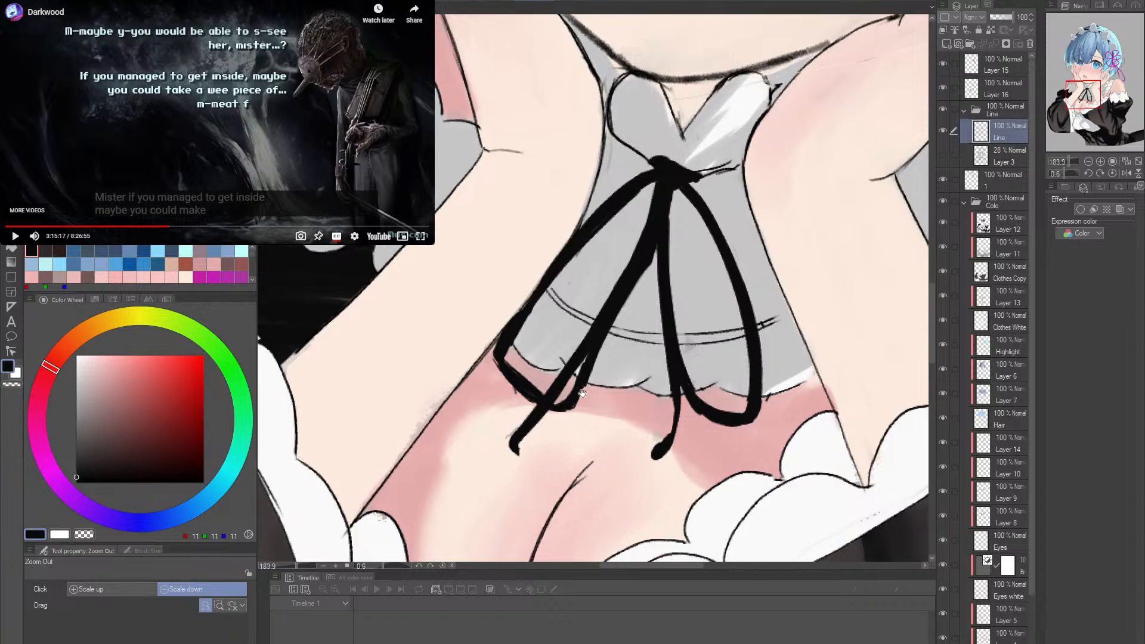
- On Layer 16, paint a new slanted black tip for the left tail, beside the old one below the left loop
drag(516, 458, 507, 428)
key(e)
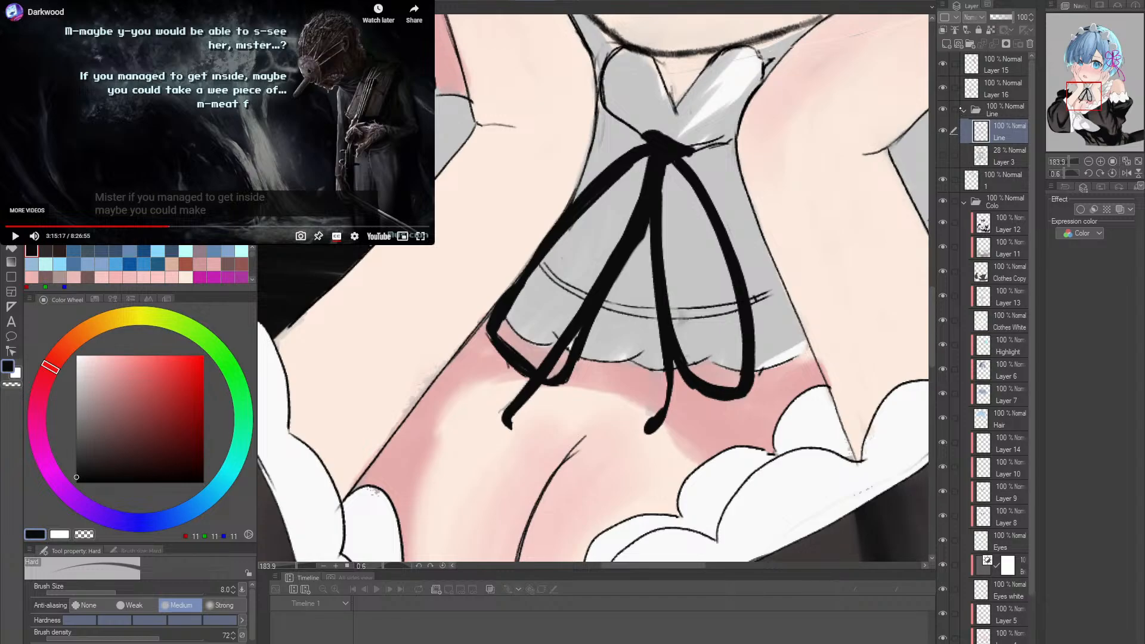
click(942, 88)
click(942, 87)
click(1005, 88)
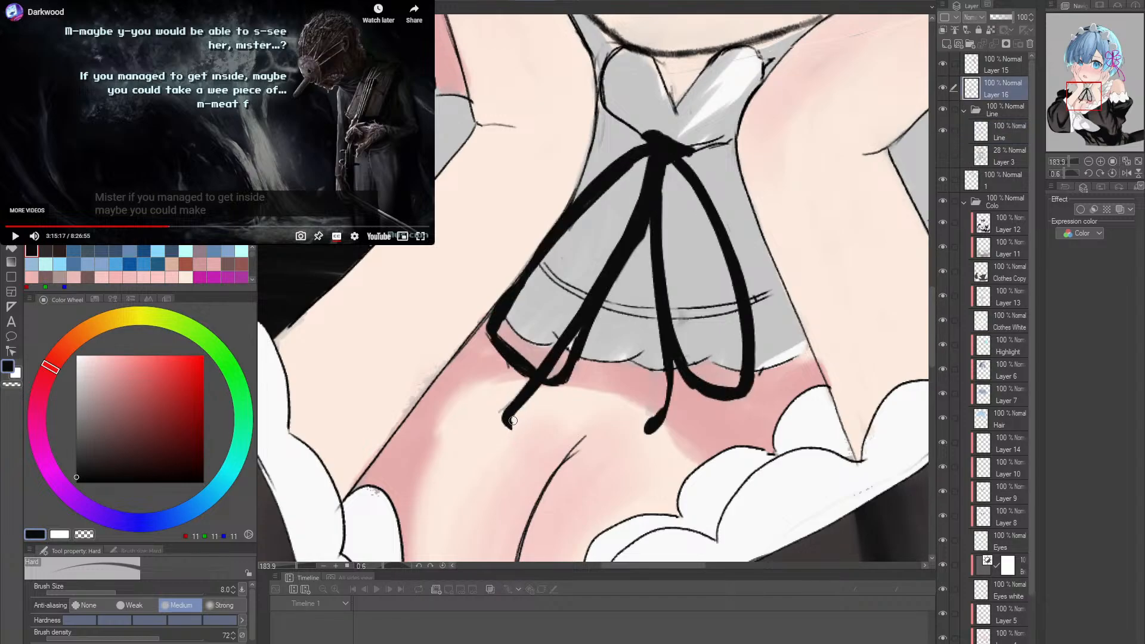
click(995, 136)
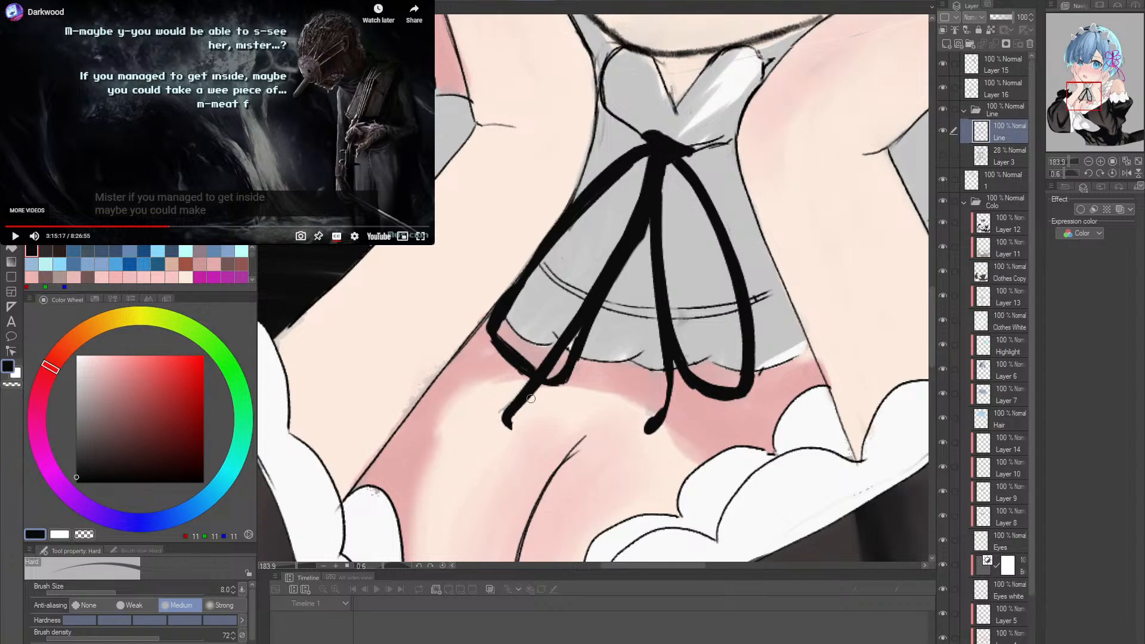
click(995, 87)
key(p)
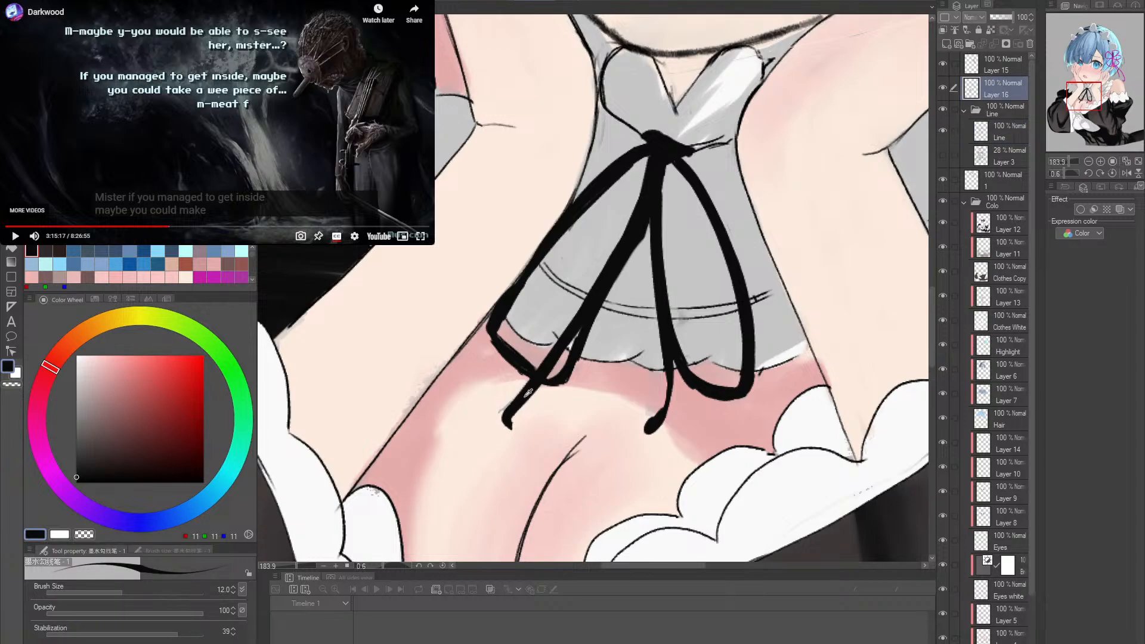
drag(497, 409, 545, 362)
drag(494, 404, 556, 346)
key(ctrl+z)
drag(500, 403, 553, 361)
key(e)
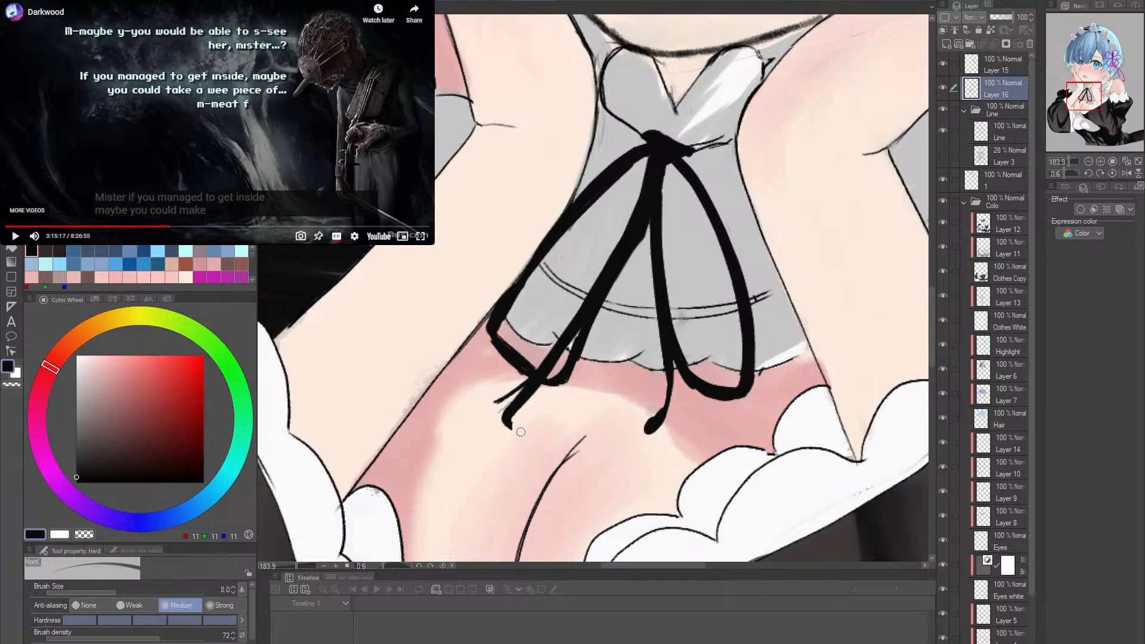
drag(541, 393, 523, 401)
key(p)
drag(495, 400, 555, 344)
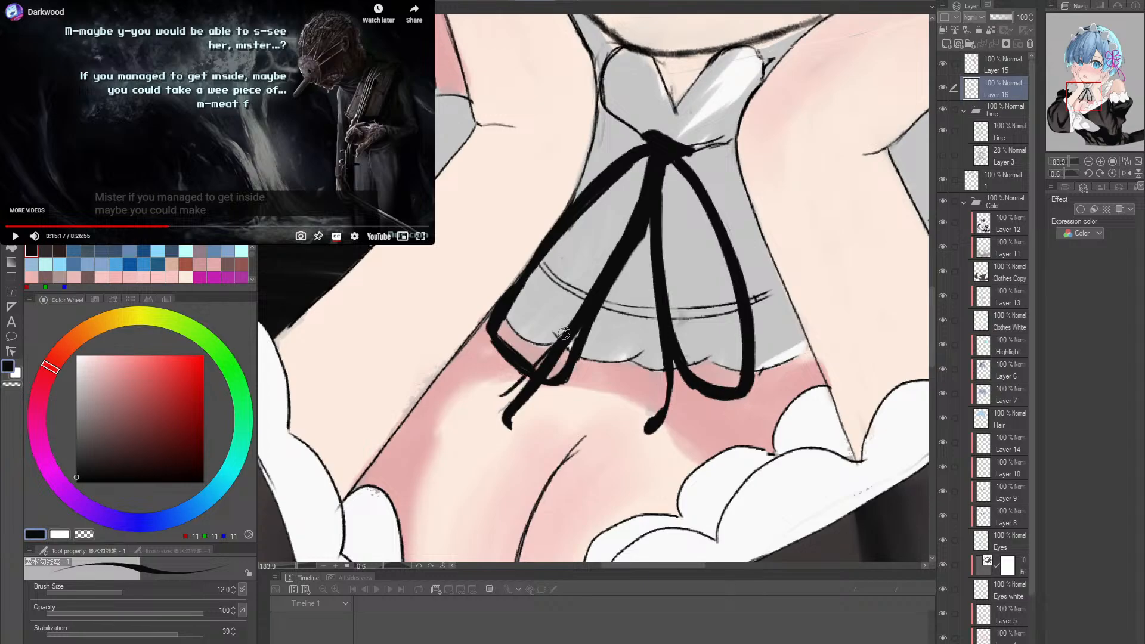
key(ctrl+z)
drag(494, 401, 556, 342)
- Erase the left tail's old tip below the left loop with a larger Hard eraser
key(e)
key(bracketright)
key(bracketright)
key(bracketright)
key(bracketright)
drag(503, 426, 535, 403)
- Thicken the left tail's new end in solid black from its tip up to the crossing with the left loop
key(r)
drag(631, 371, 661, 305)
key(ctrl+space)
mouse_move(639, 411)
mouse_down()
mouse_move(680, 409)
mouse_move(620, 383)
mouse_move(650, 371)
mouse_move(629, 404)
mouse_up()
key(r)
mouse_move(748, 346)
mouse_down()
mouse_move(664, 467)
mouse_move(644, 470)
mouse_up()
key(p)
drag(489, 393, 600, 291)
key(ctrl+z)
key(ctrl+z)
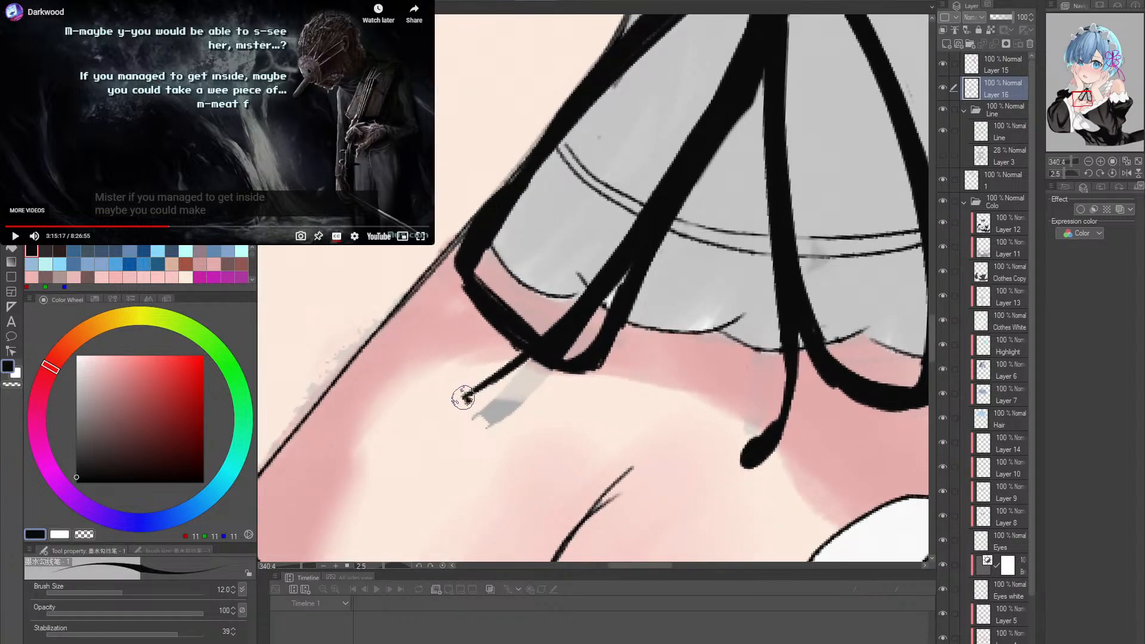
mouse_move(465, 396)
mouse_down()
mouse_move(587, 313)
mouse_move(468, 401)
mouse_move(576, 329)
mouse_up()
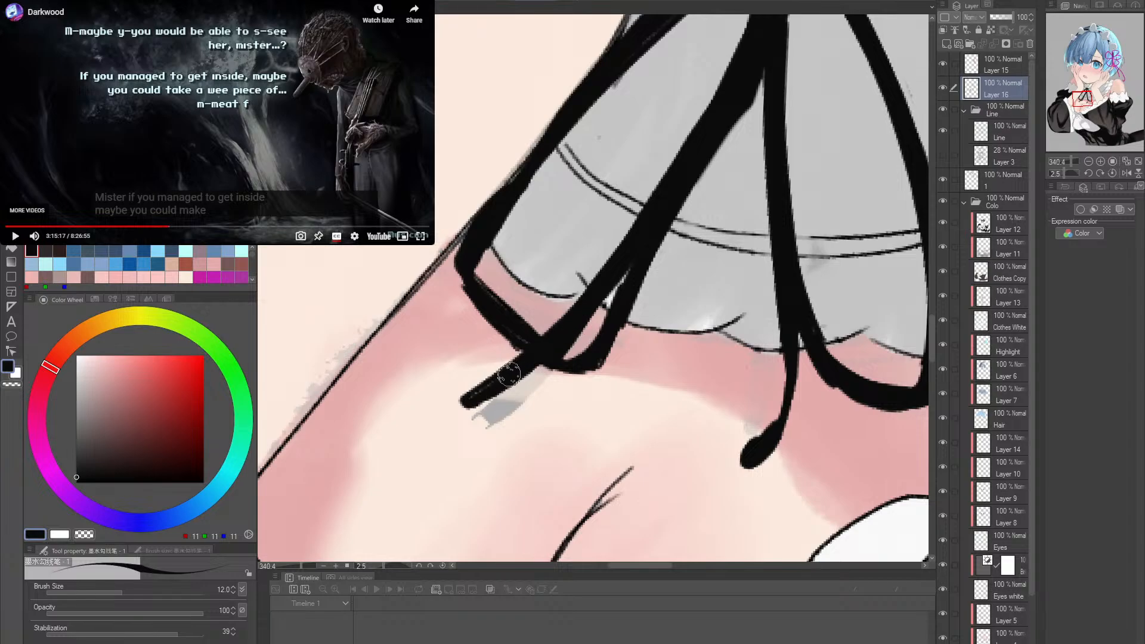
mouse_move(468, 401)
mouse_down()
mouse_move(582, 322)
mouse_move(546, 337)
mouse_up()
- Erase the excess black beside the left tail inside the left loop's lower corner with the Hard eraser at size 4
key(e)
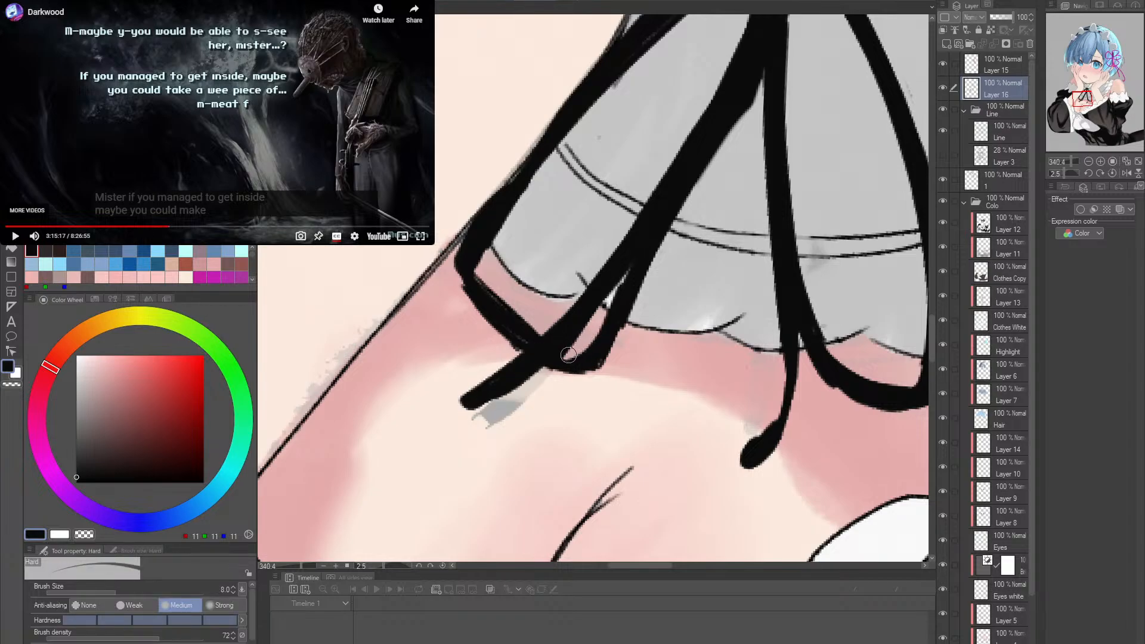
mouse_move(598, 310)
mouse_down()
mouse_move(558, 357)
mouse_move(600, 308)
mouse_up()
key(ctrl+z)
mouse_move(562, 356)
mouse_down()
mouse_move(599, 309)
mouse_move(559, 356)
mouse_move(569, 350)
mouse_up()
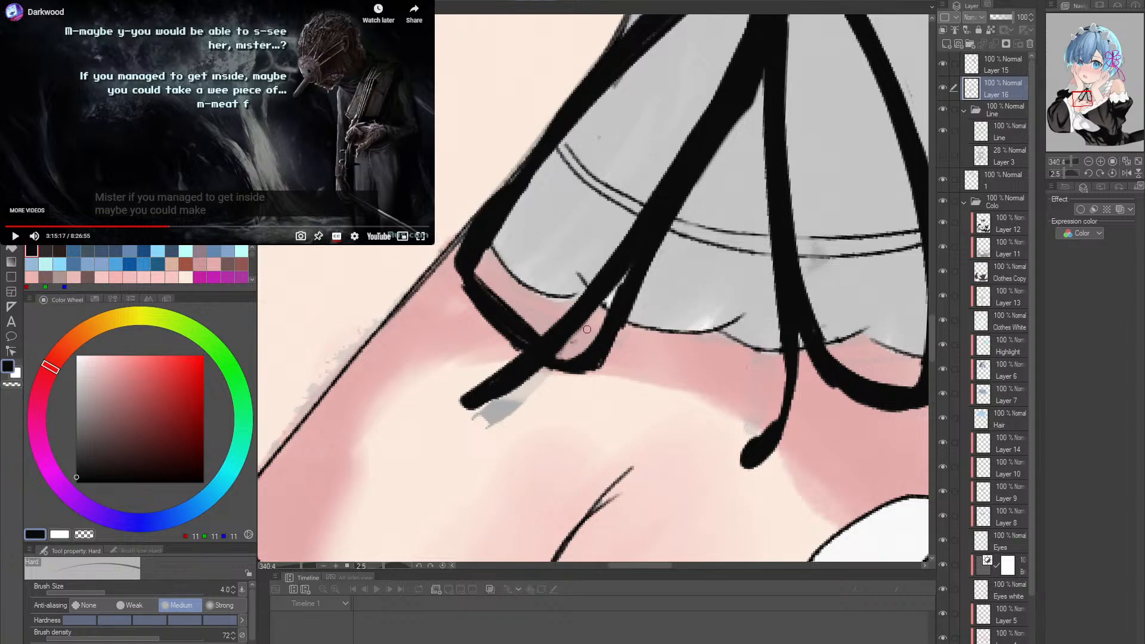
- Reshape the left tail's end with black ink strokes from its tip up to the loop, giving it a blunt cut edge
key(p)
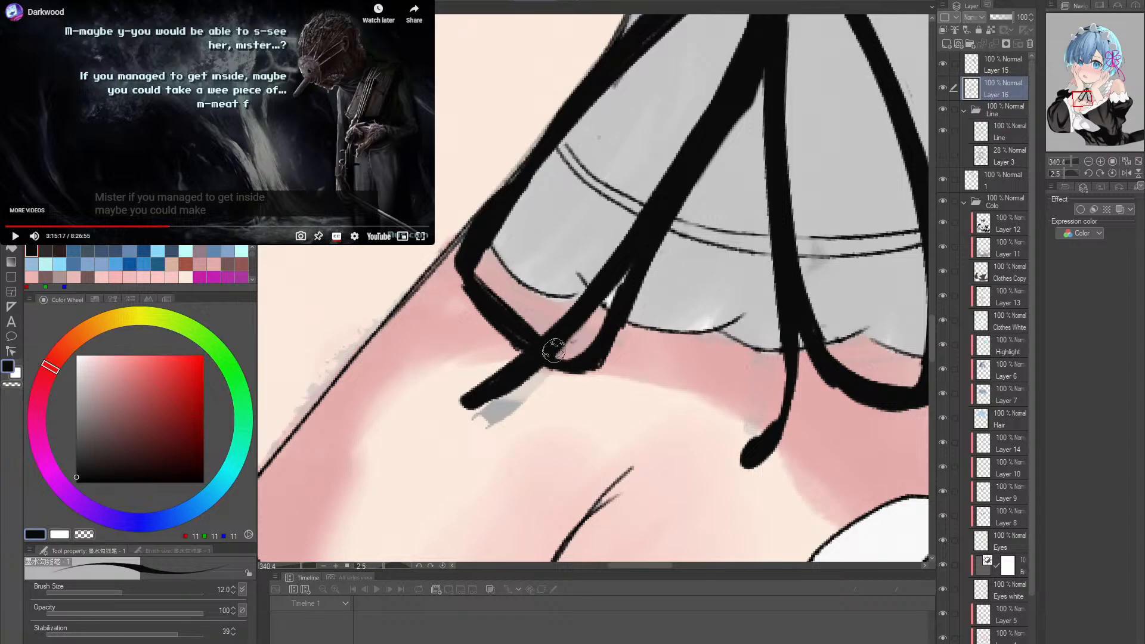
key(r)
drag(675, 337, 672, 343)
key(p)
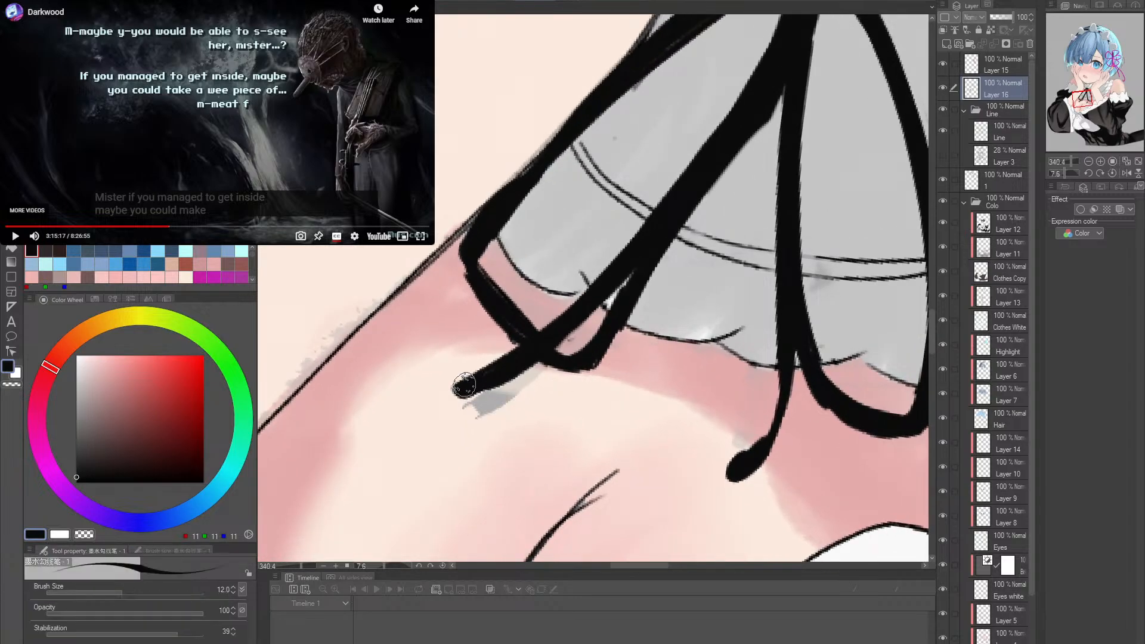
drag(465, 397, 554, 332)
- On the Skin layer, paint the light skin colour over the grey patch beneath the left tail
scroll(1026, 607, down, 3)
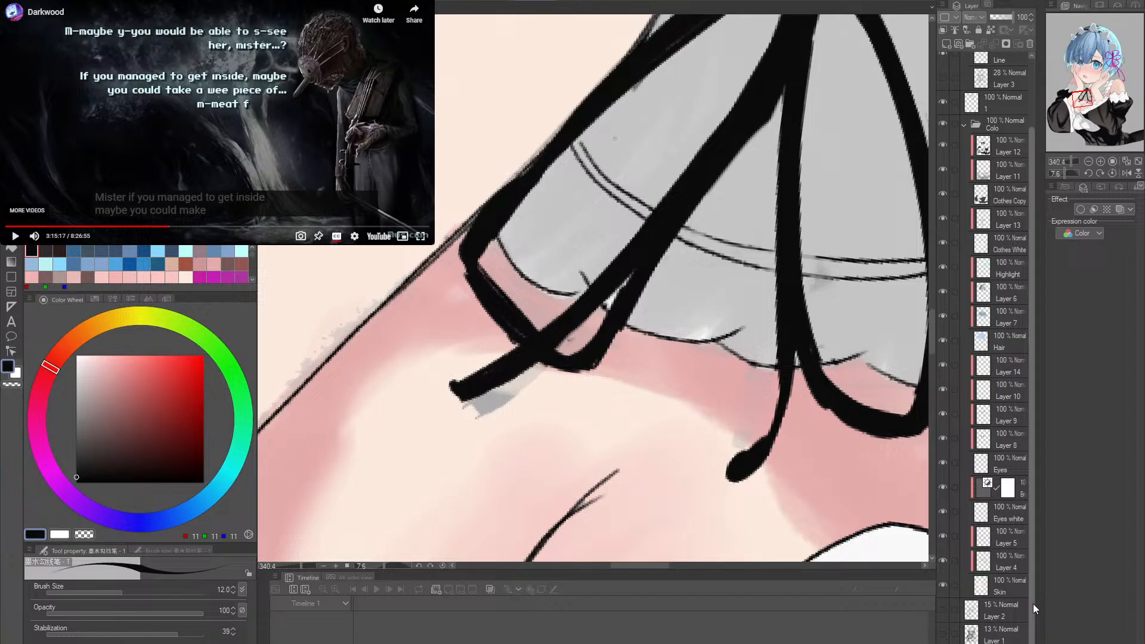
click(1002, 588)
alt+click(468, 419)
mouse_move(477, 412)
mouse_down()
mouse_move(455, 417)
mouse_move(456, 406)
mouse_move(537, 377)
mouse_move(478, 388)
mouse_move(544, 372)
mouse_up()
- Examine the repainted ribbon tail and loops against the surrounding dress and skin, with the canvas rotation reset
key(ctrl+space)
key(shift+space)
mouse_move(721, 394)
mouse_down()
mouse_move(677, 387)
mouse_move(686, 403)
mouse_move(712, 360)
mouse_up()
double_click(746, 371)
key(ctrl+space)
key(shift+space)
key(ctrl+space)
key(alt+space)
drag(803, 353, 743, 346)
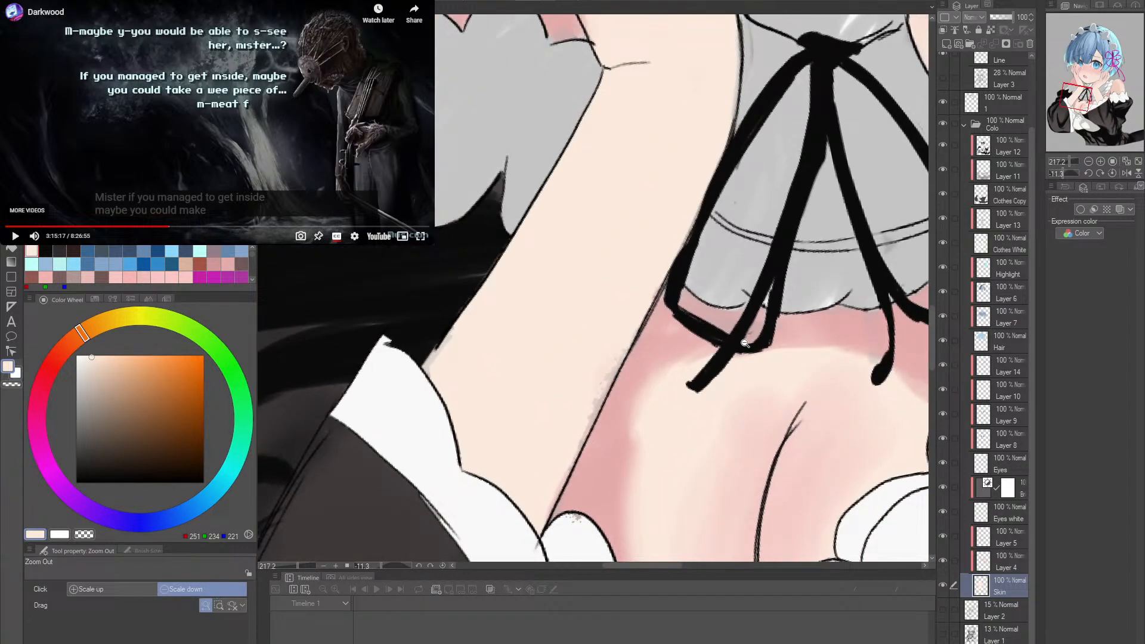
key(alt+space)
drag(822, 343, 756, 376)
key(shift+space)
double_click(823, 349)
key(space)
- On Layer 16, sample the ribbon's black and repaint the left loop's lower outer corner as a smooth, thicker curve
click(1007, 108)
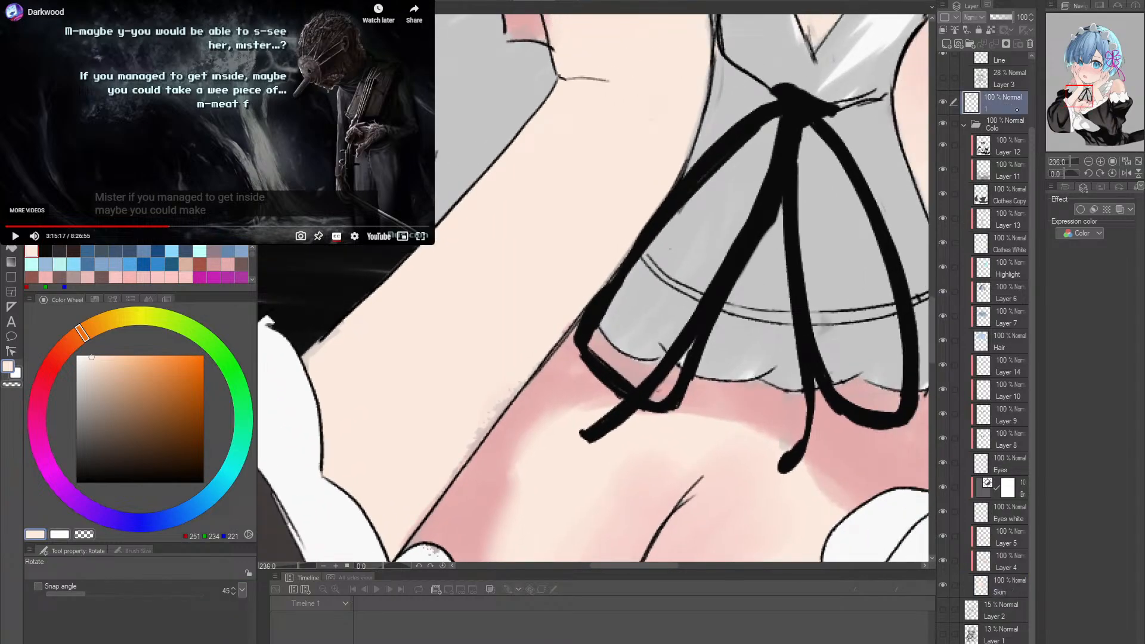
scroll(1005, 108, up, 3)
click(1002, 85)
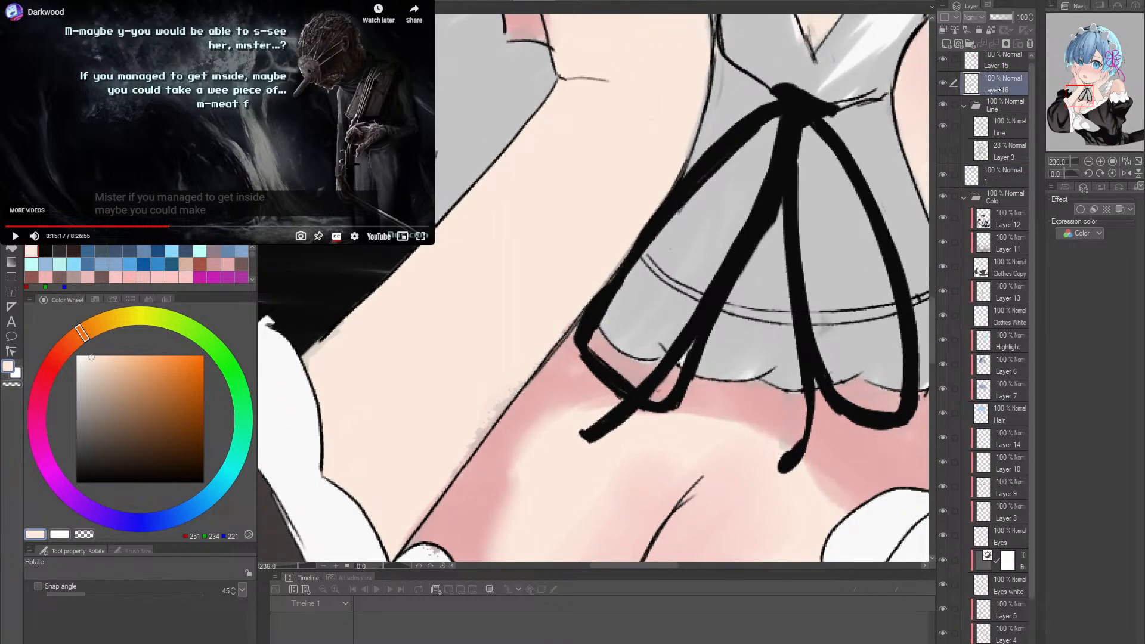
key(alt+space)
drag(609, 415, 630, 418)
key(e)
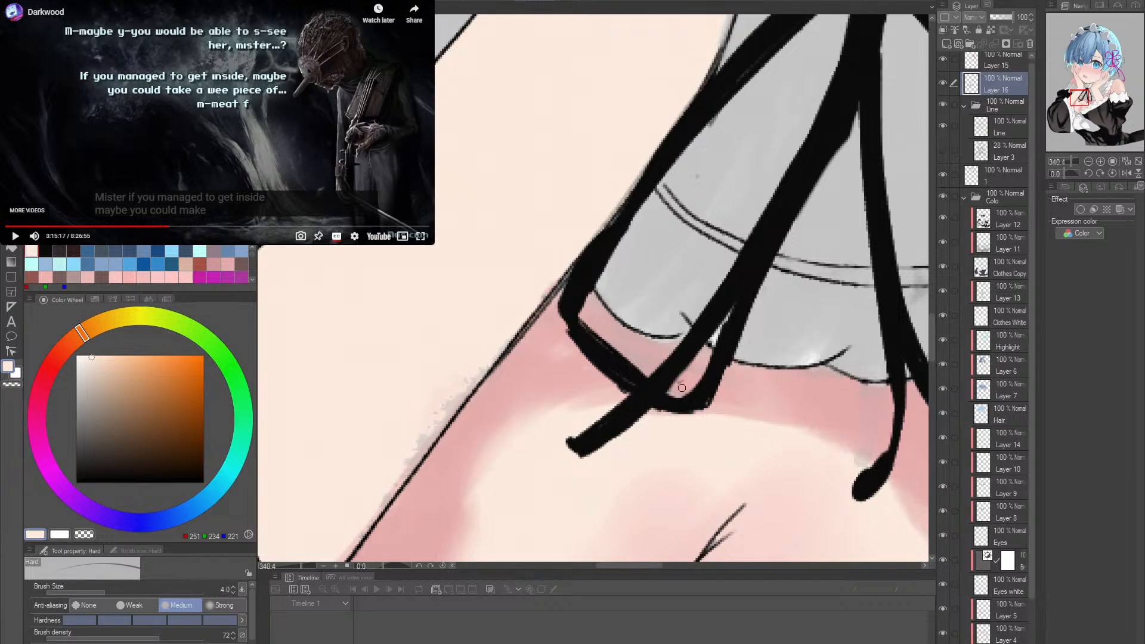
key(p)
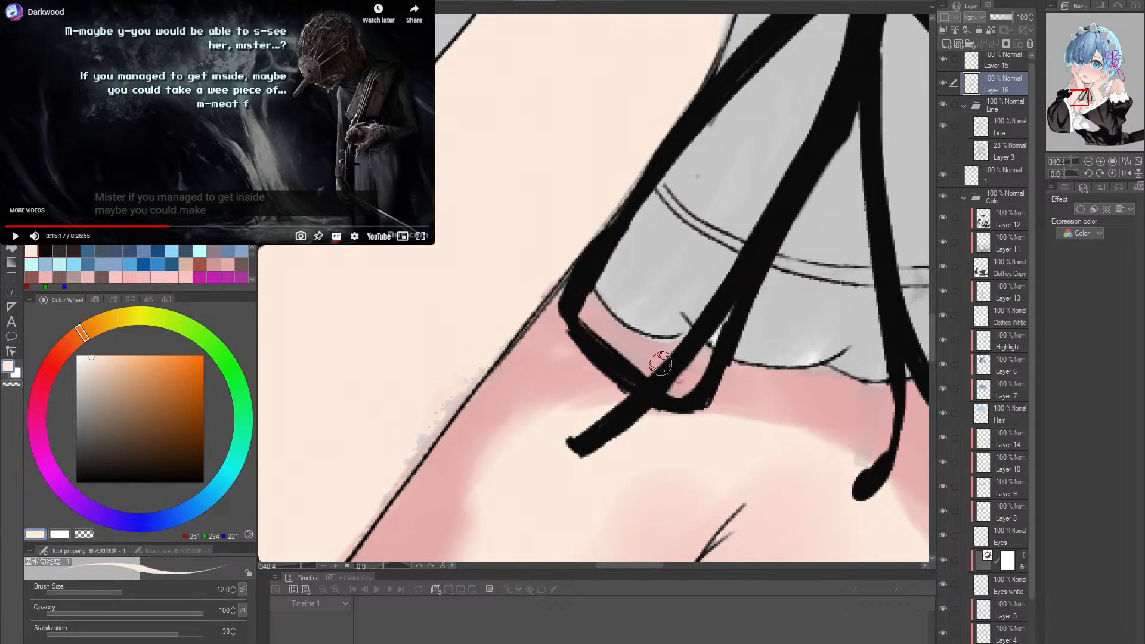
drag(618, 366, 655, 398)
key(ctrl+z)
alt+click(603, 363)
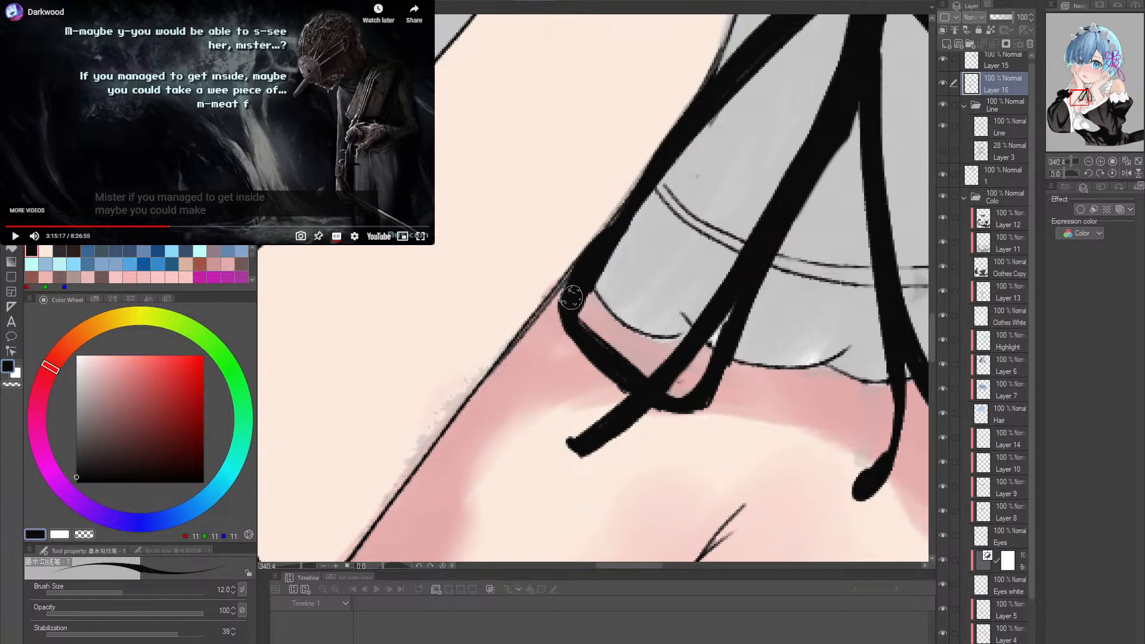
mouse_move(560, 289)
mouse_down()
mouse_move(576, 325)
mouse_move(631, 371)
mouse_up()
ctrl+alt+click(642, 338)
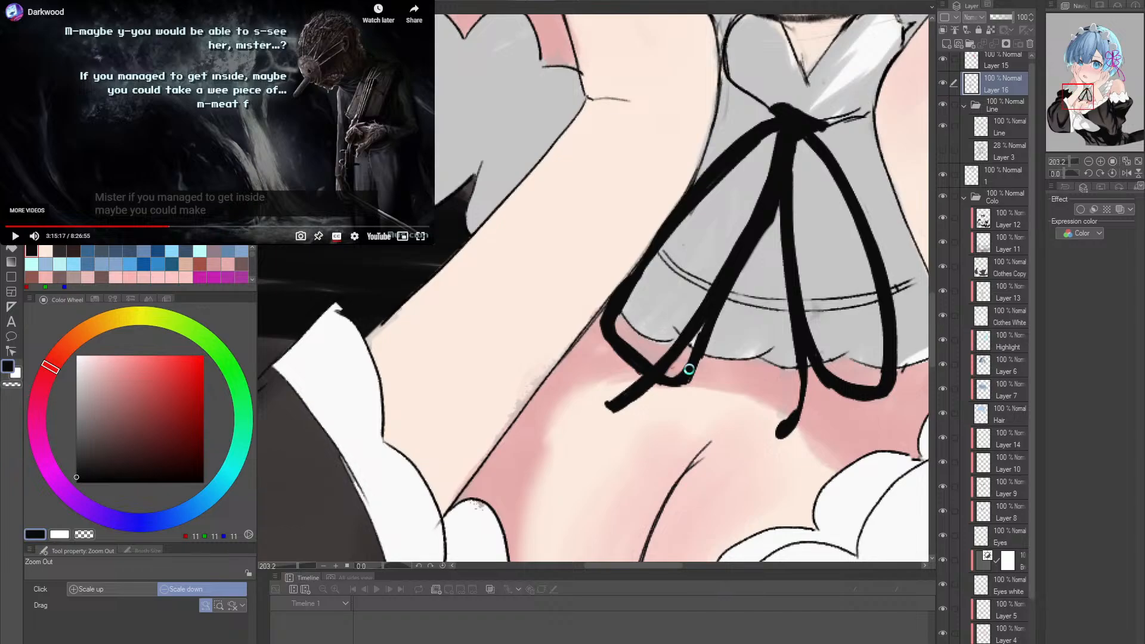
- Compare the artwork with Layer 16 hidden and shown, and erase the stray specks inside the left loop on the Line layer
drag(668, 373, 703, 416)
key(shift+space)
drag(744, 380, 744, 341)
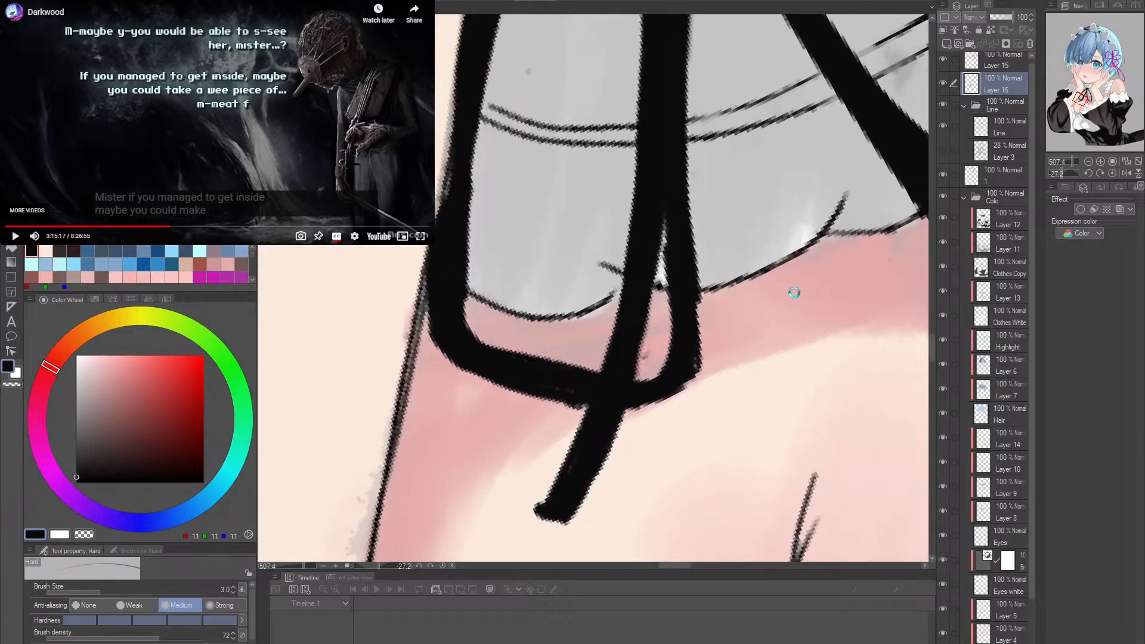
click(942, 84)
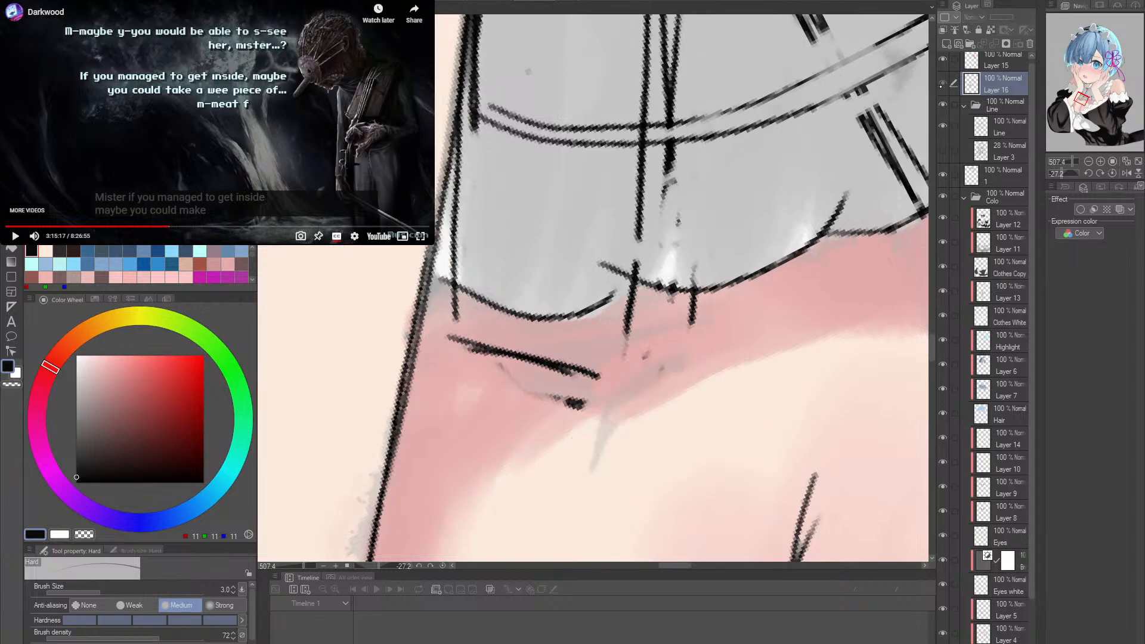
click(943, 83)
click(942, 83)
click(943, 83)
click(1004, 133)
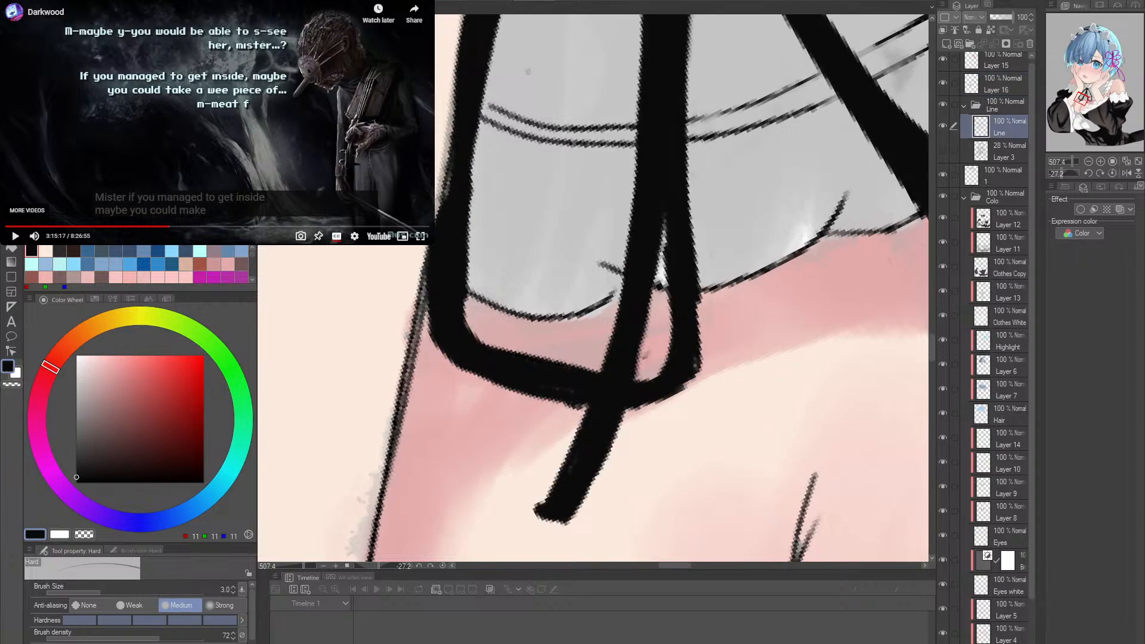
click(645, 364)
click(662, 365)
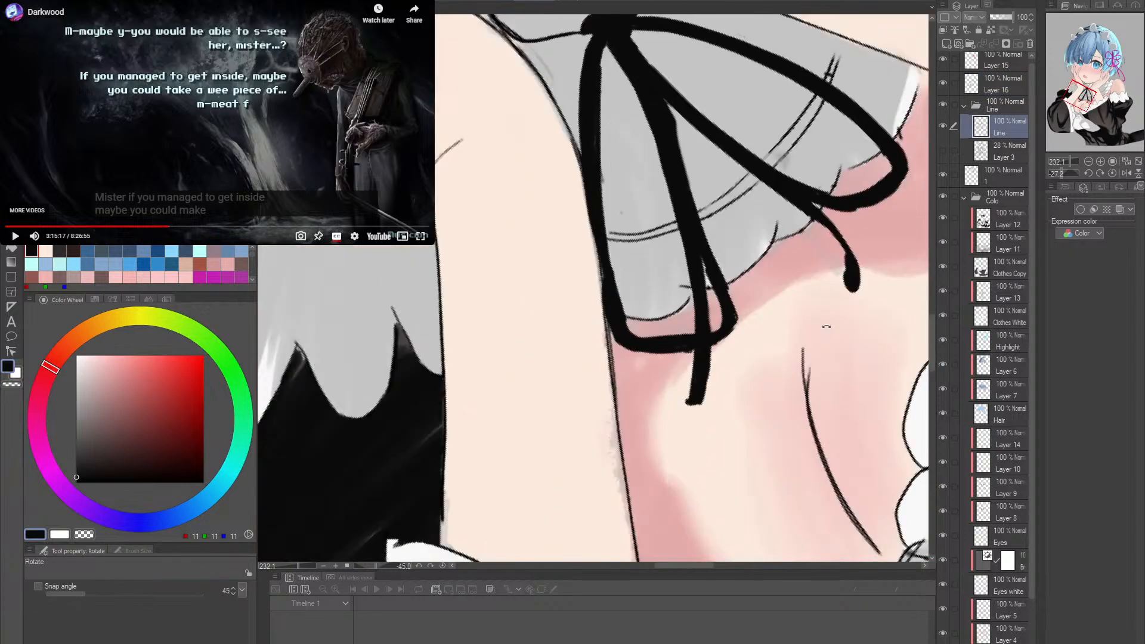
click(691, 369)
click(713, 370)
drag(713, 370, 703, 334)
mouse_move(649, 372)
mouse_down()
mouse_move(672, 350)
mouse_move(658, 358)
mouse_up()
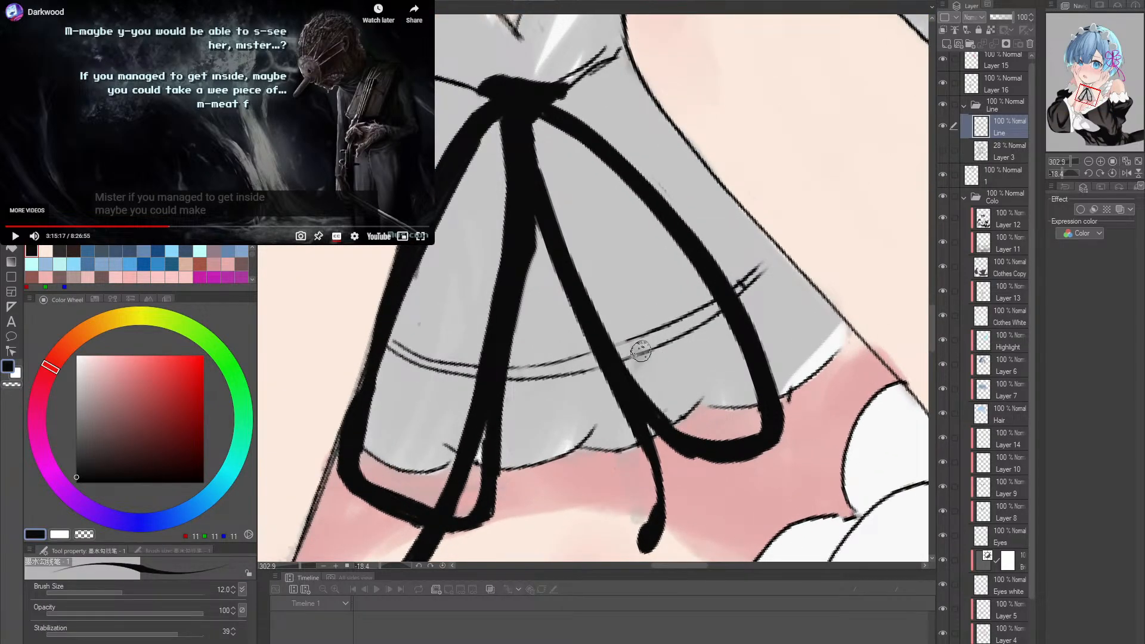
key(e)
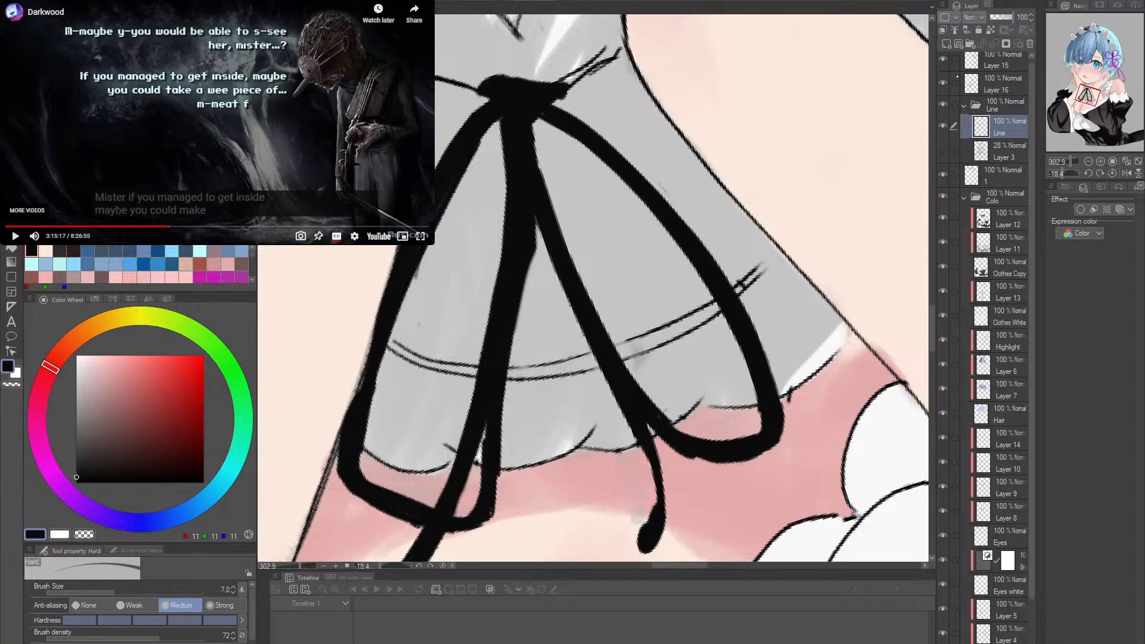
- Compare the artwork with the Clothes White layer hidden and shown, with the canvas rotation reset
click(985, 89)
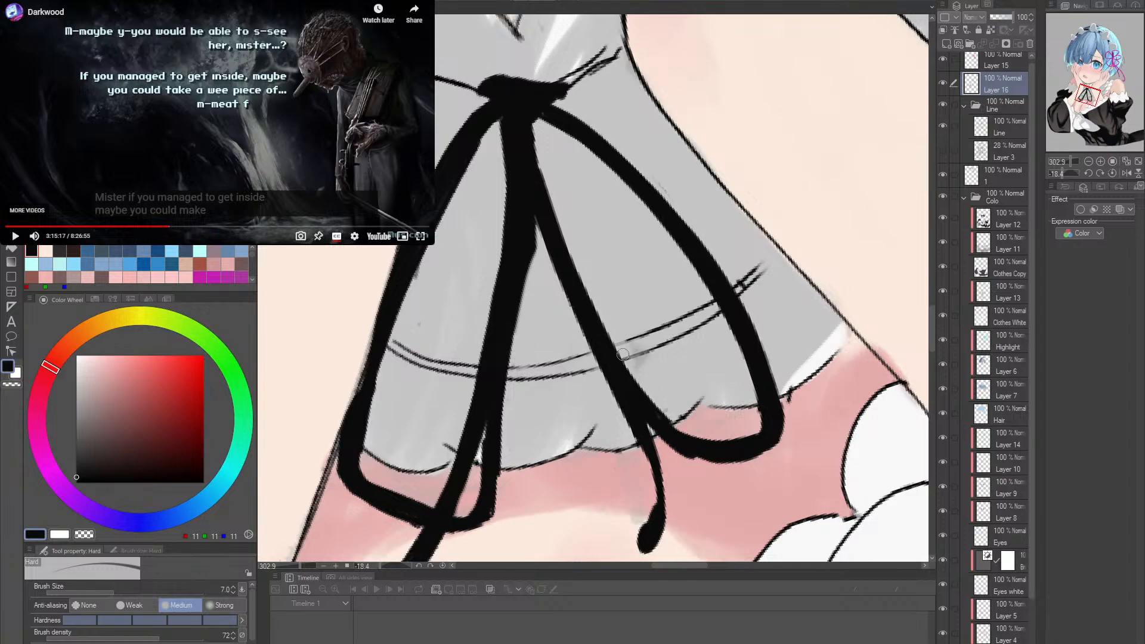
drag(735, 357, 662, 358)
drag(811, 280, 756, 307)
double_click(756, 306)
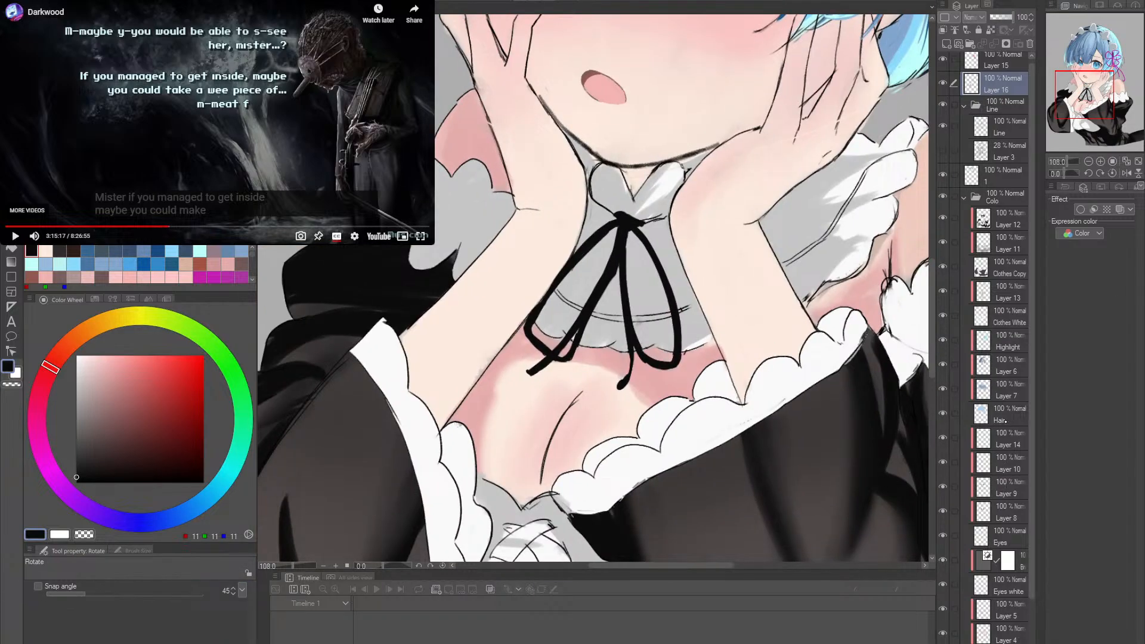
click(943, 316)
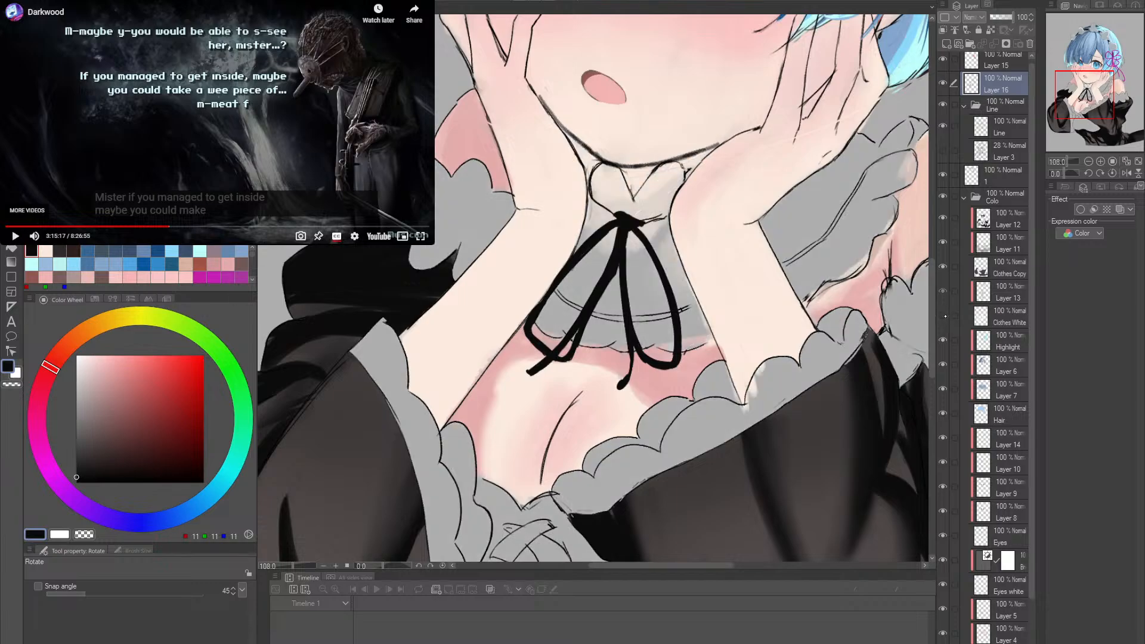
click(943, 316)
click(943, 316)
click(944, 316)
click(944, 317)
click(943, 316)
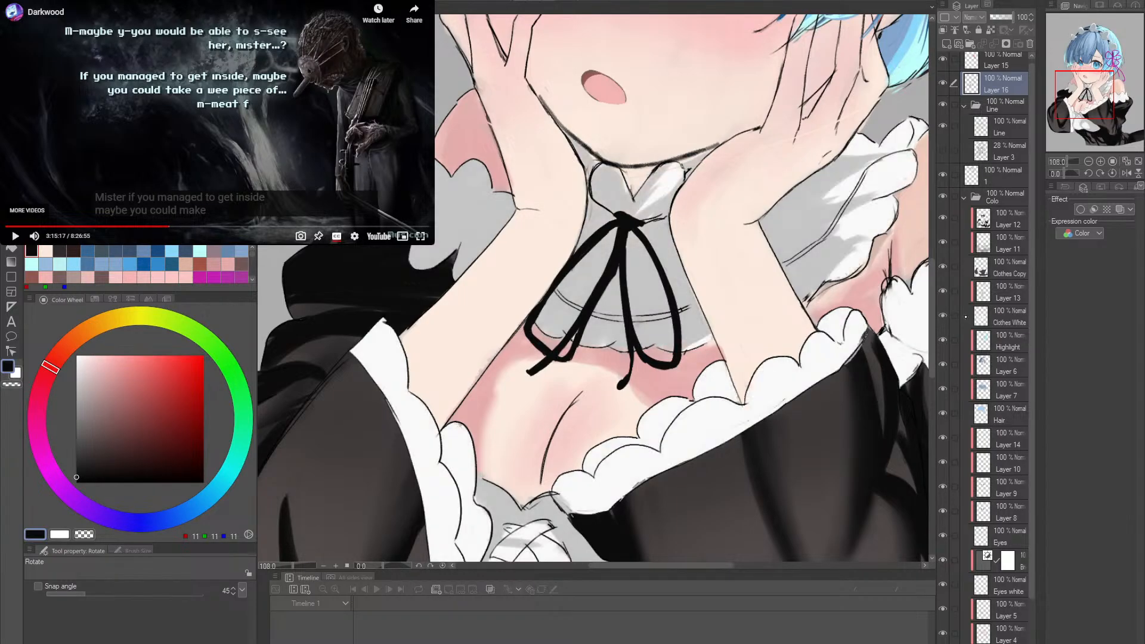
- On the Clothes White layer, sample the light grey of the dress beneath the ribbon
click(1005, 325)
drag(629, 333, 693, 301)
drag(670, 285, 702, 285)
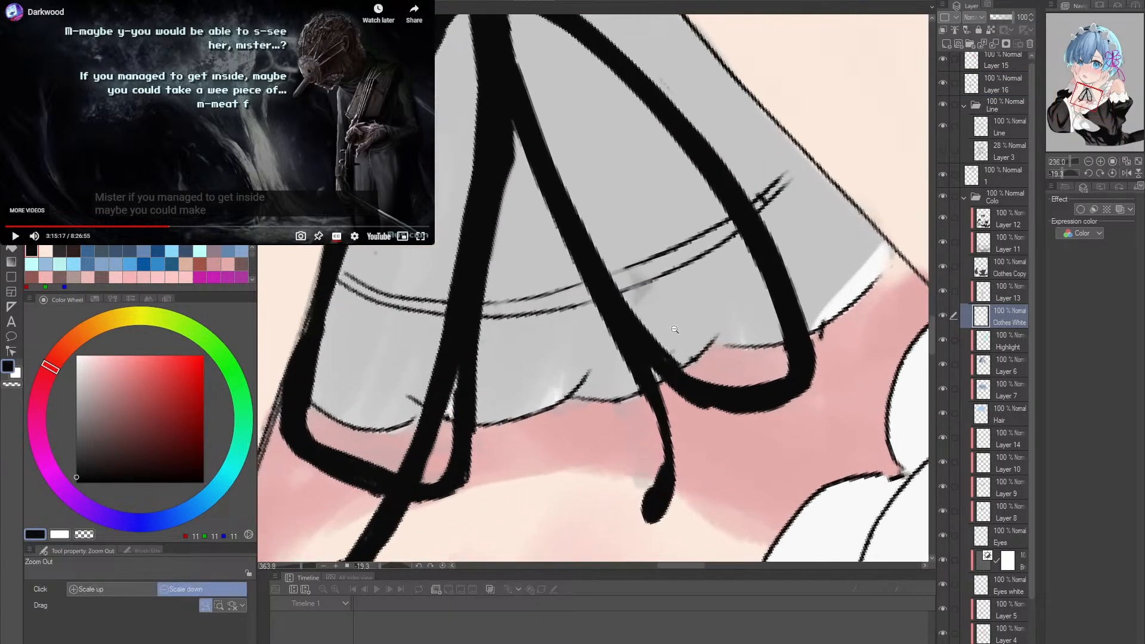
alt+click(568, 323)
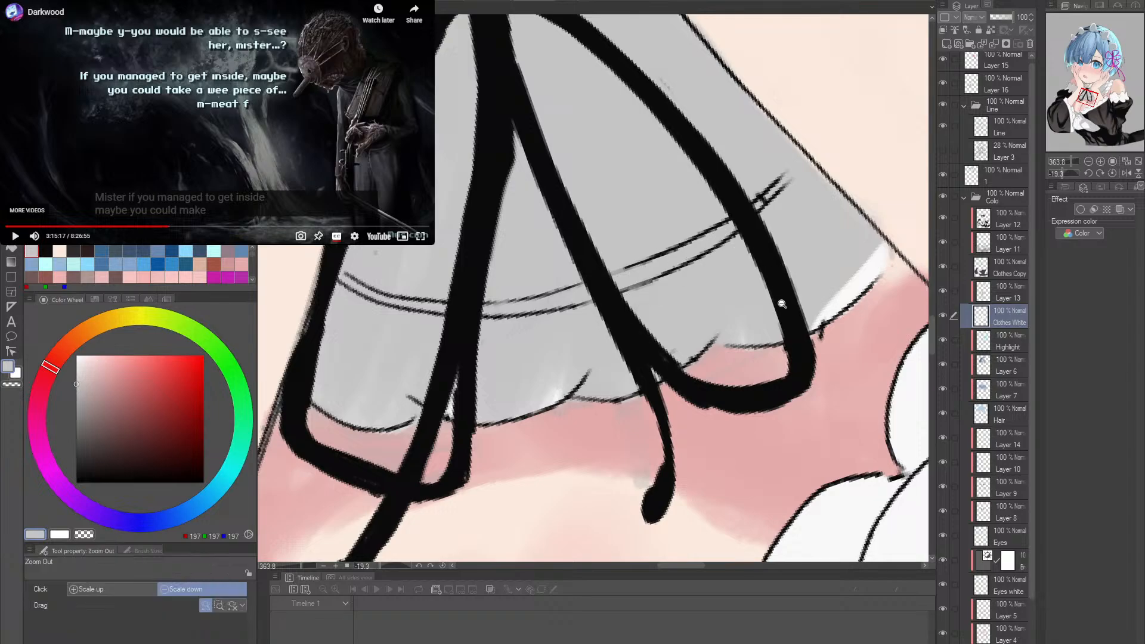
drag(782, 300, 731, 293)
drag(740, 281, 667, 456)
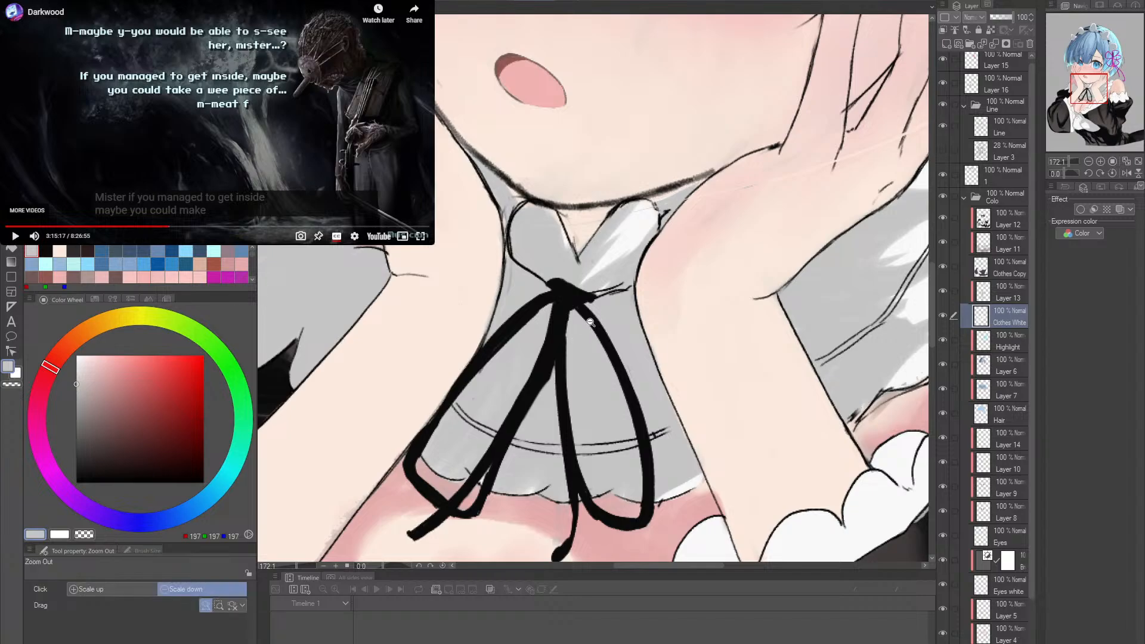
- On Layer 16, sample the hair blues and paint strands over the pale gap between the fringe and the raised fingers
drag(591, 318, 631, 486)
click(605, 412)
mouse_move(552, 349)
mouse_down()
mouse_move(556, 419)
mouse_move(540, 423)
mouse_move(568, 360)
mouse_up()
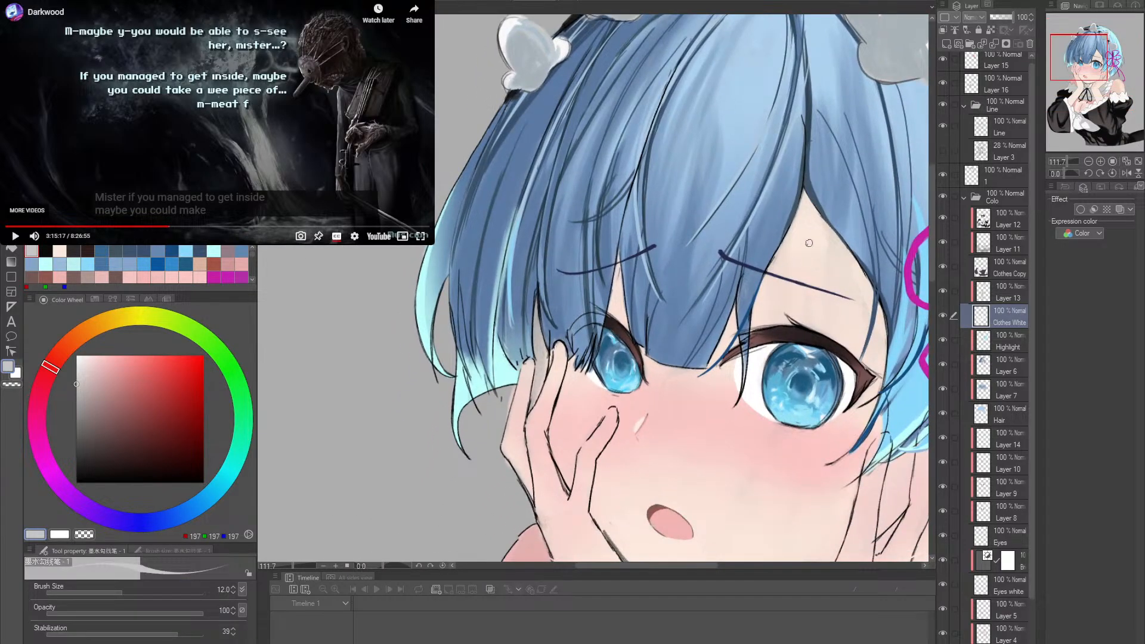
scroll(1002, 119, up, 1)
click(1002, 89)
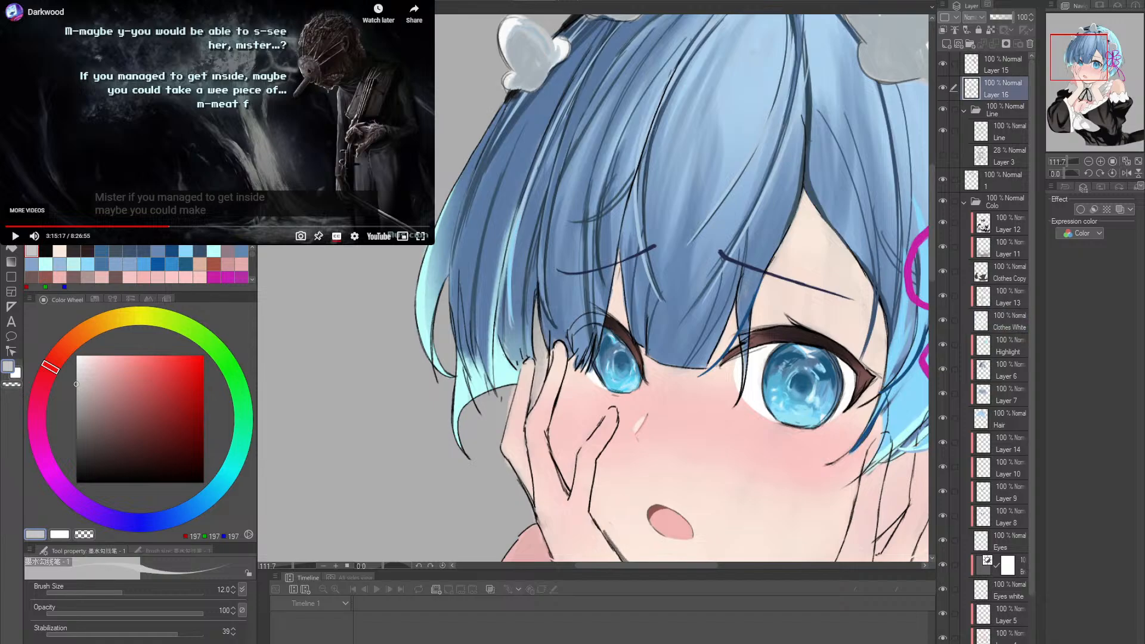
drag(581, 355, 529, 352)
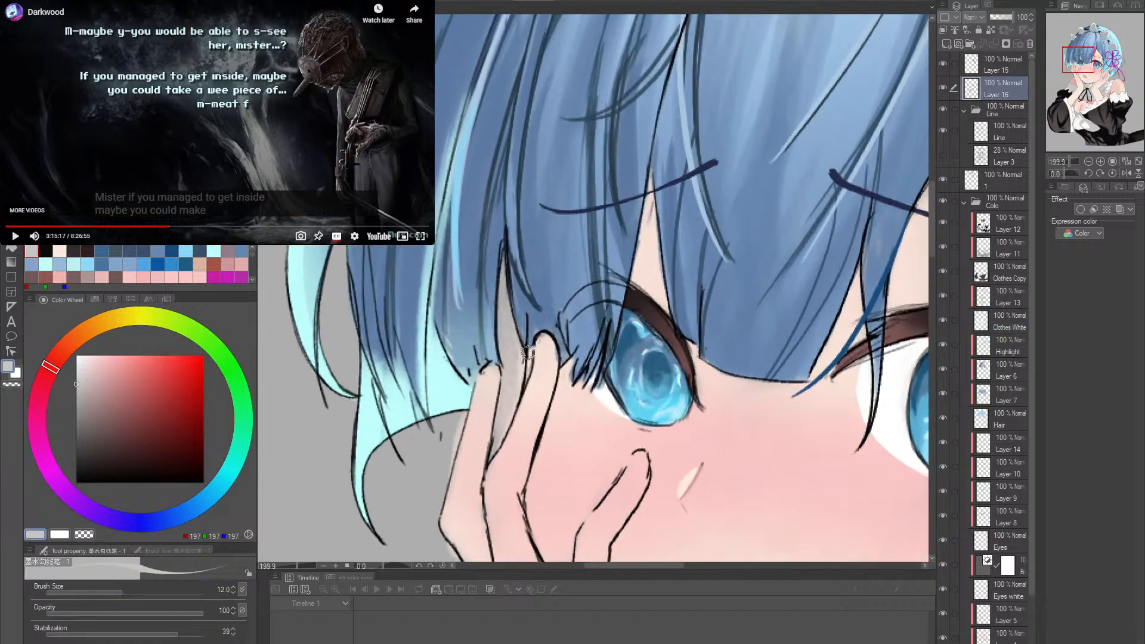
alt+click(501, 257)
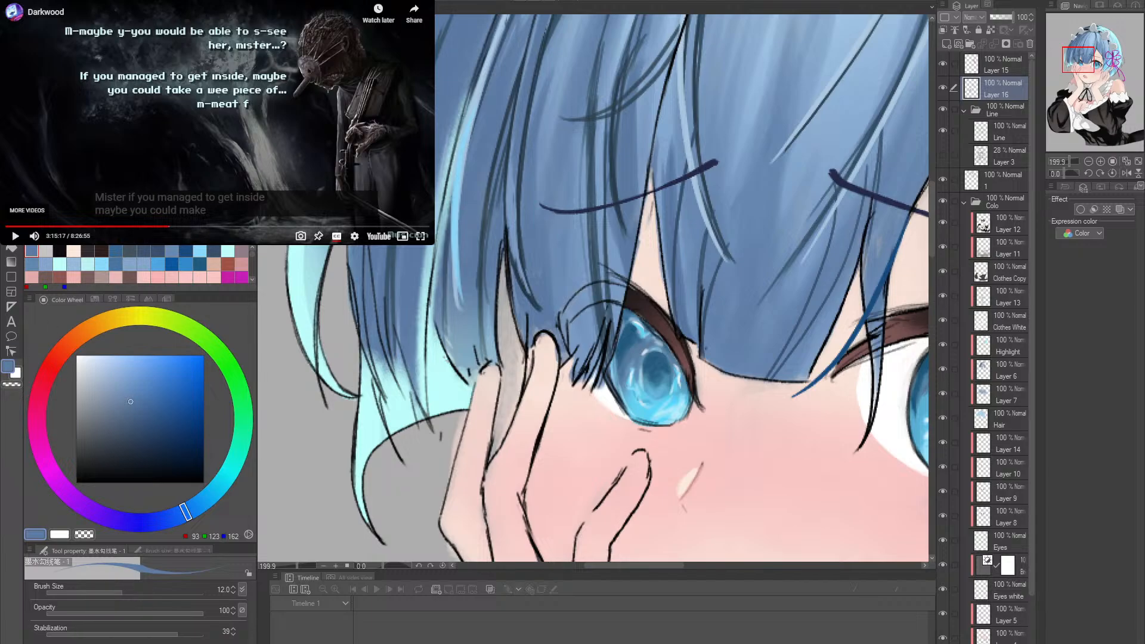
alt+click(447, 388)
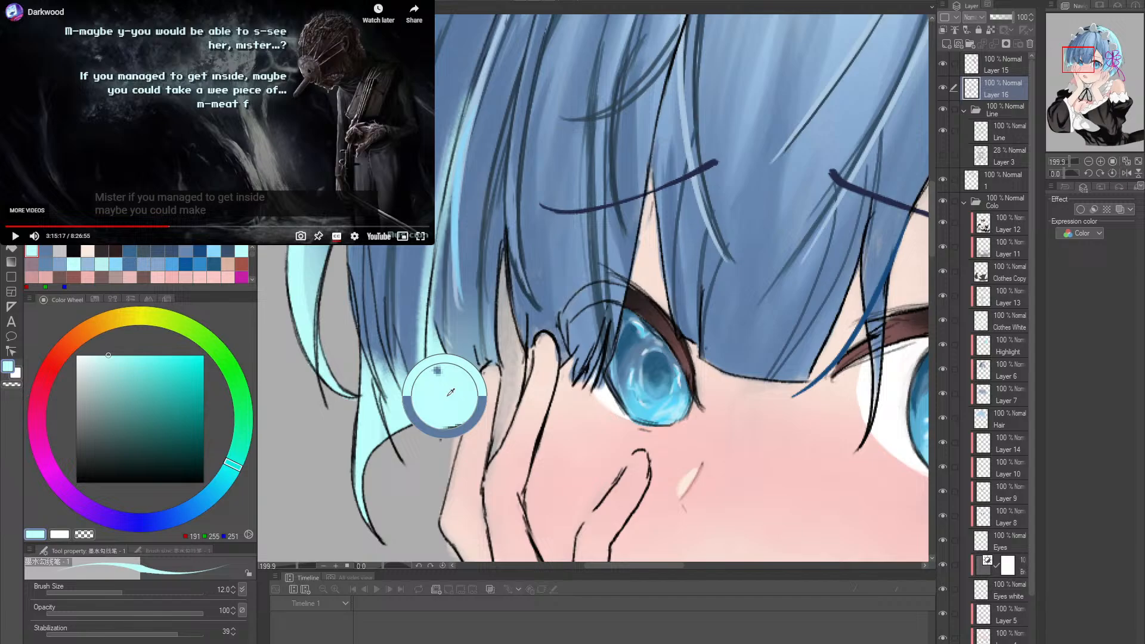
alt+click(506, 327)
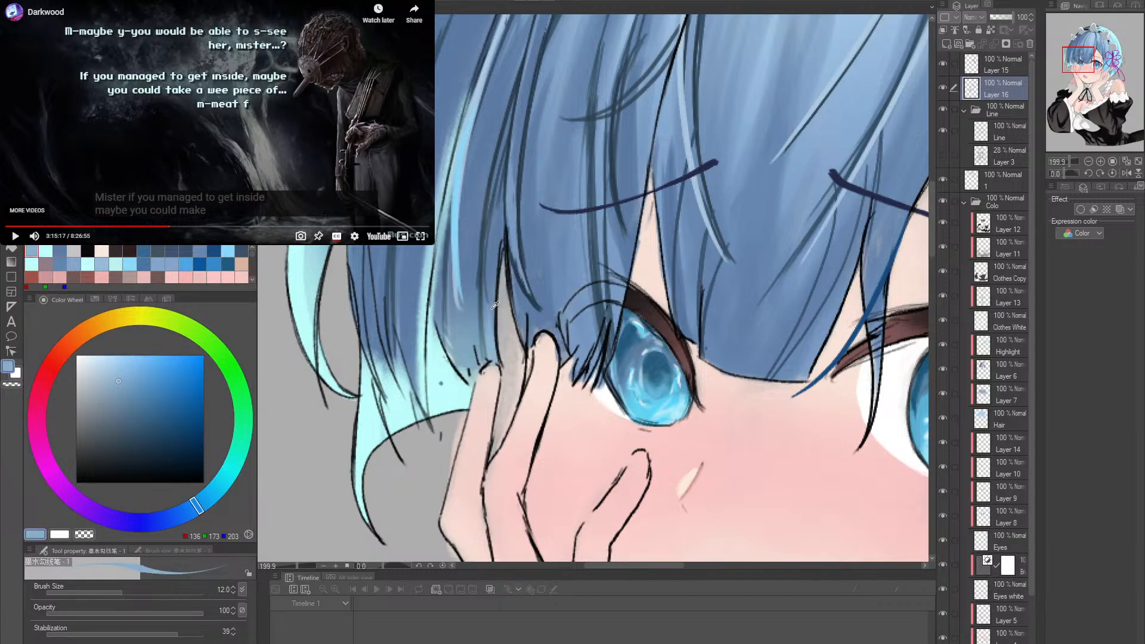
alt+click(496, 302)
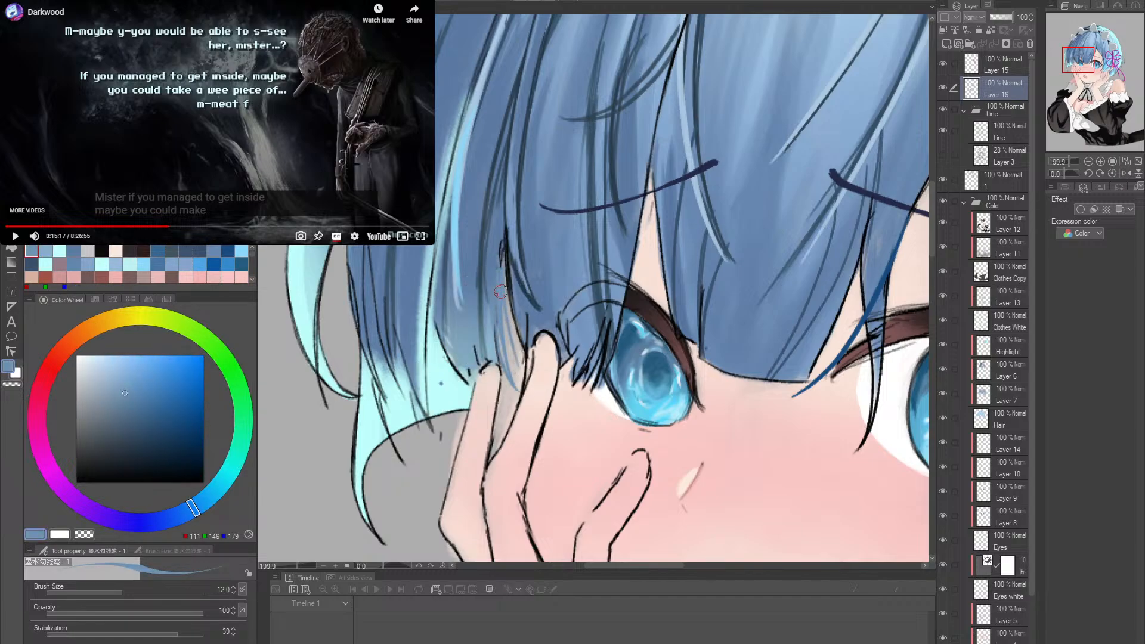
mouse_move(501, 293)
mouse_down()
mouse_move(525, 395)
mouse_move(501, 299)
mouse_move(519, 373)
mouse_up()
alt+click(520, 336)
drag(506, 273, 520, 384)
- Sample the dark line colour and draw a thin strand outline along the filled gap with brush size 7
drag(509, 298, 523, 389)
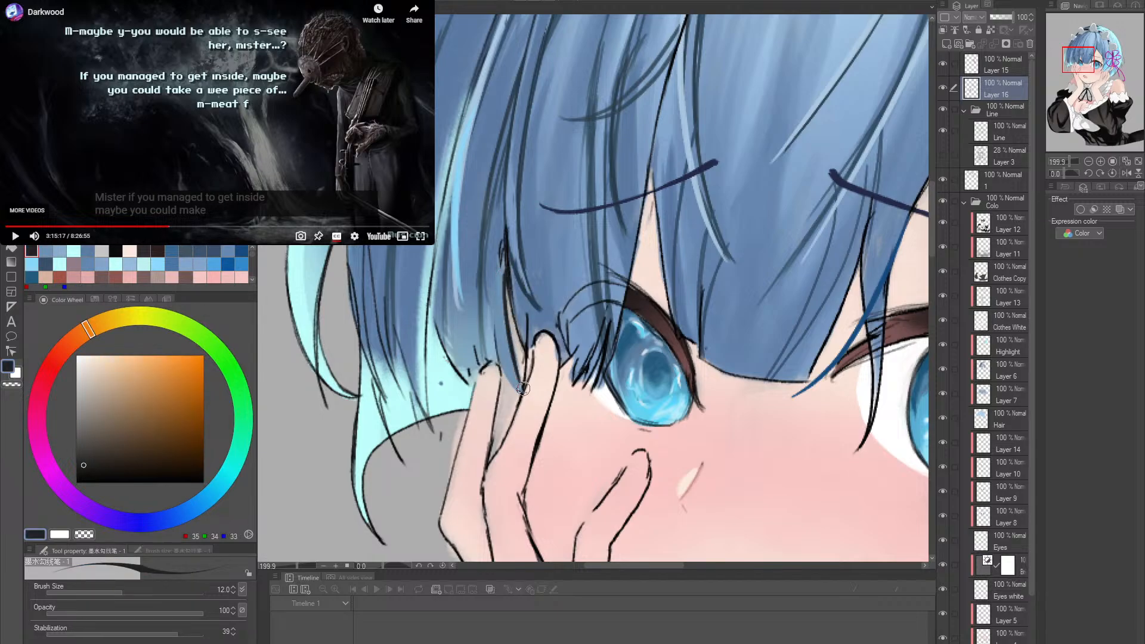
key(ctrl+z)
key(ctrl+z)
key([)
key([)
key([)
drag(507, 293, 522, 388)
key(ctrl+z)
drag(492, 263, 520, 388)
key(ctrl+z)
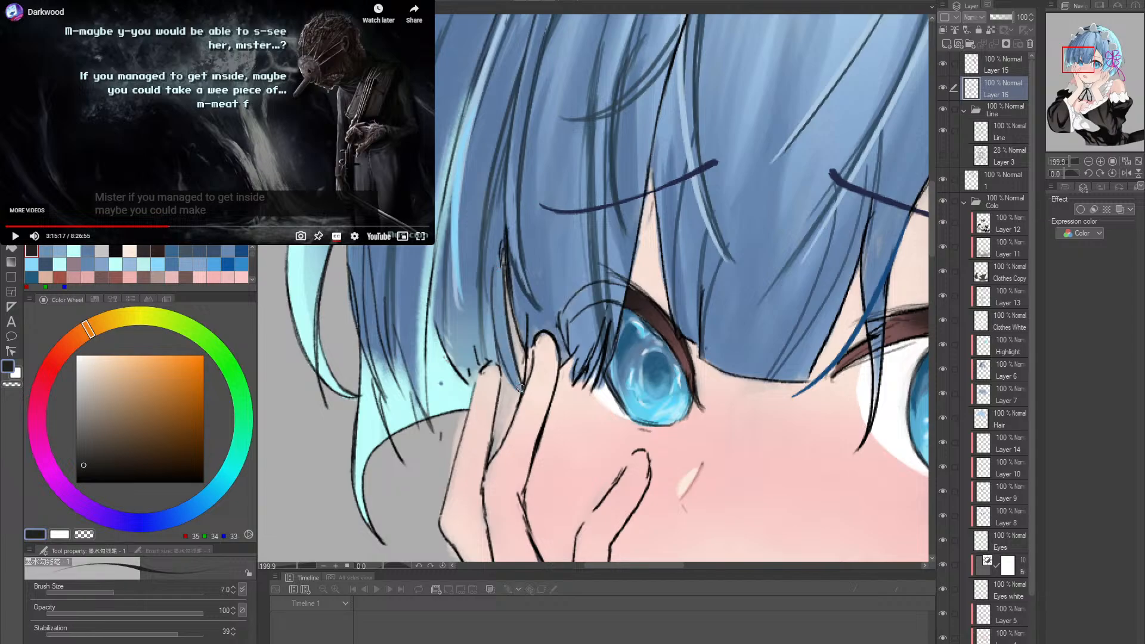
drag(499, 294, 524, 397)
key(ctrl+z)
drag(496, 336, 520, 393)
drag(502, 318, 524, 395)
key(ctrl+z)
- Touch up the new strand with sampled hair blue and add short near-black strand lines just above the fingertip
alt+click(524, 302)
mouse_move(517, 291)
mouse_down()
mouse_move(520, 369)
mouse_move(506, 299)
mouse_move(513, 334)
mouse_up()
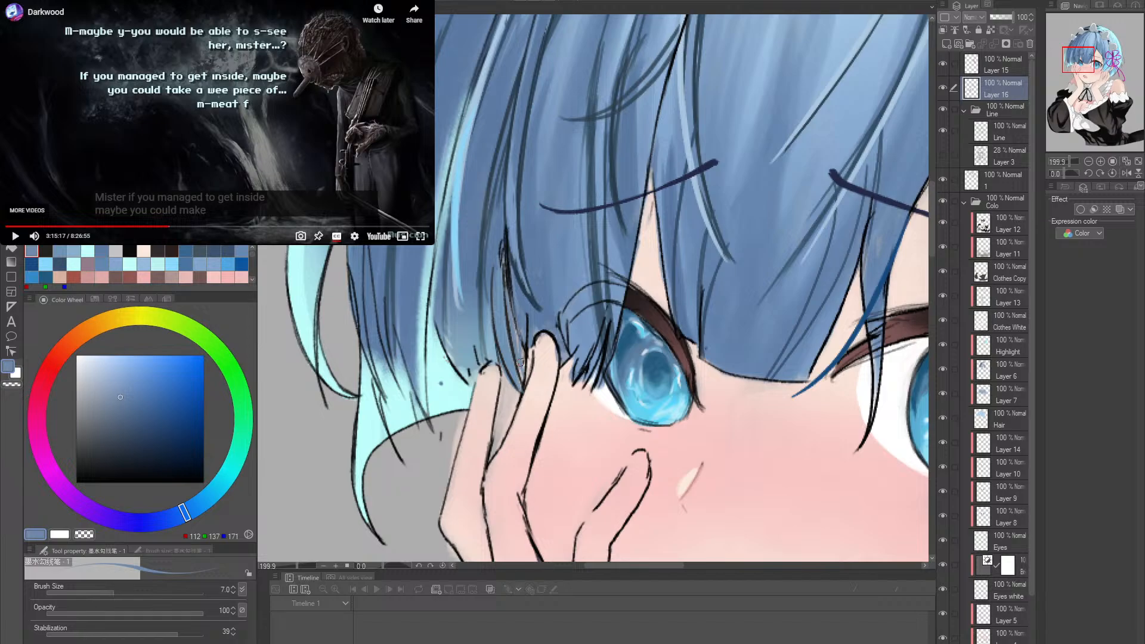
alt+click(524, 332)
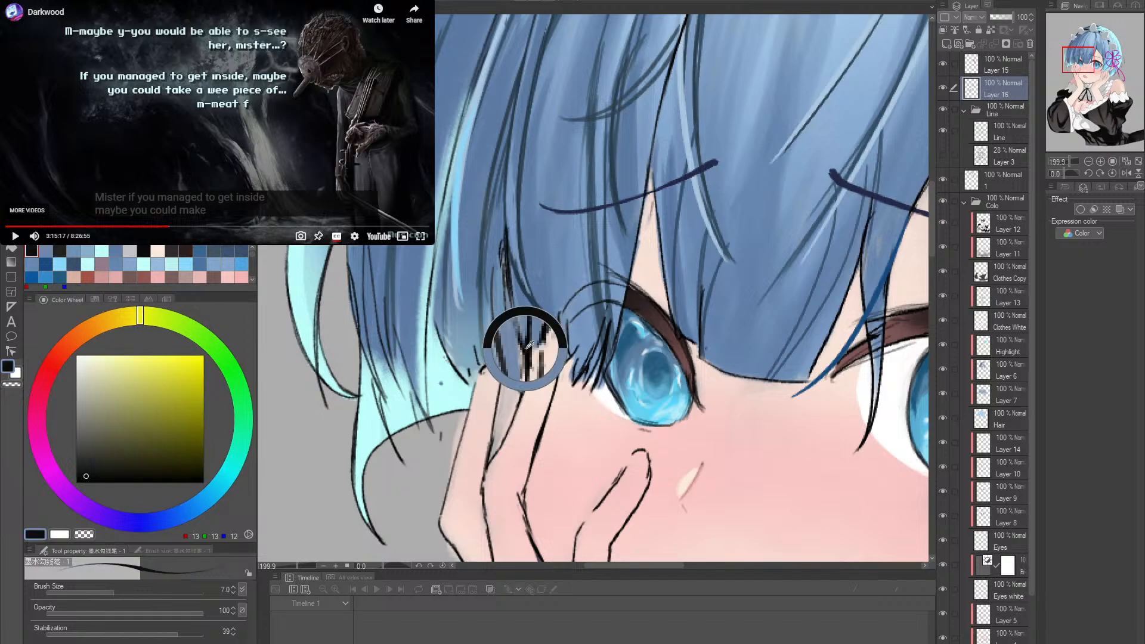
drag(523, 340, 524, 390)
drag(510, 319, 523, 364)
- Paint sampled hair blue over the heavy dark lines at the upper end of the new strand, enlarging the brush to 15
key(alt+space)
drag(668, 336, 770, 344)
scroll(623, 334, up, 5)
alt+click(621, 333)
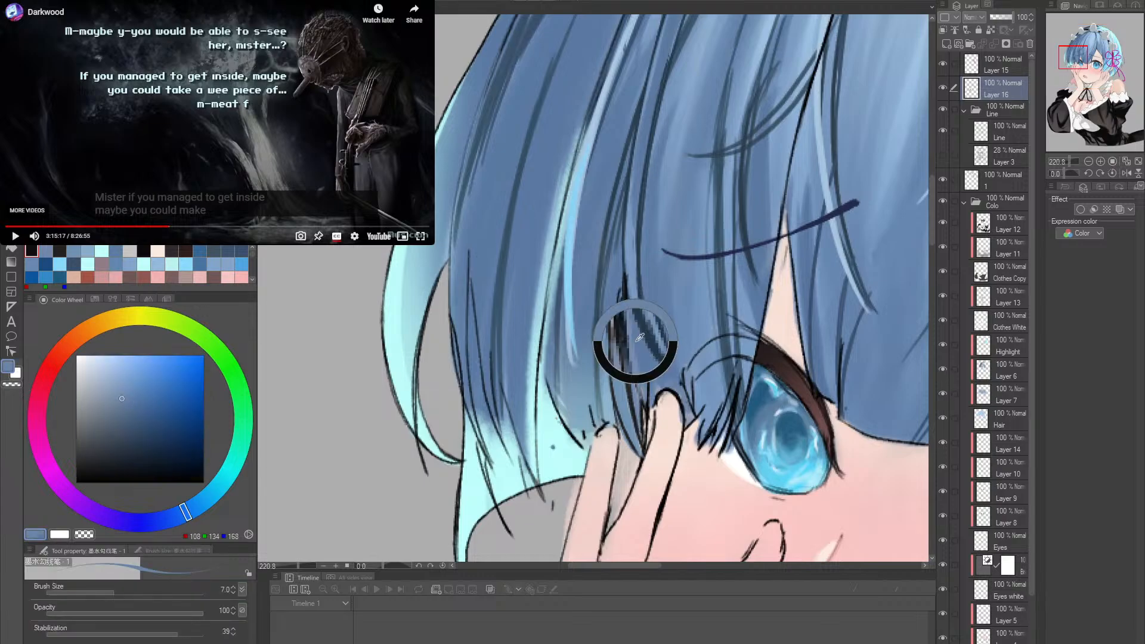
drag(619, 283, 631, 346)
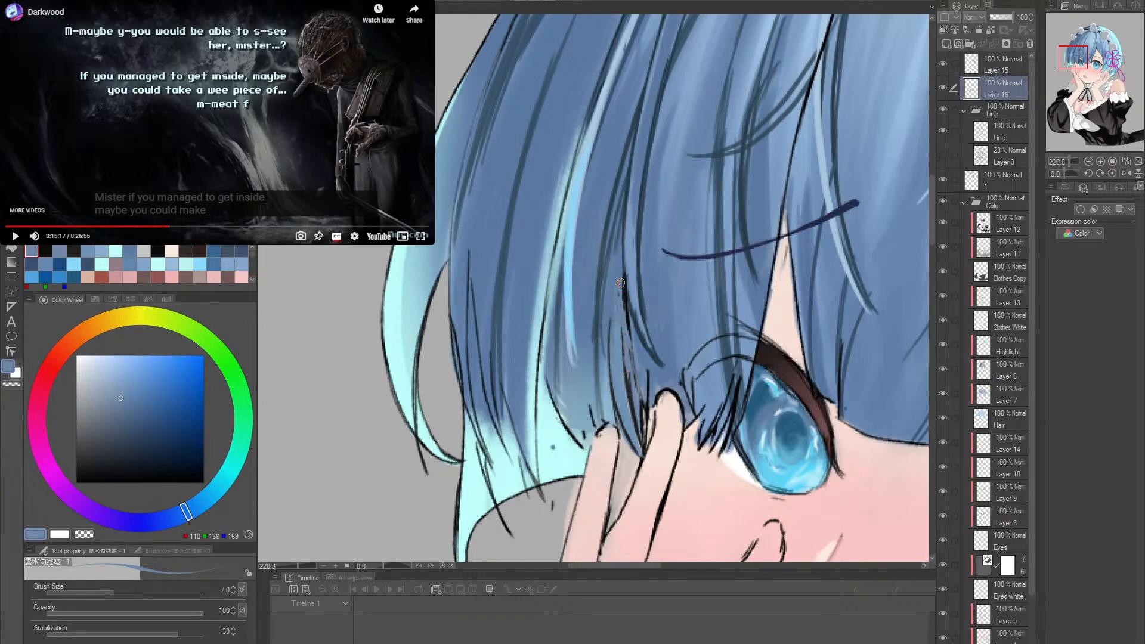
drag(620, 283, 631, 346)
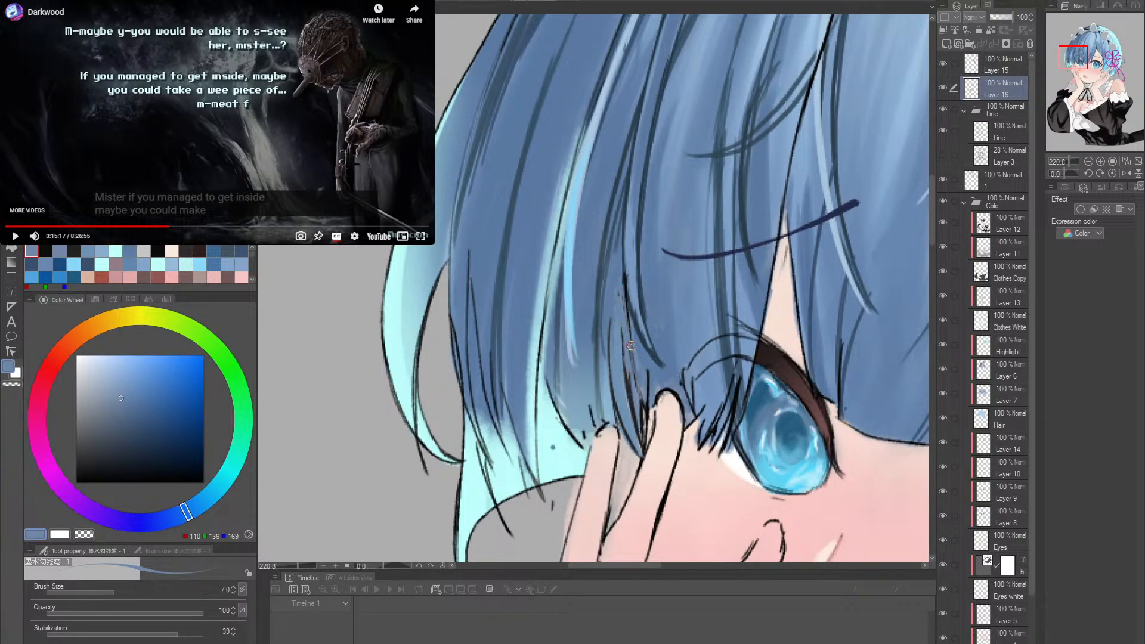
alt+click(625, 293)
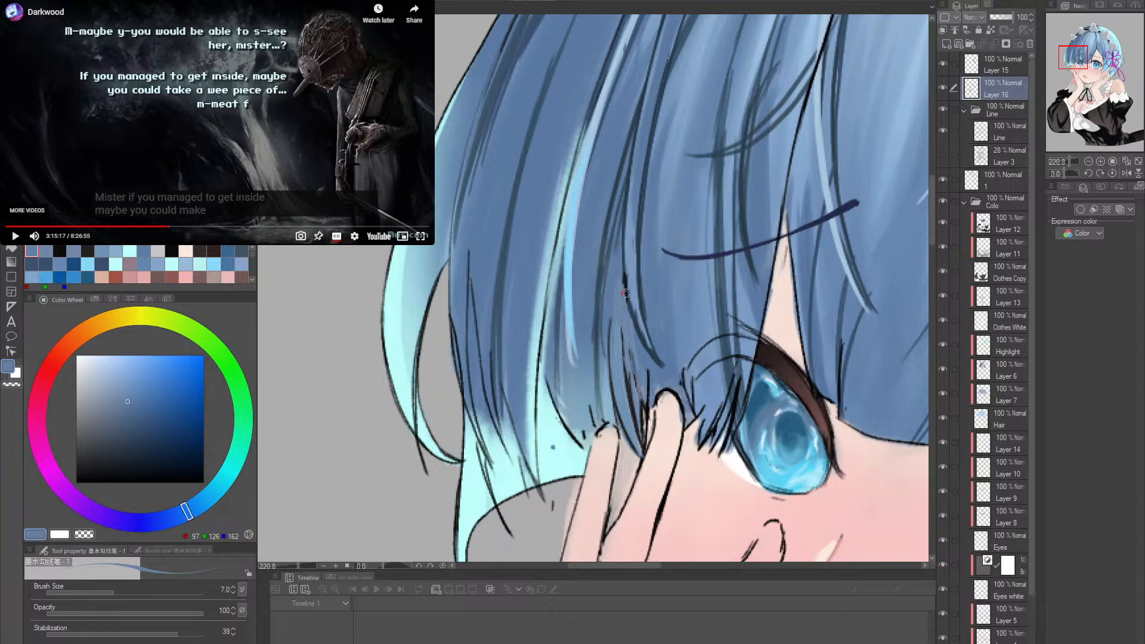
key(bracketright)
key(bracketright)
key(bracketright)
key(bracketright)
drag(617, 324, 615, 352)
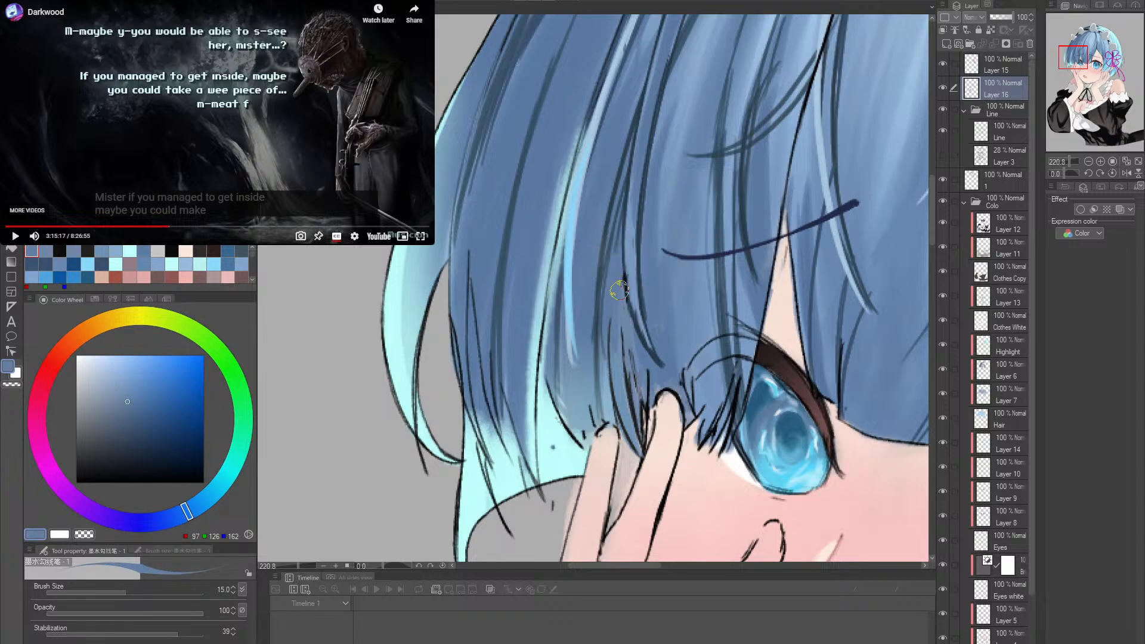
drag(621, 277, 615, 343)
- Redraw the thin dark strand lines above the fingertip with brush size 4, and trim the heavy line higher up with hair blue
alt+click(634, 400)
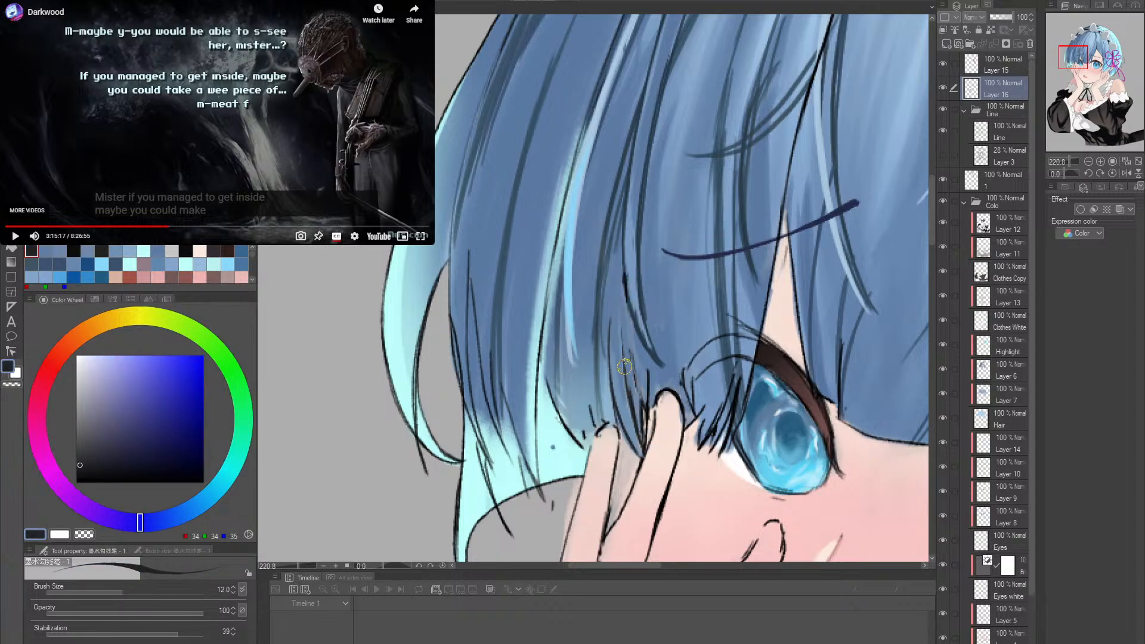
key(r)
mouse_move(637, 403)
mouse_down()
mouse_move(725, 437)
mouse_move(669, 473)
mouse_up()
key(b)
scroll(624, 278, up, 3)
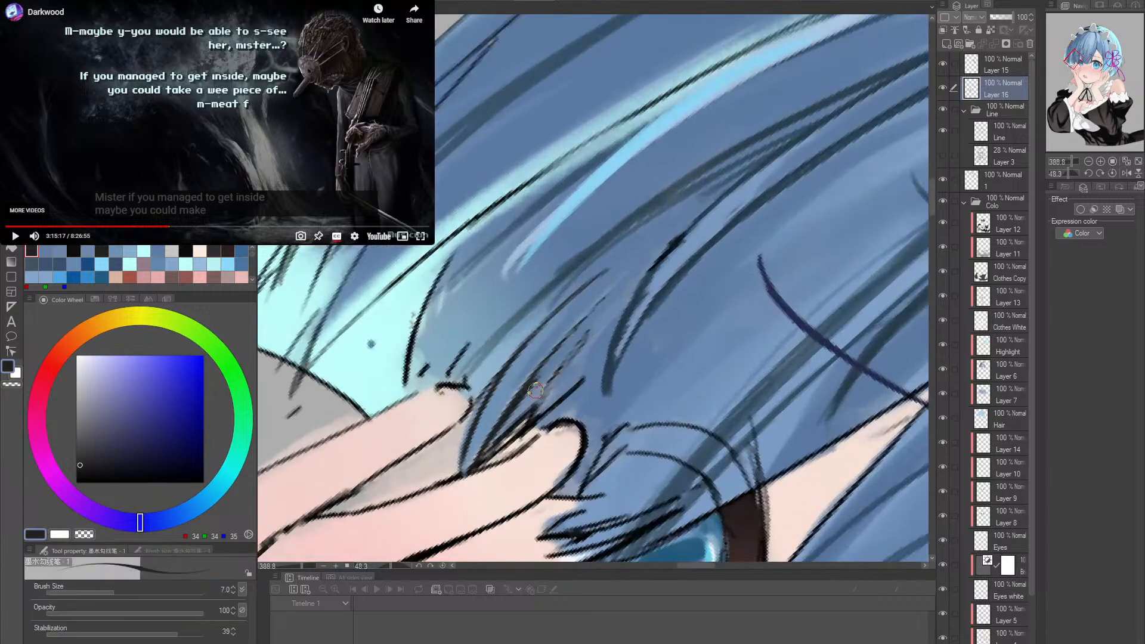
key(ctrl+z)
mouse_move(519, 402)
mouse_down()
mouse_move(632, 276)
mouse_move(594, 328)
mouse_up()
drag(530, 422, 591, 327)
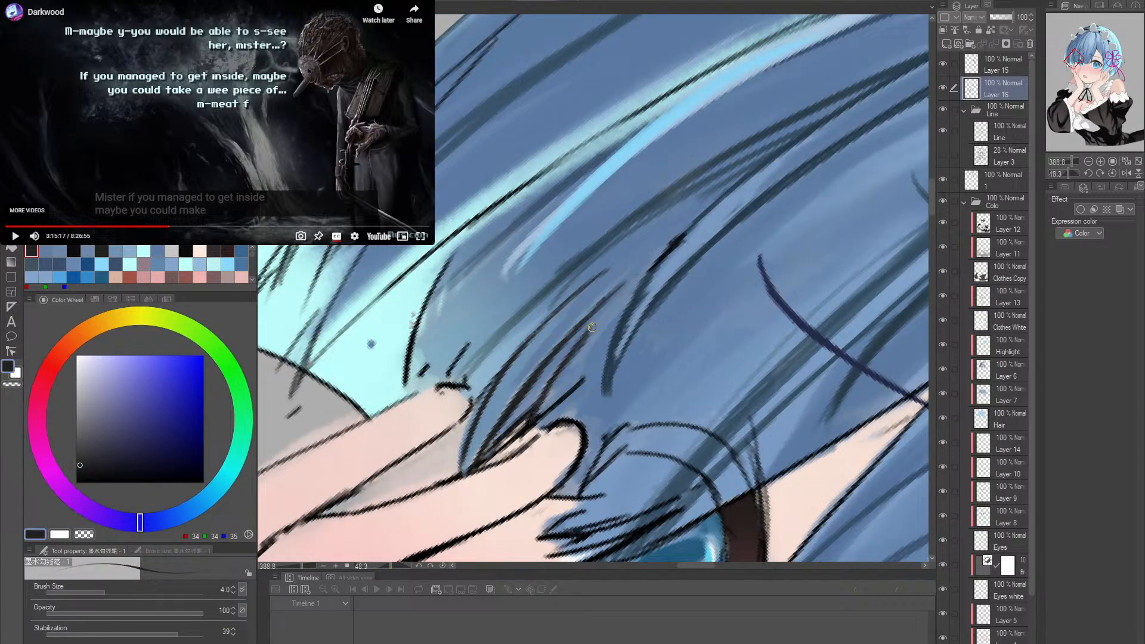
alt+click(651, 259)
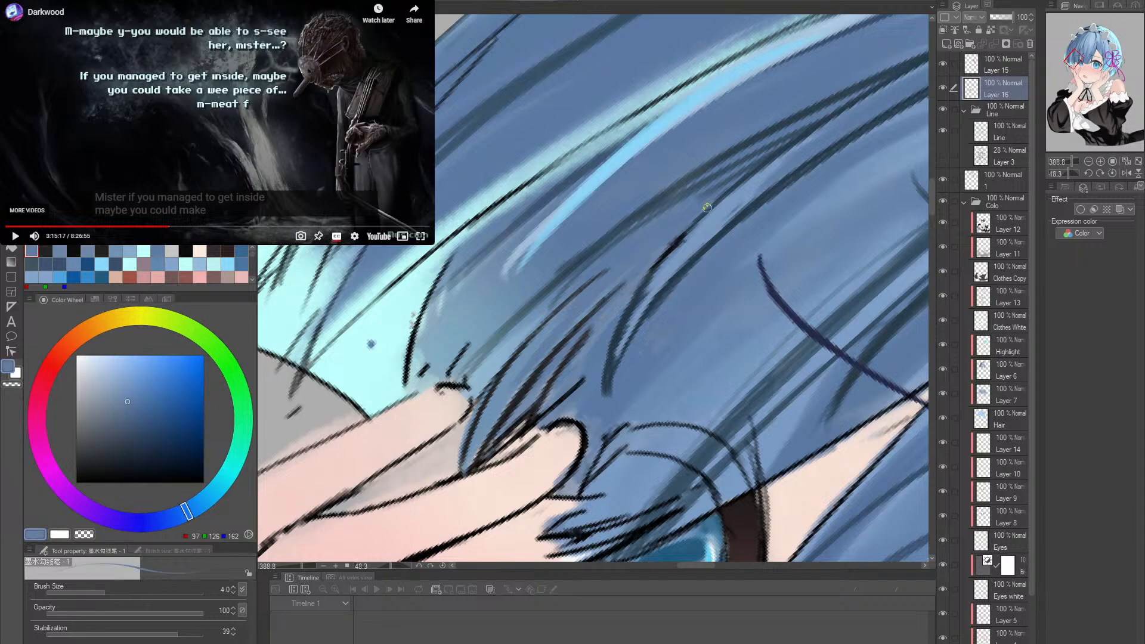
- Extend the dark strand line above the fingertip and paint hair blue over the stray short stroke beside it
drag(777, 207, 659, 102)
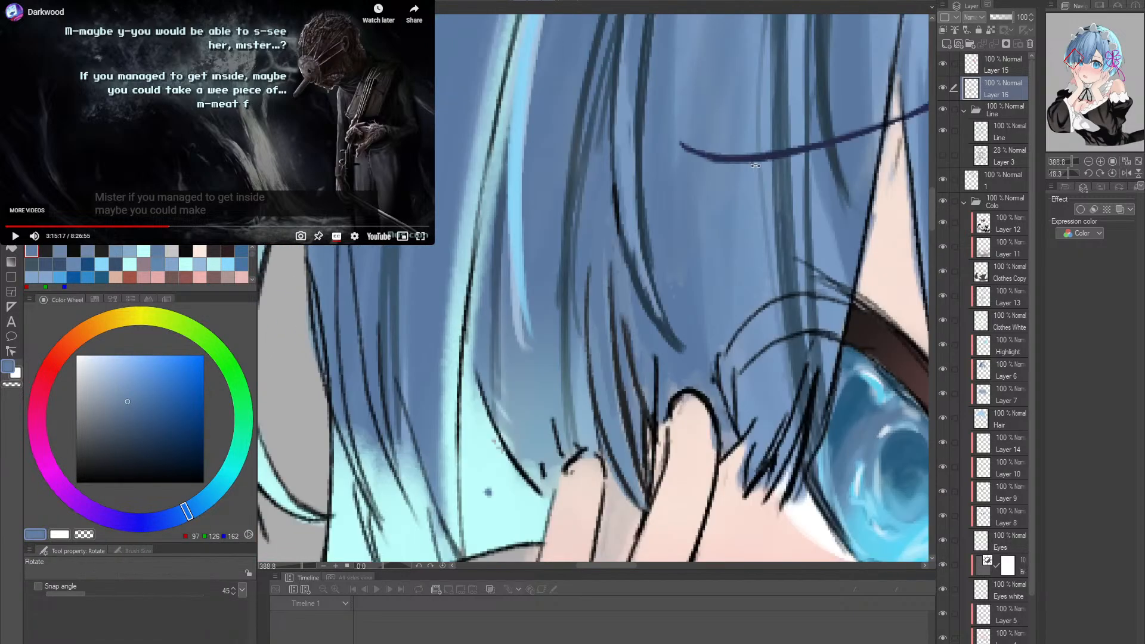
drag(753, 279, 668, 286)
mouse_move(770, 302)
mouse_down()
mouse_move(708, 316)
mouse_move(715, 334)
mouse_up()
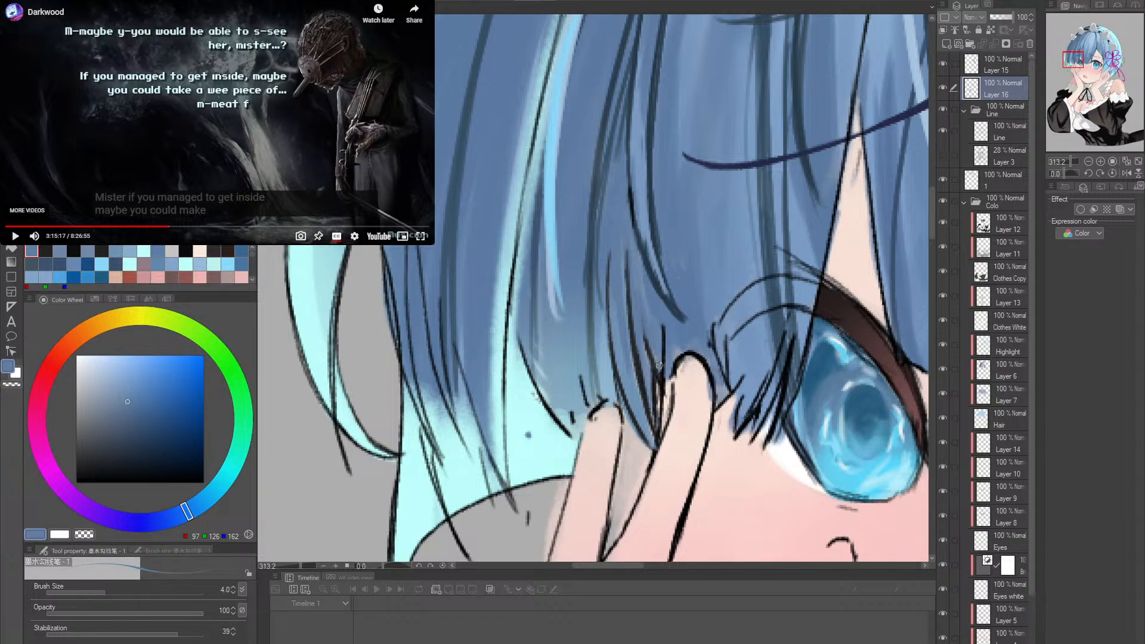
drag(735, 334, 665, 340)
drag(796, 346, 636, 378)
drag(751, 372, 693, 344)
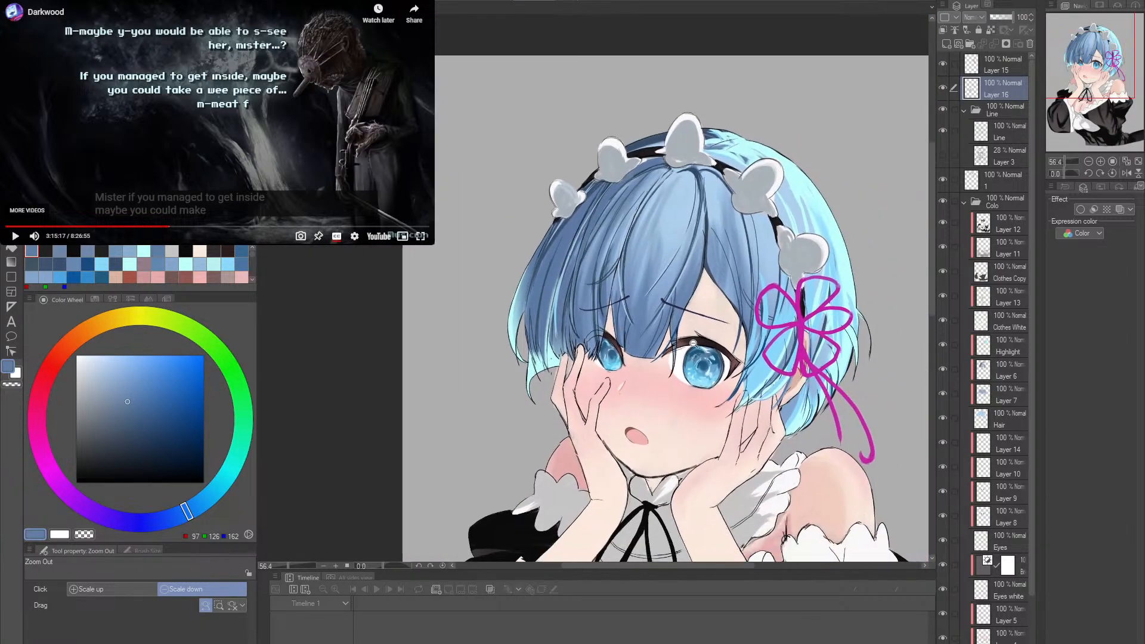
drag(585, 358, 662, 358)
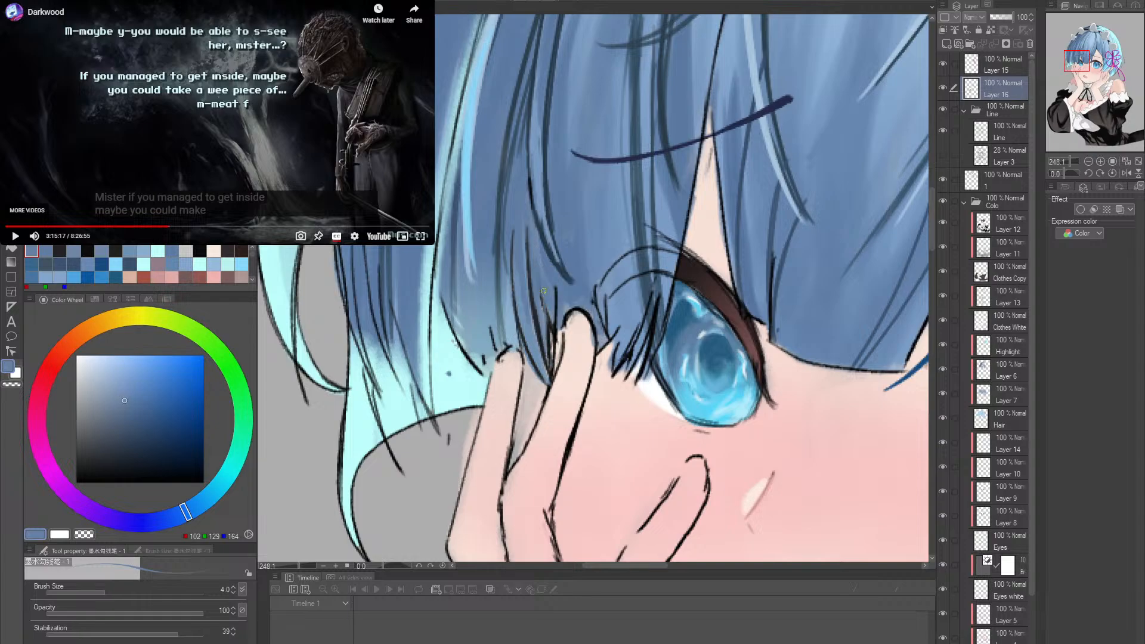
alt+click(559, 321)
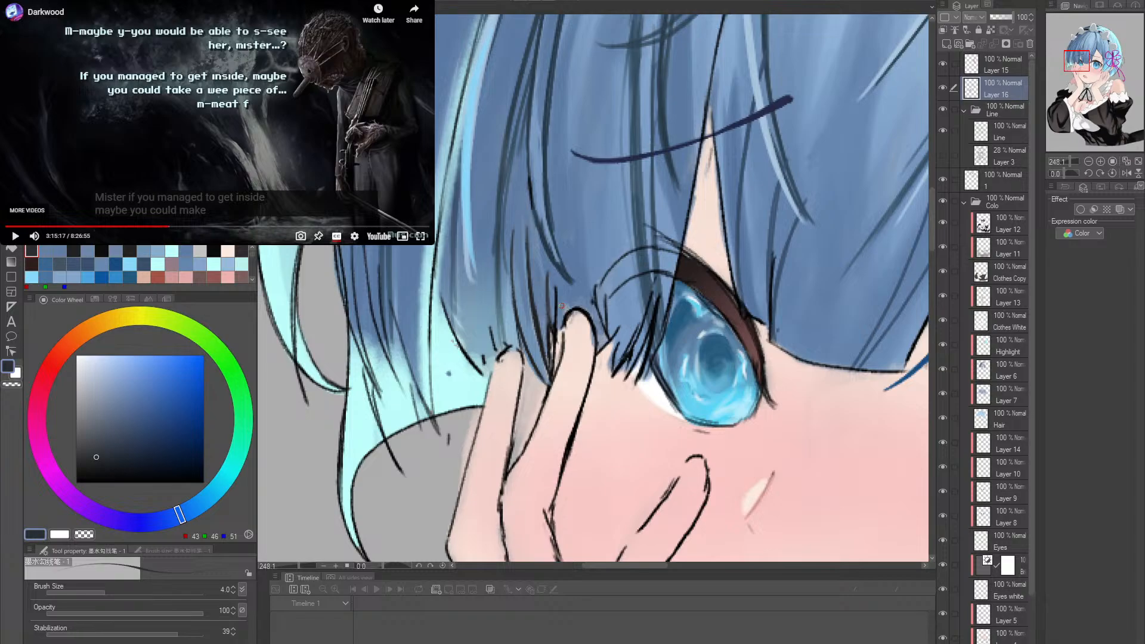
drag(546, 253, 549, 329)
alt+click(555, 307)
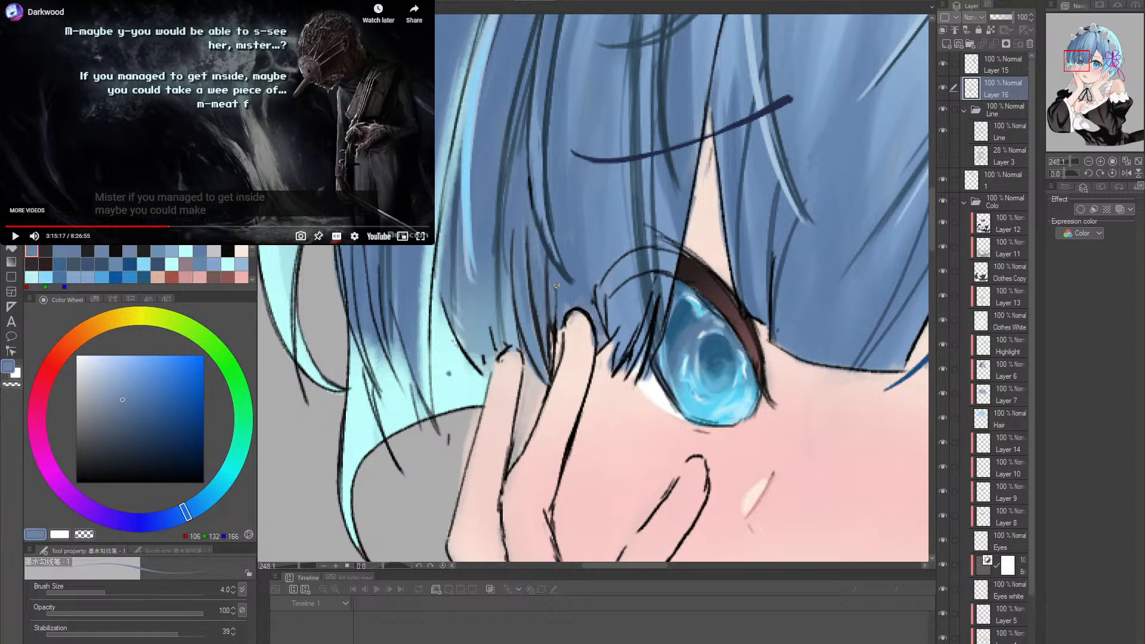
- Sample near-black for the strand above the fingertip, and cover its stray dark line with sampled hair blue at brush size 17
key(alt+space)
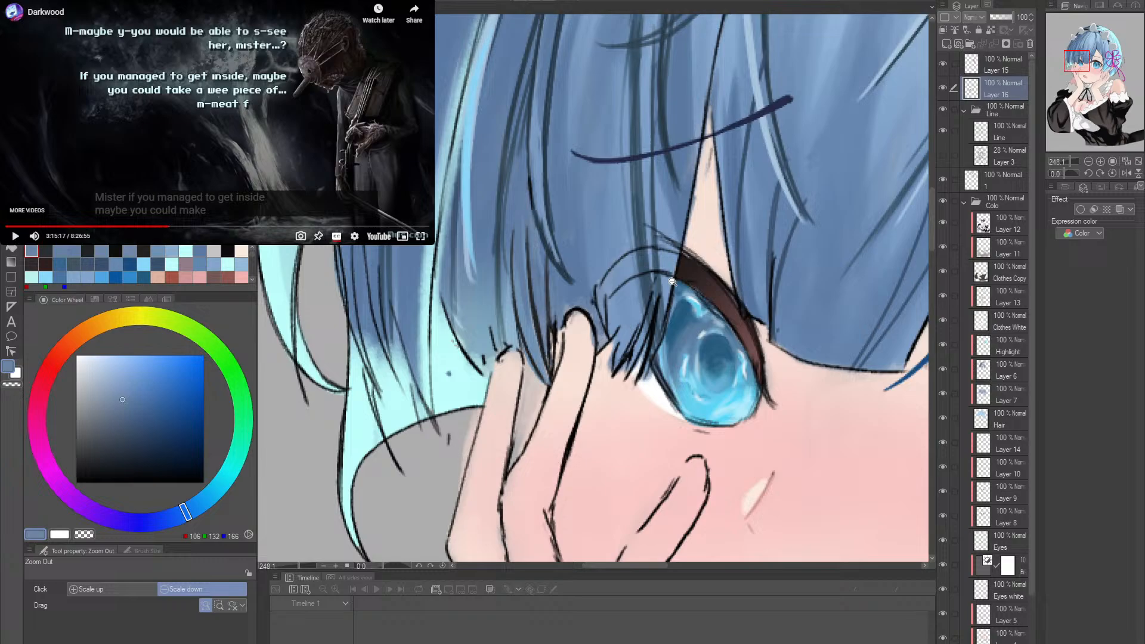
alt+click(558, 329)
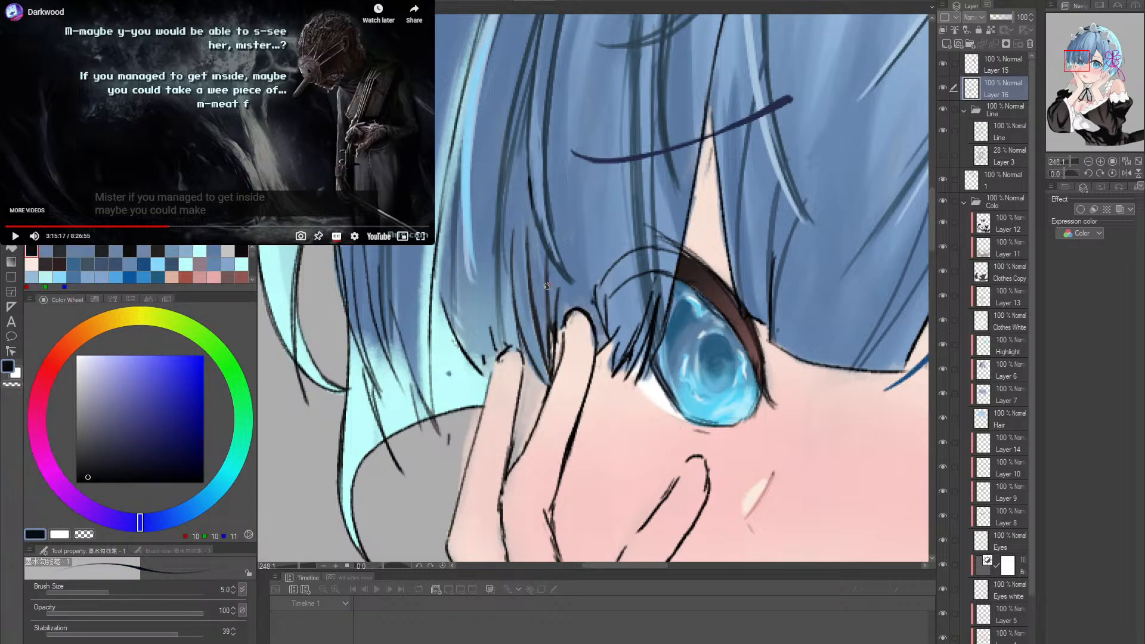
key(bracketright)
key(bracketright)
key(bracketright)
key(bracketright)
key(bracketright)
key(bracketright)
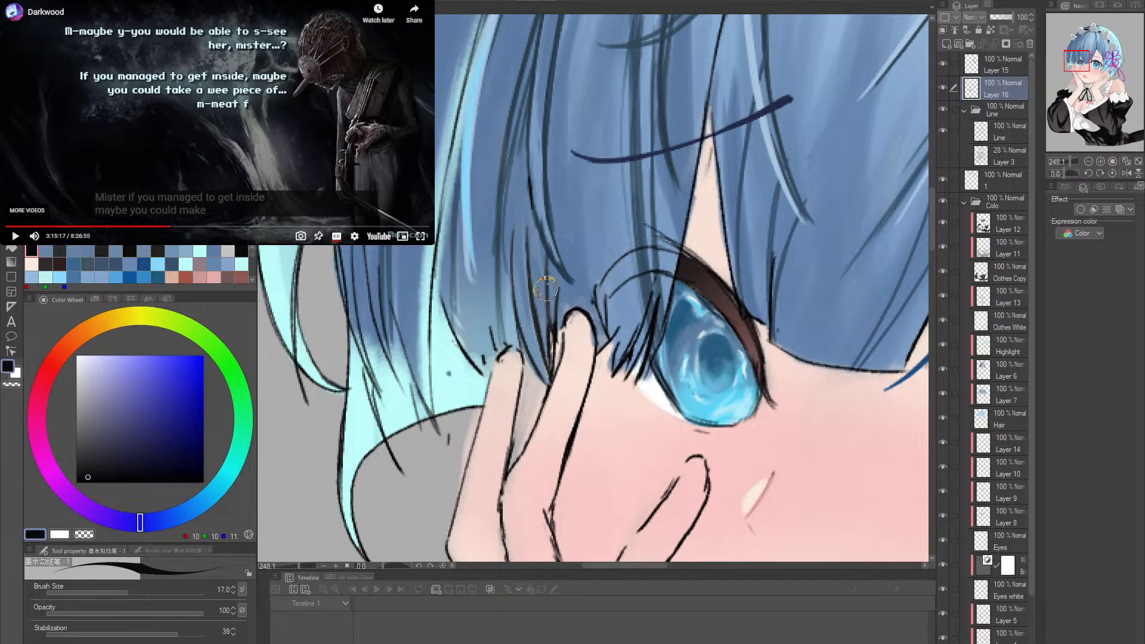
alt+click(538, 290)
drag(547, 258, 549, 281)
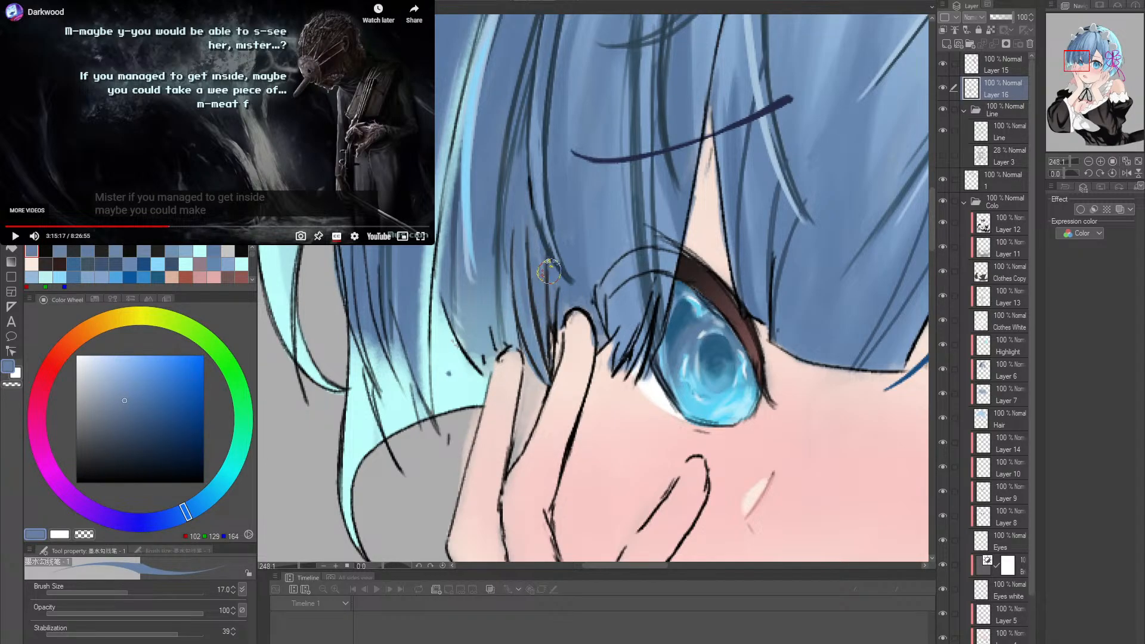
- Paint hair blue over the upper ends of the thin dark strand lines above the raised fingers with brush size 7
key(bracketleft)
key(bracketleft)
key(bracketleft)
key(bracketleft)
key(bracketleft)
drag(546, 266, 551, 315)
drag(528, 223, 537, 297)
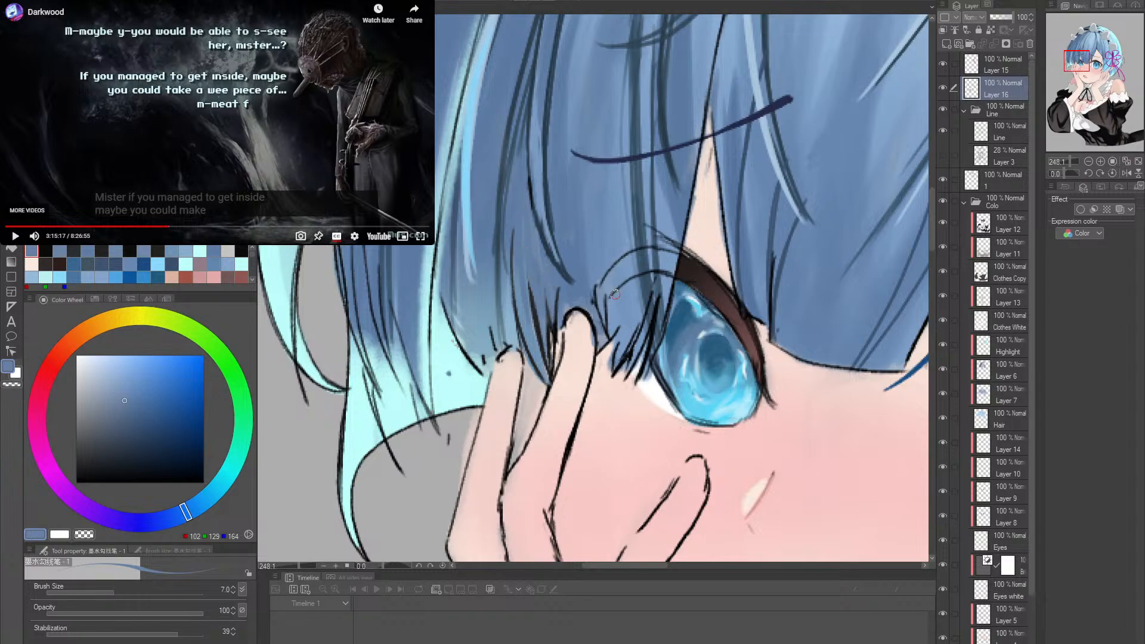
- Sample the neck ribbon's near-black, set the brush size to 30, and thicken the ribbon's left loop up to the knot
key(alt+space)
drag(656, 319, 576, 319)
drag(773, 325, 692, 285)
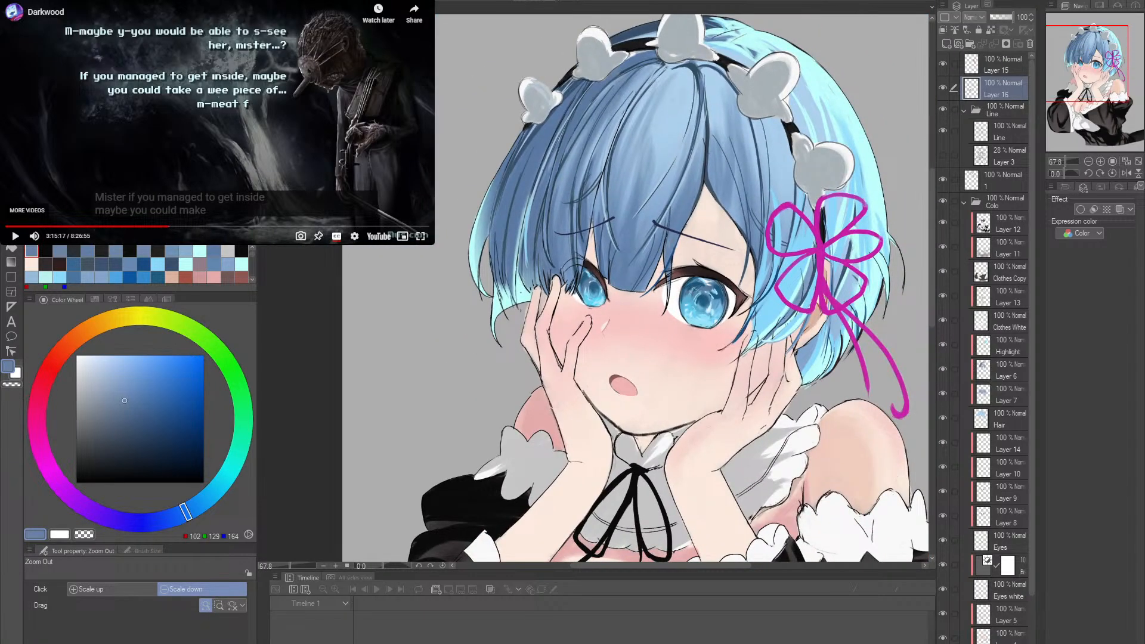
drag(713, 456, 708, 332)
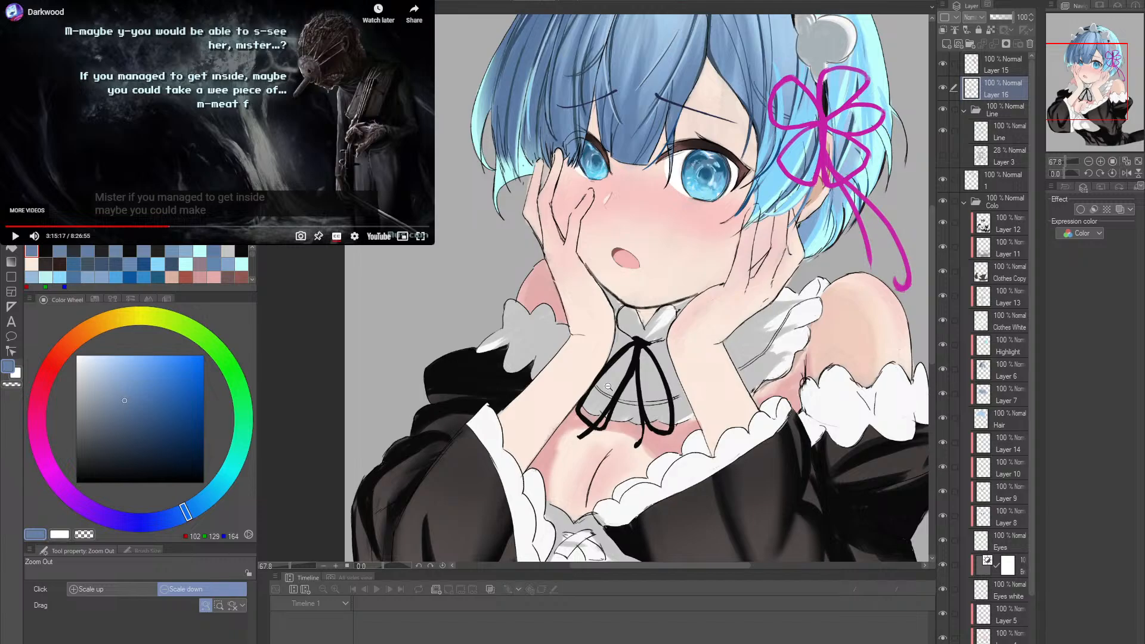
drag(609, 386, 634, 373)
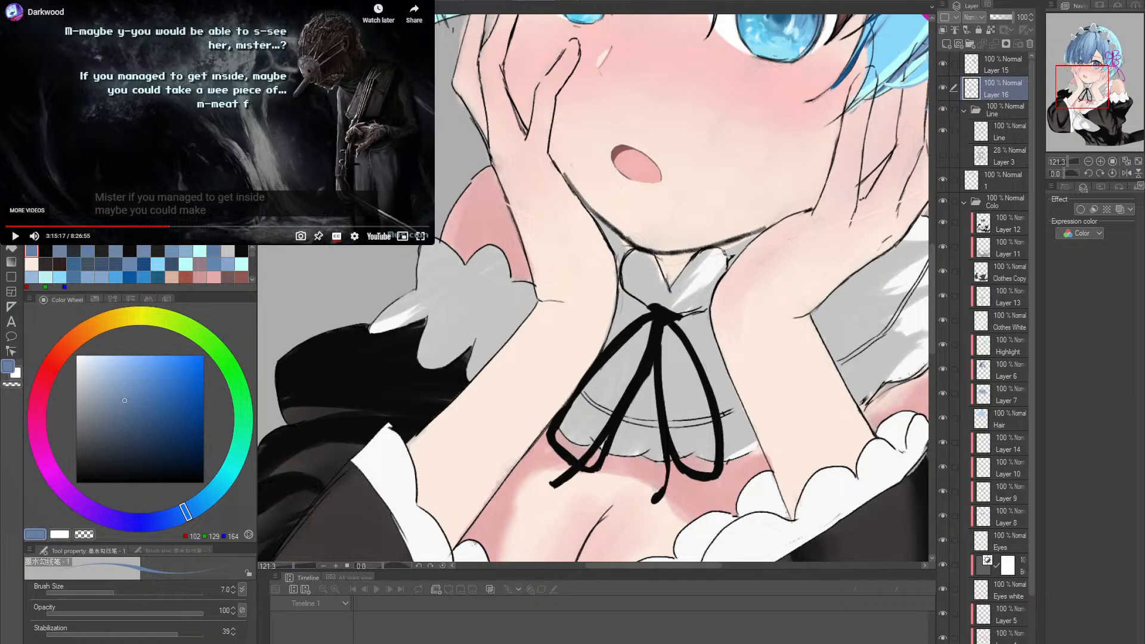
key(b)
alt+click(615, 435)
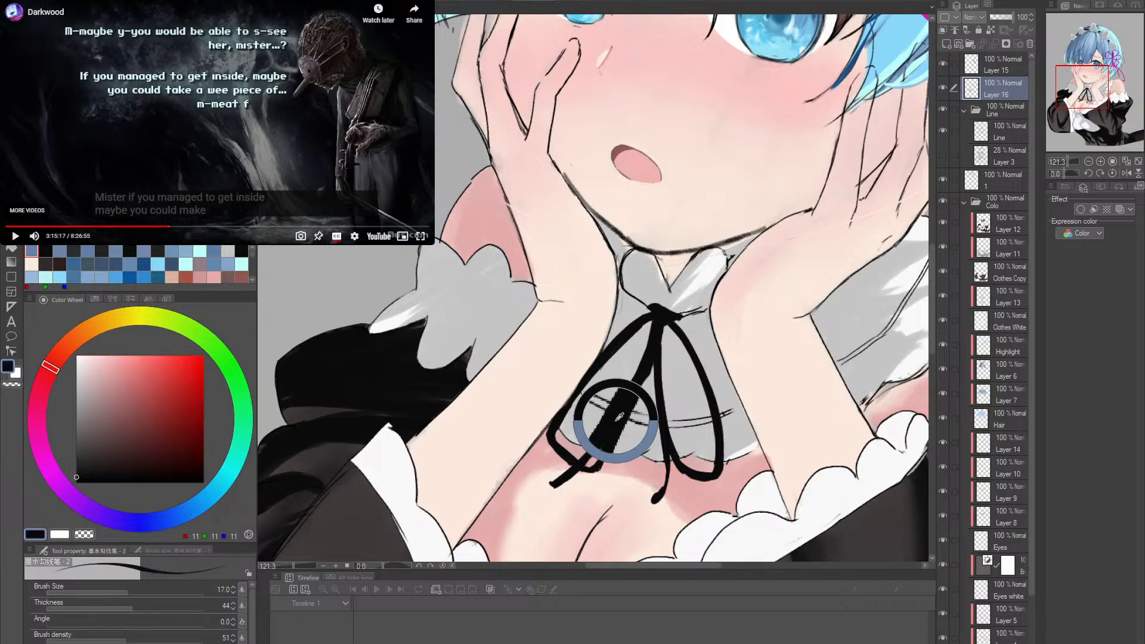
key(bracketright)
key(bracketright)
key(bracketright)
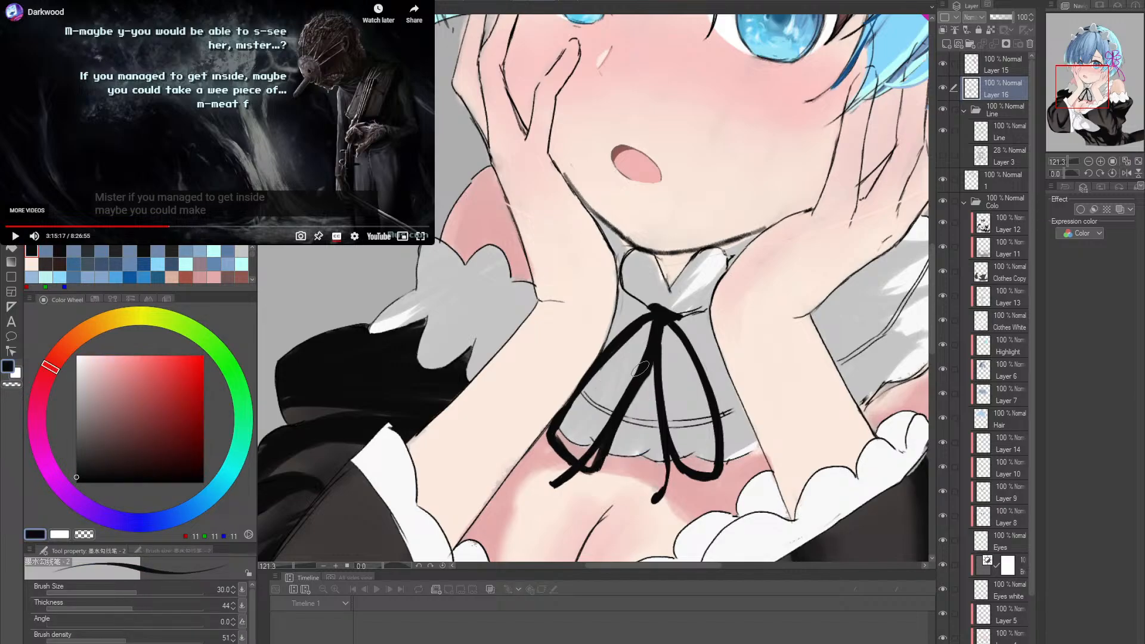
mouse_move(582, 471)
mouse_down()
mouse_move(655, 337)
mouse_move(654, 311)
mouse_up()
drag(604, 370, 662, 320)
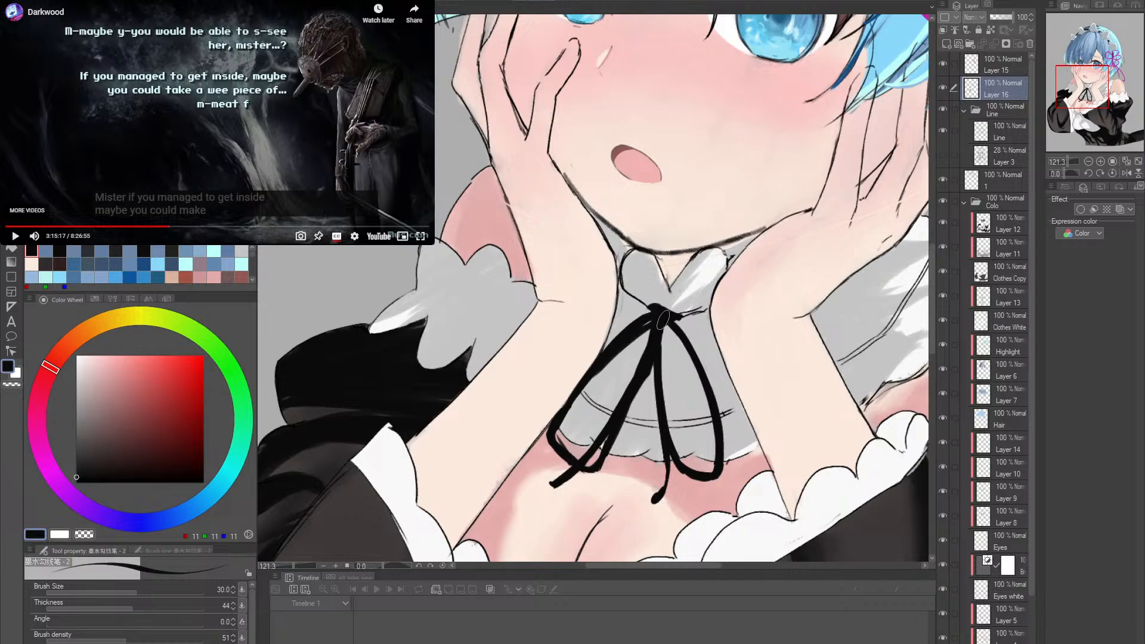
- Try several near-black strokes to thicken the outer edge of the neck ribbon's right loop
key(ctrl+z)
mouse_move(605, 464)
mouse_down()
mouse_move(661, 327)
mouse_move(657, 440)
mouse_move(713, 474)
mouse_up()
drag(683, 325, 725, 450)
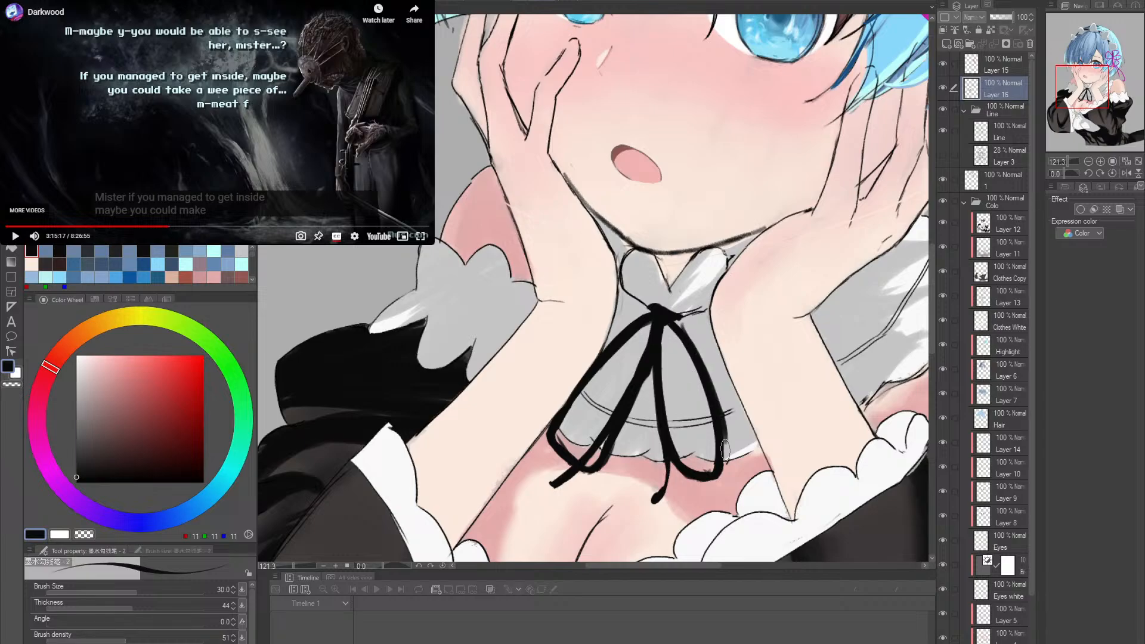
key(ctrl+z)
key(ctrl+z)
drag(678, 331, 726, 456)
drag(714, 385, 725, 470)
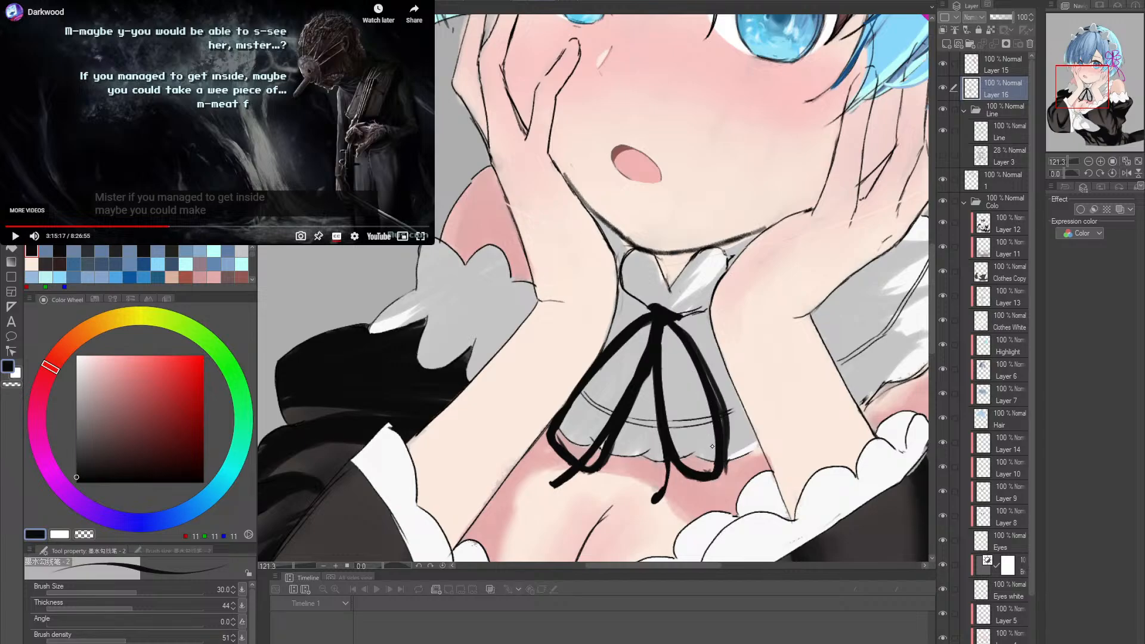
key(ctrl+z)
drag(706, 369, 726, 456)
key(ctrl+z)
key(ctrl+z)
drag(676, 326, 720, 440)
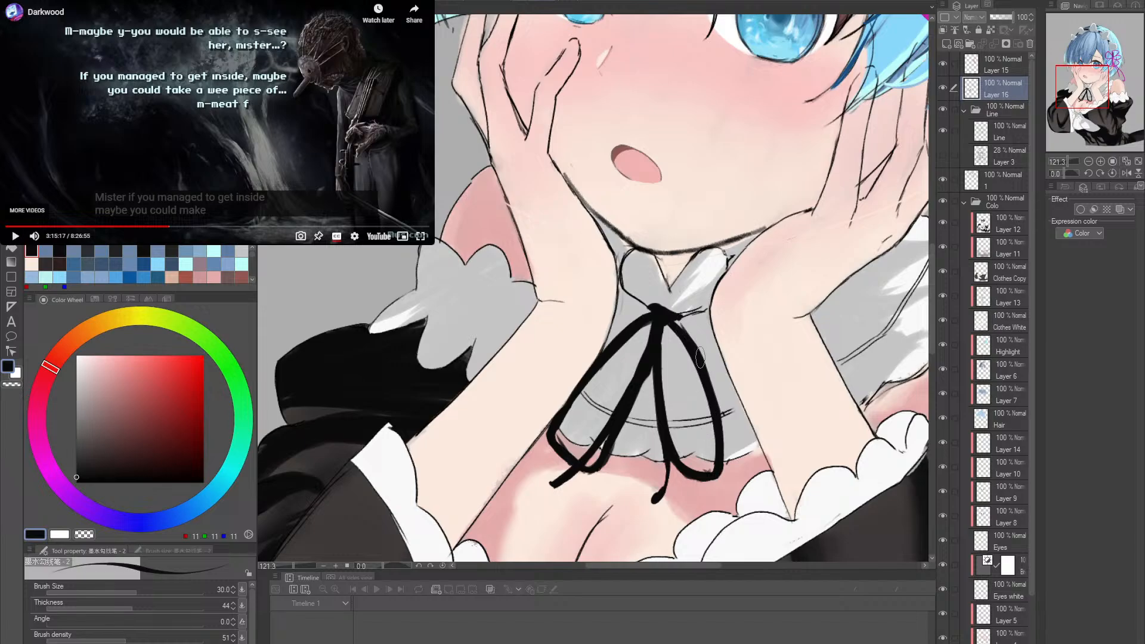
drag(707, 376, 722, 451)
key(ctrl+z)
drag(703, 353, 723, 473)
key(ctrl+z)
key(ctrl+z)
drag(710, 383, 725, 470)
key(ctrl+z)
- Thicken the outer edge of the neck ribbon's right loop down to its lower curve with near-black strokes
drag(711, 380, 720, 464)
drag(720, 407, 720, 474)
drag(718, 434, 723, 466)
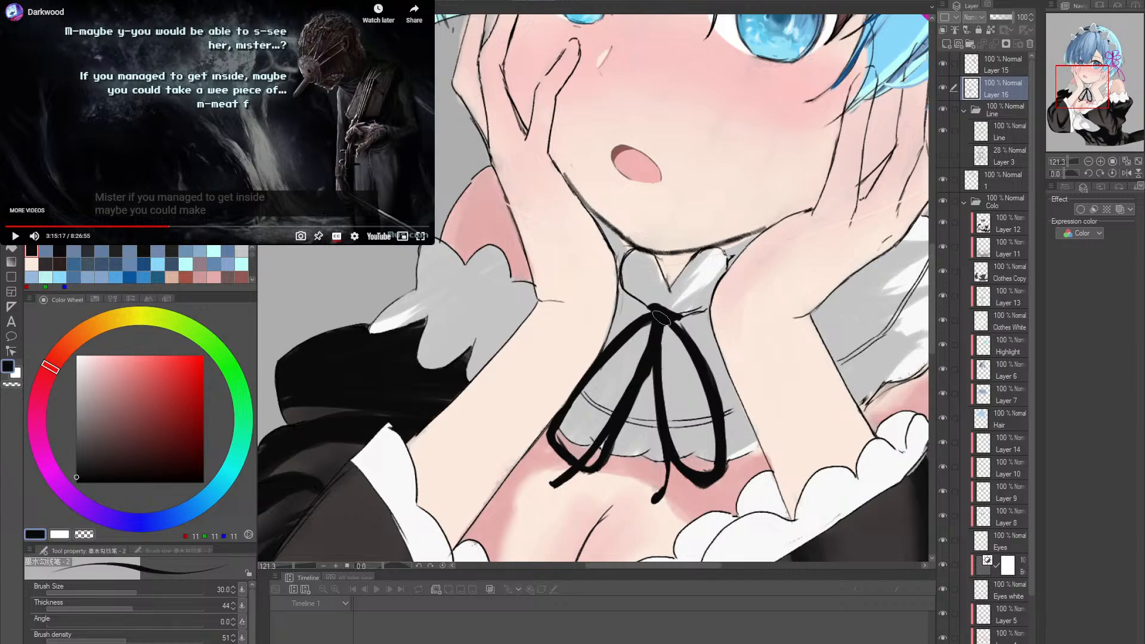
- Try to thicken the neck ribbon's right tail from the knot down to its tip
mouse_move(672, 315)
mouse_down()
mouse_move(663, 385)
mouse_move(660, 334)
mouse_move(671, 460)
mouse_move(656, 504)
mouse_up()
key(ctrl+z)
drag(665, 454, 654, 505)
key(ctrl+z)
mouse_move(667, 456)
mouse_down()
mouse_move(654, 499)
mouse_move(664, 490)
mouse_up()
key(ctrl+z)
key(ctrl+z)
key(ctrl+z)
- Reduce the brush size to 17 and thicken the lower end of the neck ribbon's right tail
key(bracketleft)
key(bracketleft)
drag(671, 488, 681, 464)
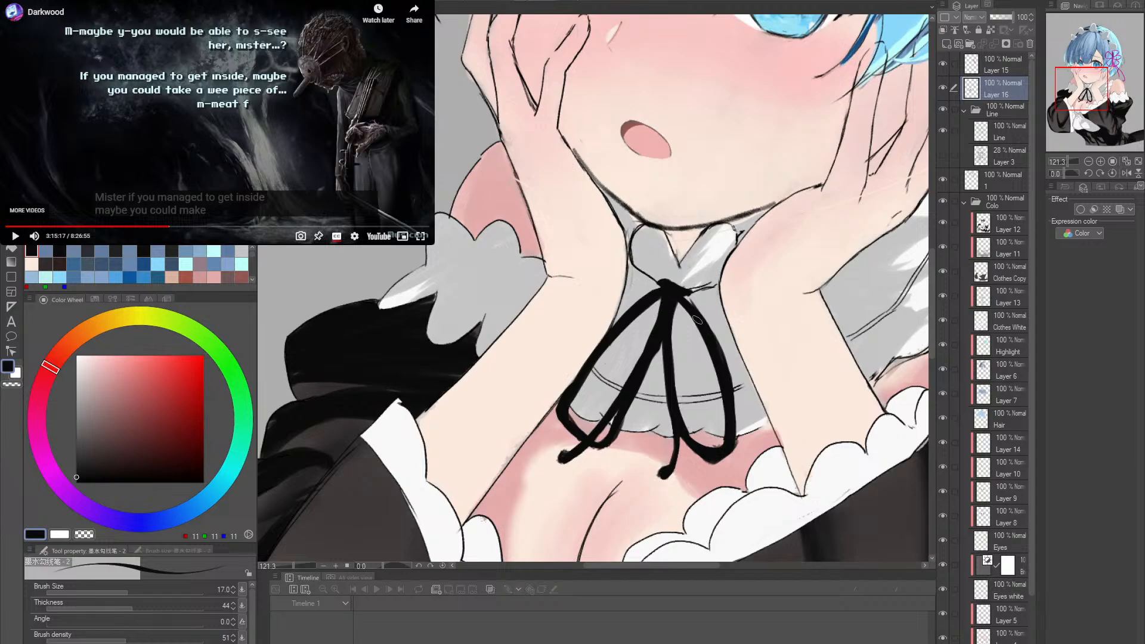
- Set the hard eraser to size 15 and undo the last two strokes on the neck ribbon
mouse_move(724, 297)
mouse_down()
mouse_move(684, 395)
mouse_move(691, 389)
mouse_move(697, 381)
mouse_move(656, 374)
mouse_up()
key(e)
key(bracketright)
key(bracketright)
key(bracketright)
key(bracketright)
key(ctrl+z)
key(ctrl+z)
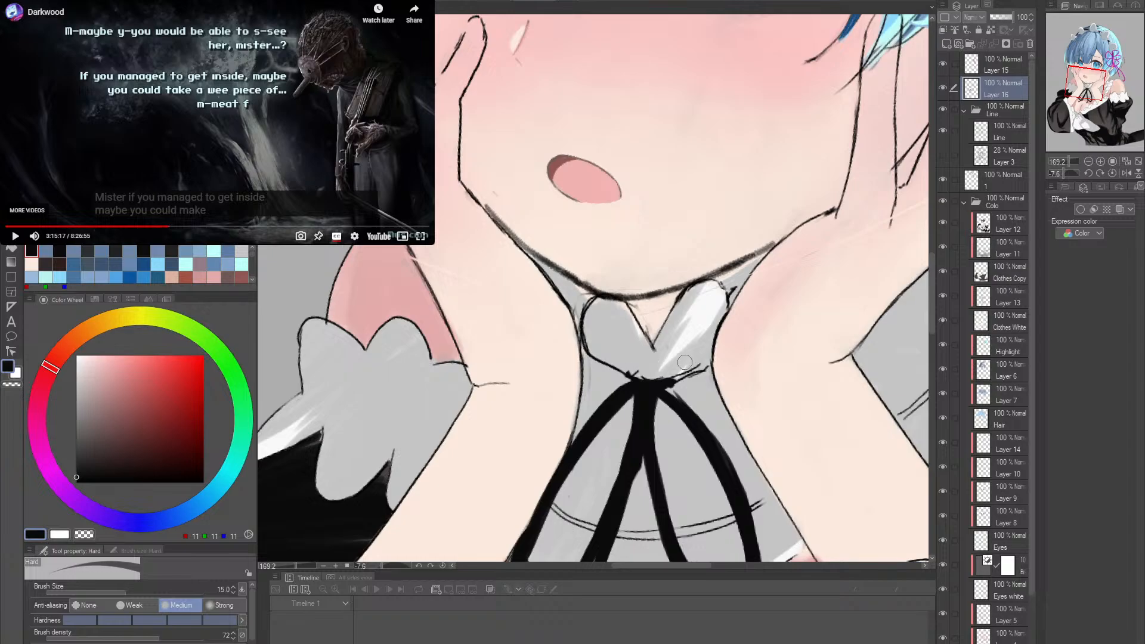
- Switch to the reference canvas and sample its salmon pink, RGB 236, 154, 142
key(alt+space)
drag(733, 356, 697, 370)
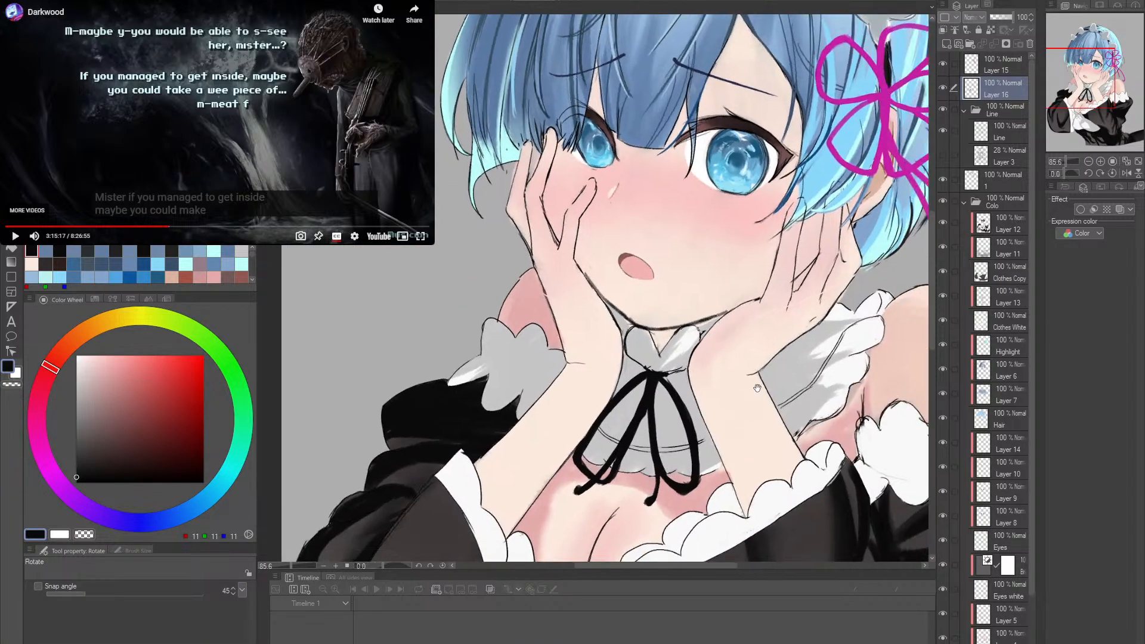
drag(799, 406, 752, 383)
drag(754, 385, 739, 364)
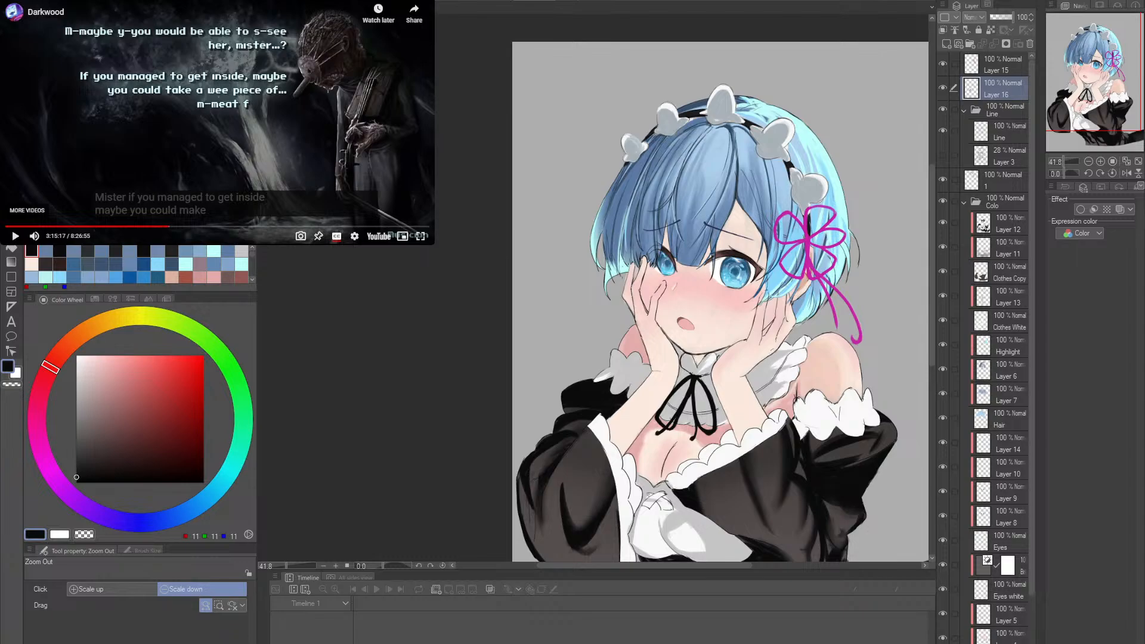
key(ctrl+Tab)
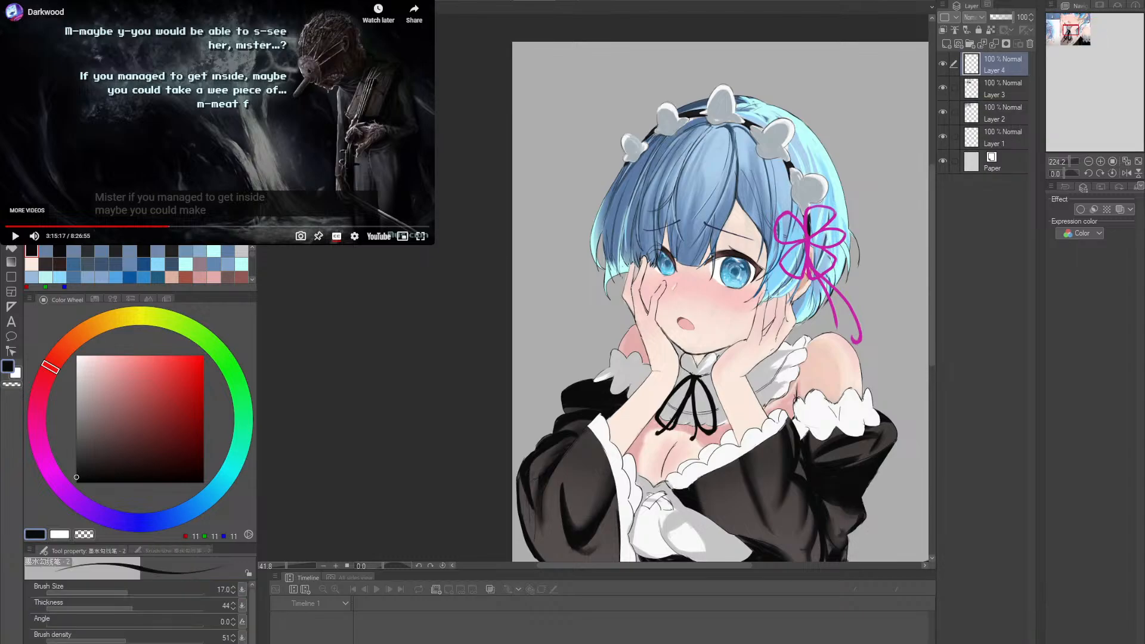
key(alt)
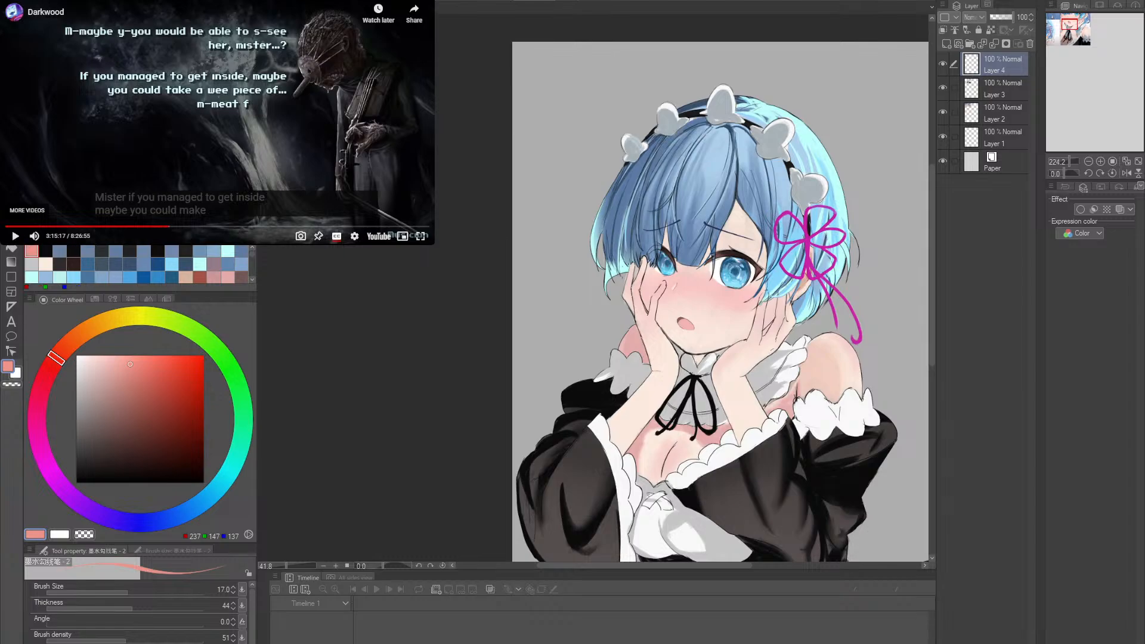
key(alt)
key(alt)
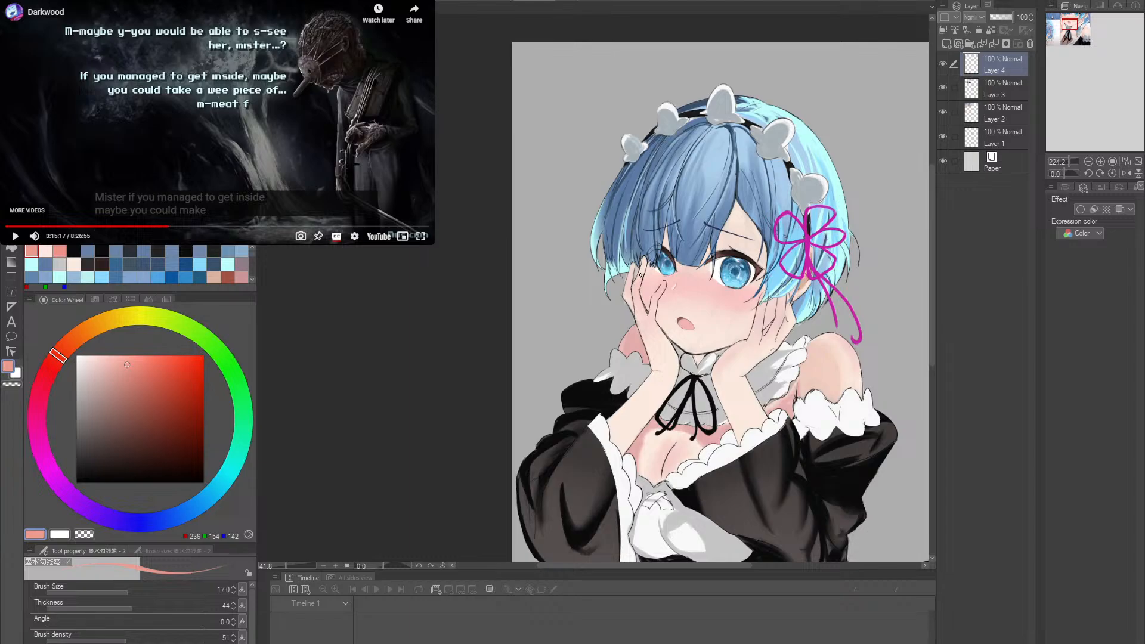
- Return to the illustration and try painting sampled hair blue into the gap between the two raised fingertips
scroll(649, 285, up, 5)
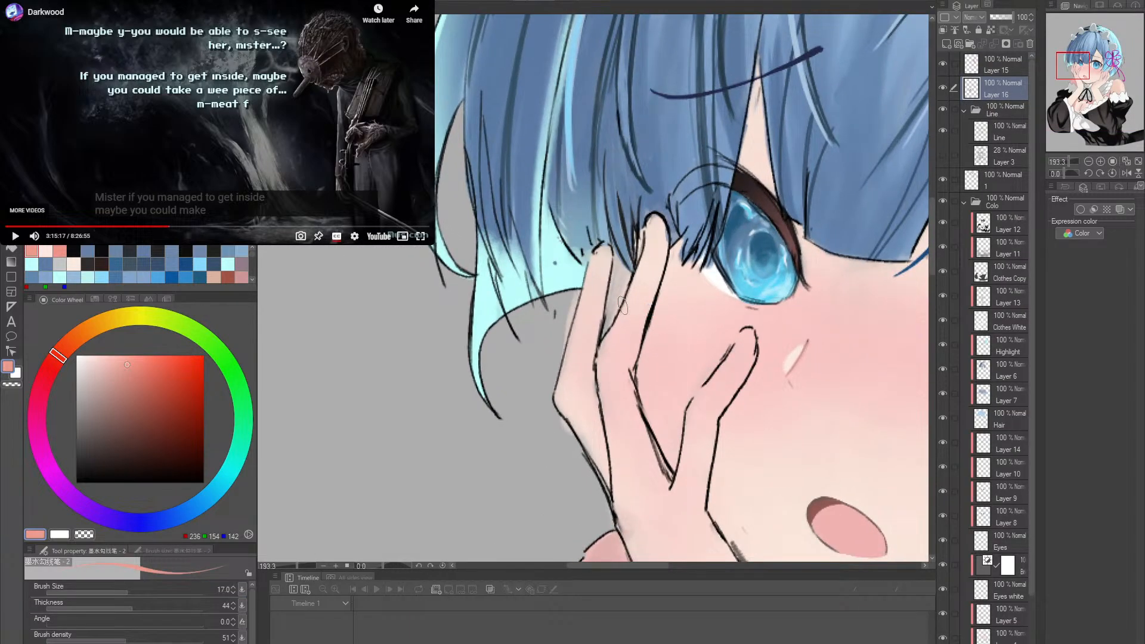
alt+click(607, 249)
mouse_move(612, 253)
mouse_down()
mouse_move(615, 314)
mouse_move(630, 236)
mouse_up()
key(ctrl+z)
key(ctrl+z)
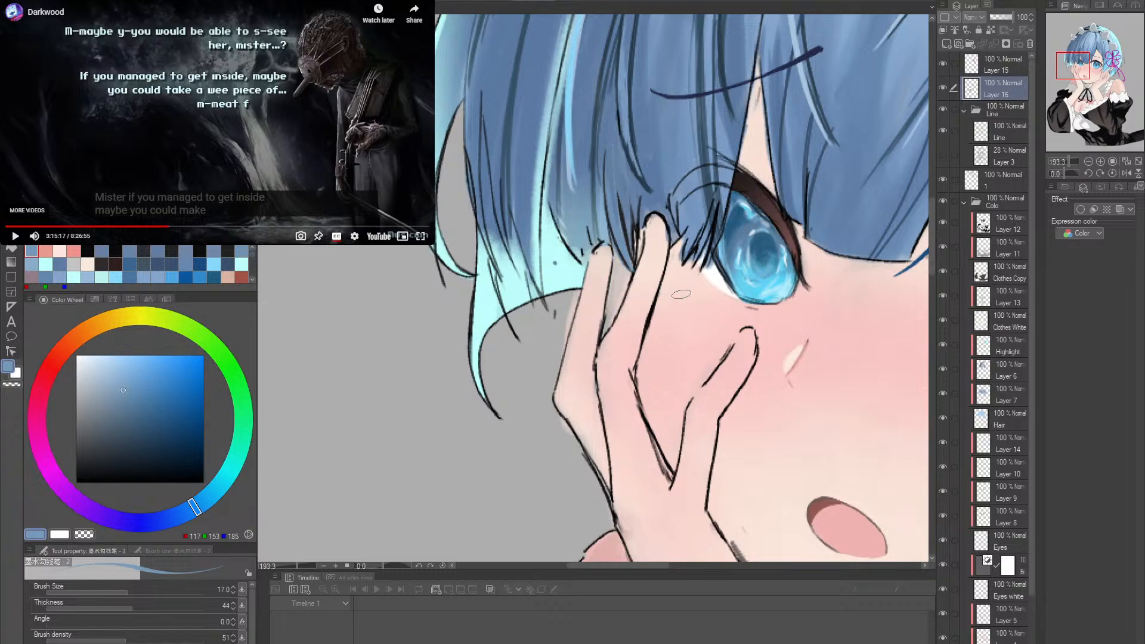
- Fill the upper part of the gap between the two raised fingers with sampled pale cyan hair colour, using brush size 10 for its boundary
drag(705, 287, 693, 239)
drag(611, 299, 643, 308)
alt+click(546, 286)
key(bracketleft)
key(bracketleft)
key(bracketleft)
key(bracketleft)
key(bracketleft)
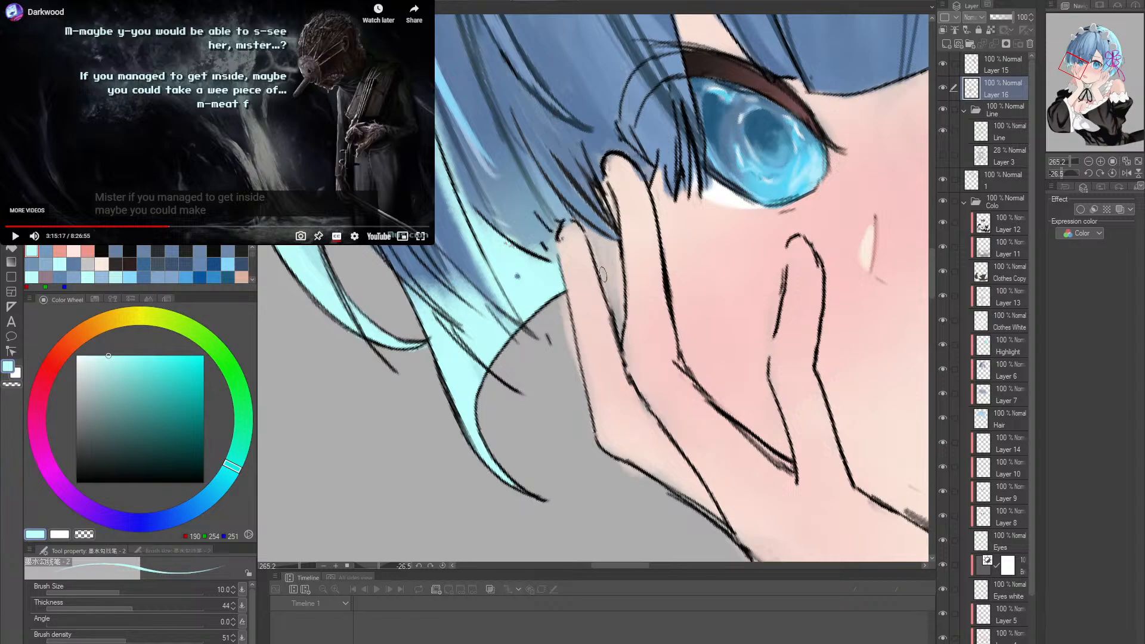
drag(623, 258, 599, 271)
key(g)
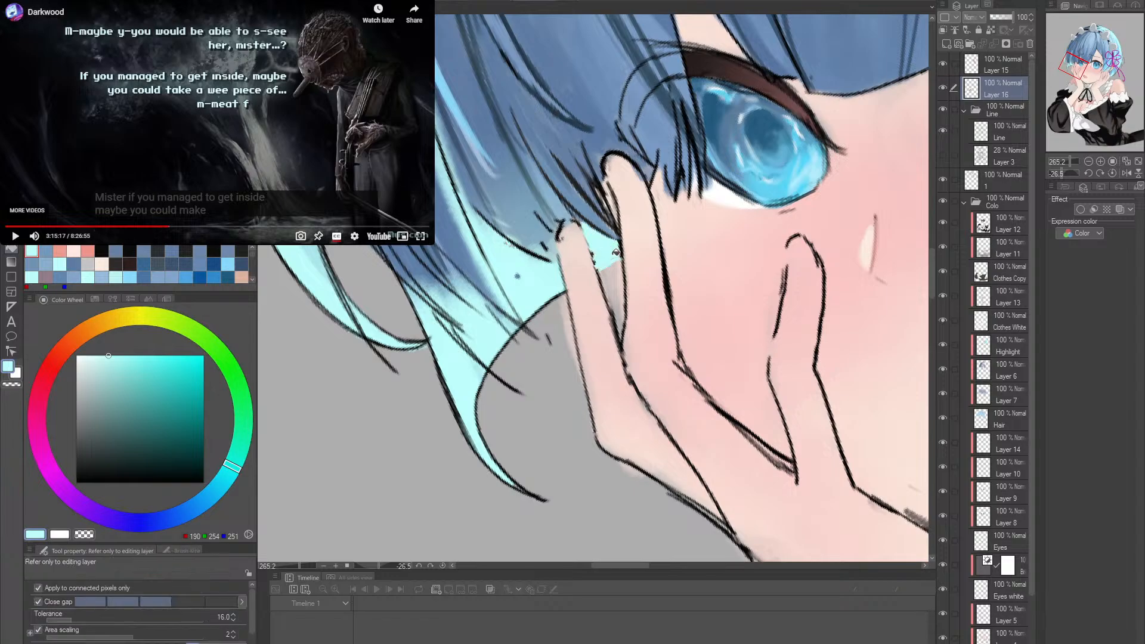
- Redraw the outer finger's inner outline in sampled near-black, from the gap between the fingers up to the tip
key(shift+space)
mouse_move(644, 244)
mouse_down()
mouse_move(647, 275)
mouse_move(685, 324)
mouse_move(634, 321)
mouse_move(653, 310)
mouse_up()
key(alt+space)
alt+click(603, 404)
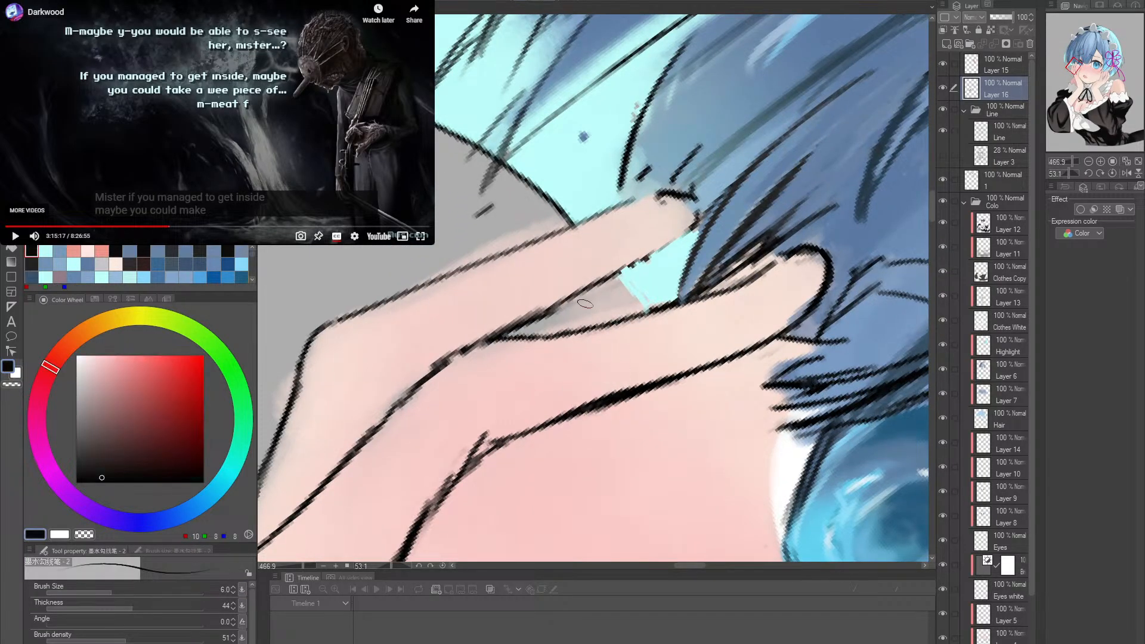
drag(583, 304, 698, 227)
key(ctrl+z)
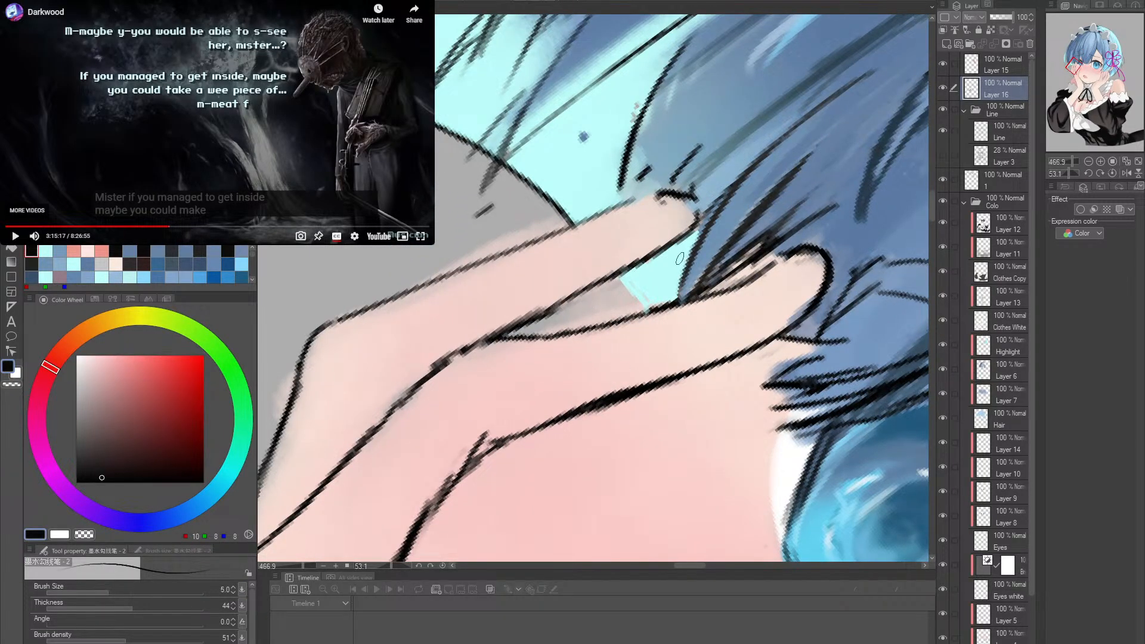
- Touch up the inside edge of the outer fingertip with sampled skin tone at brush size 3
key(bracketleft)
key(bracketleft)
key(bracketleft)
alt+click(668, 218)
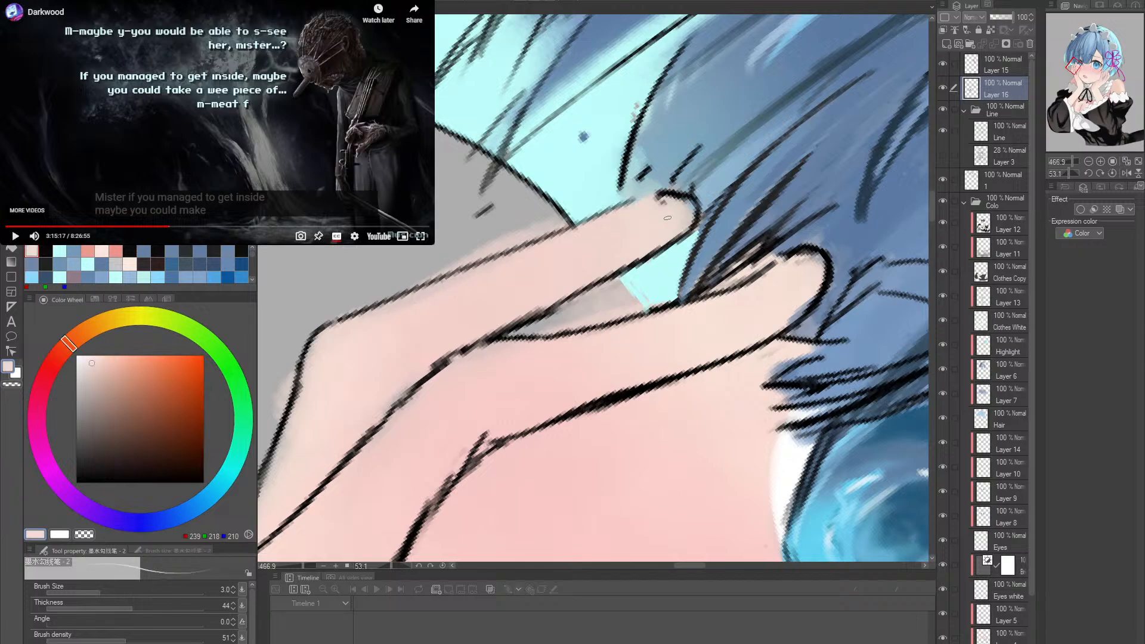
key(ctrl+space)
drag(787, 258, 747, 269)
key(shift+space)
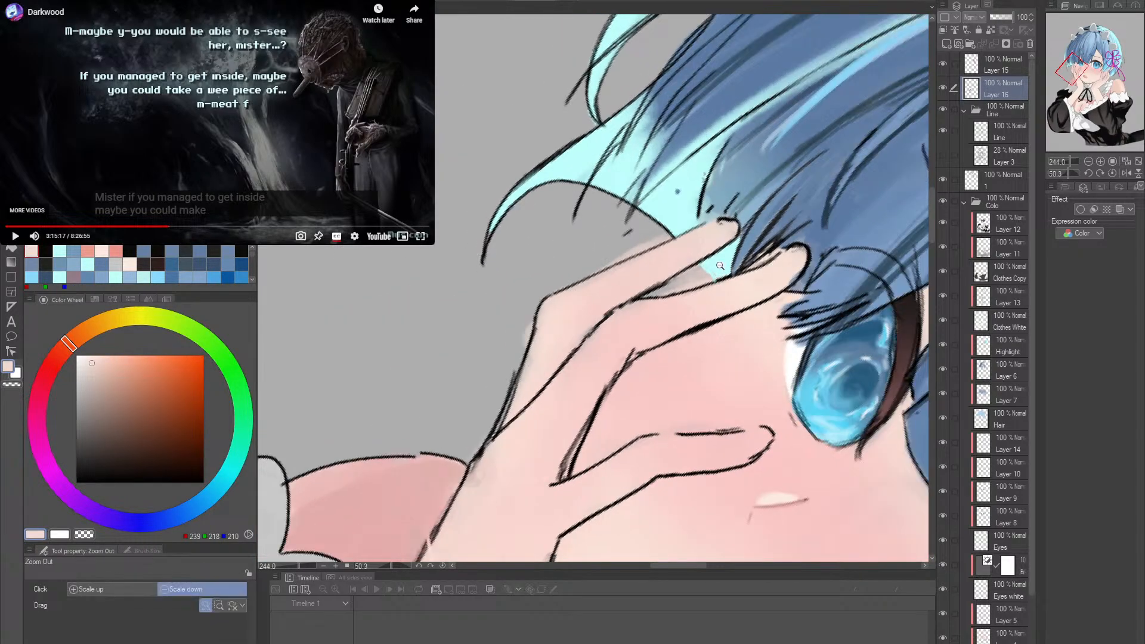
- Touch up the lower edge of the patch between the raised fingers with sampled pale cyan
scroll(733, 281, up, 3)
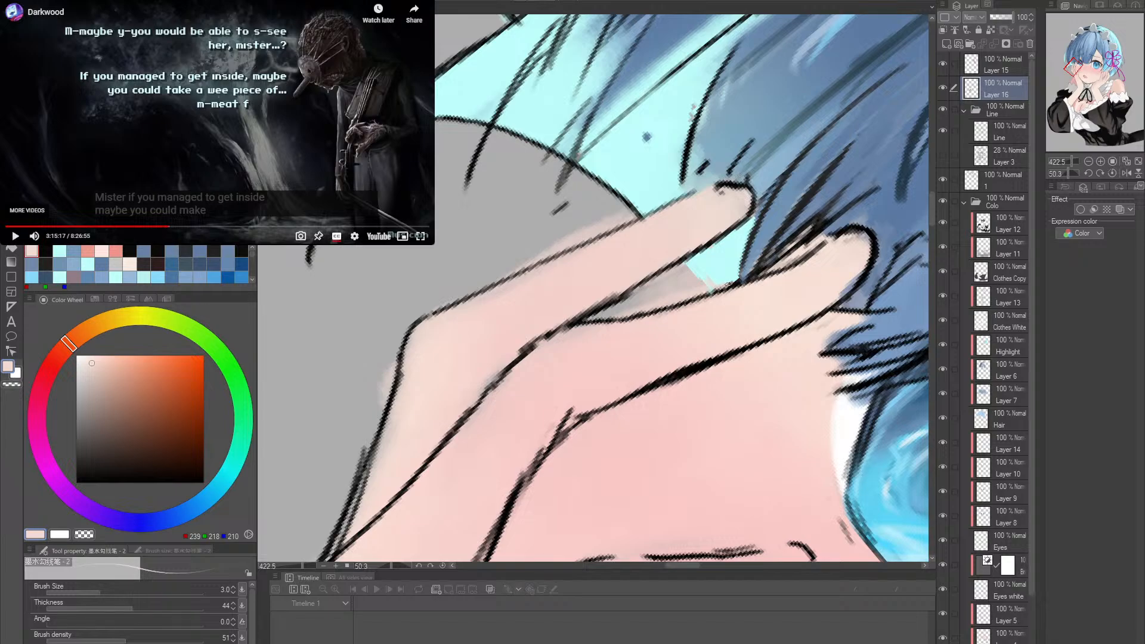
alt+click(706, 276)
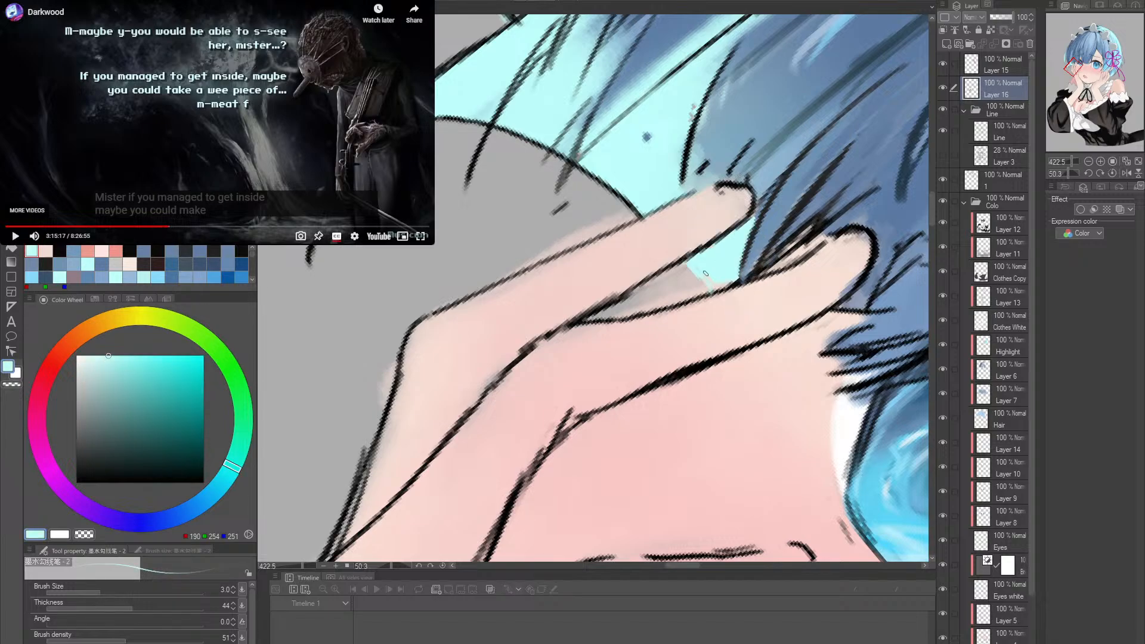
drag(715, 288, 715, 288)
- Set the brush size to 6 and extend the outer fingertip's outline in sampled near-black
key(bracketright)
key(bracketright)
key(bracketright)
key(r)
mouse_move(742, 234)
mouse_down()
mouse_move(738, 247)
mouse_move(656, 212)
mouse_move(609, 215)
mouse_up()
key(p)
alt+click(577, 222)
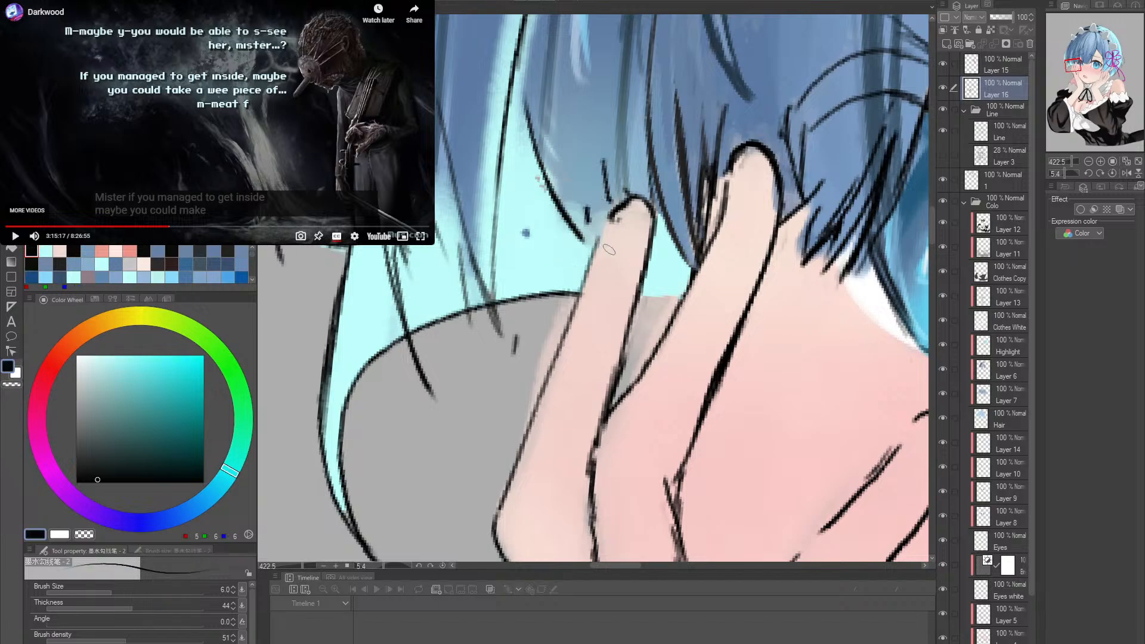
key(r)
mouse_move(716, 299)
mouse_down()
mouse_move(638, 260)
mouse_move(667, 244)
mouse_up()
key(p)
key(ctrl+z)
drag(635, 264, 668, 244)
key(ctrl+space)
drag(800, 278, 757, 298)
key(r)
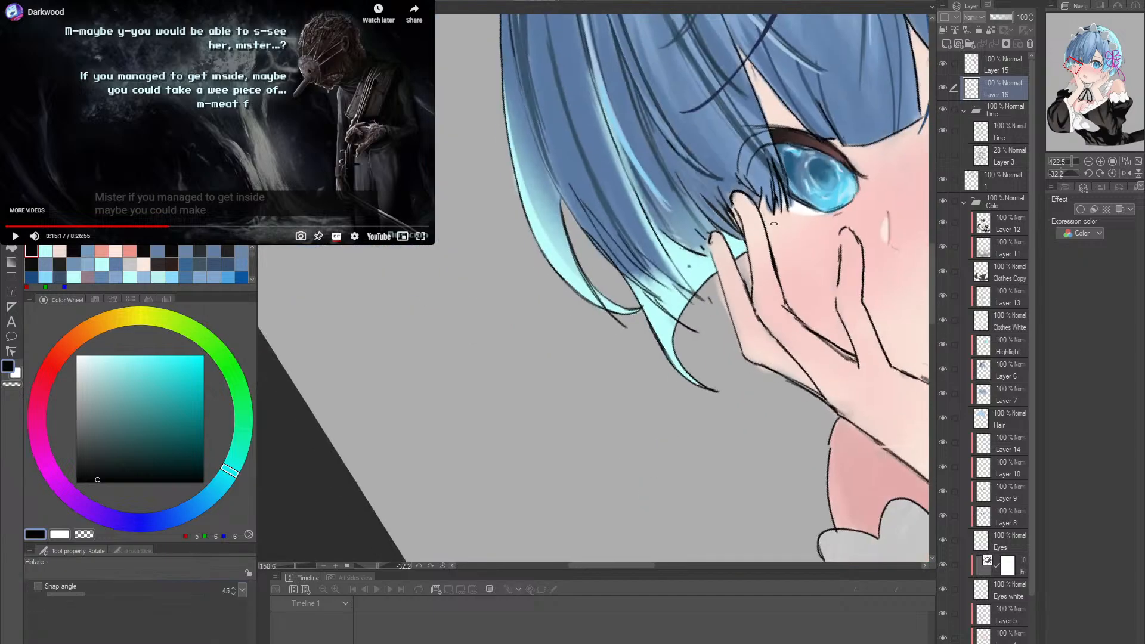
double_click(775, 317)
alt+click(774, 318)
alt+click(763, 318)
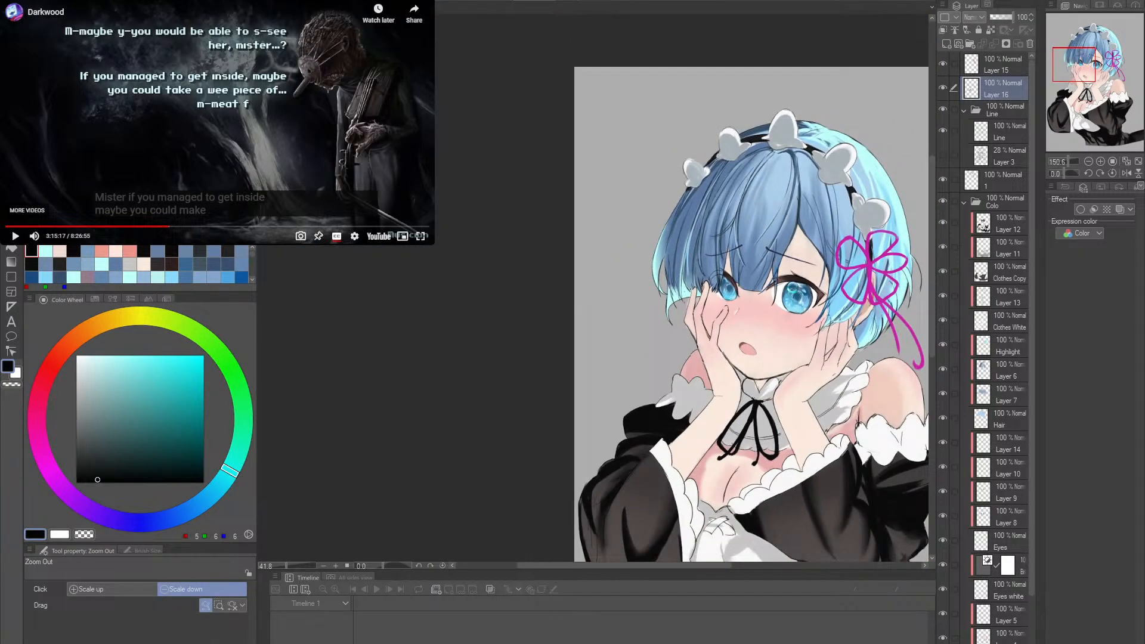
- Sample pale blue from the iris highlight, darken it to RGB 168, 209, 220, and set the brush size to 7
scroll(756, 318, up, 1)
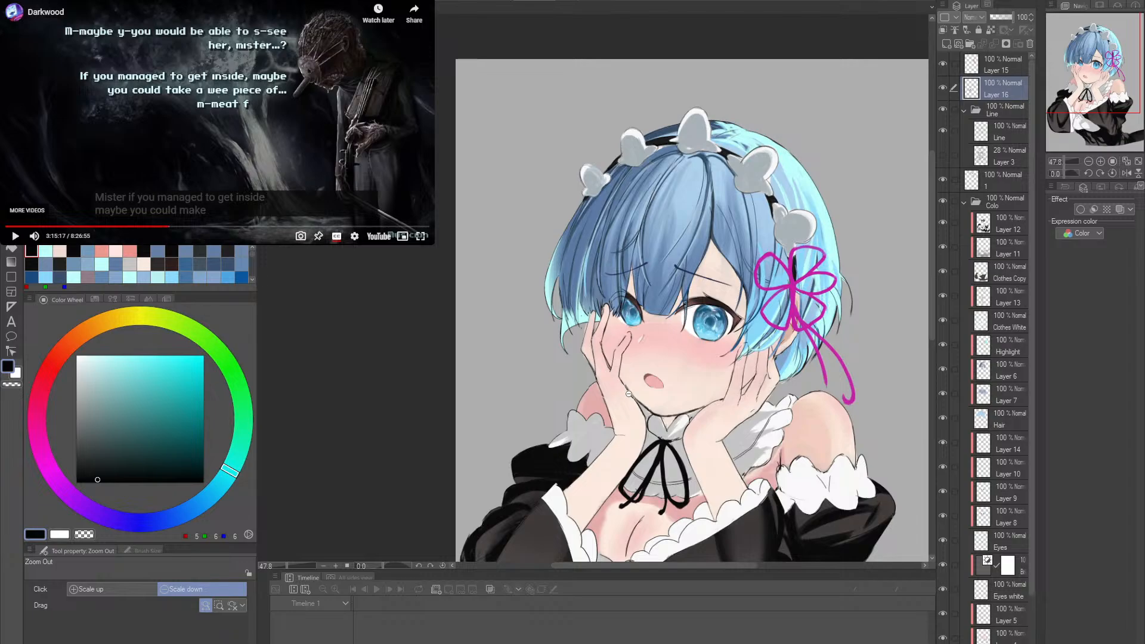
scroll(661, 407, up, 2)
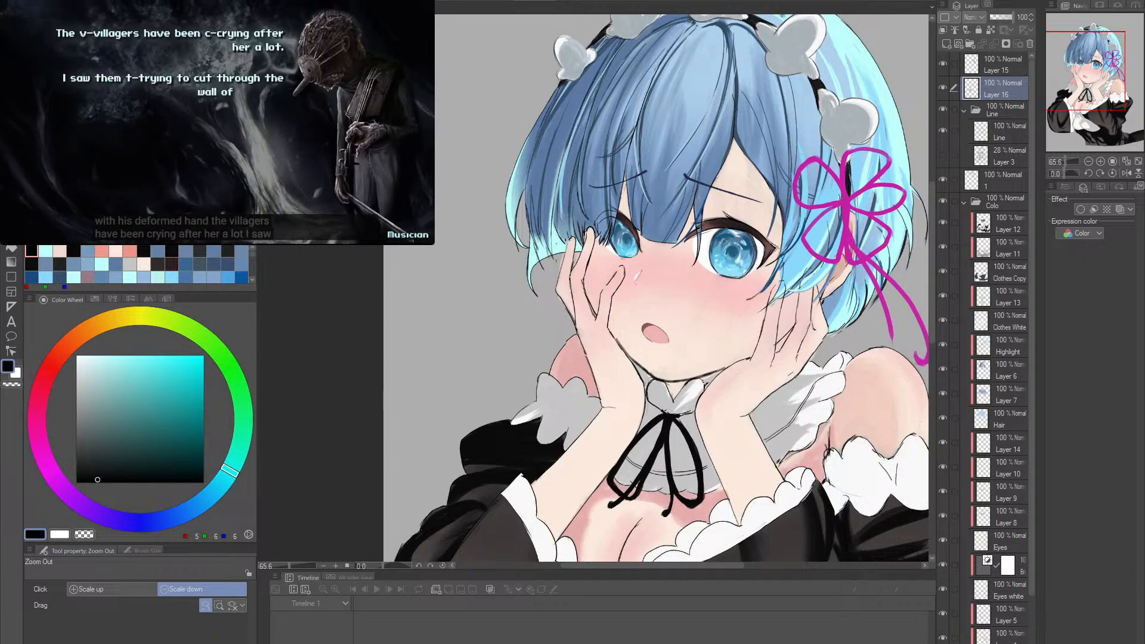
scroll(745, 324, up, 5)
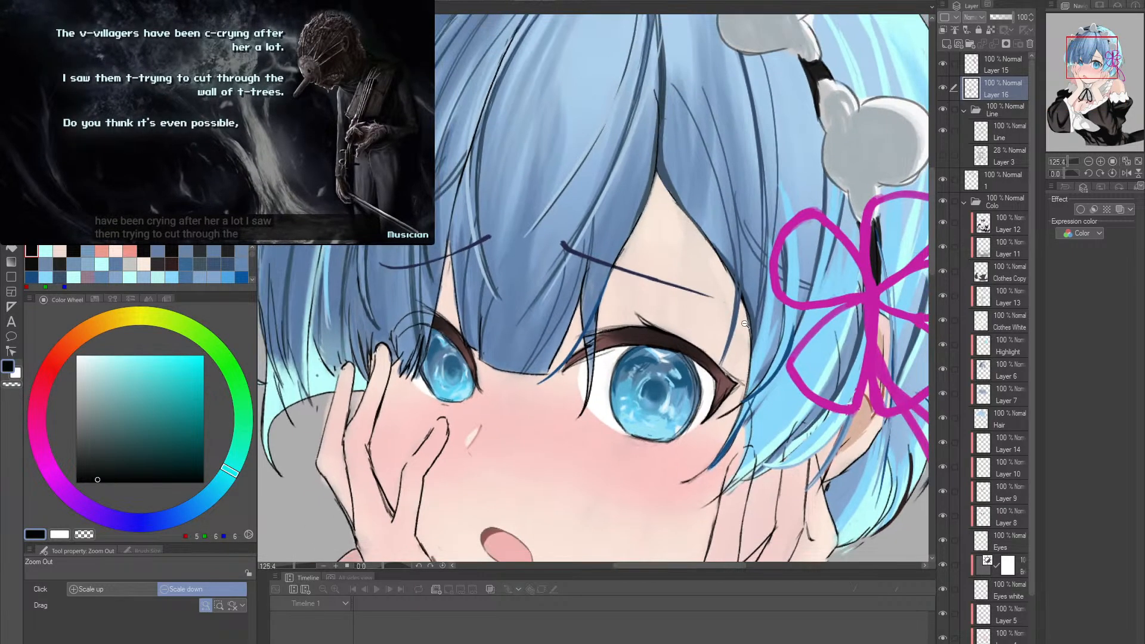
drag(745, 324, 761, 324)
drag(746, 322, 743, 268)
drag(644, 314, 684, 321)
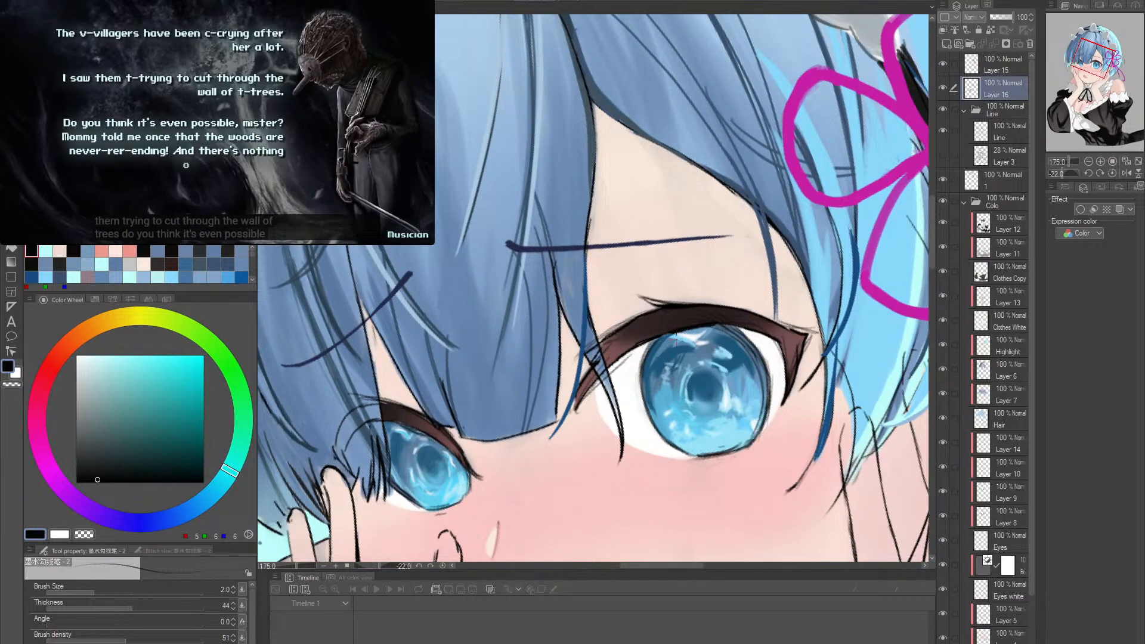
key(p)
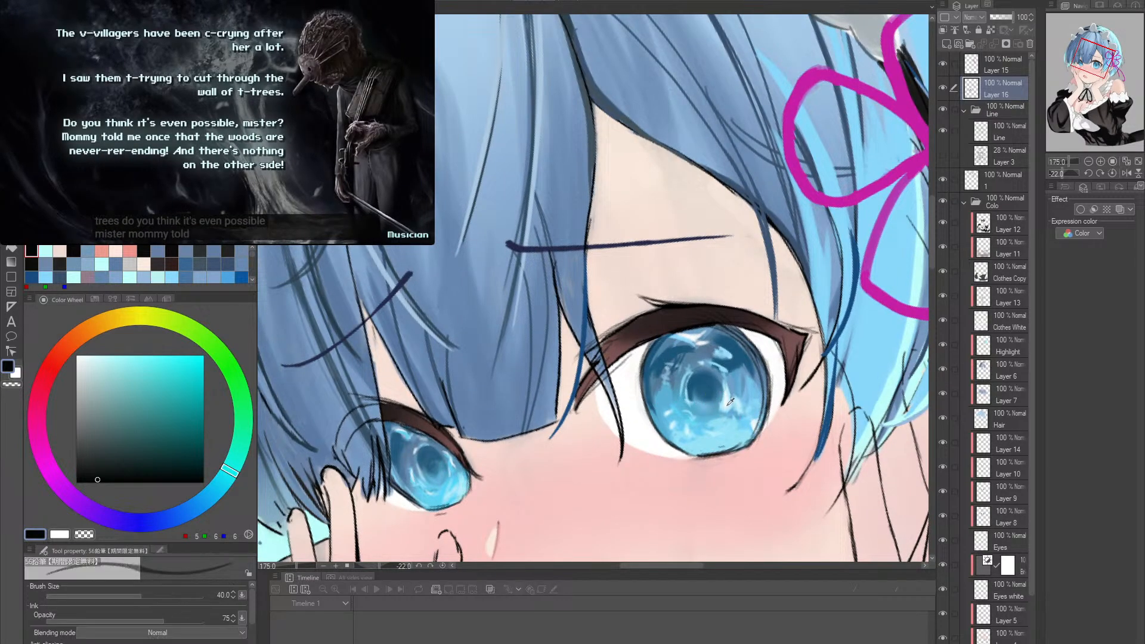
alt+click(731, 394)
key(p)
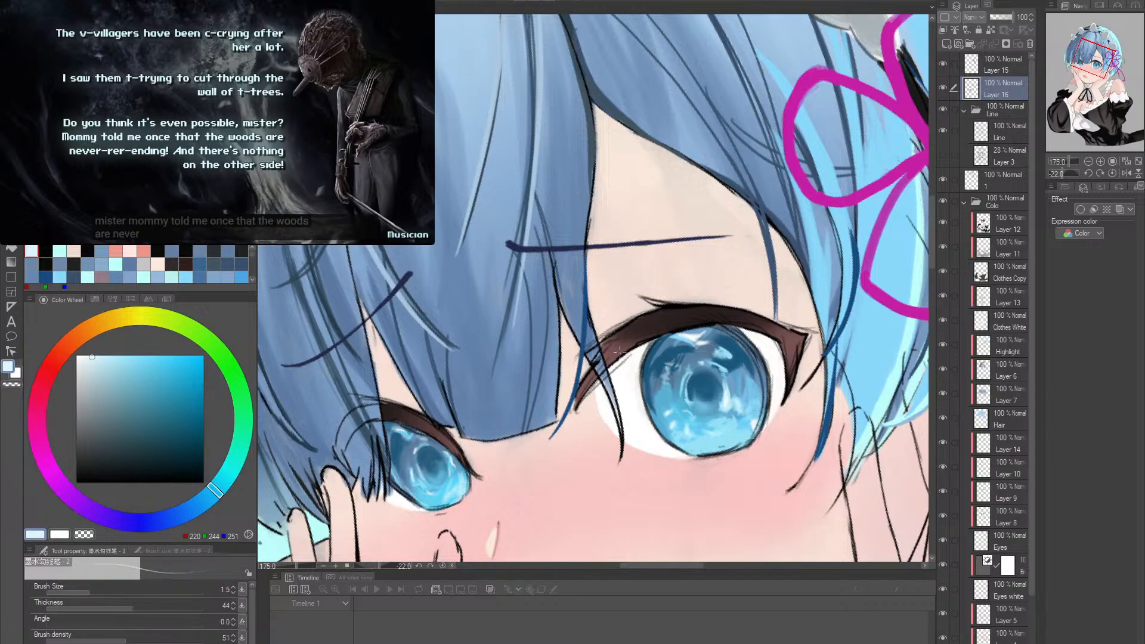
key(ctrl+z)
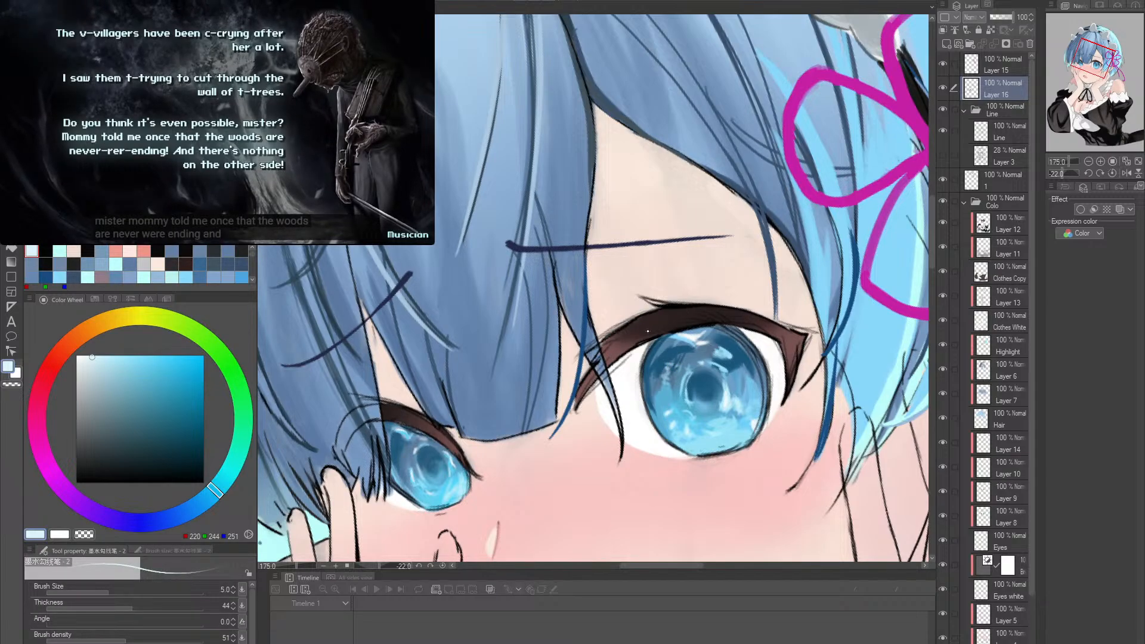
key(bracketright)
key(bracketright)
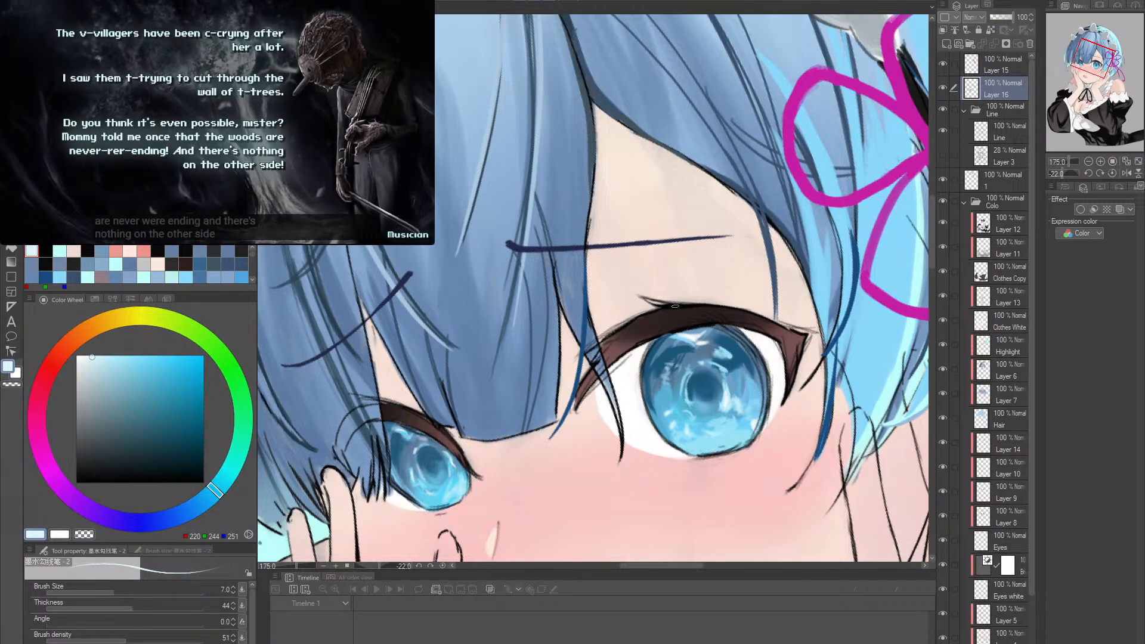
click(109, 369)
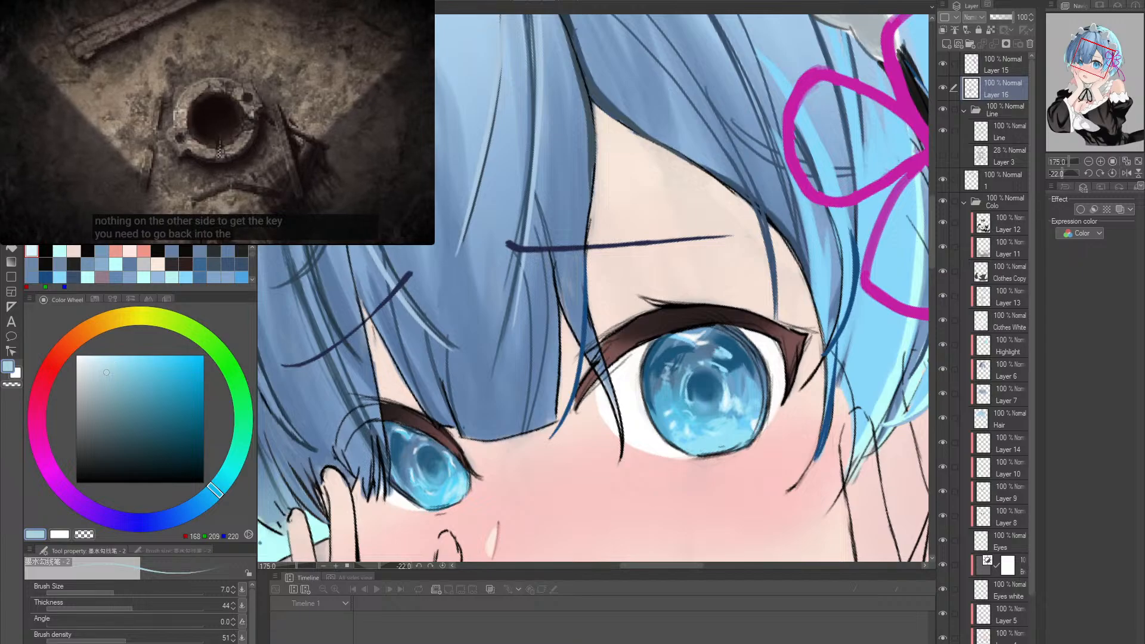
click(149, 140)
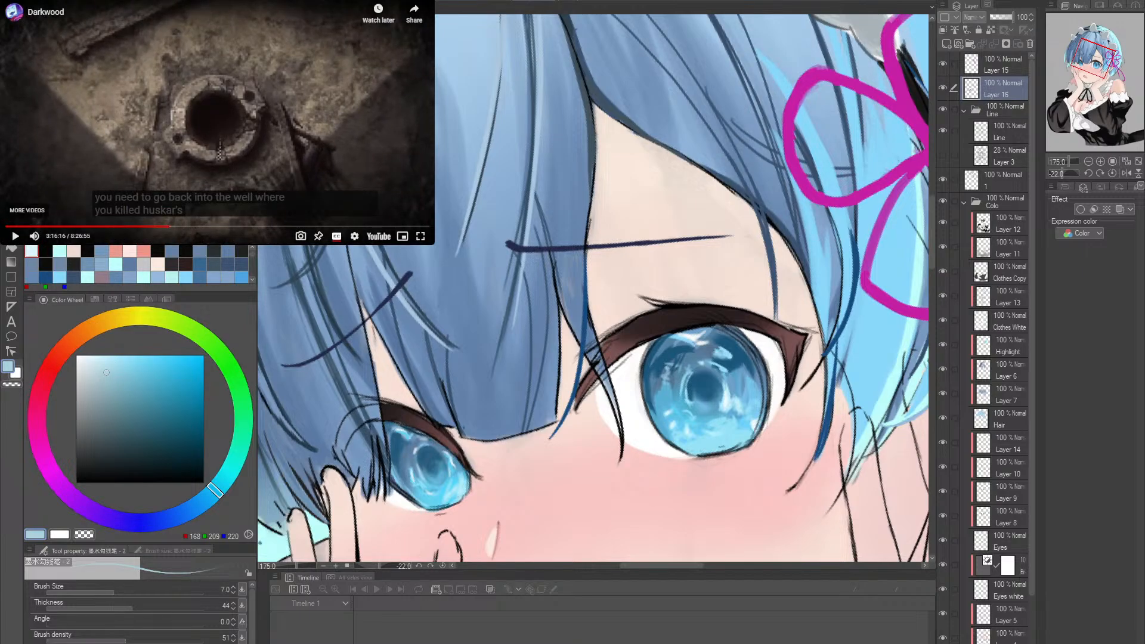
- Mirror the canvas view horizontally and reset its rotation after trying a light blue stroke on the upper lash line
drag(621, 331, 707, 303)
key(ctrl+z)
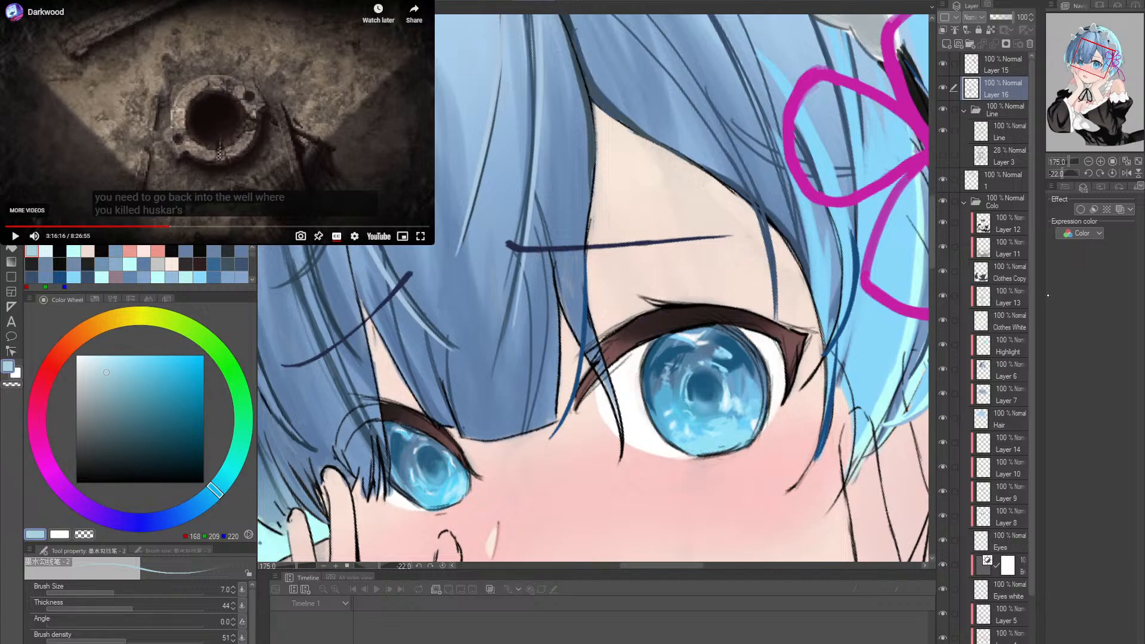
click(1127, 173)
drag(638, 317, 705, 307)
double_click(707, 307)
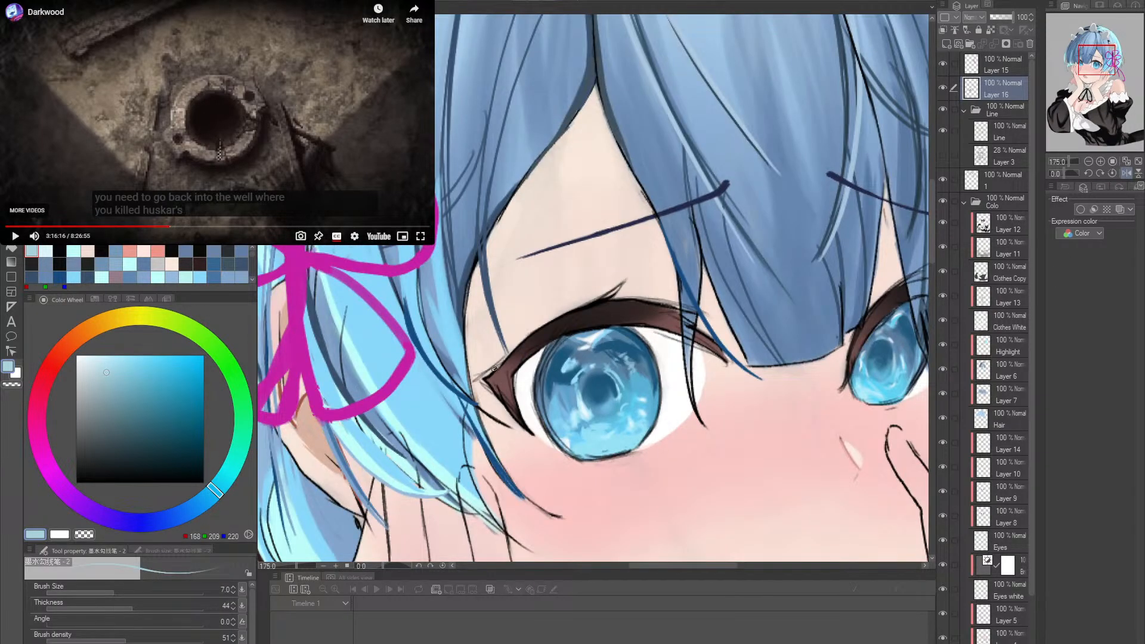
- Try light blue highlight strokes along the outer half of the upper lash line
mouse_move(505, 372)
mouse_down()
mouse_move(568, 312)
mouse_move(556, 316)
mouse_move(603, 298)
mouse_up()
key(ctrl+z)
key(ctrl+z)
key(ctrl+z)
key(ctrl+z)
drag(499, 369, 543, 326)
key(ctrl+z)
drag(488, 380, 579, 312)
drag(541, 333, 614, 297)
- Trace a thin light blue highlight along the upper edge of the upper lash line, starting at the outer eye corner
key(ctrl+z)
key(ctrl+z)
key(r)
drag(694, 319, 697, 302)
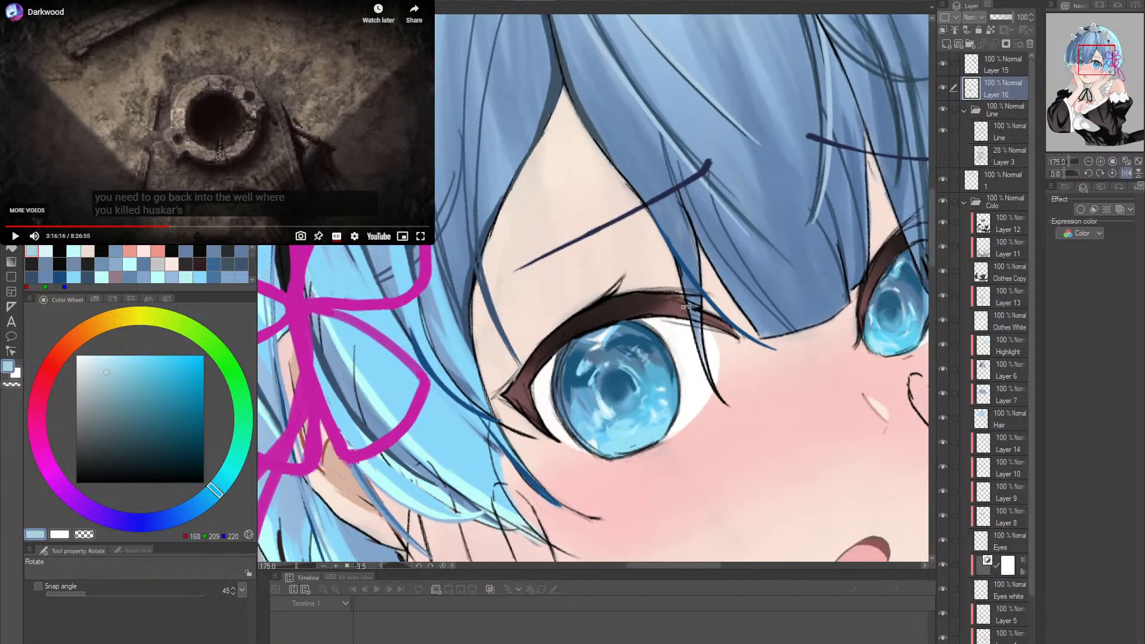
mouse_move(506, 394)
mouse_down()
mouse_move(580, 311)
mouse_move(571, 318)
mouse_move(642, 289)
mouse_up()
key(ctrl+z)
key(ctrl+z)
drag(509, 388, 611, 300)
key(ctrl+z)
key(ctrl+z)
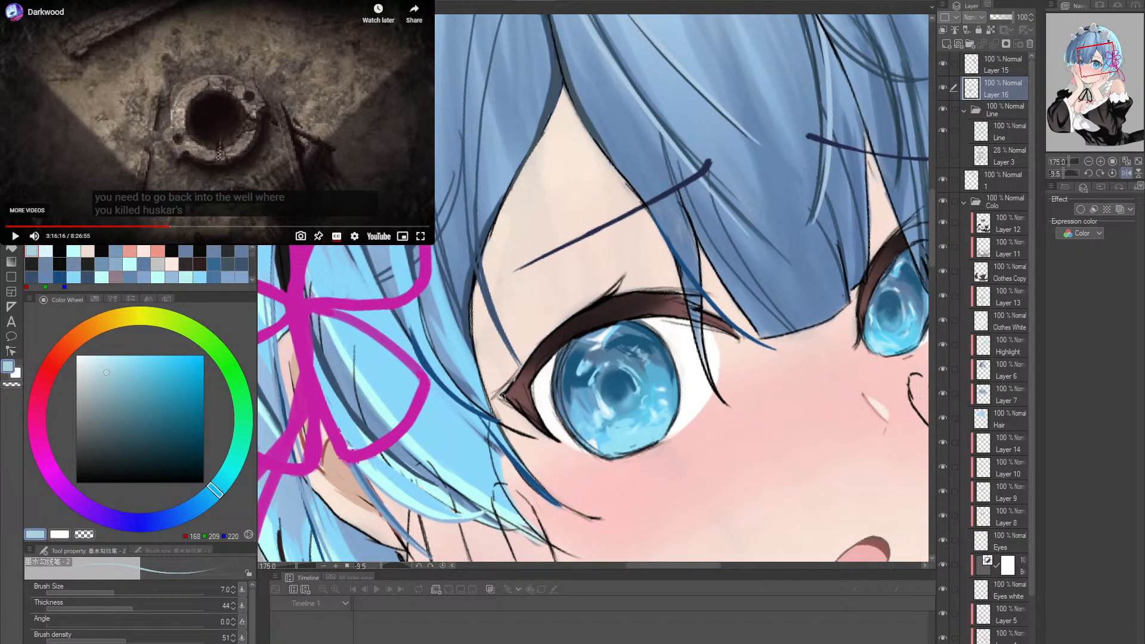
drag(505, 389, 593, 307)
mouse_move(539, 345)
mouse_down()
mouse_move(664, 284)
mouse_move(692, 333)
mouse_move(690, 302)
mouse_up()
- Add light blue to the raised lash flick and sample a paler blue from the iris
key(r)
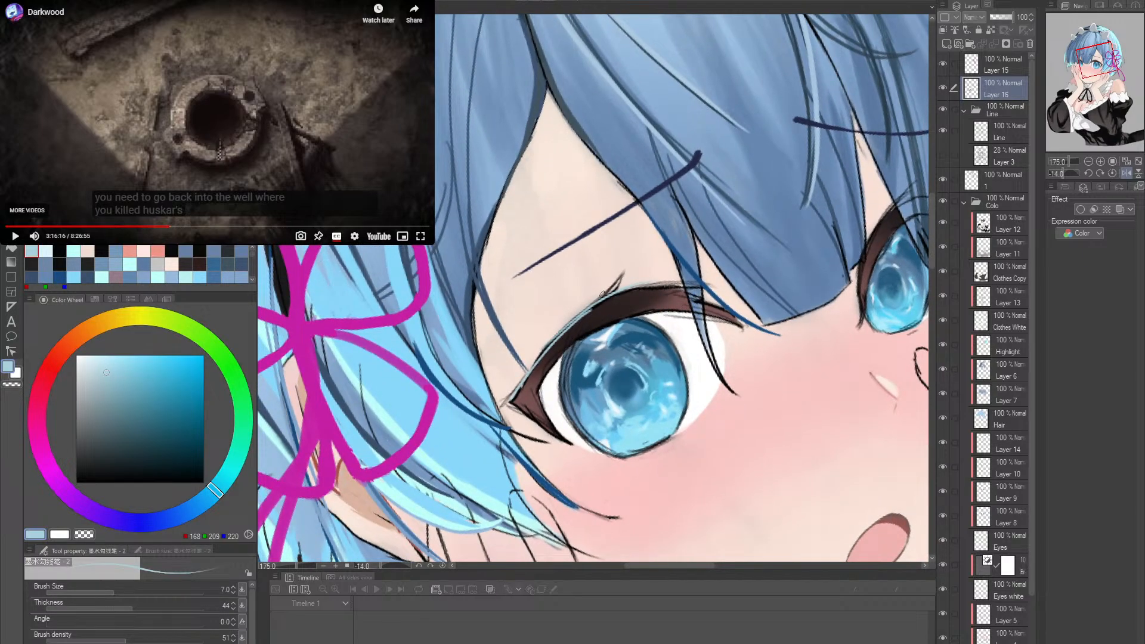
drag(599, 298, 621, 274)
alt+click(606, 306)
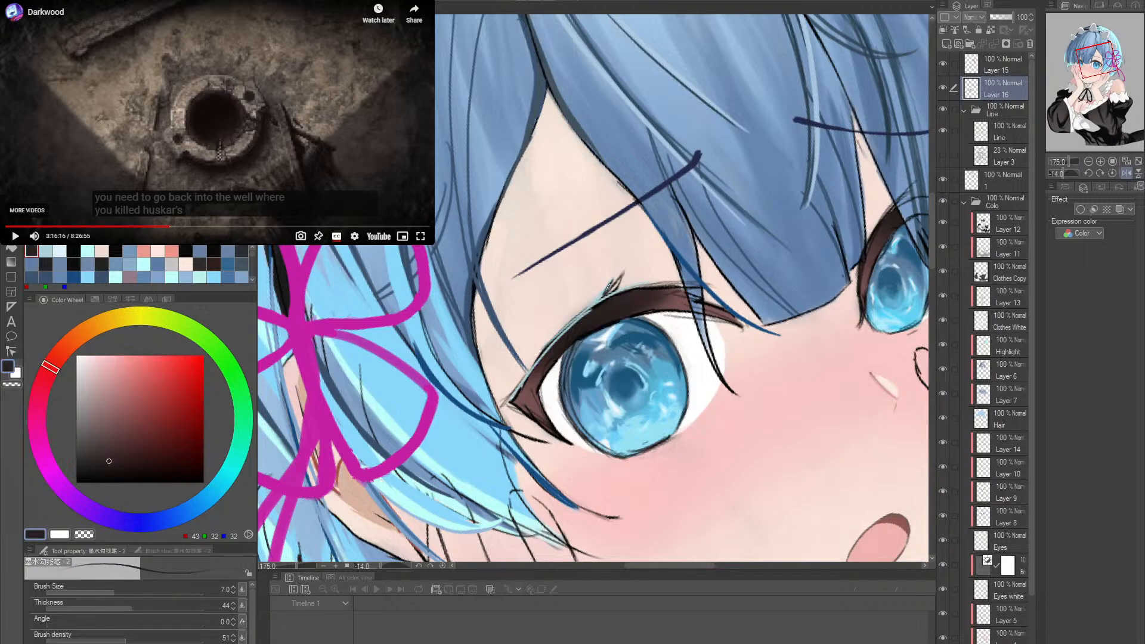
mouse_move(602, 297)
mouse_down()
mouse_move(622, 272)
mouse_move(615, 290)
mouse_up()
alt+click(624, 398)
key(ctrl+z)
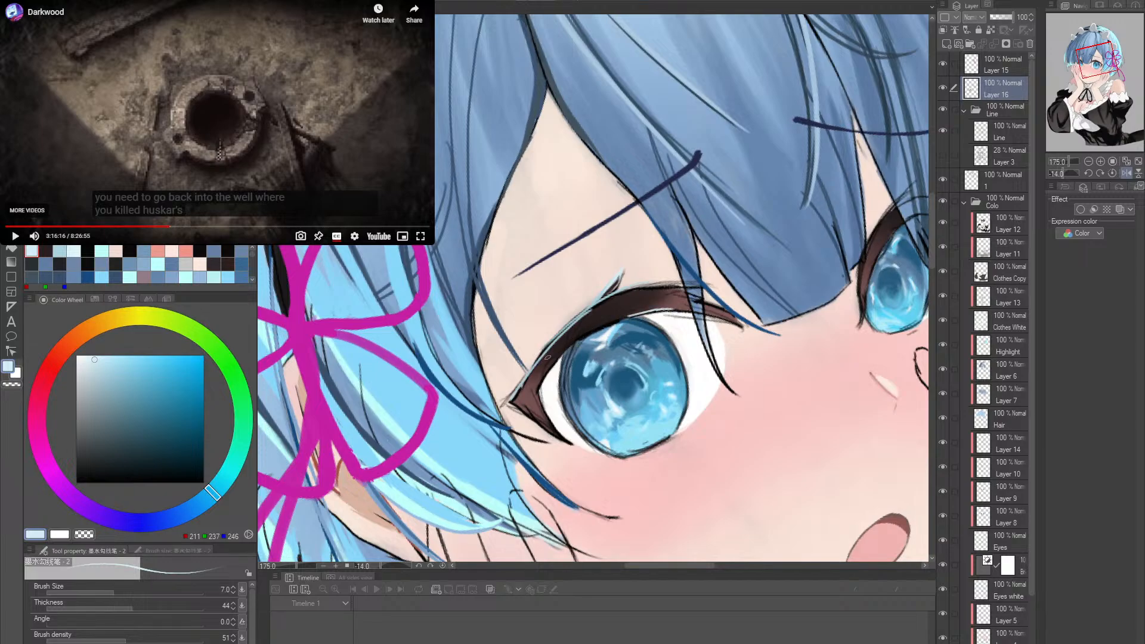
- Brighten the outer part of the upper lash highlight with the sampled pale blue
drag(520, 386, 573, 320)
key(ctrl+z)
drag(538, 359, 597, 305)
key(ctrl+z)
drag(547, 355, 591, 309)
drag(596, 390, 521, 401)
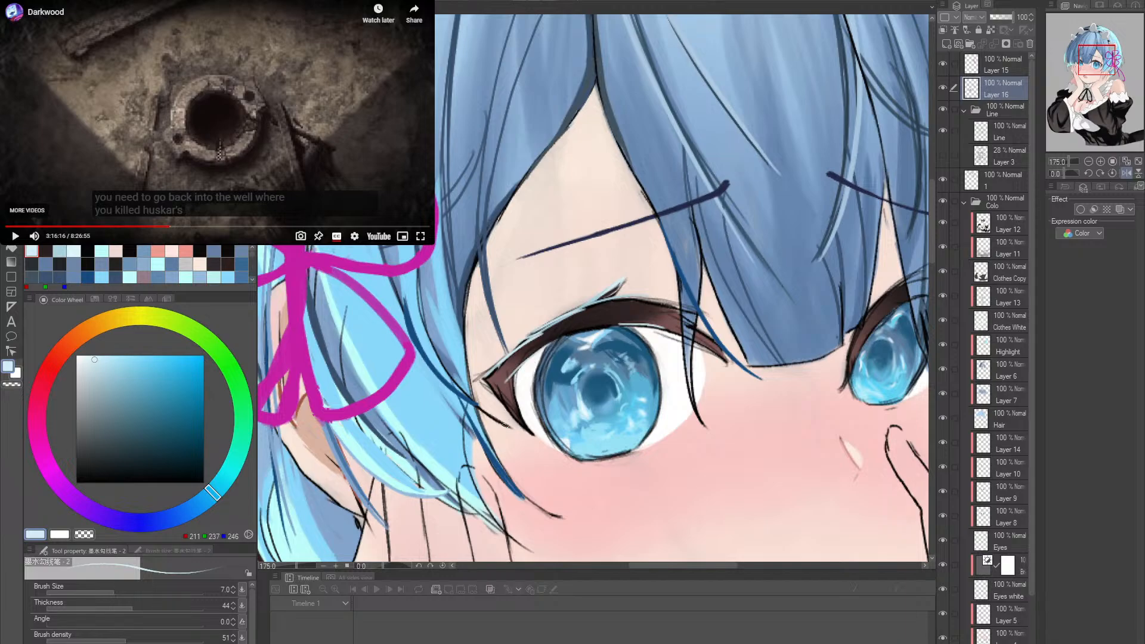
- Try thickening the inner part of the upper lash line with sampled near-black at a larger brush size
alt+click(525, 413)
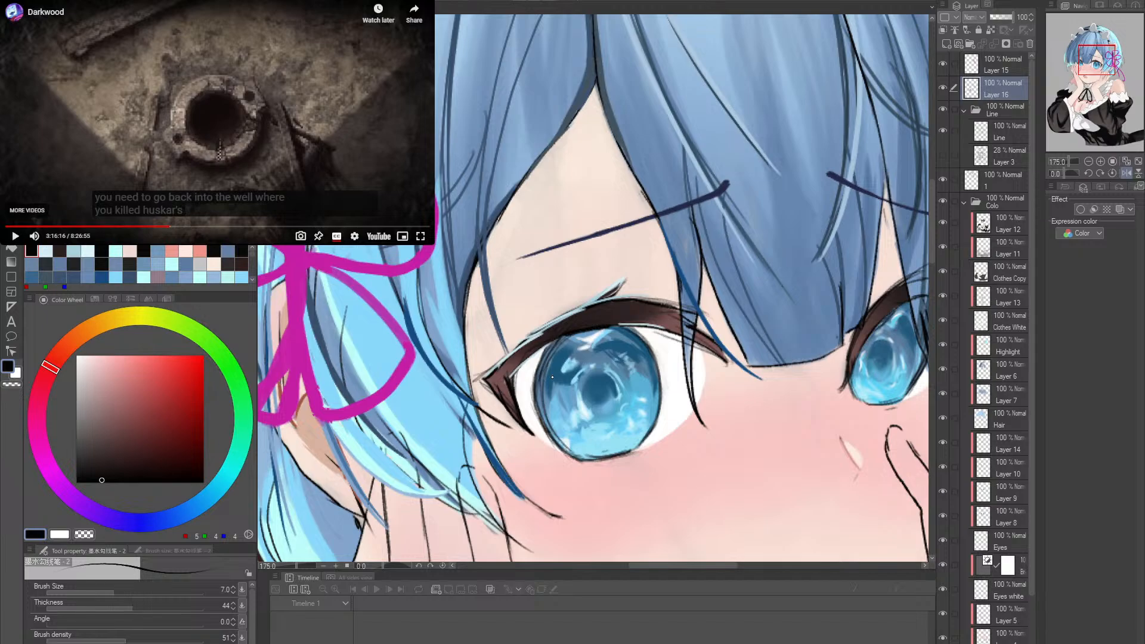
drag(517, 364, 518, 398)
drag(746, 360, 680, 358)
mouse_move(812, 310)
mouse_down()
mouse_move(741, 338)
mouse_move(748, 307)
mouse_up()
drag(608, 395, 663, 394)
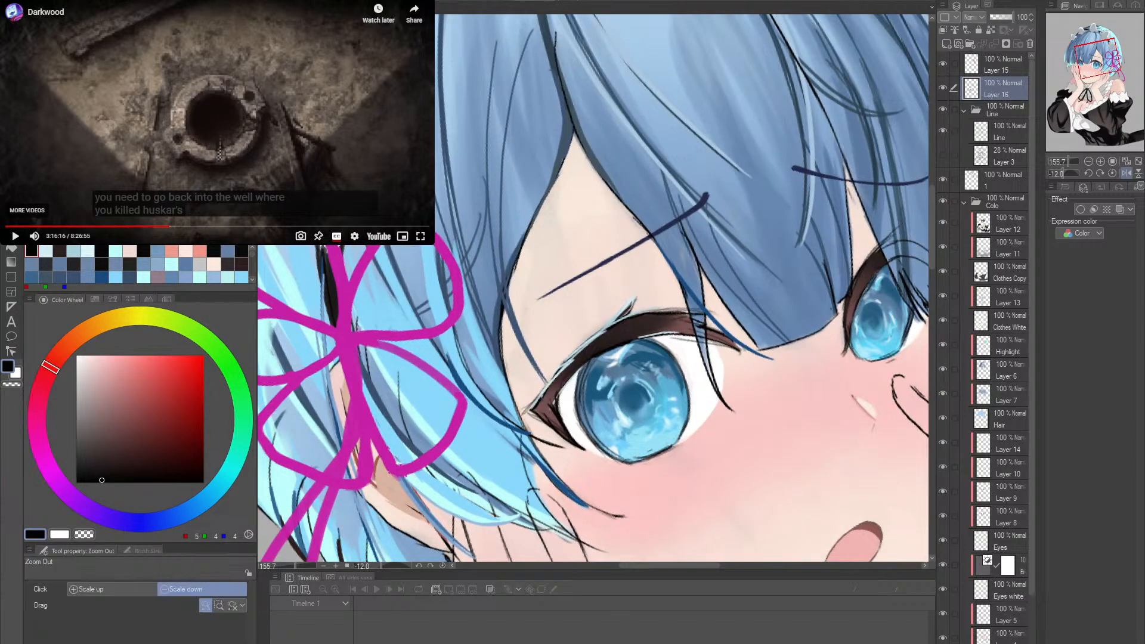
drag(564, 386, 577, 388)
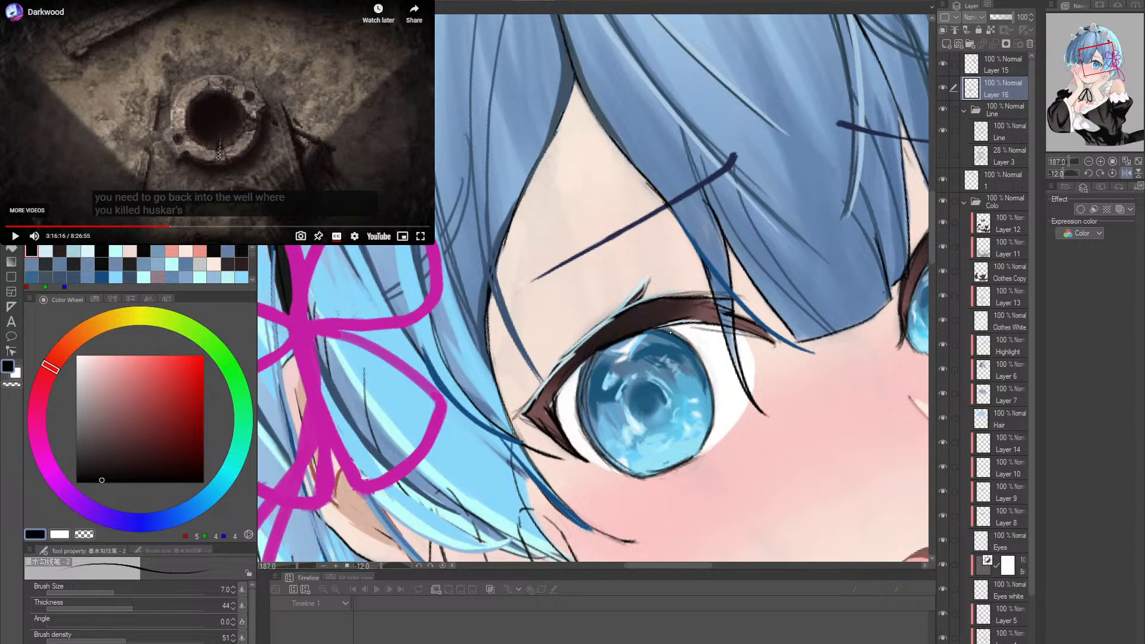
key(])
mouse_move(641, 302)
mouse_down()
mouse_move(729, 292)
mouse_move(704, 287)
mouse_move(746, 295)
mouse_up()
key(ctrl+z)
- Outline the inner upper edge of the lash line in sampled dark brown-black at brush size 3
alt+click(653, 303)
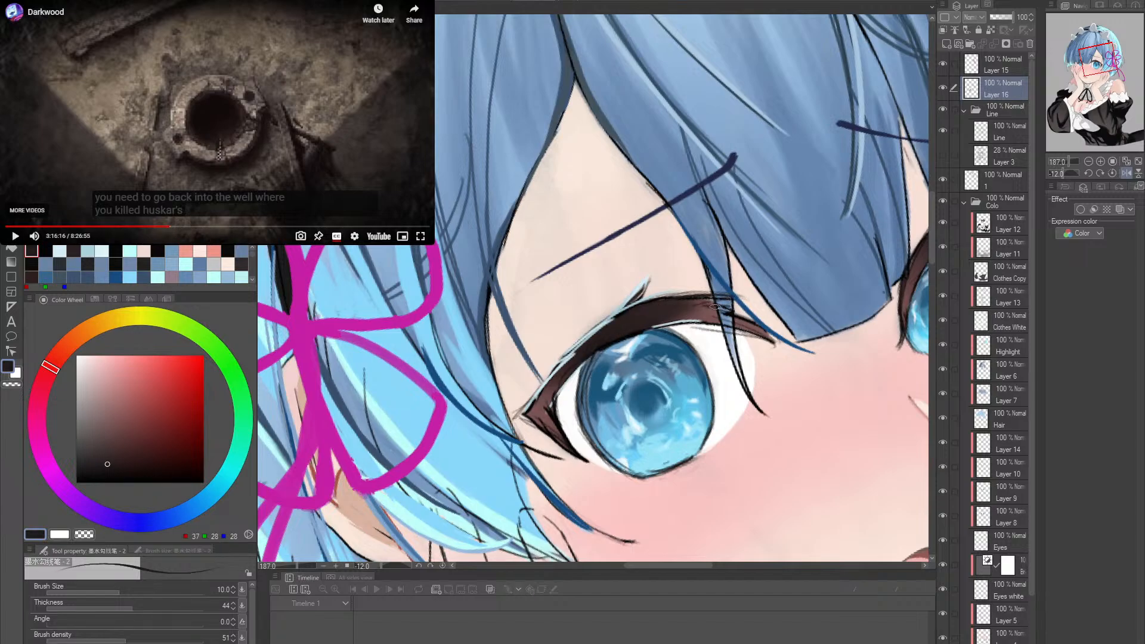
key([)
mouse_move(662, 296)
mouse_down()
mouse_move(739, 292)
mouse_move(732, 304)
mouse_up()
key(ctrl+z)
key([)
key([)
key([)
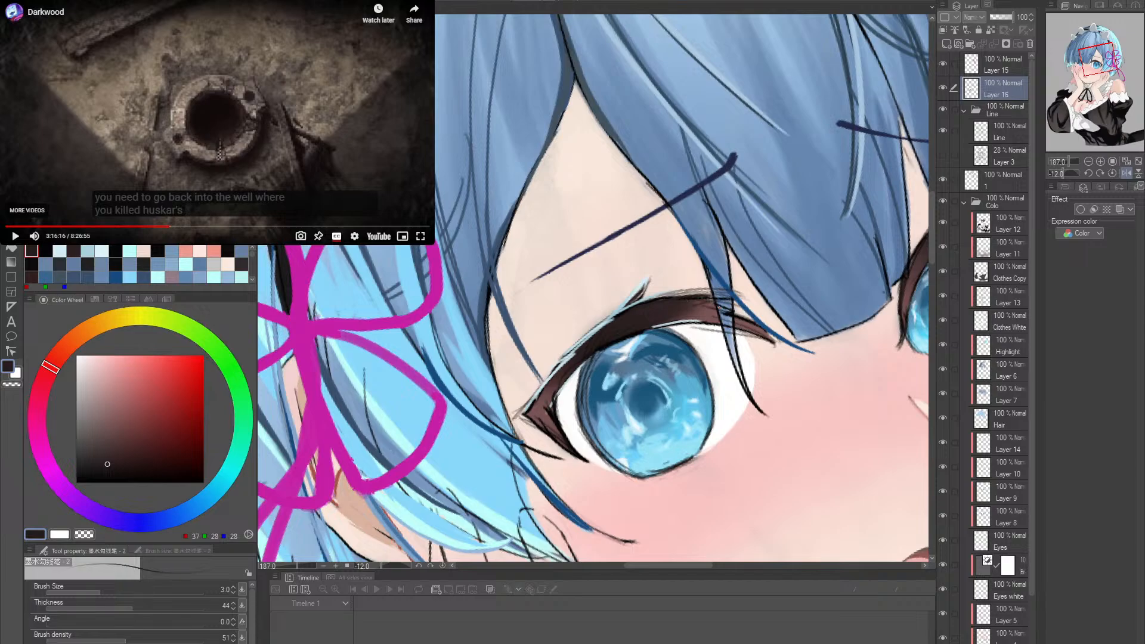
key(ctrl+z)
key(ctrl+z)
key(ctrl+z)
mouse_move(660, 297)
mouse_down()
mouse_move(731, 297)
mouse_move(746, 314)
mouse_up()
- Set the brush size to 5 and try dark strokes on the lower lash at the outer eye corner
key(r)
drag(647, 413, 622, 422)
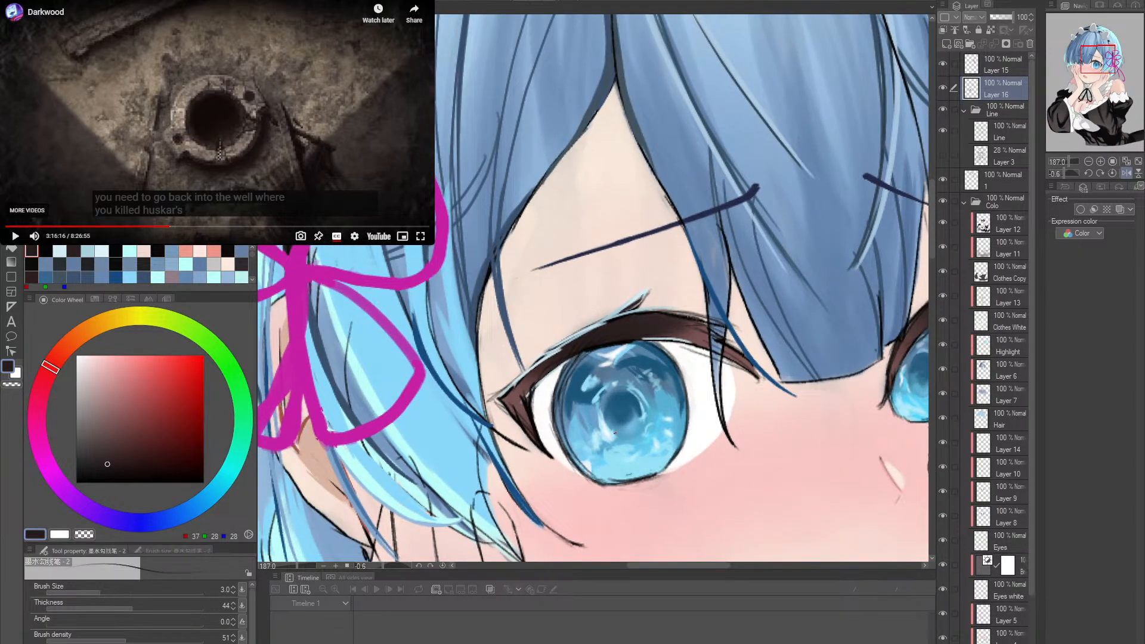
drag(502, 409, 531, 443)
key(ctrl+z)
key(ctrl+z)
key(ctrl+z)
key(ctrl+z)
key(bracketright)
key(bracketright)
key(ctrl+z)
- Try a short dark mark just below the outer lower lash
mouse_move(542, 465)
mouse_down()
mouse_move(640, 456)
mouse_move(712, 417)
mouse_move(757, 419)
mouse_move(771, 401)
mouse_up()
key(shift+space)
key(ctrl+space)
key(shift+space)
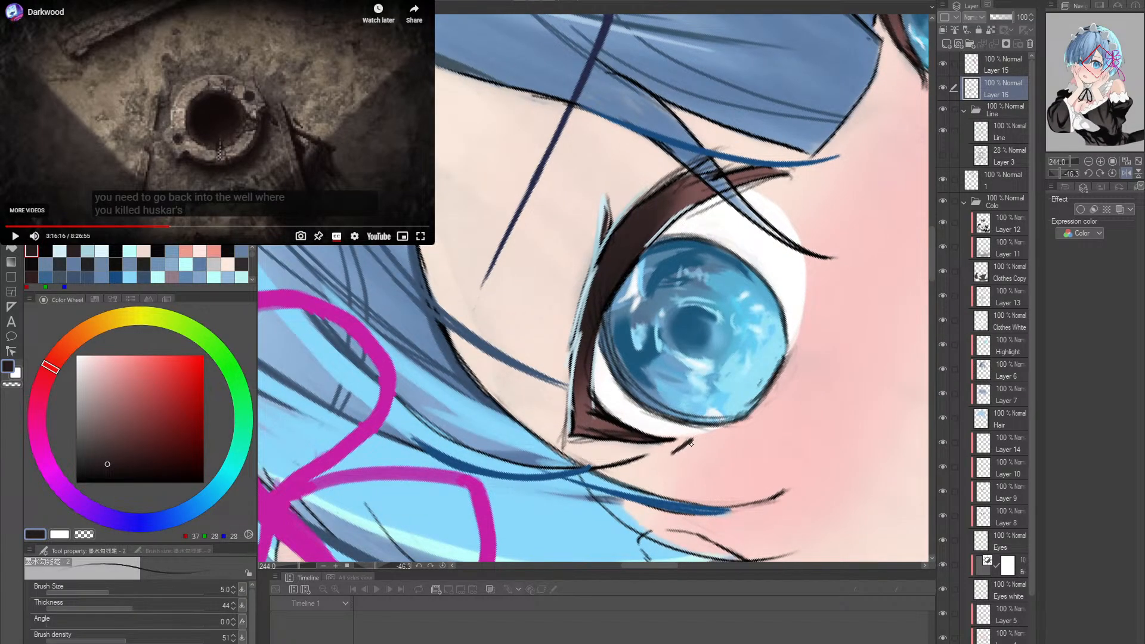
key(ctrl+z)
mouse_move(689, 439)
mouse_down()
mouse_move(678, 449)
mouse_move(683, 440)
mouse_up()
key(ctrl+z)
key(ctrl+z)
key(r)
double_click(750, 410)
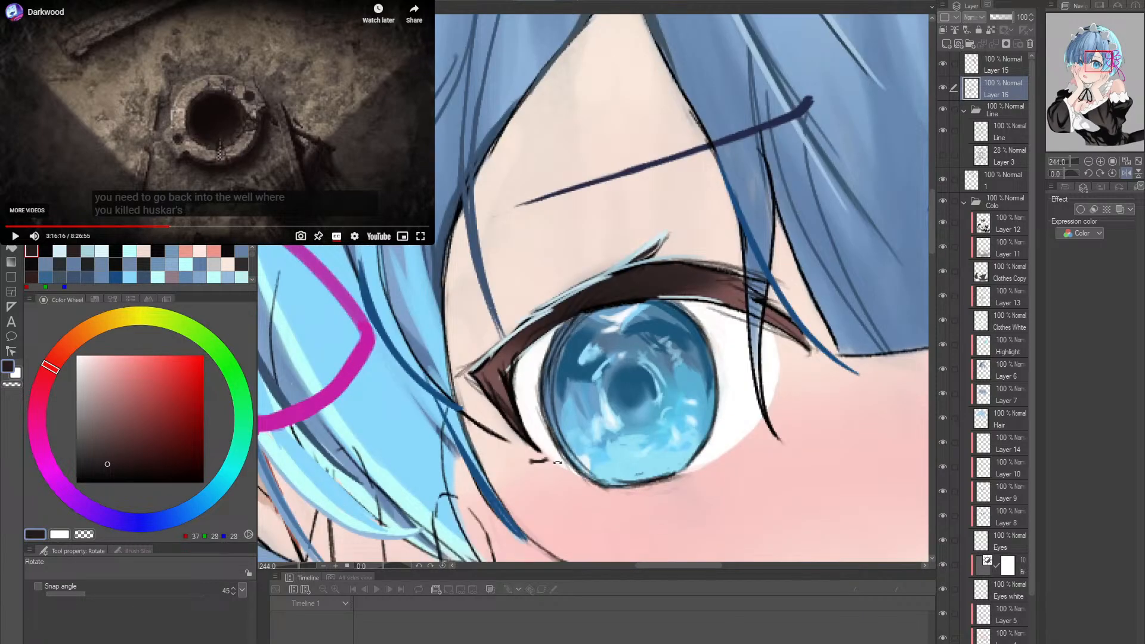
drag(685, 399, 645, 423)
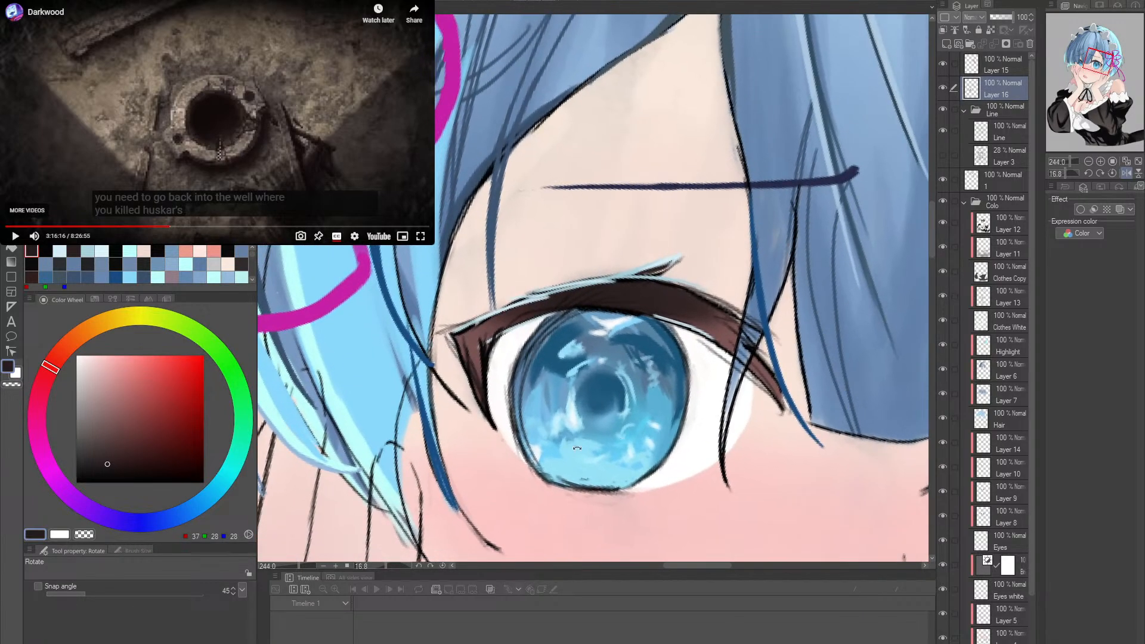
drag(496, 441, 500, 444)
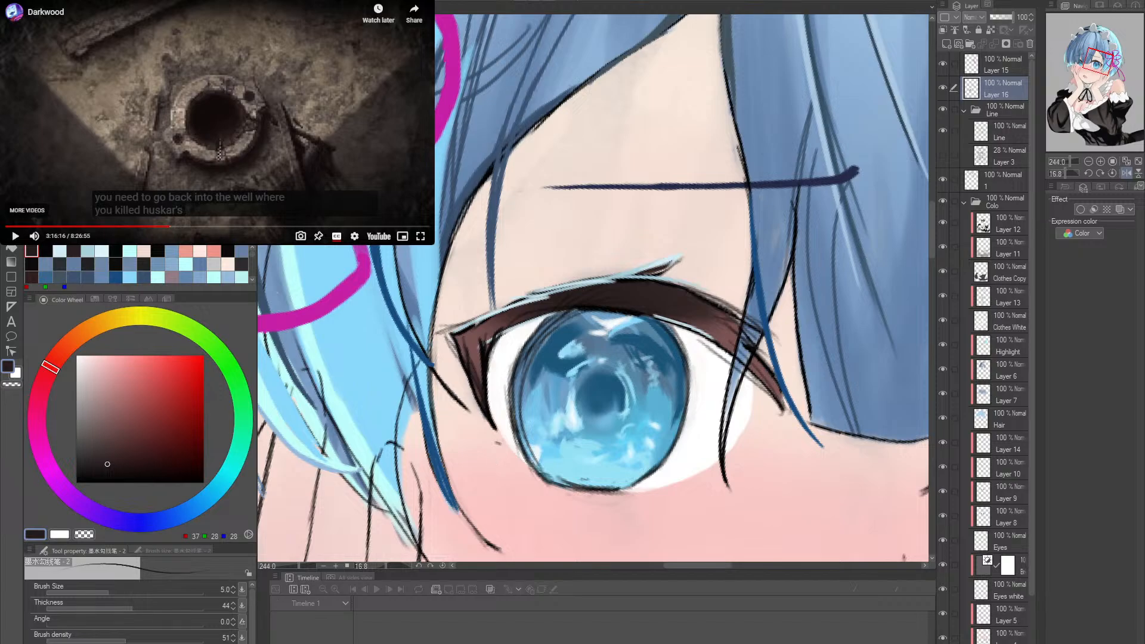
- Draw a short dark stroke extending the outer lower lash along the lower edge of the eye white
scroll(501, 444, up, 2)
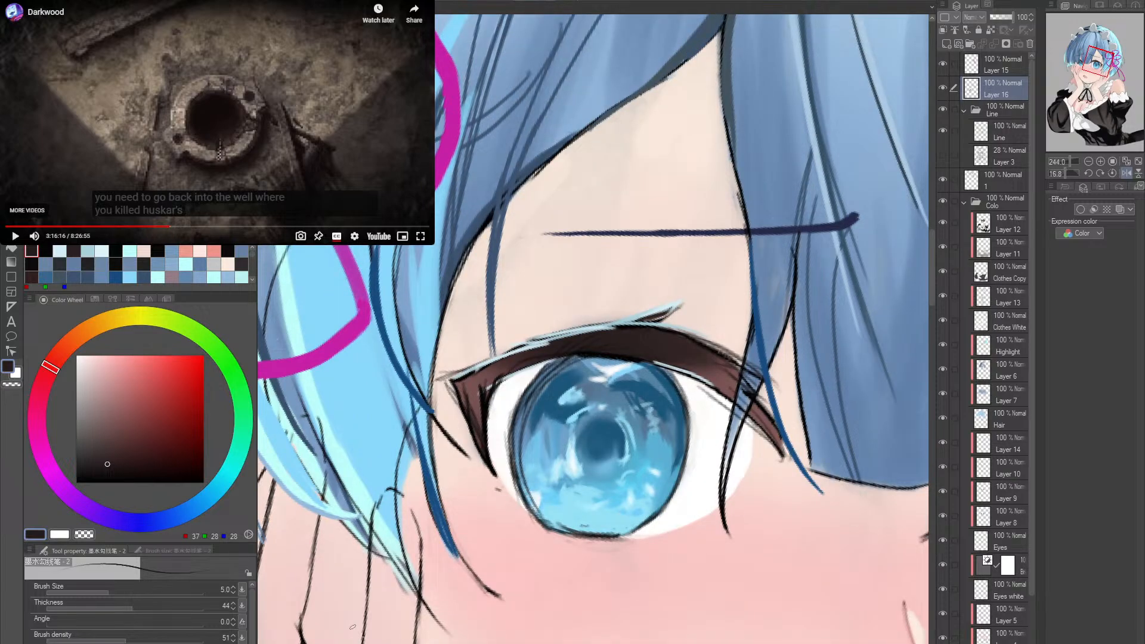
scroll(511, 474, down, 1)
key(p)
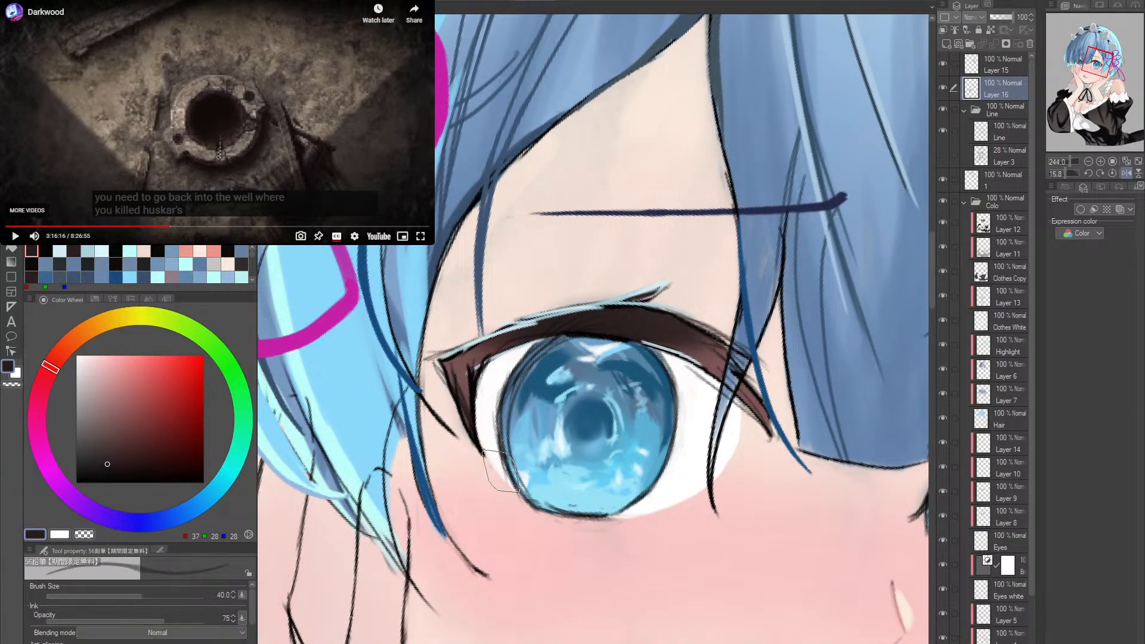
key(p)
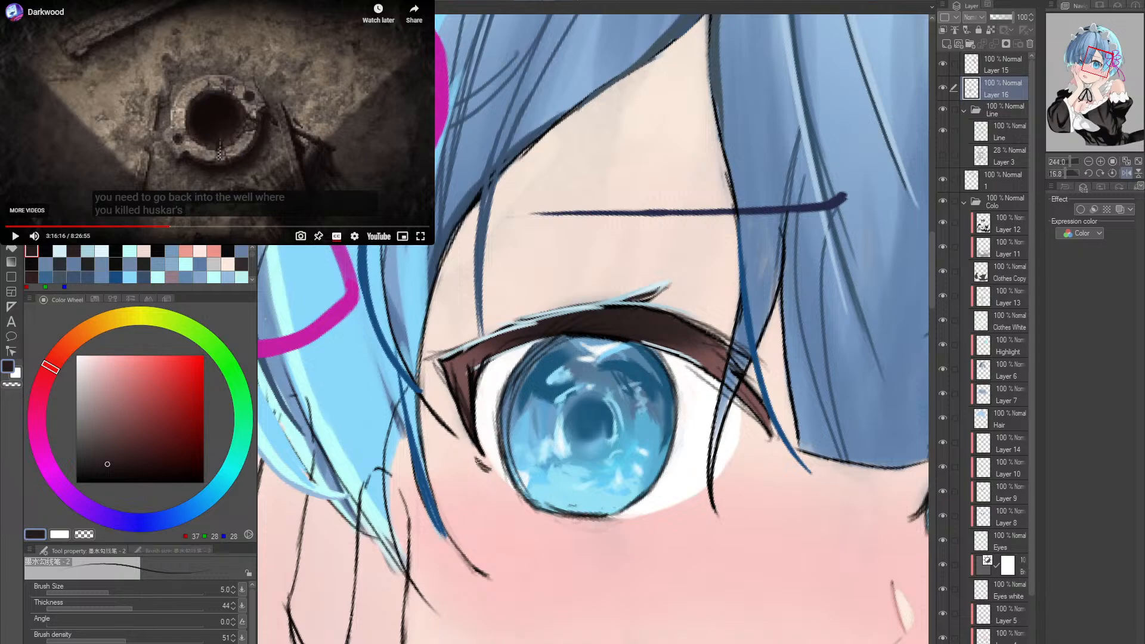
drag(478, 457, 493, 471)
key(ctrl+z)
drag(488, 463, 502, 482)
- Darken the underside of the upper lash line from the outer eye corner across the top of the iris
drag(485, 369, 536, 340)
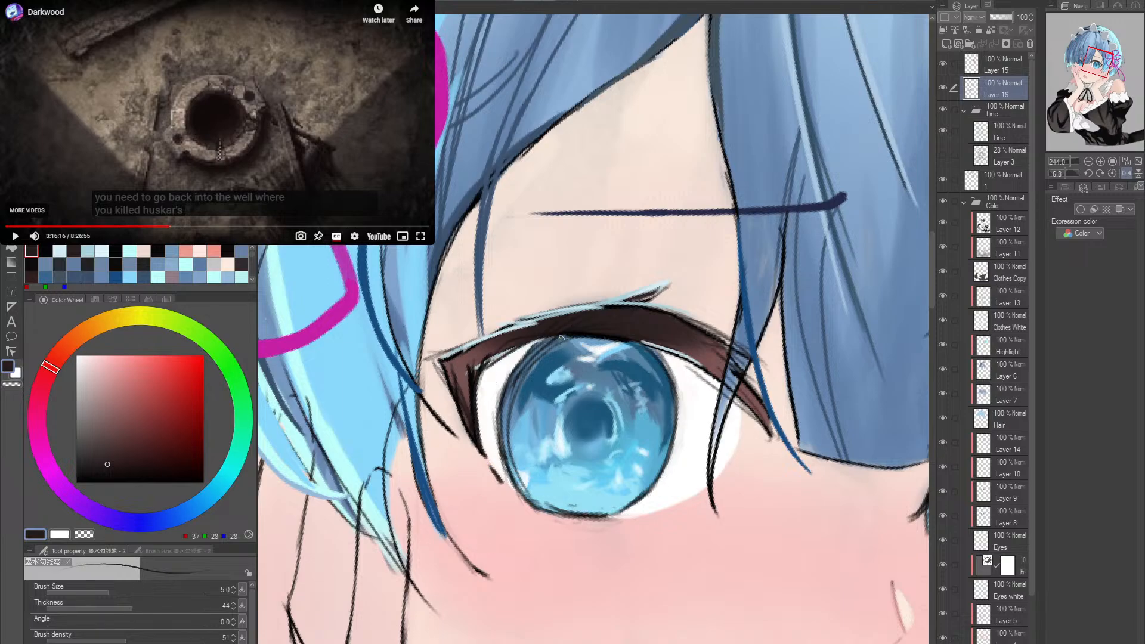
shift+double_click(627, 334)
mouse_move(734, 355)
mouse_down()
mouse_move(766, 321)
mouse_move(699, 320)
mouse_up()
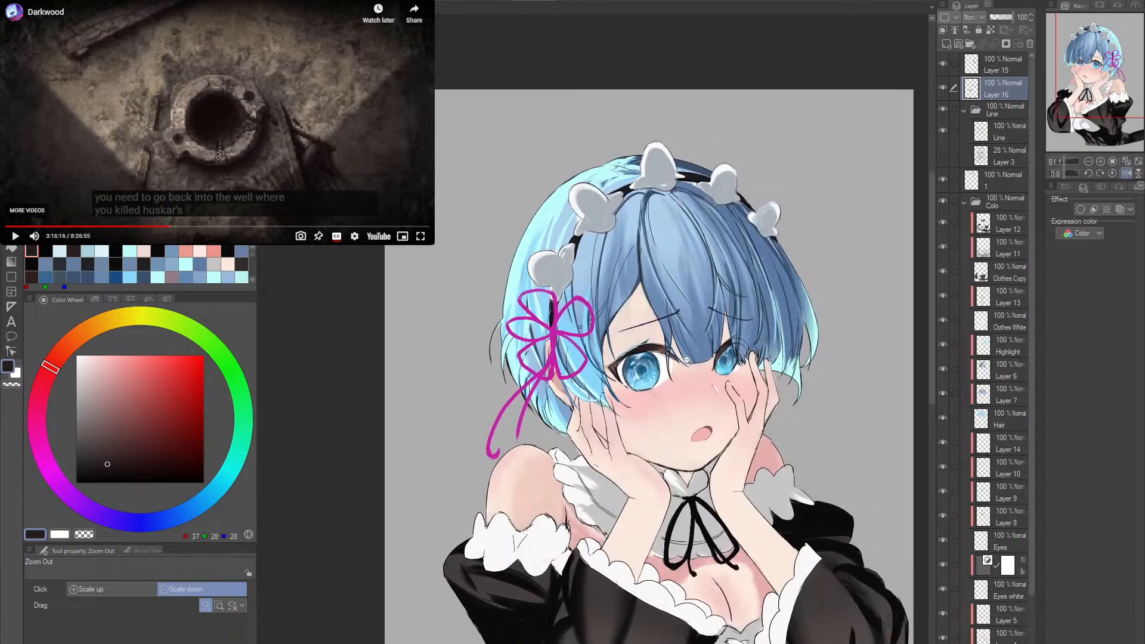
drag(613, 395, 671, 457)
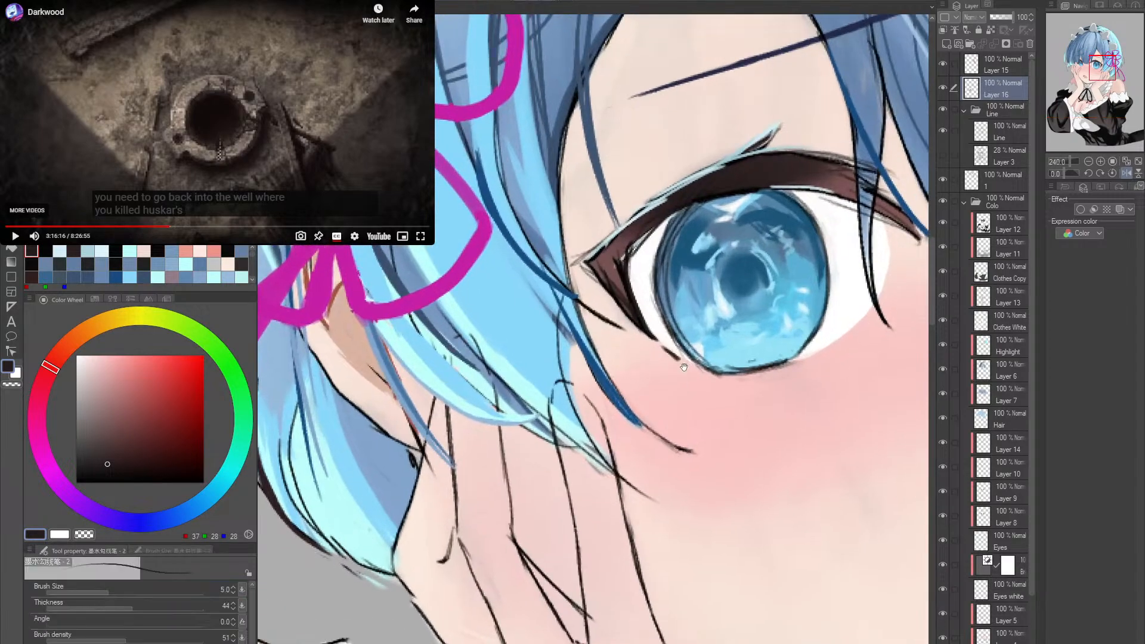
drag(685, 362, 619, 413)
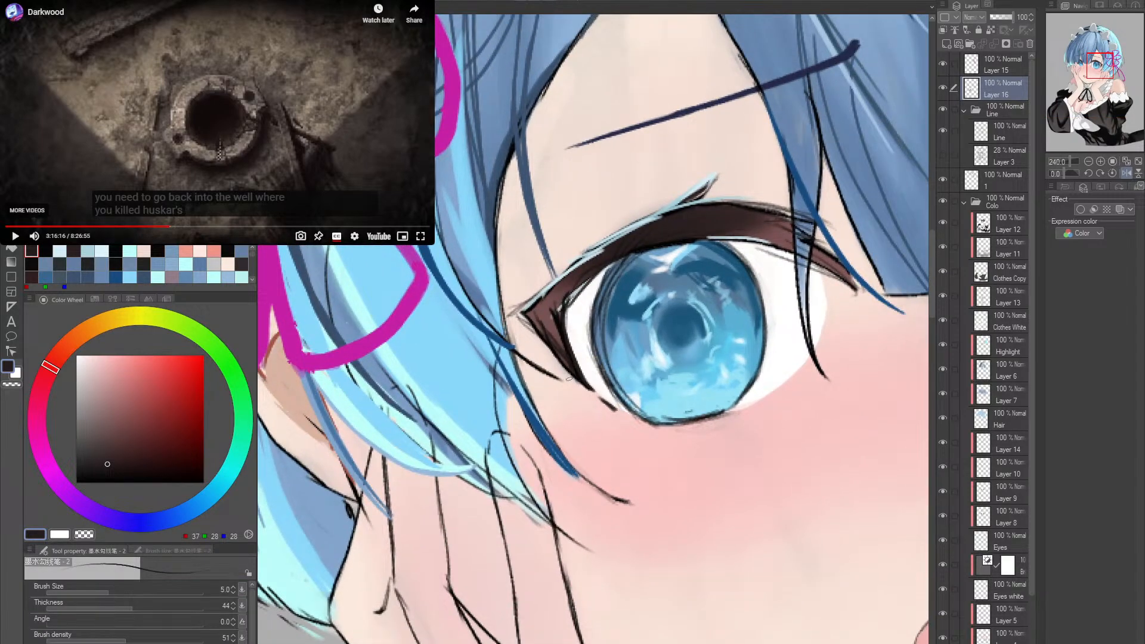
- Try short dark strokes along the outer corner and outer edge of the near eye's lashes
mouse_move(568, 378)
mouse_down()
mouse_move(578, 385)
mouse_move(543, 353)
mouse_up()
drag(526, 331, 511, 314)
drag(539, 333, 519, 319)
key(ctrl+z)
key(ctrl+z)
key(ctrl+z)
key(ctrl+z)
key(ctrl+z)
- Darken the outer edge of the near eye's lower lash with two short strokes
drag(567, 371, 535, 331)
mouse_move(590, 396)
mouse_down()
mouse_move(614, 404)
mouse_move(566, 371)
mouse_up()
drag(697, 356, 647, 420)
drag(758, 438, 710, 426)
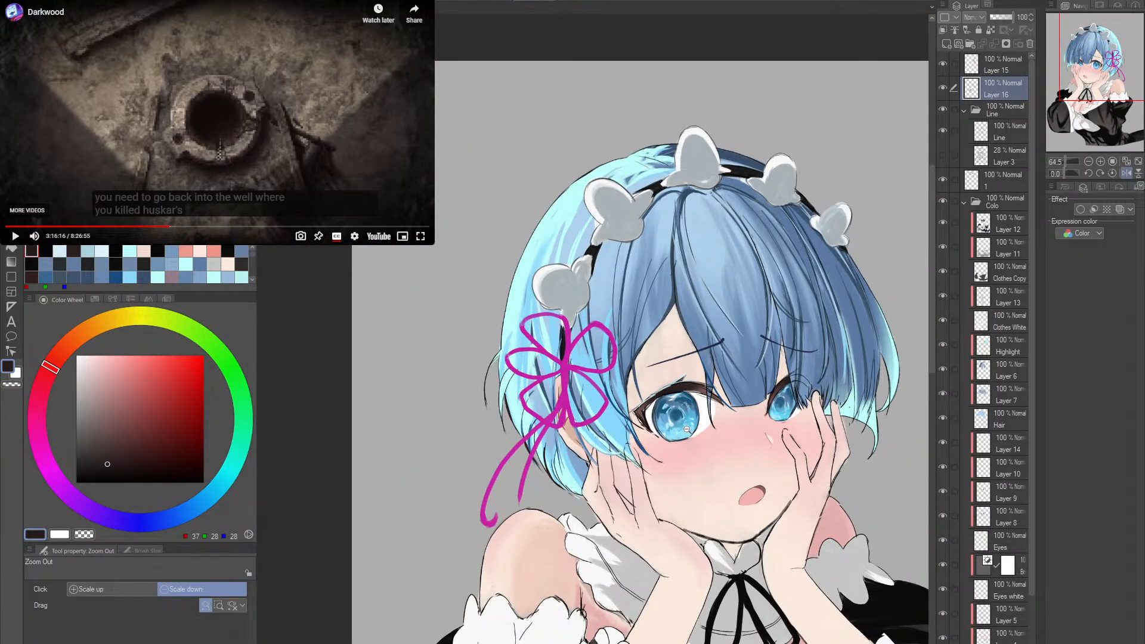
click(664, 436)
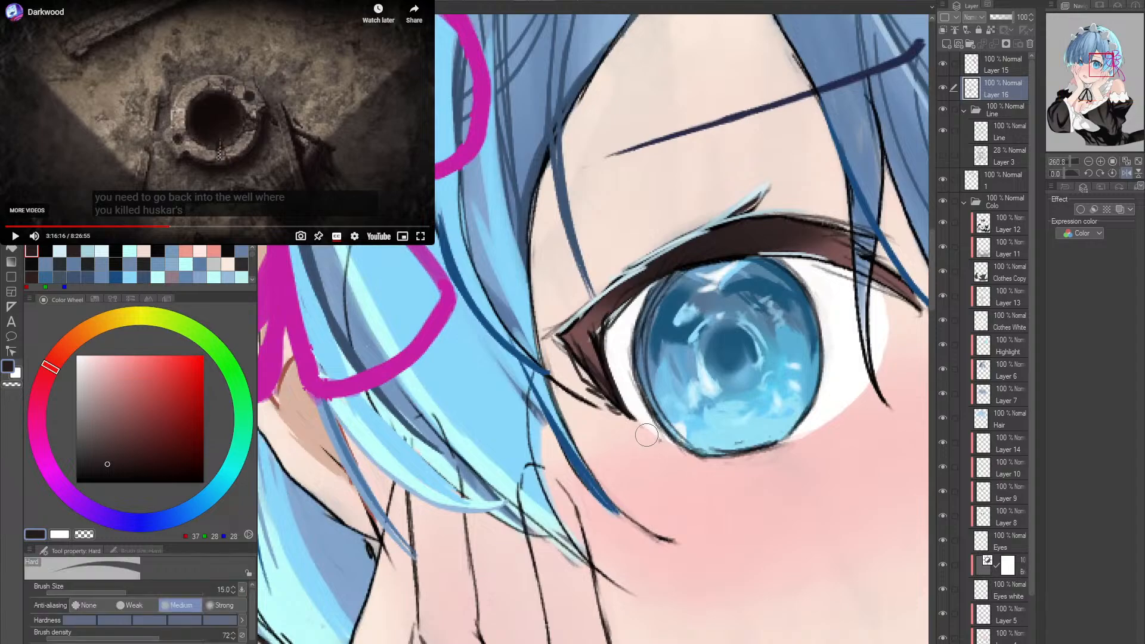
- Erase the stray line past the near eye's outer lower lash and try a dark stroke along its outer edge
mouse_move(600, 404)
mouse_down()
mouse_move(636, 418)
mouse_move(645, 408)
mouse_move(621, 417)
mouse_move(563, 355)
mouse_up()
key(ctrl+z)
key(ctrl+z)
key(ctrl+z)
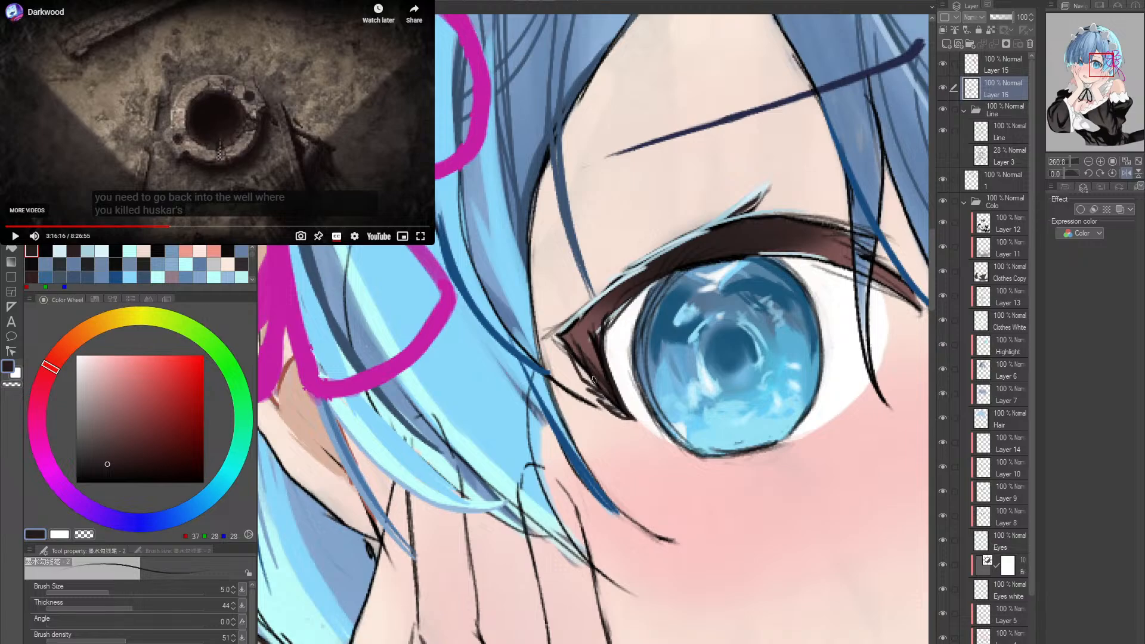
key(e)
key(p)
key(ctrl+z)
- Outline the tip of the near eye's outer corner with short dark strokes above and below it
drag(555, 347, 591, 379)
drag(550, 344, 567, 334)
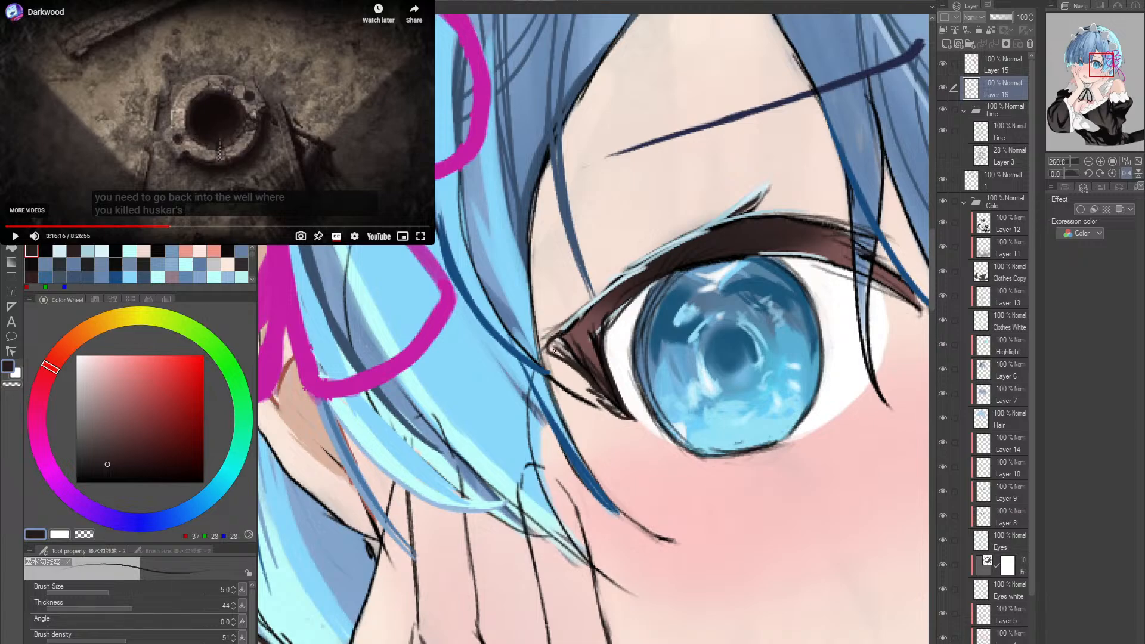
drag(548, 342, 574, 318)
drag(550, 356, 577, 377)
- Paint the upper edge of the near eye's outer corner reddish brown at brush size 10 and redraw its outline in dark brown
alt+click(568, 352)
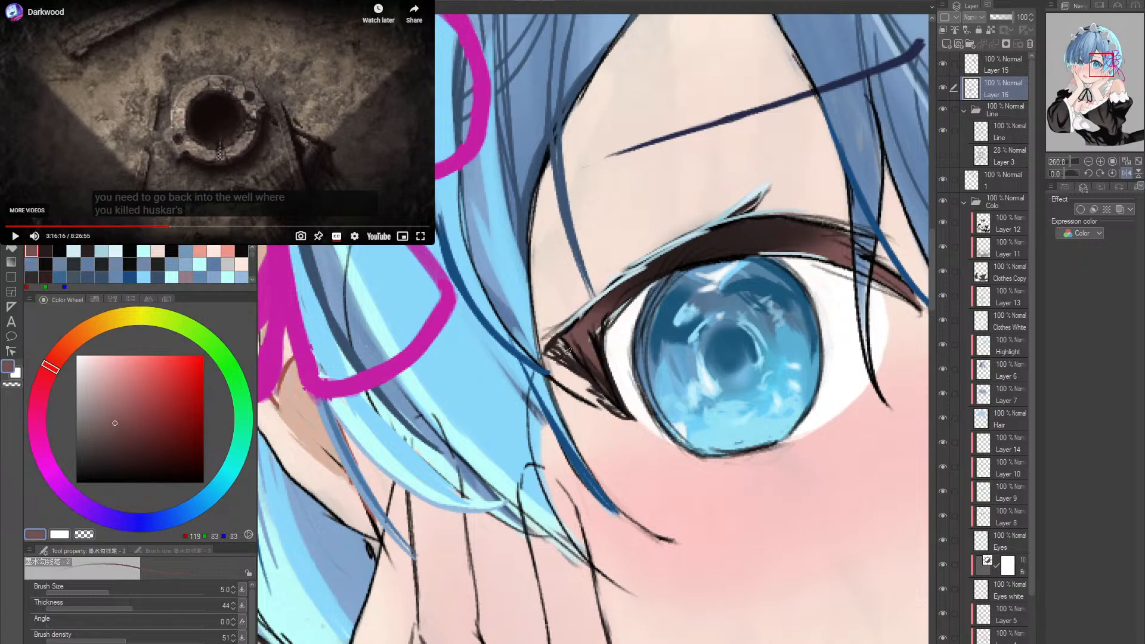
drag(545, 352, 601, 298)
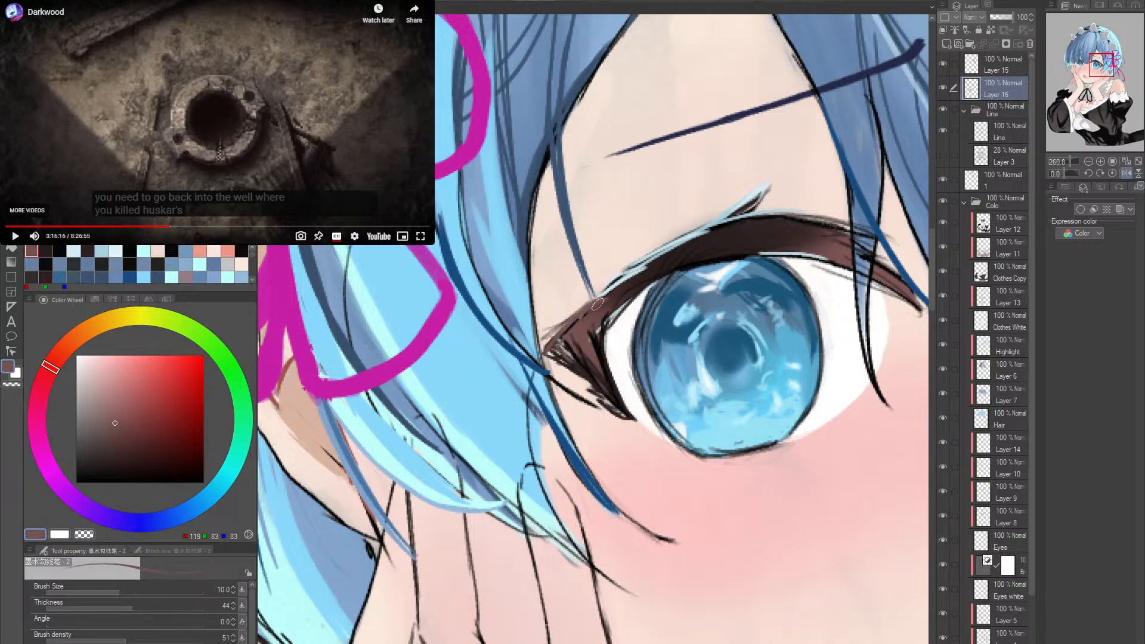
alt+click(599, 373)
alt+click(599, 372)
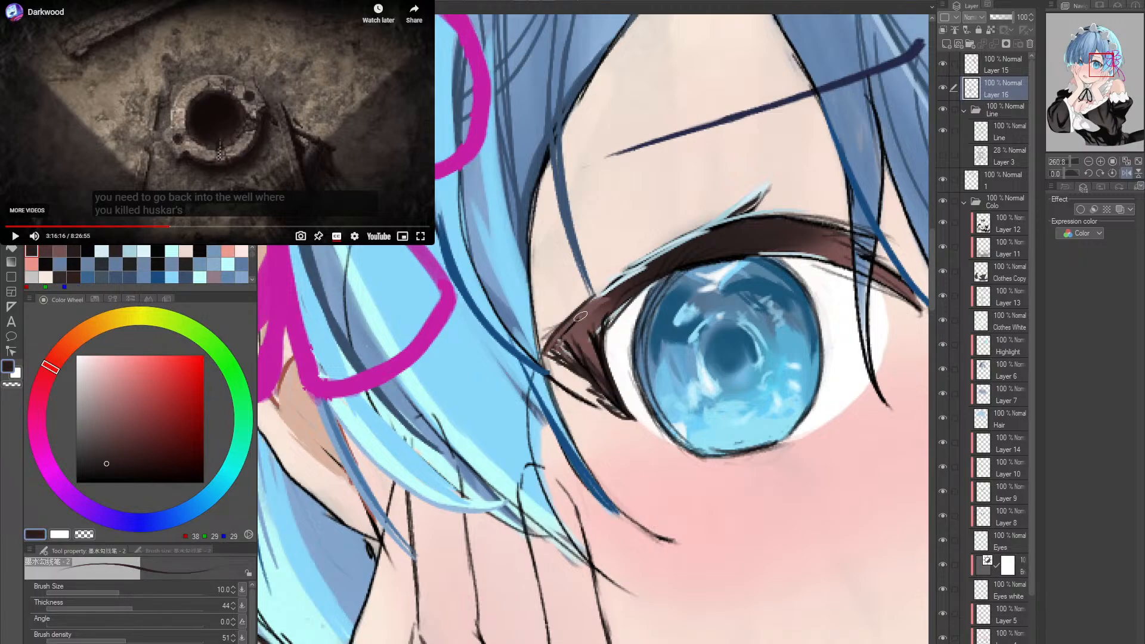
drag(561, 325, 601, 284)
- Add grey-blue strokes to the outer upper lash and a pale blue highlight along its inner edge beside the eye white
alt+click(599, 287)
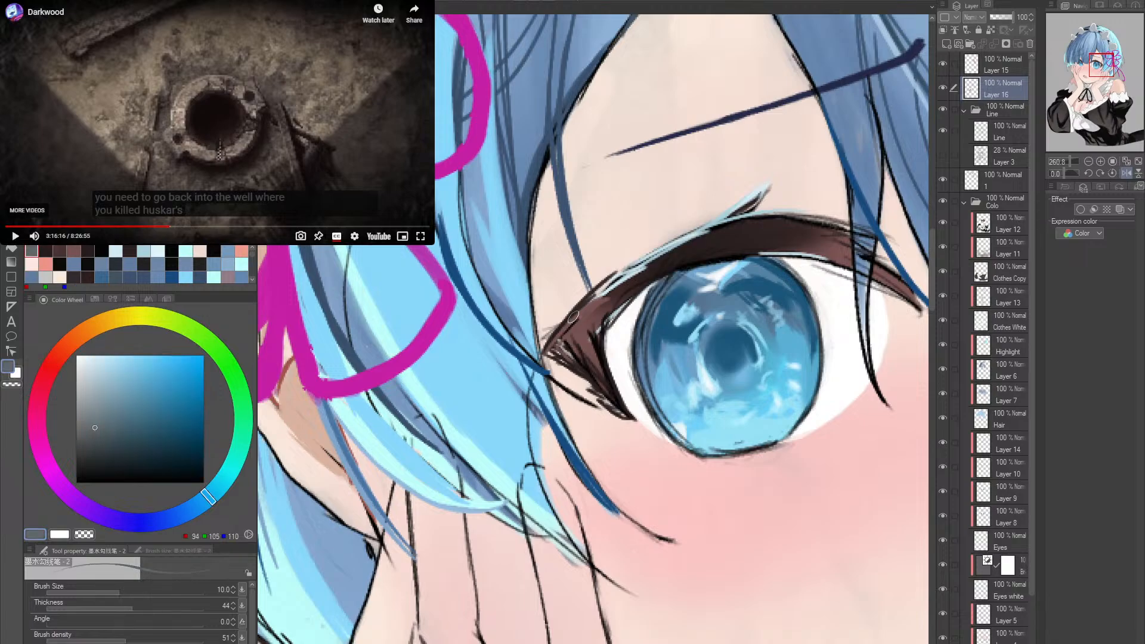
mouse_move(564, 322)
mouse_down()
mouse_move(635, 268)
mouse_move(597, 291)
mouse_up()
drag(692, 234, 690, 231)
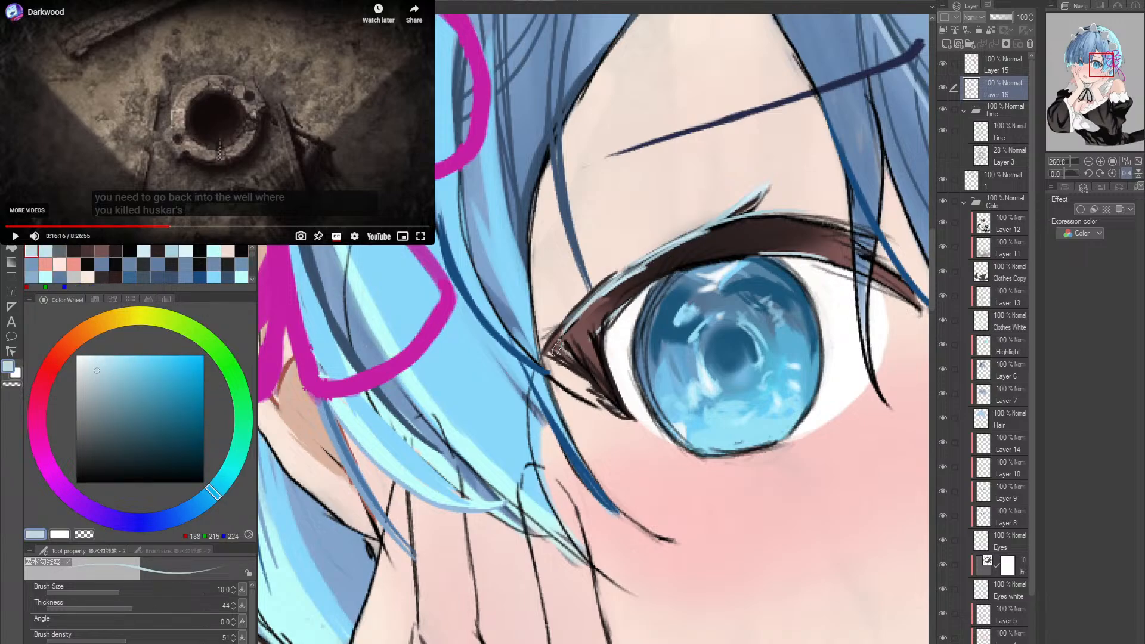
mouse_move(596, 340)
mouse_down()
mouse_move(644, 283)
mouse_move(677, 270)
mouse_up()
- Paint dark brown over part of the highlight on the outer upper lash and try a reddish-brown stroke across the corner
key(alt+space)
mouse_move(776, 305)
mouse_down()
mouse_move(716, 305)
mouse_move(792, 360)
mouse_move(816, 362)
mouse_up()
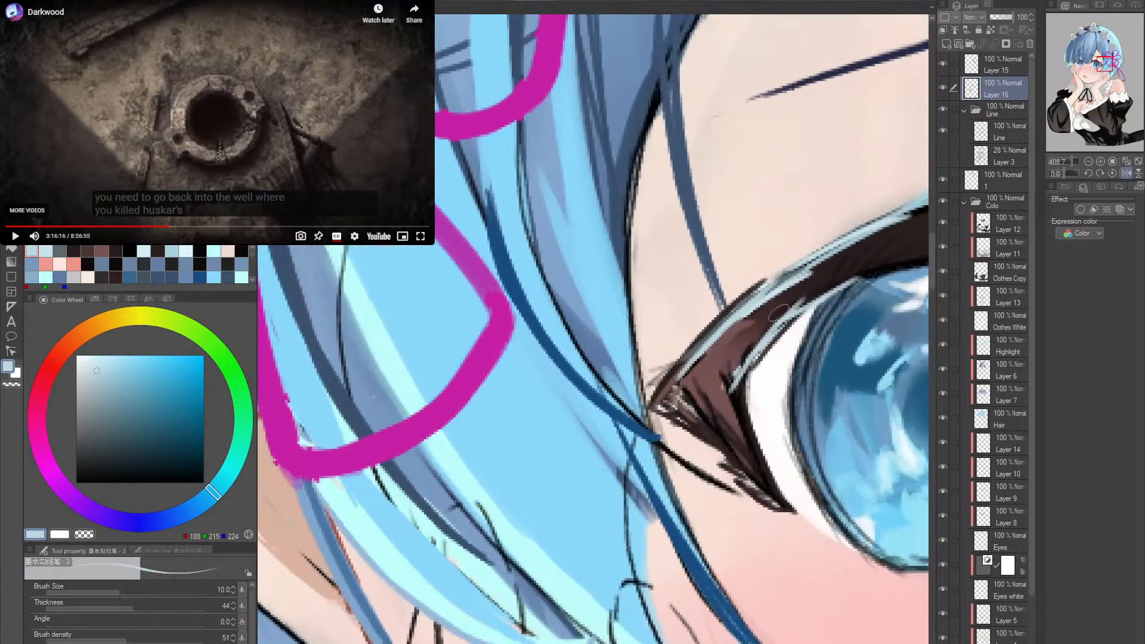
alt+click(778, 313)
mouse_move(749, 316)
mouse_down()
mouse_move(853, 249)
mouse_move(733, 321)
mouse_move(841, 256)
mouse_up()
drag(777, 293, 828, 269)
alt+click(723, 341)
alt+click(746, 330)
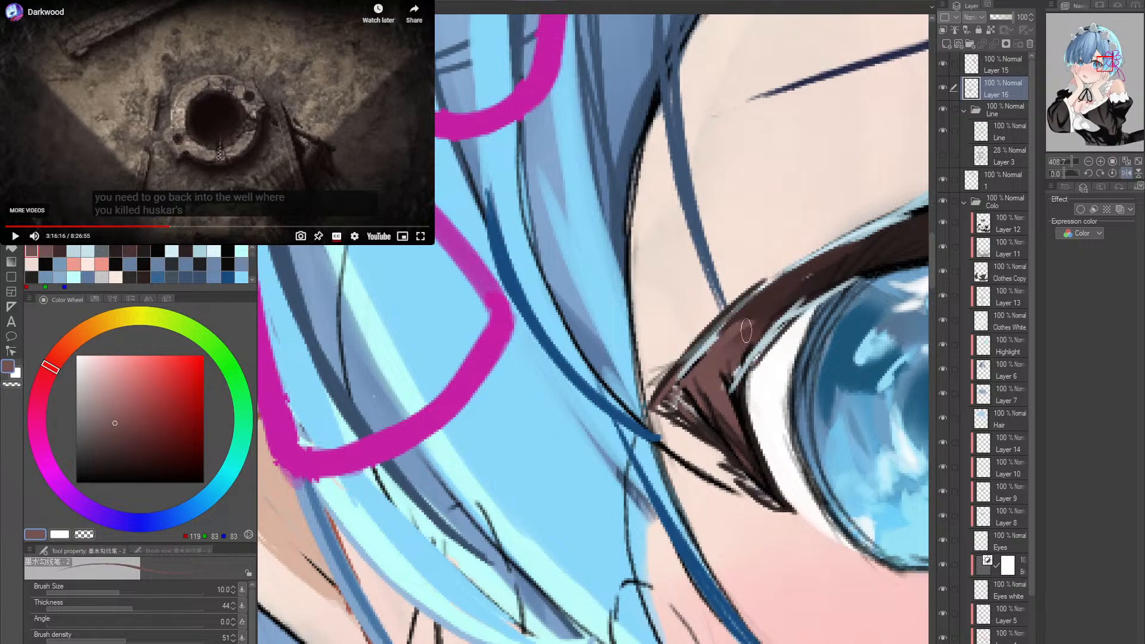
mouse_move(680, 391)
mouse_down()
mouse_move(782, 286)
mouse_move(675, 355)
mouse_move(855, 296)
mouse_move(782, 334)
mouse_up()
key(ctrl+z)
- Check the eye against the whole illustration in rotated, mirrored and normal views
mouse_move(873, 344)
mouse_down()
mouse_move(715, 369)
mouse_move(771, 315)
mouse_up()
drag(604, 361, 768, 298)
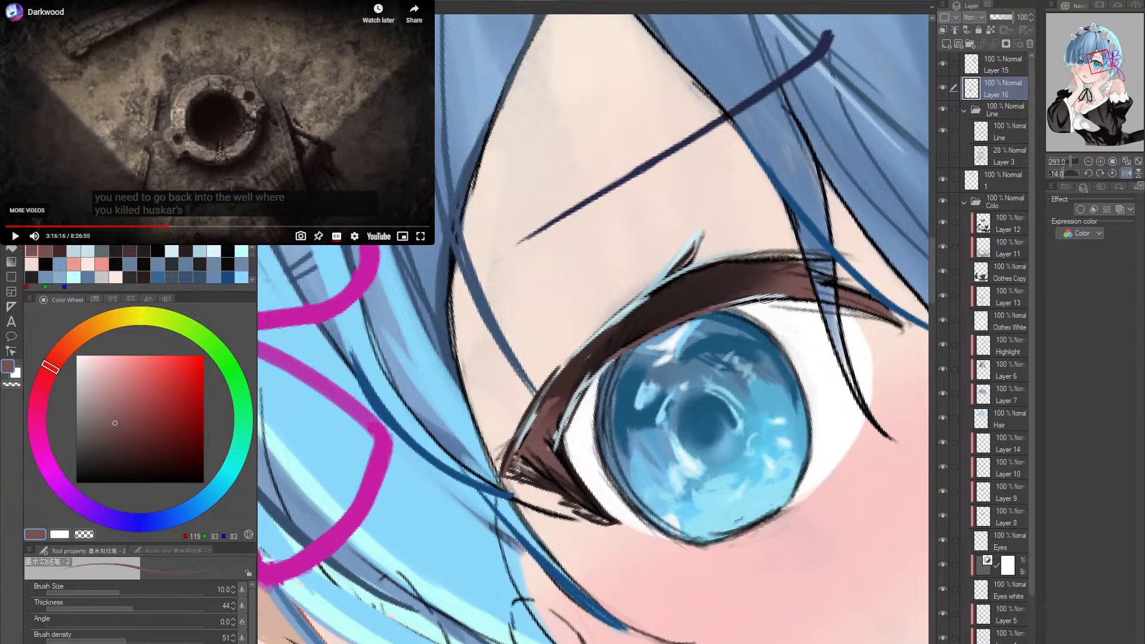
drag(843, 308, 791, 359)
drag(889, 375, 718, 348)
click(1126, 173)
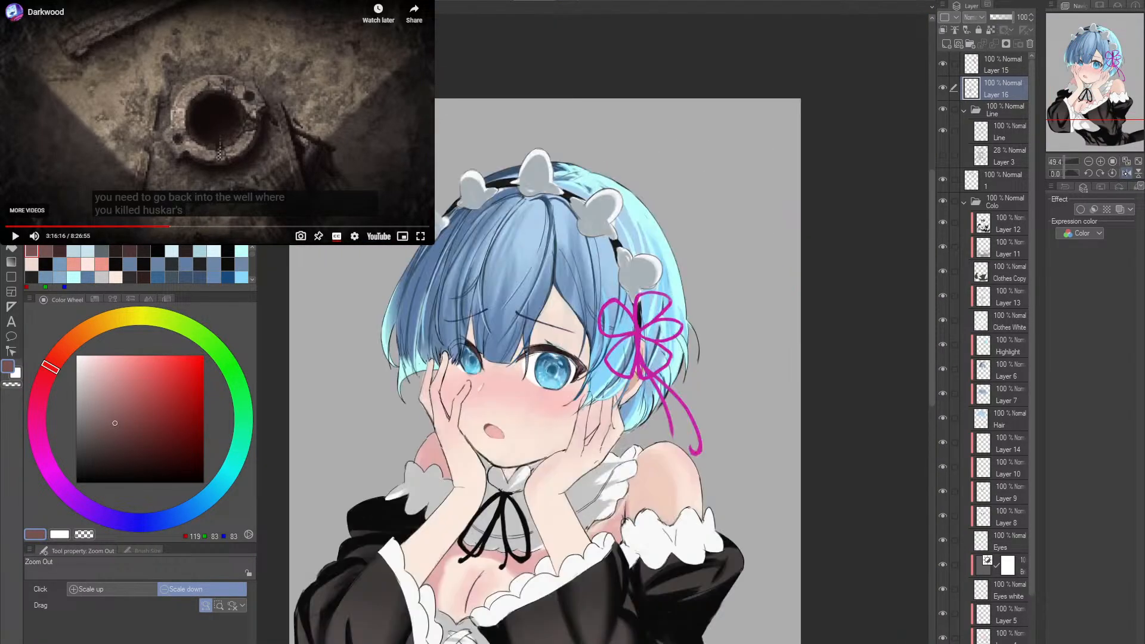
click(1127, 173)
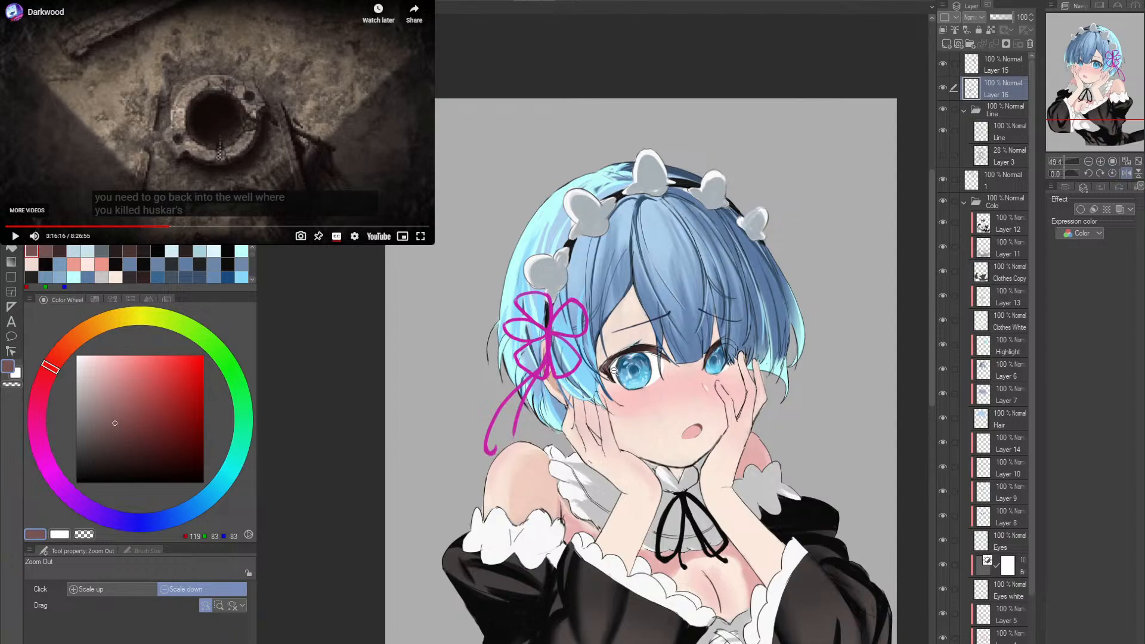
drag(615, 371, 706, 368)
- Draw a pale blue highlight along the near eye's outer upper lash edge at brush size 7
alt+click(566, 334)
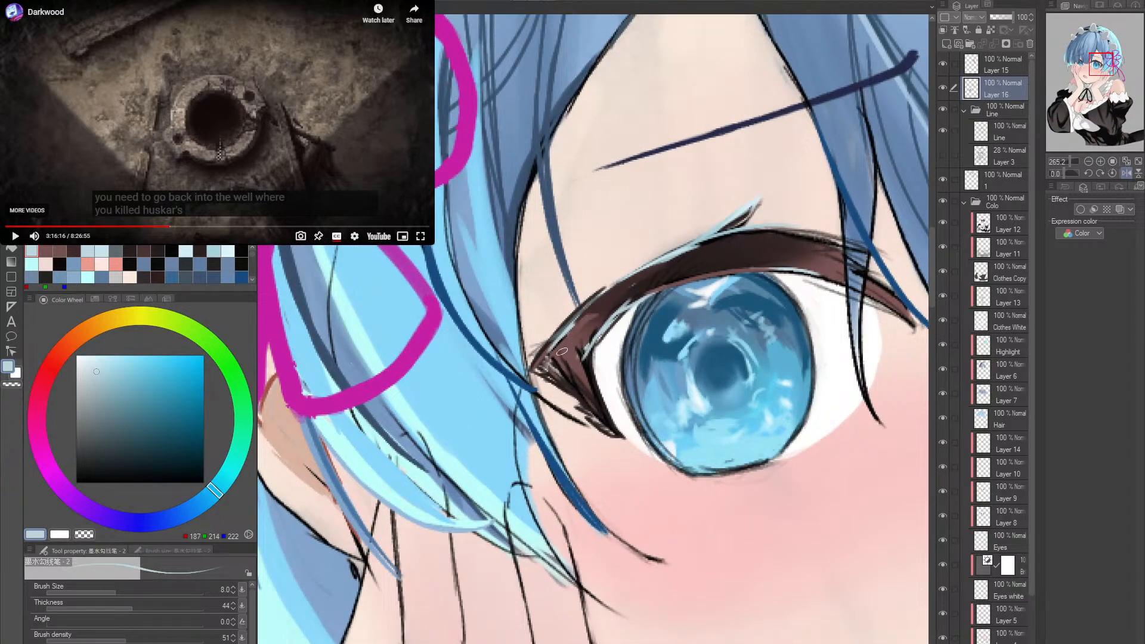
drag(533, 369, 600, 294)
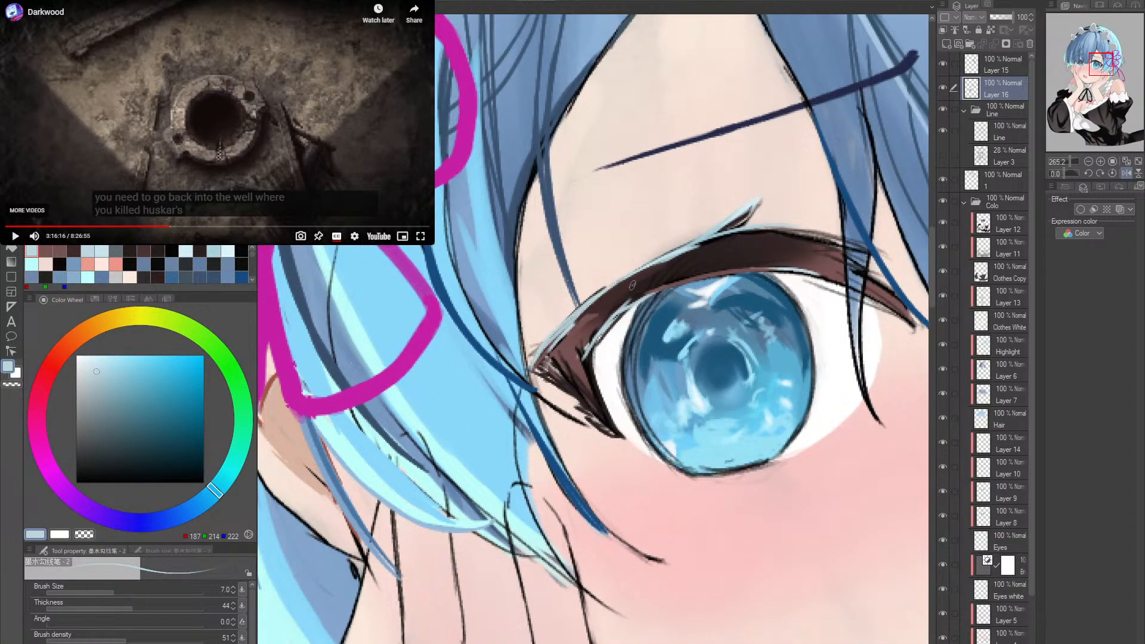
key(ctrl+z)
key(ctrl+z)
drag(534, 368, 594, 296)
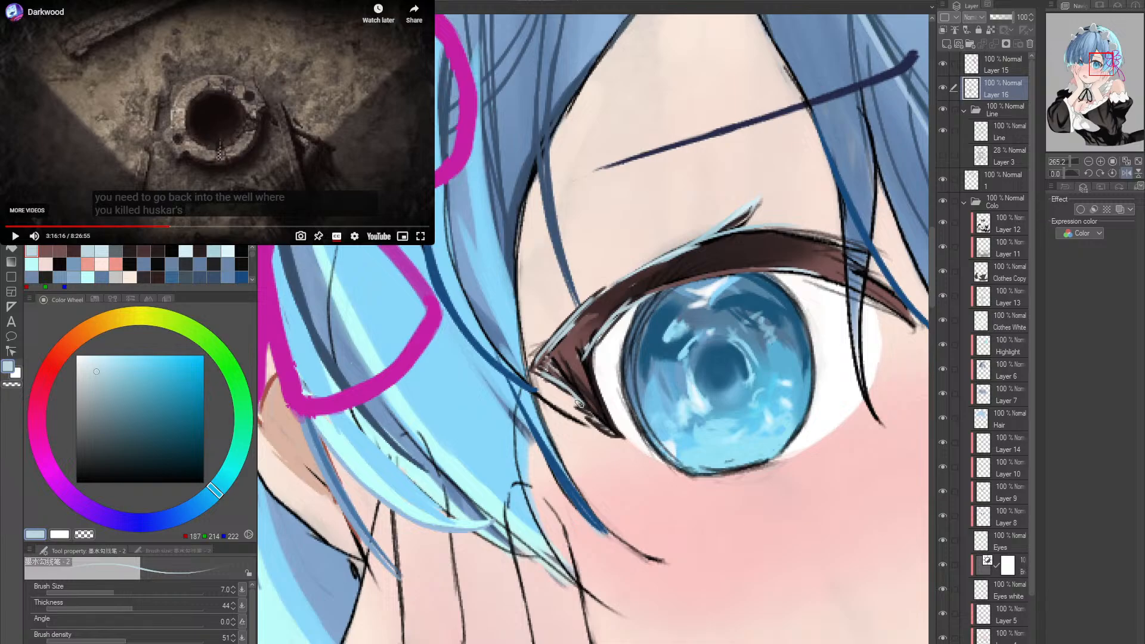
- Recolour the lower outline of the near eye's iris with a deep blue sampled from the iris edge
key(alt+space)
click(708, 375)
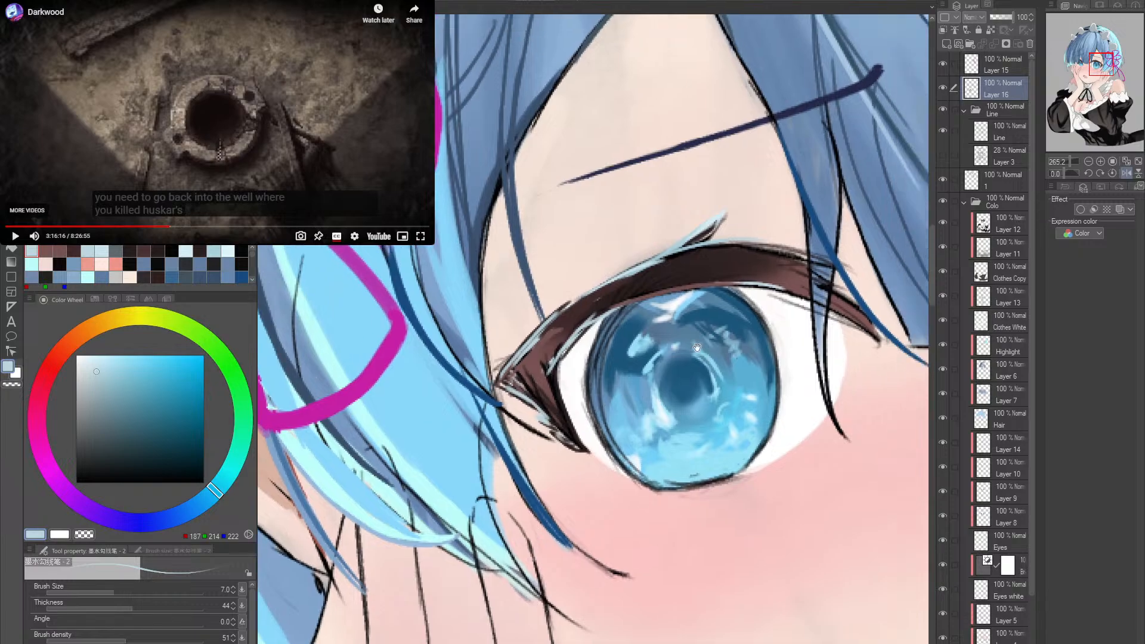
key(shift+space)
drag(709, 375, 711, 309)
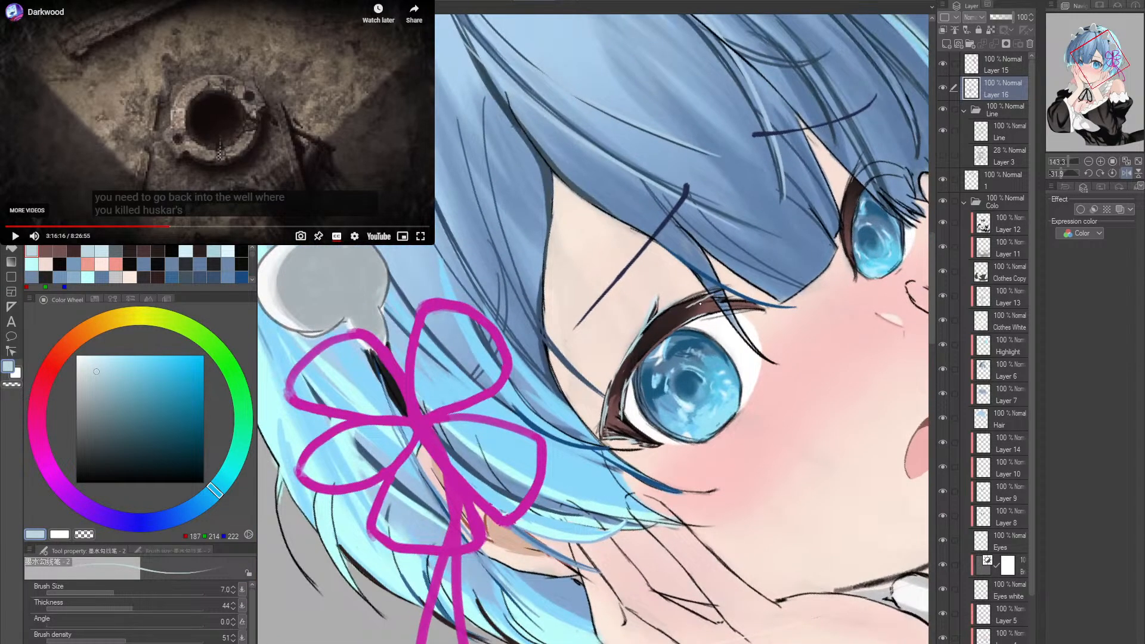
key(alt+space)
mouse_move(808, 307)
mouse_down()
mouse_move(782, 331)
mouse_move(745, 434)
mouse_move(644, 401)
mouse_move(656, 435)
mouse_move(650, 422)
mouse_up()
key(shift+space)
key(space)
key(alt+space)
alt+click(596, 424)
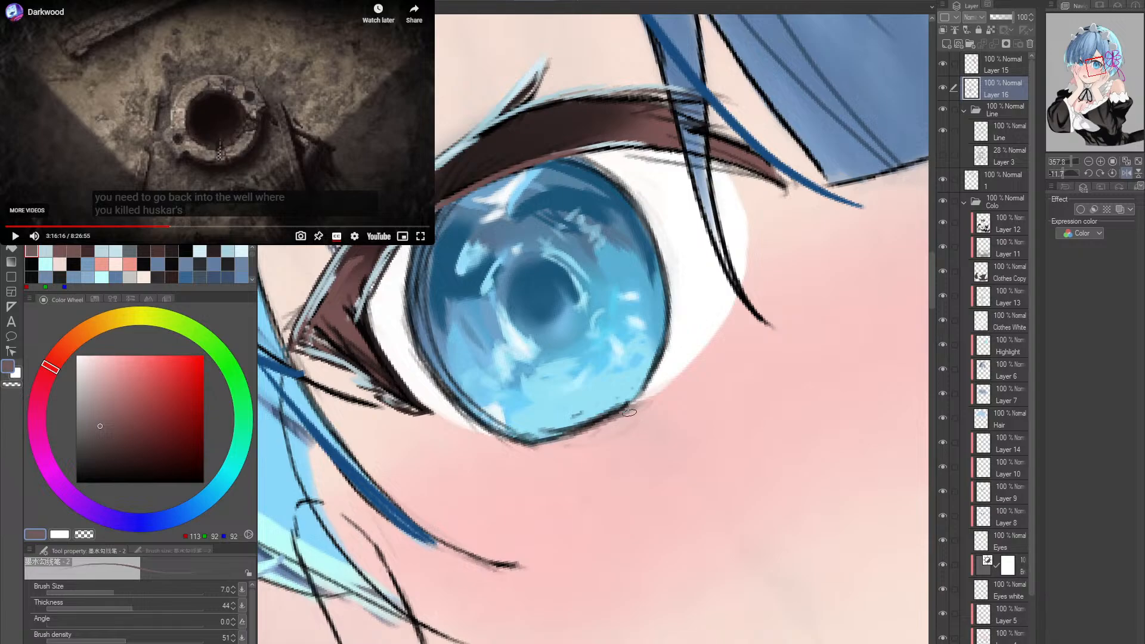
alt+click(662, 309)
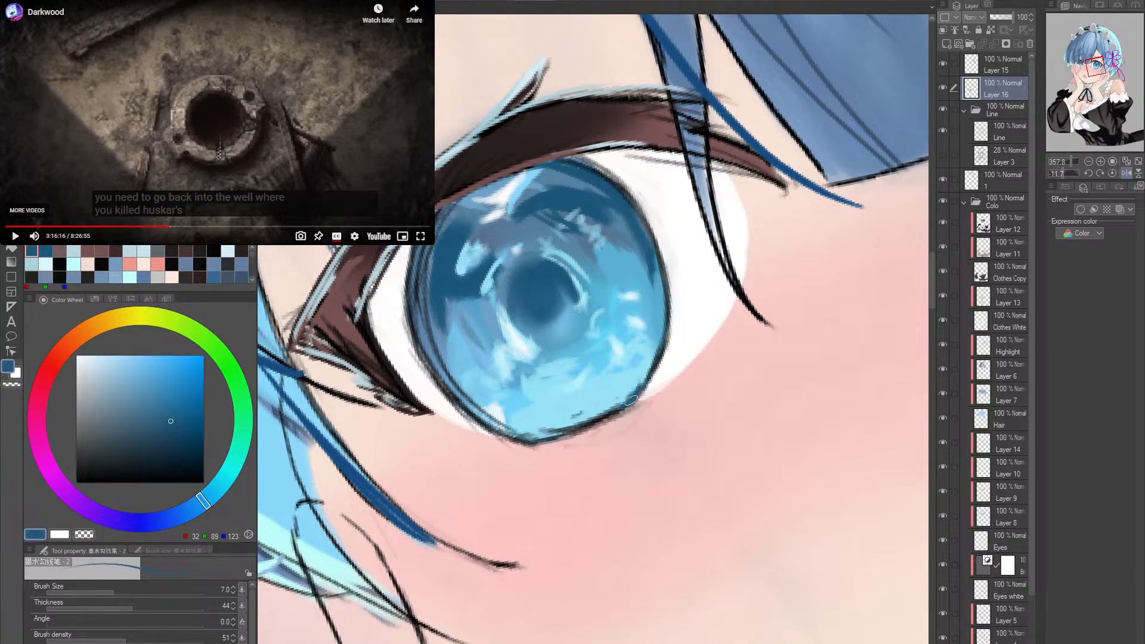
mouse_move(533, 445)
mouse_down()
mouse_move(642, 392)
mouse_move(521, 444)
mouse_move(643, 392)
mouse_up()
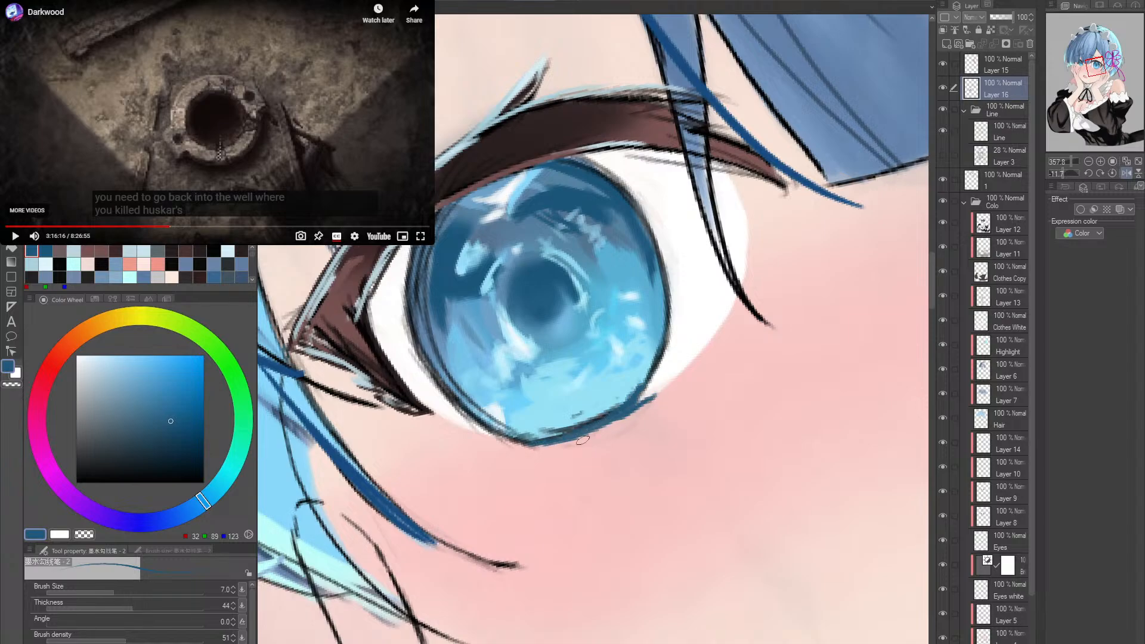
- Try extra deep blue strokes beneath the lower edge of the near eye's iris
drag(583, 439, 647, 402)
key(ctrl+z)
mouse_move(584, 431)
mouse_down()
mouse_move(689, 360)
mouse_move(620, 411)
mouse_up()
key(ctrl+z)
- Switch to the hard eraser and reduce its size to 3
key(e)
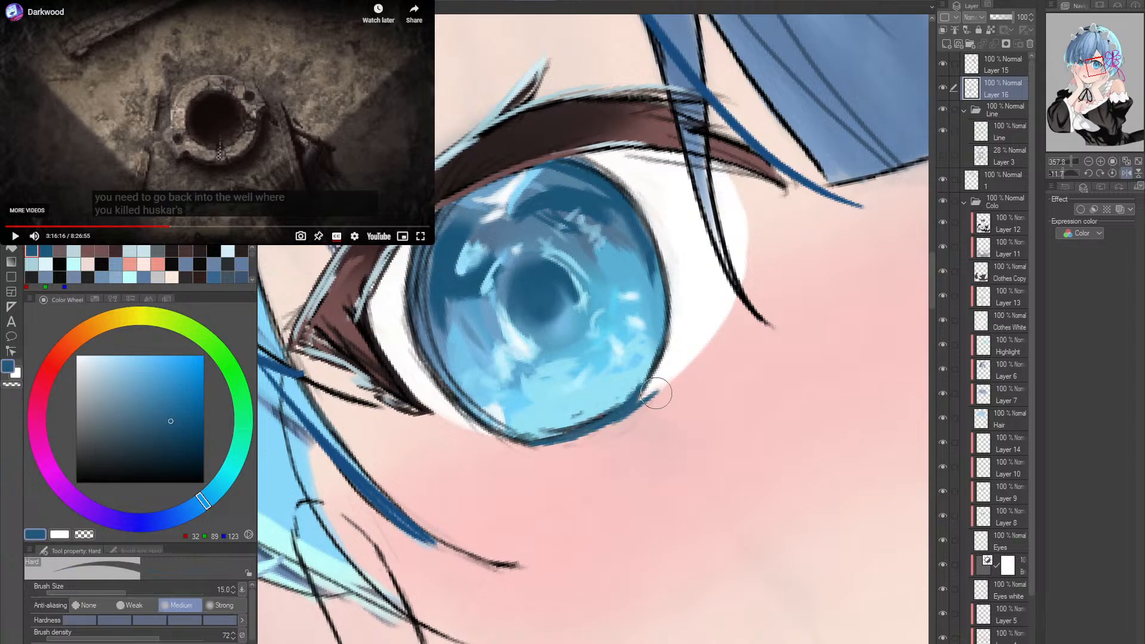
key(bracketleft)
key(bracketleft)
key(bracketleft)
key(bracketleft)
key(bracketleft)
key(bracketleft)
key(bracketleft)
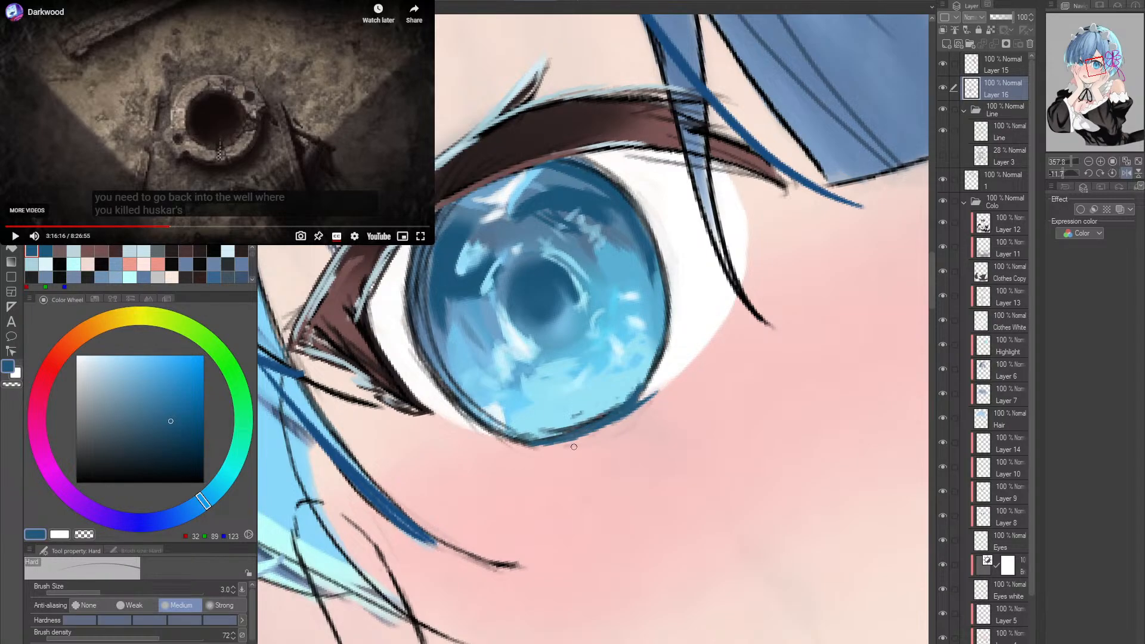
- Try deep blue strokes along the lower outline of the far eye's iris
drag(708, 402, 599, 402)
double_click(746, 382)
mouse_move(853, 382)
mouse_down()
mouse_move(697, 376)
mouse_move(754, 391)
mouse_move(763, 362)
mouse_up()
drag(665, 361, 708, 381)
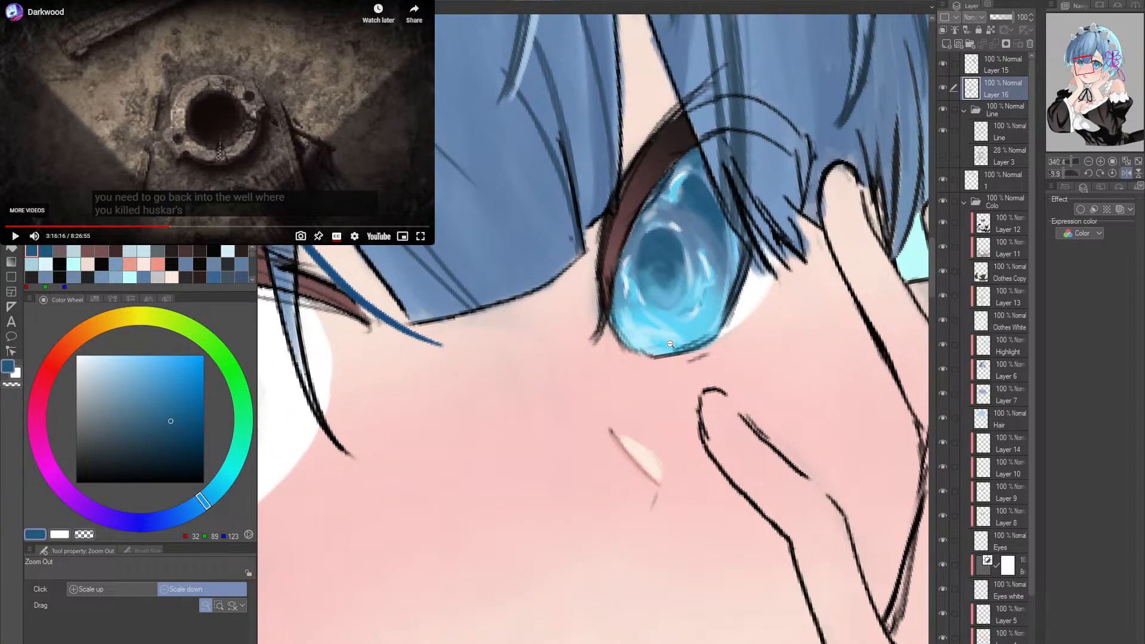
drag(714, 342, 739, 325)
key(ctrl+z)
drag(654, 357, 723, 327)
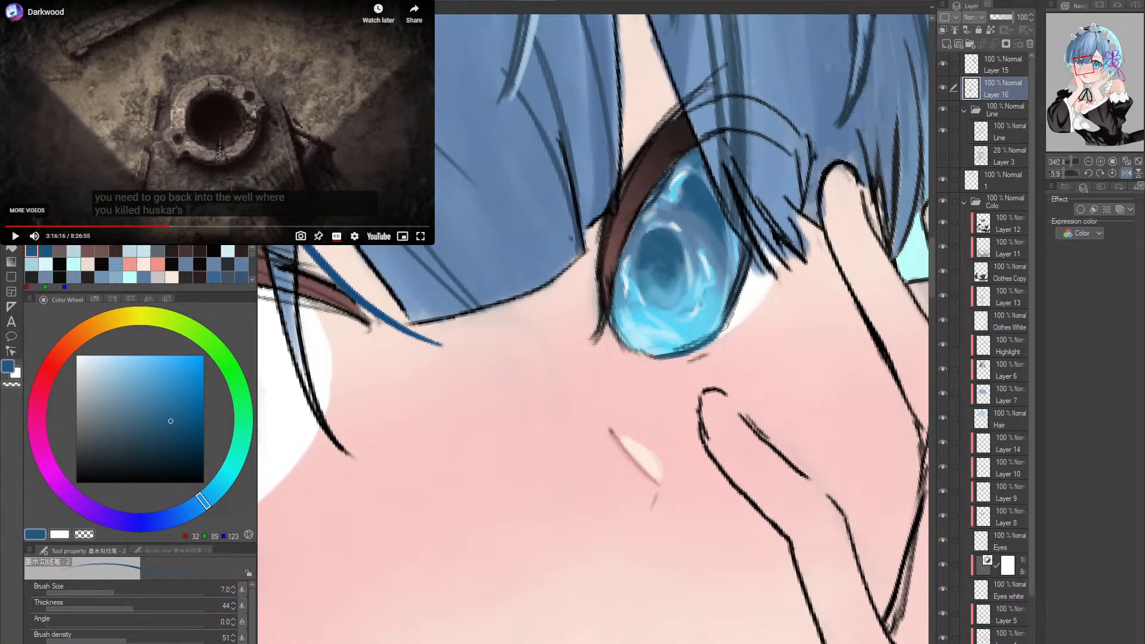
key(ctrl+z)
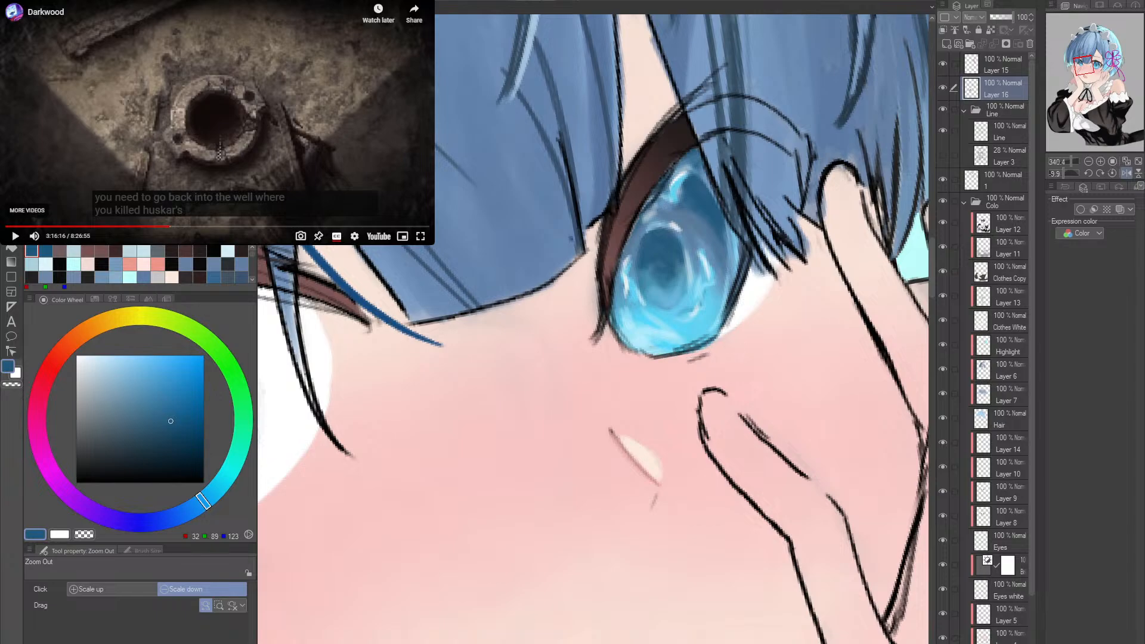
drag(671, 356, 751, 318)
key(ctrl+z)
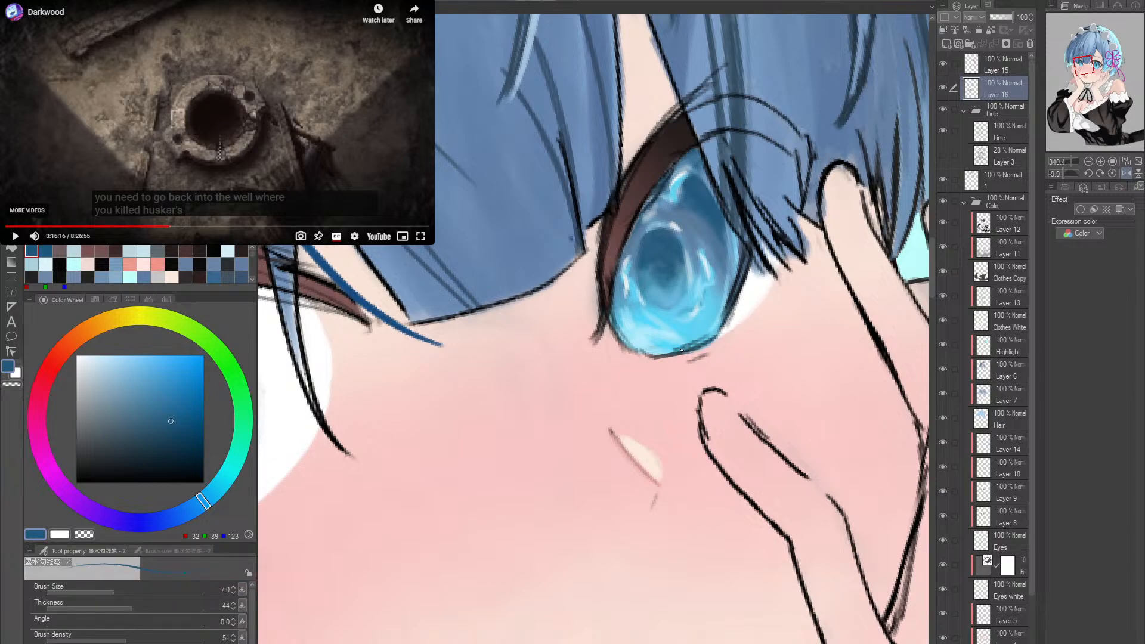
- Try light blue highlight strokes along the far eye's upper lash from its inner corner
key(alt+space)
mouse_move(681, 351)
mouse_down()
mouse_move(745, 324)
mouse_move(576, 446)
mouse_move(609, 444)
mouse_up()
key(shift+space)
double_click(769, 357)
key(alt+space)
scroll(683, 373, up, 3)
alt+click(404, 324)
key(space)
key(ctrl+space)
drag(528, 460, 573, 382)
key(ctrl+z)
key(ctrl+z)
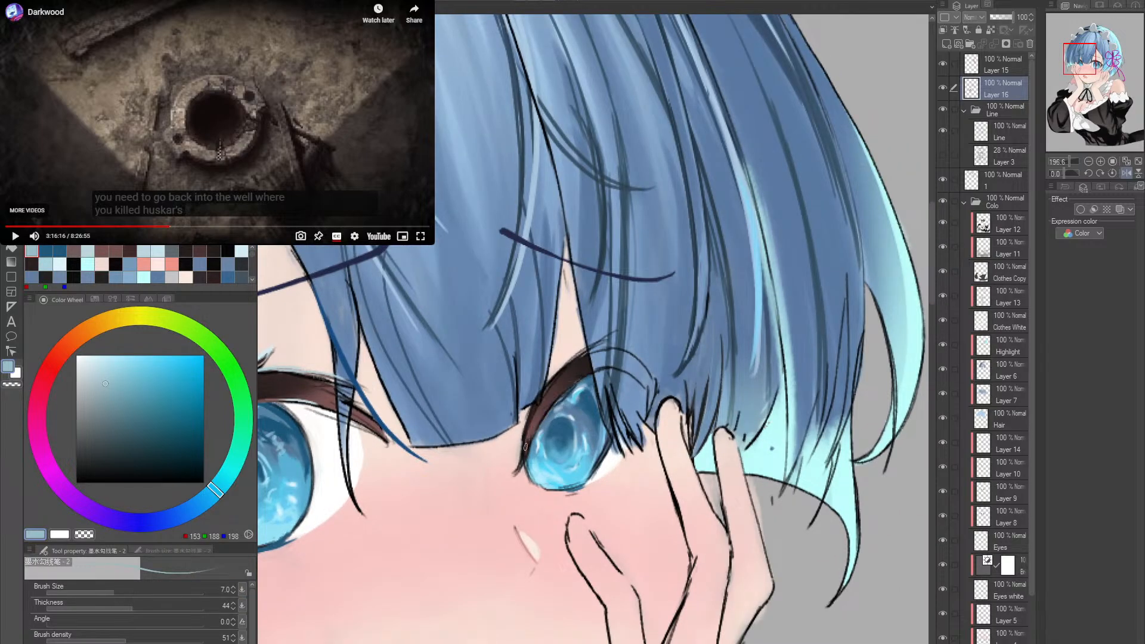
drag(522, 450, 574, 359)
key(ctrl+z)
- Sample the dark lash colour and a pale highlight blue, keeping the pale blue as the drawing colour
alt+click(546, 395)
key(alt+space)
drag(714, 330, 688, 336)
scroll(538, 389, up, 5)
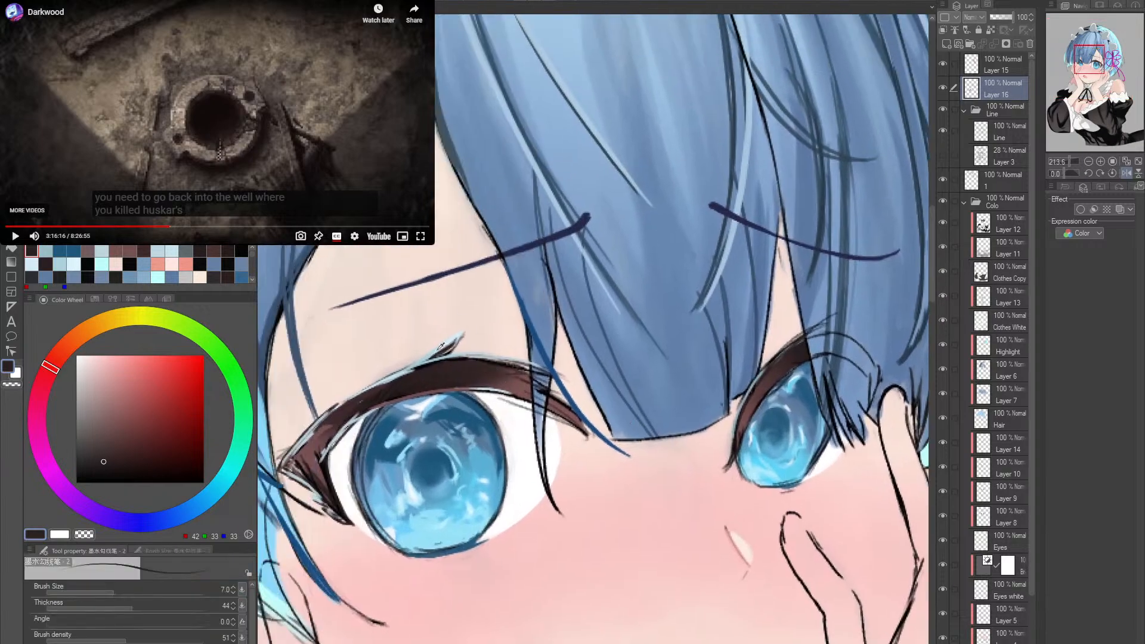
alt+click(439, 349)
drag(772, 395, 601, 415)
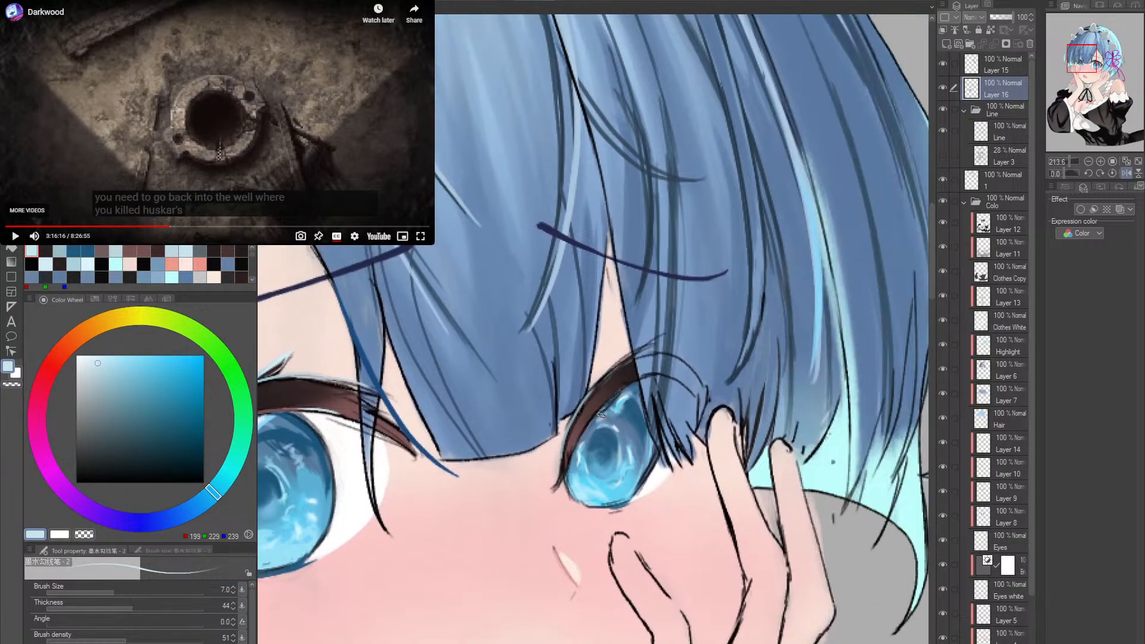
- Mirror the canvas and examine the whole illustration, the face and the hand at the cheek
key(alt+space)
drag(708, 392, 674, 393)
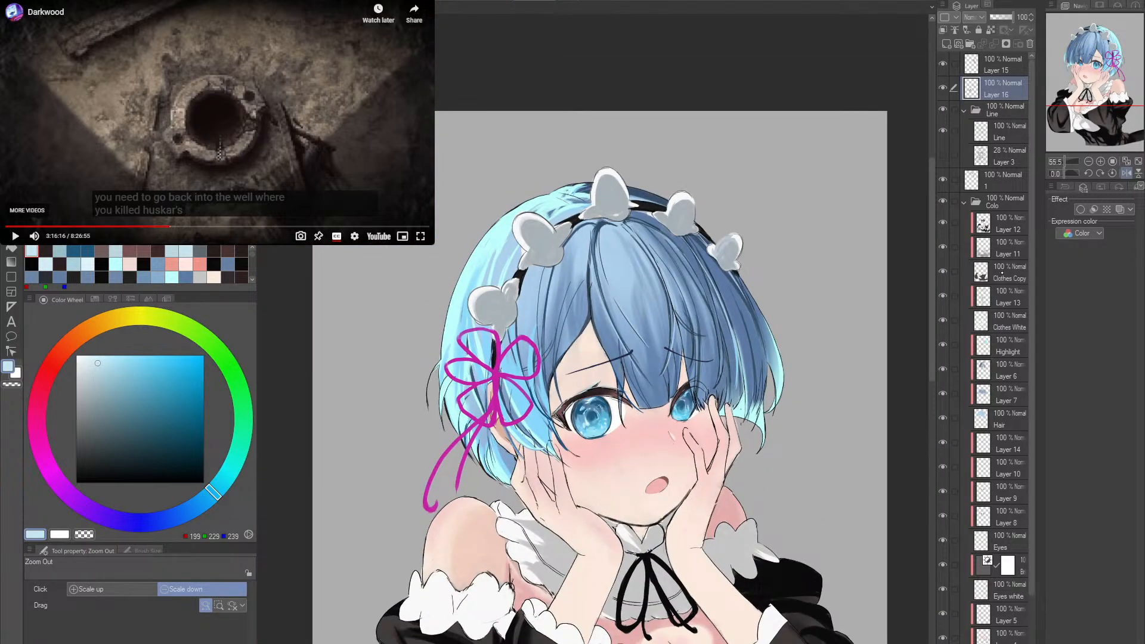
click(1126, 173)
drag(698, 458, 724, 449)
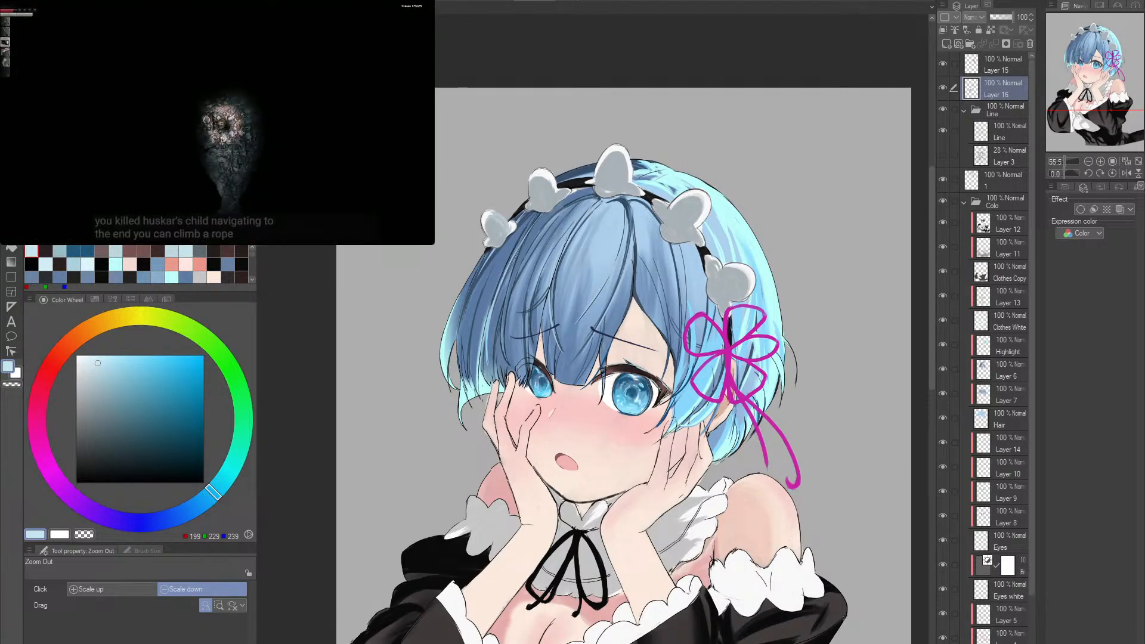
click(522, 423)
scroll(523, 423, up, 3)
key(p)
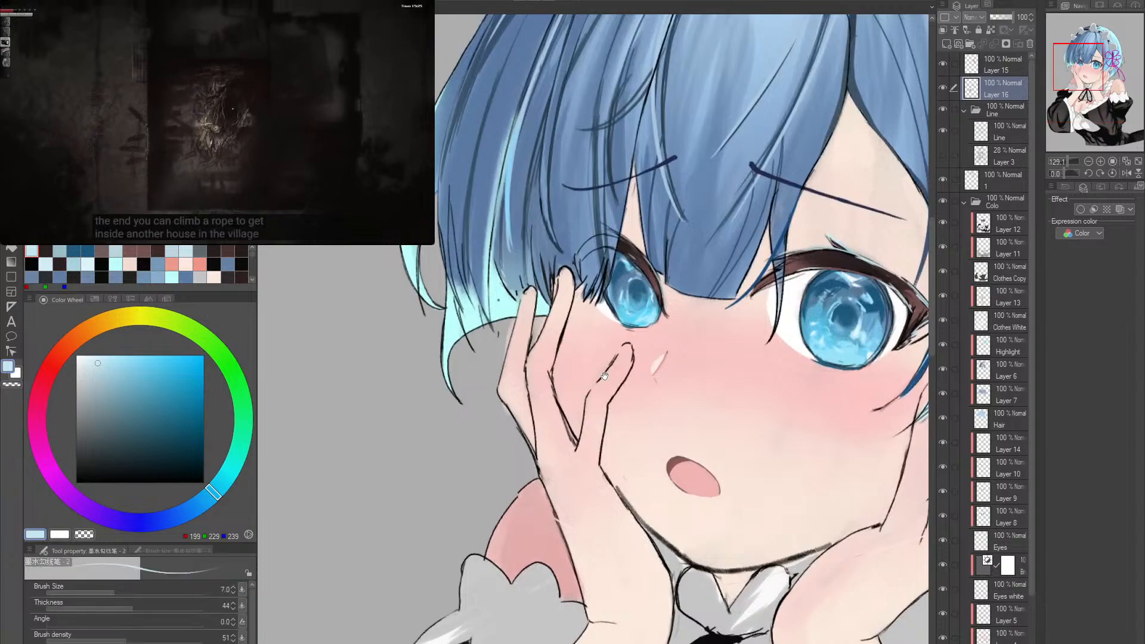
scroll(655, 369, up, 3)
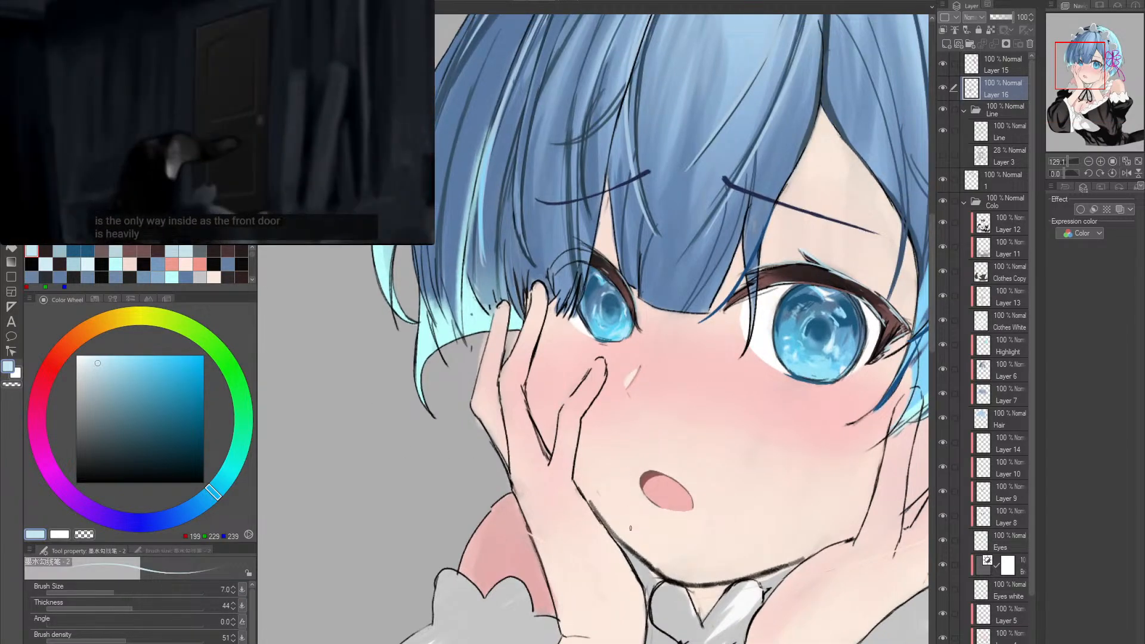
- Sample the blush pink and shade the index and middle fingers at the cheek using the skin brush at size 30
scroll(573, 453, down, 3)
alt+click(531, 410)
scroll(525, 424, up, 3)
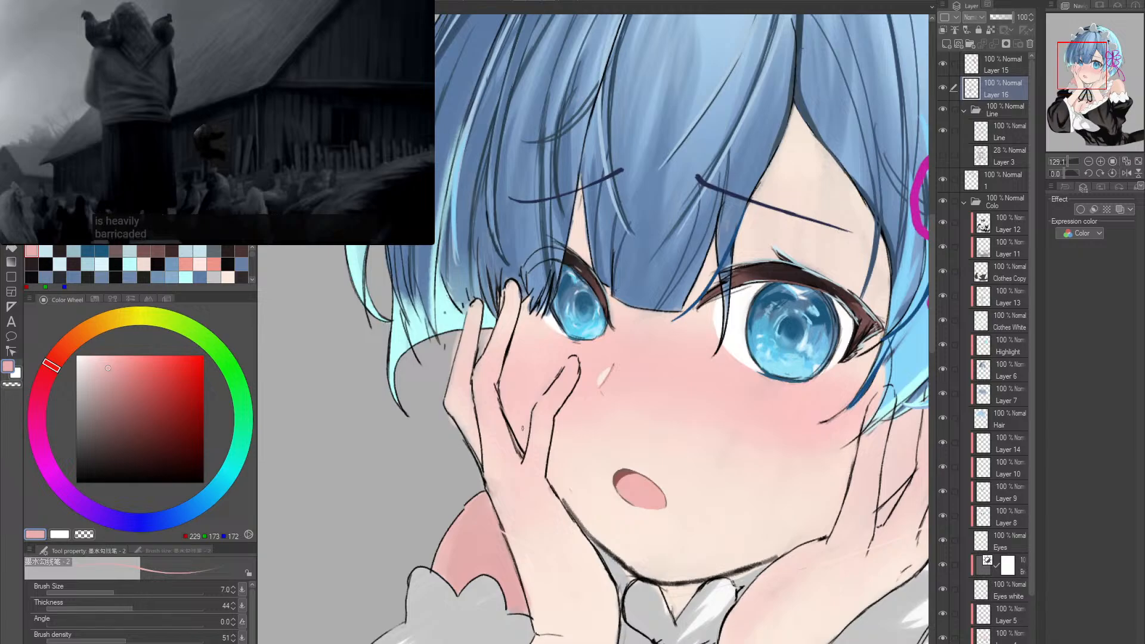
key(bracketright)
key(bracketright)
key(bracketright)
key(bracketright)
key(bracketright)
key(bracketright)
key(bracketright)
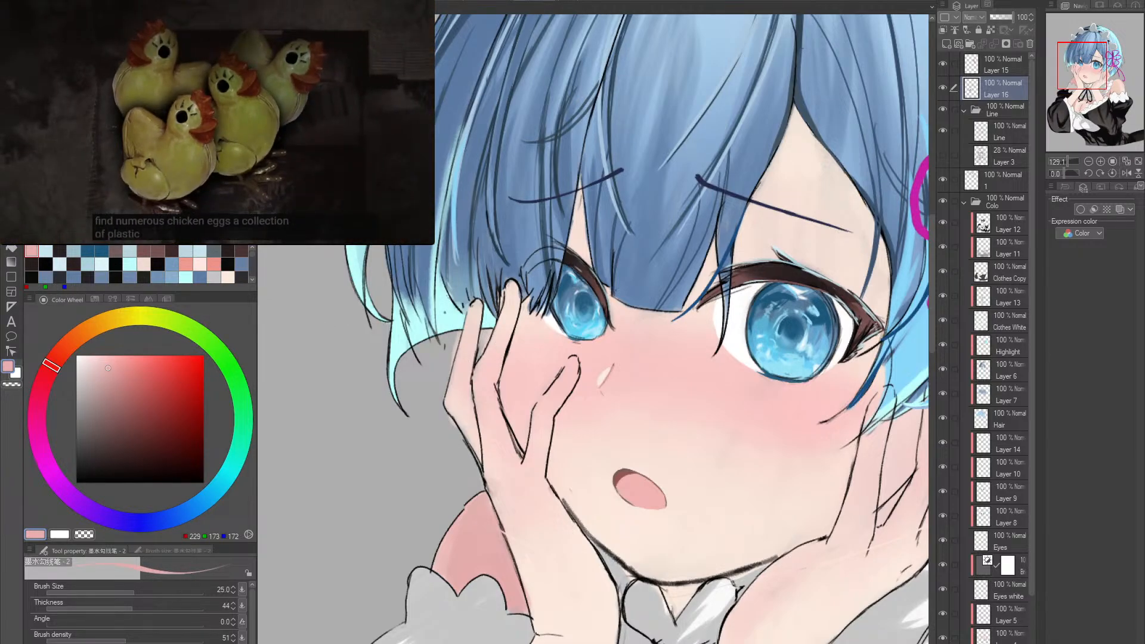
key(comma)
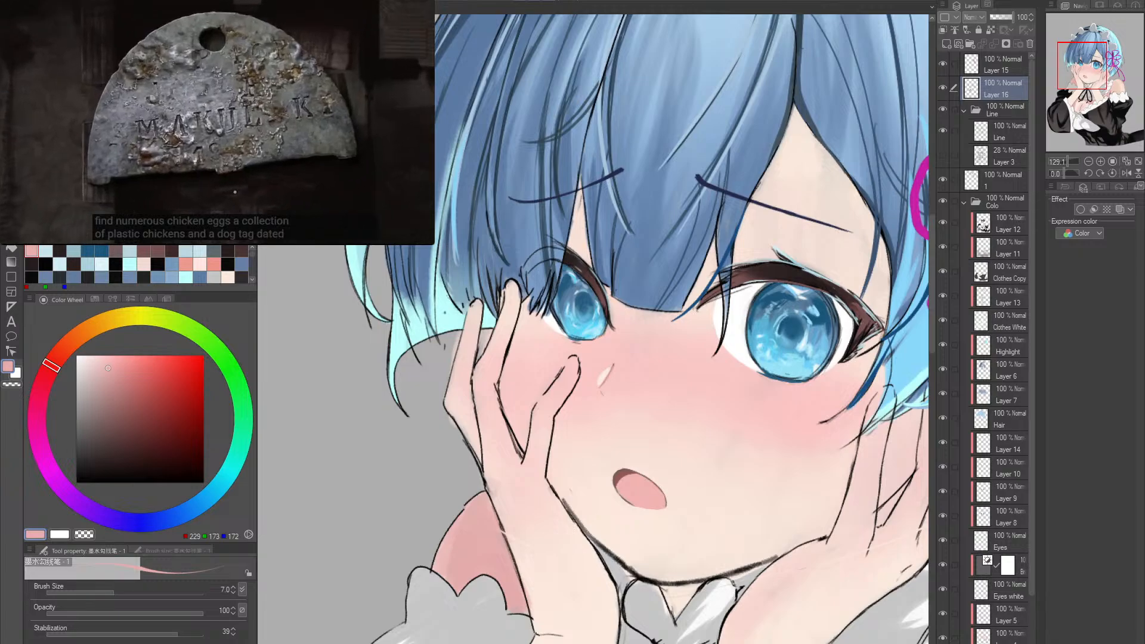
key(b)
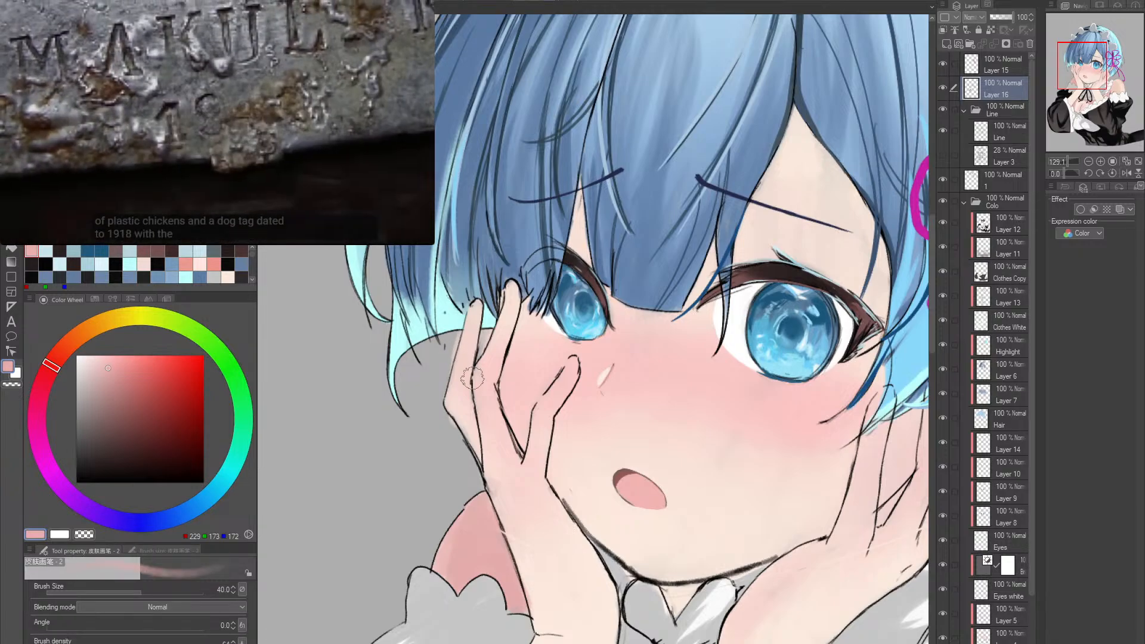
key(bracketleft)
drag(498, 341, 482, 386)
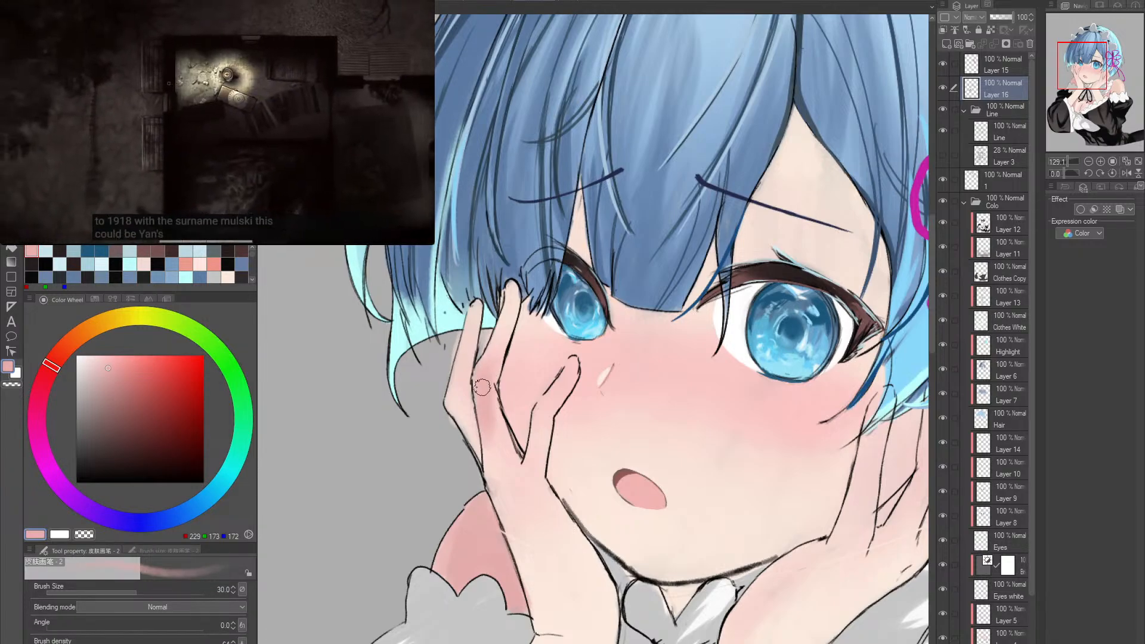
mouse_move(512, 302)
mouse_down()
mouse_move(481, 383)
mouse_move(511, 300)
mouse_move(484, 382)
mouse_move(506, 374)
mouse_move(487, 392)
mouse_move(499, 394)
mouse_move(506, 319)
mouse_move(478, 401)
mouse_move(518, 353)
mouse_move(484, 373)
mouse_up()
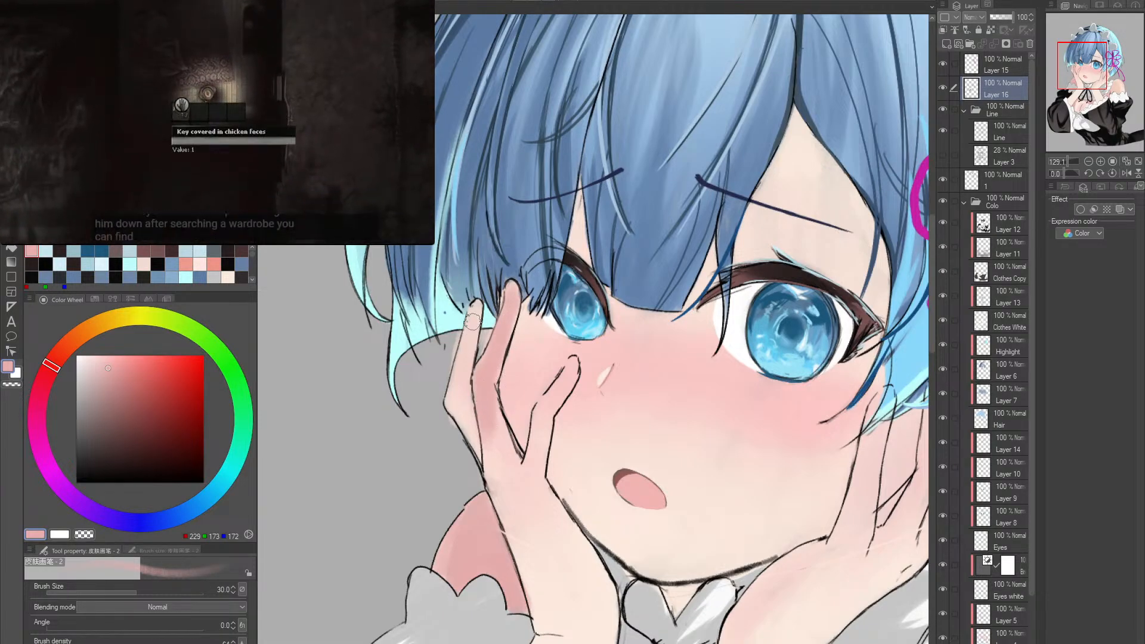
- Extend the pink shading along the outer finger and over the knuckles towards the back of the hand
mouse_move(473, 322)
mouse_down()
mouse_move(457, 384)
mouse_move(473, 320)
mouse_move(456, 404)
mouse_move(481, 464)
mouse_up()
drag(494, 395, 491, 469)
mouse_move(497, 426)
mouse_down()
mouse_move(501, 484)
mouse_move(521, 397)
mouse_up()
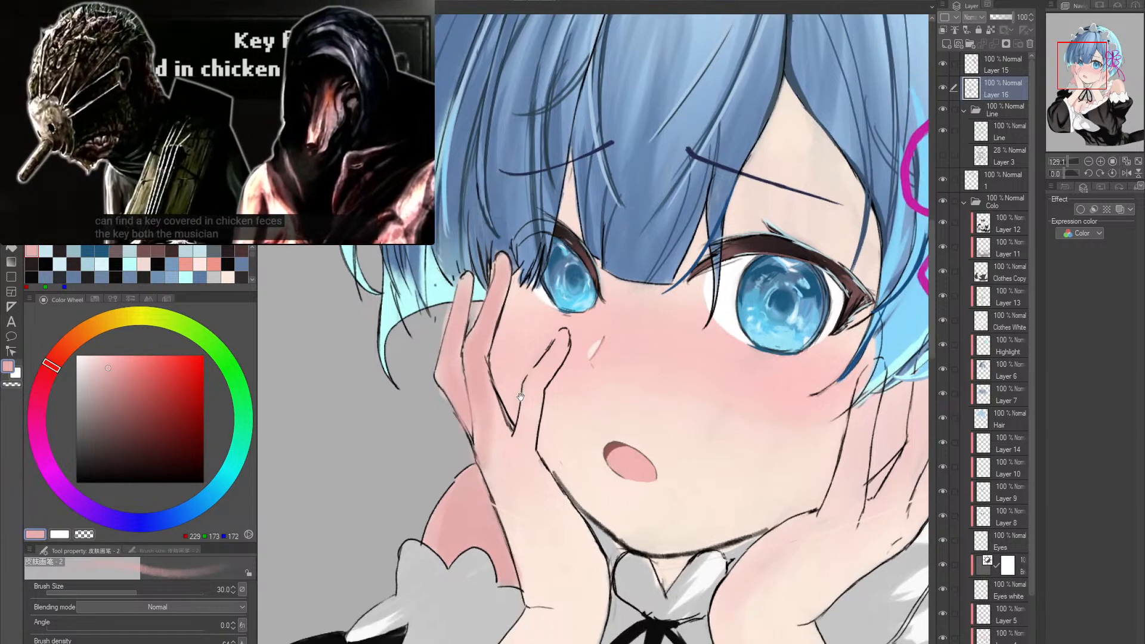
- Clean up the pink shading along the outer edges of the fingers with the Hard eraser at size 10
key(e)
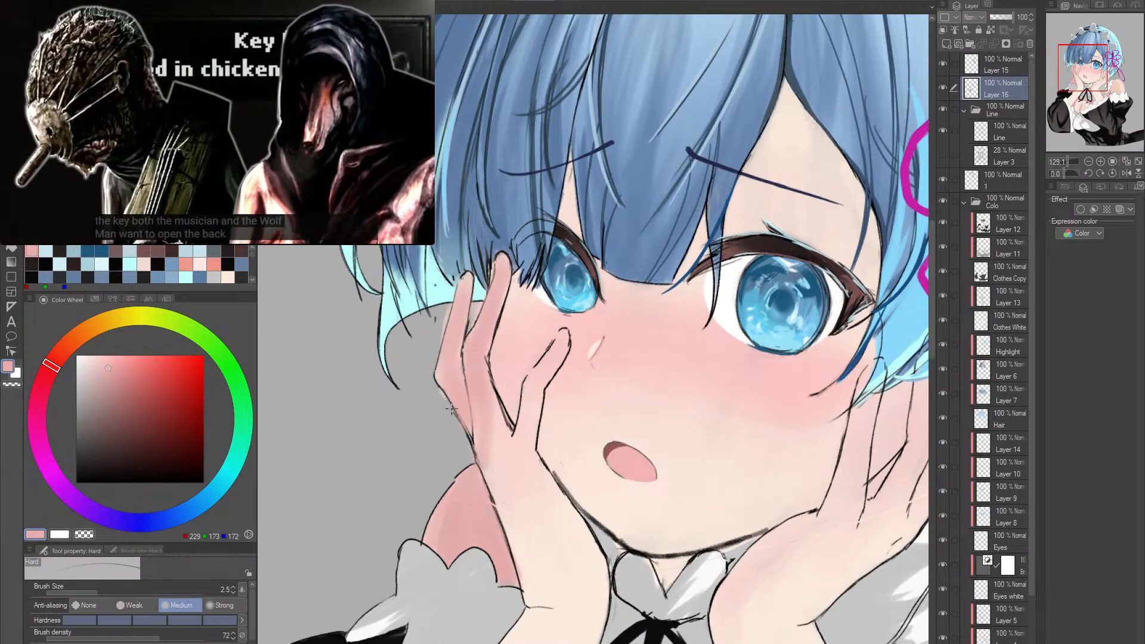
key(bracketright)
key(bracketright)
key(bracketright)
key(bracketright)
key(bracketright)
key(bracketright)
key(bracketright)
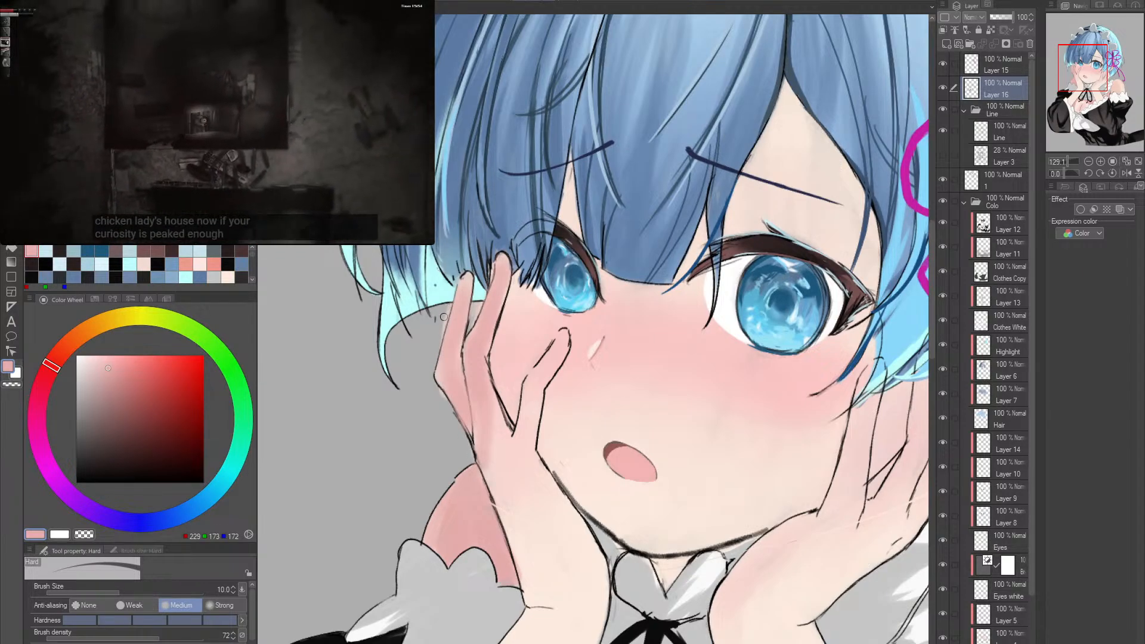
drag(522, 350, 497, 337)
- Undo the hard-edged erasing on the knuckles and soften the pink shading there with the Soft eraser at size 30
key(b)
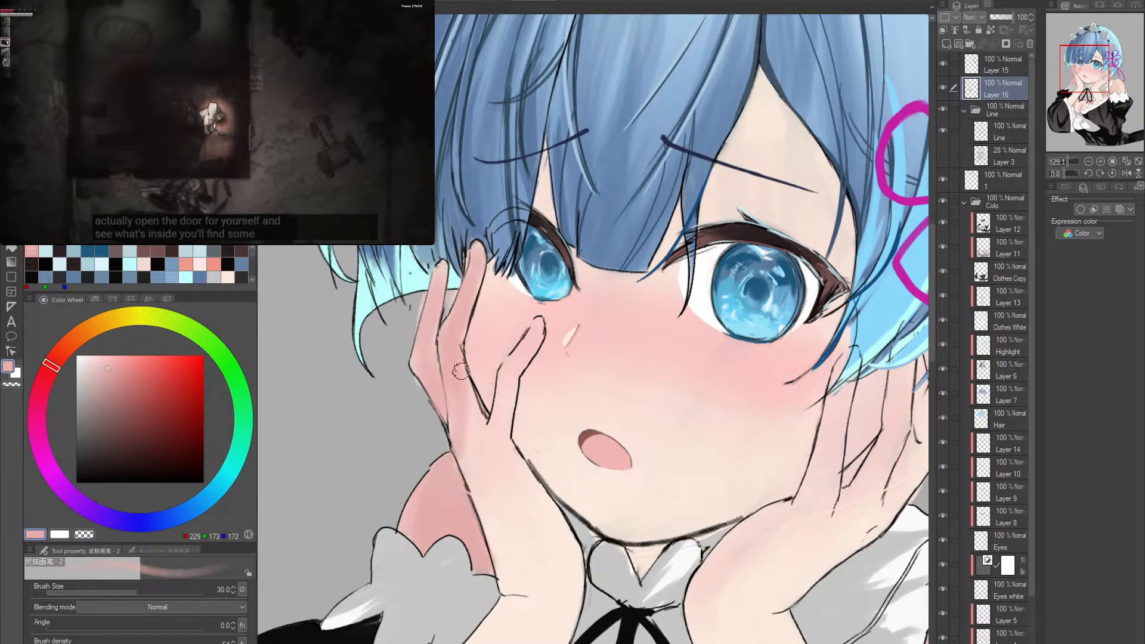
key(e)
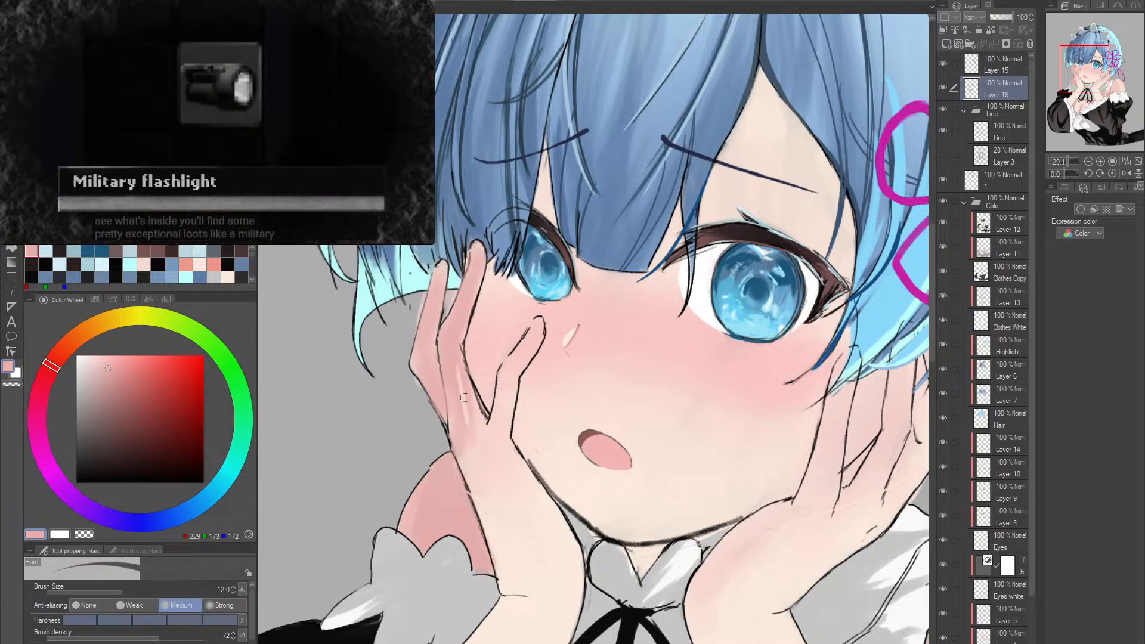
key(e)
key(ctrl+z)
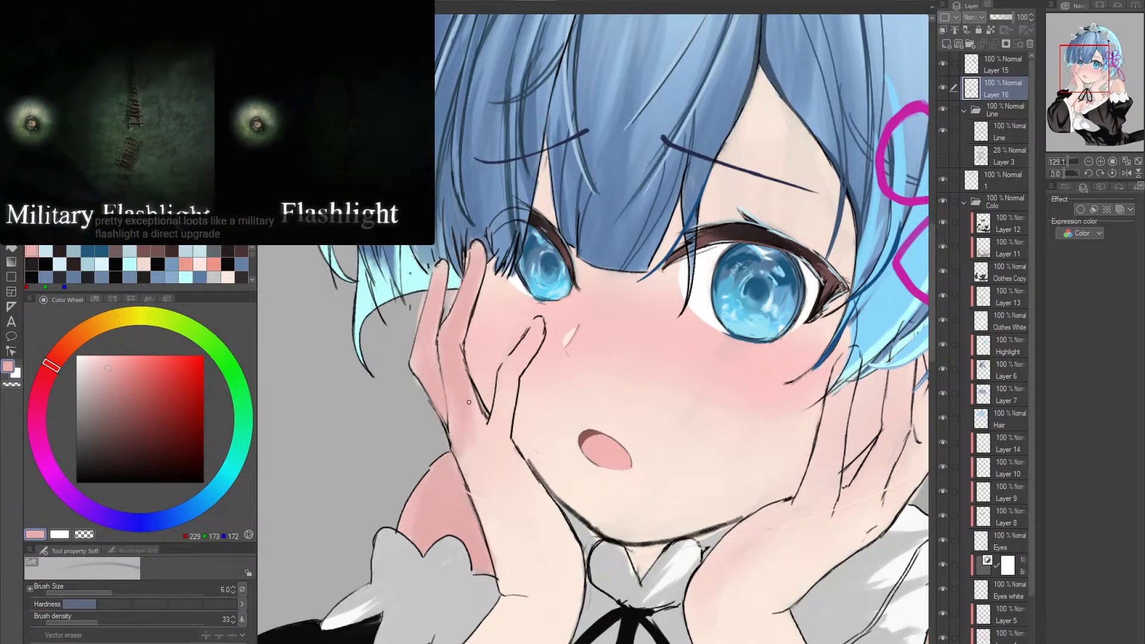
key(])
key(])
key(])
key(])
key(])
key(])
key(])
key(])
key(])
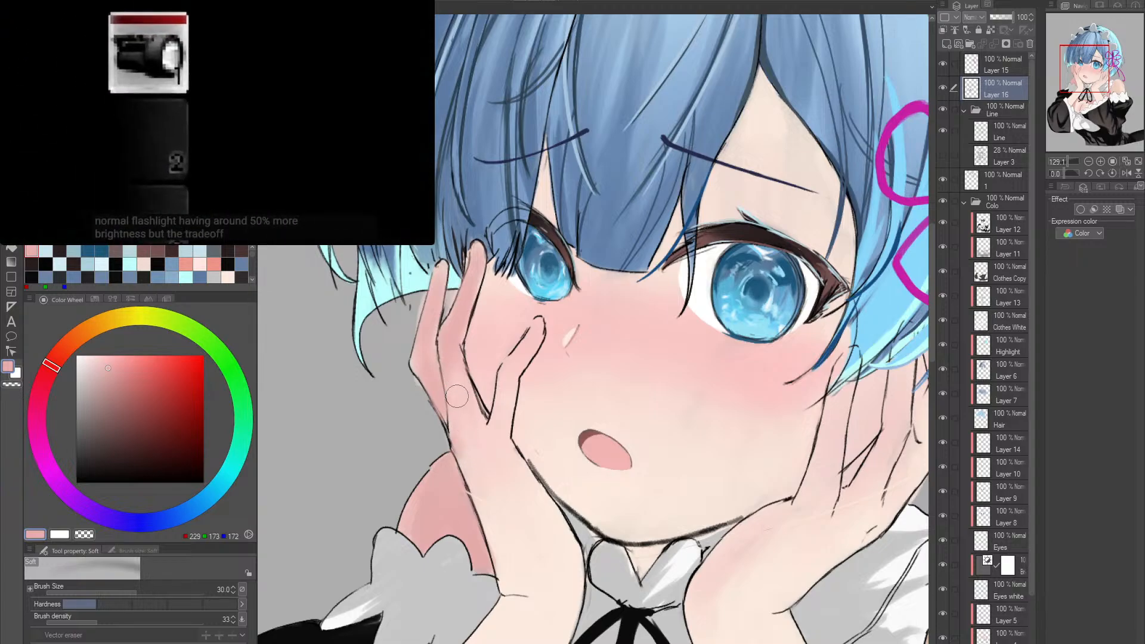
- Touch up the back of the hand and outer knuckle with the skin brush at size 30, adding a sampled pale skin tone
key(b)
drag(516, 377, 495, 361)
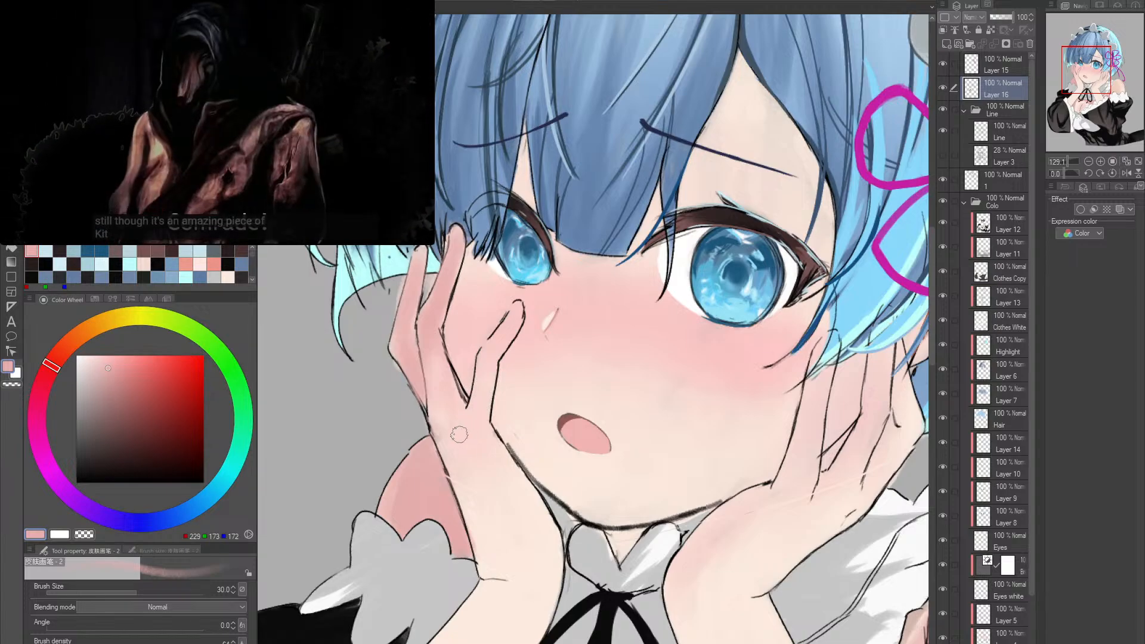
alt+click(410, 361)
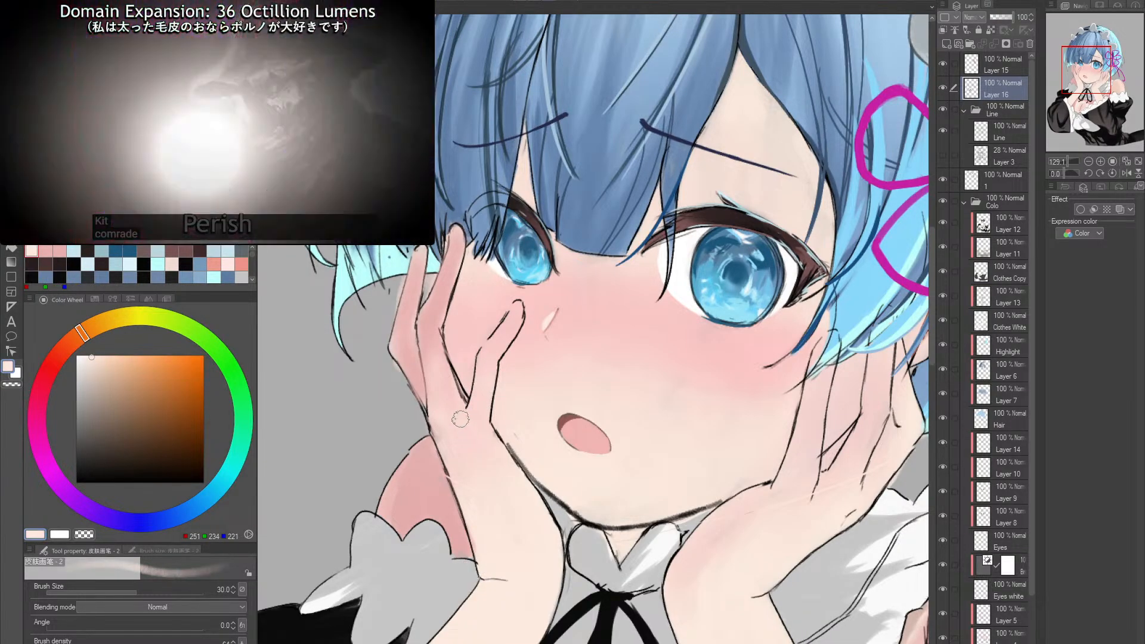
mouse_move(415, 383)
mouse_down()
mouse_move(423, 397)
mouse_move(414, 383)
mouse_up()
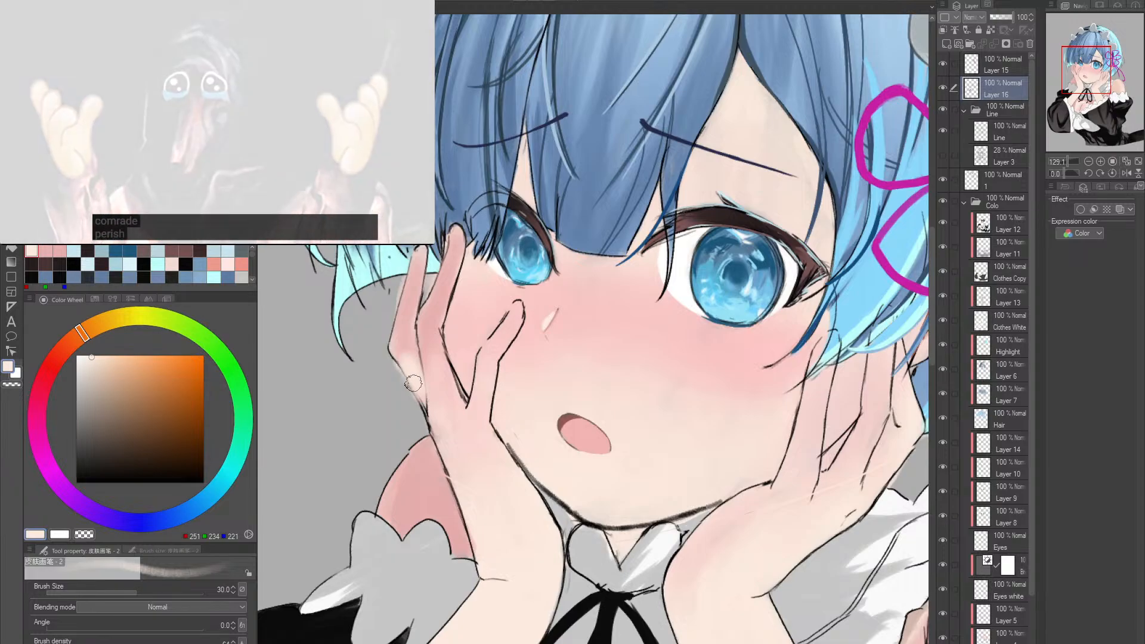
- Blend the shading across the fingers and knuckles with the Soft eraser, enlarging it to 80 and reducing it to 30
key(e)
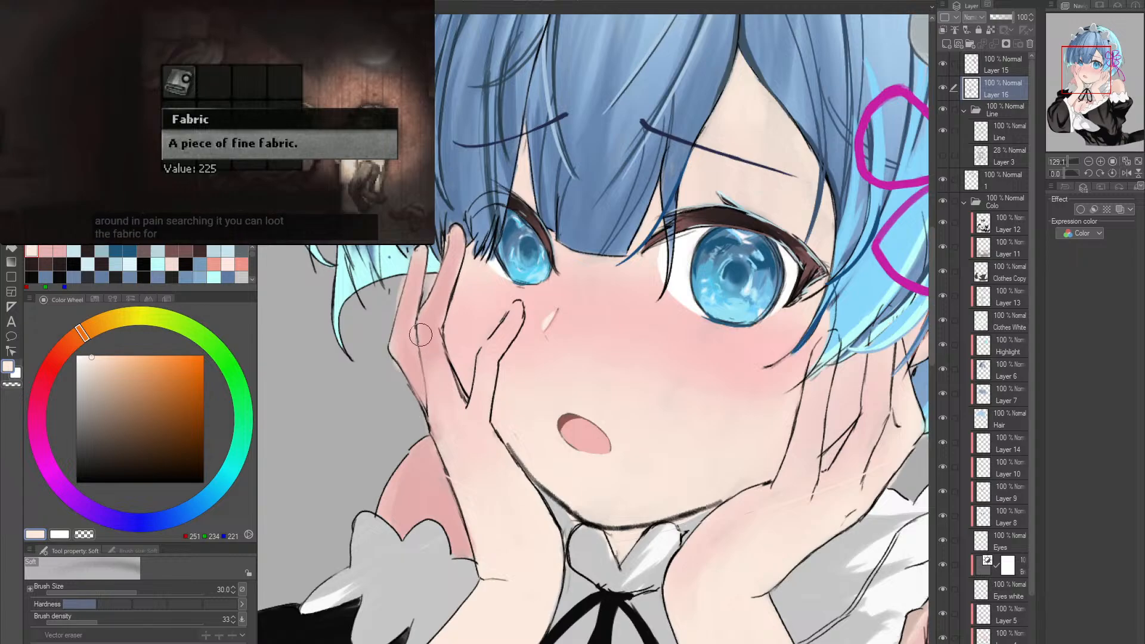
key(bracketright)
key(bracketright)
key(bracketright)
key(bracketright)
key(bracketright)
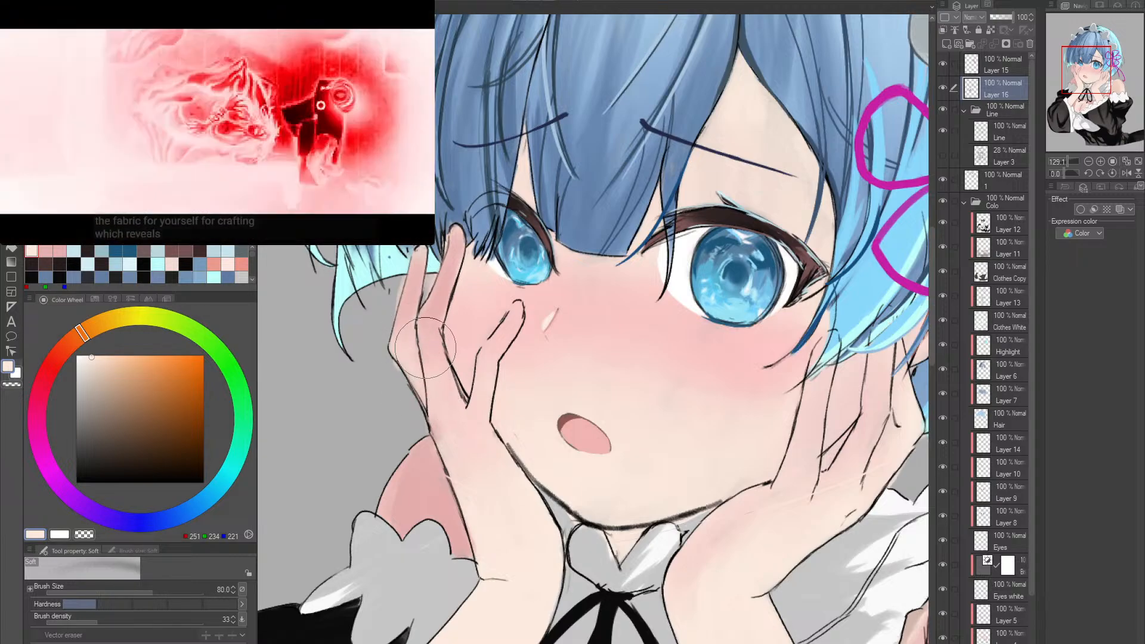
key(bracketleft)
key(bracketleft)
key(bracketleft)
key(bracketleft)
key(bracketleft)
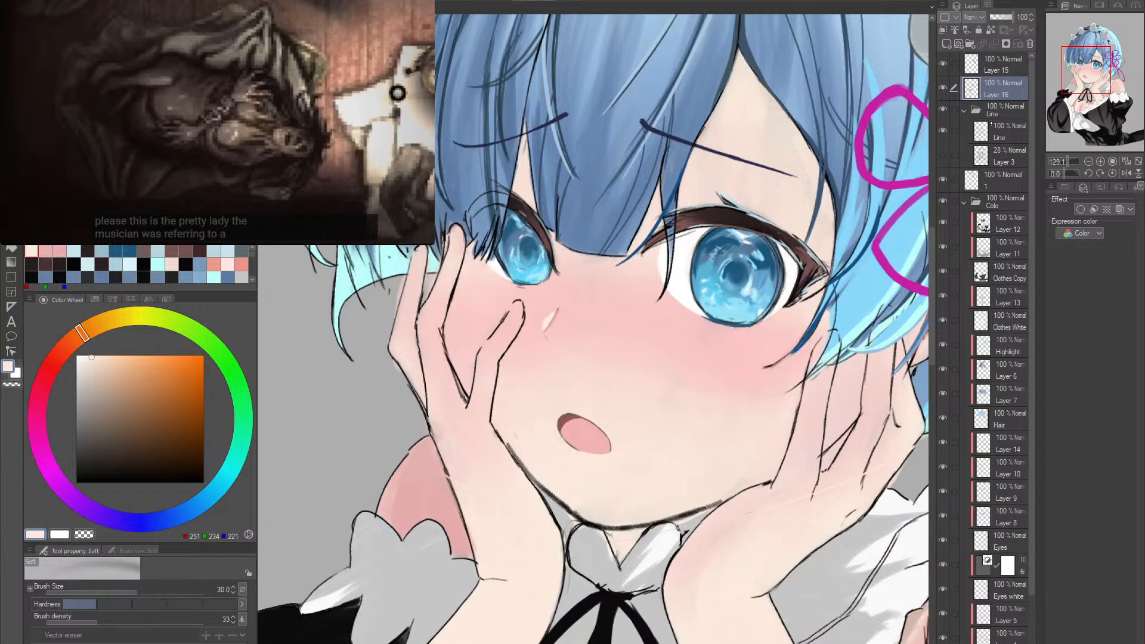
- Select the layer between the Line and Colo folders and start shading the outer fingertip in sampled pink with the skin brush at size 25
click(995, 183)
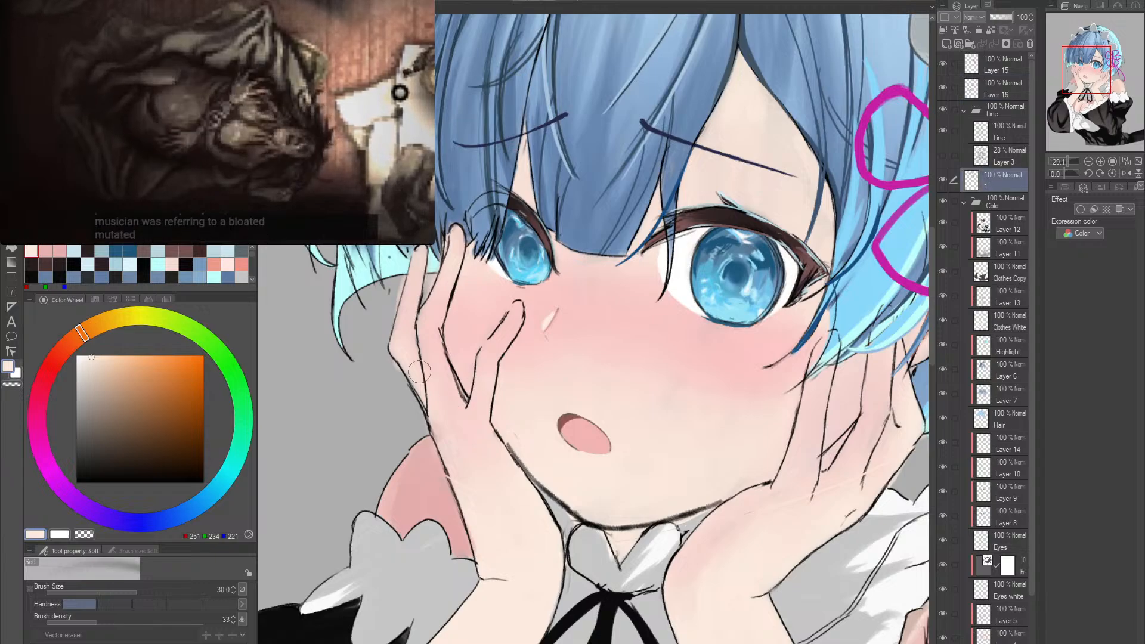
alt+click(431, 490)
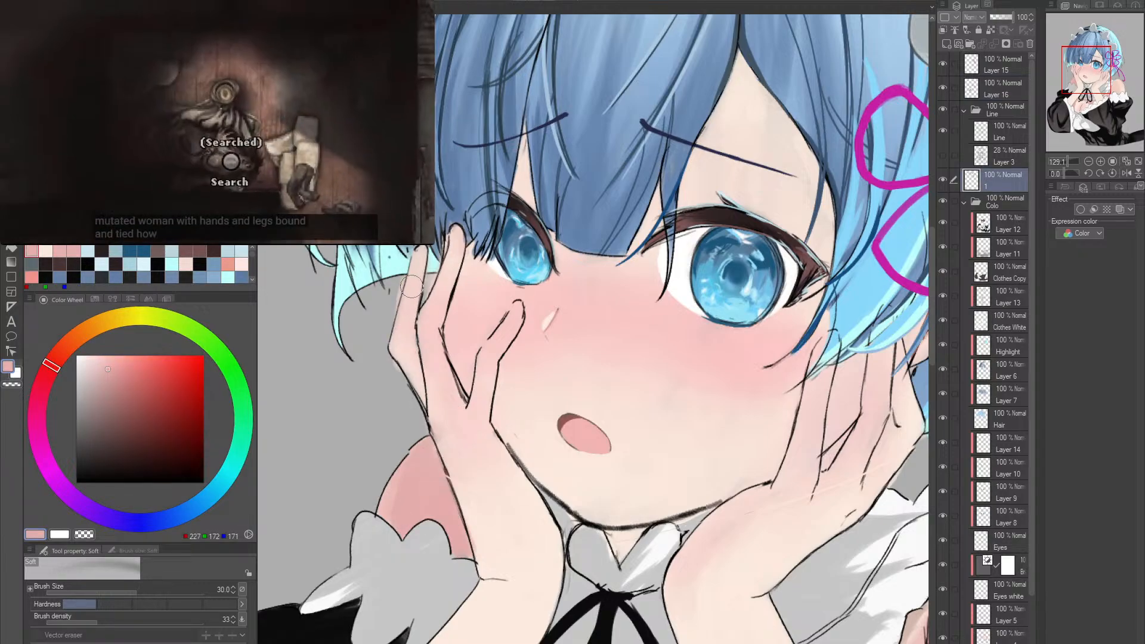
key(b)
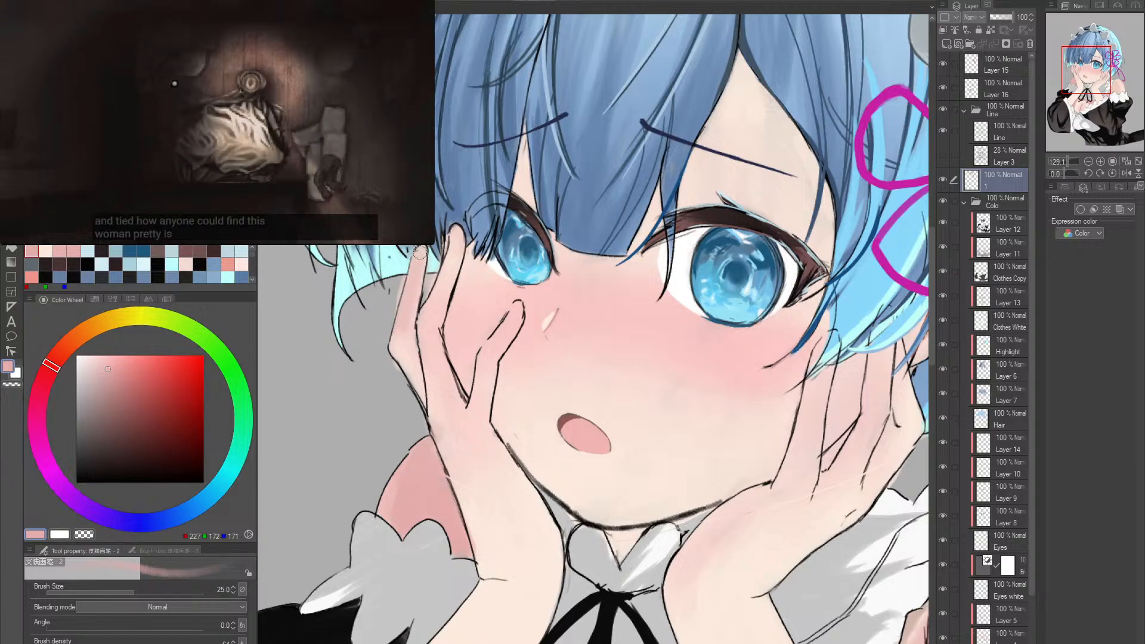
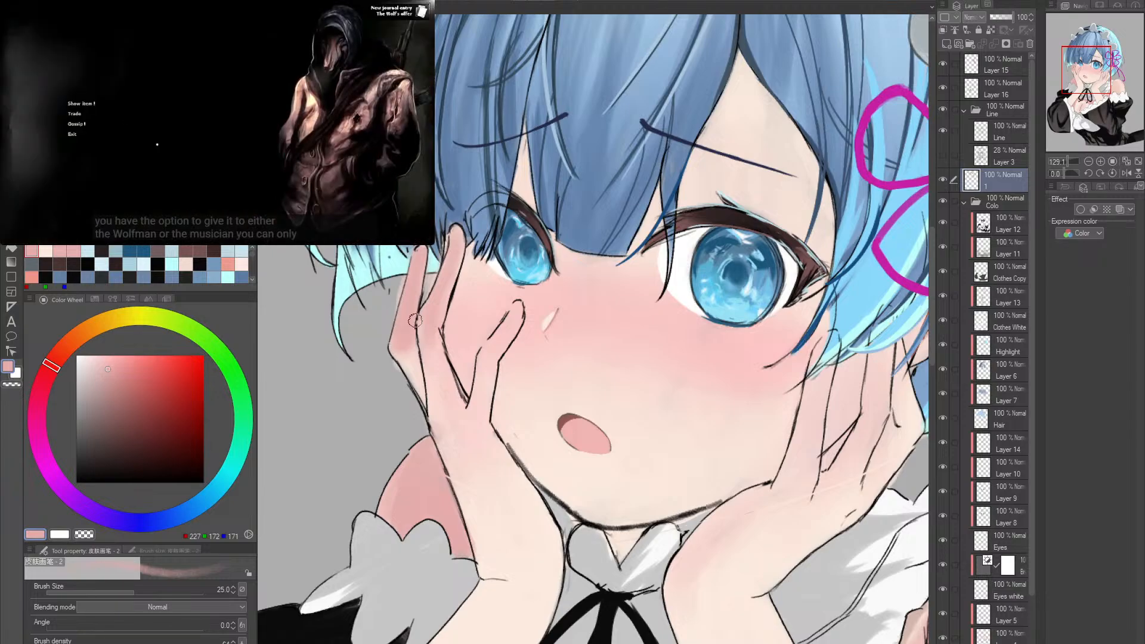
- Shade the outer fingertip of the image's left hand with the skin brush at size 25, alternating sampled pink and pale skin tones
alt+click(510, 570)
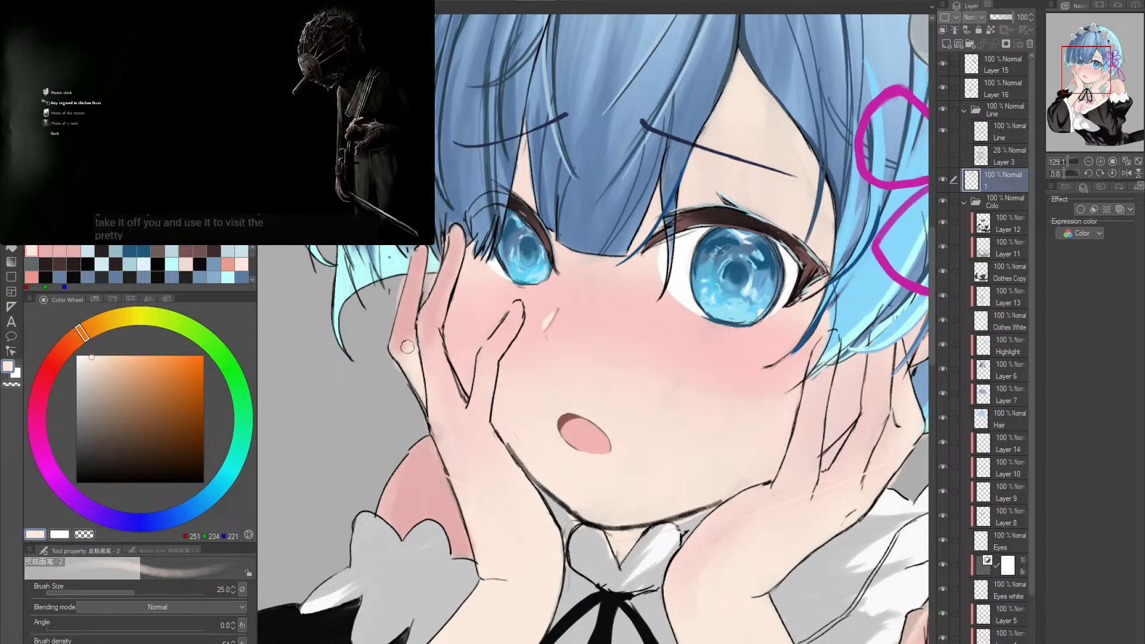
key(e)
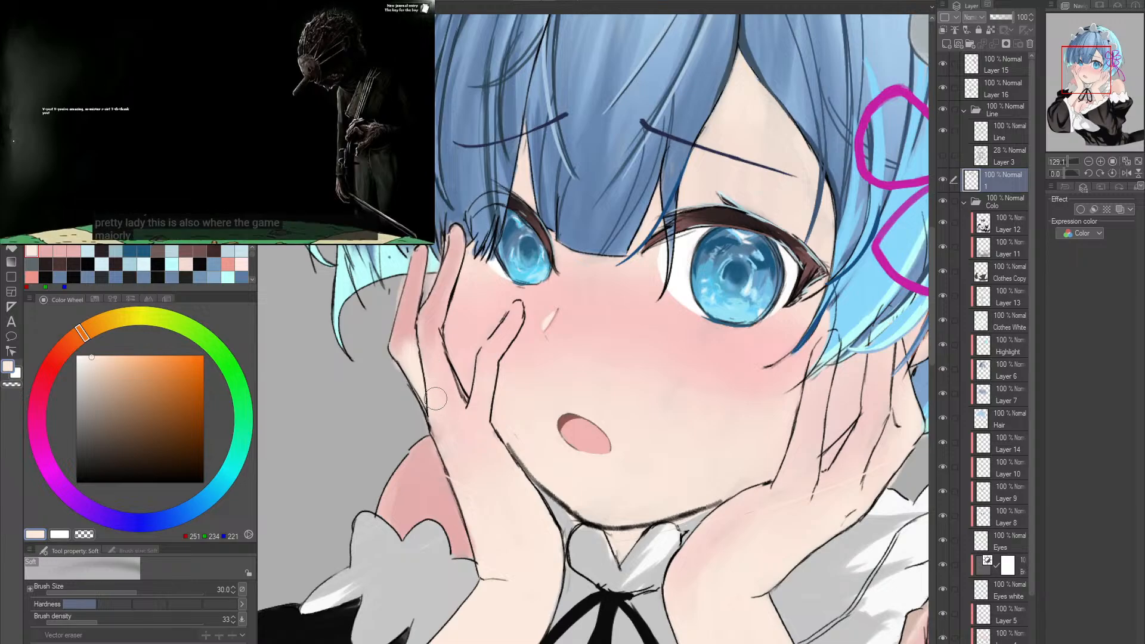
key(b)
alt+click(406, 340)
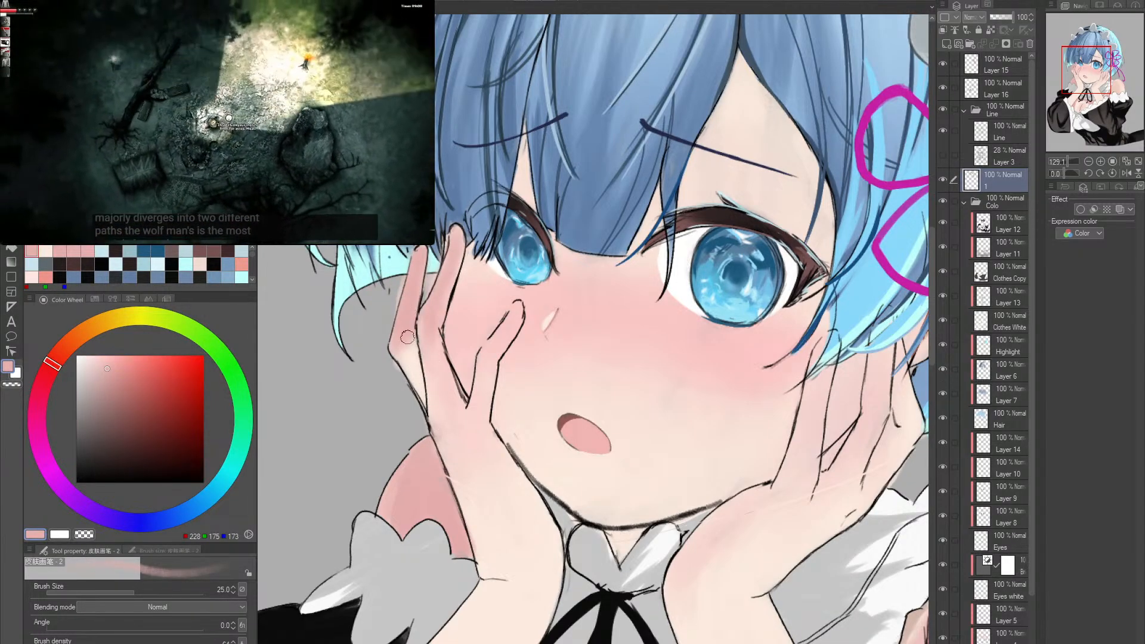
alt+click(434, 381)
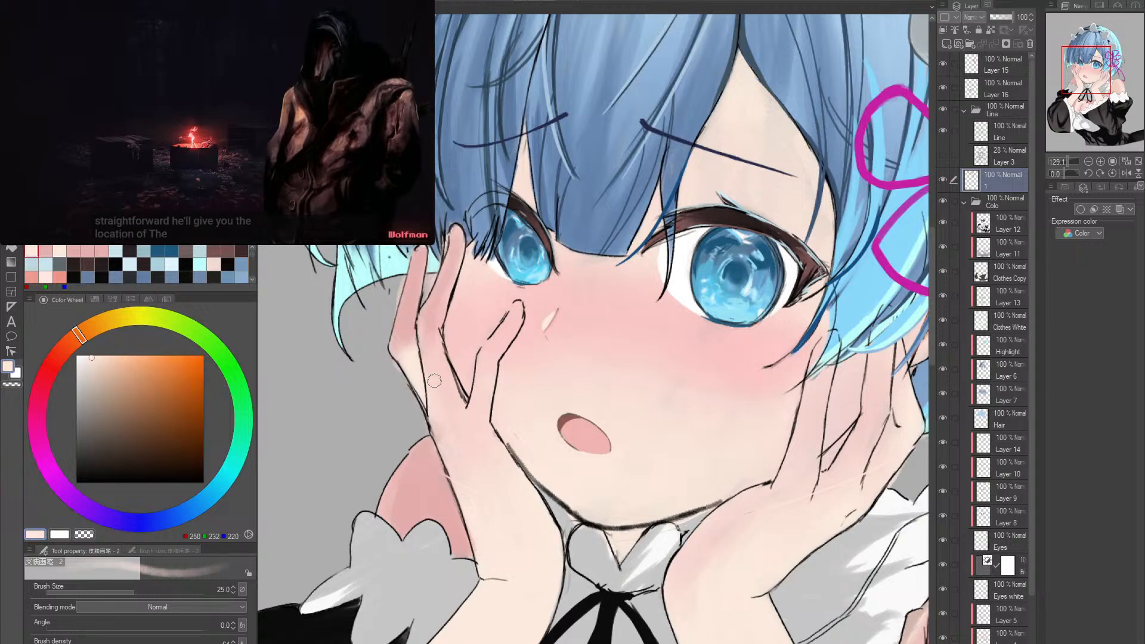
- Shade the outer fingers of the image's right hand in sampled pink with the skin brush, then sample a muted skin tone beside the palm
key(ctrl+space)
drag(531, 427, 528, 366)
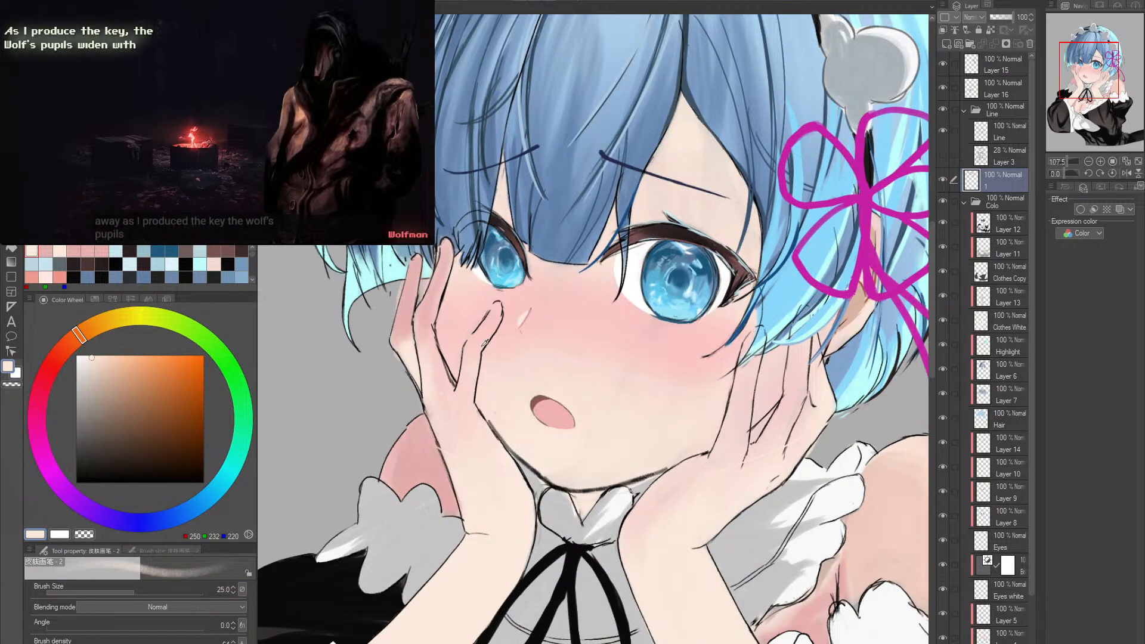
alt+click(426, 314)
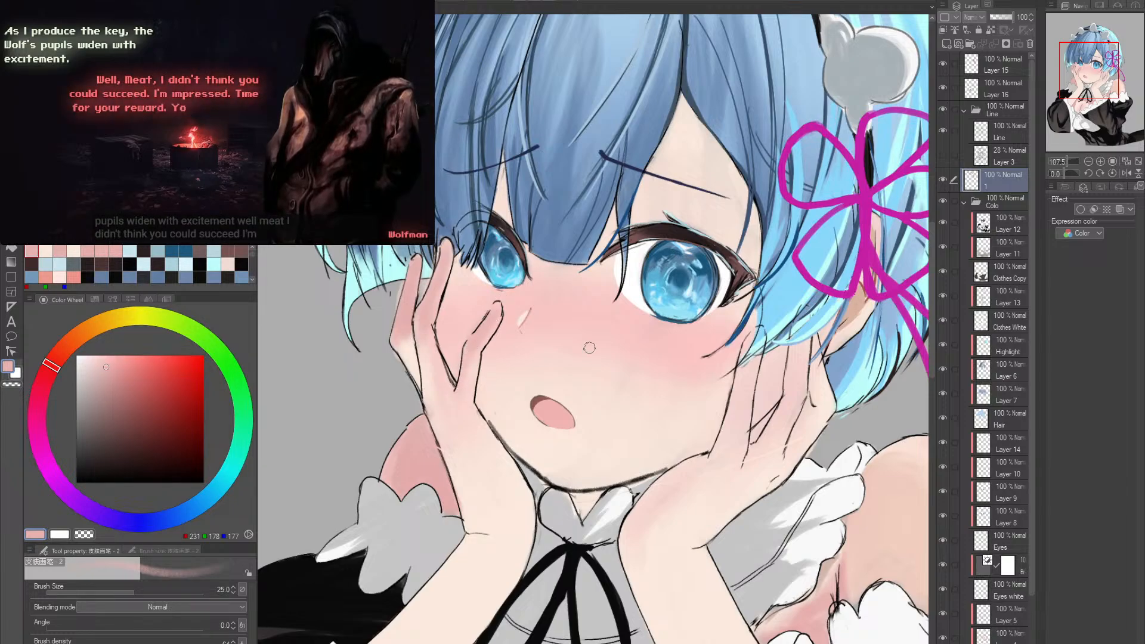
drag(786, 389, 622, 362)
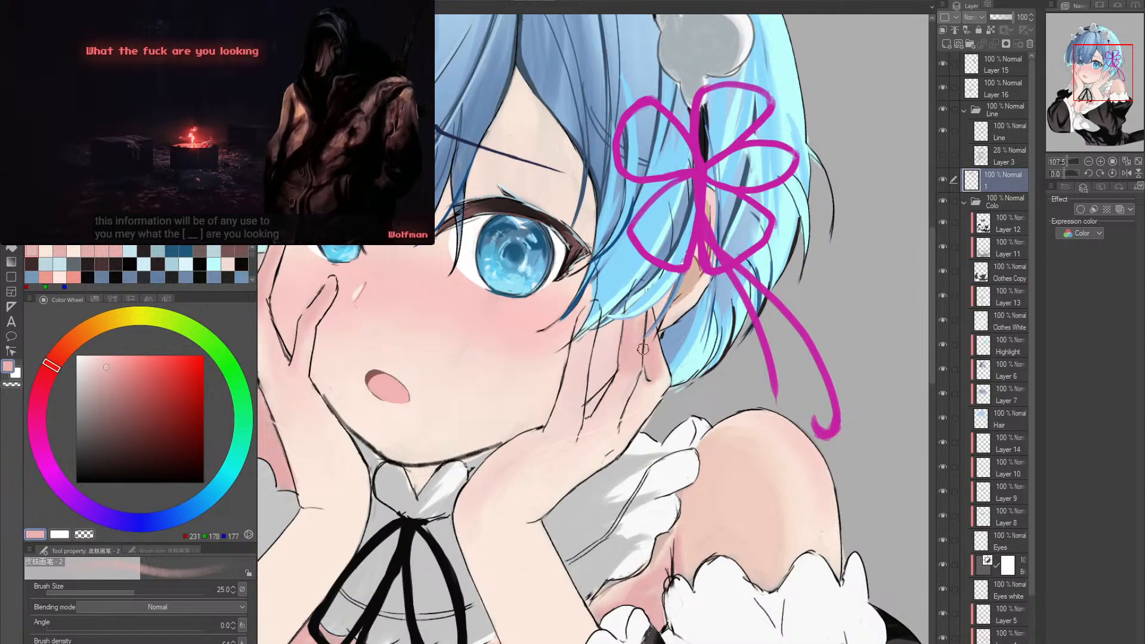
scroll(596, 421, up, 3)
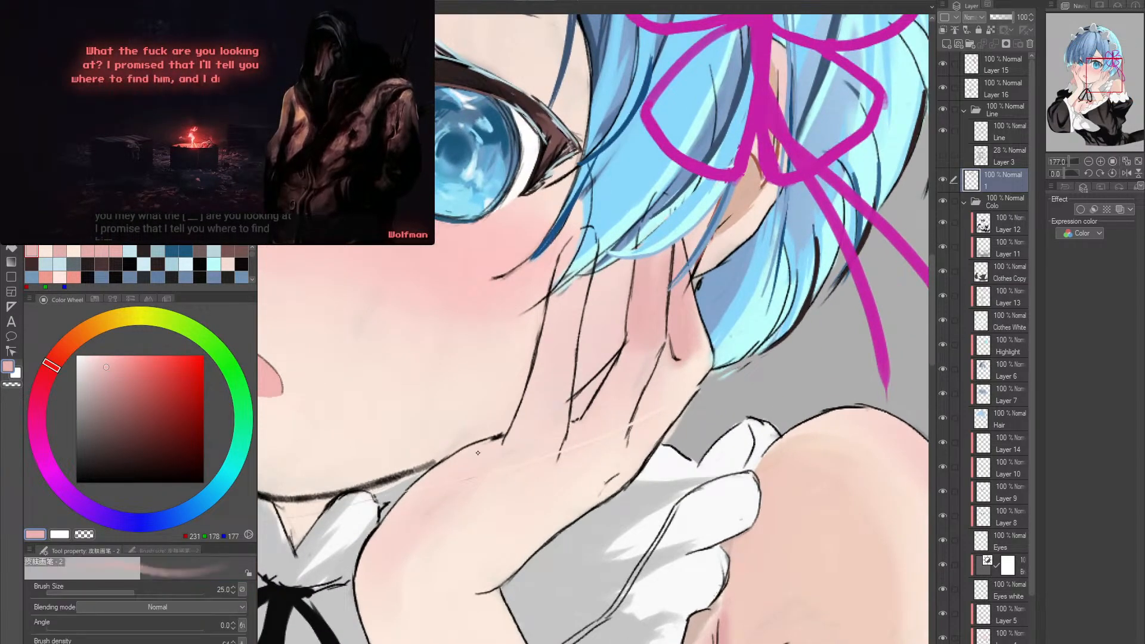
alt+click(412, 478)
alt+click(401, 479)
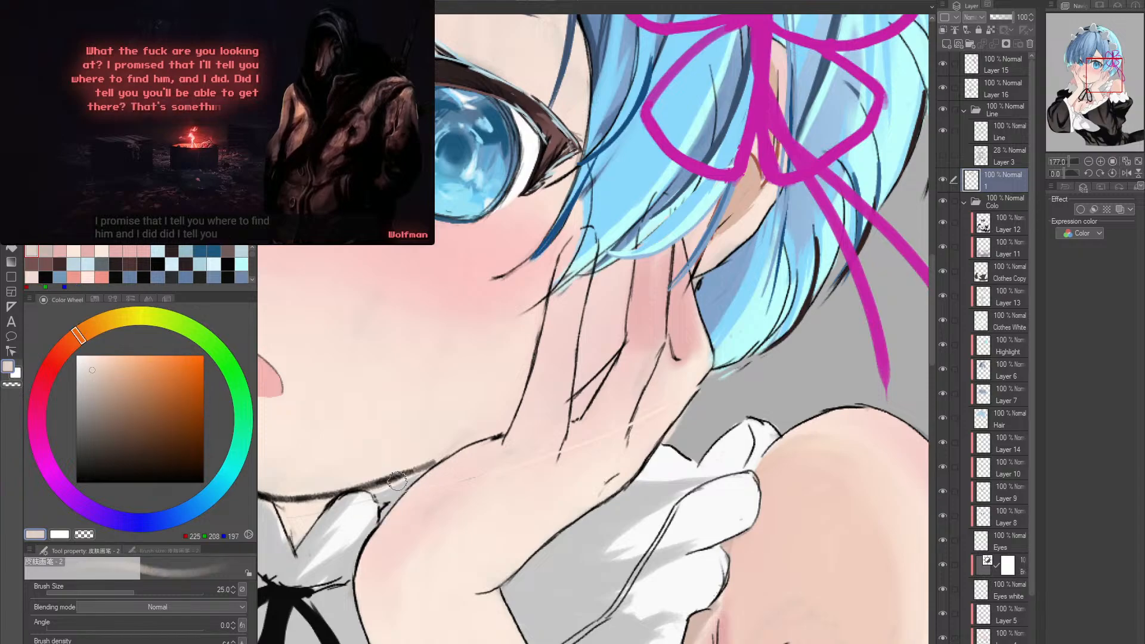
- Switch to the inking pen, sample a tan skin tone from the ear and set the brush size to 8
key(p)
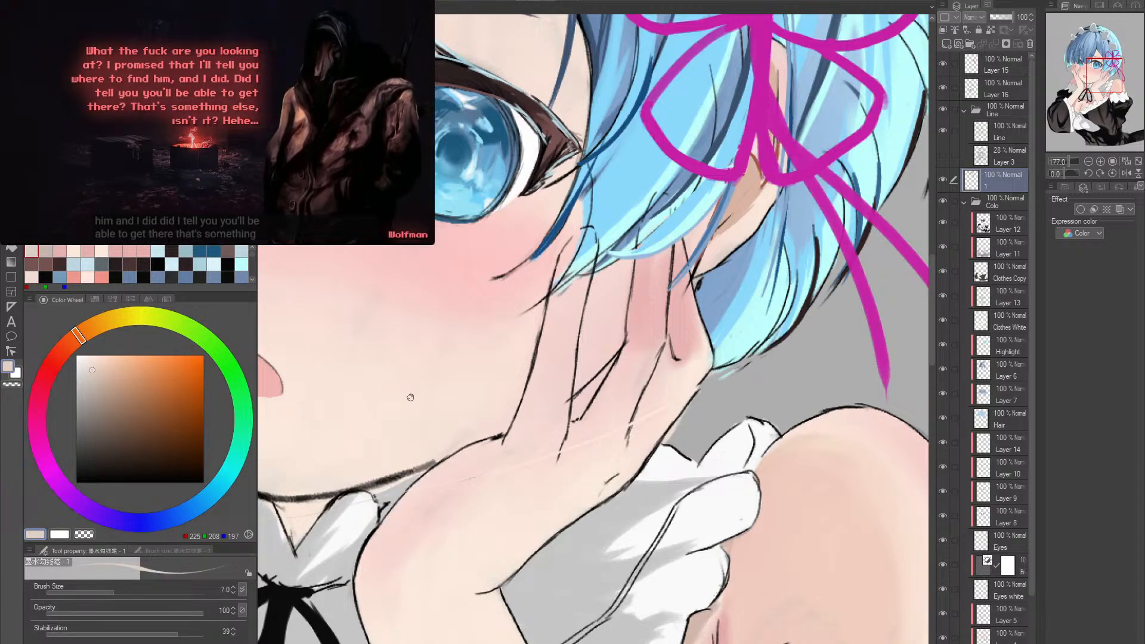
scroll(416, 496, down, 5)
scroll(664, 304, up, 6)
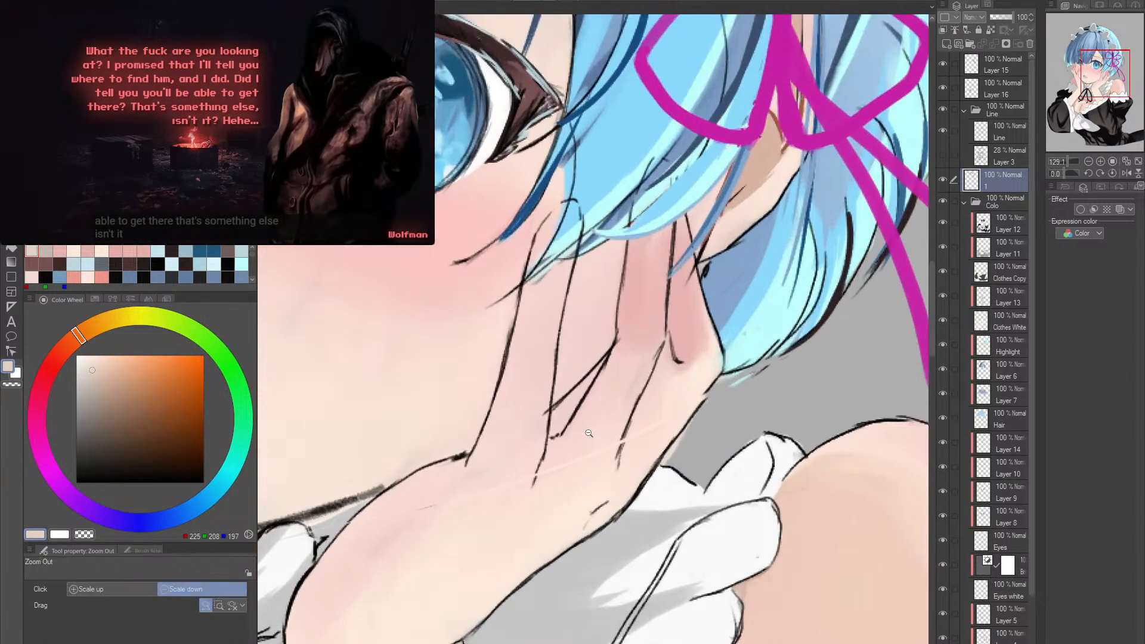
alt+click(754, 172)
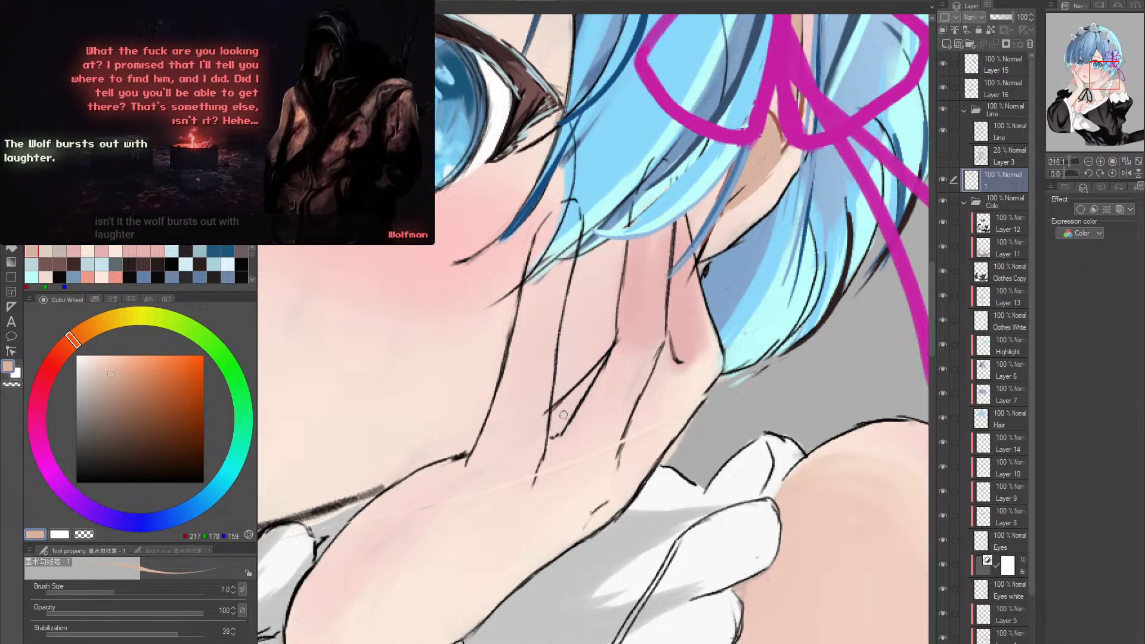
key([)
key([)
key([)
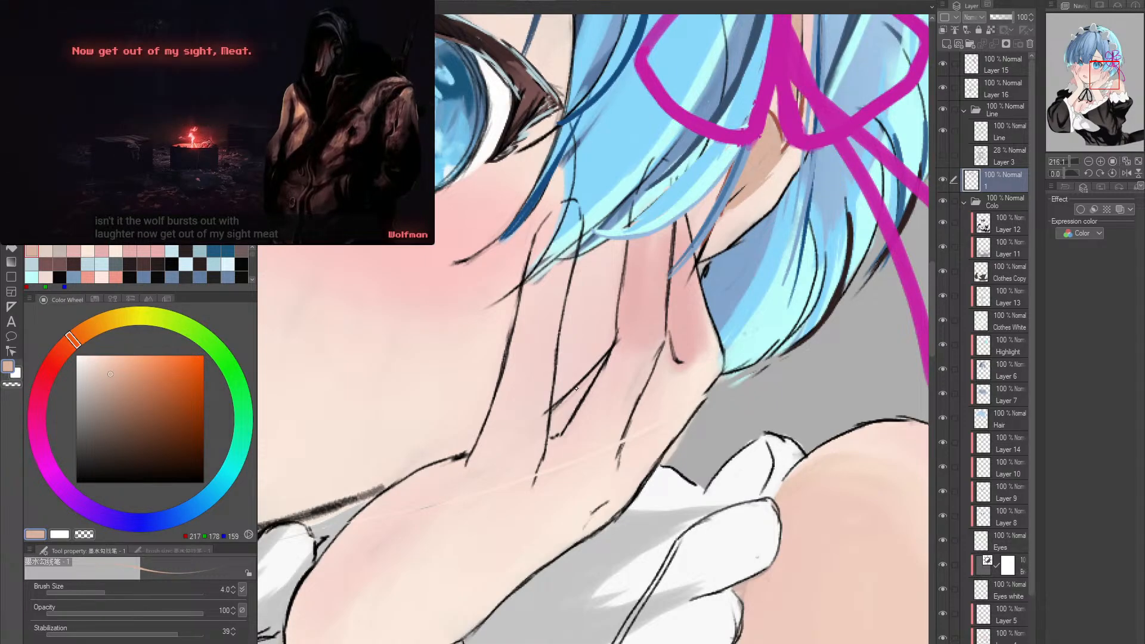
key(])
key(])
key(])
key(])
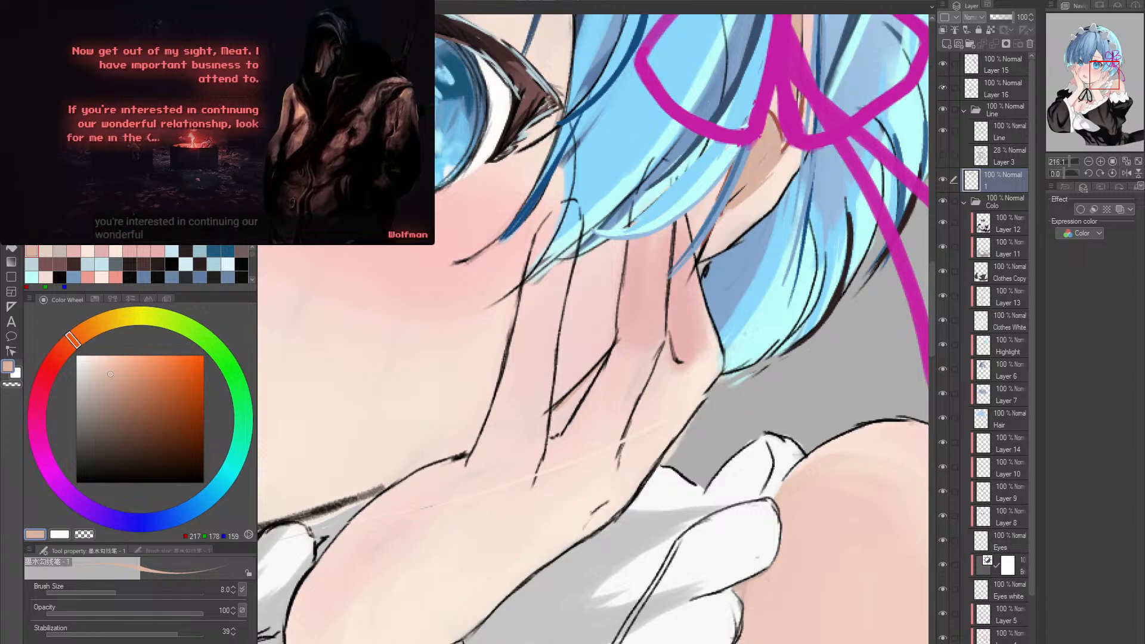
- On Layer 16, fill the gaps between the right hand's fingers with a reddish brown sampled from the ear
click(986, 90)
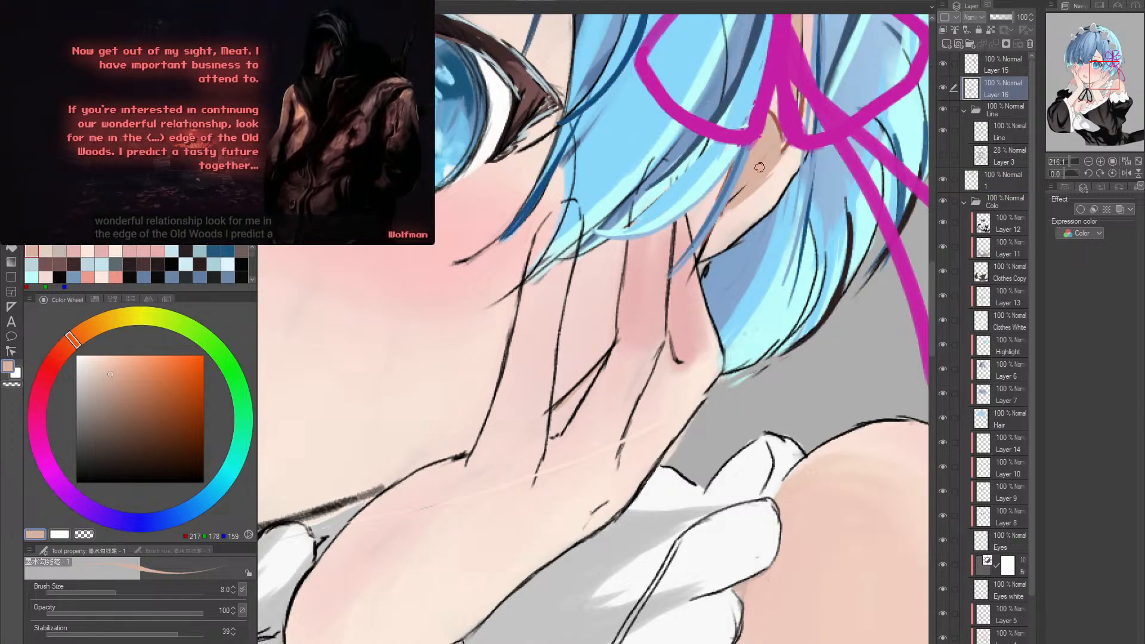
alt+click(787, 127)
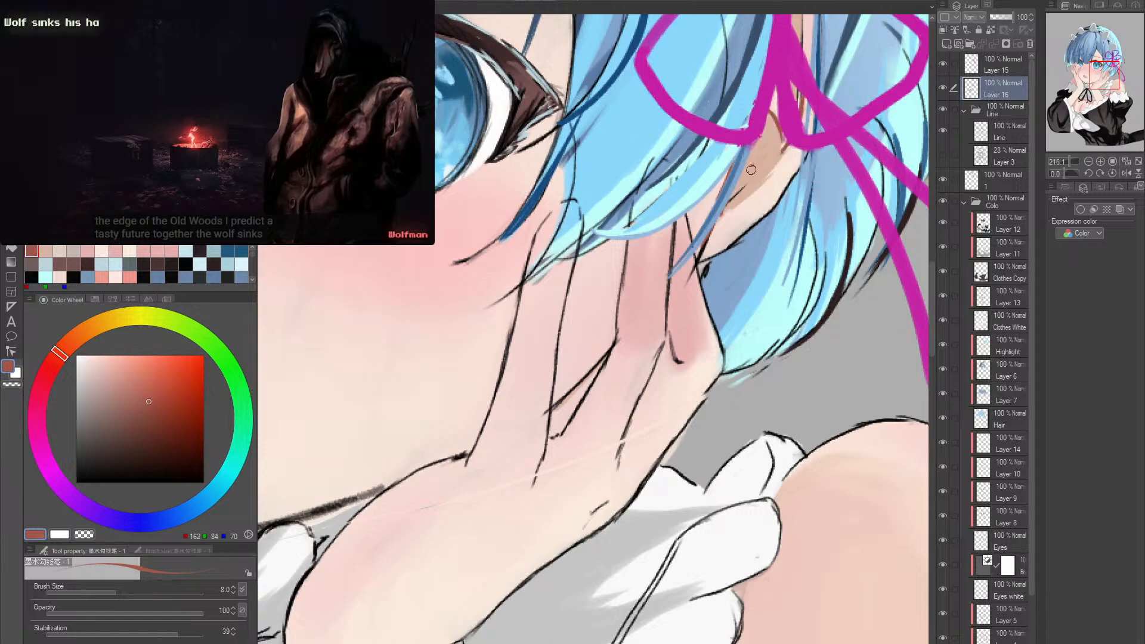
mouse_move(606, 359)
mouse_down()
mouse_move(578, 385)
mouse_move(600, 358)
mouse_move(553, 406)
mouse_up()
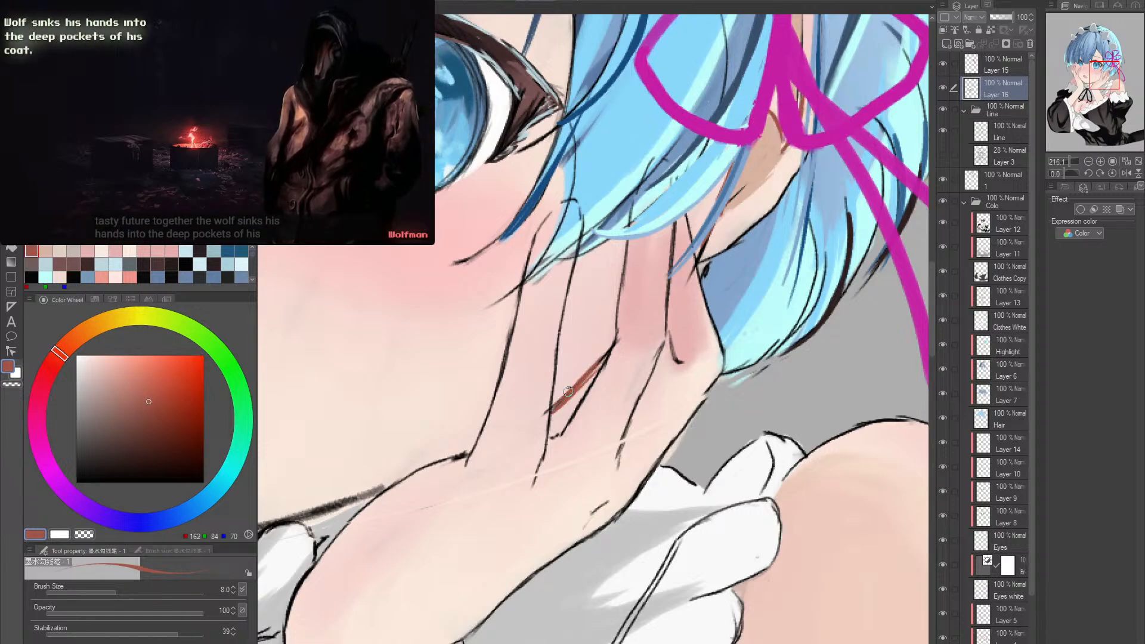
mouse_move(601, 361)
mouse_down()
mouse_move(554, 433)
mouse_move(602, 363)
mouse_move(571, 419)
mouse_up()
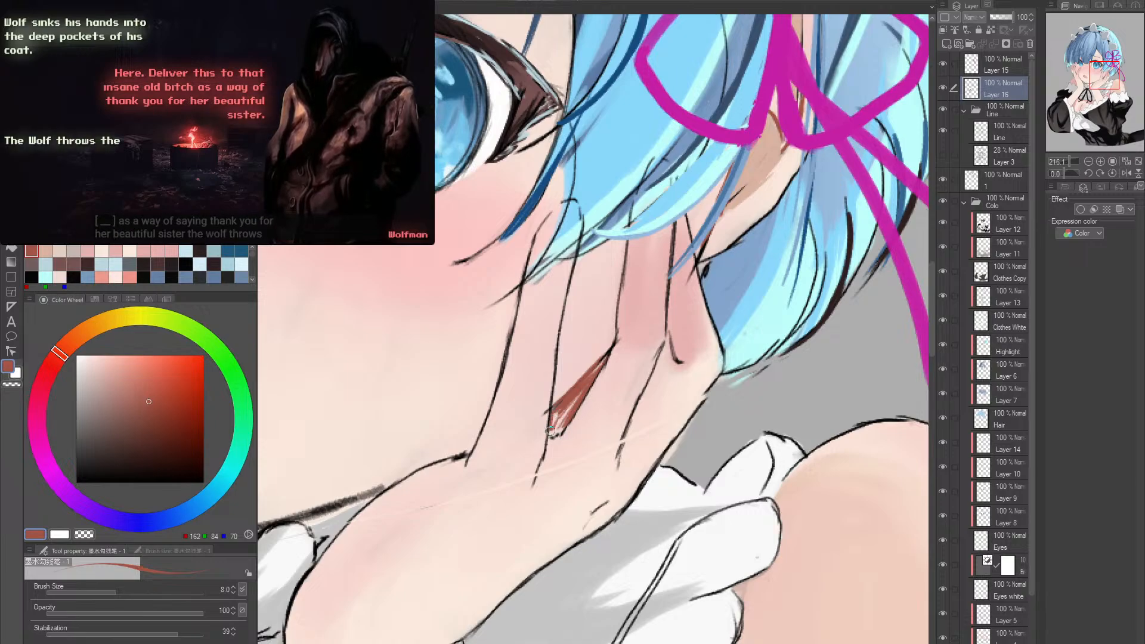
mouse_move(551, 431)
mouse_down()
mouse_move(581, 388)
mouse_move(560, 412)
mouse_up()
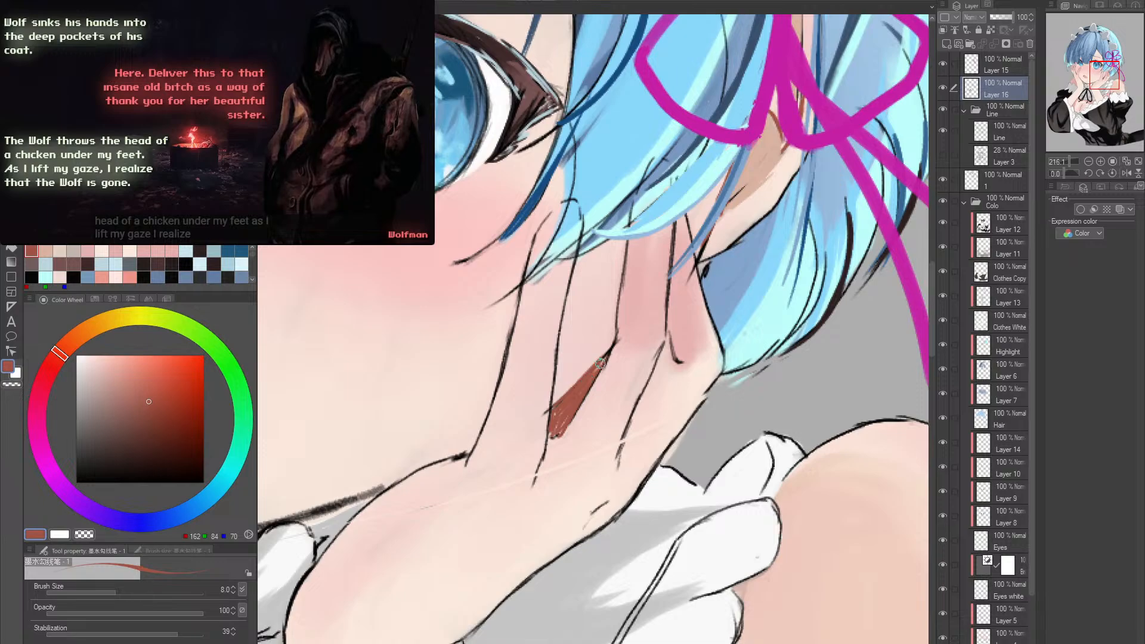
mouse_move(661, 308)
mouse_down()
mouse_move(622, 381)
mouse_move(584, 416)
mouse_move(600, 394)
mouse_move(593, 405)
mouse_up()
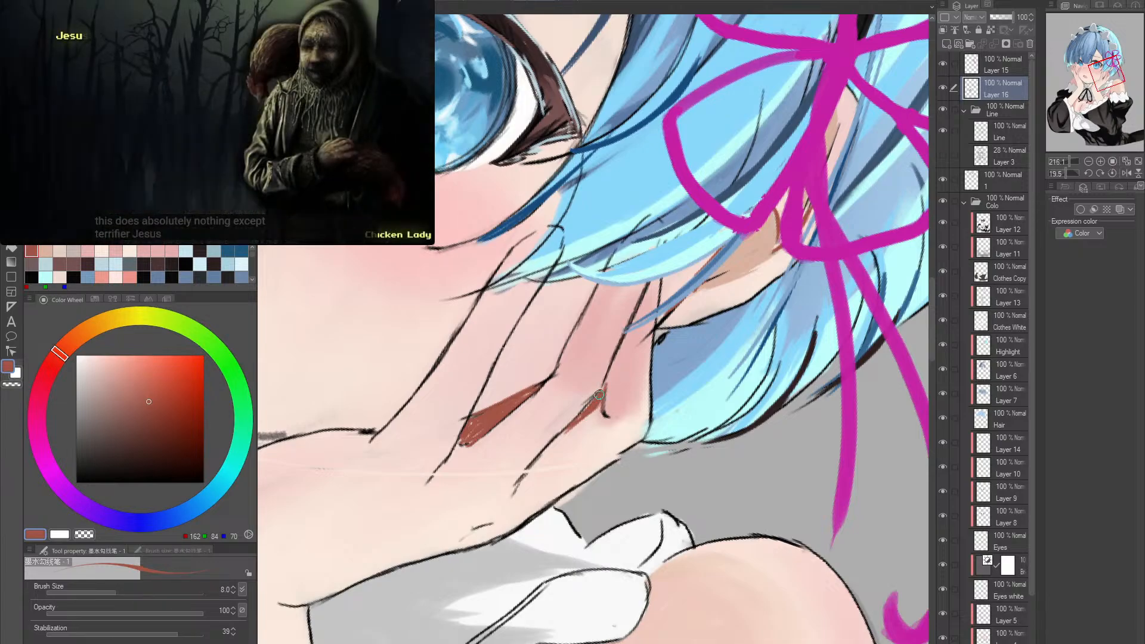
- Trace the right hand's finger outlines in reddish brown, including the inner finger's edge along the cheek
drag(669, 374, 666, 308)
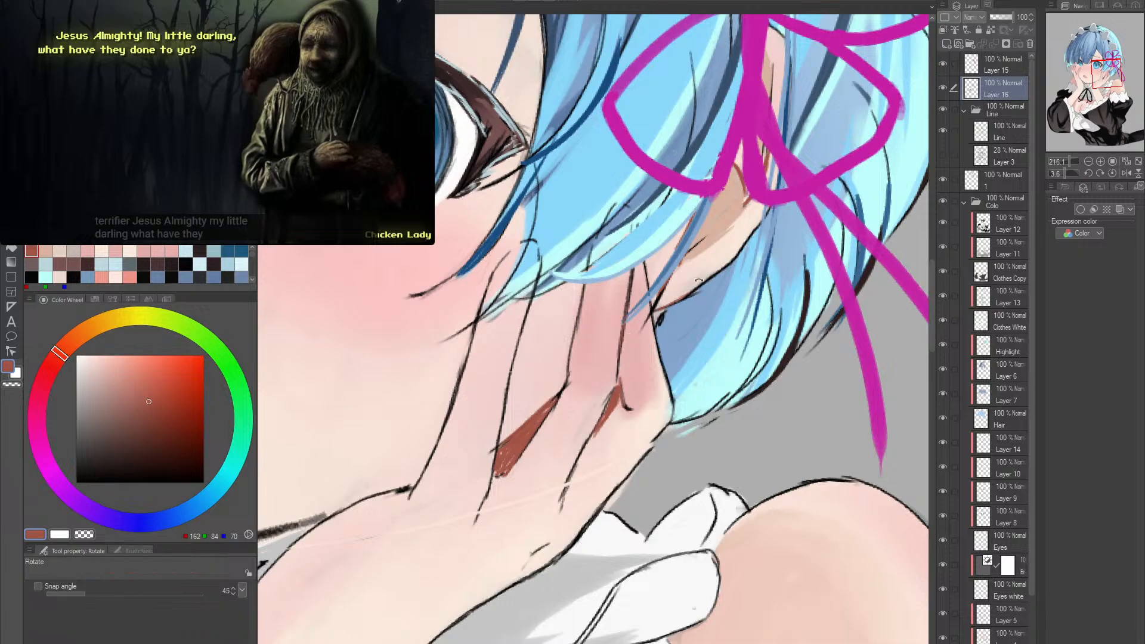
drag(622, 333, 505, 367)
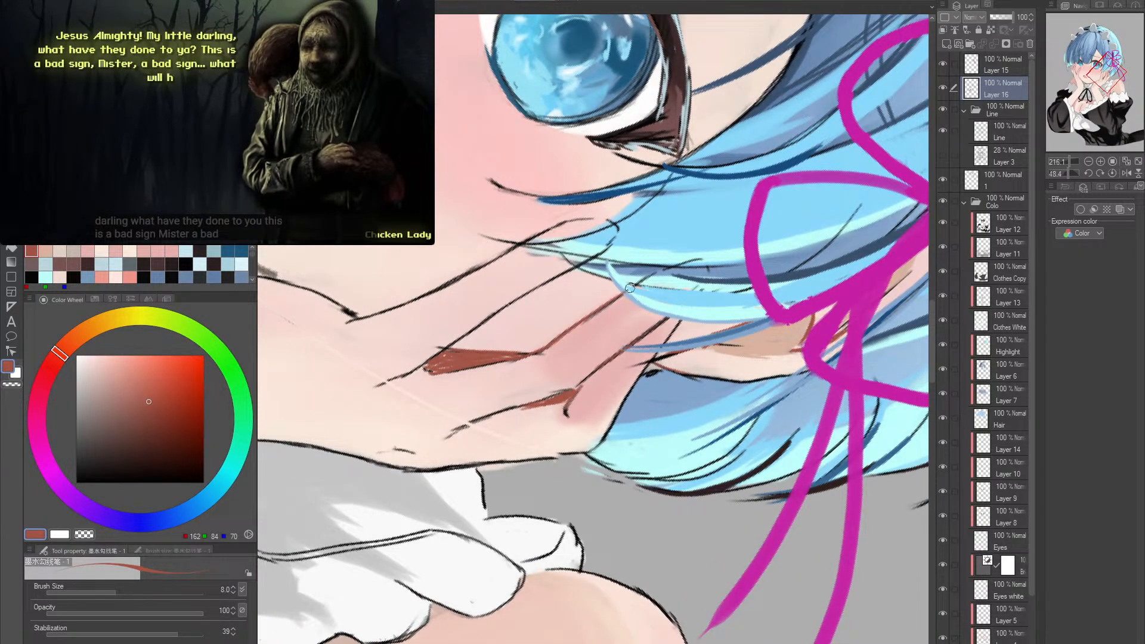
drag(630, 289, 465, 356)
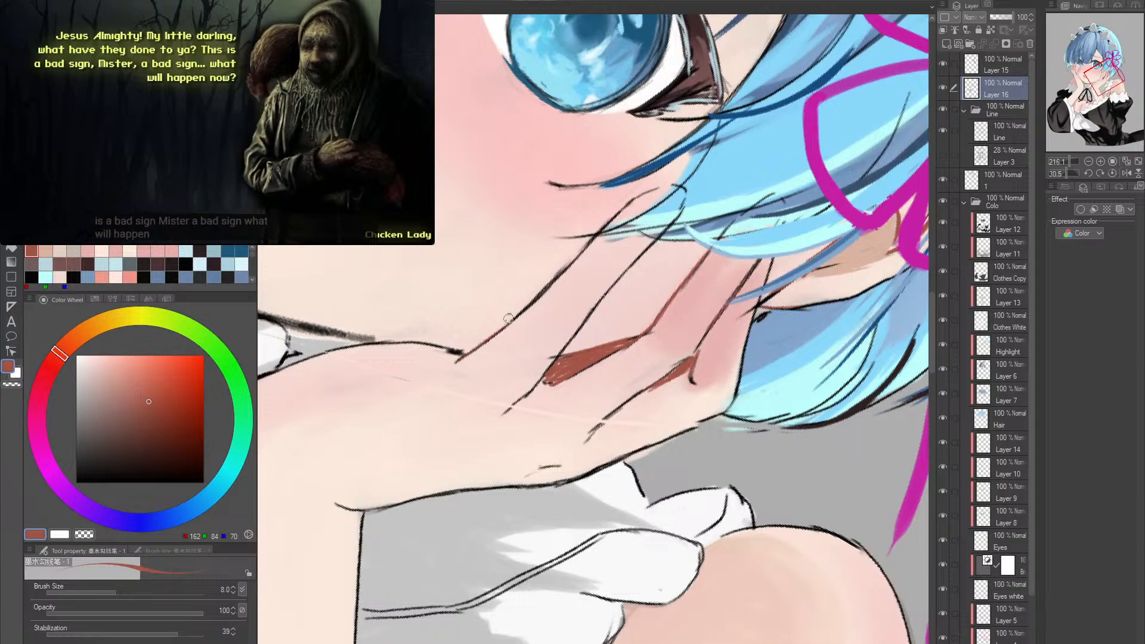
drag(584, 262, 655, 272)
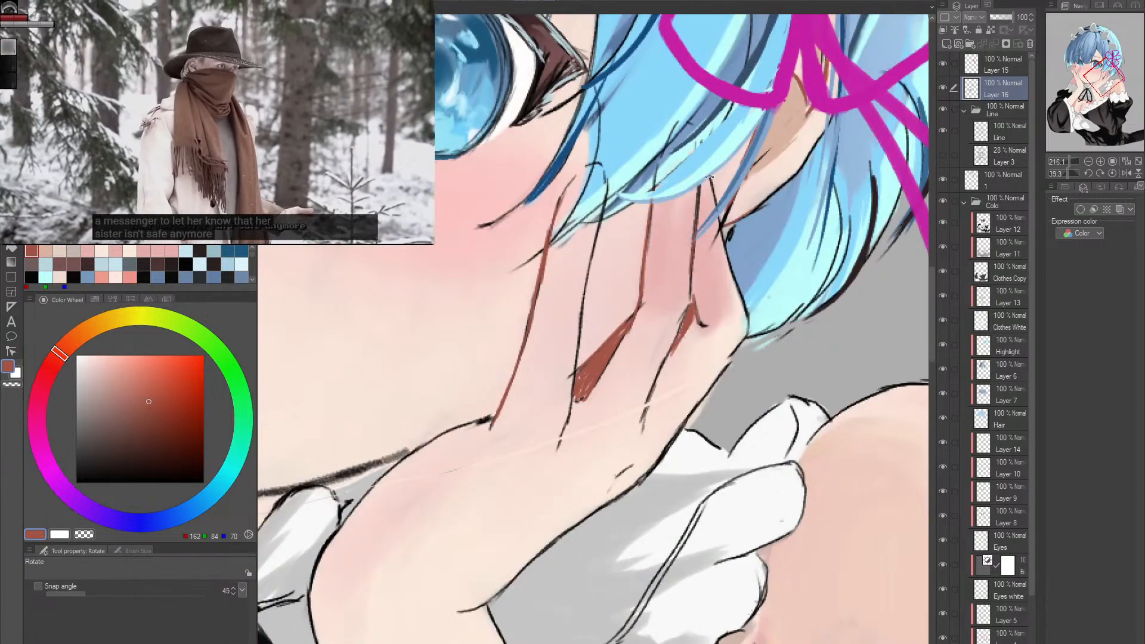
- Trace the right palm's upper edge beside the chin in reddish brown, from the base of the fingers toward the wrist
click(652, 321)
click(653, 321)
drag(653, 321, 642, 325)
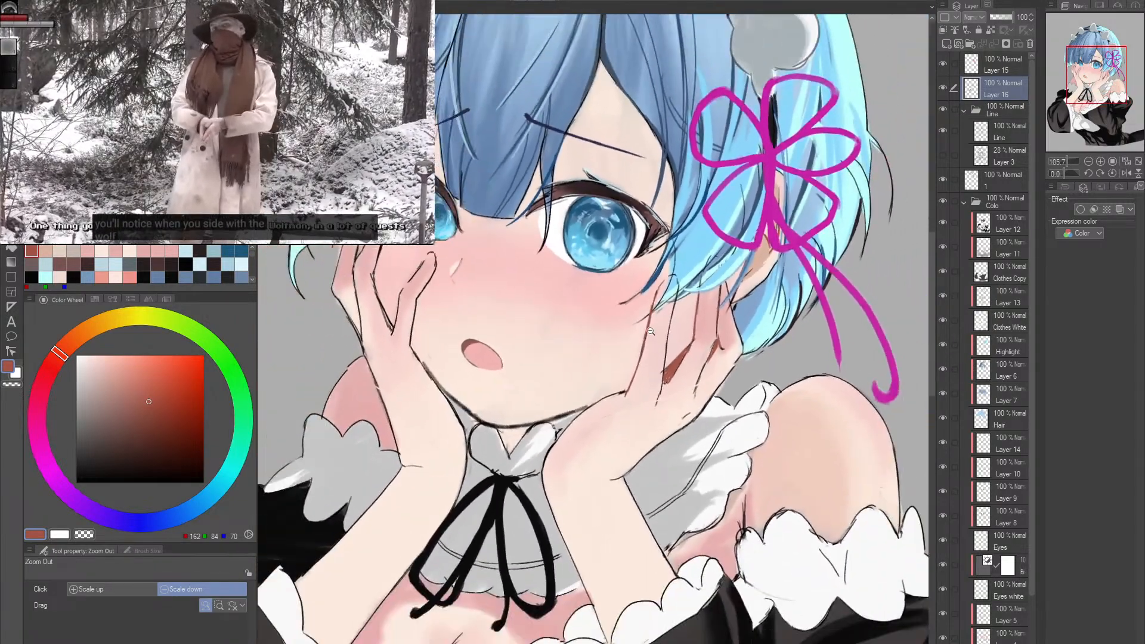
mouse_move(592, 387)
mouse_down()
mouse_move(629, 314)
mouse_move(666, 358)
mouse_move(654, 355)
mouse_move(658, 373)
mouse_up()
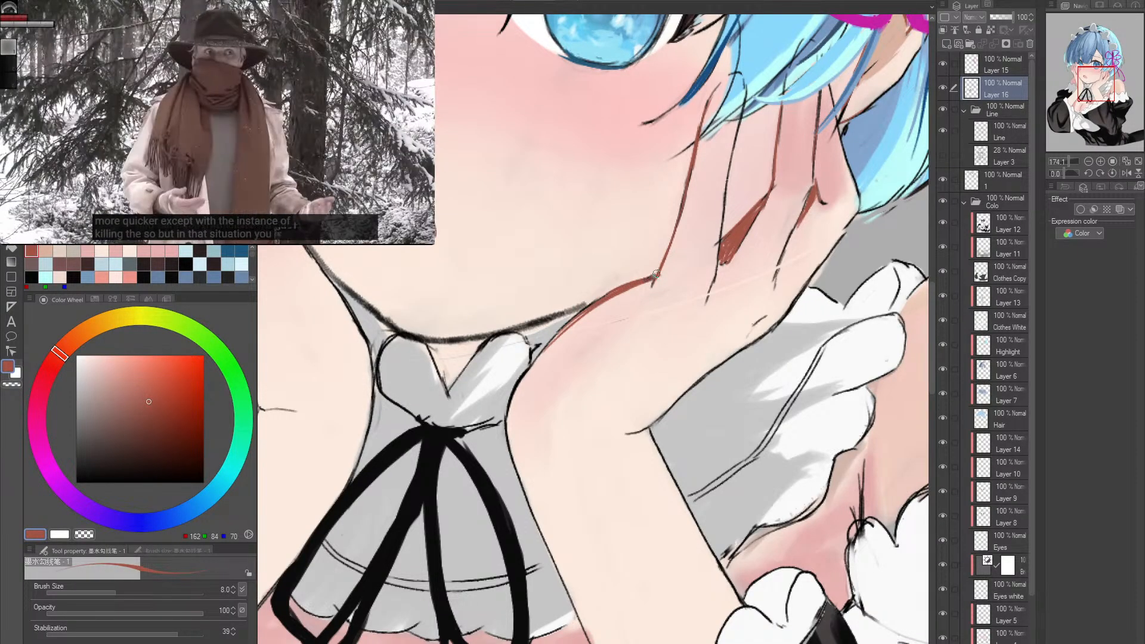
drag(632, 320, 710, 296)
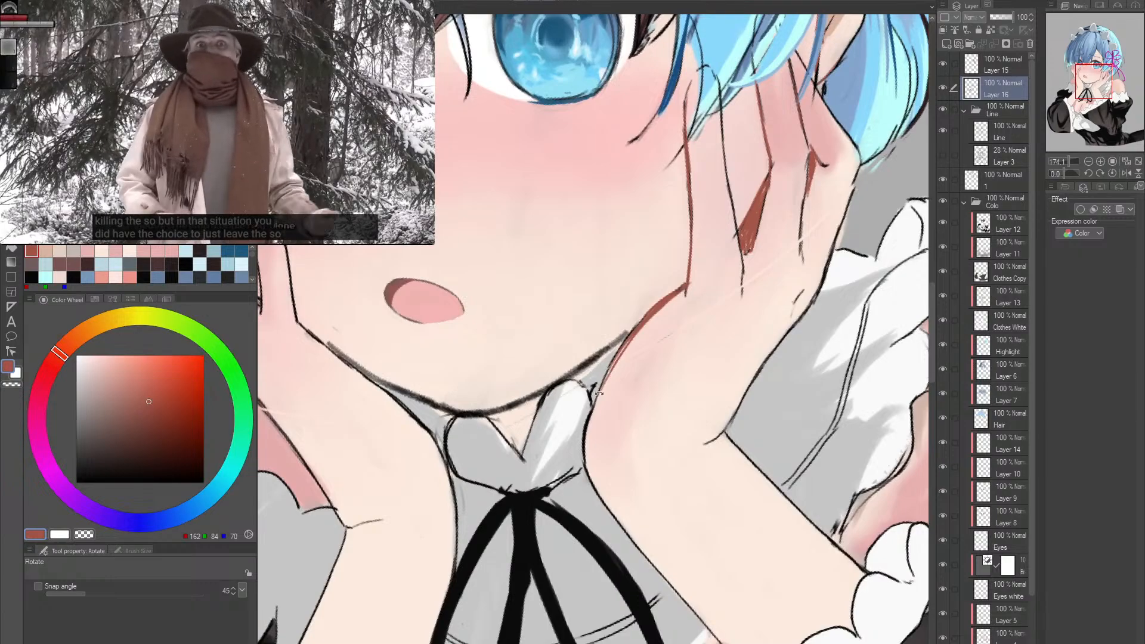
- Redraw the jawline where it meets the right palm in reddish brown and clean its edge with a sampled pale skin tone
key(p)
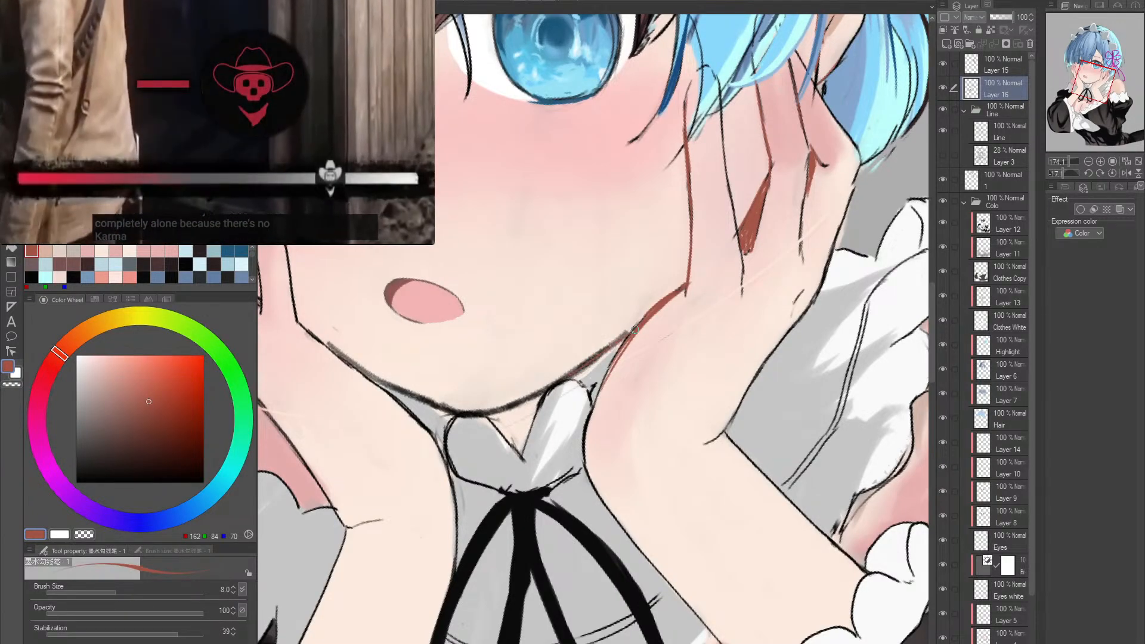
alt+click(561, 377)
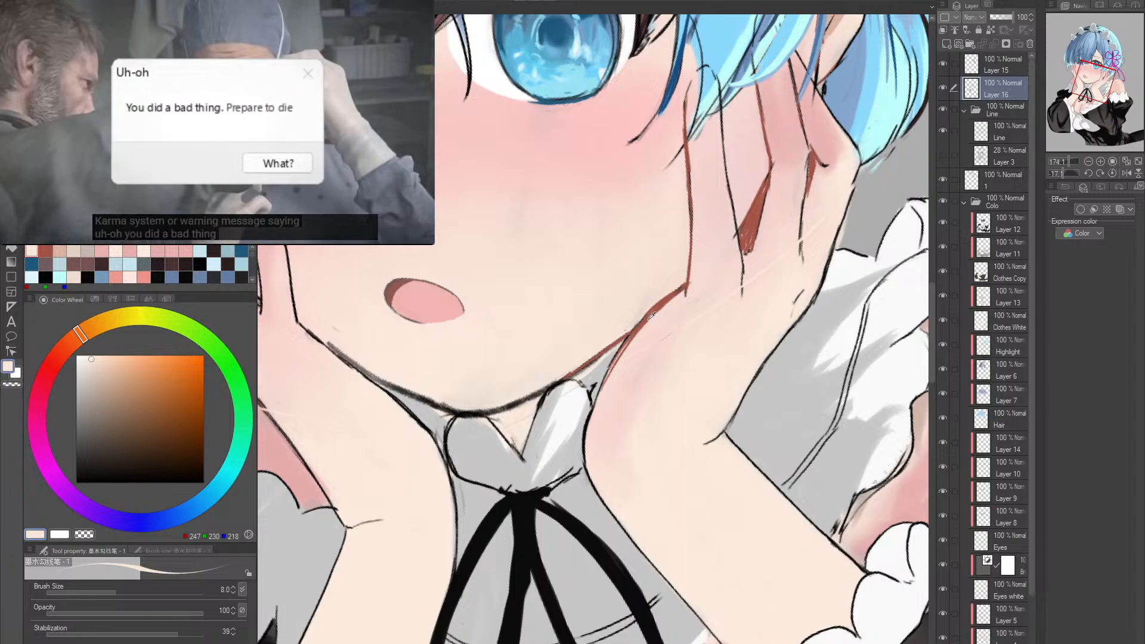
alt+click(649, 318)
- Trace the left hand's palm and wrist edge beside the chin in a sampled, lighter reddish brown
mouse_move(596, 385)
mouse_down()
mouse_move(708, 324)
mouse_move(704, 289)
mouse_move(656, 222)
mouse_move(527, 225)
mouse_up()
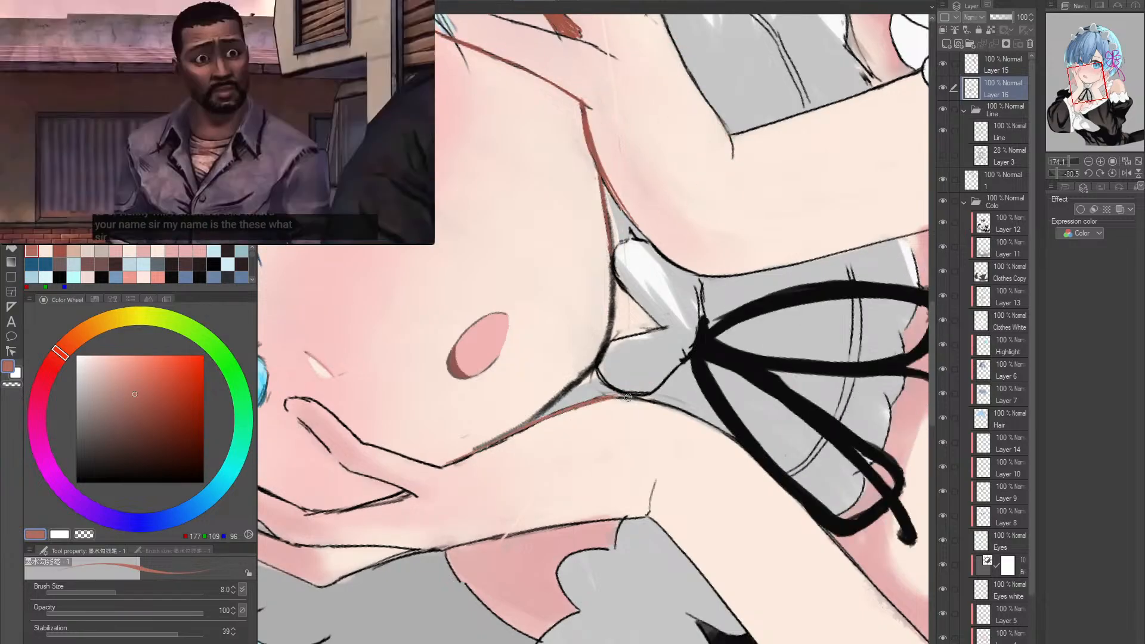
drag(544, 420, 467, 508)
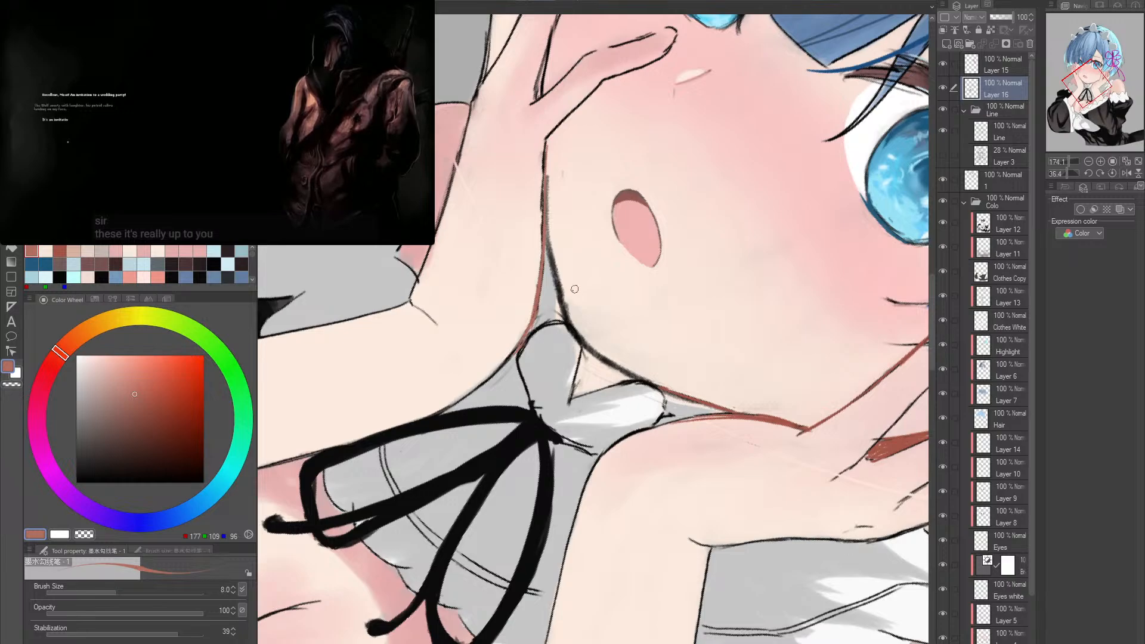
key(e)
key(p)
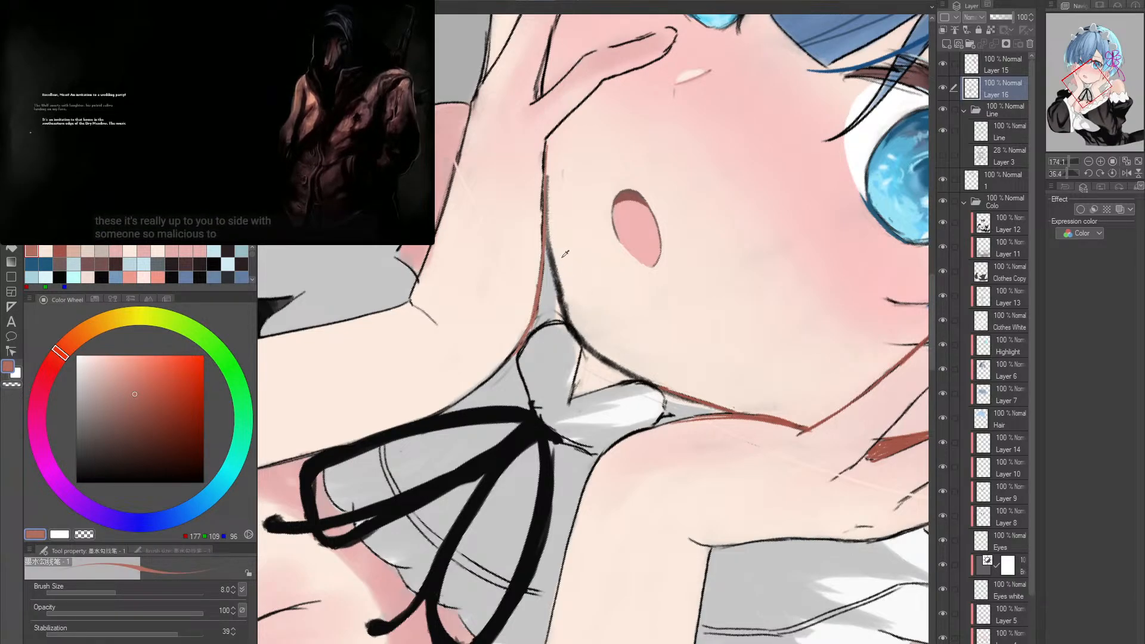
- Clean up the jawline beside the left wrist with a sampled pale skin tone and retrace it in reddish brown down to the collar
alt+click(555, 246)
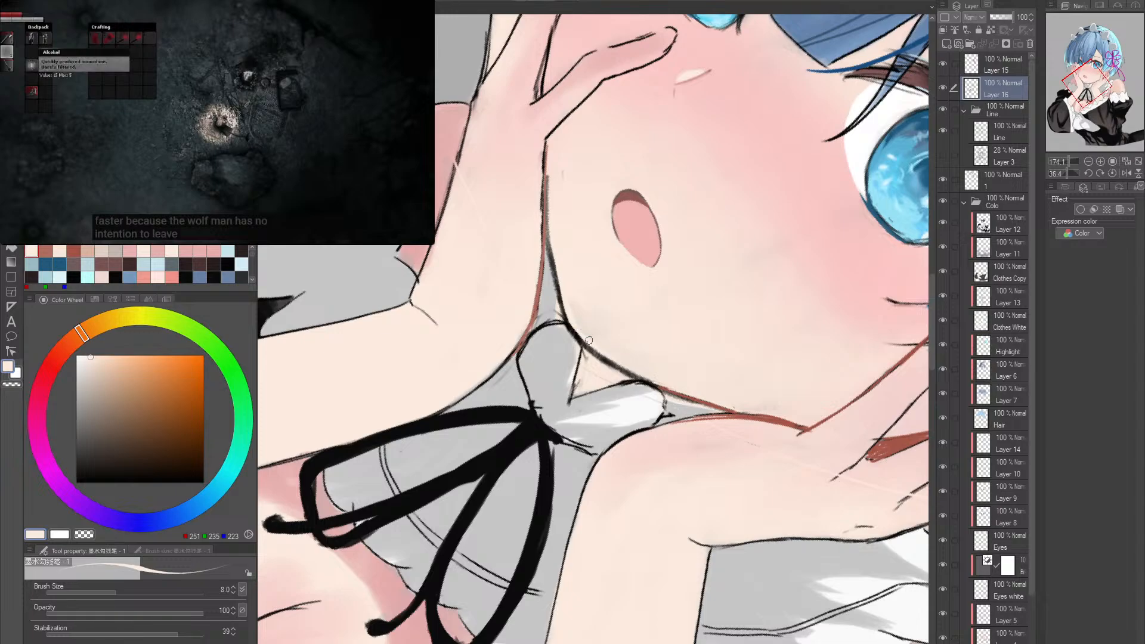
alt+click(536, 285)
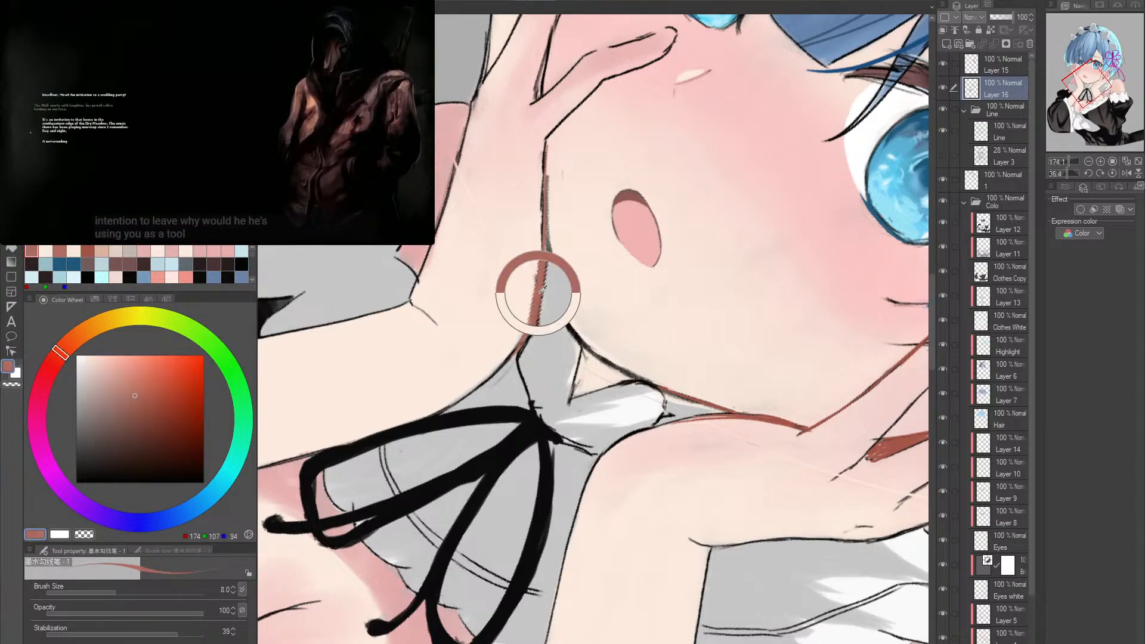
drag(557, 283, 566, 321)
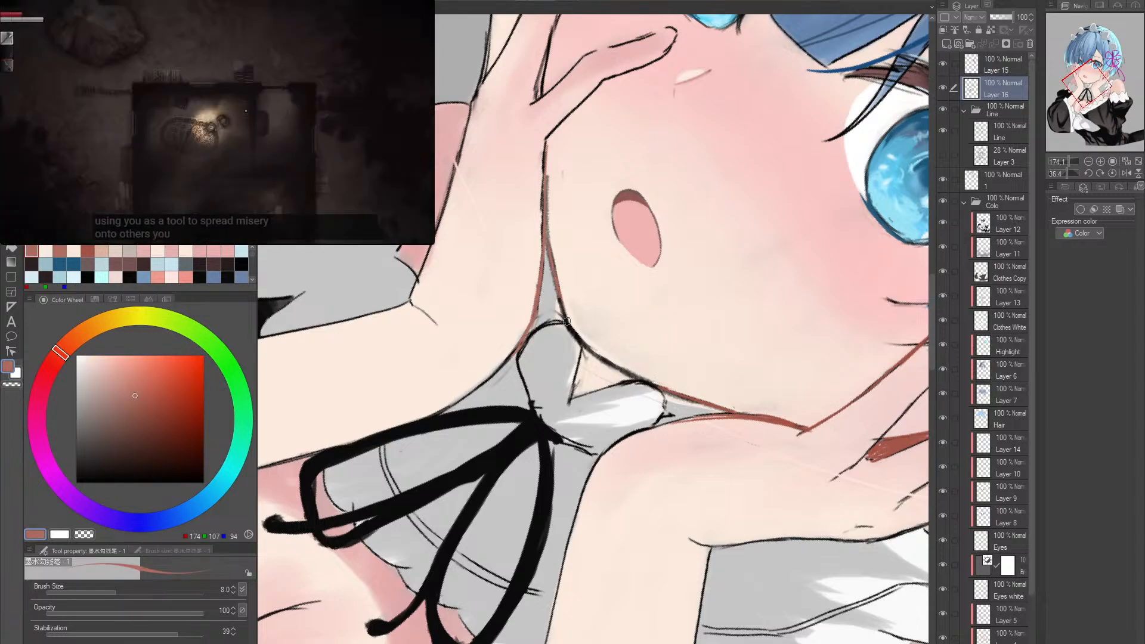
- Redraw the chin line in reddish brown above the collar, joining the jawline segments between the two palms
drag(594, 377, 623, 368)
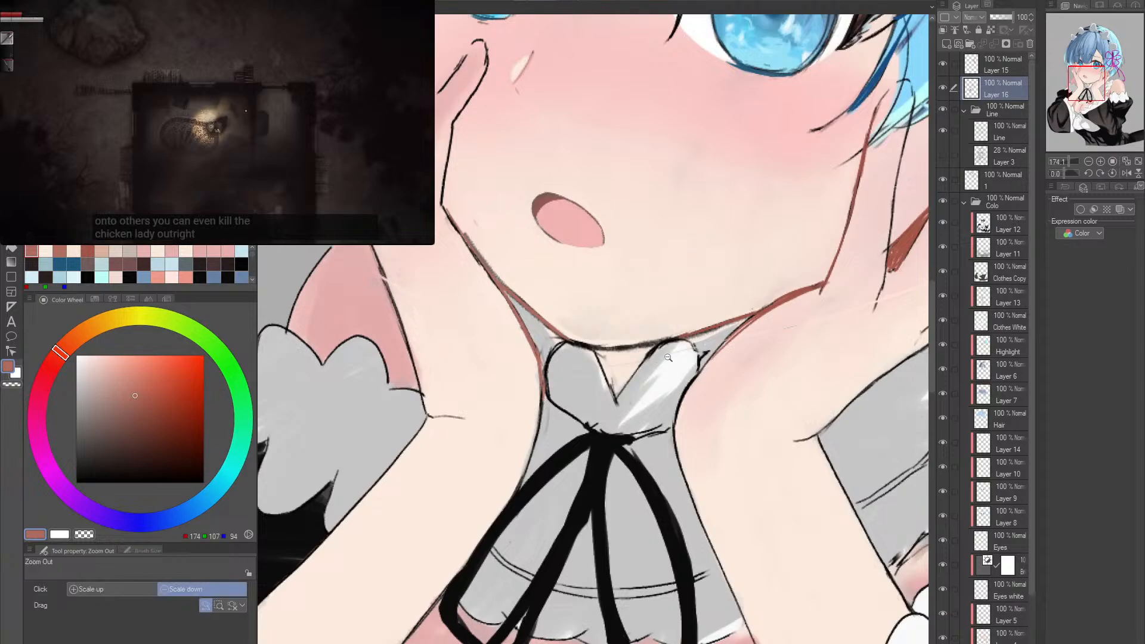
alt+click(684, 349)
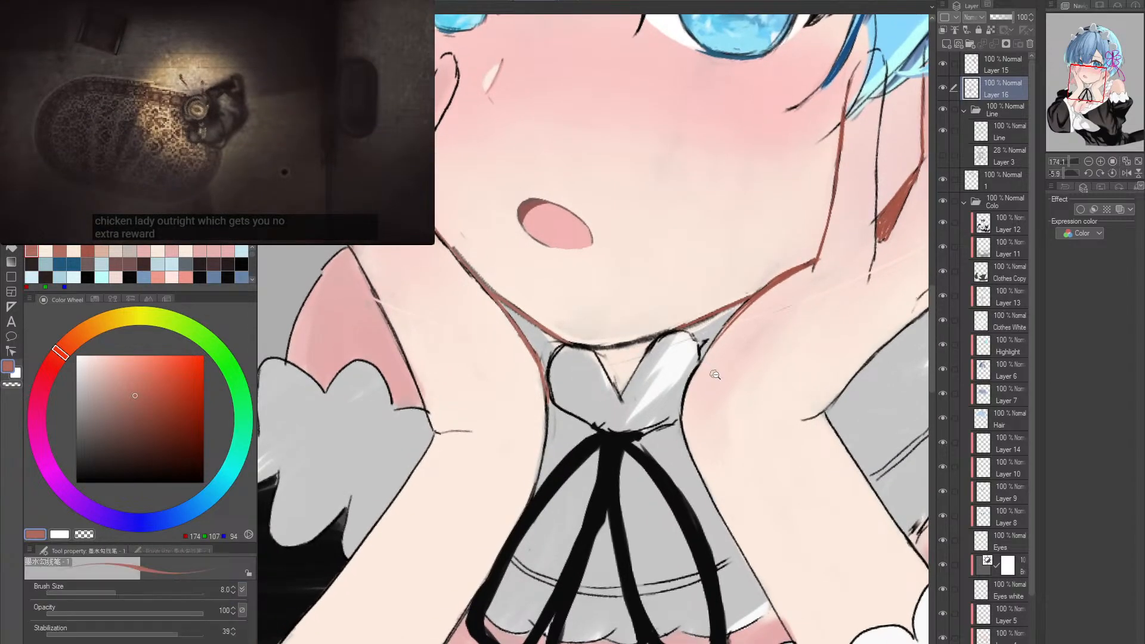
alt+click(688, 343)
scroll(687, 343, up, 5)
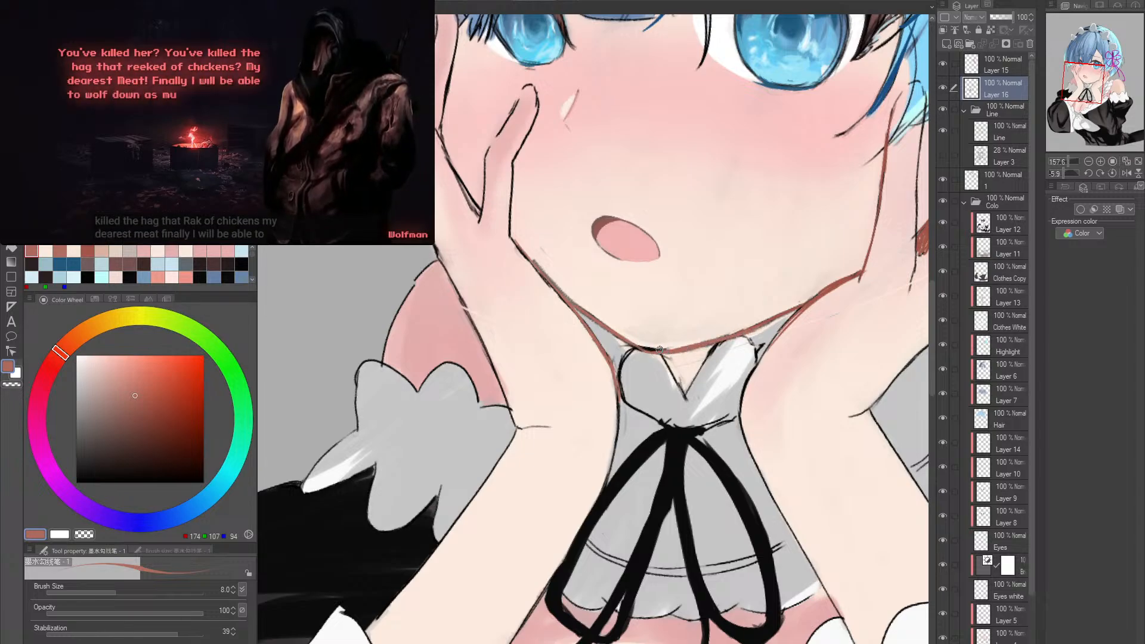
key(r)
scroll(716, 344, up, 3)
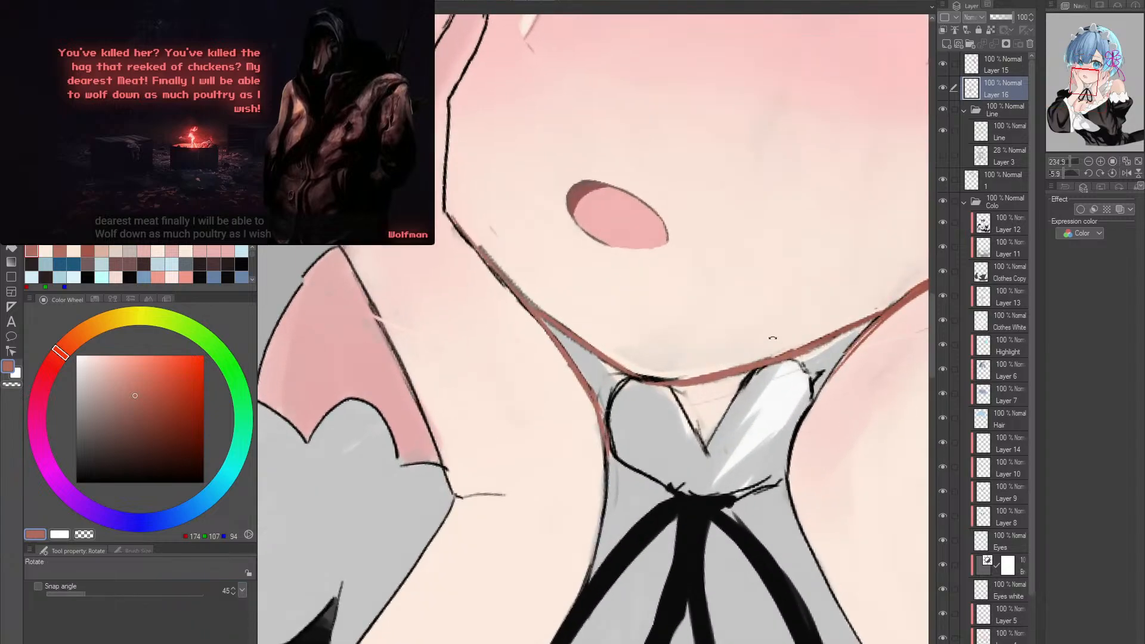
drag(773, 338, 710, 338)
key(p)
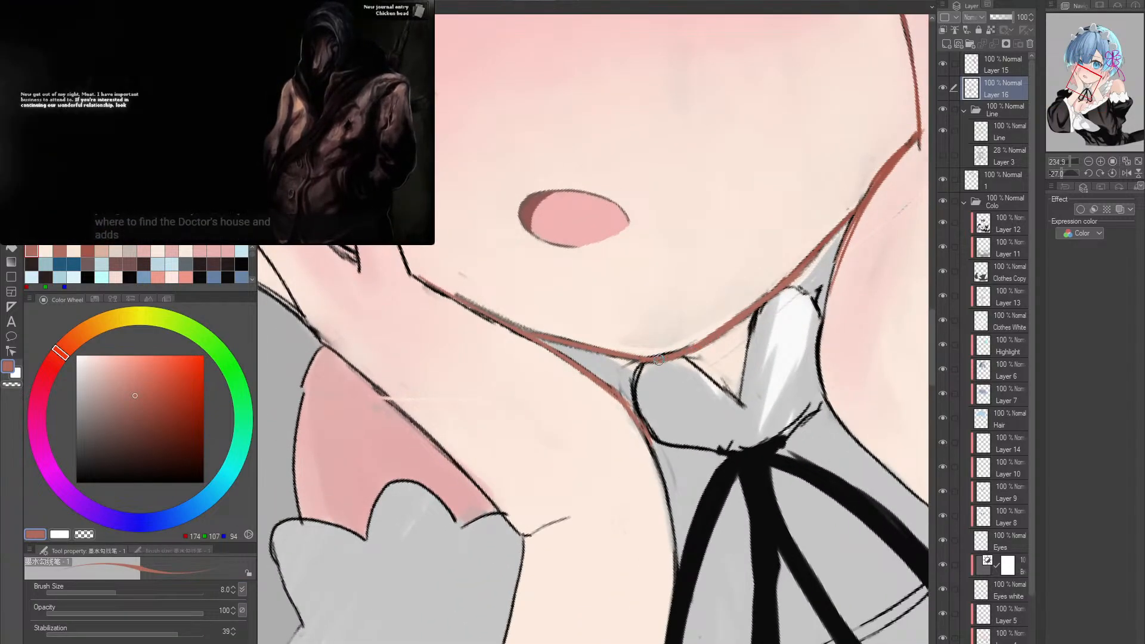
- Clean up the edge of the chin line above the collar with a sampled pale skin tone
alt+click(704, 338)
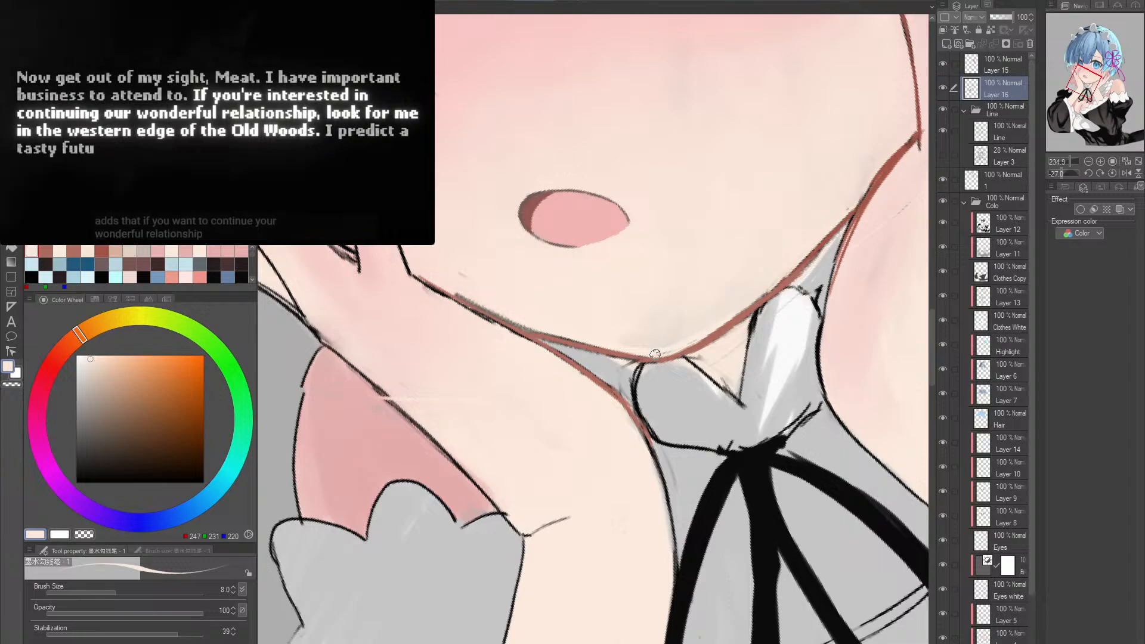
mouse_move(756, 305)
mouse_down()
mouse_move(781, 277)
mouse_move(674, 357)
mouse_up()
double_click(674, 358)
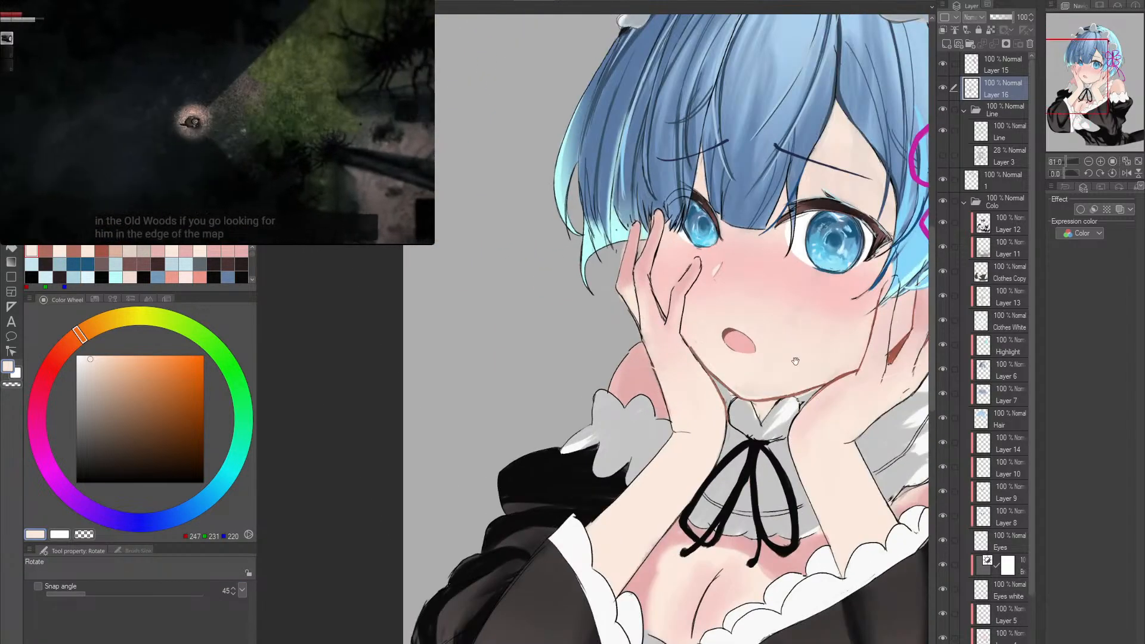
- Trace the right forearm's inner edge in a darker reddish brown (RGB 154, 84, 71), between the sleeve ruffle and the wrist bend
drag(841, 388, 687, 394)
key(alt+space)
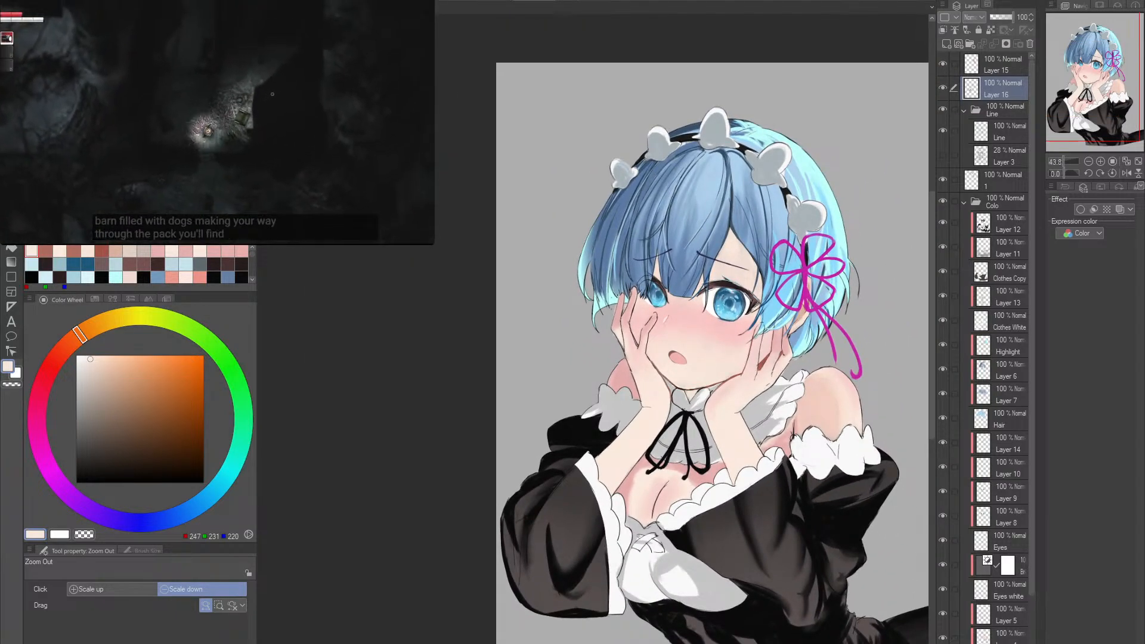
scroll(760, 401, up, 3)
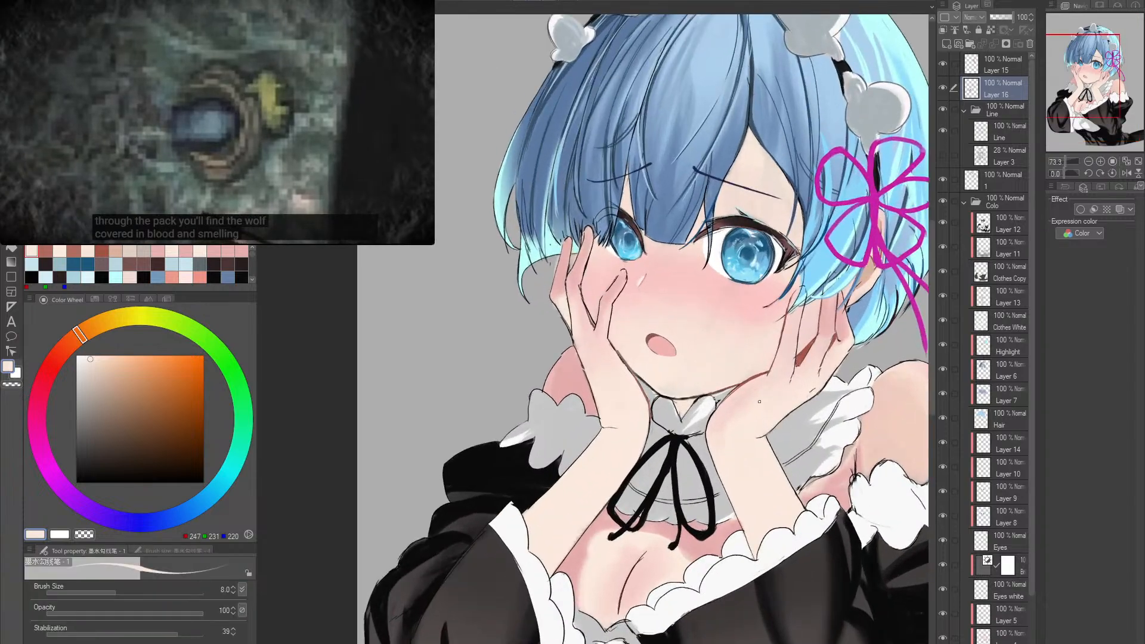
drag(760, 402, 738, 380)
scroll(685, 417, up, 3)
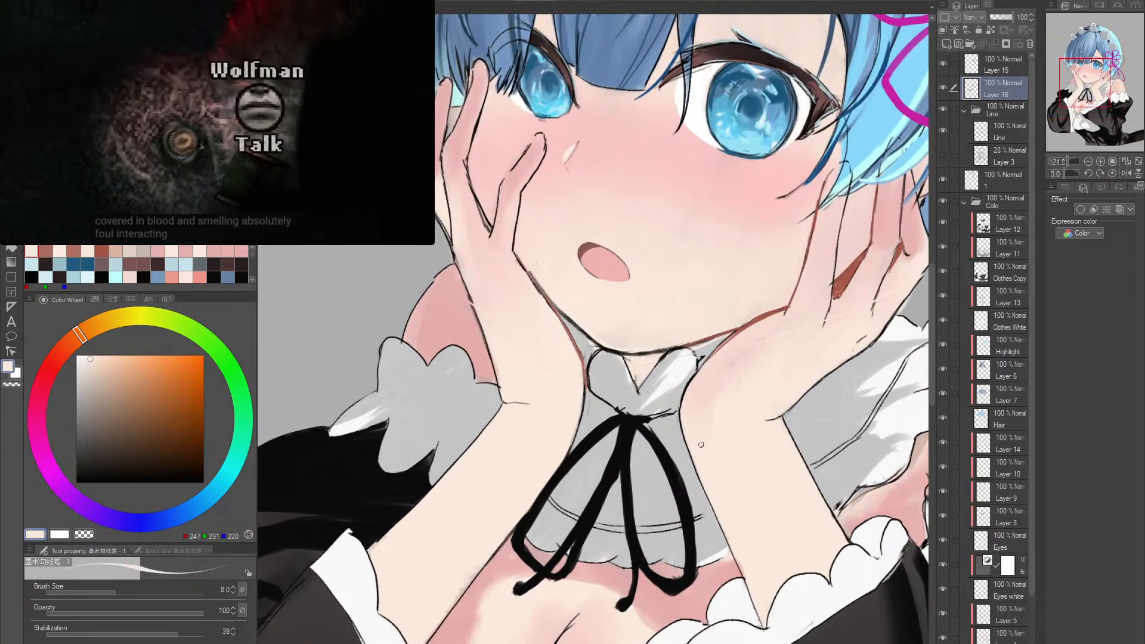
drag(685, 417, 555, 324)
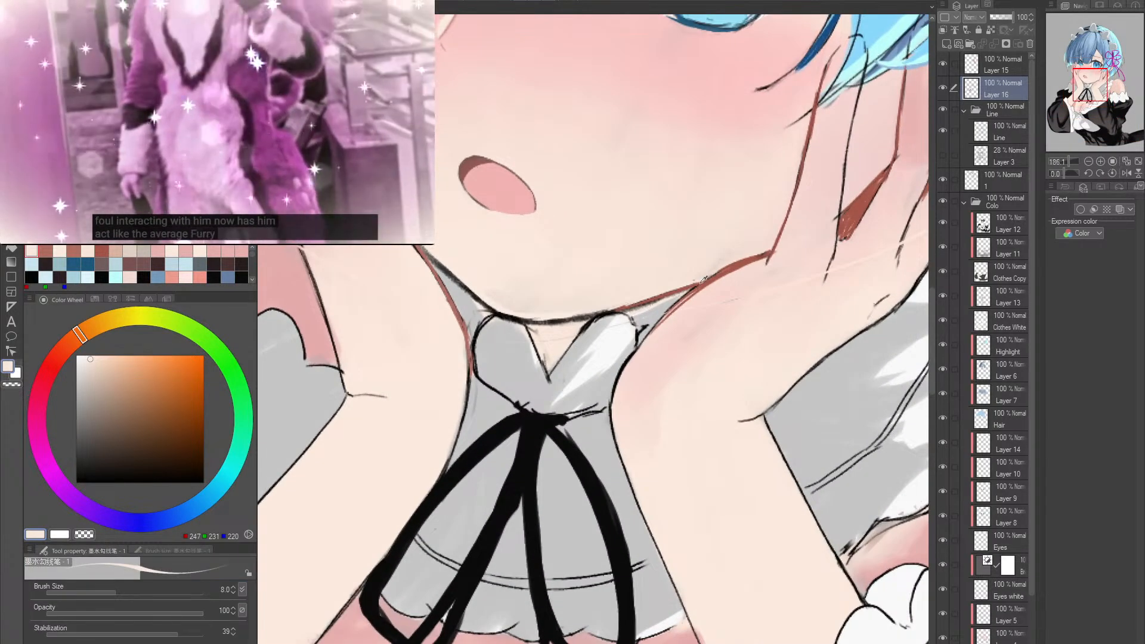
scroll(714, 444, up, 3)
drag(714, 444, 675, 388)
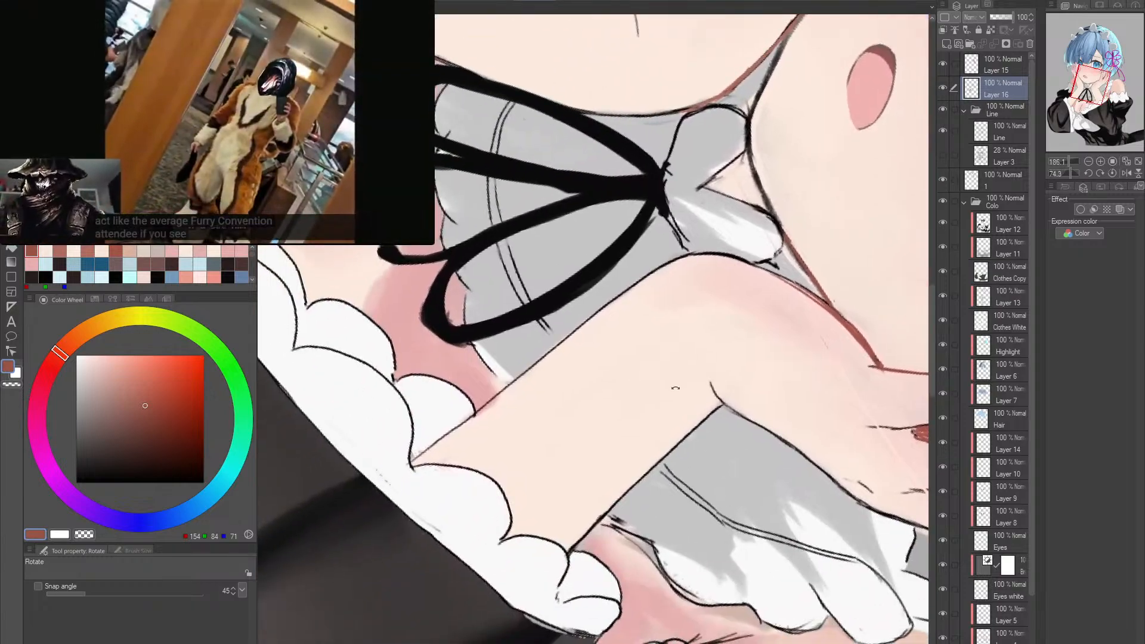
key(p)
drag(417, 458, 635, 290)
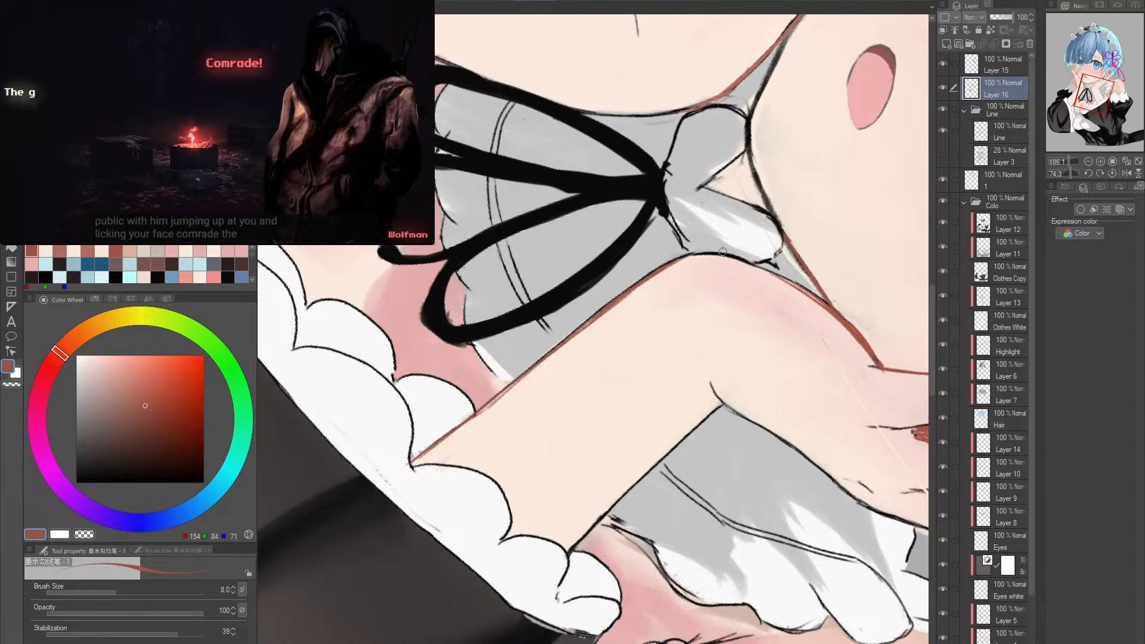
- Trace the right forearm's outer edge and the wrist crease in the same dark reddish brown
key(r)
mouse_move(723, 251)
mouse_down()
mouse_move(740, 334)
mouse_move(674, 430)
mouse_move(573, 430)
mouse_move(524, 379)
mouse_move(490, 301)
mouse_move(548, 232)
mouse_move(639, 232)
mouse_move(718, 300)
mouse_move(715, 358)
mouse_up()
key(p)
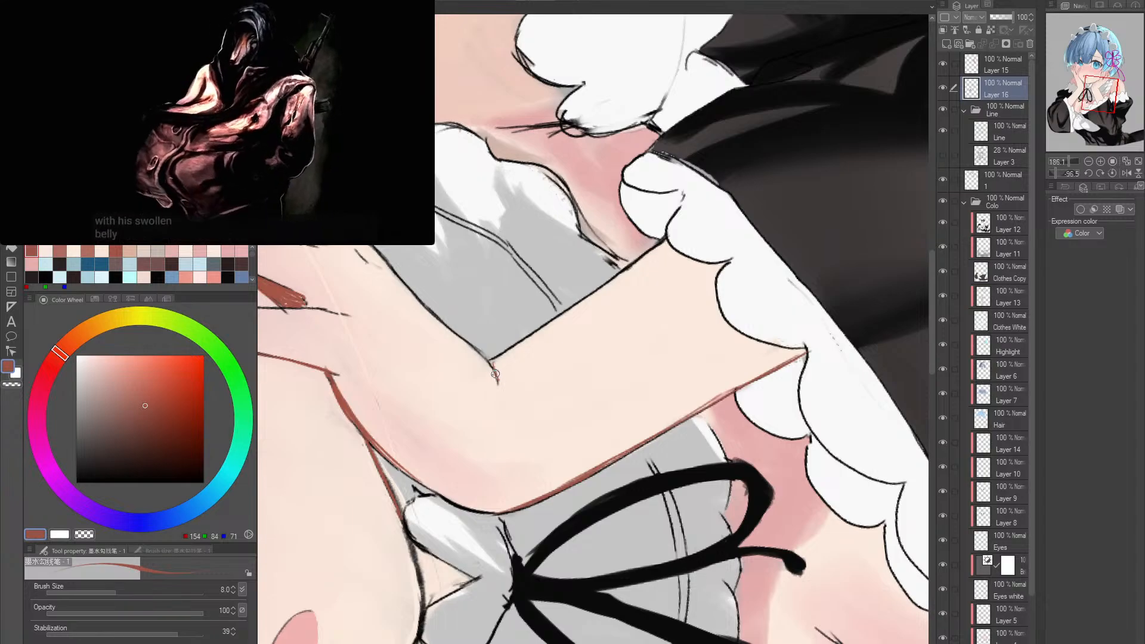
drag(540, 329, 501, 355)
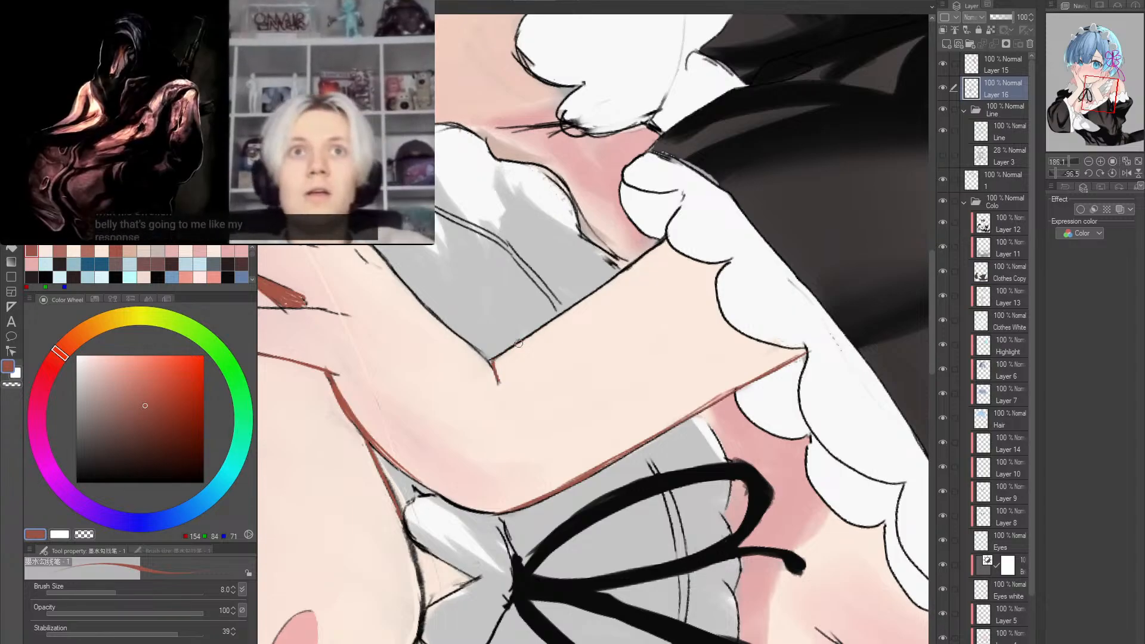
- Trace the right hand's outer edge in dark reddish brown, from the wrist bend up to the little finger below the hair
key(r)
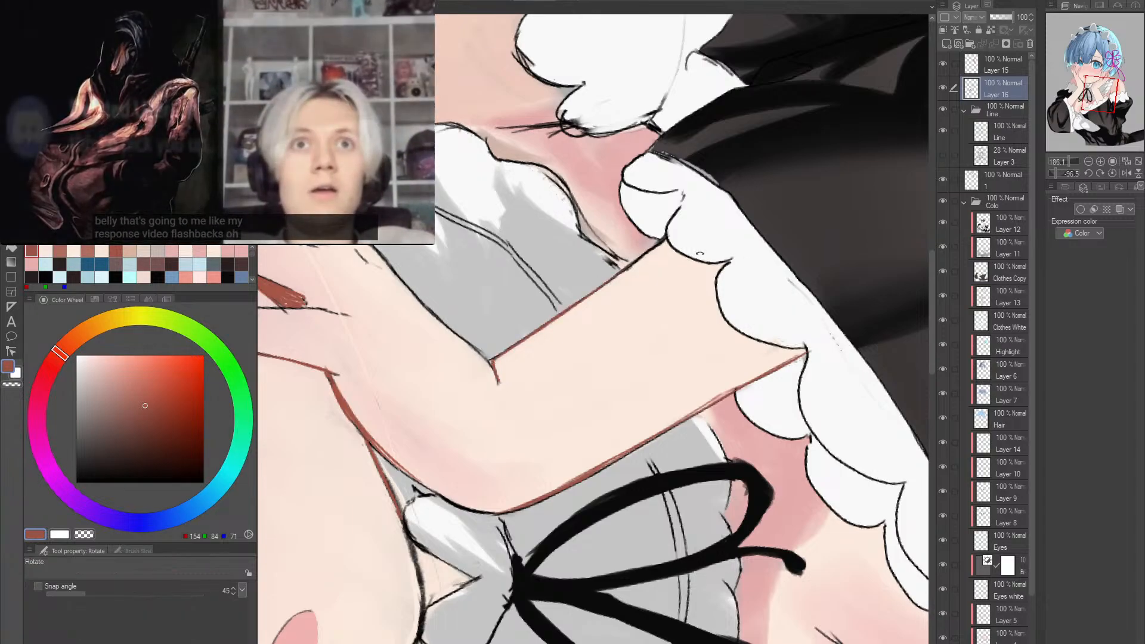
drag(501, 355, 657, 340)
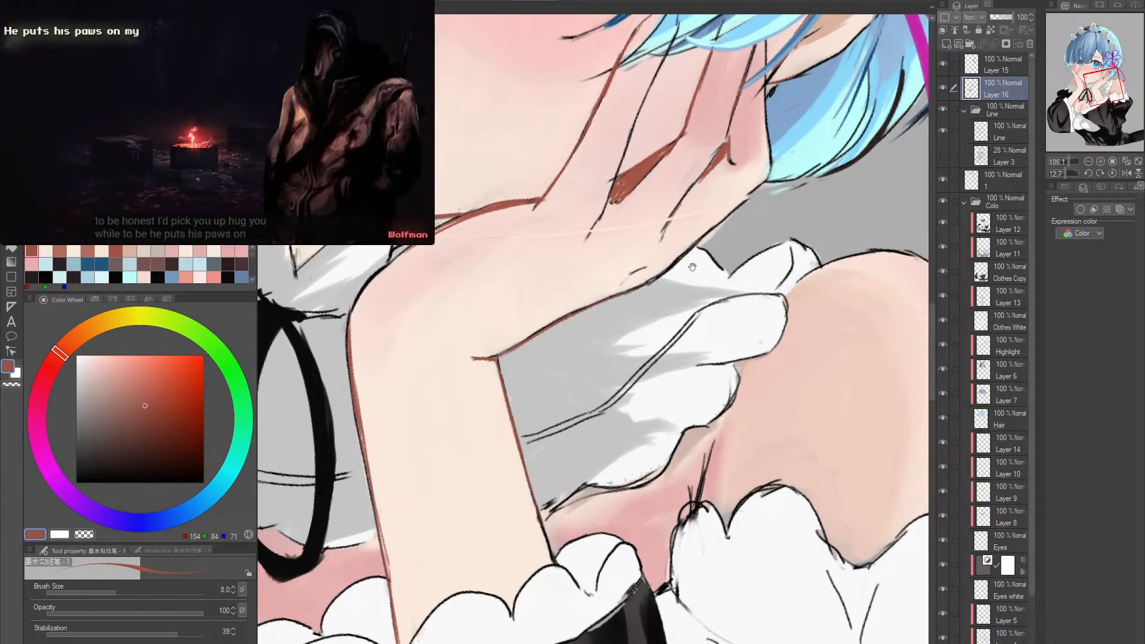
mouse_move(690, 266)
mouse_down()
mouse_move(569, 366)
mouse_move(630, 289)
mouse_up()
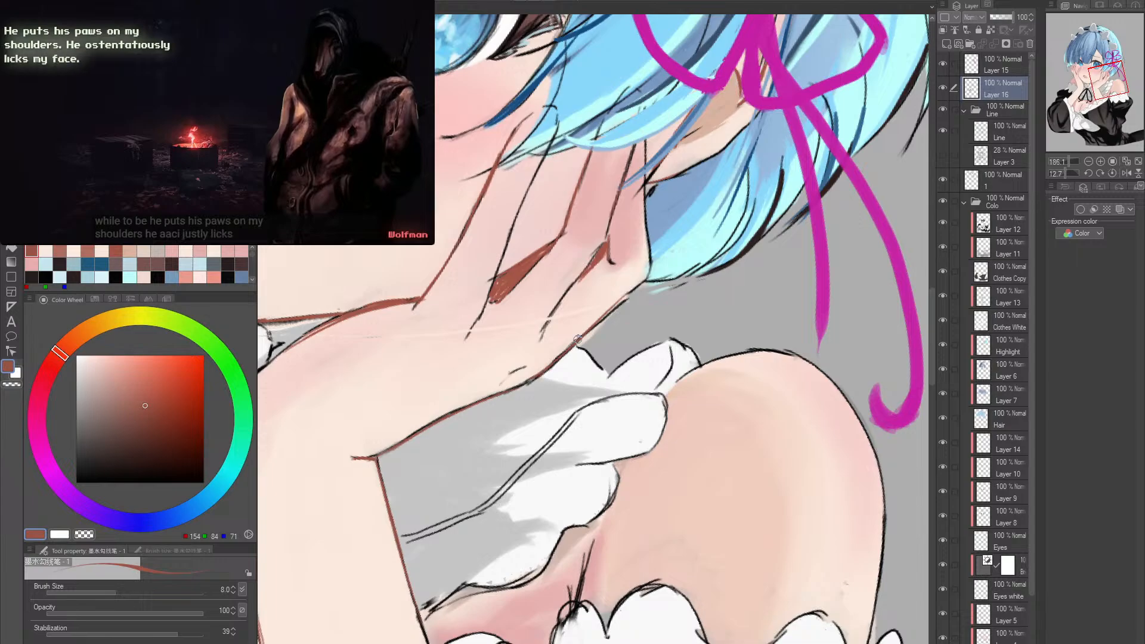
mouse_move(648, 232)
mouse_down()
mouse_move(619, 288)
mouse_move(626, 370)
mouse_up()
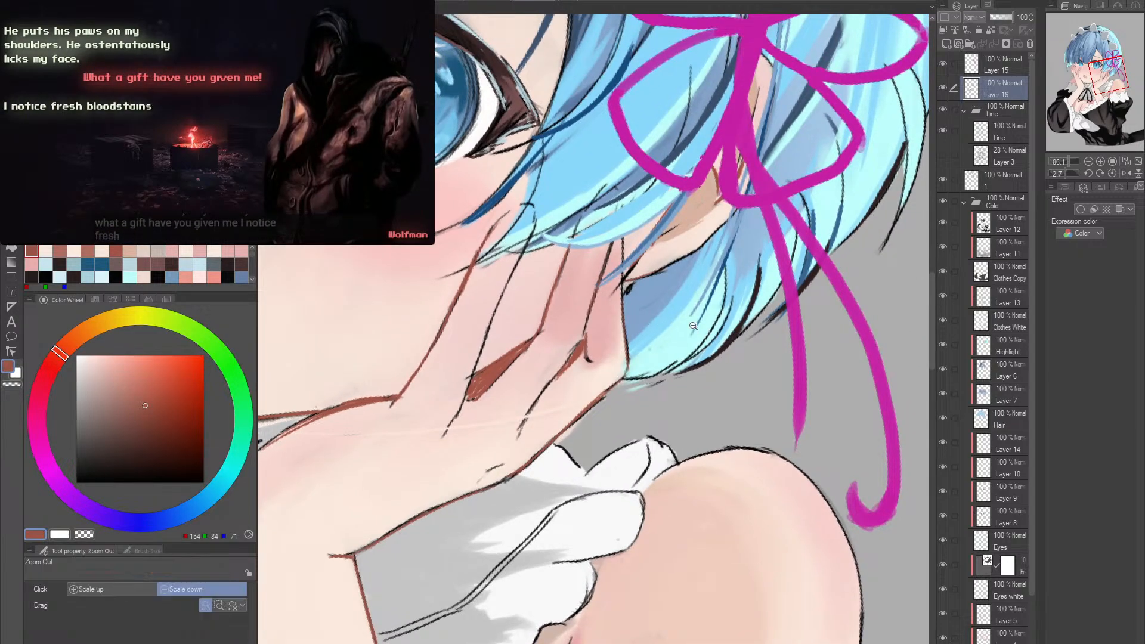
drag(695, 327, 617, 335)
- Pick a lighter salmon (RGB 225, 139, 123) and retrace the outline of the left hand's finger resting against the cheek
drag(607, 407, 737, 405)
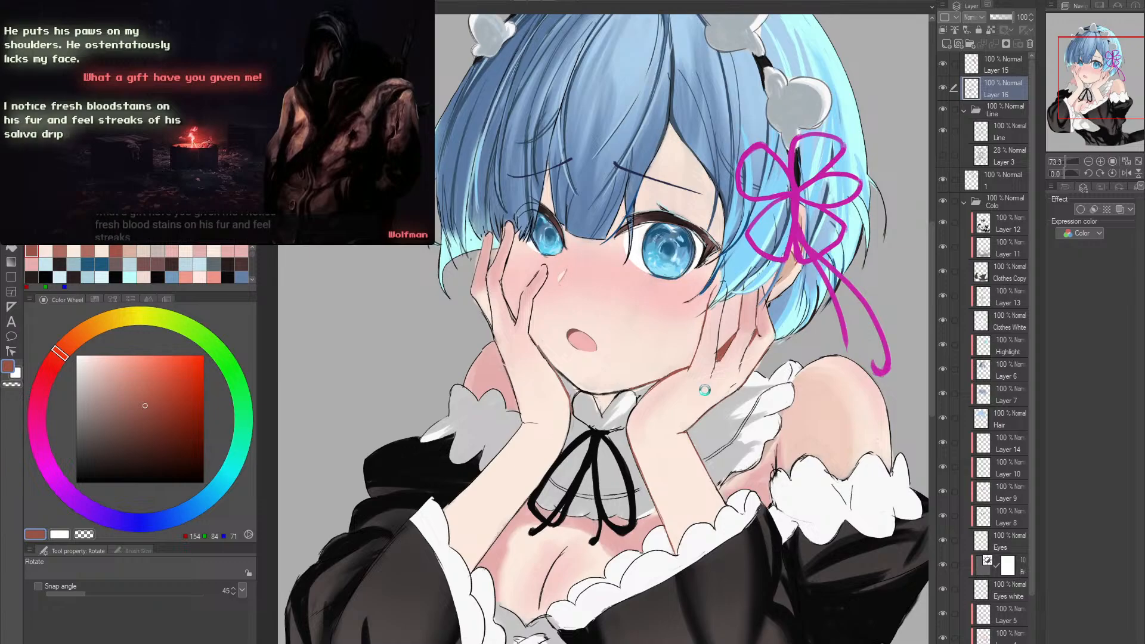
drag(570, 365, 594, 384)
mouse_move(689, 345)
mouse_down()
mouse_move(684, 377)
mouse_move(688, 367)
mouse_up()
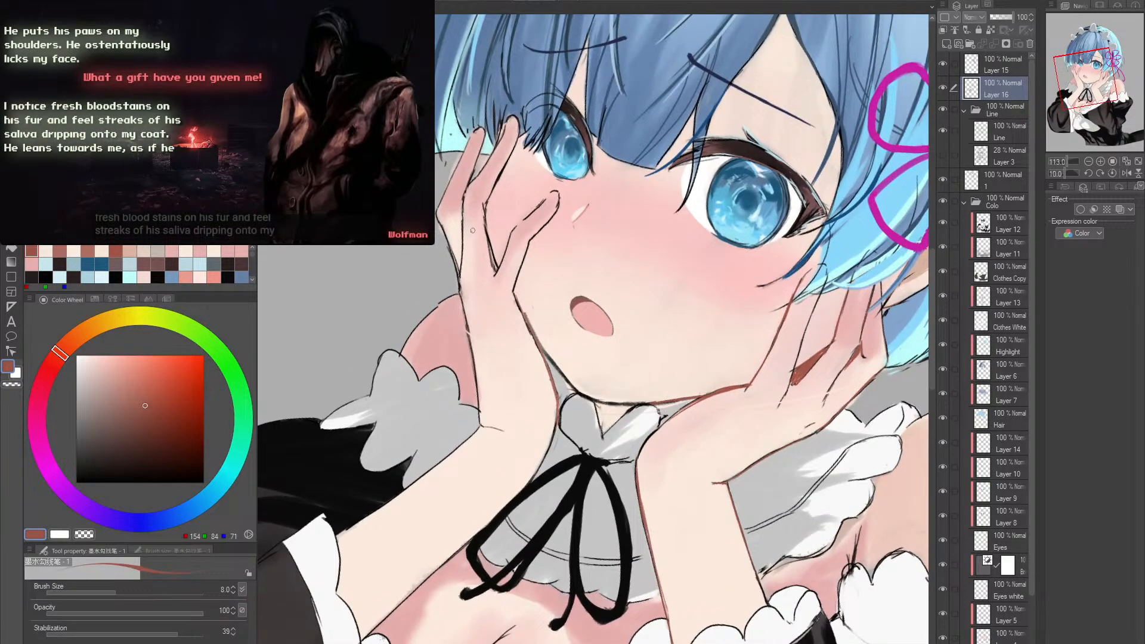
drag(499, 270, 536, 356)
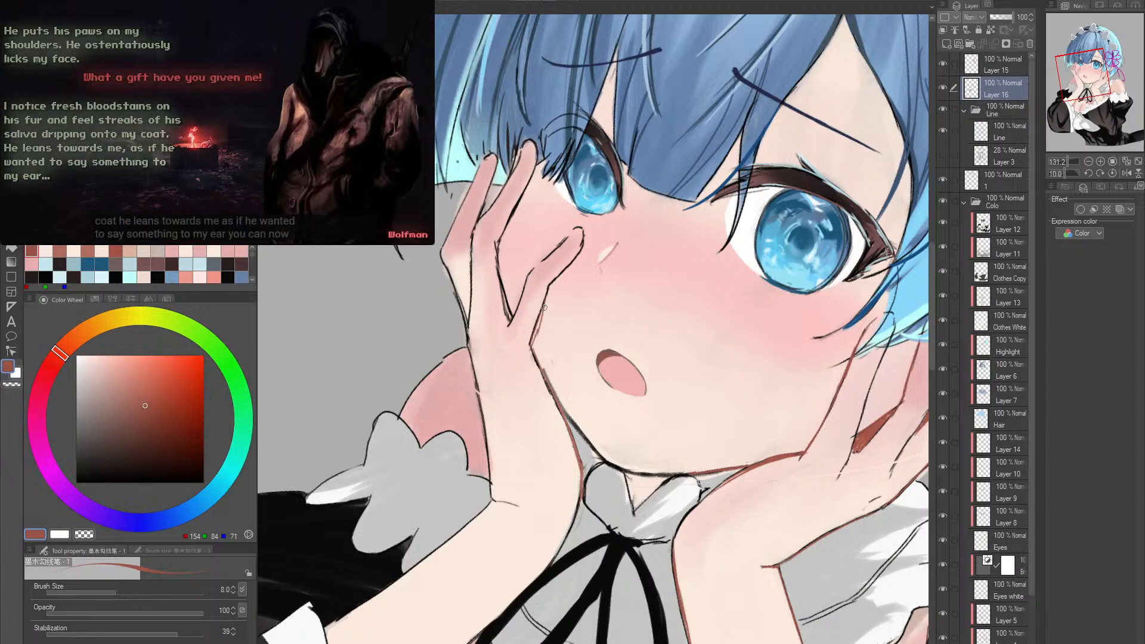
alt+click(534, 335)
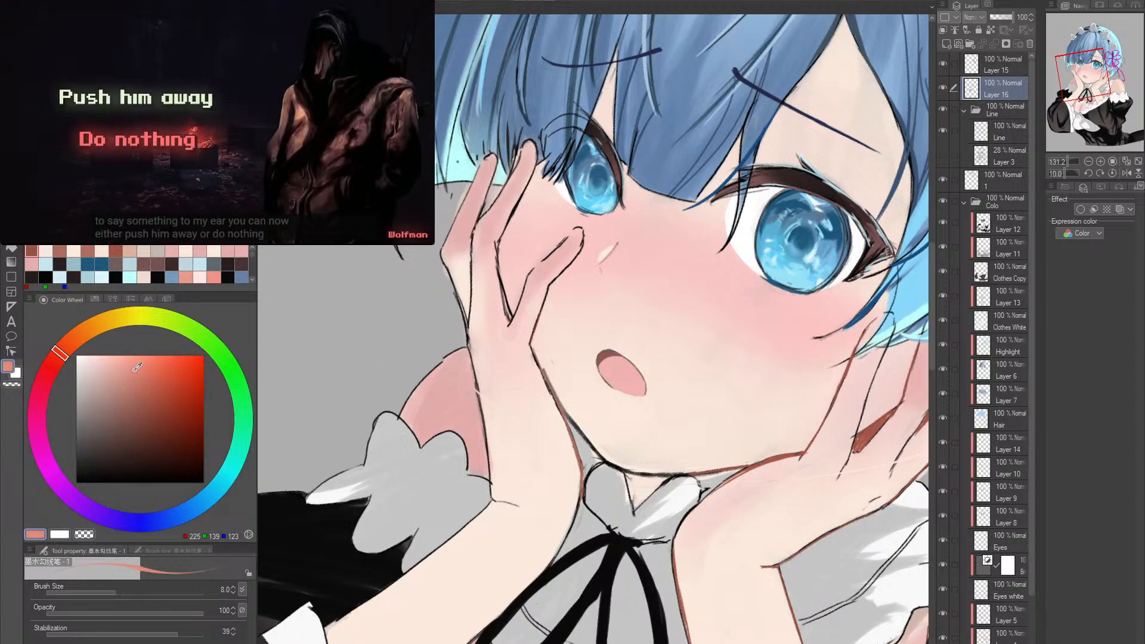
drag(553, 284, 531, 338)
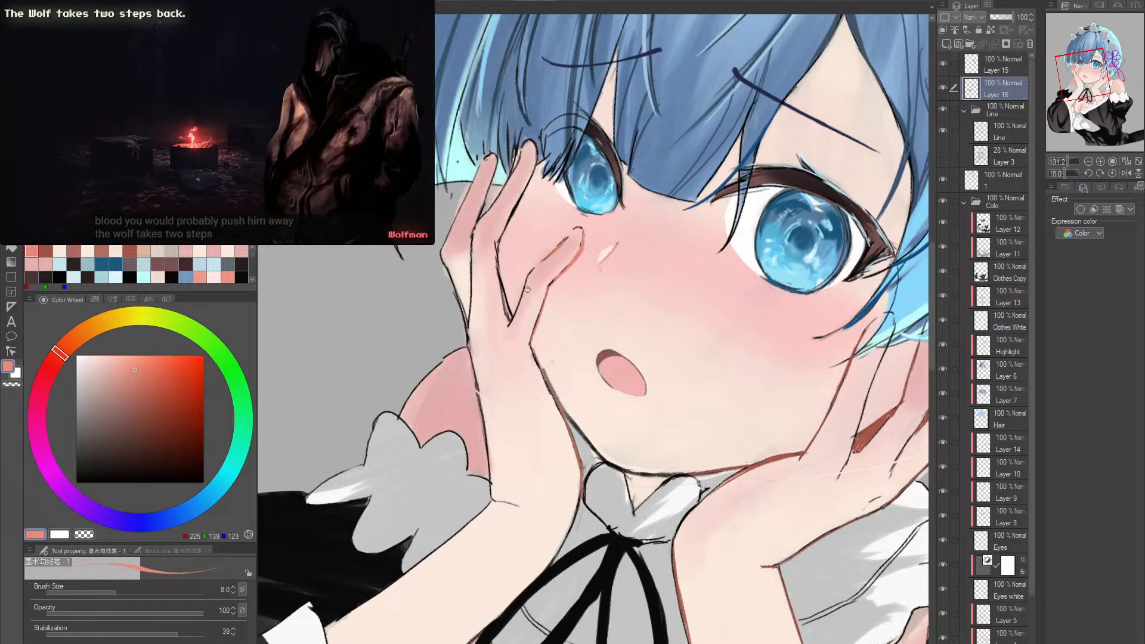
drag(528, 290, 510, 324)
- Retrace the edges of the right hand's first finger against the cheek in light salmon
drag(628, 286, 629, 326)
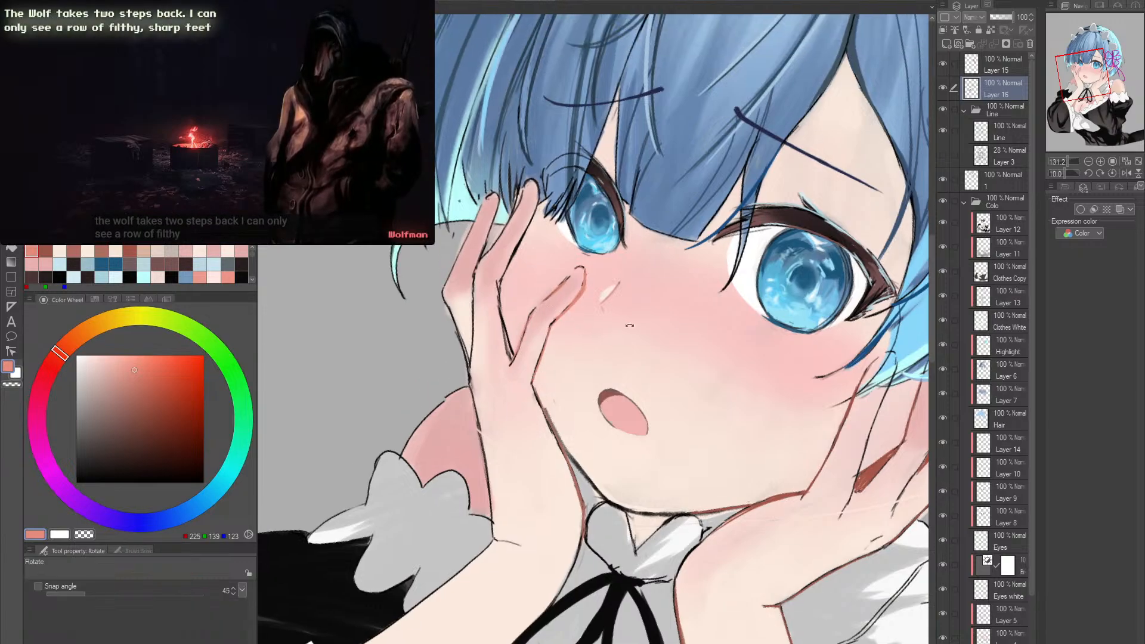
shift+double_click(630, 326)
mouse_move(865, 385)
mouse_down()
mouse_move(729, 376)
mouse_move(770, 371)
mouse_move(689, 439)
mouse_move(641, 360)
mouse_move(695, 357)
mouse_up()
alt+click(731, 374)
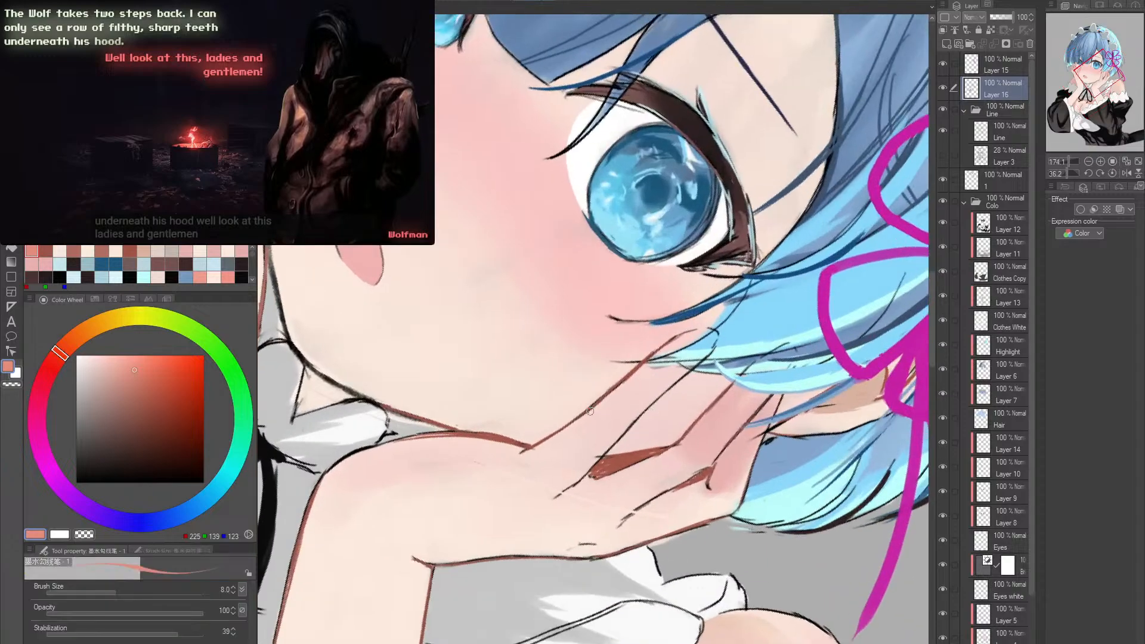
mouse_move(590, 411)
mouse_down()
mouse_move(630, 374)
mouse_move(580, 419)
mouse_up()
mouse_move(635, 372)
mouse_down()
mouse_move(580, 417)
mouse_move(714, 294)
mouse_move(708, 380)
mouse_up()
key(shift+space)
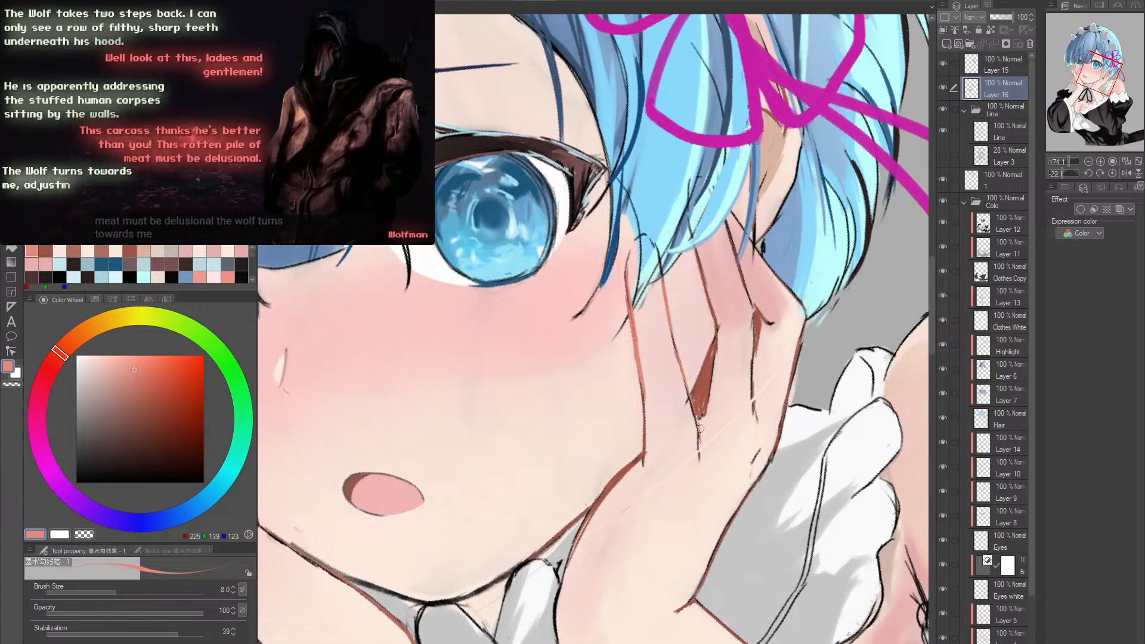
- Recolor the lines around the dark gap between the right hand's fingers in light salmon
drag(716, 343, 710, 391)
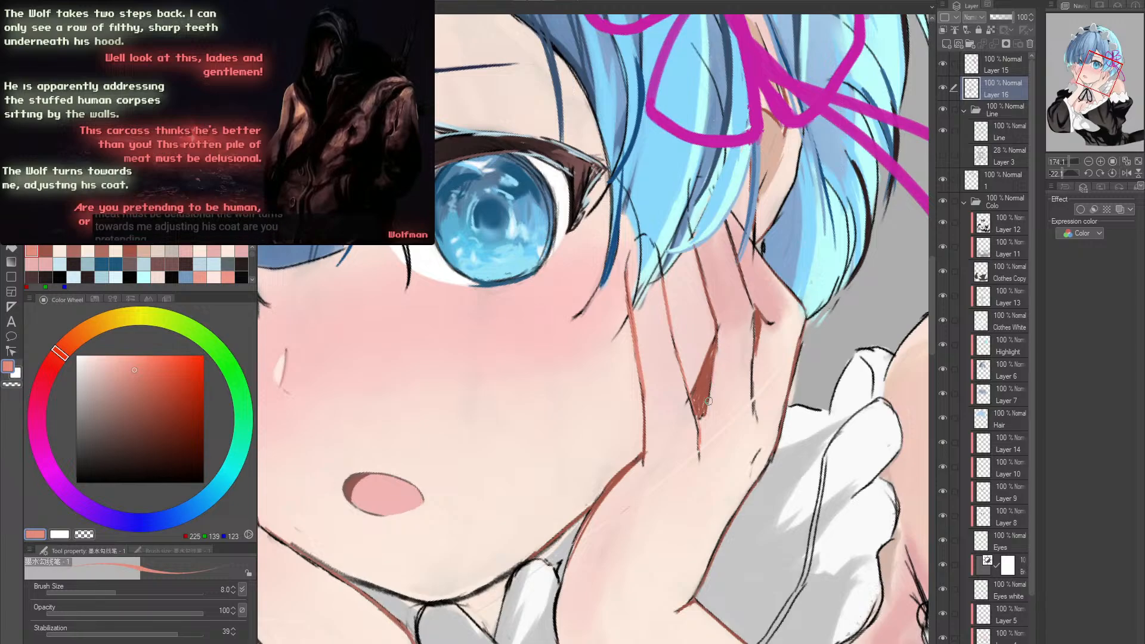
drag(707, 286, 719, 327)
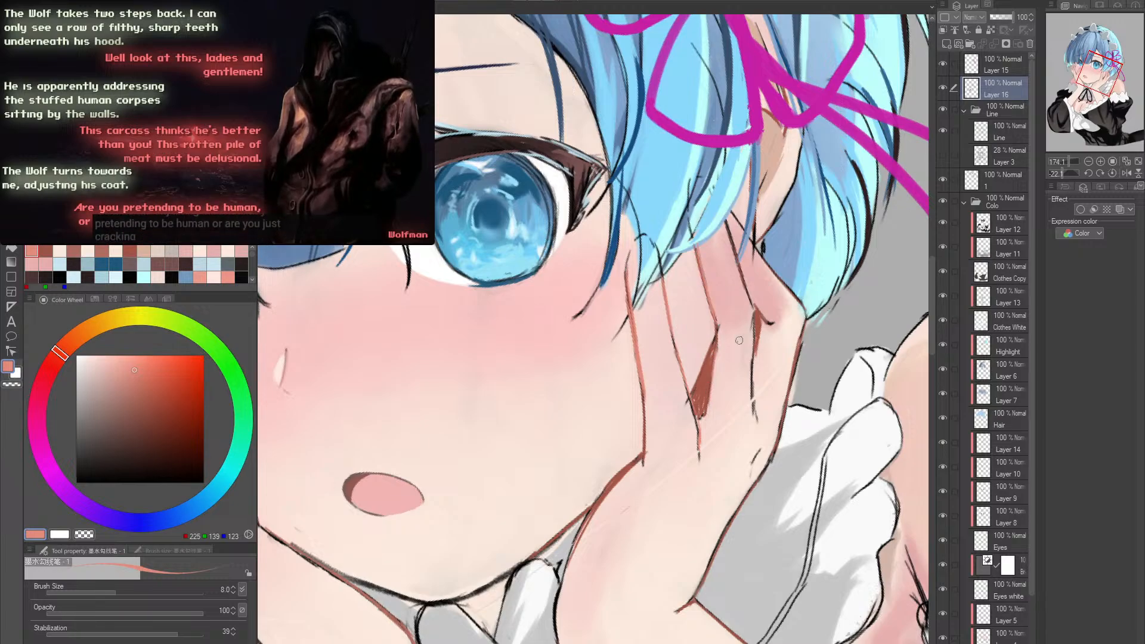
key(alt+space)
drag(766, 360, 730, 361)
key(shift+space)
double_click(766, 365)
- Mirror the canvas view horizontally and examine the recolored hands, the face and the bare shoulder with its sleeve
key(alt+space)
scroll(768, 367, up, 3)
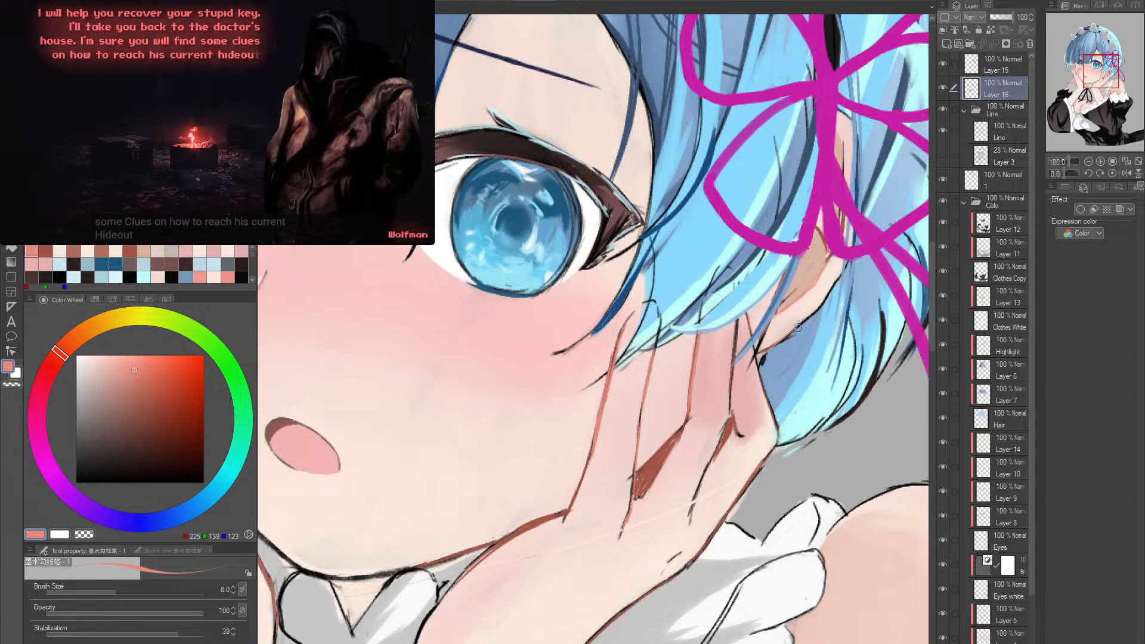
ctrl+alt+click(847, 266)
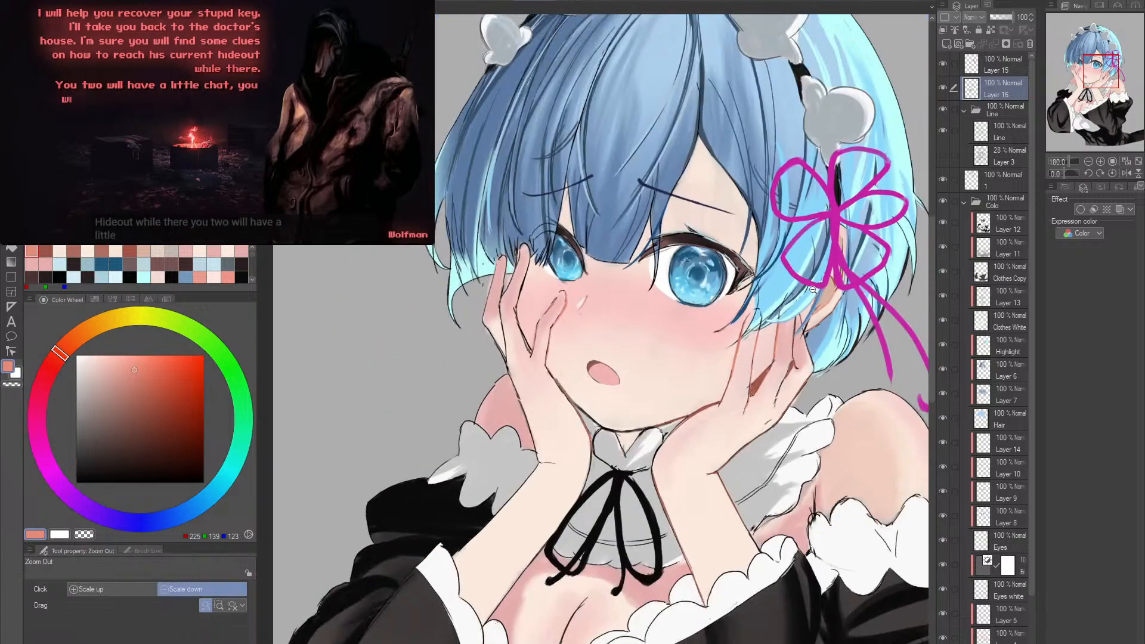
ctrl+alt+click(832, 301)
ctrl+alt+click(816, 337)
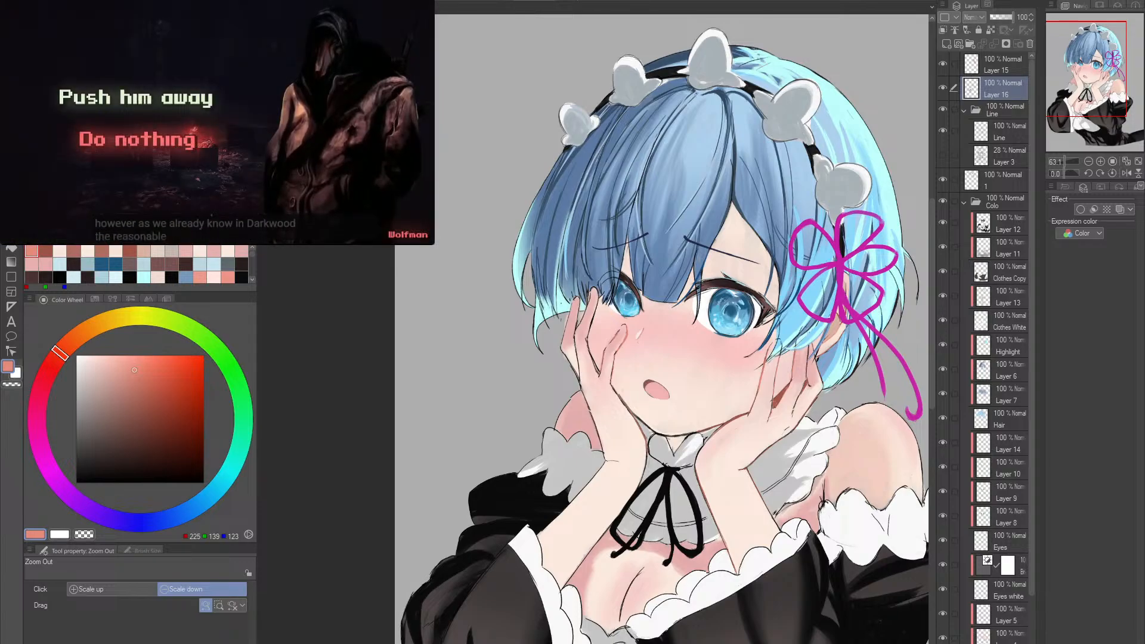
scroll(662, 491, up, 1)
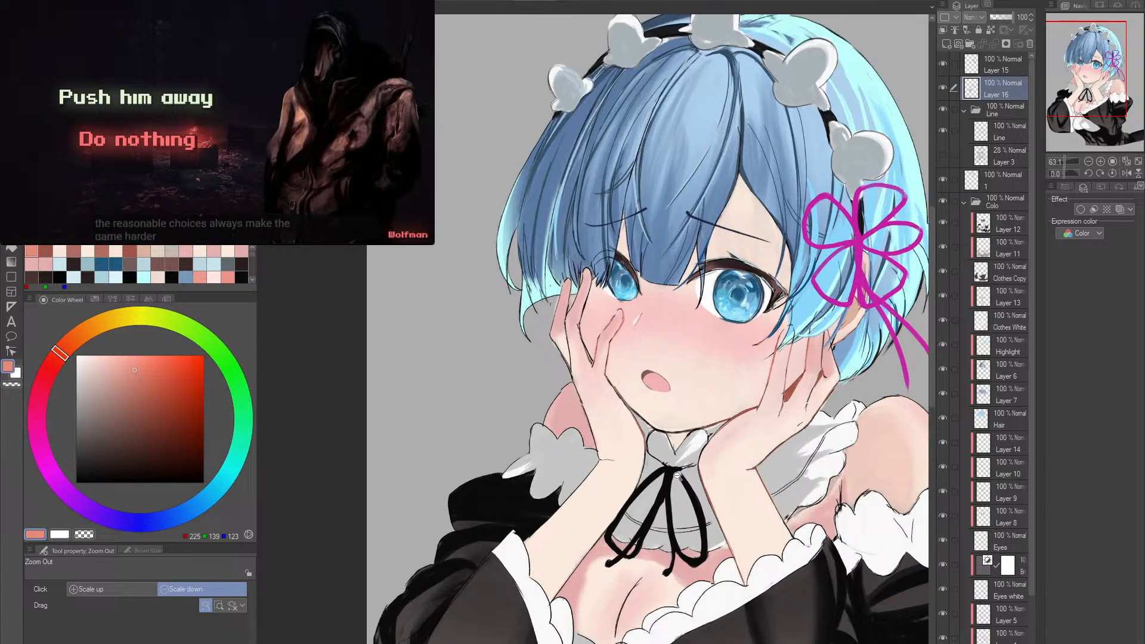
drag(662, 491, 626, 404)
click(1127, 173)
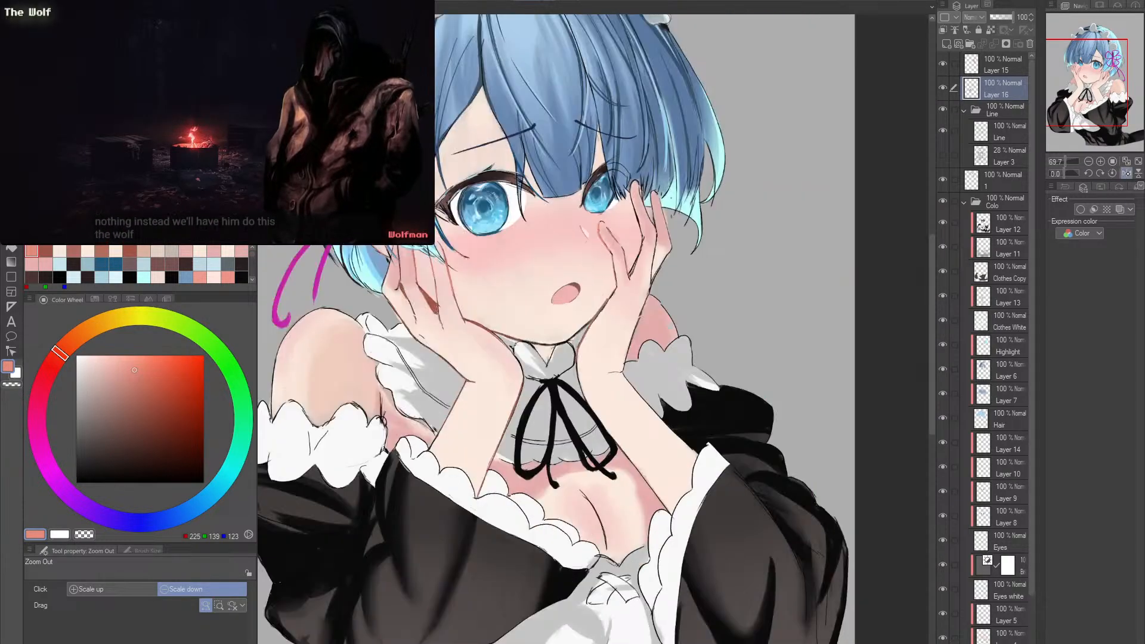
drag(576, 433, 793, 428)
drag(479, 512, 546, 401)
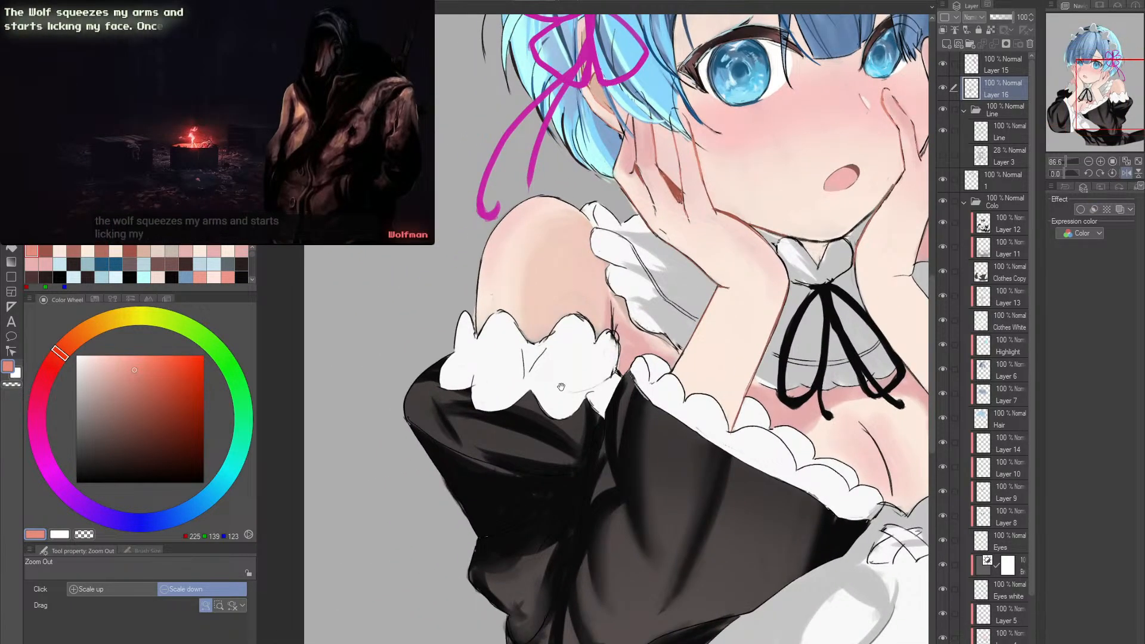
- Check the white clothing's existing shading by toggling Layer 13, and add a new layer directly above it
scroll(545, 401, up, 2)
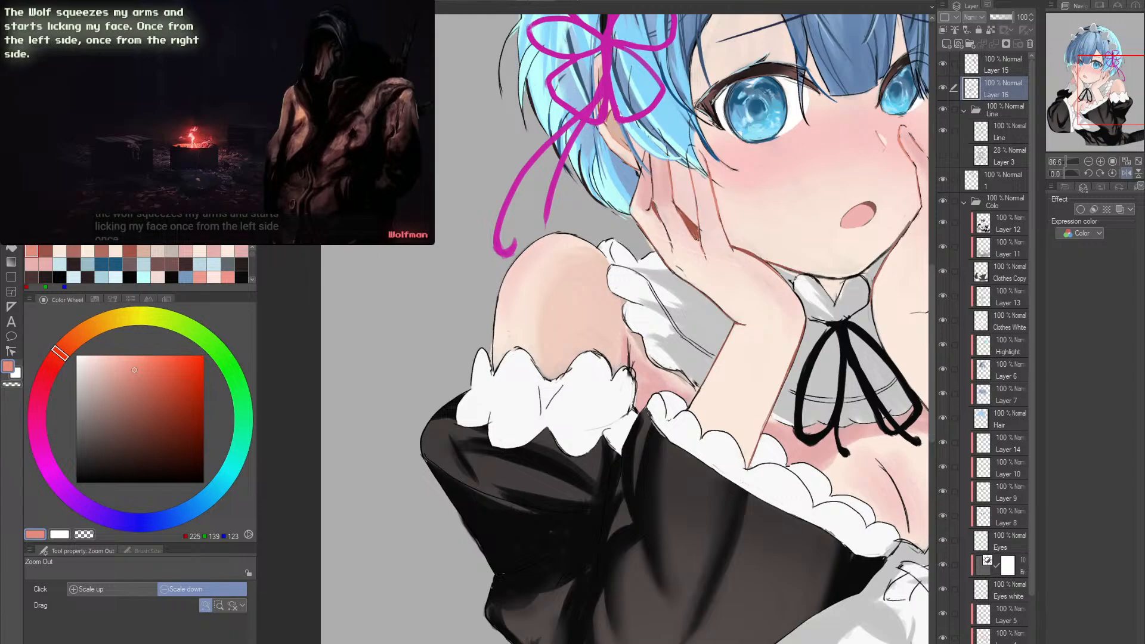
click(1008, 323)
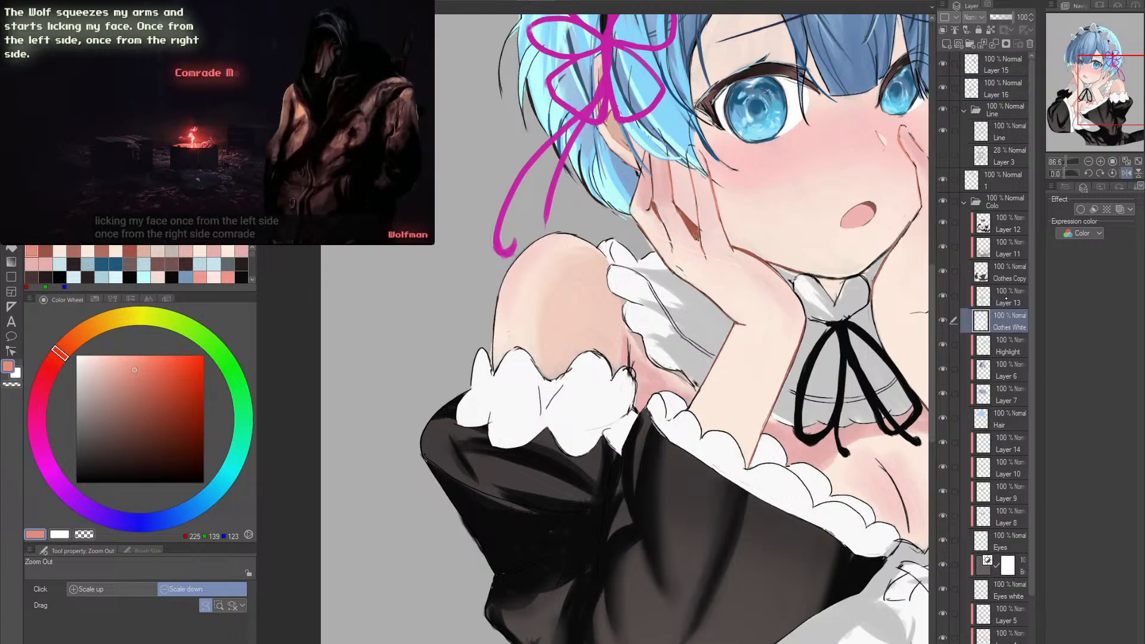
click(1007, 299)
click(944, 296)
click(944, 296)
click(944, 296)
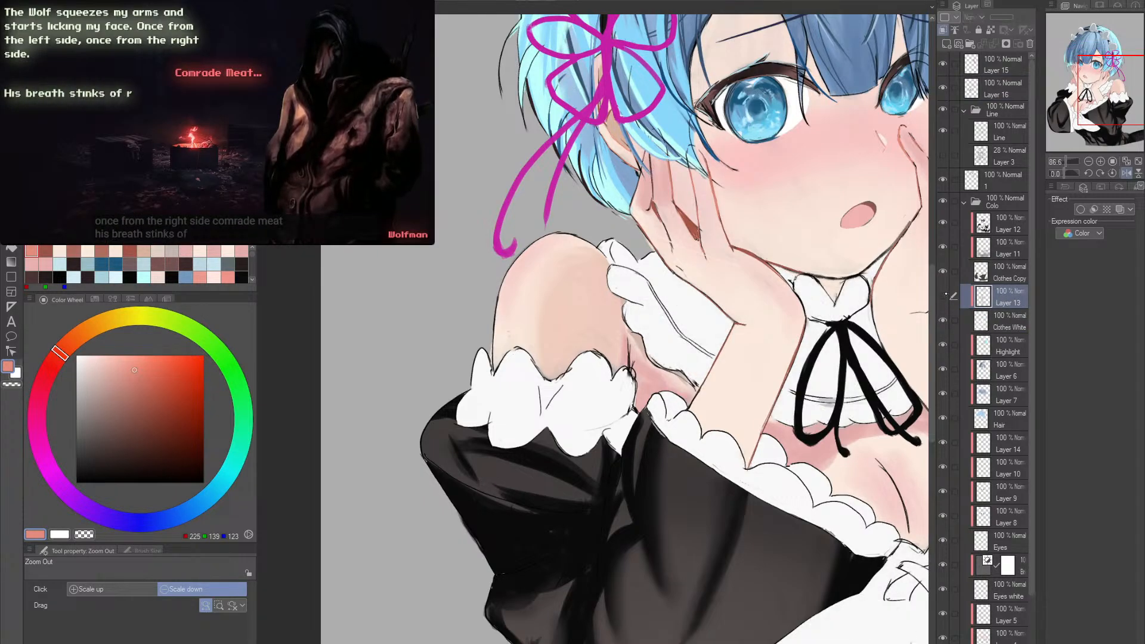
click(944, 296)
click(956, 44)
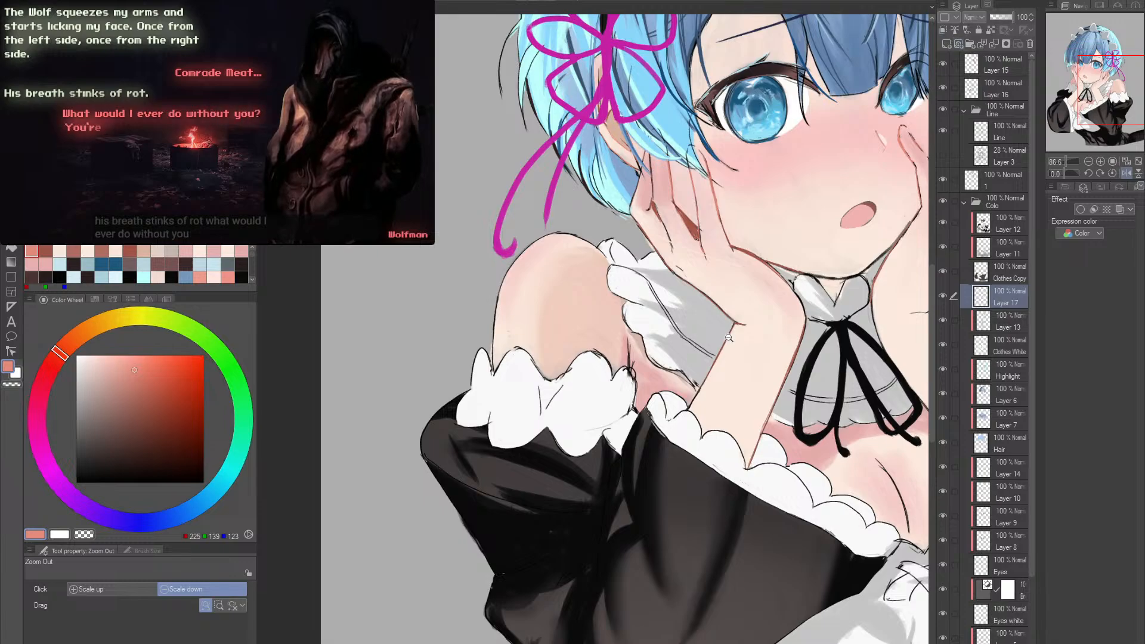
- Try lavender (RGB 177, 176, 217) shadow strokes at brush size 50 on the collar ruffle, and undo them
key(p)
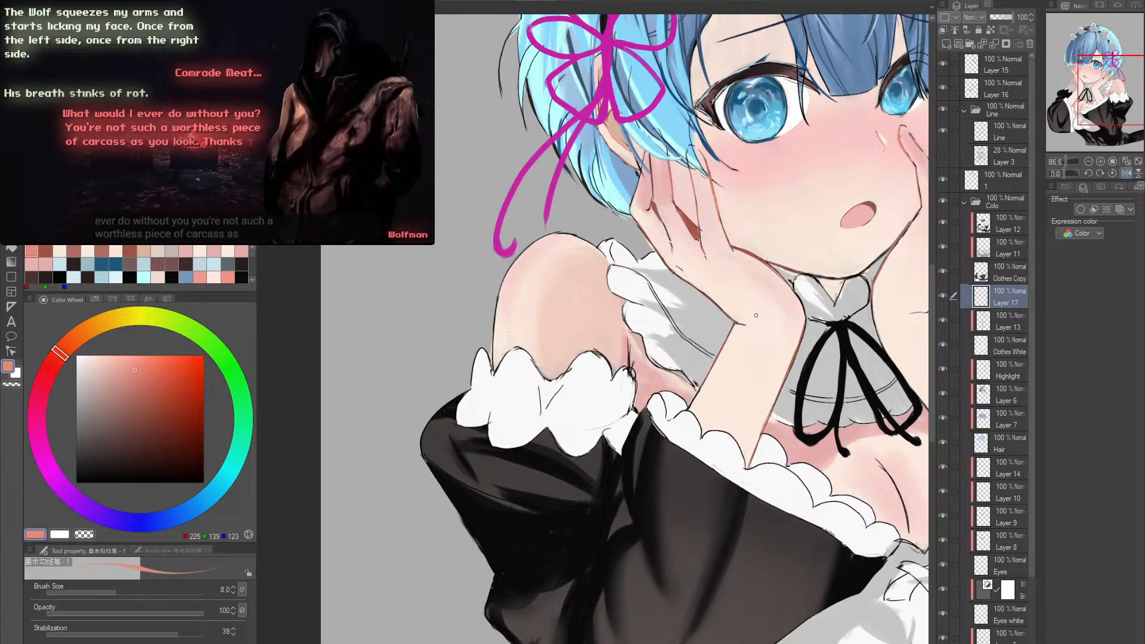
alt+click(709, 325)
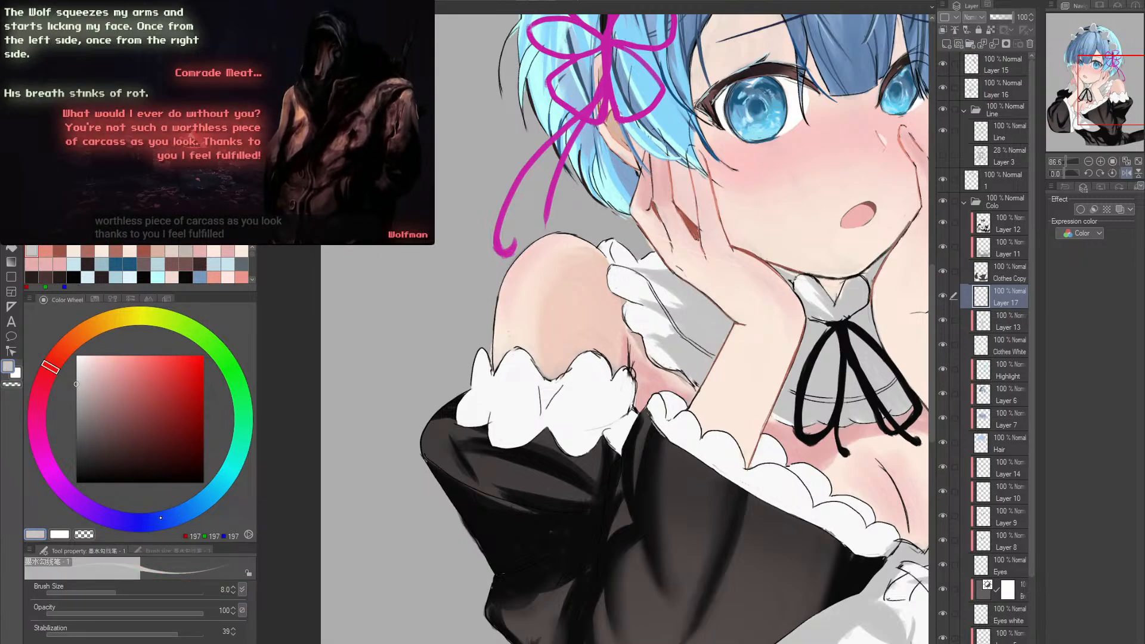
drag(161, 517, 138, 522)
click(100, 374)
key(])
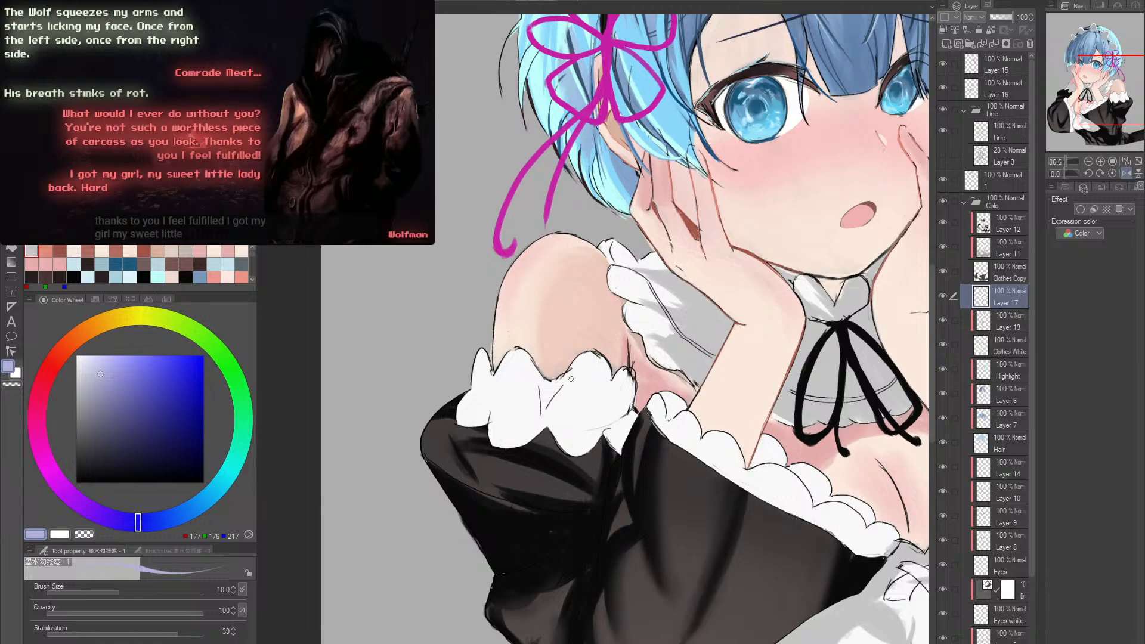
key(])
key(])
key(])
key(])
key(])
key(])
key(])
key(])
mouse_move(650, 288)
mouse_down()
mouse_move(681, 339)
mouse_move(703, 345)
mouse_up()
key(ctrl+z)
key(ctrl+z)
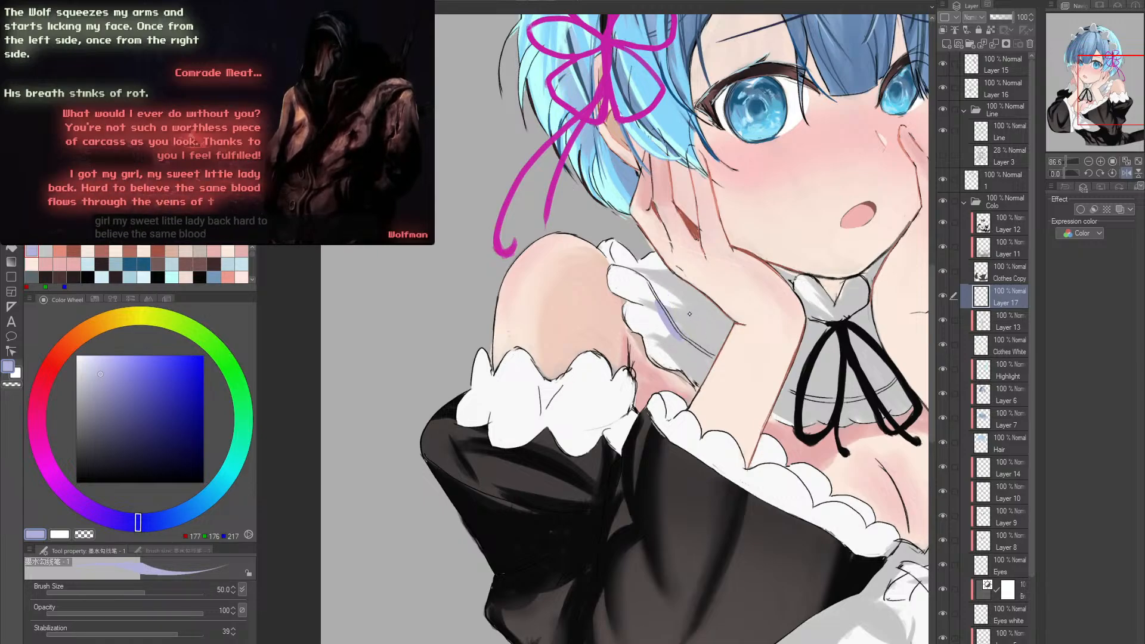
key(ctrl+z)
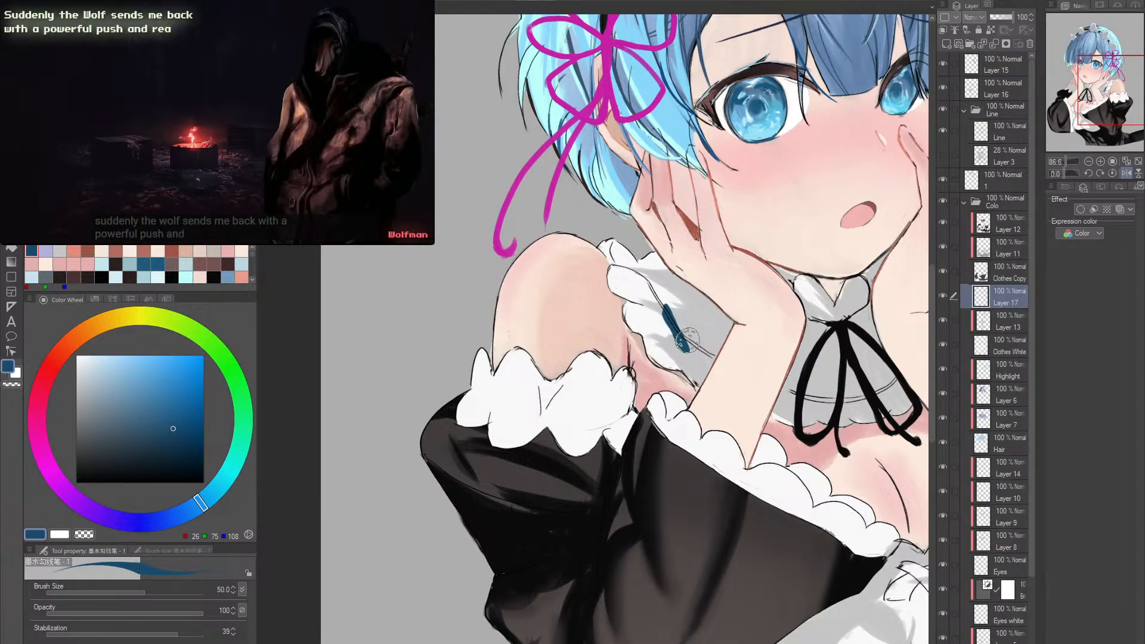
- Choose a bluish grey (RGB 173, 176, 184) and paint the first shadows on the ruffle around the near upper arm
key(alt+space)
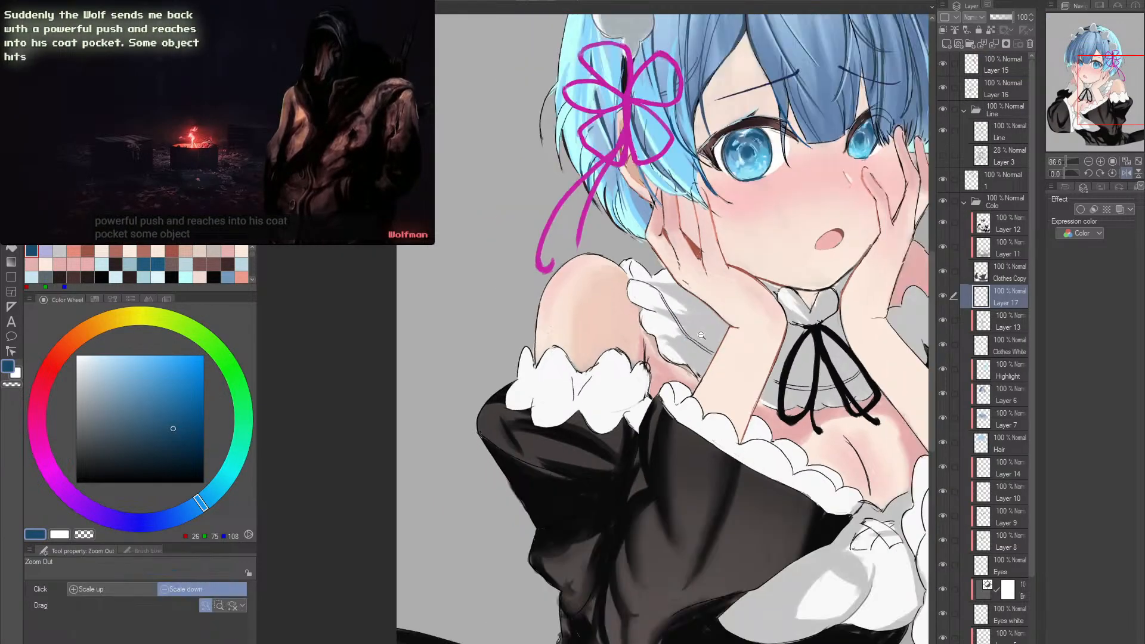
click(707, 331)
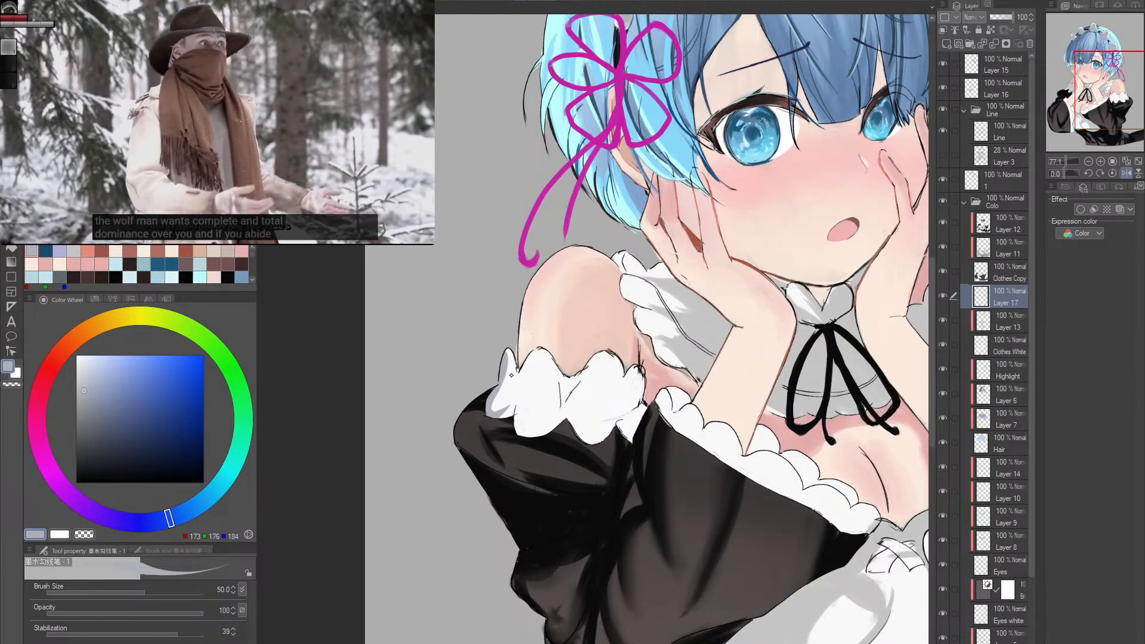
drag(566, 390, 564, 387)
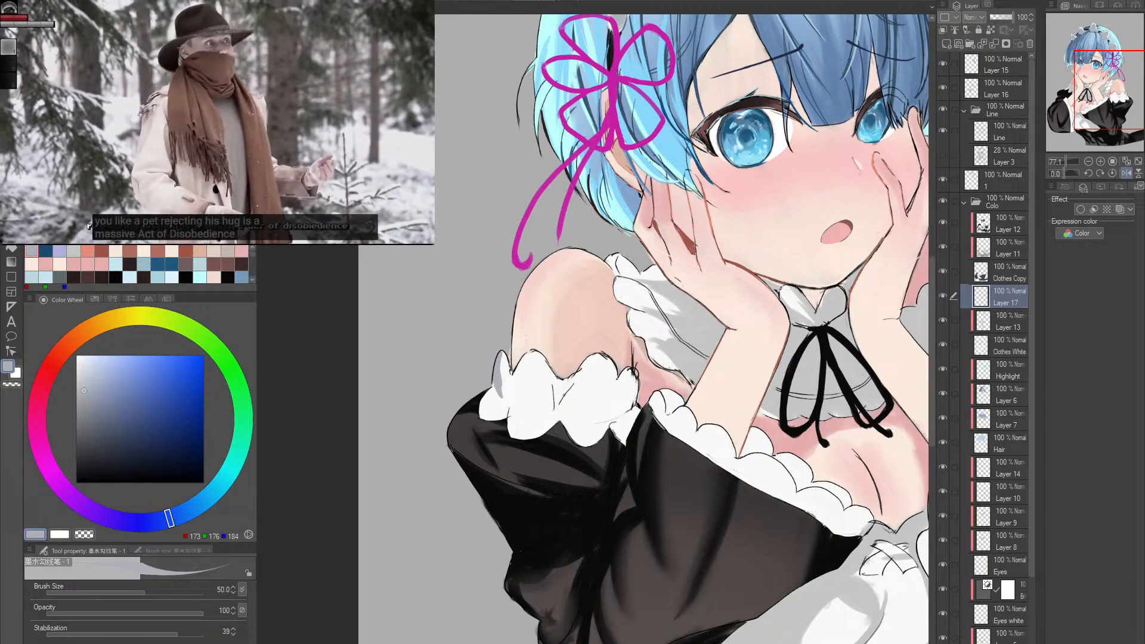
- Shade the near arm's ruffle in bluish grey with a size 40 brush, softening the highlights with the Soft eraser at size 25
key(b)
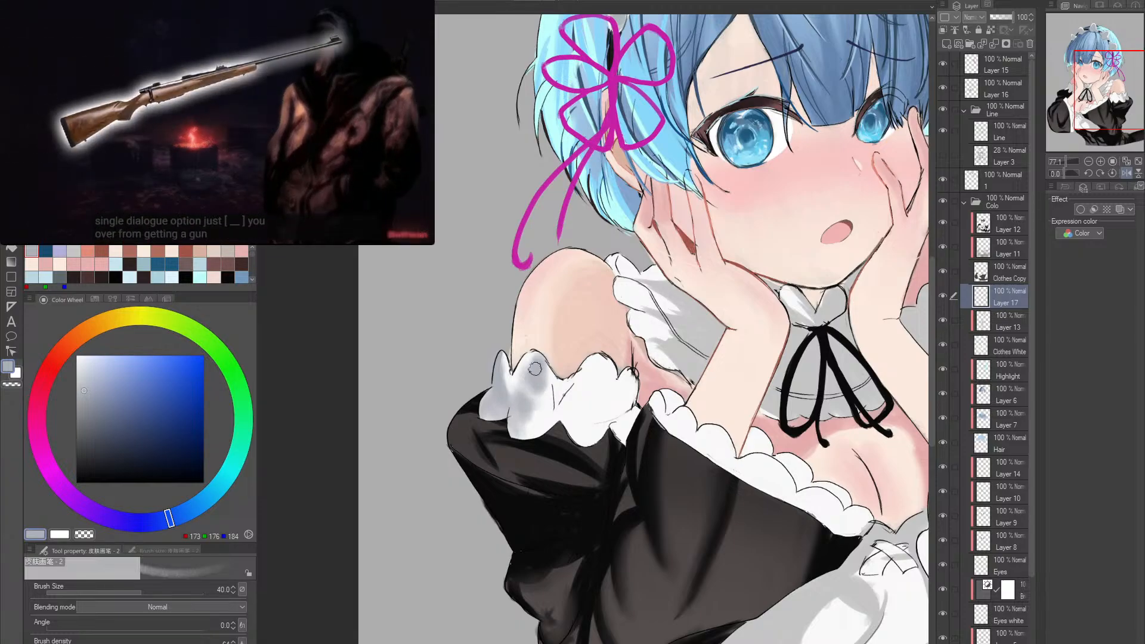
key(e)
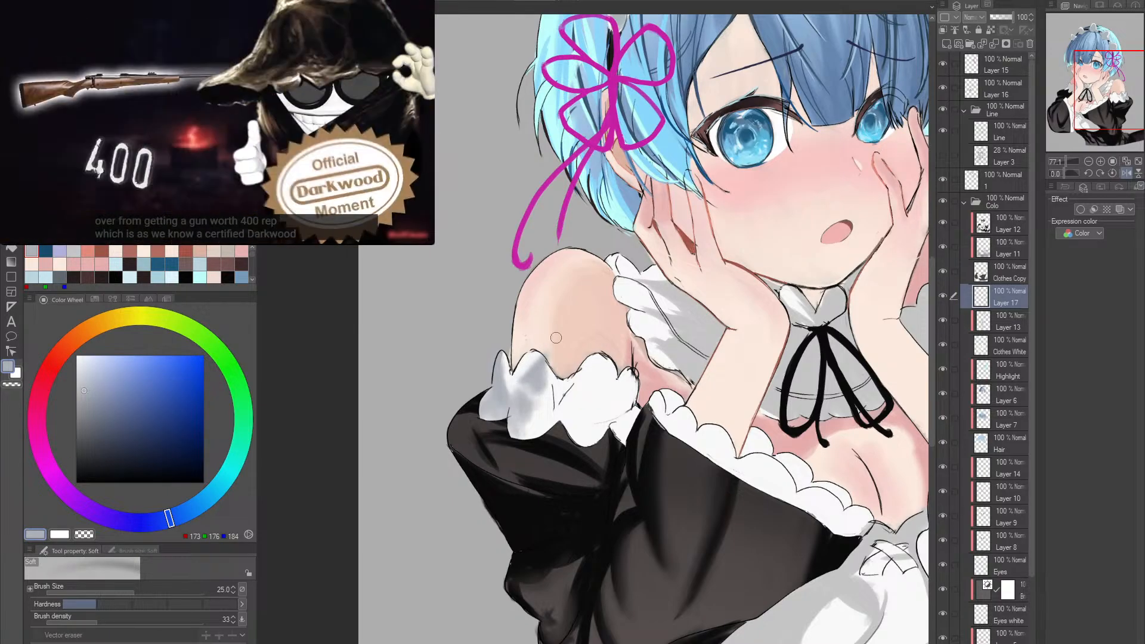
key(b)
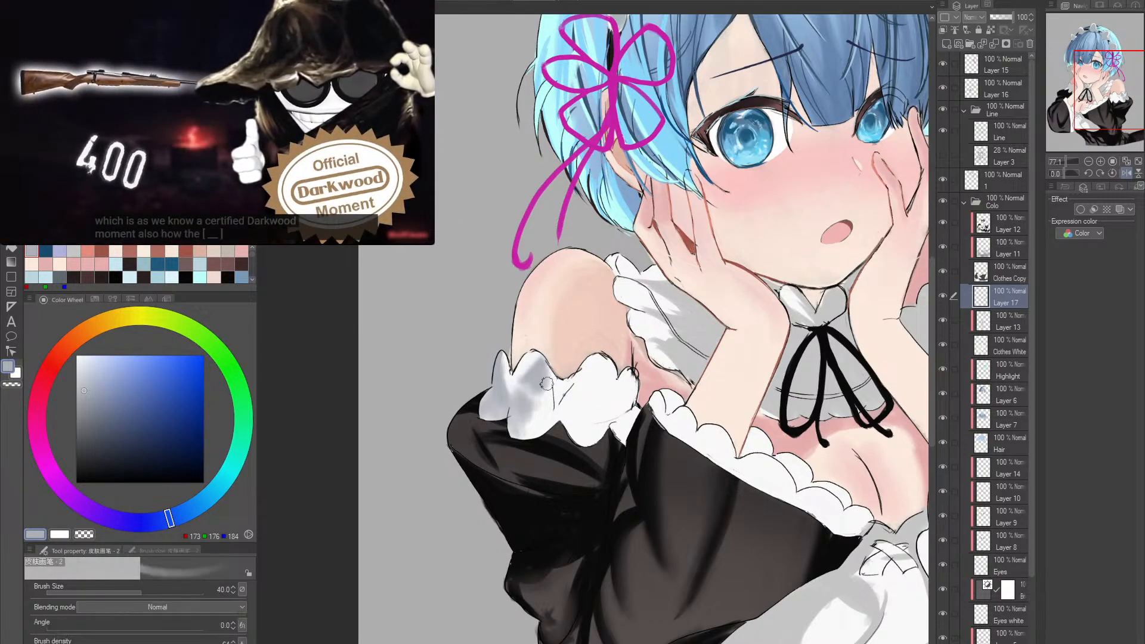
key(e)
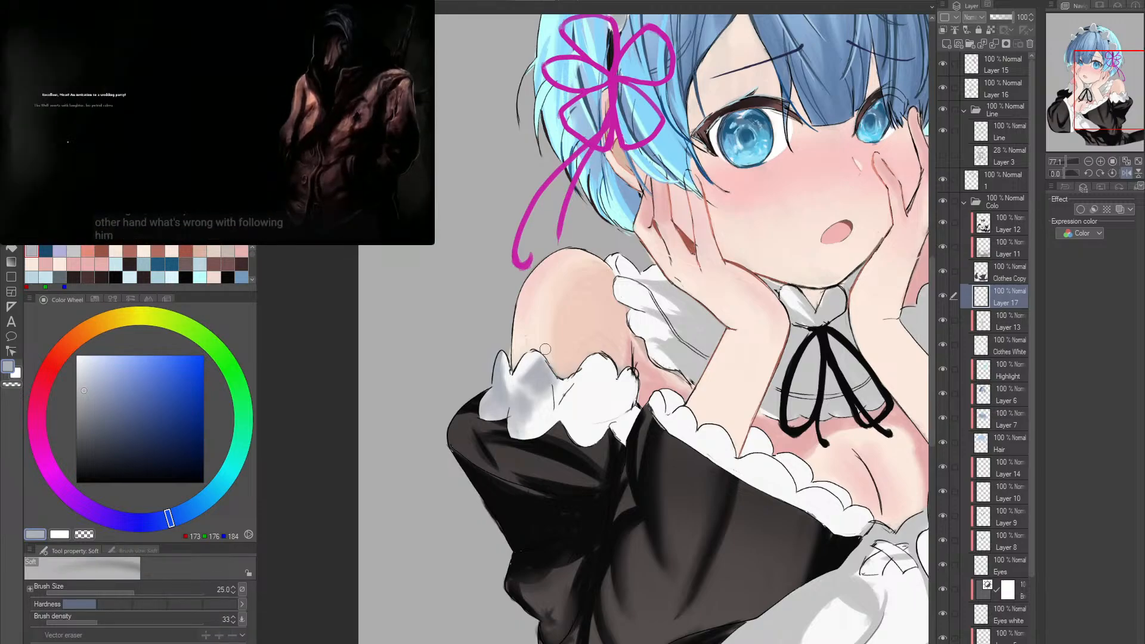
key(b)
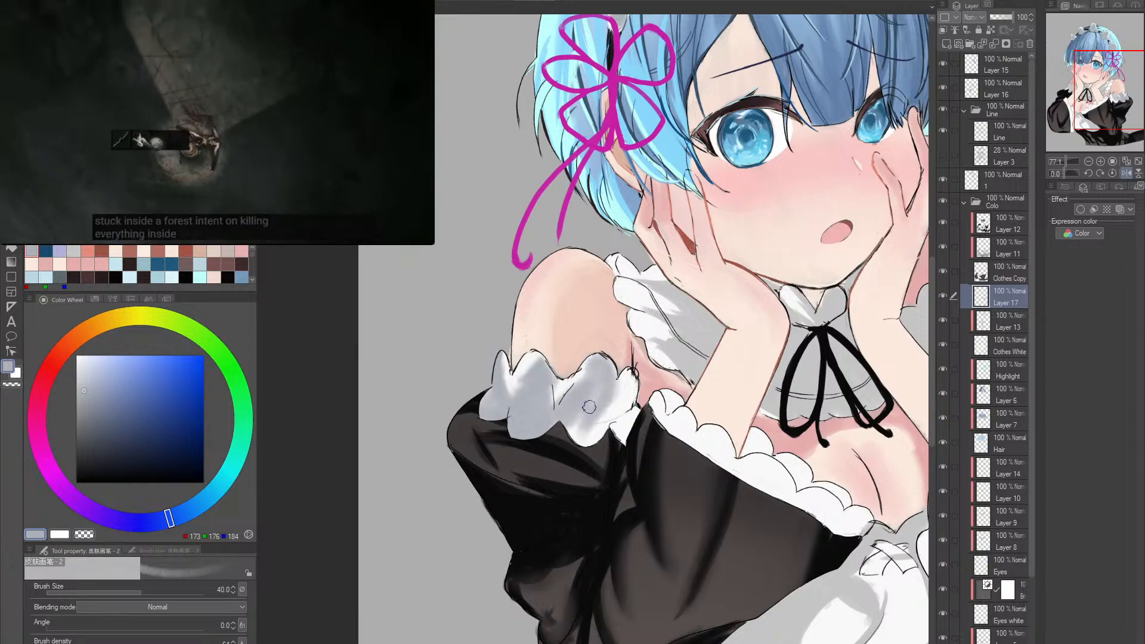
drag(594, 435, 565, 422)
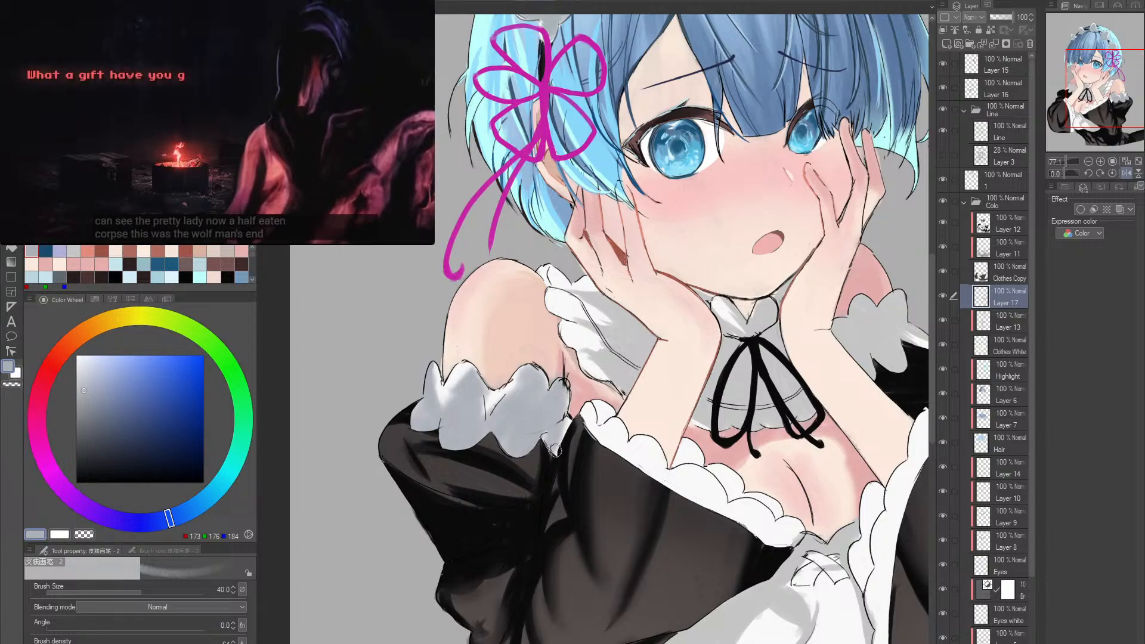
drag(670, 401, 585, 467)
mouse_move(497, 425)
mouse_down()
mouse_move(471, 441)
mouse_move(457, 421)
mouse_move(996, 320)
mouse_up()
key(ctrl+z)
key(ctrl+z)
key(ctrl+z)
key(ctrl+z)
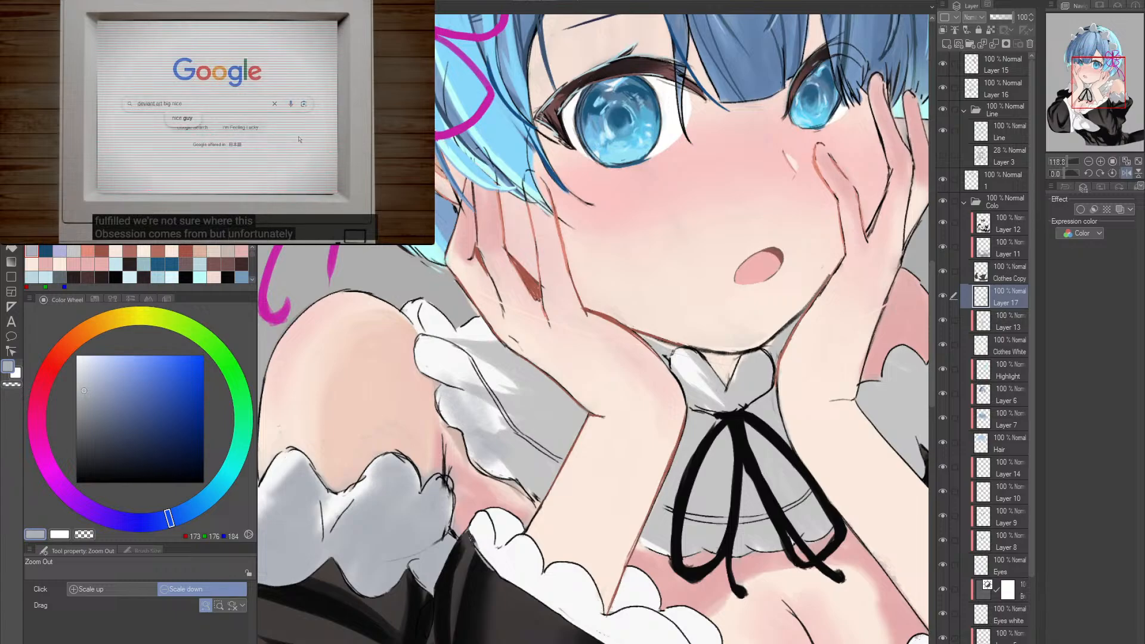
- Compare the ruffle with and without the new shading layer, and clip that layer to the layer below
click(943, 296)
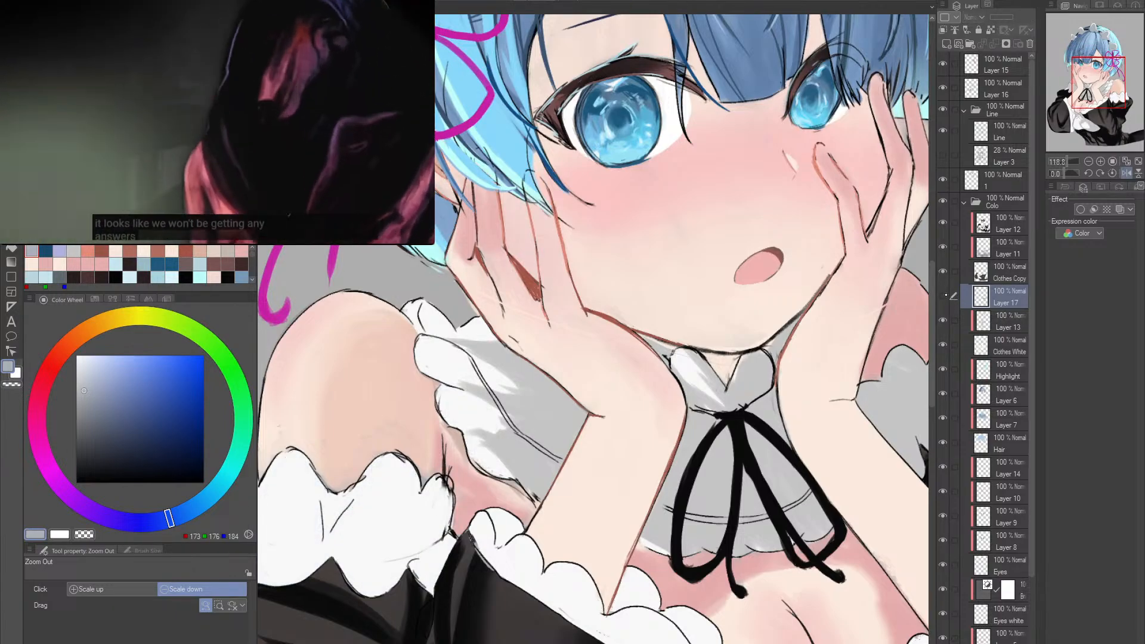
click(943, 297)
click(943, 296)
click(943, 296)
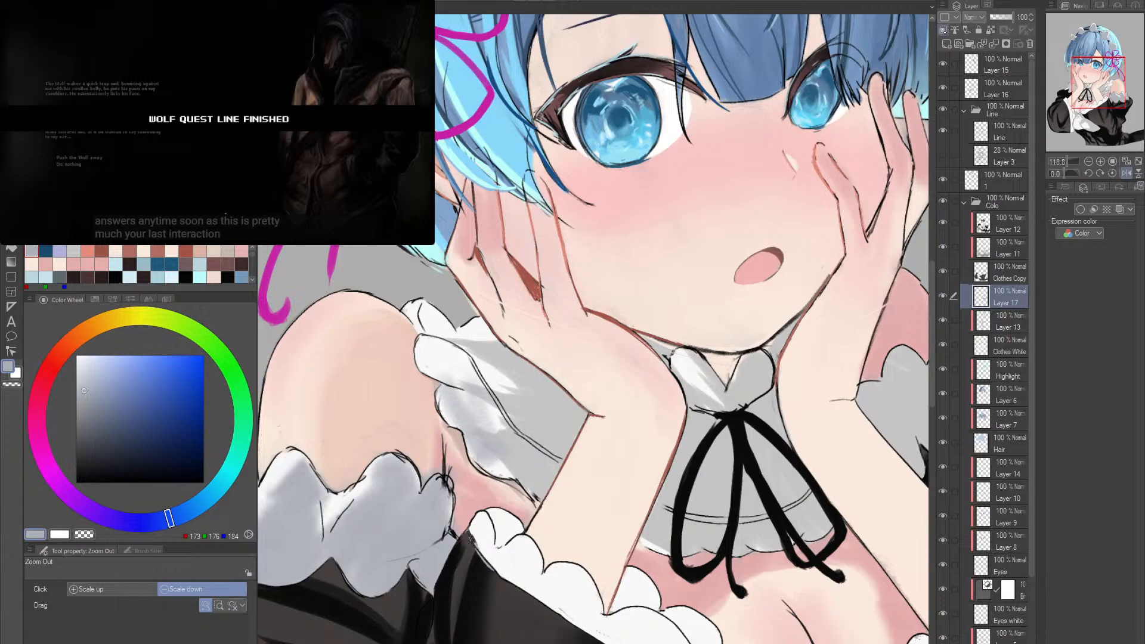
click(944, 30)
click(645, 411)
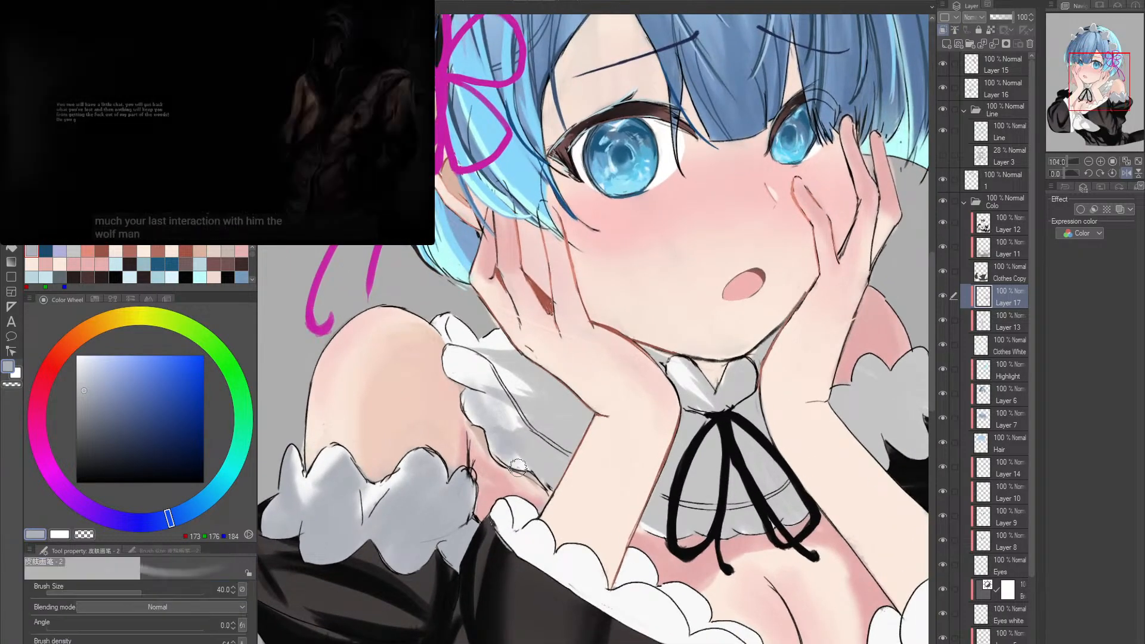
- Enlarge the brush to size 70 and shade the collar ruffle and the pointed collar under the chin in bluish grey
mouse_move(480, 401)
mouse_down()
mouse_move(471, 406)
mouse_move(512, 424)
mouse_up()
key(bracketright)
key(bracketright)
mouse_move(504, 385)
mouse_down()
mouse_move(515, 416)
mouse_move(454, 356)
mouse_move(498, 383)
mouse_move(527, 436)
mouse_move(486, 339)
mouse_move(549, 425)
mouse_move(540, 412)
mouse_move(505, 421)
mouse_move(532, 433)
mouse_move(532, 402)
mouse_move(548, 388)
mouse_move(585, 406)
mouse_up()
mouse_move(648, 446)
mouse_down()
mouse_move(540, 457)
mouse_move(560, 488)
mouse_move(525, 495)
mouse_move(543, 528)
mouse_up()
mouse_move(577, 440)
mouse_down()
mouse_move(573, 540)
mouse_move(664, 498)
mouse_move(672, 521)
mouse_up()
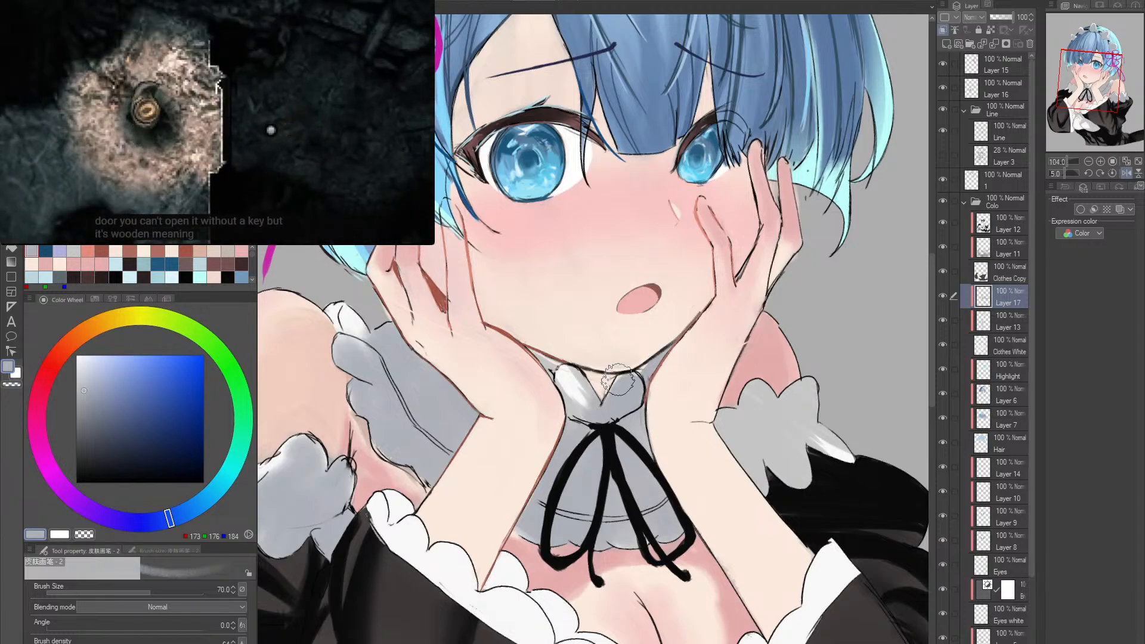
drag(618, 380, 570, 391)
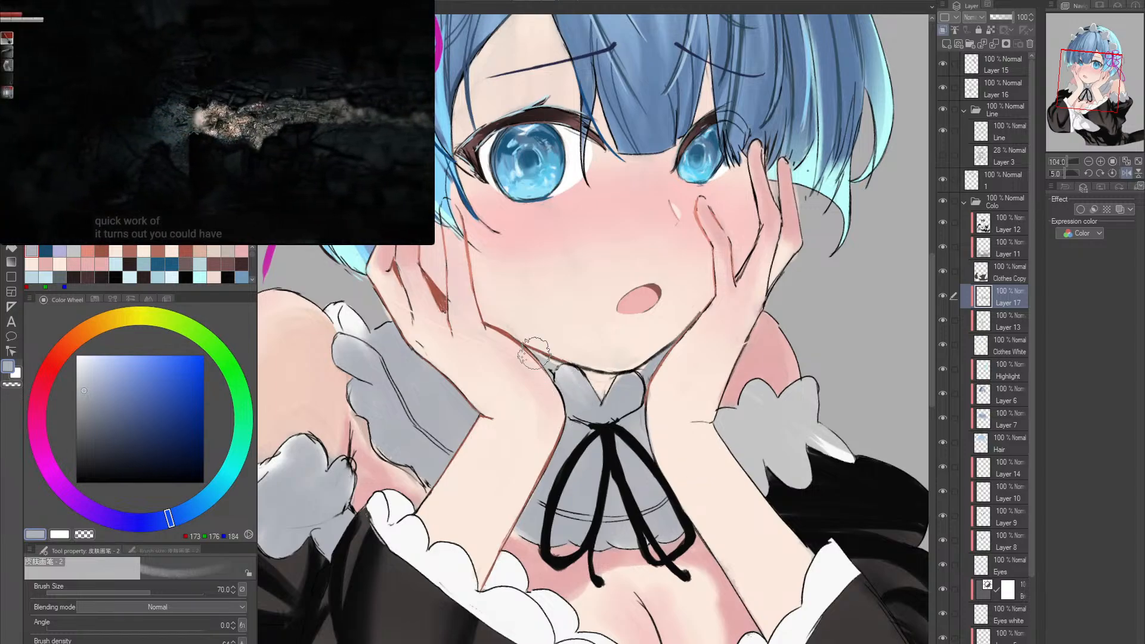
- Shade the far arm's shoulder ruffle and its white tip in bluish grey at brush size 70
drag(767, 440, 687, 428)
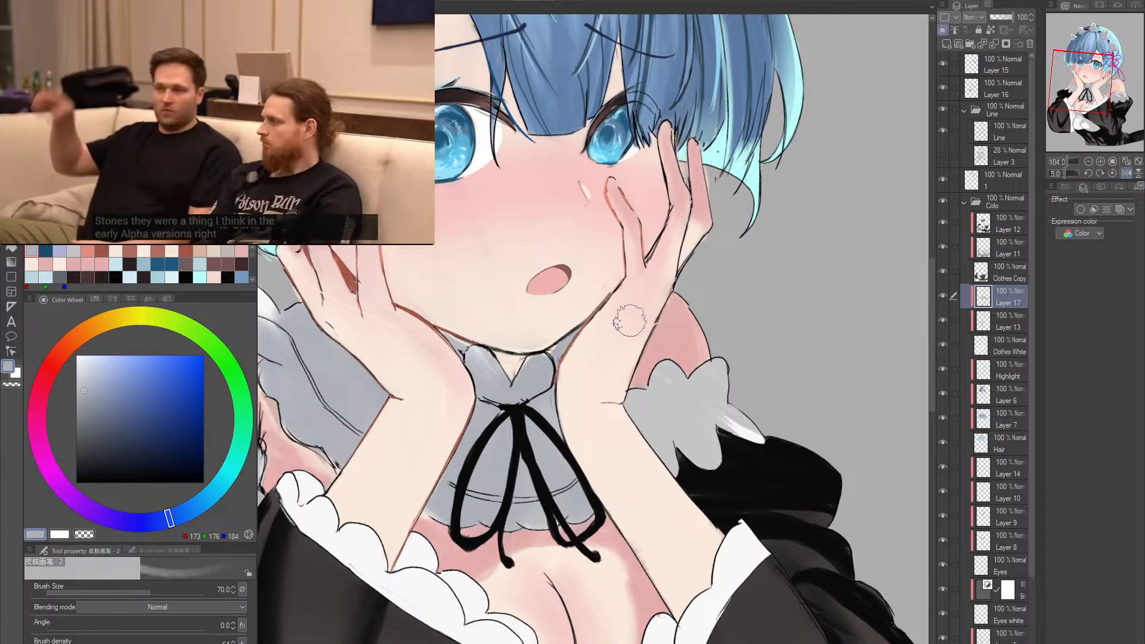
scroll(668, 358, up, 2)
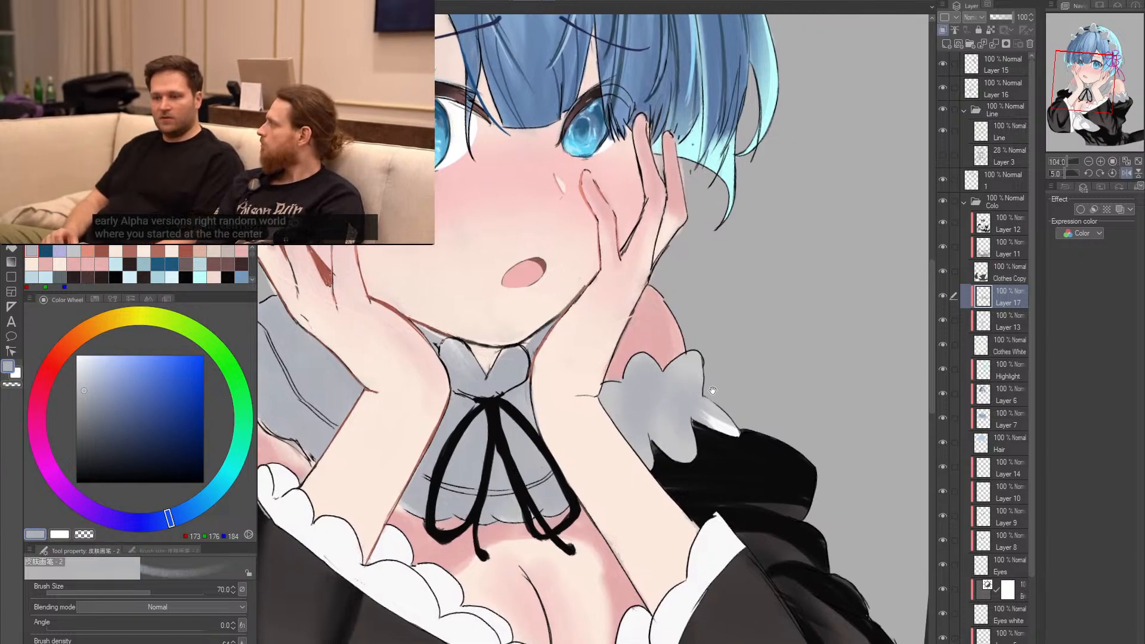
drag(766, 421, 713, 405)
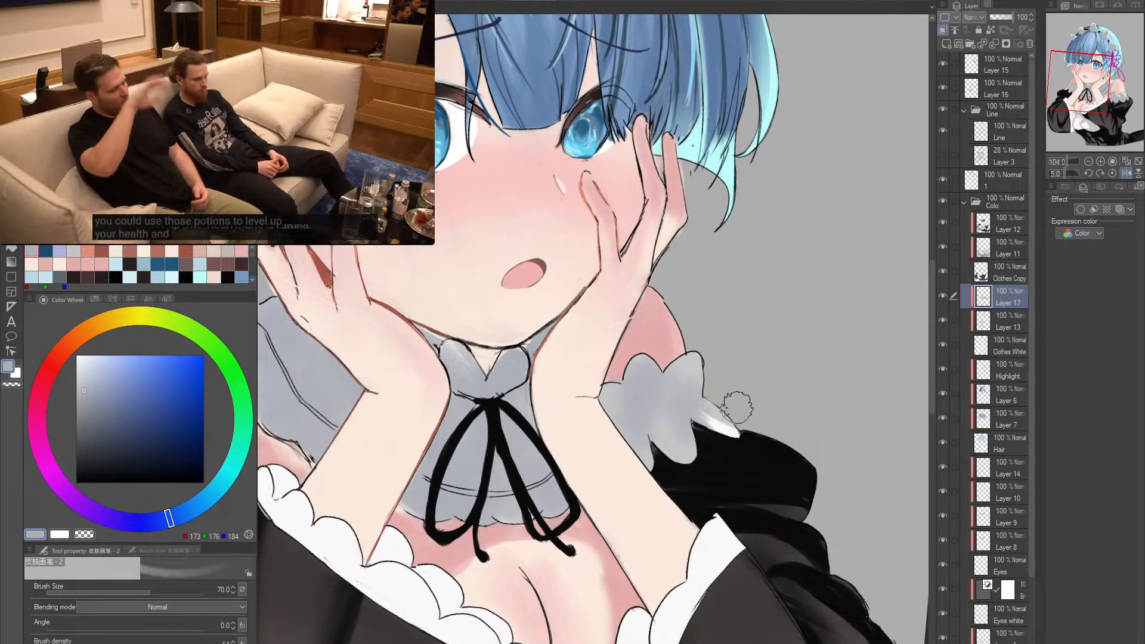
mouse_move(738, 408)
mouse_down()
mouse_move(713, 410)
mouse_move(717, 438)
mouse_move(737, 416)
mouse_up()
ctrl+alt+click(773, 360)
ctrl+alt+click(773, 359)
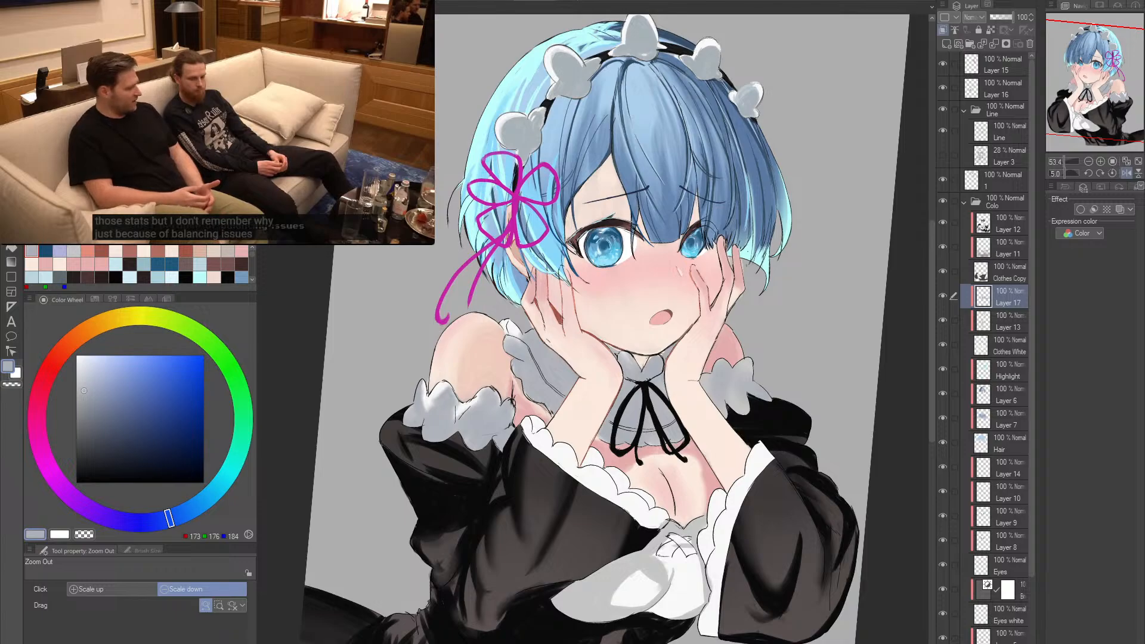
- Refine the near arm's ruffle highlights with the Soft eraser at size 20 and grey (RGB 179, 182, 189) at brush size 25
scroll(467, 334, up, 5)
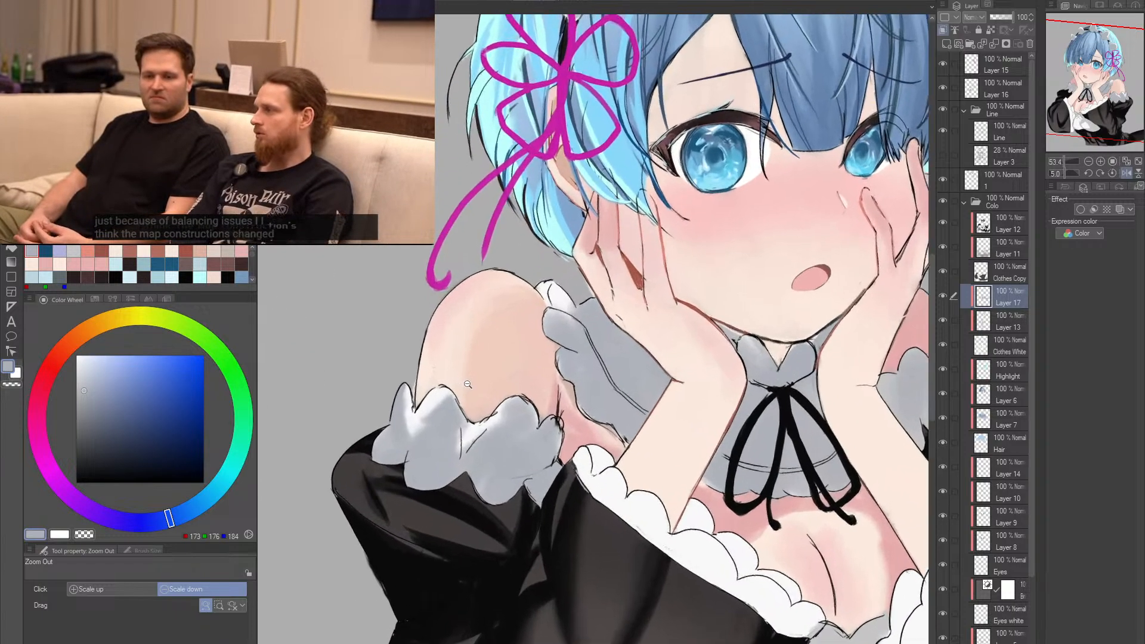
key(e)
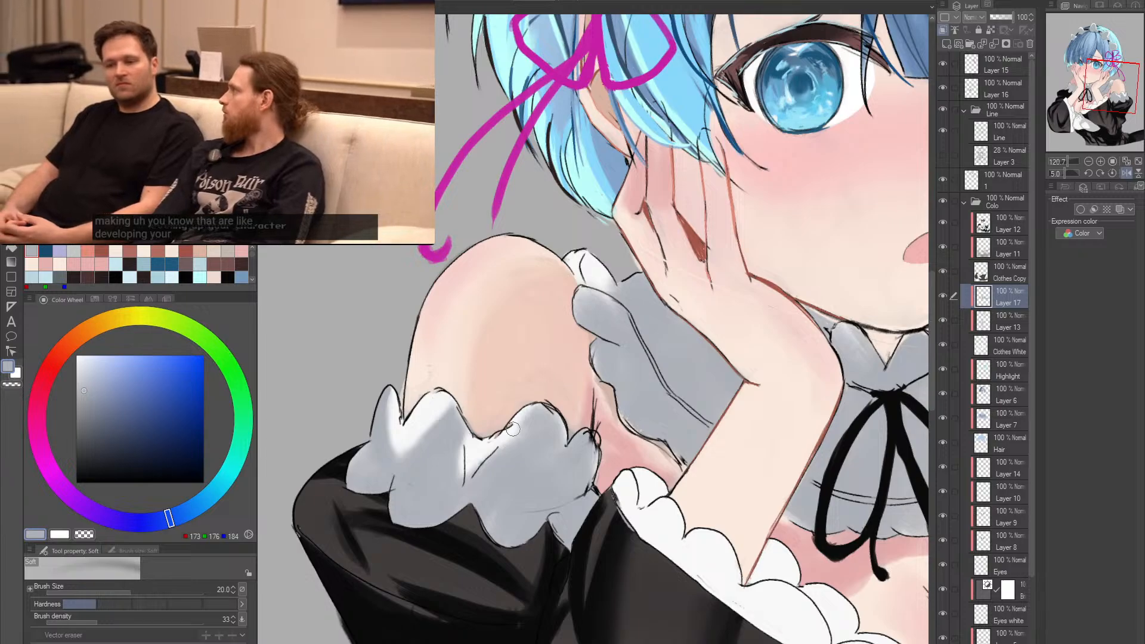
key(b)
alt+click(522, 446)
key(bracketleft)
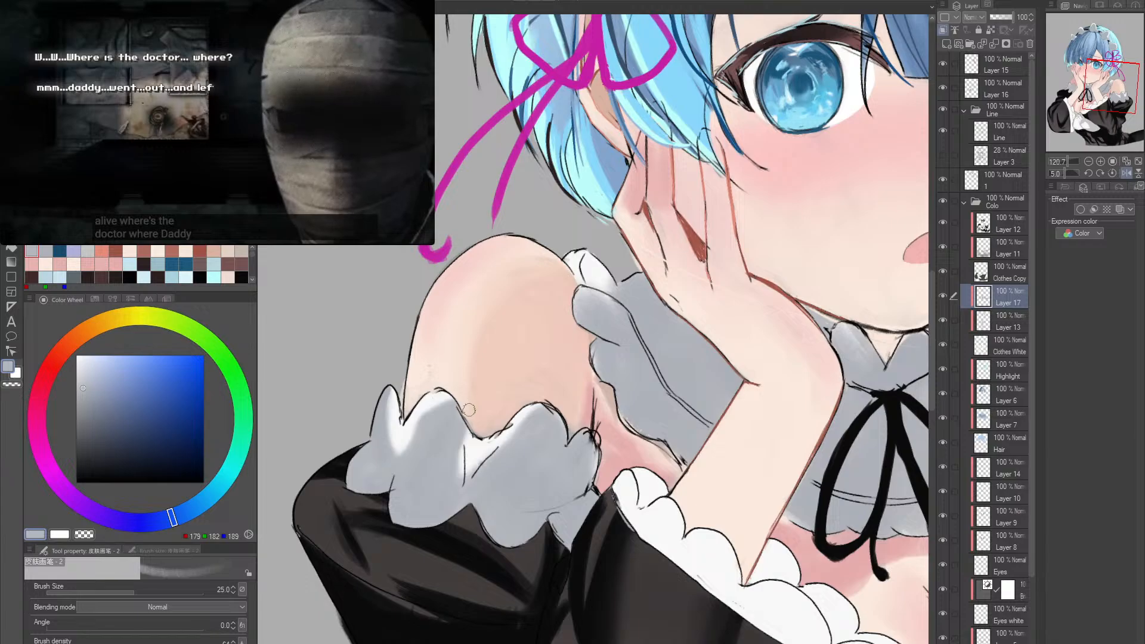
- Examine the grey shading on the collar and both shoulder ruffles, up close and across the whole figure
key(e)
key(e)
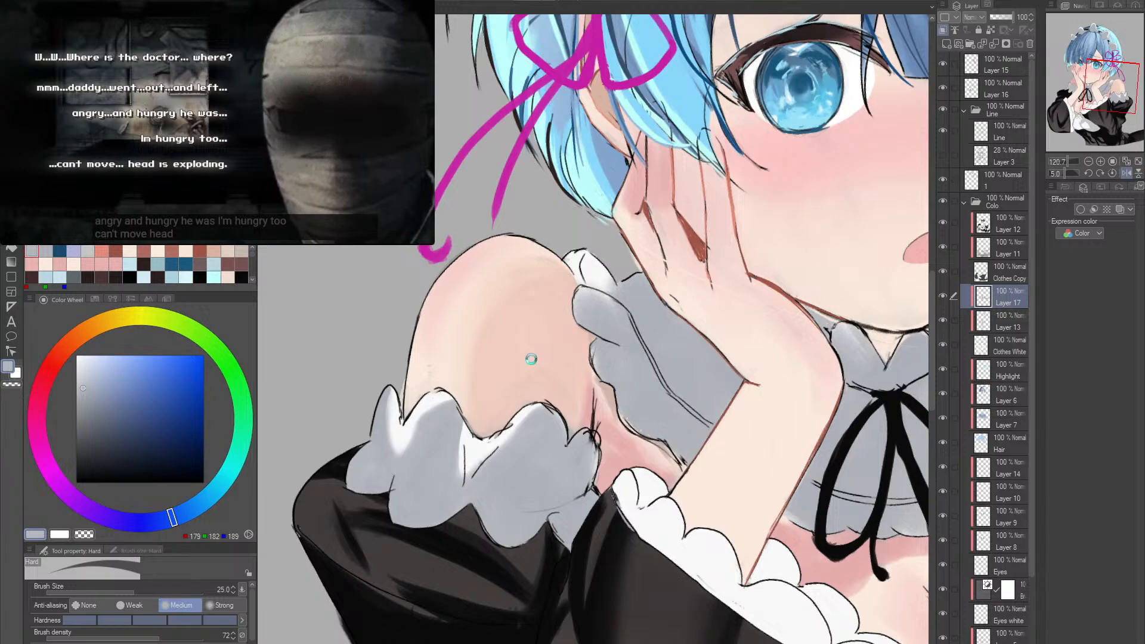
scroll(531, 358, down, 3)
scroll(574, 444, up, 3)
key(b)
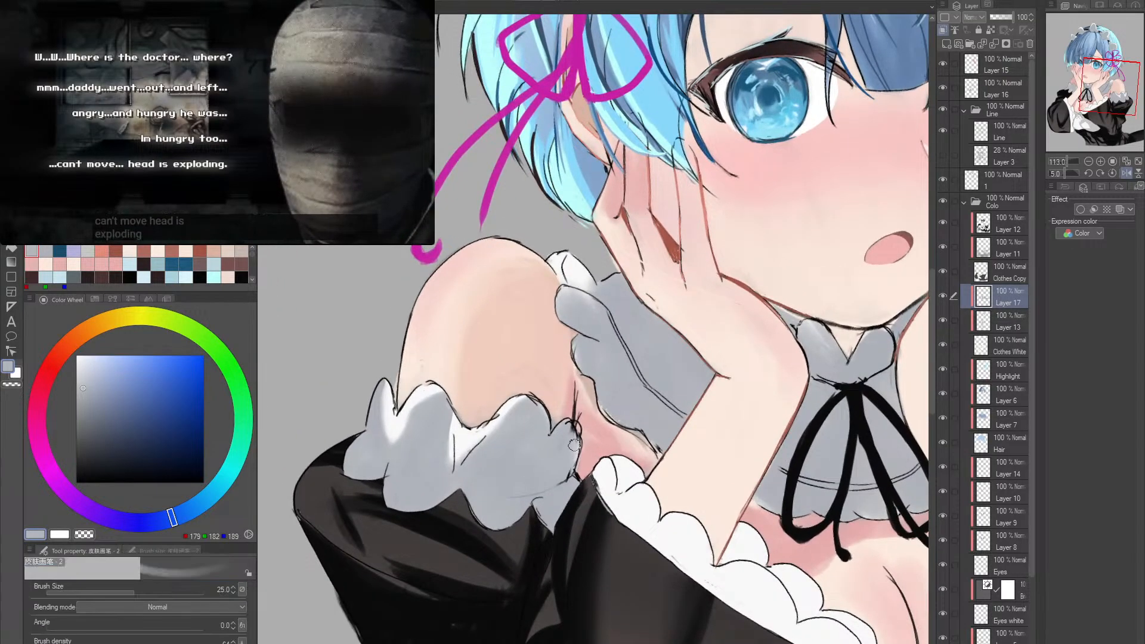
drag(574, 444, 460, 474)
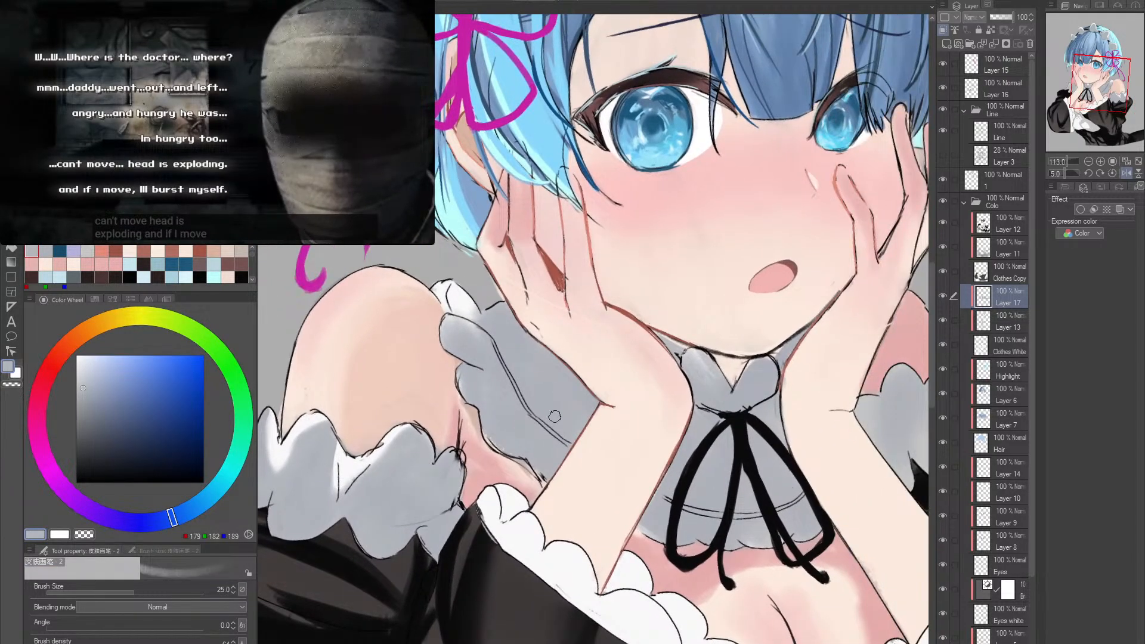
drag(508, 371, 539, 420)
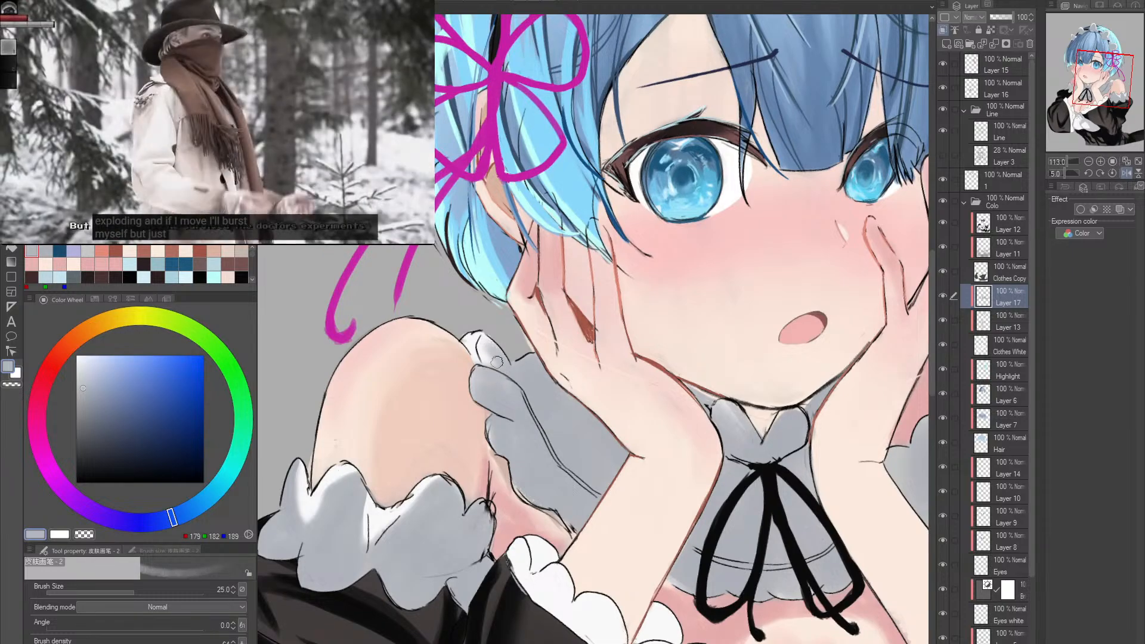
drag(590, 408, 507, 413)
drag(630, 448, 581, 409)
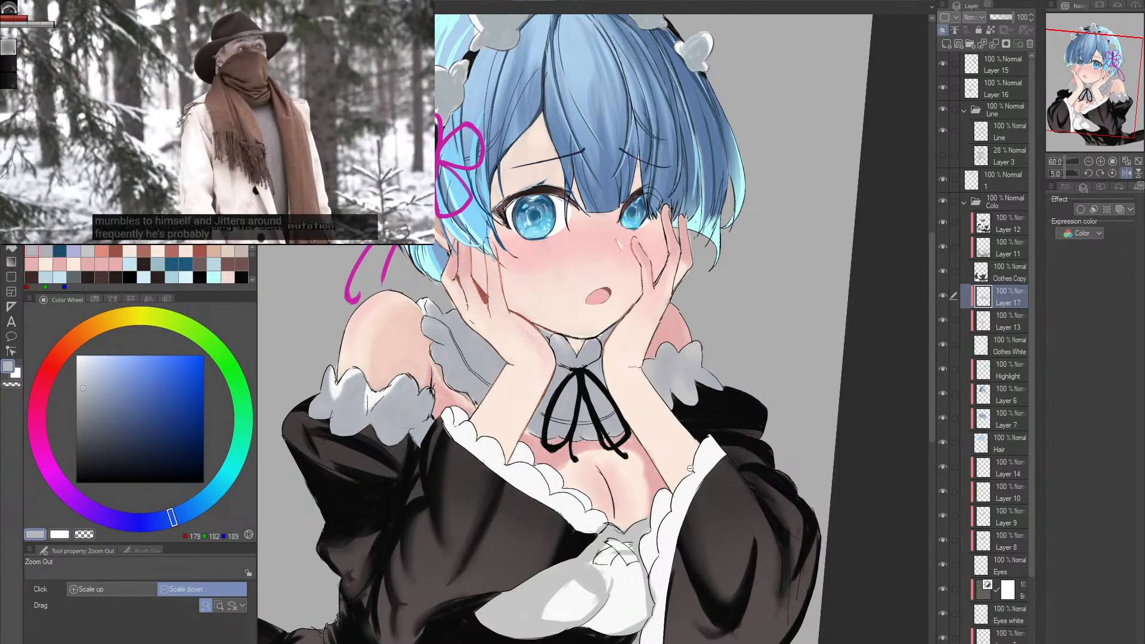
scroll(393, 247, up, 2)
scroll(394, 247, down, 2)
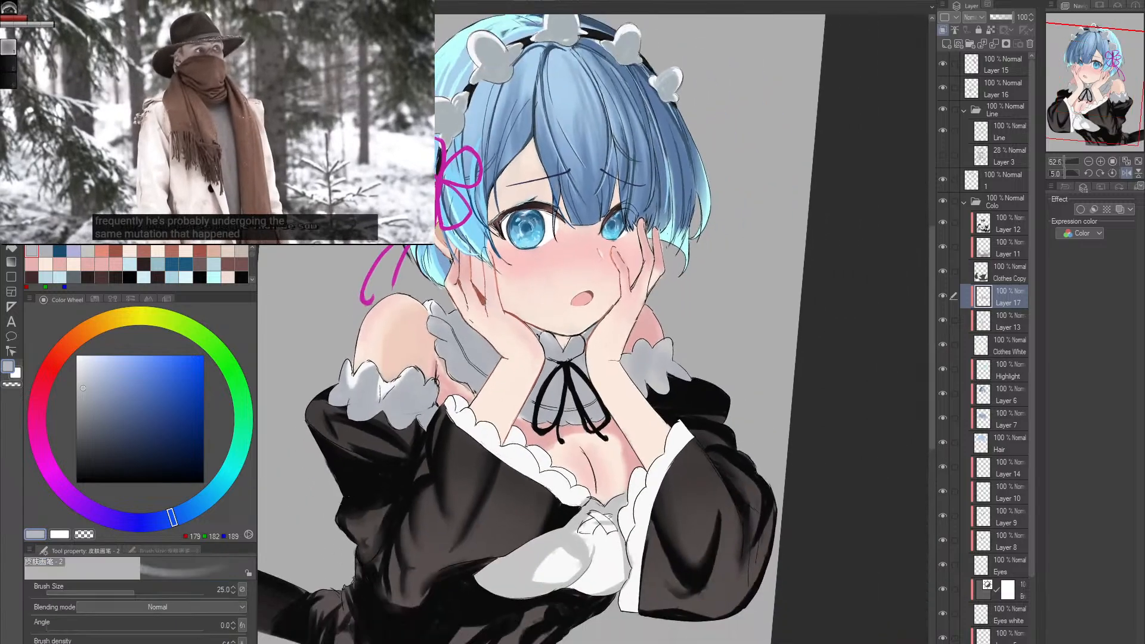
- Try a darker blue-grey (RGB 121, 140, 158) fold shadow on the collar ruffle with the ink brush
key(p)
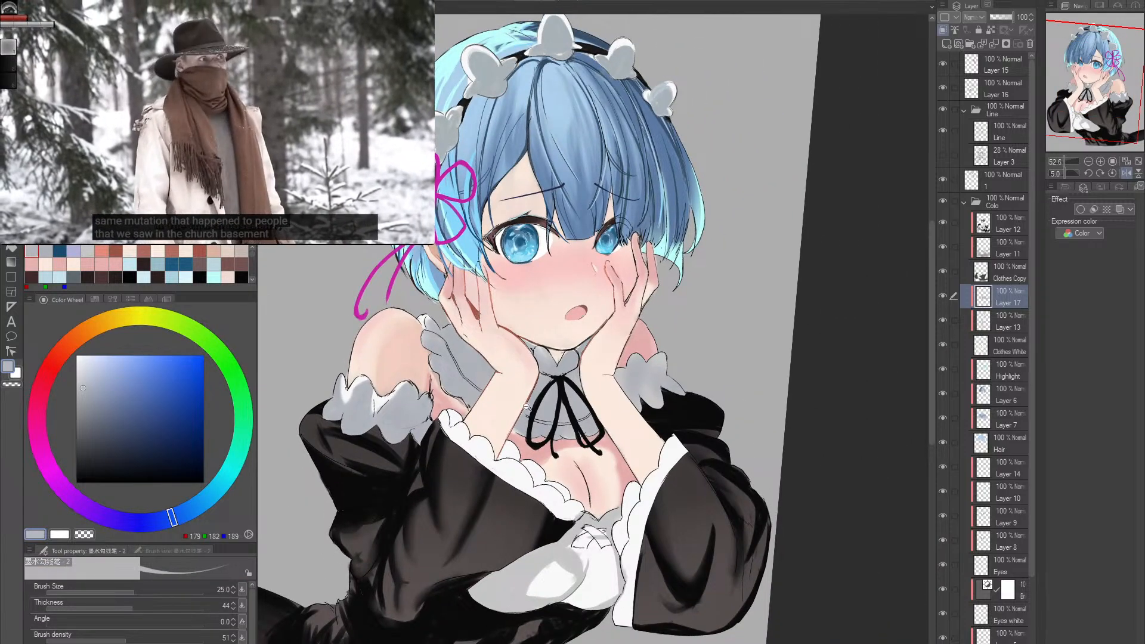
scroll(525, 378, up, 1)
alt+click(440, 358)
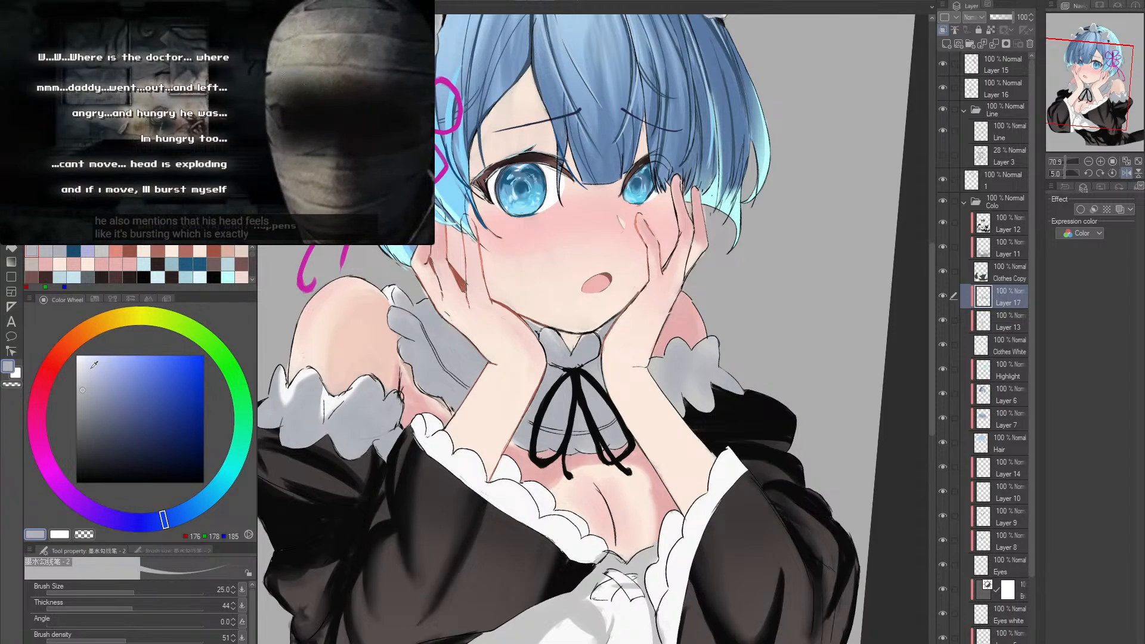
click(86, 365)
drag(430, 341, 427, 317)
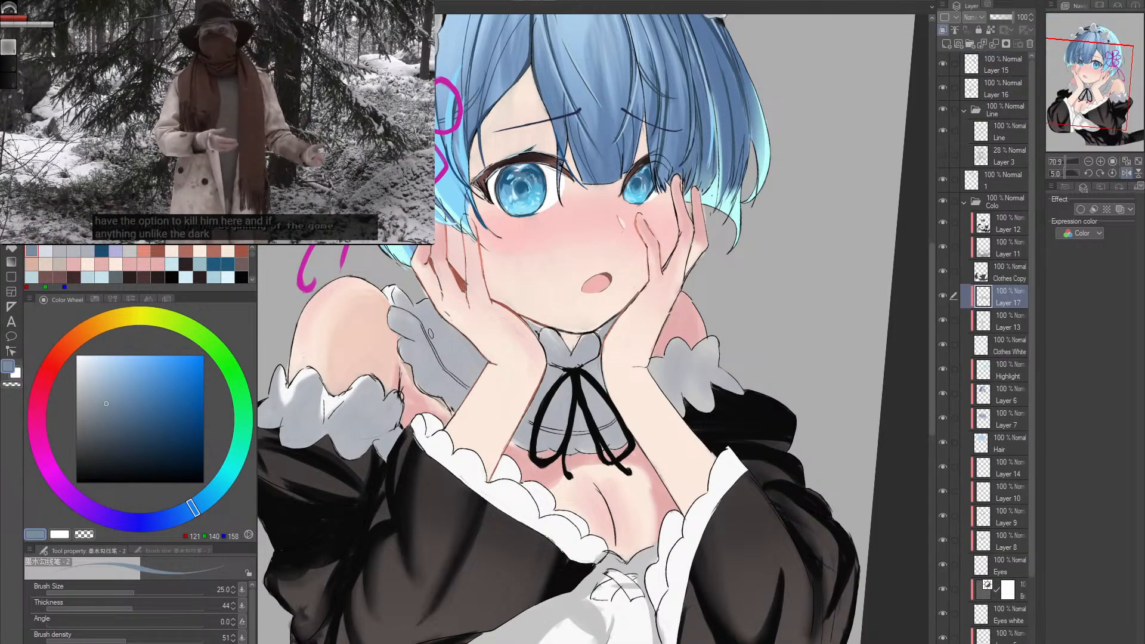
drag(431, 325, 471, 379)
key(ctrl+z)
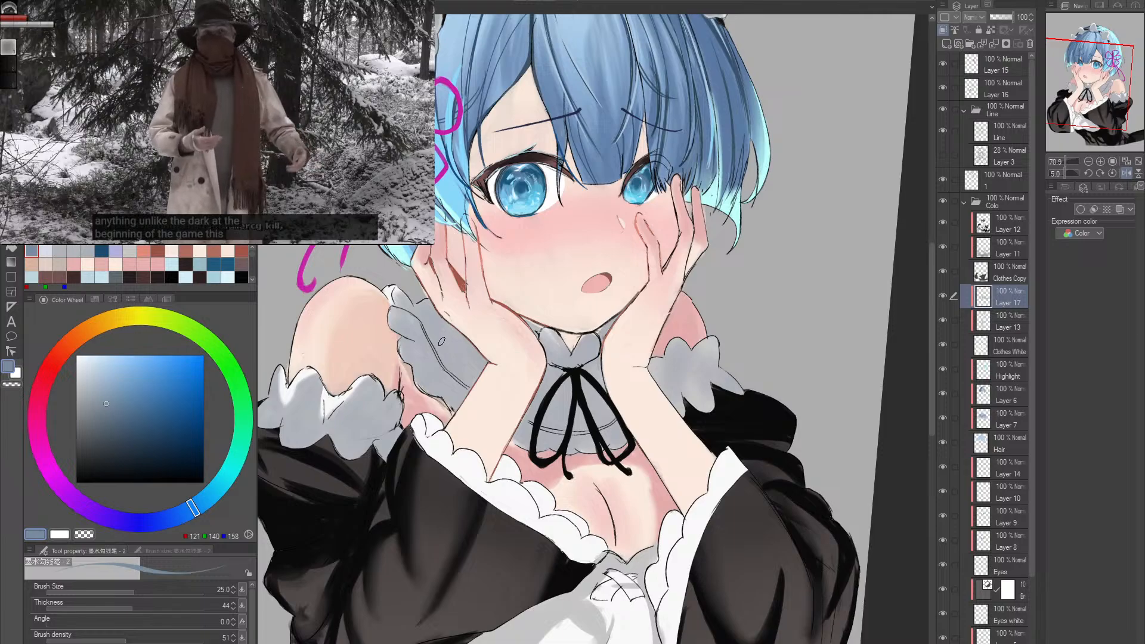
key(bracketright)
key(bracketright)
key(bracketright)
key(bracketright)
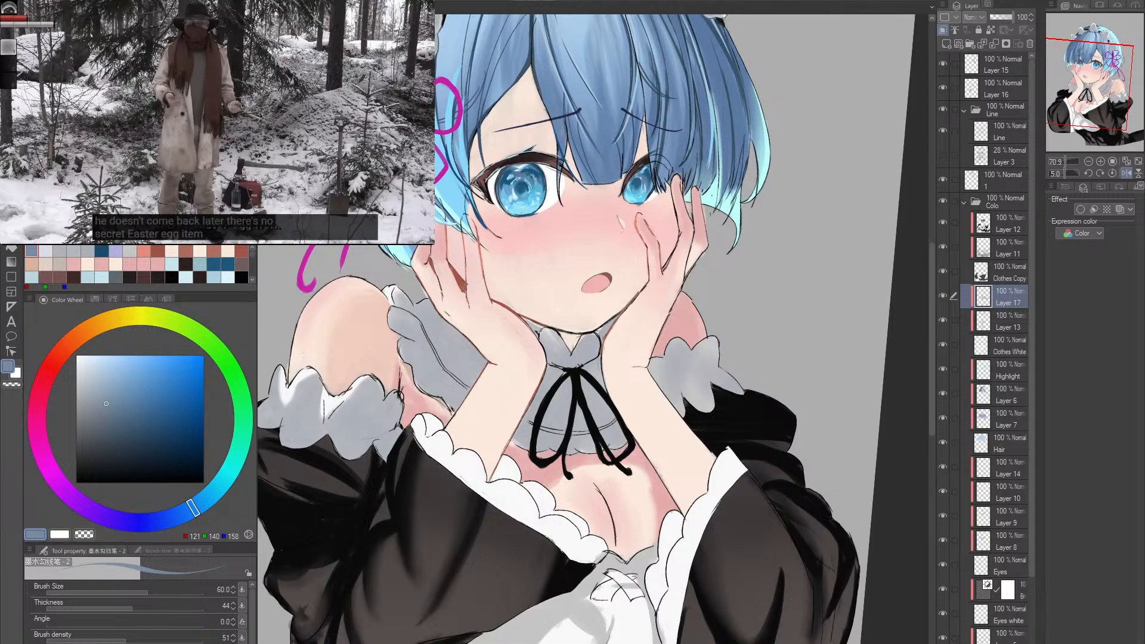
- On Layer 16, touch up the fingers of the near hand in pink (RGB 234, 184, 182) at brush size 20
scroll(508, 410, up, 3)
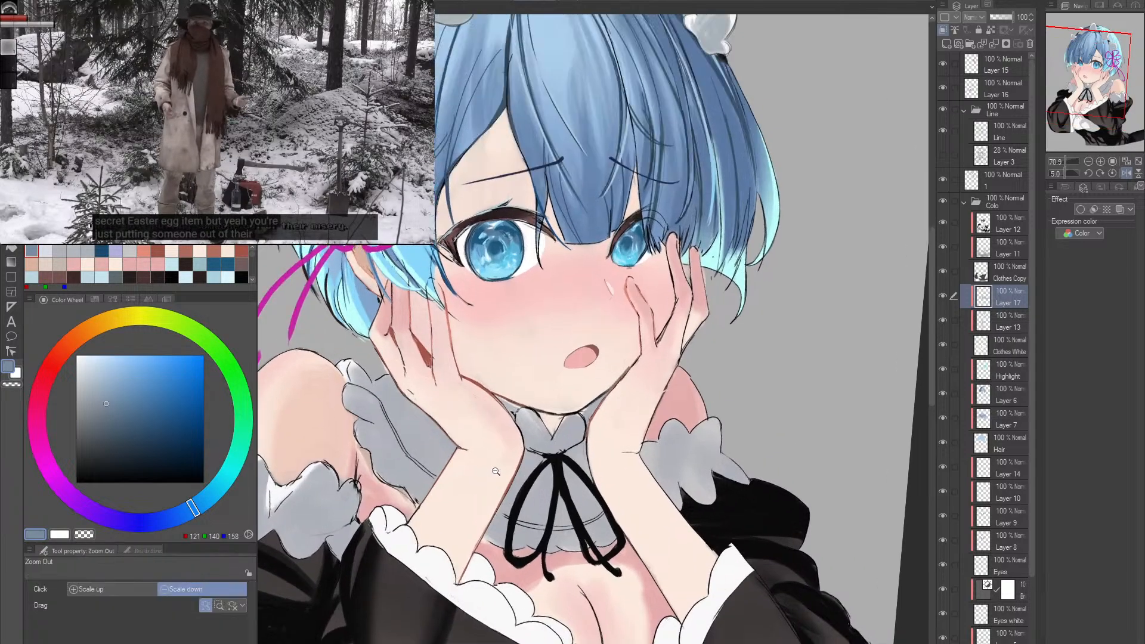
alt+click(392, 302)
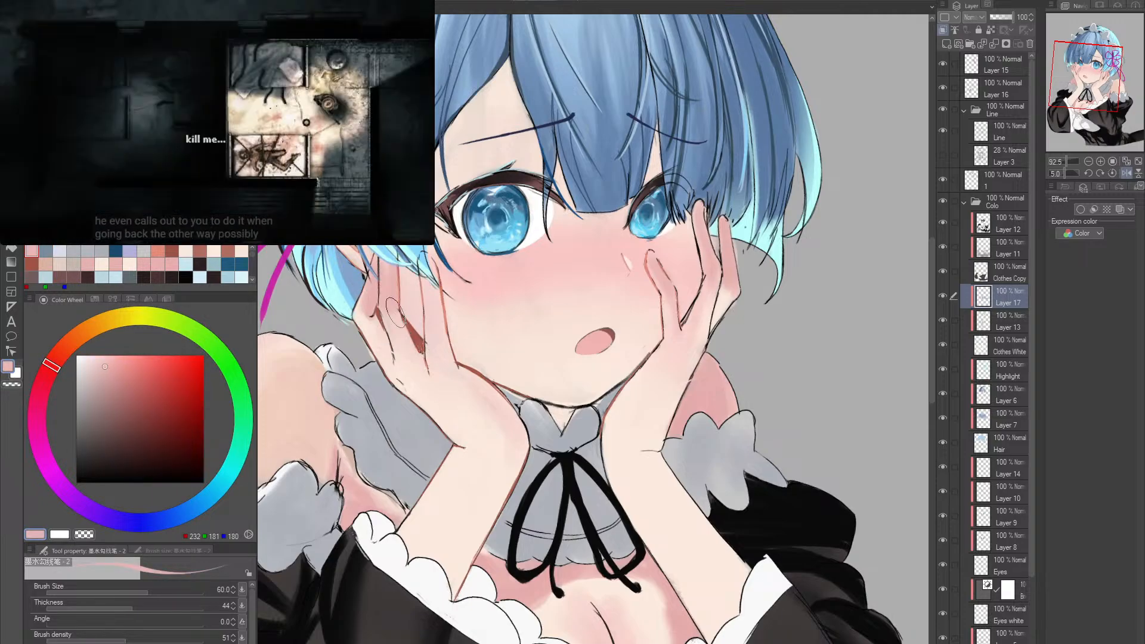
click(1003, 83)
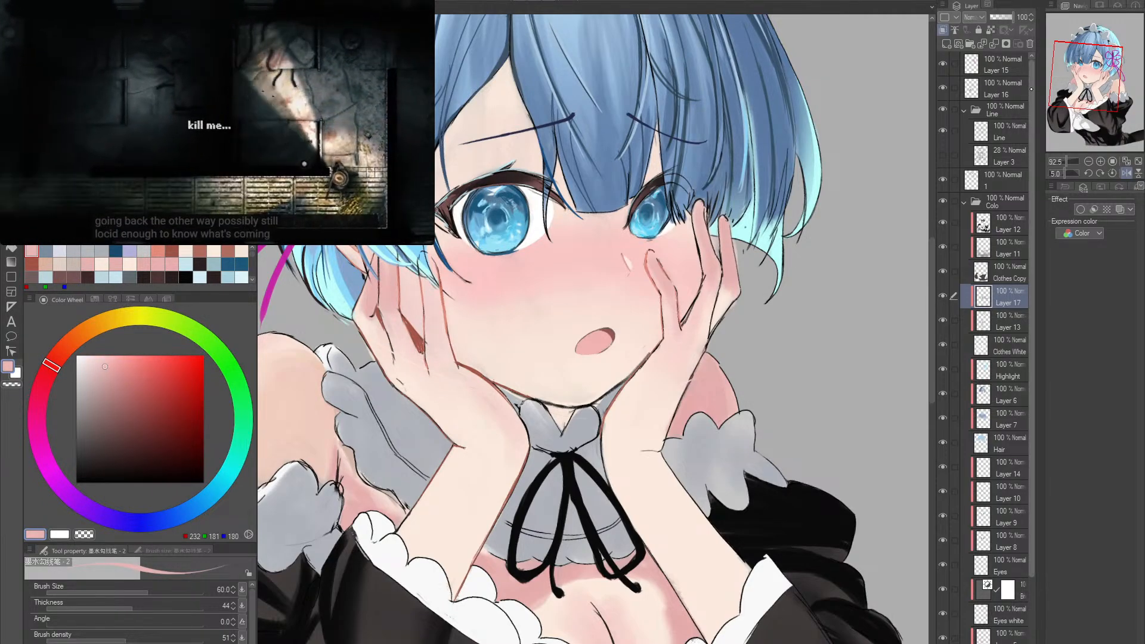
alt+click(395, 307)
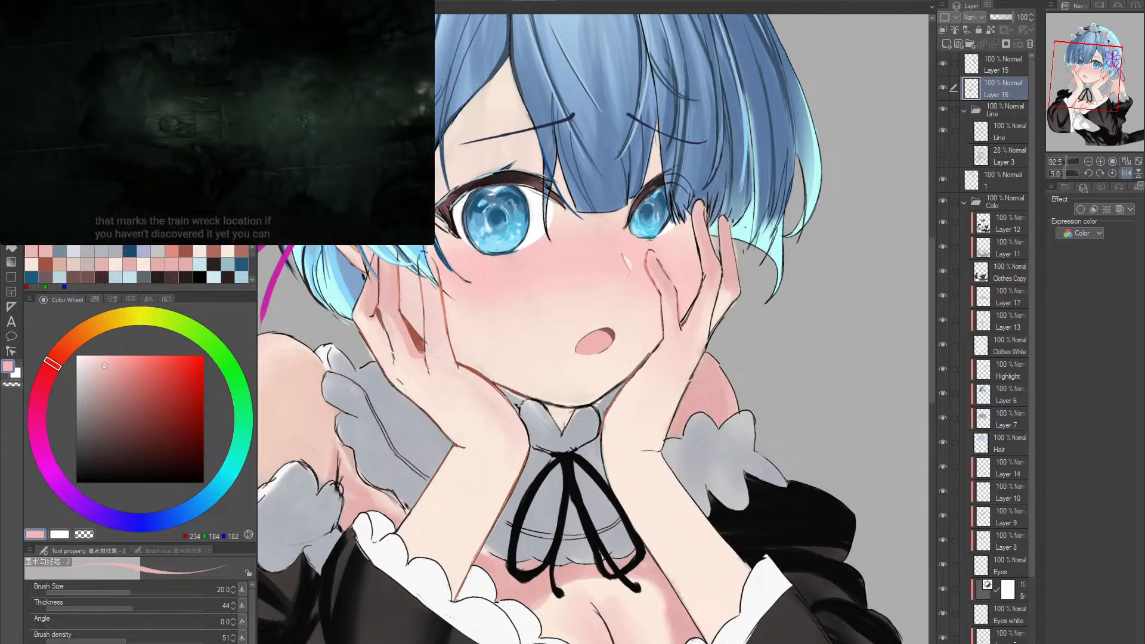
- Shade the near hand's palm and wrist in pale pink (RGB 246, 214, 207) at brush size 80
alt+click(506, 436)
key(bracketright)
key(bracketright)
key(bracketright)
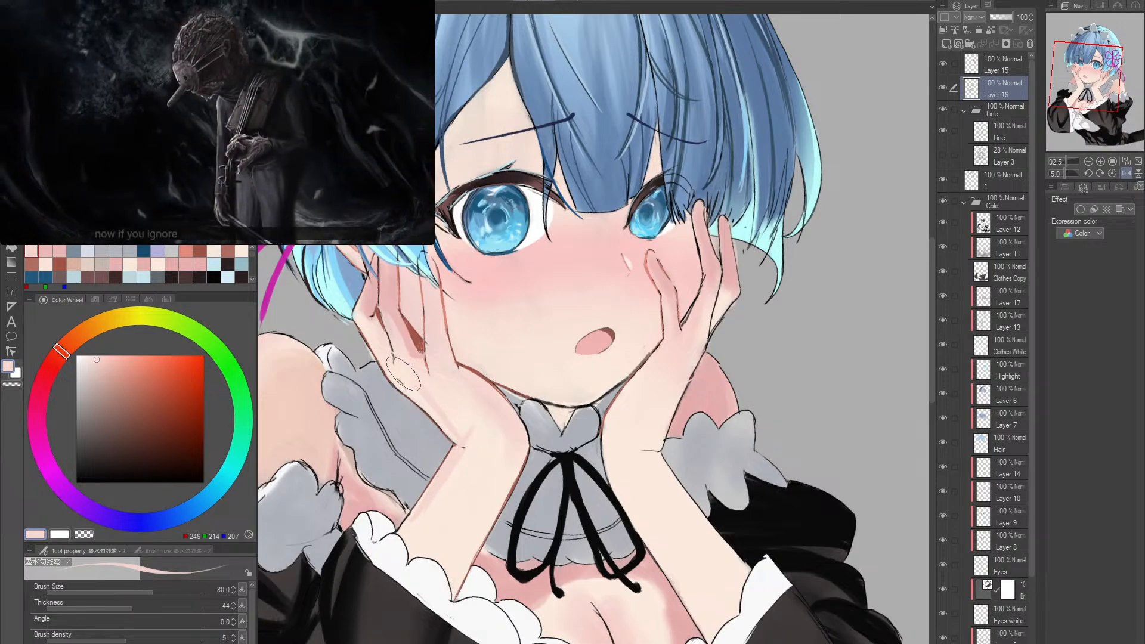
key(bracketright)
key(bracketright)
key(bracketright)
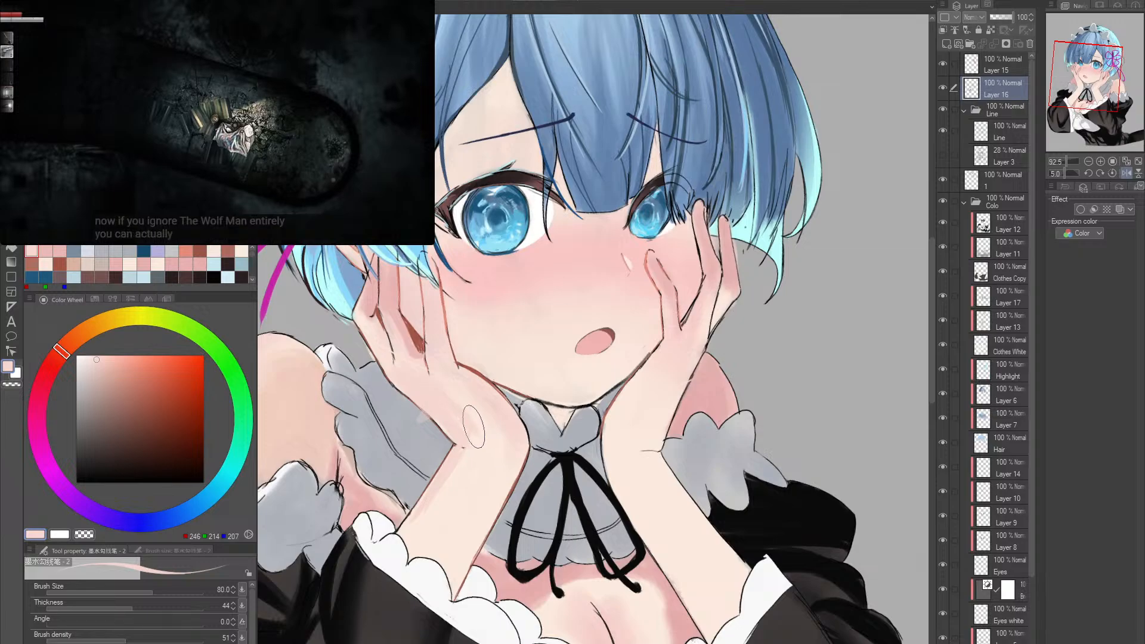
- Blend the pale pink shadow over the near wrist with the skin brush at sizes 50 and 25
key(b)
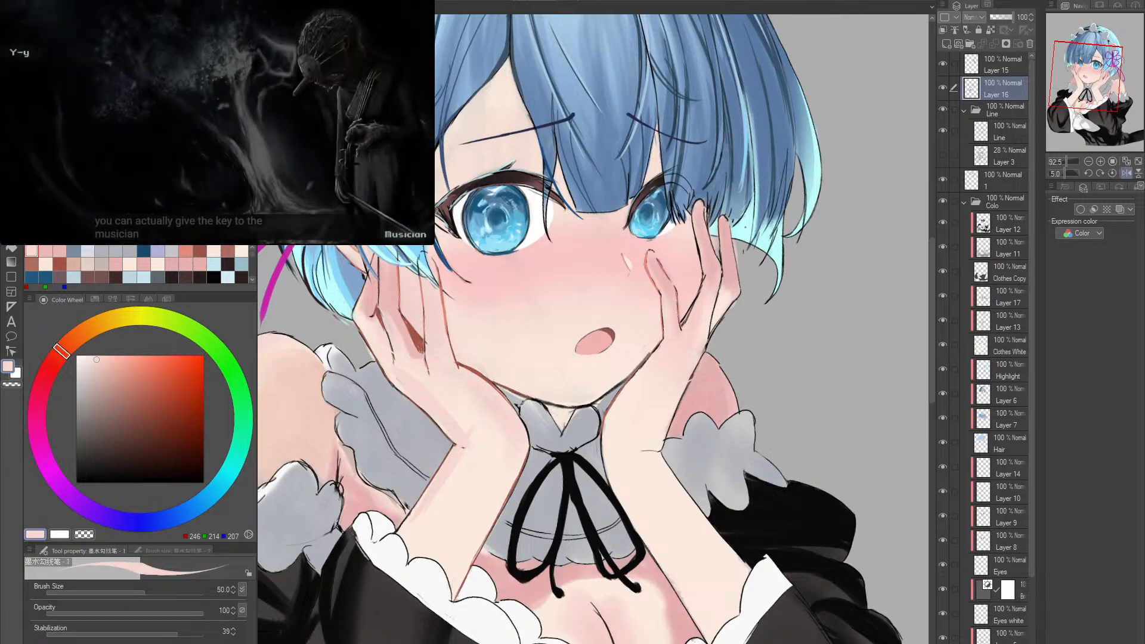
key(b)
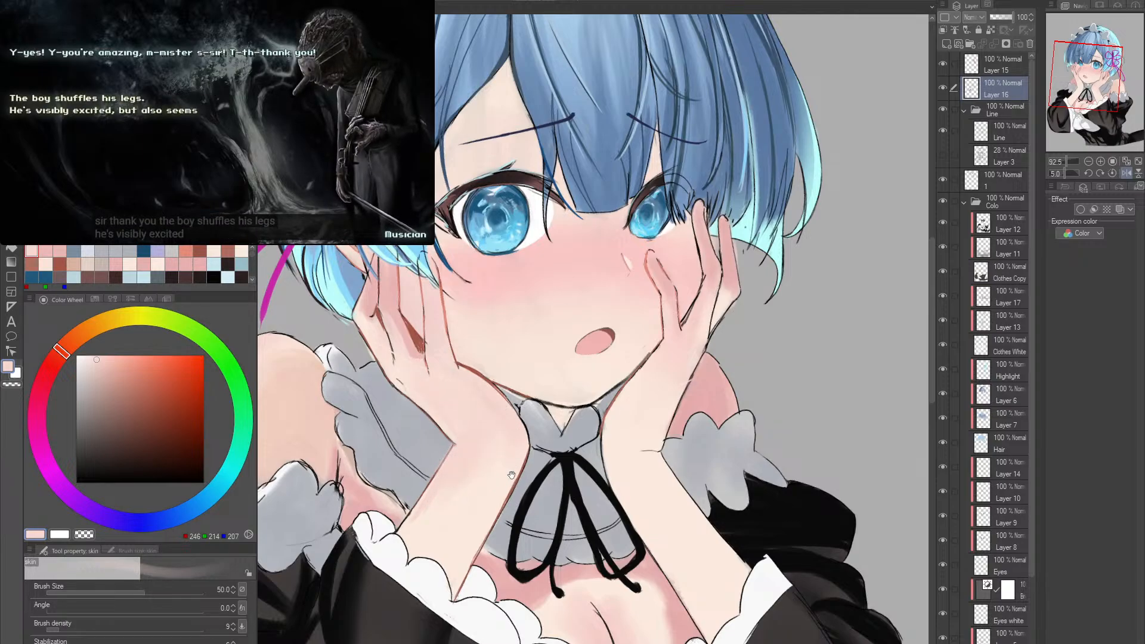
key(alt+space)
drag(447, 471, 482, 473)
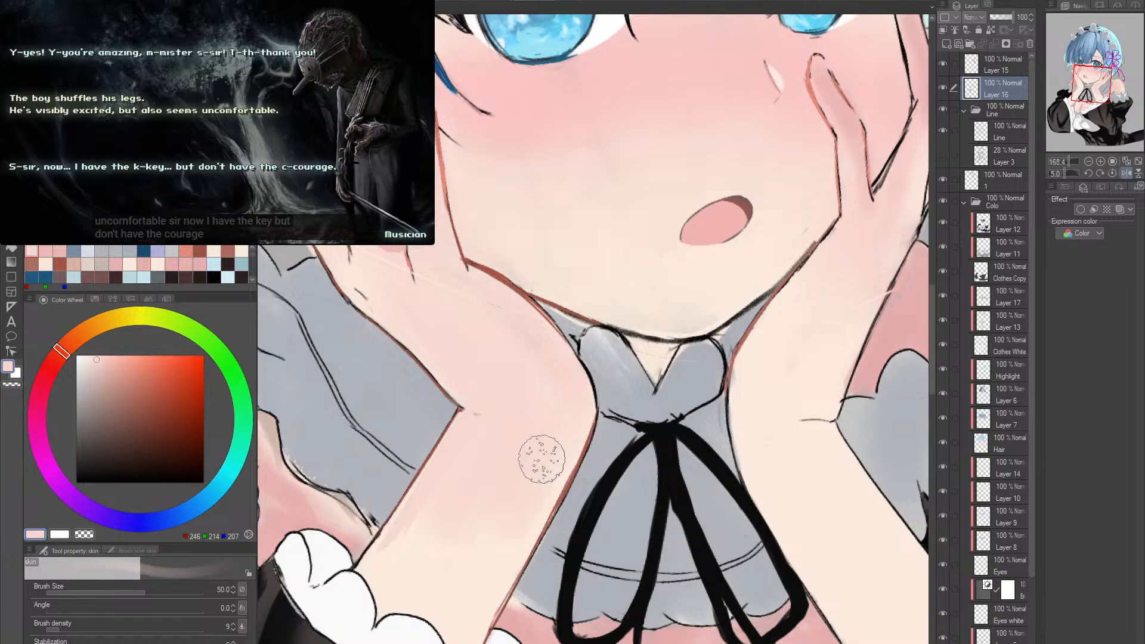
scroll(539, 455, down, 1)
key(bracketleft)
key(bracketleft)
key(bracketleft)
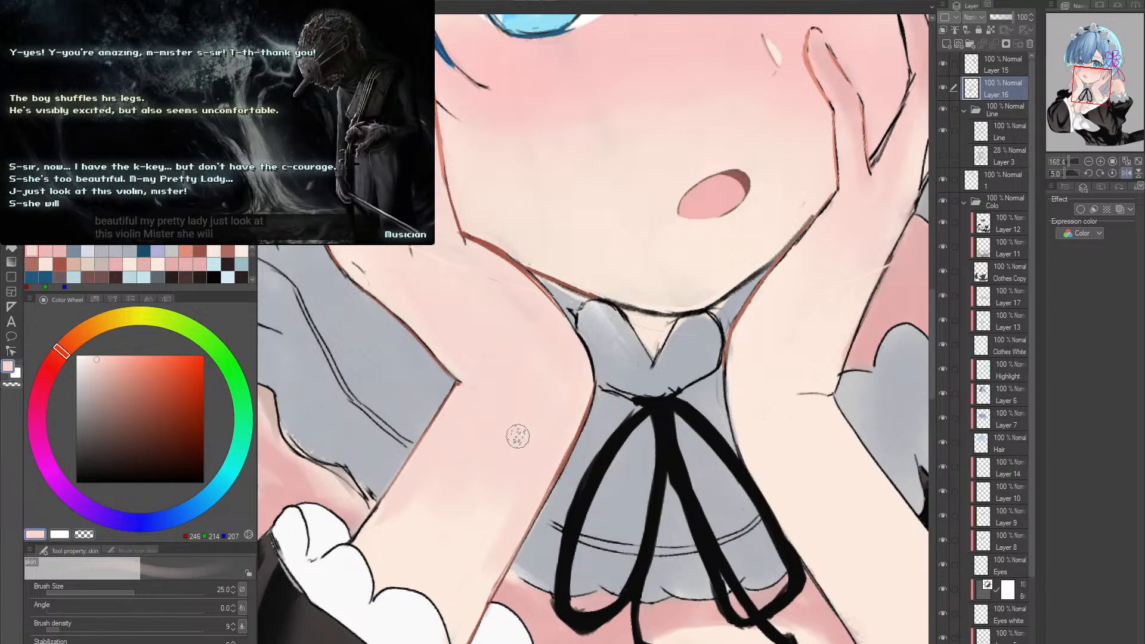
- Smooth the shadow transition along the near forearm with the skin brush at sizes 40 and 15
key(bracketright)
key(bracketright)
key(bracketright)
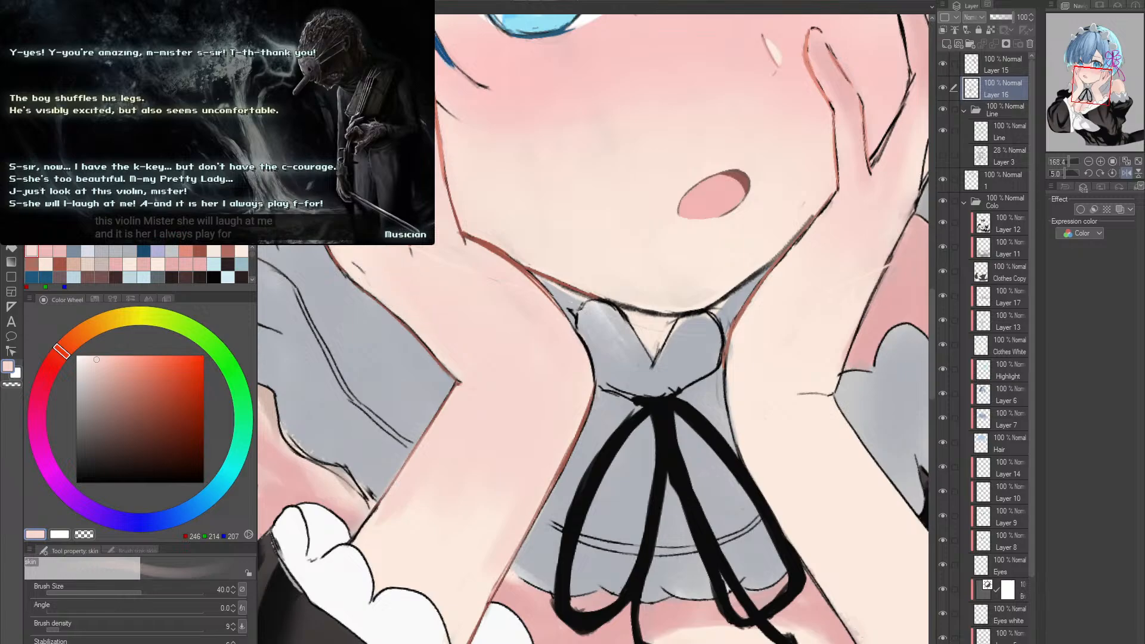
key(bracketleft)
key(bracketleft)
key(bracketleft)
key(bracketleft)
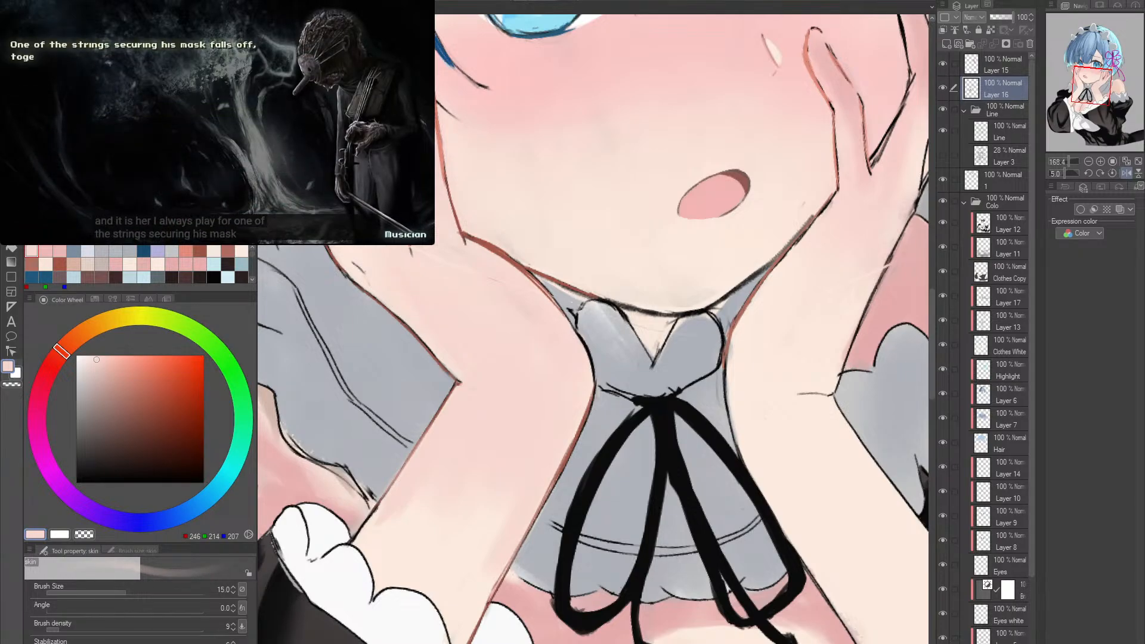
- Recolor the near wrist and forearm outlines in reddish brown (RGB 162, 84, 70) with the ink brush at size 8
alt+click(575, 289)
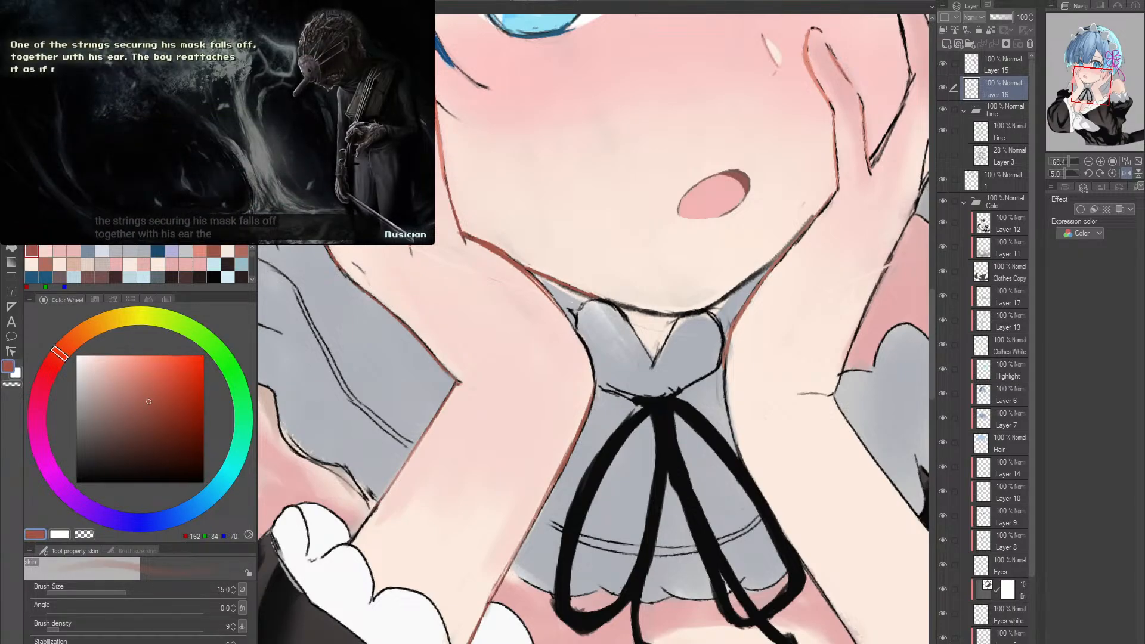
key(p)
key(r)
drag(460, 396, 477, 423)
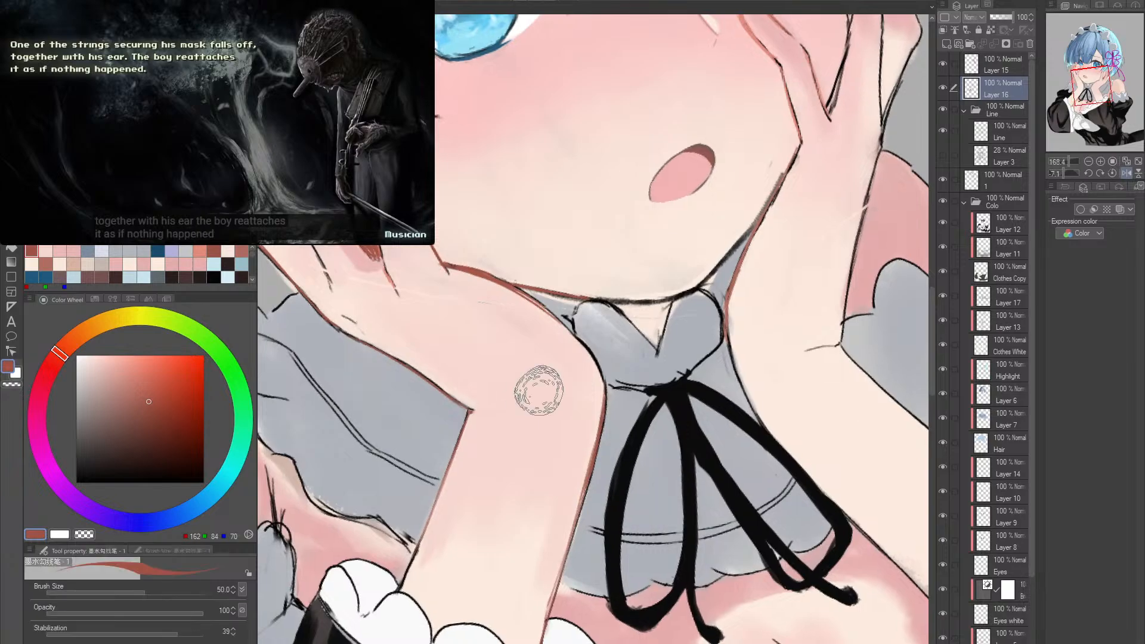
key(r)
drag(537, 398, 412, 418)
key(ctrl+space)
mouse_move(357, 449)
mouse_down()
mouse_move(374, 445)
mouse_move(421, 369)
mouse_up()
key(bracketleft)
key(bracketleft)
key(bracketleft)
key(bracketleft)
key(bracketleft)
key(bracketleft)
key(bracketleft)
key(bracketleft)
key(bracketleft)
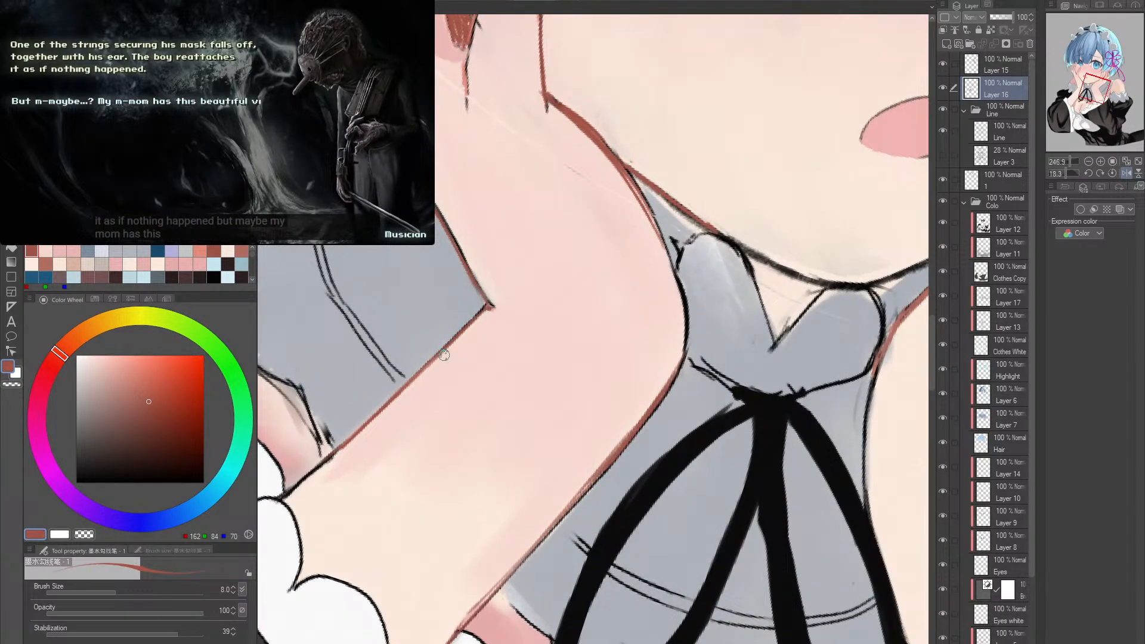
- Recolor the black finger line on the near hand in reddish brown (RGB 162, 84, 71) at brush size 8
key(r)
mouse_move(555, 328)
mouse_down()
mouse_move(506, 522)
mouse_move(570, 361)
mouse_move(549, 334)
mouse_move(422, 338)
mouse_move(434, 332)
mouse_up()
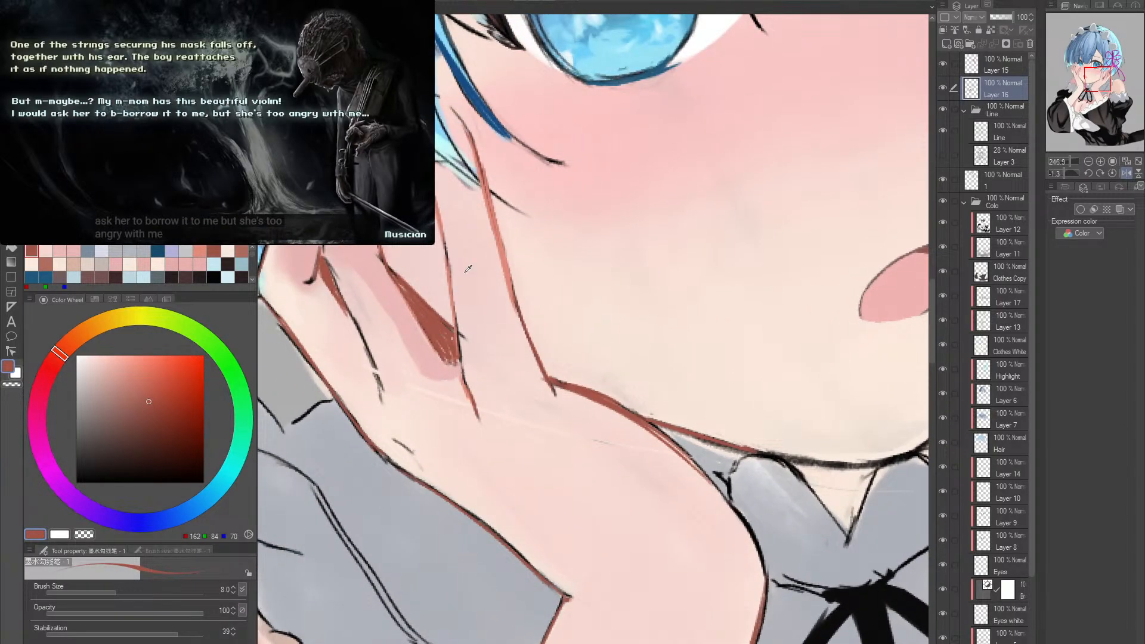
alt+click(462, 298)
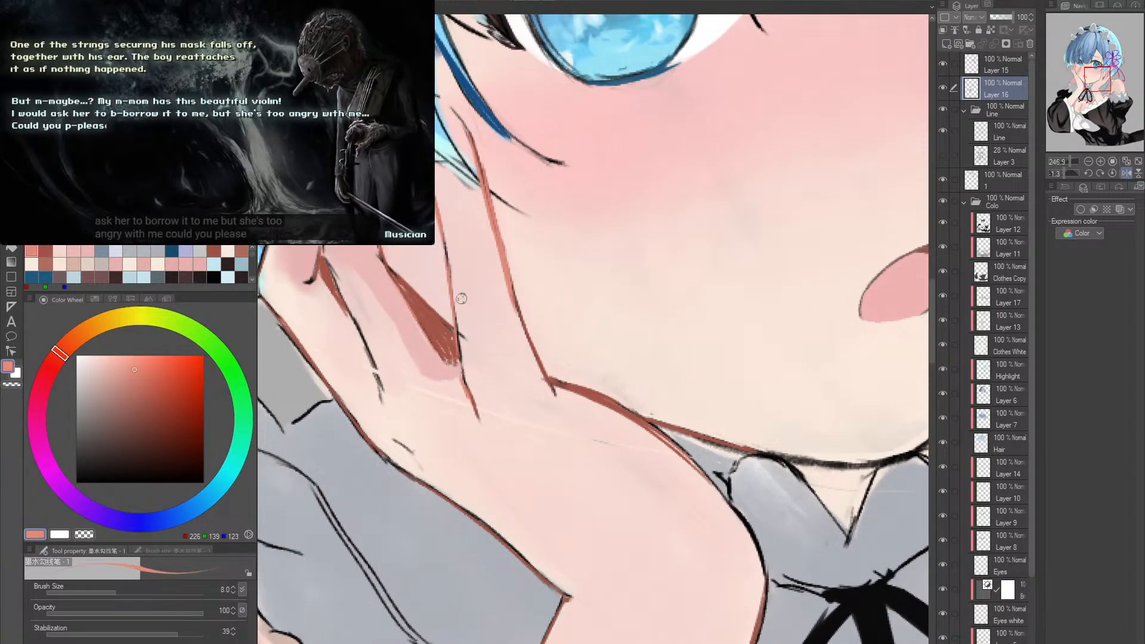
alt+click(372, 360)
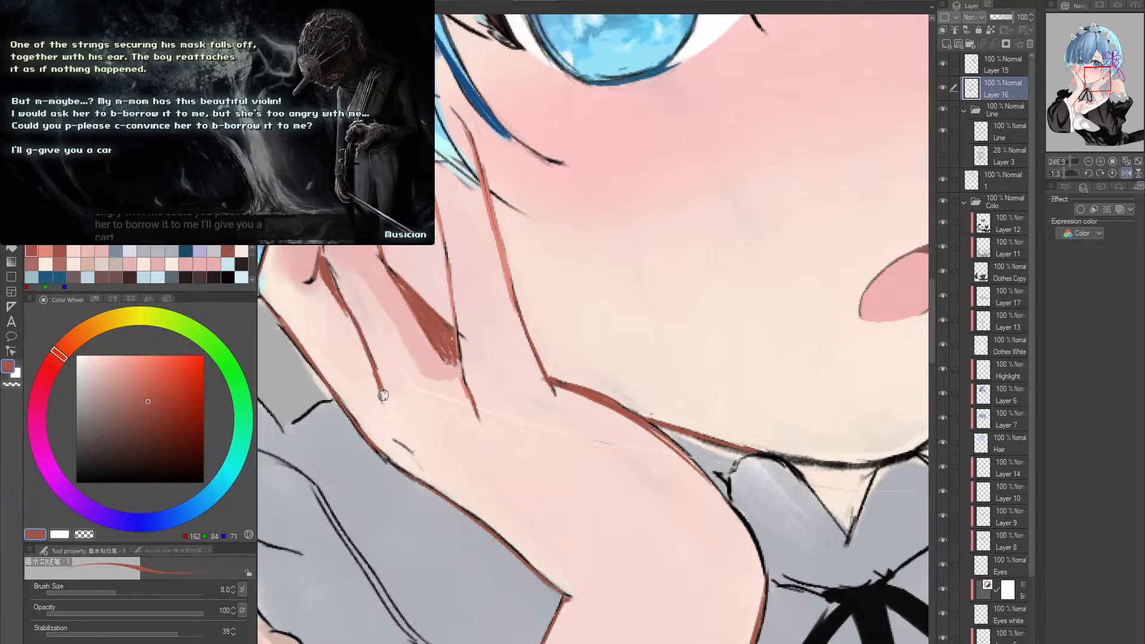
- Blend the faint streak across the back of the near hand in light skin tone (RGB 246, 223, 212) with the size 15 skin brush
click(567, 357)
mouse_move(568, 358)
mouse_down()
mouse_move(552, 346)
mouse_move(522, 458)
mouse_move(545, 409)
mouse_up()
drag(624, 407, 585, 416)
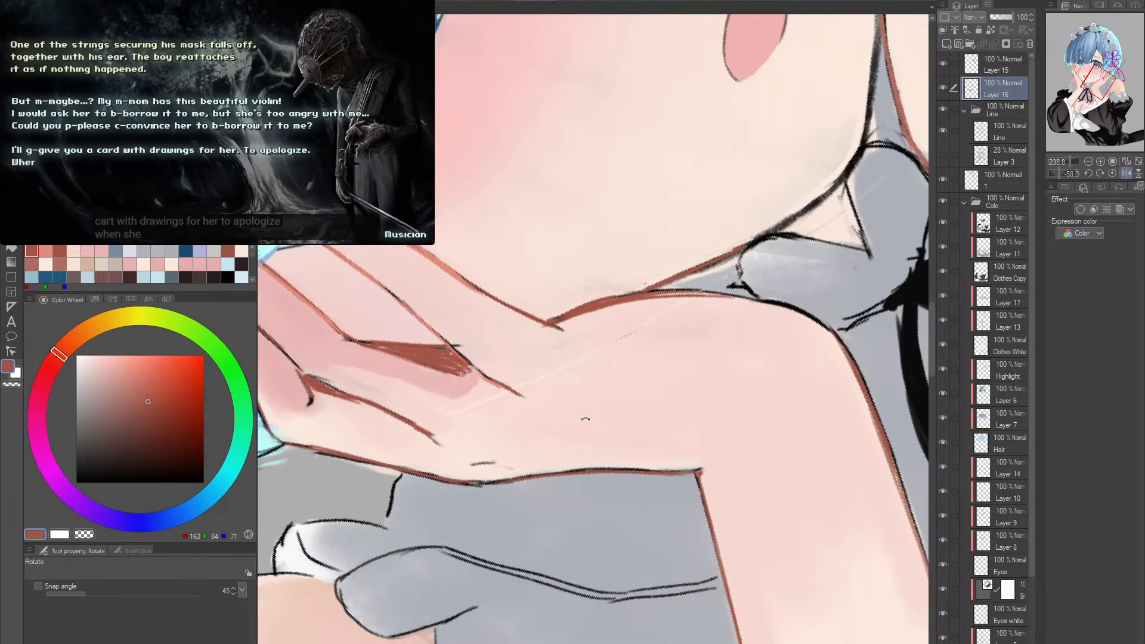
key(b)
alt+click(458, 417)
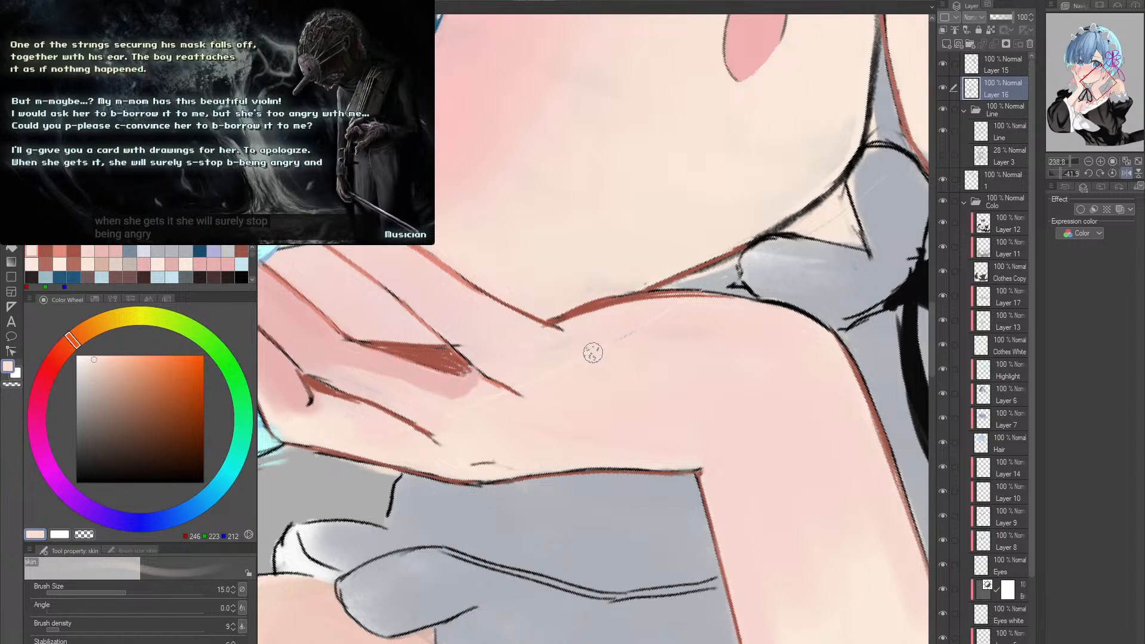
- Soften the near forearm's shadow edge above the sleeve in pale skin tone (RGB 251, 234, 221) with the size 30 skin brush
key(r)
drag(699, 308, 771, 303)
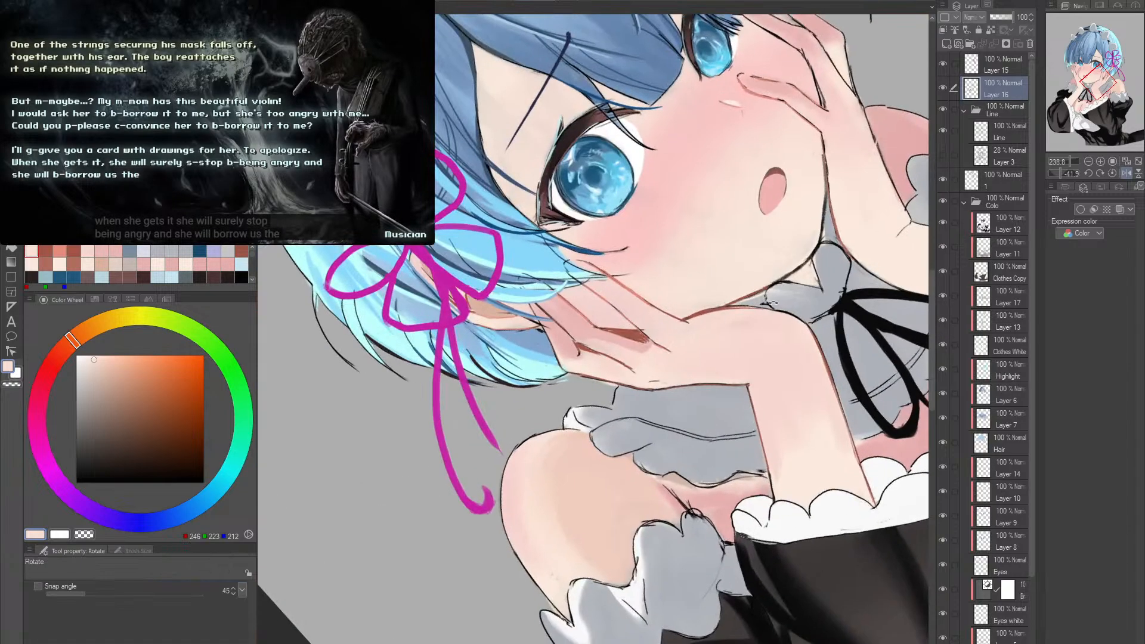
double_click(773, 303)
drag(734, 371, 574, 328)
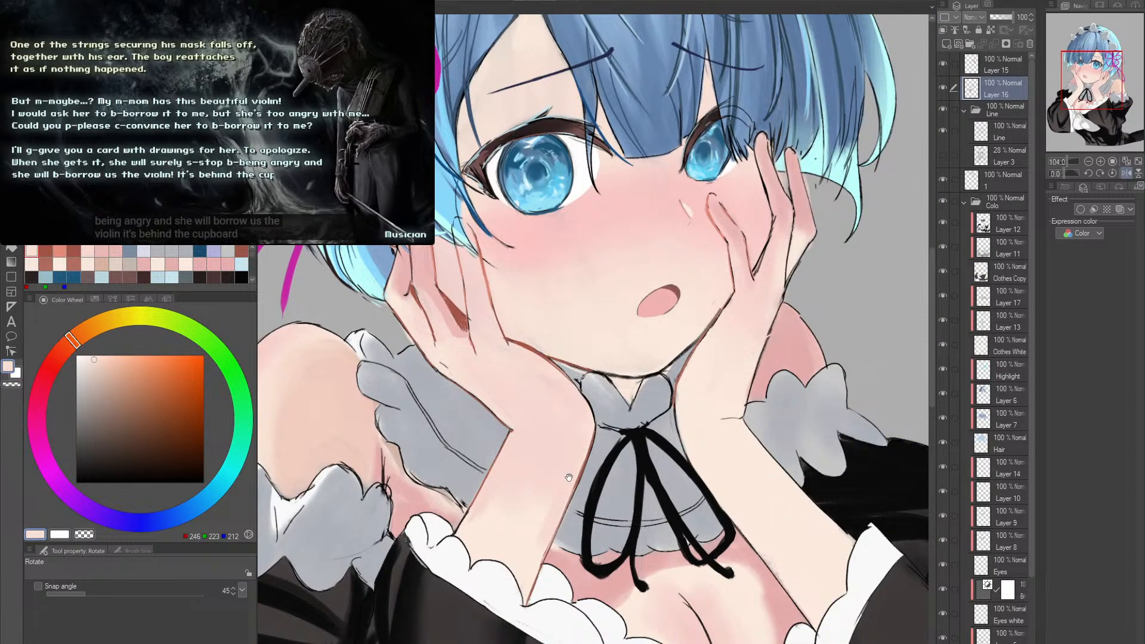
drag(569, 477, 555, 424)
key(b)
alt+click(493, 472)
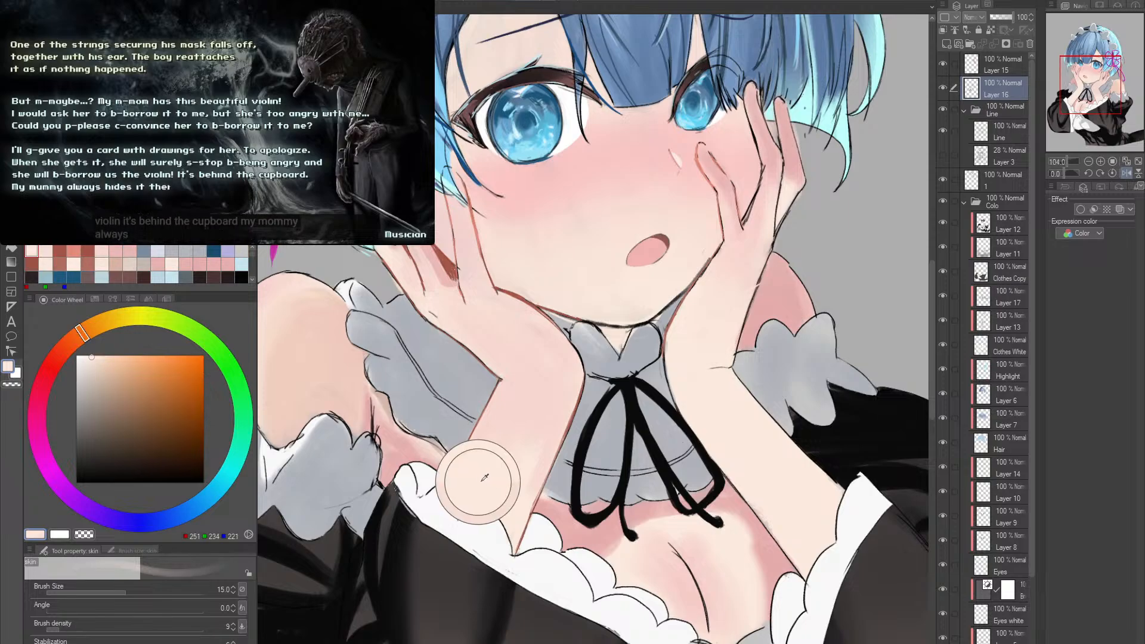
key(bracketright)
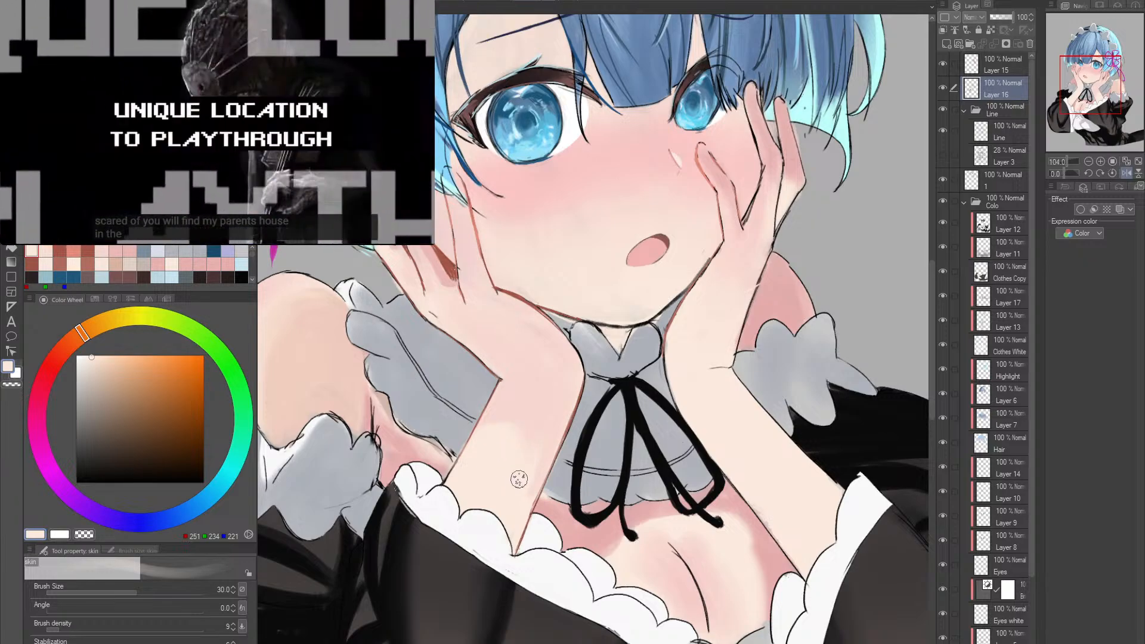
- Soften the near forearm's shading above the sleeve in skin tones RGB 246, 215, 207 and 251, 234, 221 with the size 30 skin brush
alt+click(532, 425)
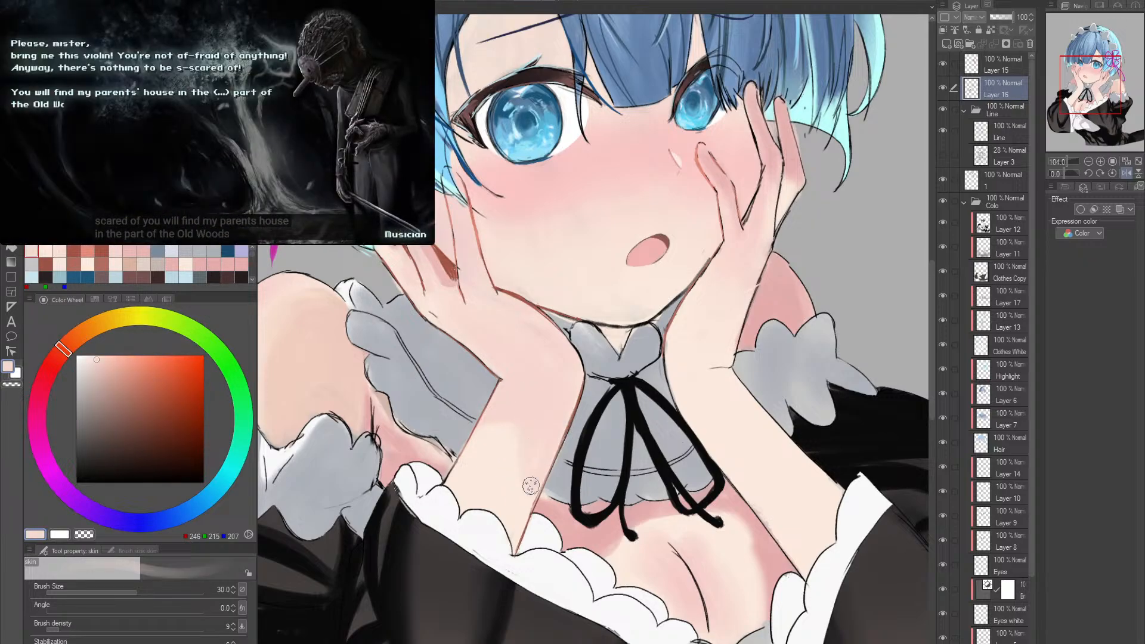
drag(757, 376, 632, 418)
drag(634, 419, 603, 399)
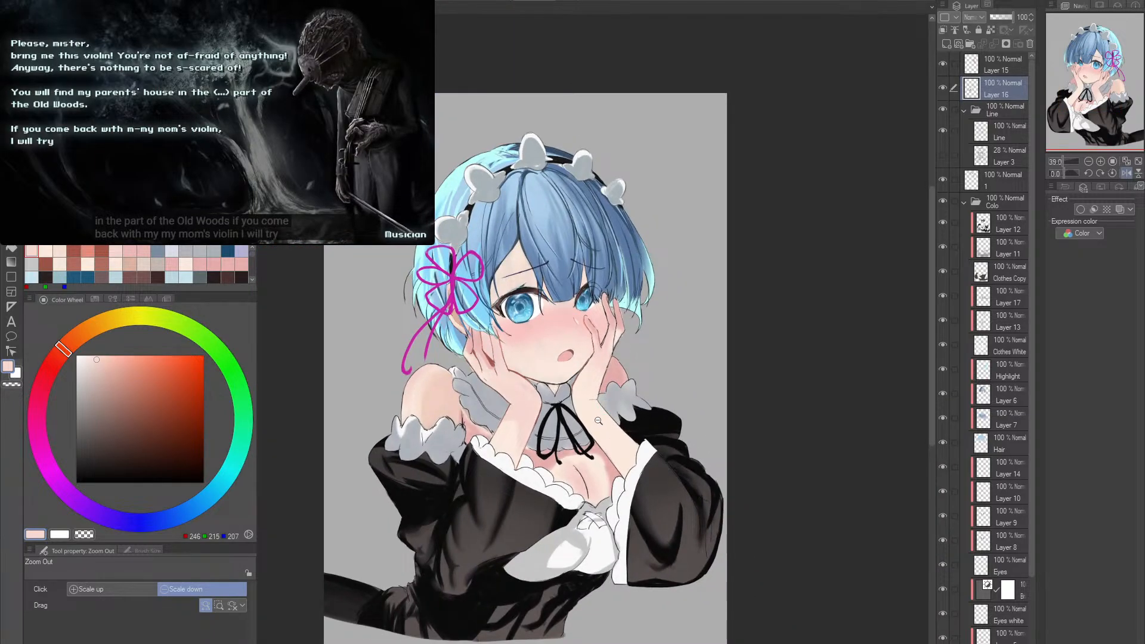
scroll(606, 405, up, 5)
mouse_move(606, 405)
mouse_down()
mouse_move(660, 358)
mouse_move(631, 387)
mouse_up()
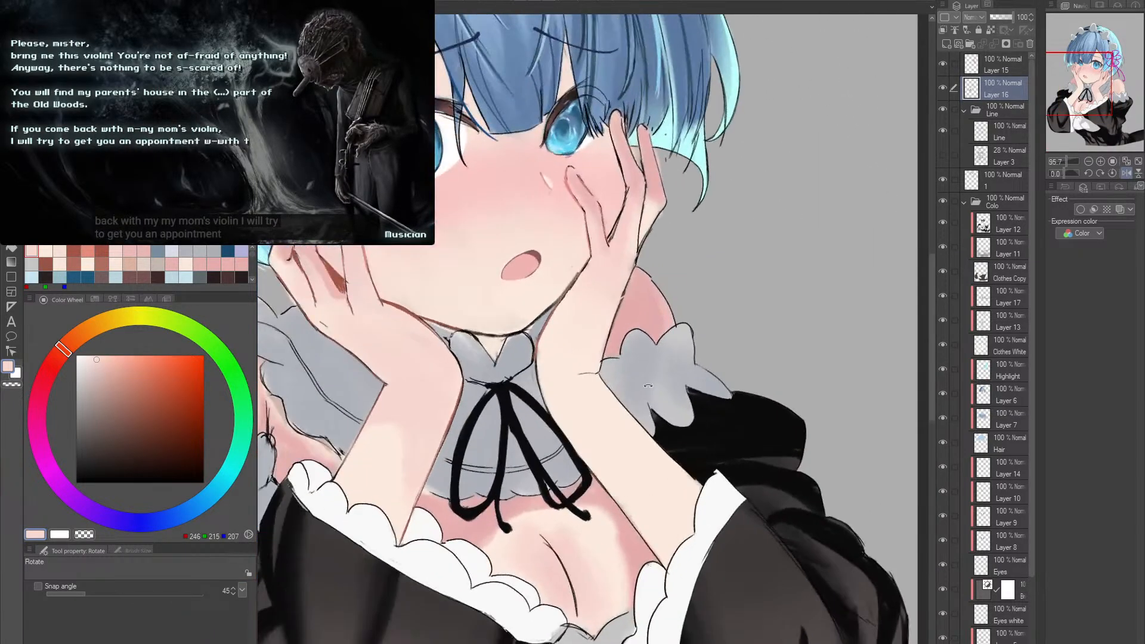
drag(671, 352, 604, 375)
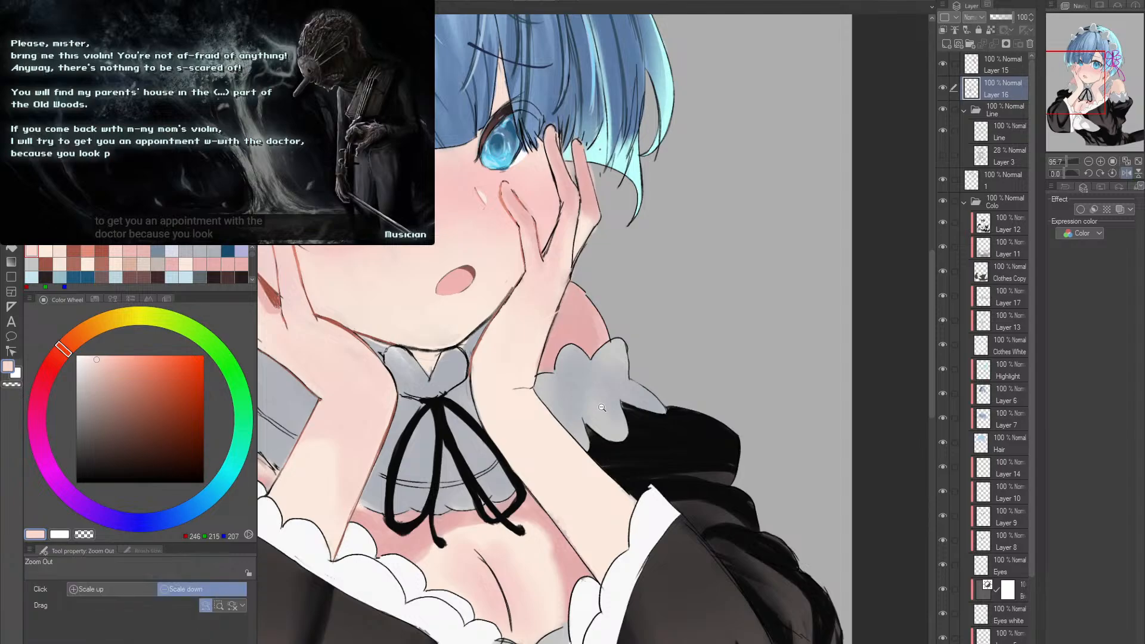
alt+click(604, 375)
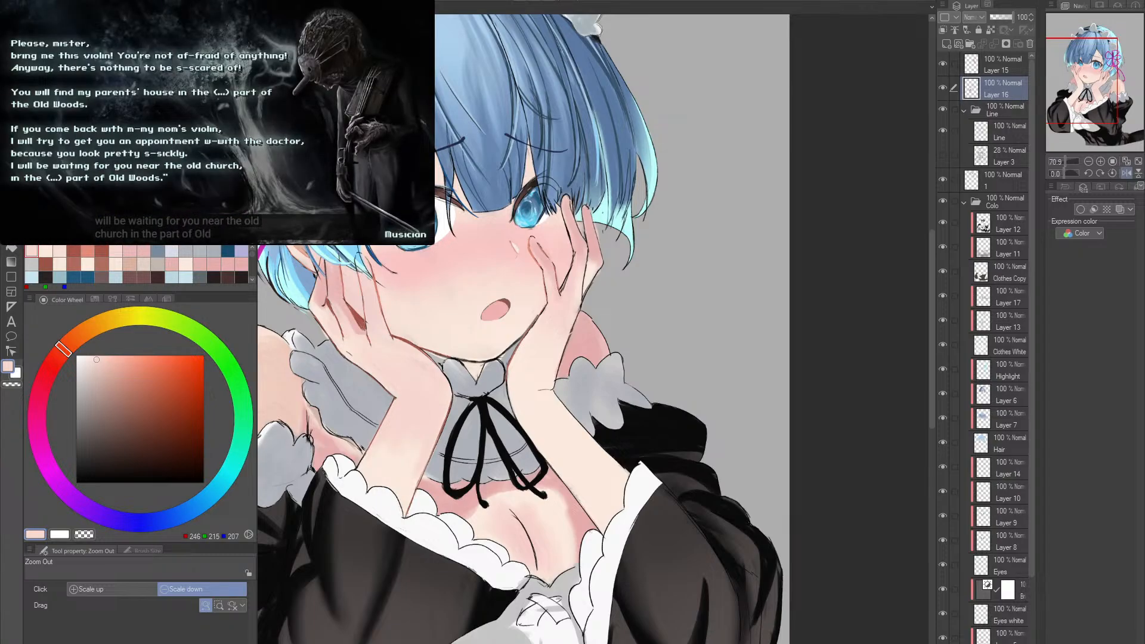
click(403, 472)
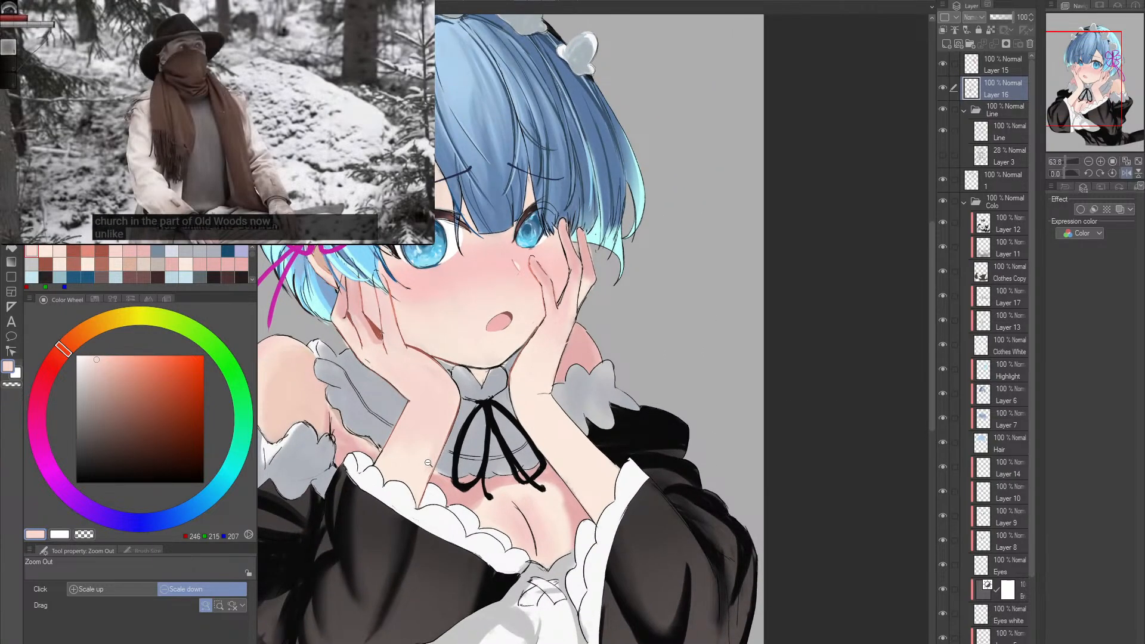
key(b)
alt+click(428, 459)
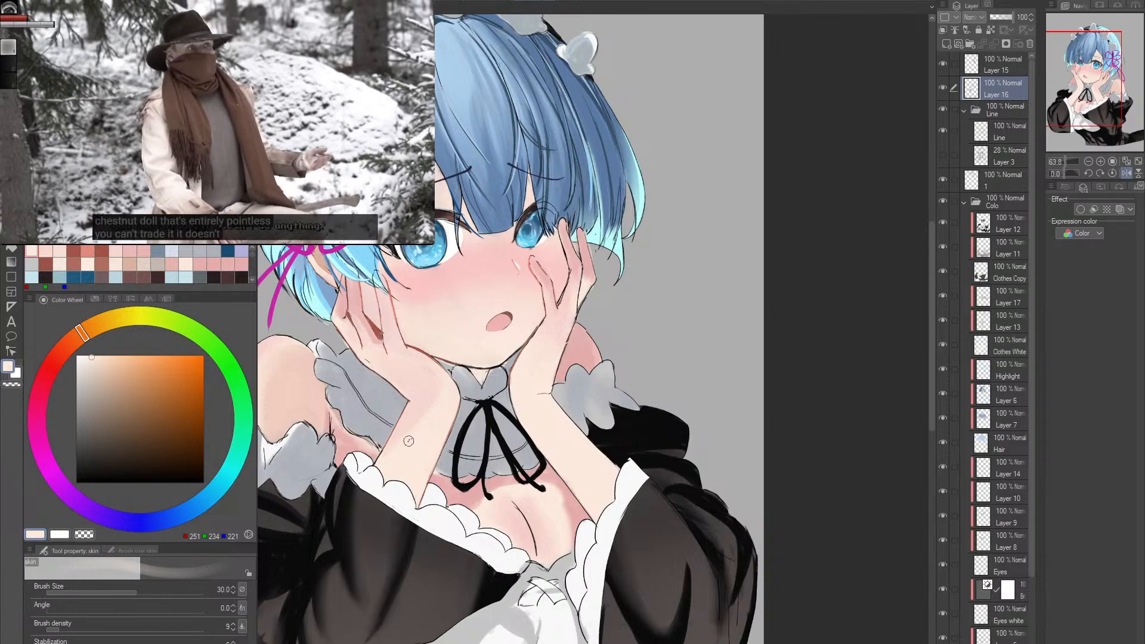
alt+click(409, 441)
- Shade the far hand, wrist and upper forearm in light pink skin tone (RGB 246, 217, 209) with the size 30 skin brush
drag(453, 417, 414, 403)
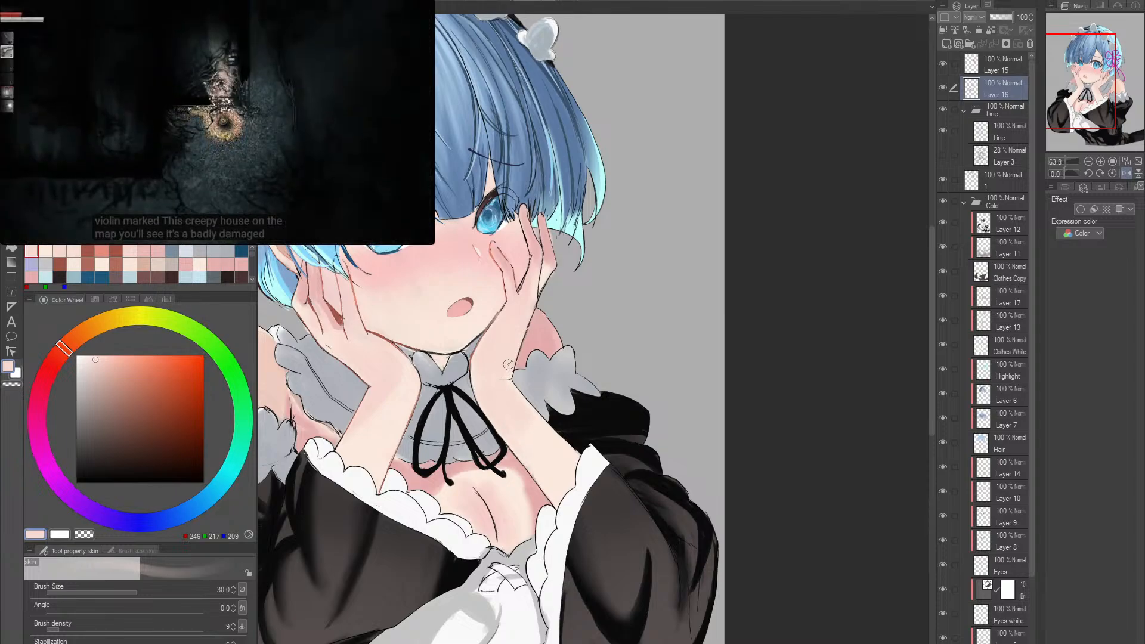
key(alt+space)
drag(408, 416, 655, 362)
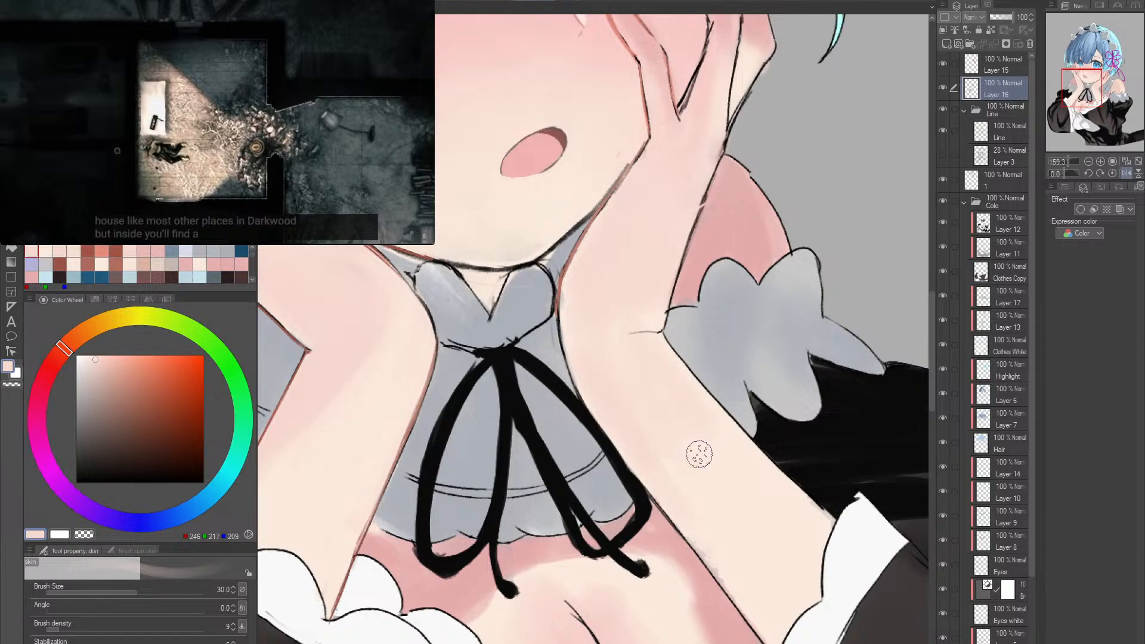
key(space)
drag(680, 423, 516, 390)
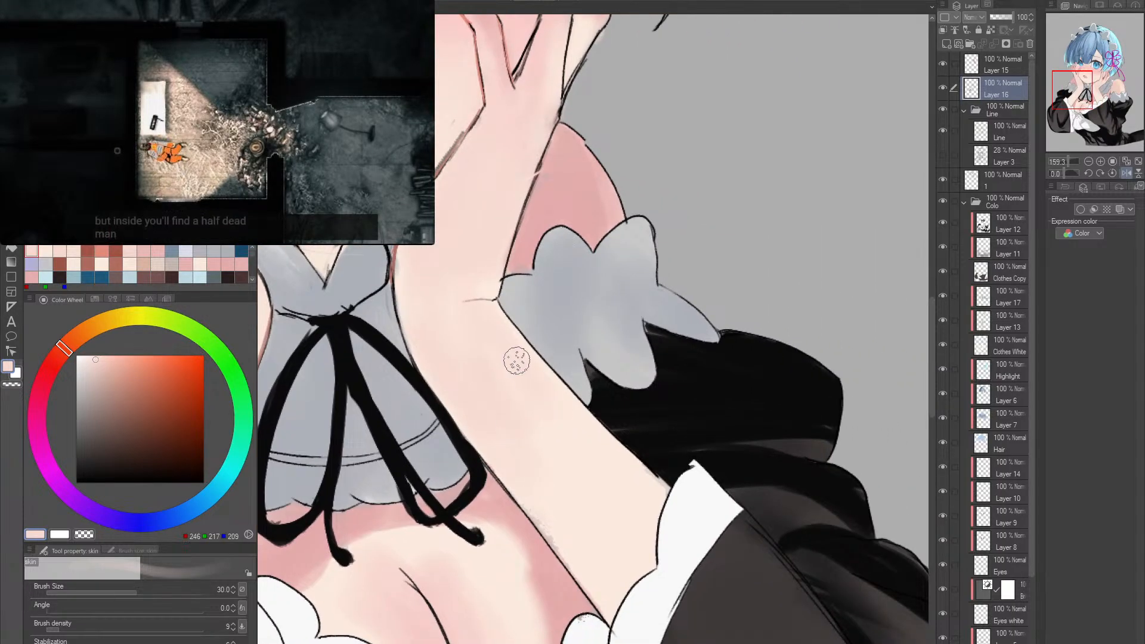
key(space)
drag(456, 212, 468, 427)
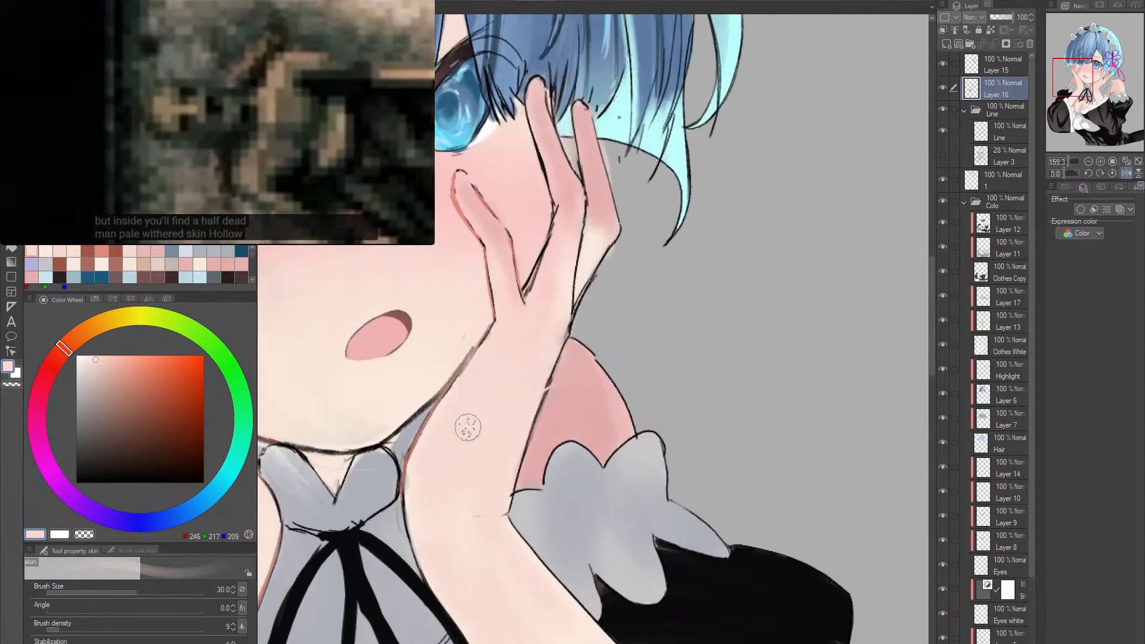
key(space)
mouse_move(374, 422)
mouse_down()
mouse_move(589, 339)
mouse_move(698, 378)
mouse_up()
- Recolor the far forearm's inner outline, from the sleeve ruffle up to the wrist, in reddish brown (RGB 162, 84, 71) with the ink brush at size 12
key(p)
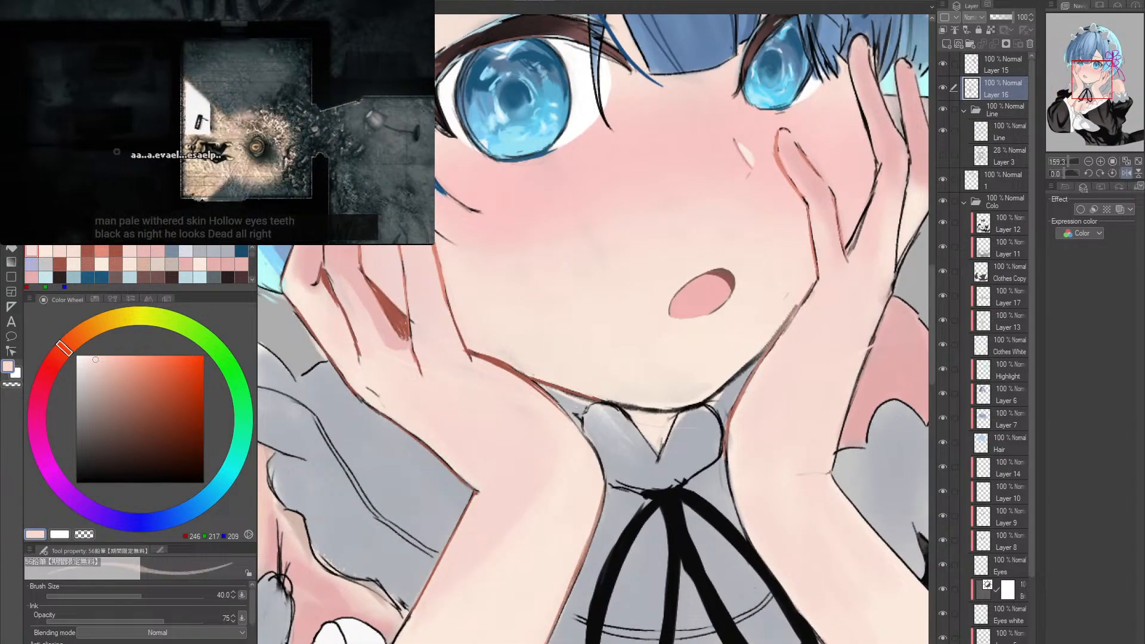
key(p)
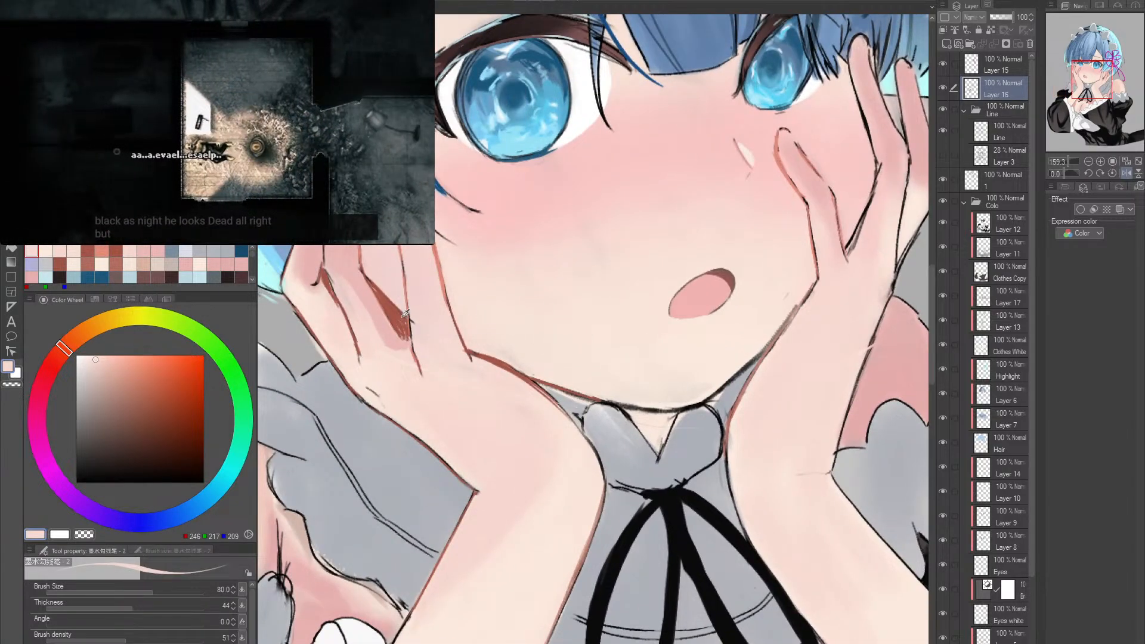
alt+click(403, 315)
key(space)
drag(646, 341, 418, 370)
mouse_move(647, 378)
mouse_down()
mouse_move(589, 362)
mouse_move(549, 397)
mouse_move(590, 388)
mouse_move(590, 479)
mouse_move(495, 442)
mouse_up()
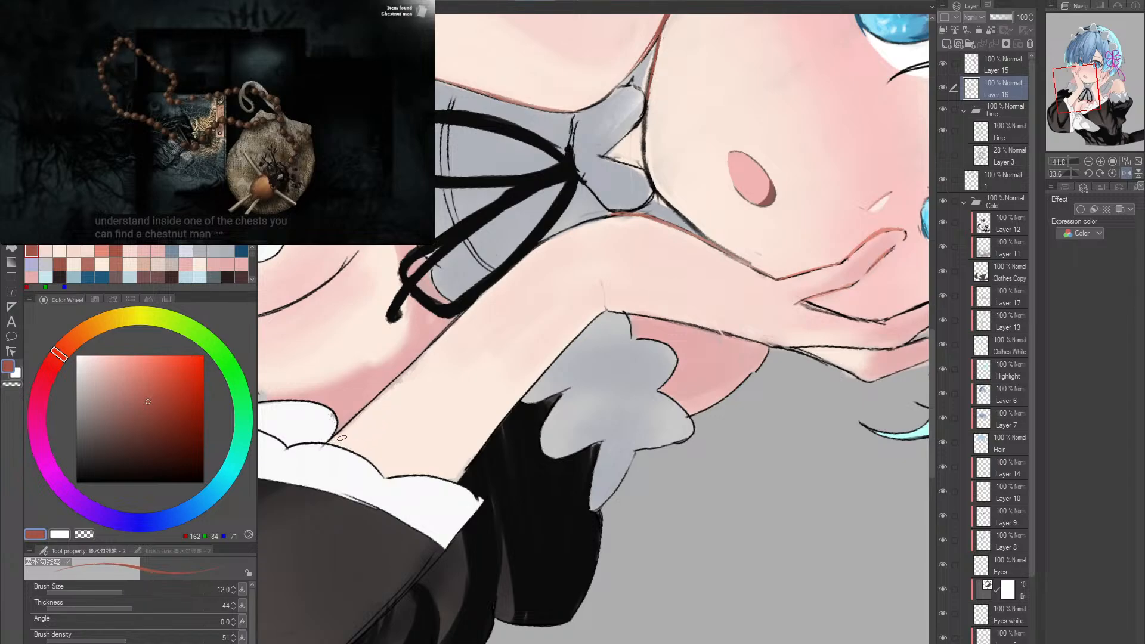
drag(334, 442, 519, 258)
drag(482, 292, 574, 230)
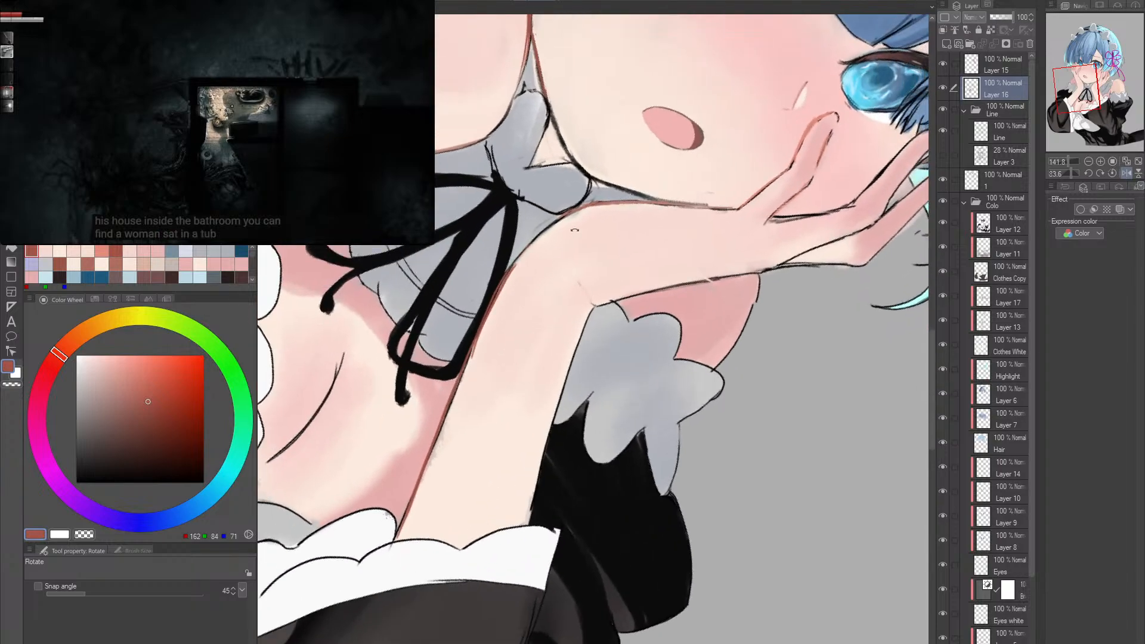
drag(525, 280, 582, 266)
drag(450, 357, 539, 224)
key(ctrl+z)
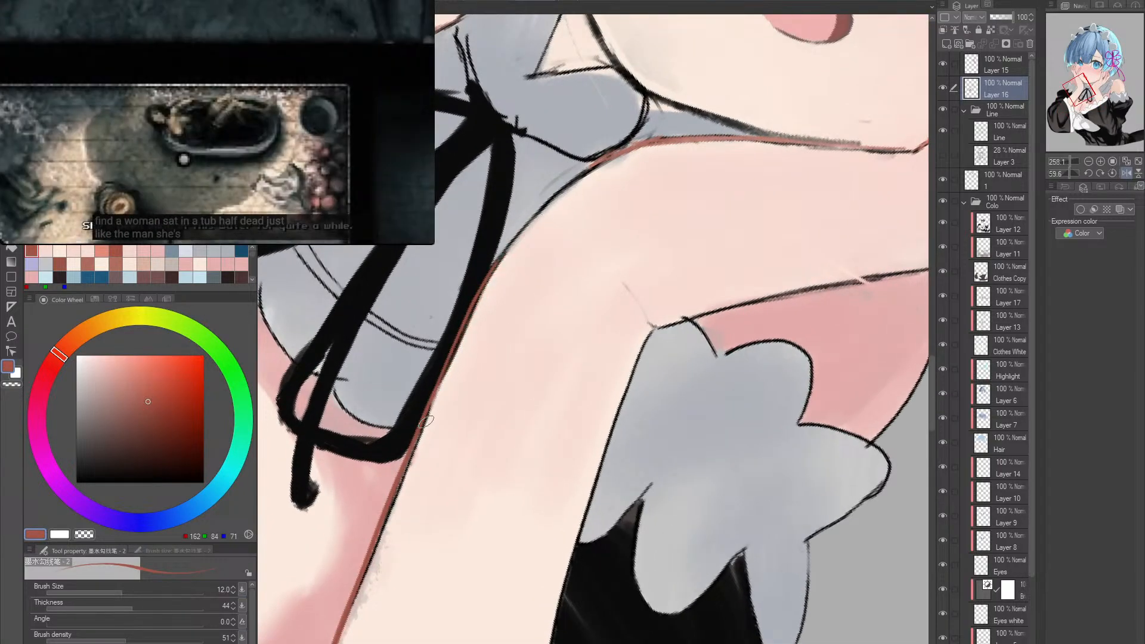
drag(448, 365, 561, 194)
drag(481, 298, 620, 148)
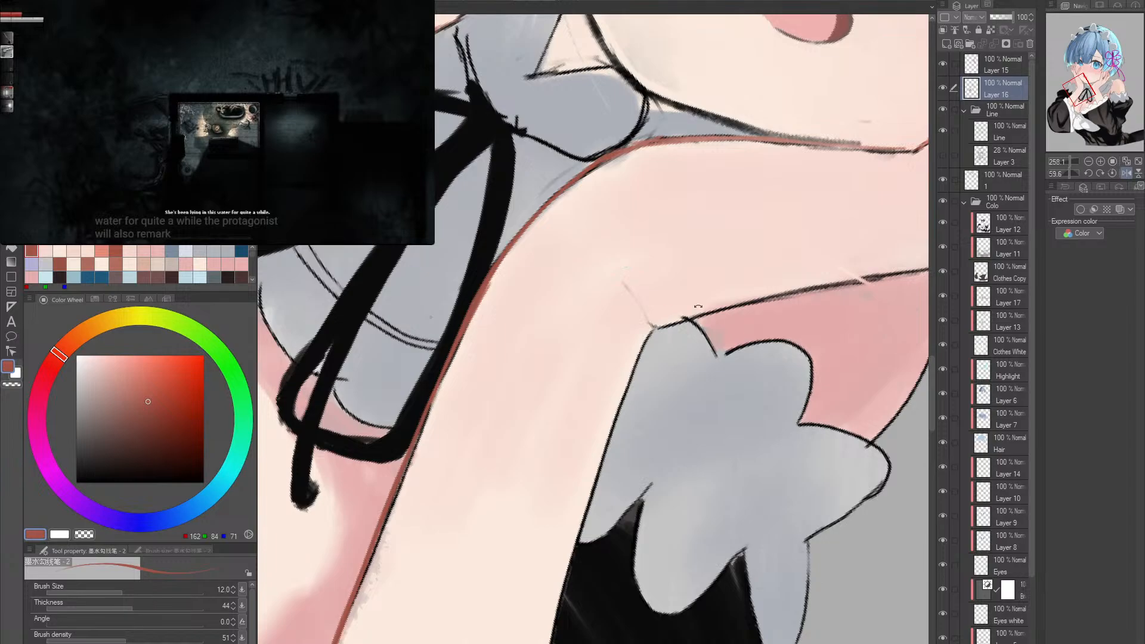
- Recolor the far wrist crease and the outer forearm outline in reddish brown (RGB 162, 84, 71) at brush size 12
mouse_move(698, 306)
mouse_down()
mouse_move(704, 355)
mouse_move(575, 286)
mouse_move(598, 278)
mouse_move(562, 290)
mouse_move(608, 280)
mouse_up()
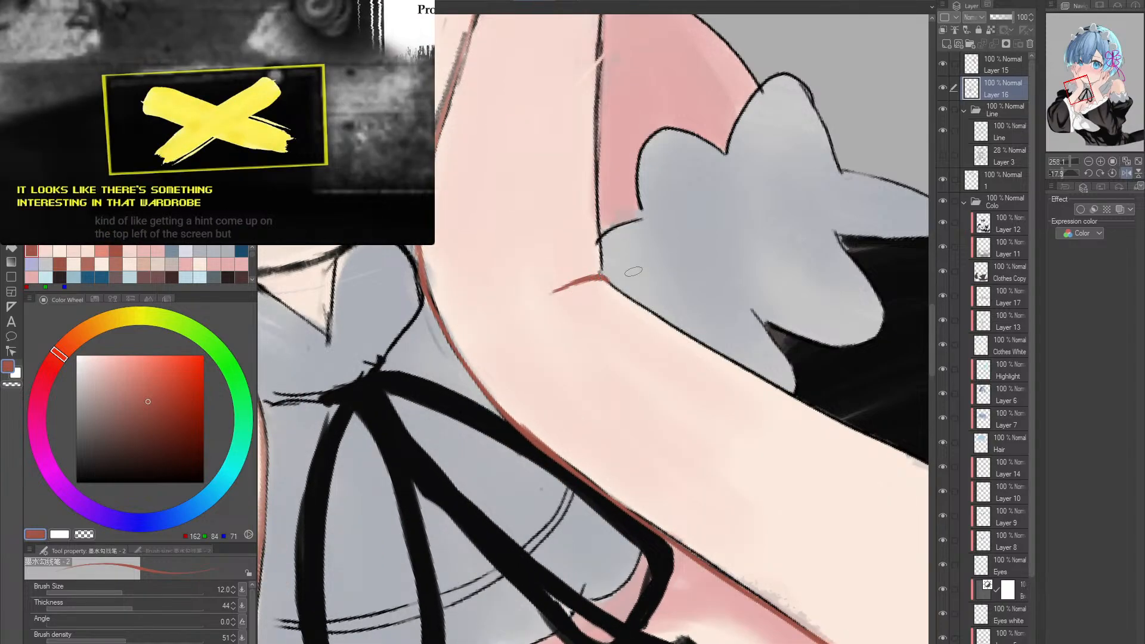
mouse_move(776, 251)
mouse_down()
mouse_move(715, 161)
mouse_move(596, 209)
mouse_move(626, 312)
mouse_move(513, 349)
mouse_move(518, 330)
mouse_move(634, 275)
mouse_up()
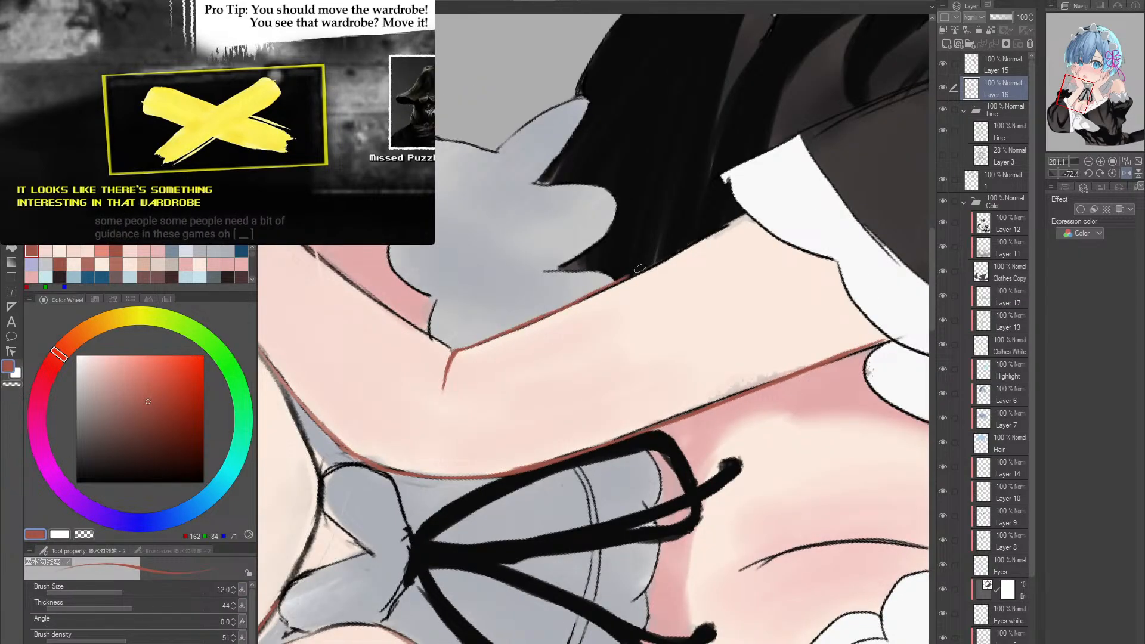
mouse_move(561, 309)
mouse_down()
mouse_move(716, 235)
mouse_move(764, 265)
mouse_move(738, 368)
mouse_move(679, 451)
mouse_move(593, 479)
mouse_move(558, 382)
mouse_move(618, 340)
mouse_up()
key(ctrl+z)
drag(518, 401, 639, 334)
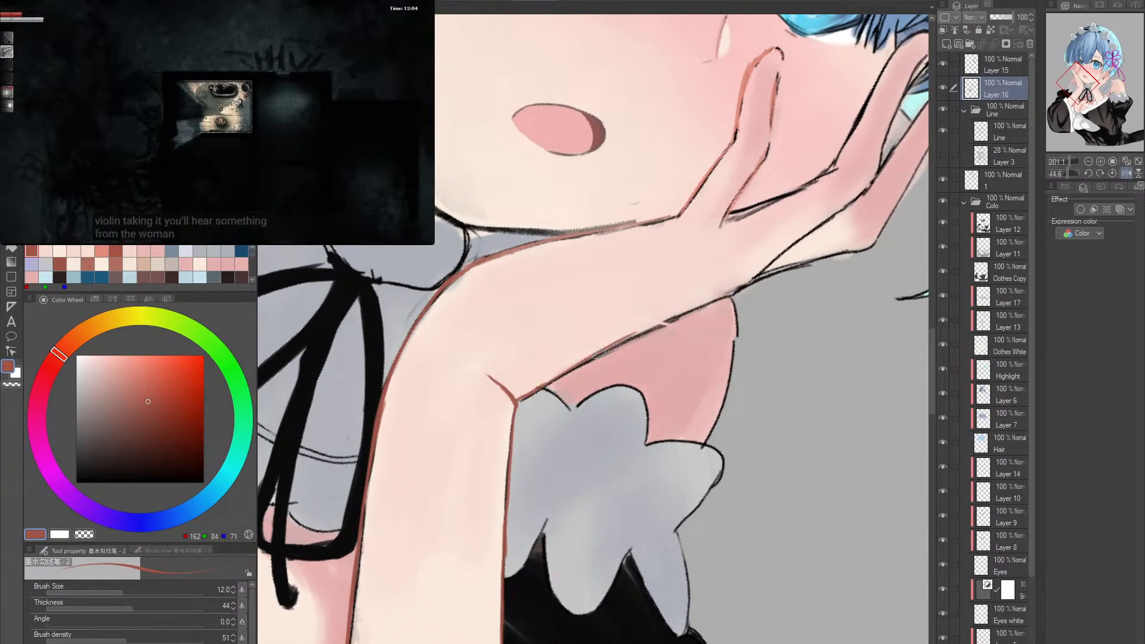
- Recolor the far hand's outer outline above the wrist crease in reddish brown at brush size 12, undoing unwanted strokes
drag(543, 385, 713, 303)
key(ctrl+z)
key(ctrl+z)
drag(542, 385, 727, 297)
key(ctrl+z)
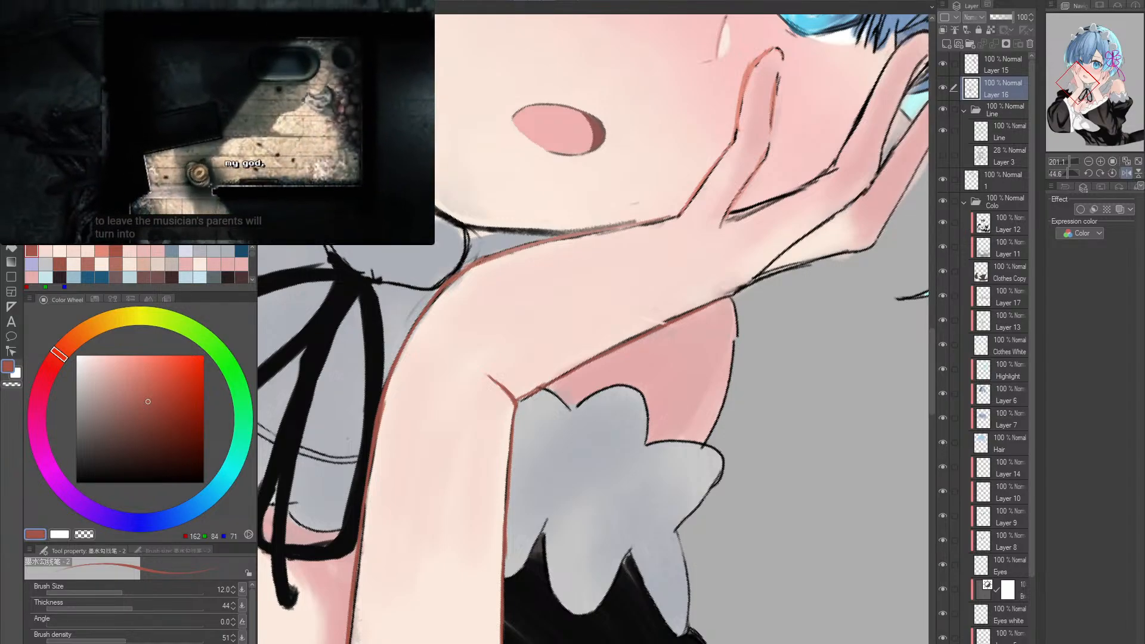
- Pause the Darkwood video and switch to the other open canvas document
click(219, 129)
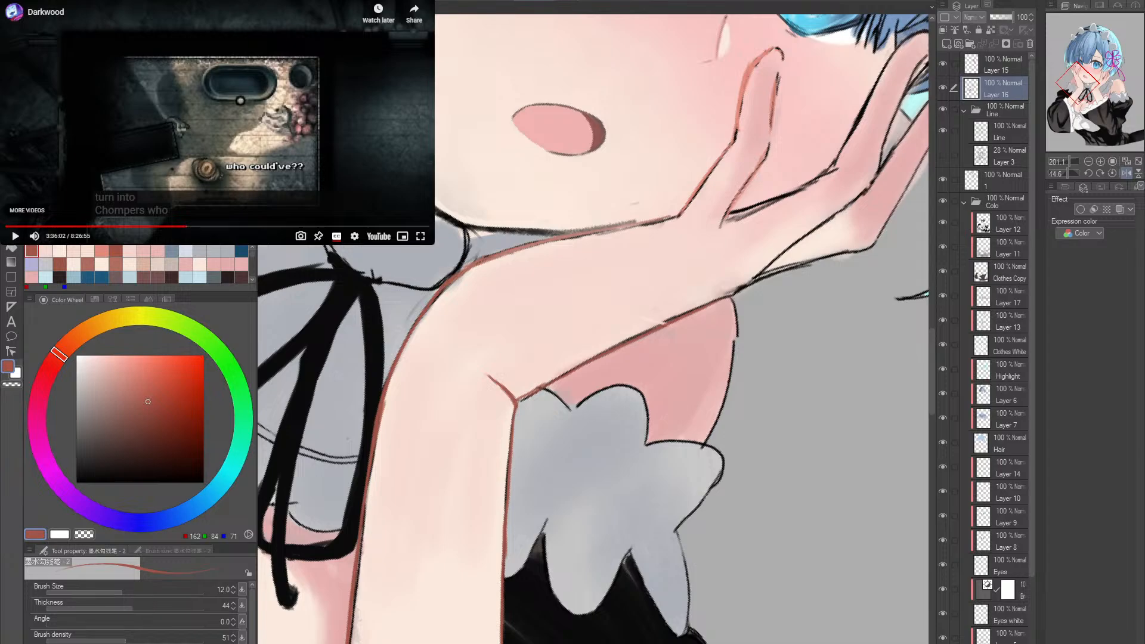
key(ctrl+Tab)
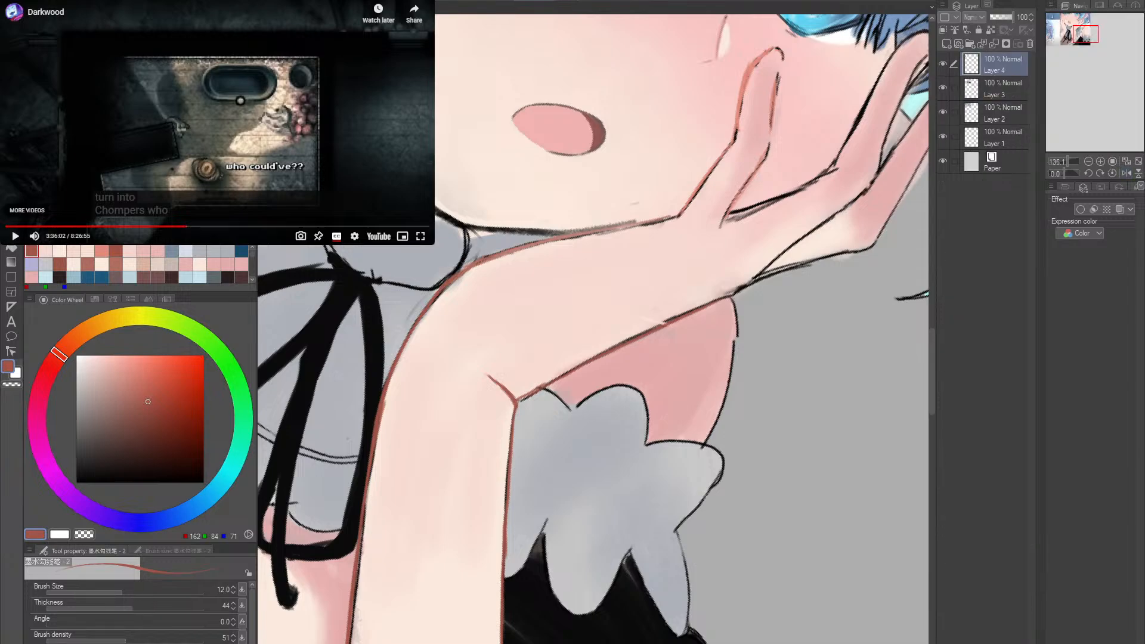
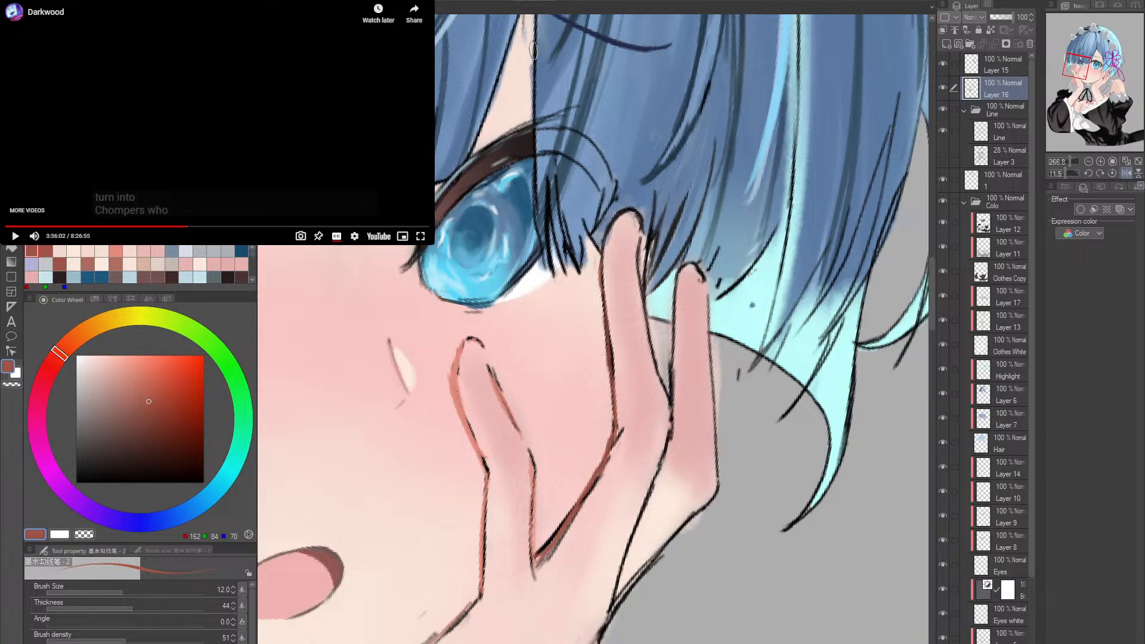
- Redraw the finger outlines beside the eye in reddish brown on Layer 16 with the 12-size ink brush
drag(617, 286, 751, 246)
double_click(781, 222)
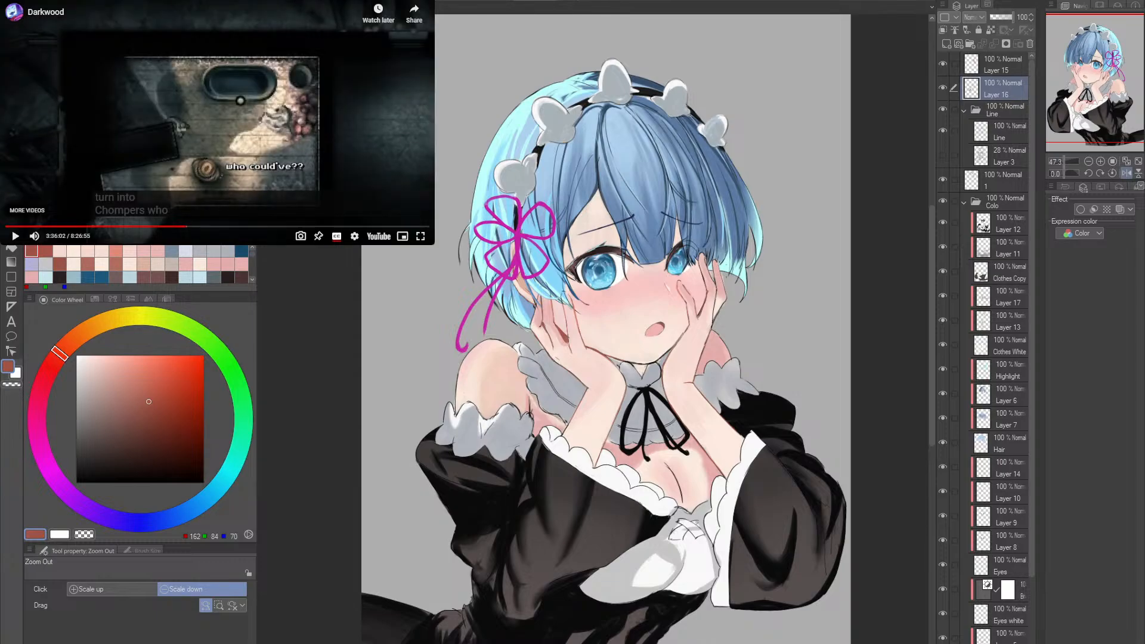
key(ctrl+Tab)
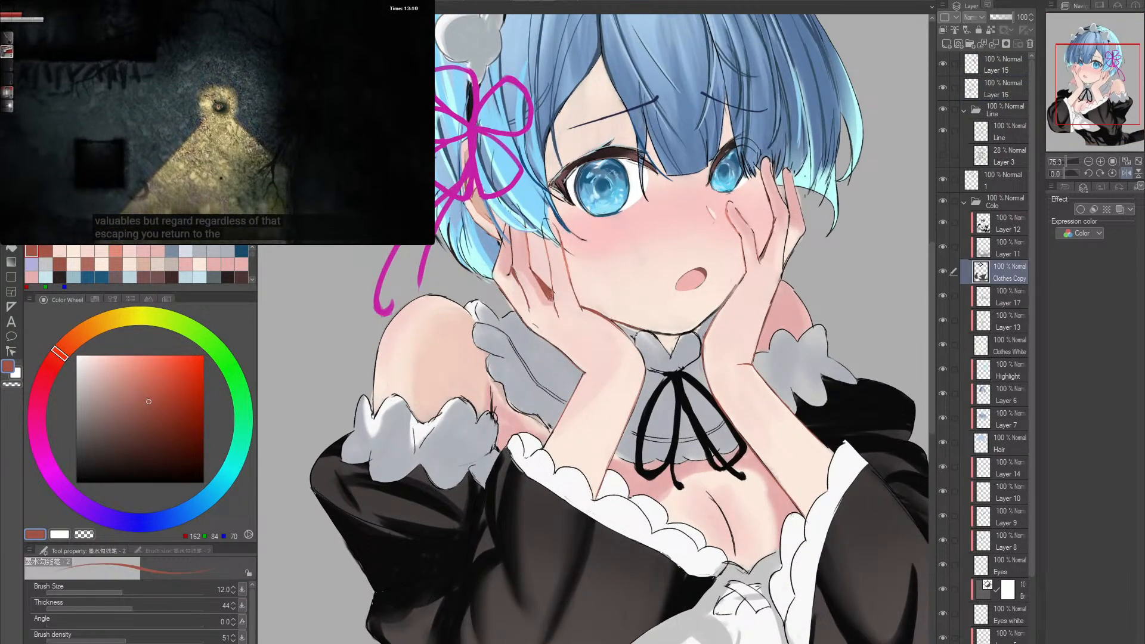
- Toggle the visibility of Layer 12, Clothes White and Layer 17 to check what each layer contributes to the clothing
click(943, 224)
click(943, 224)
click(942, 224)
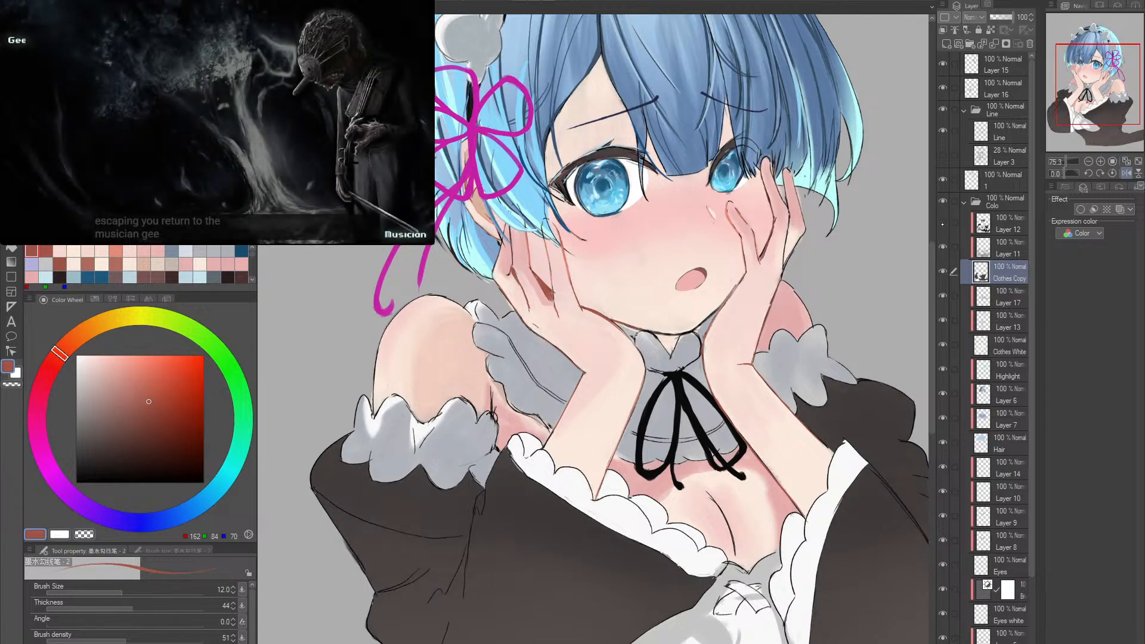
click(943, 224)
click(947, 345)
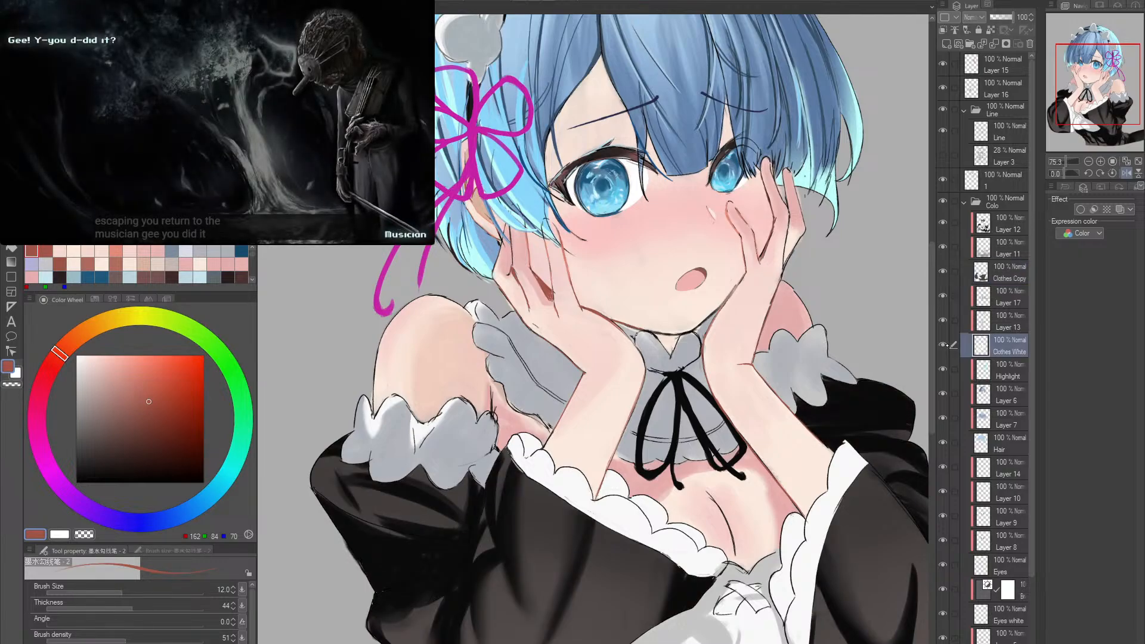
click(944, 344)
click(945, 344)
click(944, 344)
click(945, 345)
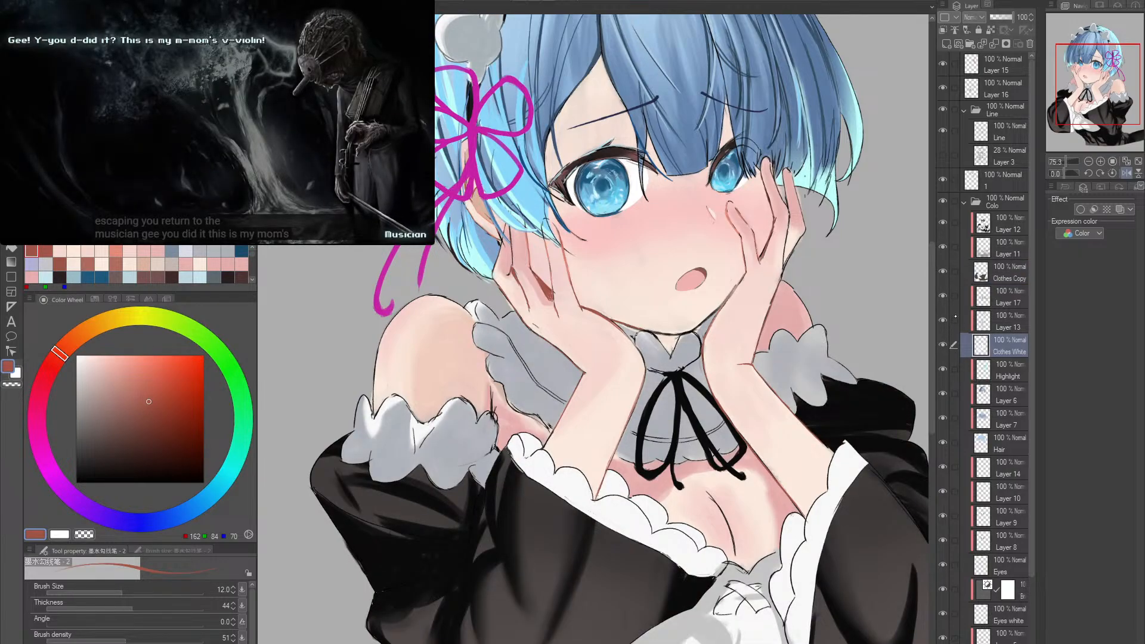
click(968, 300)
click(942, 296)
click(943, 296)
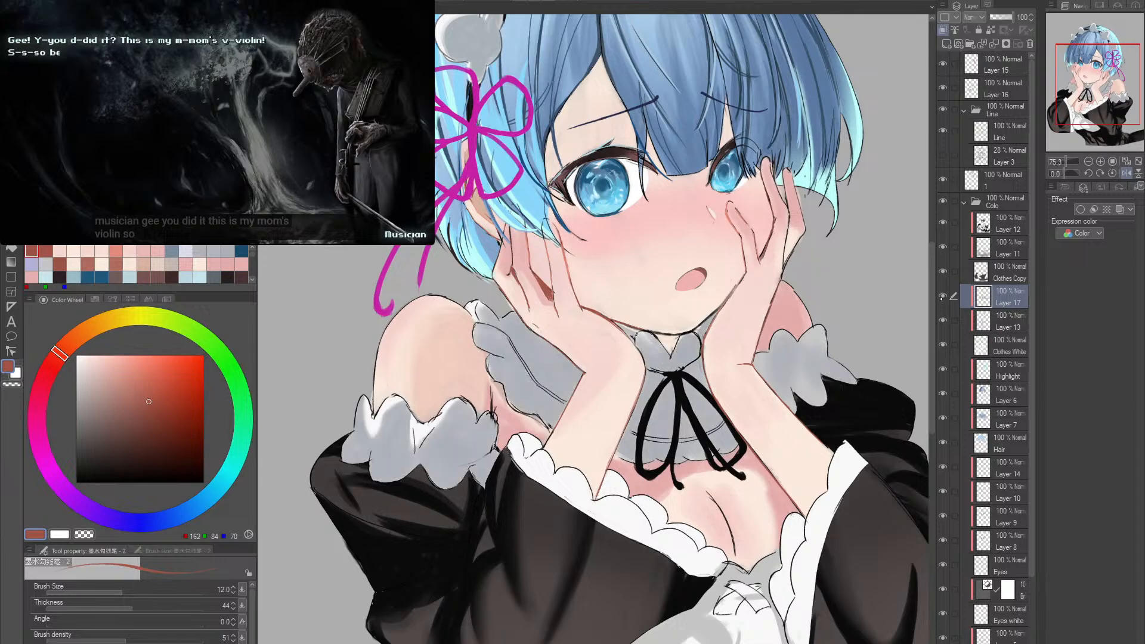
click(943, 296)
click(942, 296)
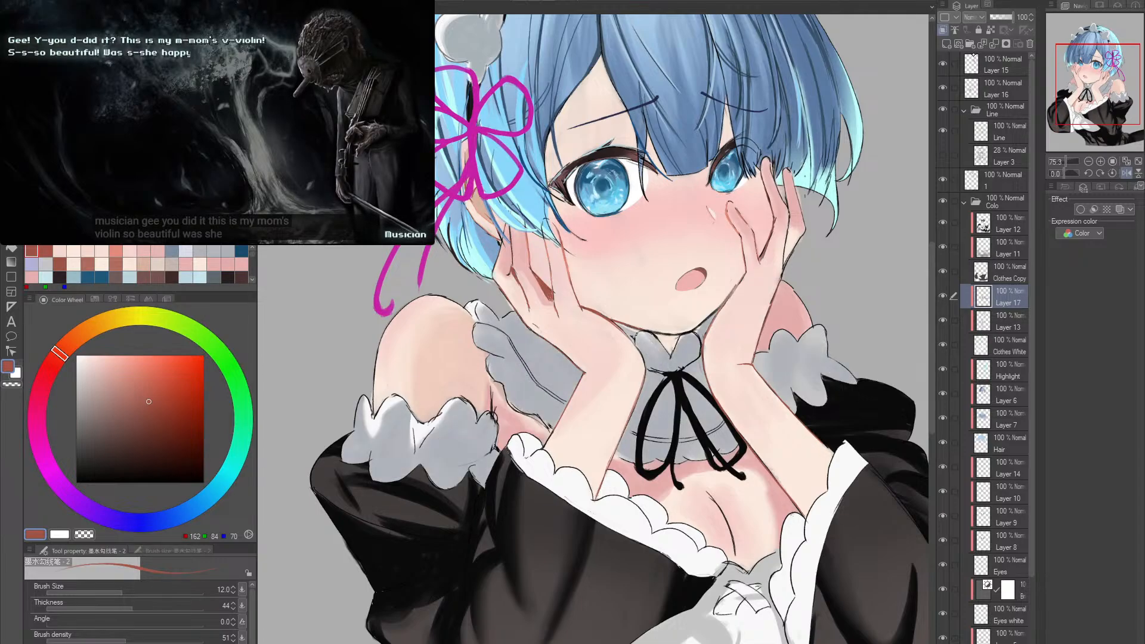
- Add a new layer above Layer 17 and enlarge the ink brush to size 70
click(957, 43)
scroll(616, 362, down, 1)
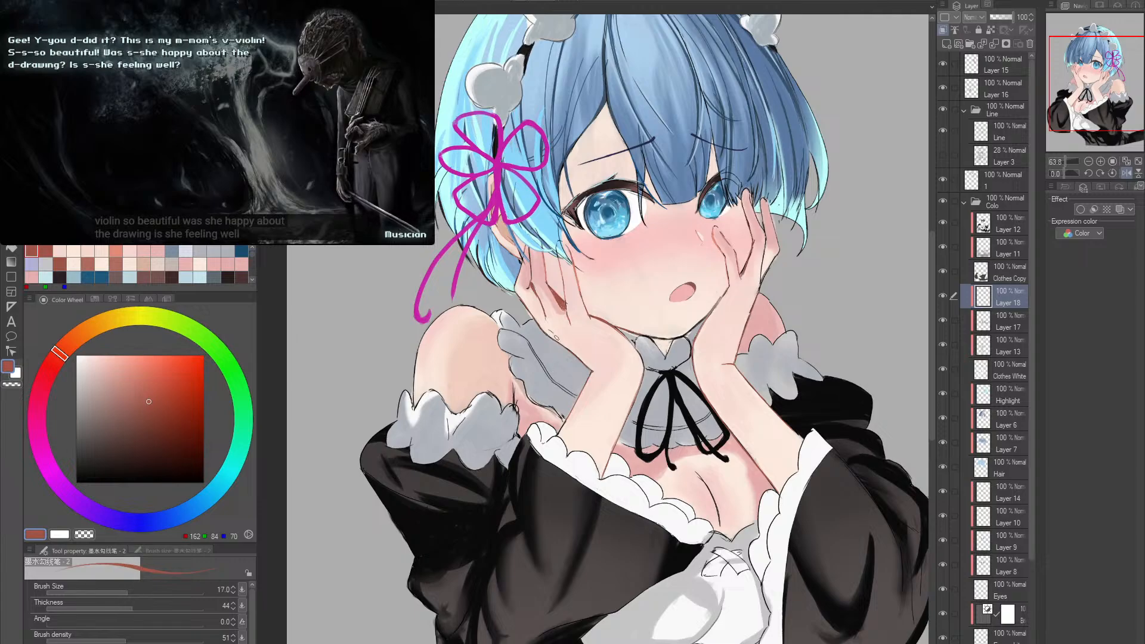
key(bracketright)
key(bracketright)
key(bracketright)
key(bracketright)
key(bracketright)
key(bracketright)
key(bracketright)
- Undo a trial stroke along the wrist and sample the grey of the collar ruffle as the drawing colour
drag(550, 335, 589, 373)
key(ctrl+z)
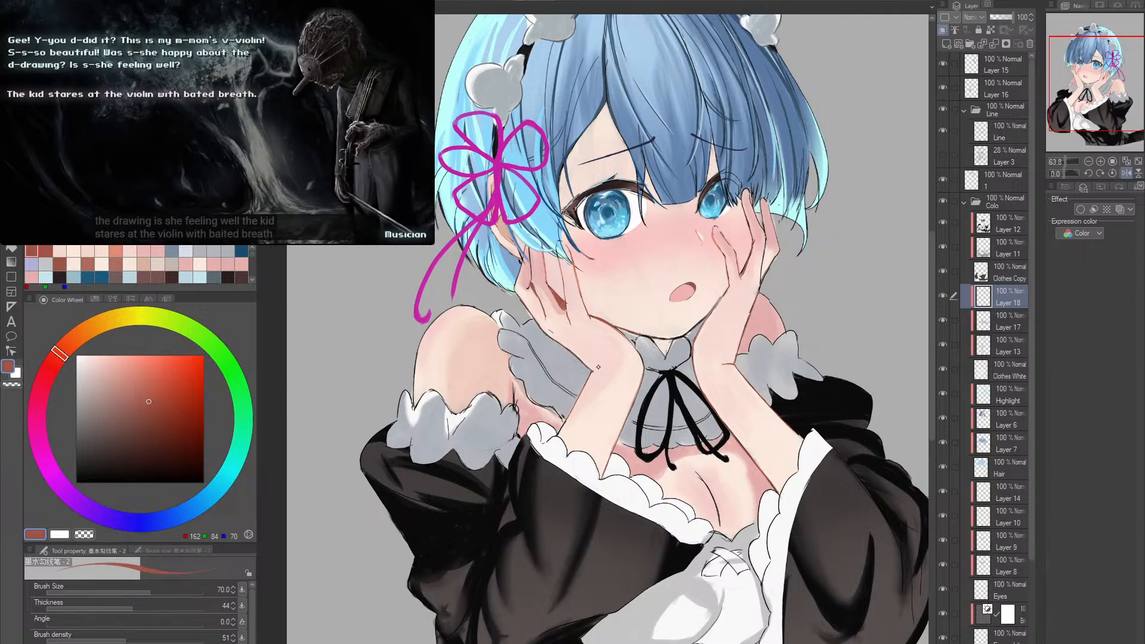
alt+click(598, 367)
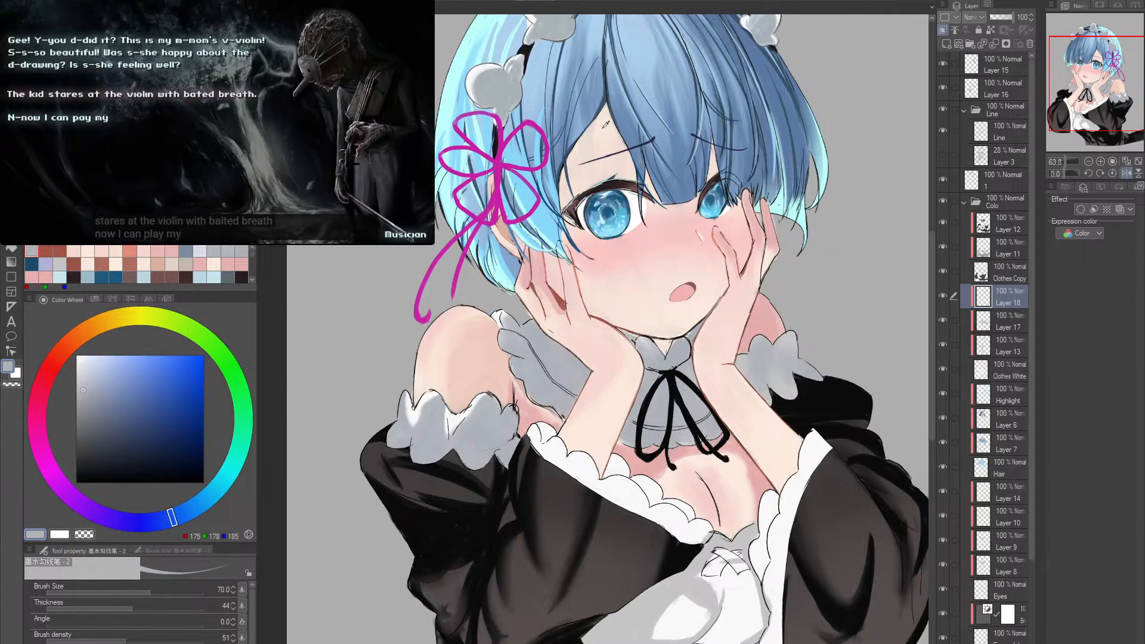
alt+click(603, 102)
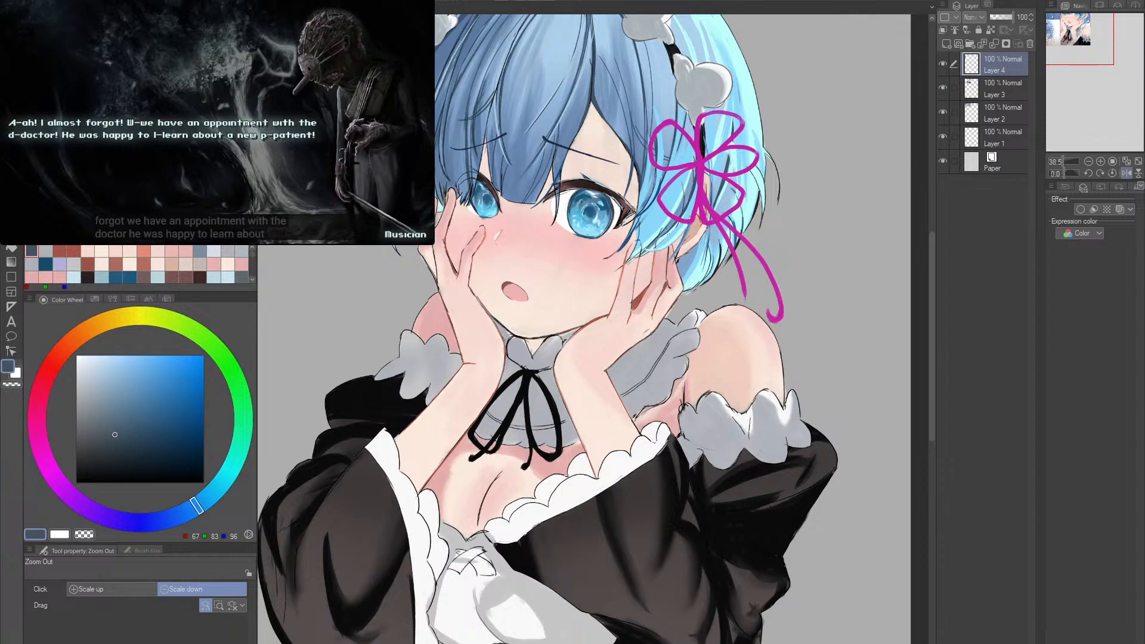
- Flip the reference image on Layer 4 horizontally and switch to the Move layer tool
key(ctrl+t)
key(Return)
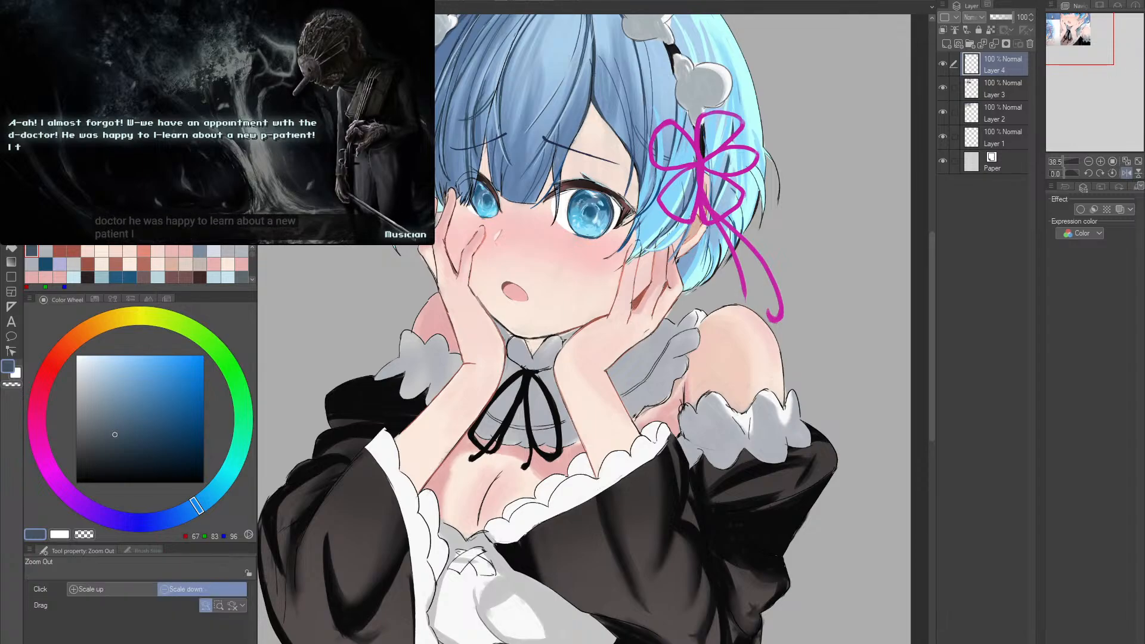
key(ctrl+t)
click(99, 589)
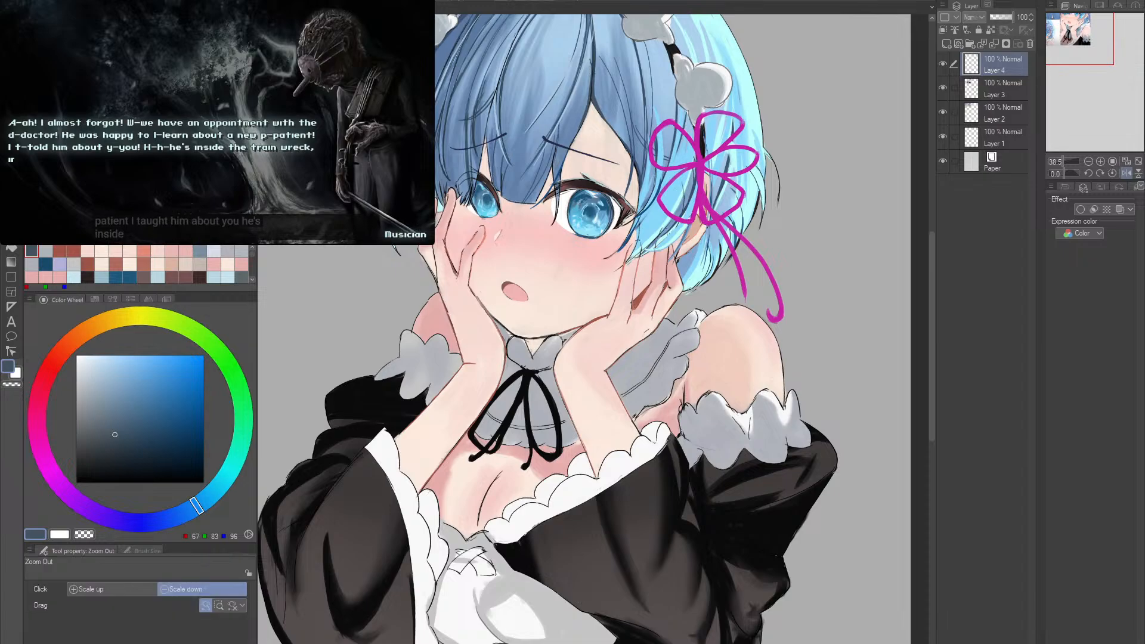
key(Return)
key(k)
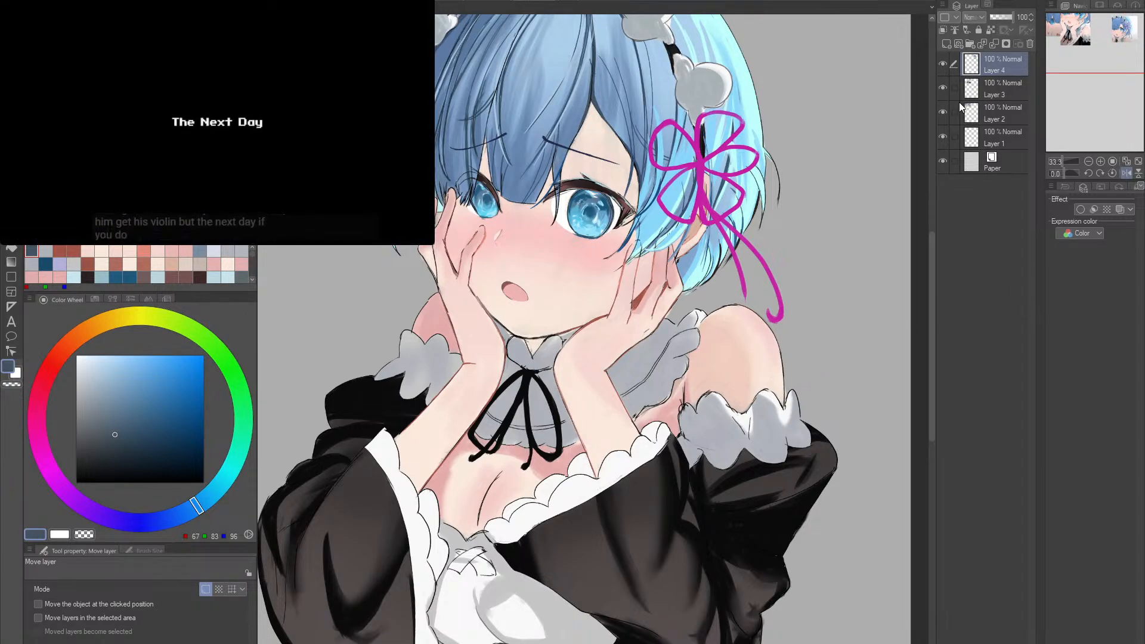
- Flip the reference image on Layer 3 horizontally
click(996, 90)
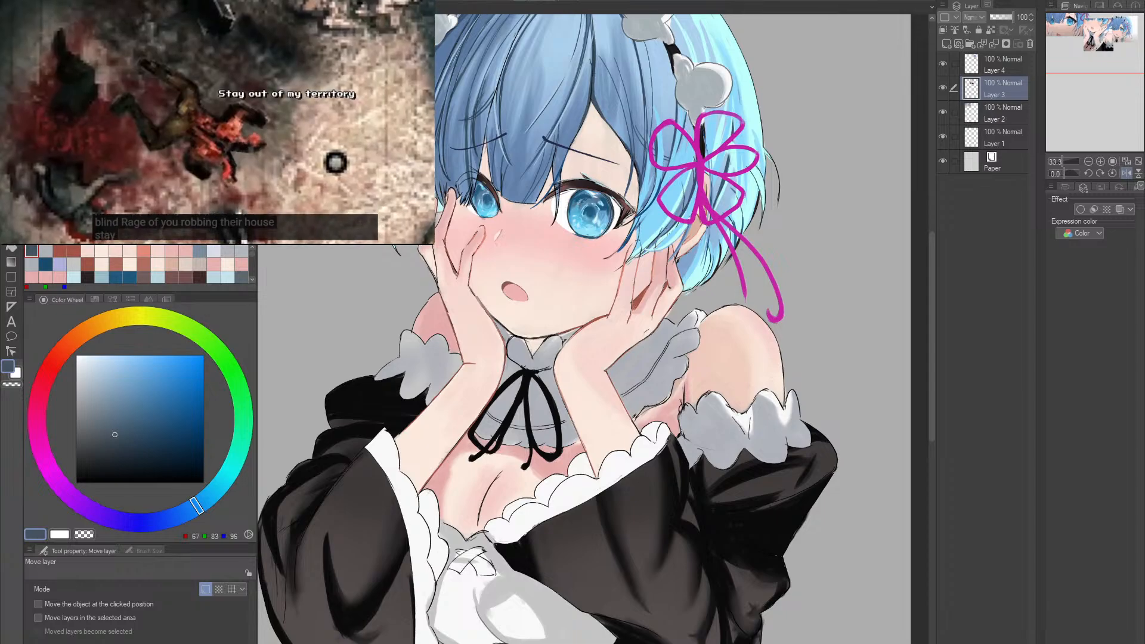
key(m)
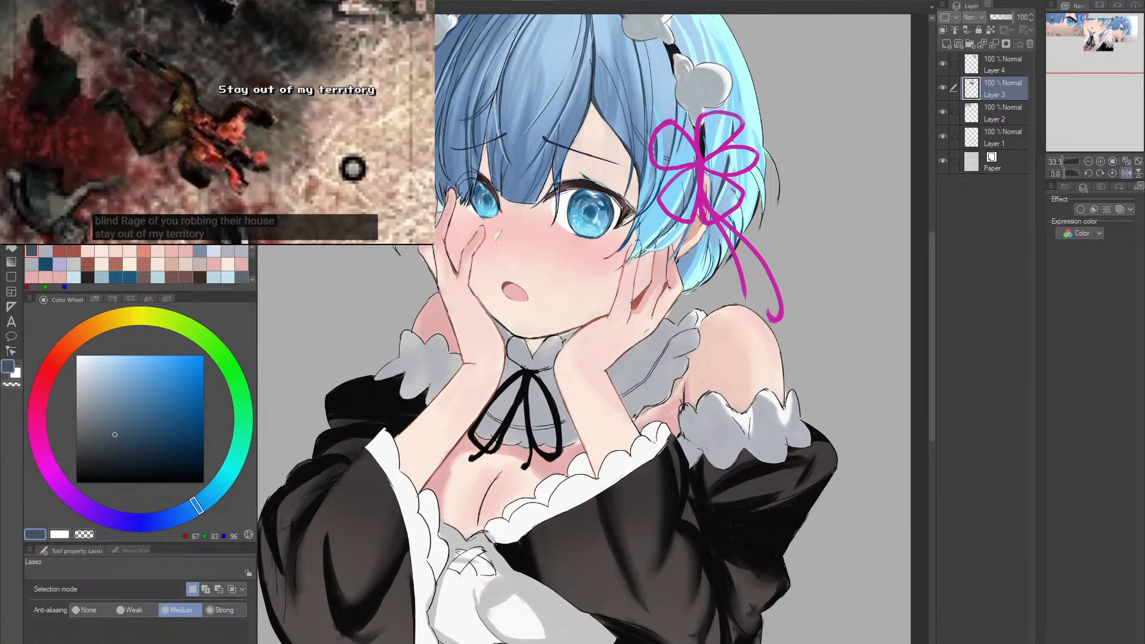
key(ctrl+t)
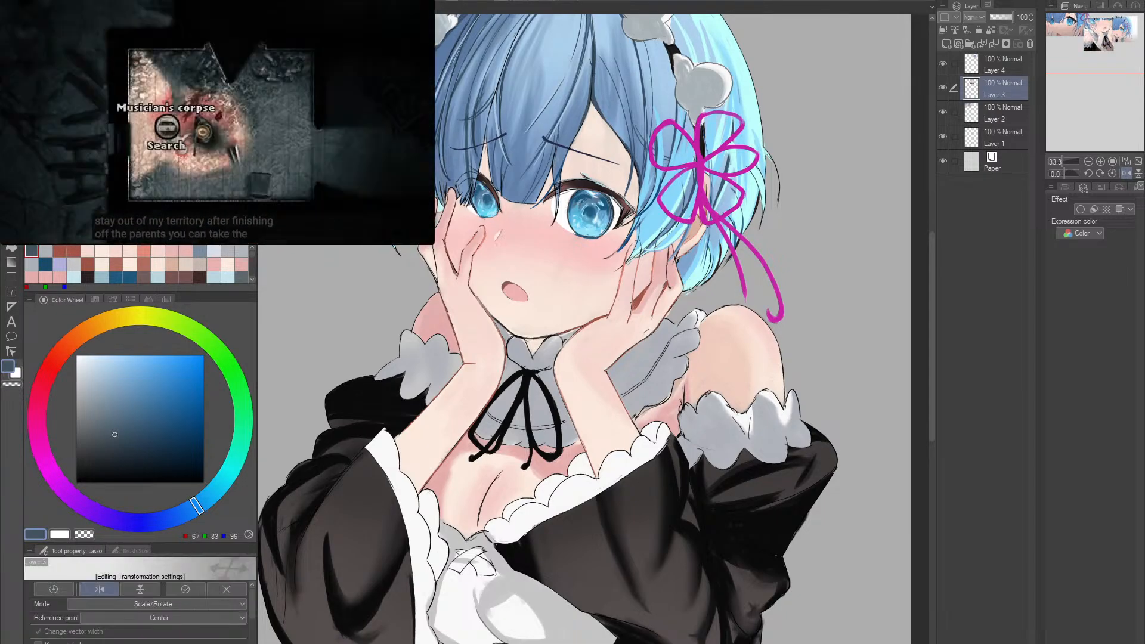
key(Return)
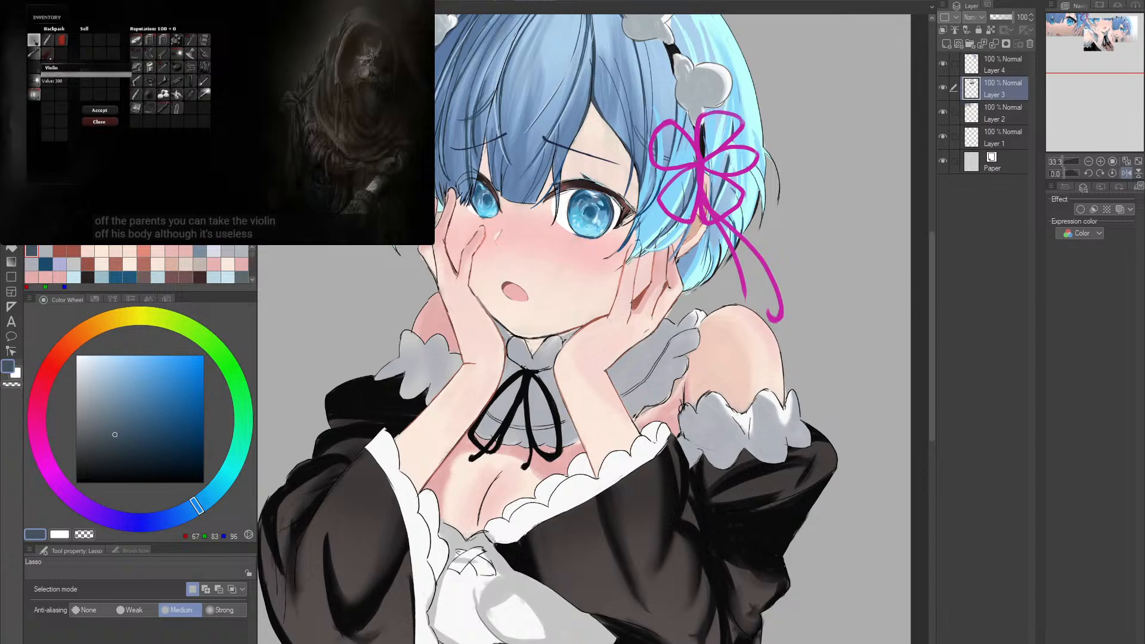
- Return to the character illustration, make Layer 16 active and sample the reddish-brown colour of the hand outline
key(alt+space)
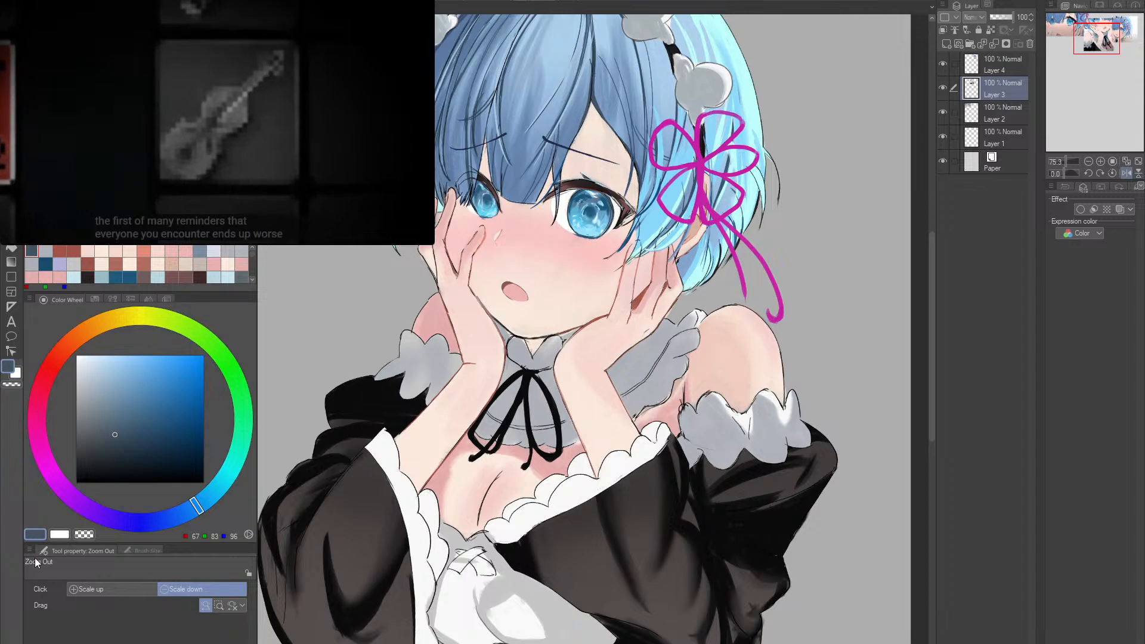
click(664, 329)
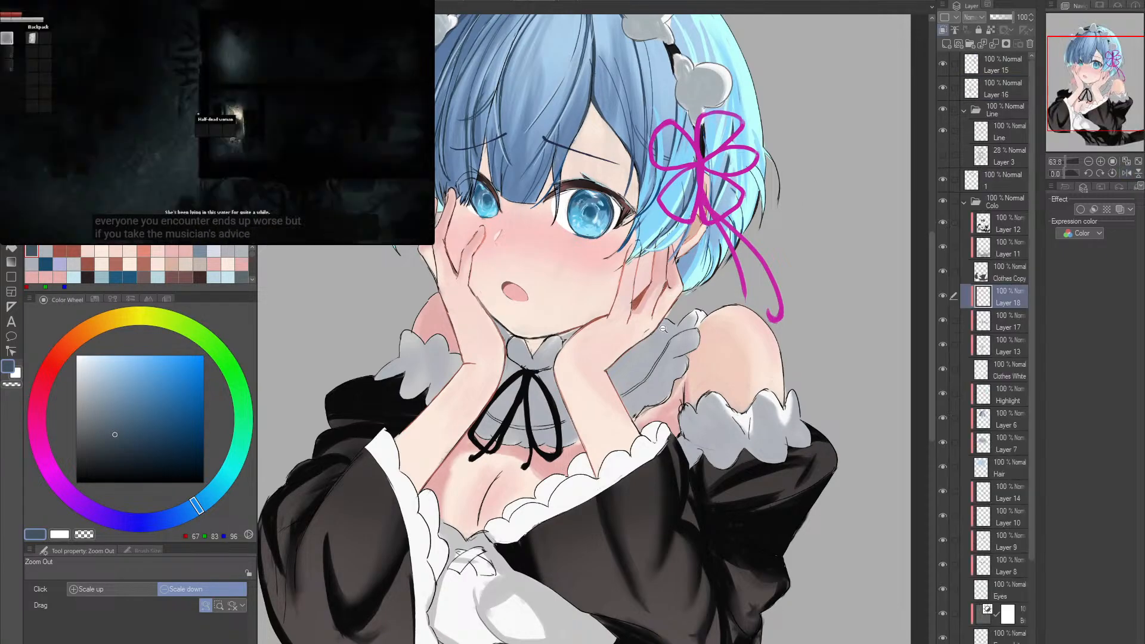
drag(663, 329, 604, 336)
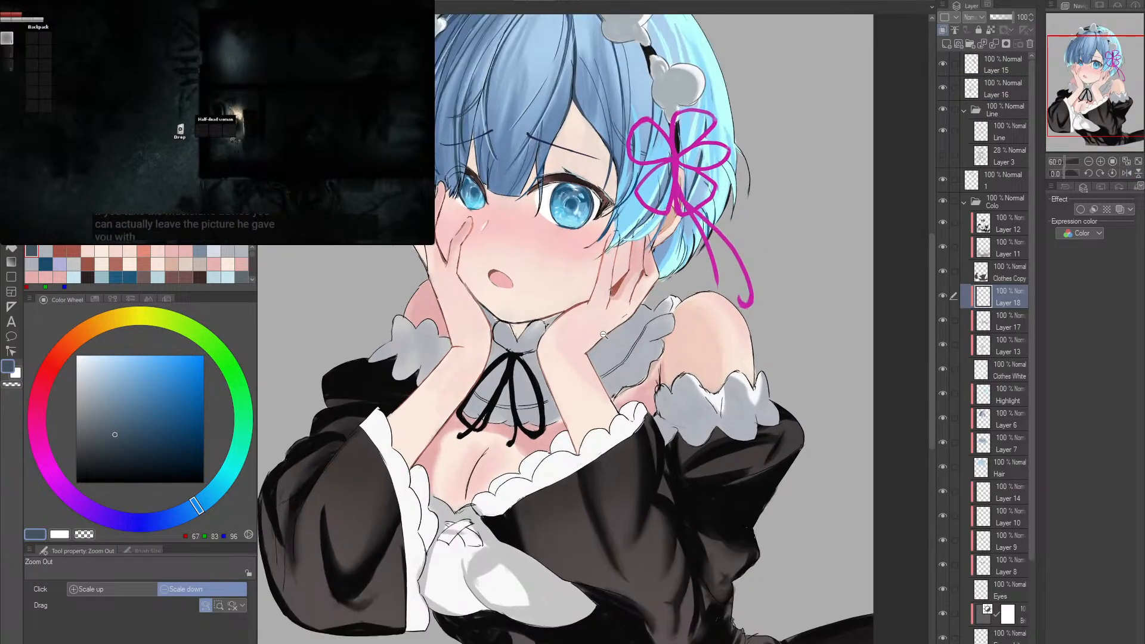
key(b)
drag(524, 309, 544, 303)
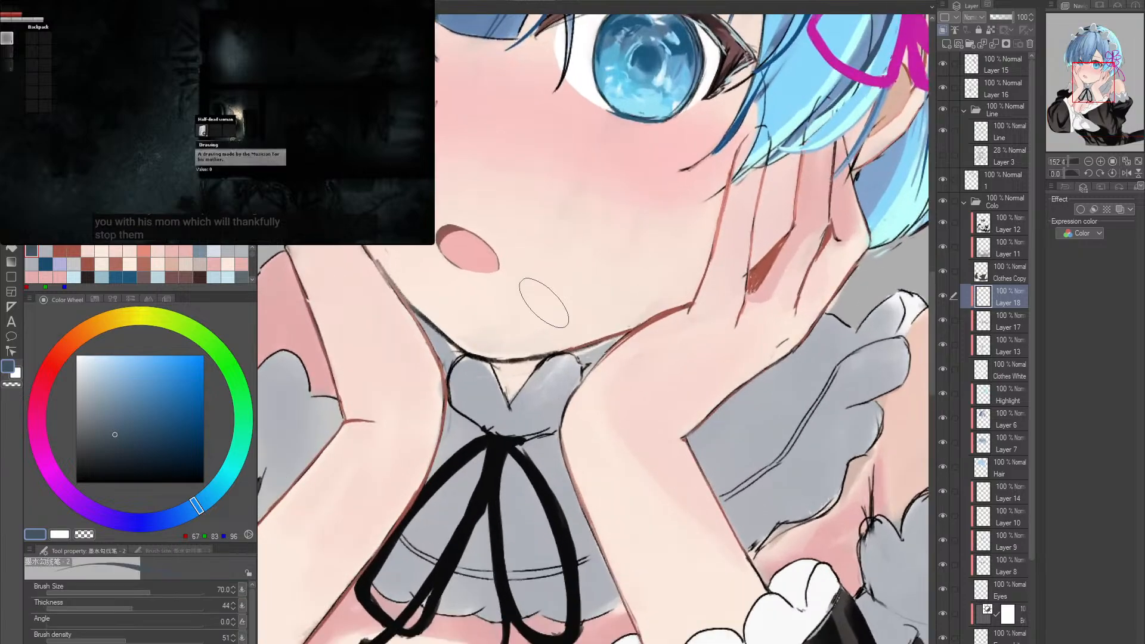
ctrl+shift+click(544, 303)
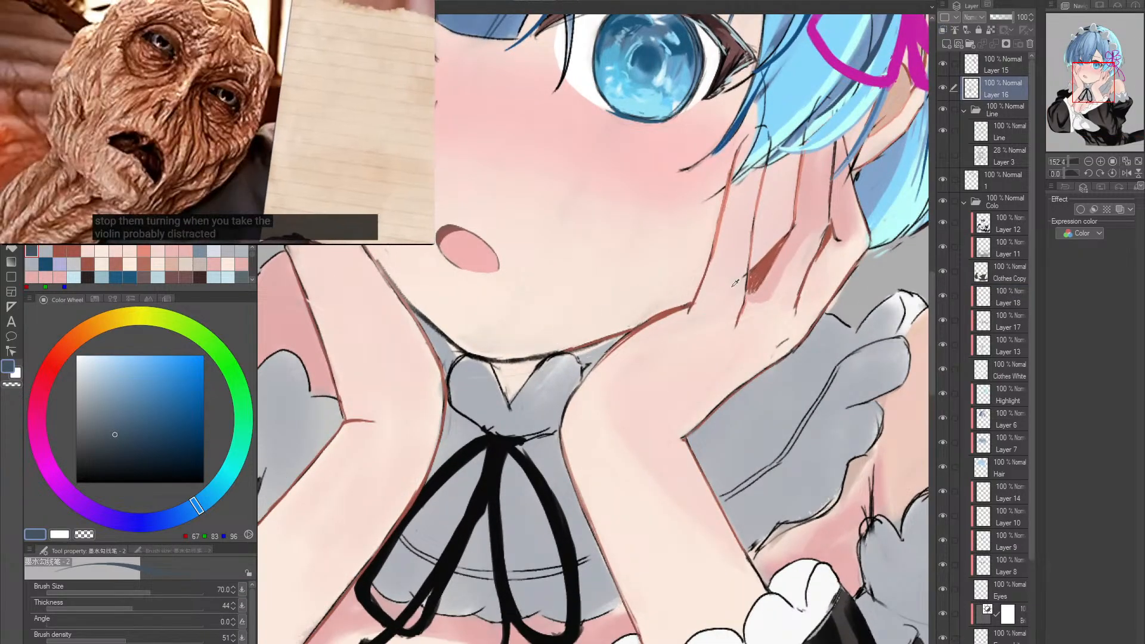
alt+click(742, 289)
drag(742, 289, 723, 246)
- Reduce the ink brush to size 17 and try a short reddish-brown stroke across the neck below the chin
drag(534, 407, 542, 406)
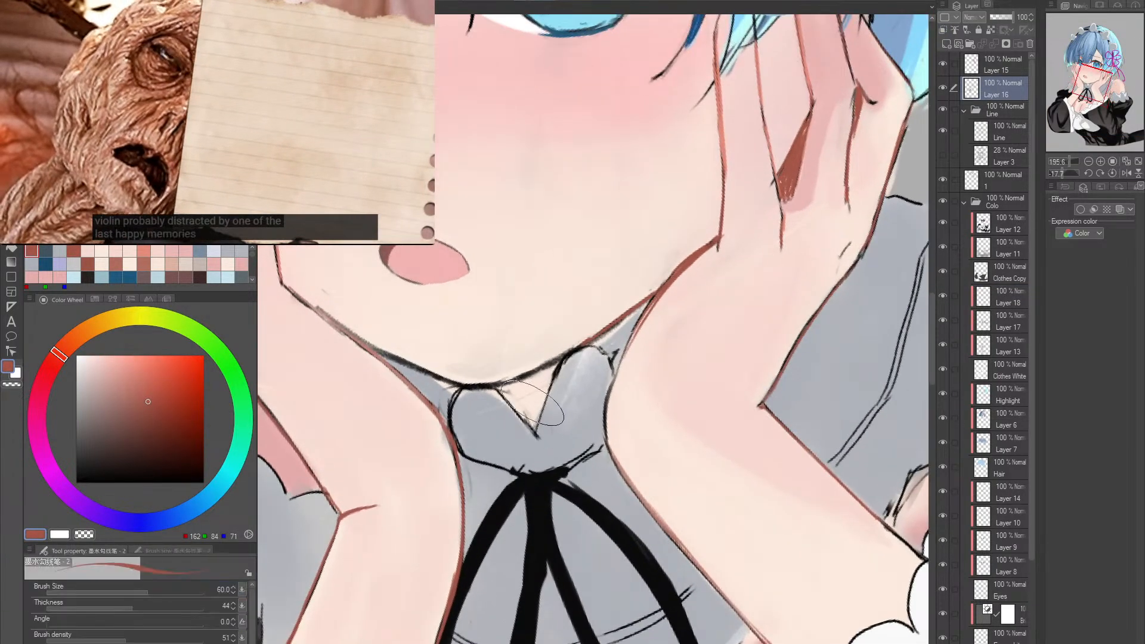
key([)
key([)
key([)
key([)
key([)
key([)
key([)
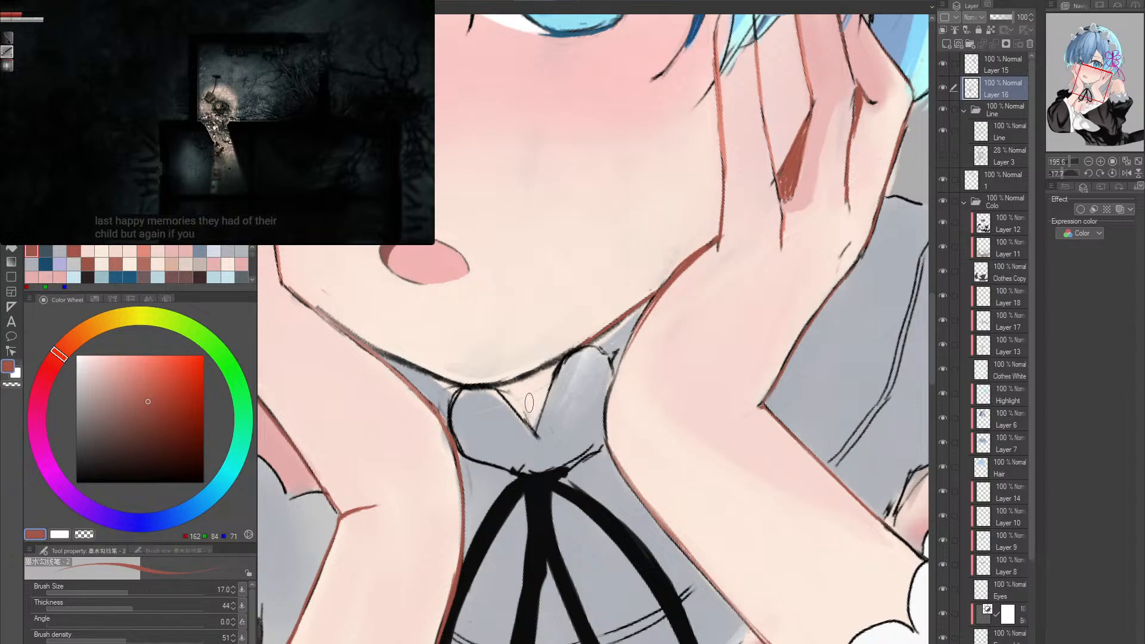
drag(506, 390, 534, 399)
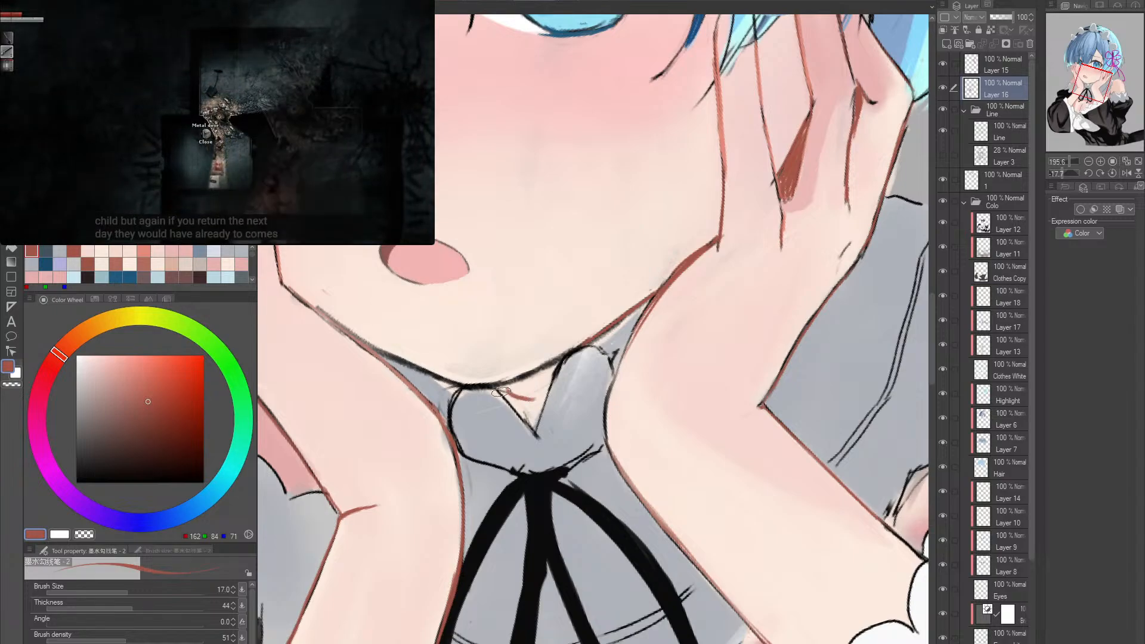
- Sample a light pink skin-shadow colour and try it on the neck inside the collar
alt+click(315, 442)
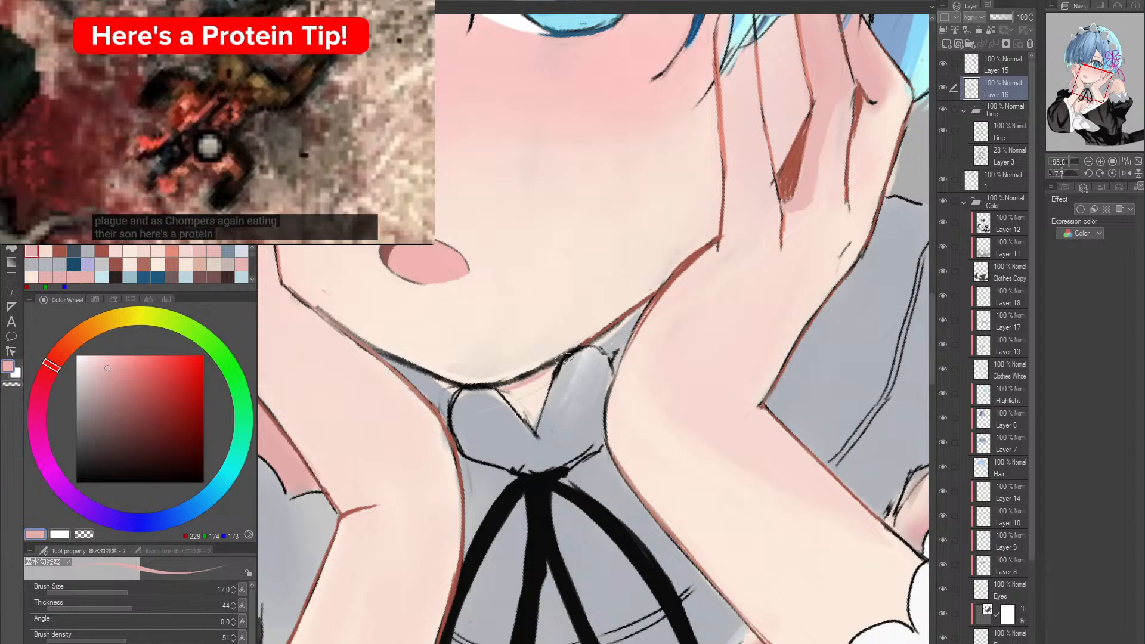
key(alt+space)
click(608, 340)
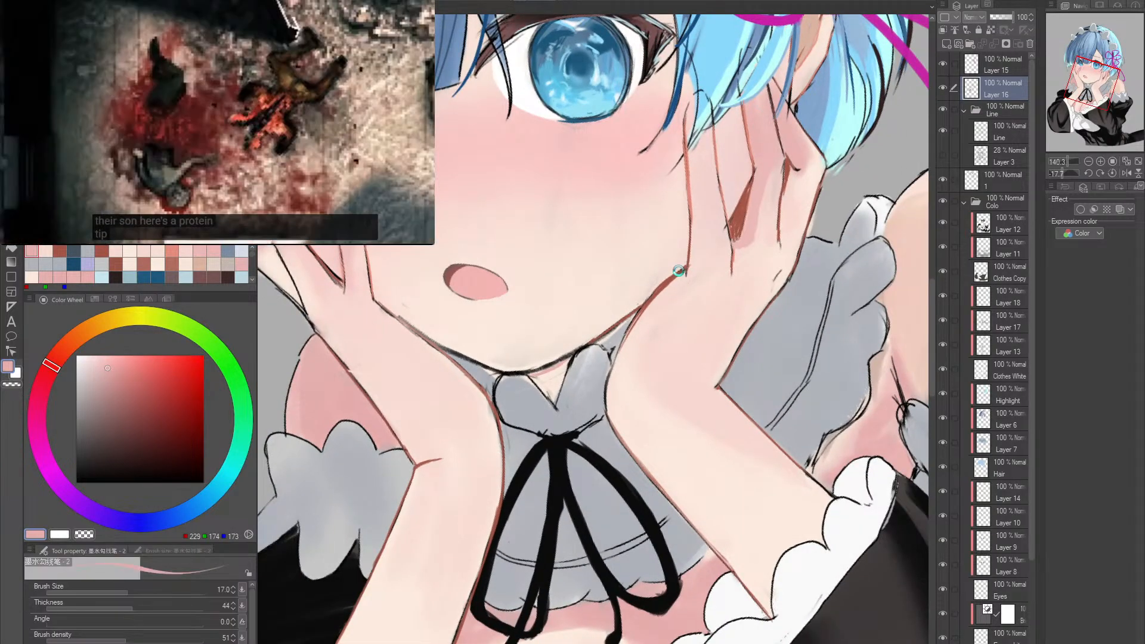
key(alt+space)
scroll(713, 222, up, 2)
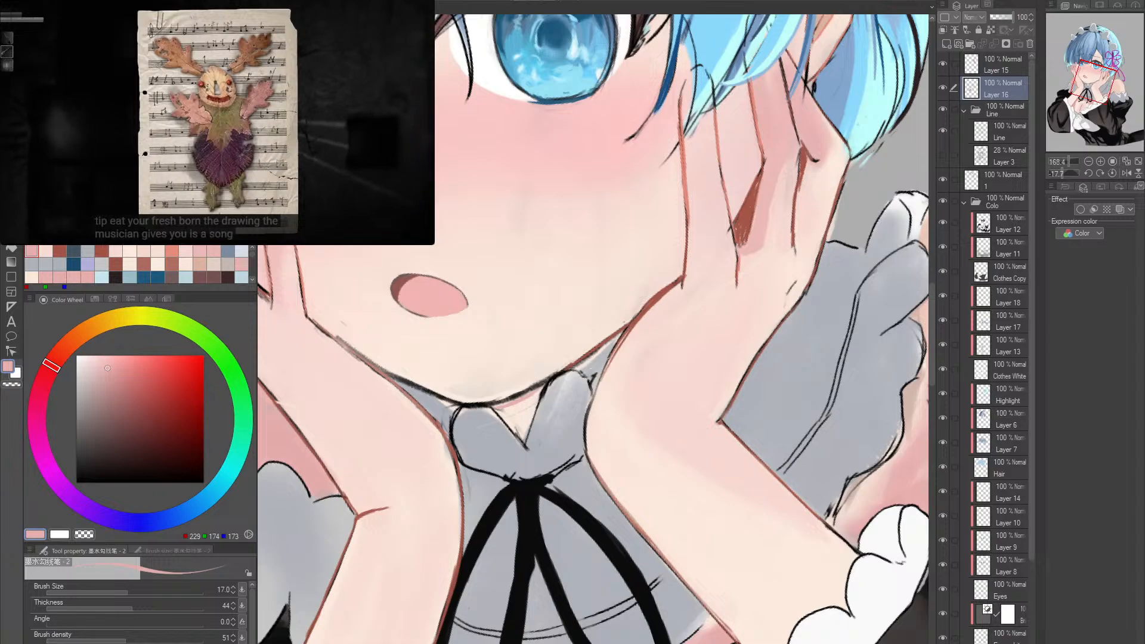
- Sample the skin shadow from the reference document, return to the illustration and pick up the pink of the mouth
key(ctrl+Tab)
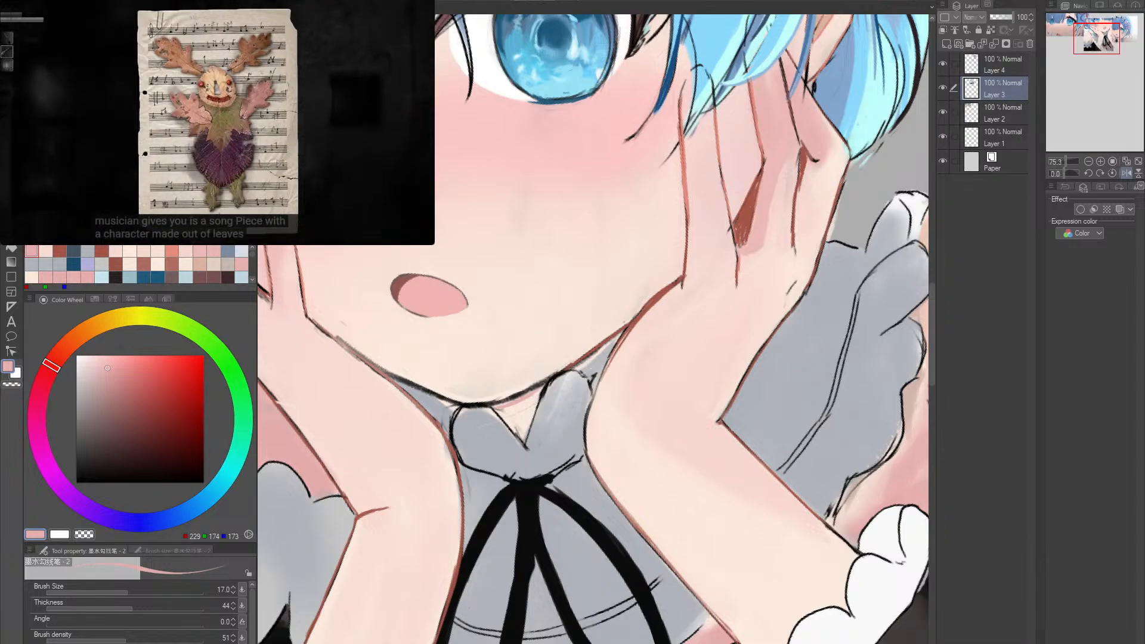
alt+click(518, 412)
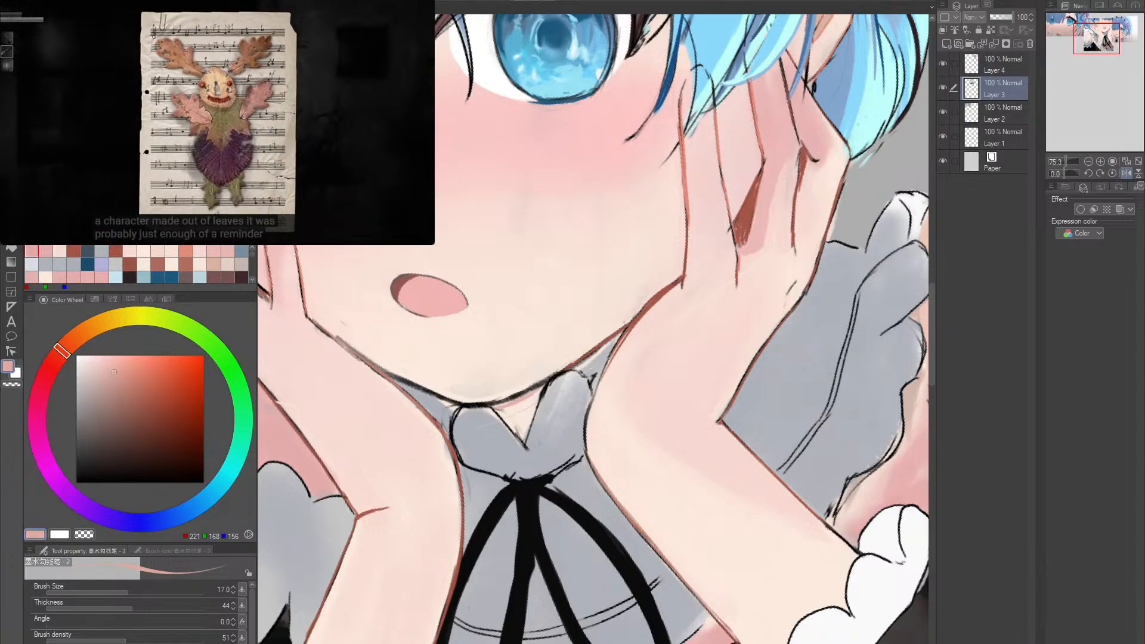
key(ctrl+Tab)
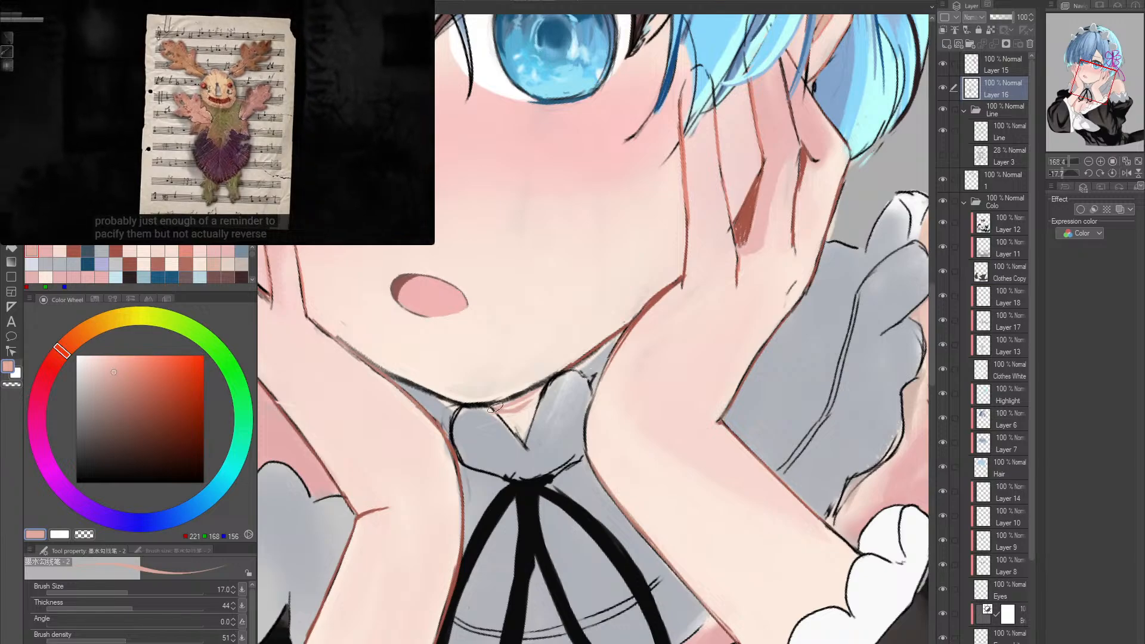
alt+click(433, 290)
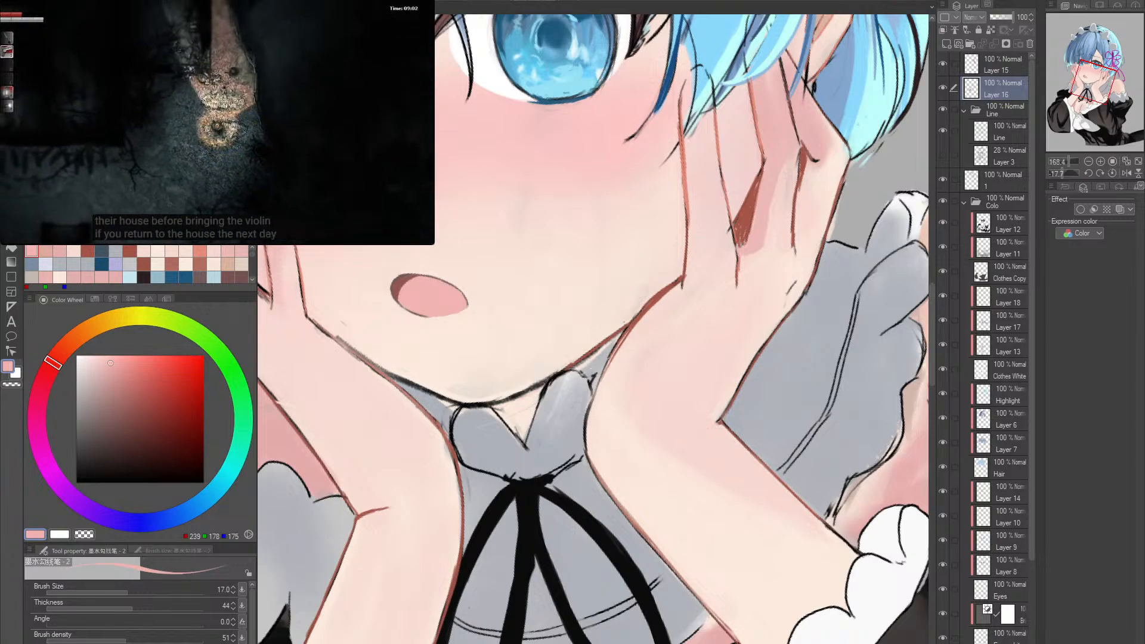
- Make Layer 5 above the skin layers active and shade the exposed neck inside the collar pink
click(1011, 558)
scroll(1011, 557, down, 3)
click(1005, 591)
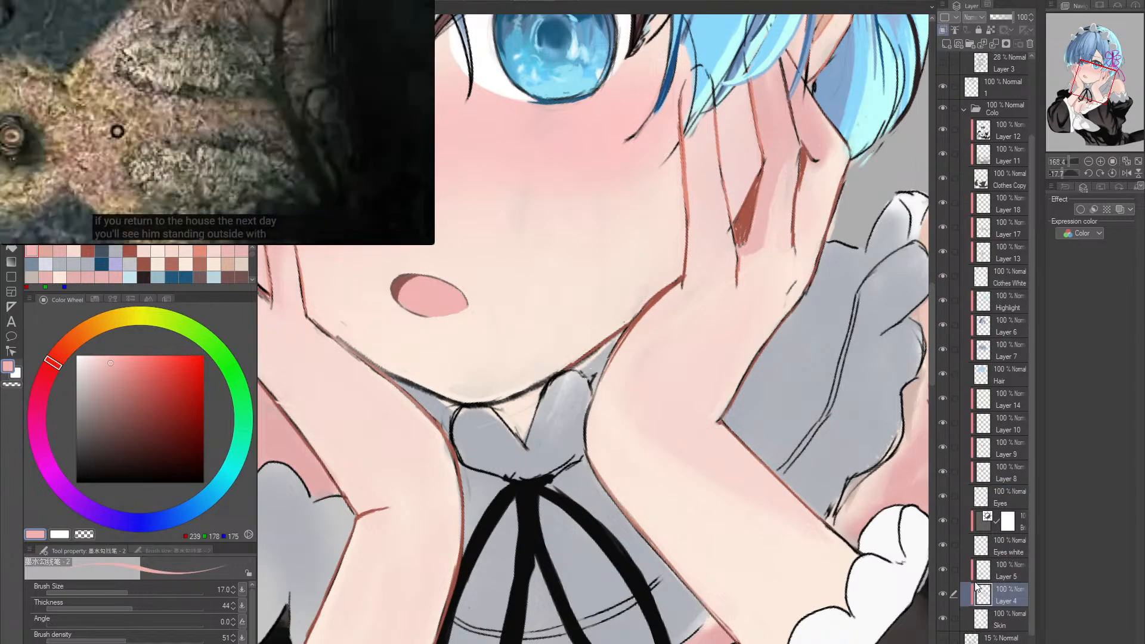
click(988, 573)
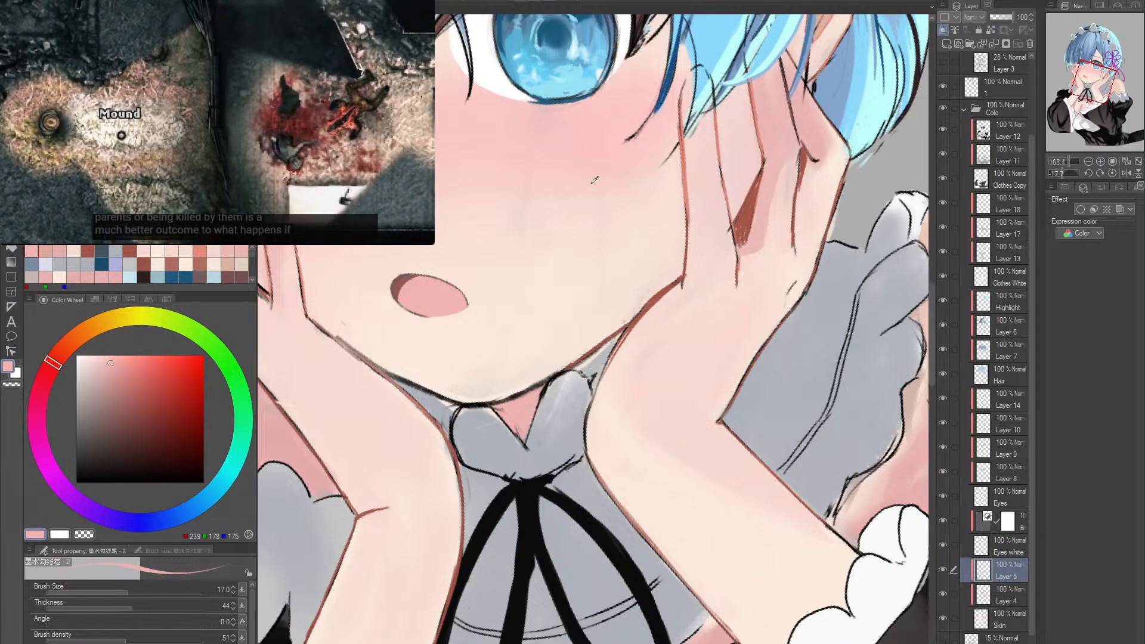
- Straighten the rotated canvas and compare the skin with Layer 5's shading hidden and shown
alt+click(564, 164)
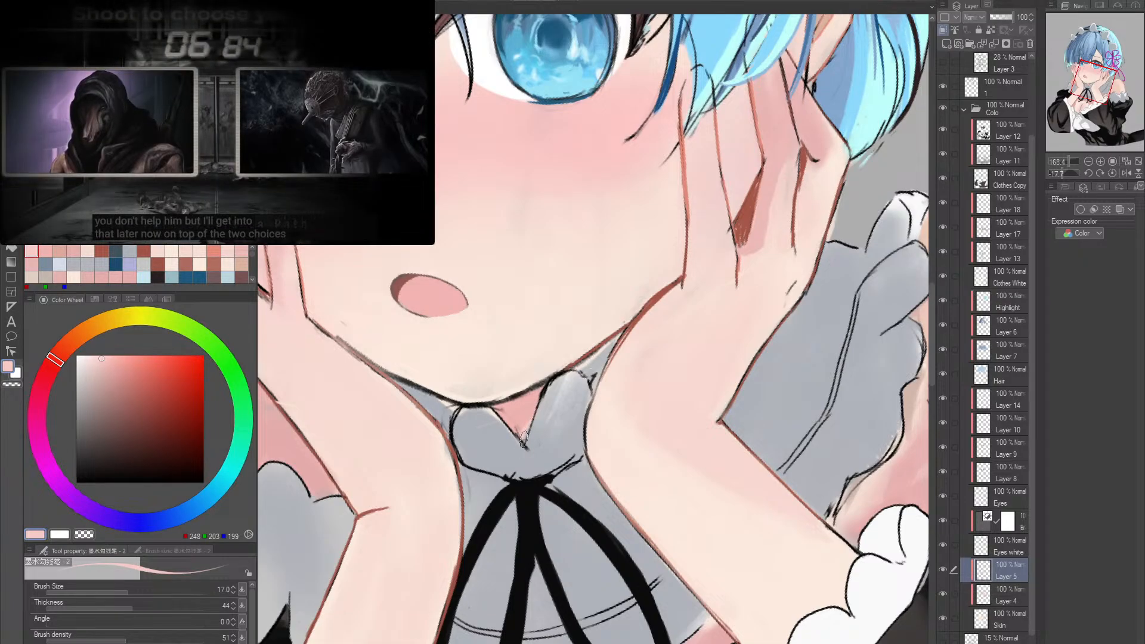
key(alt+space)
drag(655, 418, 617, 420)
key(shift+space)
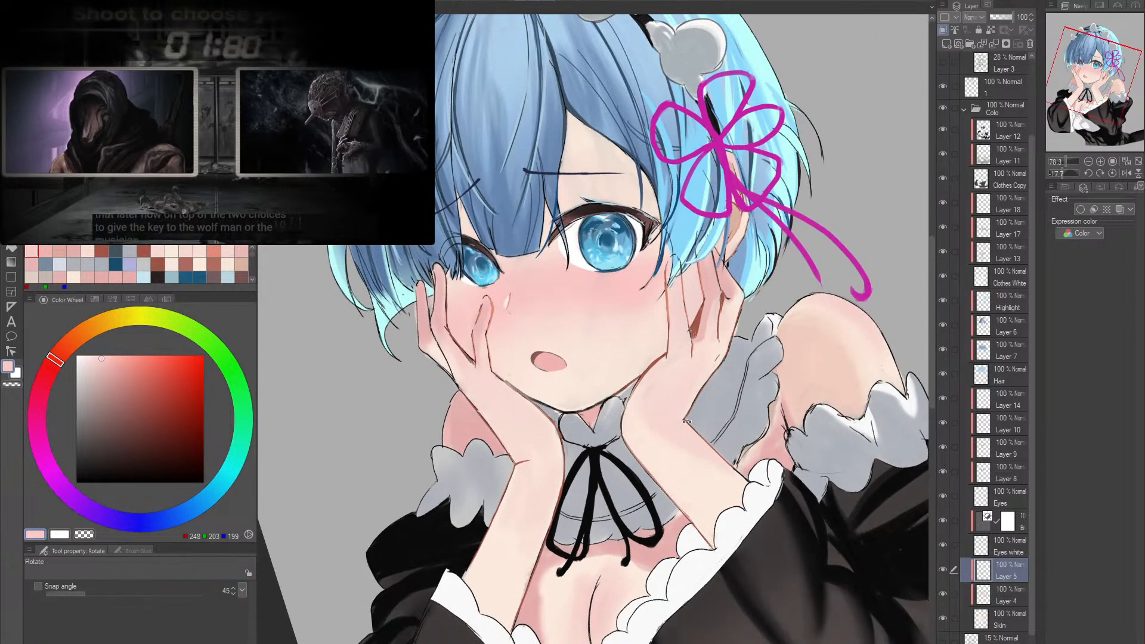
double_click(687, 421)
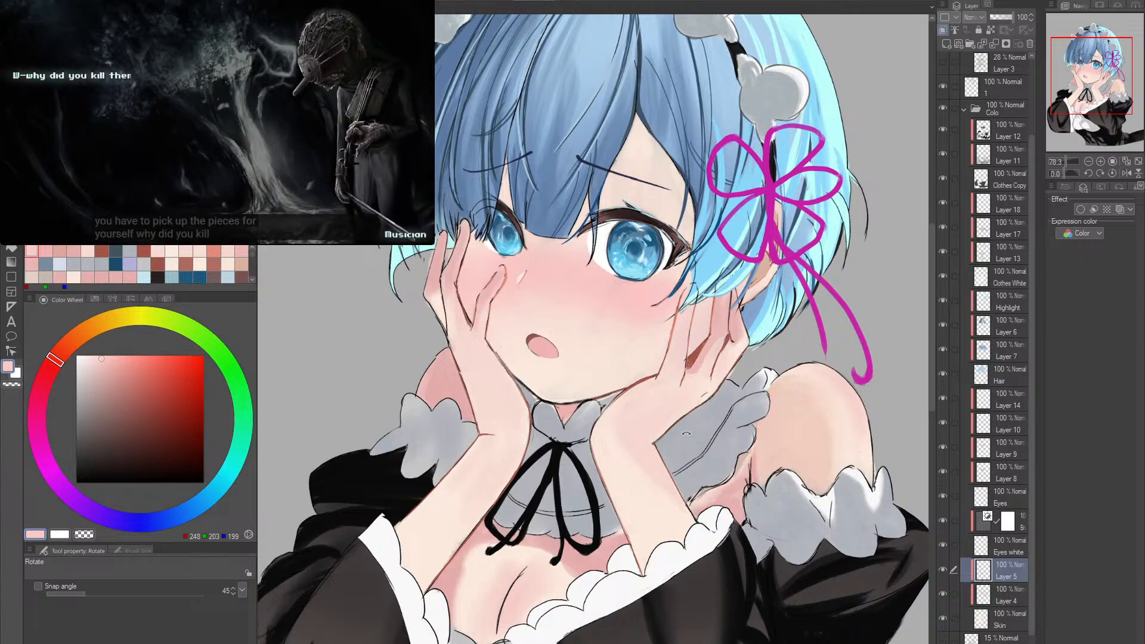
drag(477, 439, 531, 430)
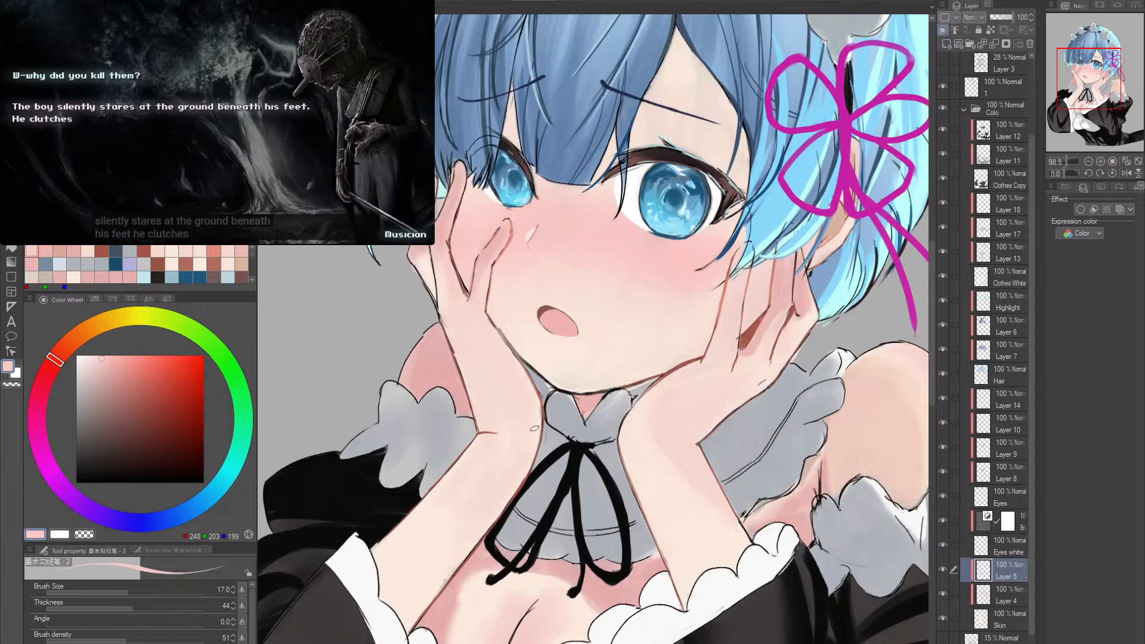
click(943, 570)
click(942, 569)
click(942, 570)
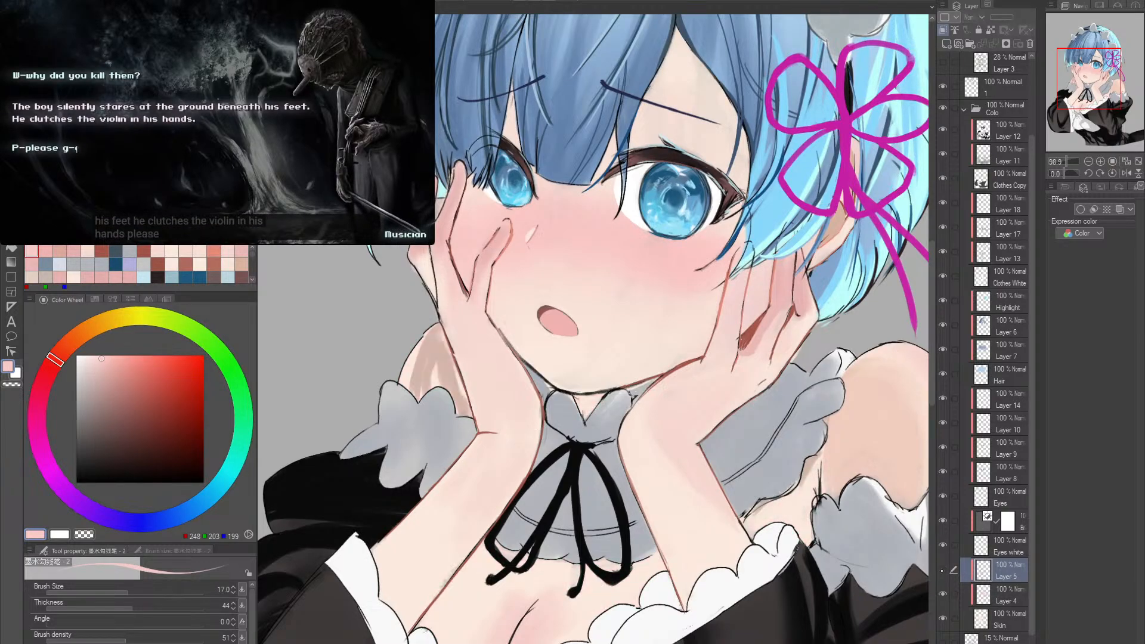
click(943, 569)
- Sample the shadow pink of the shoulder behind the hand, enlarge the ink brush to 60 and shade the forearm below the wrist
alt+click(448, 364)
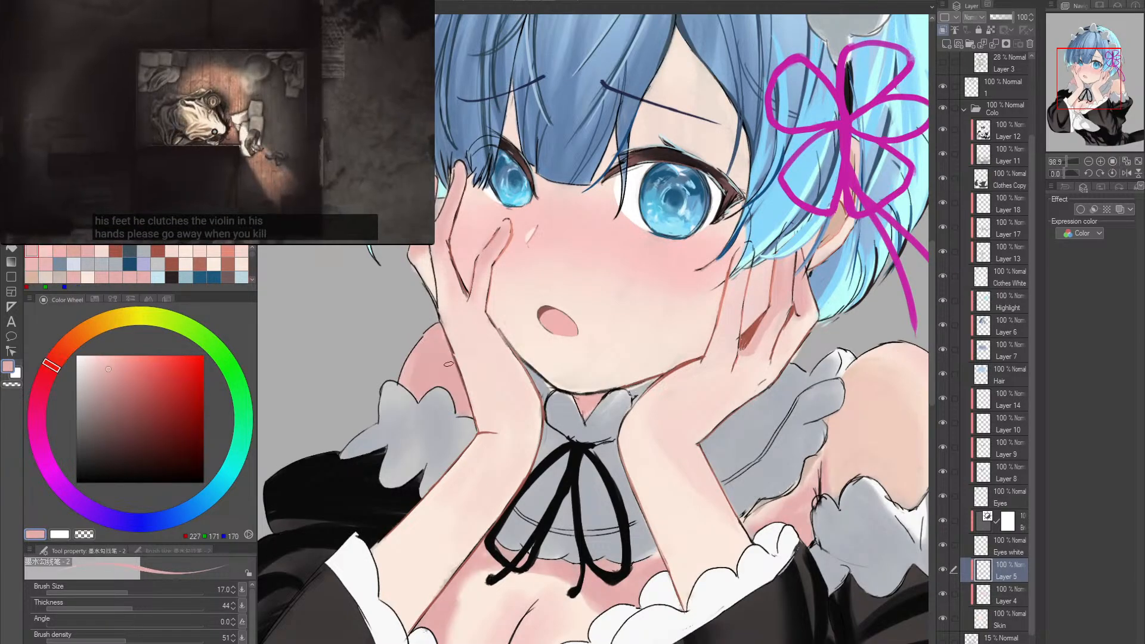
key(bracketright)
key(bracketright)
key(bracketright)
key(bracketright)
key(bracketright)
key(bracketright)
drag(443, 313, 484, 426)
key(ctrl+z)
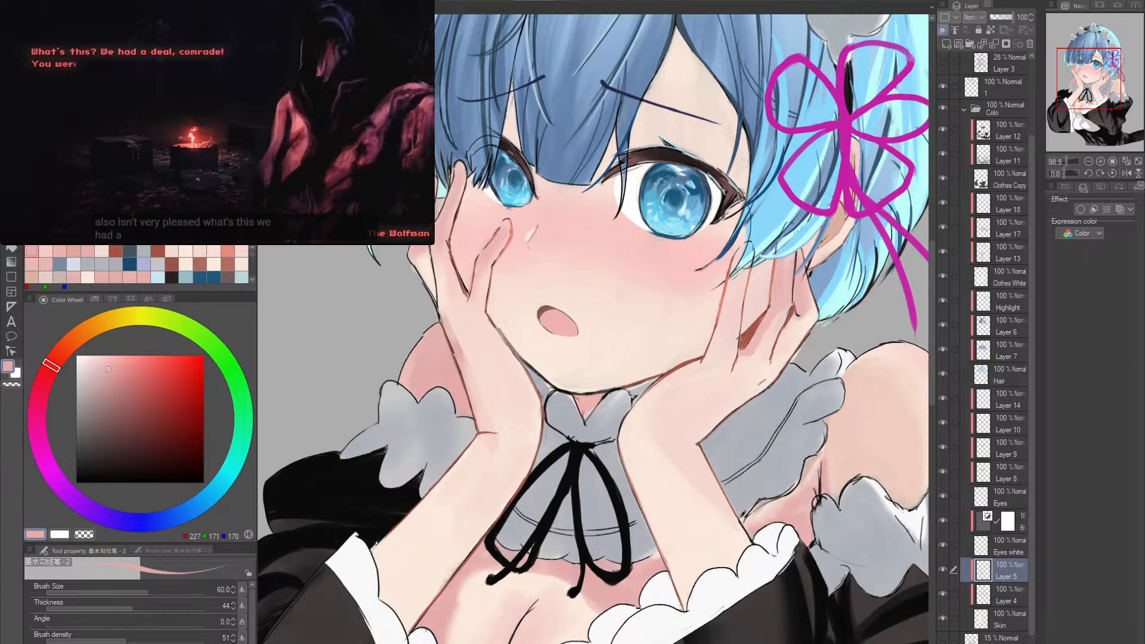
drag(487, 482, 493, 451)
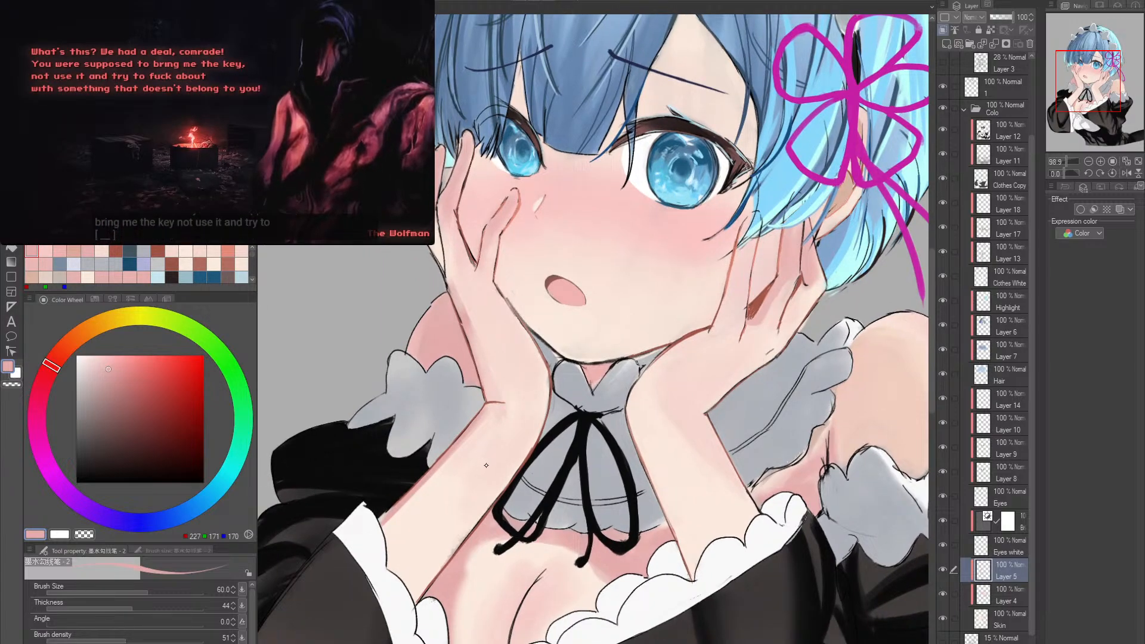
key(ctrl+z)
key(ctrl+z)
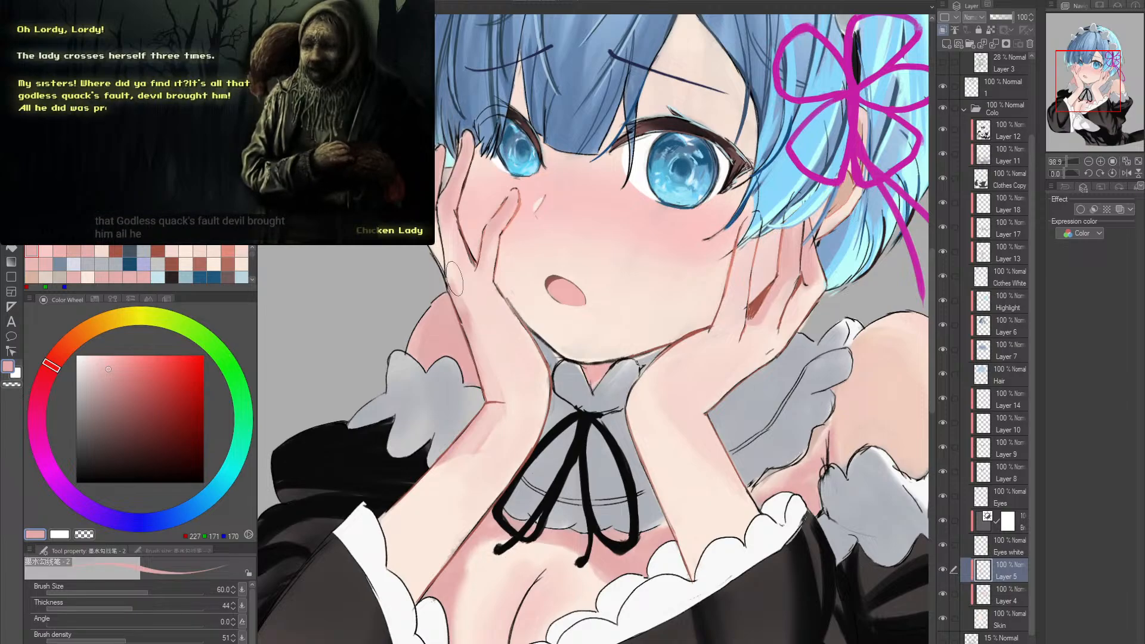
- Pause the overlaid video, toggle Layer 16's visibility and make that layer active
click(246, 82)
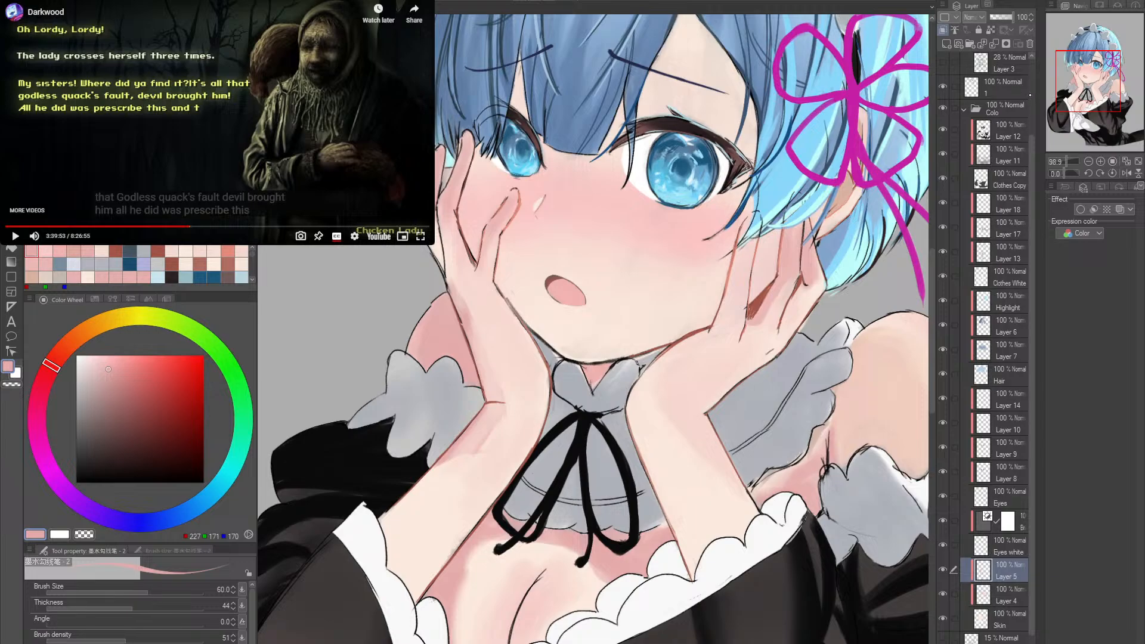
scroll(1031, 94, up, 2)
click(944, 89)
click(943, 90)
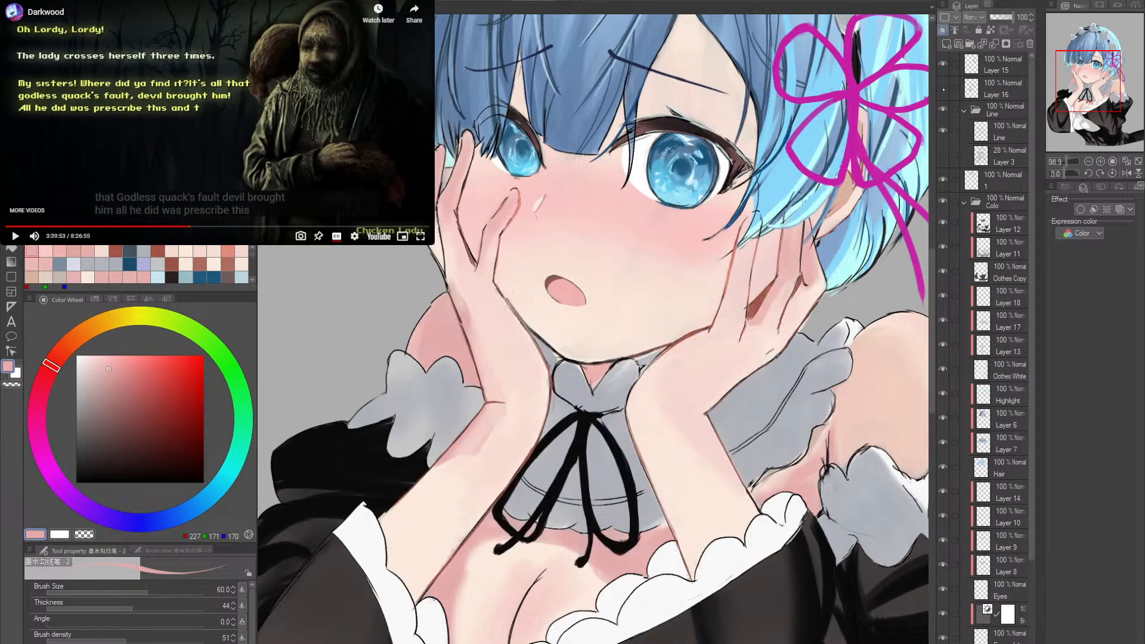
click(944, 89)
click(944, 89)
click(1004, 89)
- Lower the soft eraser's brush density to 7
key(e)
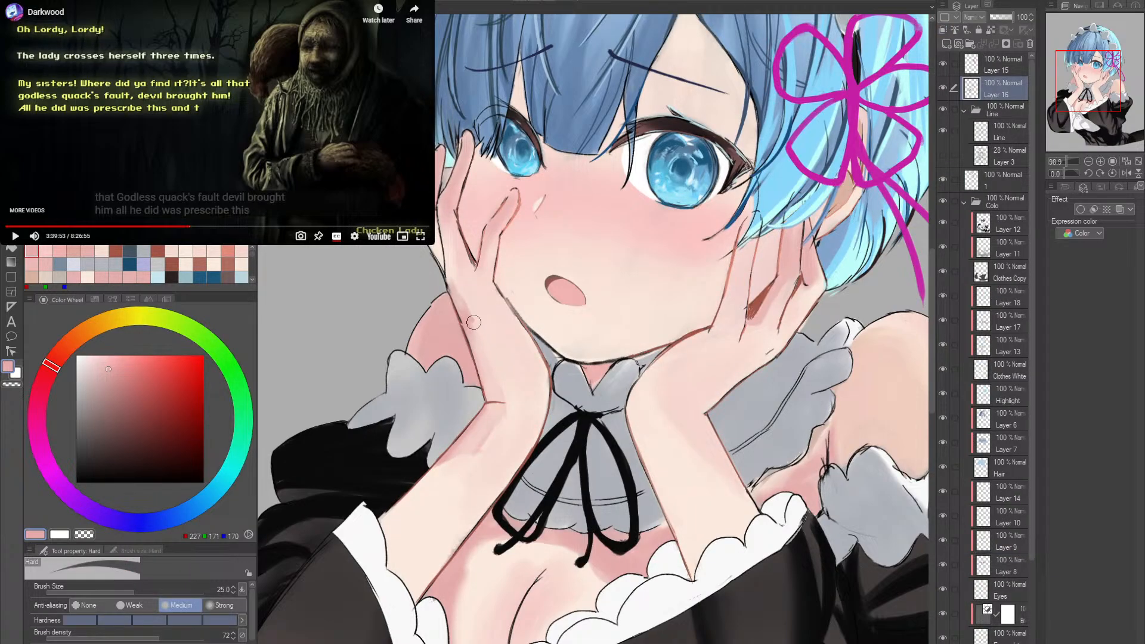
key(e)
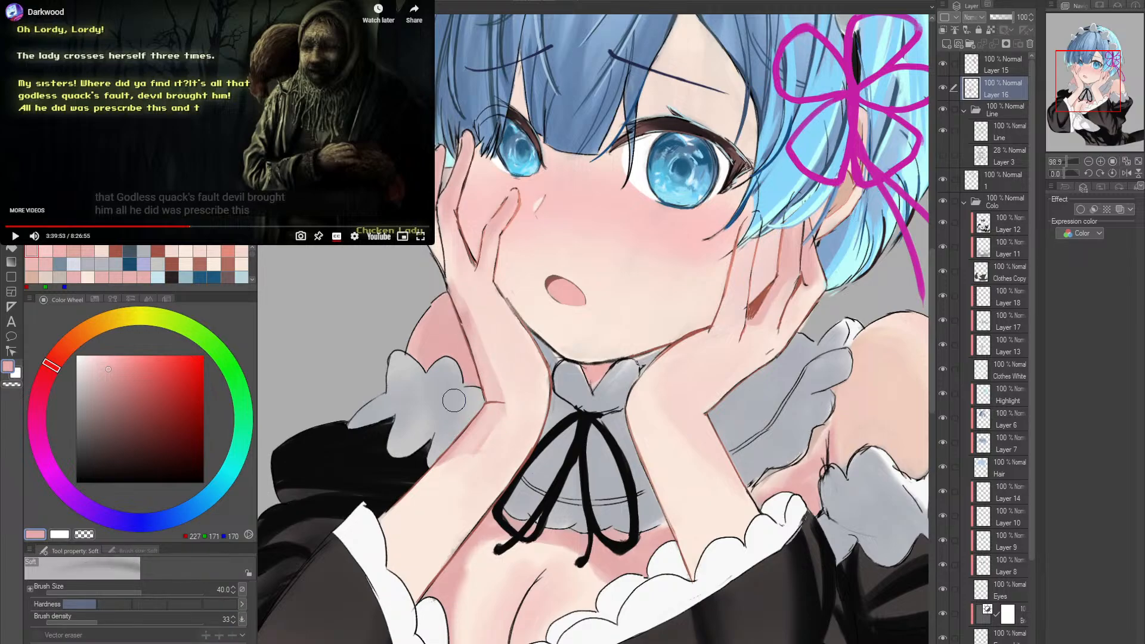
click(56, 623)
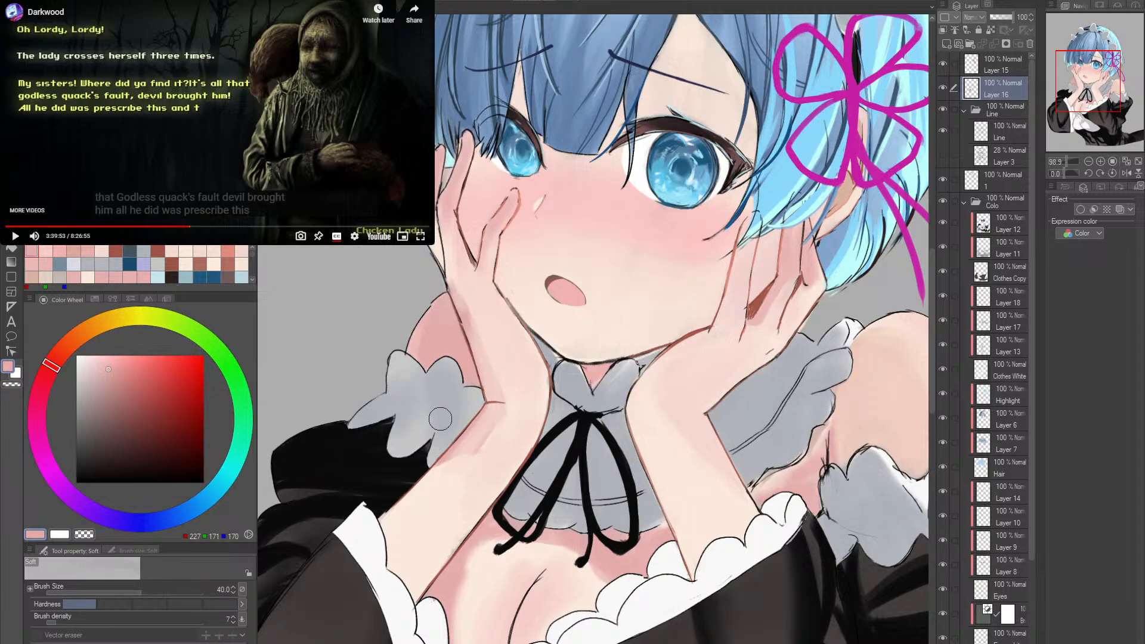
- Try a pink ink stroke along the forearm's outer edge and make Layer 5 active again
key(p)
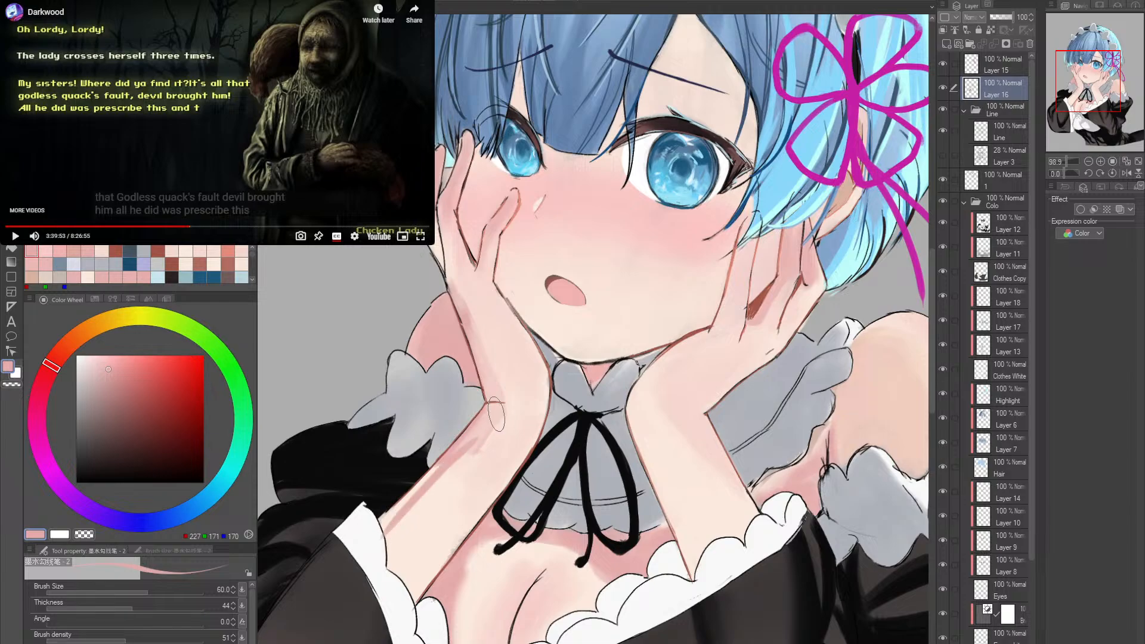
drag(386, 535, 485, 436)
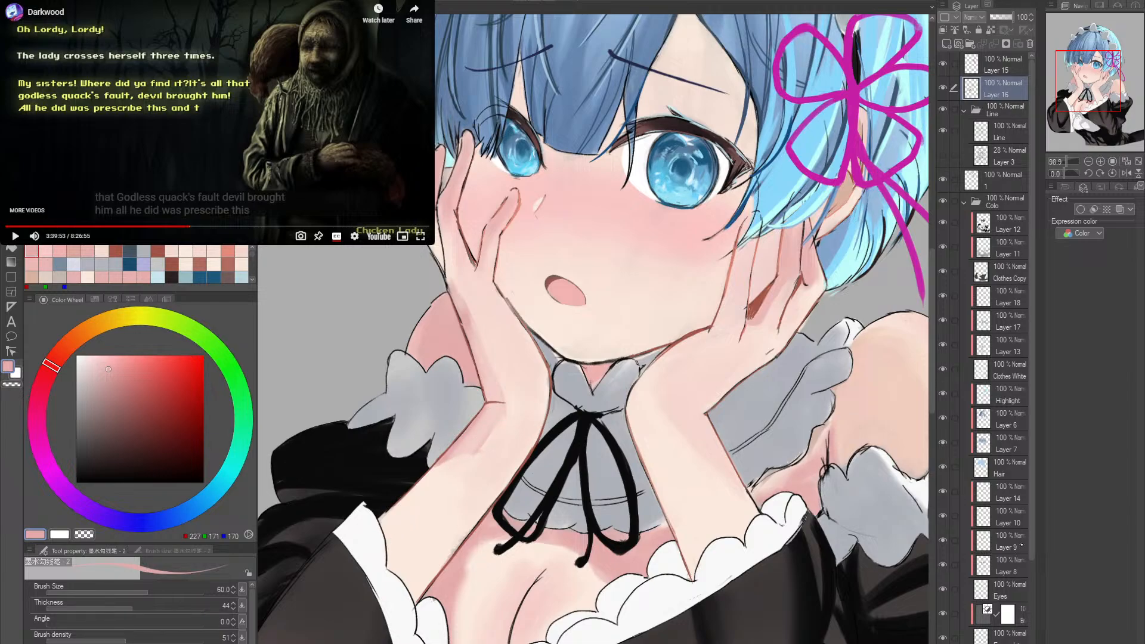
click(1011, 565)
scroll(1005, 558, down, 3)
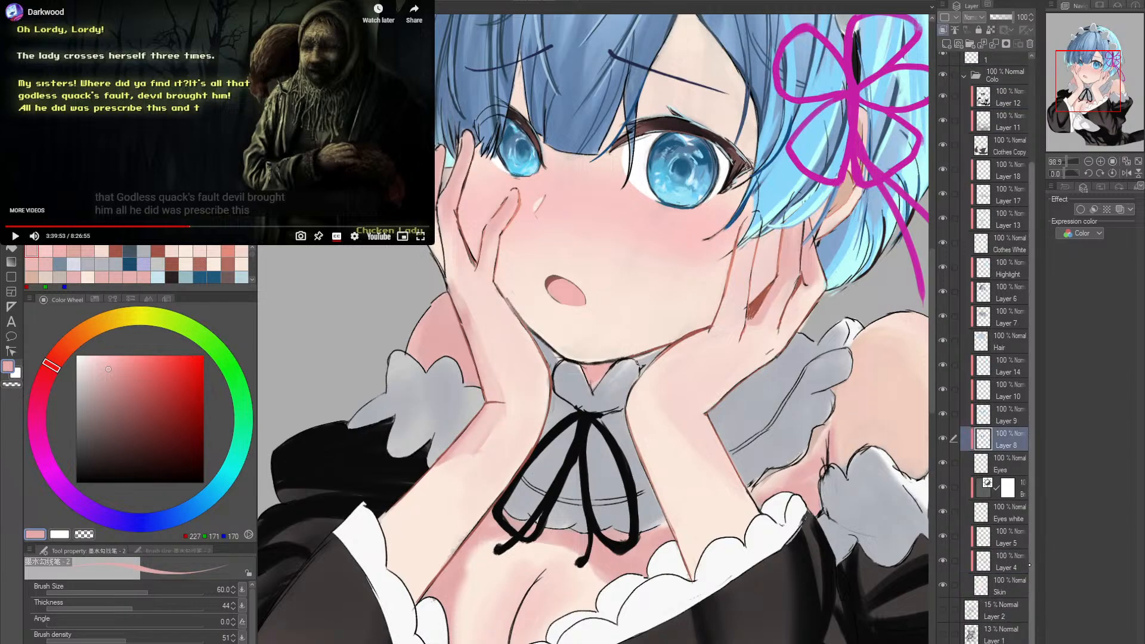
click(1005, 536)
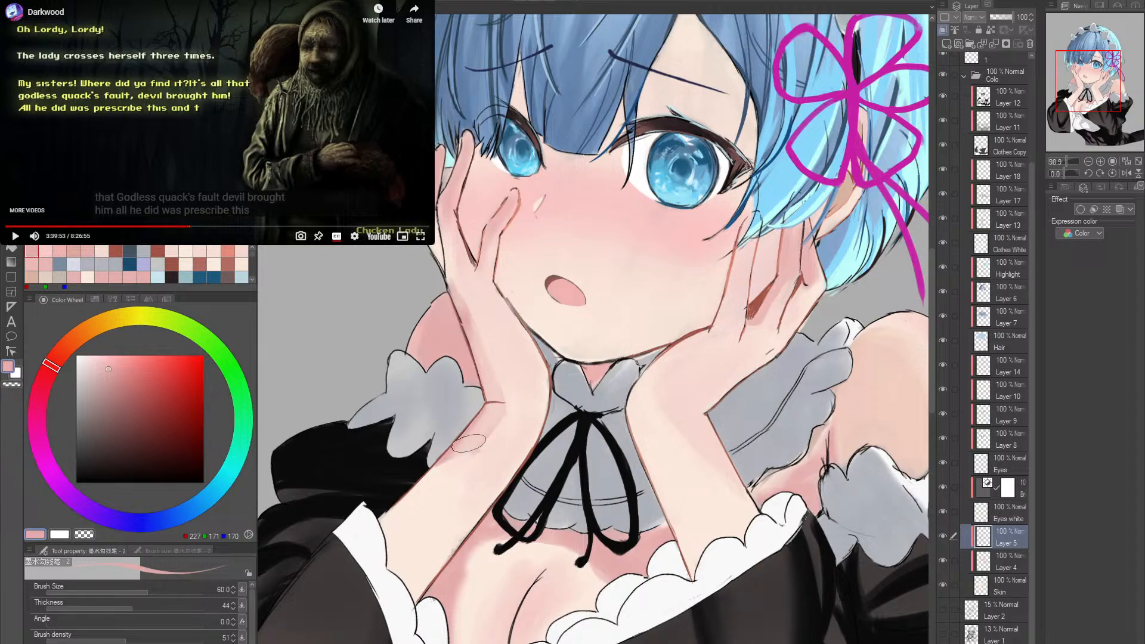
- Shade the inner side of the forearm from wrist to cuff softly in pink with the skin brush at size 80
key(e)
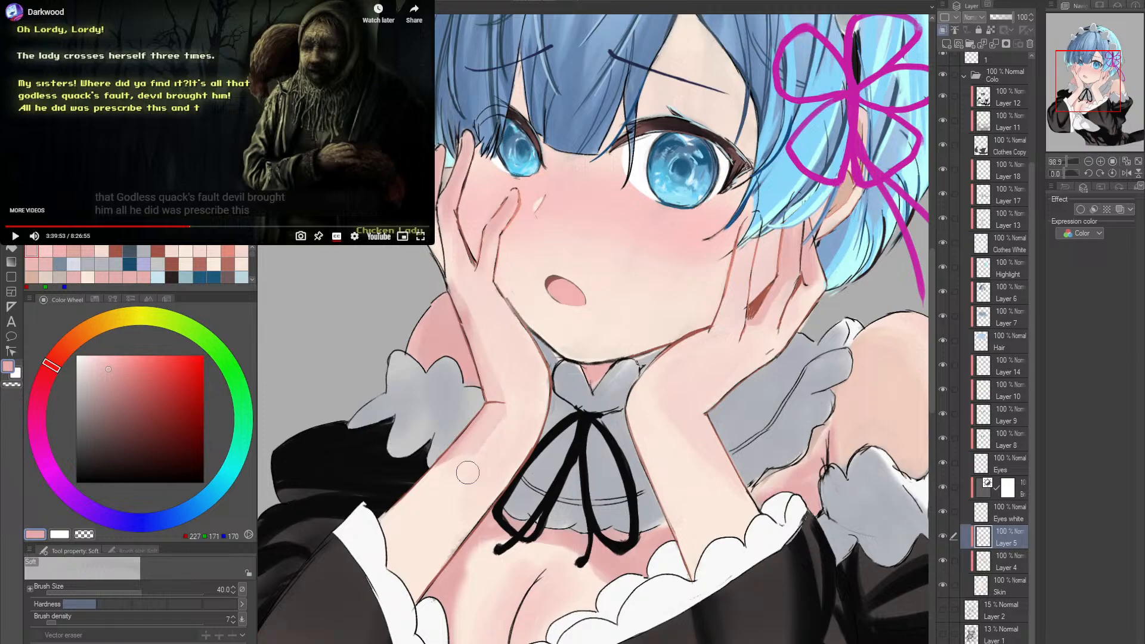
key(p)
key(b)
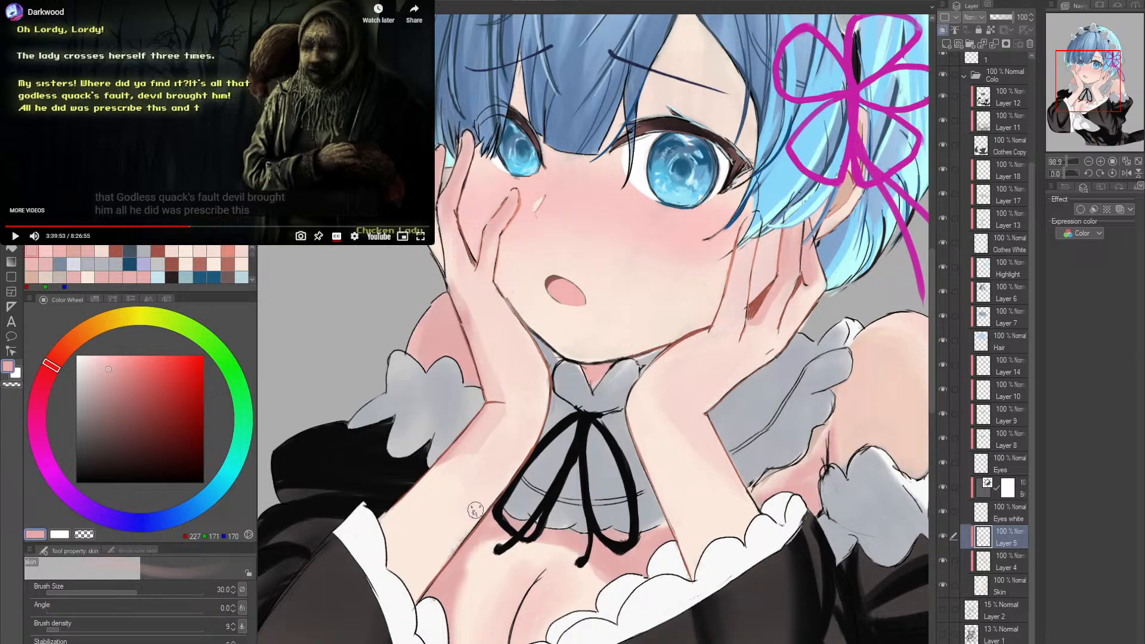
key(bracketright)
key(bracketright)
key(bracketright)
key(bracketright)
key(bracketright)
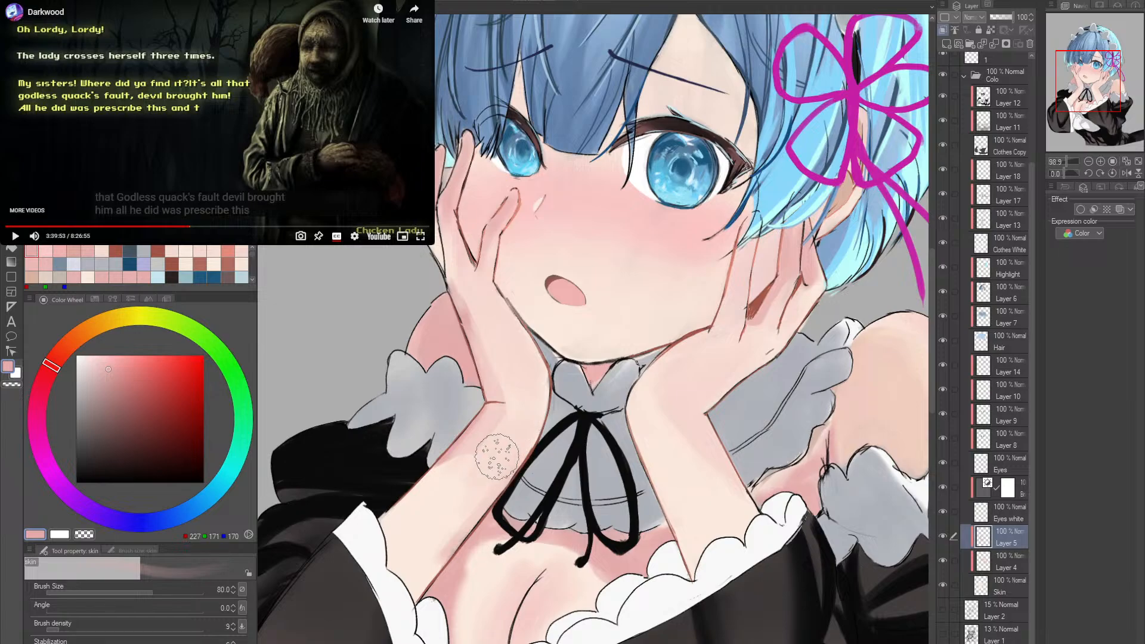
mouse_move(498, 457)
mouse_down()
mouse_move(527, 414)
mouse_move(442, 571)
mouse_up()
drag(478, 513, 448, 572)
mouse_move(523, 432)
mouse_down()
mouse_move(415, 609)
mouse_move(525, 414)
mouse_move(528, 433)
mouse_move(495, 496)
mouse_up()
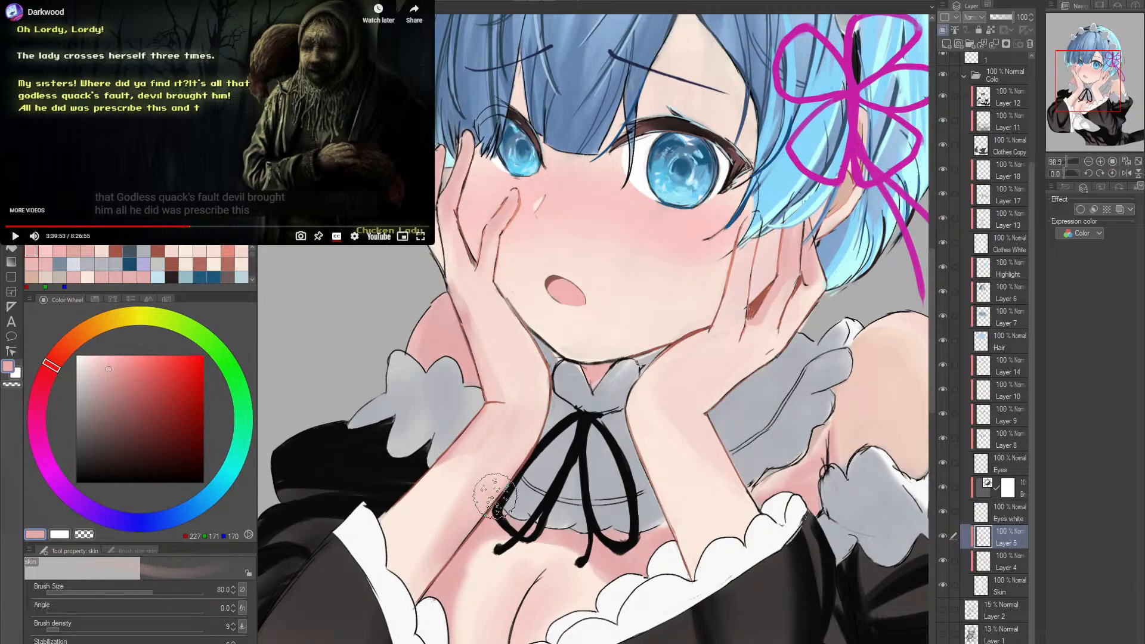
- Reduce the skin brush to size 40 and shade the fingers of the hand beside the ear in a deeper skin pink
key(bracketleft)
drag(499, 232, 454, 313)
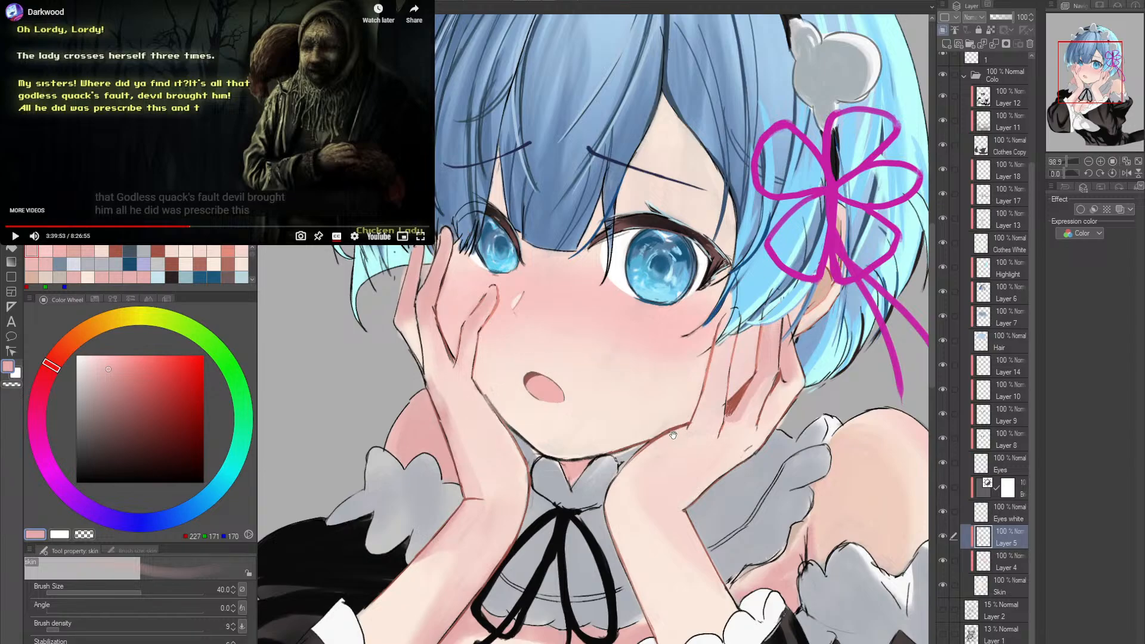
drag(673, 435, 421, 487)
drag(531, 431, 570, 453)
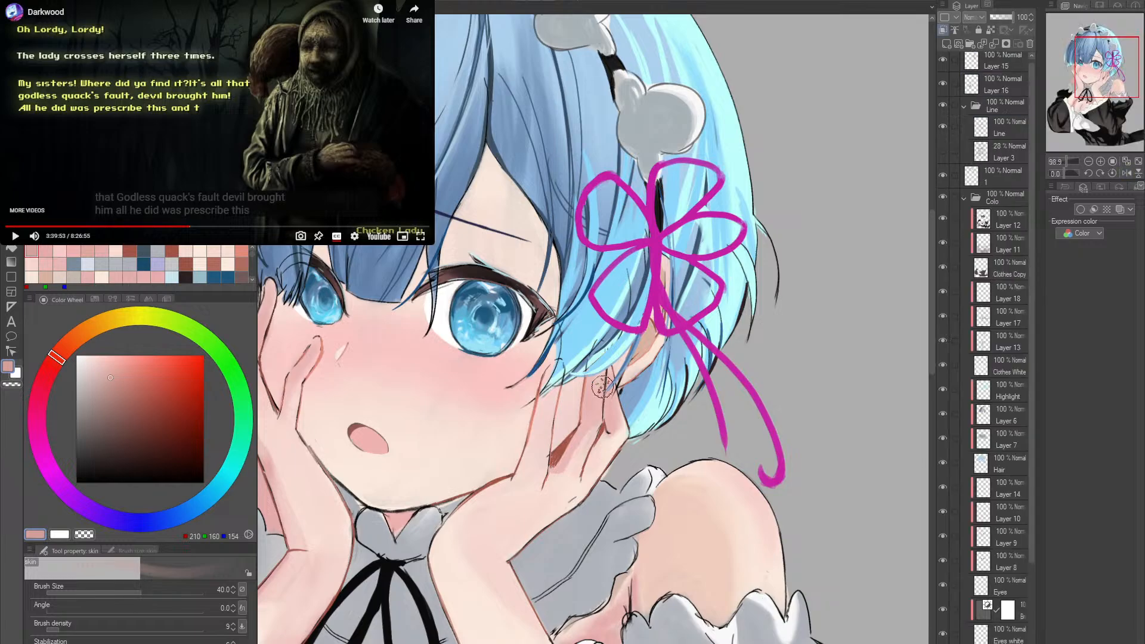
scroll(547, 439, up, 3)
mouse_move(548, 440)
mouse_down()
mouse_move(519, 458)
mouse_move(616, 420)
mouse_move(566, 451)
mouse_up()
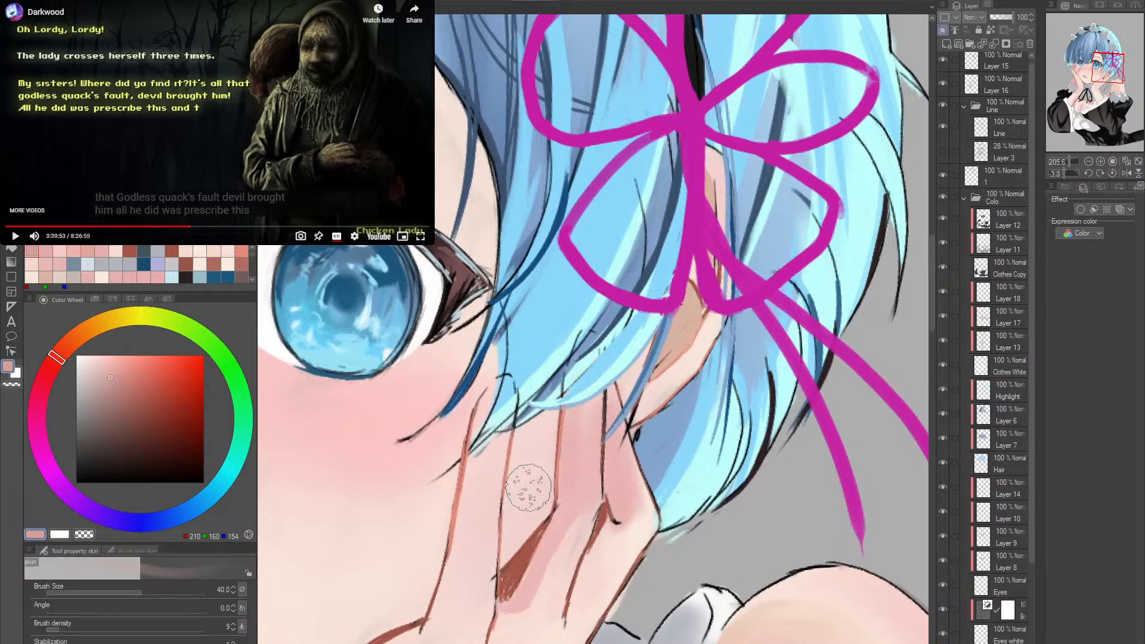
- Sample the reddish brown of the dark gap between the fingers and set the ink brush to size 20
key([)
key([)
key([)
key([)
key([)
key([)
alt+click(528, 549)
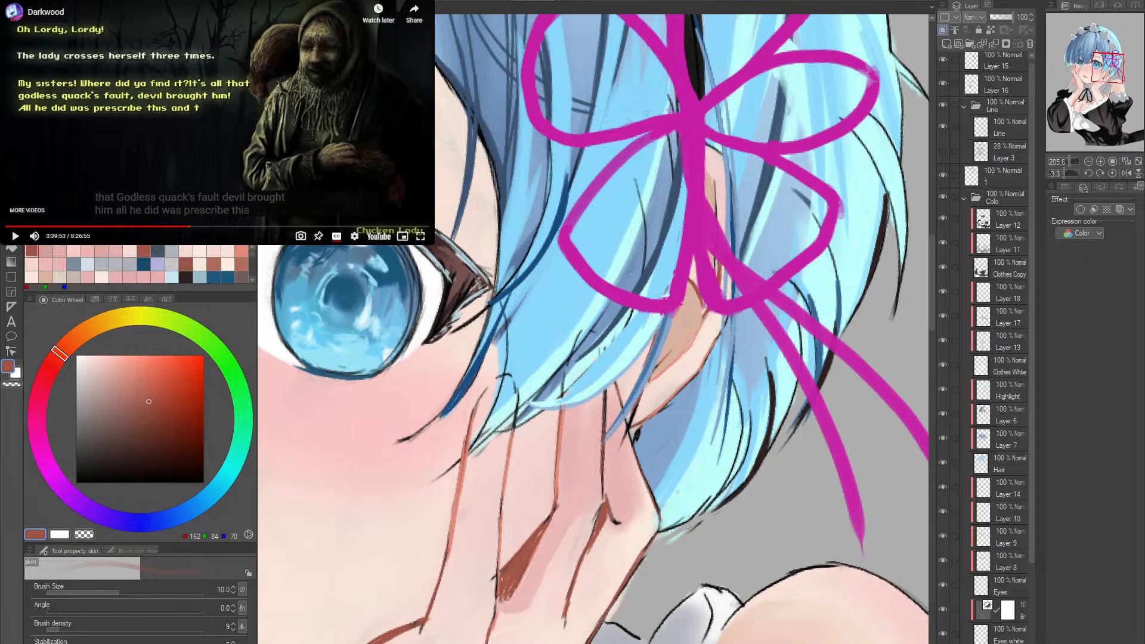
key(p)
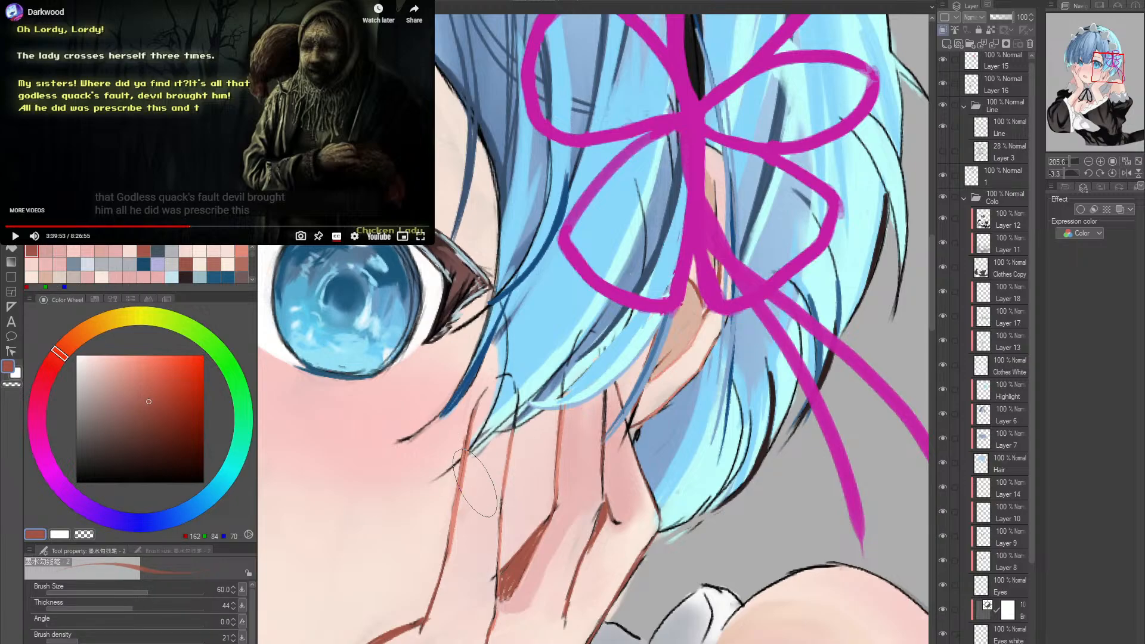
key(bracketleft)
key(bracketleft)
key(bracketleft)
key(bracketleft)
key(bracketleft)
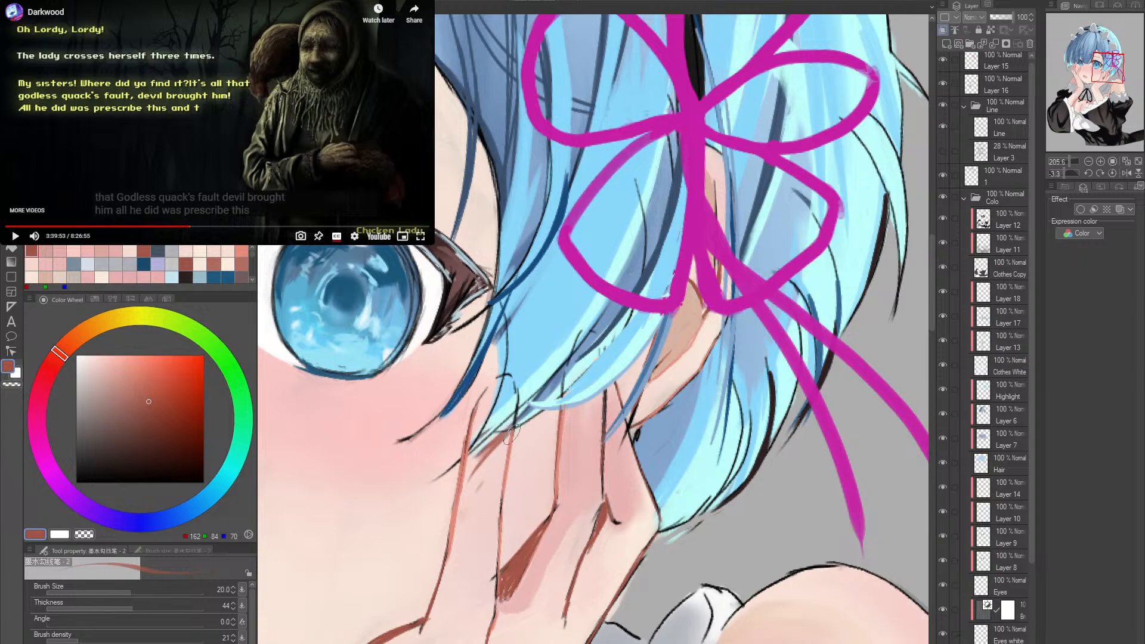
- Undo the trial shadow strokes on the finger beneath the hair and lower the ink brush density to 8
mouse_move(510, 434)
mouse_down()
mouse_move(473, 501)
mouse_move(519, 428)
mouse_move(490, 469)
mouse_up()
key(ctrl+z)
key(ctrl+z)
key(ctrl+z)
drag(73, 638, 55, 638)
key(ctrl+z)
key(ctrl+z)
key(ctrl+z)
key(ctrl+z)
key(ctrl+z)
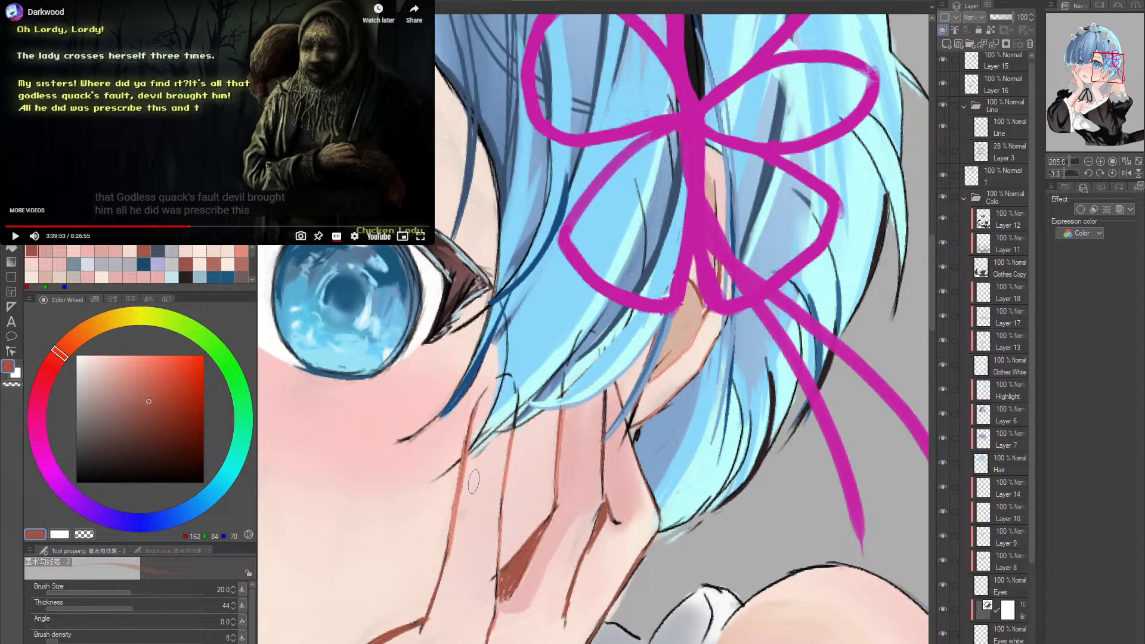
- Paint faint reddish-brown shadow strokes beneath the hair tips on the finger nearest the cheek, undoing unwanted attempts
drag(512, 428, 473, 477)
key(ctrl+z)
key(ctrl+z)
drag(503, 468, 468, 524)
mouse_move(511, 439)
mouse_down()
mouse_move(488, 465)
mouse_move(505, 442)
mouse_move(492, 488)
mouse_up()
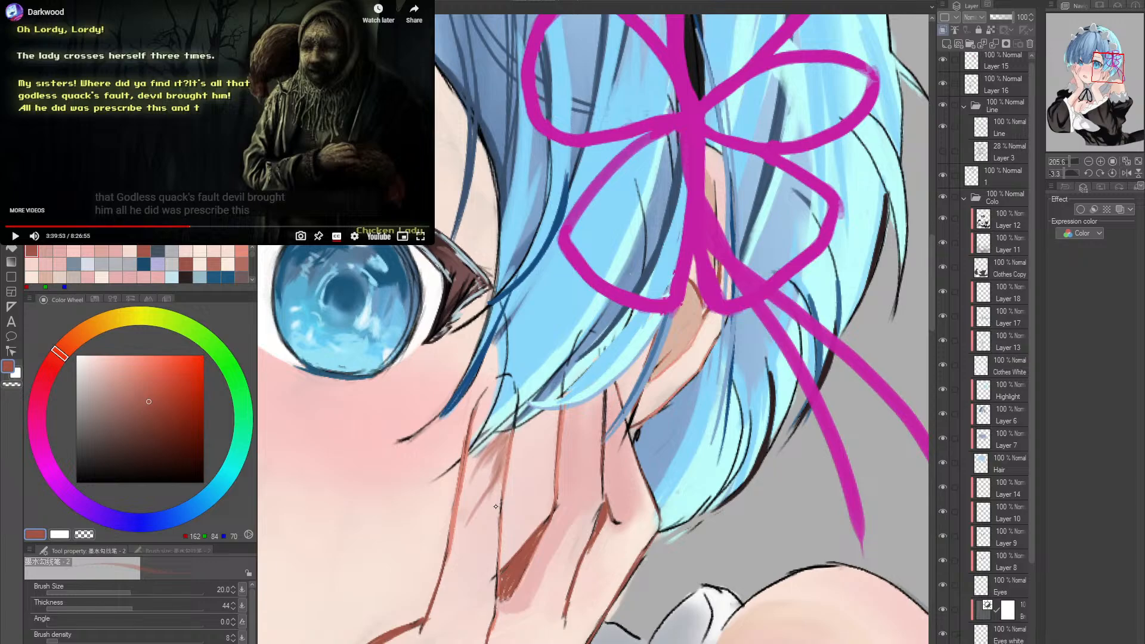
key(ctrl+z)
key(ctrl+z)
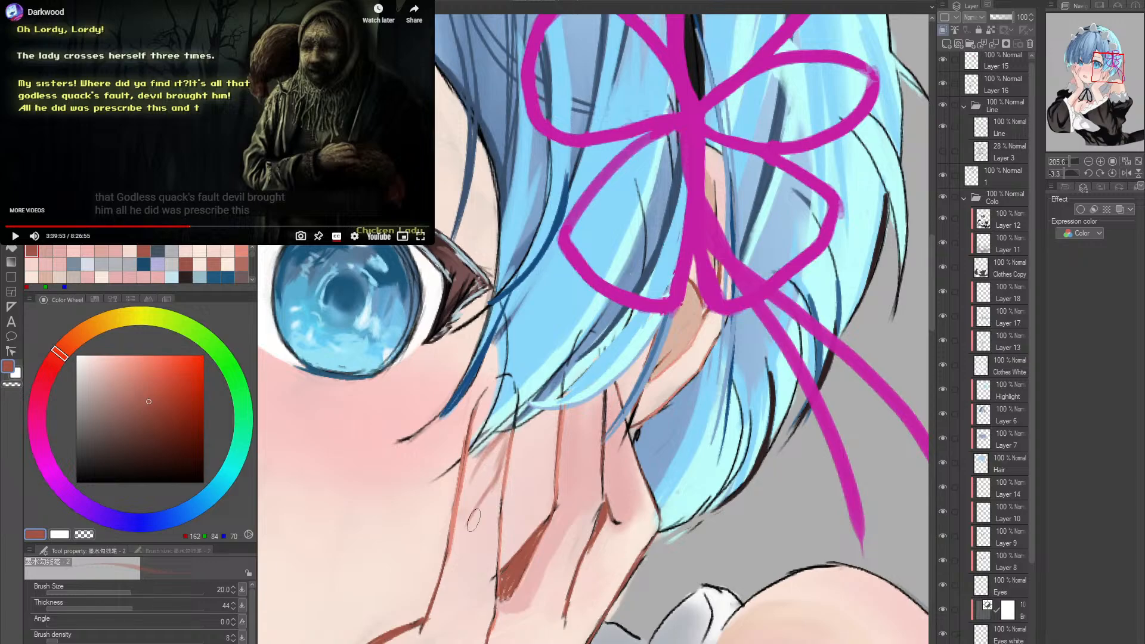
drag(506, 435, 484, 462)
mouse_move(506, 440)
mouse_down()
mouse_move(484, 461)
mouse_move(507, 429)
mouse_move(501, 483)
mouse_up()
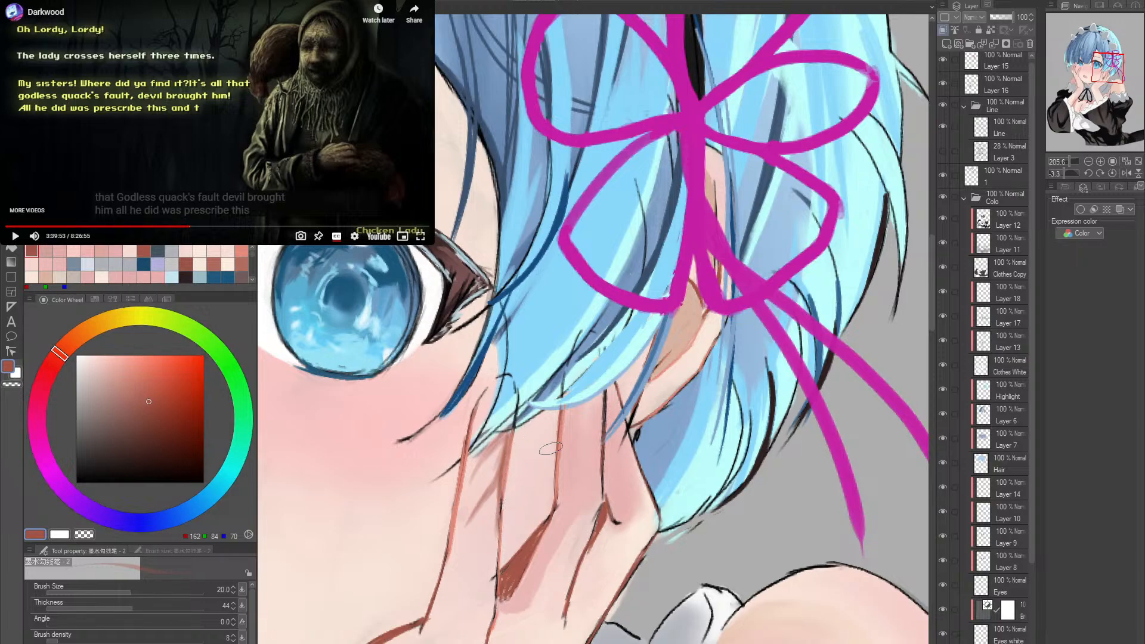
- Deepen the hair's cast shadow on the finger nearest the cheek and add a light one to the neighbouring finger
drag(516, 490, 548, 455)
key(ctrl+z)
key(ctrl+z)
mouse_move(480, 489)
mouse_down()
mouse_move(500, 450)
mouse_move(487, 448)
mouse_move(506, 434)
mouse_up()
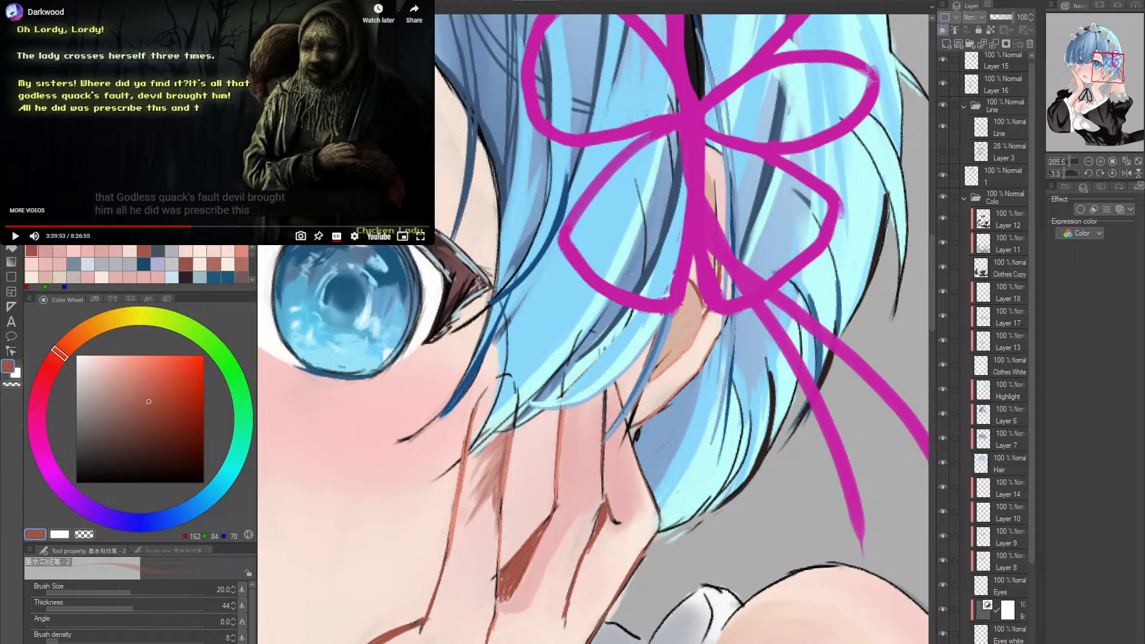
key(ctrl+z)
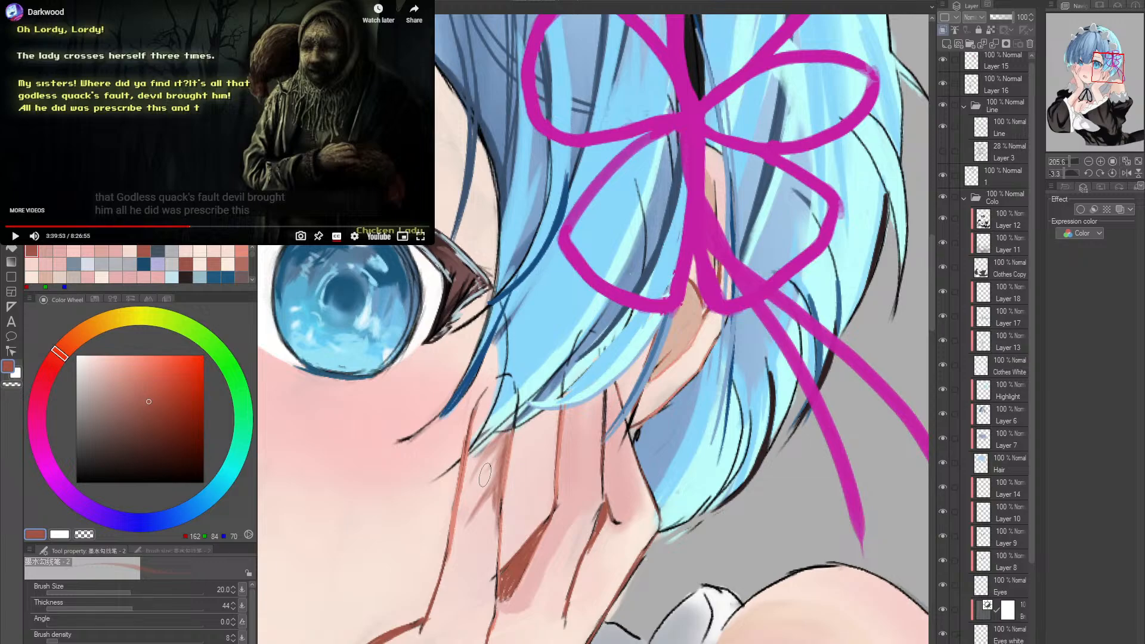
mouse_move(485, 475)
mouse_down()
mouse_move(514, 430)
mouse_move(488, 451)
mouse_move(507, 430)
mouse_move(501, 438)
mouse_up()
drag(471, 495, 500, 444)
mouse_move(510, 498)
mouse_down()
mouse_move(564, 412)
mouse_move(544, 441)
mouse_move(559, 420)
mouse_up()
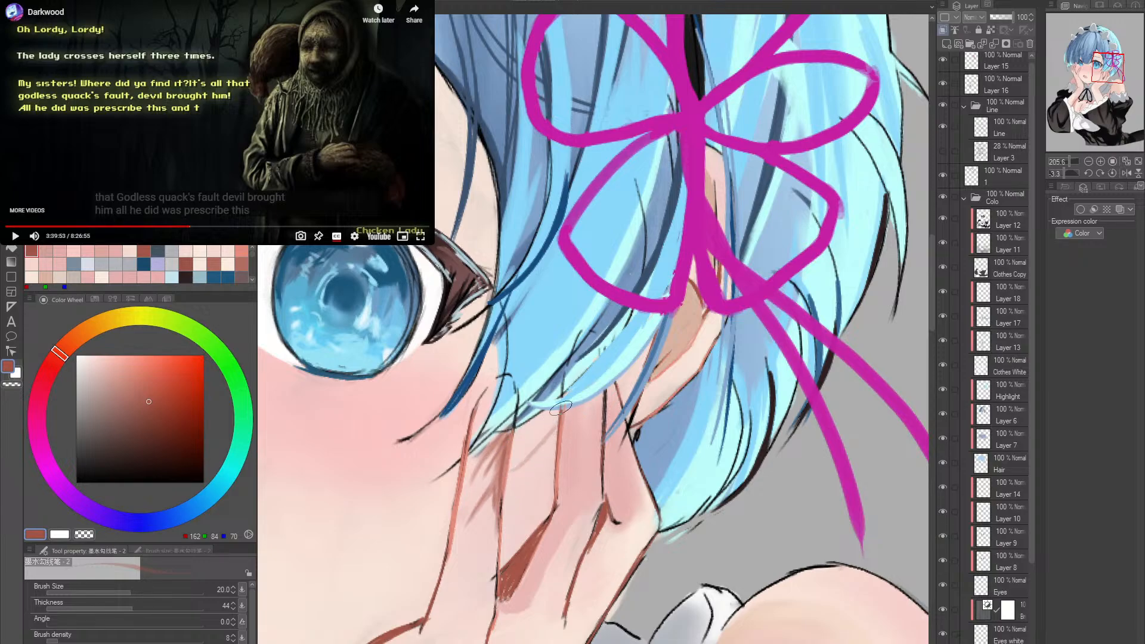
- Paint faint reddish-brown cast shadows beneath the hair tips on the middle fingers beside the cheek, undoing unwanted strokes
drag(513, 468, 566, 402)
key(ctrl+z)
key(ctrl+z)
drag(524, 463, 562, 407)
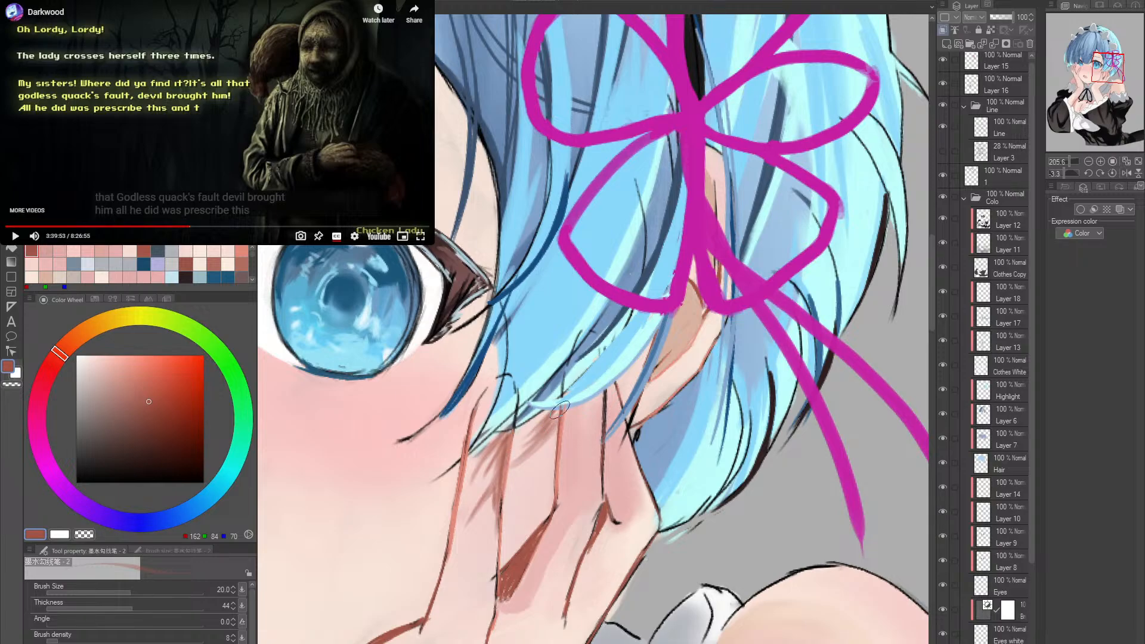
drag(555, 417, 545, 445)
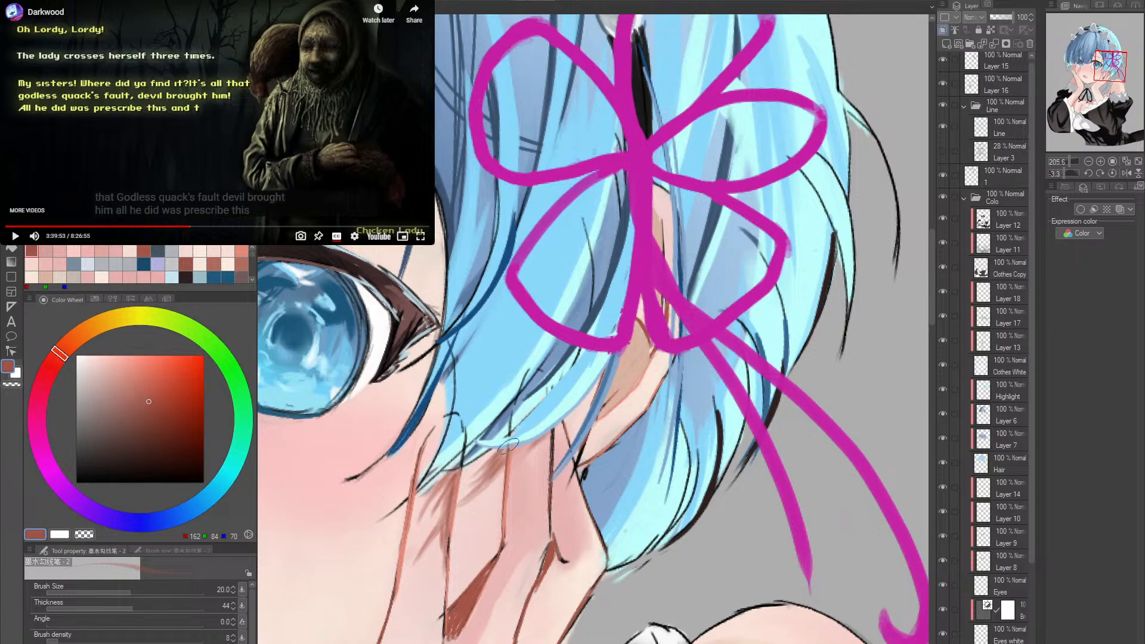
drag(500, 459, 480, 465)
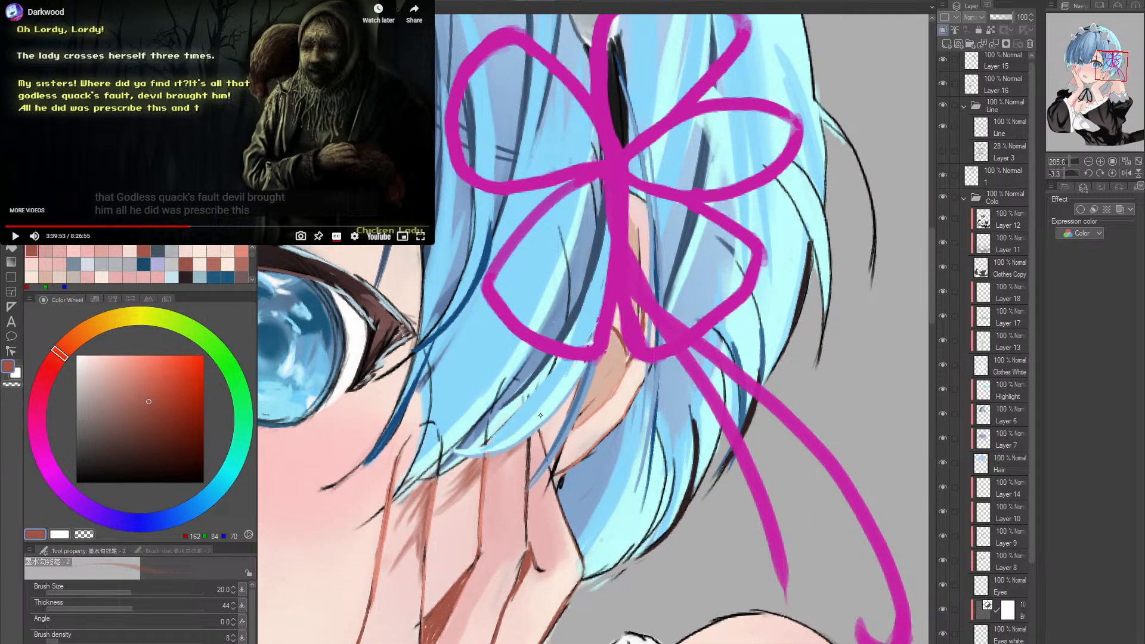
drag(528, 439, 525, 497)
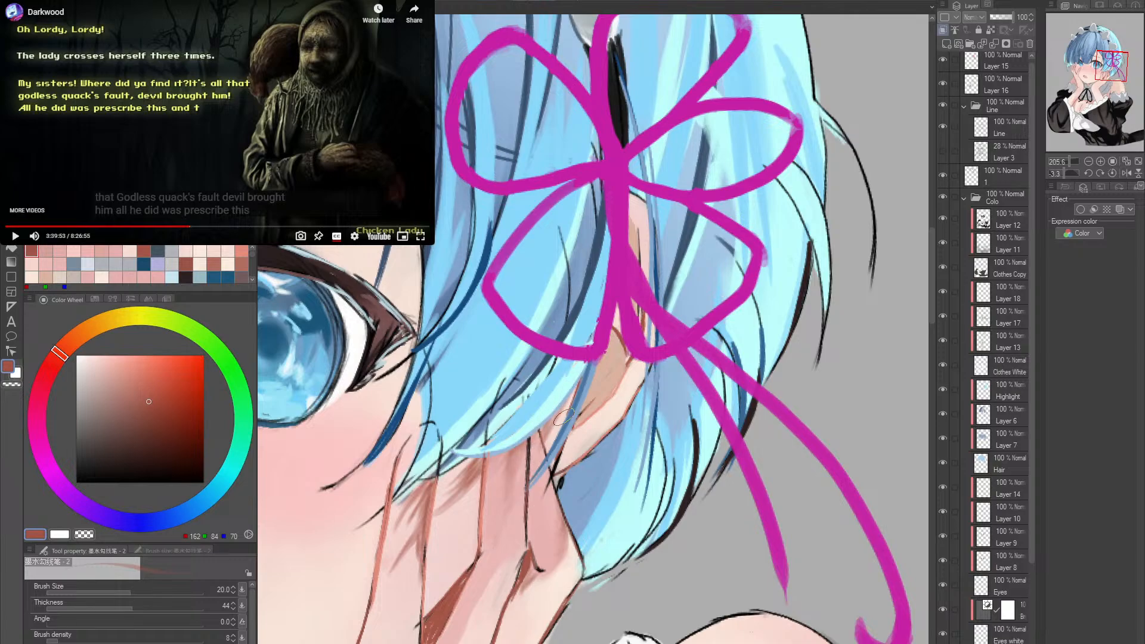
- Shade the skin beneath the hair strands between the ear and the outer finger with reddish-brown strokes
drag(567, 406, 544, 470)
drag(554, 428, 542, 477)
drag(565, 415, 549, 466)
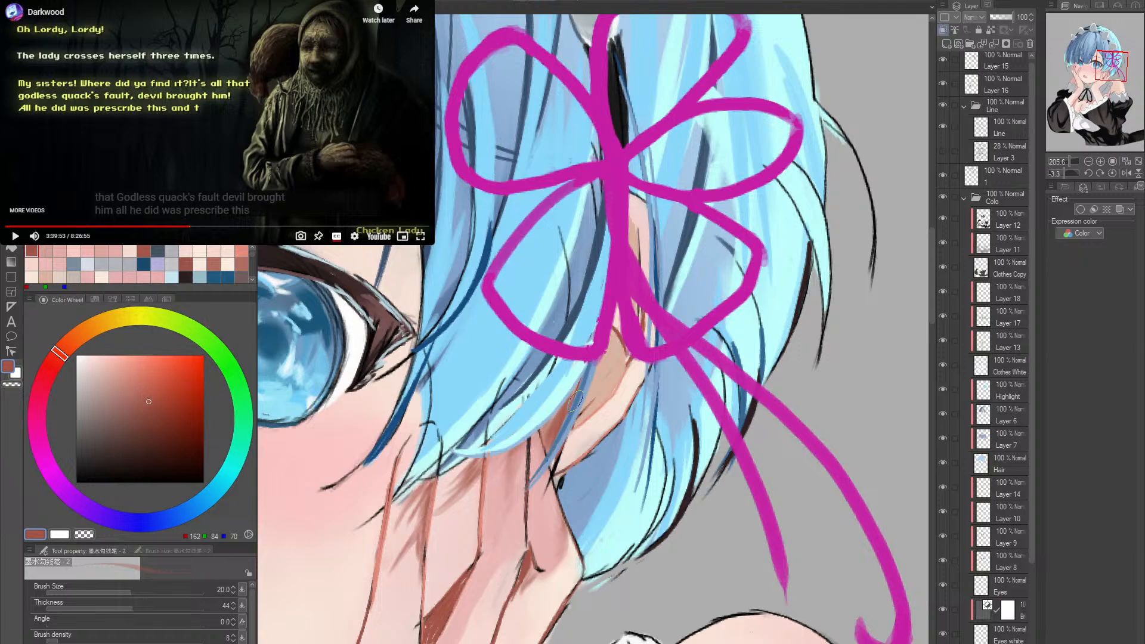
drag(558, 450, 545, 491)
key(alt+space)
mouse_move(615, 440)
mouse_down()
mouse_move(576, 492)
mouse_move(759, 525)
mouse_up()
drag(660, 520, 494, 612)
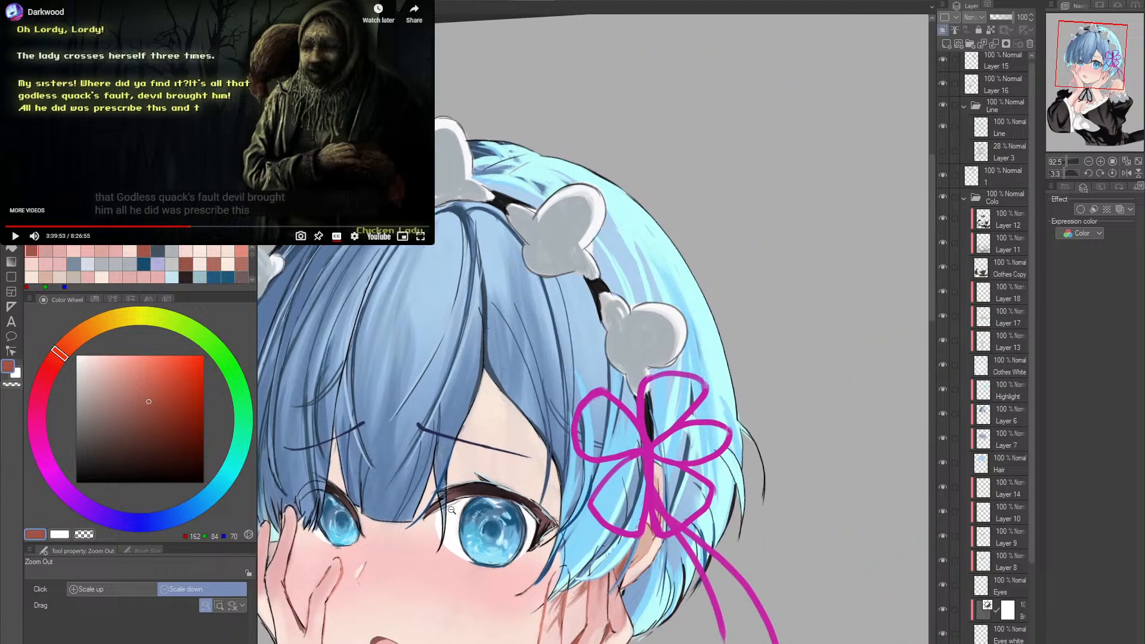
drag(452, 482, 481, 487)
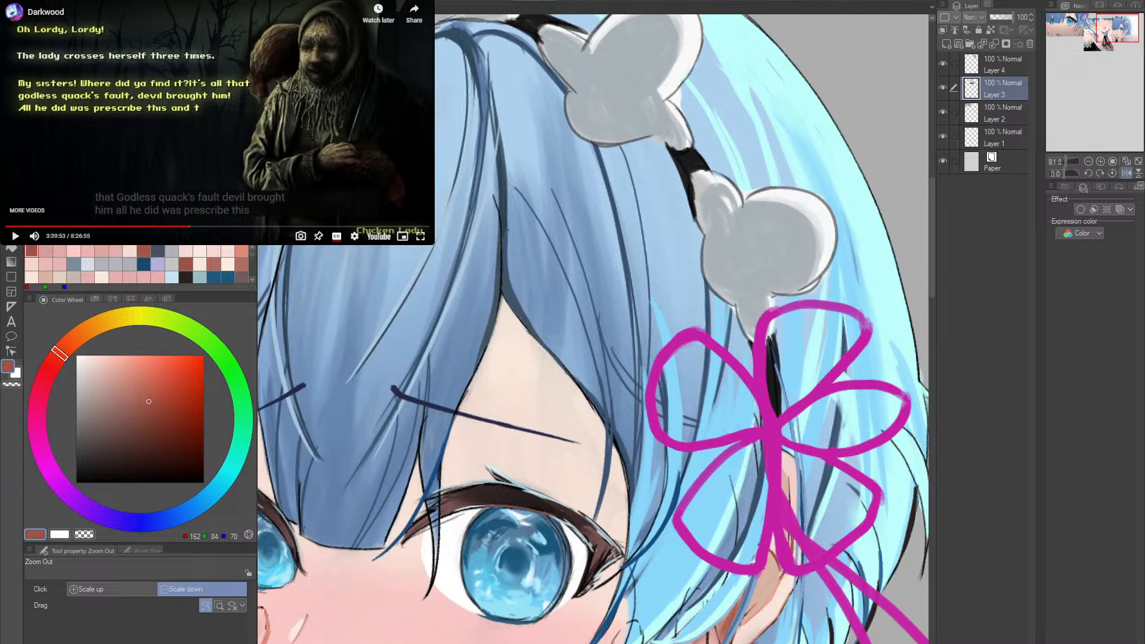
- Paint a reddish-brown shadow on the skin along the fringe's edge beside the inner corner of the larger eye
scroll(1107, 43, up, 2)
mouse_move(538, 465)
mouse_down()
mouse_move(585, 464)
mouse_move(523, 467)
mouse_move(412, 537)
mouse_up()
drag(427, 485, 411, 537)
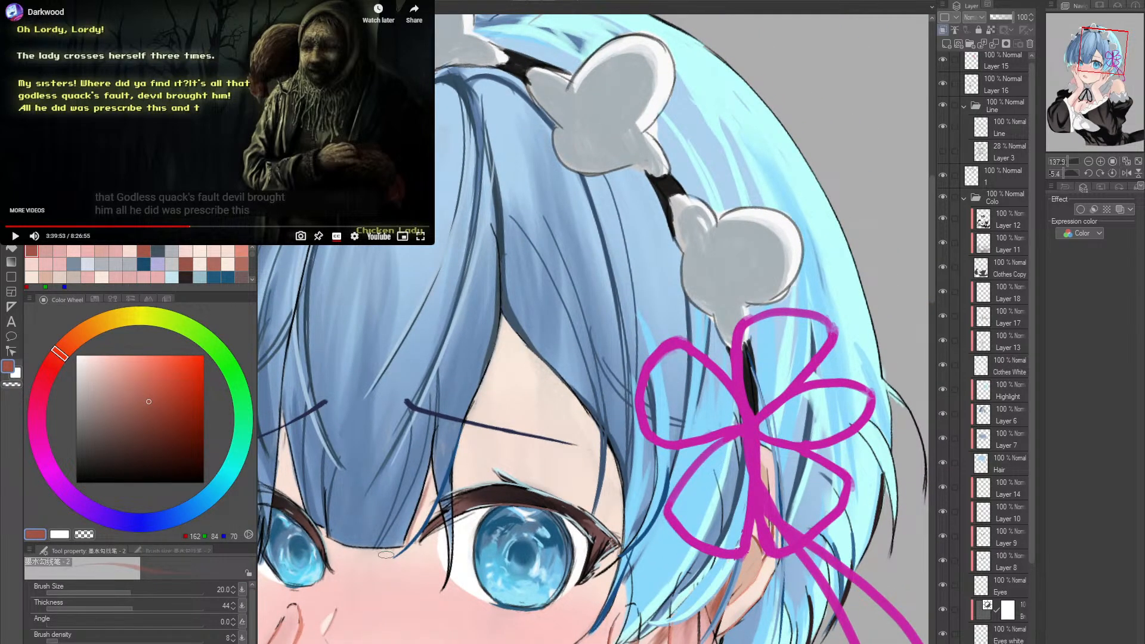
drag(422, 498, 435, 460)
mouse_move(405, 542)
mouse_down()
mouse_move(434, 466)
mouse_move(412, 537)
mouse_up()
mouse_move(432, 477)
mouse_down()
mouse_move(442, 514)
mouse_move(438, 465)
mouse_up()
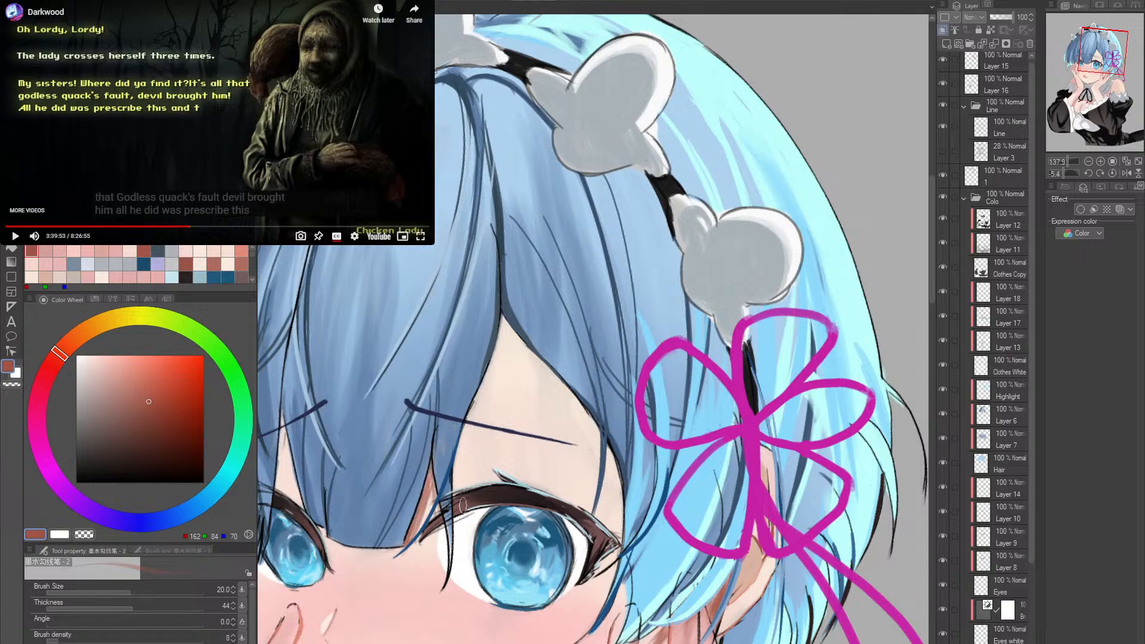
- Undo the trial shadow strokes along the fringe's edge on the forehead and set the ink brush to size 40
drag(501, 343, 463, 489)
drag(482, 385, 465, 452)
key(ctrl+z)
key(ctrl+z)
key(ctrl+z)
key(ctrl+z)
key(bracketright)
key(bracketright)
key(bracketright)
mouse_move(468, 421)
mouse_down()
mouse_move(450, 479)
mouse_move(582, 524)
mouse_up()
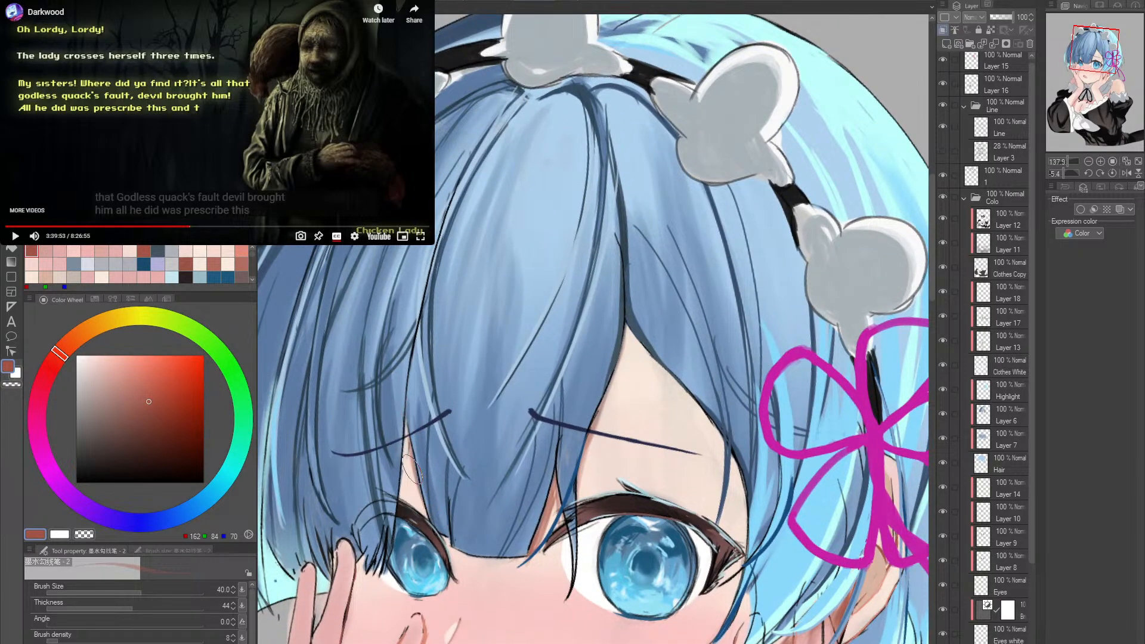
- Reduce the ink brush to size 17 and shade the skin along the hair edge in the narrow gap above the smaller eye
key(bracketleft)
key(bracketleft)
key(bracketleft)
key(bracketleft)
drag(413, 487, 458, 405)
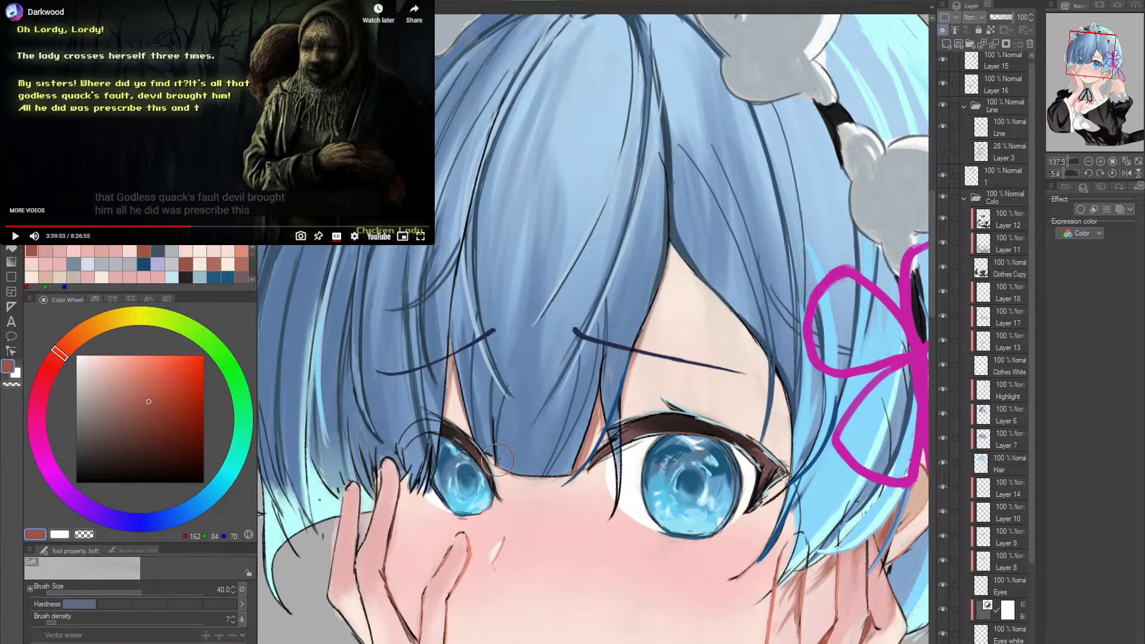
mouse_move(498, 466)
mouse_down()
mouse_move(576, 498)
mouse_move(632, 470)
mouse_up()
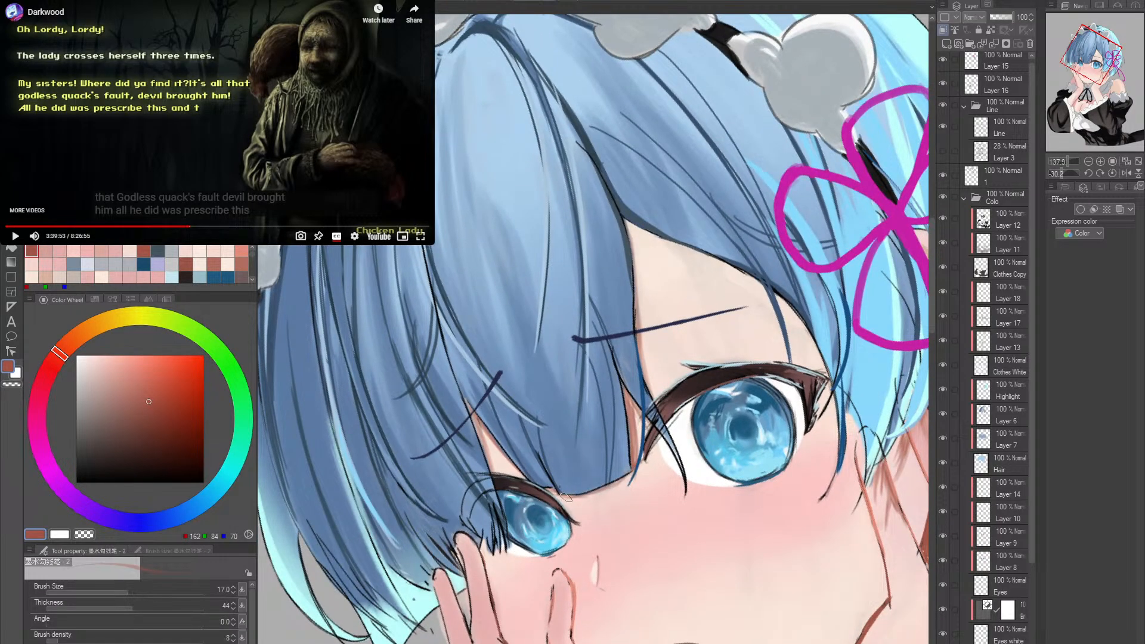
key(r)
double_click(658, 424)
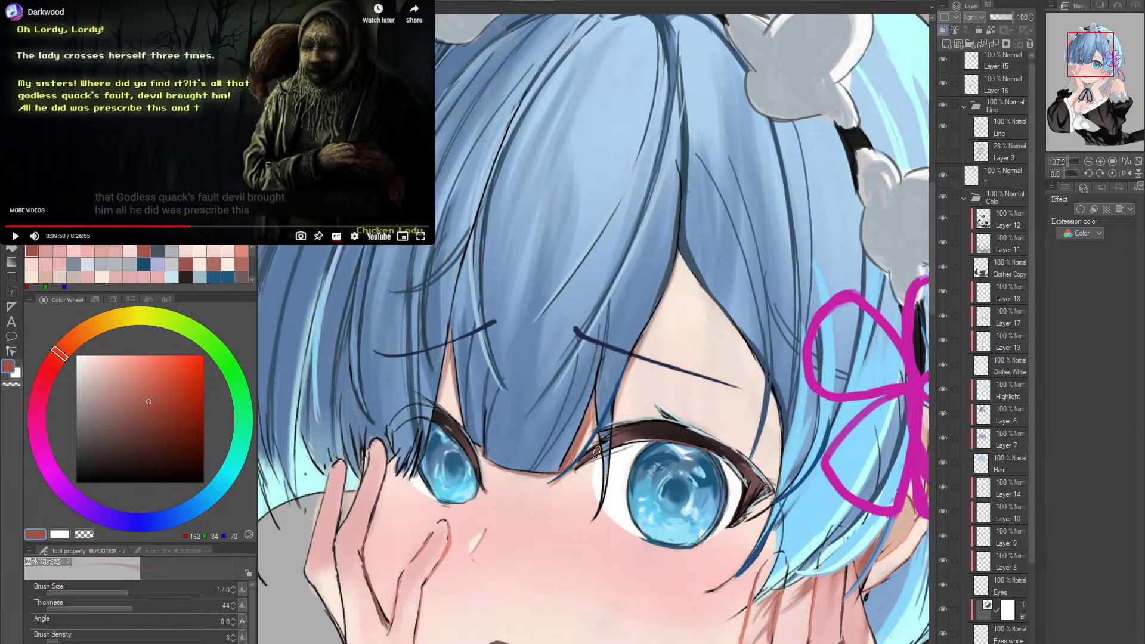
- Paint short reddish-brown shadow strokes beneath the hair tips between the raised hand and the smaller eye
drag(562, 474, 629, 440)
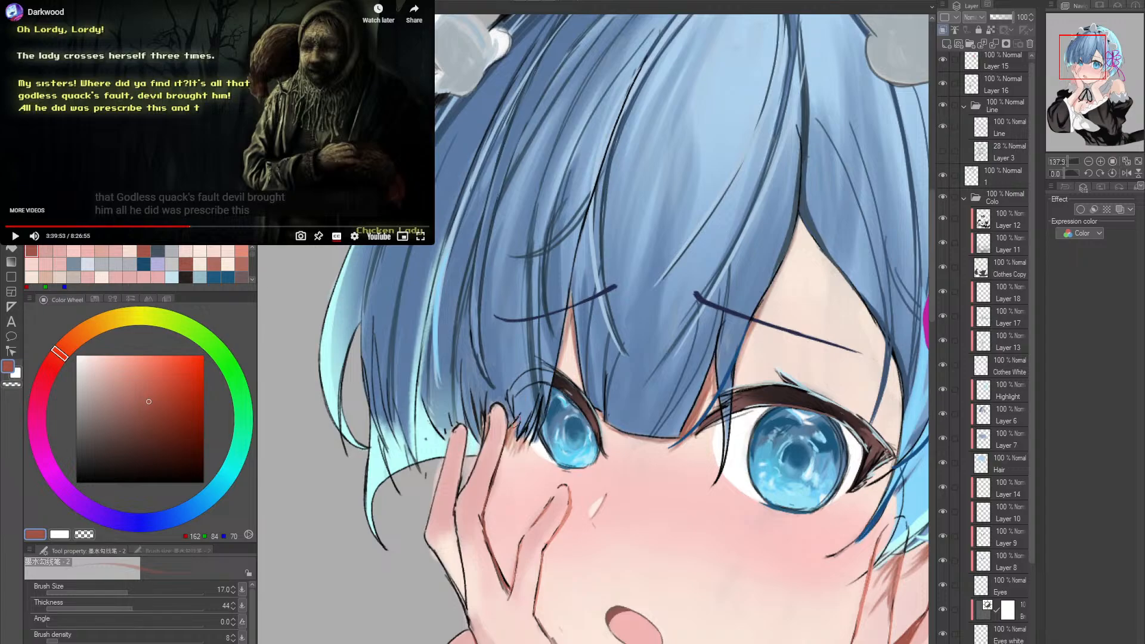
drag(516, 440, 510, 454)
drag(520, 411, 510, 458)
drag(642, 512, 560, 532)
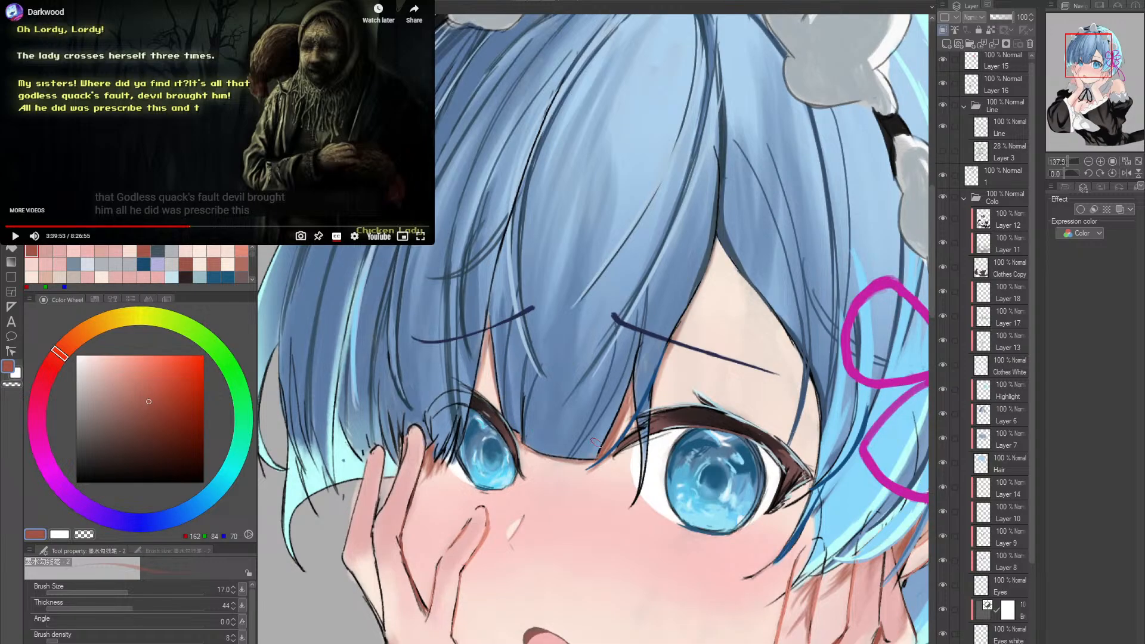
- Pick a light pink (RGB 239, 178, 175) and tint the skin above the larger eye's inner corner with the ink brush at size 50
key(super+d)
key(ctrl+alt+space)
drag(738, 460, 635, 388)
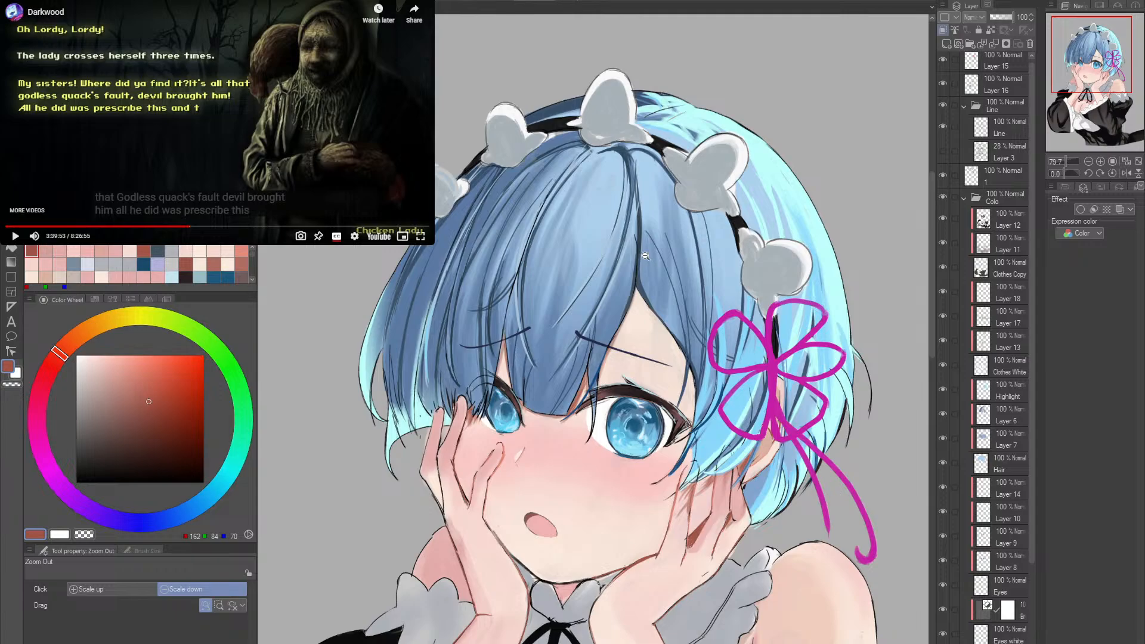
click(601, 412)
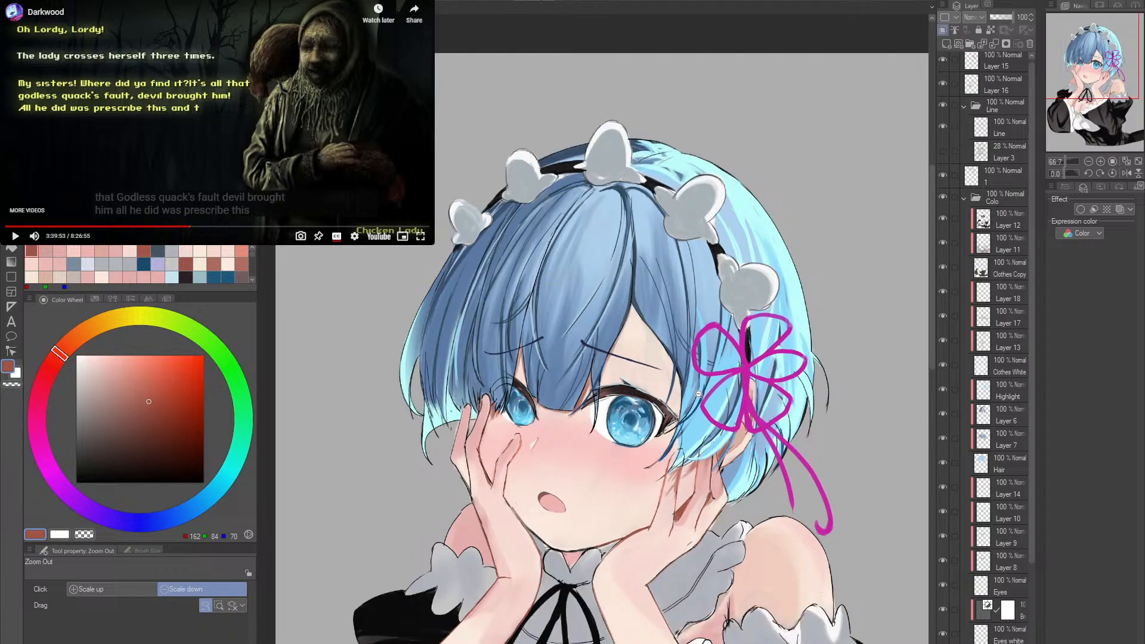
drag(618, 393, 733, 286)
key(p)
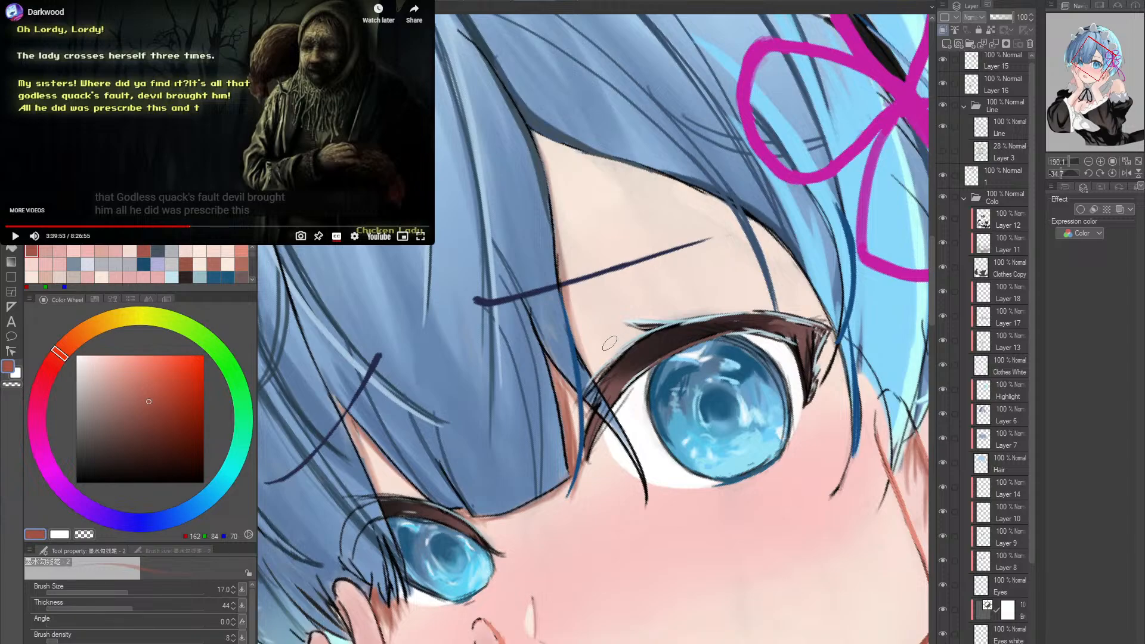
mouse_move(612, 340)
mouse_down()
mouse_move(620, 335)
mouse_move(605, 331)
mouse_up()
click(87, 251)
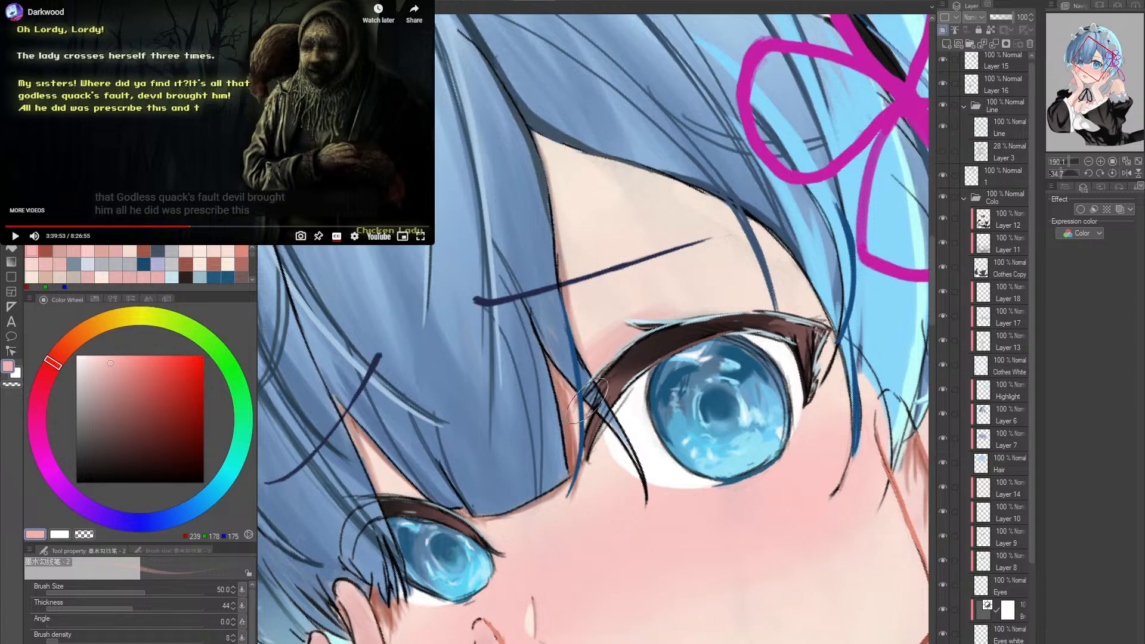
- Undo the last pink stroke and soften the tint above the larger eye's lid with the Soft eraser at size 20
mouse_move(580, 360)
mouse_down()
mouse_move(746, 315)
mouse_move(725, 358)
mouse_up()
key(ctrl+z)
shift+double_click(715, 441)
drag(731, 434, 724, 414)
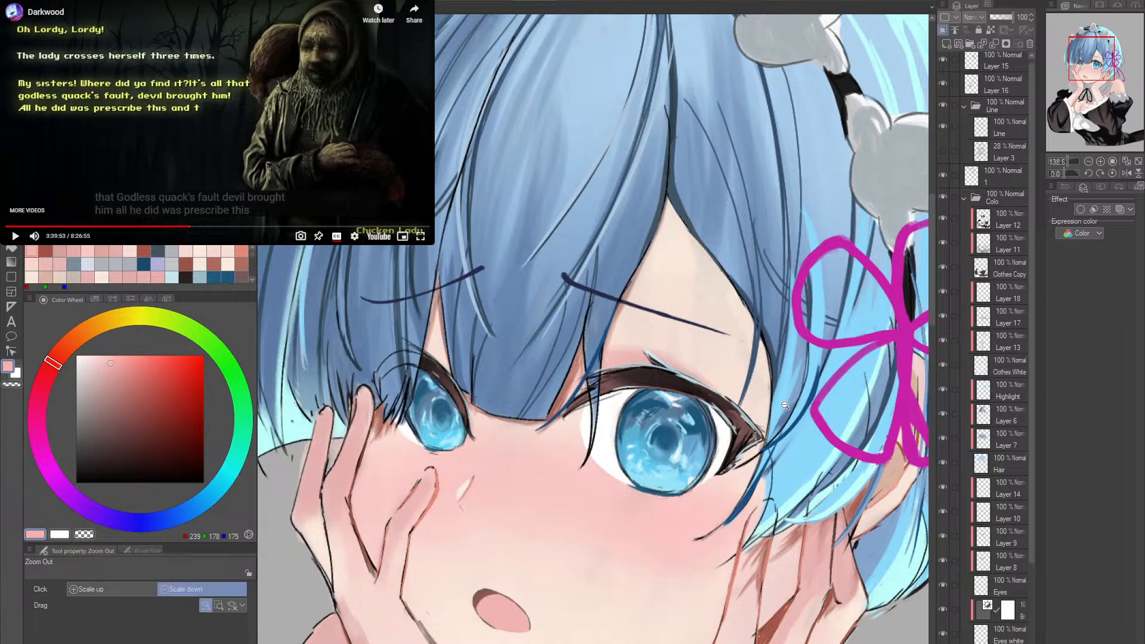
key(e)
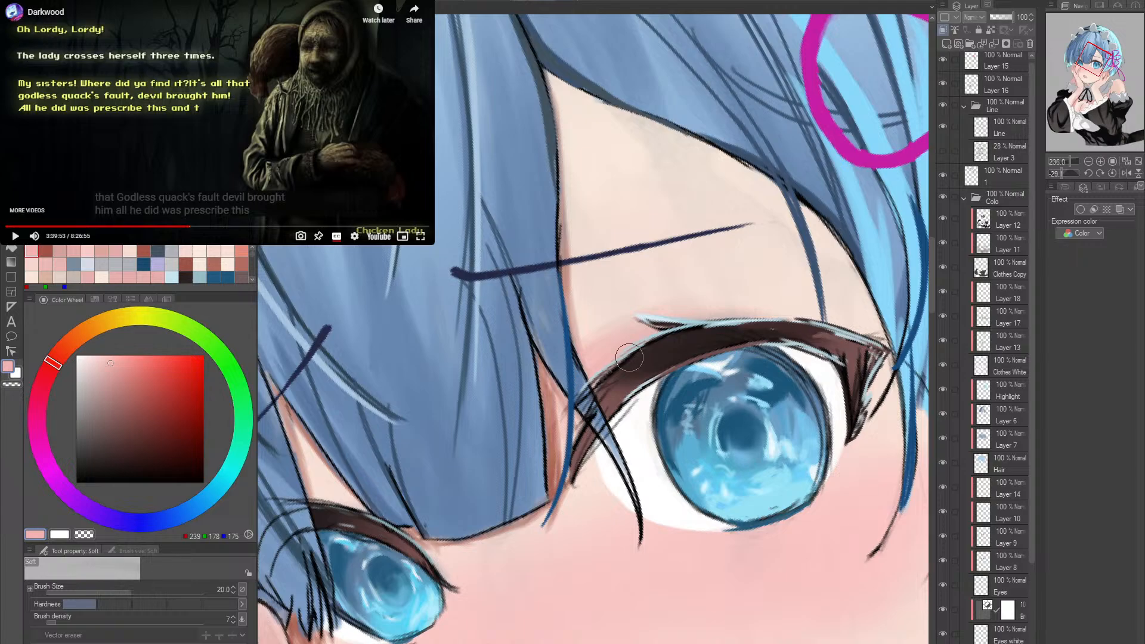
key(ctrl+space)
drag(777, 358, 767, 331)
key(shift+space)
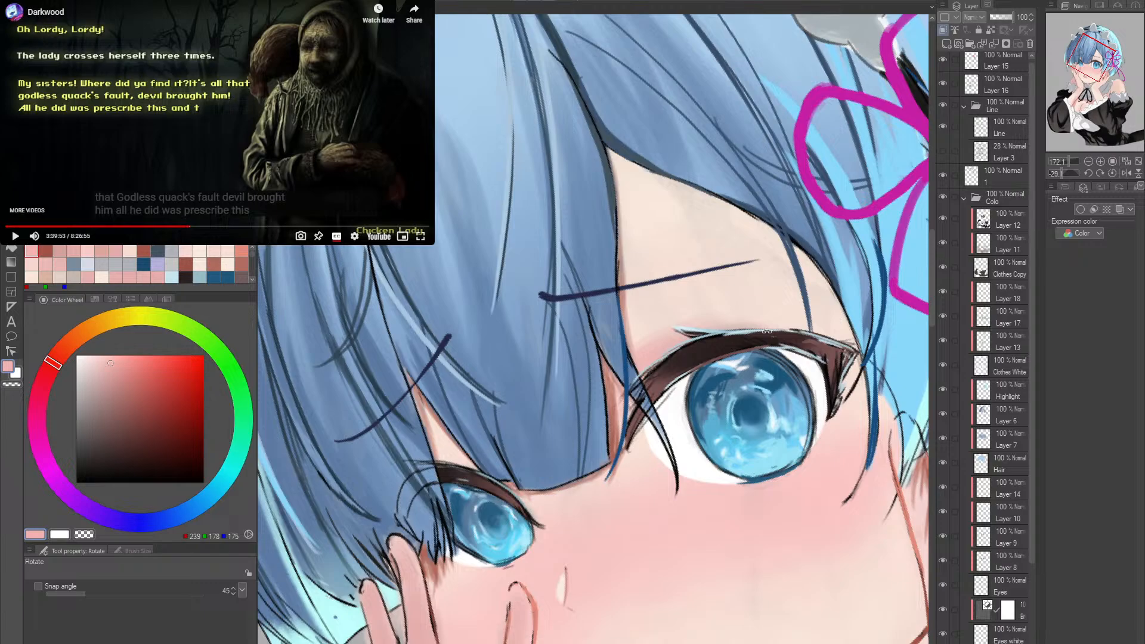
- Examine the shading around the eyes and fringe close up and in relation to the whole head
drag(623, 403, 645, 391)
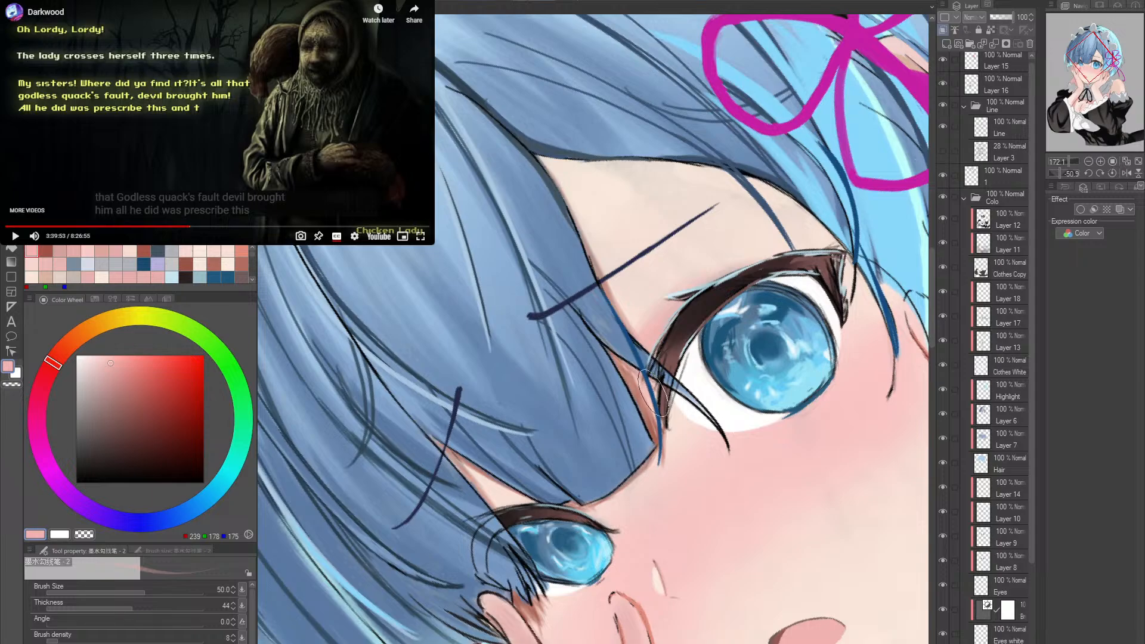
drag(666, 397, 688, 323)
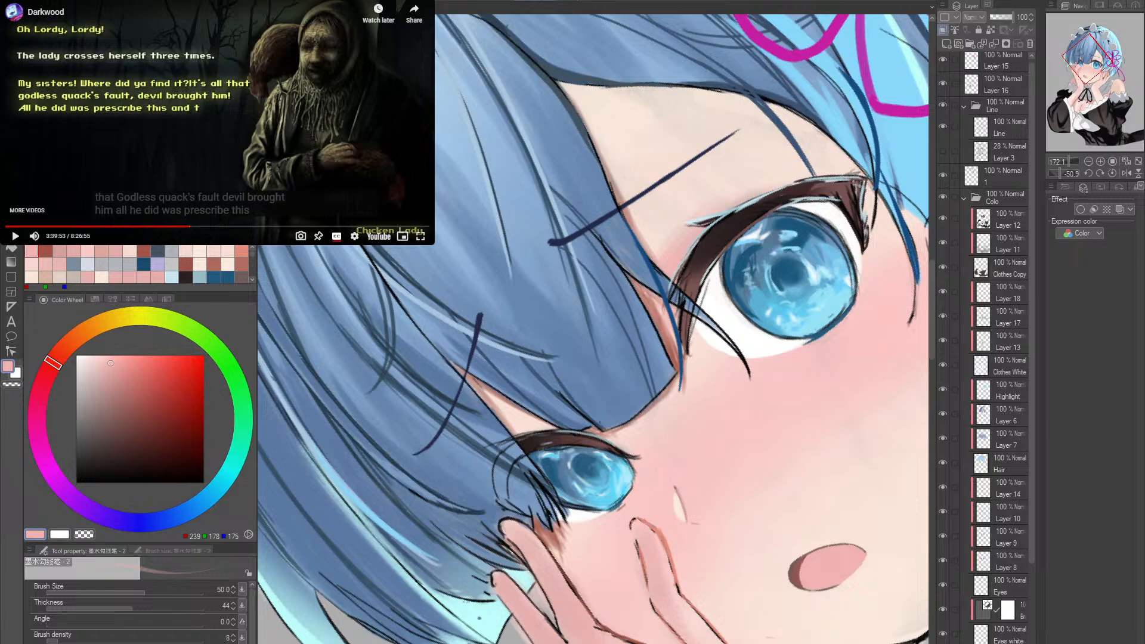
key(r)
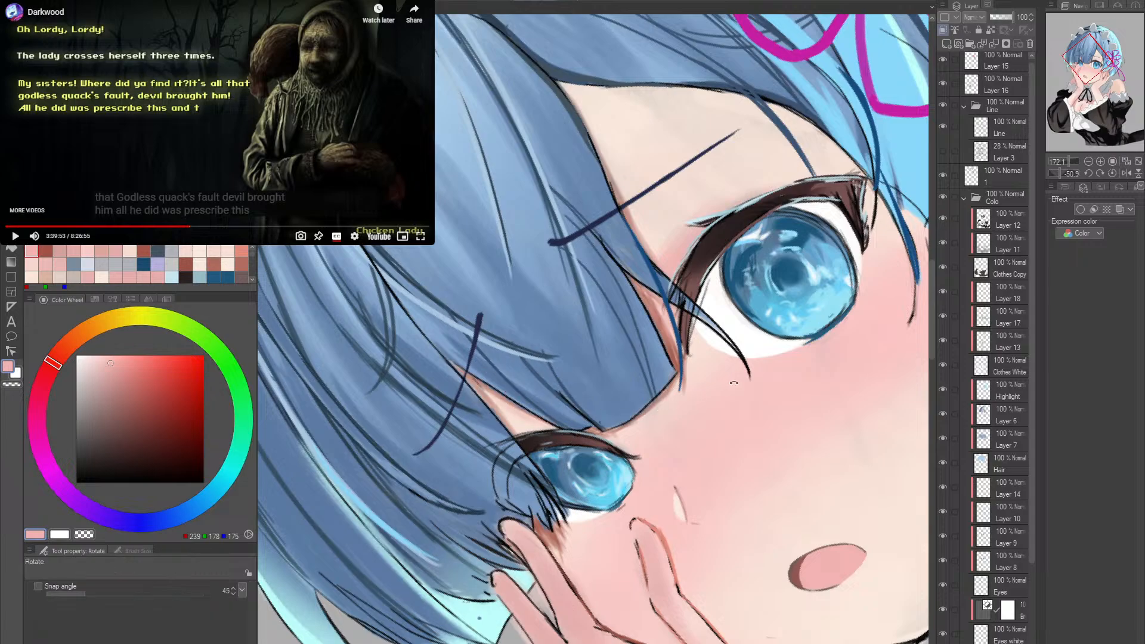
key(alt+space)
drag(734, 383, 662, 443)
key(shift+space)
double_click(722, 435)
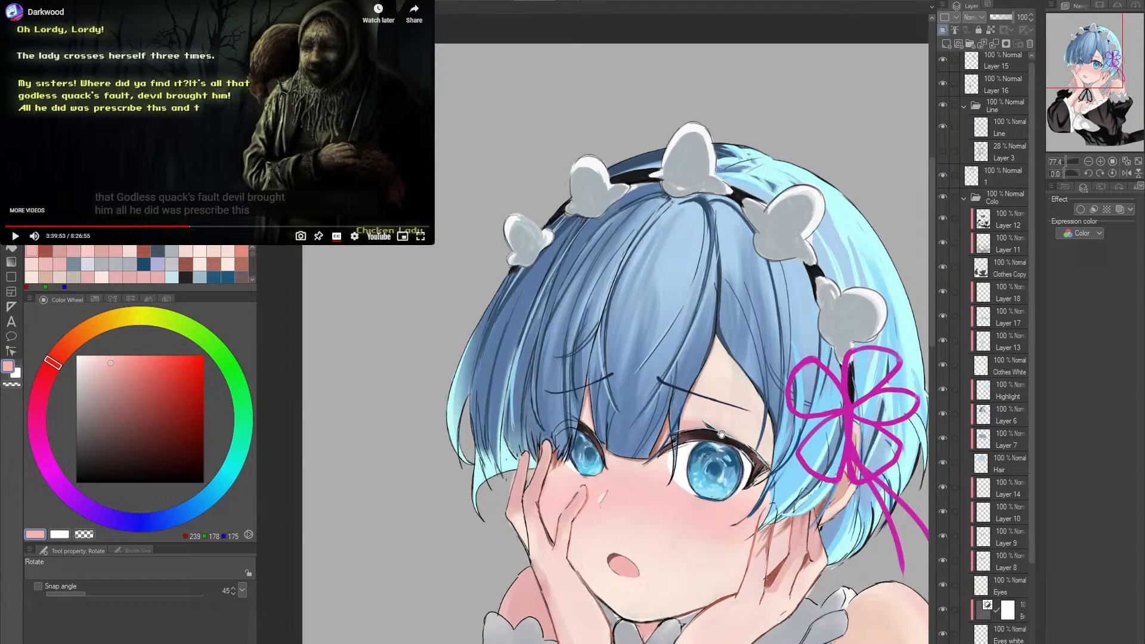
scroll(722, 435, up, 5)
key(p)
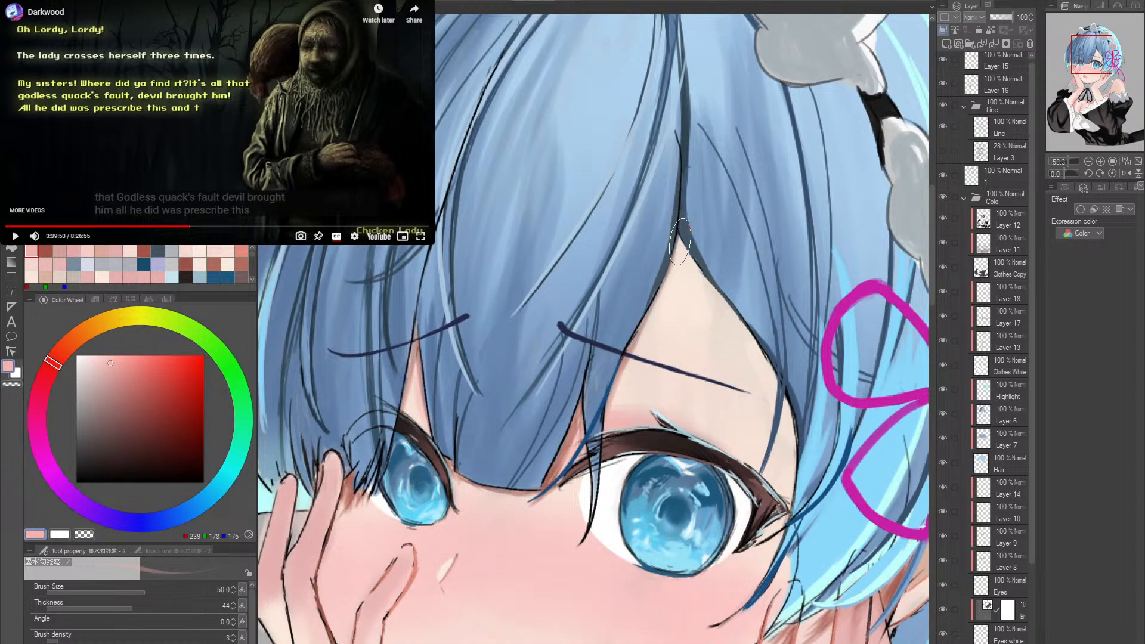
key(alt+space)
click(718, 347)
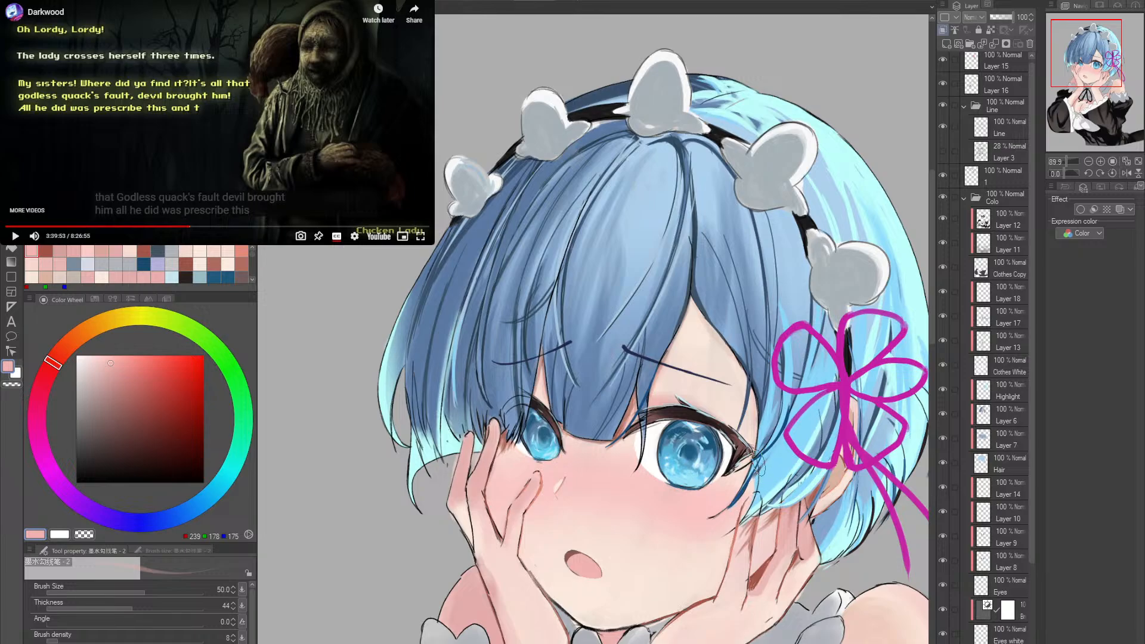
- Pick a dusty reddish pink (RGB 195, 138, 128) and touch up the raised fingers beside the smaller eye with the size 50 ink brush
alt+click(677, 515)
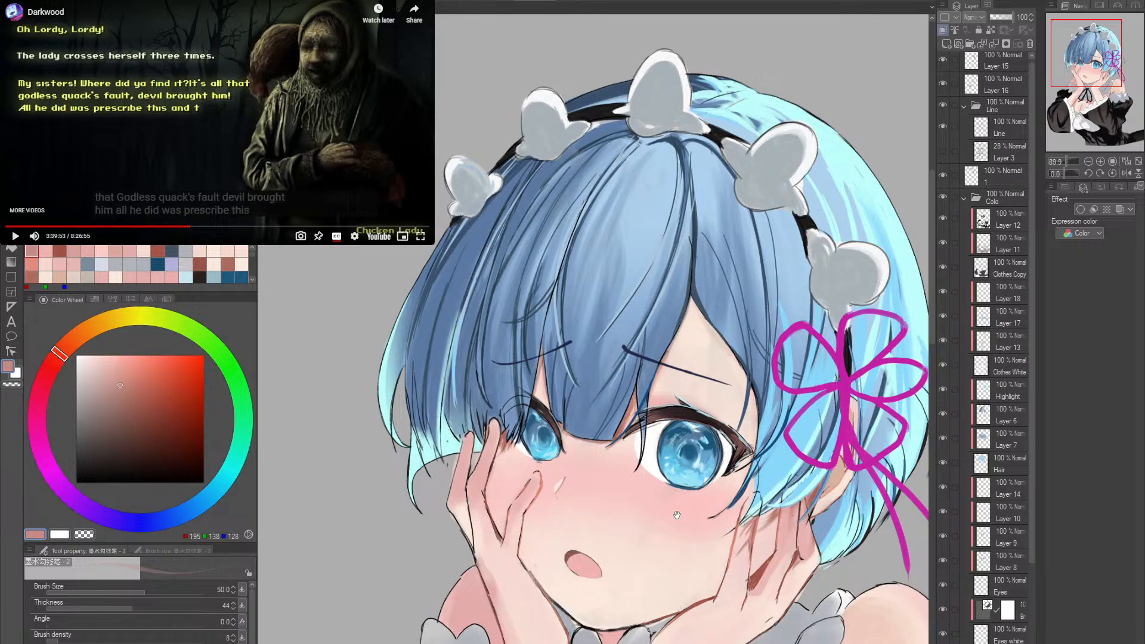
drag(677, 515, 693, 491)
drag(533, 449, 525, 468)
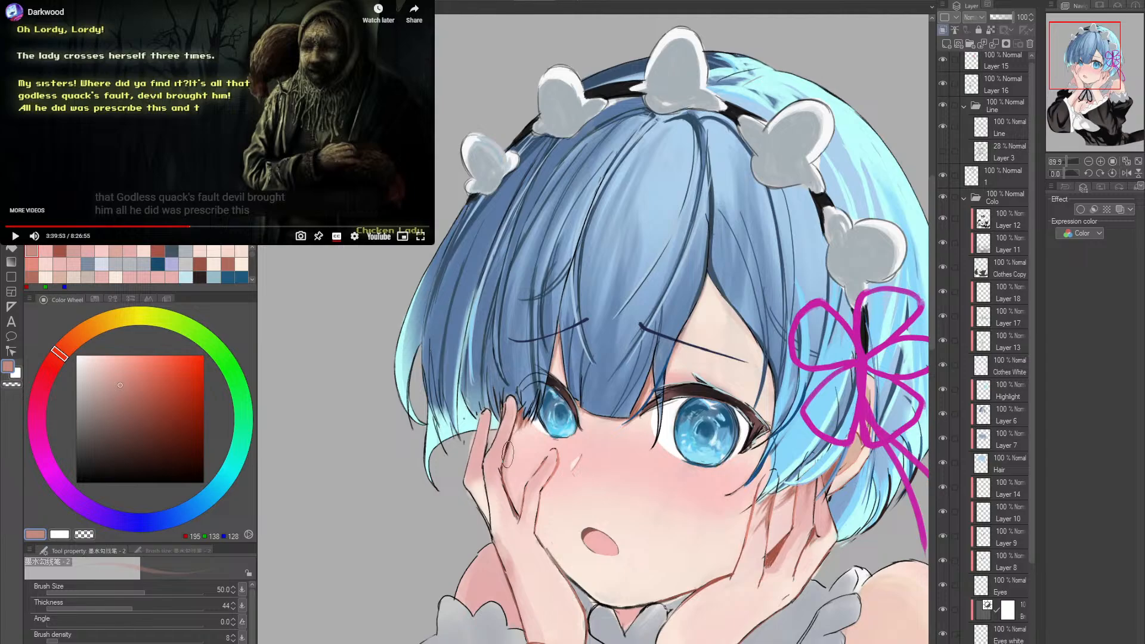
drag(755, 405, 676, 390)
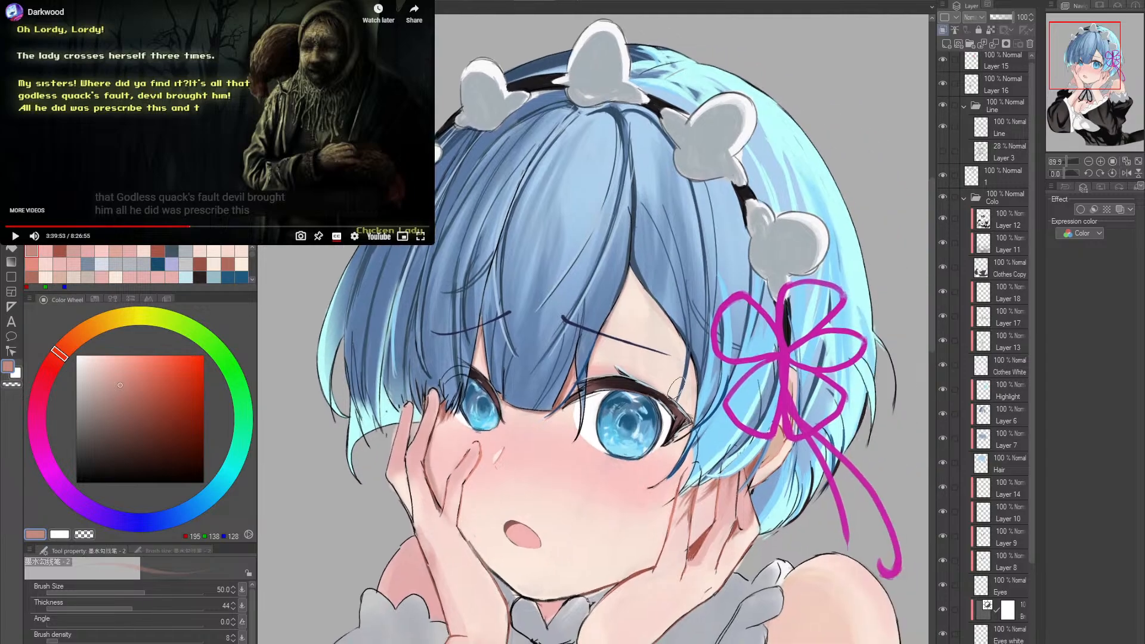
scroll(676, 390, up, 2)
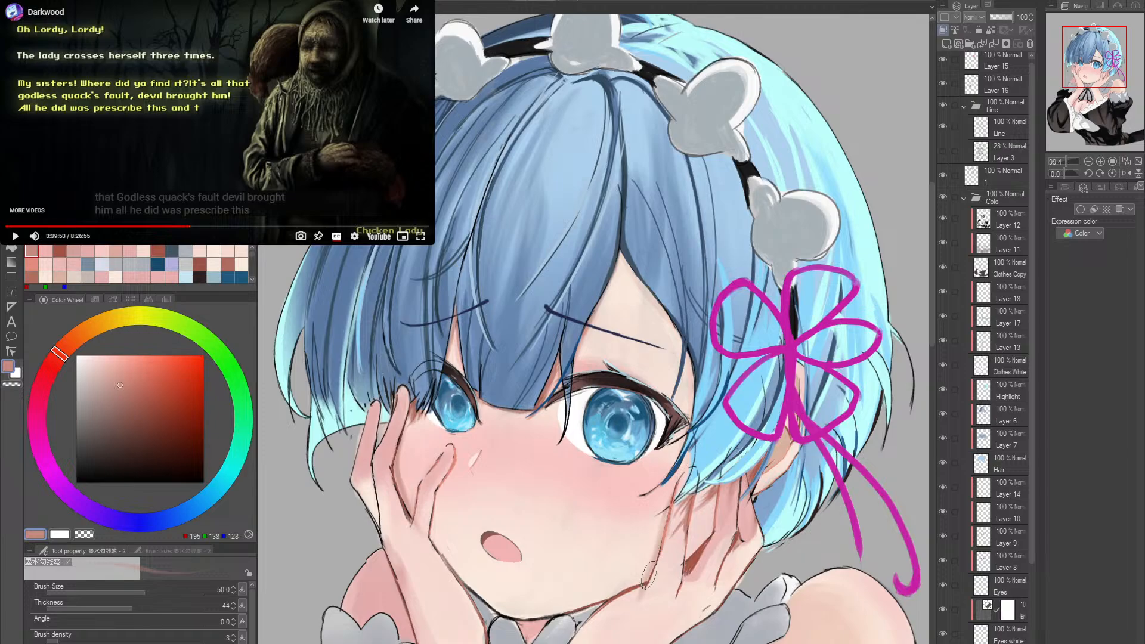
- Refine the shading on the hand beneath the larger eye with the Soft eraser at size 17 and the ink brush at size 30
scroll(629, 561, up, 3)
key(e)
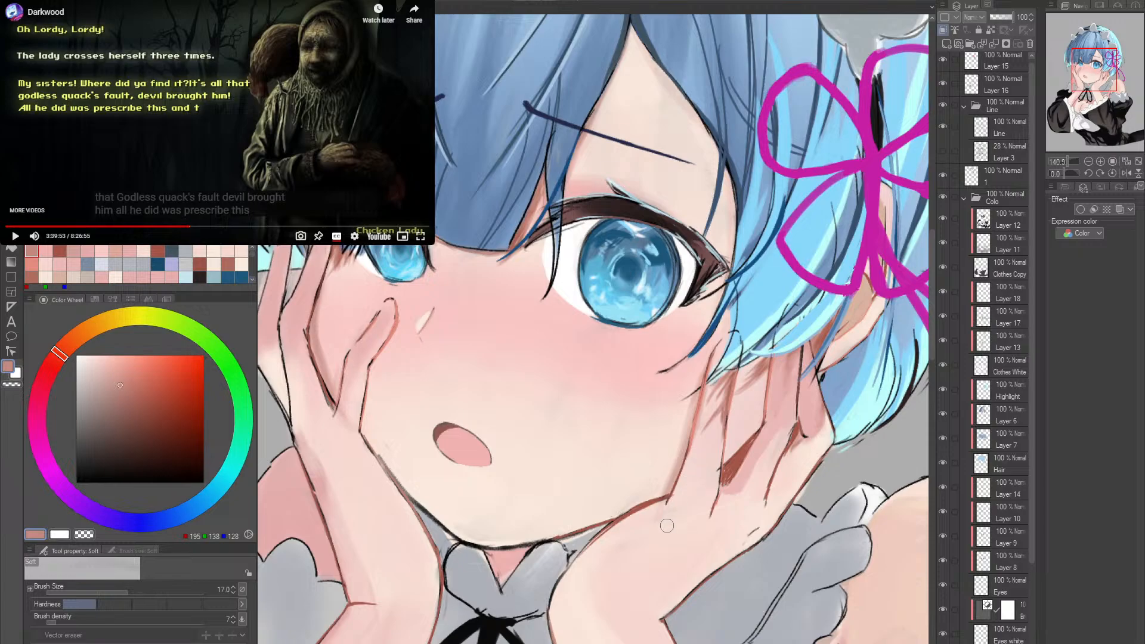
key(p)
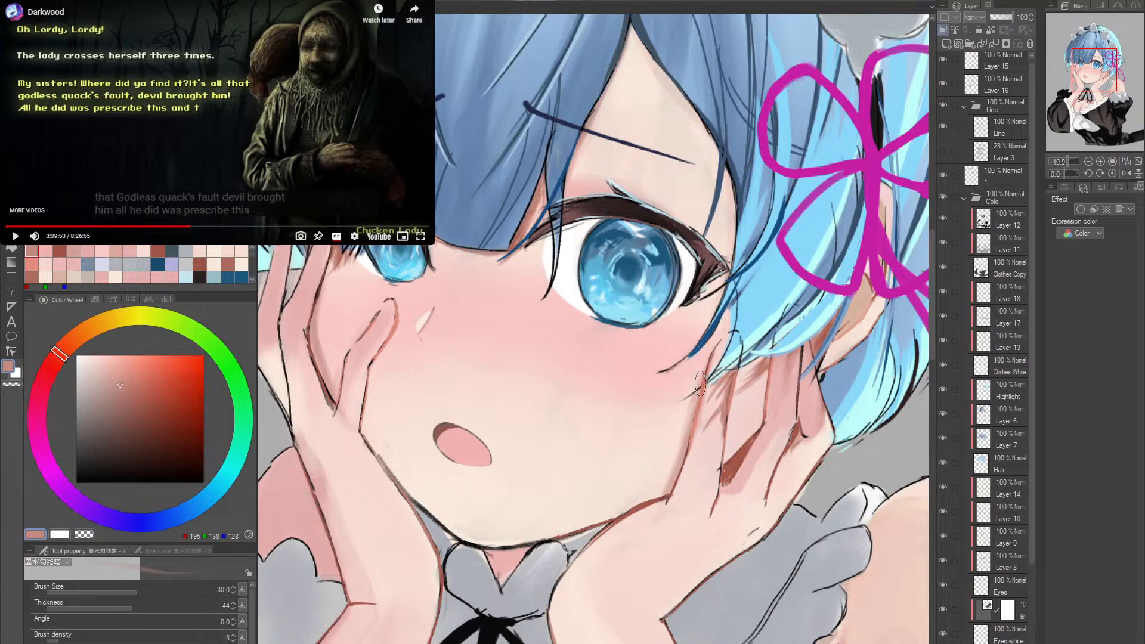
key(bracketleft)
key(space)
scroll(806, 394, down, 4)
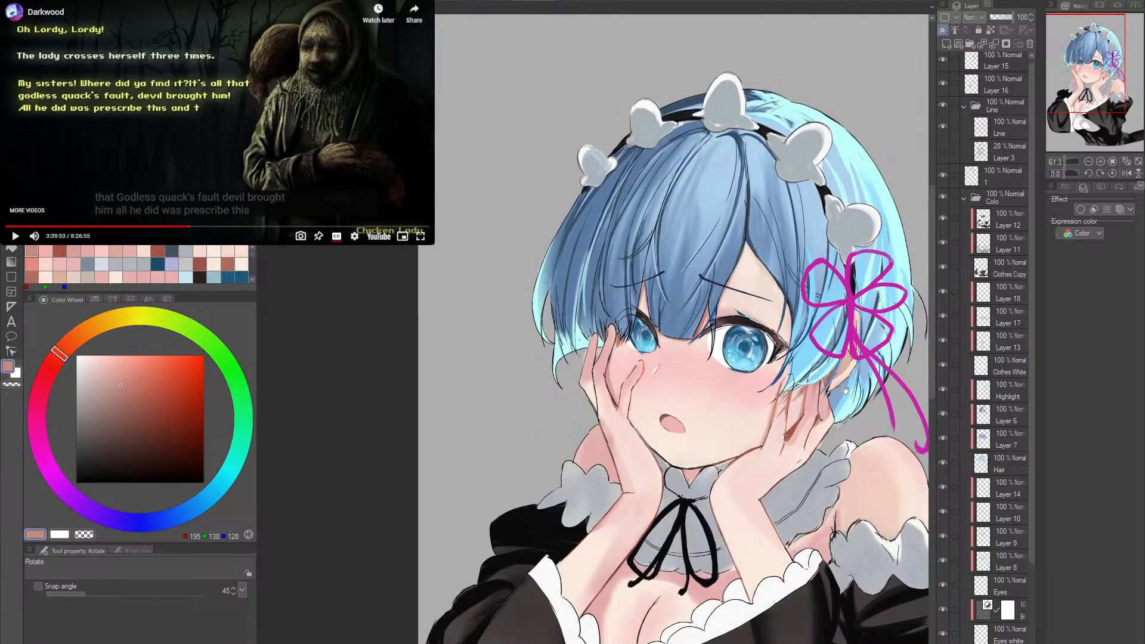
- Recolour the outlines where the wrist beneath the larger eye meets the sleeve frill in dusty pink with the size 60 ink brush
drag(845, 391, 739, 421)
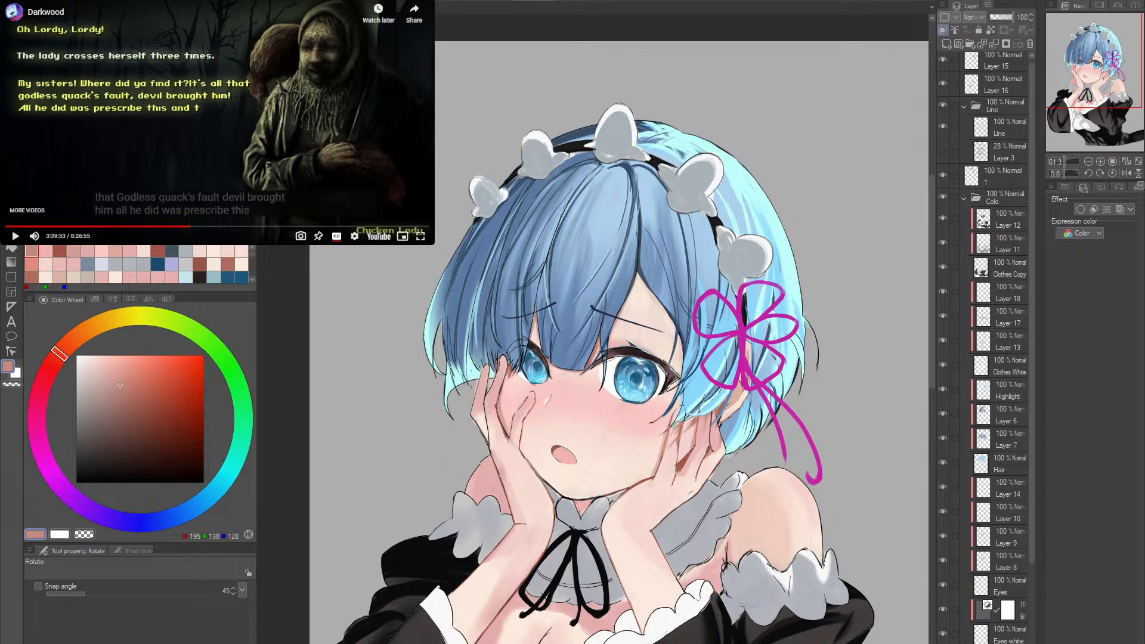
key(p)
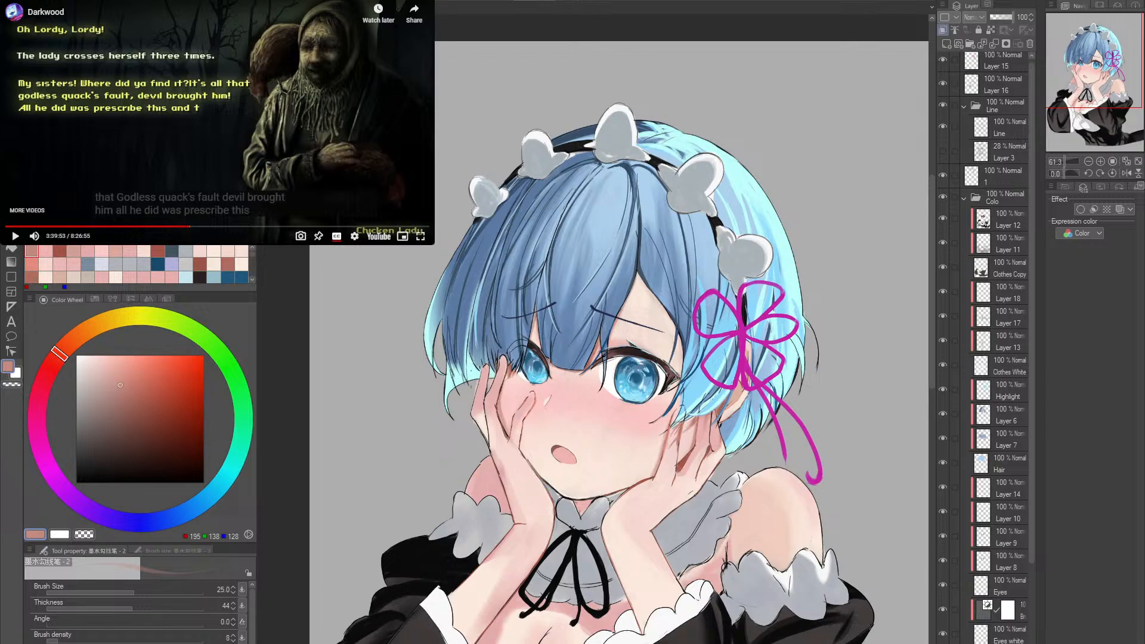
key(ctrl+Tab)
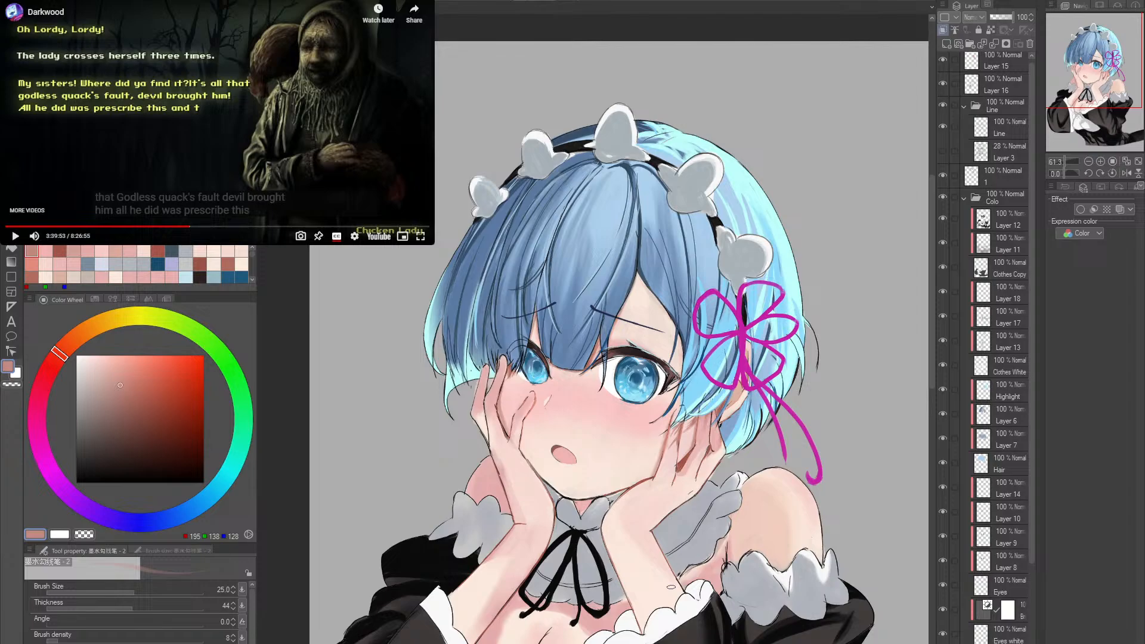
scroll(686, 584, down, 3)
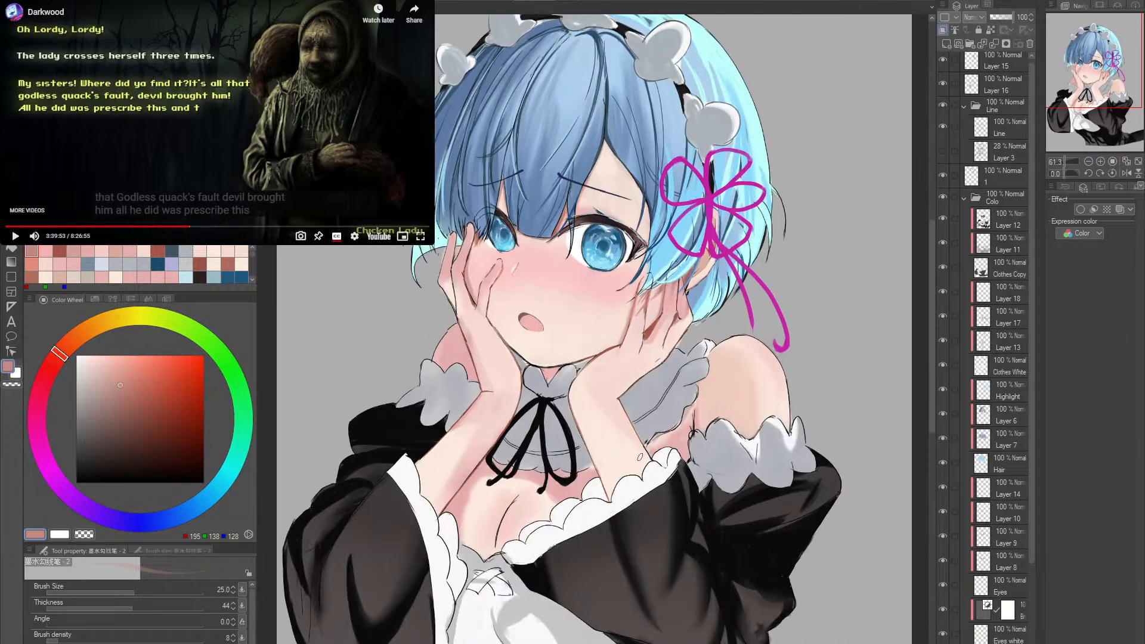
scroll(838, 592, up, 3)
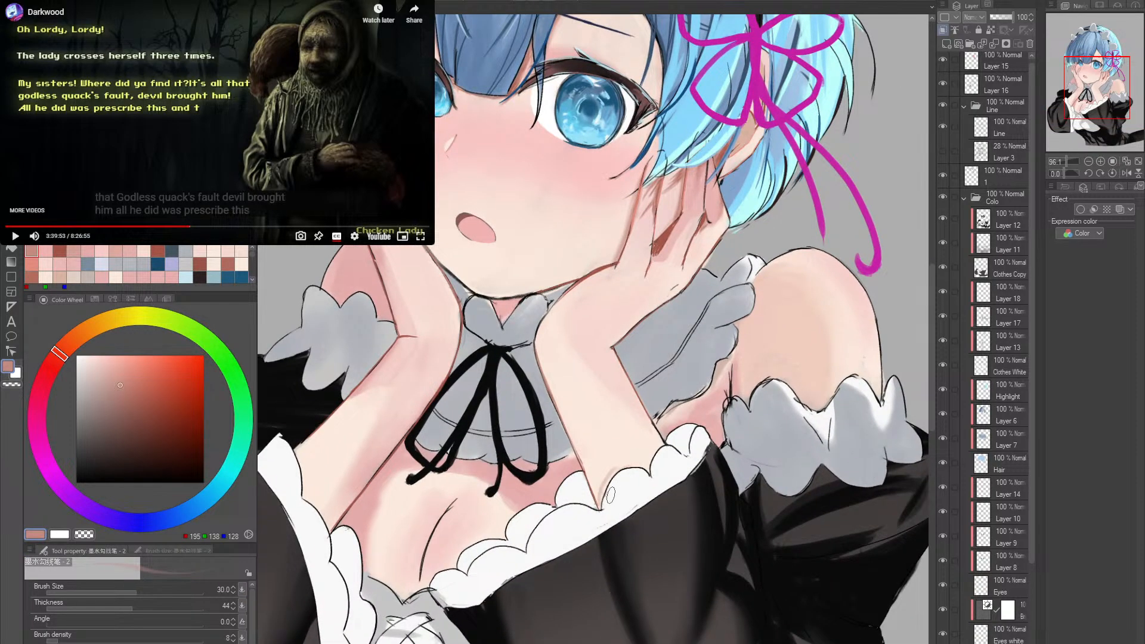
key(bracketright)
key(bracketright)
key(bracketright)
key(bracketright)
drag(604, 507, 630, 469)
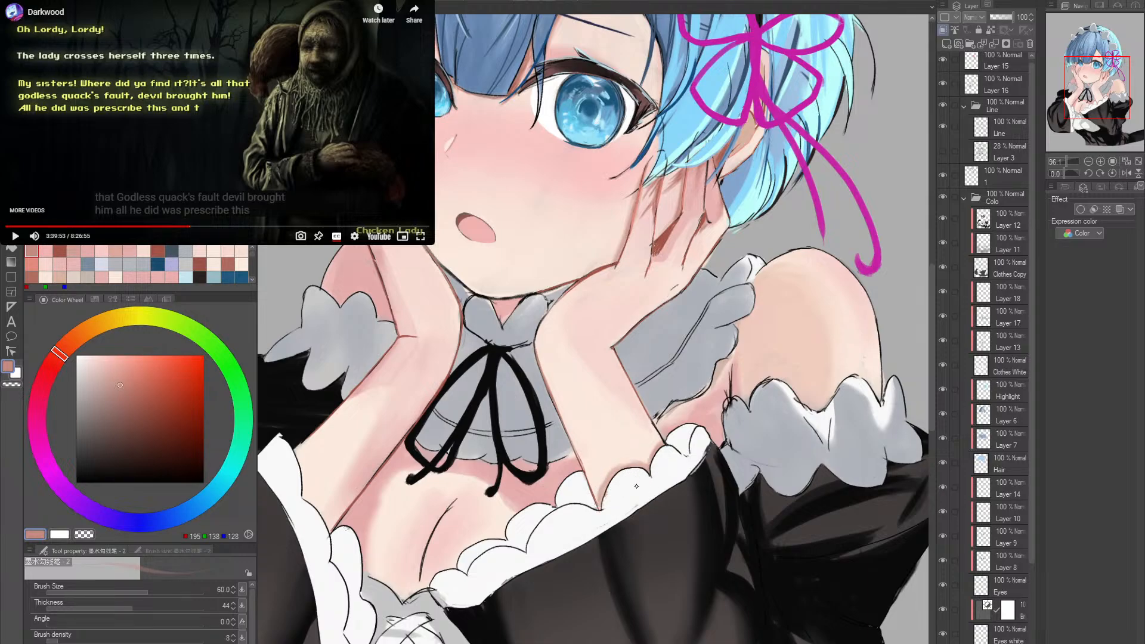
drag(622, 500, 695, 484)
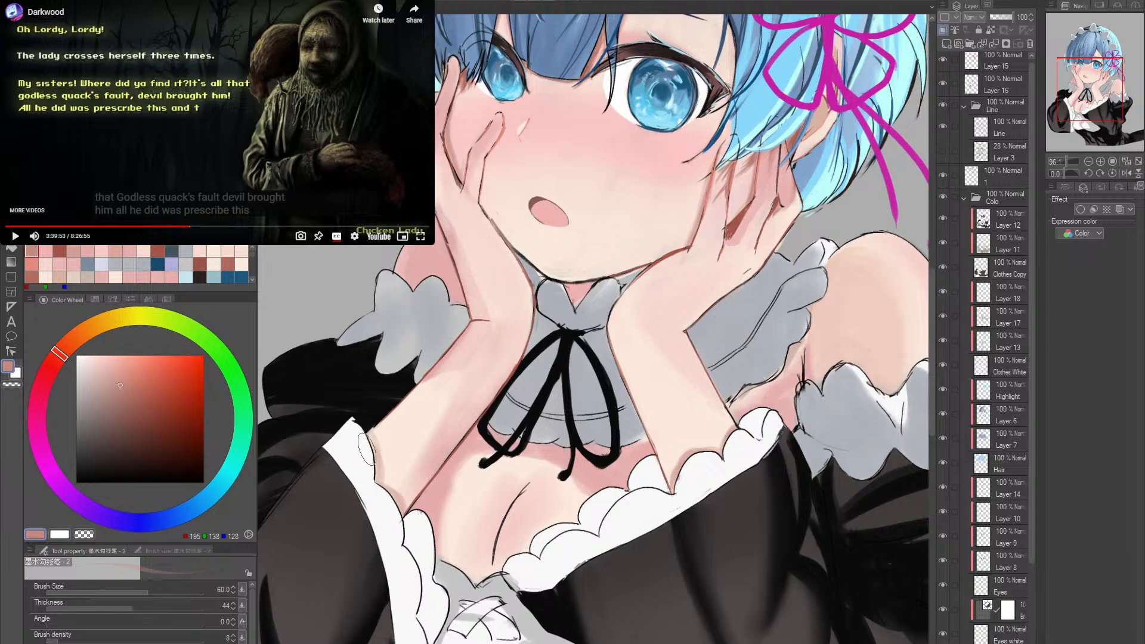
- Tint the outer outline of the forearm beneath the smaller eye dusty pink, from the sleeve frill towards the wrist
drag(369, 443, 489, 314)
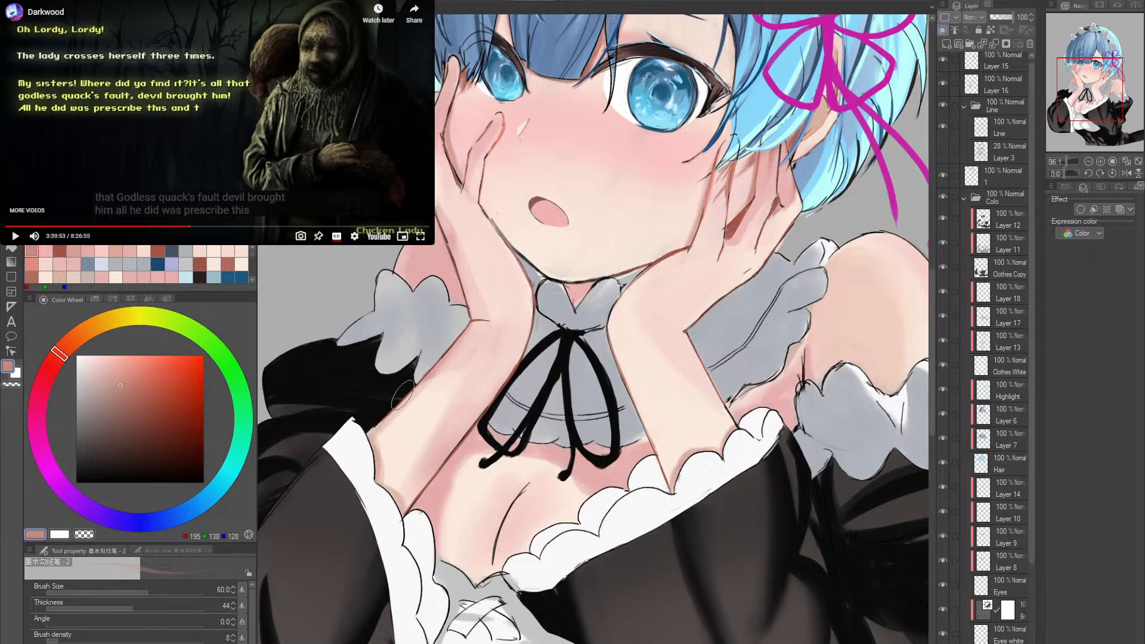
key(alt+space)
mouse_move(775, 358)
mouse_down()
mouse_move(662, 356)
mouse_move(618, 401)
mouse_up()
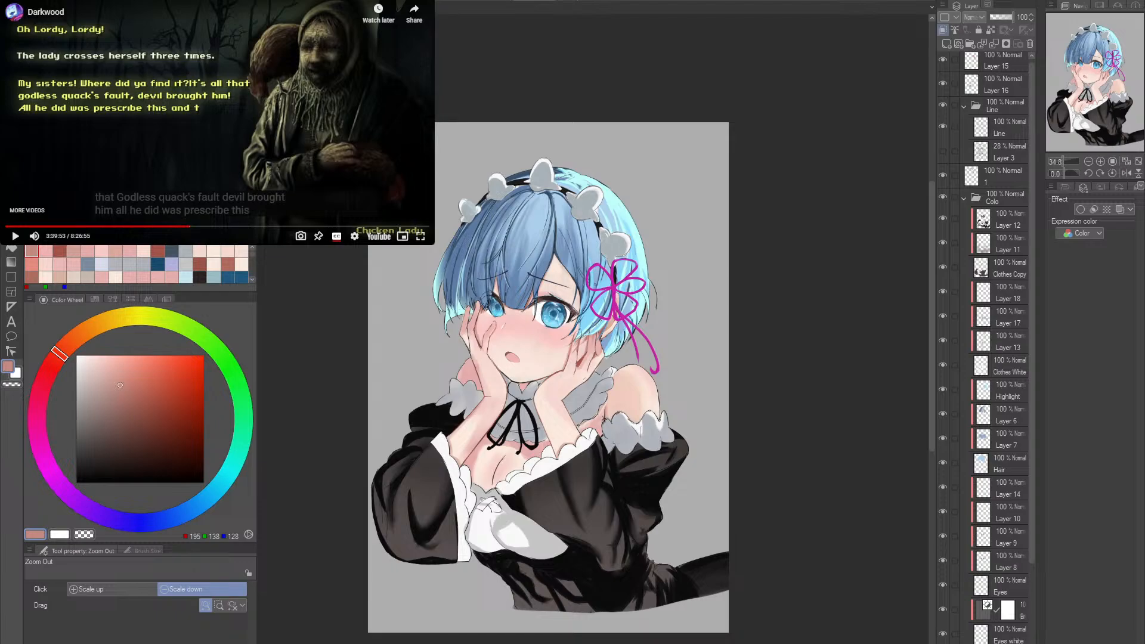
- Touch up the lines between collar and bare shoulder with the size 50 ink brush, using a stronger red-pink (RGB 215, 124, 115)
scroll(619, 421, up, 2)
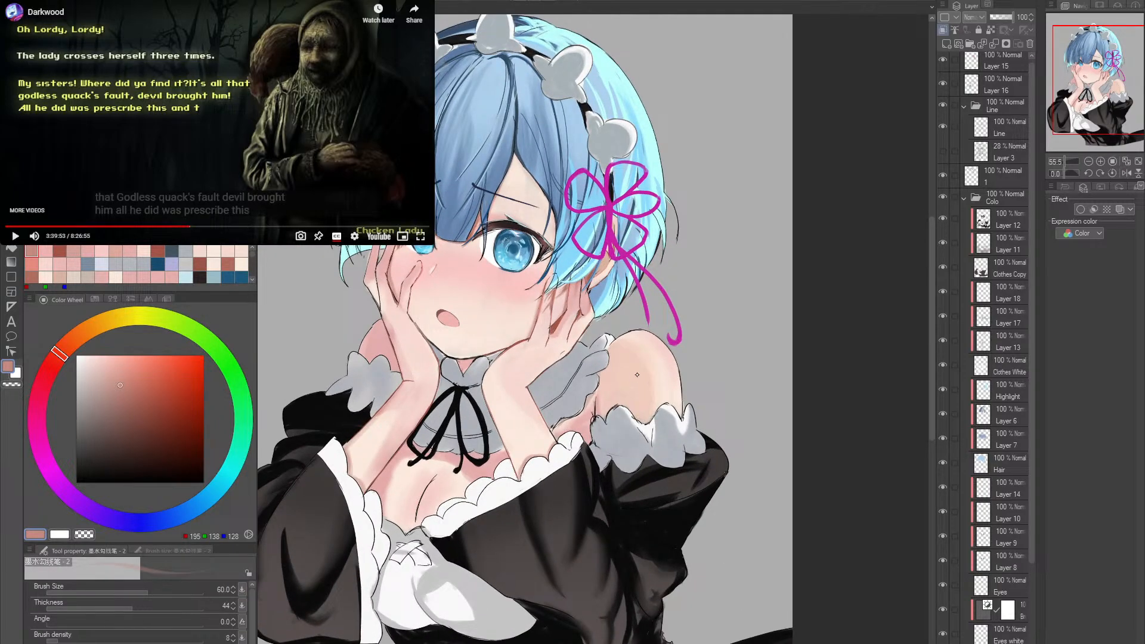
drag(620, 408, 658, 421)
scroll(596, 429, up, 3)
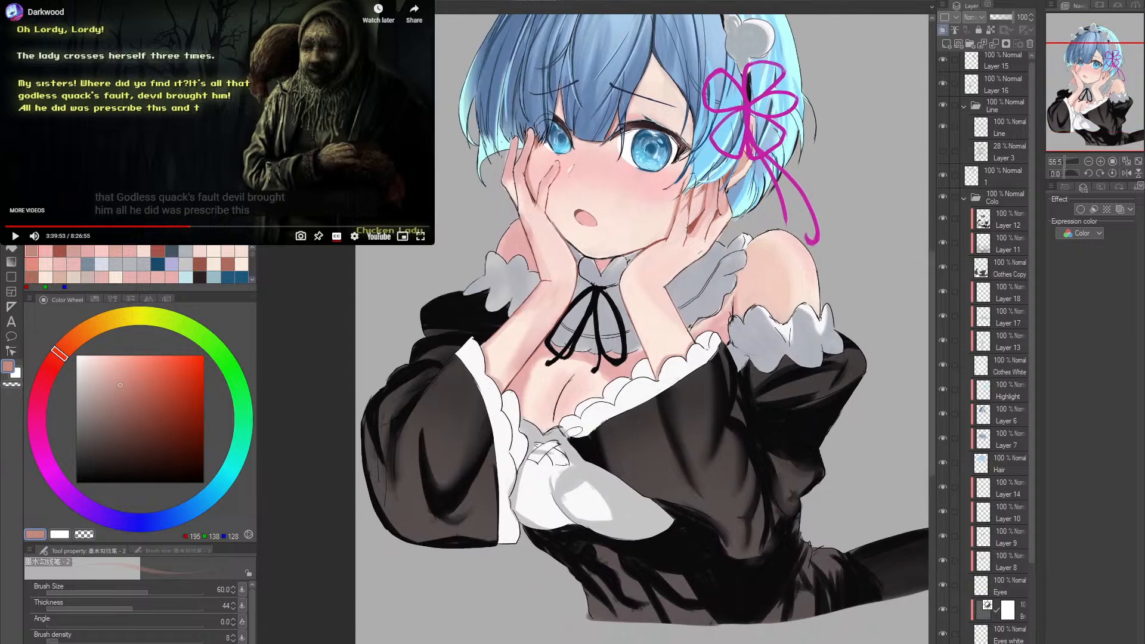
scroll(565, 435, up, 1)
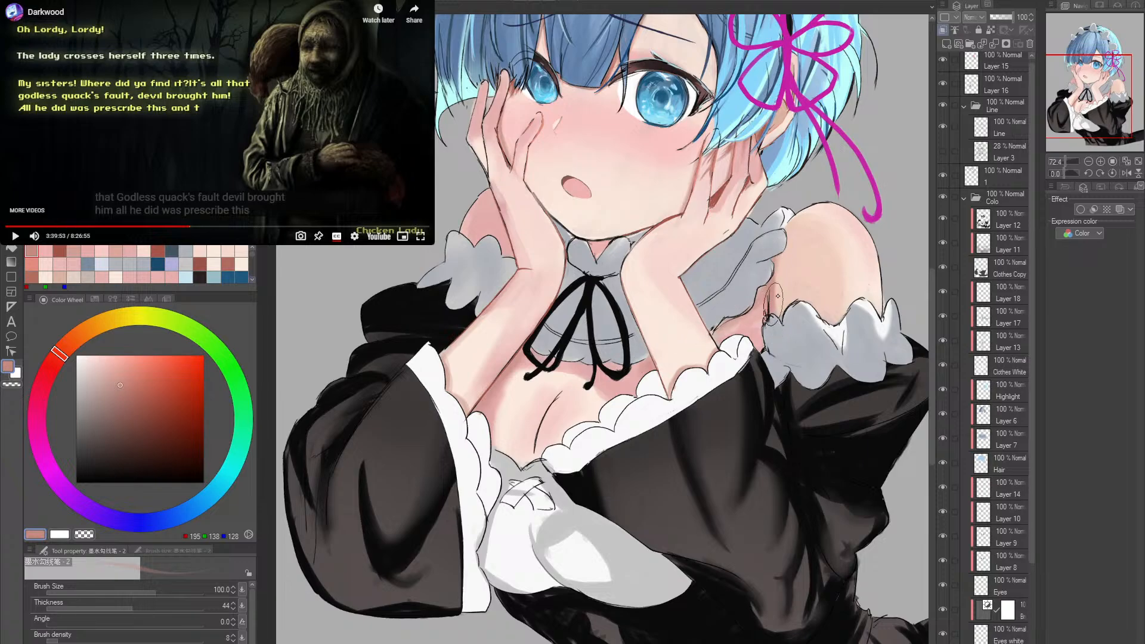
key(bracketleft)
key(bracketleft)
key(bracketleft)
key(bracketleft)
drag(755, 322, 730, 334)
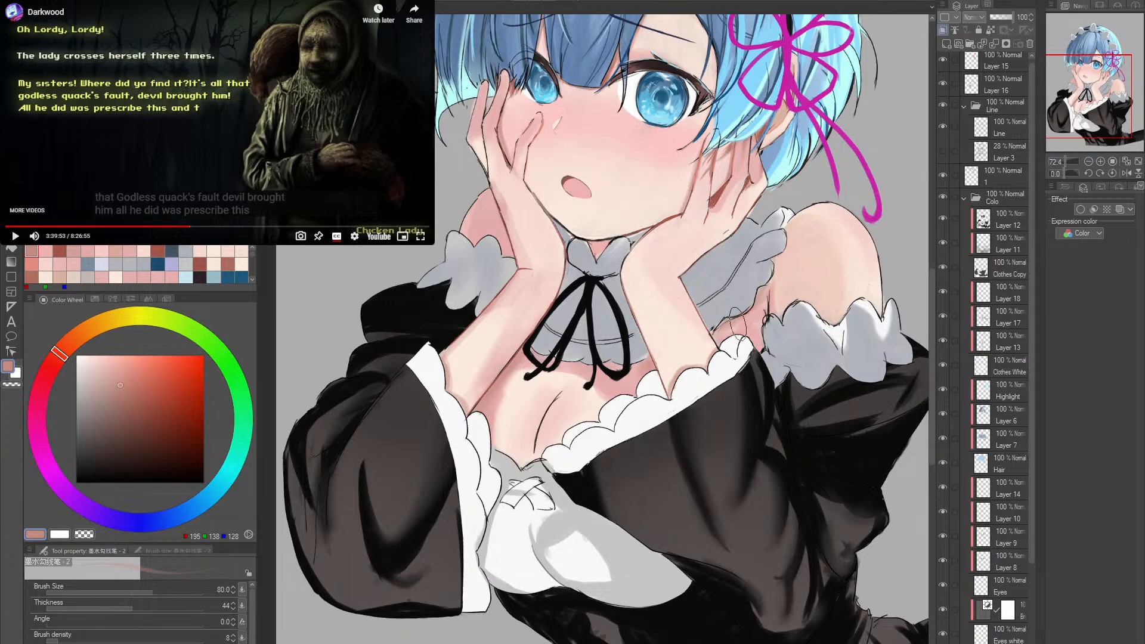
click(133, 376)
click(53, 362)
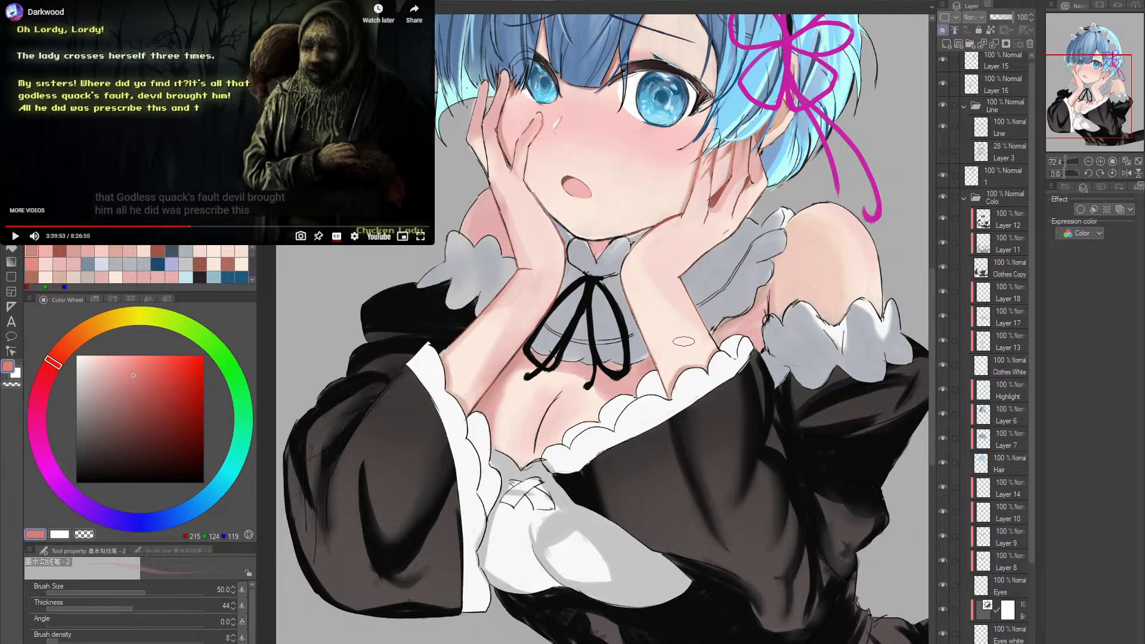
mouse_move(715, 332)
mouse_down()
mouse_move(764, 293)
mouse_move(775, 267)
mouse_up()
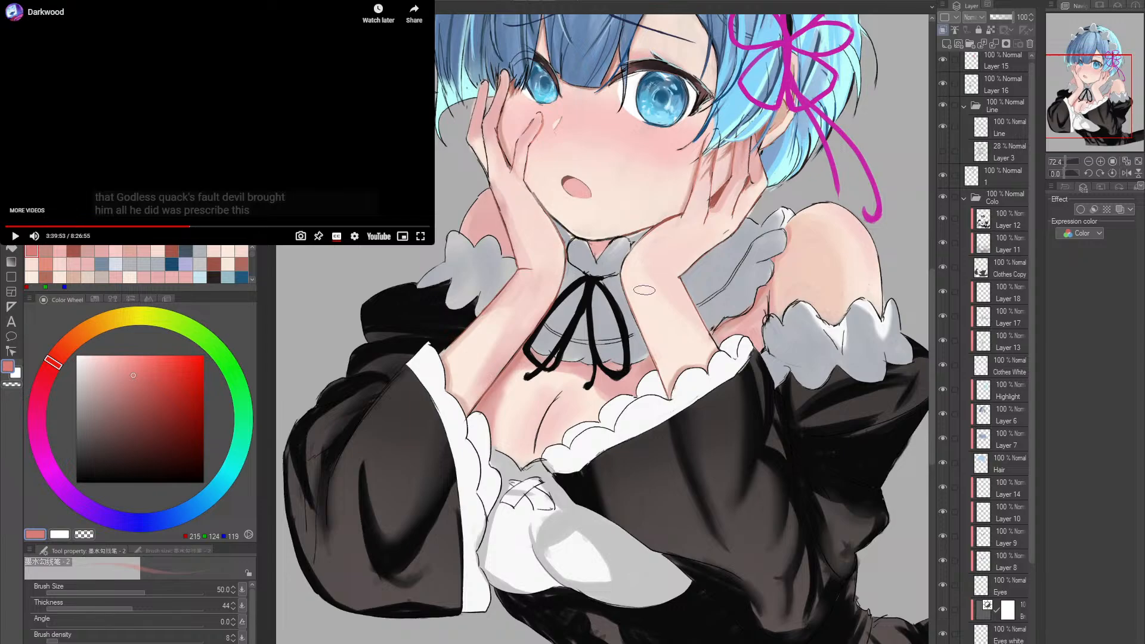
- Pick a muted skin pink (RGB 215, 173, 163), enlarge the ink brush to size 80 and make Layer 16 active
alt+click(735, 320)
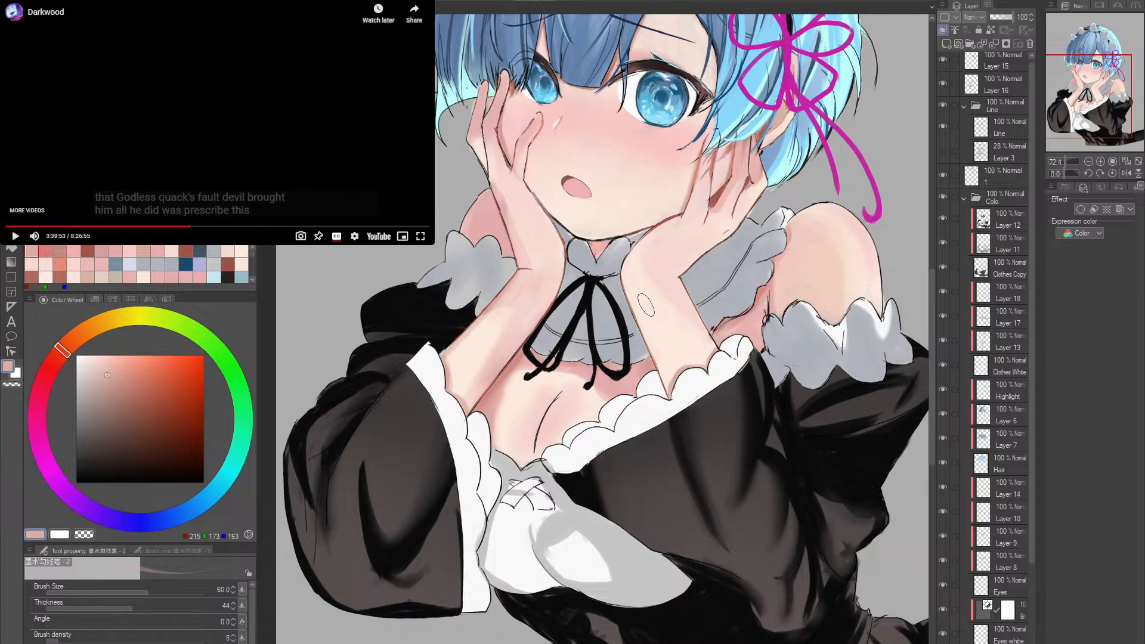
key(bracketright)
key(bracketright)
key(bracketright)
scroll(1014, 214, up, 1)
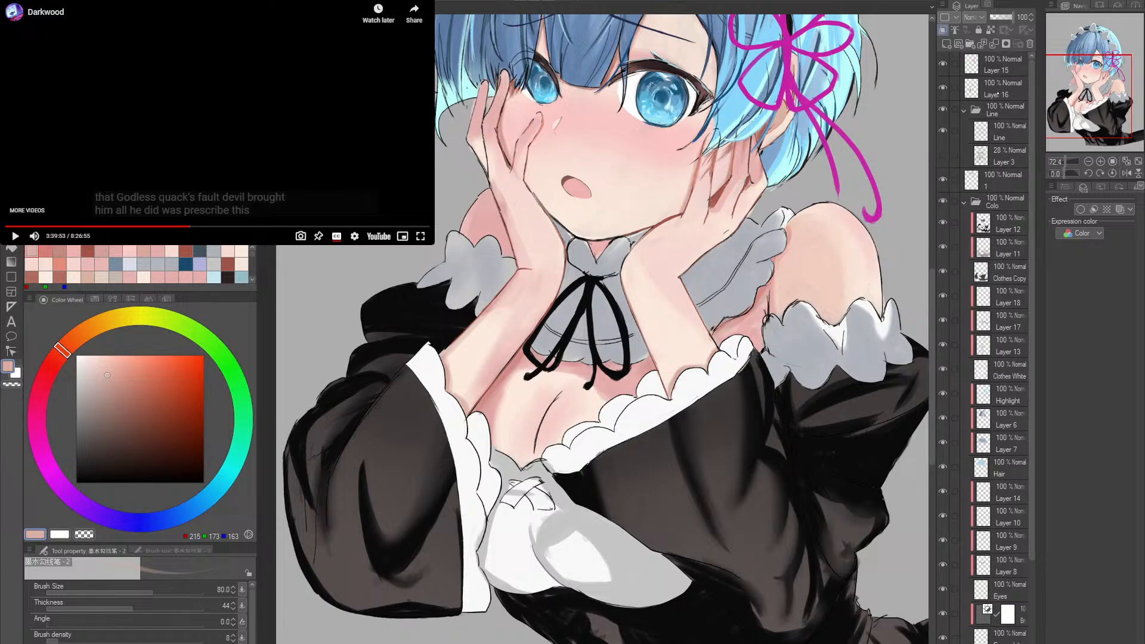
click(1002, 90)
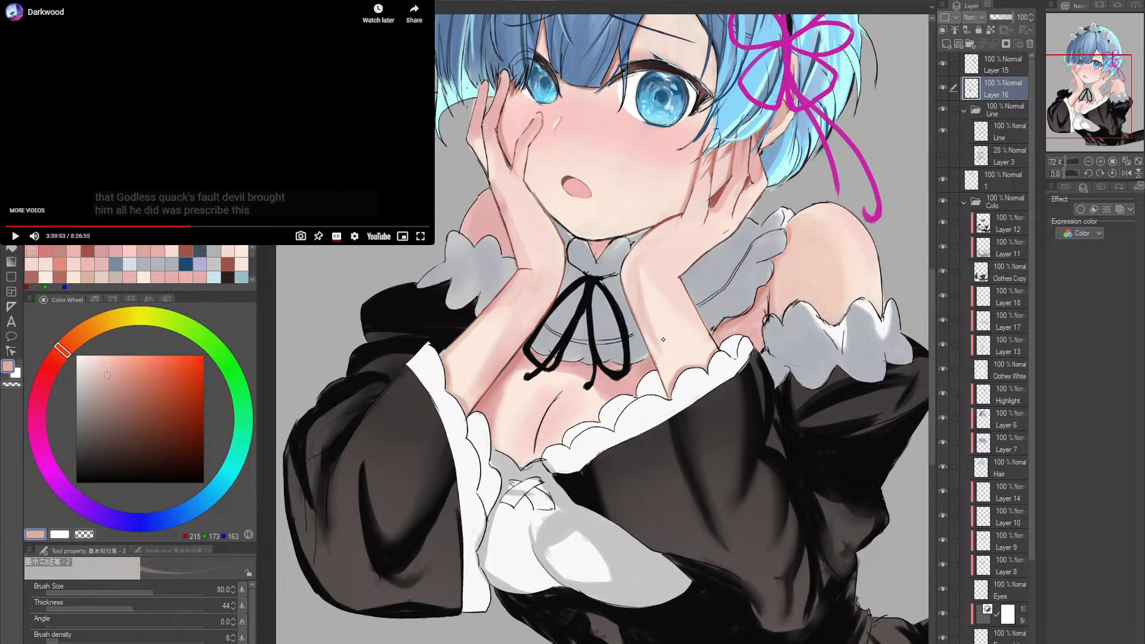
- Blend the forearm shading beneath the larger eye with the skin brush at size 40, sampling light skin (RGB 246, 214, 207) and beige (RGB 231, 200, 188)
alt+click(667, 265)
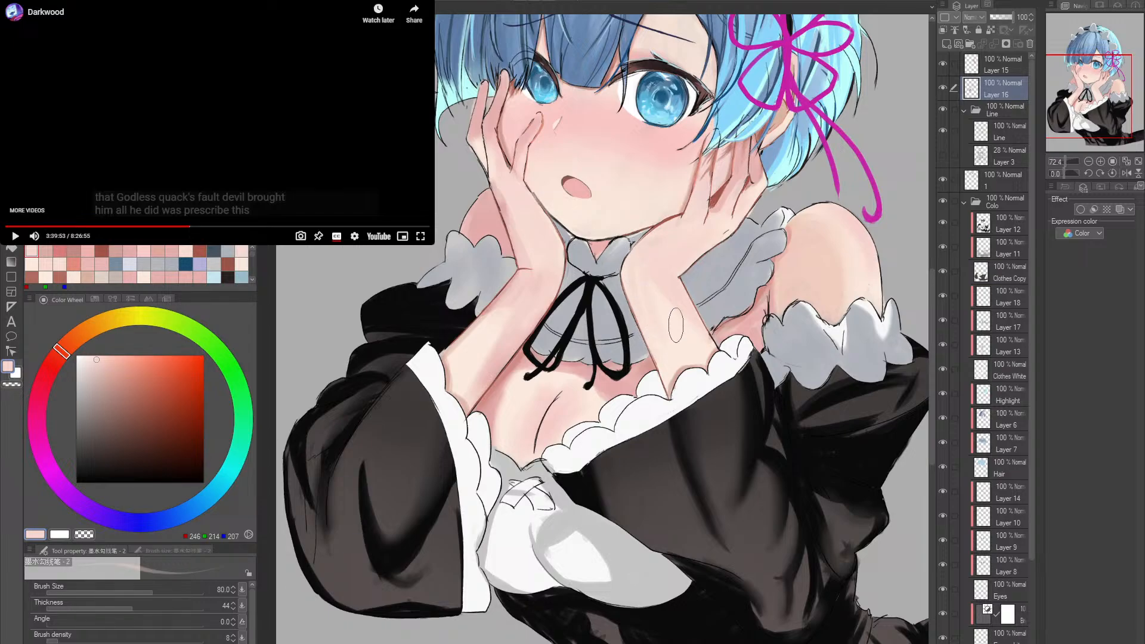
key(b)
key(bracketright)
key(bracketright)
key(bracketright)
key(bracketright)
key(bracketright)
key(bracketright)
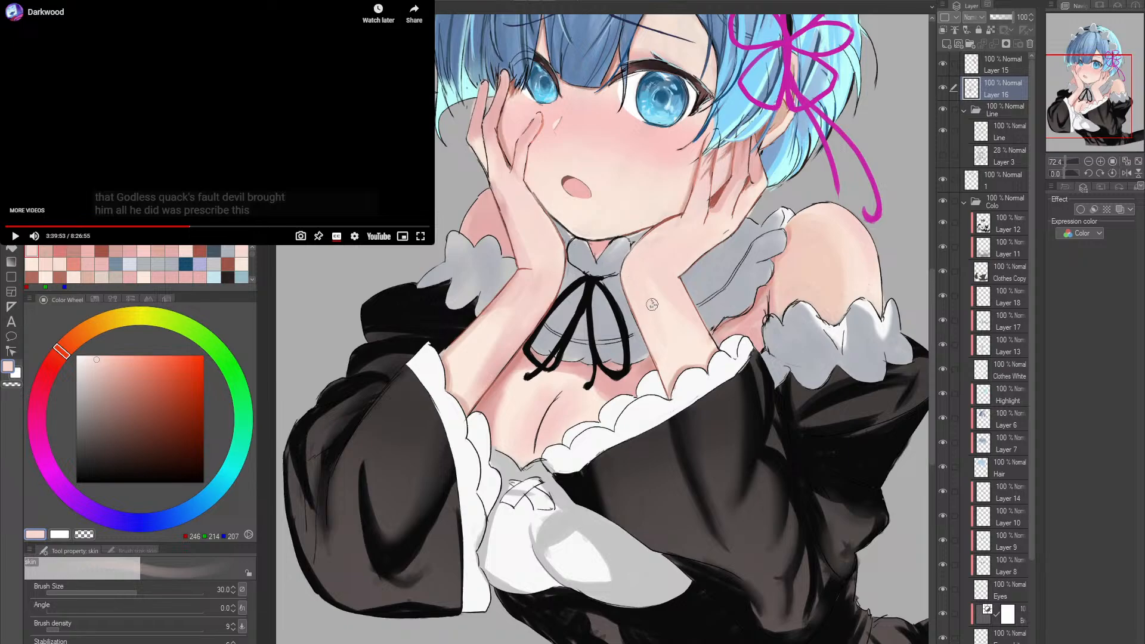
key(bracketright)
key(bracketright)
alt+click(703, 367)
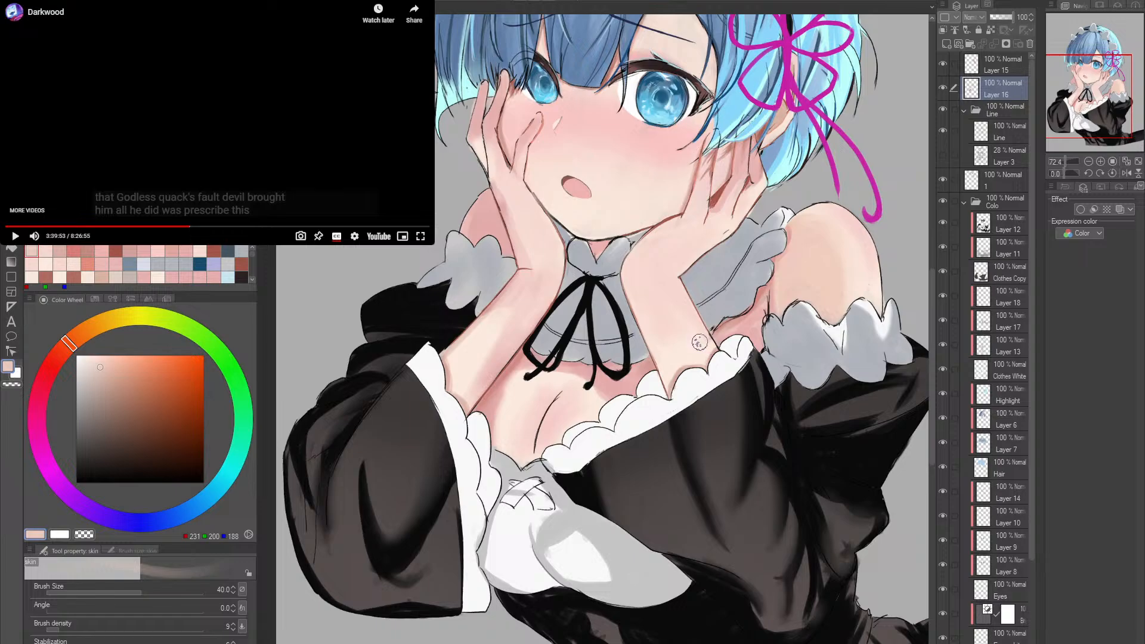
- Refine that forearm near the sleeve frill with the skin brush at size 25, using RGB 246, 216, 208 and cream RGB 251, 234, 221
key(bracketleft)
key(bracketleft)
key(bracketleft)
alt+click(703, 334)
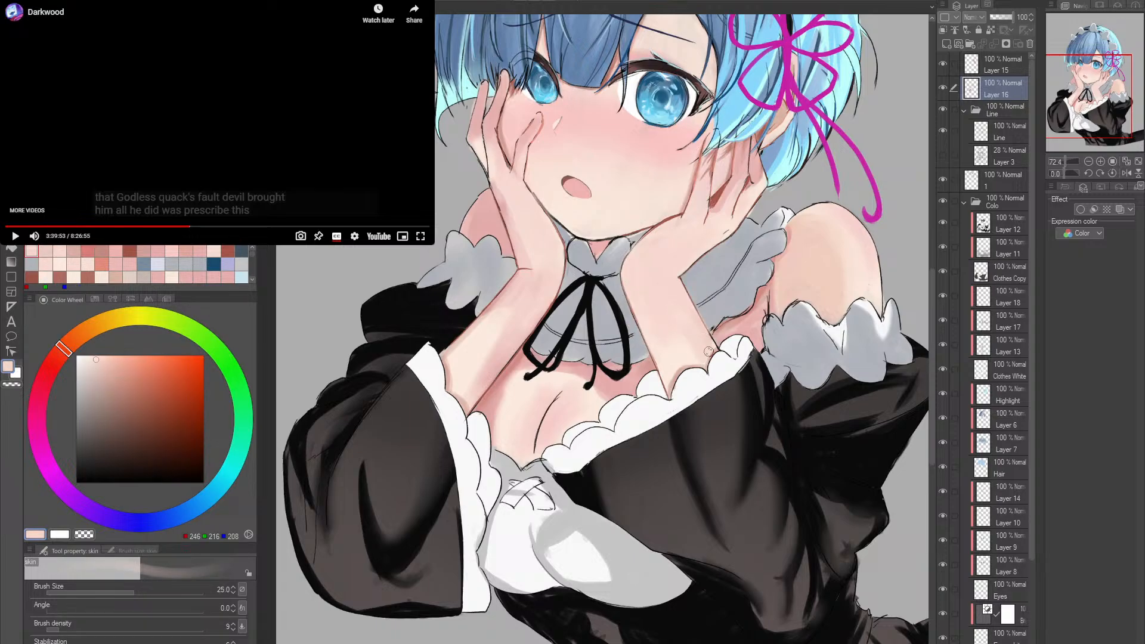
alt+click(662, 349)
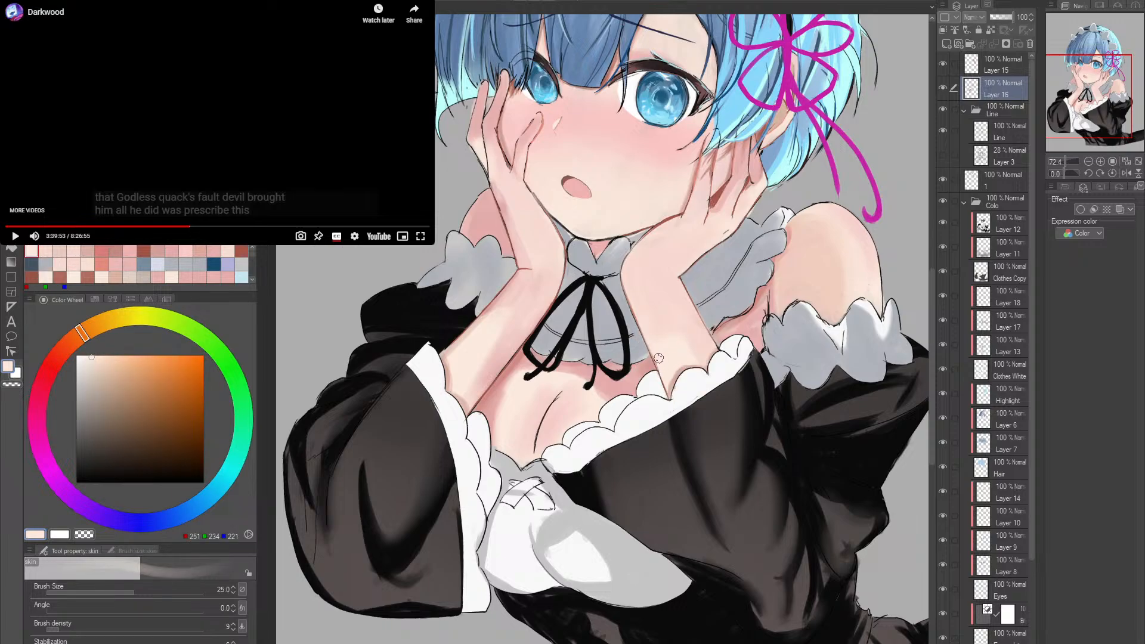
- Smooth the shading on the forearm beneath the smaller eye with the skin brush, sampling pink (RGB 232, 185, 181) and cream (RGB 251, 234, 221)
key(alt+space)
drag(802, 334, 790, 309)
drag(628, 359, 656, 393)
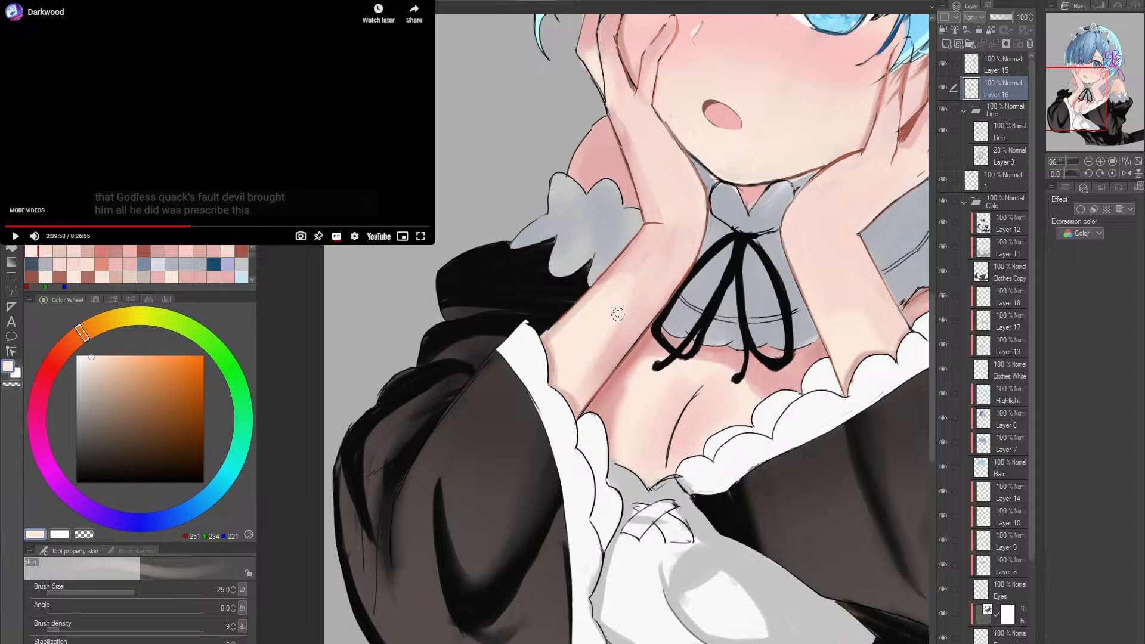
alt+click(596, 362)
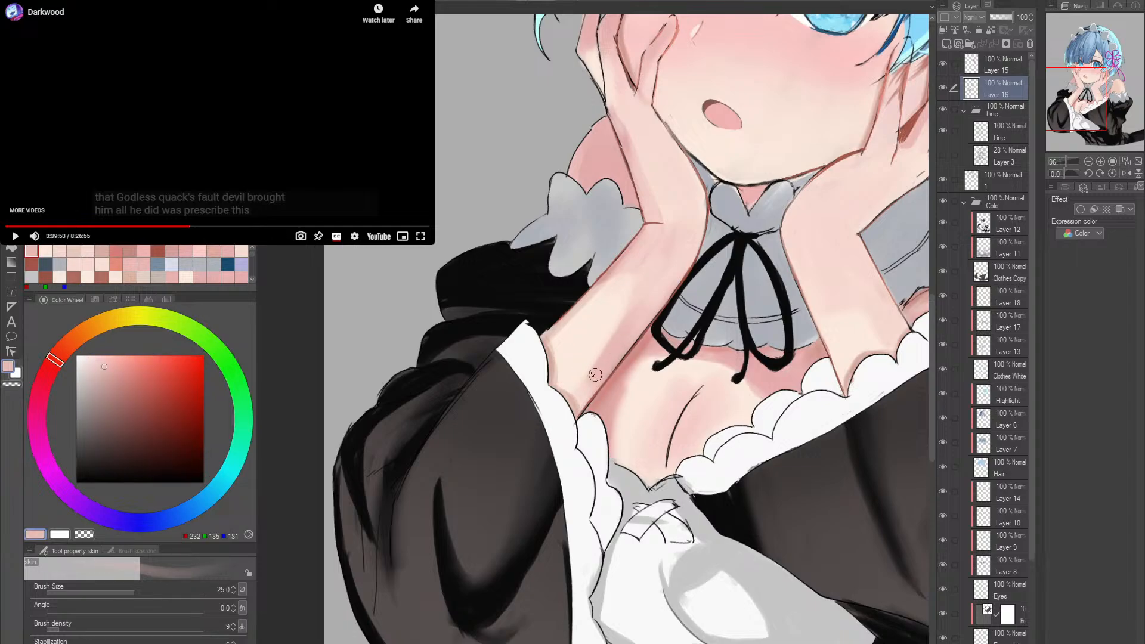
alt+click(627, 301)
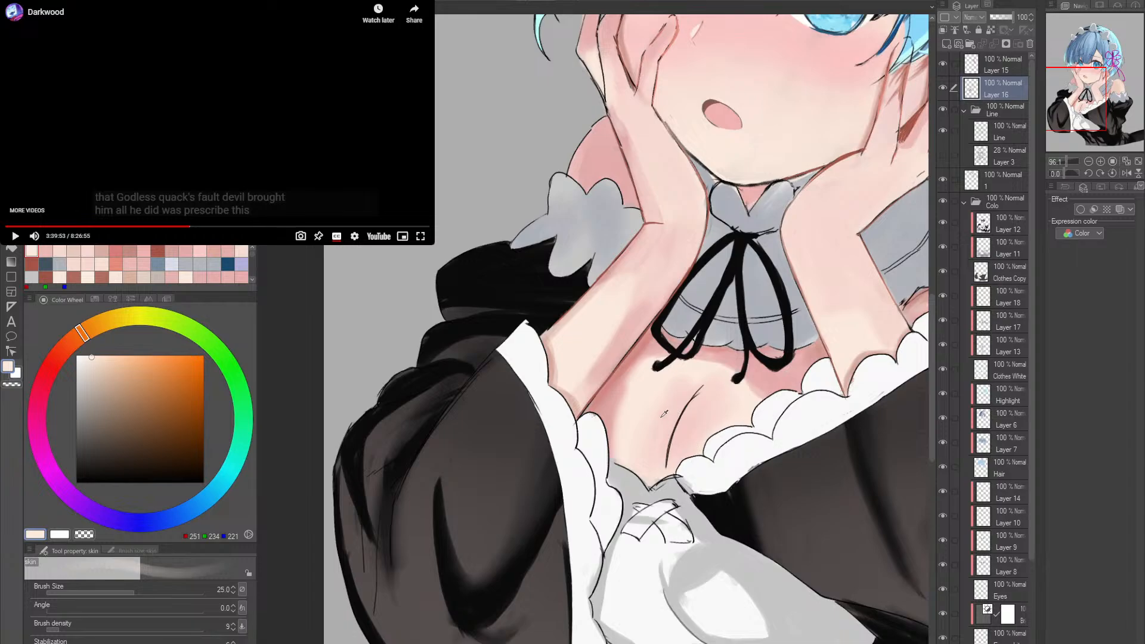
- Make Layer 5 active, resume the background video, and shade the chest soft pink (RGB 232, 186, 182) with the skin brush at size 80
drag(664, 413, 692, 412)
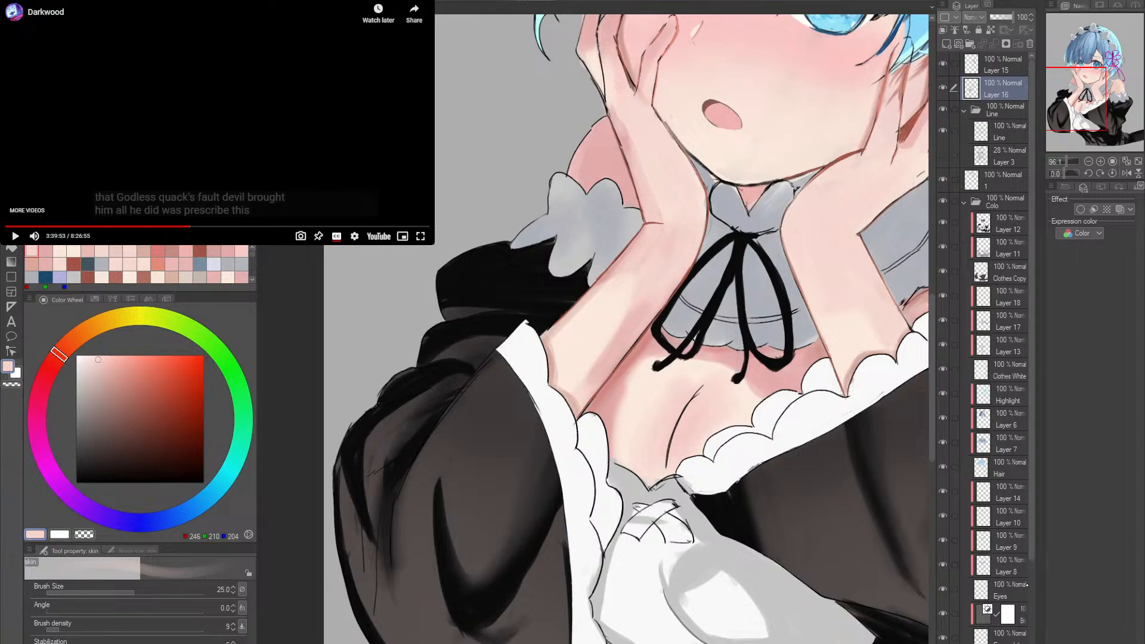
scroll(1027, 586, down, 3)
click(995, 533)
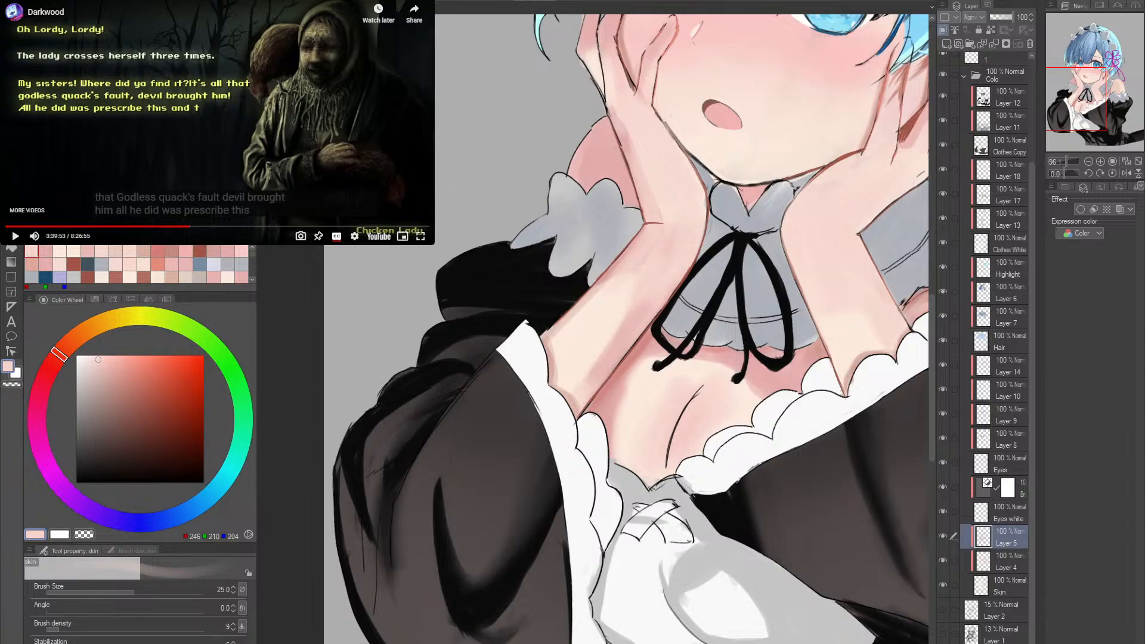
click(392, 86)
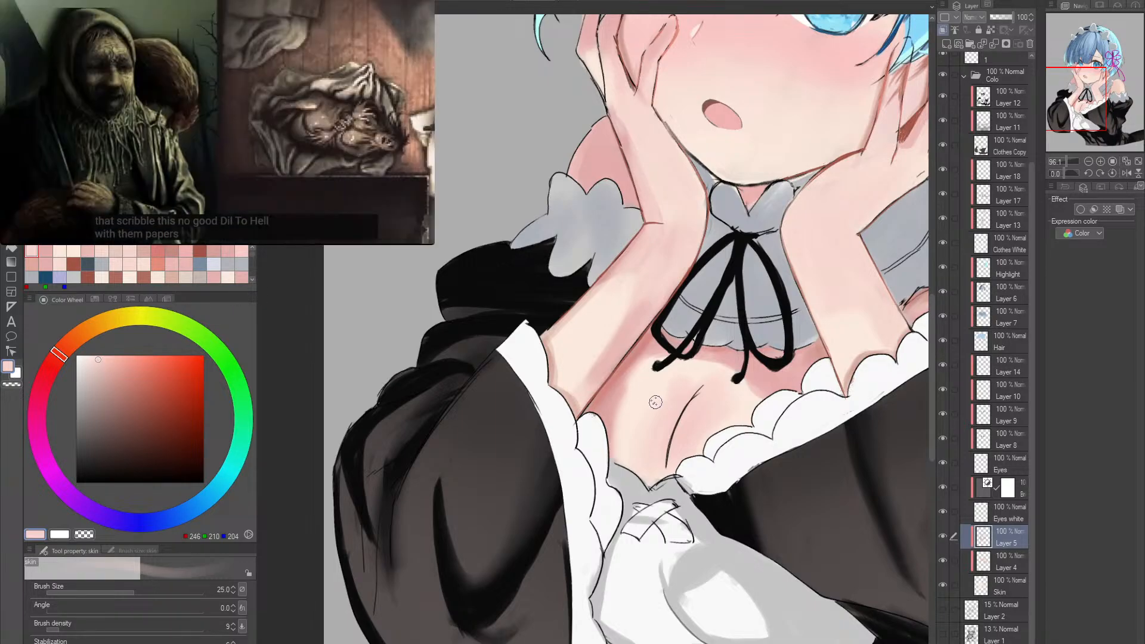
alt+click(621, 401)
drag(621, 402, 621, 419)
key(])
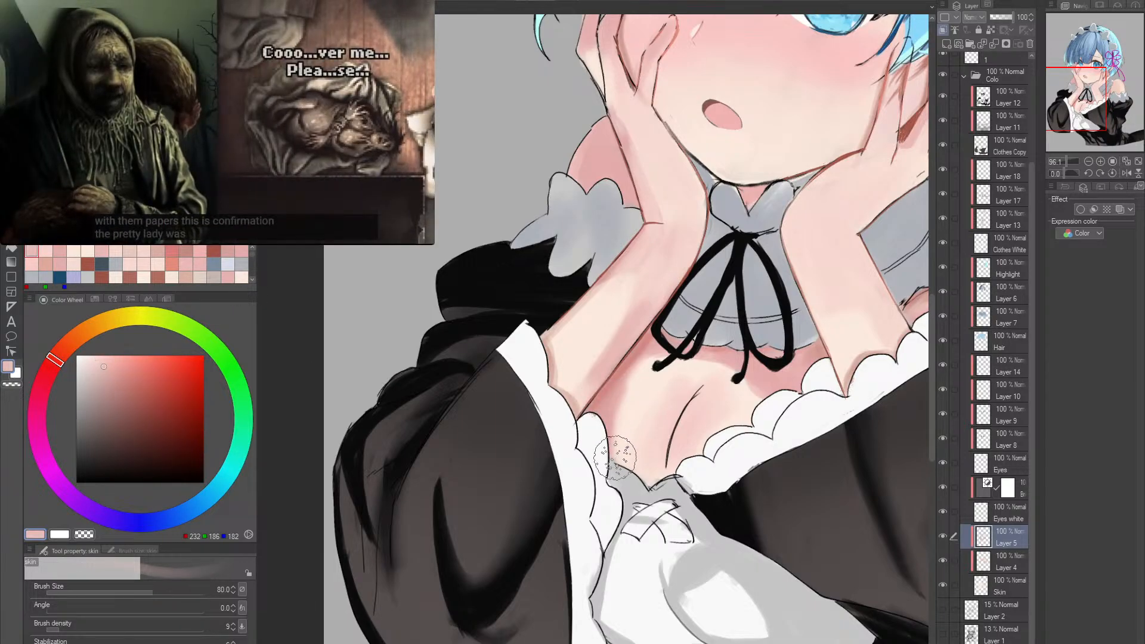
key(])
key(])
key(])
key(])
key(])
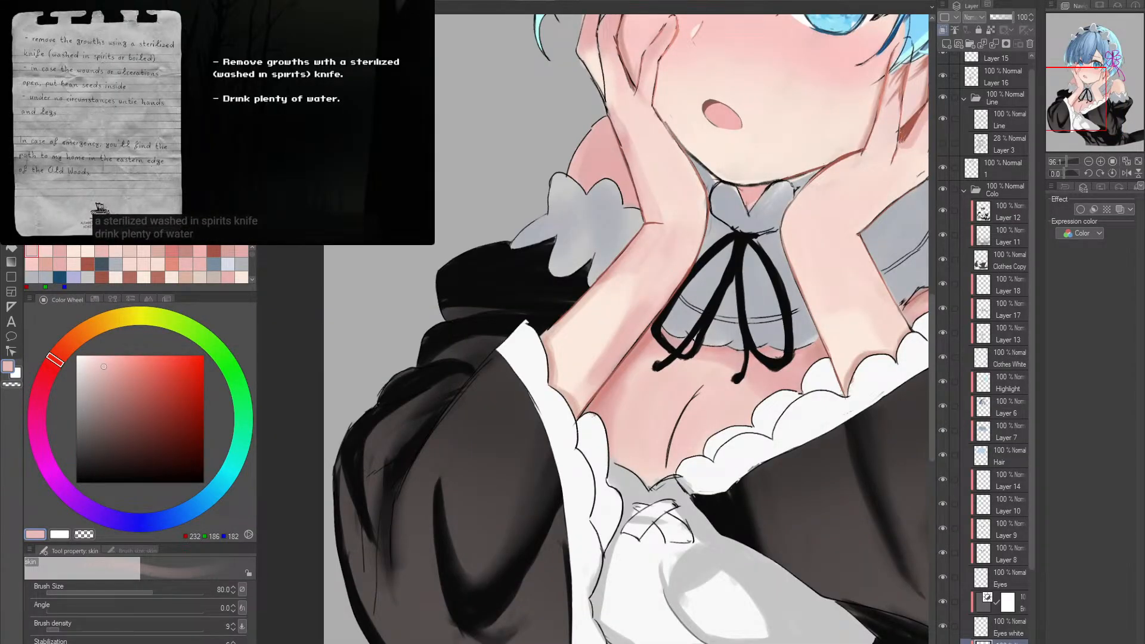
- Deepen the forearm's cast shadow on the chest with the size 30 skin brush in RGB 210, 136, 130, softening with RGB 236, 197, 191
key(r)
mouse_move(788, 381)
mouse_down()
mouse_move(811, 313)
mouse_move(742, 328)
mouse_up()
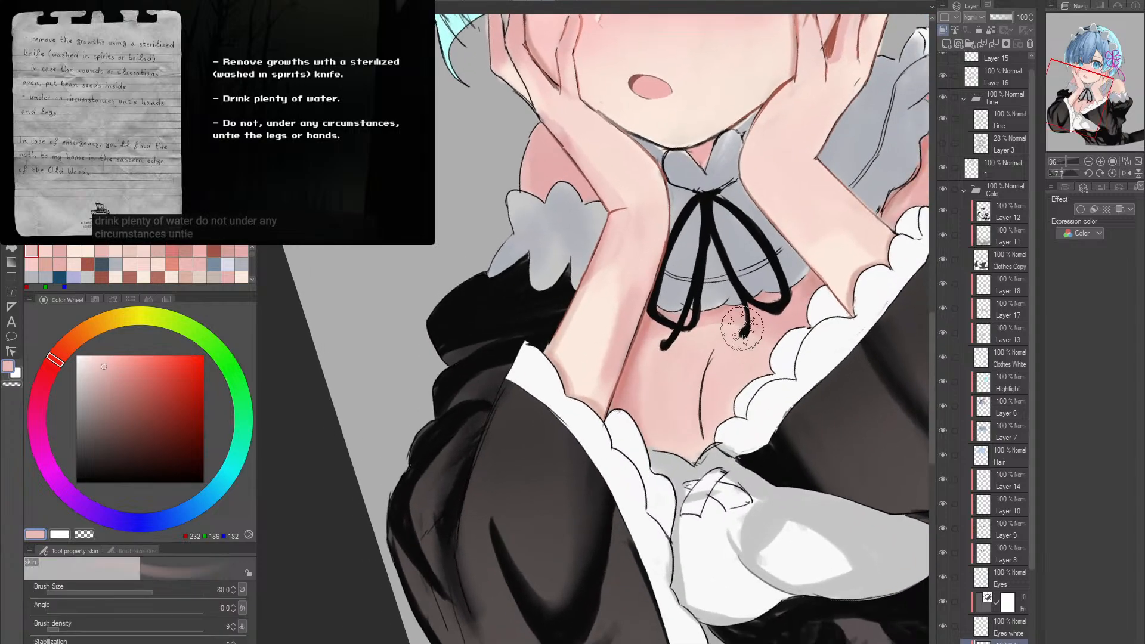
alt+click(626, 391)
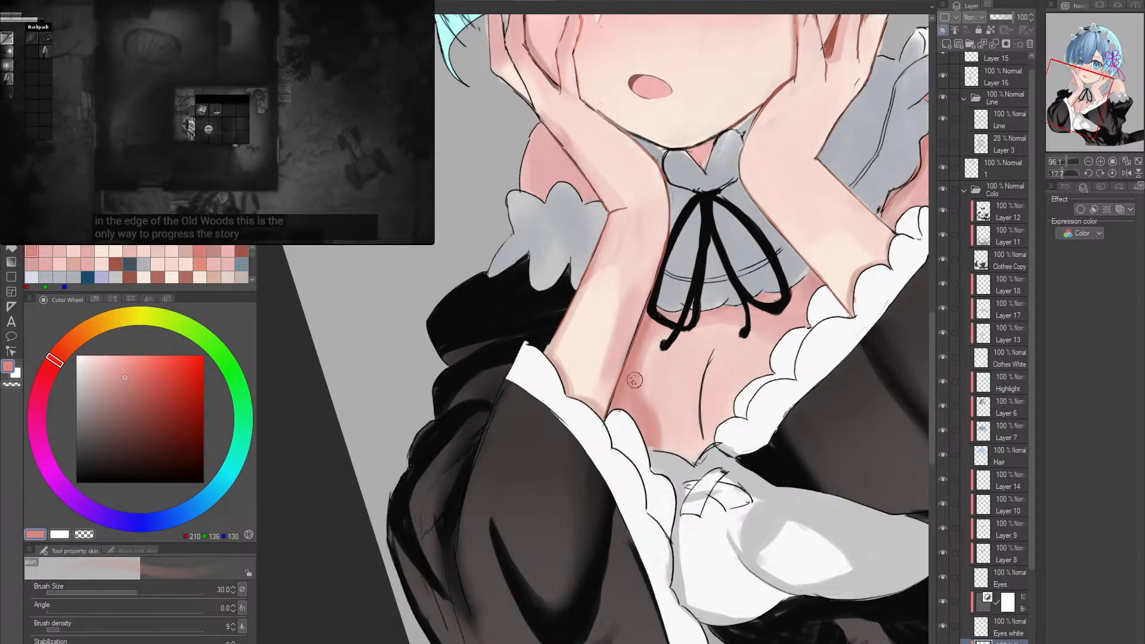
drag(634, 381, 658, 424)
alt+click(662, 407)
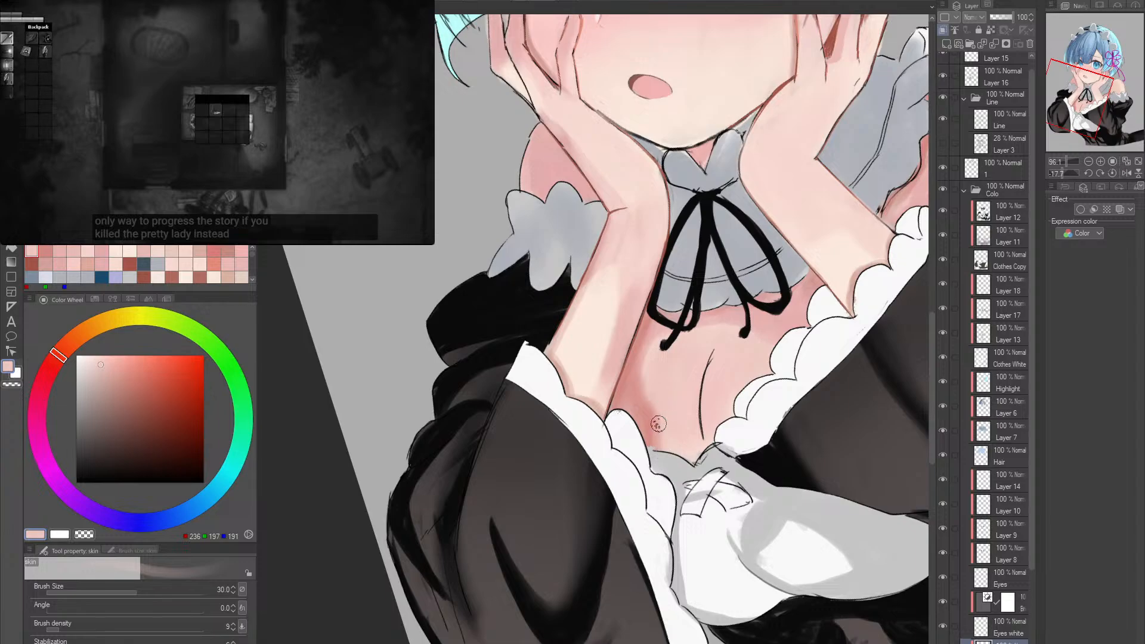
- Deepen the chest shadow beside the forearm with the size 30 skin brush in RGB 216, 145, 145
alt+click(636, 388)
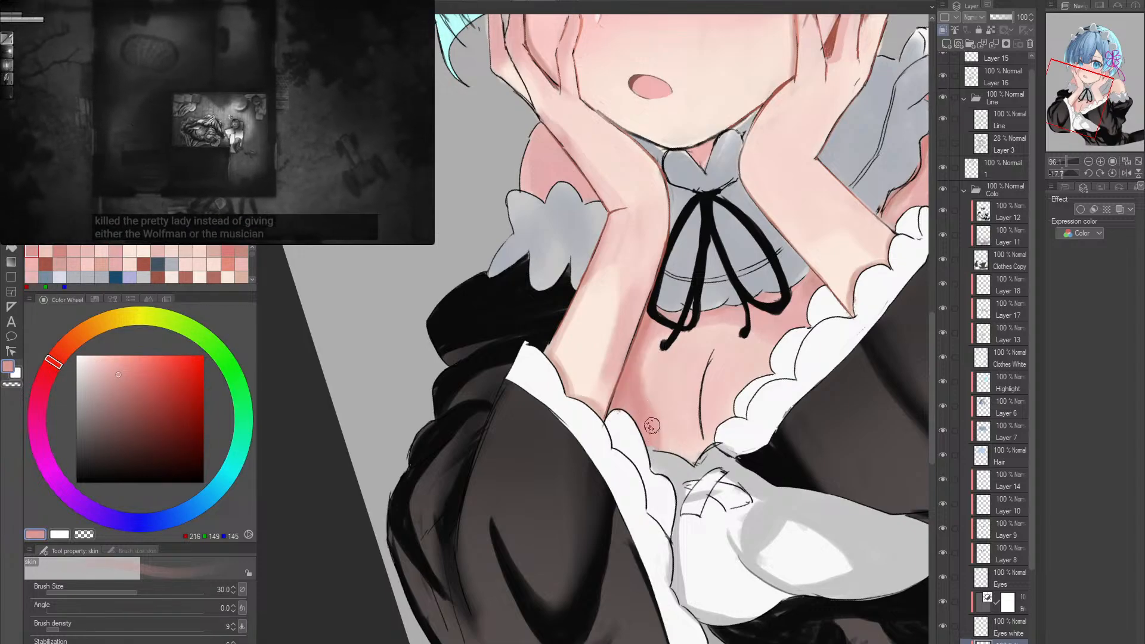
key(r)
double_click(651, 378)
drag(800, 378, 807, 334)
key(b)
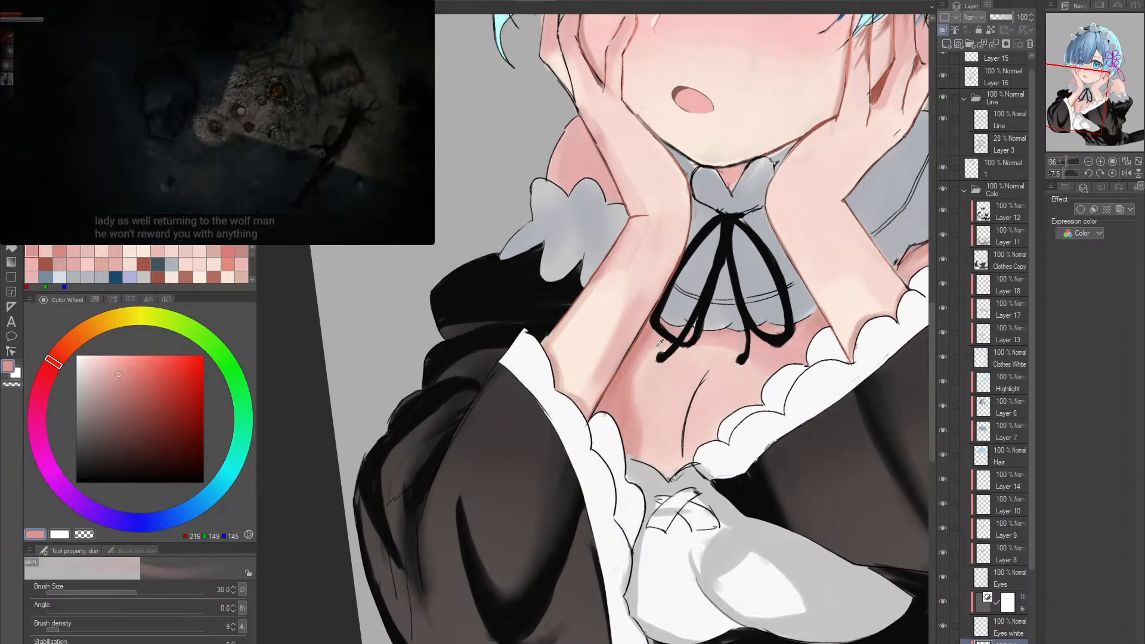
- Shade the chest along the opposite sleeve's white frill with the size 30 skin brush in RGB 228, 175, 172
alt+click(825, 336)
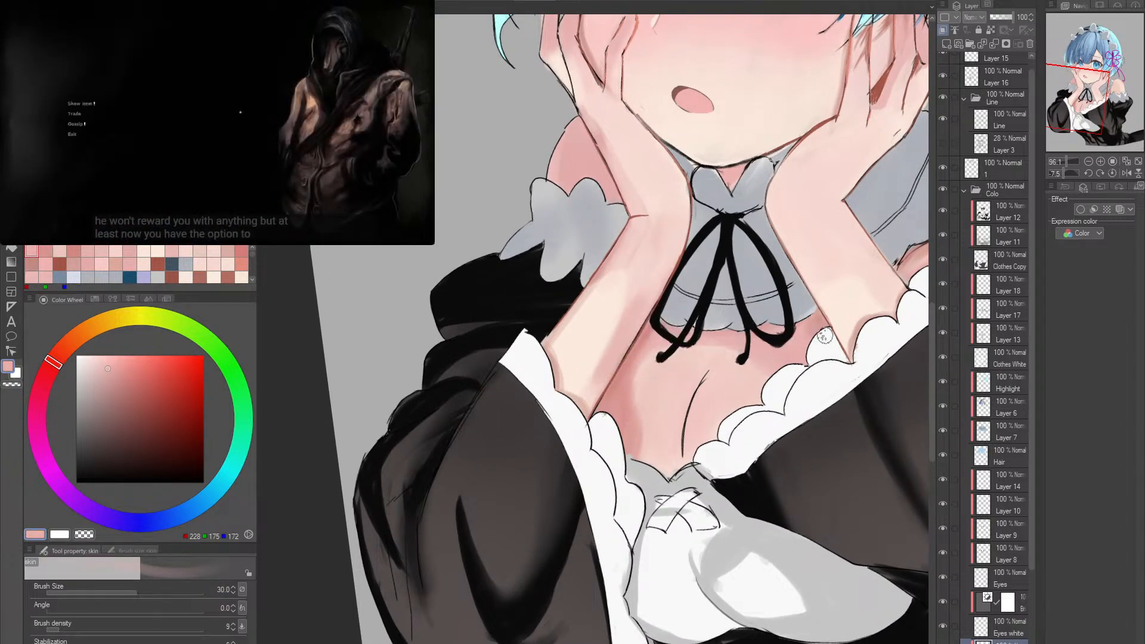
key(r)
double_click(825, 338)
key(space)
drag(826, 372, 757, 355)
key(b)
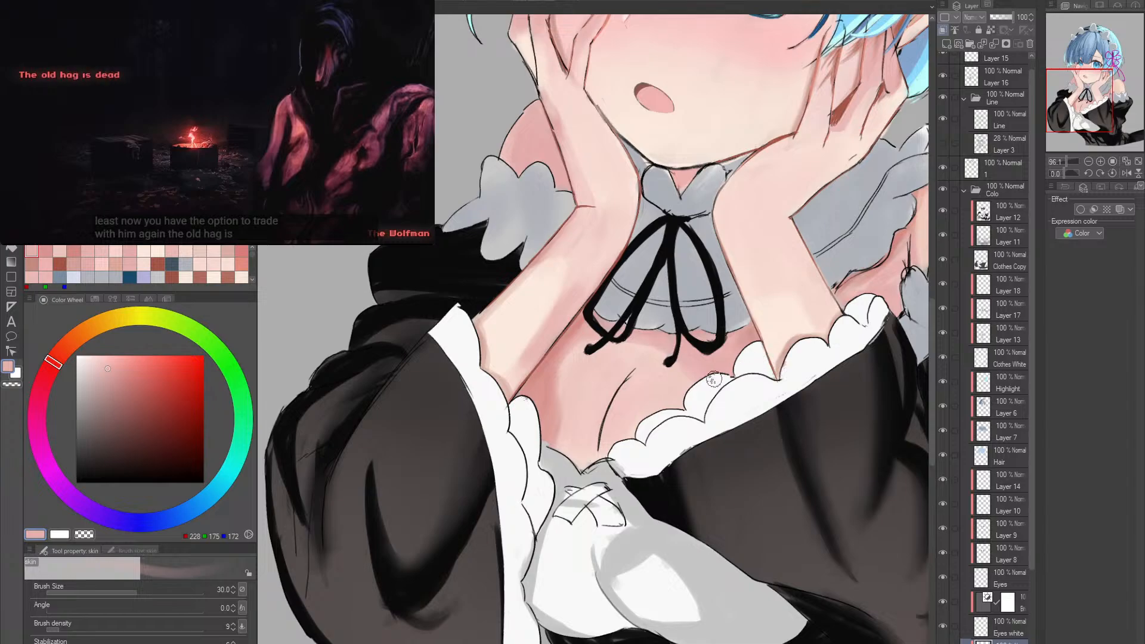
- Blend the chest shading below the collar and ribbon in RGB 224, 187, 176, using the skin brush at sizes up to 60
alt+click(504, 374)
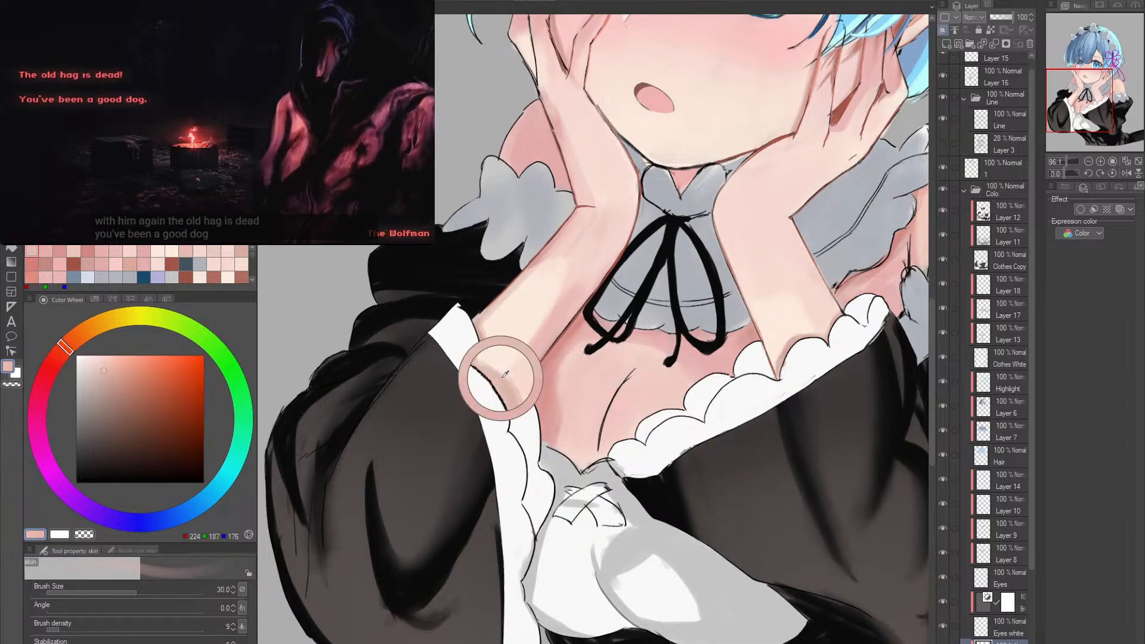
key(bracketright)
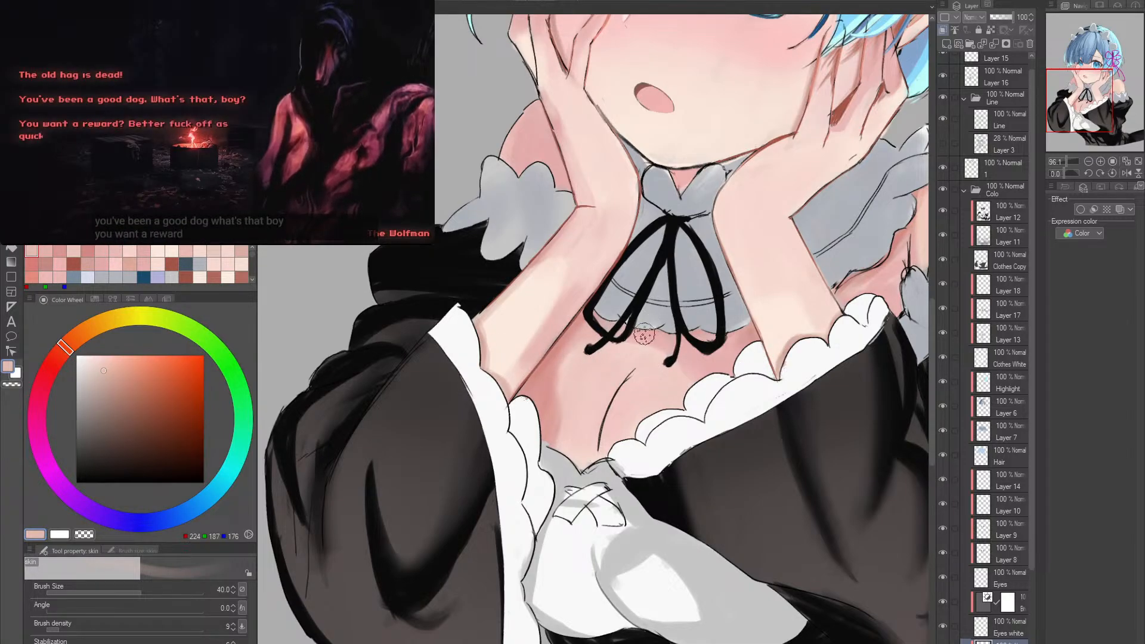
key(bracketright)
key(bracketright)
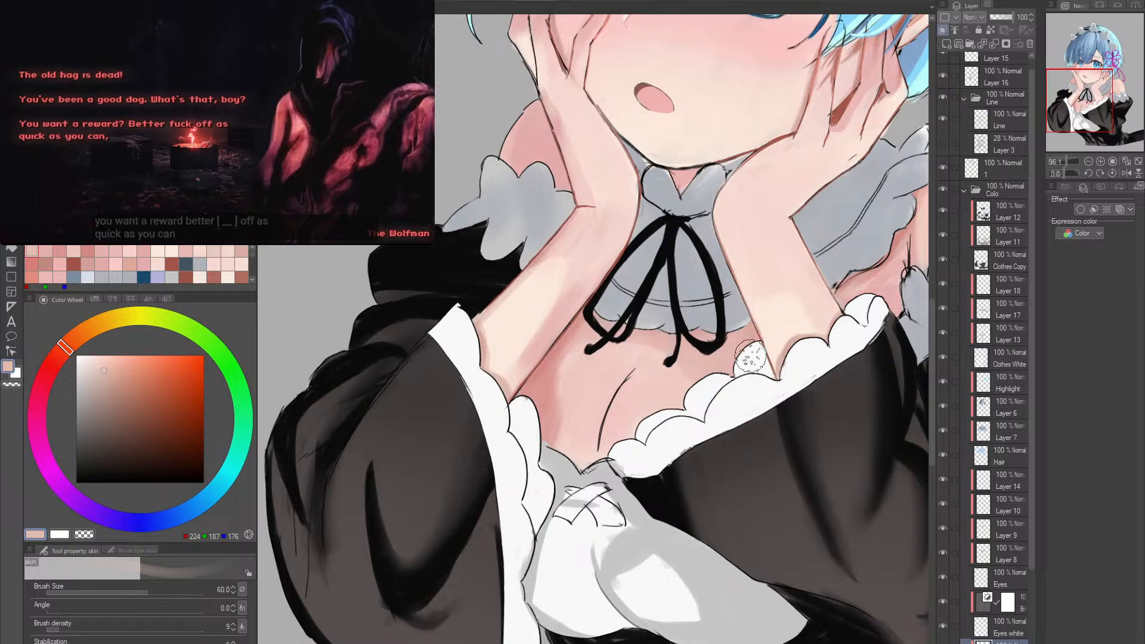
key(bracketleft)
key(bracketleft)
key(bracketleft)
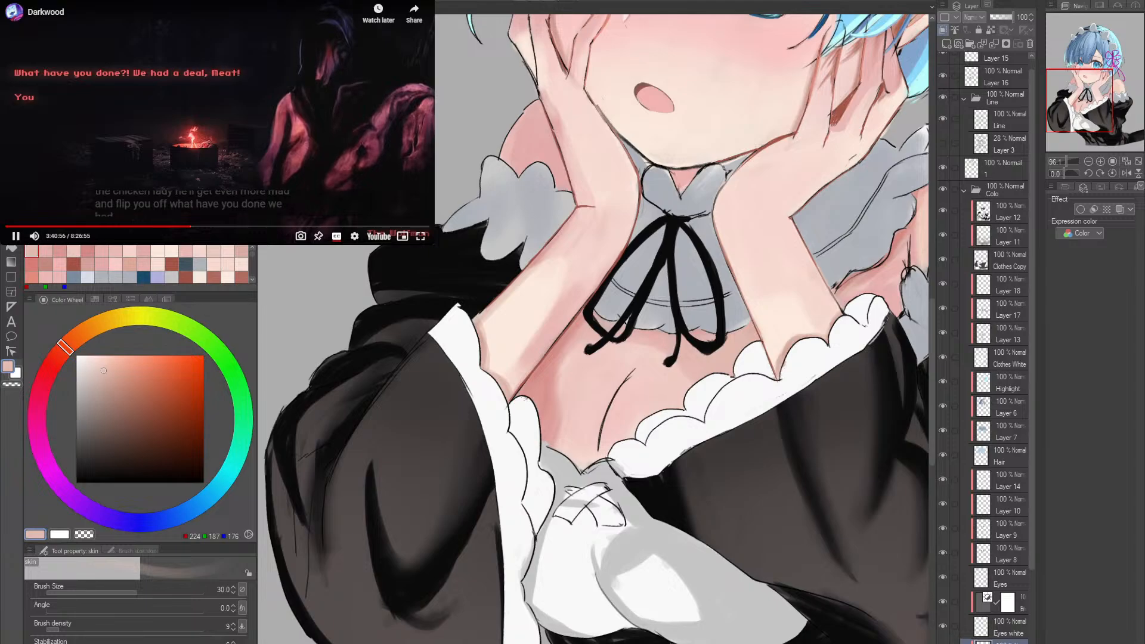
- Pause the background video and rework the forearm's cast shadow on the chest in RGB 232, 185, 181 and RGB 215, 149, 143
click(367, 59)
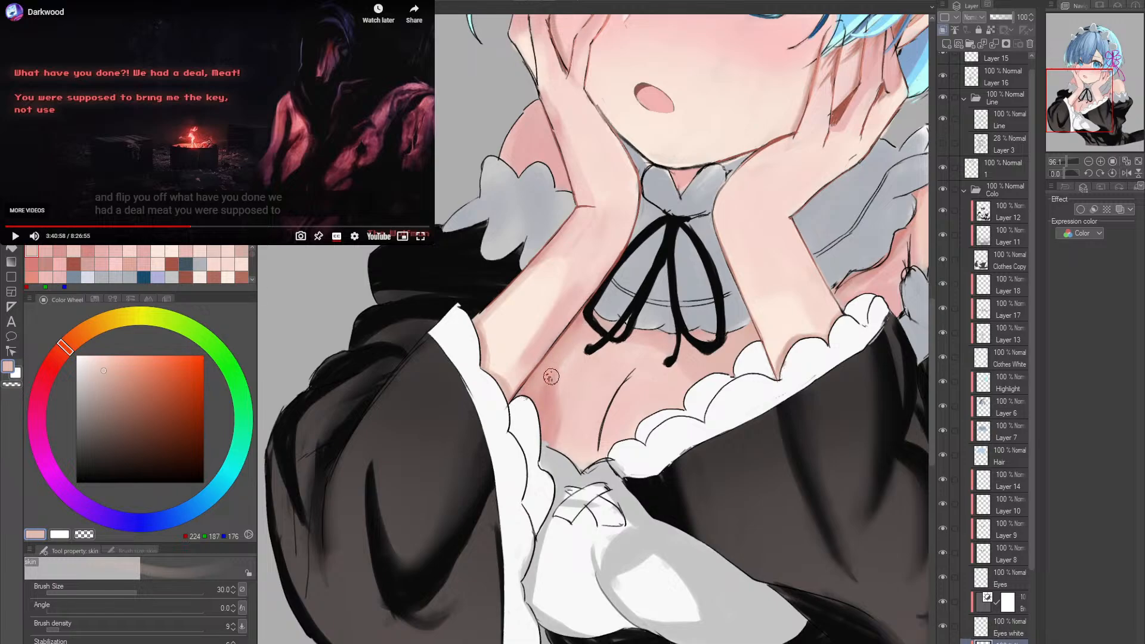
alt+click(555, 321)
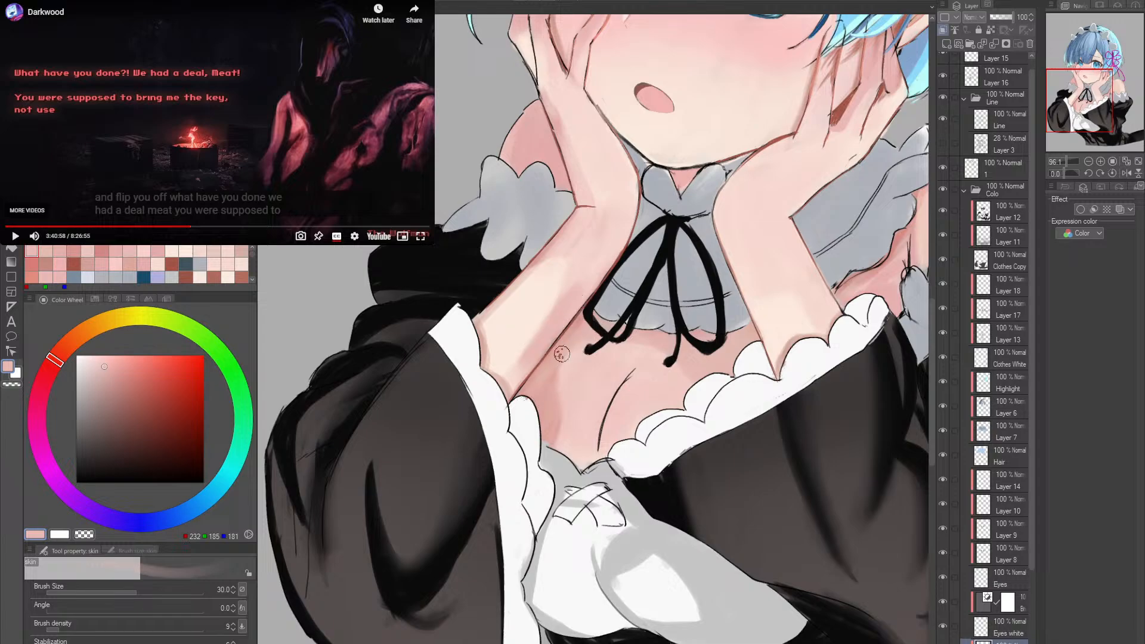
alt+click(583, 315)
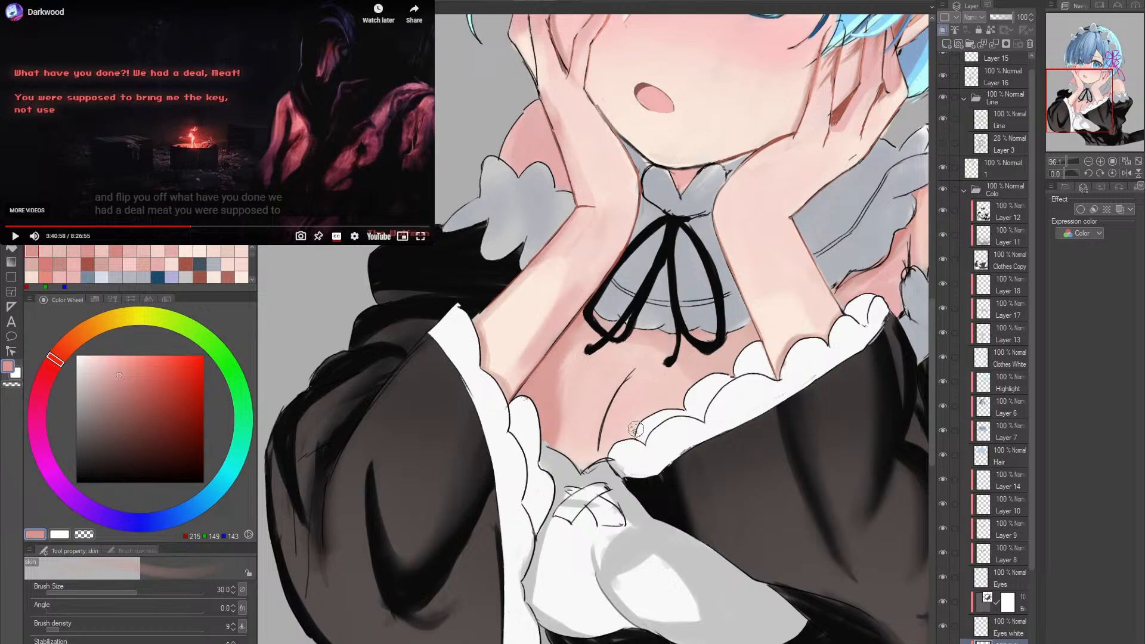
- Smooth the chest shading in RGB 227, 186, 178 with the skin brush enlarged to size 70, and save the illustration
alt+click(573, 417)
alt+click(704, 371)
key(bracketright)
key(bracketright)
key(bracketright)
key(bracketright)
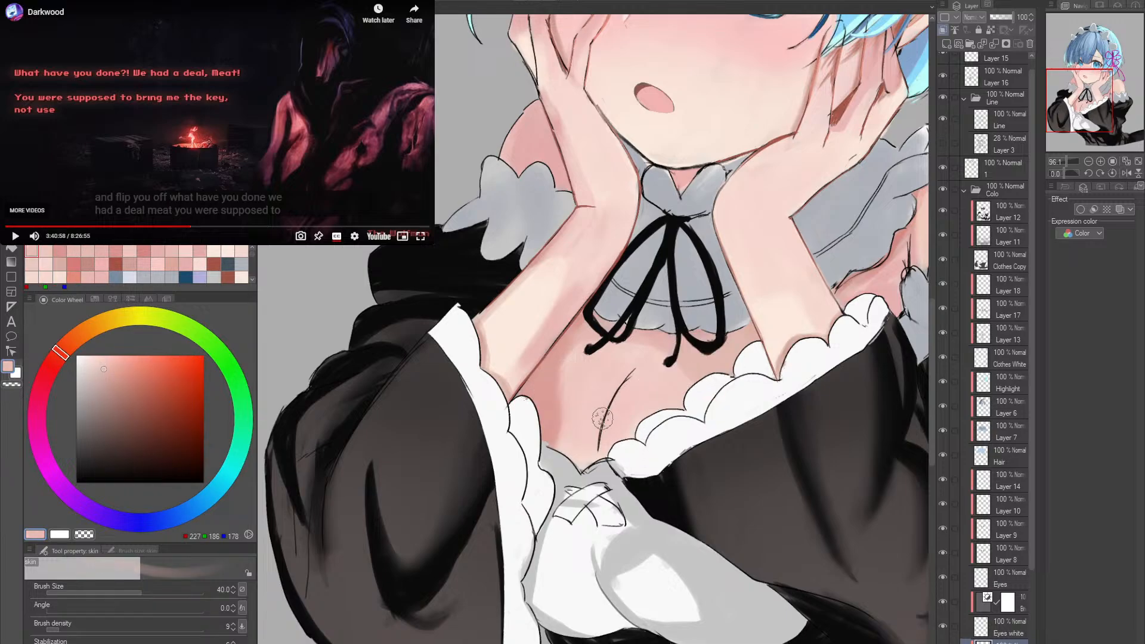
mouse_move(576, 382)
mouse_down()
mouse_move(549, 404)
mouse_move(567, 406)
mouse_move(568, 374)
mouse_move(572, 385)
mouse_up()
key(ctrl+s)
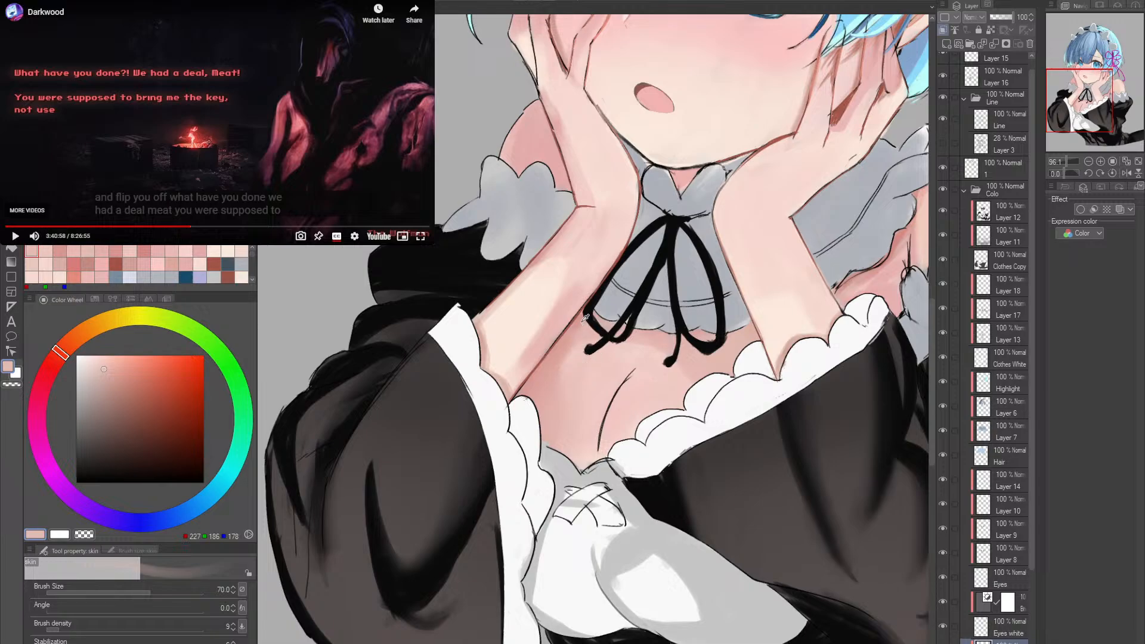
- Shade along the cleavage line in RGB 216, 151, 144, reducing the skin brush from size 40 to 17
alt+click(578, 361)
key(bracketleft)
key(bracketleft)
key(bracketleft)
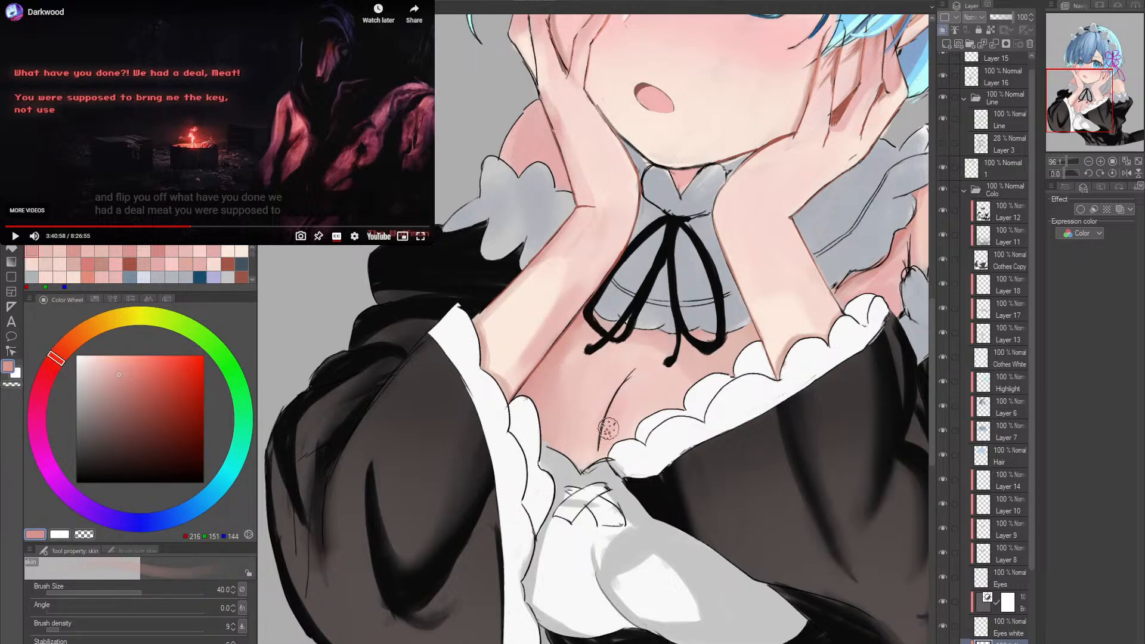
key(bracketleft)
key(bracketleft)
key(bracketleft)
key(bracketleft)
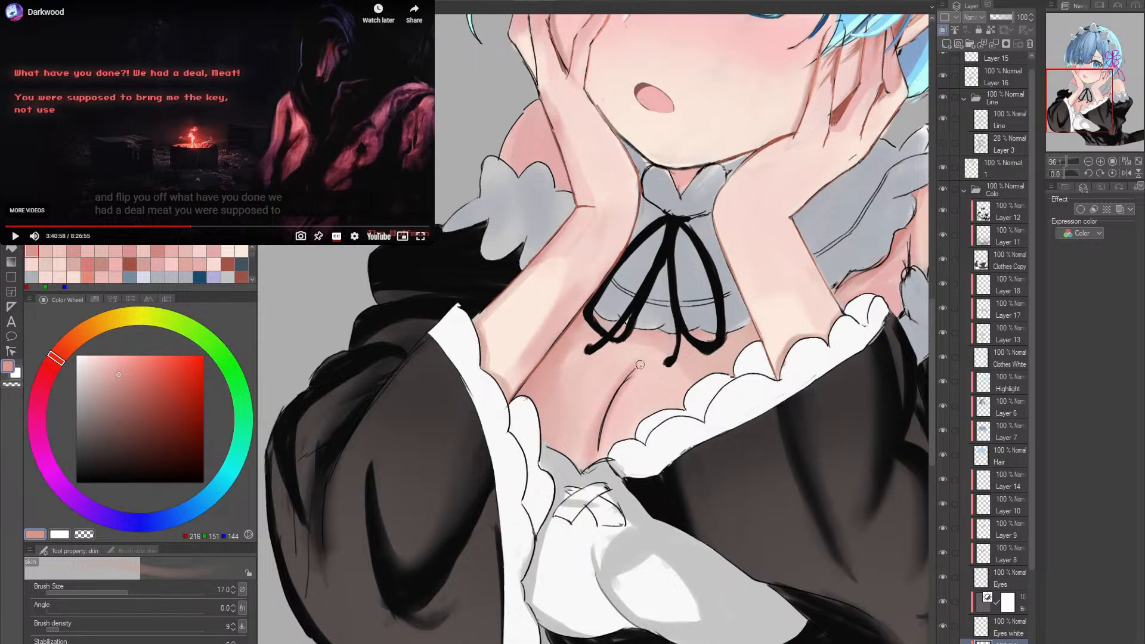
- Undo the last two strokes and touch up the chest beside the sleeve frill in RGB 227, 177, 171 at size 17
key(ctrl+z)
key(ctrl+z)
alt+click(648, 338)
drag(617, 377, 620, 342)
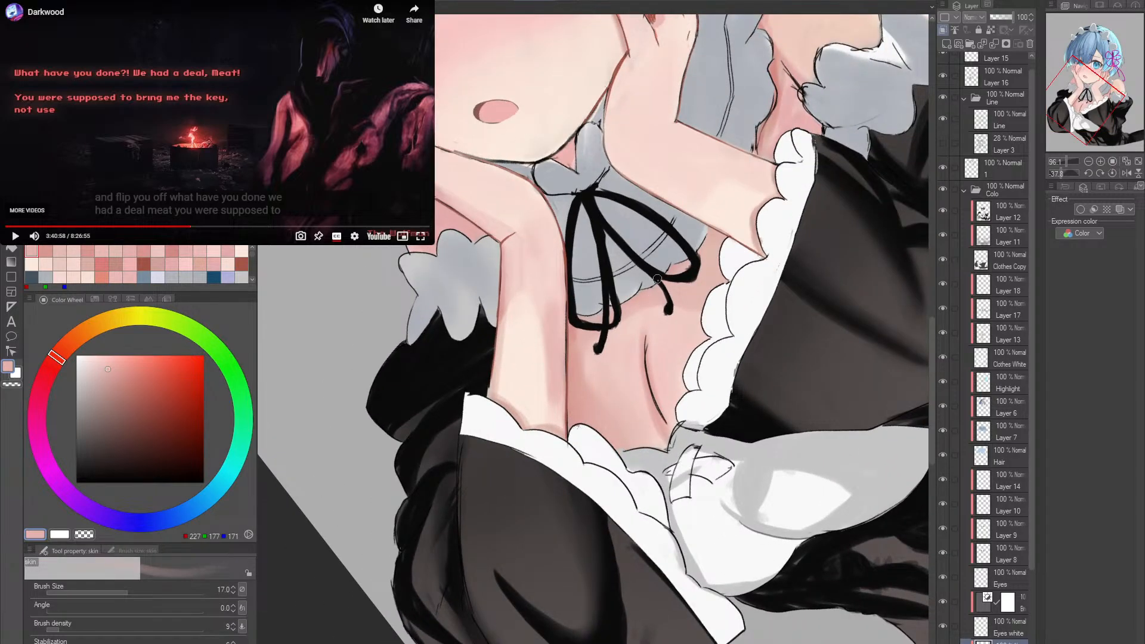
double_click(740, 257)
drag(767, 356, 562, 463)
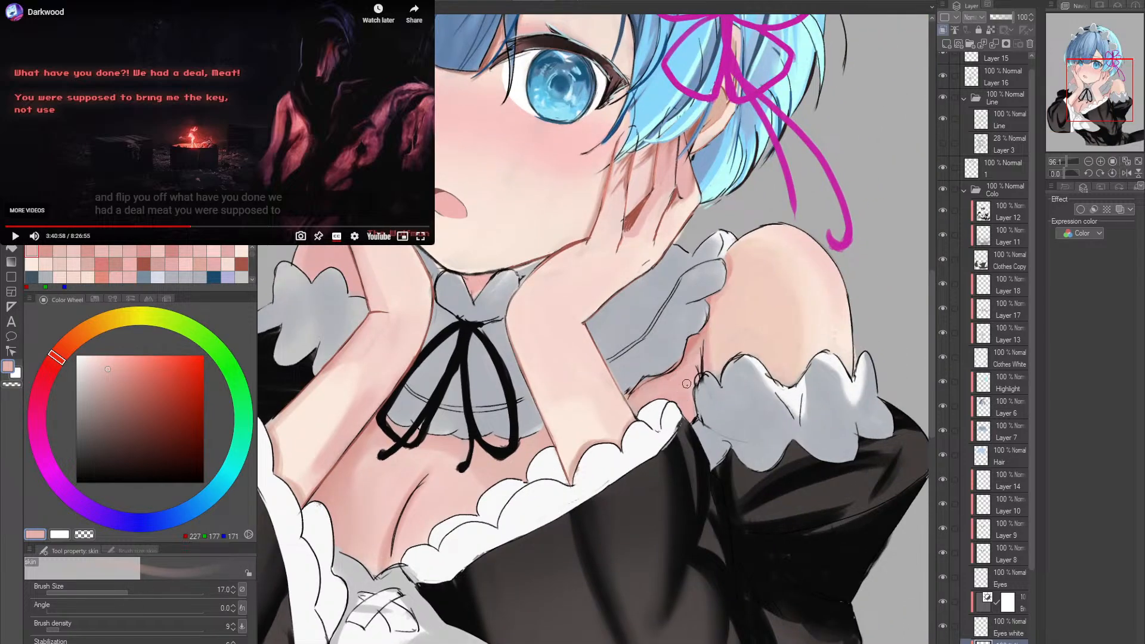
- Darken the armpit crease beside the bare shoulder in RGB 213, 132, 126, softening it in RGB 222, 182, 172 at size 8
alt+click(694, 343)
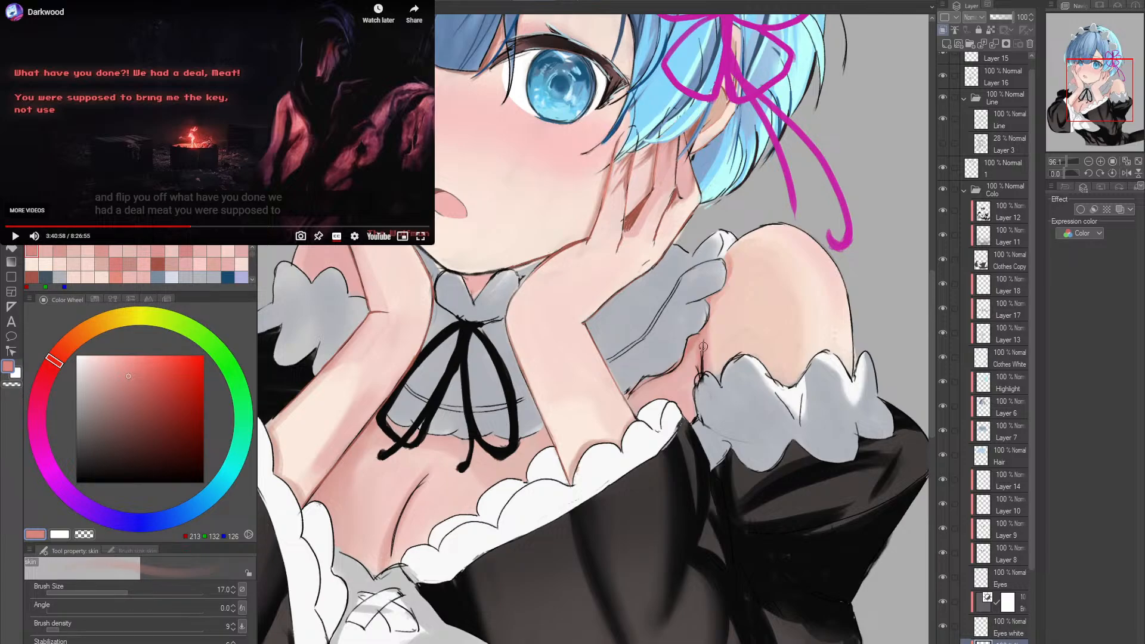
alt+click(441, 445)
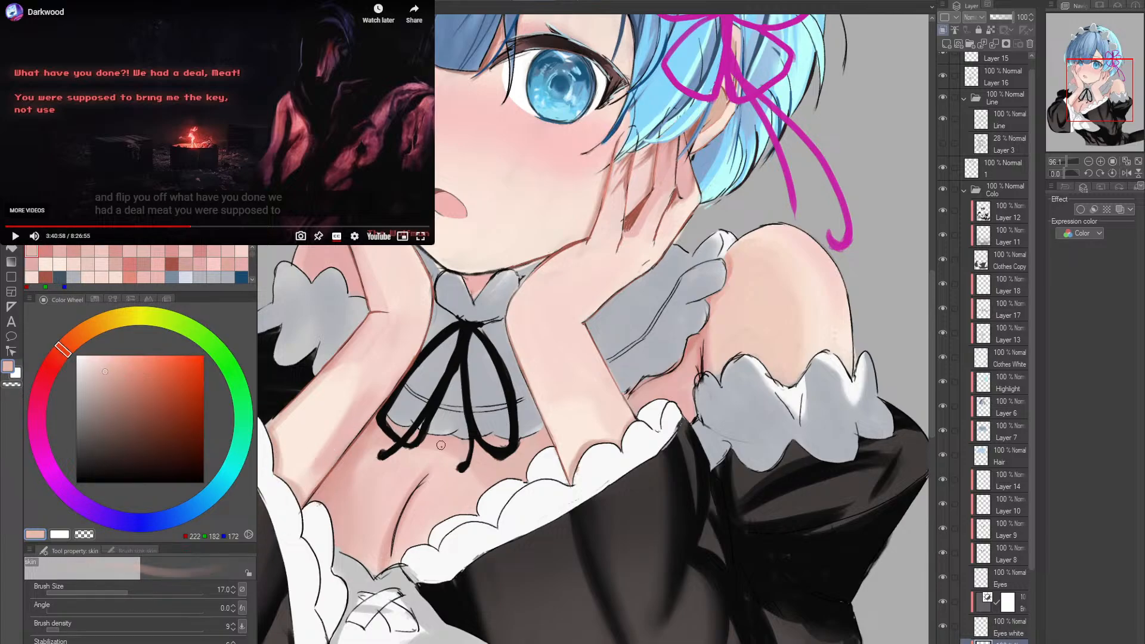
key(bracketleft)
key(bracketleft)
key(bracketleft)
drag(708, 388, 682, 398)
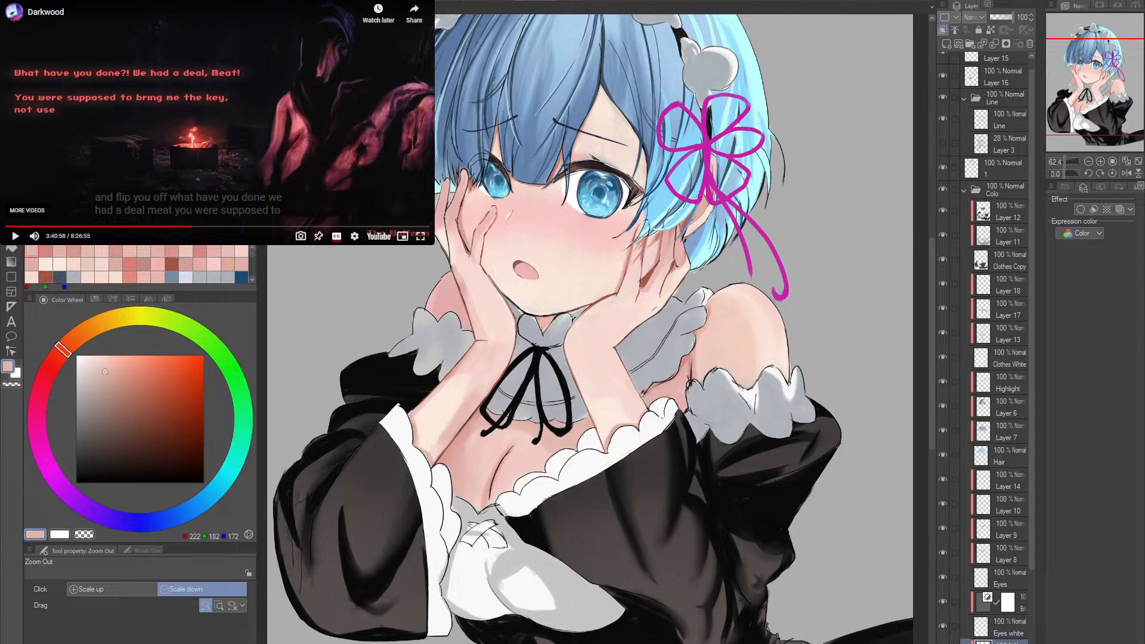
- Refine the armpit crease above the shoulder frill with the size 8 skin brush in RGB 215, 149, 143
drag(686, 465, 639, 435)
key(alt+space)
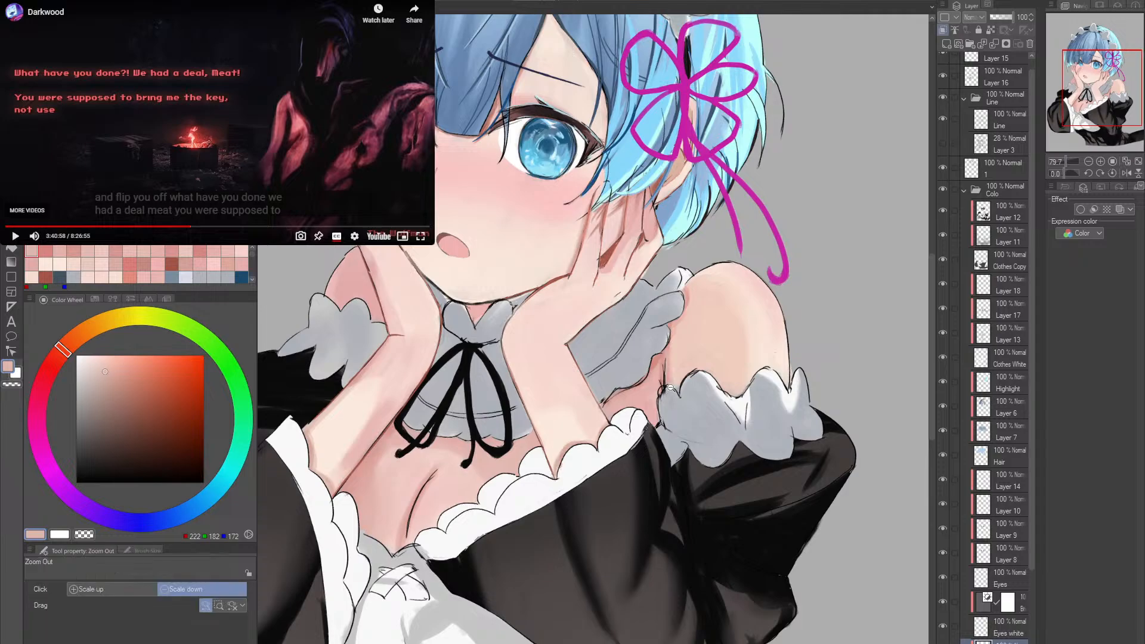
click(670, 387)
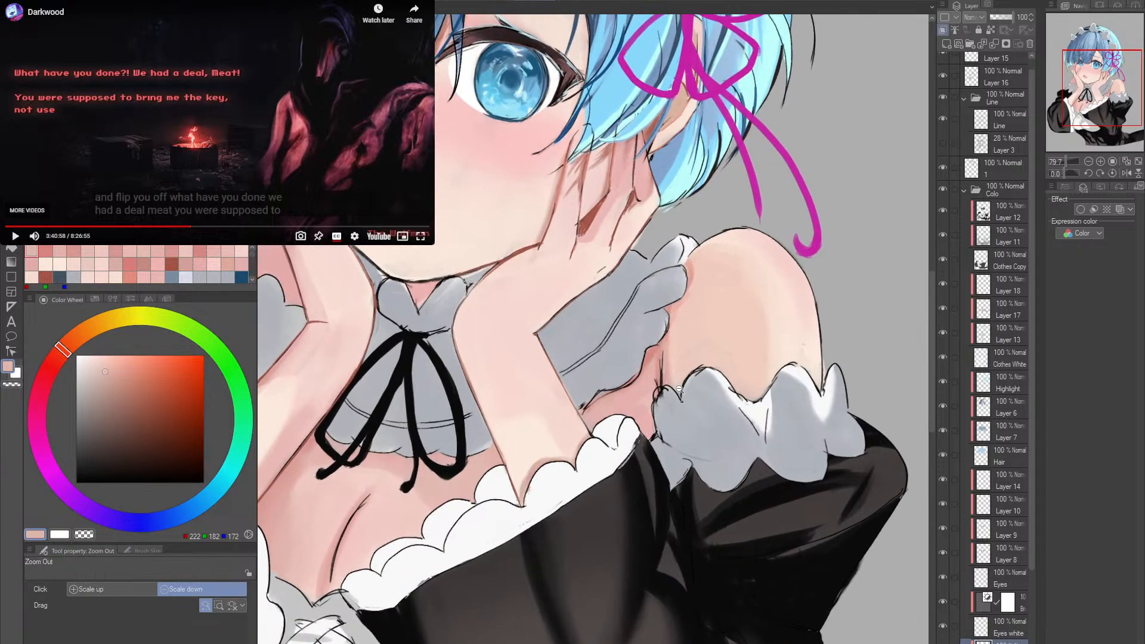
click(116, 252)
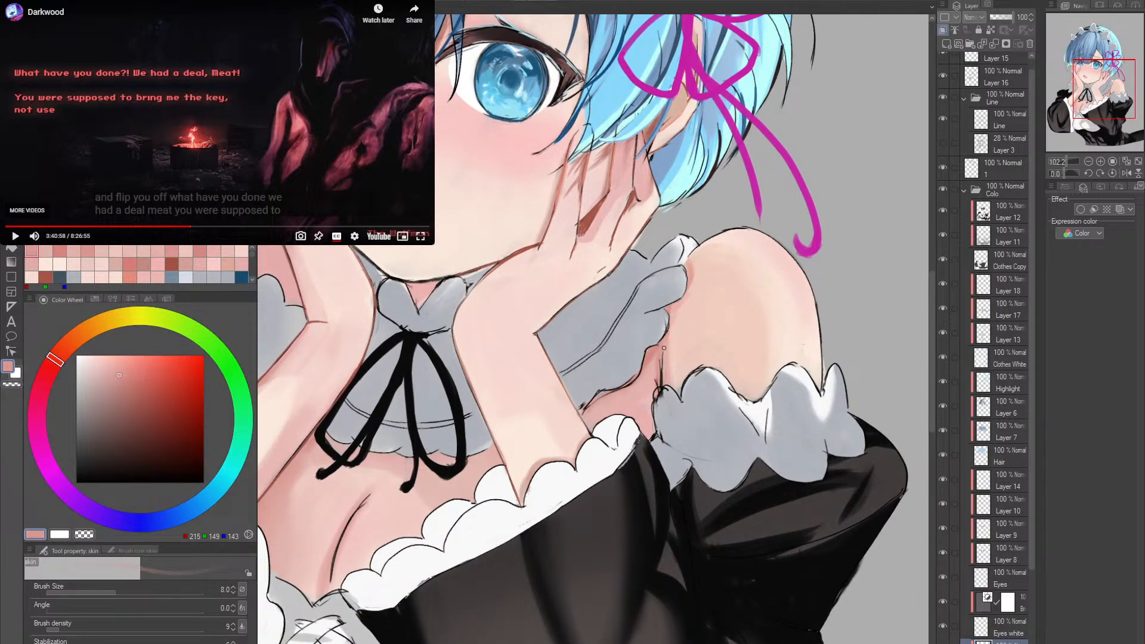
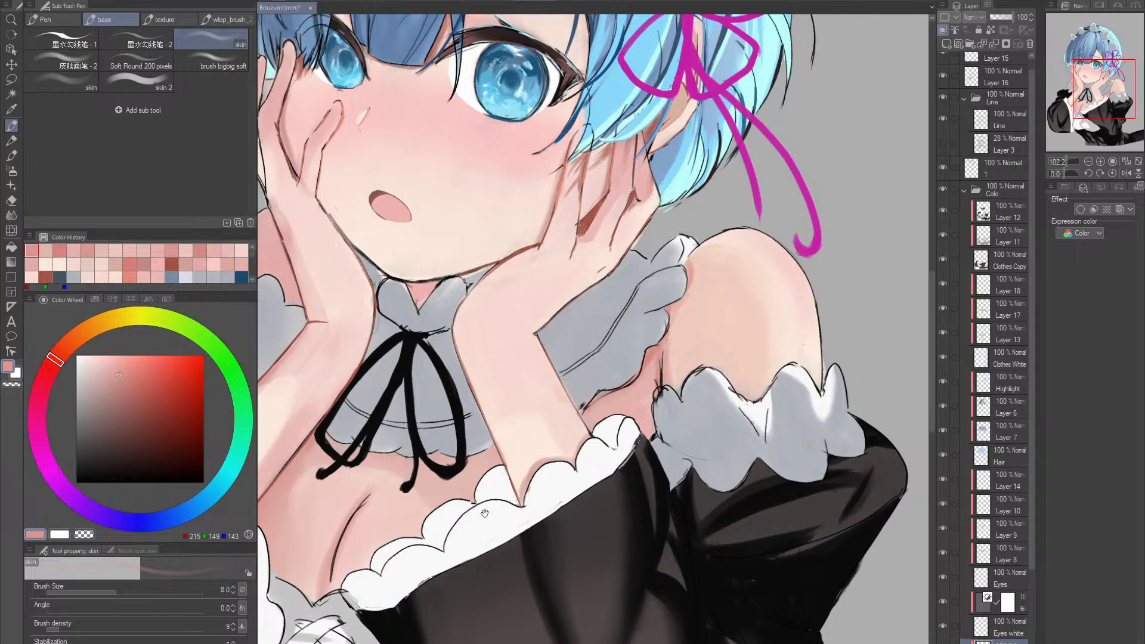
- Shade the armpit crease beside the shoulder frill with the skin brush at size 20 in RGB 212, 134, 128 and 210, 136, 130
mouse_move(495, 510)
mouse_down()
mouse_move(551, 449)
mouse_move(512, 481)
mouse_up()
key(alt+space)
scroll(510, 483, up, 2)
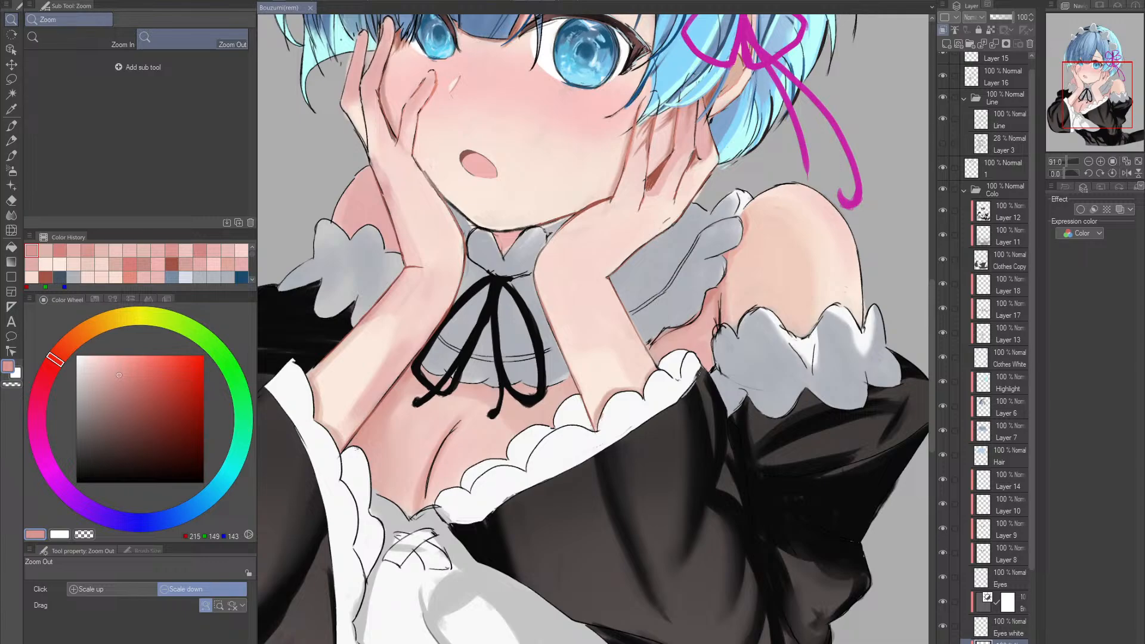
drag(620, 407, 566, 407)
drag(695, 397, 728, 367)
alt+click(742, 348)
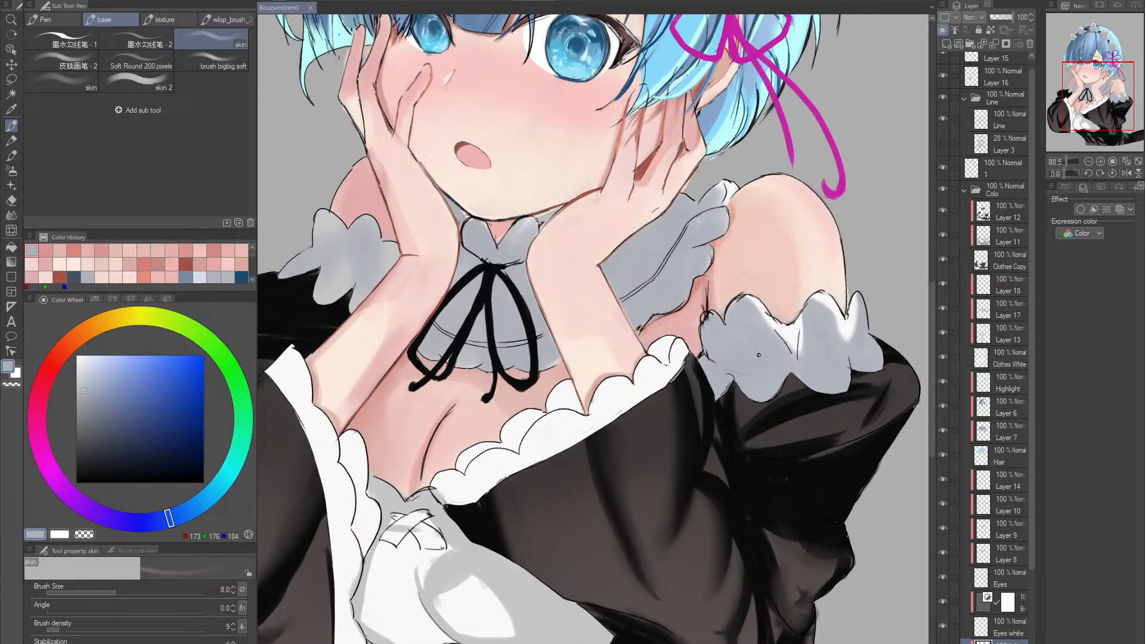
key(bracketright)
key(bracketright)
key(bracketright)
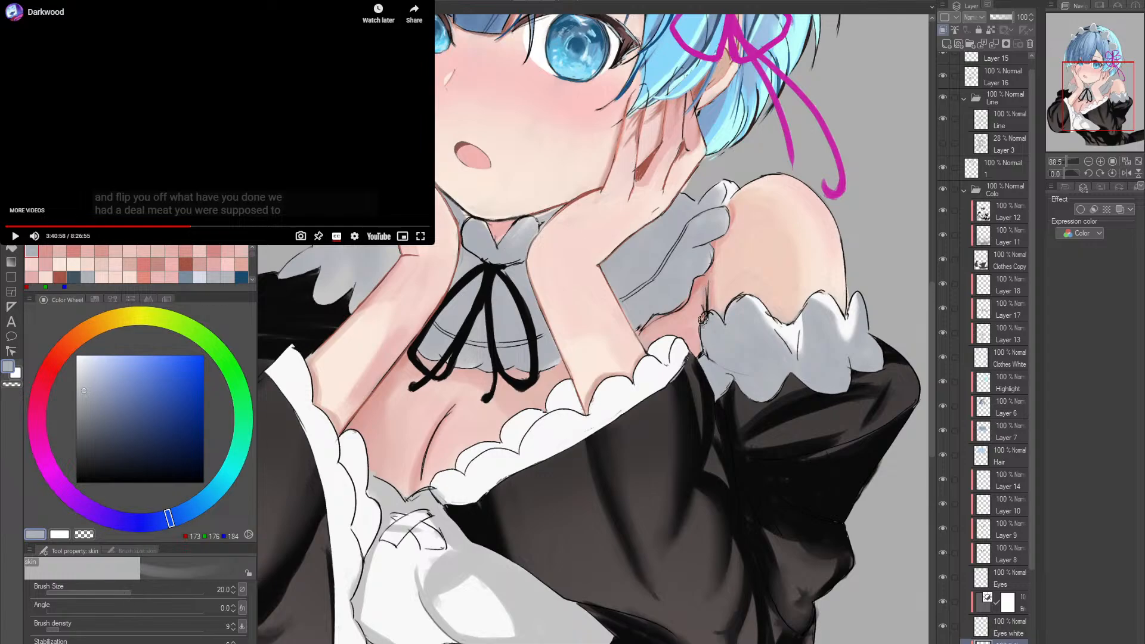
alt+click(704, 291)
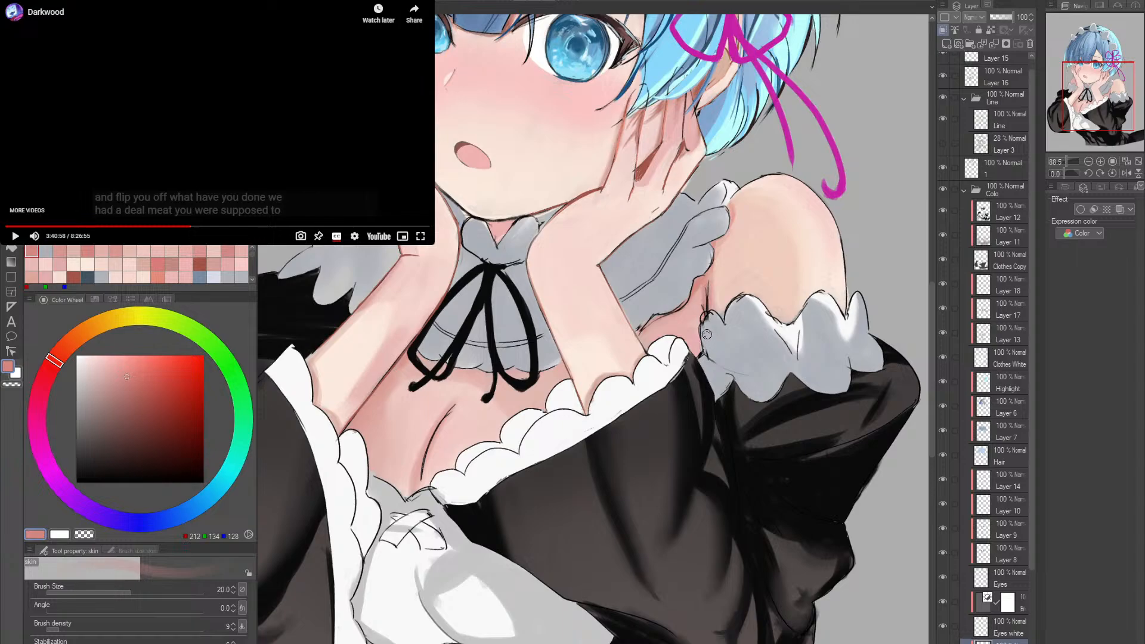
click(227, 251)
drag(710, 295, 704, 288)
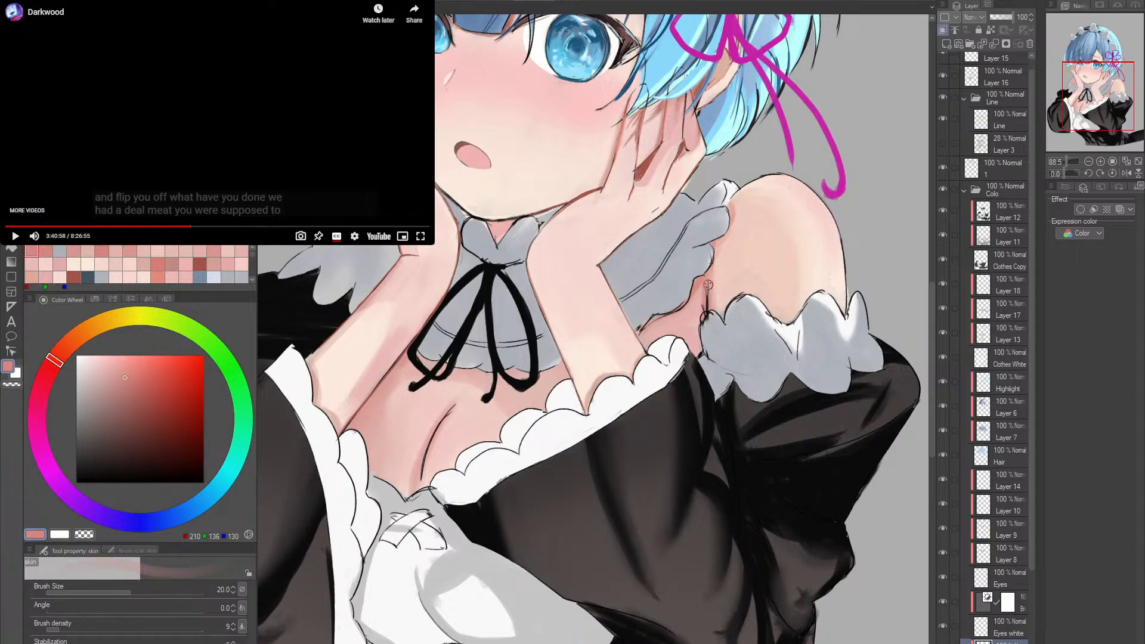
- Soften the armpit crease with the skin brush at size 12 in RGB 226, 177, 171 and 218, 159, 151
key(bracketleft)
key(bracketleft)
key(bracketleft)
alt+click(705, 288)
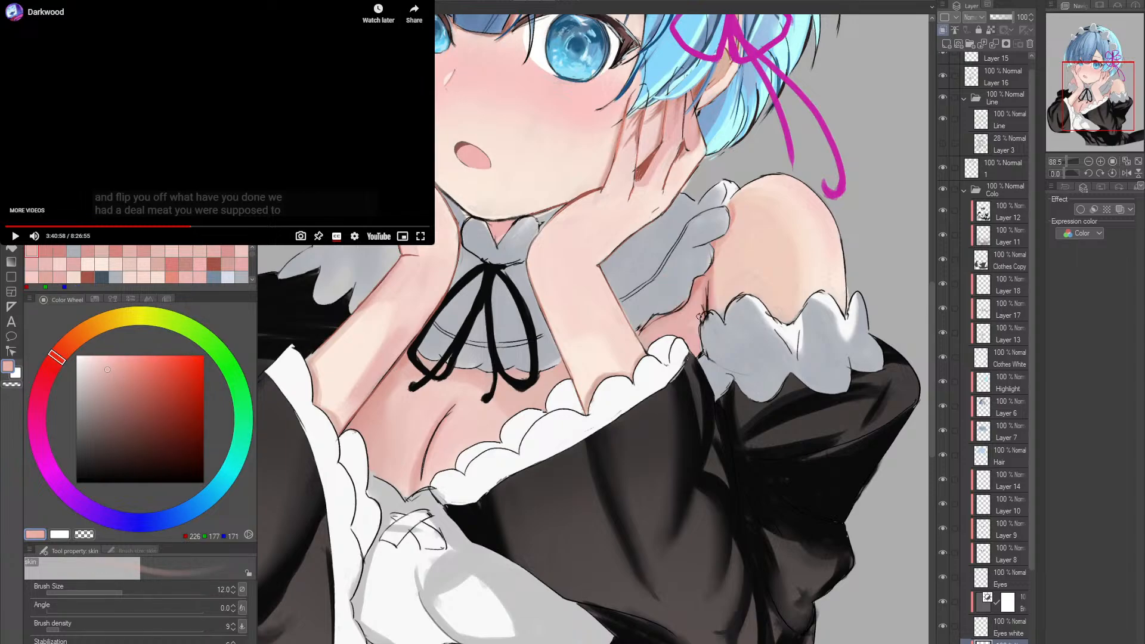
alt+click(710, 276)
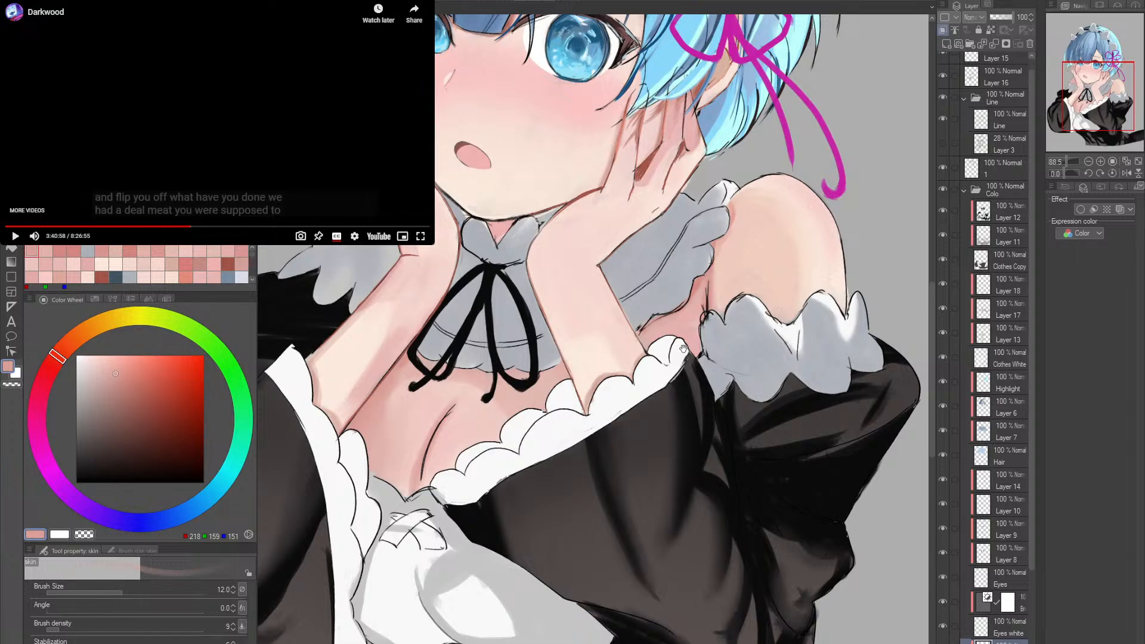
drag(684, 349, 673, 335)
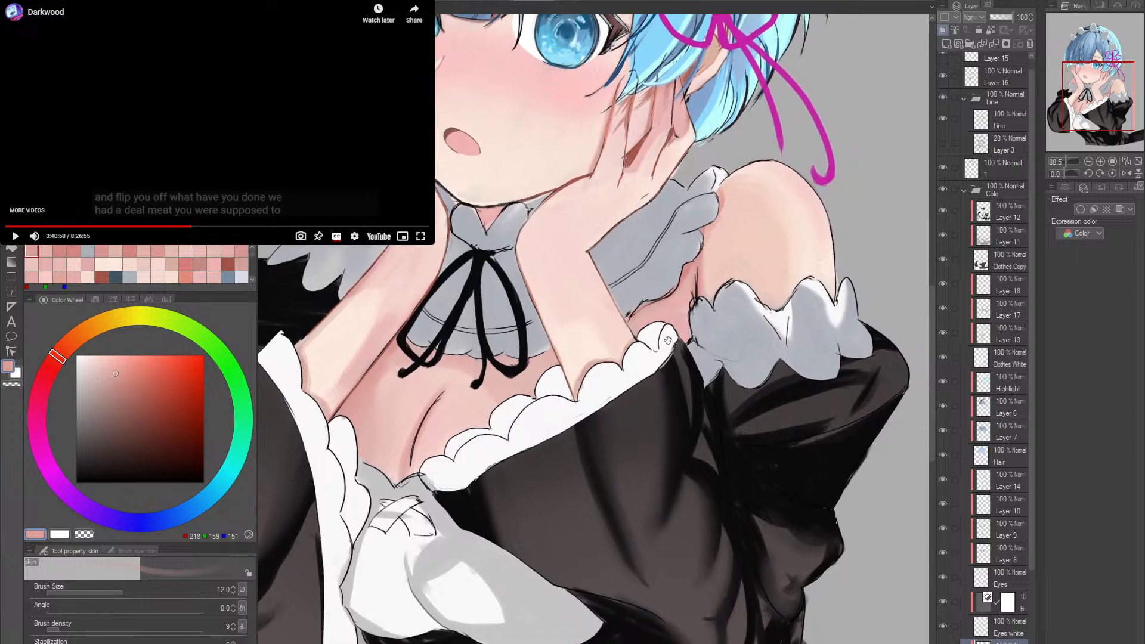
- Blend the shoulder skin beside the crease in RGB 240, 205, 191 and darken the crease in RGB 140, 105, 100
alt+click(708, 266)
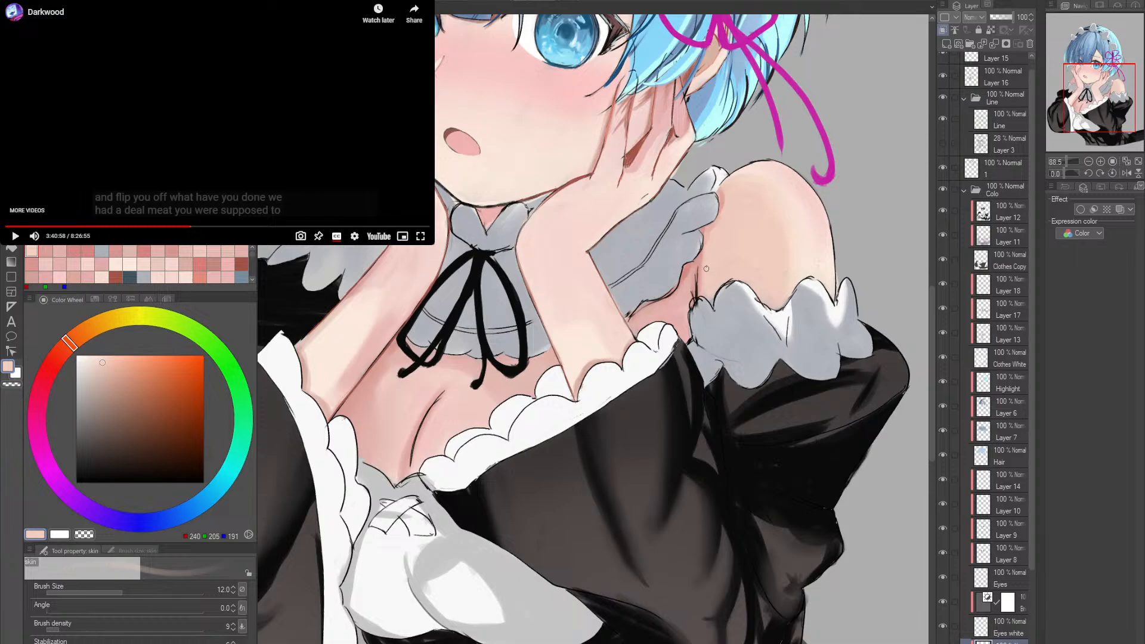
alt+click(705, 265)
alt+click(701, 269)
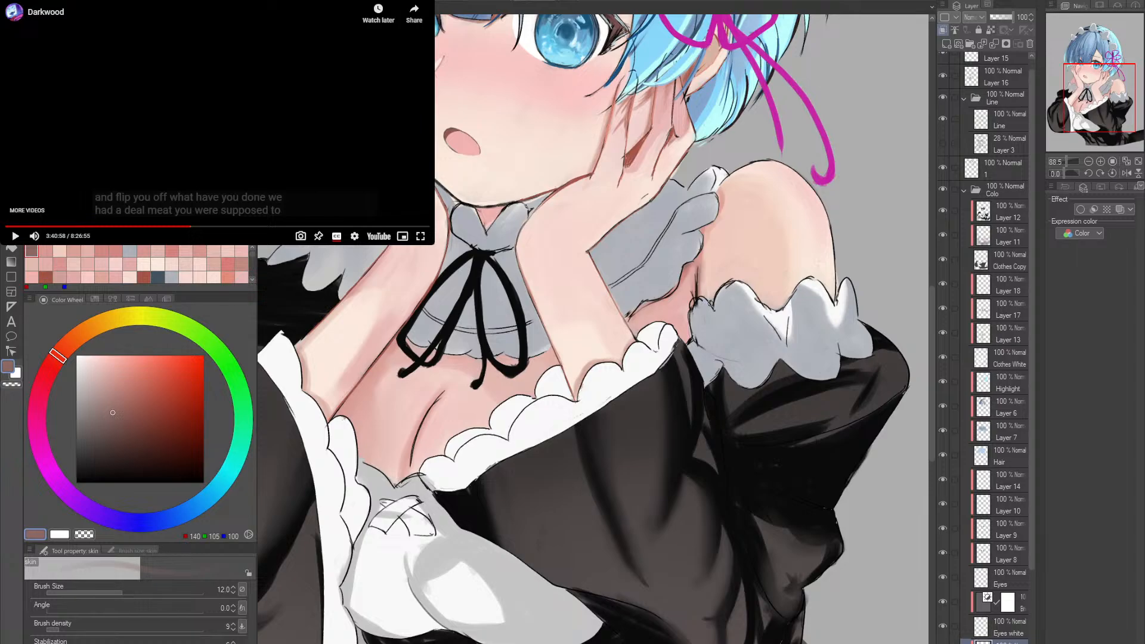
drag(745, 324, 768, 381)
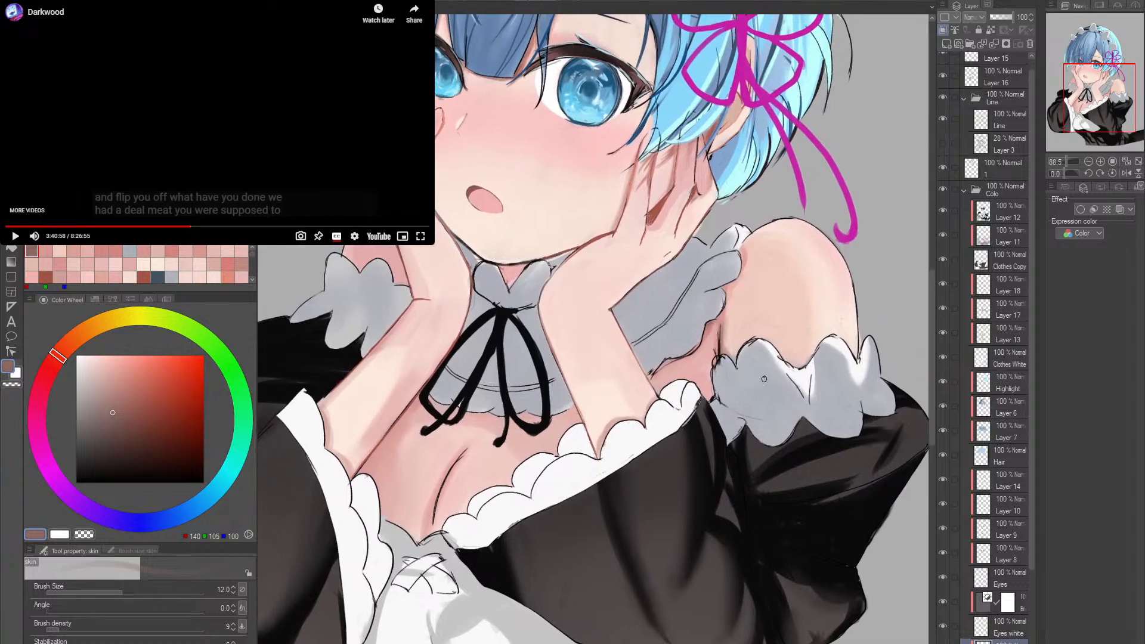
- Lighten the shoulder skin beside the crease in RGB 240, 204, 191 and shade below it in RGB 214, 159, 150 at size 20
alt+click(733, 338)
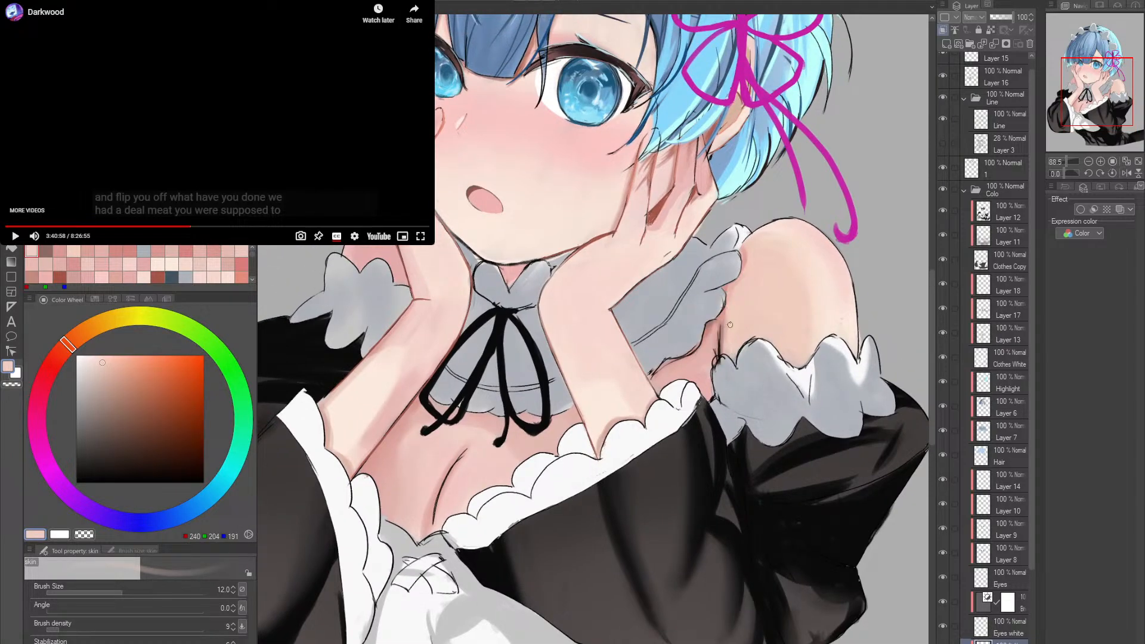
drag(751, 296, 745, 323)
alt+click(740, 285)
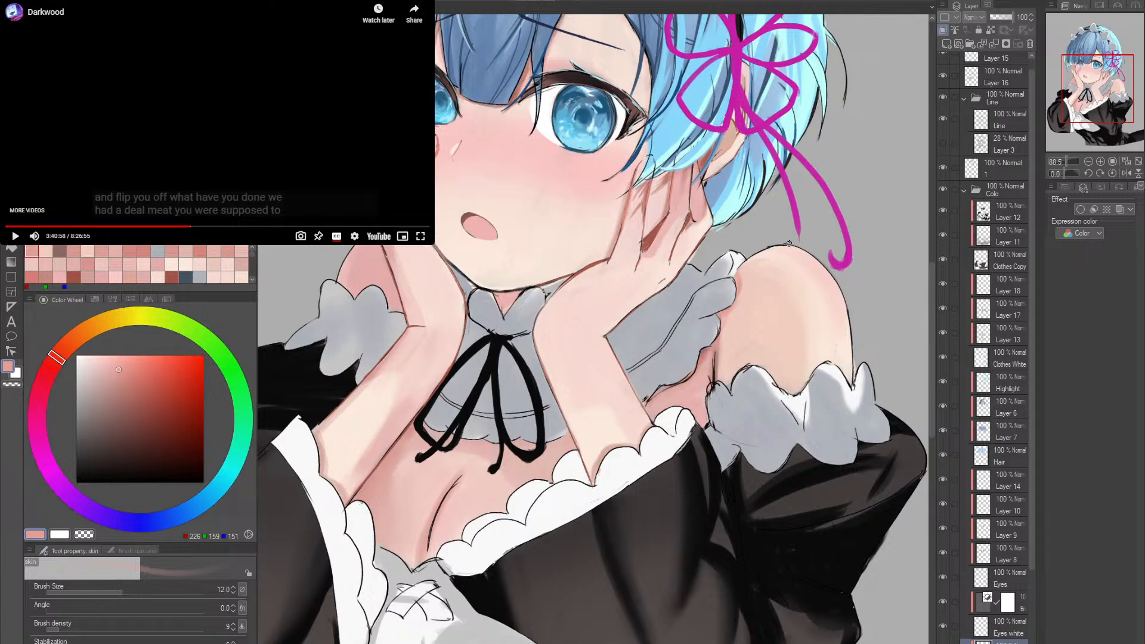
alt+click(720, 345)
key(bracketright)
key(bracketright)
key(bracketright)
drag(708, 422, 706, 419)
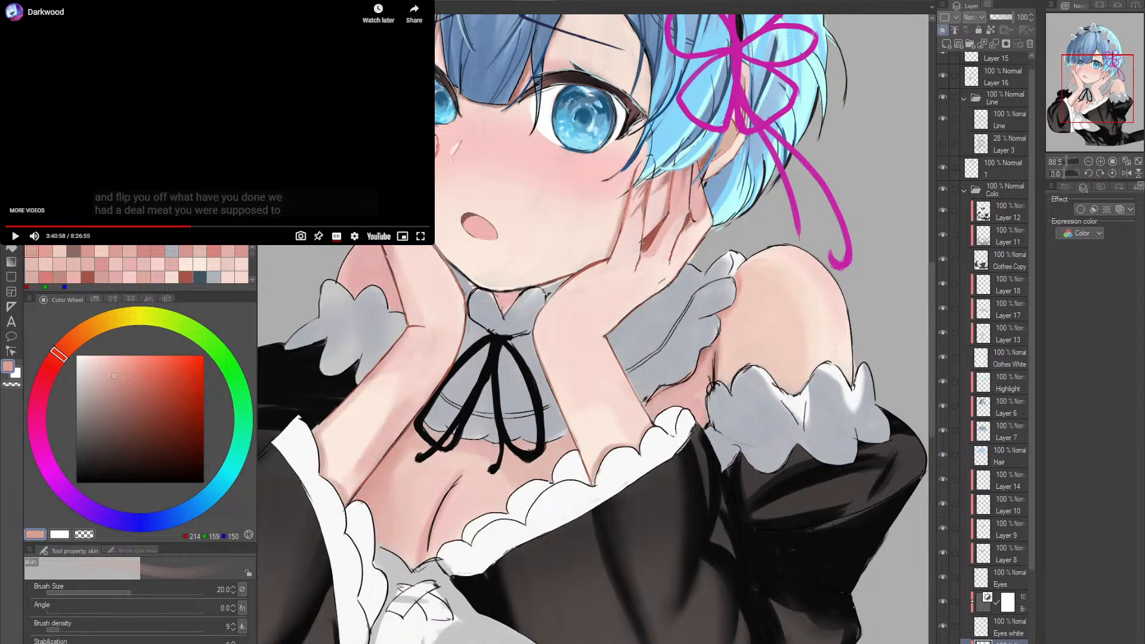
- Check Layer 16 by toggling its visibility, select it, and recolour the armpit crease line in RGB 177, 131, 125 at size 15
scroll(1034, 441, up, 1)
click(943, 86)
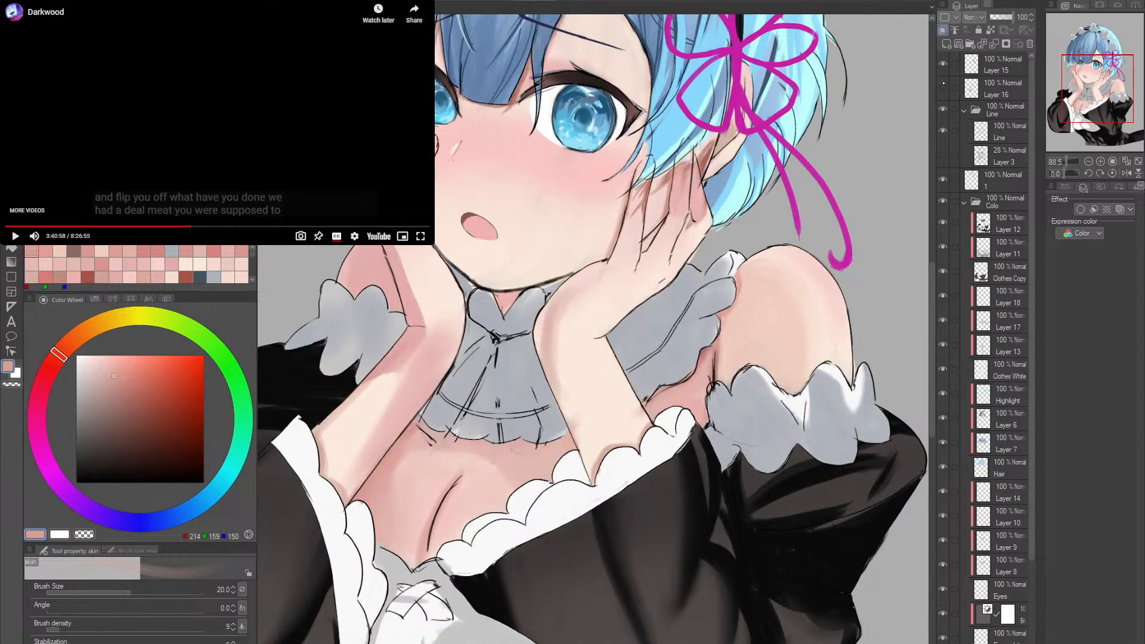
click(943, 87)
click(943, 87)
click(943, 86)
click(971, 88)
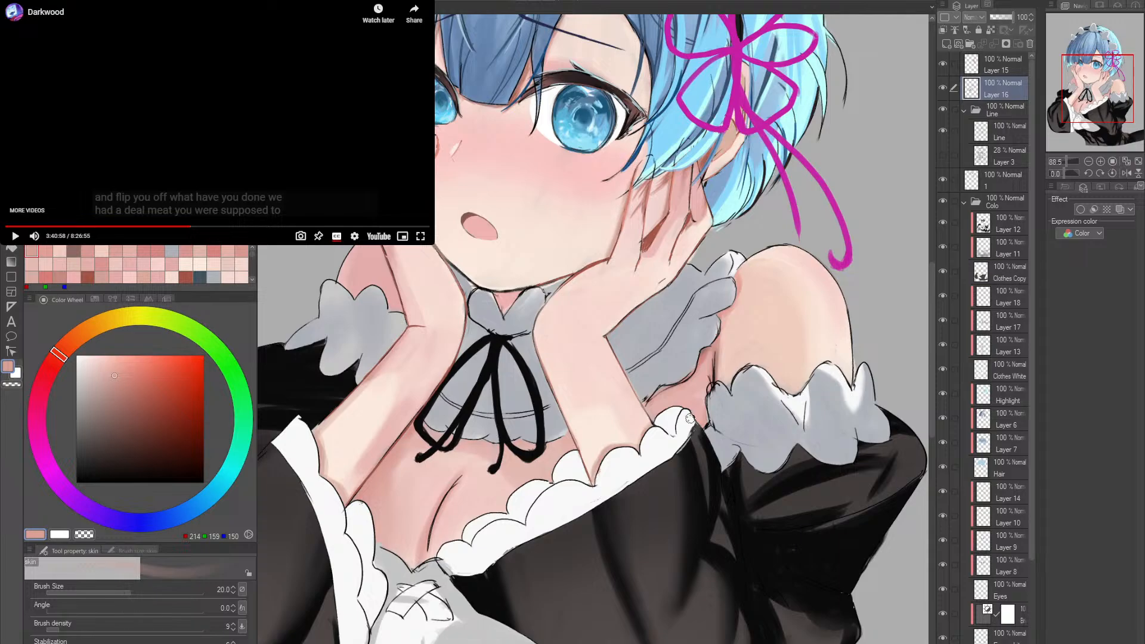
scroll(706, 432, up, 2)
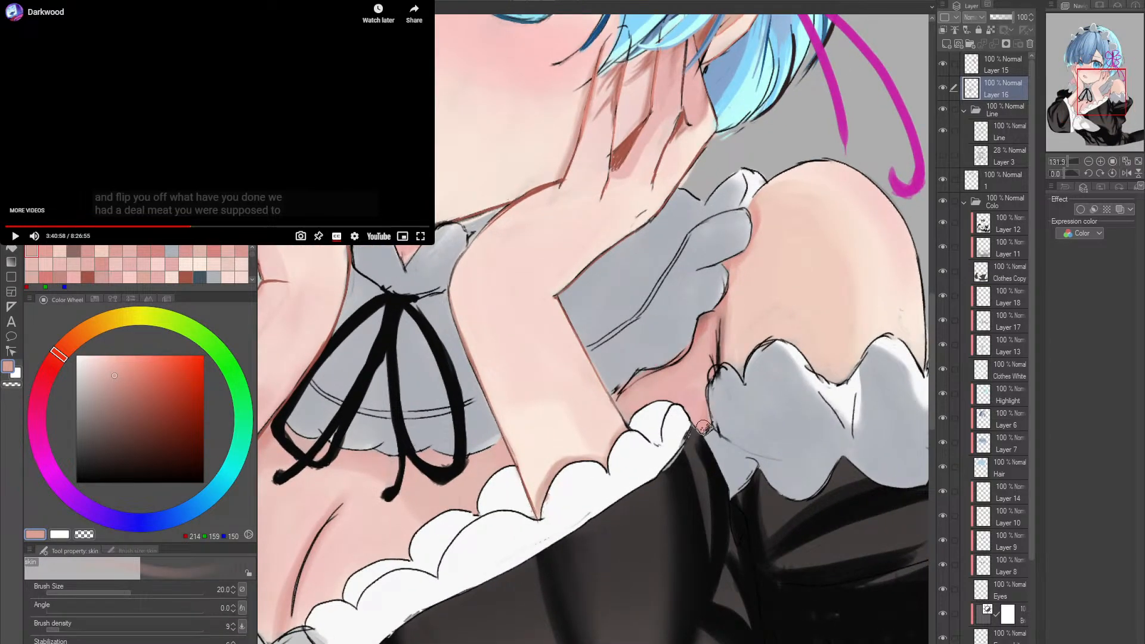
alt+click(726, 338)
key(bracketleft)
key(bracketleft)
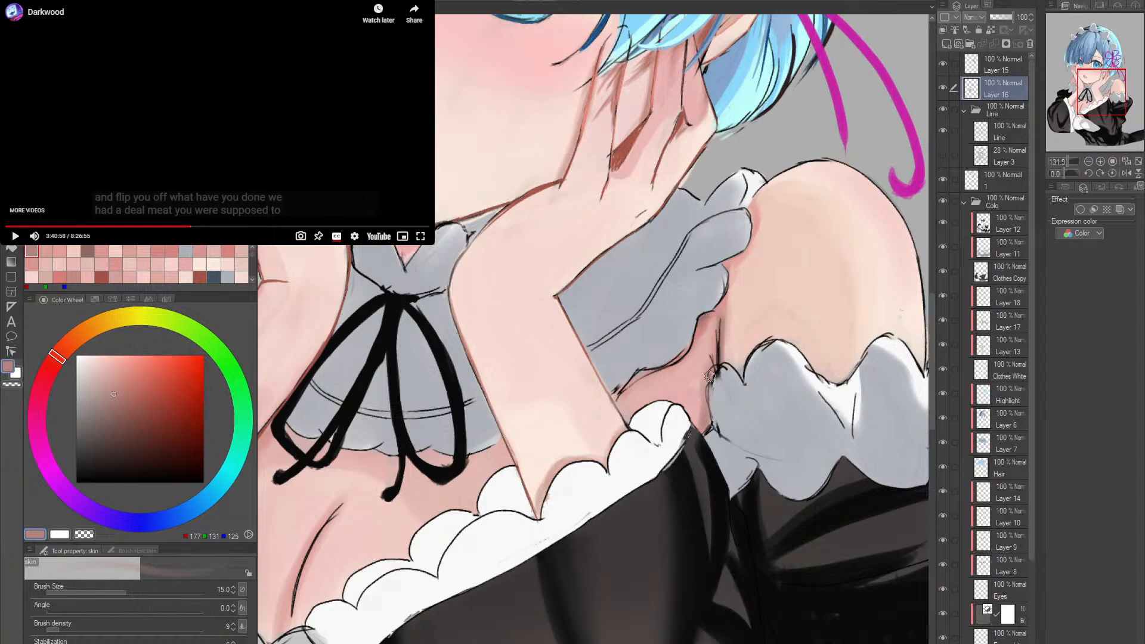
- Touch up the lines around the armpit and collar frill on Layer 16 with the skin brush at size 10
key(alt+space)
click(754, 350)
click(753, 351)
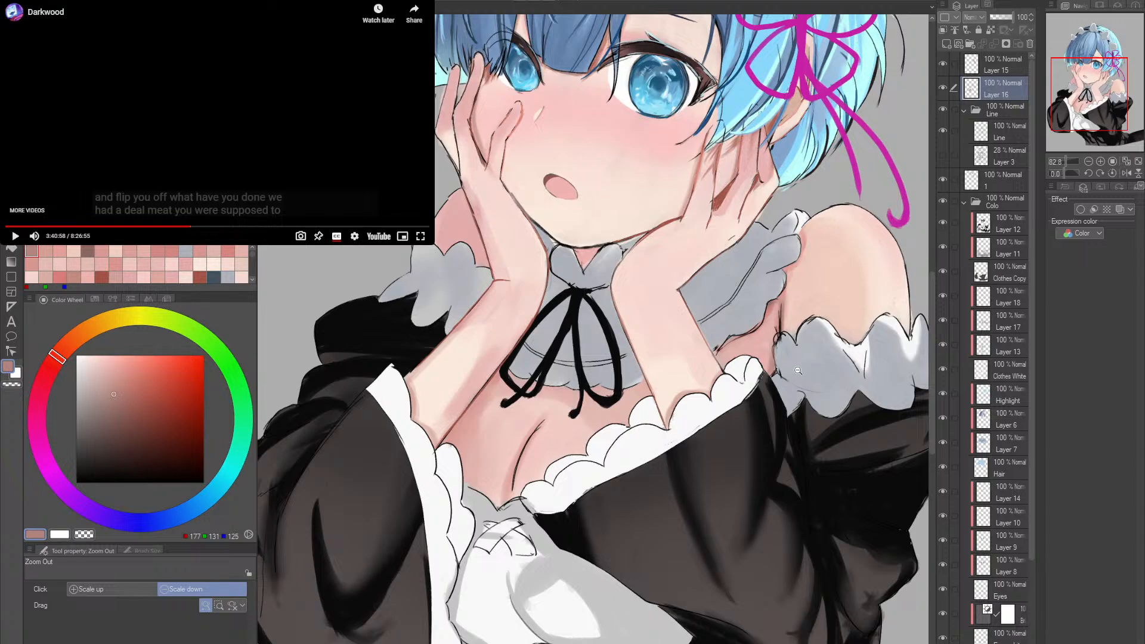
mouse_move(798, 365)
mouse_down()
mouse_move(774, 358)
mouse_move(669, 386)
mouse_move(751, 382)
mouse_move(736, 353)
mouse_move(734, 384)
mouse_move(734, 315)
mouse_move(735, 392)
mouse_move(716, 391)
mouse_move(797, 380)
mouse_up()
scroll(718, 372, up, 1)
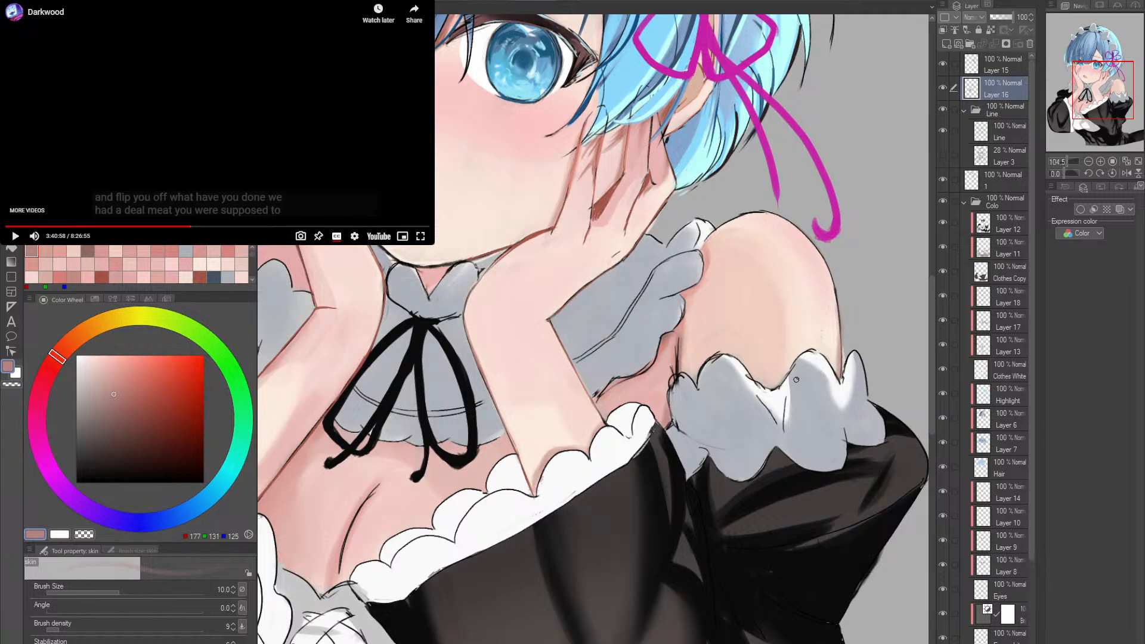
drag(382, 297, 495, 416)
drag(384, 407, 406, 417)
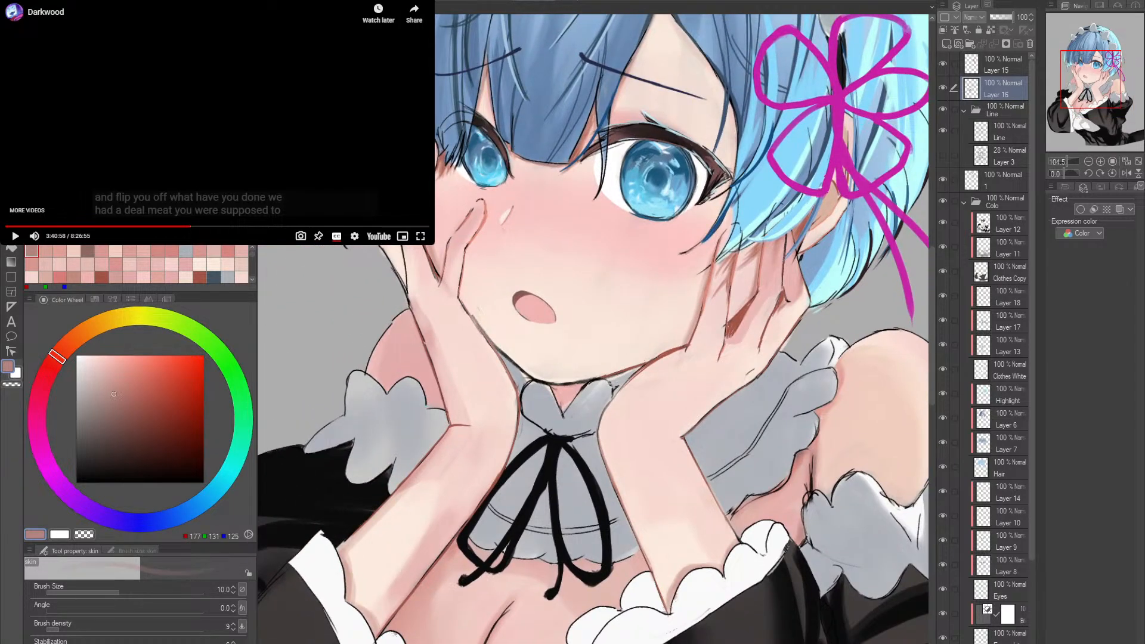
drag(757, 399, 712, 383)
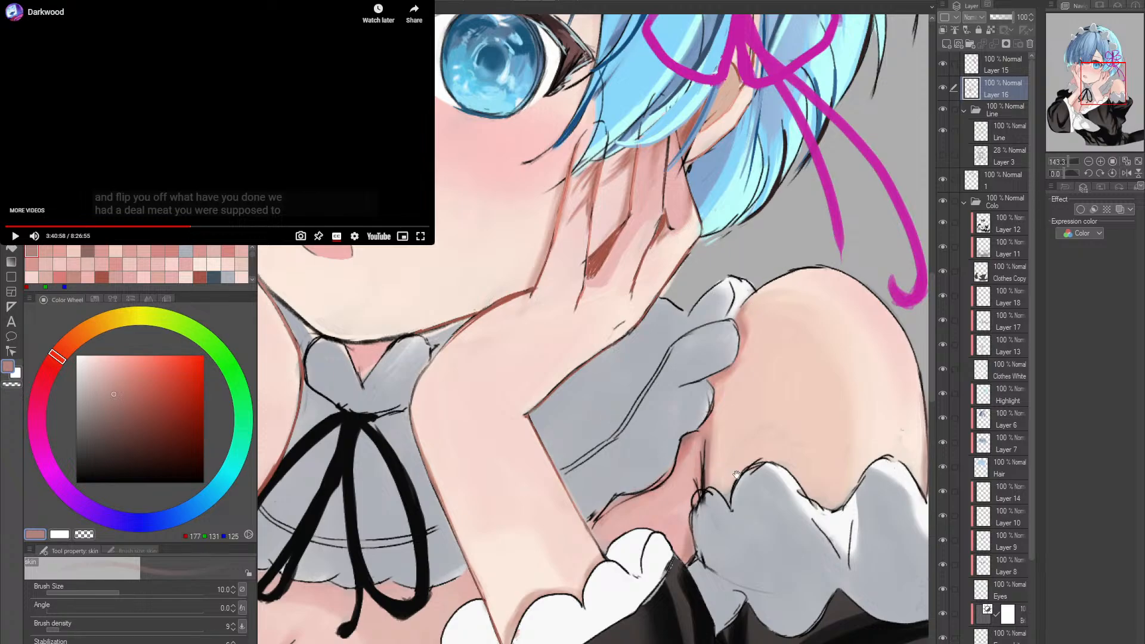
mouse_move(719, 490)
mouse_down()
mouse_move(742, 447)
mouse_move(712, 453)
mouse_move(734, 450)
mouse_up()
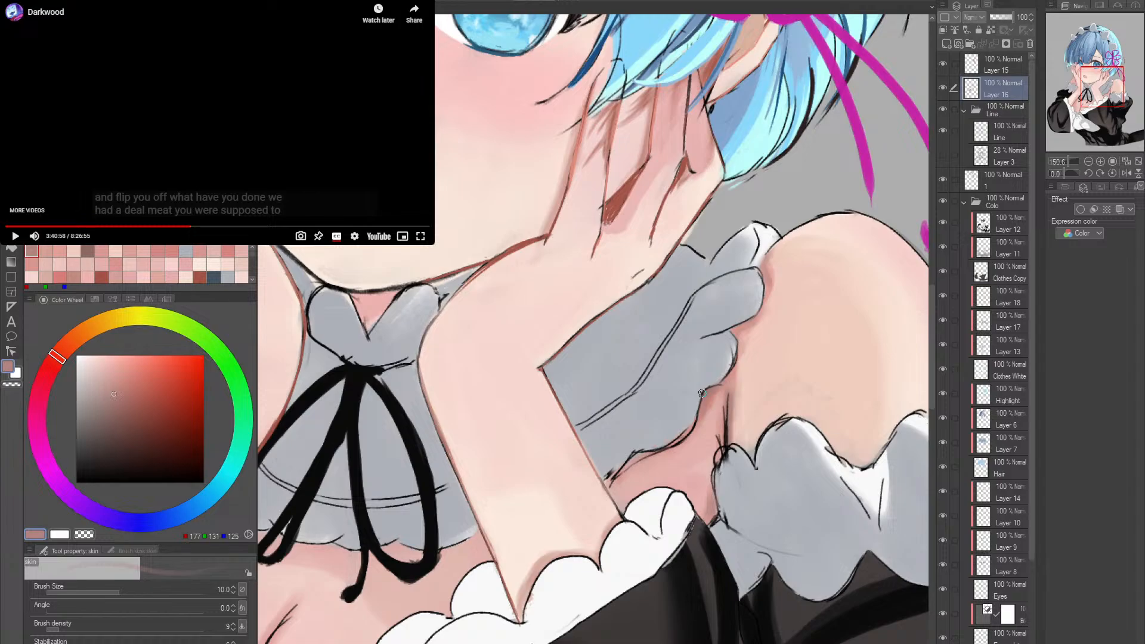
scroll(702, 394, down, 2)
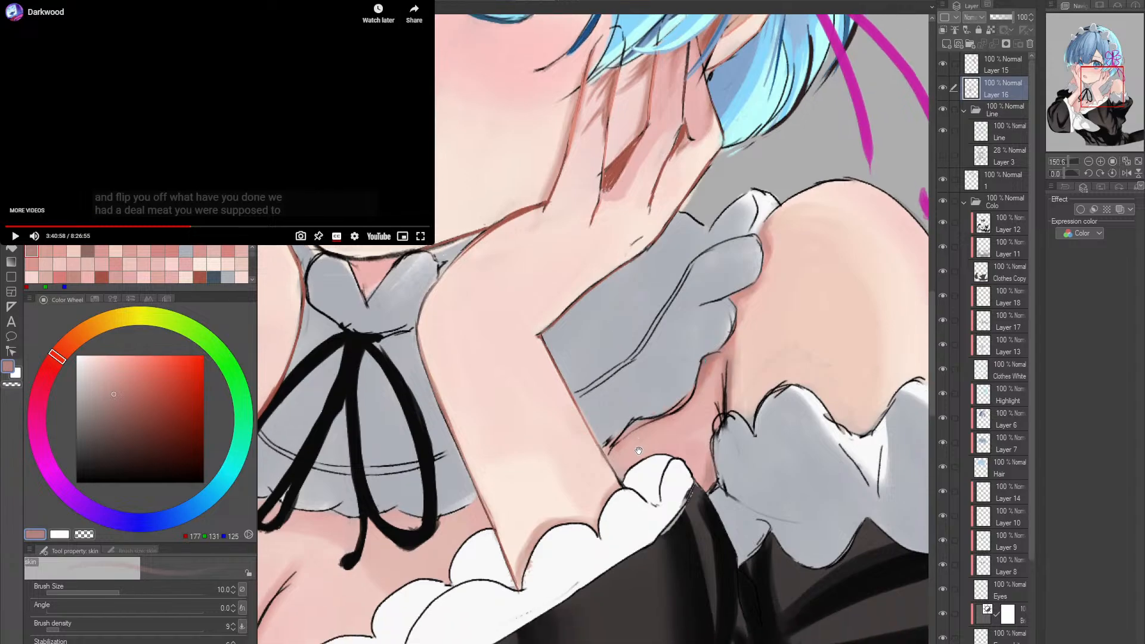
- Select Layer 18 and shade the neckline frill's end beside the armpit in RGB 174, 177, 184, raising the skin brush from size 10 to 20
click(1004, 301)
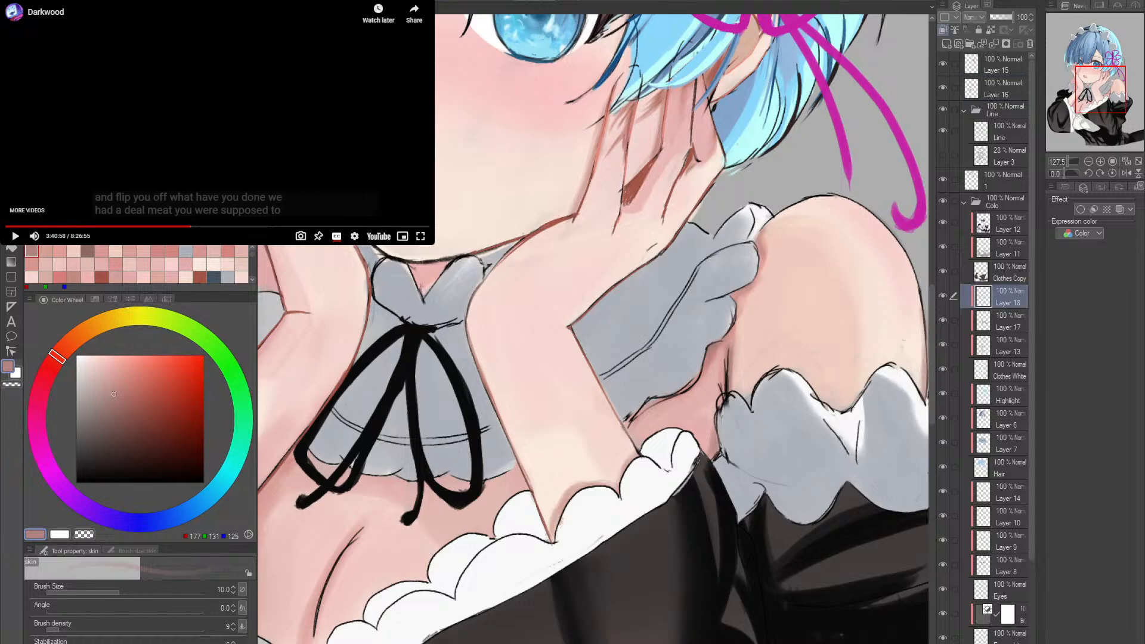
key(alt+space)
mouse_move(631, 496)
mouse_down()
mouse_move(643, 499)
mouse_move(623, 490)
mouse_up()
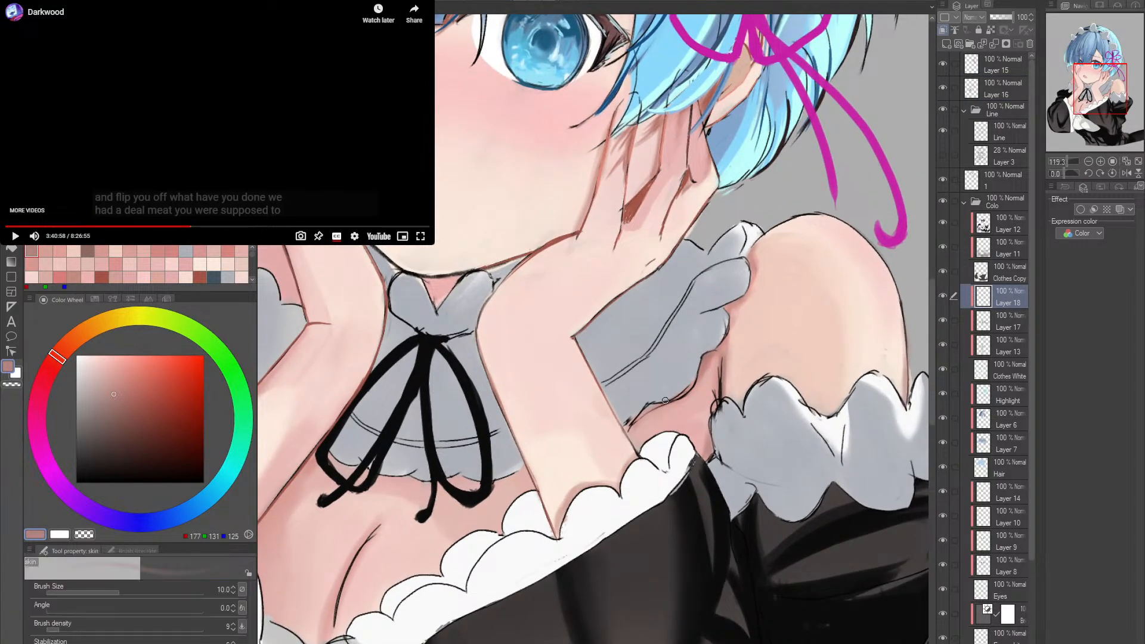
alt+click(675, 383)
key(ctrl+space)
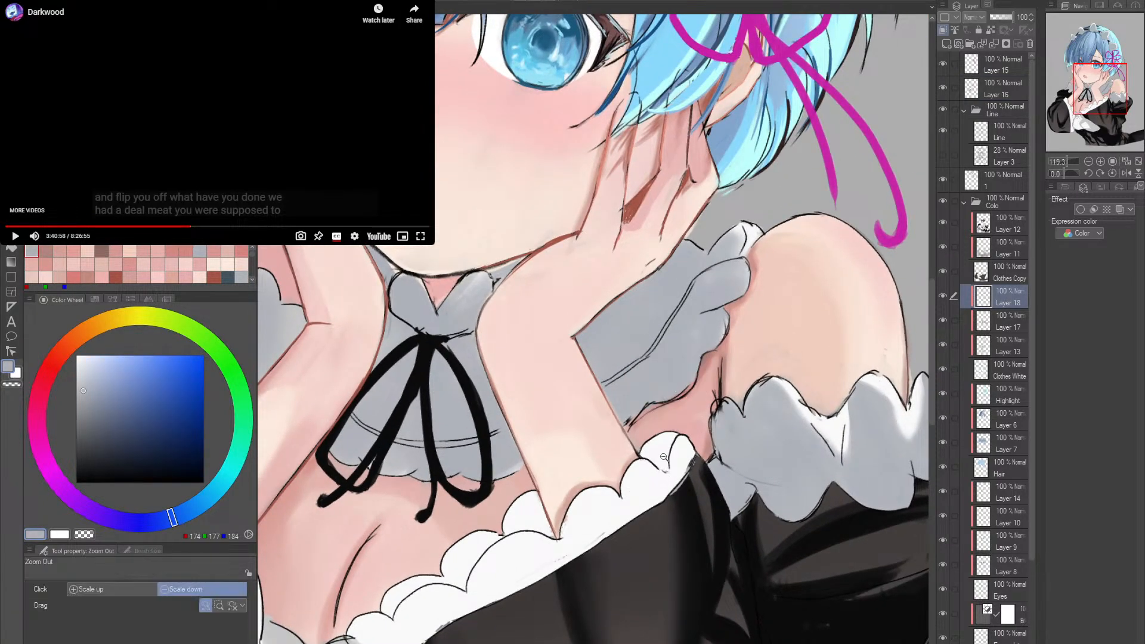
click(650, 459)
mouse_move(682, 433)
mouse_down()
mouse_move(640, 454)
mouse_move(661, 466)
mouse_move(635, 453)
mouse_move(652, 460)
mouse_move(661, 440)
mouse_move(673, 472)
mouse_move(677, 429)
mouse_move(671, 449)
mouse_move(672, 434)
mouse_move(657, 438)
mouse_move(661, 462)
mouse_move(655, 440)
mouse_move(668, 467)
mouse_up()
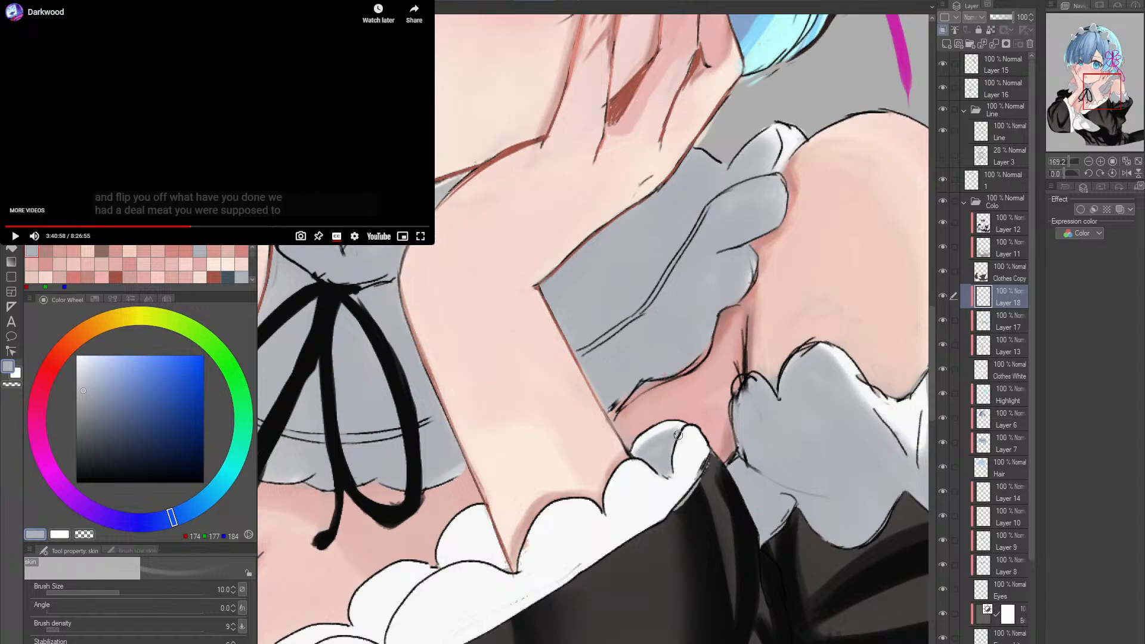
alt+click(707, 437)
alt+click(707, 437)
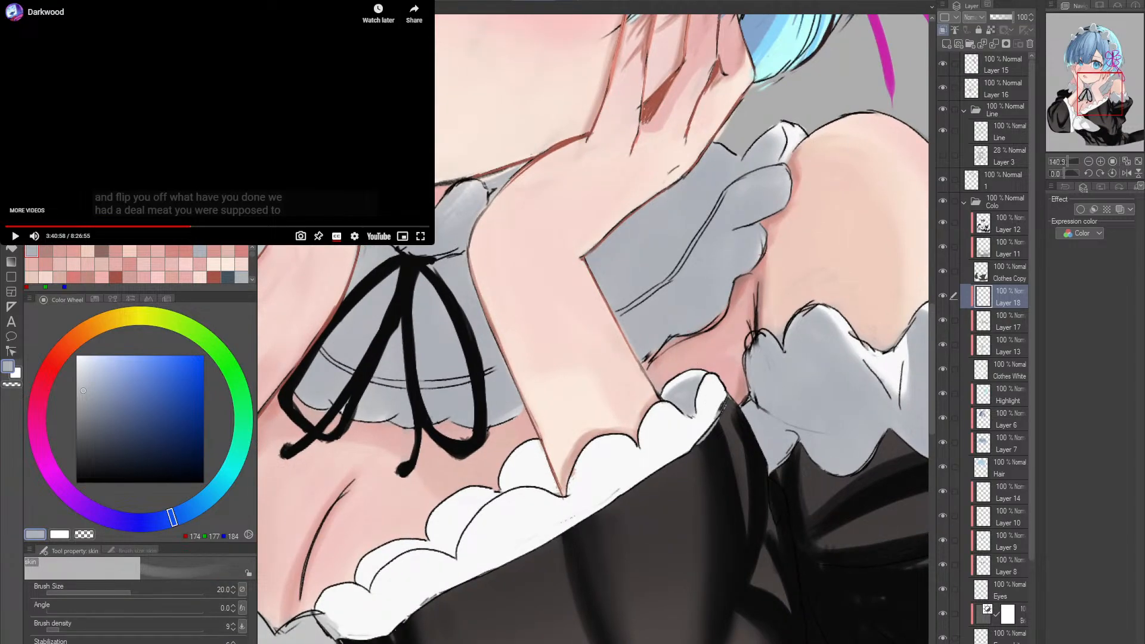
- Extend the shadow over the neckline frill's end with the 墨水勾线笔 - 2 brush at size 25, using RGB 174, 177, 184 and 192, 198, 213
key(p)
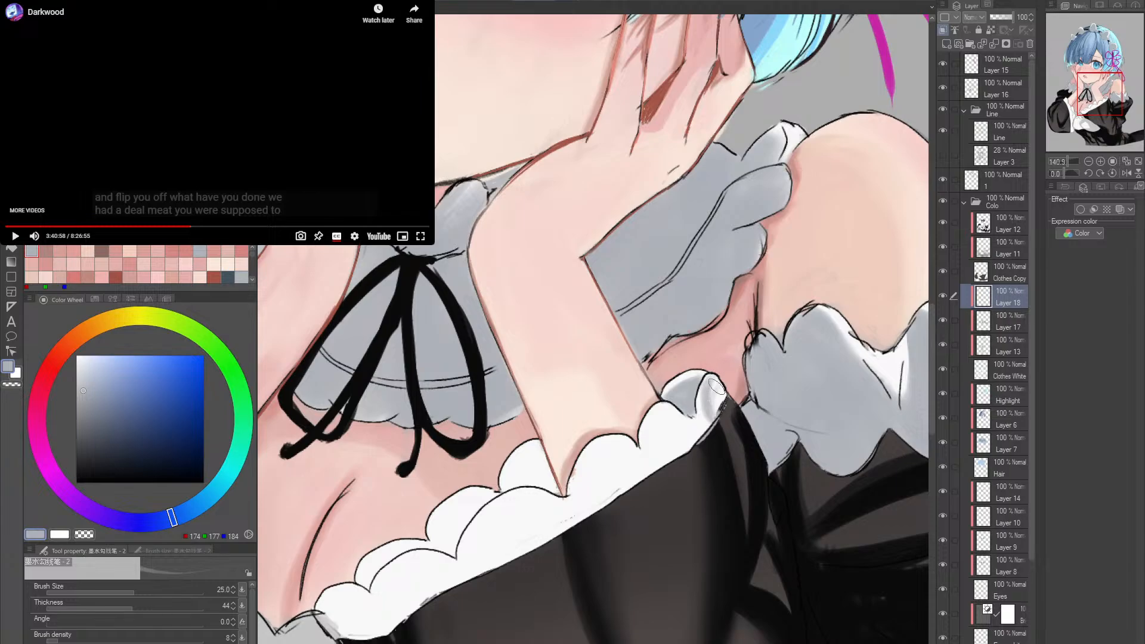
drag(713, 384, 714, 412)
drag(716, 412, 684, 418)
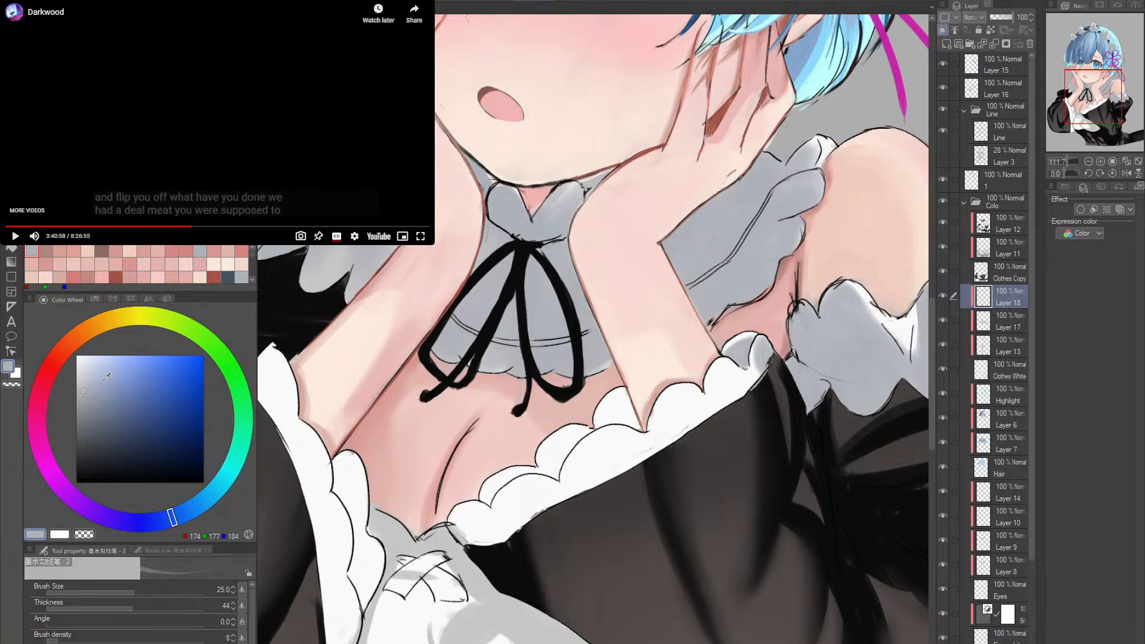
click(90, 375)
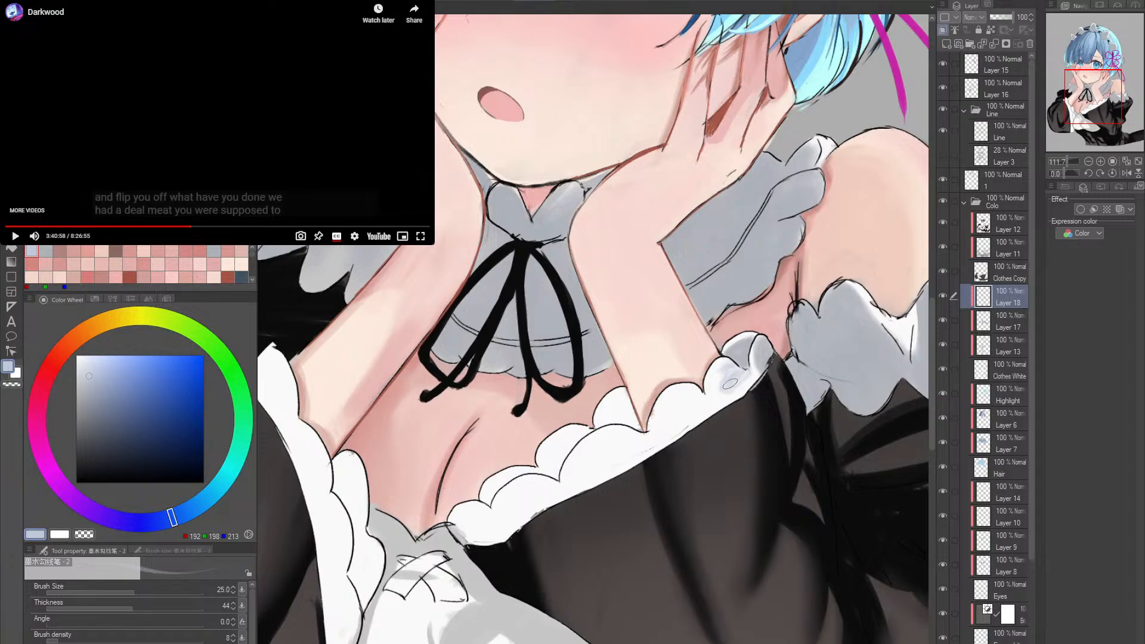
drag(730, 385, 743, 361)
- Trim the new frill shadow with the Soft eraser at size 15 and the Hard eraser reduced from size 20 to 10
key(e)
scroll(743, 371, up, 1)
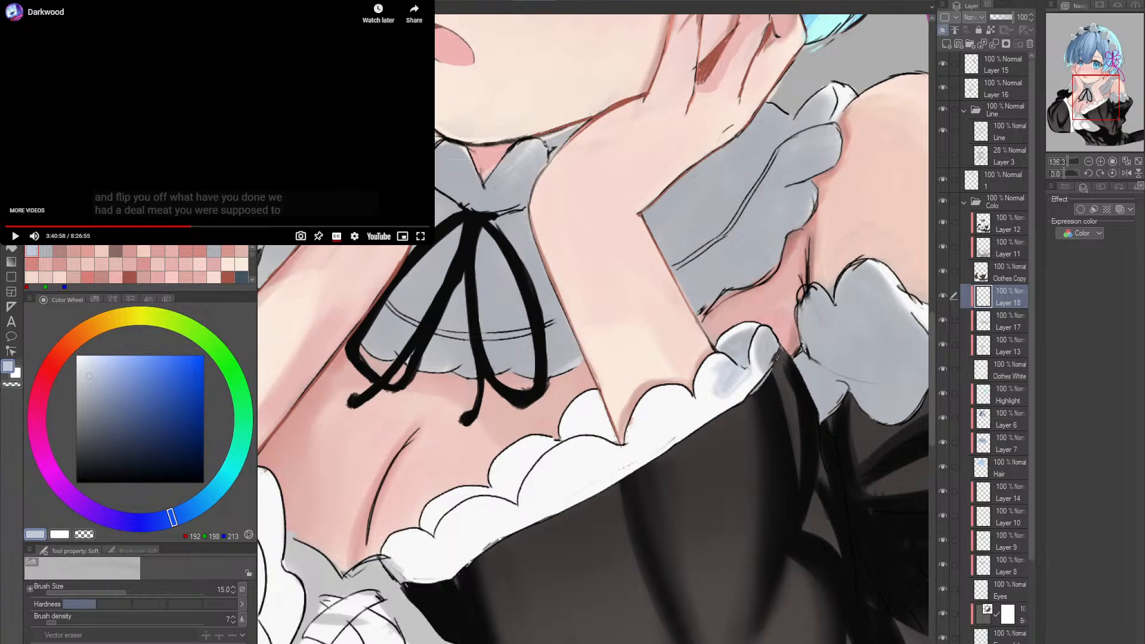
key(b)
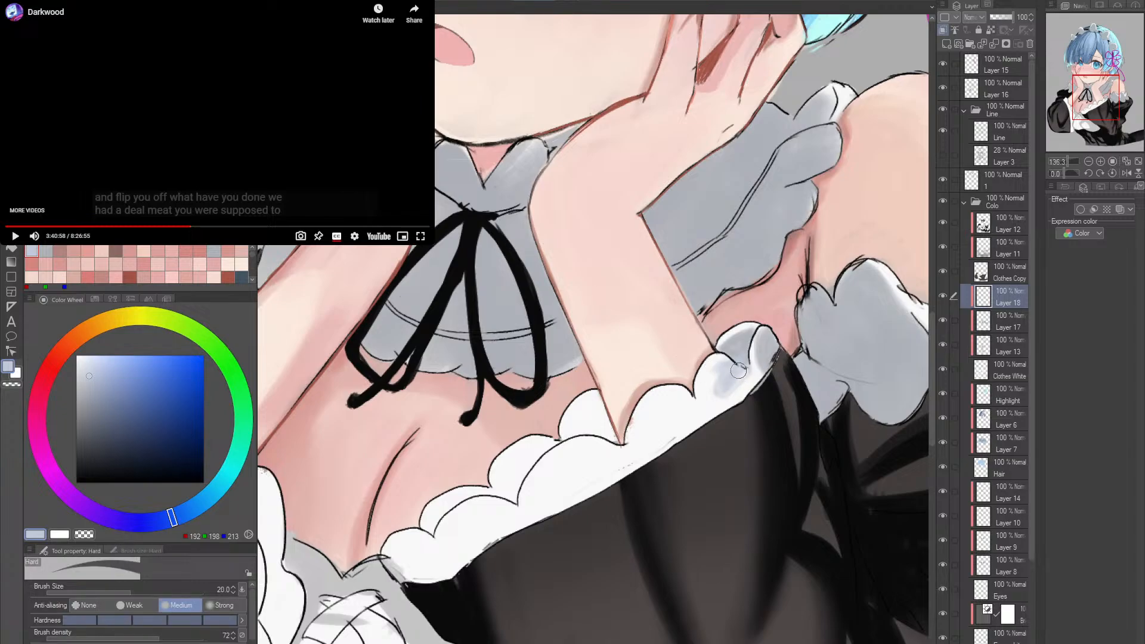
key(bracketleft)
key(bracketleft)
key(bracketleft)
key(bracketleft)
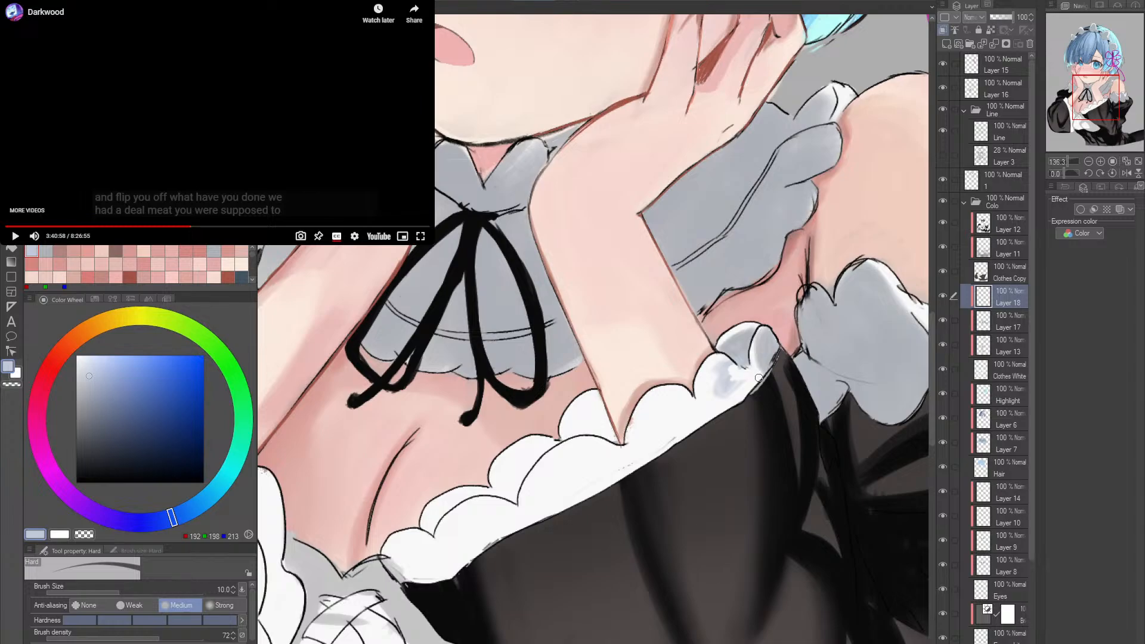
- Shade the neckline frill's armpit end and middle scallop with the 墨水勾线笔 - 2 brush at size 25 in RGB 200, 206, 219
key(p)
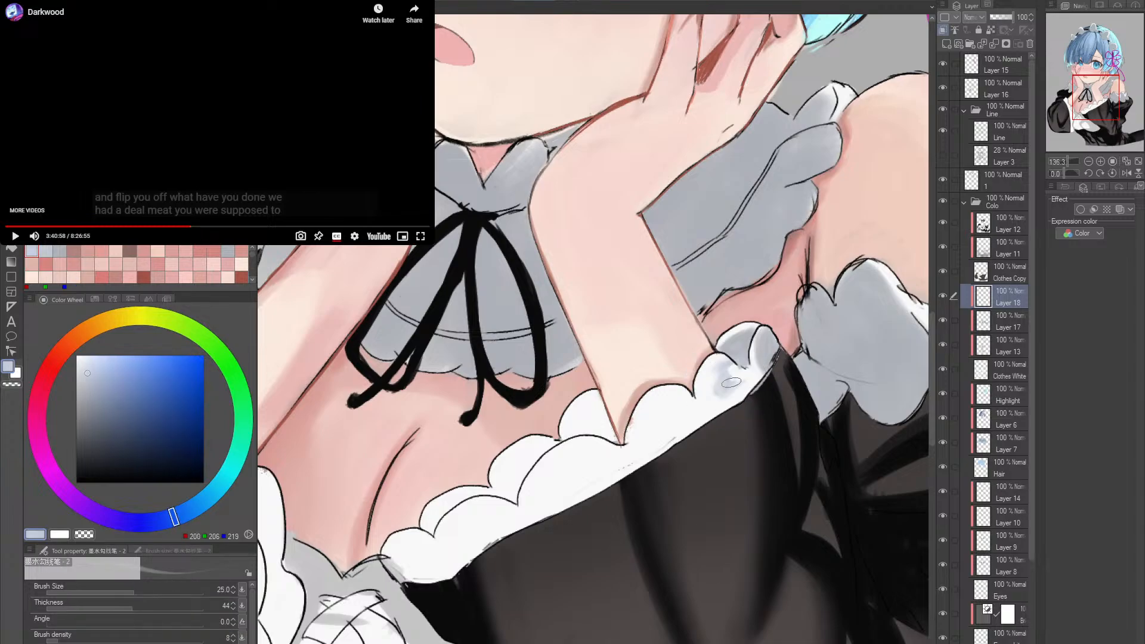
alt+click(727, 377)
mouse_move(726, 375)
mouse_down()
mouse_move(739, 376)
mouse_move(721, 394)
mouse_move(735, 385)
mouse_move(775, 396)
mouse_up()
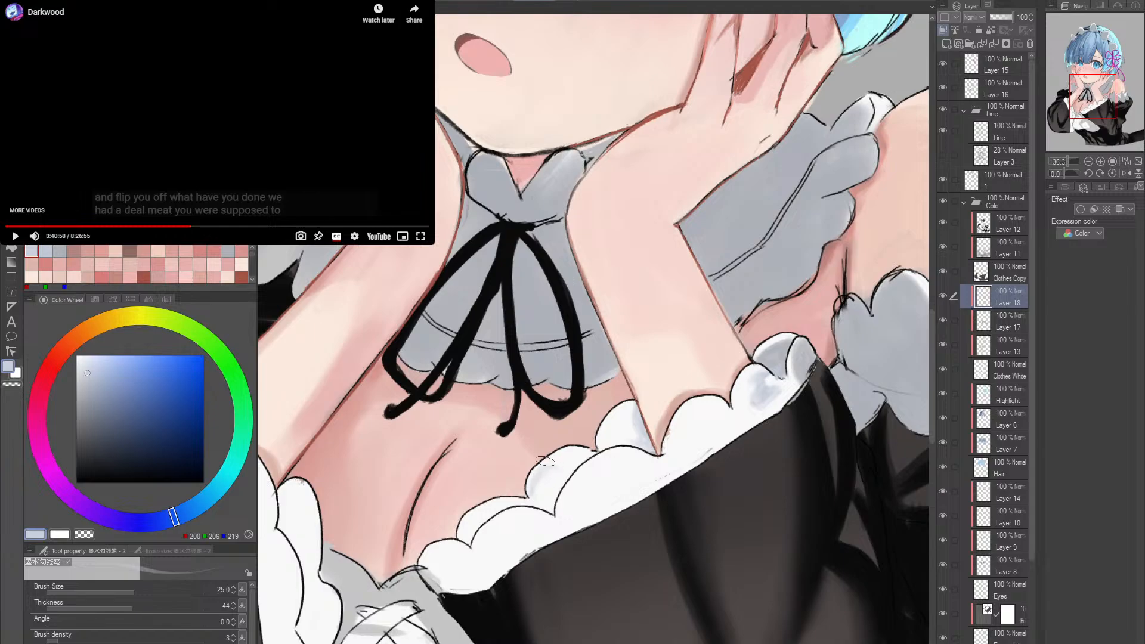
mouse_move(560, 473)
mouse_down()
mouse_move(531, 477)
mouse_move(552, 491)
mouse_up()
drag(565, 467, 552, 500)
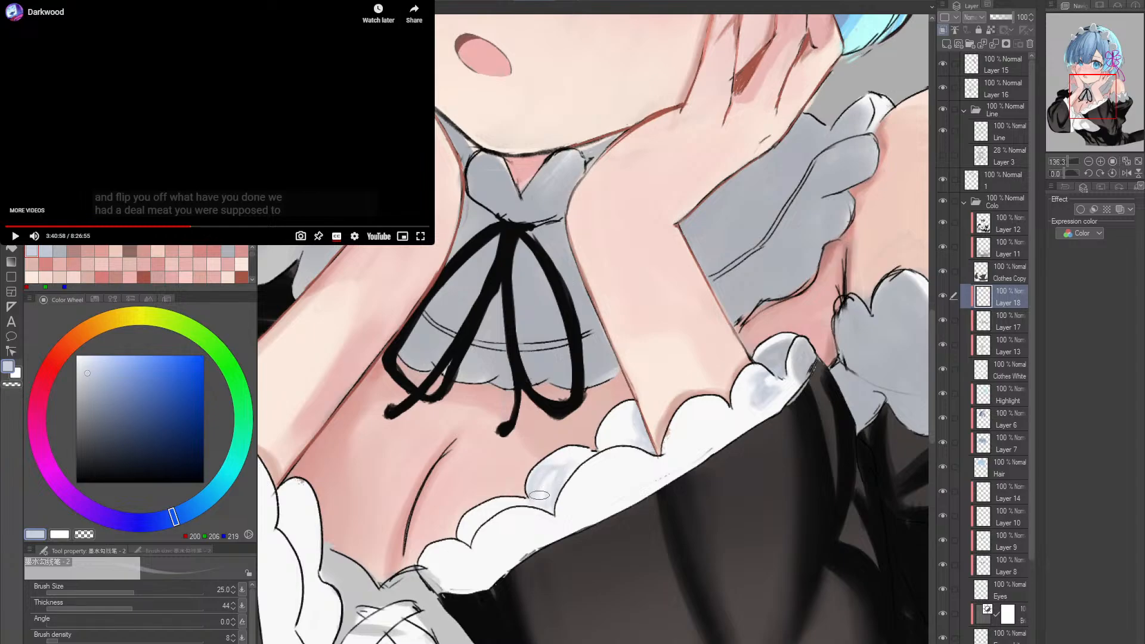
drag(561, 477, 554, 504)
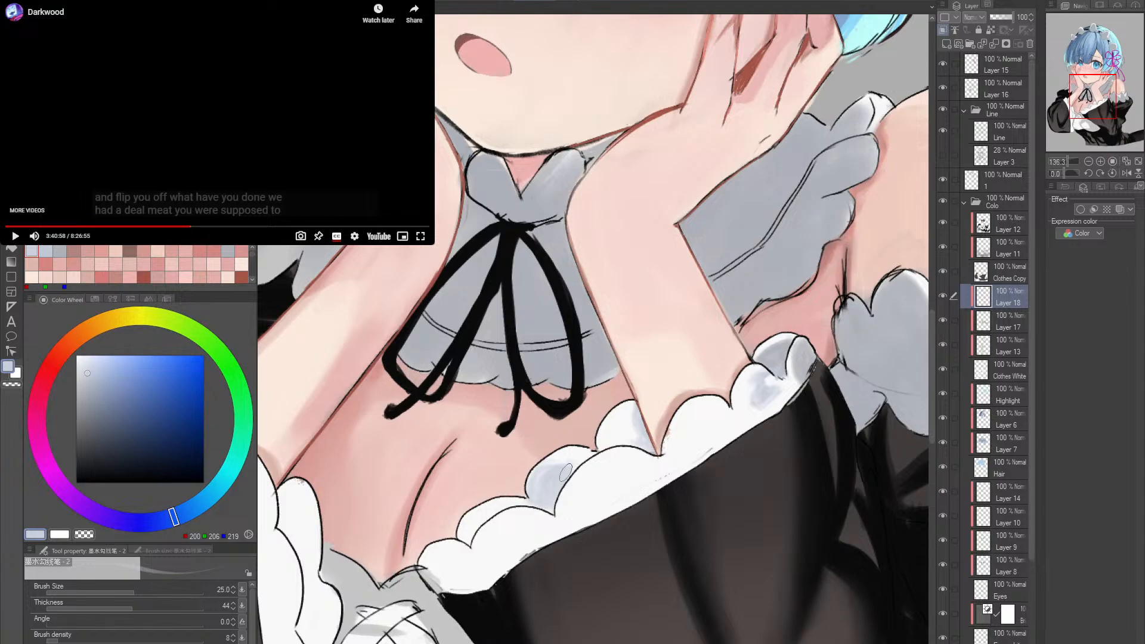
- Clean up the middle scallop's shadow edge with the Hard eraser at size 10, tilting the canvas to -5.8 degrees
key(e)
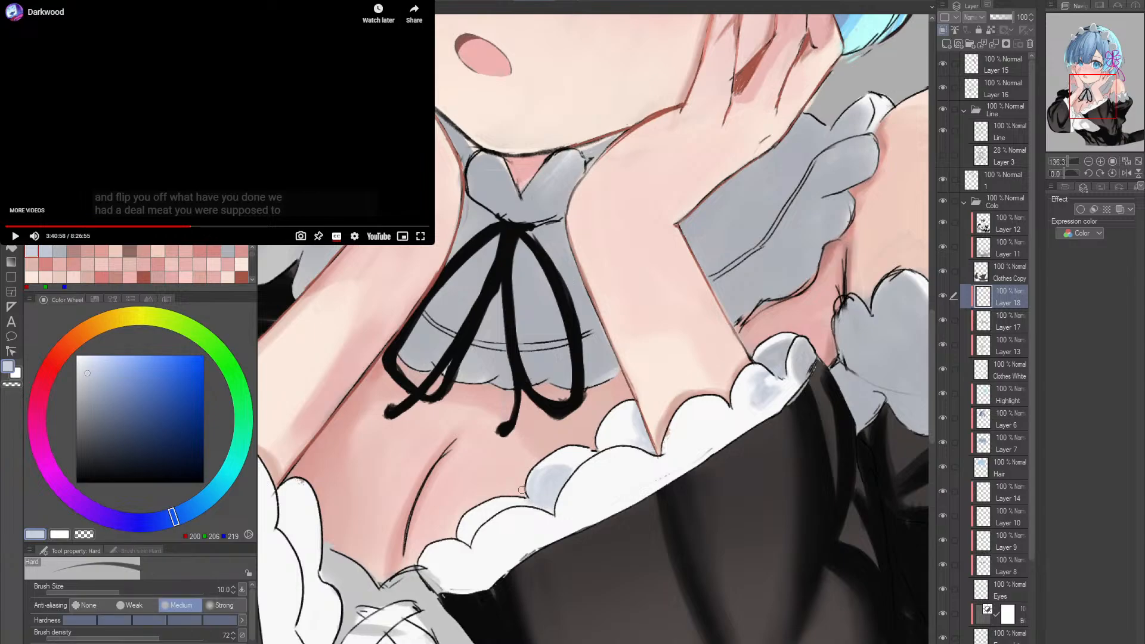
key(p)
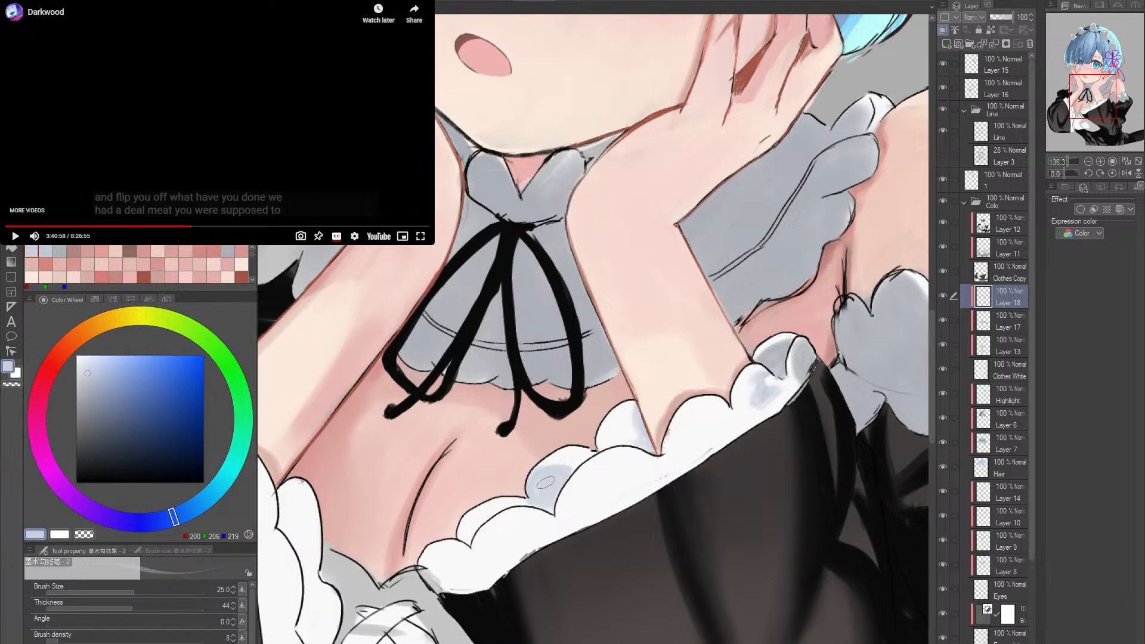
key(e)
key(r)
drag(577, 486, 599, 483)
key(p)
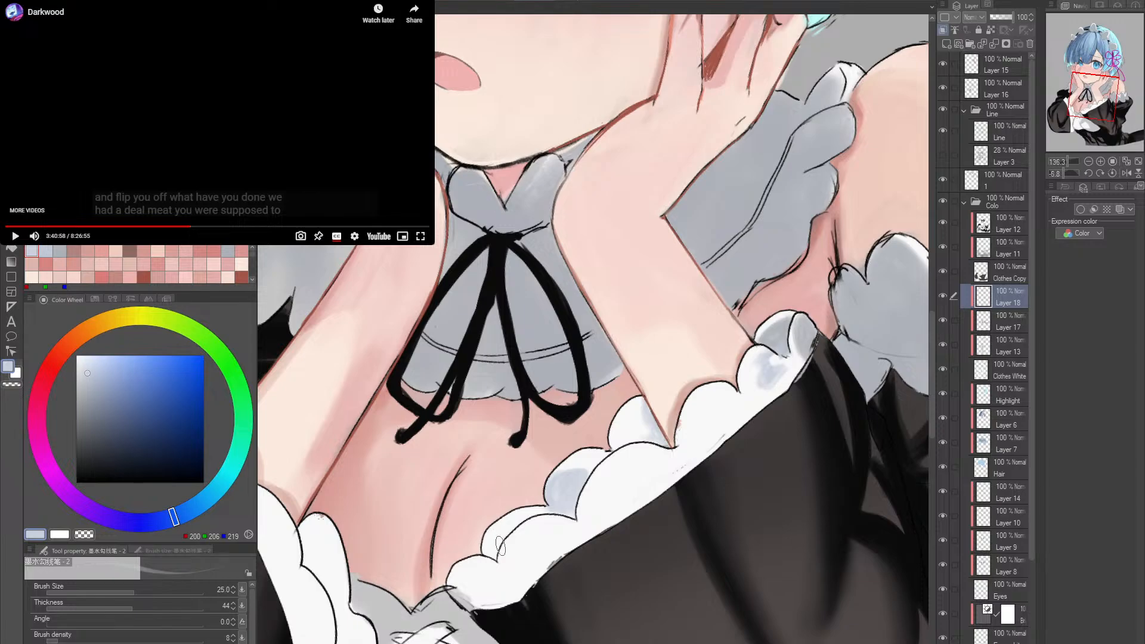
- Shade the remaining scallops down to the chest centre with the 墨水勾线笔 - 2 brush at size 50 in RGB 200, 206, 219
key(bracketright)
key(bracketright)
key(bracketright)
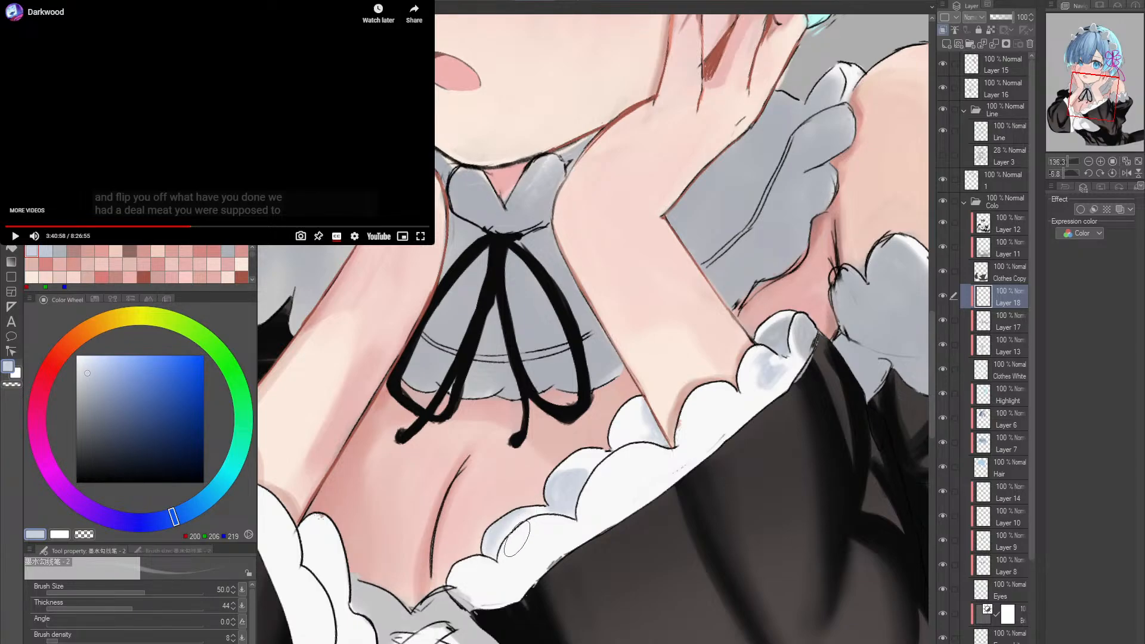
drag(598, 504, 599, 435)
double_click(652, 442)
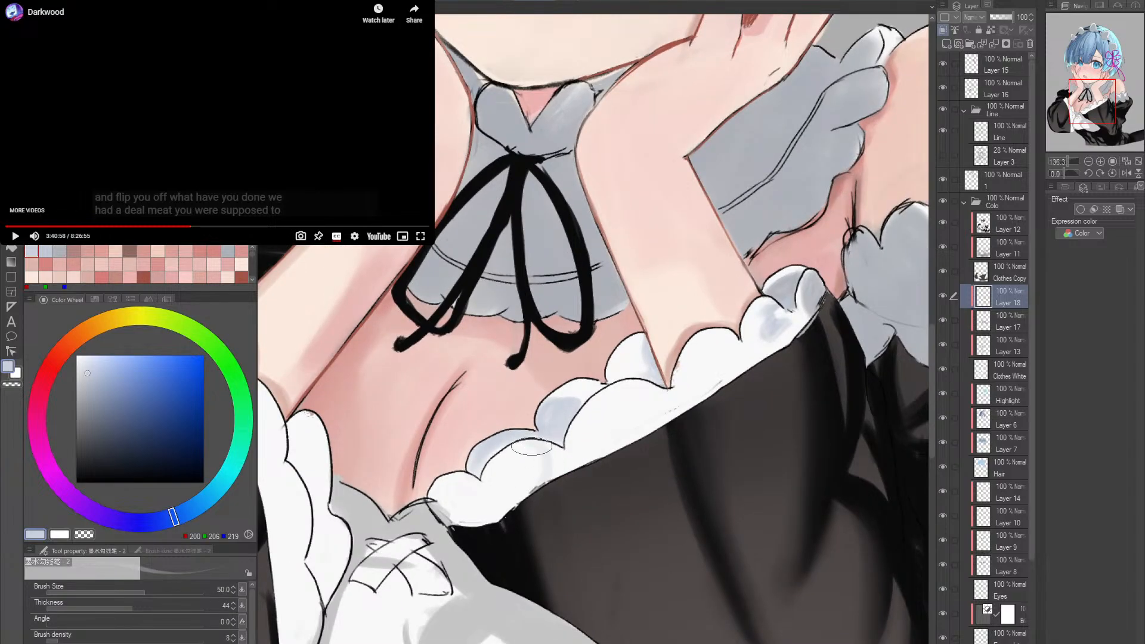
mouse_move(525, 477)
mouse_down()
mouse_move(493, 529)
mouse_move(499, 478)
mouse_move(489, 507)
mouse_move(495, 489)
mouse_move(502, 498)
mouse_move(481, 522)
mouse_move(513, 456)
mouse_move(535, 483)
mouse_move(454, 519)
mouse_move(438, 489)
mouse_move(471, 479)
mouse_move(469, 513)
mouse_move(453, 489)
mouse_move(485, 514)
mouse_move(474, 520)
mouse_up()
key(alt+space)
drag(587, 447, 571, 445)
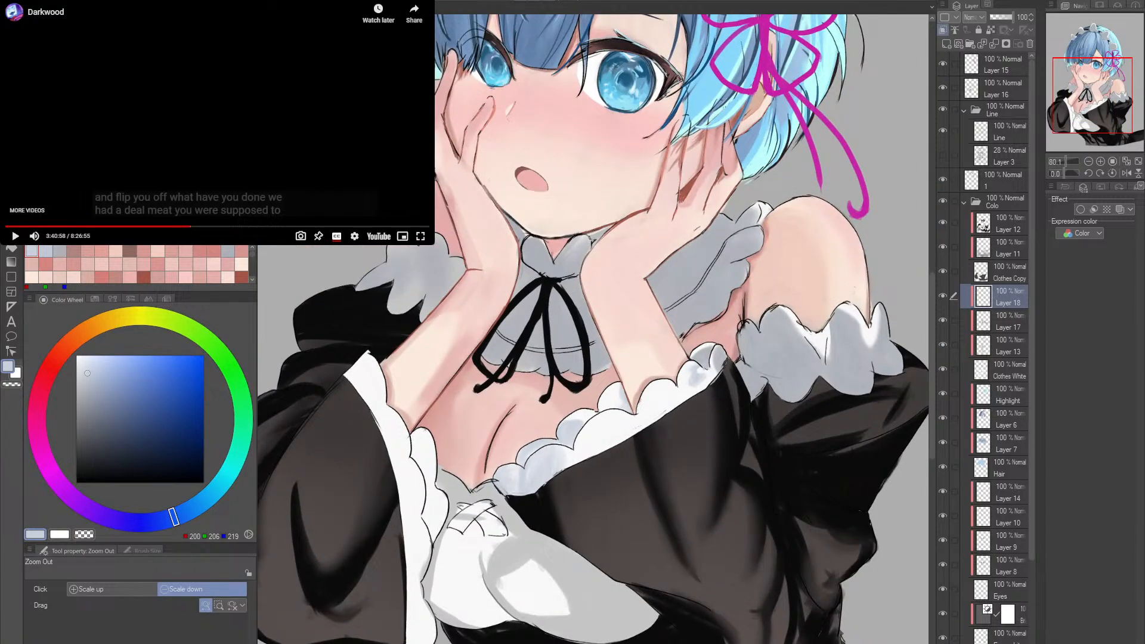
- Add light shading to the frill below the wrist at brush size 50 and refine the scallop beside the forearm at size 20
scroll(683, 401, up, 3)
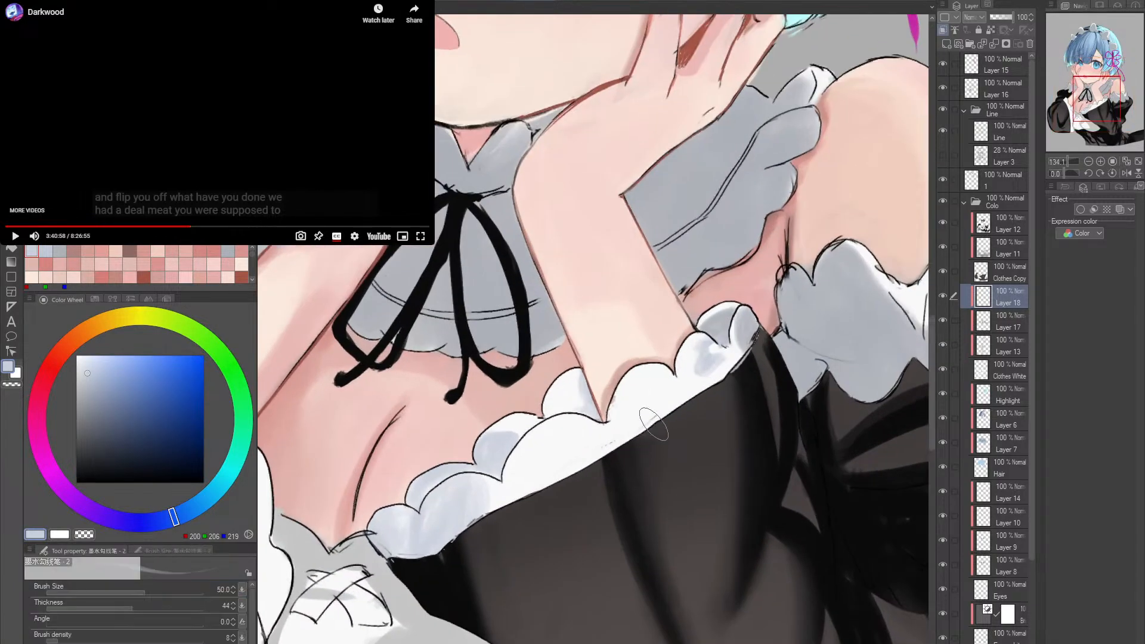
drag(673, 381, 659, 421)
scroll(618, 412, up, 1)
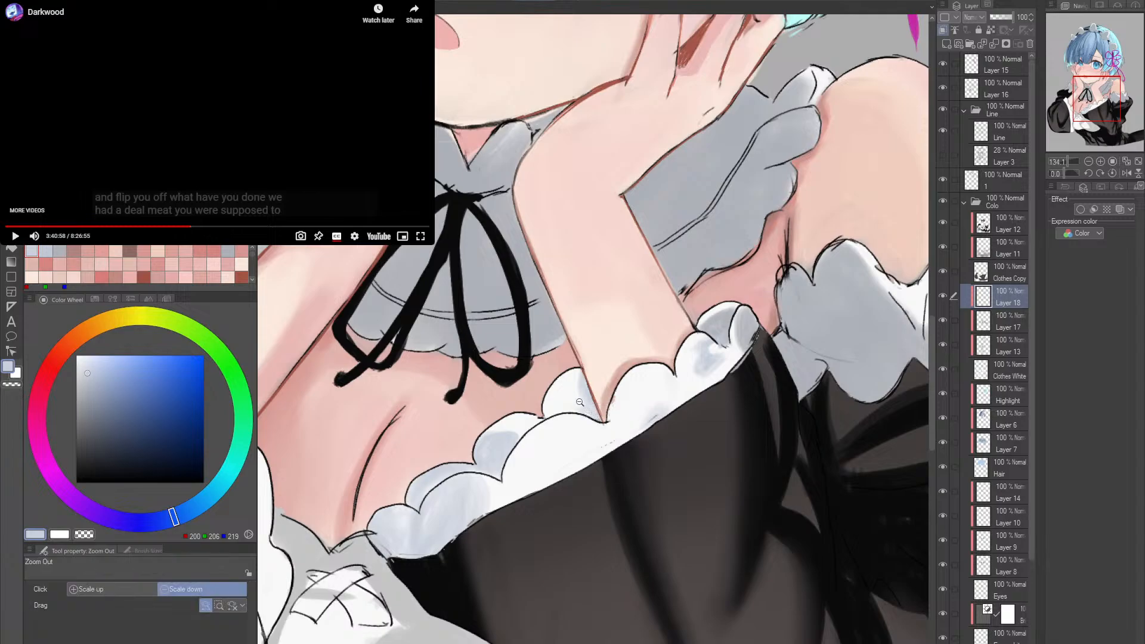
key(bracketleft)
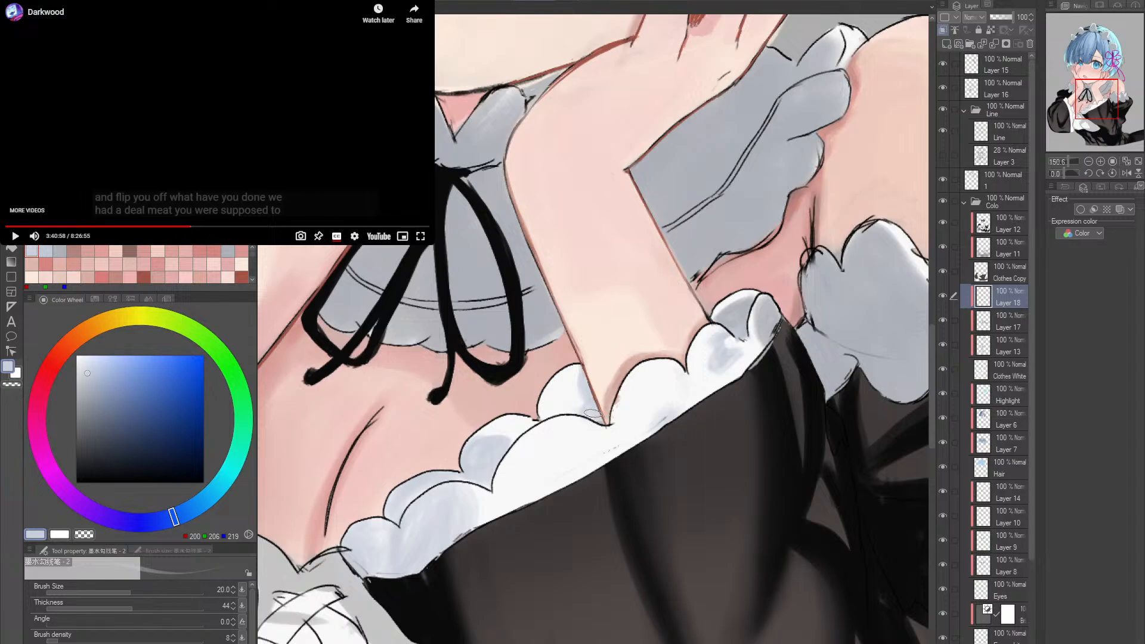
key(e)
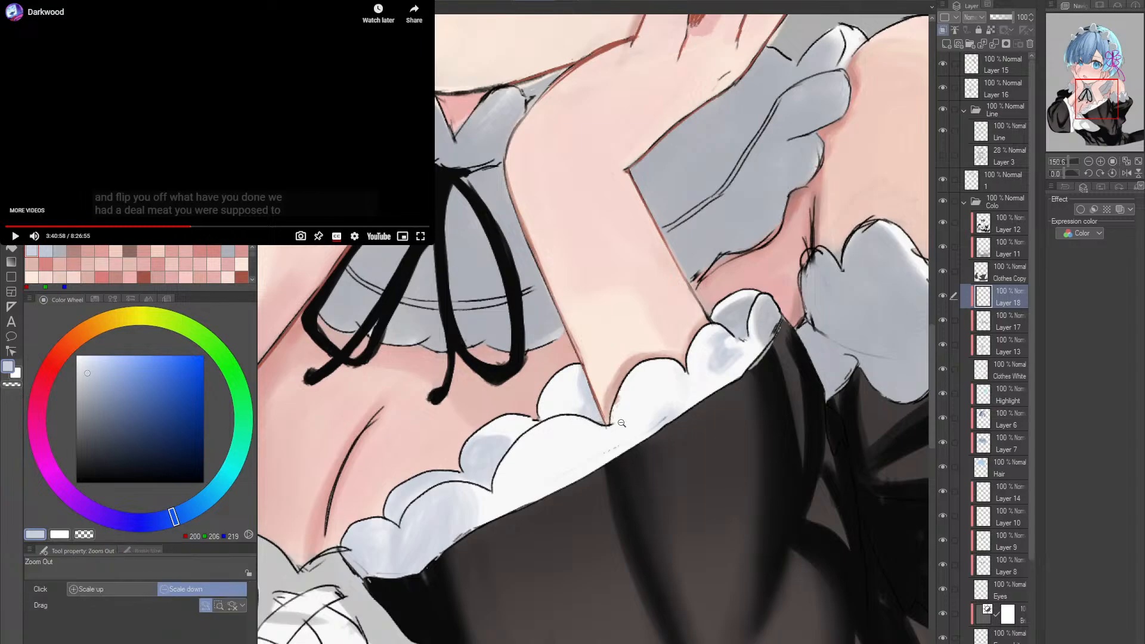
drag(580, 424, 640, 455)
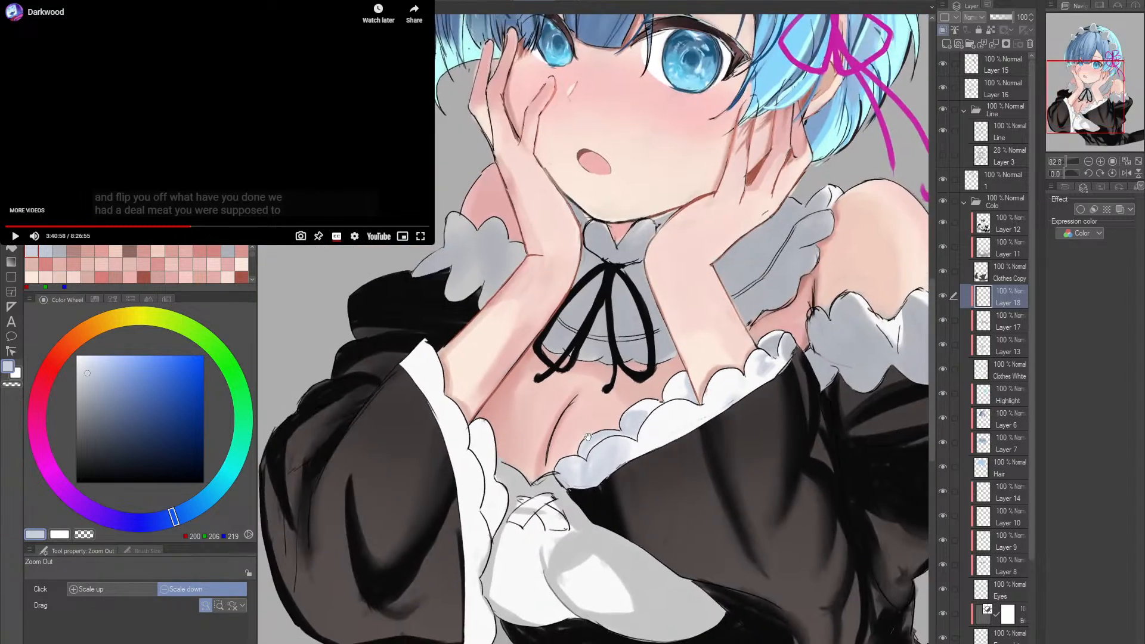
- Lay a base shadow over the scalloped frill beside the other sleeve at brush size 50 in RGB 218, 222, 230
mouse_move(546, 450)
mouse_down()
mouse_move(632, 450)
mouse_move(578, 425)
mouse_move(539, 454)
mouse_up()
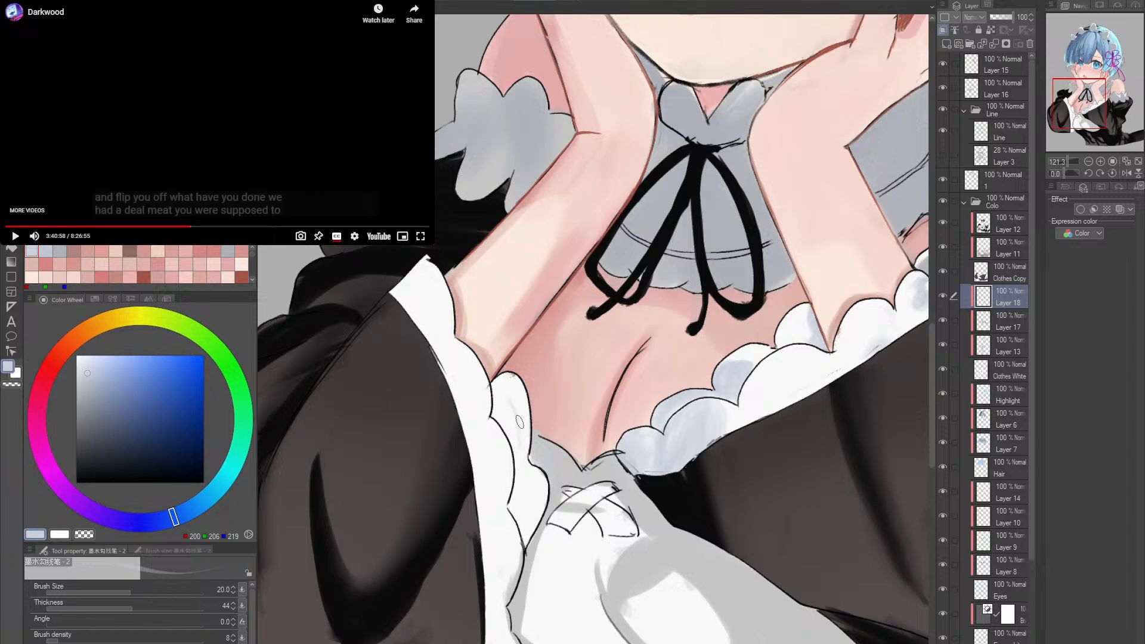
key(bracketright)
key(bracketright)
key(bracketright)
alt+click(707, 413)
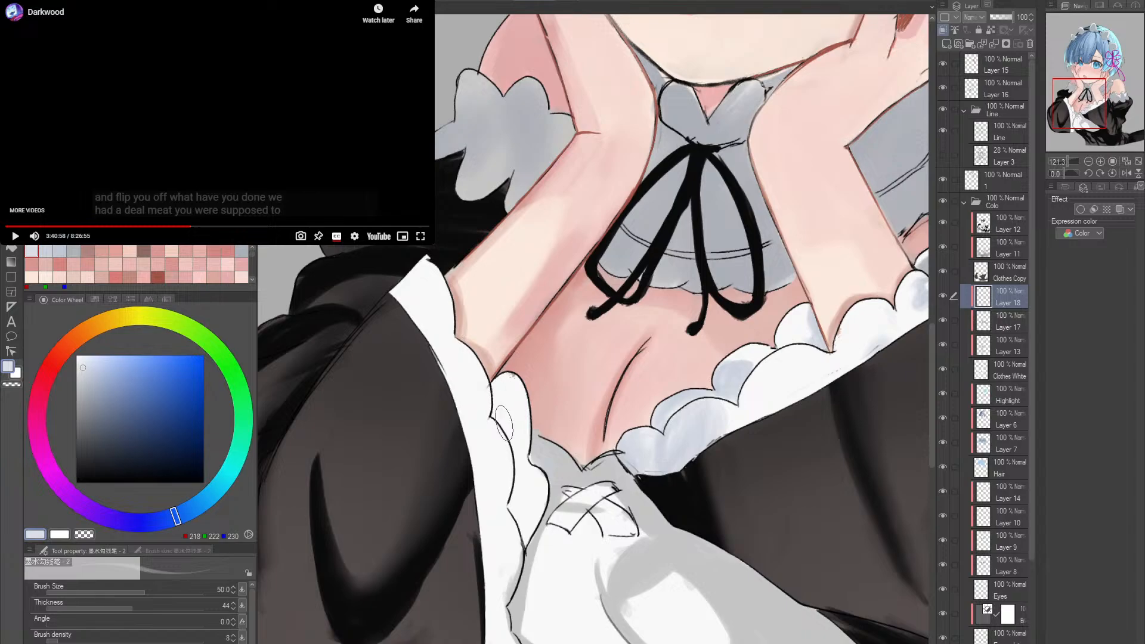
mouse_move(500, 400)
mouse_down()
mouse_move(506, 444)
mouse_move(517, 449)
mouse_move(515, 384)
mouse_move(521, 502)
mouse_move(524, 471)
mouse_move(538, 511)
mouse_up()
- Deepen that frill's scallop shadows in RGB 187, 193, 211, reducing the brush to size 20 and raising it to 40
alt+click(632, 445)
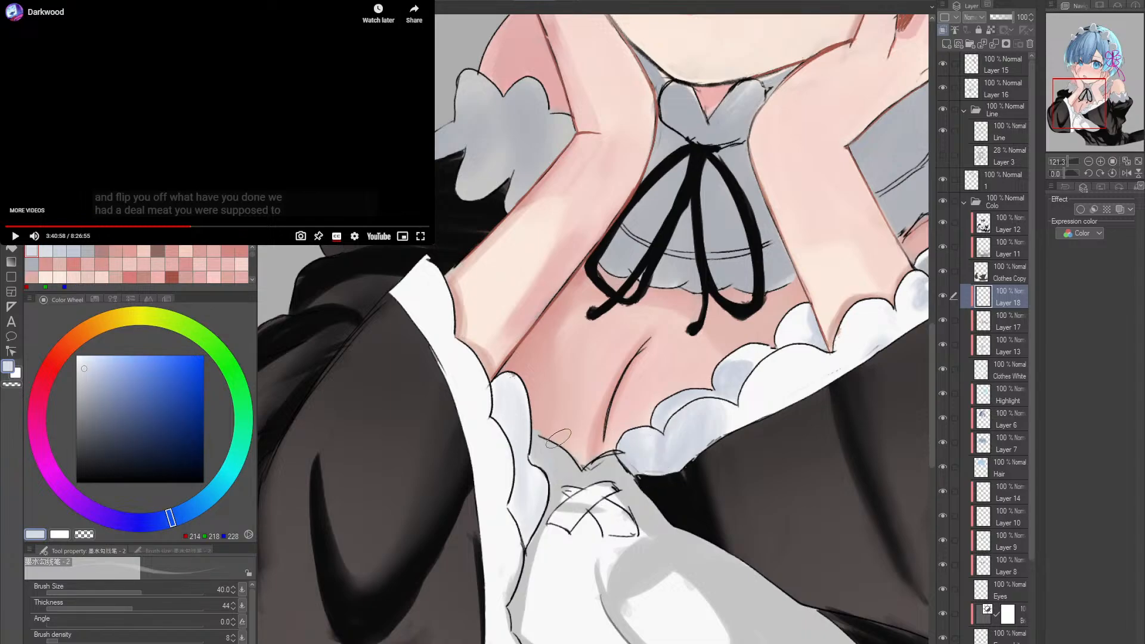
key([)
key([)
key([)
alt+click(634, 446)
alt+click(515, 459)
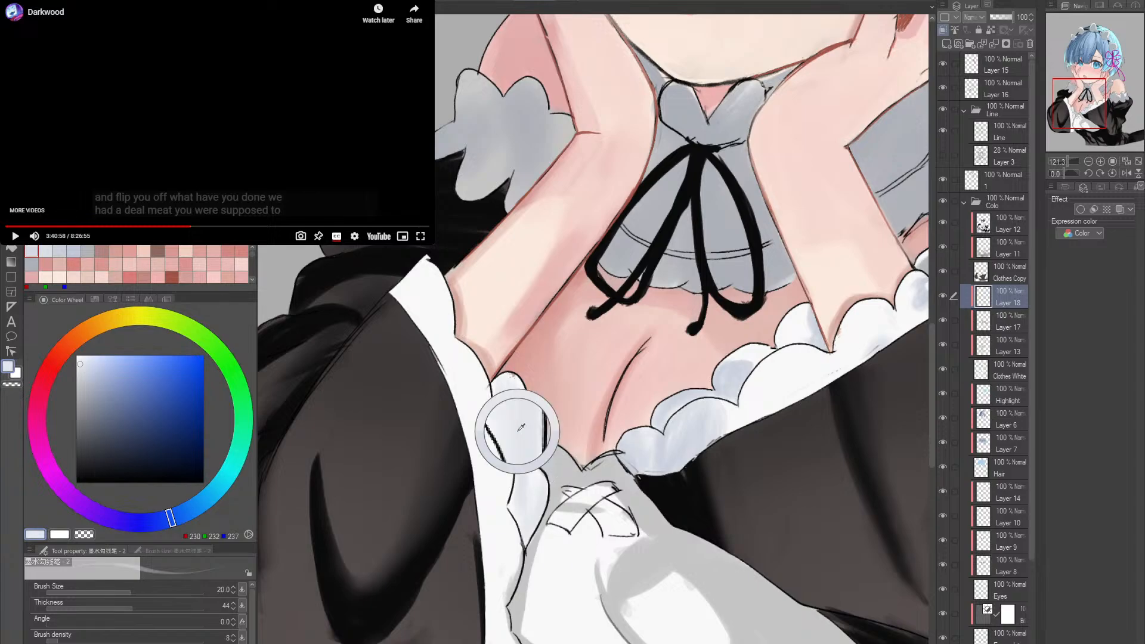
click(91, 377)
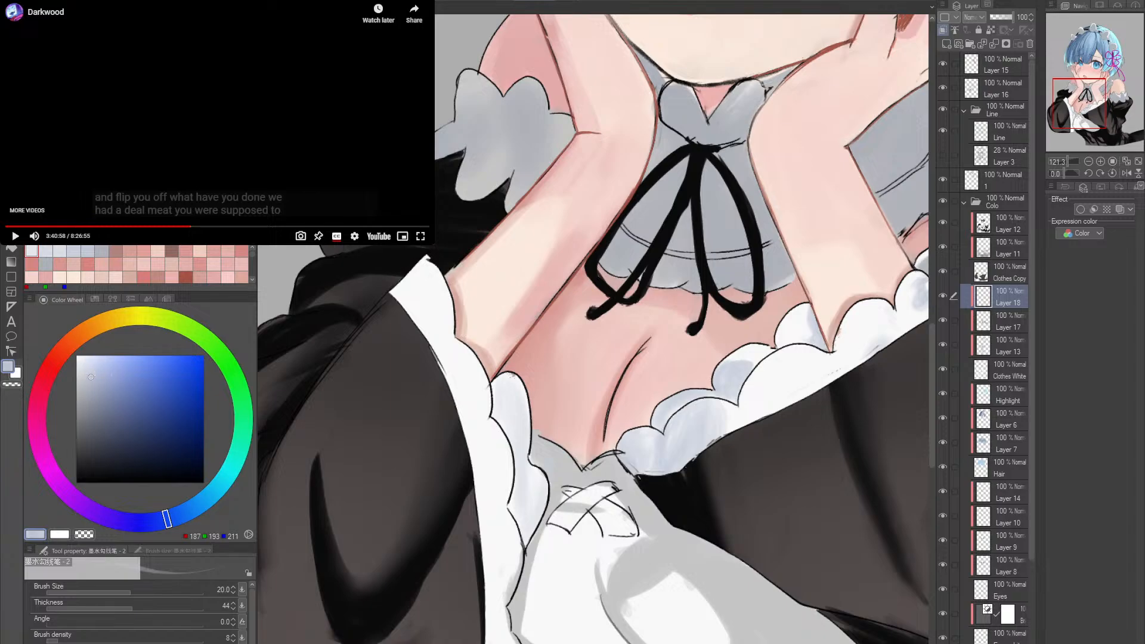
mouse_move(513, 382)
mouse_down()
mouse_move(521, 445)
mouse_move(517, 404)
mouse_move(509, 457)
mouse_move(519, 441)
mouse_move(509, 400)
mouse_move(519, 453)
mouse_move(505, 422)
mouse_move(519, 459)
mouse_move(499, 419)
mouse_move(504, 504)
mouse_up()
key(bracketright)
drag(507, 440, 528, 478)
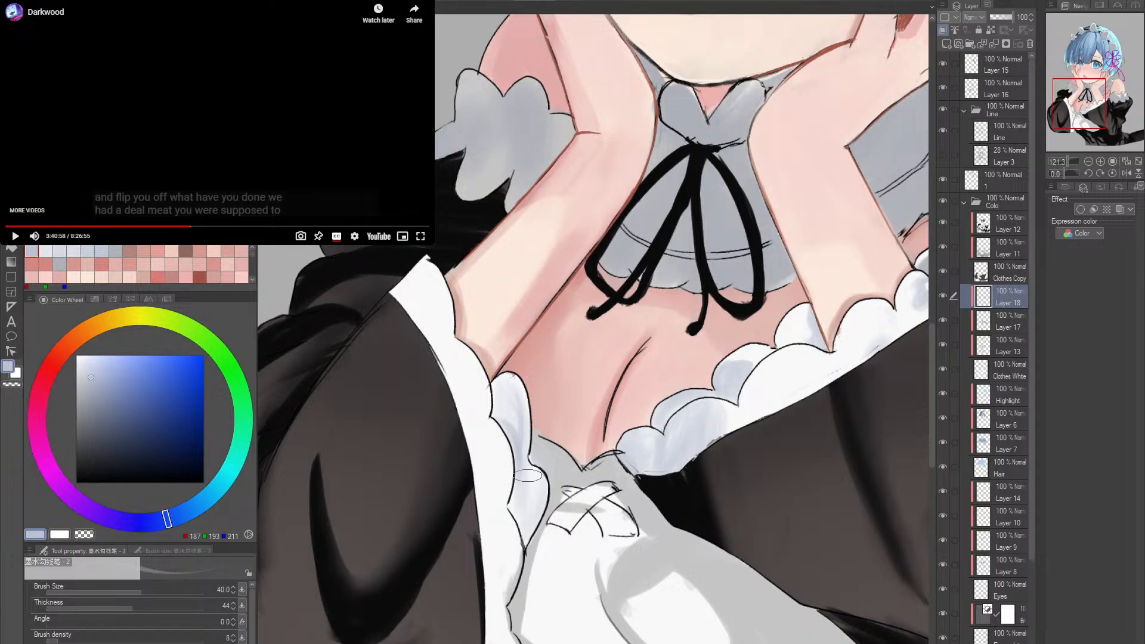
- Undo the last frill stroke and darken the scallops with bluer shadows at size 40, trying RGB 151, 165, 207 and using 171, 181, 212
key(ctrl+z)
click(111, 379)
mouse_move(516, 399)
mouse_down()
mouse_move(517, 468)
mouse_move(515, 410)
mouse_move(521, 453)
mouse_move(502, 423)
mouse_move(521, 467)
mouse_move(513, 437)
mouse_move(514, 482)
mouse_move(503, 429)
mouse_move(517, 516)
mouse_up()
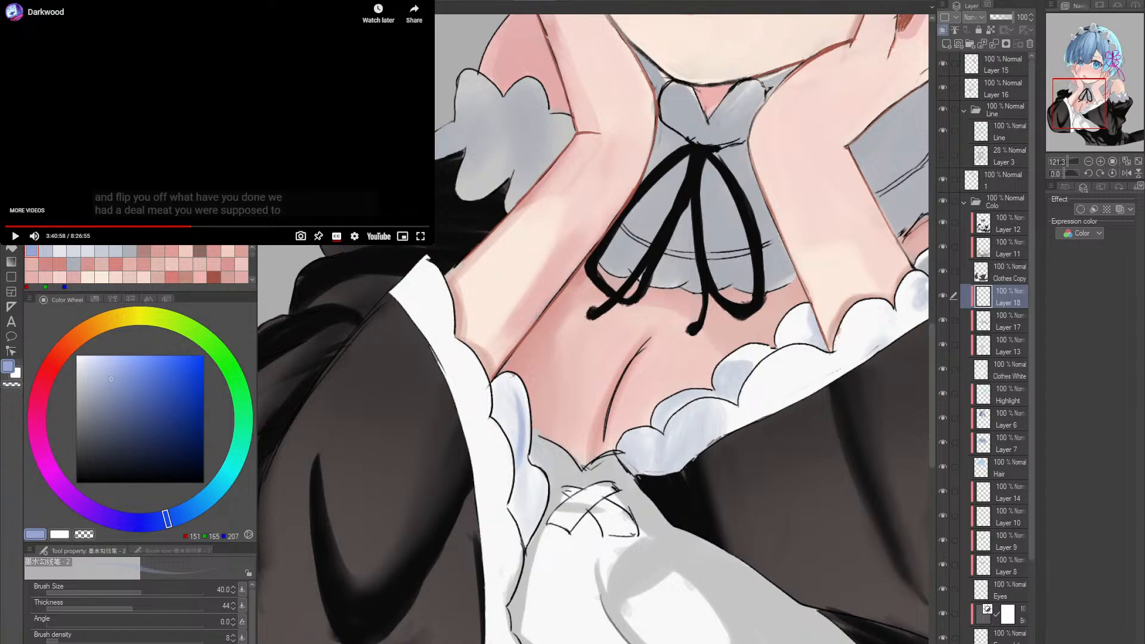
click(102, 376)
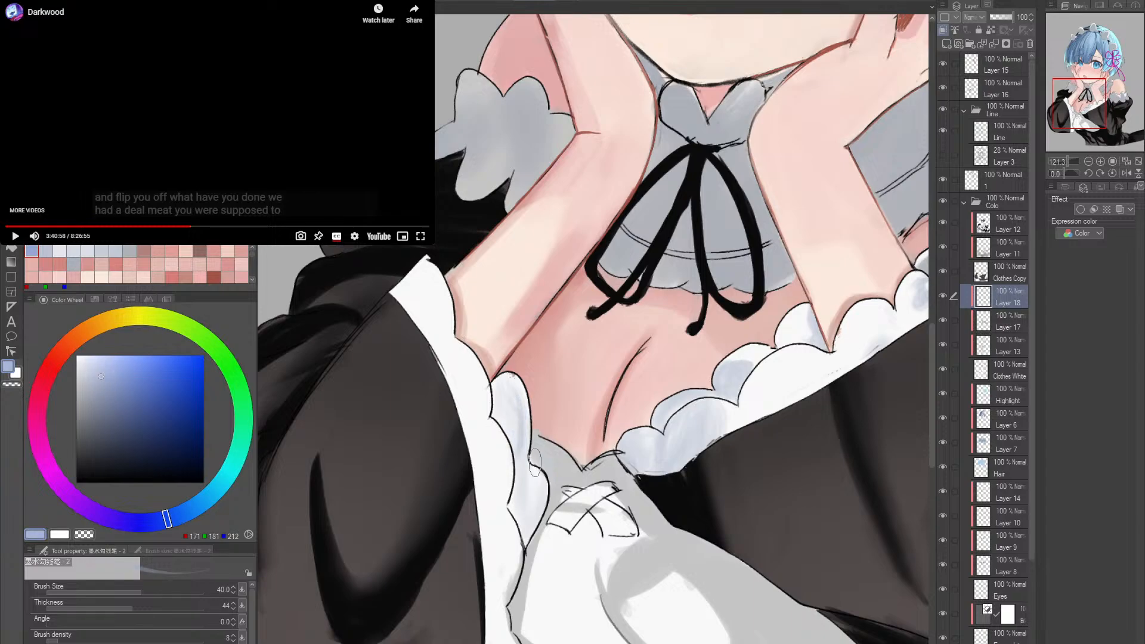
mouse_move(517, 399)
mouse_down()
mouse_move(519, 453)
mouse_move(502, 427)
mouse_move(512, 482)
mouse_up()
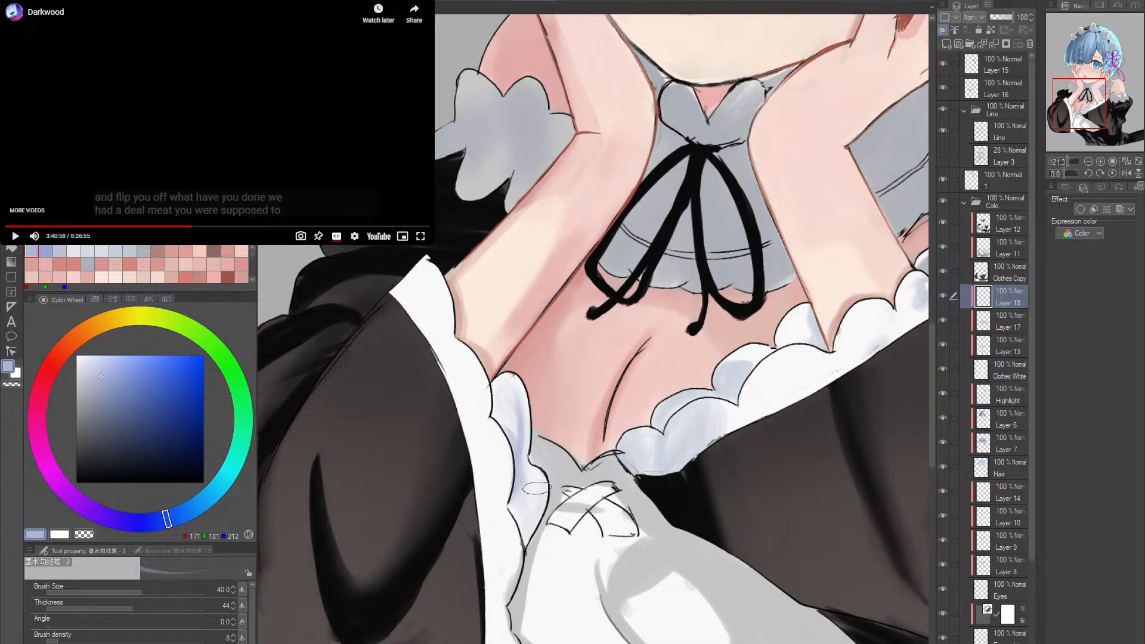
drag(536, 489, 526, 537)
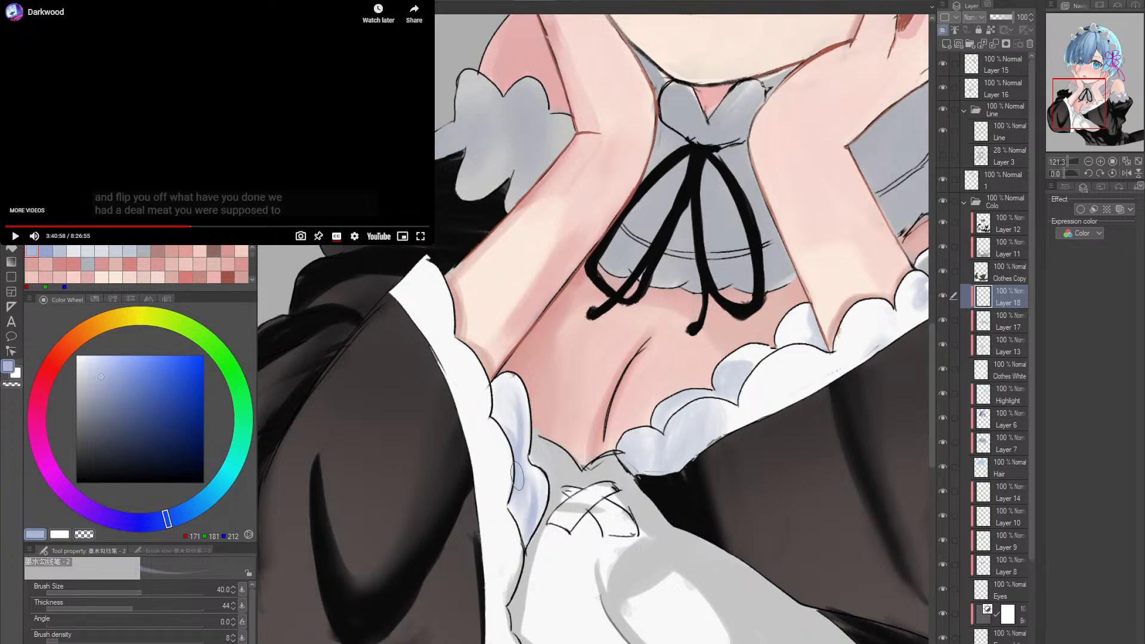
mouse_move(516, 493)
mouse_down()
mouse_move(524, 546)
mouse_move(535, 485)
mouse_move(524, 528)
mouse_up()
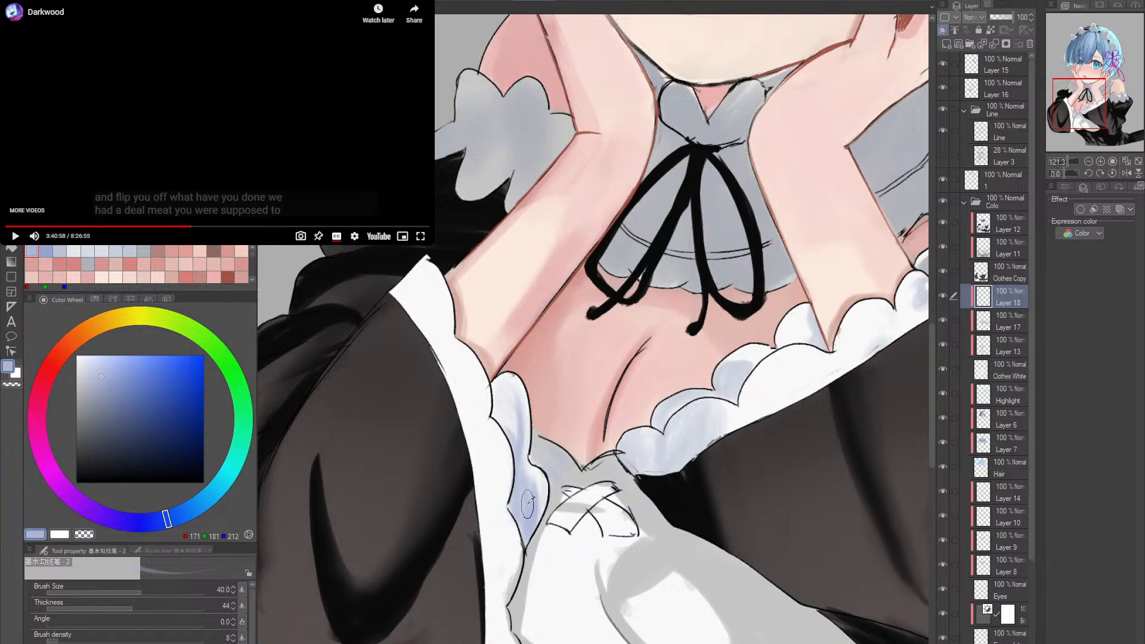
alt+click(529, 554)
mouse_move(511, 489)
mouse_down()
mouse_move(519, 513)
mouse_move(522, 499)
mouse_up()
alt+click(518, 492)
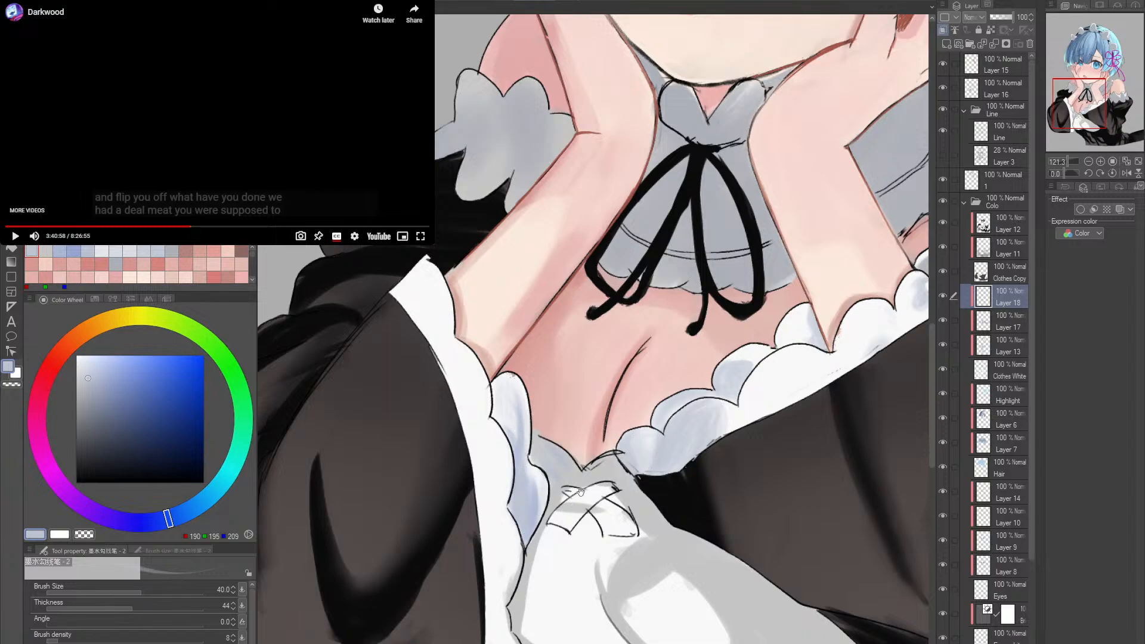
- Soften the frill's lower scallops and the adjoining neckline edge with sampled shadow colours such as RGB 209, 214, 224 at size 40
drag(581, 492, 531, 432)
drag(647, 411, 615, 424)
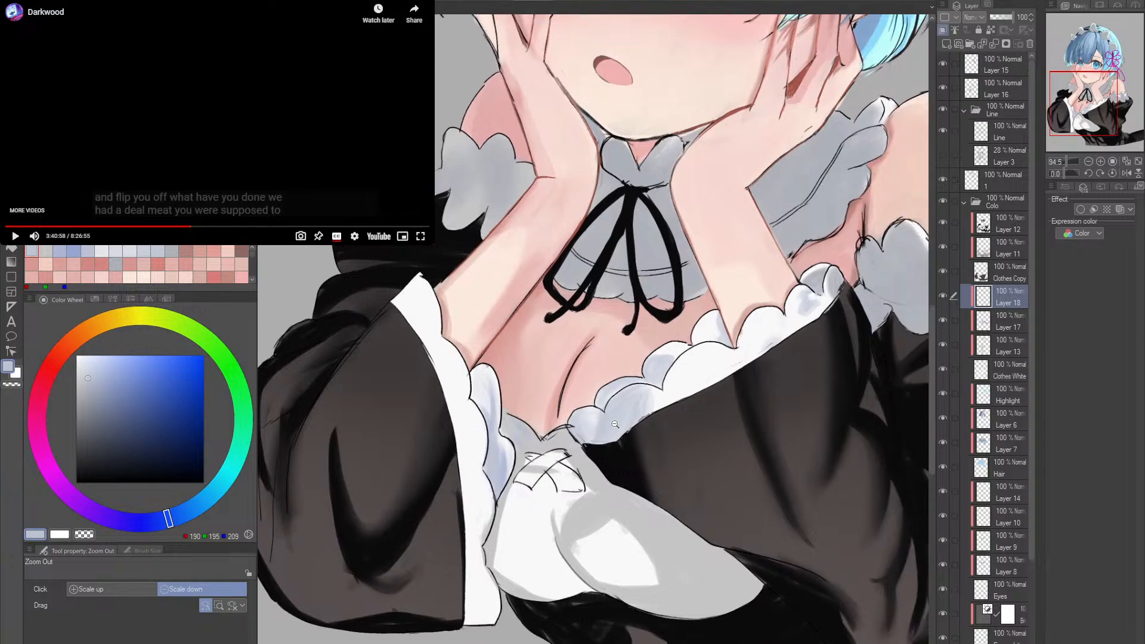
alt+click(609, 423)
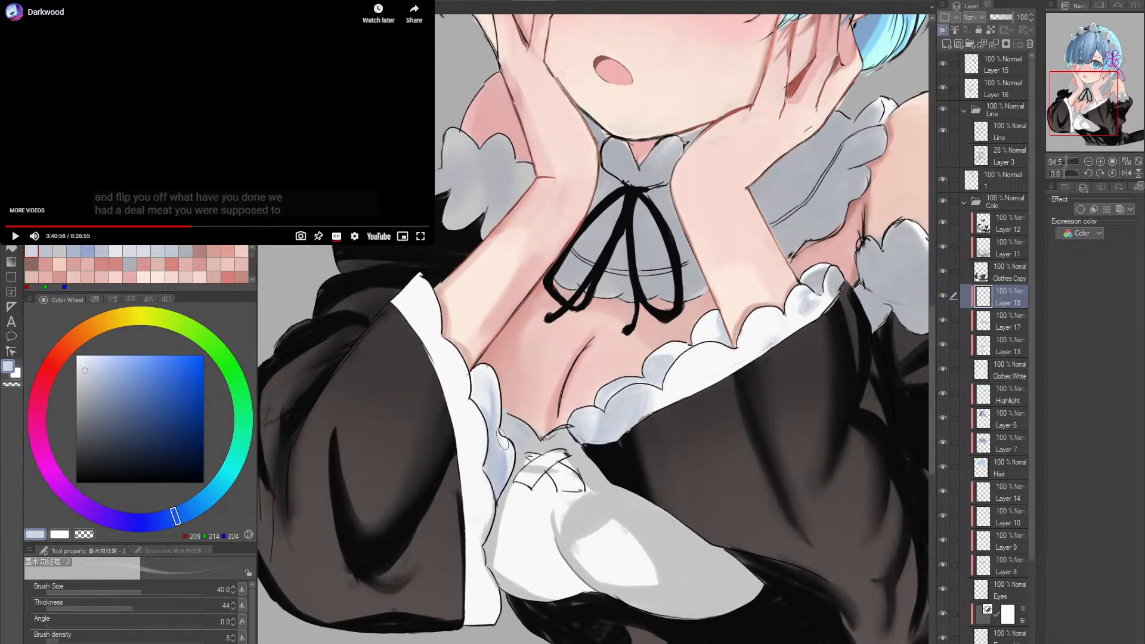
mouse_move(503, 440)
mouse_down()
mouse_move(504, 477)
mouse_move(478, 408)
mouse_move(486, 380)
mouse_move(500, 469)
mouse_move(497, 495)
mouse_move(487, 494)
mouse_move(496, 475)
mouse_move(500, 500)
mouse_up()
alt+click(506, 442)
mouse_move(512, 439)
mouse_down()
mouse_move(509, 424)
mouse_move(532, 437)
mouse_up()
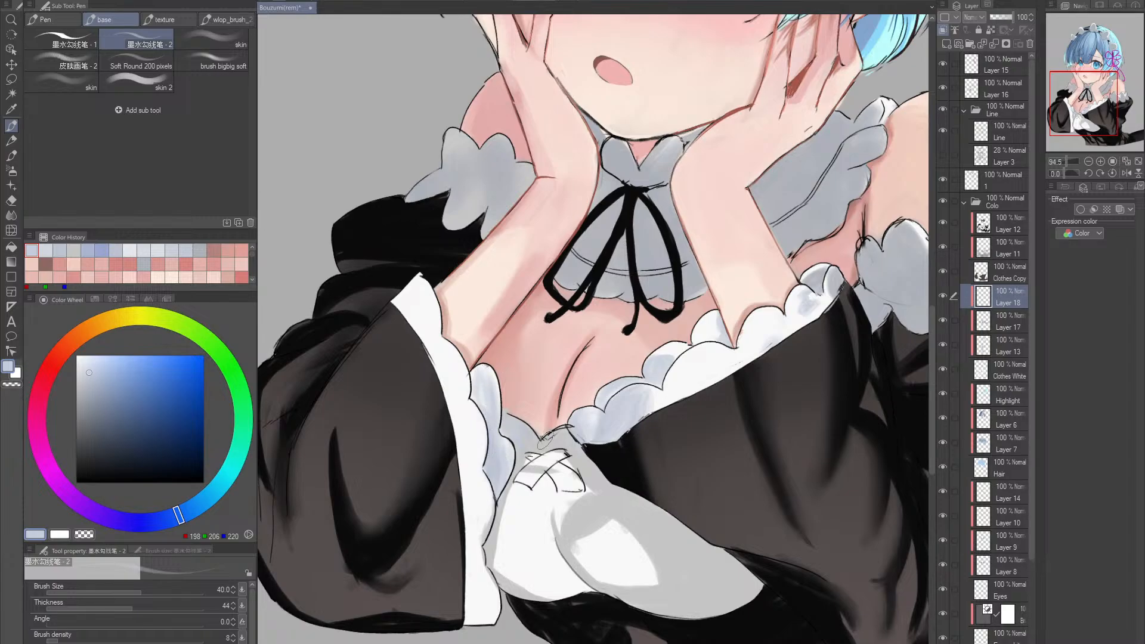
- Add greyer shadows to the upper scallop of the same frill, sampling RGB 194, 199, 212 and 175, 178, 186
alt+click(617, 419)
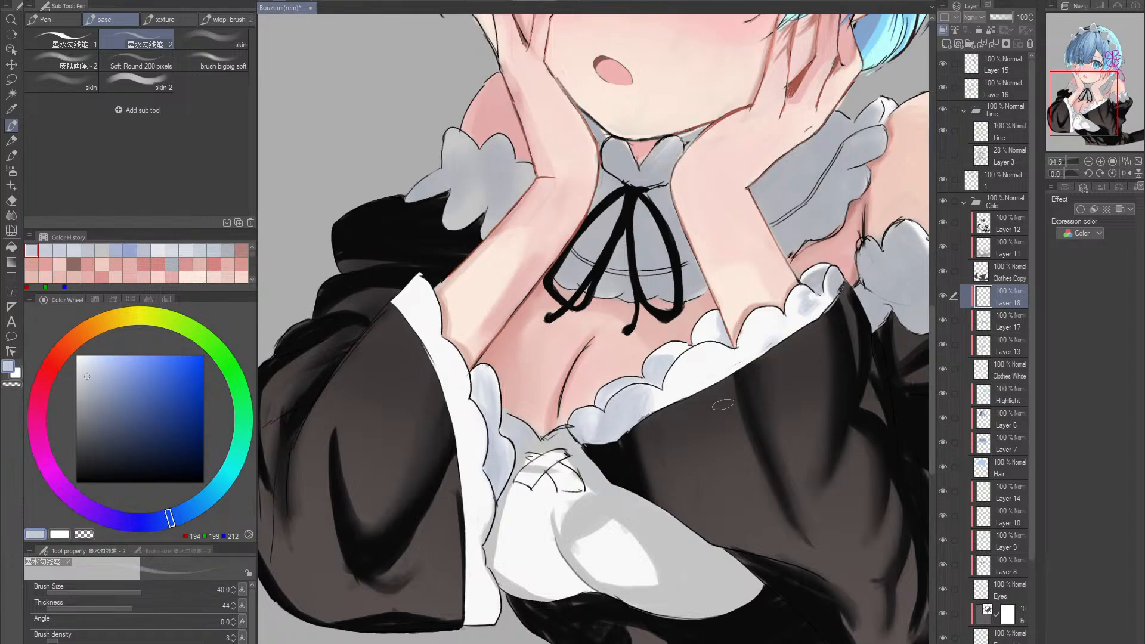
alt+click(895, 282)
drag(500, 395, 492, 442)
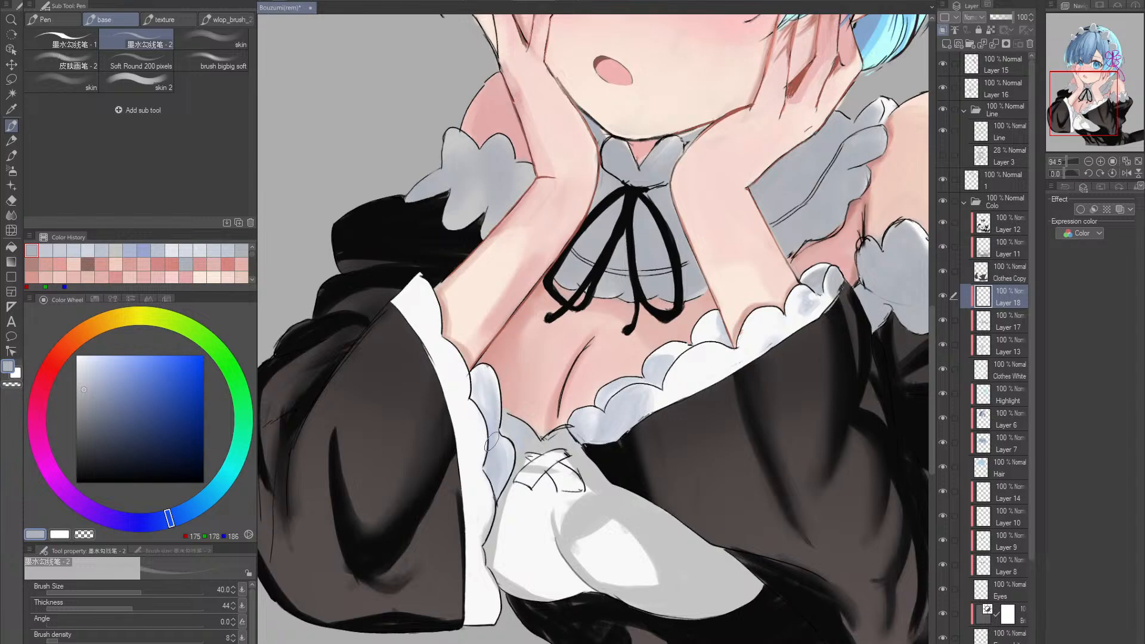
drag(490, 399, 484, 382)
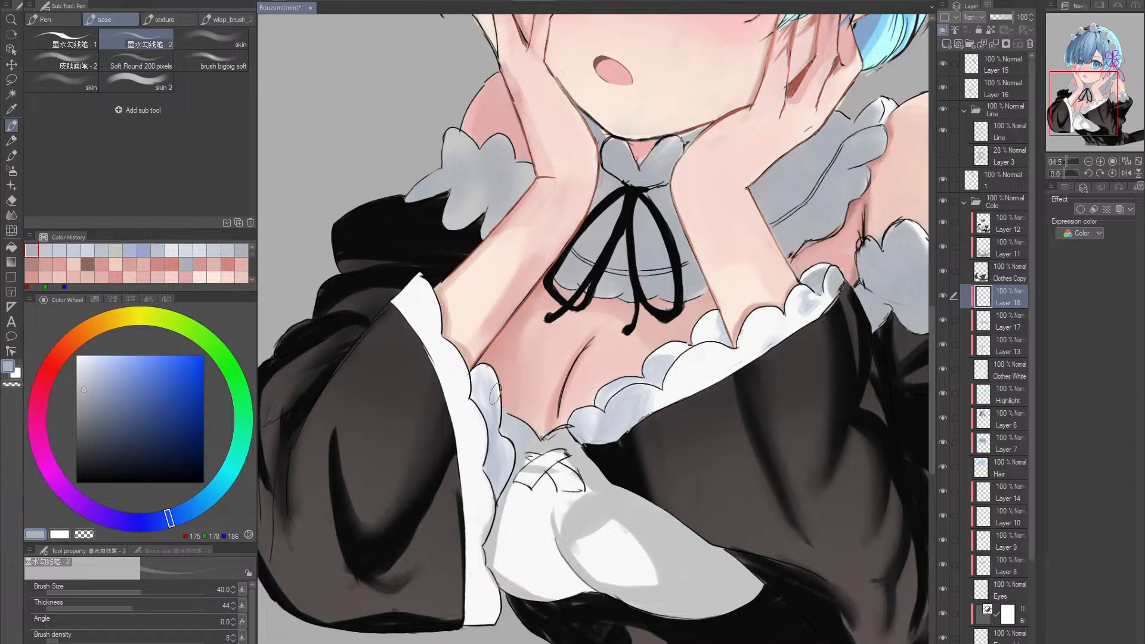
- Raise the brush density to 53, strengthen the lower shadows of the same frill, and sample the cuff's white, RGB 248, 248, 248
click(125, 641)
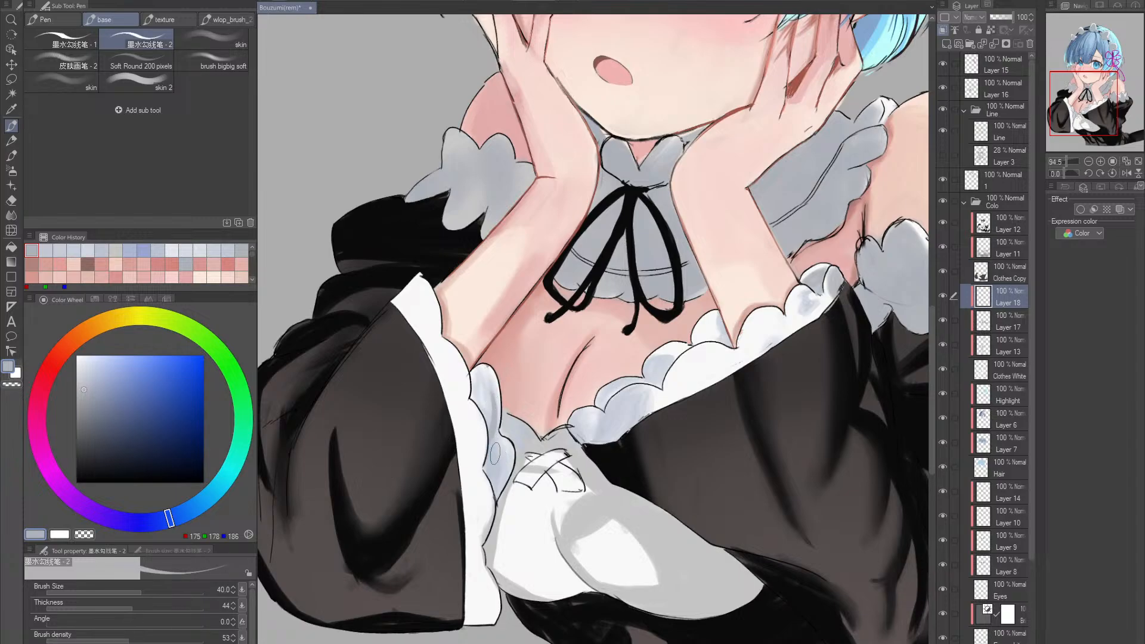
mouse_move(490, 438)
mouse_down()
mouse_move(501, 492)
mouse_move(483, 485)
mouse_move(494, 523)
mouse_up()
alt+click(484, 506)
key(alt+space)
drag(568, 473, 544, 461)
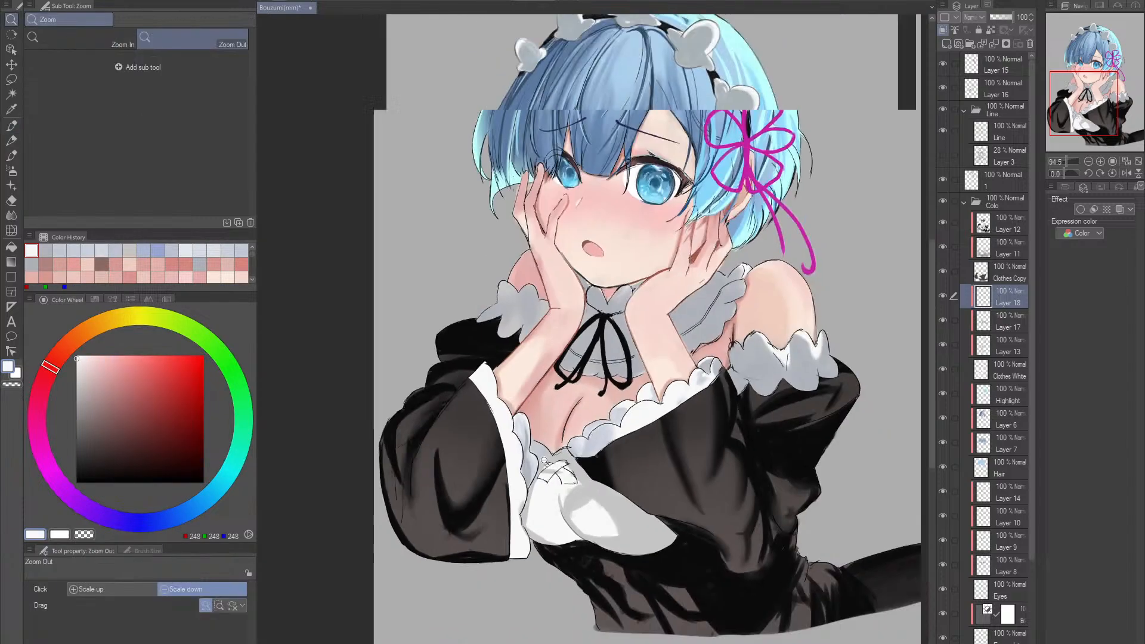
scroll(540, 462, up, 2)
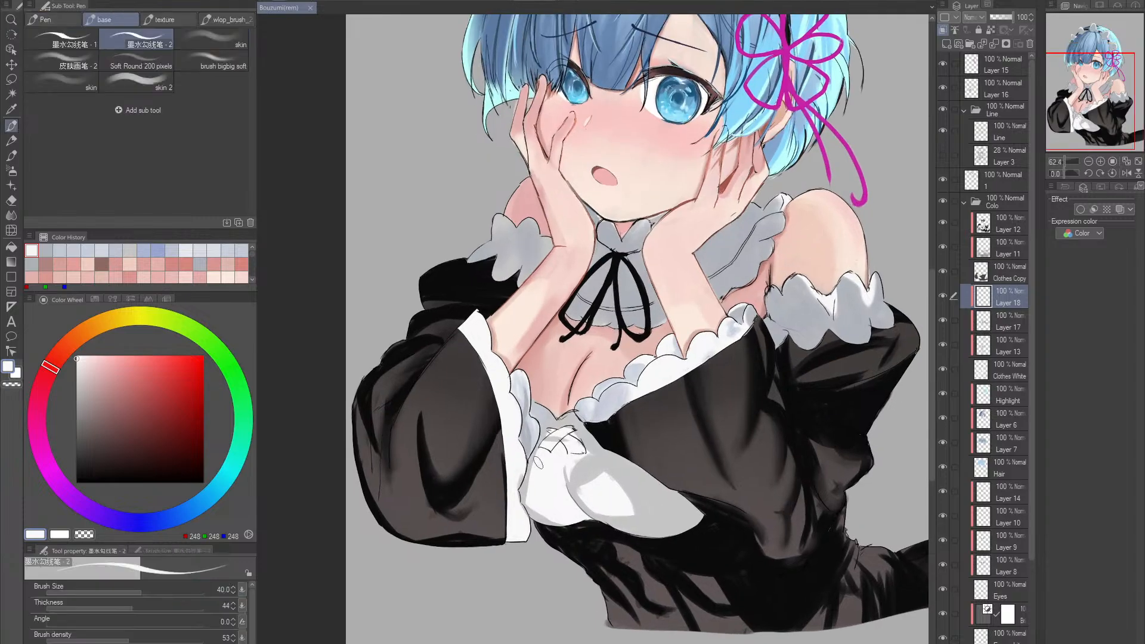
- Shade the lower white edge of the near sleeve's cuff with RGB 213, 219, 228 at brush size 60, and save
alt+click(520, 482)
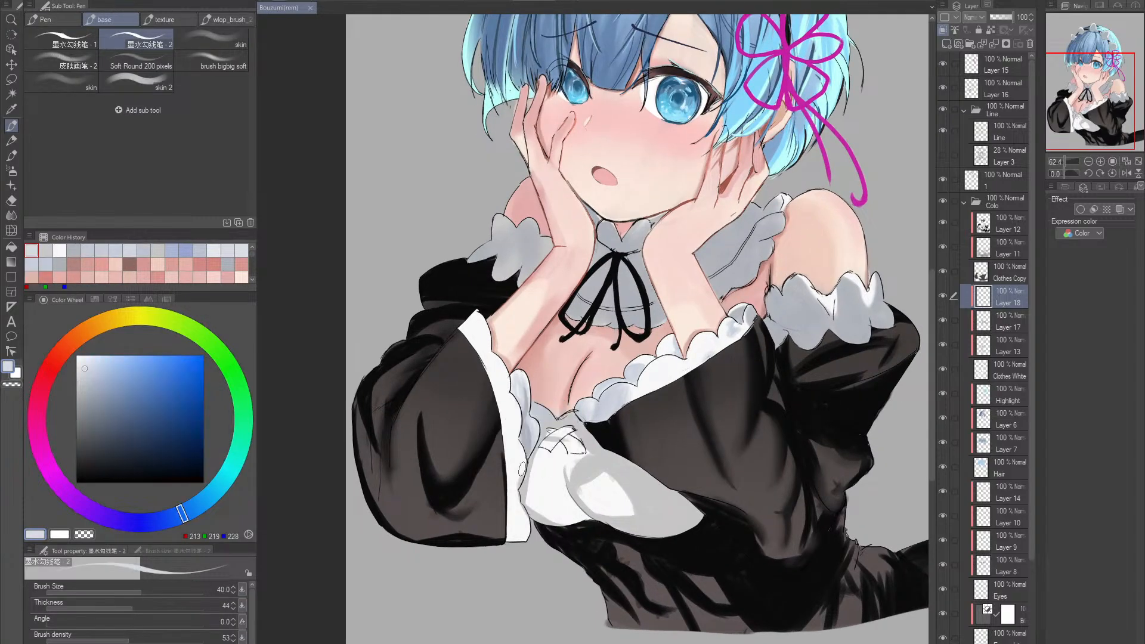
drag(511, 459, 513, 492)
key(ctrl+z)
key(bracketright)
key(bracketright)
mouse_move(507, 520)
mouse_down()
mouse_move(513, 485)
mouse_move(519, 517)
mouse_move(523, 505)
mouse_move(509, 551)
mouse_up()
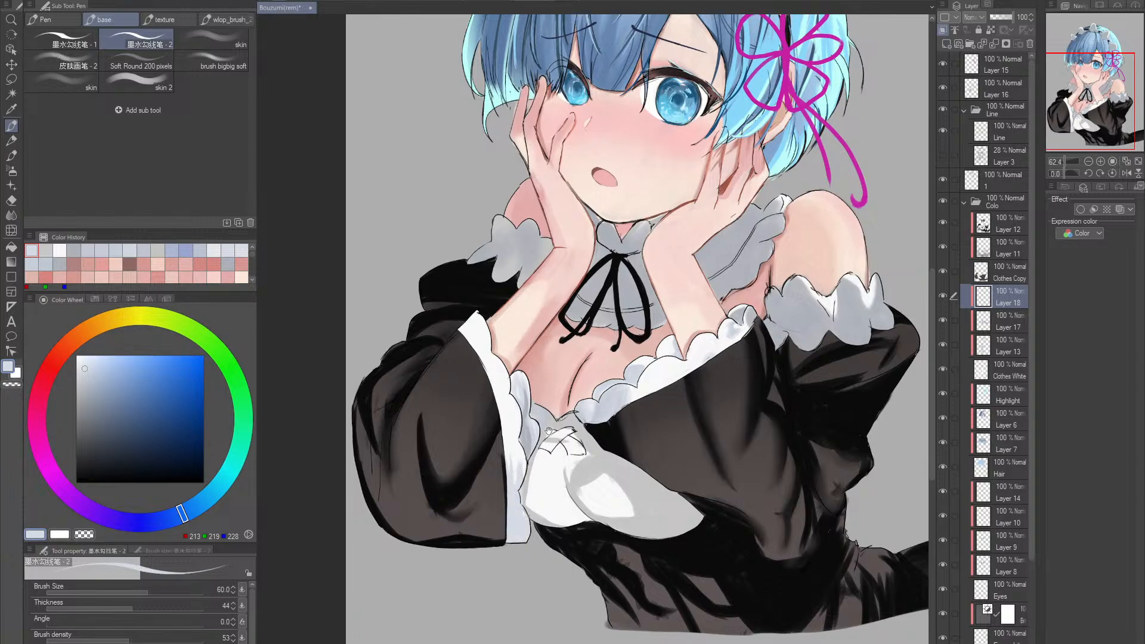
drag(549, 431, 552, 484)
key(ctrl+s)
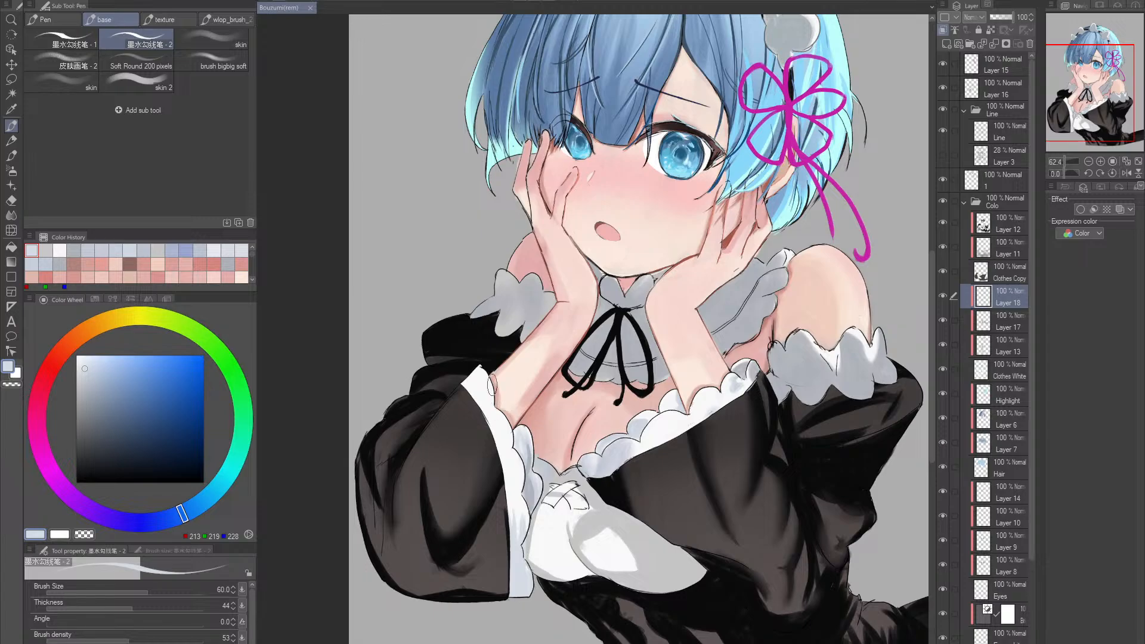
- Shade the upper cuff edge and the neckline frill with the same pale blue, then switch to the hard eraser for cleanup
drag(492, 385, 517, 498)
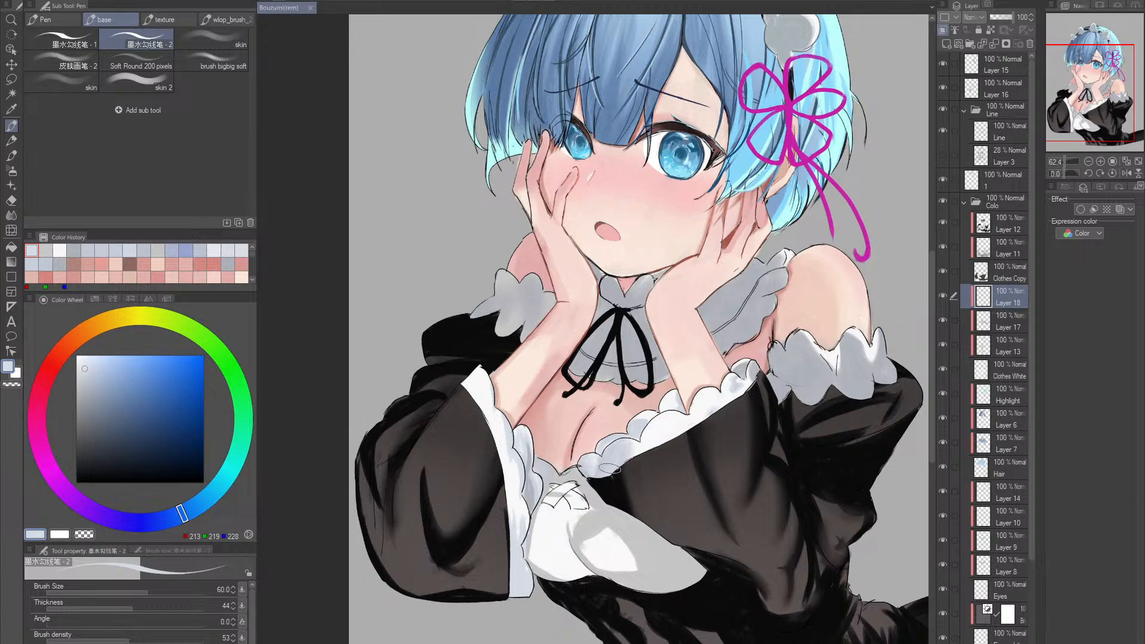
mouse_move(690, 407)
mouse_down()
mouse_move(680, 415)
mouse_move(685, 396)
mouse_up()
key(e)
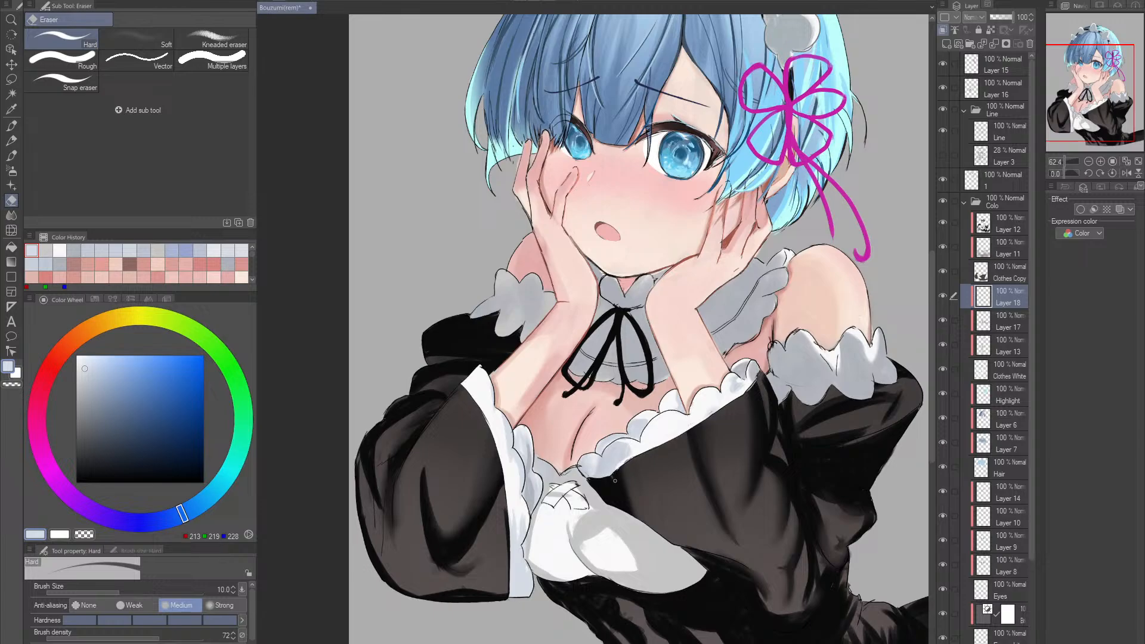
key(alt+space)
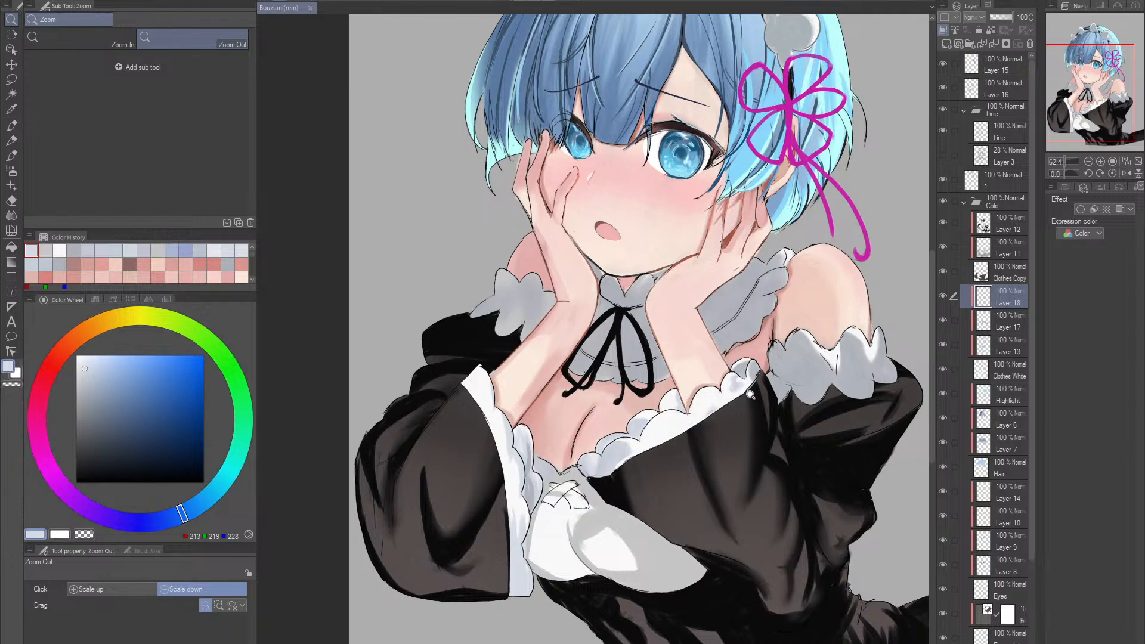
mouse_move(768, 383)
mouse_down()
mouse_move(846, 365)
mouse_move(668, 413)
mouse_move(692, 400)
mouse_move(674, 370)
mouse_move(639, 397)
mouse_move(641, 384)
mouse_move(633, 417)
mouse_move(650, 376)
mouse_move(662, 381)
mouse_up()
drag(615, 444, 683, 405)
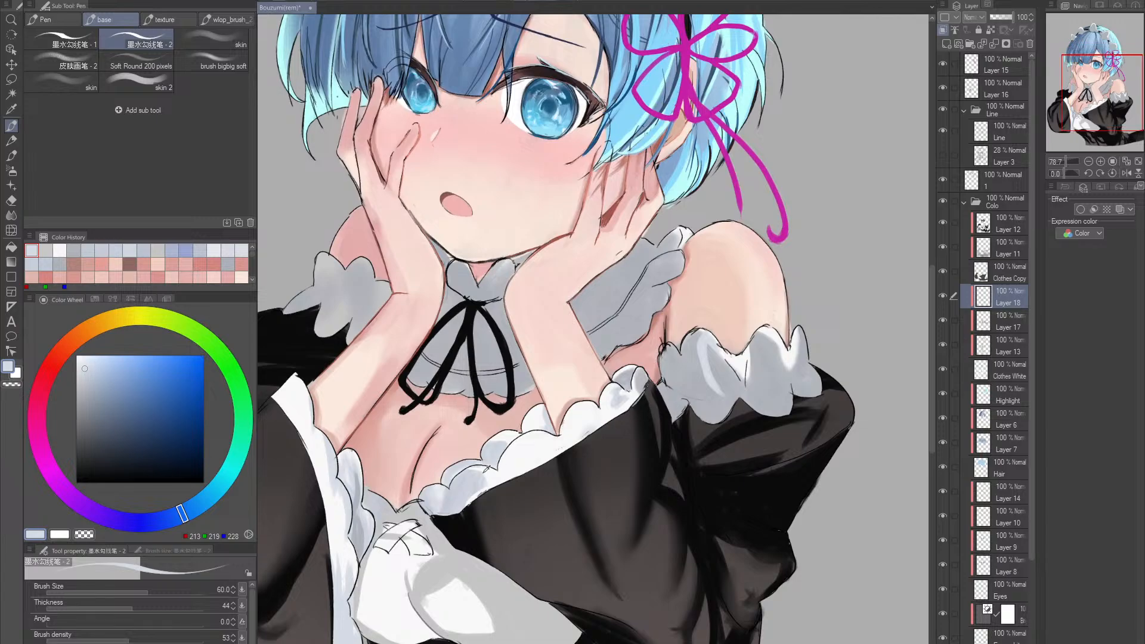
- Sample greys such as RGB 180, 182, 190, try broad shading on the upper-arm frill at size 150, and undo the last strokes
alt+click(735, 388)
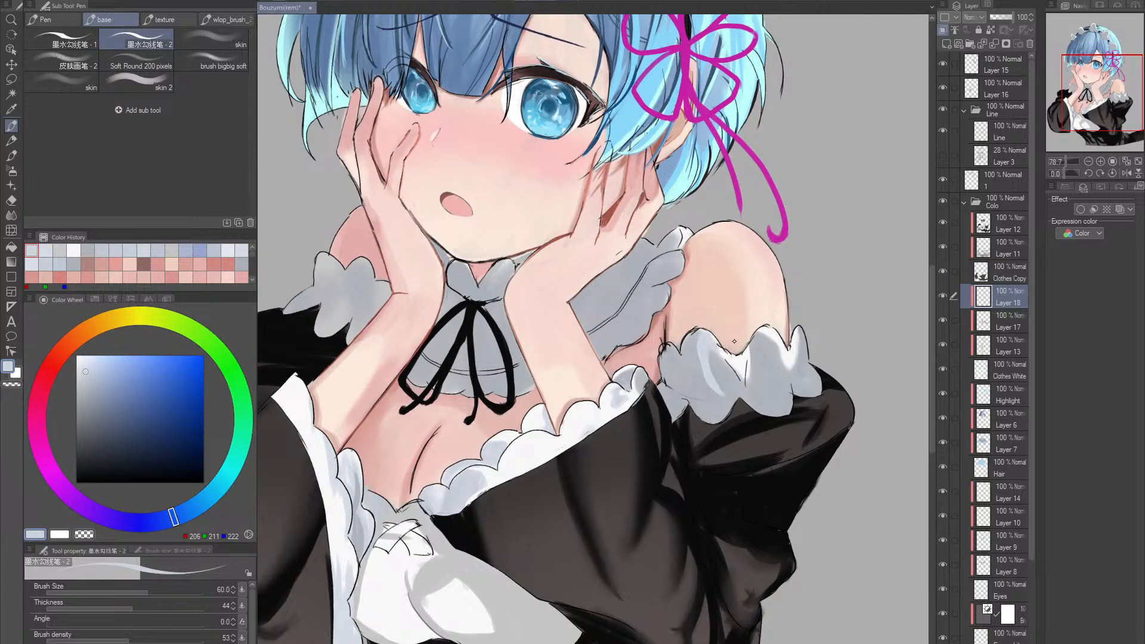
alt+click(722, 371)
key(ctrl+s)
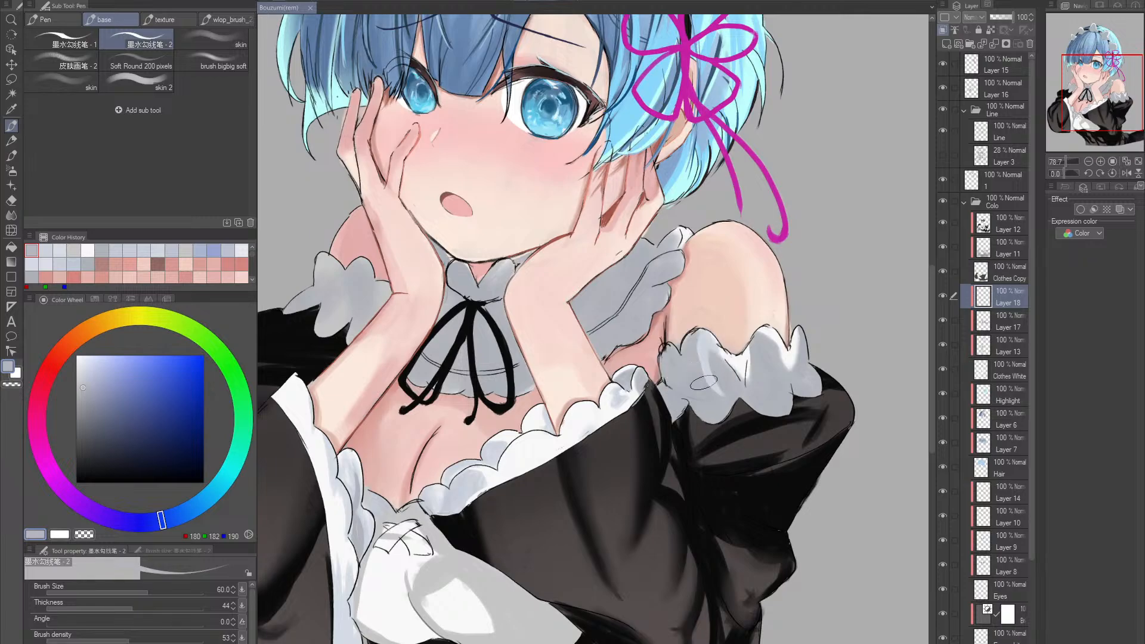
key(bracketright)
key(bracketright)
key(bracketright)
key(bracketright)
key(bracketright)
mouse_move(698, 344)
mouse_down()
mouse_move(702, 386)
mouse_move(681, 379)
mouse_move(725, 417)
mouse_move(736, 385)
mouse_move(755, 402)
mouse_up()
key(ctrl+z)
key(ctrl+z)
key(ctrl+z)
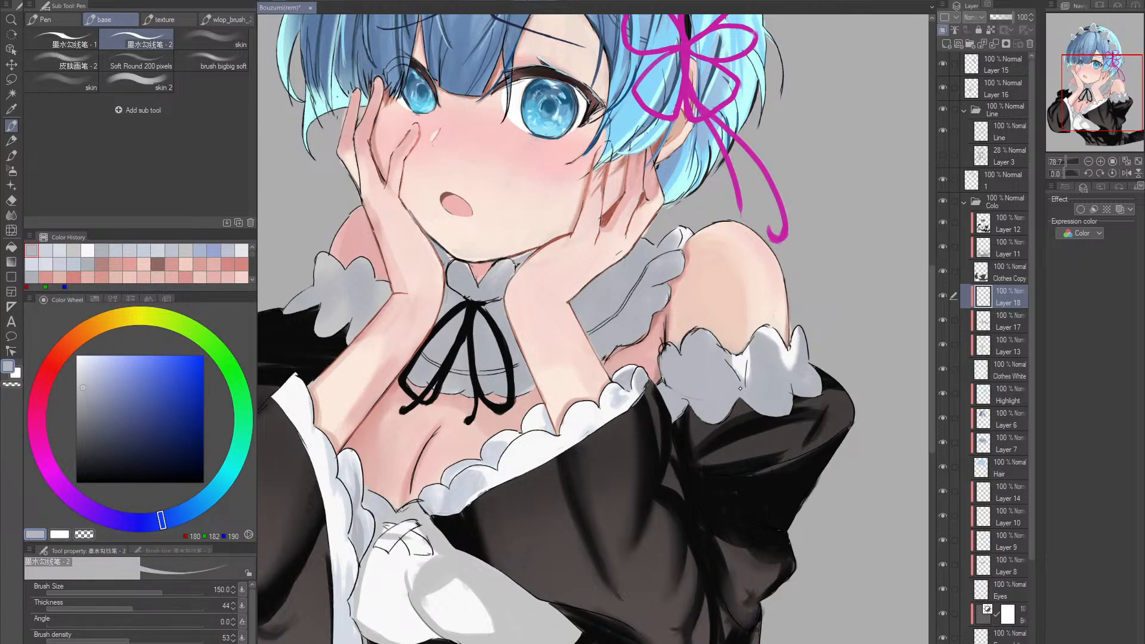
- Shade the inner folds of the upper-arm frill with sampled greys such as RGB 175, 178, 185 at size 150
alt+click(753, 357)
mouse_move(740, 352)
mouse_down()
mouse_move(686, 417)
mouse_move(744, 391)
mouse_up()
alt+click(692, 370)
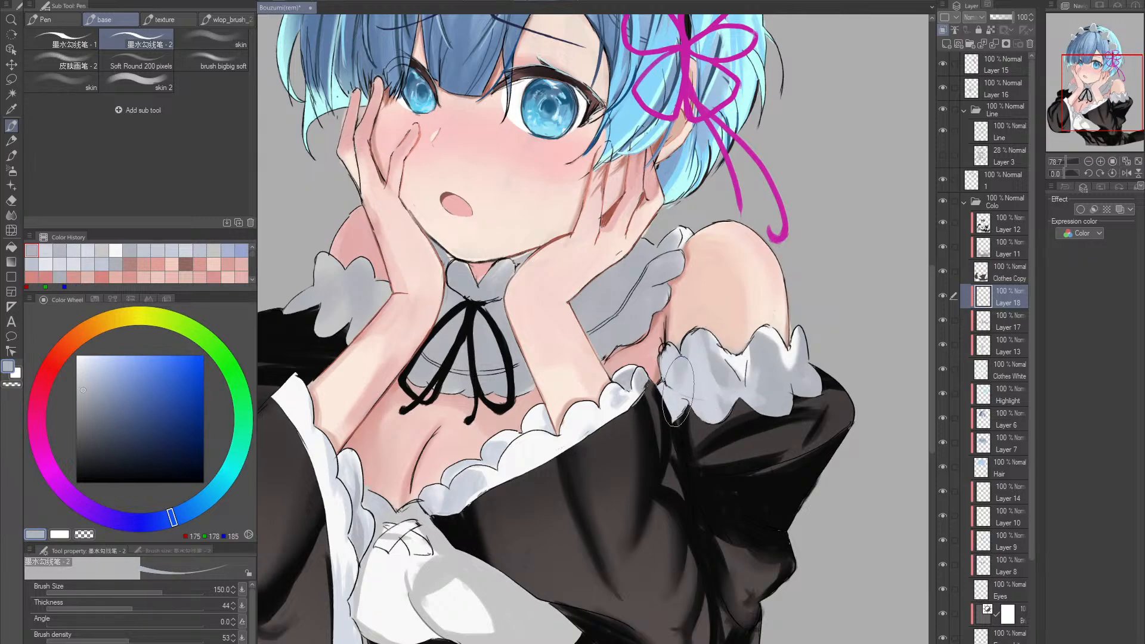
mouse_move(674, 382)
mouse_down()
mouse_move(660, 377)
mouse_move(669, 394)
mouse_move(680, 357)
mouse_move(673, 388)
mouse_move(676, 374)
mouse_up()
- Lower the brush density to 19, glaze the upper-arm frill with broad strokes using sampled RGB 187, 190, 199, and save
click(75, 640)
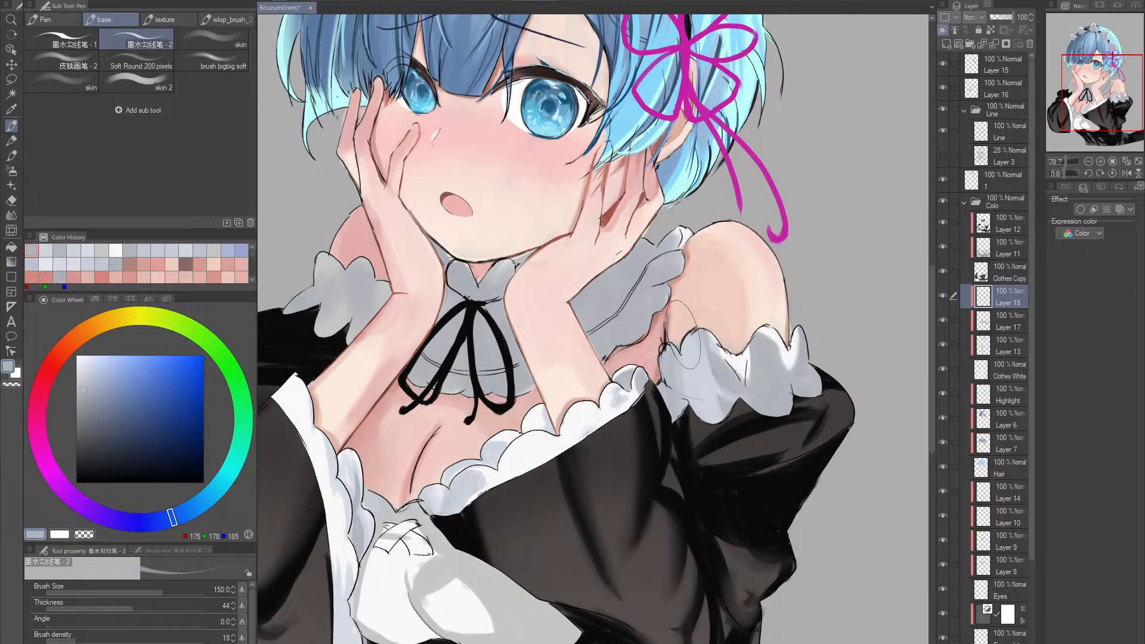
mouse_move(683, 334)
mouse_down()
mouse_move(704, 382)
mouse_move(782, 381)
mouse_move(787, 369)
mouse_up()
alt+click(714, 371)
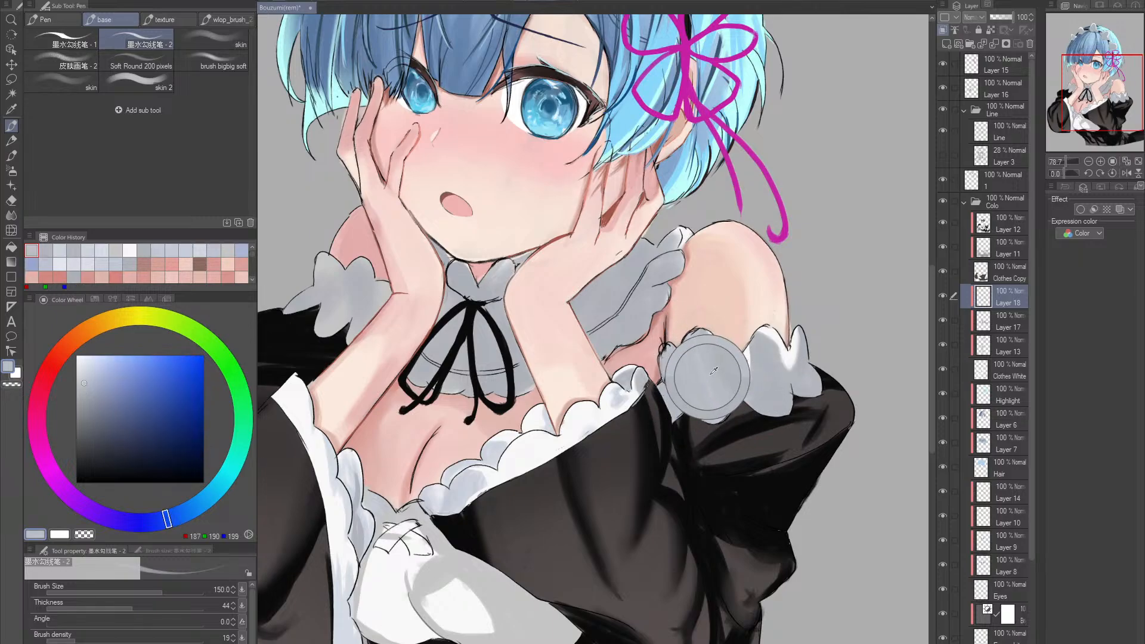
mouse_move(714, 370)
mouse_down()
mouse_move(741, 377)
mouse_move(727, 362)
mouse_move(757, 404)
mouse_move(805, 373)
mouse_up()
key(ctrl+s)
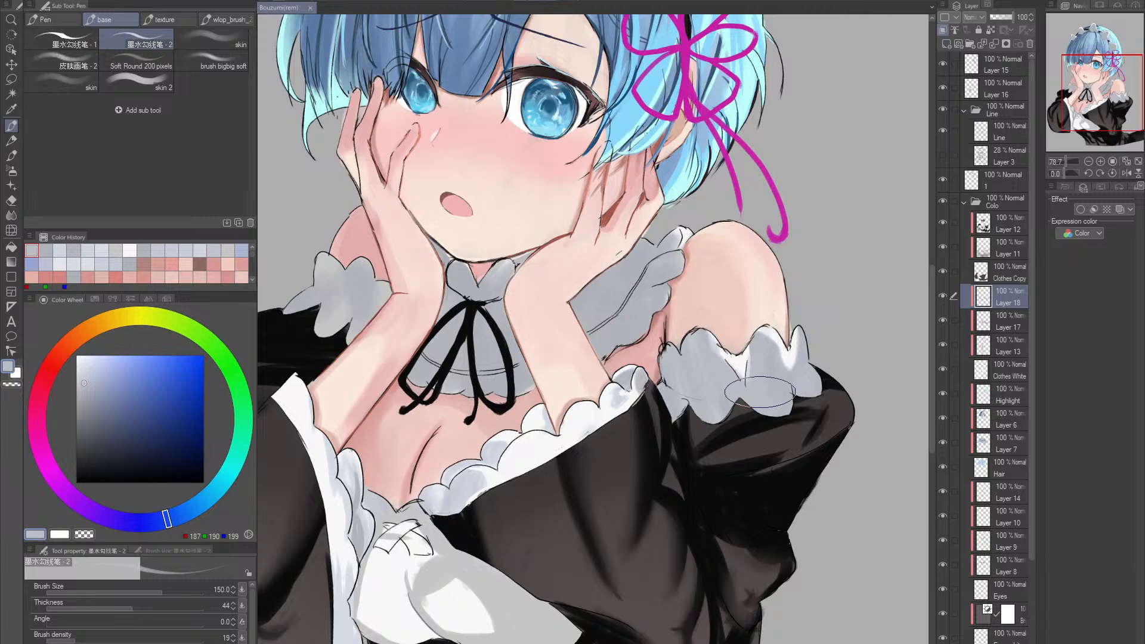
- Undo the last broad stroke and add RGB 248, 248, 248 highlights to the outer folds of the upper-arm frill at size 15
key(ctrl+z)
key(p)
key(p)
key([)
key([)
key([)
key([)
key([)
key([)
key([)
key([)
key([)
key([)
key([)
key([)
alt+click(762, 336)
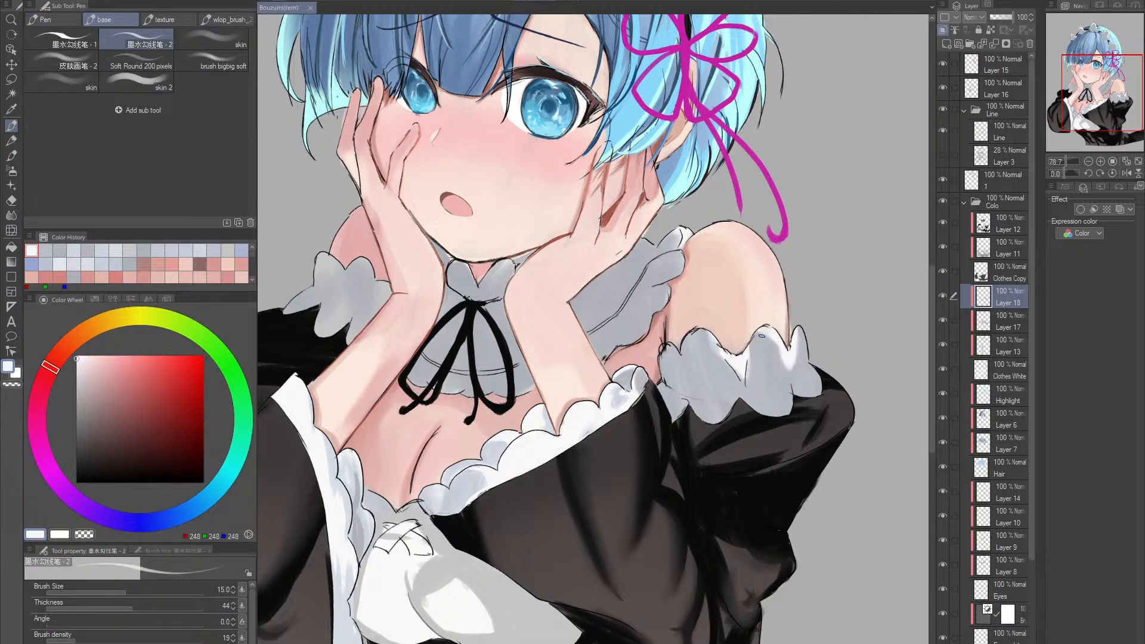
ctrl+alt+click(805, 363)
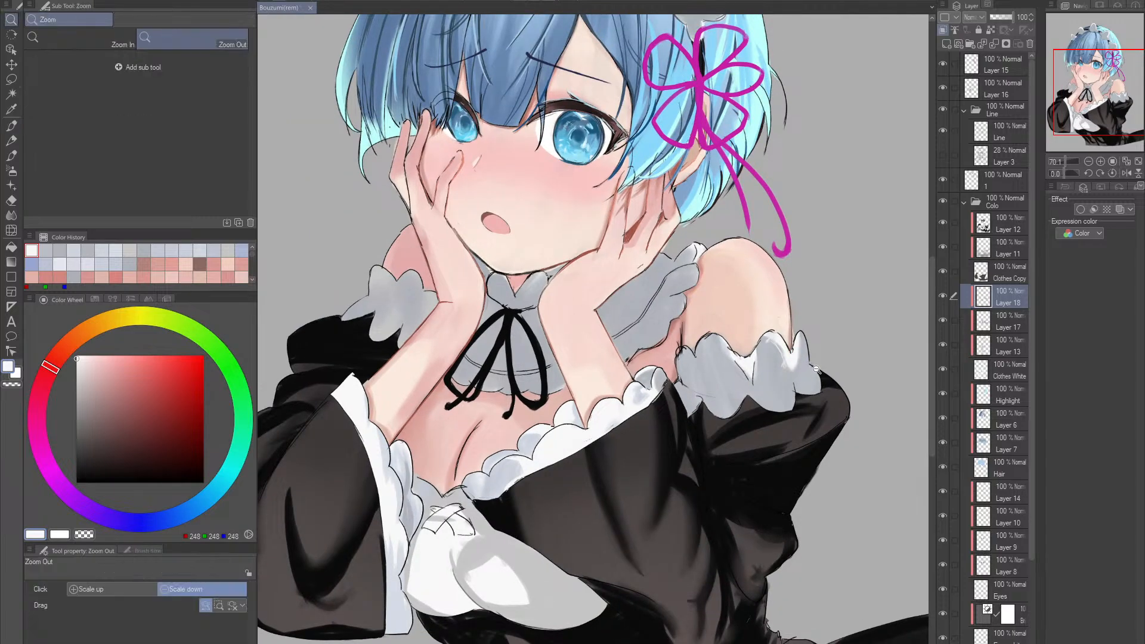
drag(817, 369, 767, 424)
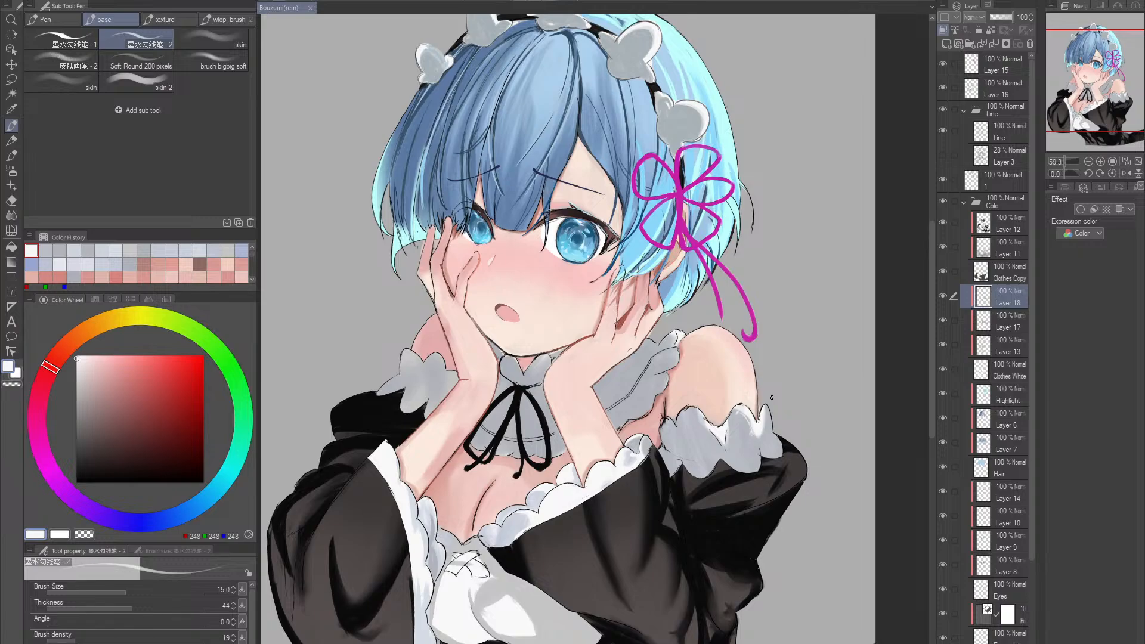
drag(767, 424, 770, 448)
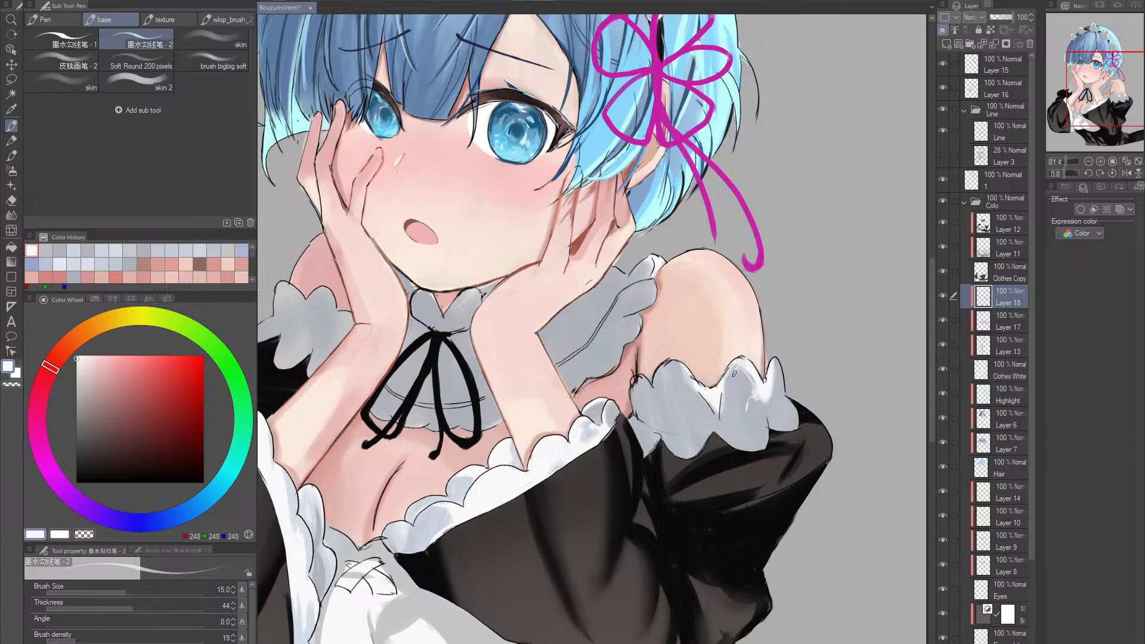
- Add more white highlights to the upper-arm frill's outer folds, enlarging the brush to size 25, and save
drag(726, 389, 722, 383)
key(bracketright)
key(bracketright)
key(ctrl+s)
alt+click(755, 395)
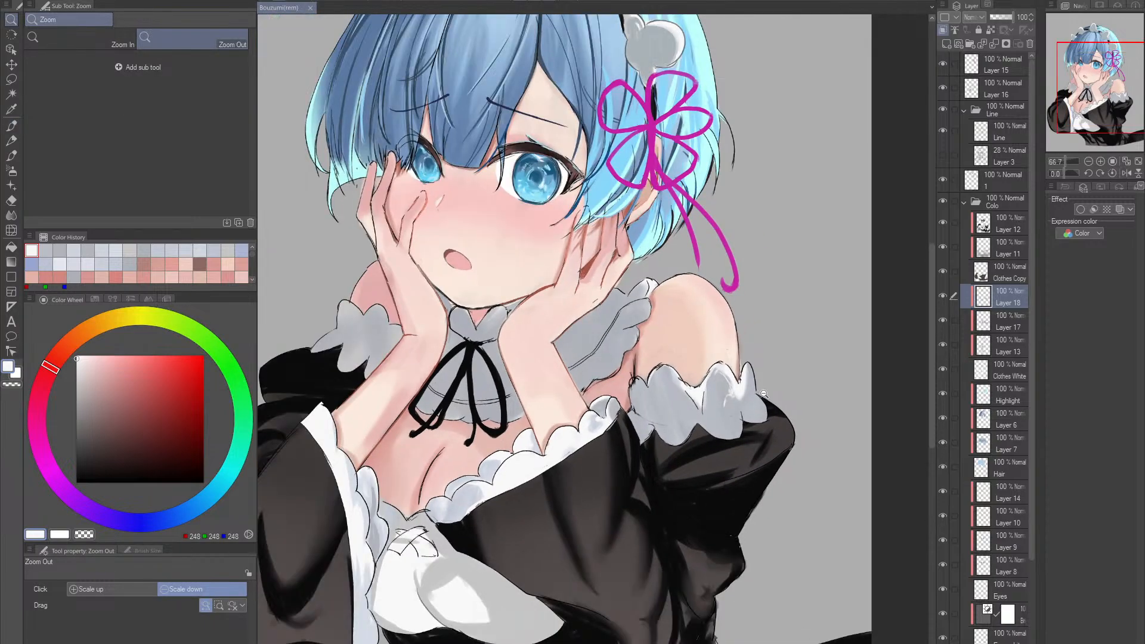
click(753, 386)
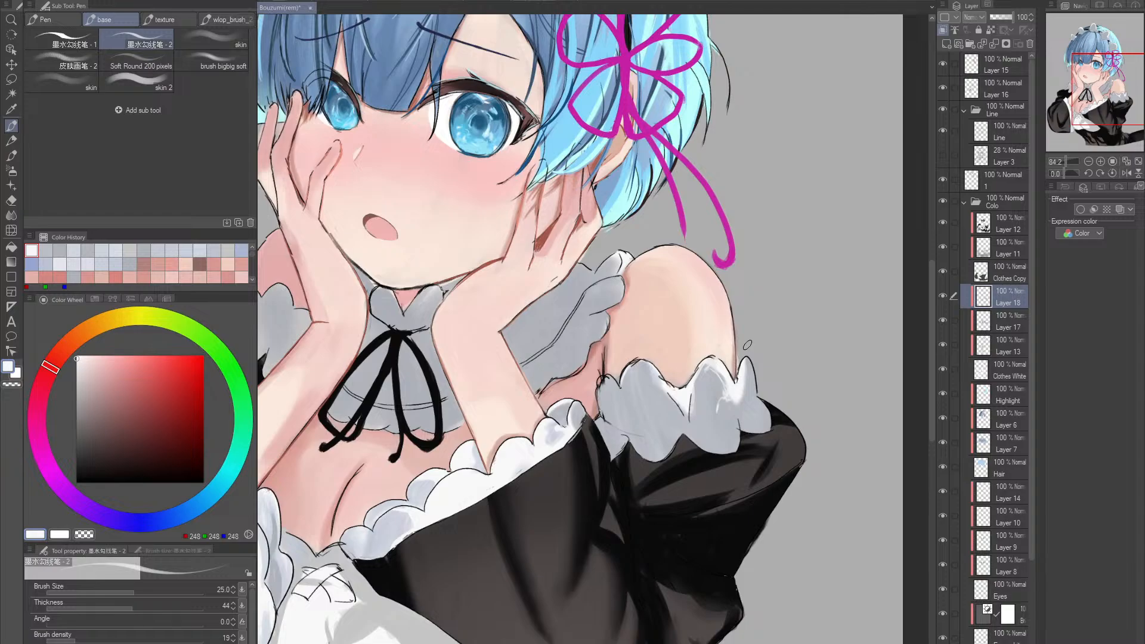
key(ctrl+s)
- Soften the highlights on the frill's outer scallop with the sampled grey RGB 181, 184, 192 at size 25
alt+click(750, 377)
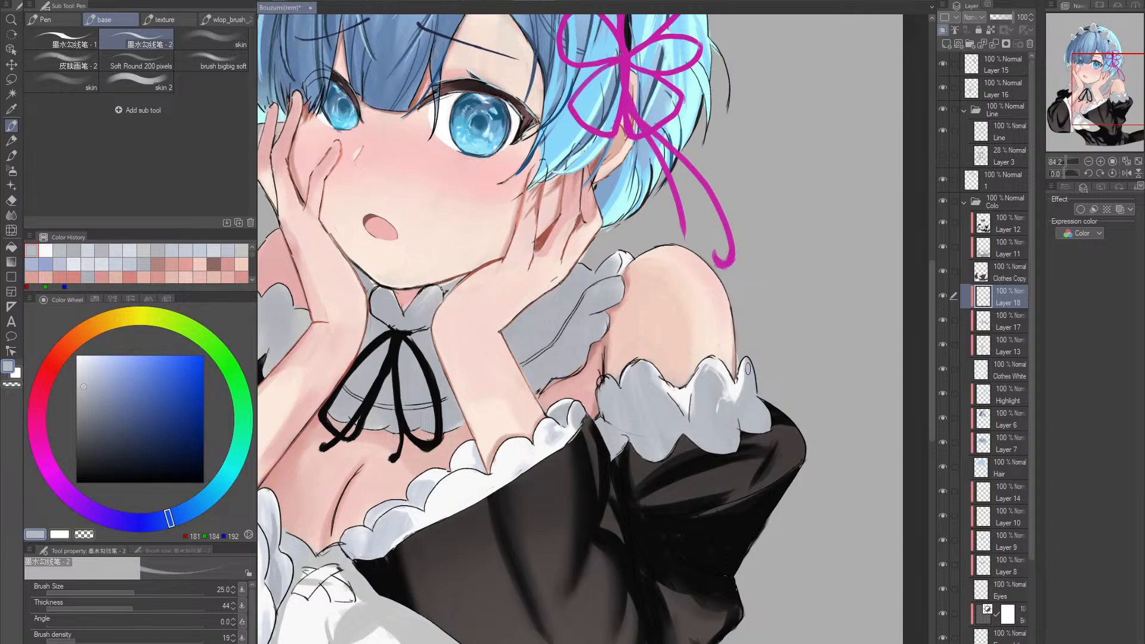
key(alt+space)
click(758, 392)
click(759, 392)
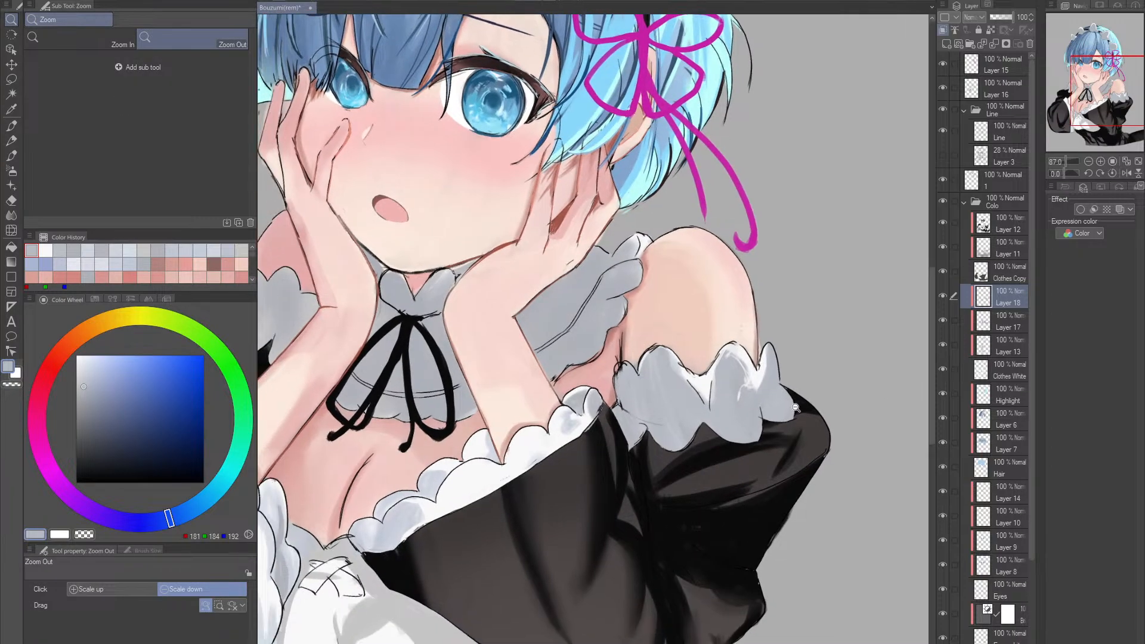
click(759, 392)
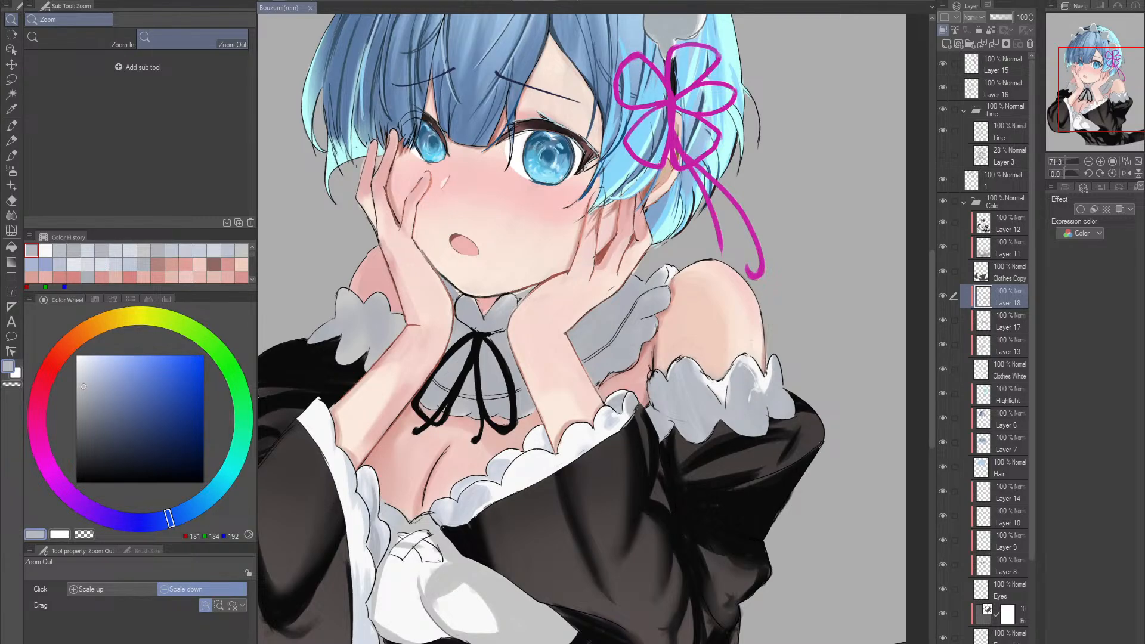
scroll(715, 415, up, 1)
- Brighten the frill's middle fold with RGB 248, 248, 248, soften it with sampled RGB 184, 187, 196, and save
key(p)
alt+click(725, 383)
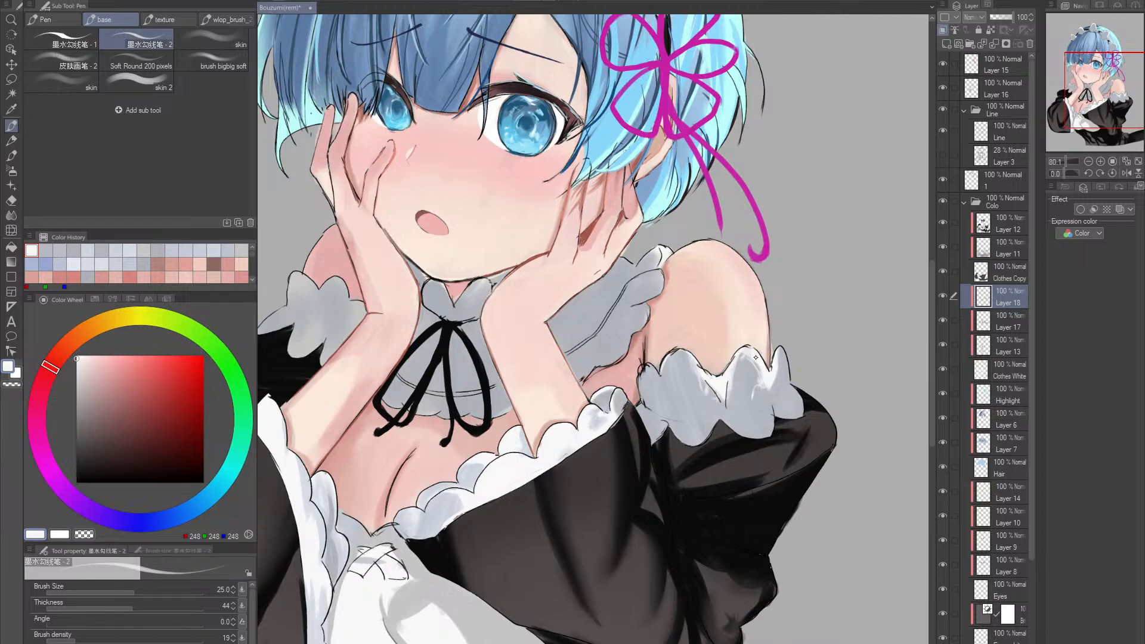
alt+click(740, 375)
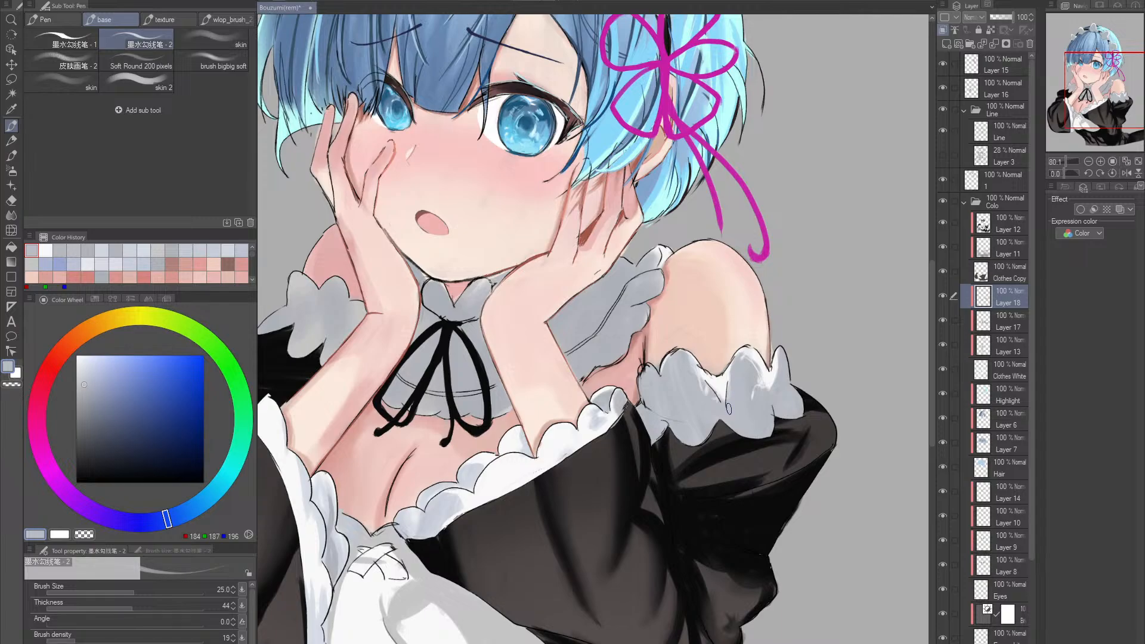
key(ctrl+s)
- Refine the frill's middle and lower folds with sampled greys RGB 174, 176, 184, RGB 205, 210, 221 and RGB 184, 187, 196
alt+click(586, 321)
drag(652, 345, 662, 368)
key(alt+space)
click(662, 367)
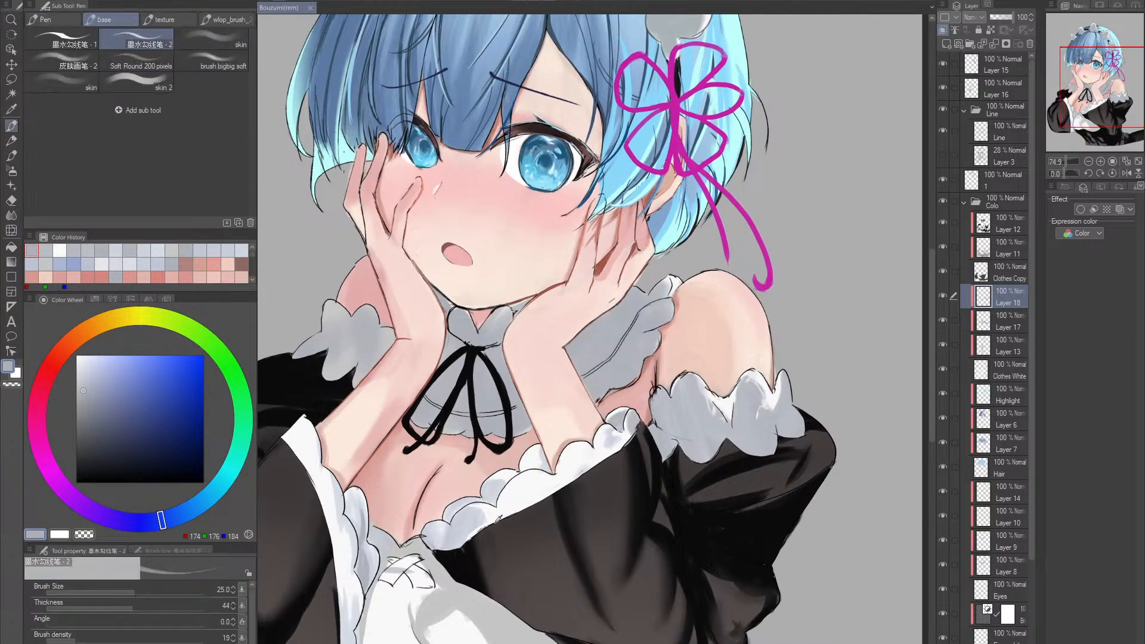
alt+click(692, 450)
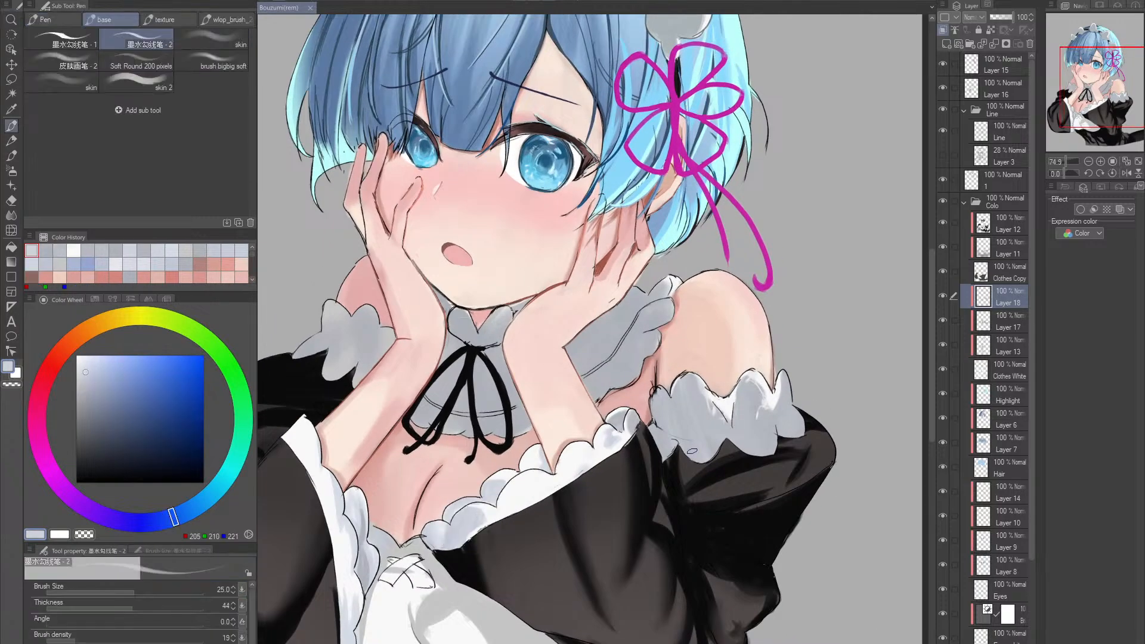
alt+click(705, 417)
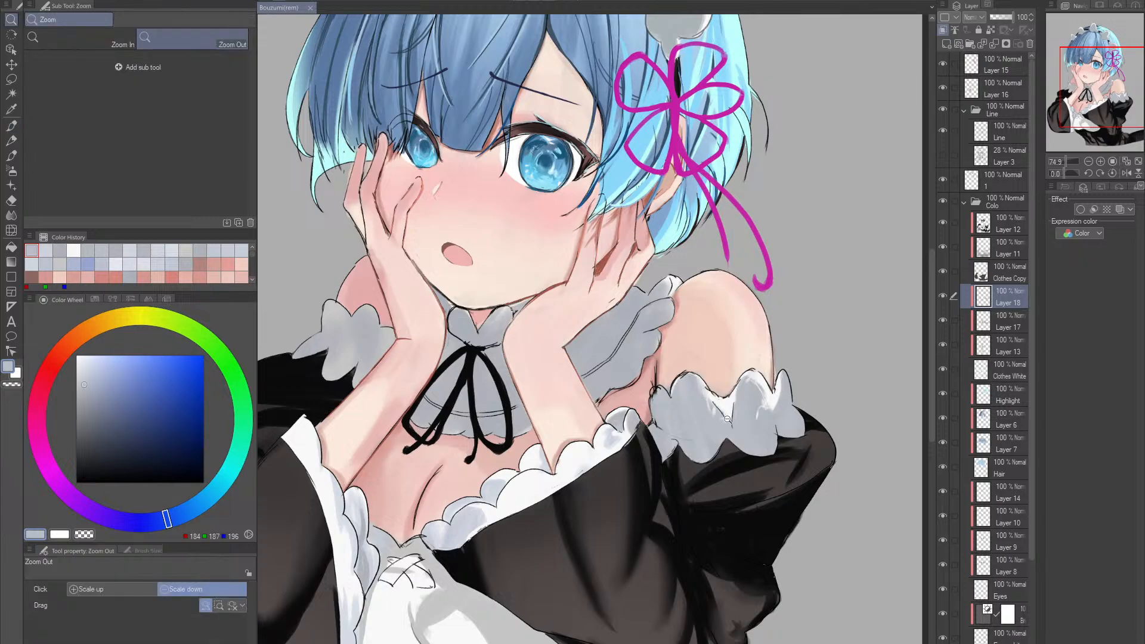
- Lighten the inner edge of the upper-arm frill with pale blues RGB 203, 208, 220 and RGB 214, 220, 229 at size 25
mouse_move(727, 346)
mouse_down()
mouse_move(713, 403)
mouse_move(710, 358)
mouse_move(668, 308)
mouse_move(701, 308)
mouse_up()
alt+click(458, 479)
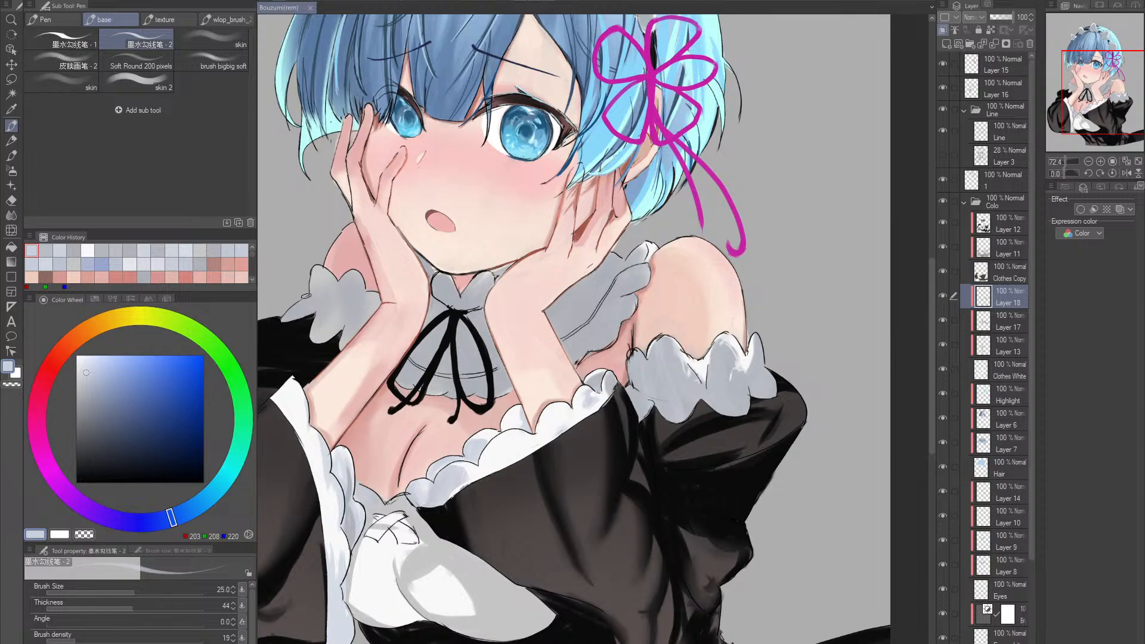
alt+click(336, 458)
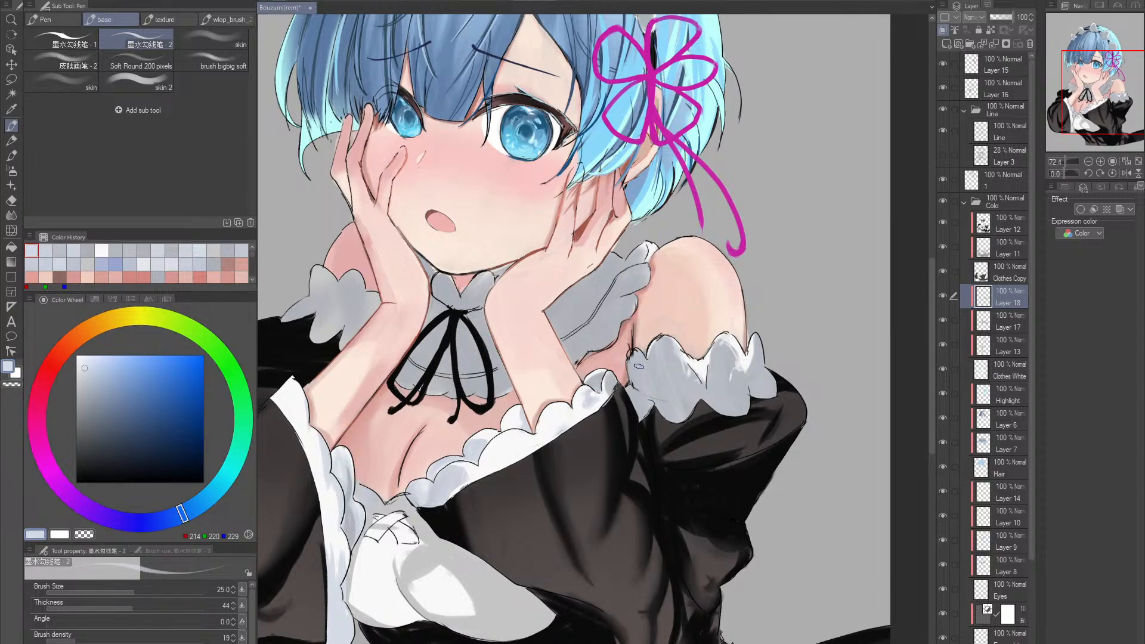
mouse_move(639, 366)
mouse_down()
mouse_move(630, 361)
mouse_move(641, 391)
mouse_up()
alt+click(631, 365)
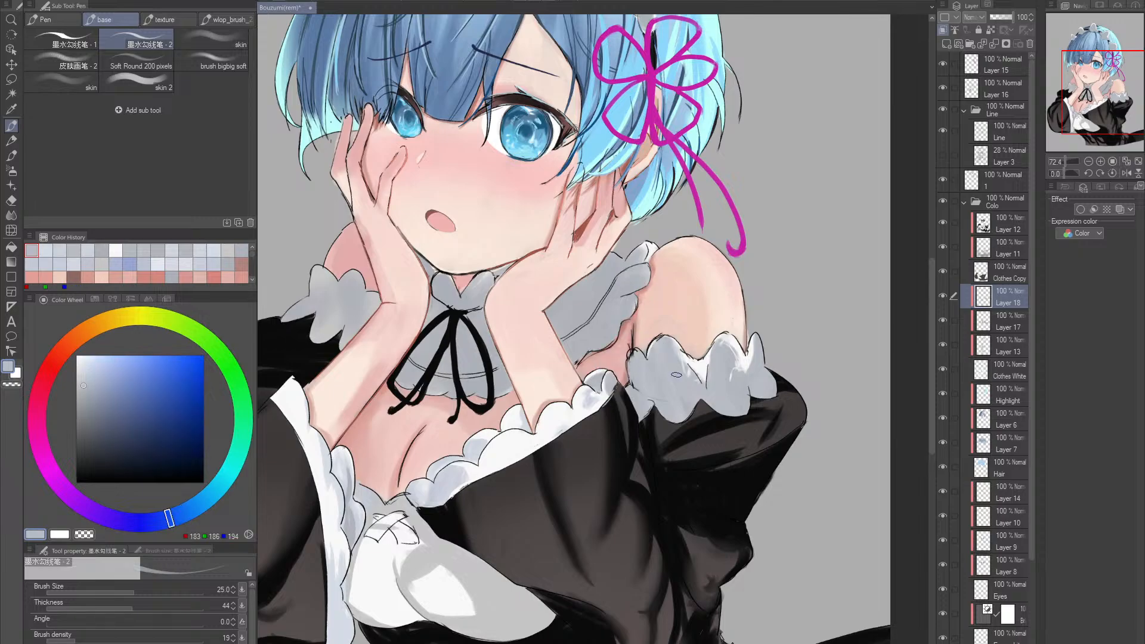
- Darken the inner scallops of the upper-arm frill with bluish greys RGB 162, 164, 179 and RGB 151, 156, 182 at size 40
click(89, 393)
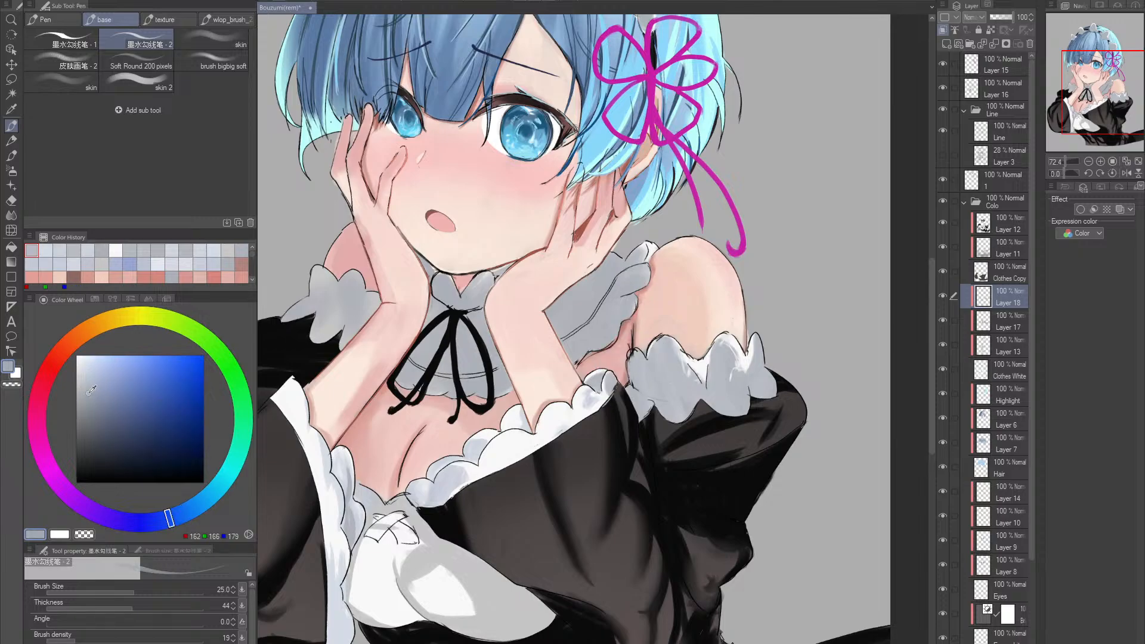
click(161, 520)
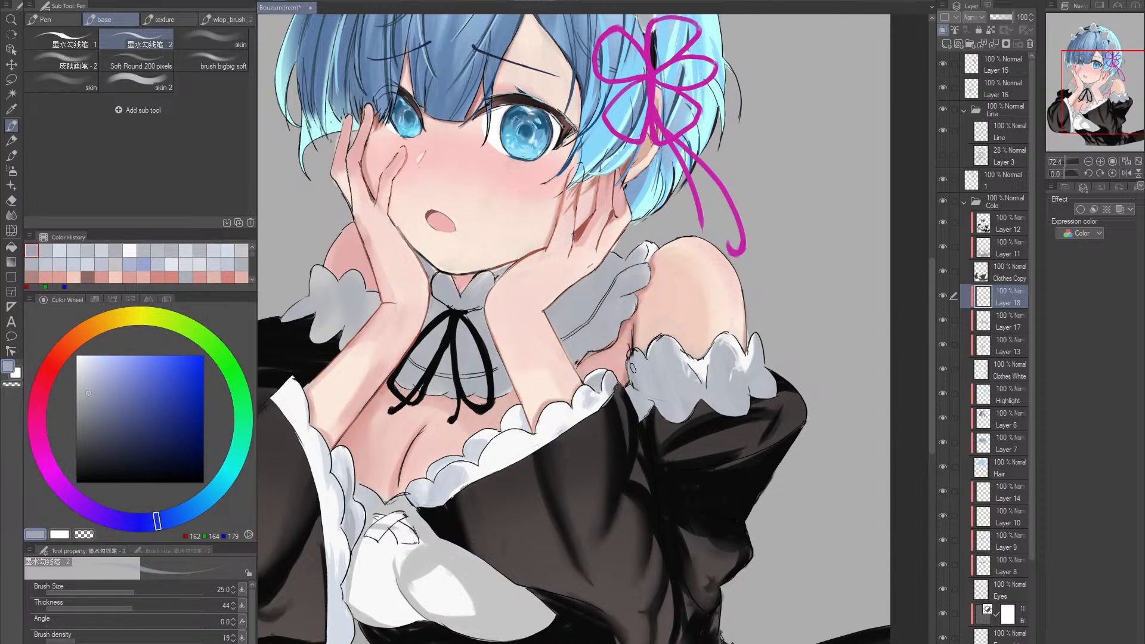
key(bracketright)
key(bracketright)
key(bracketright)
key(bracketright)
key(bracketleft)
click(108, 389)
drag(639, 360, 637, 385)
click(98, 392)
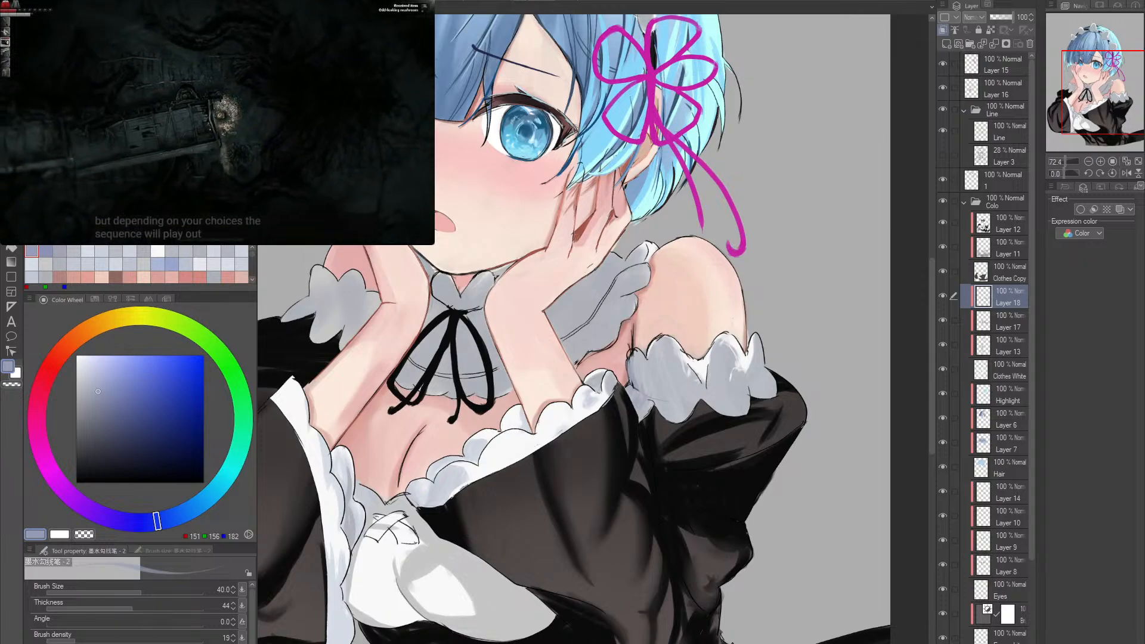
click(276, 86)
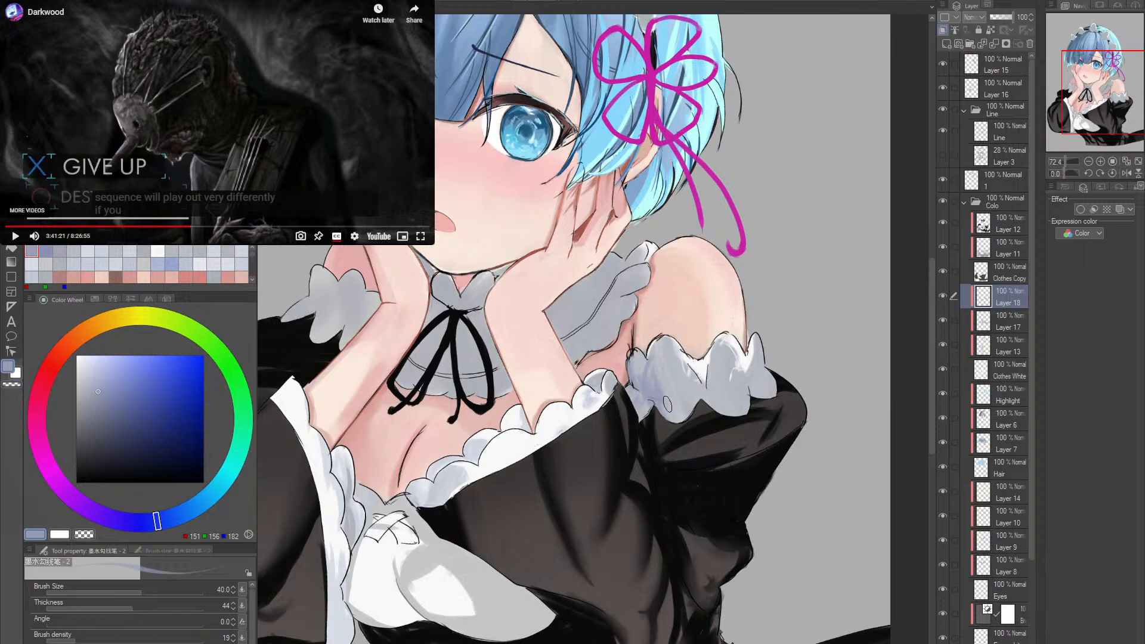
drag(769, 377, 723, 388)
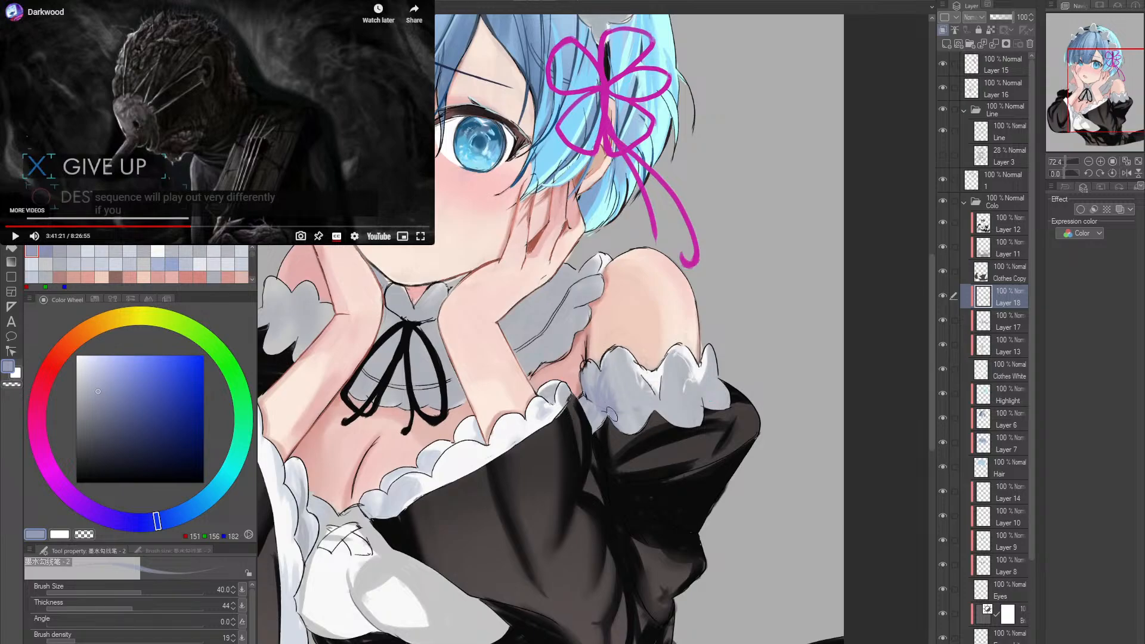
- Shade the upper-arm frill's innermost scallop with blue RGB 136, 145, 195 and soften it with sampled grey RGB 180, 184, 192
click(115, 385)
mouse_move(605, 386)
mouse_down()
mouse_move(615, 430)
mouse_move(599, 361)
mouse_move(618, 416)
mouse_up()
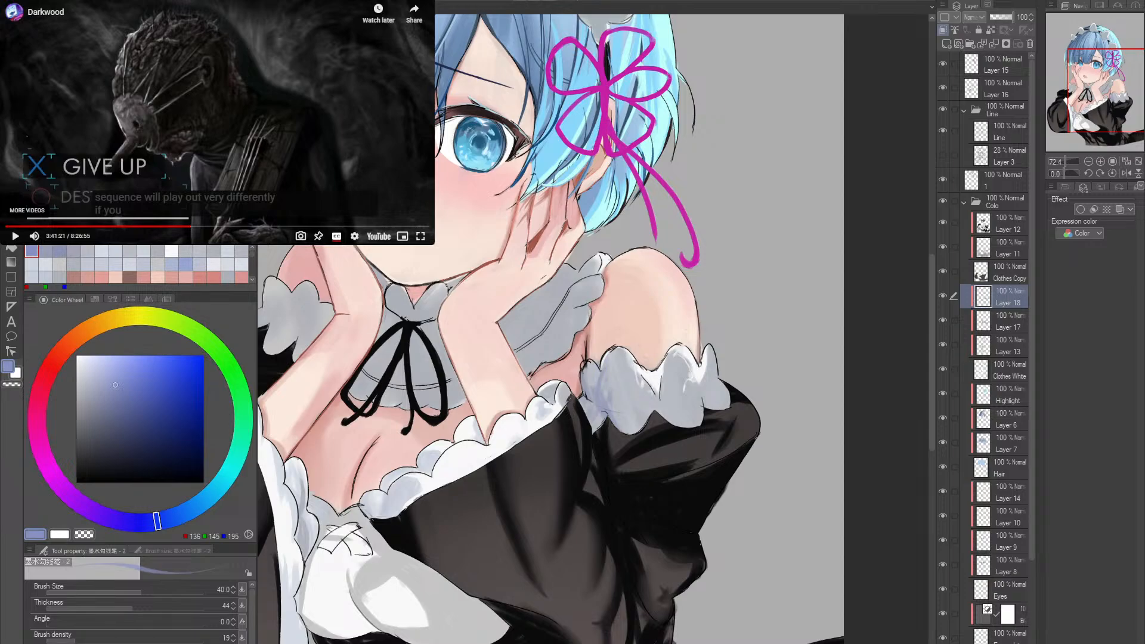
click(97, 381)
drag(602, 362, 612, 421)
alt+click(621, 390)
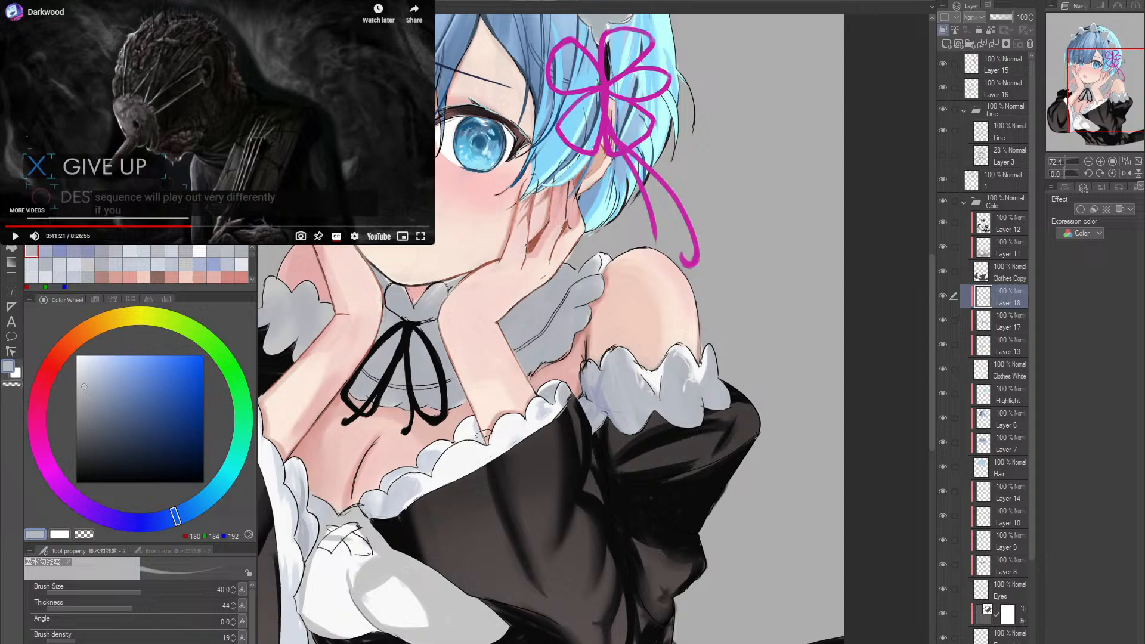
- Rework the innermost scallop of the upper-arm frill with light grey RGB 202, 205, 211 and darker grey RGB 156, 158, 163
click(82, 377)
drag(601, 367, 602, 414)
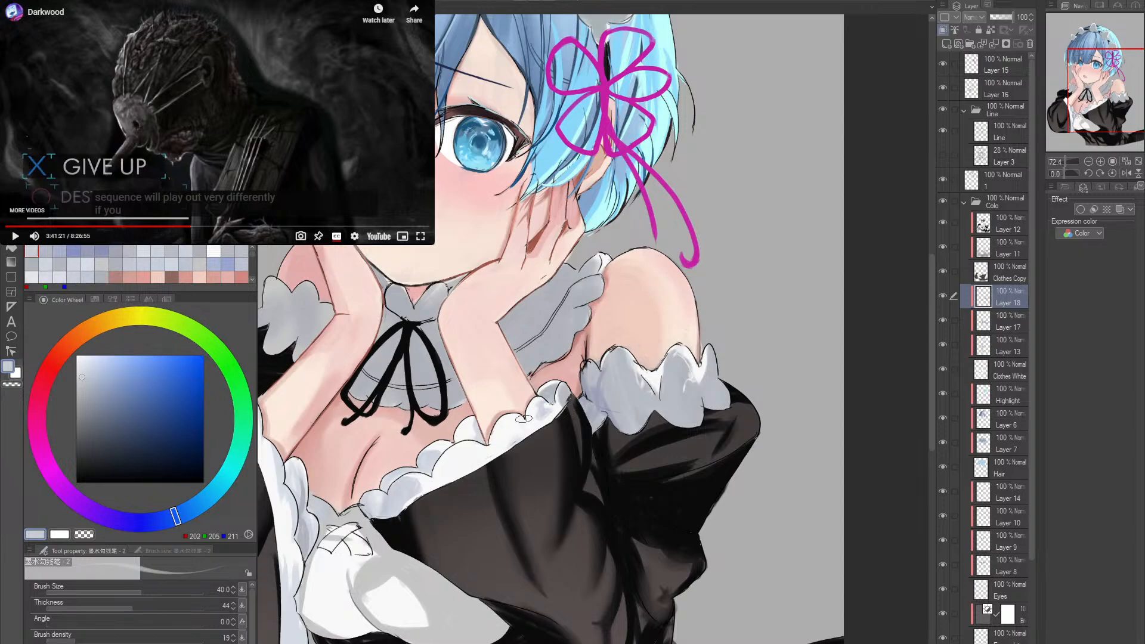
click(82, 402)
drag(596, 368, 616, 435)
- Set the brush density to 60 and blend the upper-arm frill's inner folds with sampled RGB 162, 168, 181
click(147, 636)
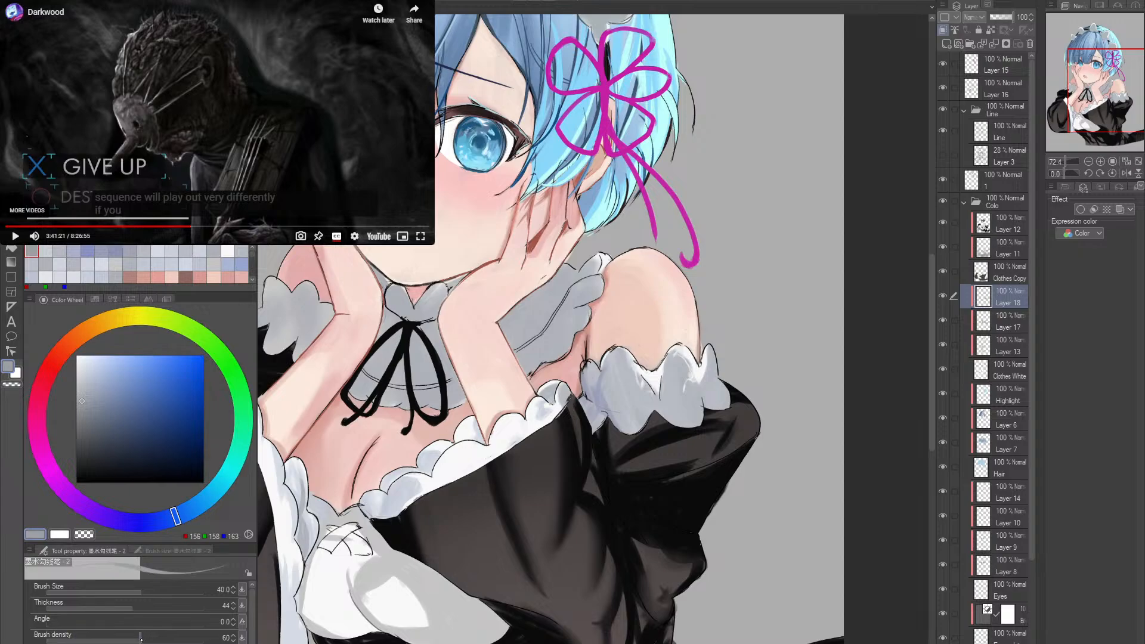
alt+click(597, 412)
drag(604, 367, 618, 422)
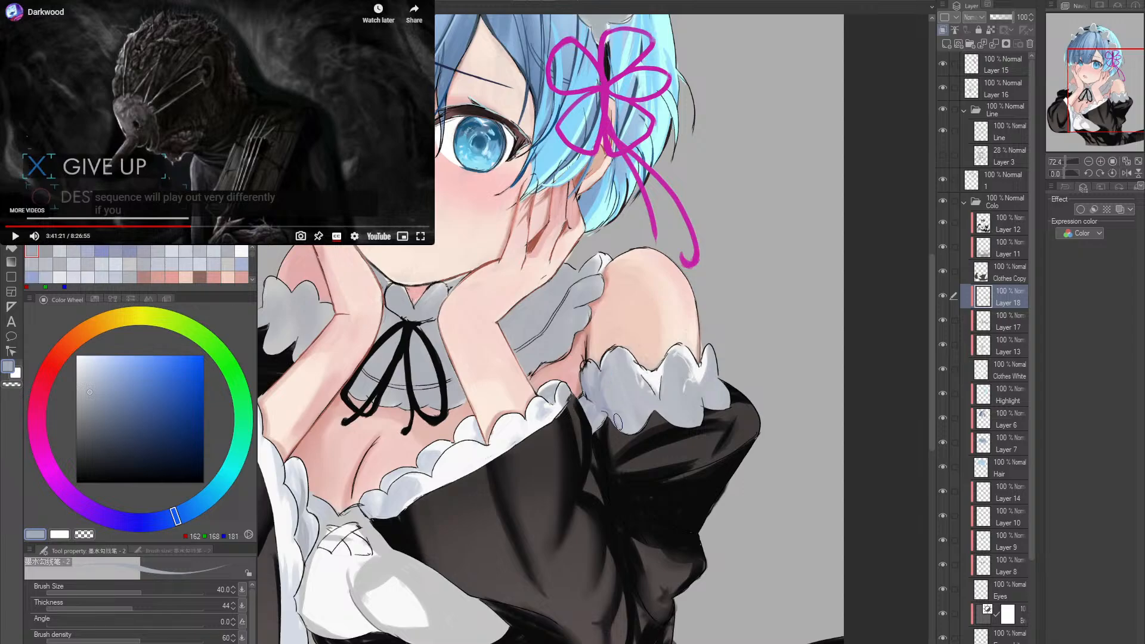
drag(598, 361, 619, 424)
mouse_move(601, 386)
mouse_down()
mouse_move(584, 415)
mouse_move(600, 398)
mouse_move(639, 432)
mouse_move(634, 414)
mouse_move(630, 441)
mouse_move(624, 415)
mouse_move(635, 414)
mouse_move(610, 371)
mouse_move(600, 391)
mouse_move(621, 426)
mouse_move(654, 417)
mouse_move(633, 434)
mouse_move(663, 390)
mouse_move(683, 425)
mouse_move(668, 415)
mouse_move(679, 363)
mouse_move(670, 414)
mouse_up()
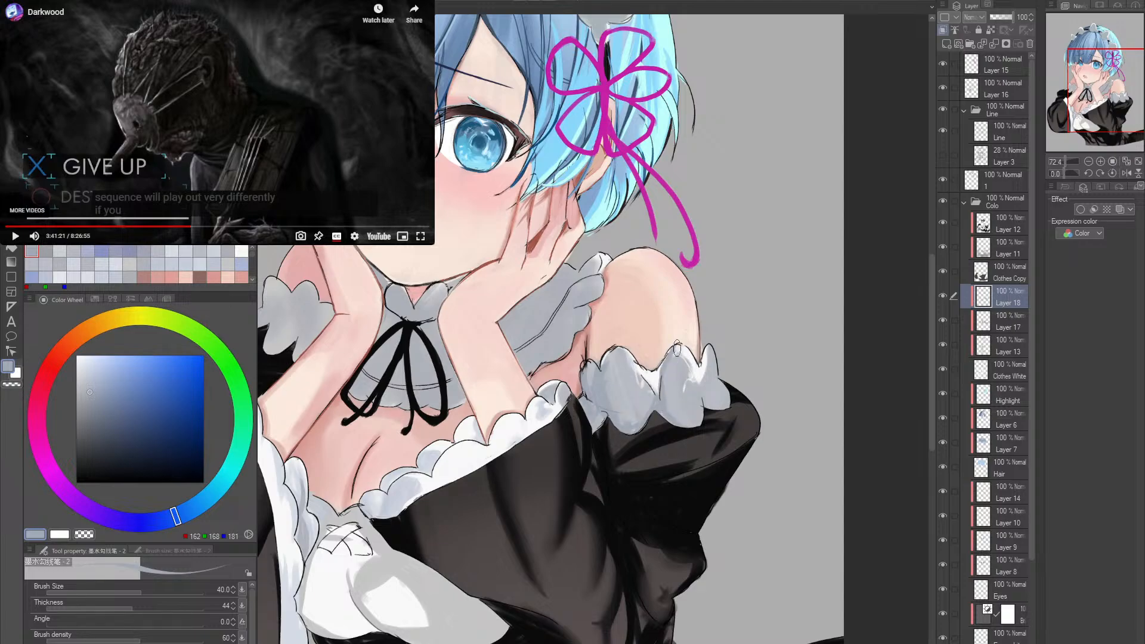
- Define the middle and outer folds of the upper-arm frill with RGB 162, 168, 181 at brush size 40
mouse_move(673, 370)
mouse_down()
mouse_move(679, 407)
mouse_move(669, 399)
mouse_move(669, 410)
mouse_up()
mouse_move(614, 352)
mouse_down()
mouse_move(612, 415)
mouse_move(614, 400)
mouse_up()
mouse_move(615, 358)
mouse_down()
mouse_move(619, 410)
mouse_move(640, 437)
mouse_move(642, 427)
mouse_up()
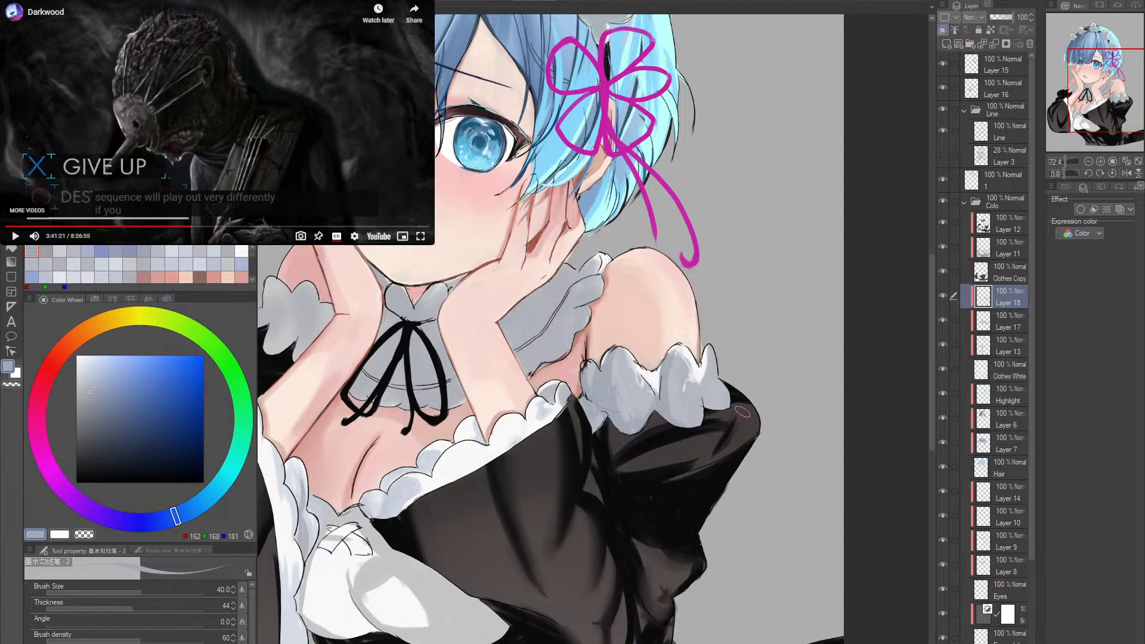
drag(712, 391, 711, 410)
mouse_move(705, 370)
mouse_down()
mouse_move(710, 412)
mouse_move(706, 358)
mouse_move(719, 417)
mouse_move(716, 361)
mouse_move(738, 393)
mouse_move(664, 400)
mouse_move(634, 362)
mouse_move(631, 391)
mouse_move(651, 394)
mouse_move(640, 414)
mouse_move(656, 411)
mouse_move(611, 432)
mouse_move(629, 429)
mouse_move(622, 398)
mouse_move(636, 358)
mouse_up()
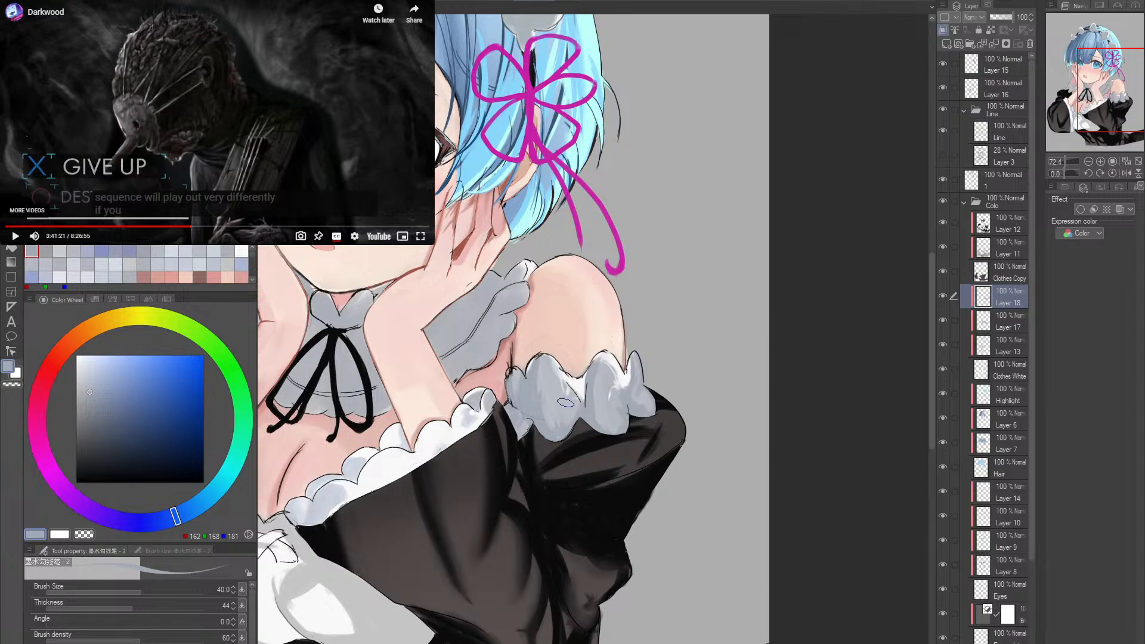
- Shade the neckline frill's scallops from the chest centre to the forearm end with RGB 162, 168, 181
drag(563, 403, 643, 414)
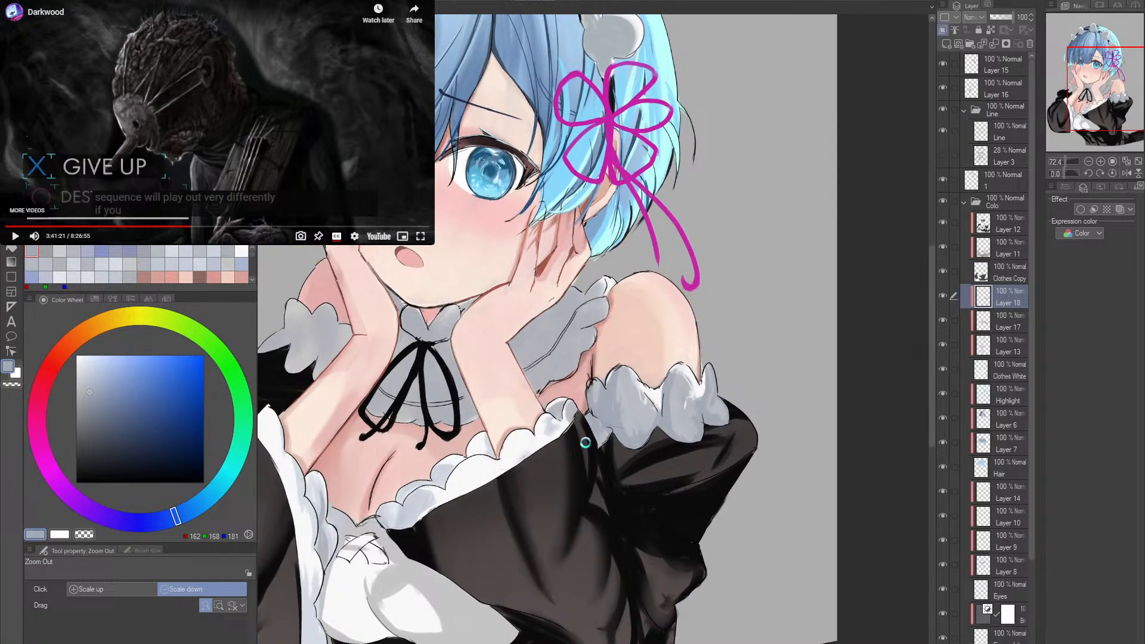
drag(586, 442, 606, 421)
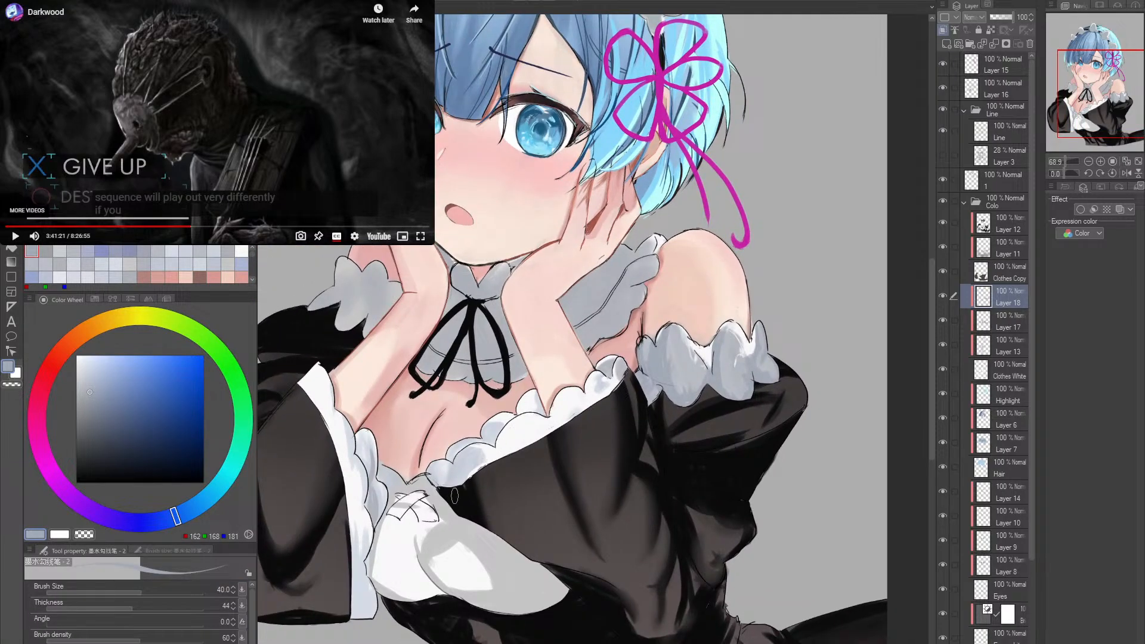
mouse_move(447, 474)
mouse_down()
mouse_move(482, 461)
mouse_move(447, 470)
mouse_move(464, 452)
mouse_move(431, 467)
mouse_move(446, 483)
mouse_move(480, 464)
mouse_move(472, 479)
mouse_move(480, 461)
mouse_move(446, 454)
mouse_move(467, 461)
mouse_move(468, 444)
mouse_move(498, 426)
mouse_up()
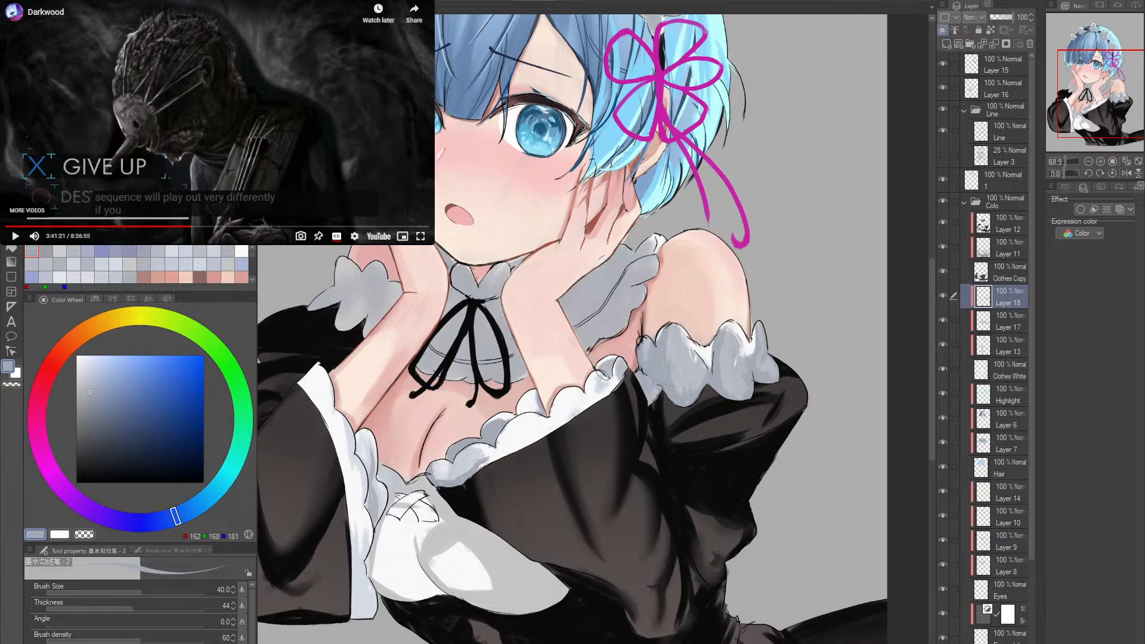
mouse_move(613, 382)
mouse_down()
mouse_move(601, 383)
mouse_move(618, 370)
mouse_up()
mouse_move(633, 412)
mouse_down()
mouse_move(587, 413)
mouse_move(615, 429)
mouse_up()
mouse_move(618, 478)
mouse_down()
mouse_move(592, 429)
mouse_move(543, 449)
mouse_up()
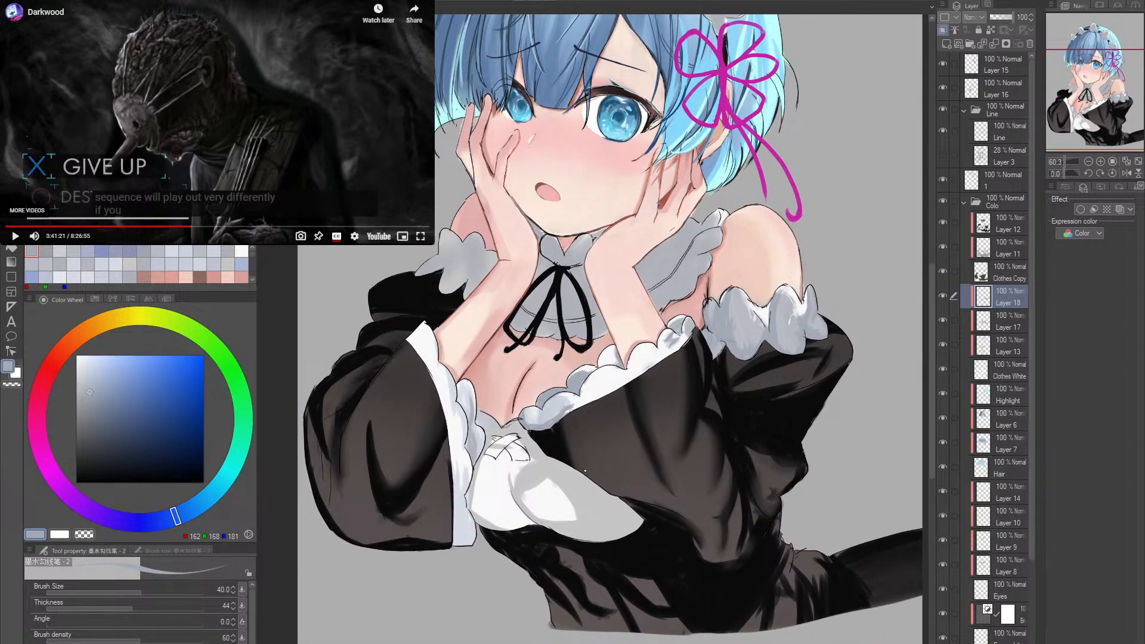
- Try filling the white apron bodice's flat shadow and lit area with RGB 162, 168, 181
key(g)
click(578, 492)
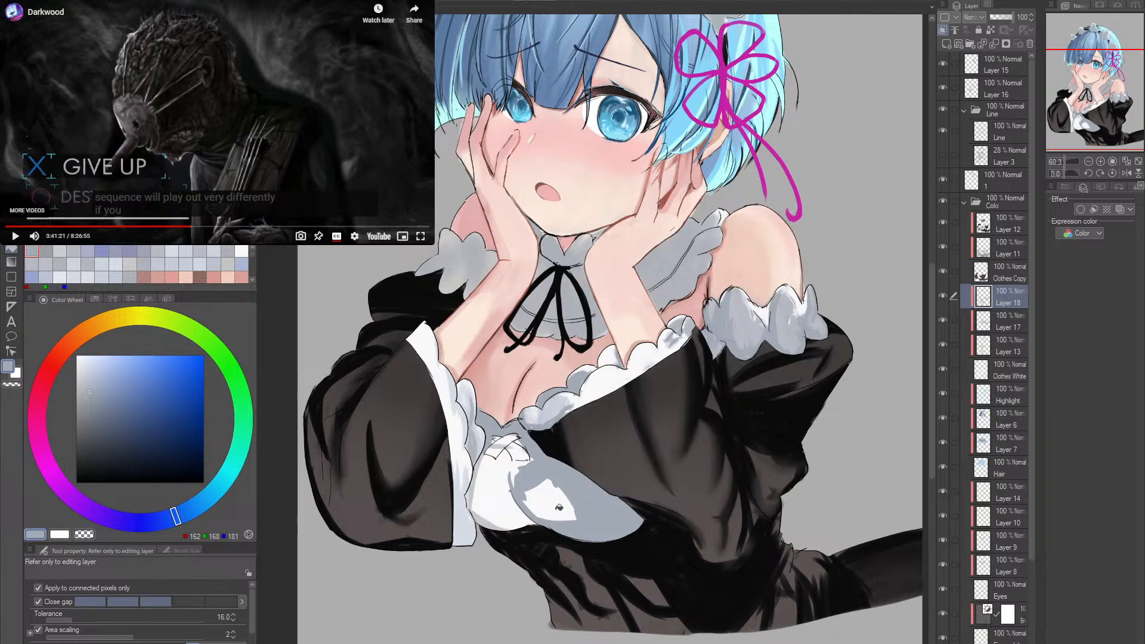
click(507, 516)
key(ctrl+z)
scroll(498, 519, down, 3)
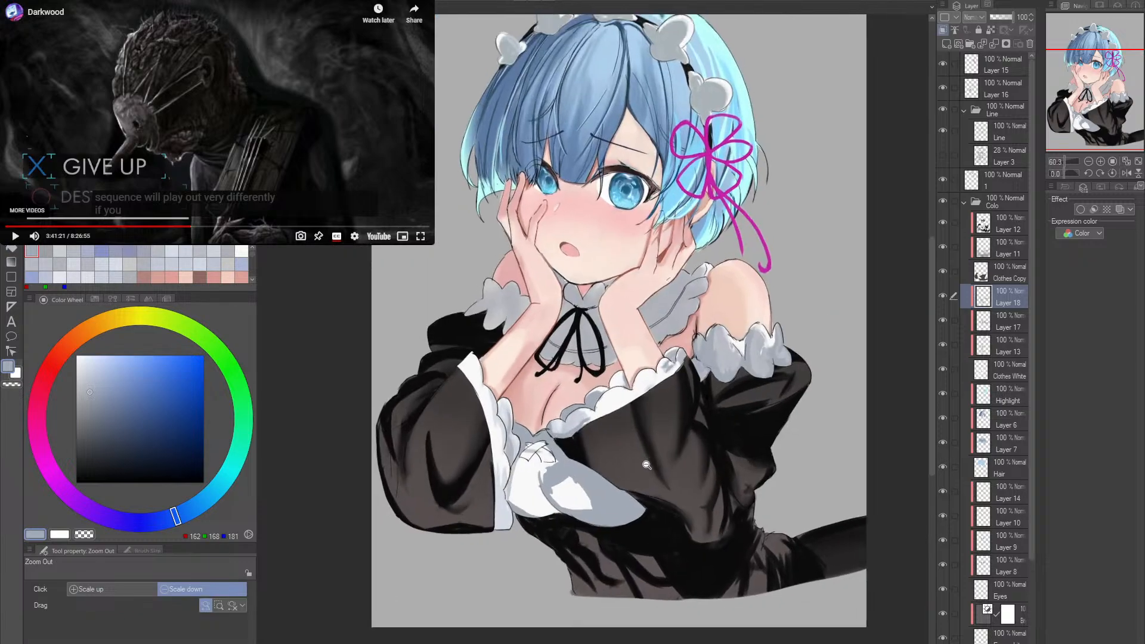
scroll(489, 501, up, 3)
click(485, 493)
key(alt+space)
mouse_move(651, 453)
mouse_down()
mouse_move(638, 448)
mouse_move(629, 470)
mouse_move(650, 470)
mouse_up()
mouse_move(497, 491)
mouse_down()
mouse_move(490, 541)
mouse_move(501, 539)
mouse_up()
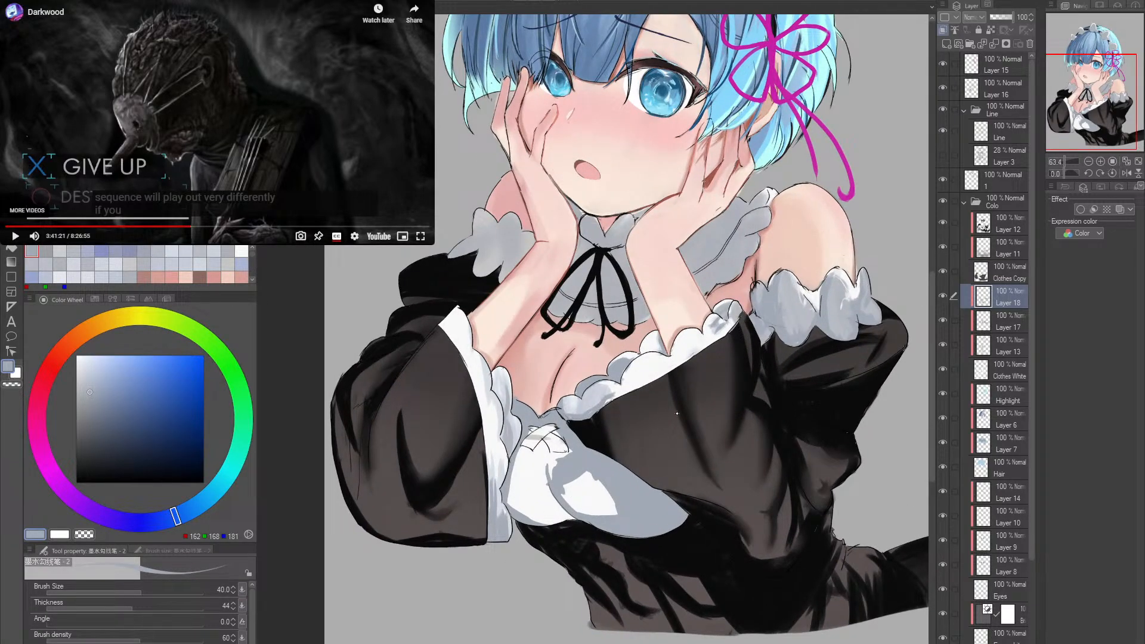
- Undo the fill on the white apron bodice
key(ctrl+z)
key(ctrl+z)
key(ctrl+z)
key(ctrl+z)
key(ctrl+z)
key(ctrl+y)
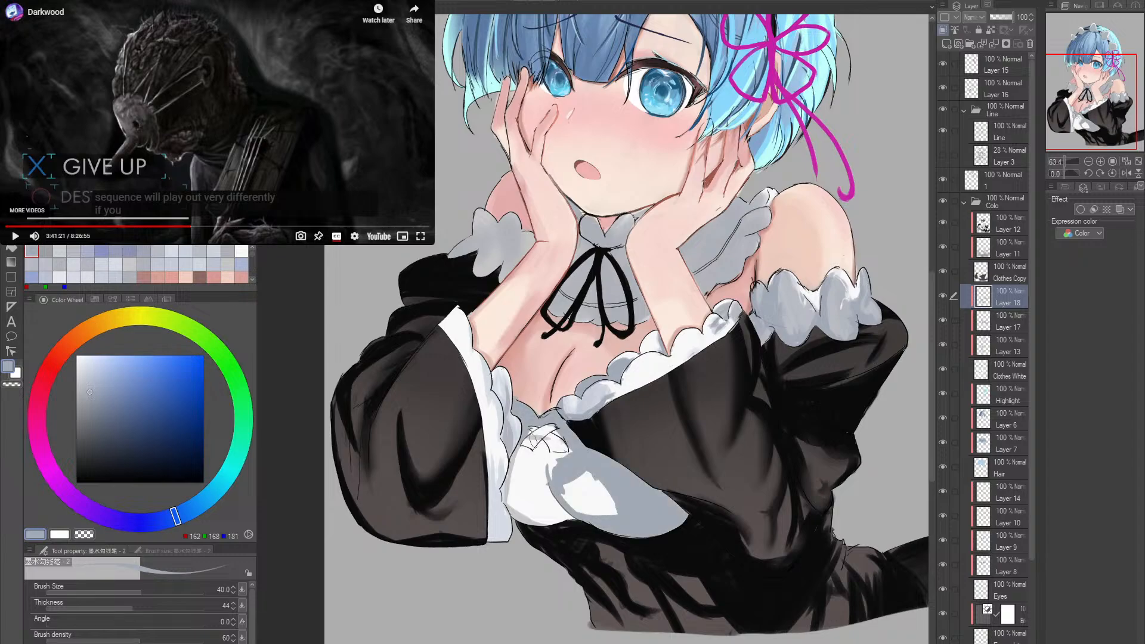
key(ctrl+z)
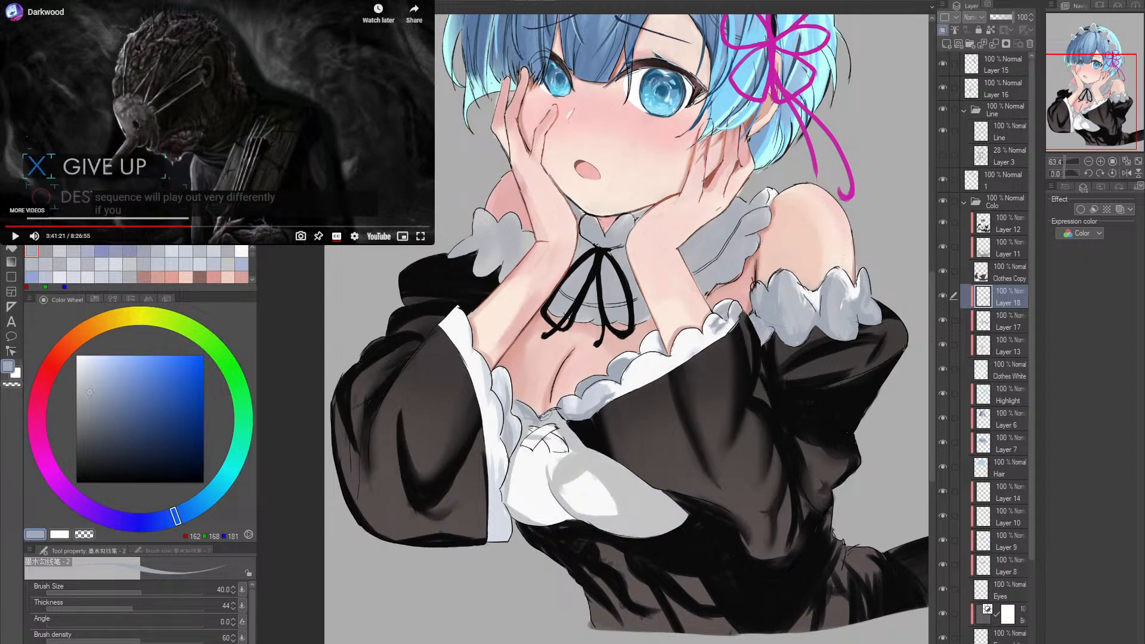
- Paint a bluish shadow over the white bodice's outer side with RGB 162, 168, 181, enlarging the brush to size 70
drag(553, 416, 625, 481)
key(bracketright)
key(bracketright)
key(bracketright)
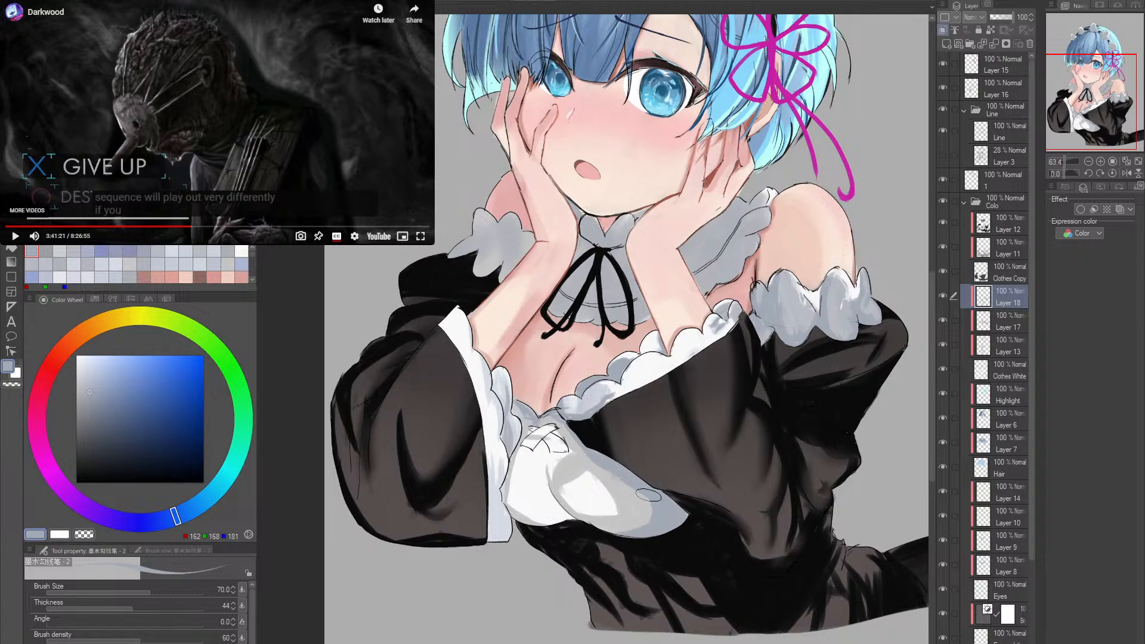
- Set the Soft eraser to size 80, rotate the canvas, and extend the bodice's bluish shadow along its upper edge
key(e)
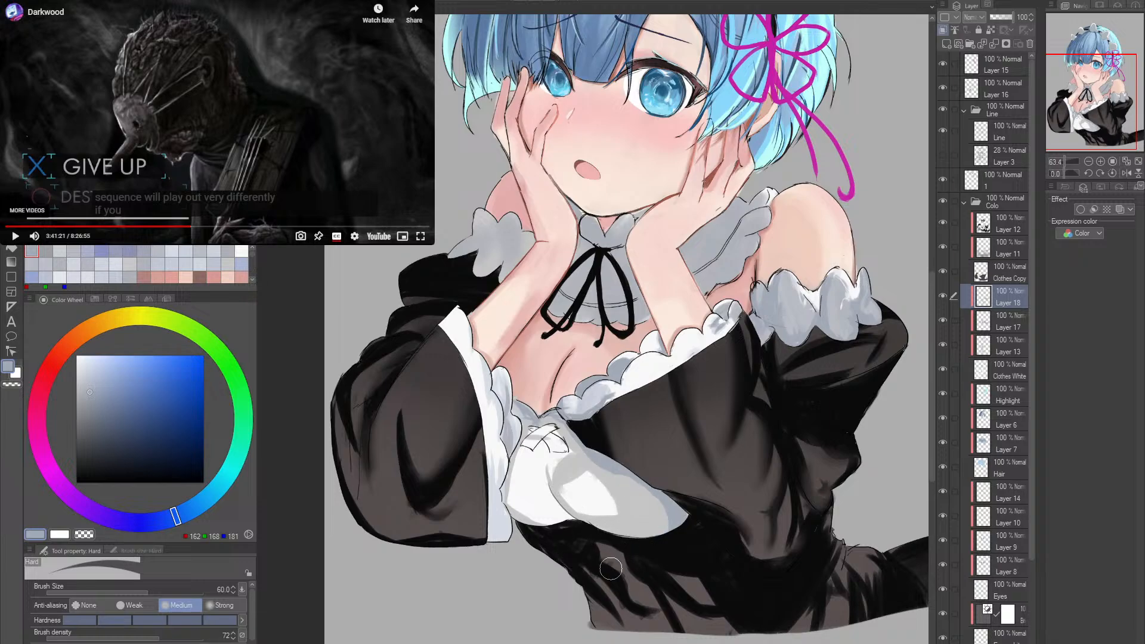
key(e)
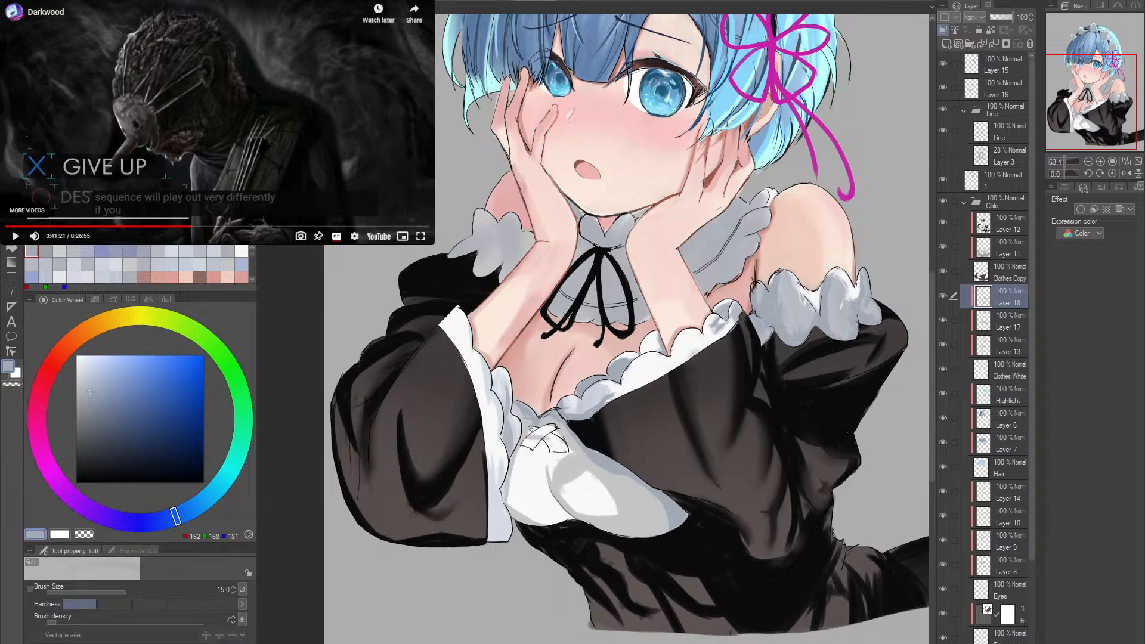
key(])
key(])
key(])
key(])
key(])
key(])
key(])
key(])
key(r)
mouse_move(655, 506)
mouse_down()
mouse_move(745, 439)
mouse_move(769, 393)
mouse_up()
key(p)
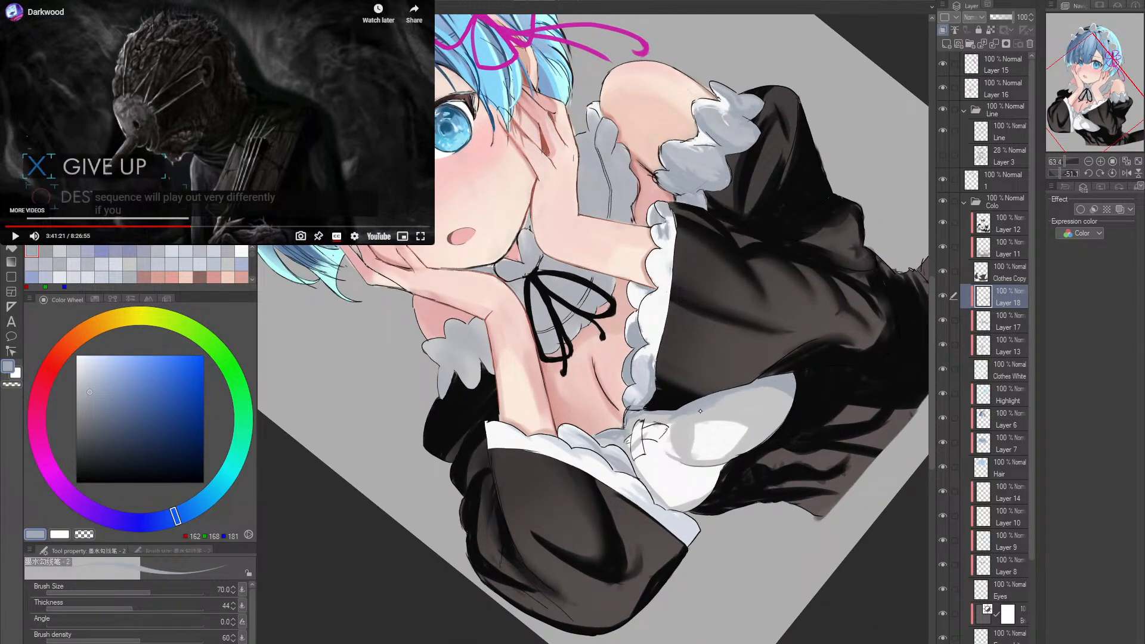
mouse_move(726, 402)
mouse_down()
mouse_move(797, 407)
mouse_move(696, 407)
mouse_move(794, 403)
mouse_up()
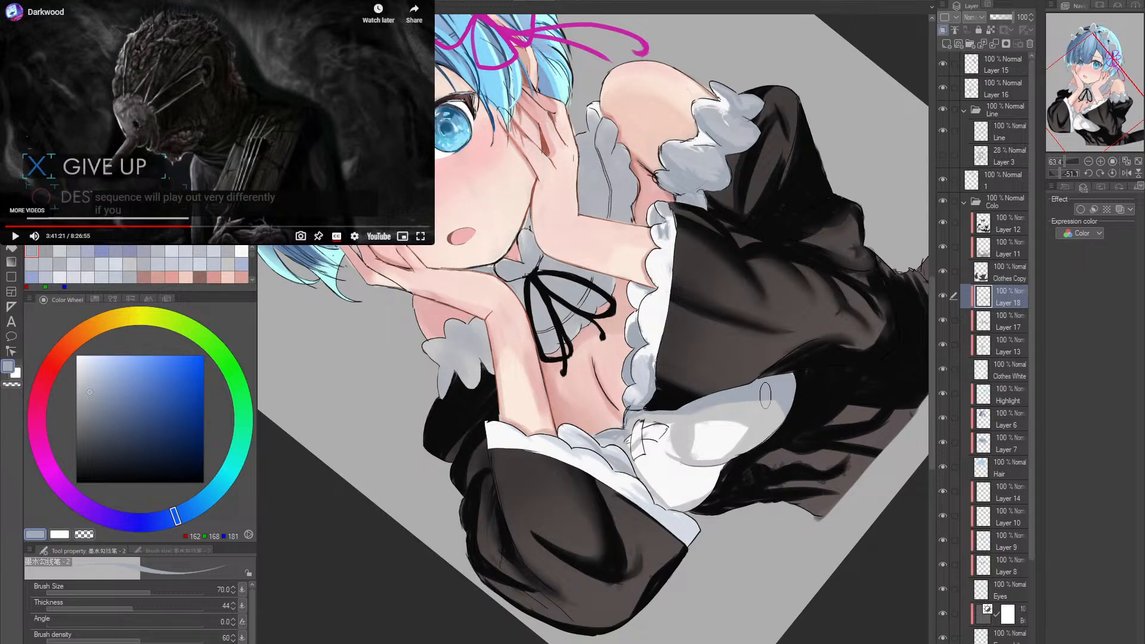
- Fade the bodice shadow with the Soft eraser at size 80, raise its density to 38, and reduce its size
key(e)
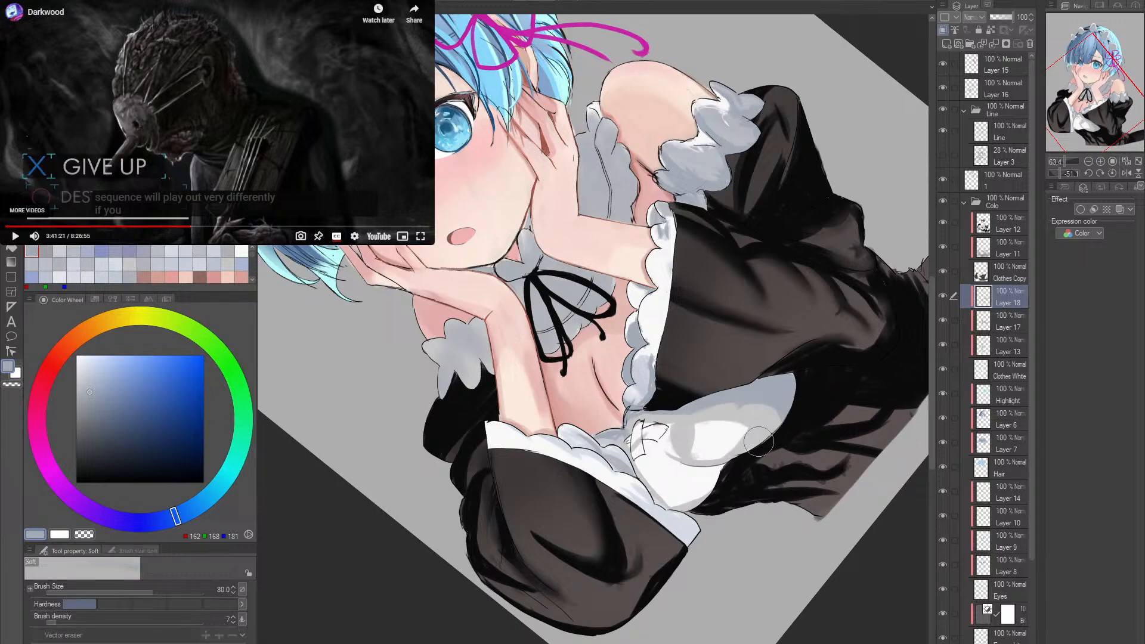
mouse_move(699, 417)
mouse_down()
mouse_move(727, 405)
mouse_move(779, 419)
mouse_up()
click(106, 622)
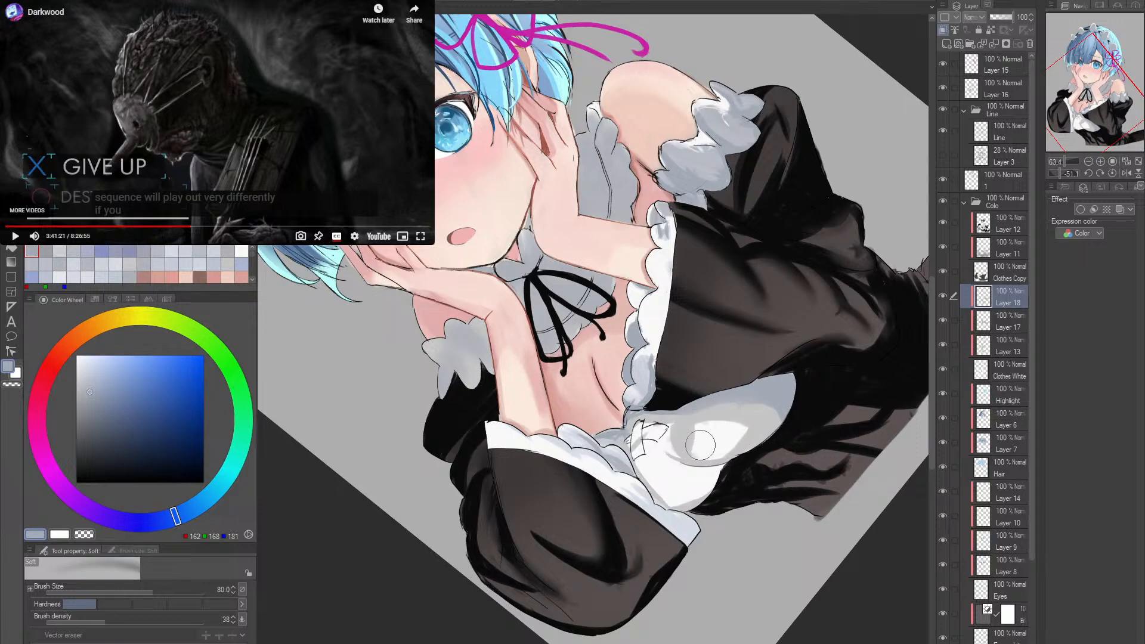
key([)
key([)
key([)
key([)
- Straighten the canvas and refine the neckline frill's scallops at brush size 40 with sampled pale blue RGB 204, 209, 220
key(r)
drag(743, 443, 603, 516)
key(p)
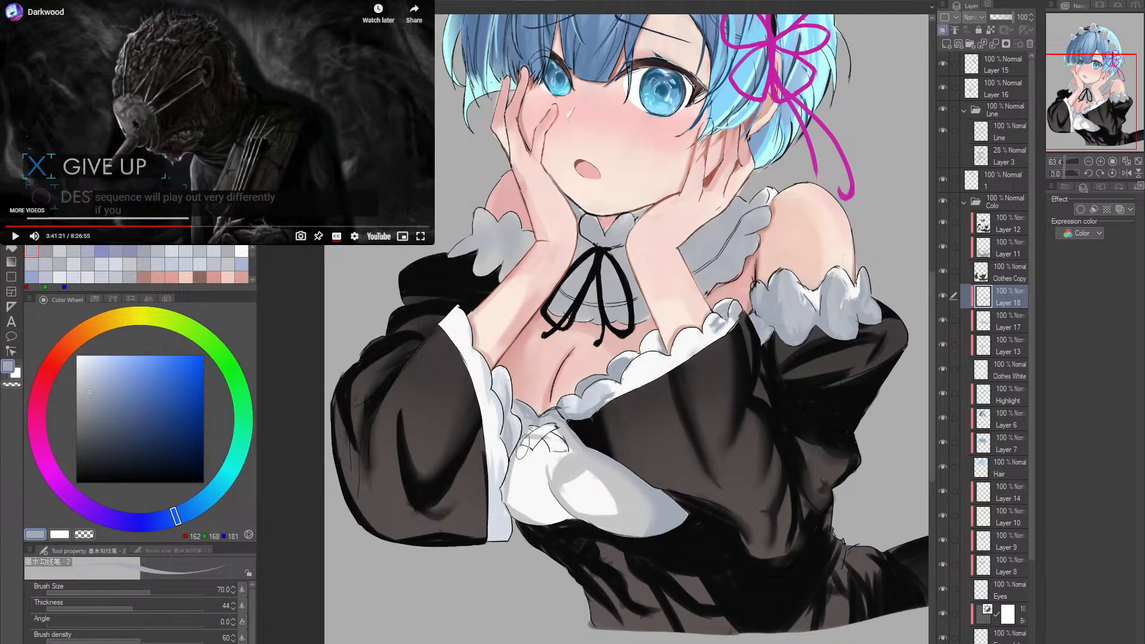
key([)
key([)
key([)
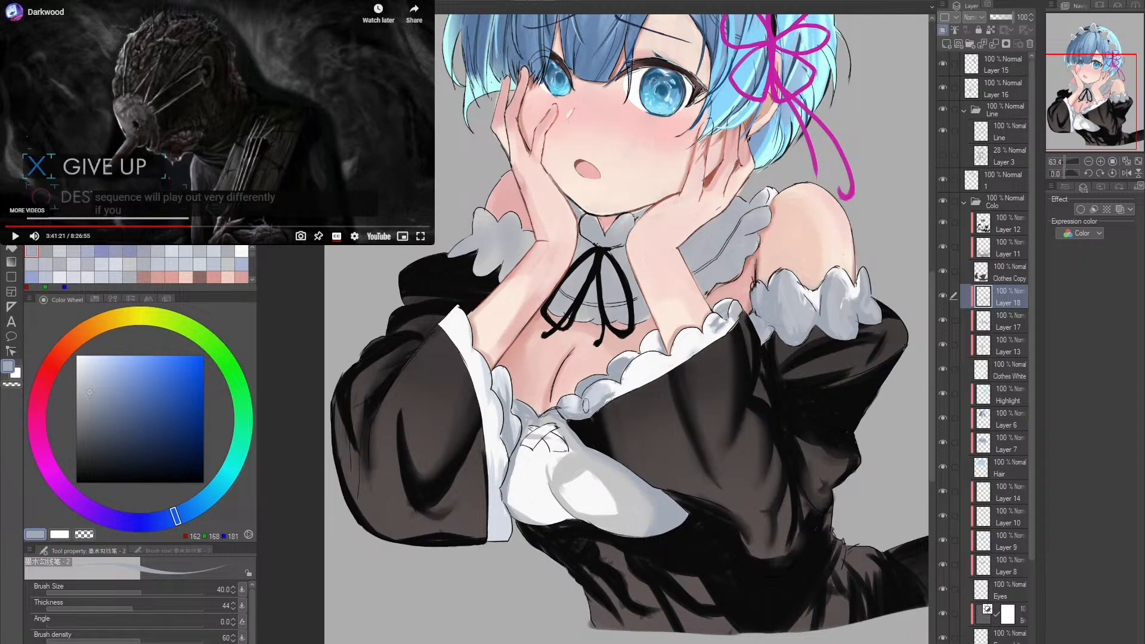
drag(680, 399, 671, 417)
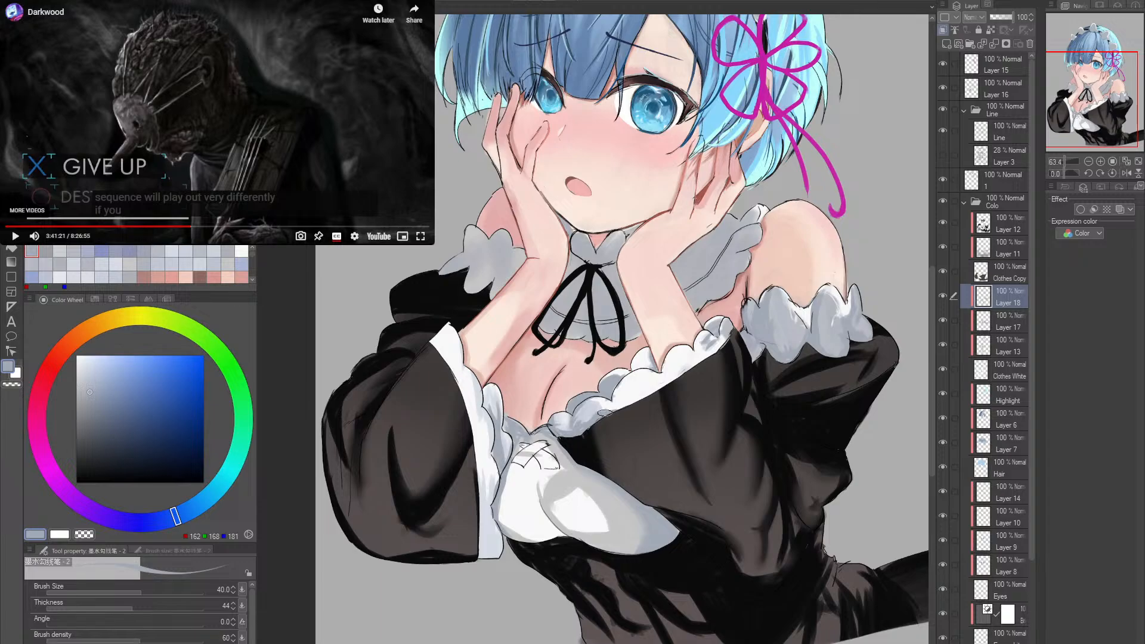
alt+click(619, 413)
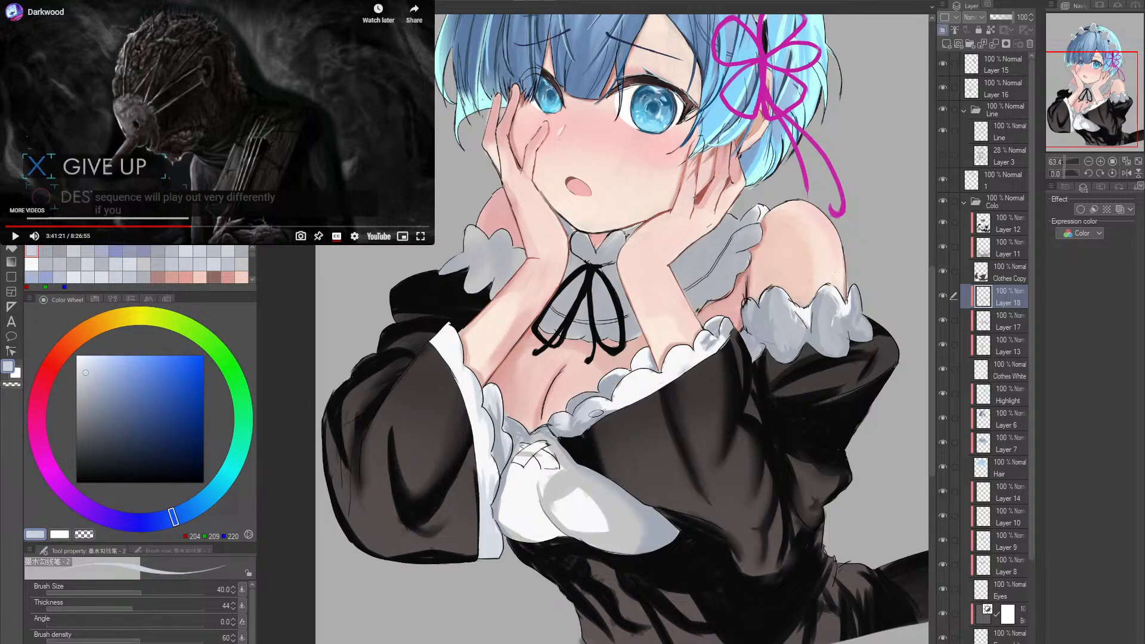
drag(596, 412, 612, 409)
alt+click(614, 409)
drag(658, 360, 598, 428)
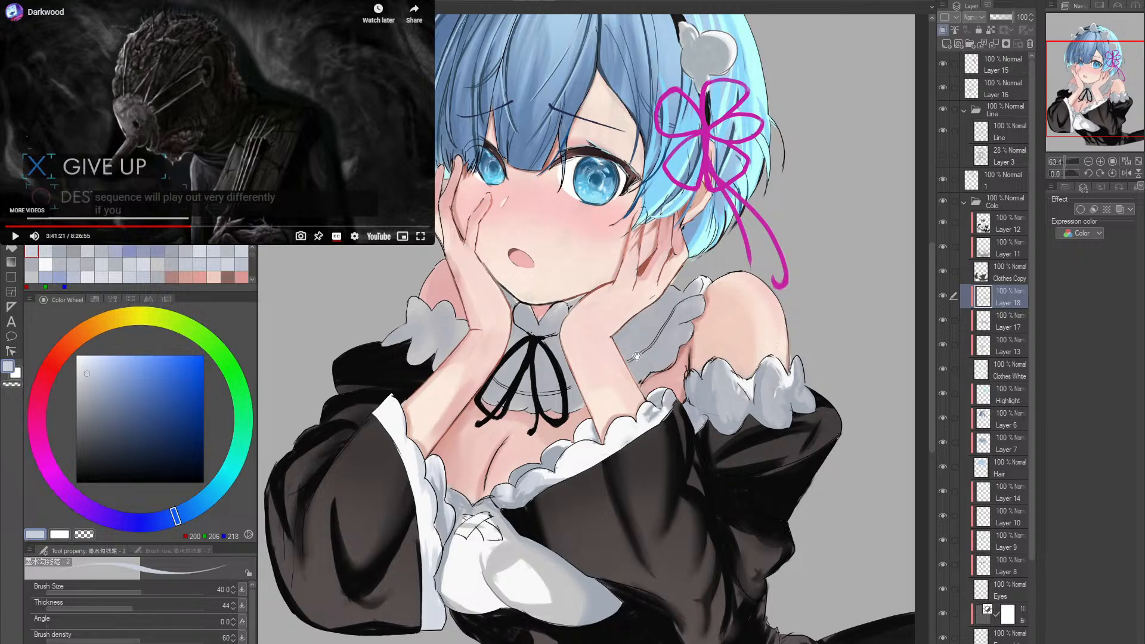
- Shade the collar's scalloped ruffle beside the shoulder with sampled grey-blue RGB 162, 169, 181 at brush size 30
drag(637, 356, 620, 365)
alt+click(514, 499)
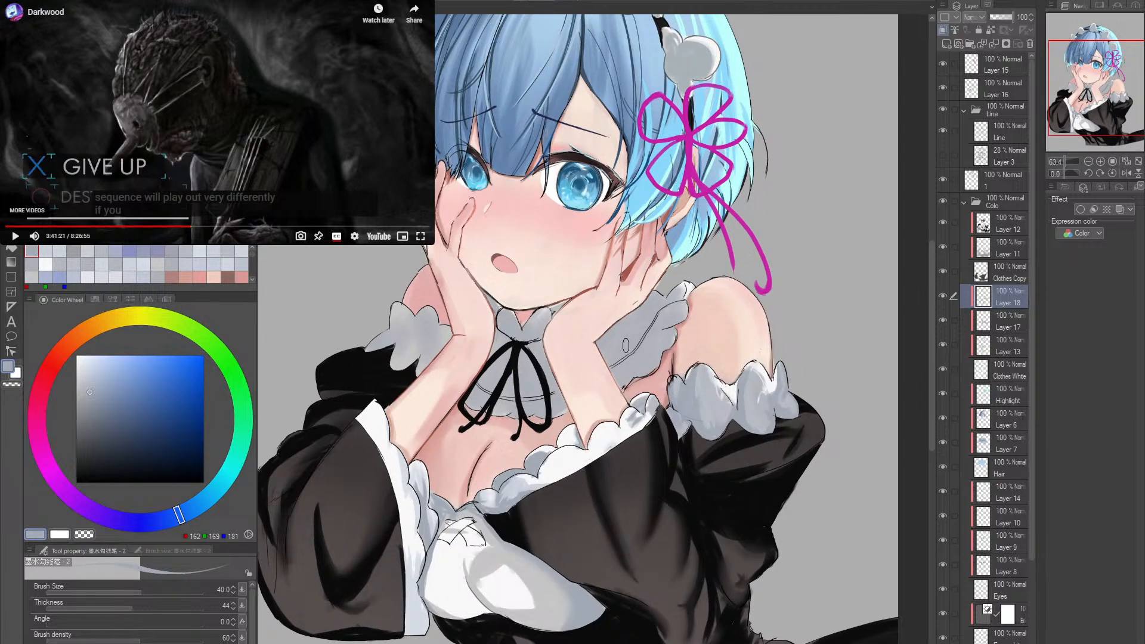
key(bracketright)
key(bracketright)
key(r)
drag(591, 367, 679, 371)
scroll(679, 370, up, 1)
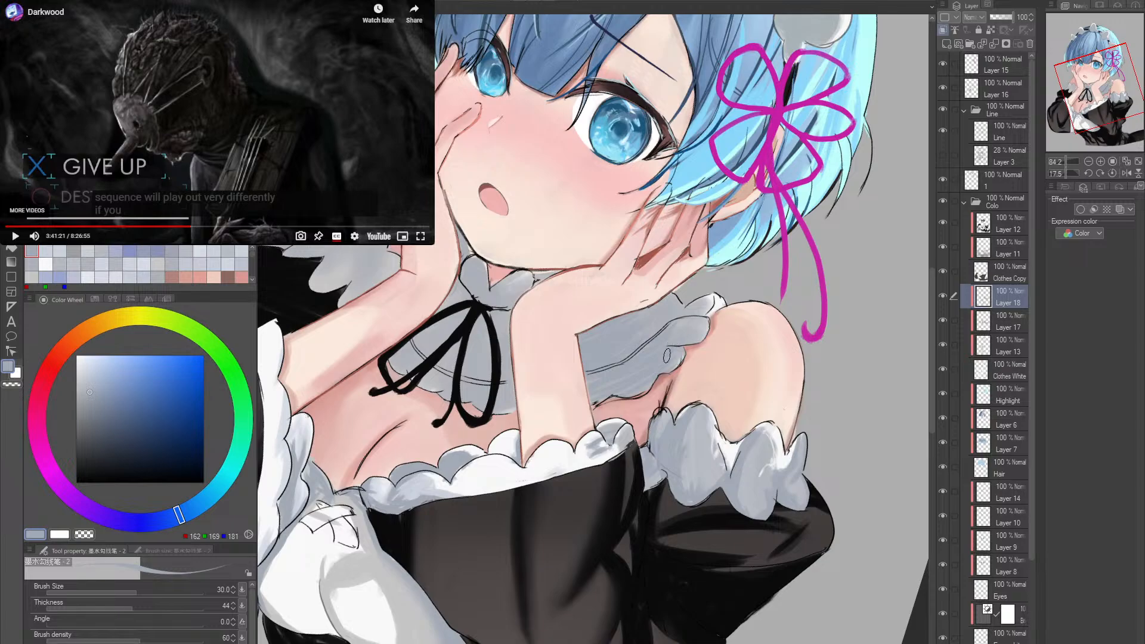
- Highlight the collar ruffle's lower edge with sampled near-white RGB 244, 244, 245 at brush density 11
alt+click(577, 449)
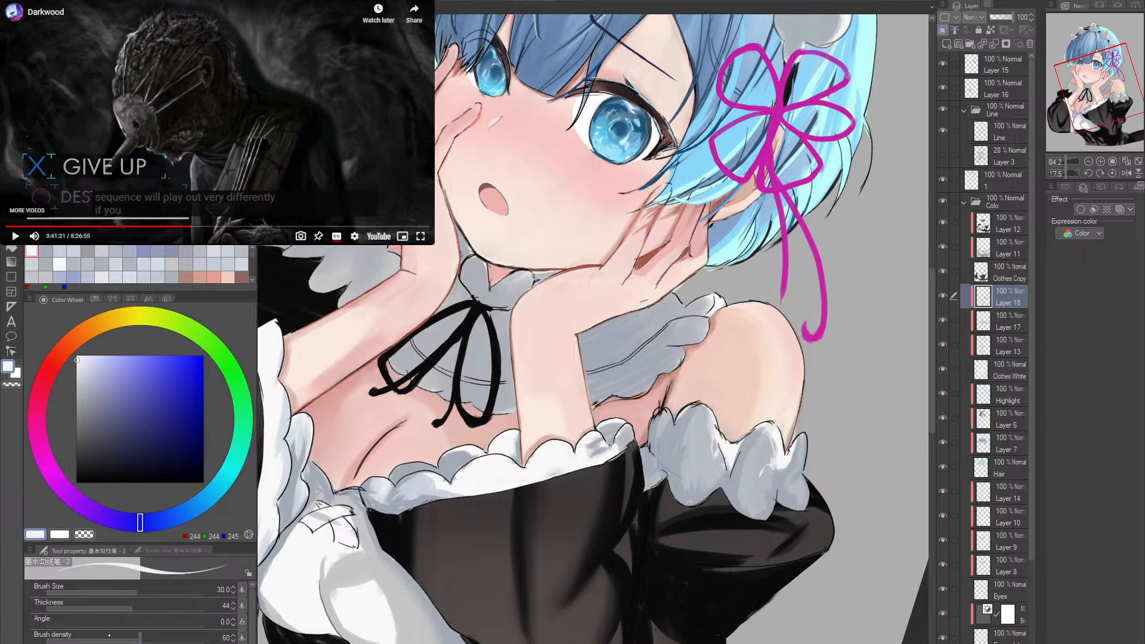
drag(84, 635, 65, 635)
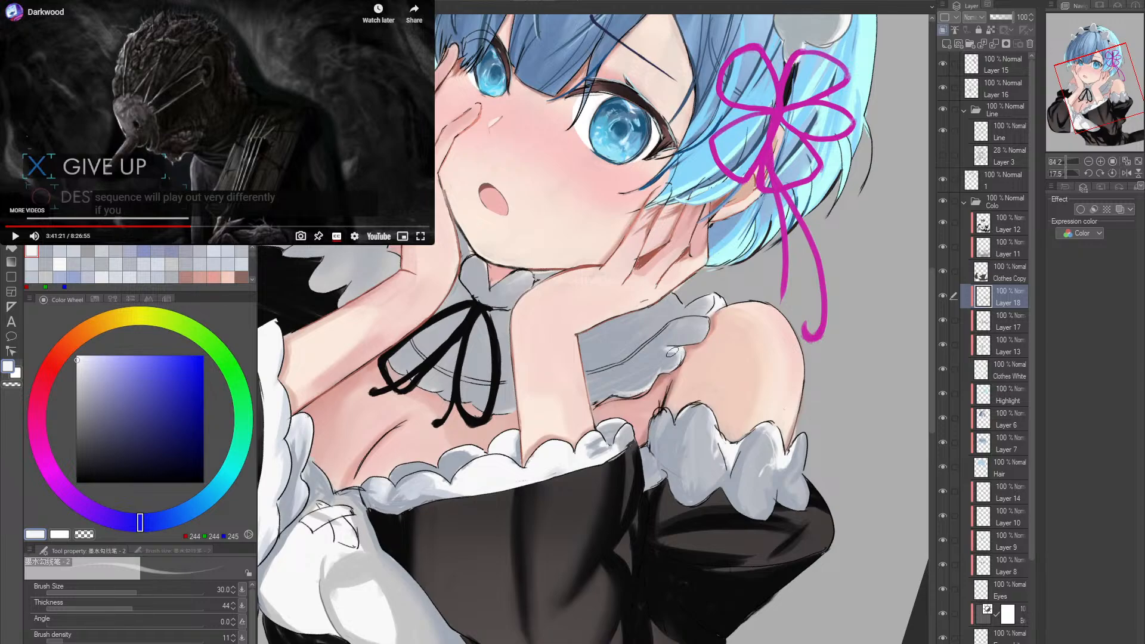
drag(659, 370, 660, 381)
drag(624, 395, 599, 401)
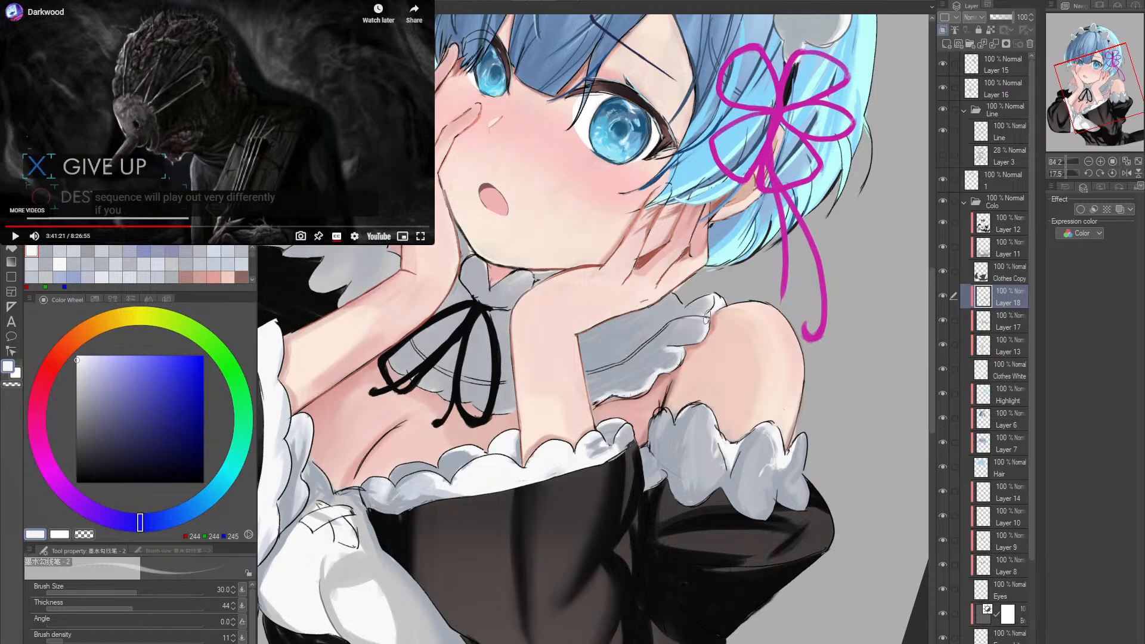
drag(742, 333, 759, 291)
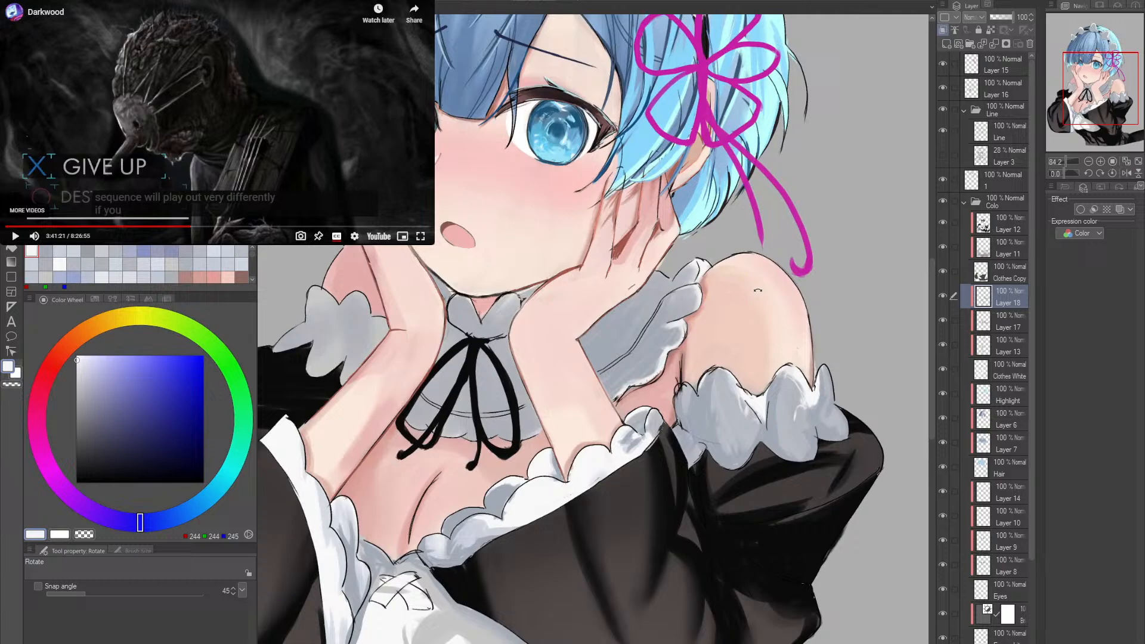
- Retouch the collar ruffle's outer scallops with sampled grey-blue RGB 181, 184, 191 and grey RGB 185, 186, 188 at brush size 30
alt+click(679, 316)
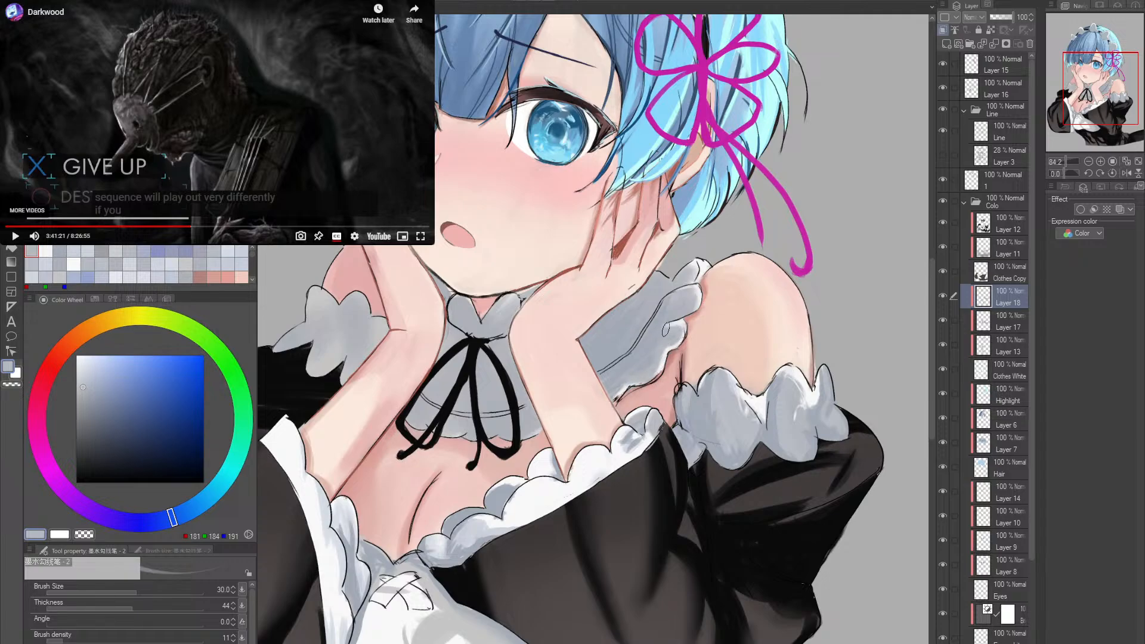
alt+click(683, 332)
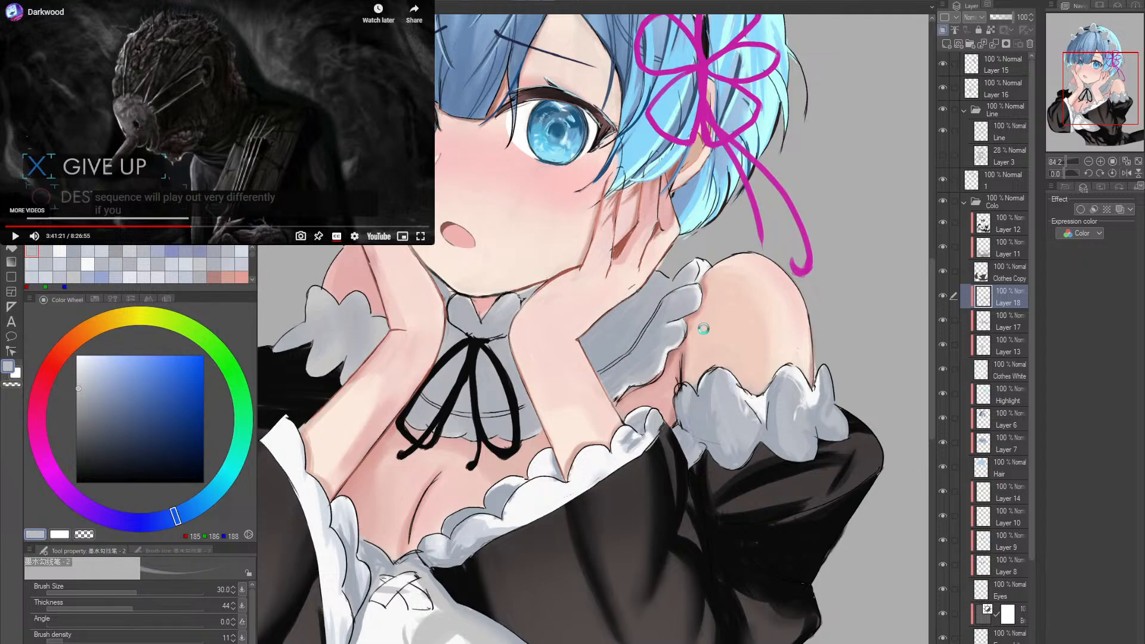
drag(582, 400, 621, 420)
- Sample near-white RGB 248, 248, 248, mirror the canvas horizontally, and raise the brush density to 39 for the frill highlights
alt+click(592, 520)
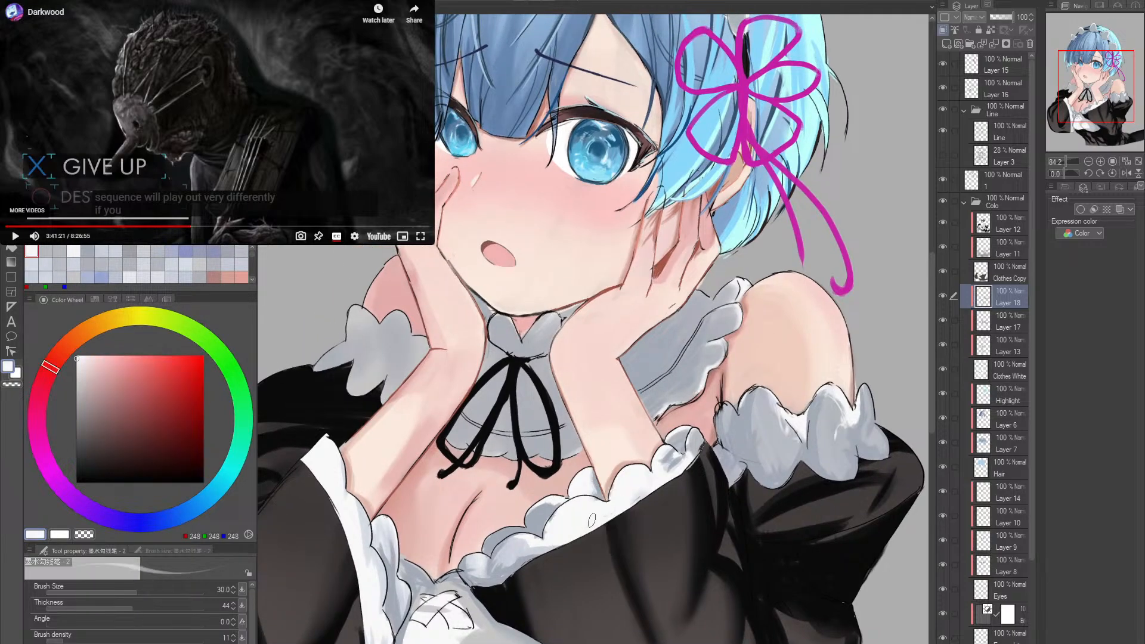
drag(426, 374, 477, 409)
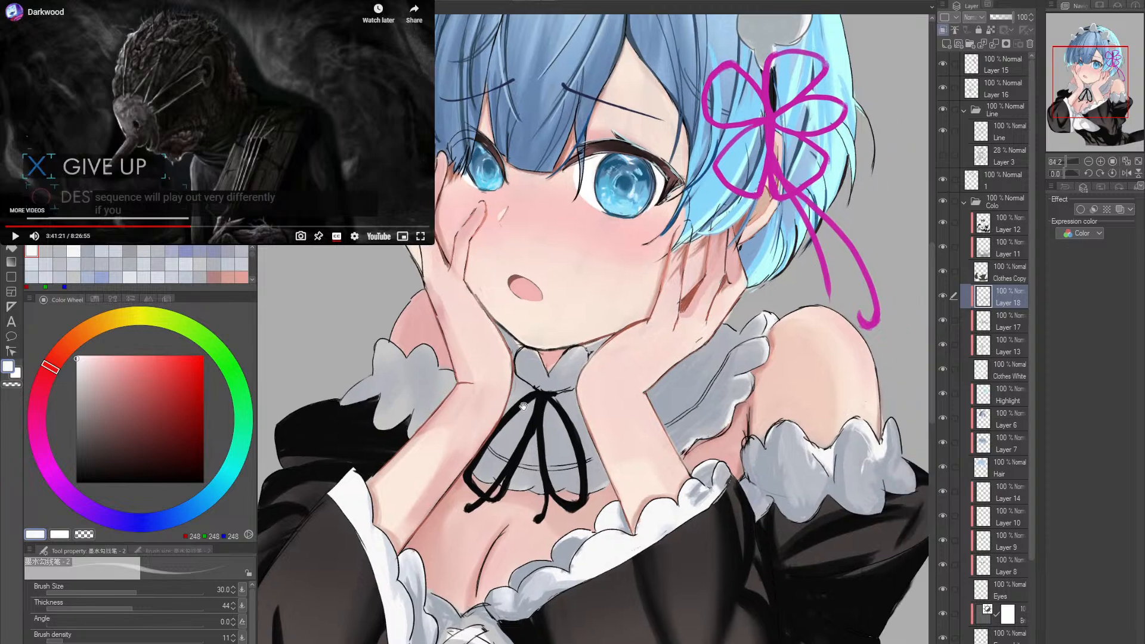
drag(548, 401, 524, 401)
drag(588, 383, 569, 384)
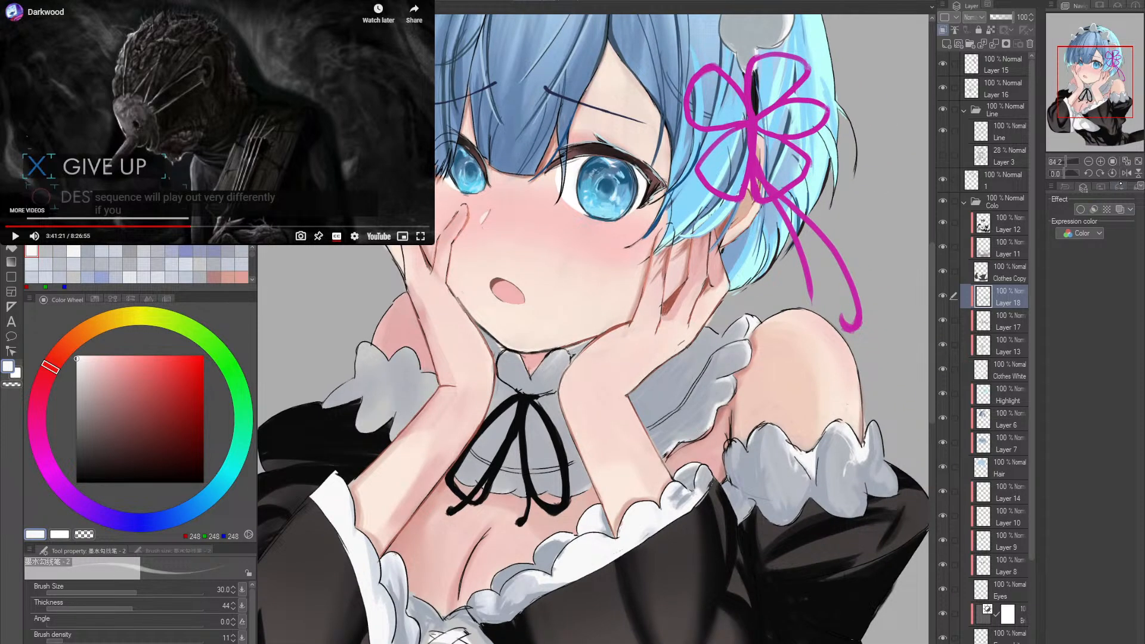
click(1126, 173)
drag(567, 465, 612, 393)
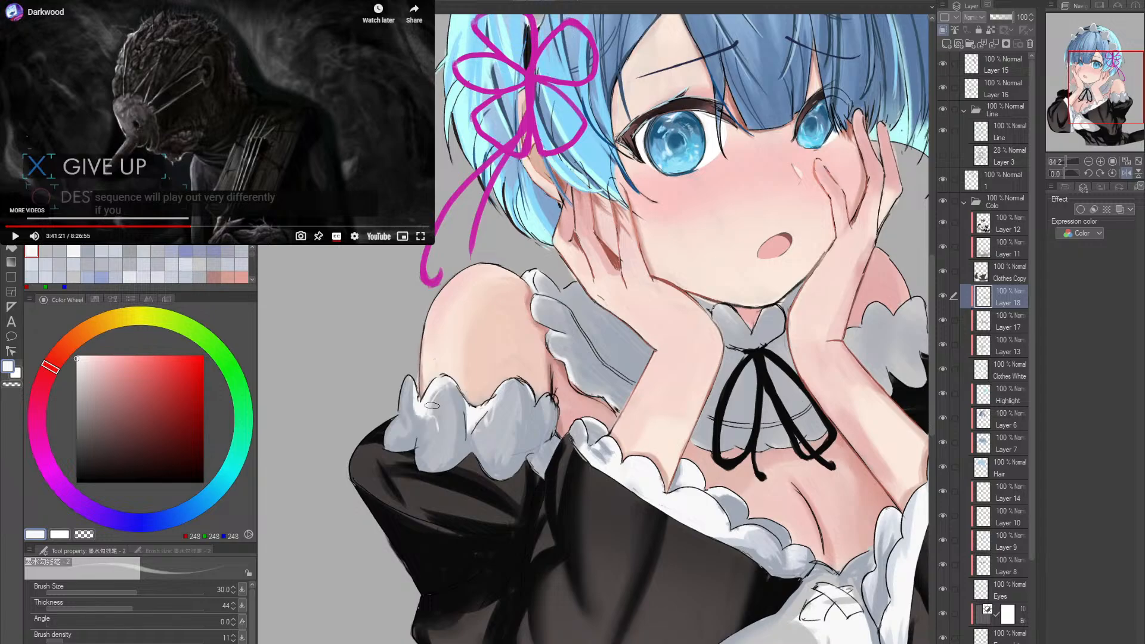
click(108, 634)
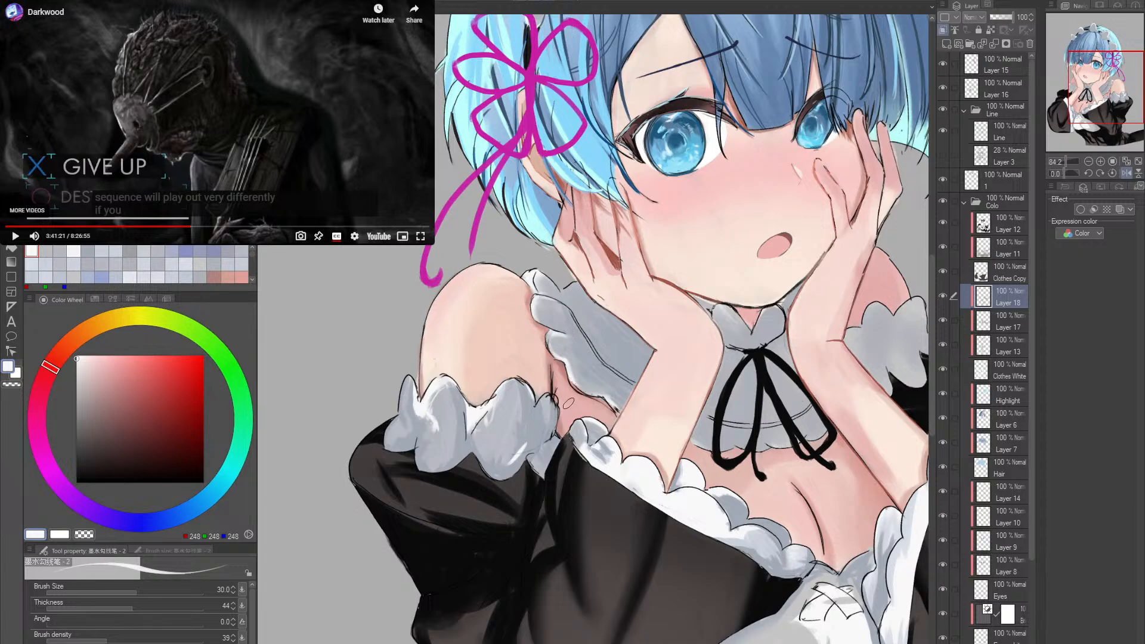
drag(582, 431, 555, 424)
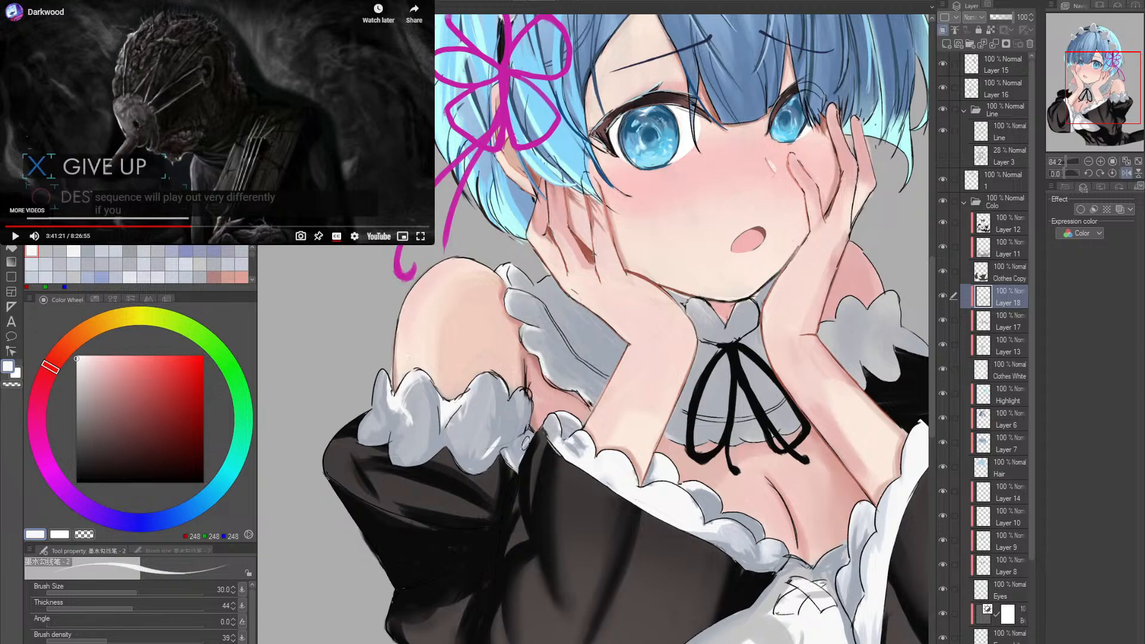
alt+click(594, 399)
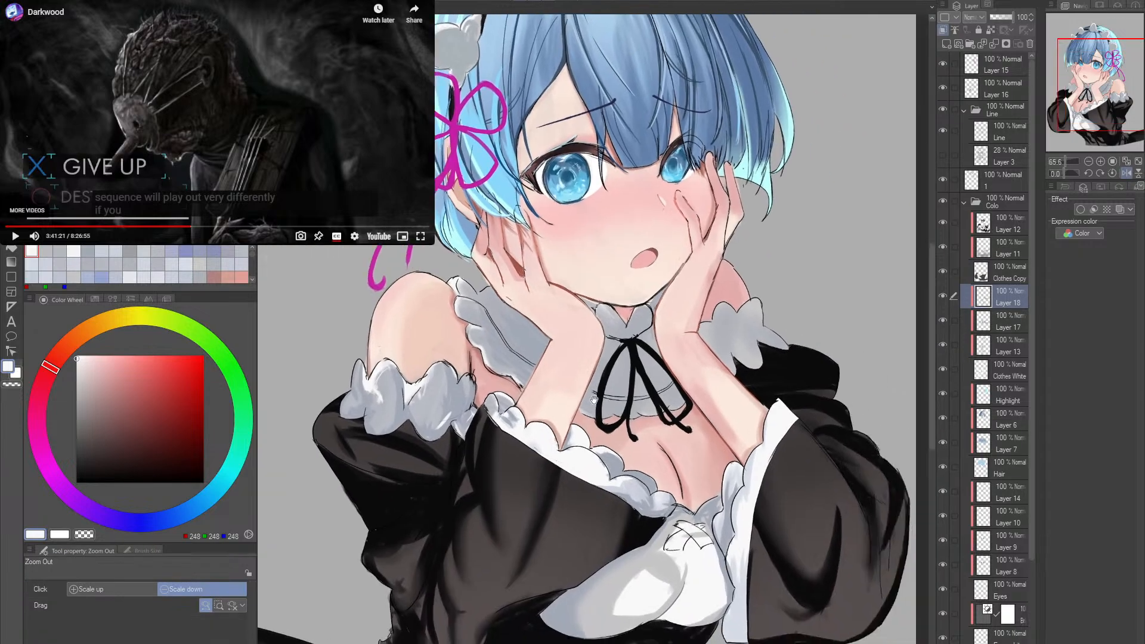
- Soften the shading at the end of the neckline frill beside the wrist with the Soft eraser at size 60 and density 38
alt+click(567, 441)
key(])
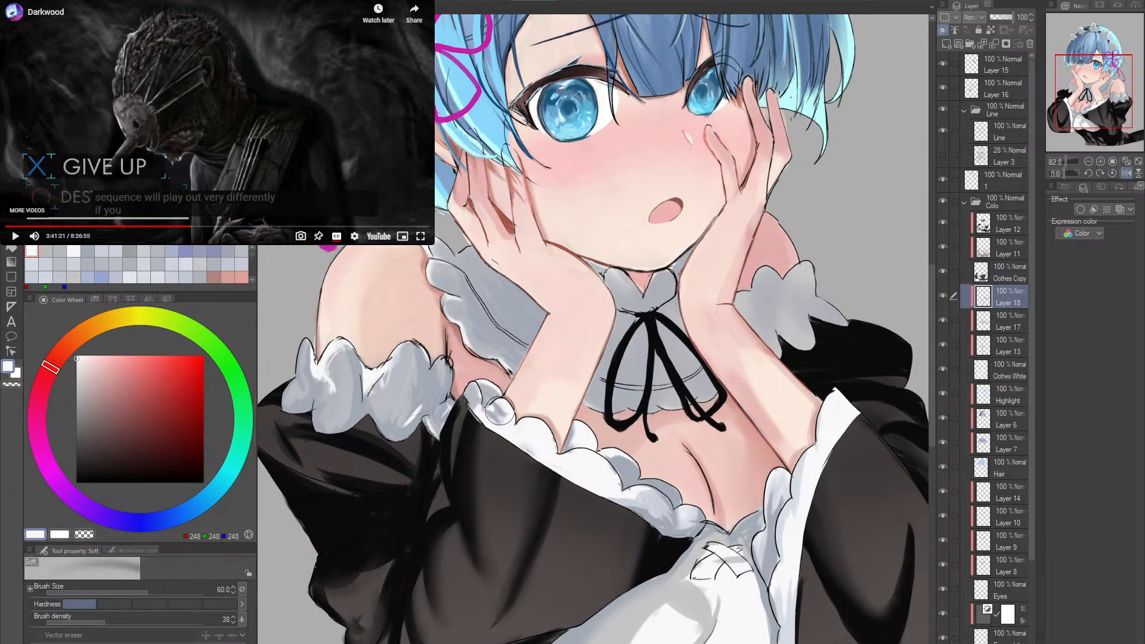
mouse_move(500, 413)
mouse_down()
mouse_move(482, 408)
mouse_move(502, 430)
mouse_move(497, 408)
mouse_move(505, 415)
mouse_up()
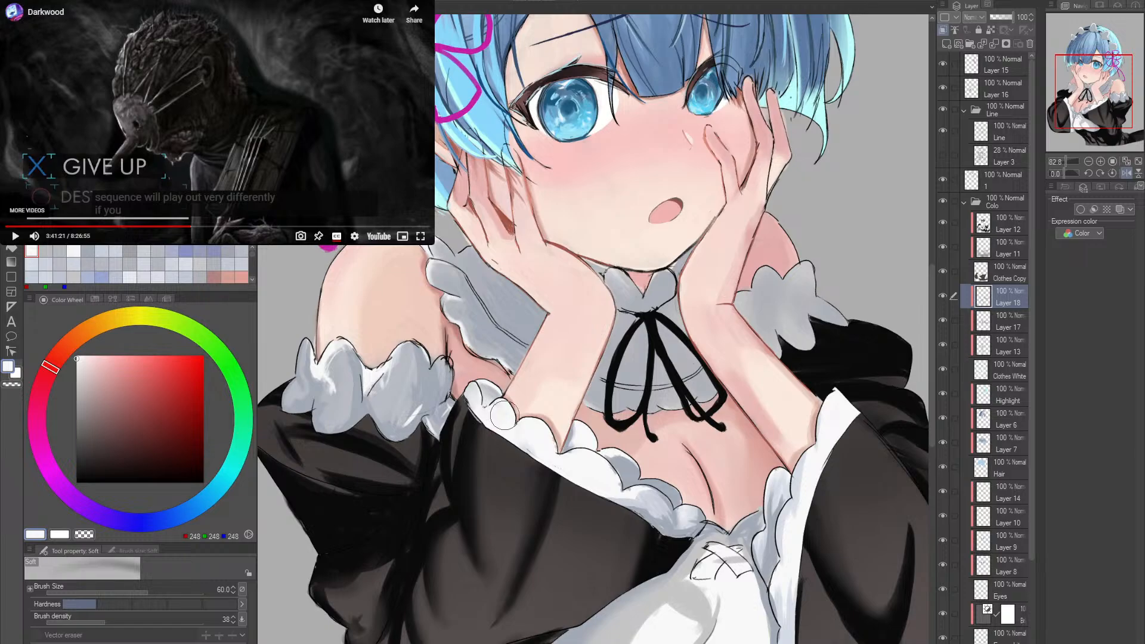
key(alt+space)
drag(620, 462, 581, 462)
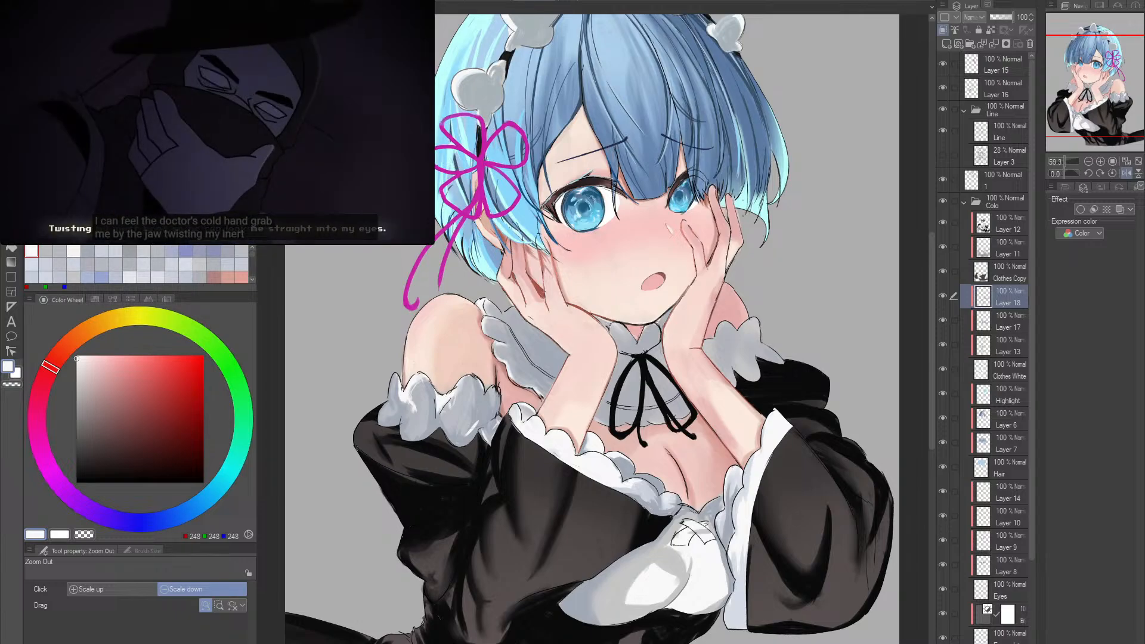
- Model the upper-arm frill's puffs with sampled grey-blues RGB 180, 183, 191 and 162, 169, 181 and near-white highlights at brush size 50, density 9
click(558, 416)
scroll(553, 407, up, 2)
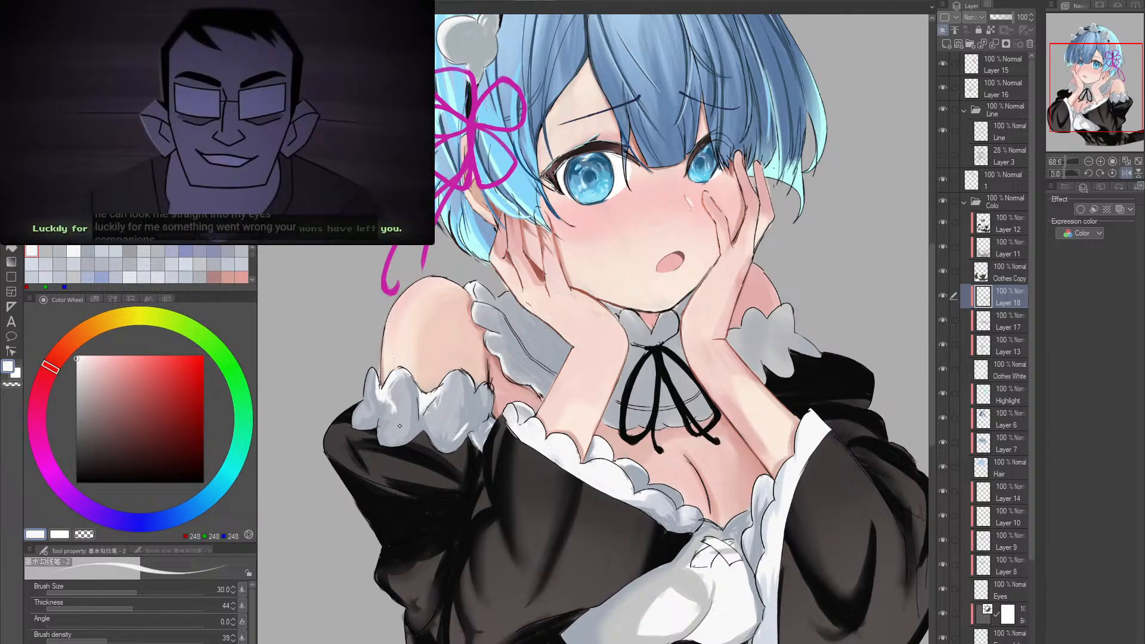
alt+click(389, 412)
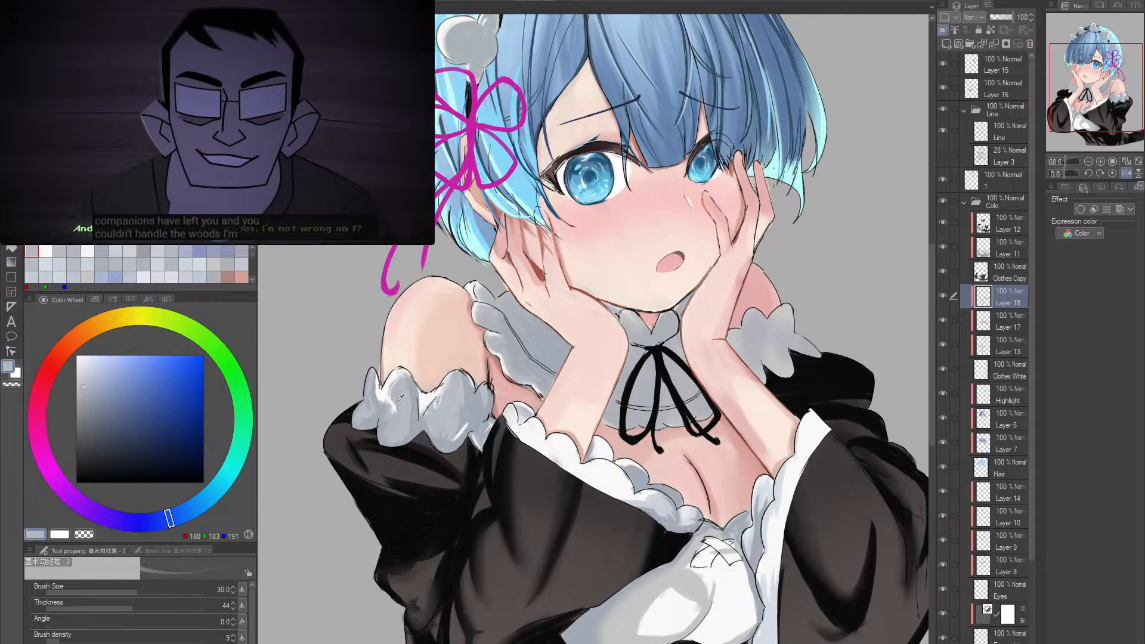
alt+click(392, 401)
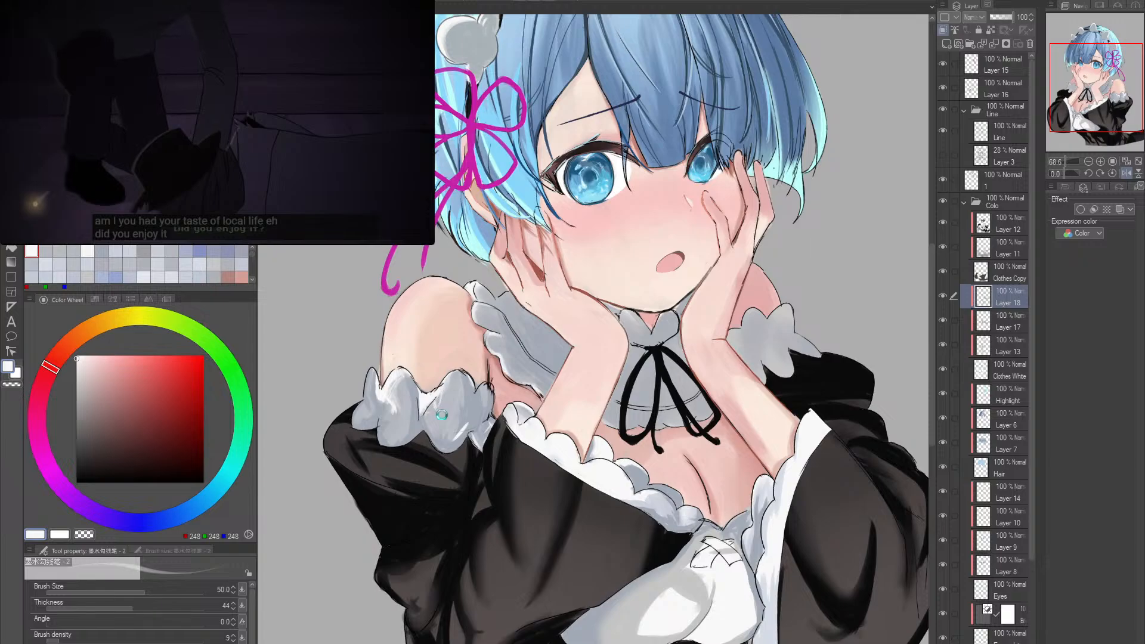
alt+click(444, 394)
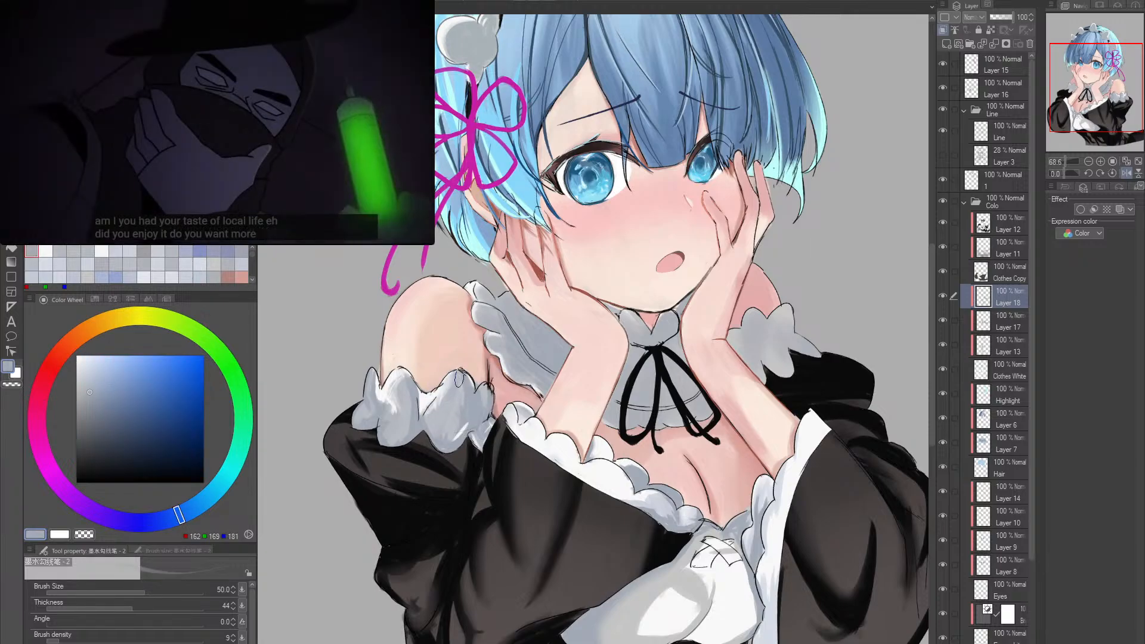
alt+click(428, 397)
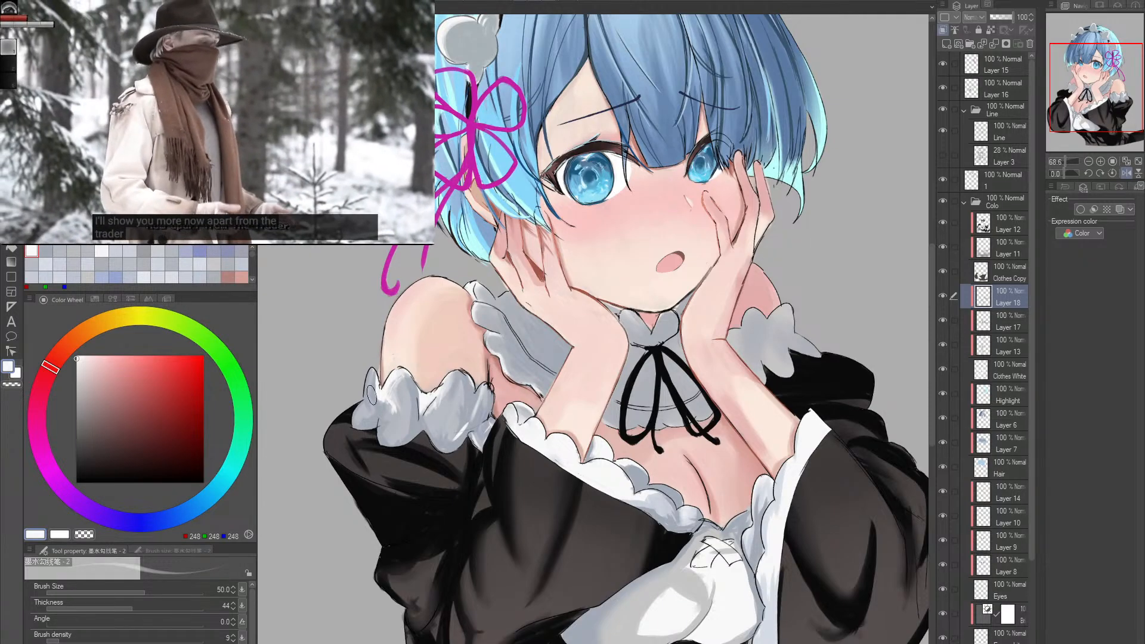
scroll(371, 393, down, 1)
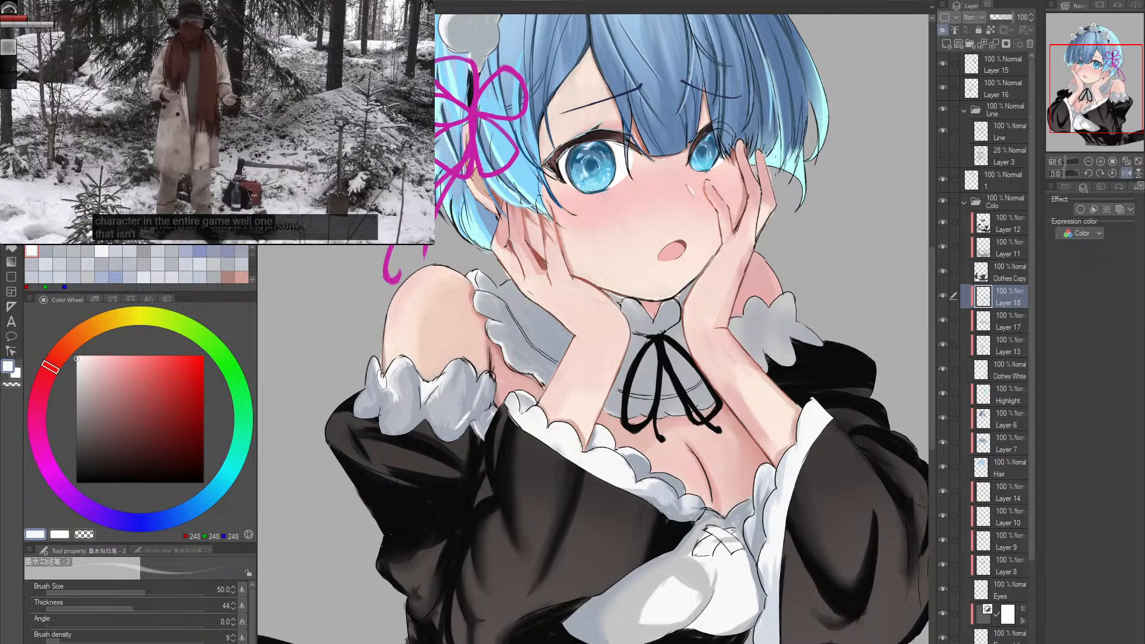
- Reduce the brush to size 15 and refine the folds of the upper-arm frill with sampled grey-blue RGB 162, 169, 181
drag(411, 365, 373, 344)
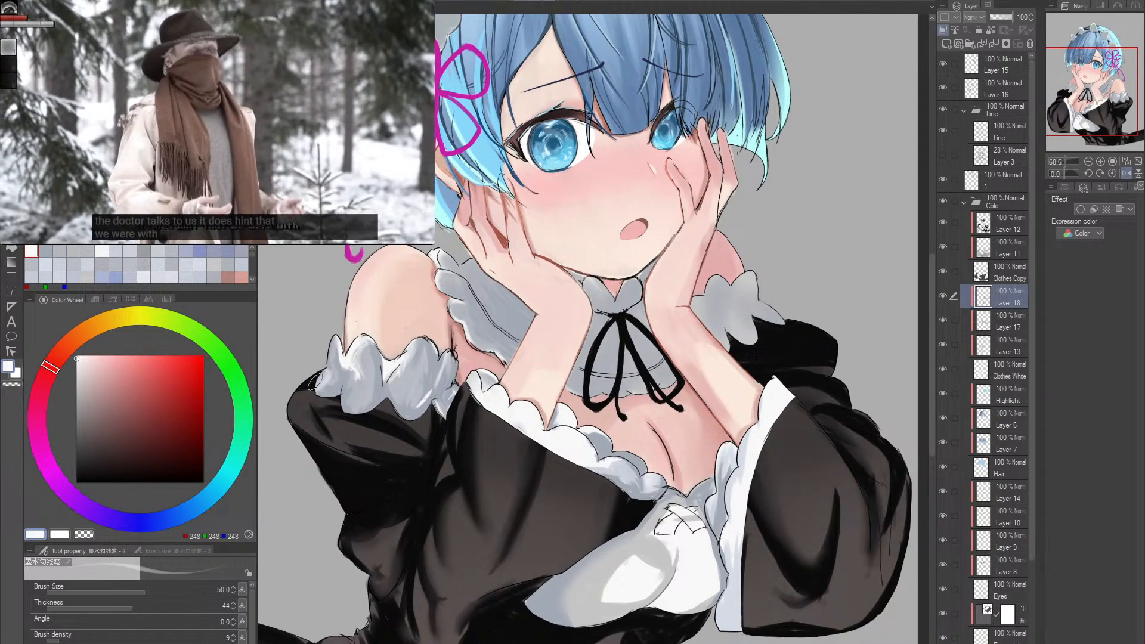
drag(370, 394, 354, 396)
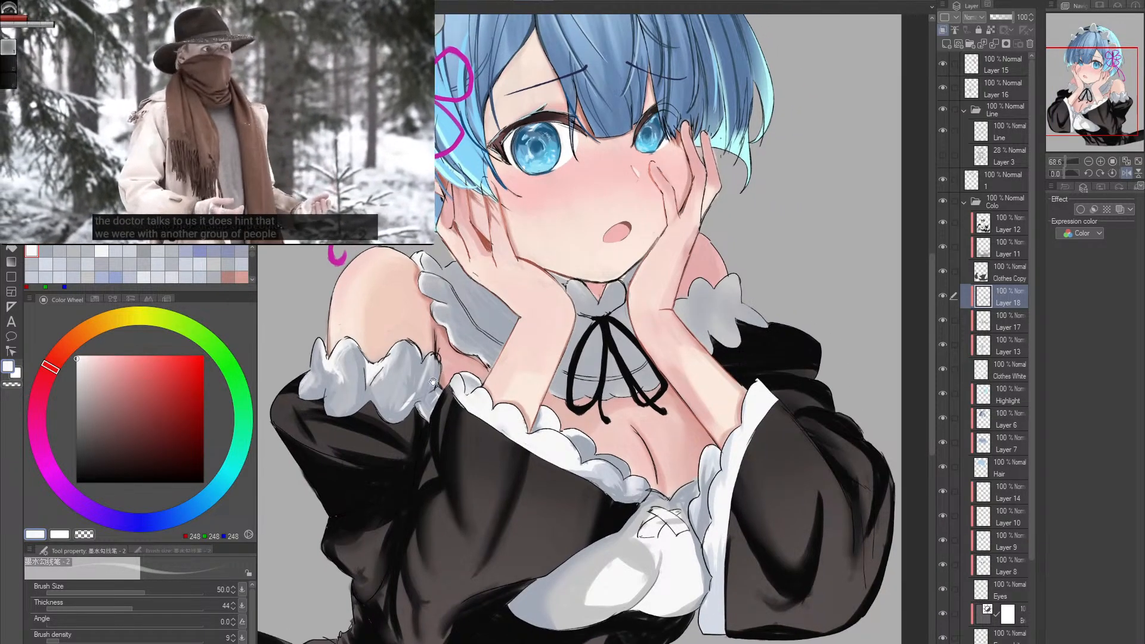
key(bracketleft)
alt+click(346, 392)
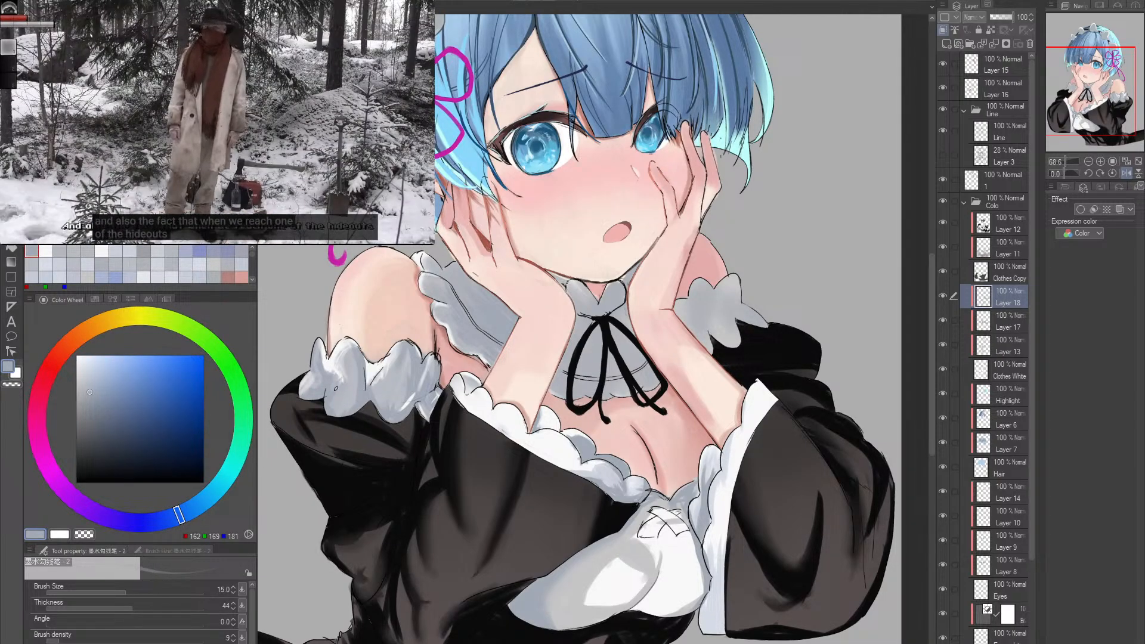
drag(391, 408, 351, 403)
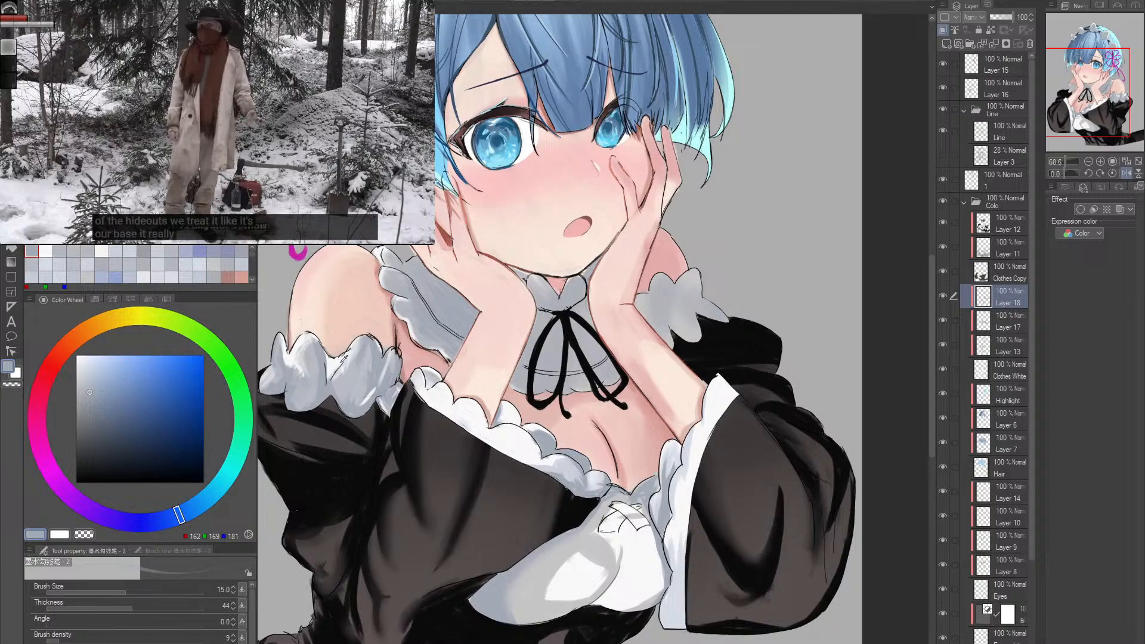
- Highlight the far shoulder's frill with near-white RGB 248, 248, 248, enlarging the brush from size 15 up to 100
alt+click(704, 397)
drag(711, 399, 672, 388)
drag(669, 339, 639, 394)
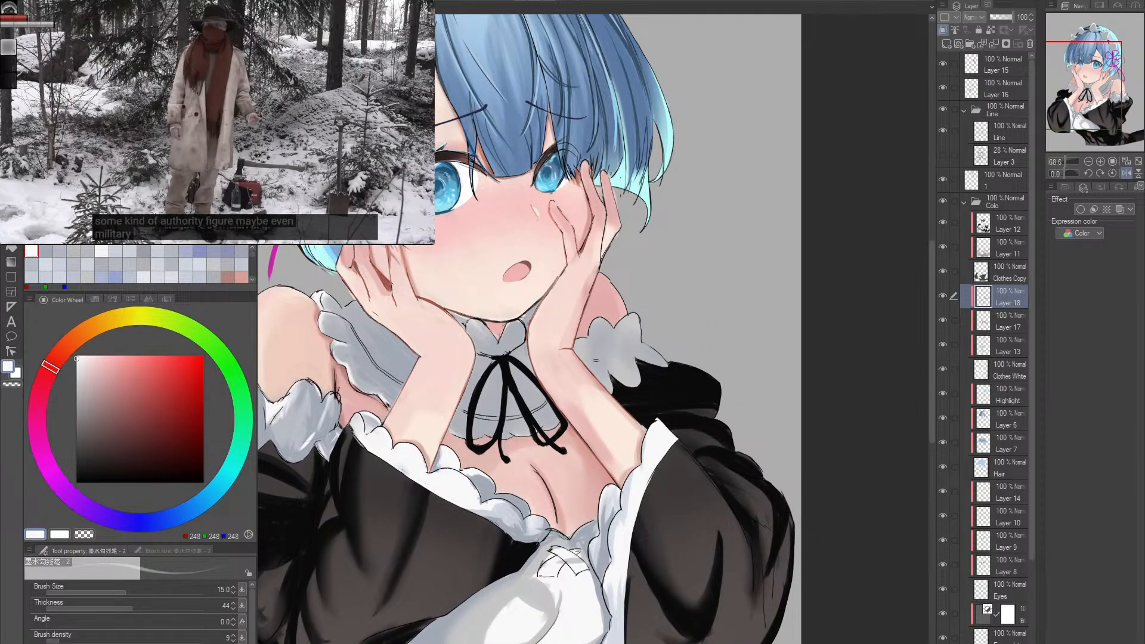
key(bracketright)
key(bracketright)
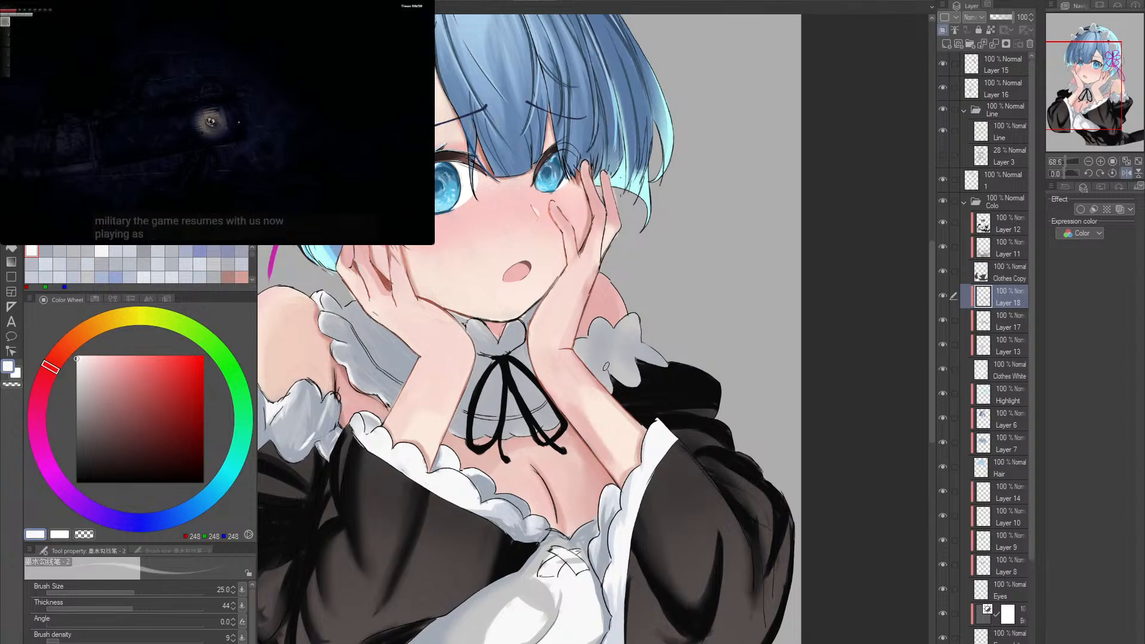
key(bracketright)
key(bracketright)
key(bracketright)
key(bracketright)
key(bracketright)
key(bracketright)
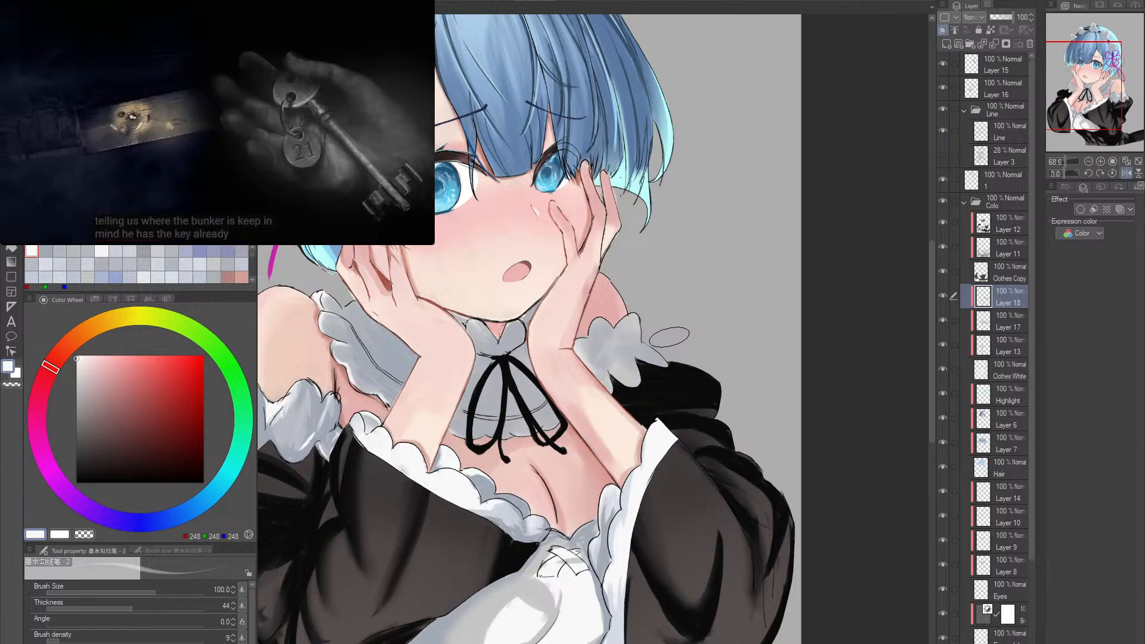
drag(417, 394, 588, 388)
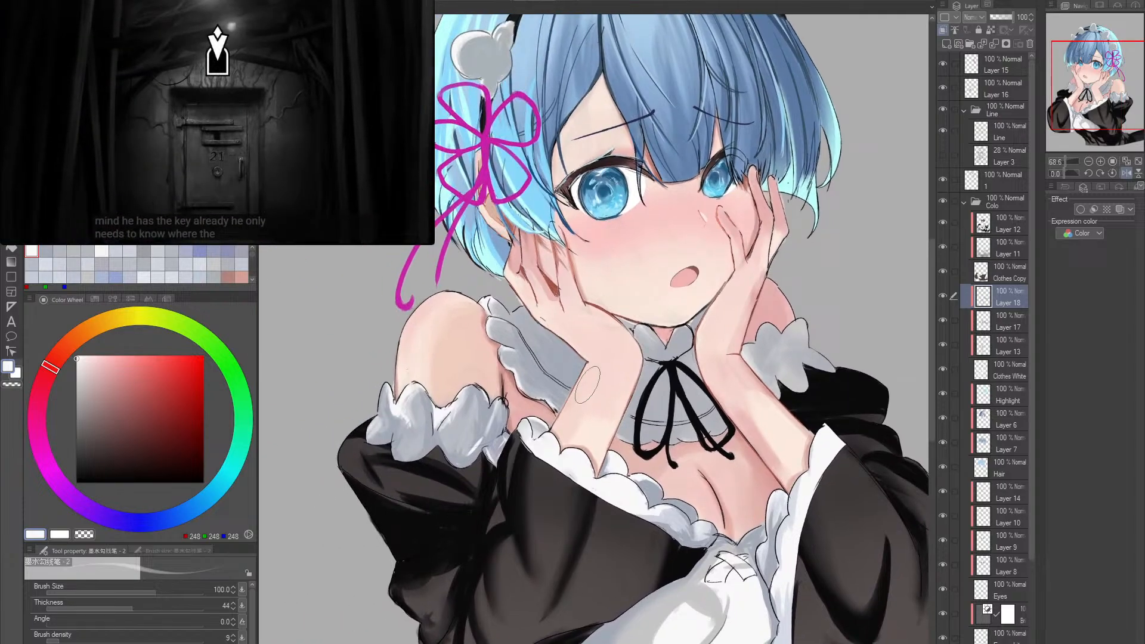
- Select Layer 16 and toggle its visibility repeatedly to compare the collar with and without the black neck ribbon
click(1005, 94)
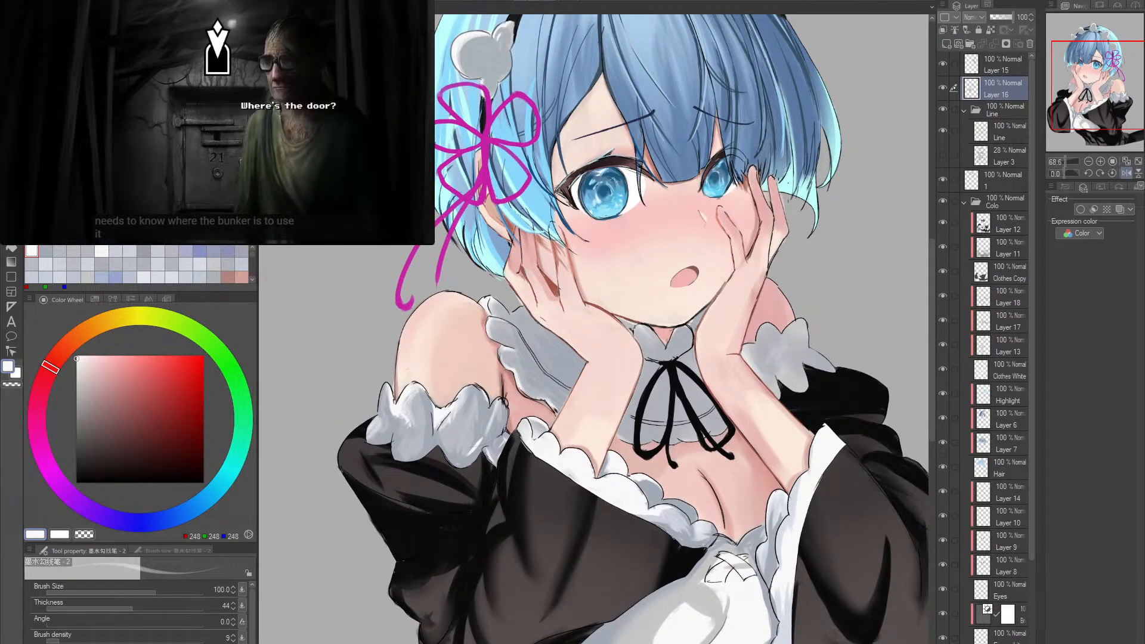
click(943, 88)
click(943, 87)
click(943, 88)
click(943, 87)
click(943, 88)
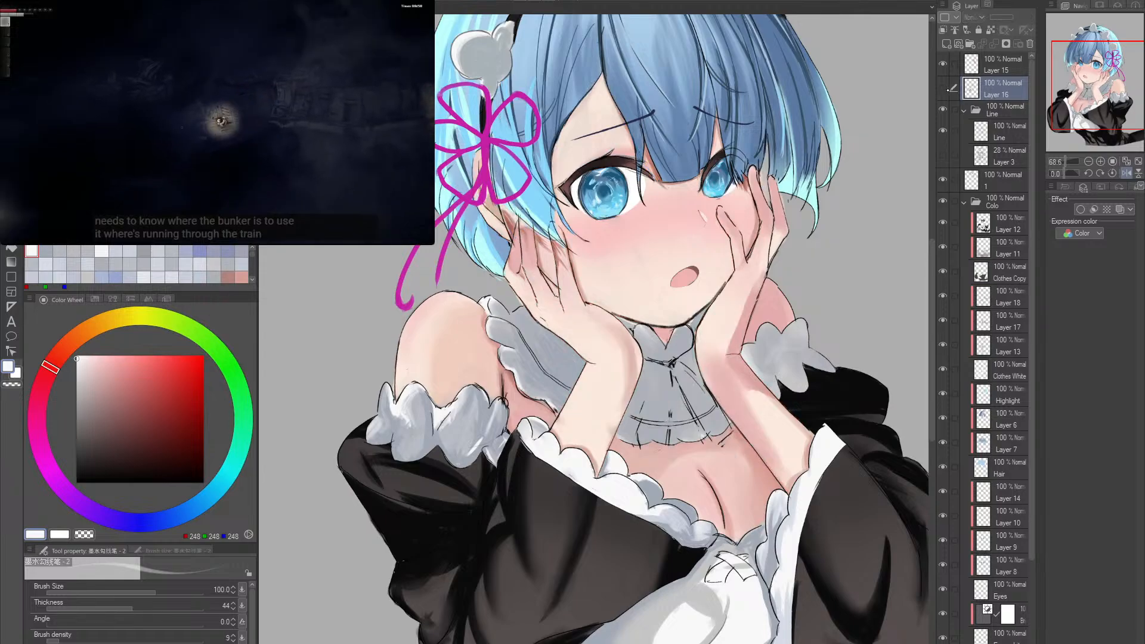
click(943, 88)
click(943, 88)
click(943, 88)
alt+click(720, 374)
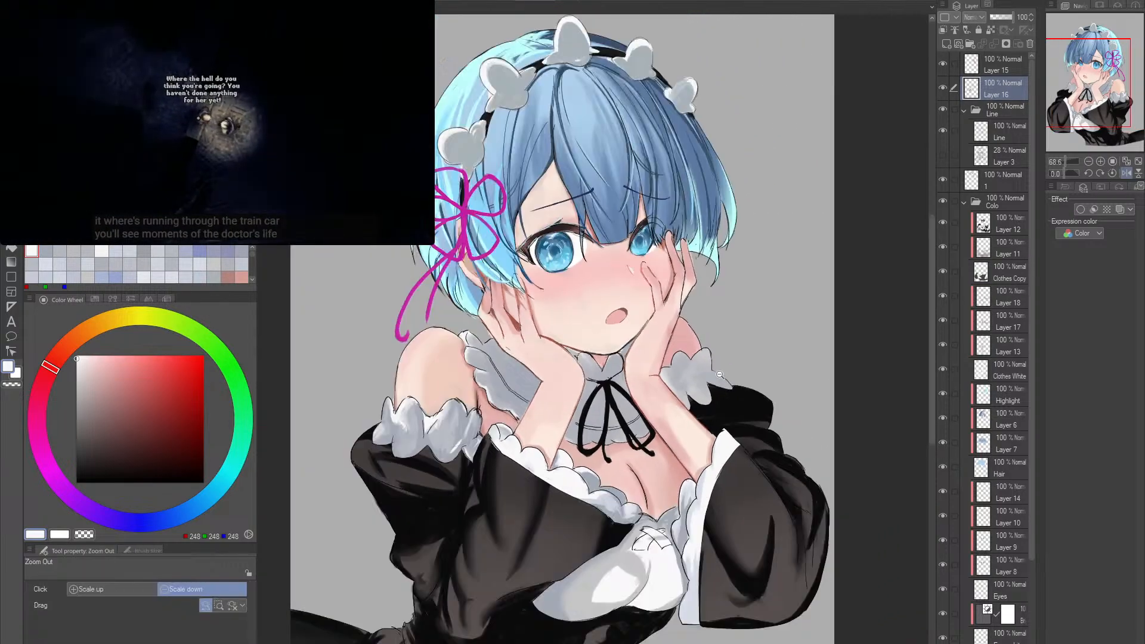
click(943, 88)
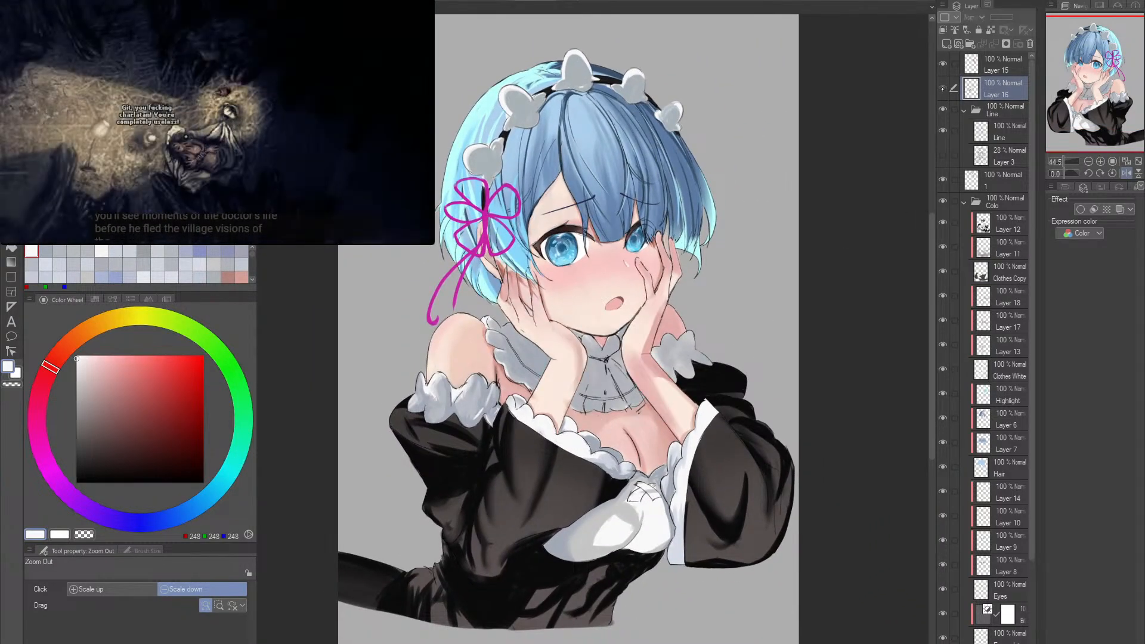
click(943, 87)
click(943, 88)
click(943, 87)
click(943, 88)
click(944, 88)
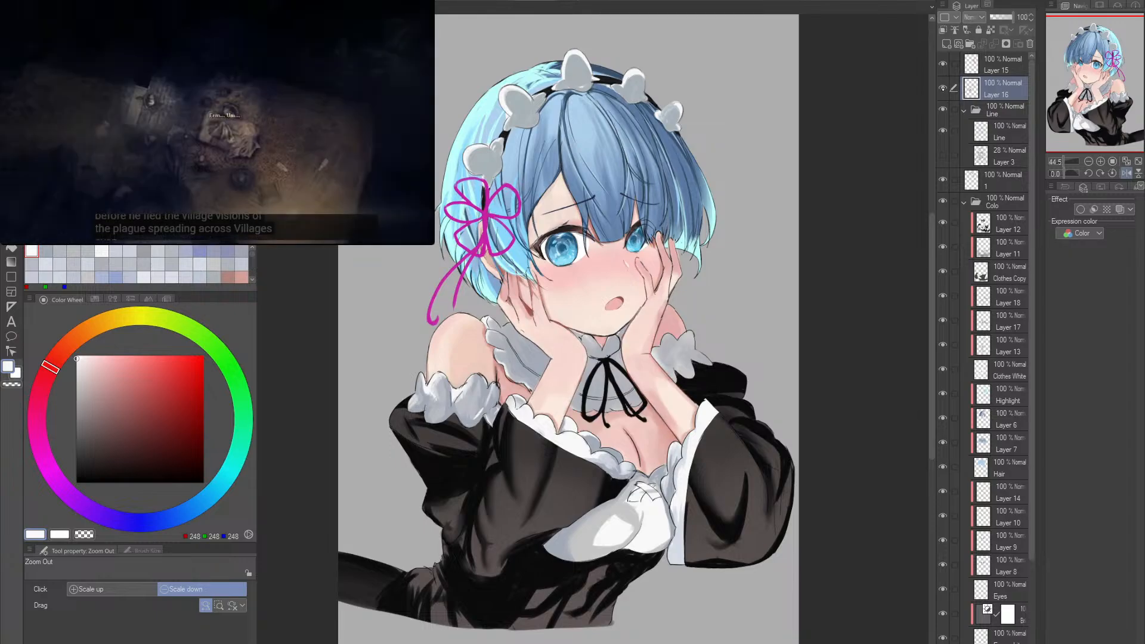
- Mirror the canvas back horizontally, recheck the figure with the ribbon layer hidden and shown, and frame the bodice and sleeves
click(943, 88)
click(943, 88)
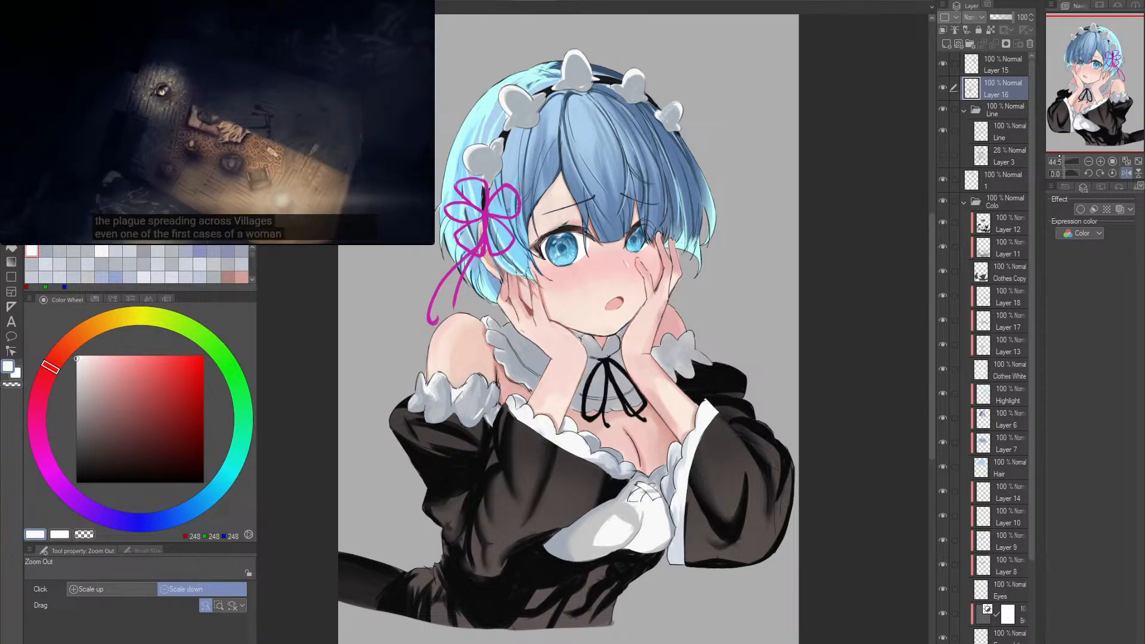
click(1126, 173)
click(943, 88)
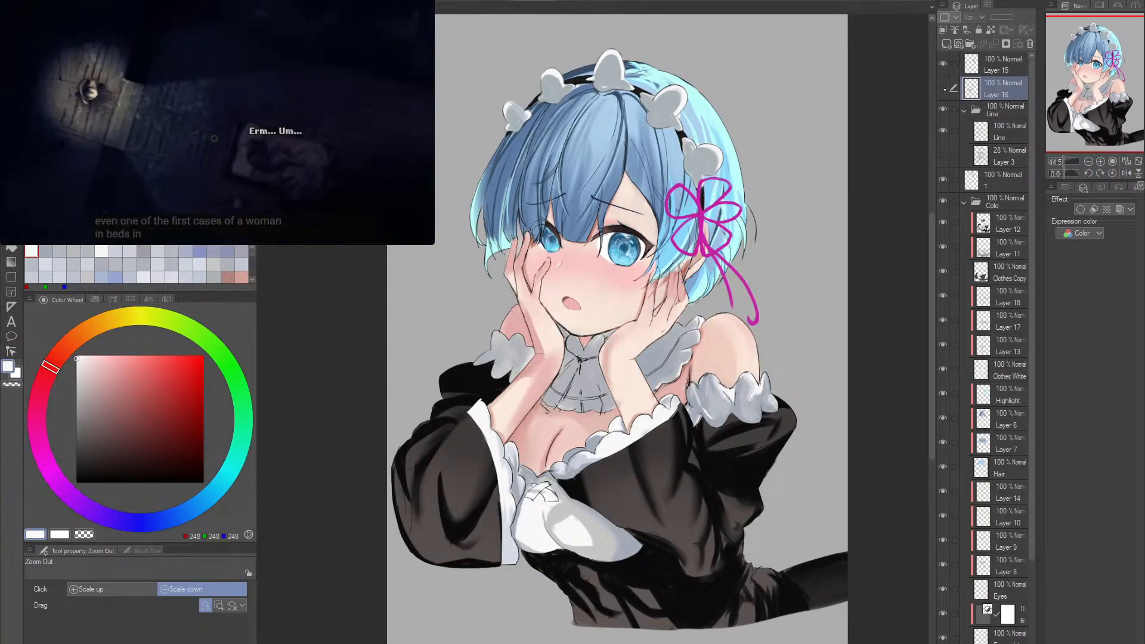
click(943, 87)
drag(763, 236, 775, 200)
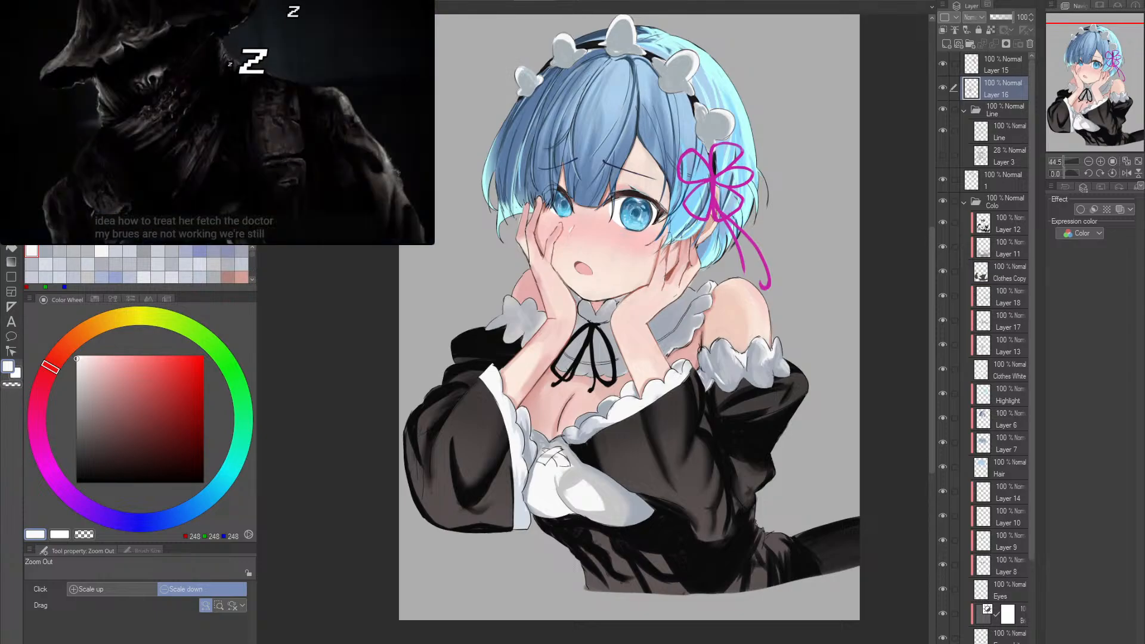
mouse_move(624, 310)
mouse_down()
mouse_move(596, 337)
mouse_move(633, 338)
mouse_move(636, 314)
mouse_up()
mouse_move(544, 423)
mouse_down()
mouse_move(579, 422)
mouse_move(588, 390)
mouse_up()
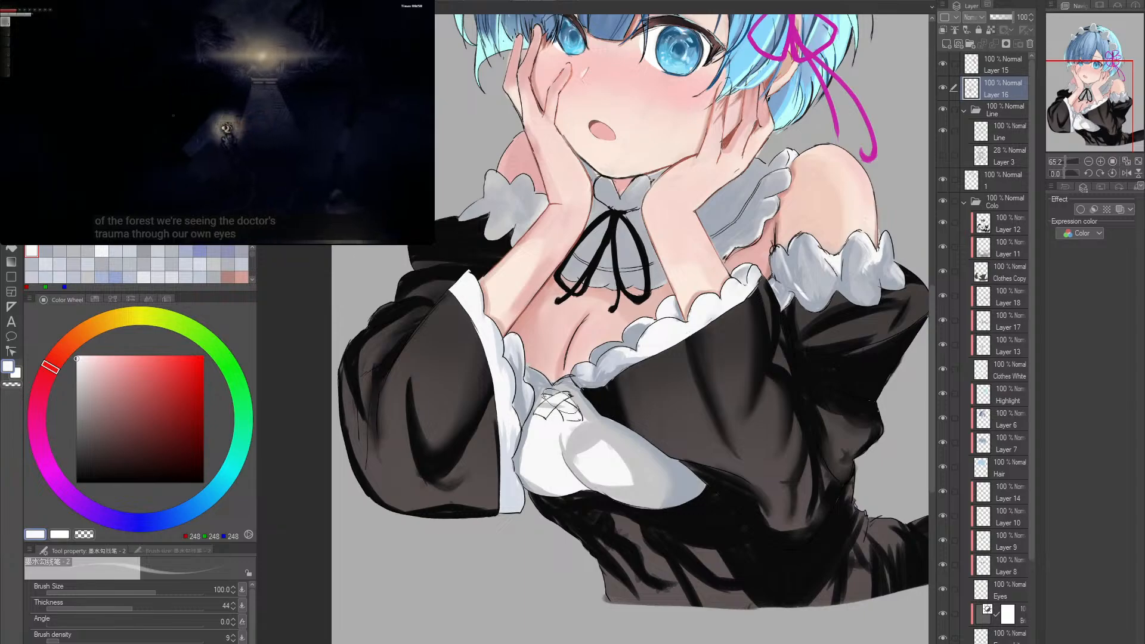
scroll(533, 419, up, 5)
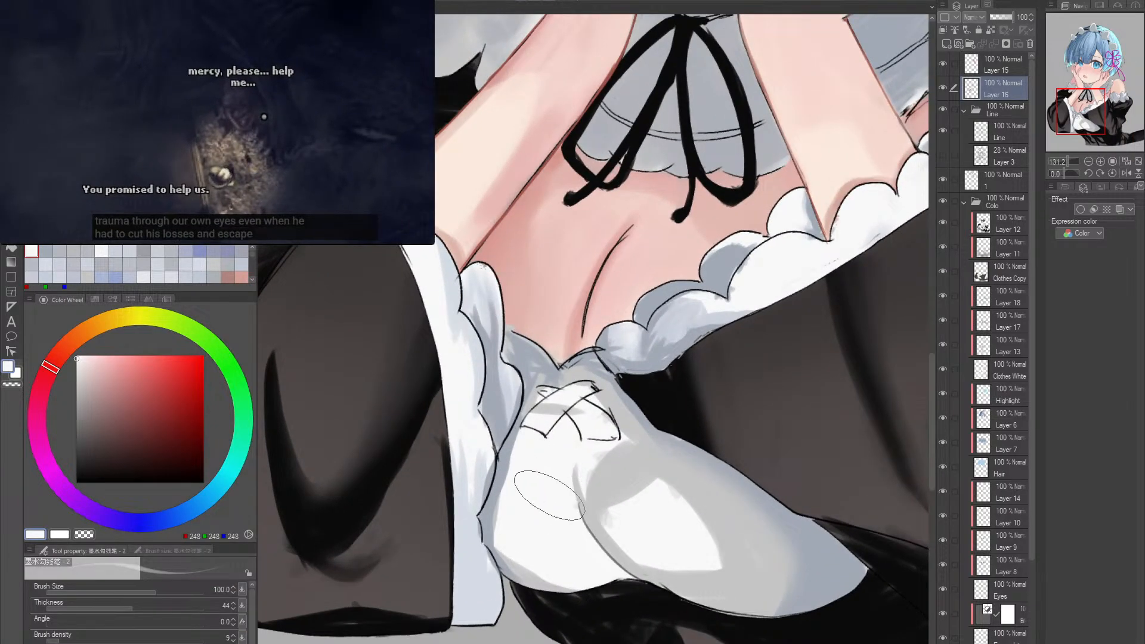
alt+click(519, 560)
drag(502, 556, 538, 548)
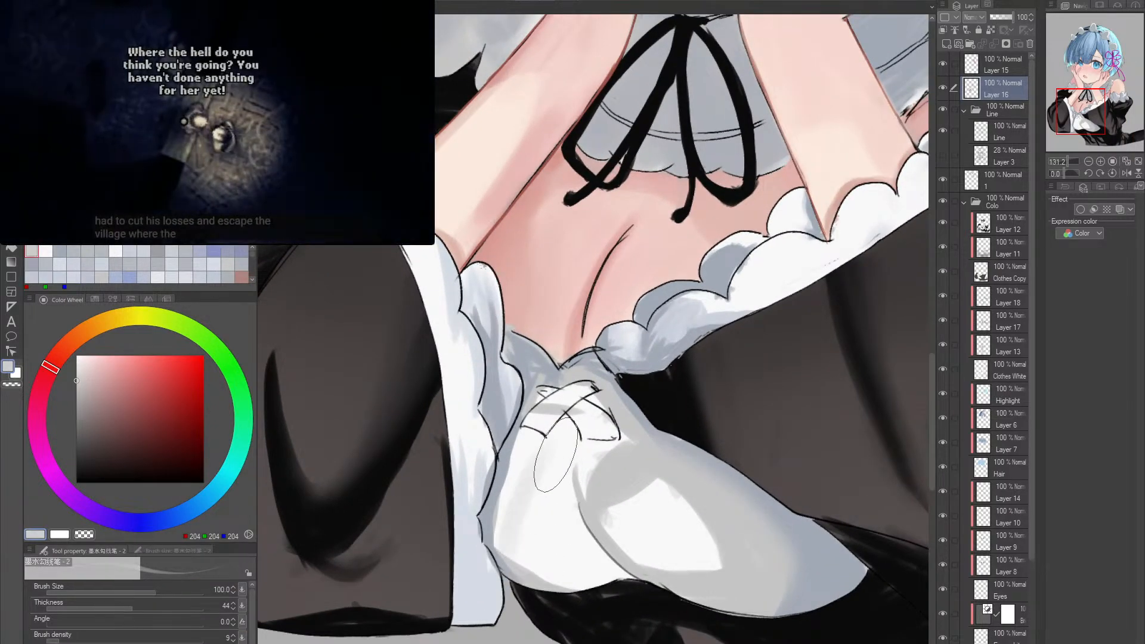
drag(511, 511, 544, 424)
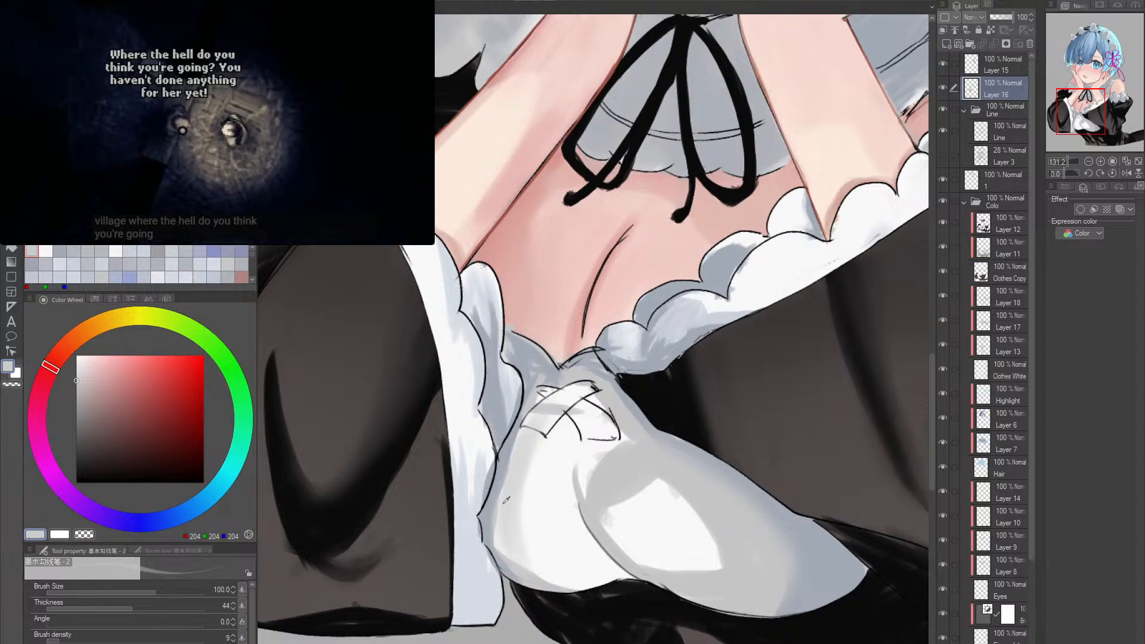
alt+click(507, 499)
alt+click(517, 510)
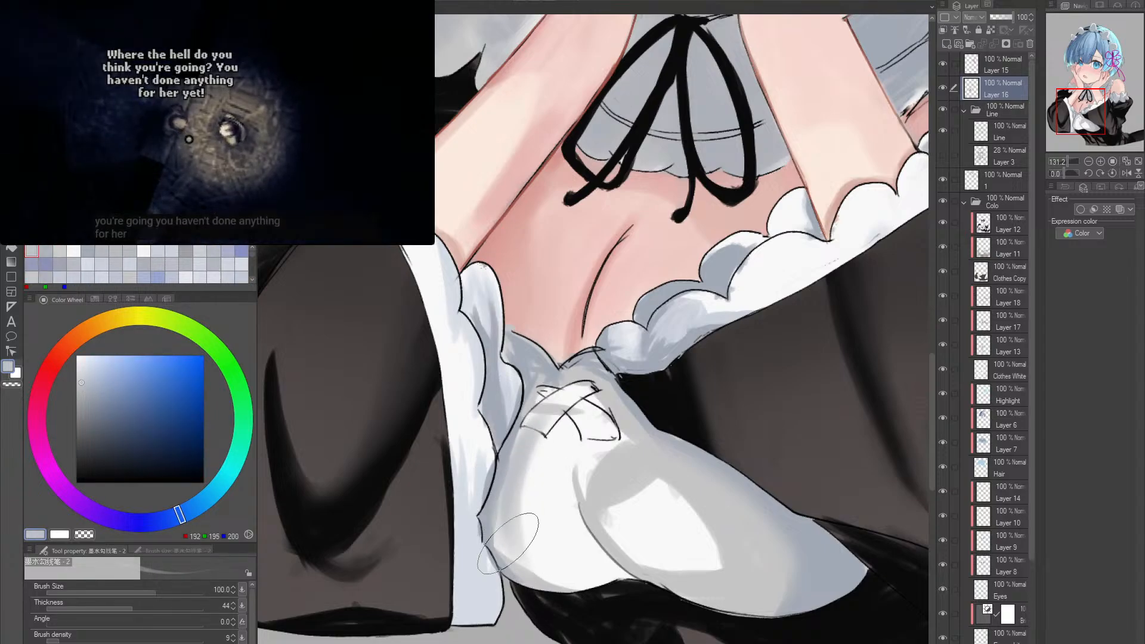
alt+click(485, 513)
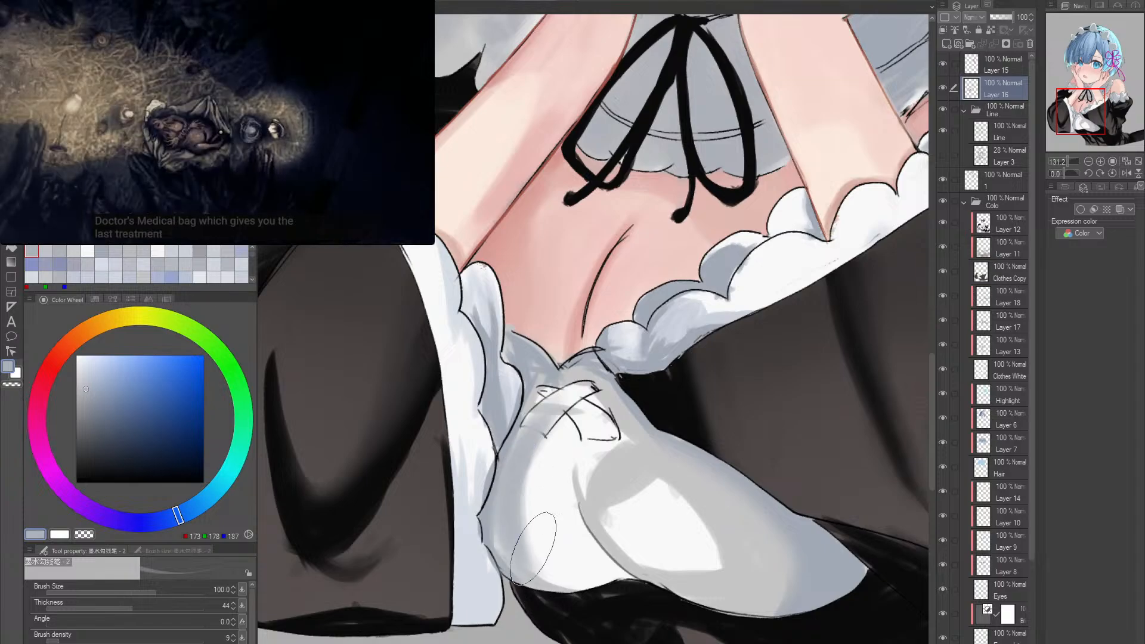
alt+click(525, 498)
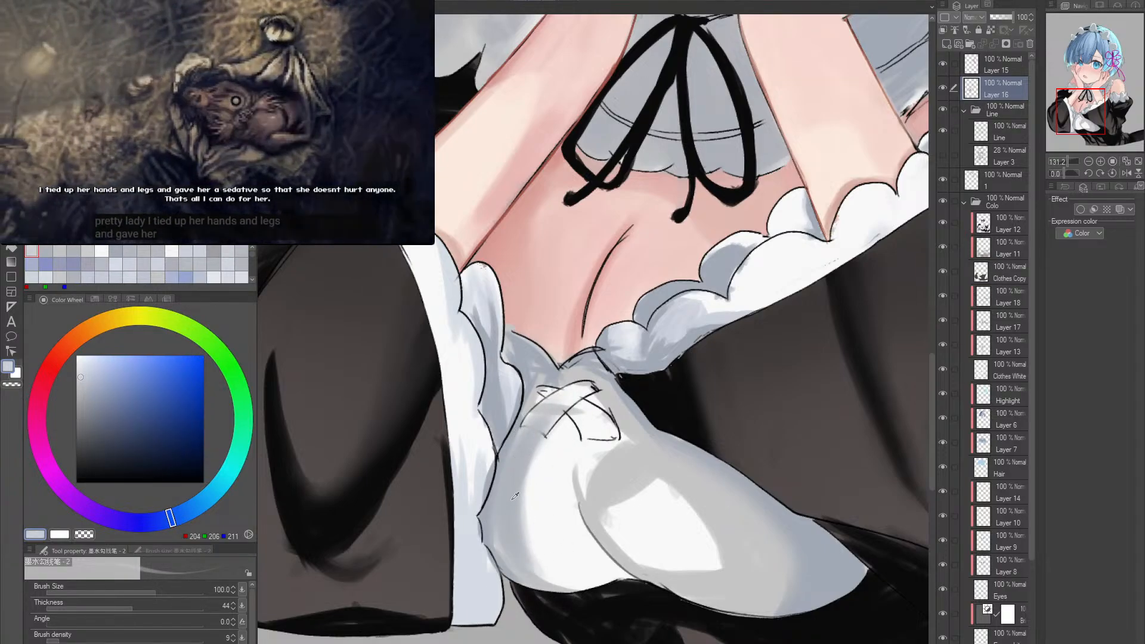
alt+click(523, 484)
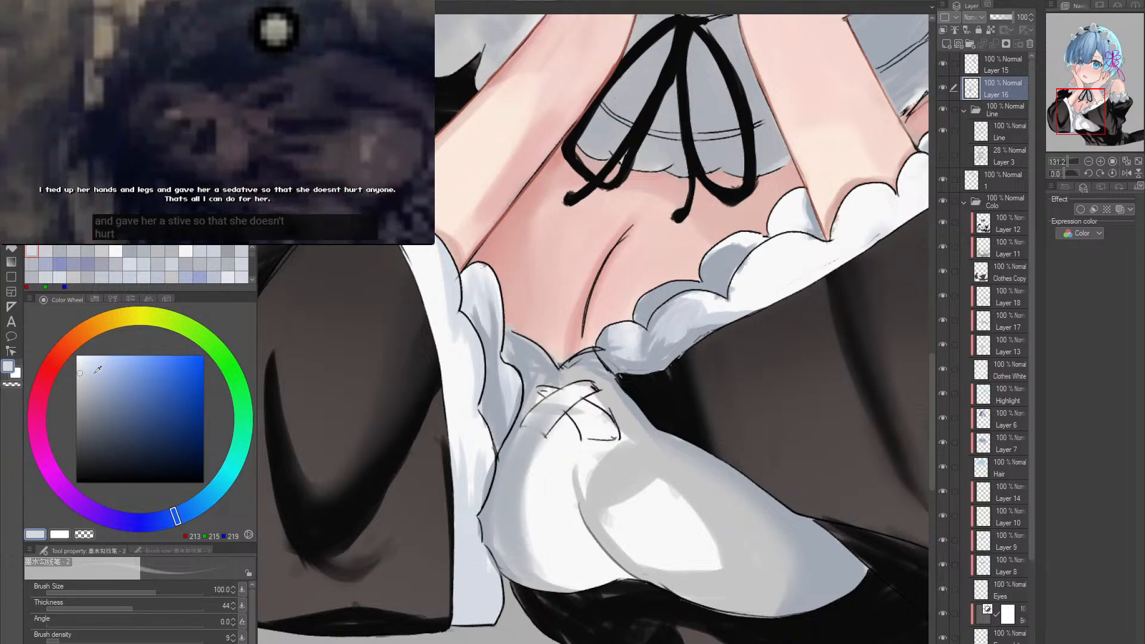
click(90, 374)
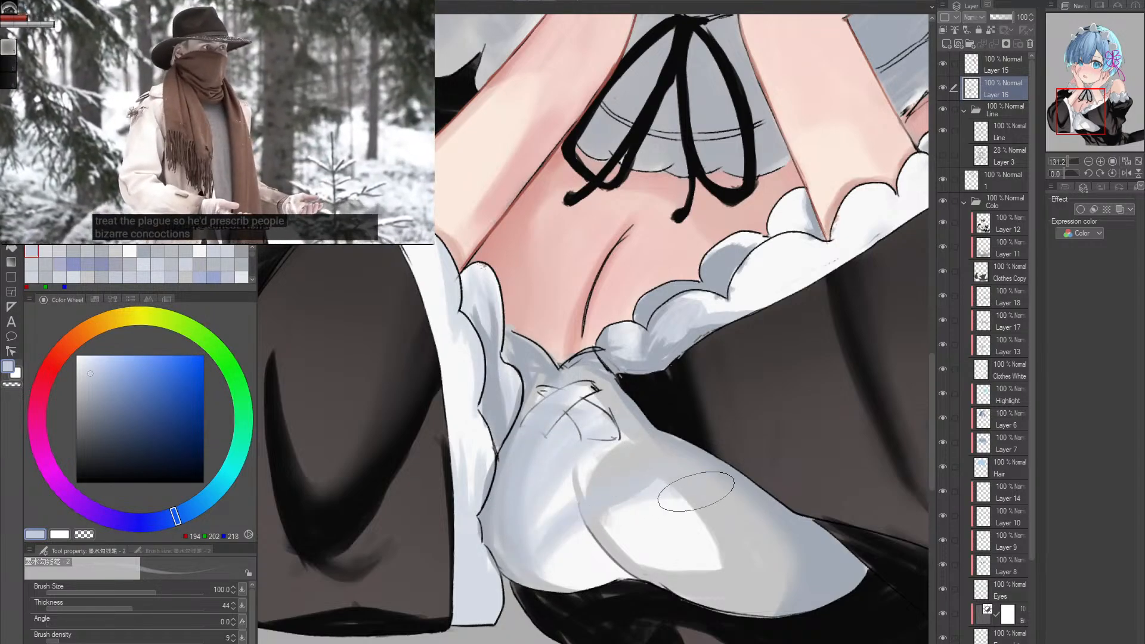
drag(598, 574, 614, 545)
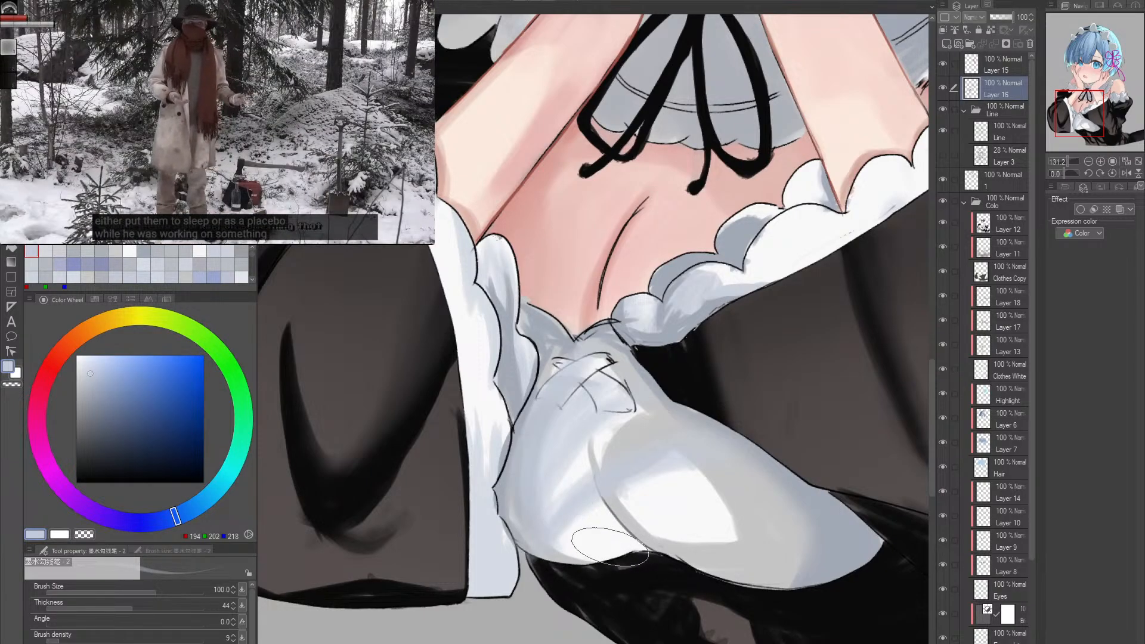
mouse_move(596, 382)
mouse_down()
mouse_move(572, 531)
mouse_move(537, 537)
mouse_up()
drag(537, 406, 519, 507)
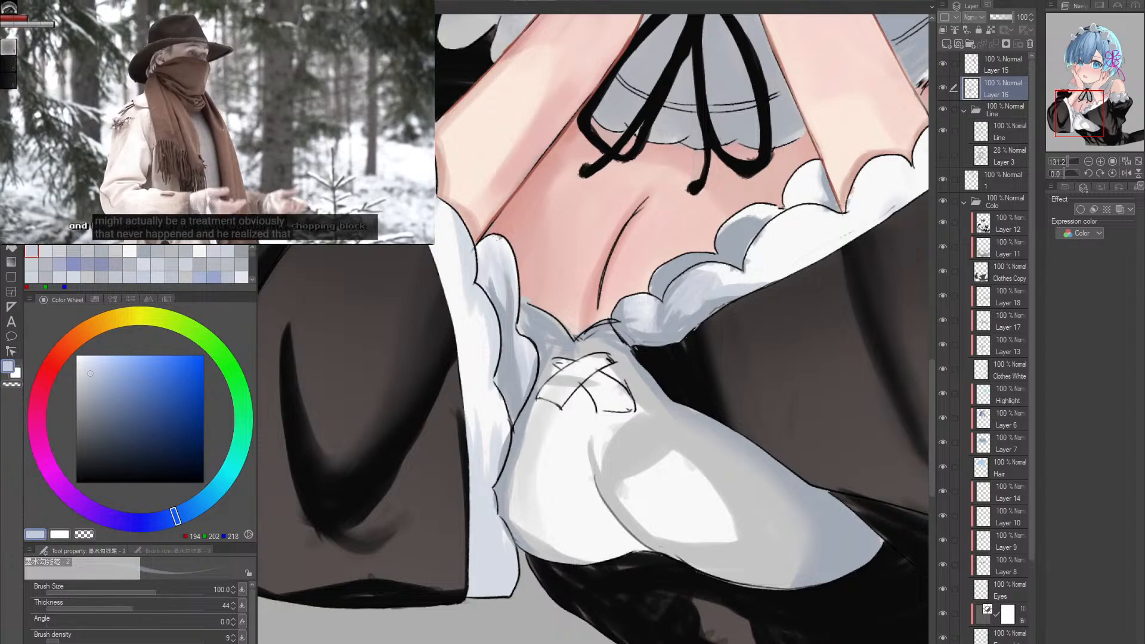
drag(558, 396, 516, 519)
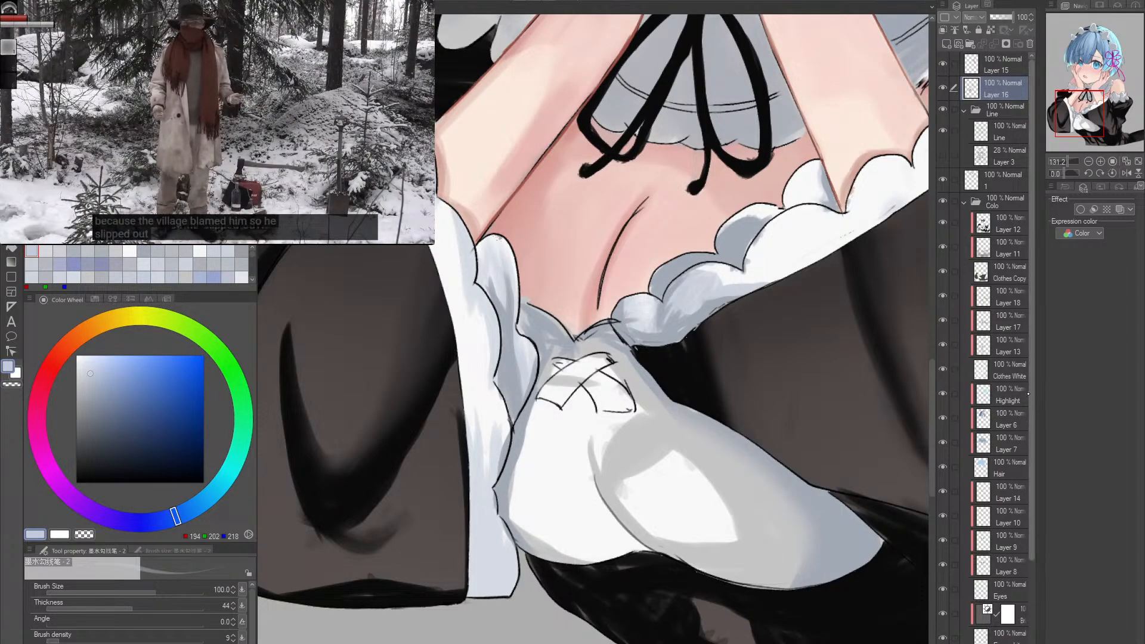
- Select Layer 18 and shade the near side of the white bodice with sampled blue-greys such as RGB 162, 169, 181 and 189, 194, 202
click(1008, 370)
click(1005, 303)
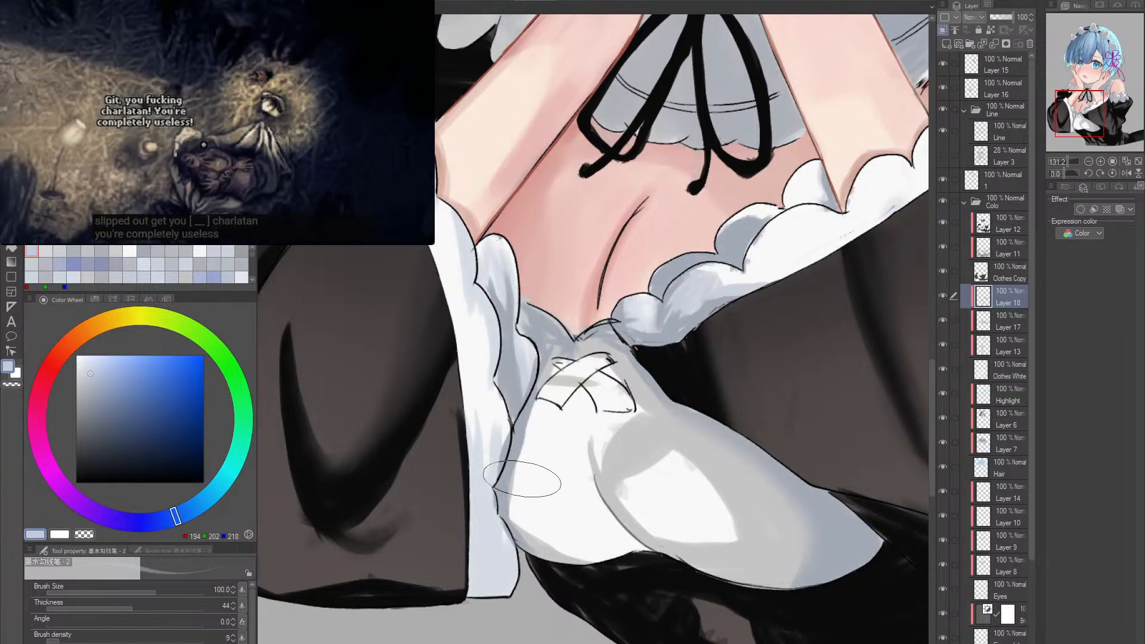
alt+click(511, 465)
mouse_move(556, 412)
mouse_down()
mouse_move(557, 528)
mouse_move(571, 374)
mouse_up()
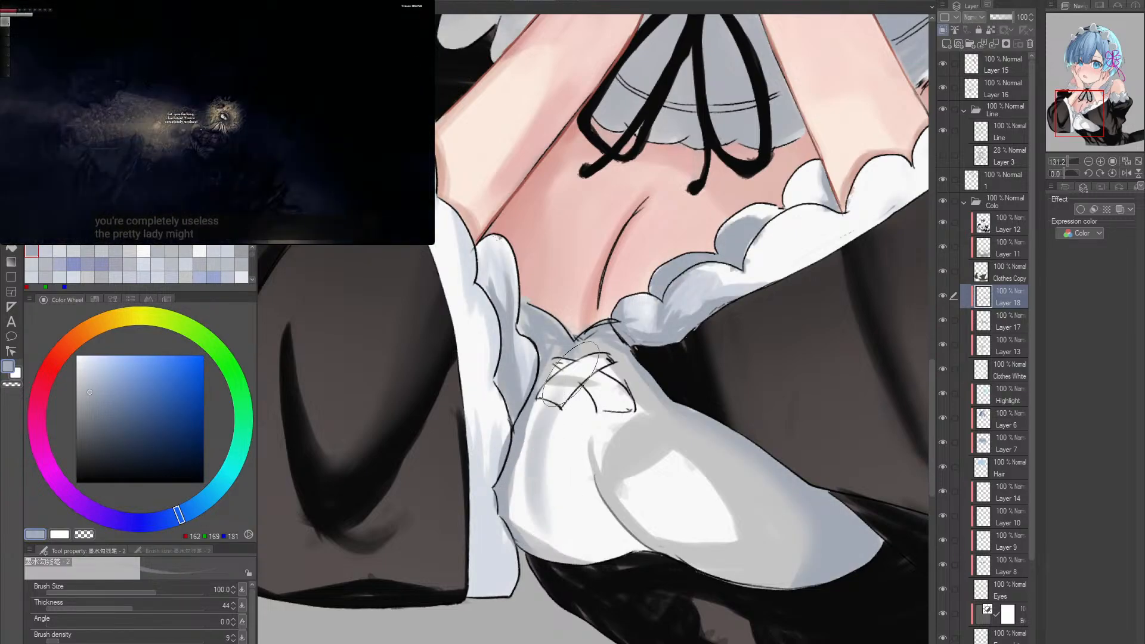
alt+click(552, 470)
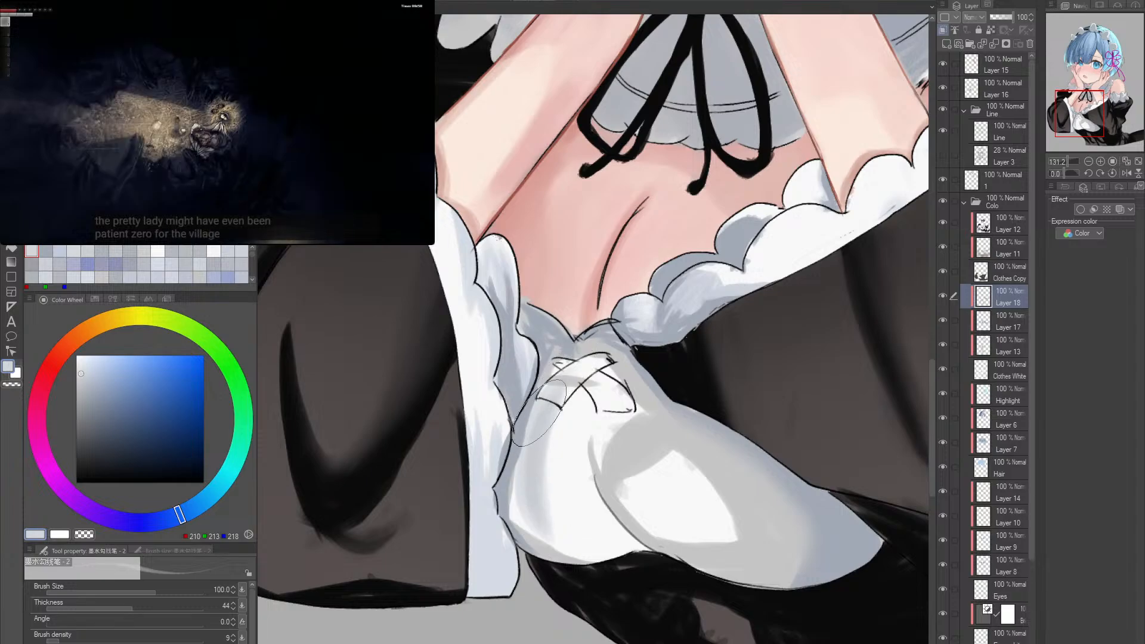
alt+click(524, 460)
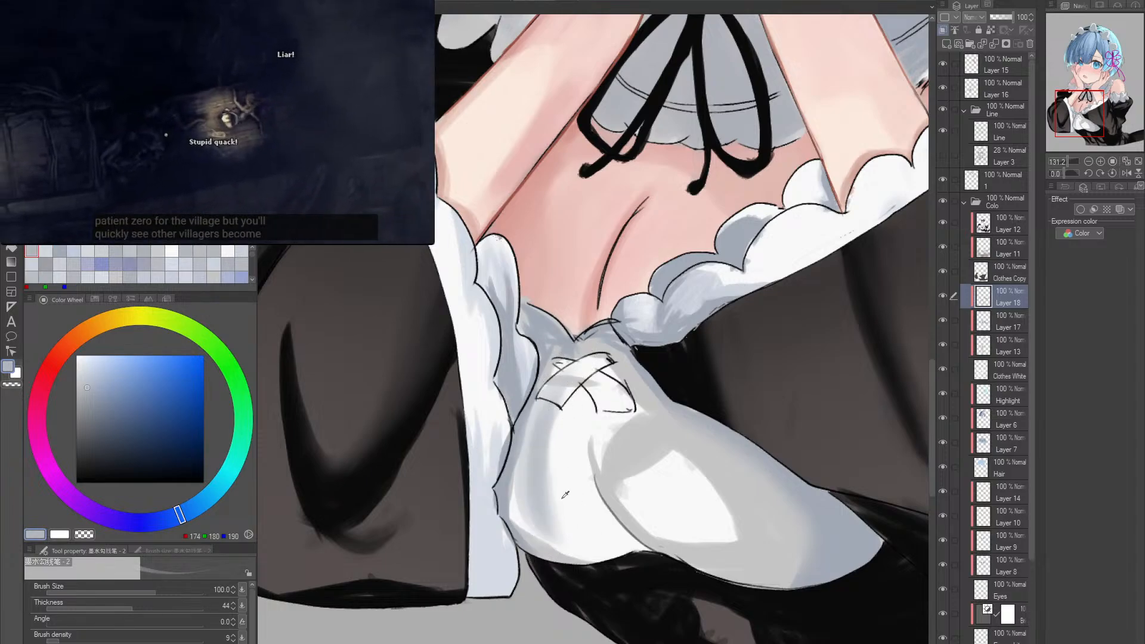
alt+click(546, 417)
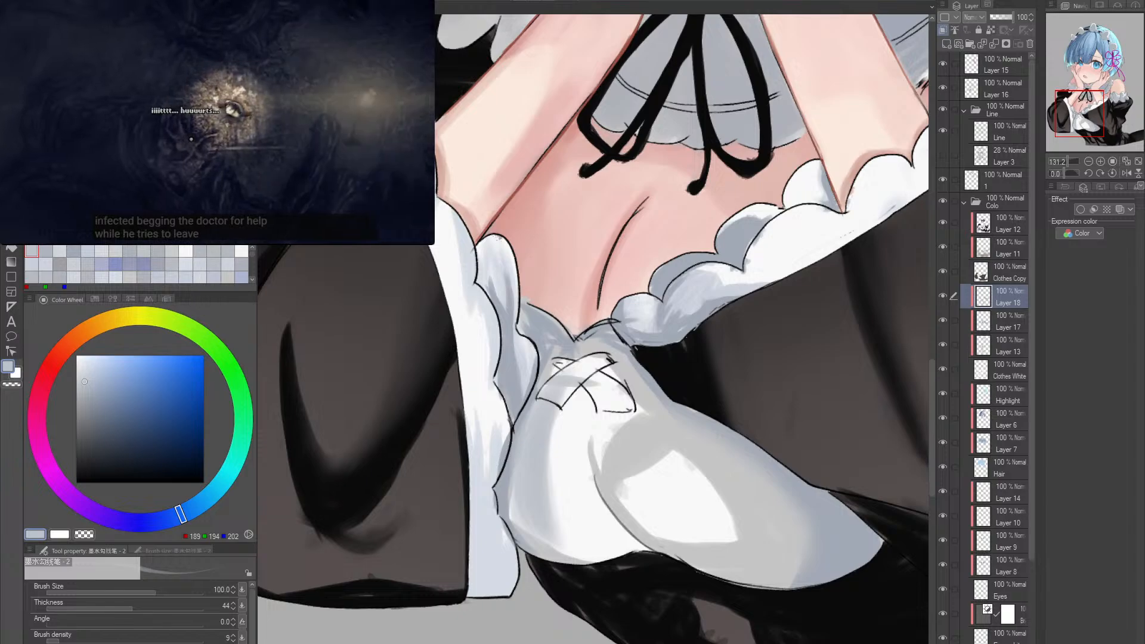
- Set the brush density to 39 and cover most of the white bodice with blue-grey RGB 189, 194, 202, leaving a central highlight
click(114, 640)
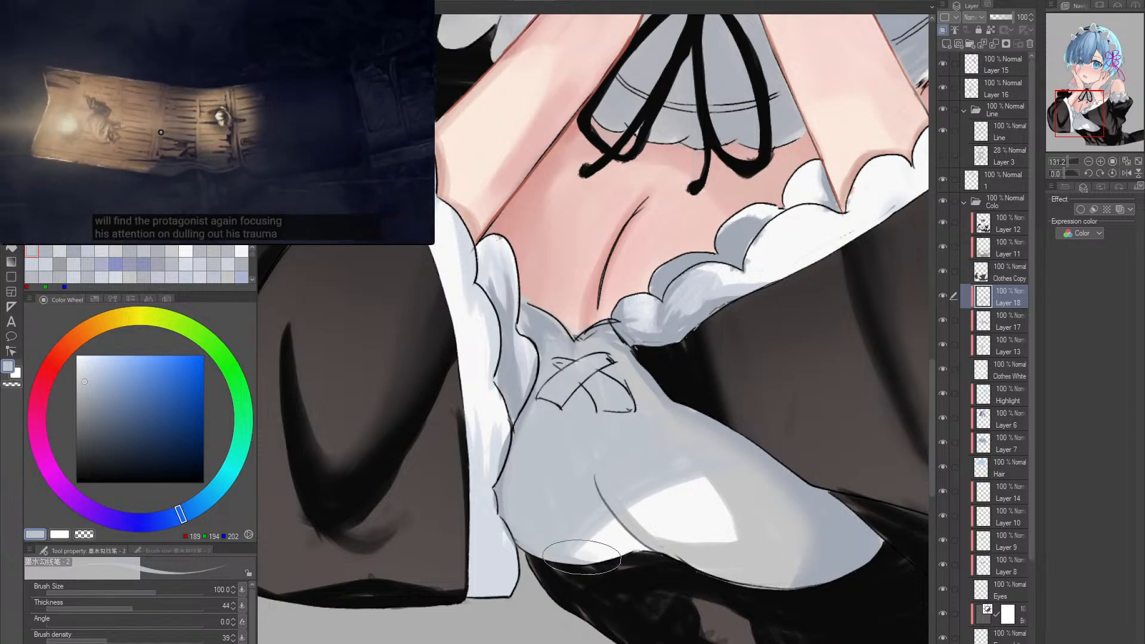
drag(717, 563, 578, 532)
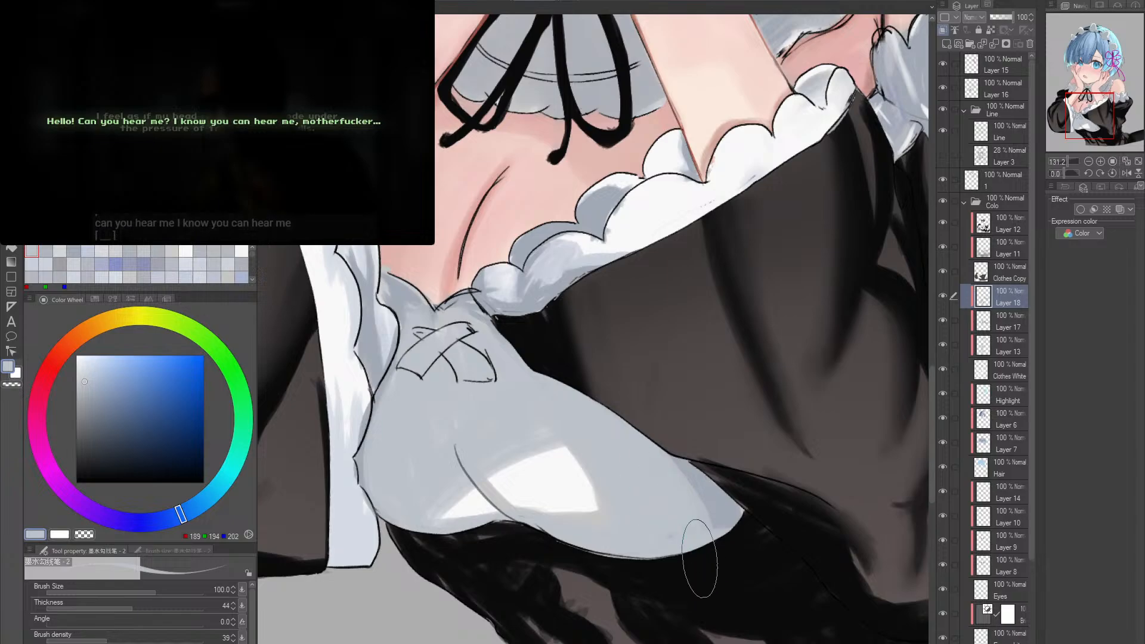
drag(694, 449, 732, 507)
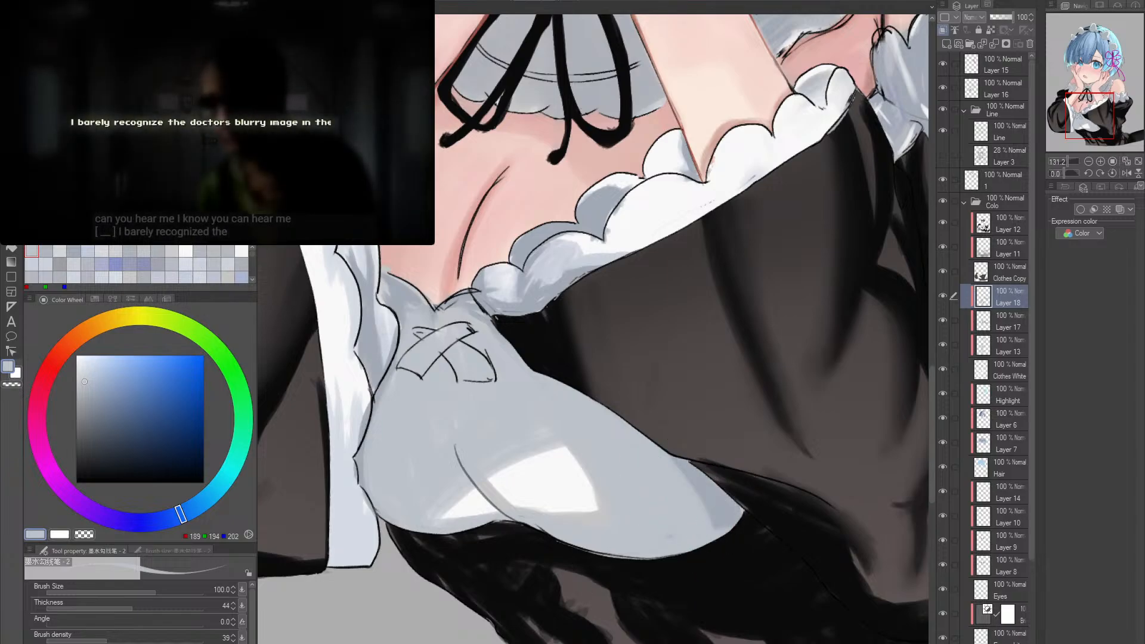
drag(651, 442, 677, 504)
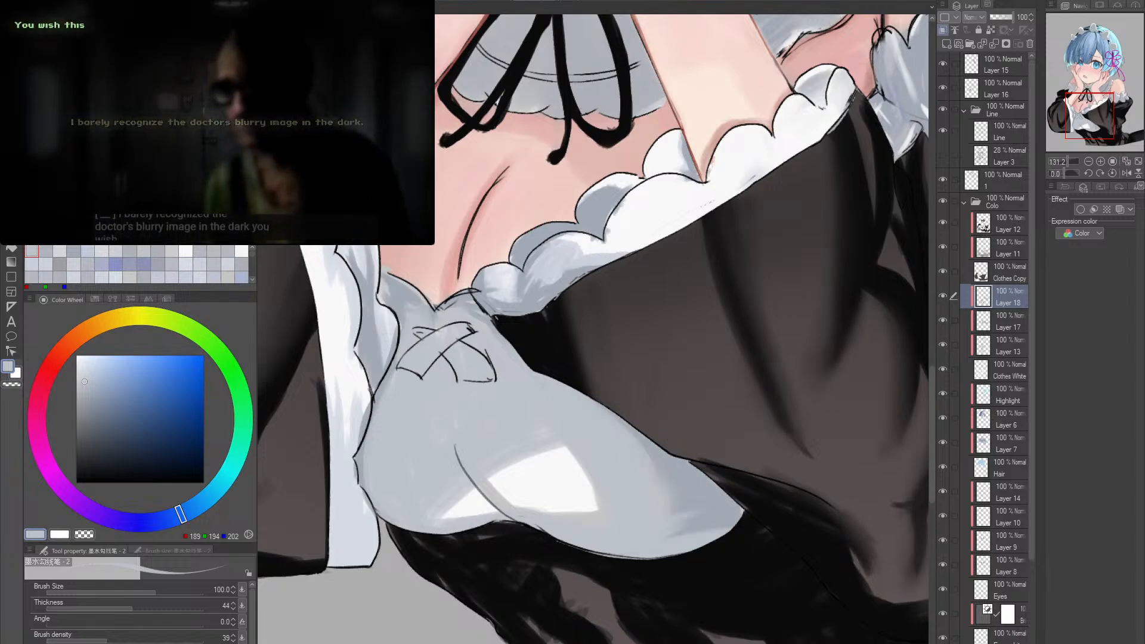
- Reduce the brush to size 70 and paint fold shadows along the bodice's upper edge with sampled RGB 162, 169, 181
alt+click(710, 492)
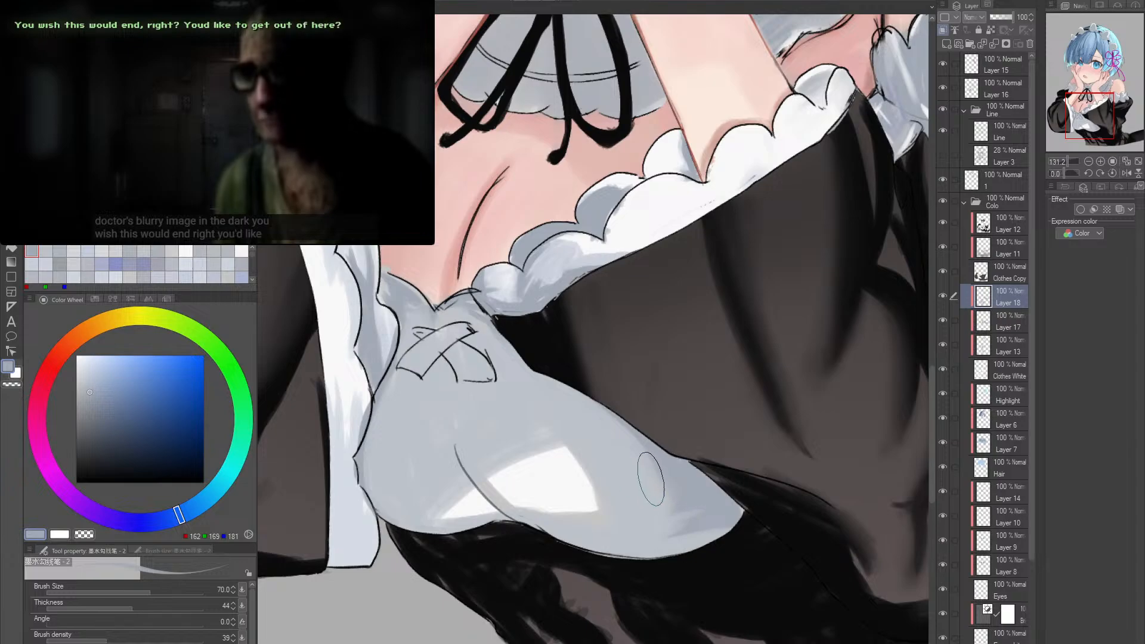
key(bracketleft)
key(bracketleft)
key(bracketleft)
key(bracketleft)
mouse_move(512, 408)
mouse_down()
mouse_move(566, 416)
mouse_move(558, 437)
mouse_up()
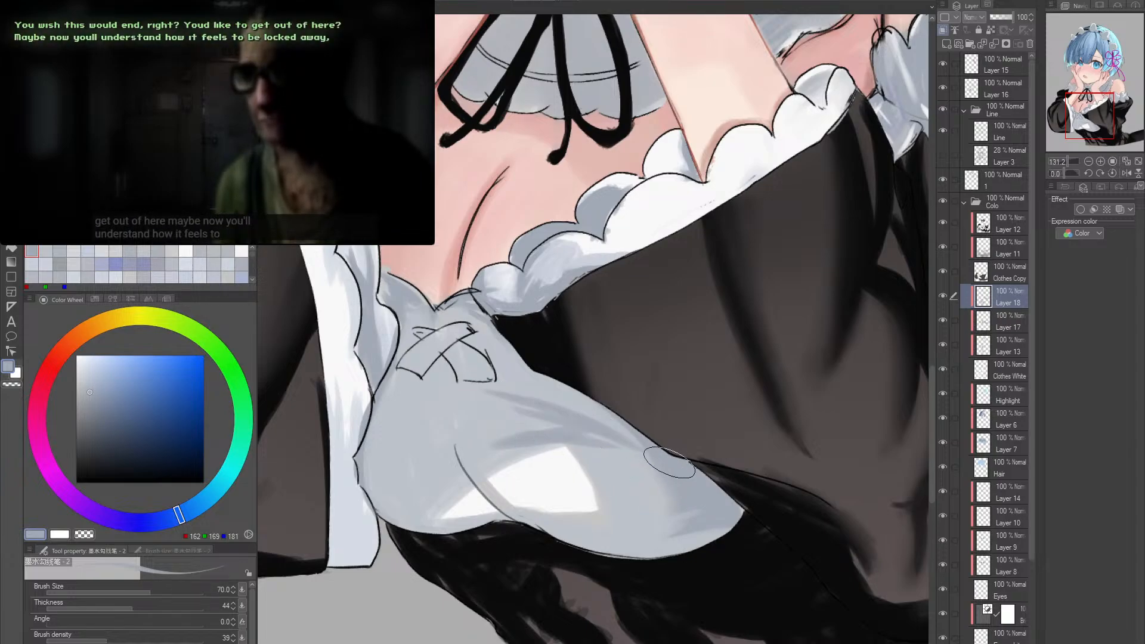
alt+click(573, 424)
- Raise the brush density to 55 and smooth the bodice shading below the crossed lacing with RGB 189, 194, 202
drag(112, 641, 132, 642)
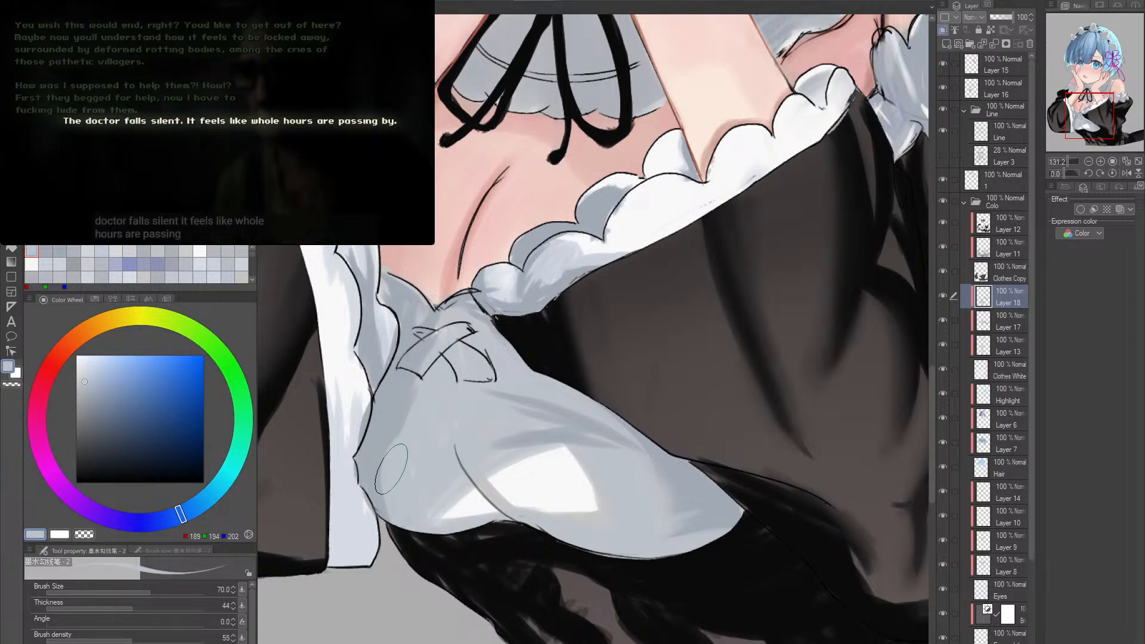
drag(442, 407, 457, 542)
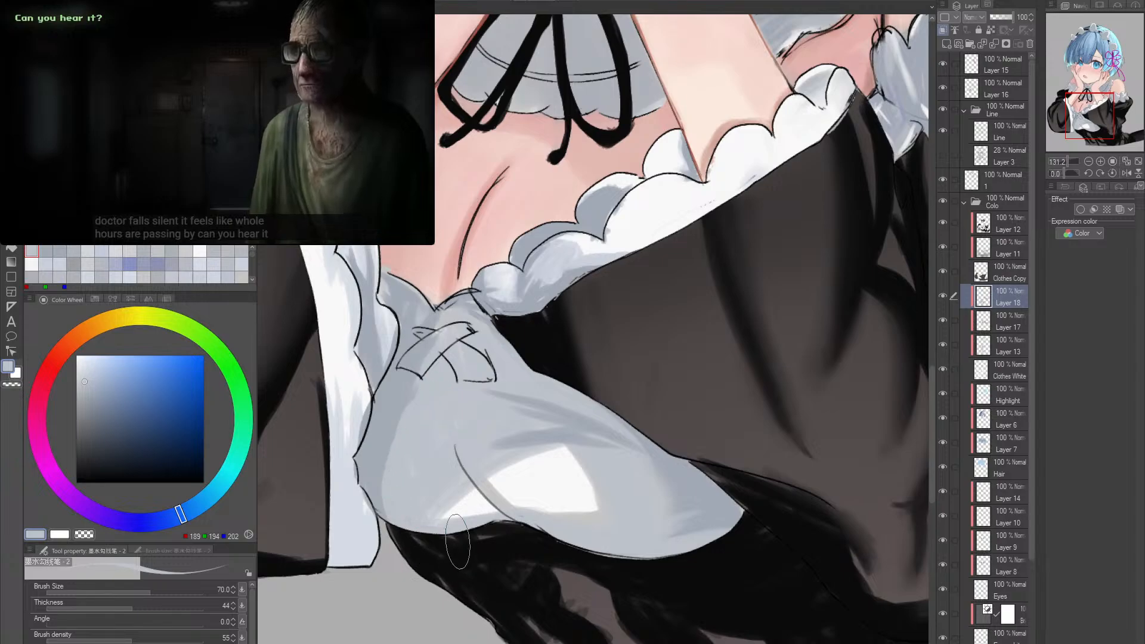
alt+click(389, 435)
drag(427, 364, 455, 322)
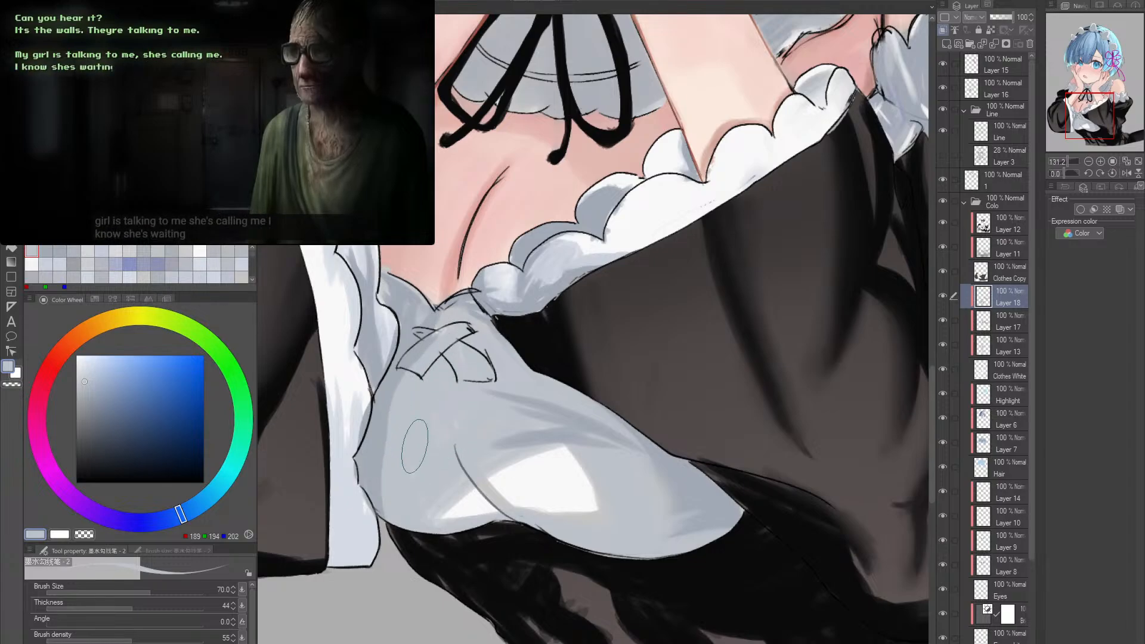
- Reduce the brush to size 50 and deepen the folds around the bodice highlight with darker blue-greys, including RGB 137, 148, 168
key(alt+space)
click(523, 472)
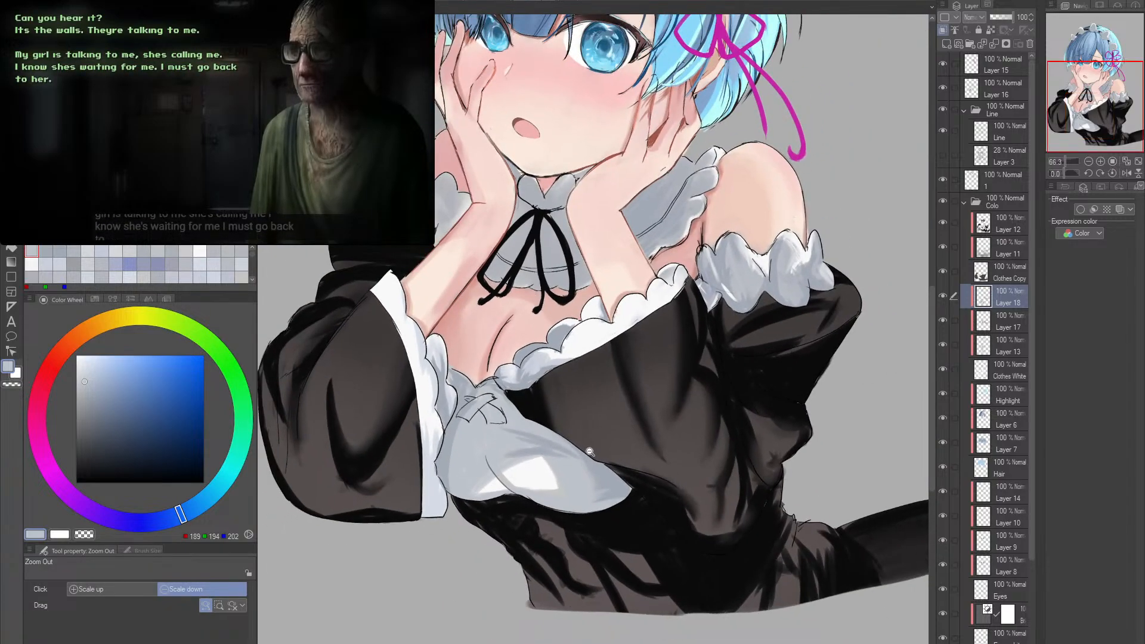
drag(499, 517, 481, 487)
key(space)
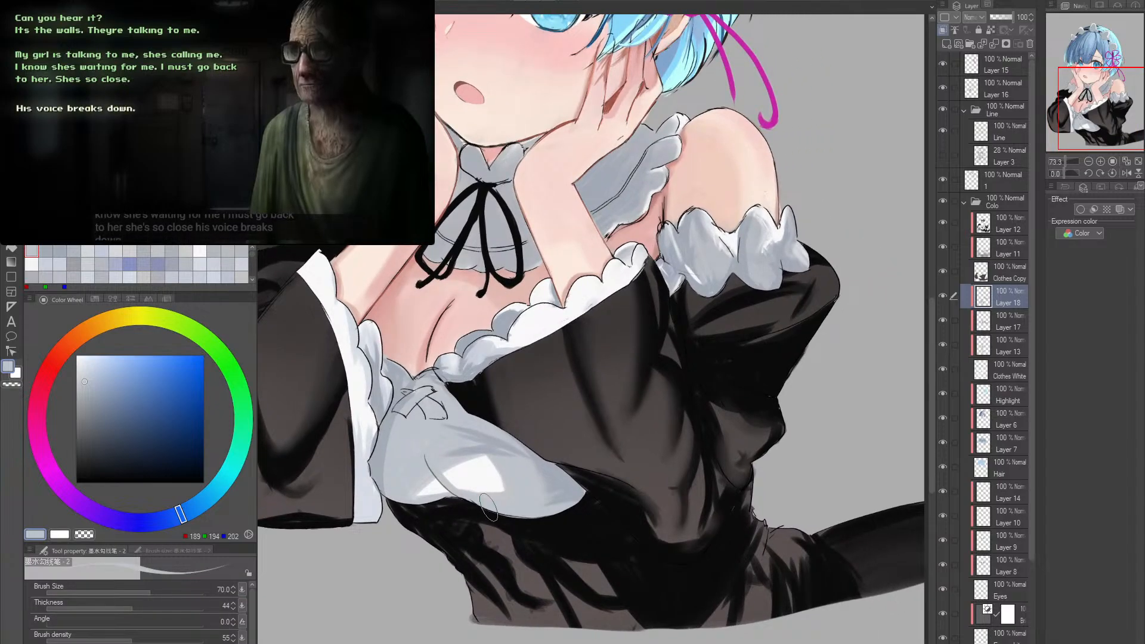
alt+click(555, 478)
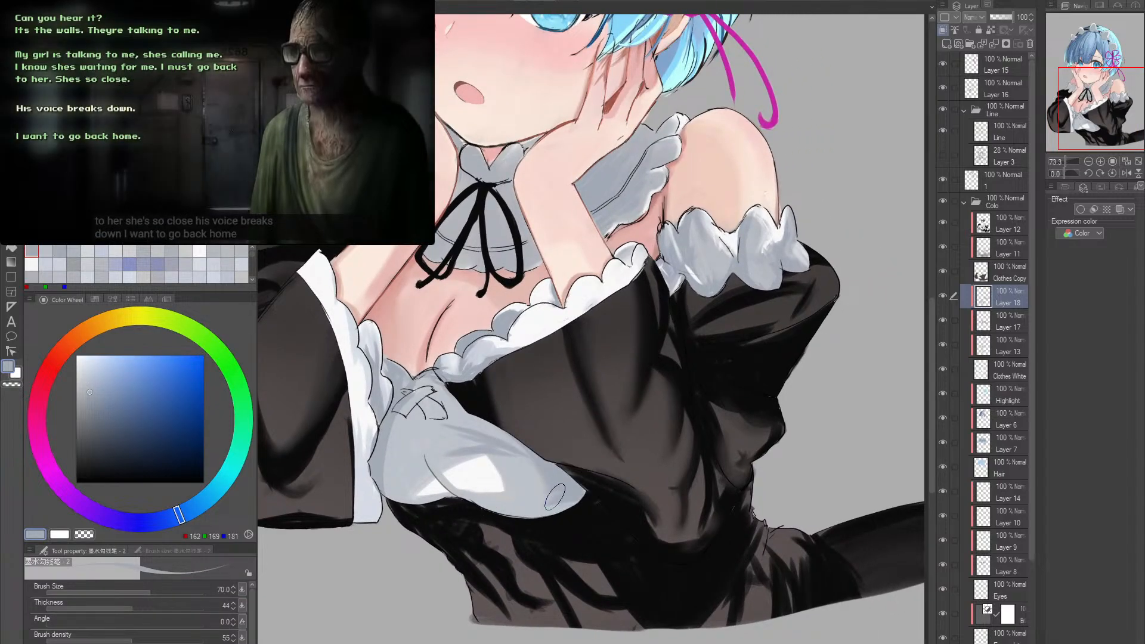
key(bracketleft)
key(bracketleft)
key(bracketleft)
key(bracketleft)
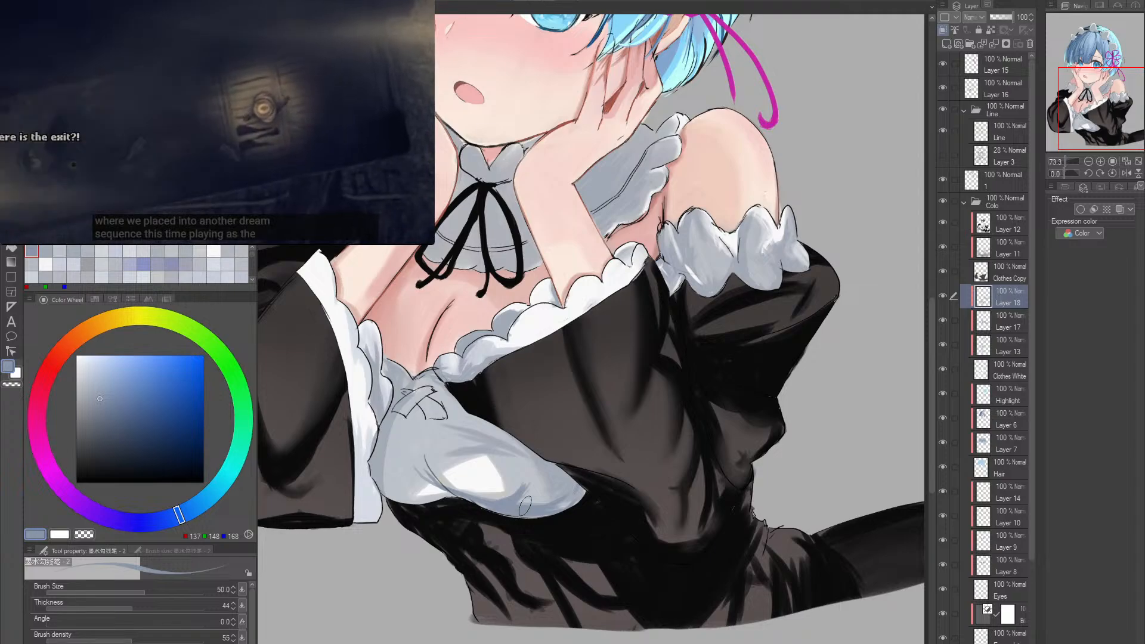
alt+click(510, 465)
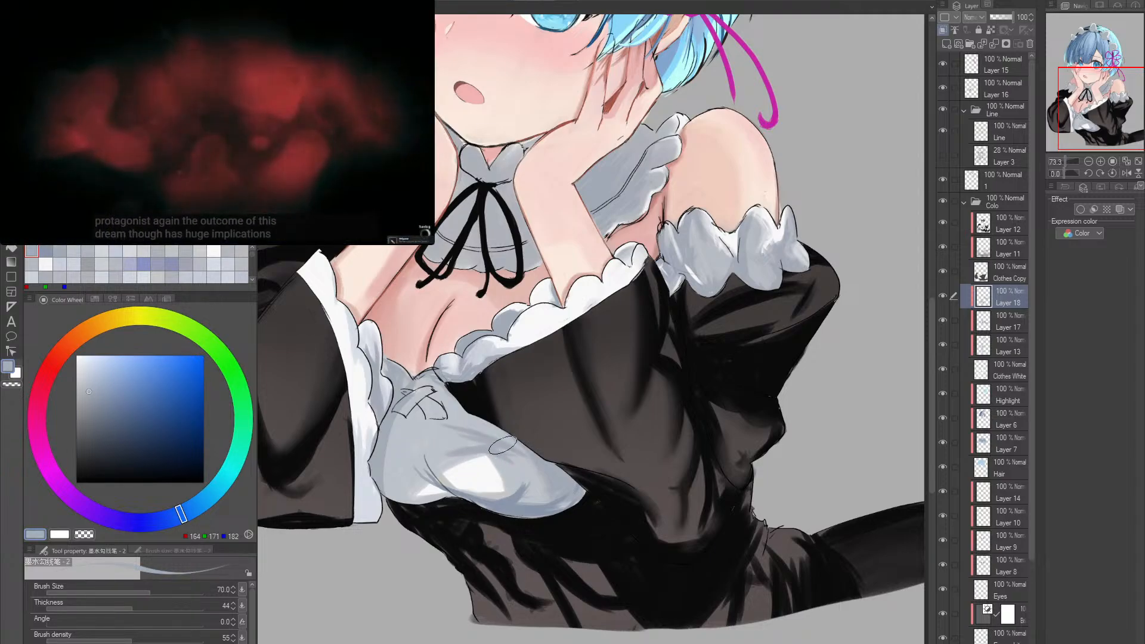
- Switch to the textured brush at size 50 and shade the bodice below the lacing, raising the opacity to 79 and finally 100
key(b)
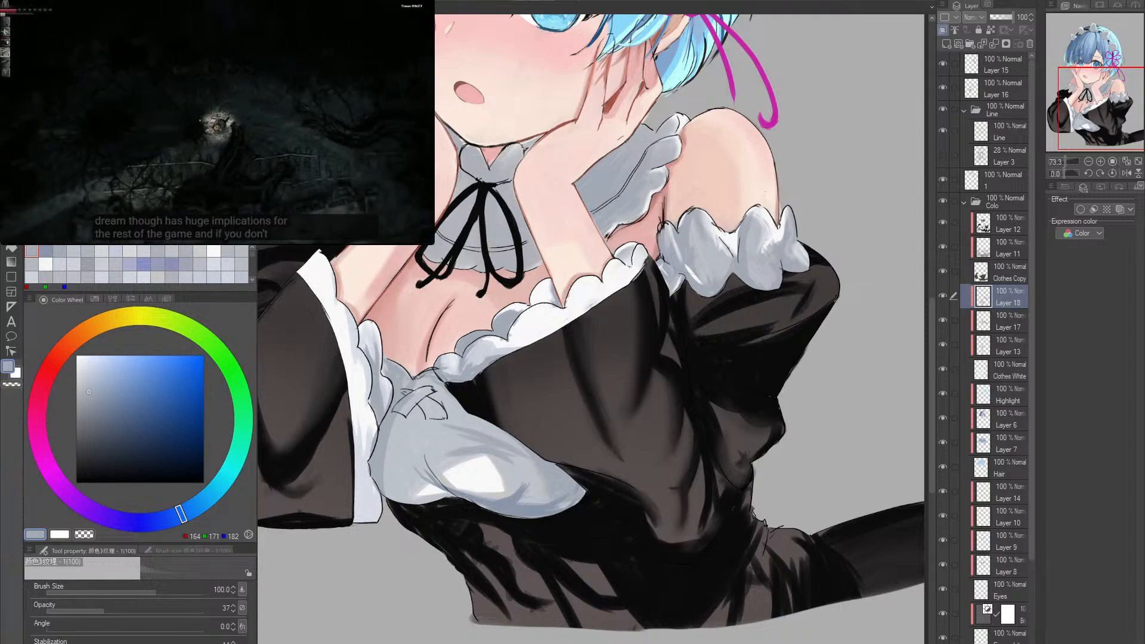
key(bracketleft)
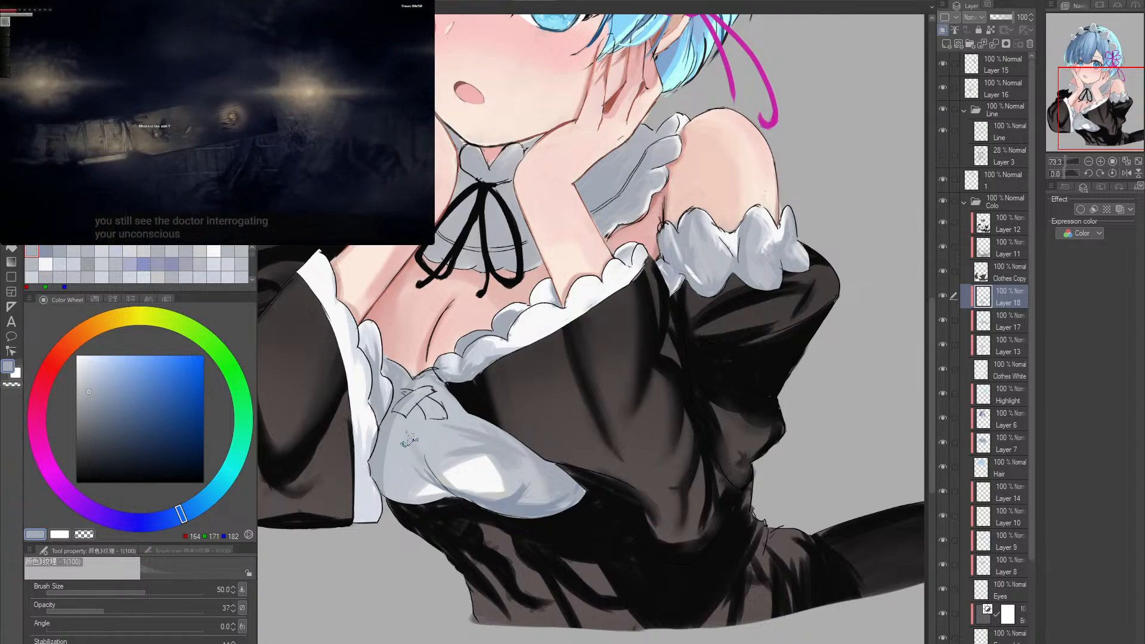
drag(139, 604, 170, 604)
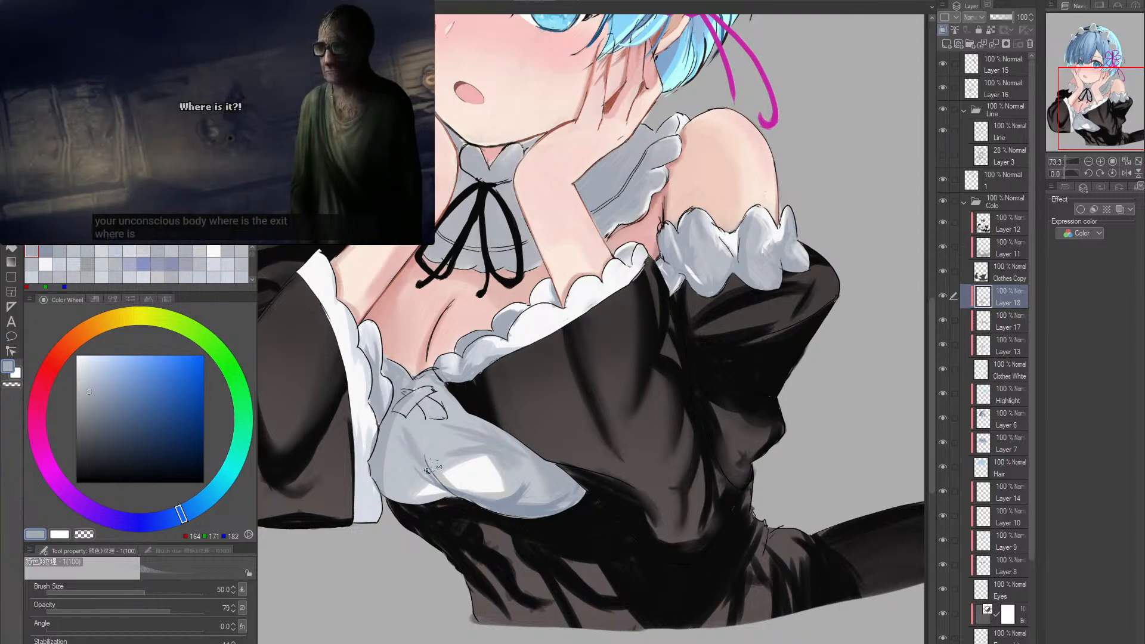
click(414, 443)
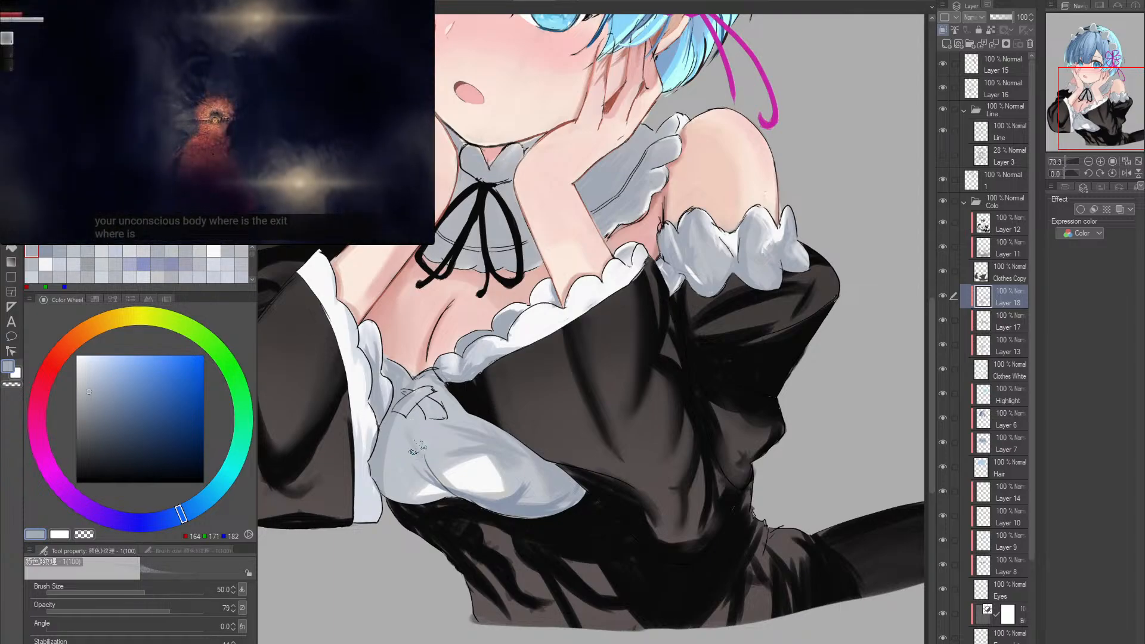
drag(178, 619, 277, 572)
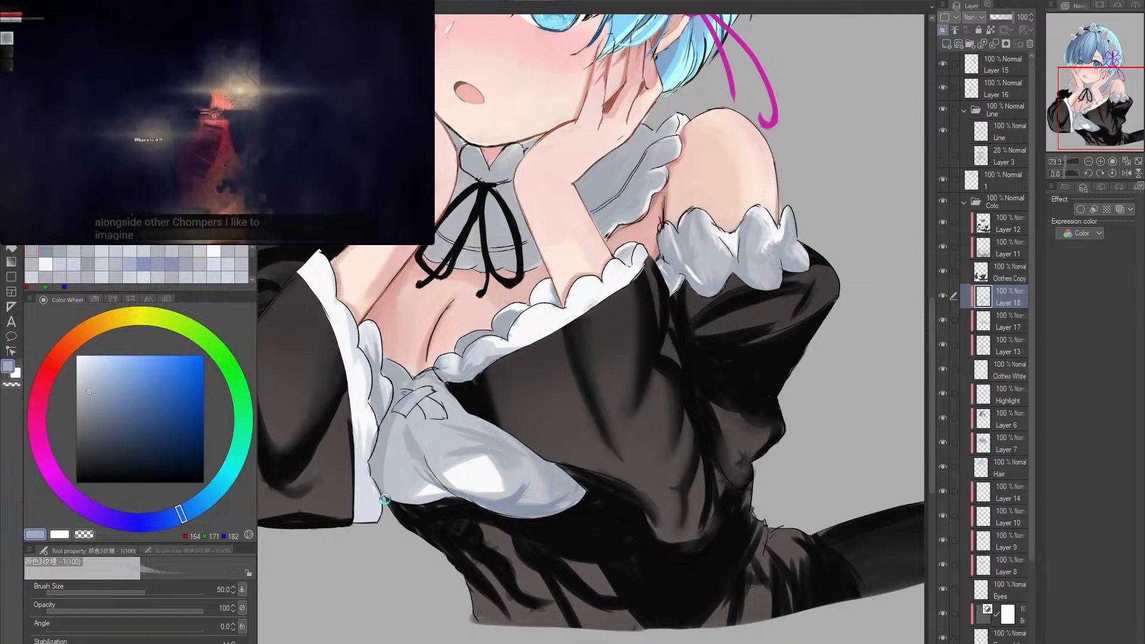
- Touch up the lower bodice folds with blue-greys, including RGB 164, 171, 182 and 145, 155, 169, and undo the last stroke
alt+click(425, 432)
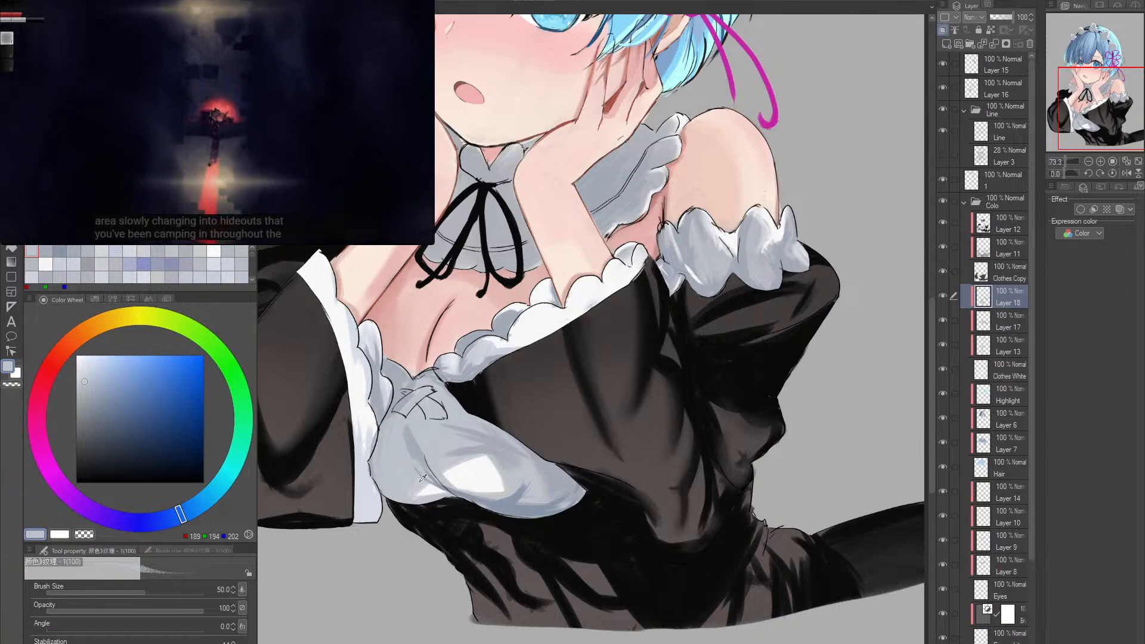
alt+click(511, 504)
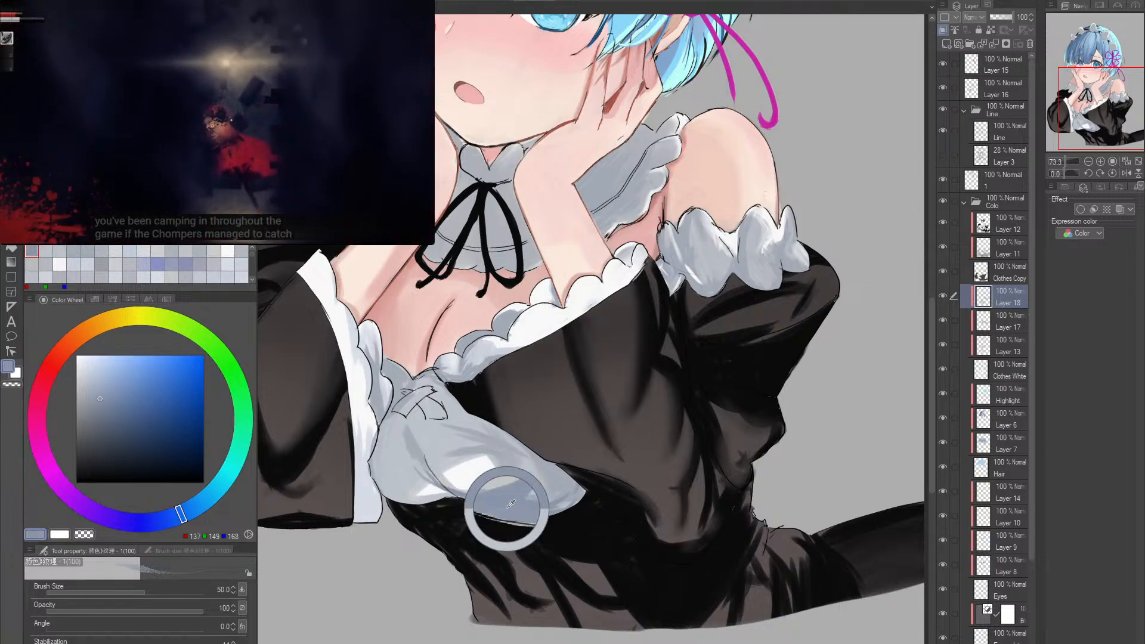
alt+click(417, 449)
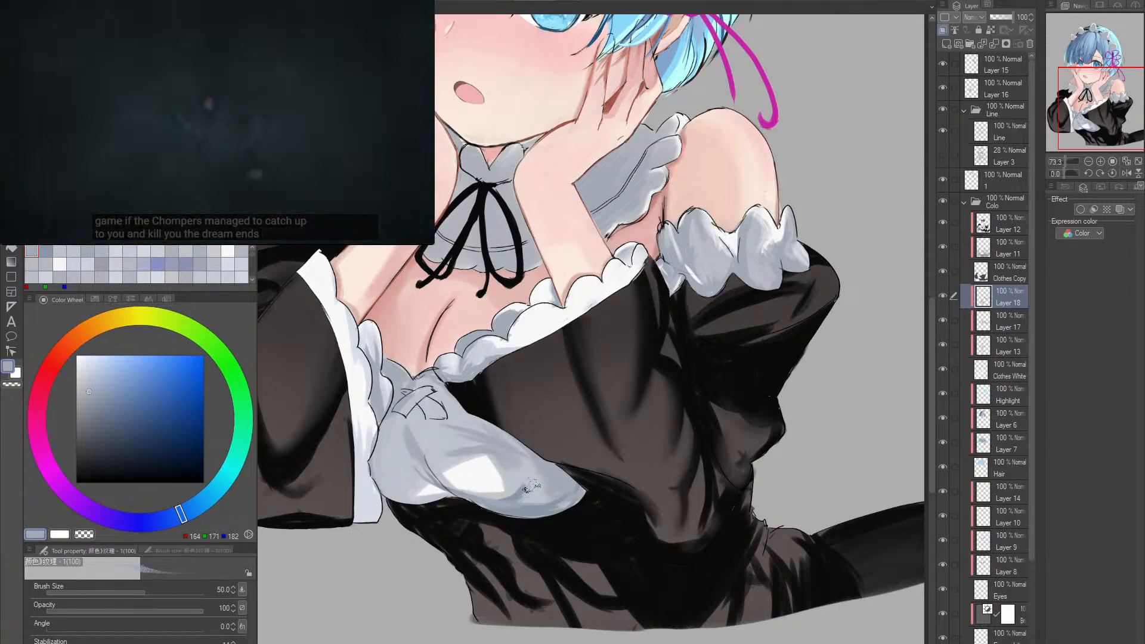
click(97, 395)
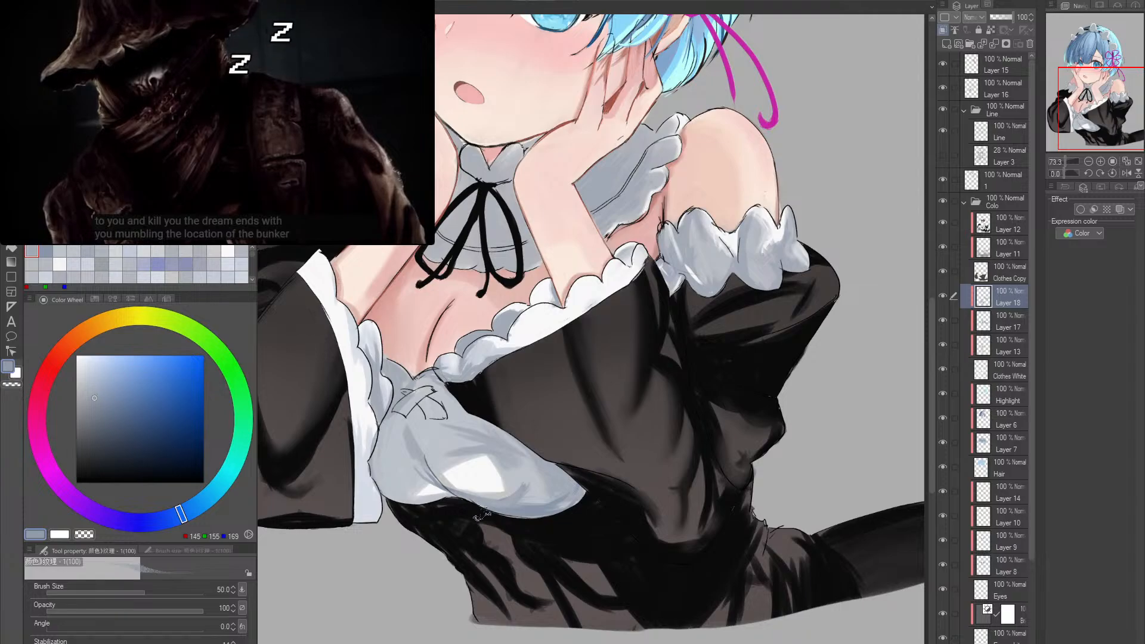
drag(442, 485, 507, 502)
key(ctrl+z)
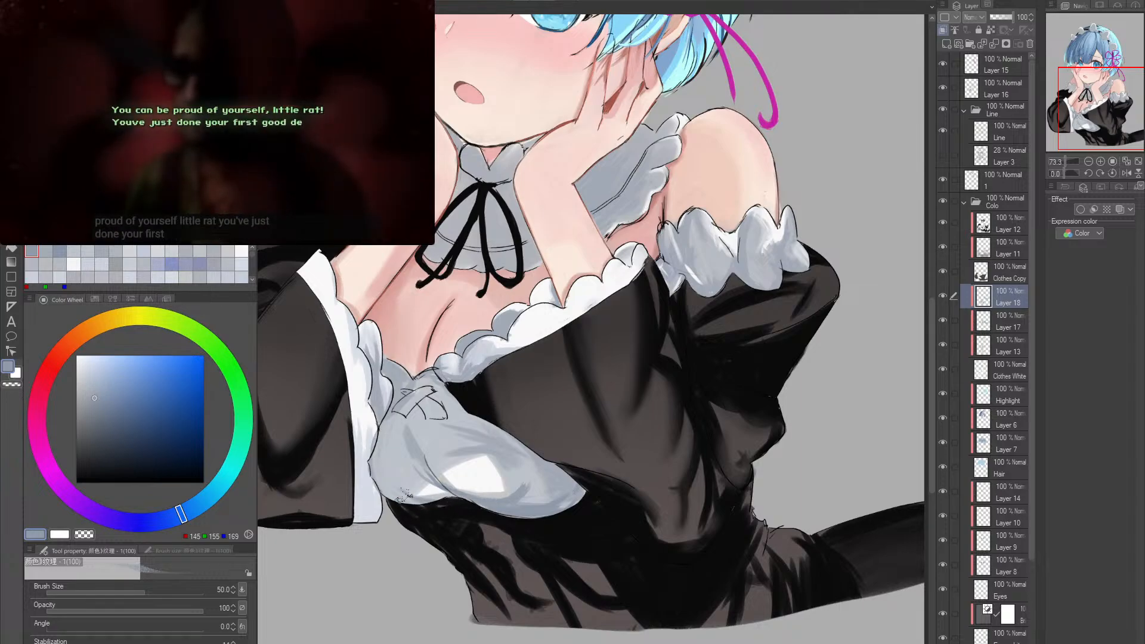
- Paint a darker shadow with a smaller brush on the bodice beside the cleavage, above the lacing, using RGB 126, 133, 143
key(alt+space)
drag(561, 436, 610, 498)
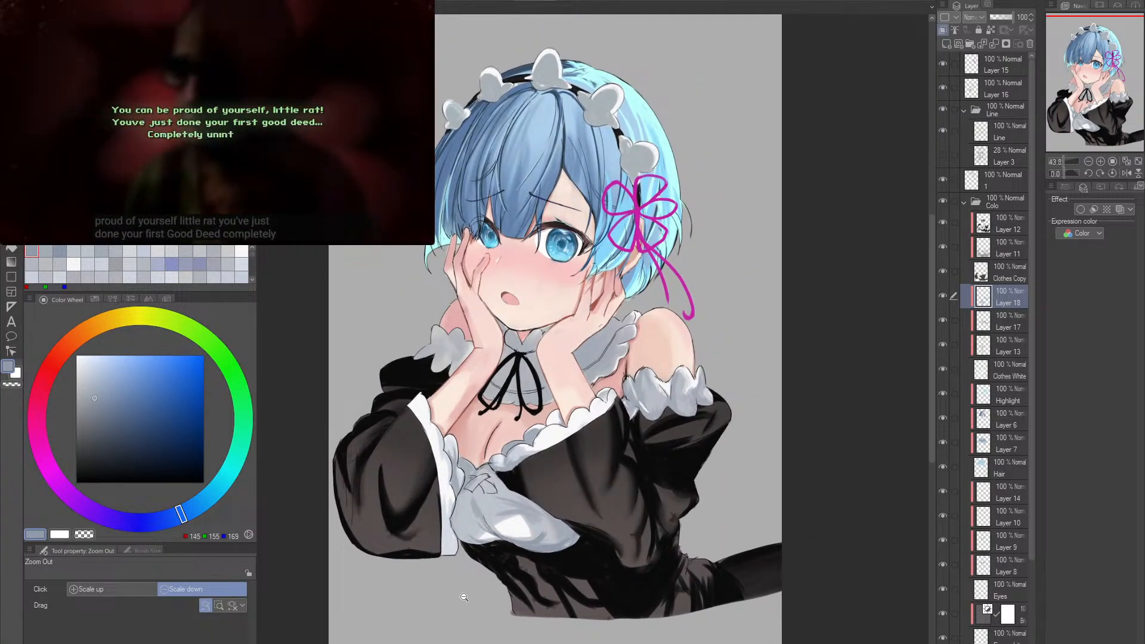
scroll(480, 553, up, 2)
alt+click(501, 388)
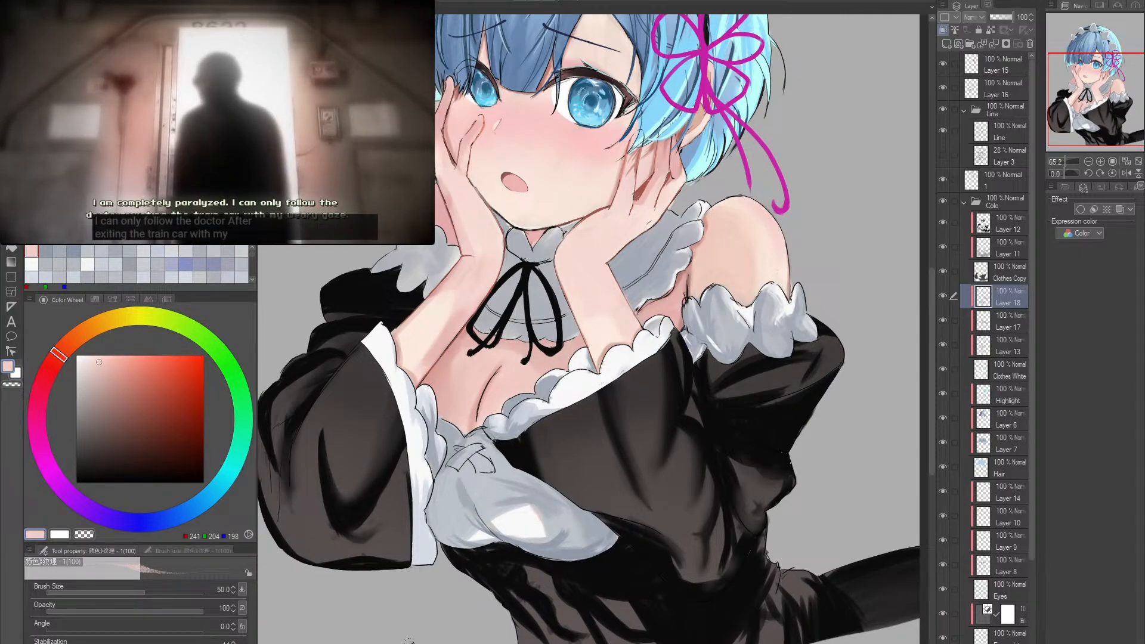
drag(593, 532, 522, 544)
drag(593, 535, 621, 536)
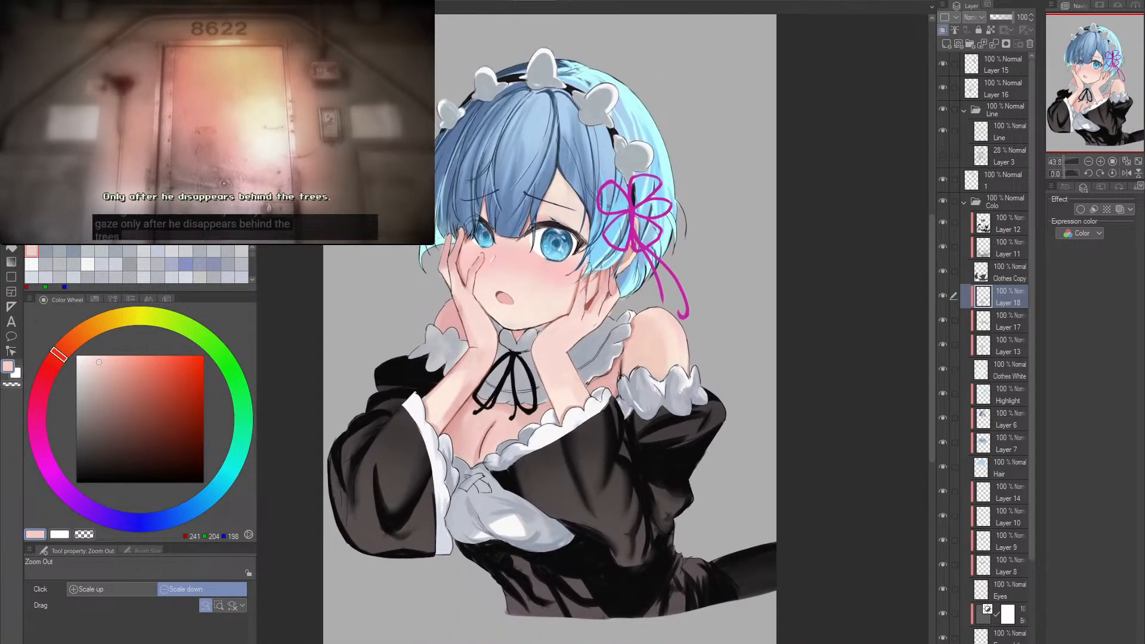
drag(665, 440, 675, 396)
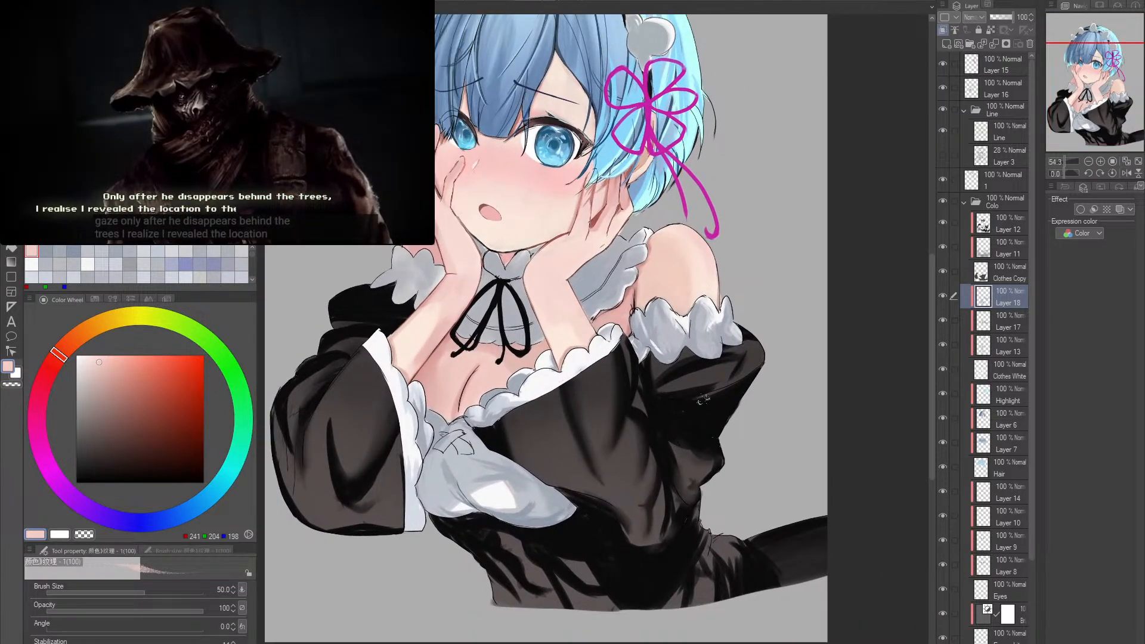
drag(434, 435, 471, 434)
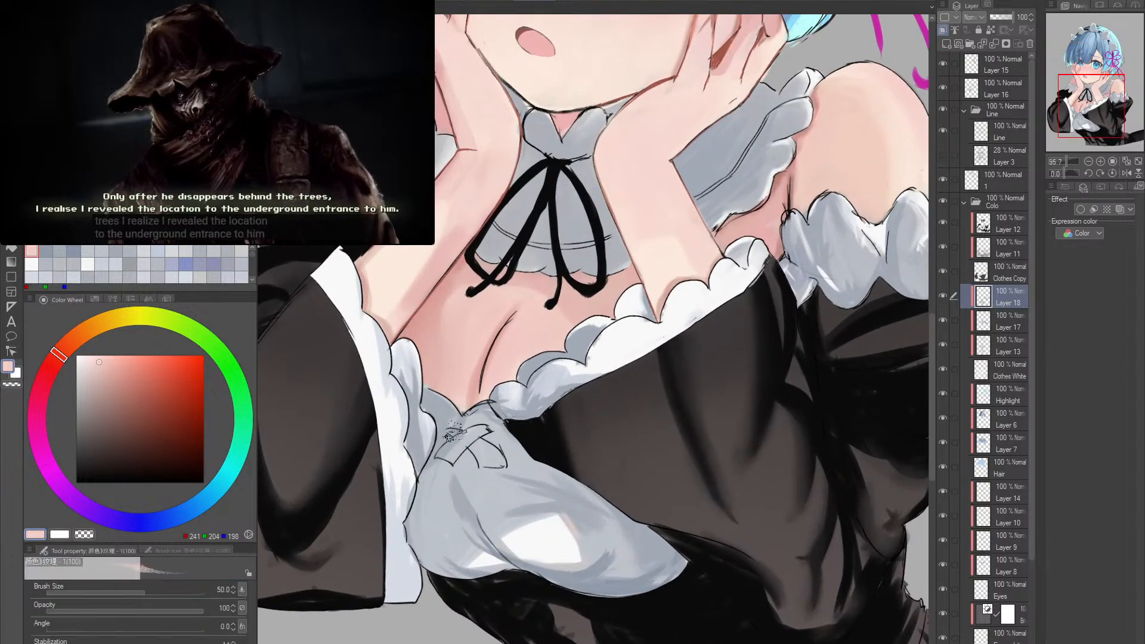
alt+click(442, 411)
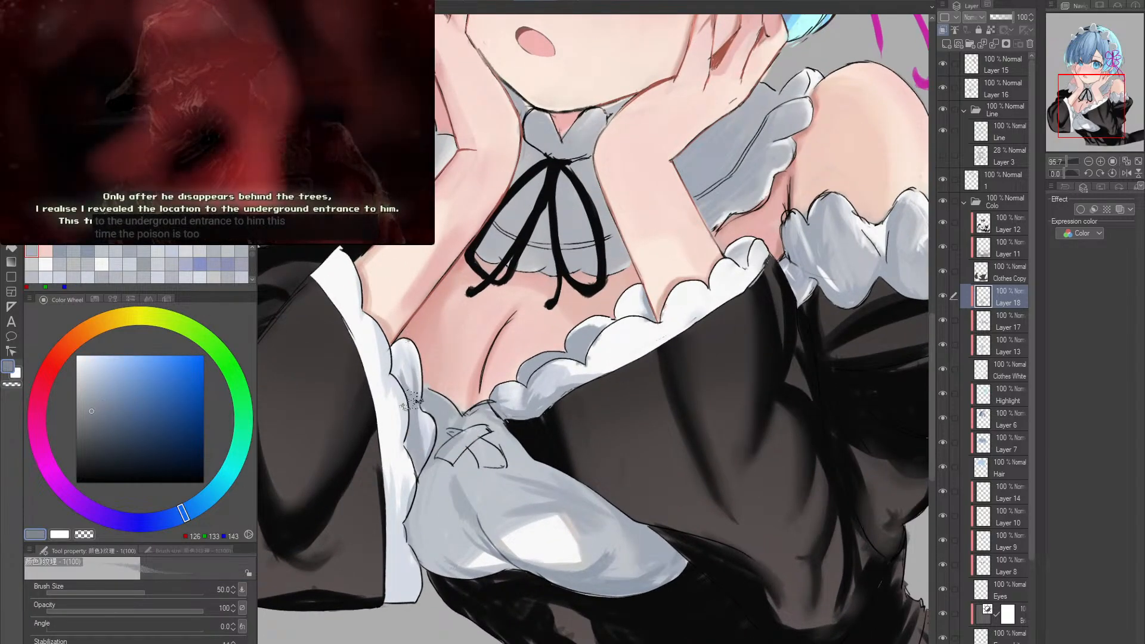
key(bracketleft)
key(bracketleft)
drag(430, 398, 443, 418)
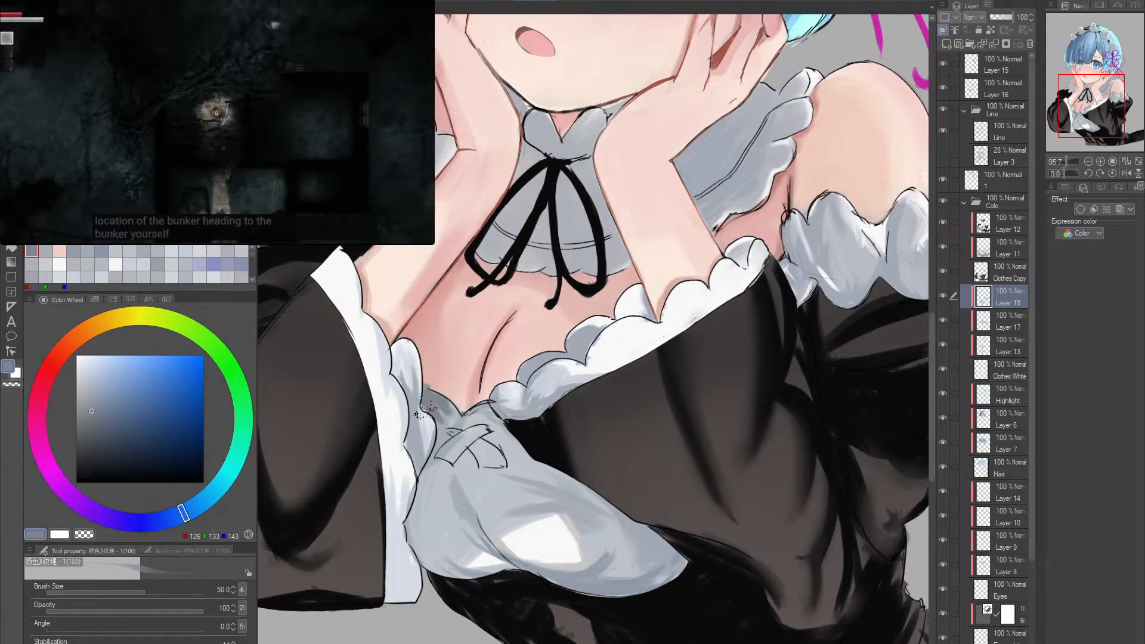
- Sample RGB 162, 169, 181 and touch up the end of the neckline frill beside the lacing
key(alt+space)
mouse_move(507, 394)
mouse_down()
mouse_move(468, 397)
mouse_move(545, 392)
mouse_move(560, 413)
mouse_move(581, 414)
mouse_up()
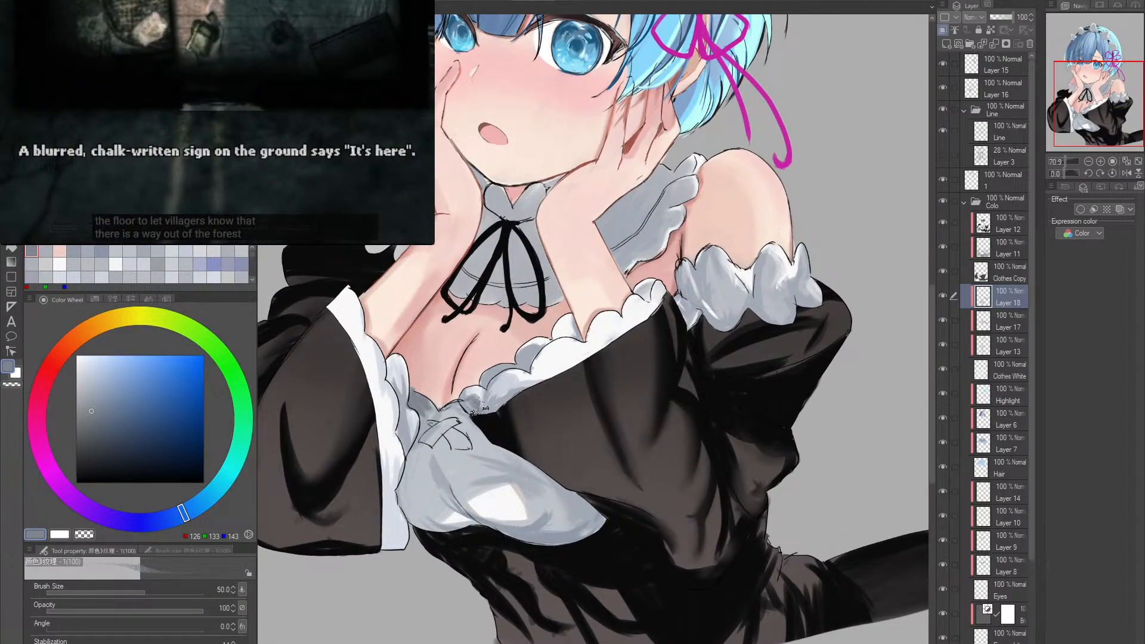
alt+click(468, 397)
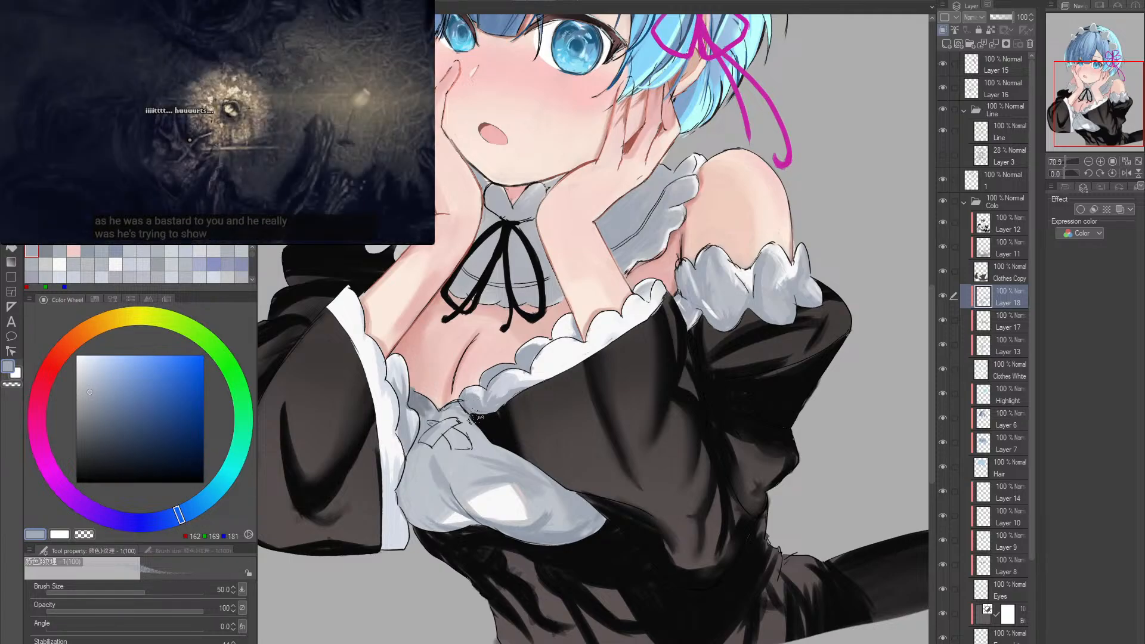
drag(559, 409, 534, 411)
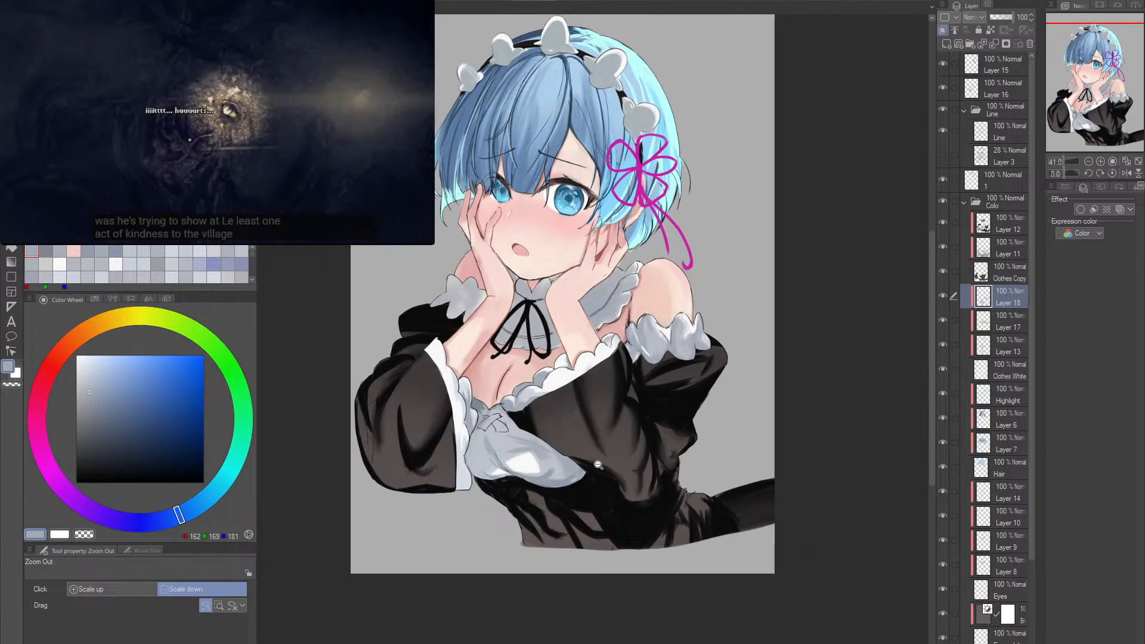
drag(516, 455, 528, 437)
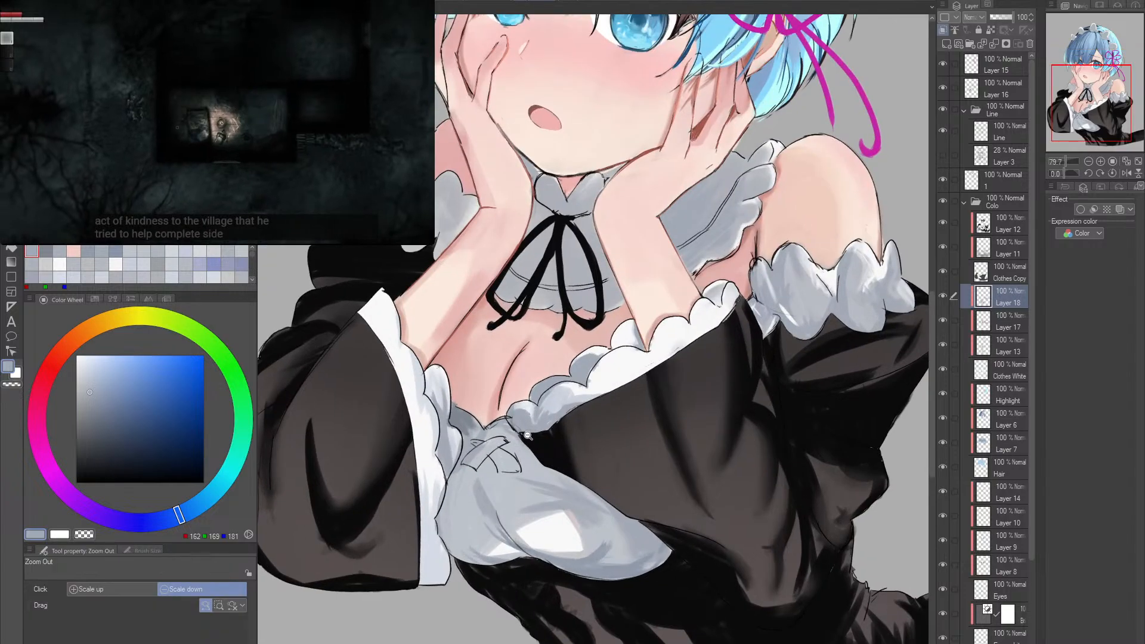
- Select Layer 16 and set up the ink pen with sampled RGB 11, 11, 11, size 17 and brush density 97
click(1002, 64)
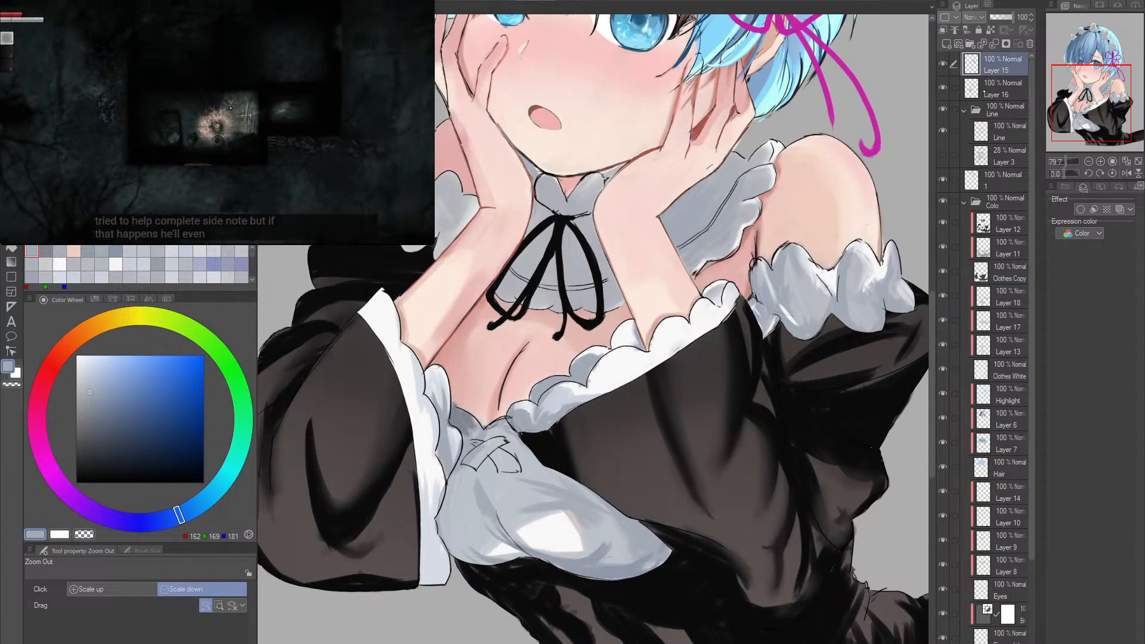
click(1004, 87)
drag(487, 420, 489, 430)
alt+click(610, 304)
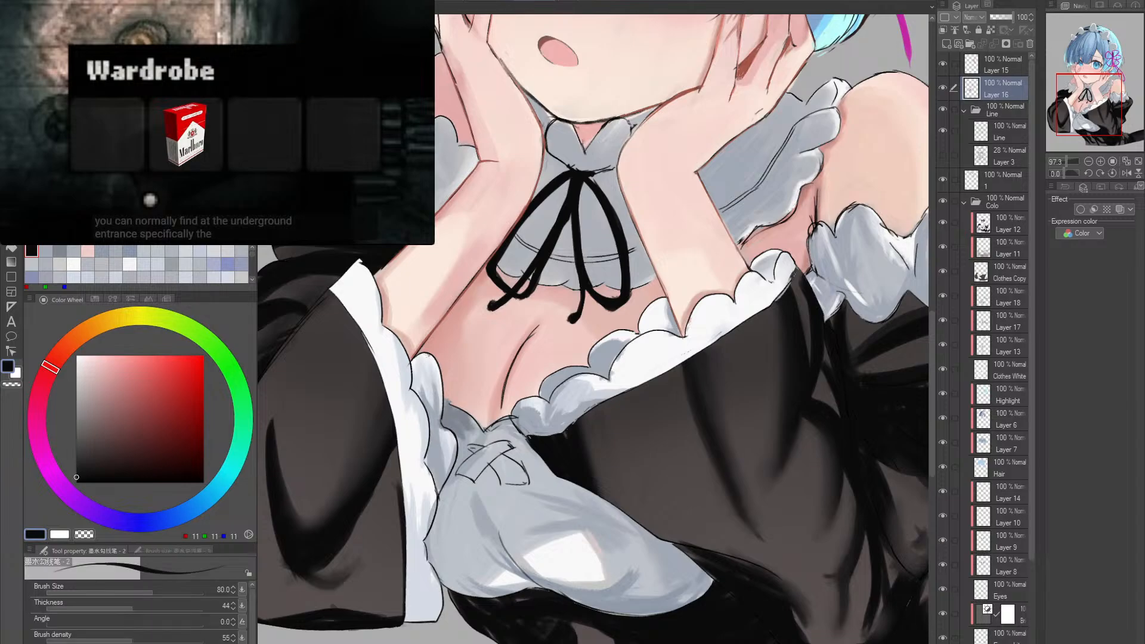
alt+click(491, 486)
scroll(490, 486, up, 2)
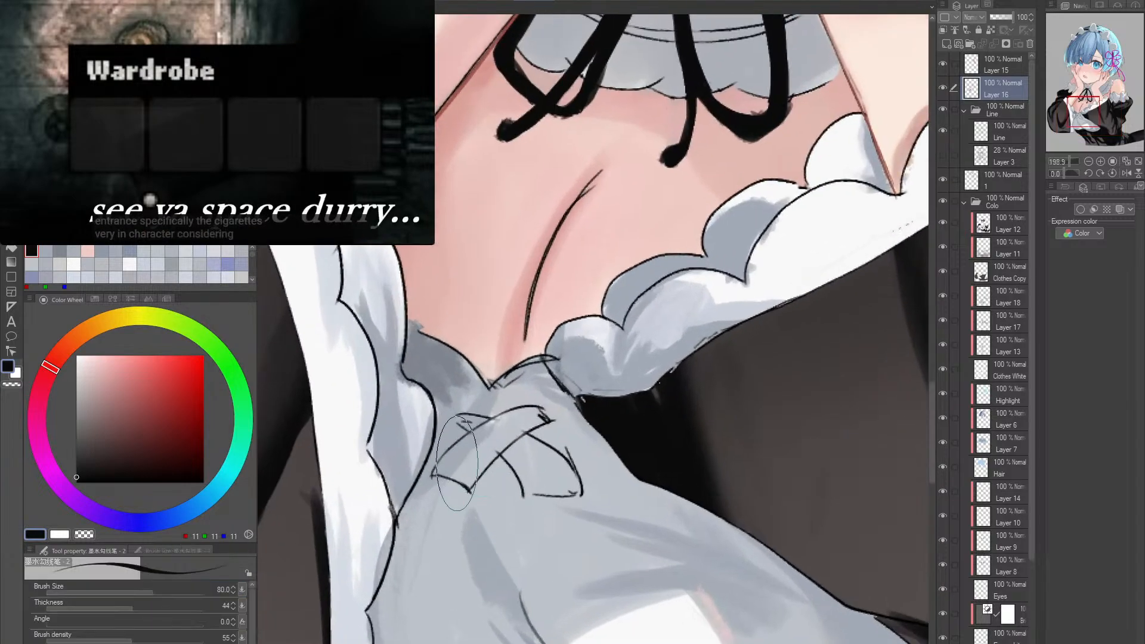
click(195, 639)
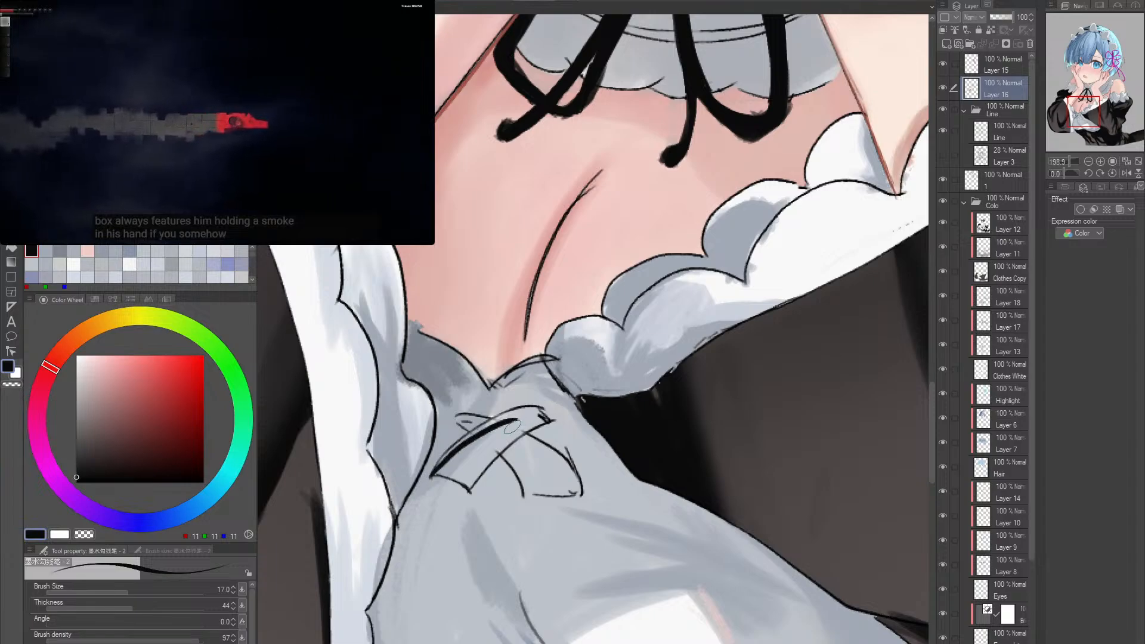
- Fill the first crossed band of the bodice lacing with black, try filling the second band, and undo that attempt
key(g)
click(496, 411)
click(534, 459)
key(ctrl+z)
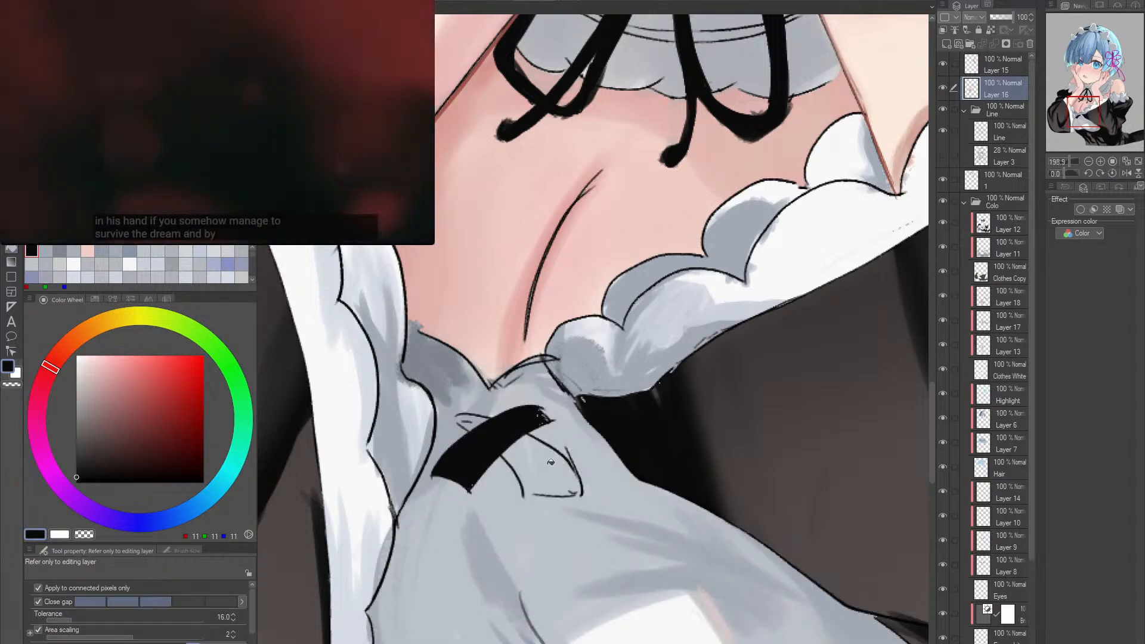
- Close the outline gaps of the lacing's second band with the ink pen and fill the band with black
key(p)
key(g)
click(563, 486)
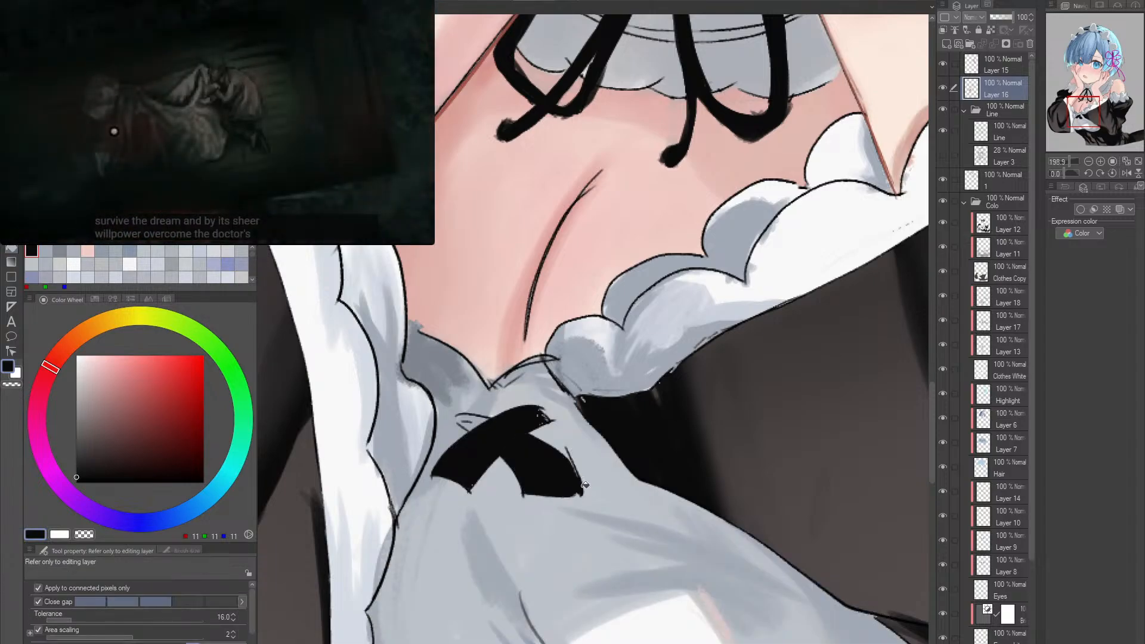
key(ctrl+z)
key(p)
key(g)
click(570, 486)
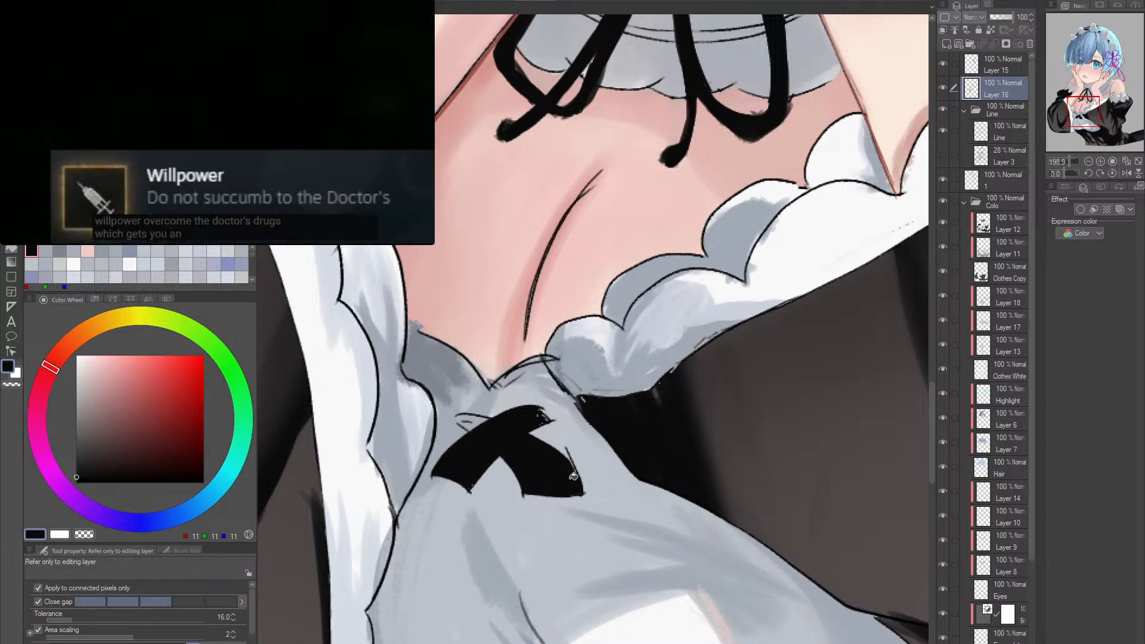
- Ink the remaining short end of the crossed lacing solid black with the size 17 pen on a rotated canvas
key(p)
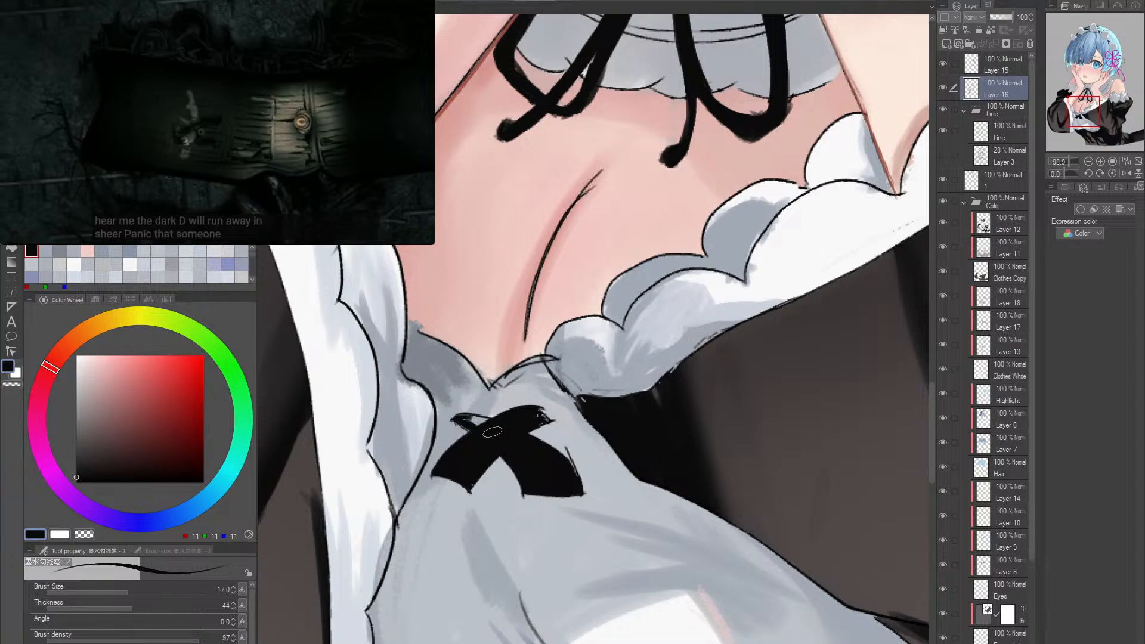
key(shift+space)
mouse_move(480, 432)
mouse_down()
mouse_move(689, 430)
mouse_move(565, 464)
mouse_move(620, 463)
mouse_up()
key(alt+space)
key(shift+space)
drag(620, 463, 637, 459)
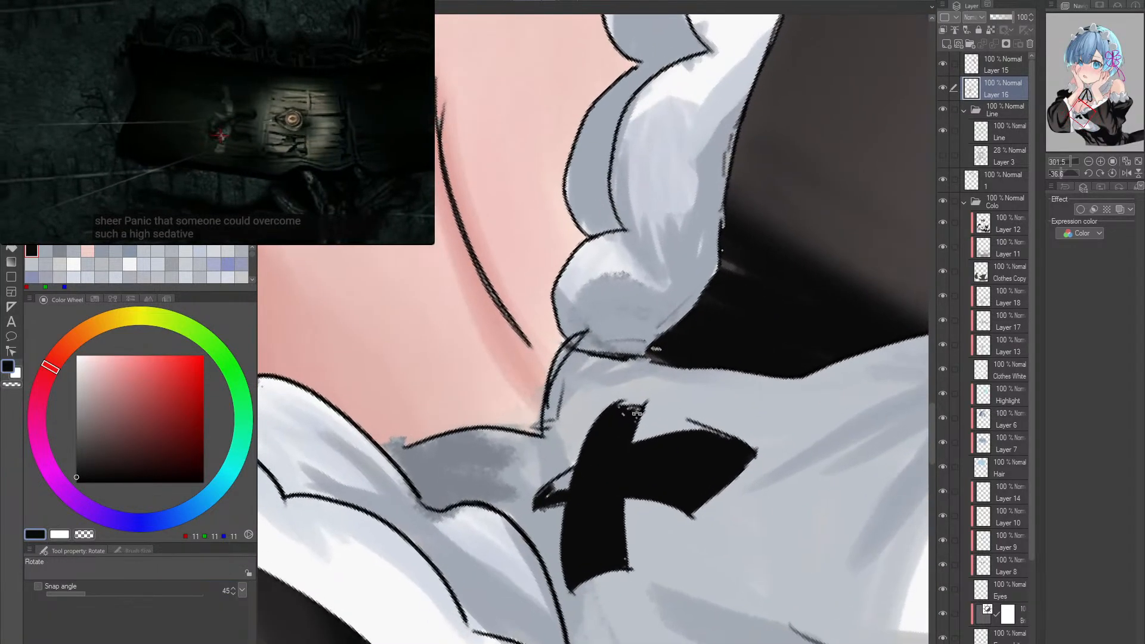
drag(581, 484, 550, 488)
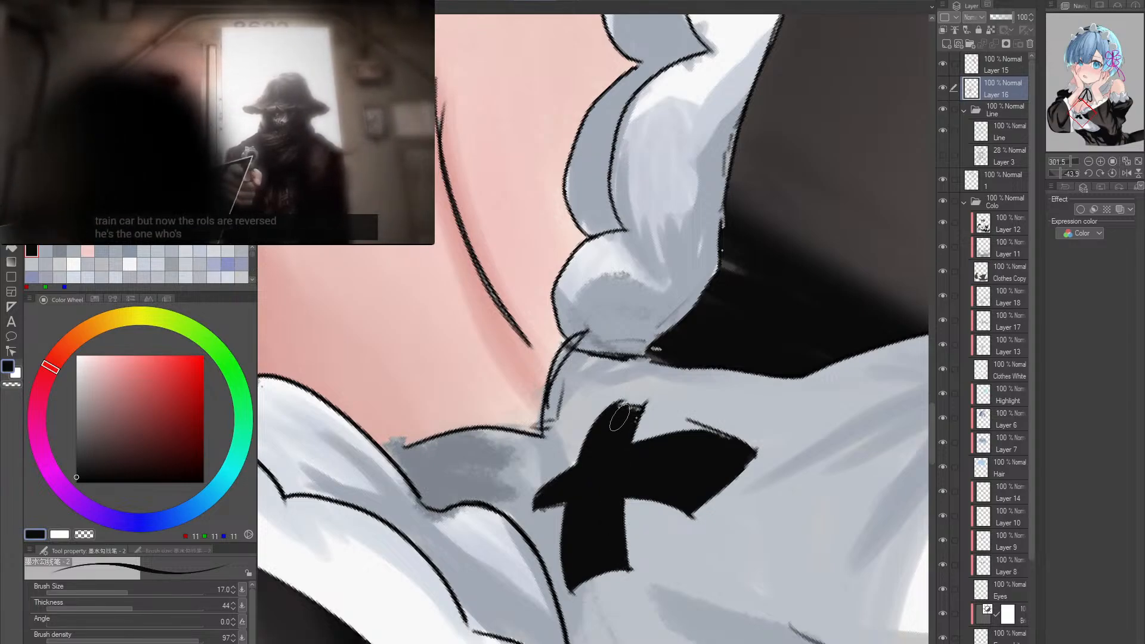
- Reduce the ink pen to size 6 and line the forearm's edge at the sleeve frill with red-brown RGB 170, 95, 83
key(r)
drag(757, 408, 667, 495)
key(alt+space)
drag(679, 457, 685, 455)
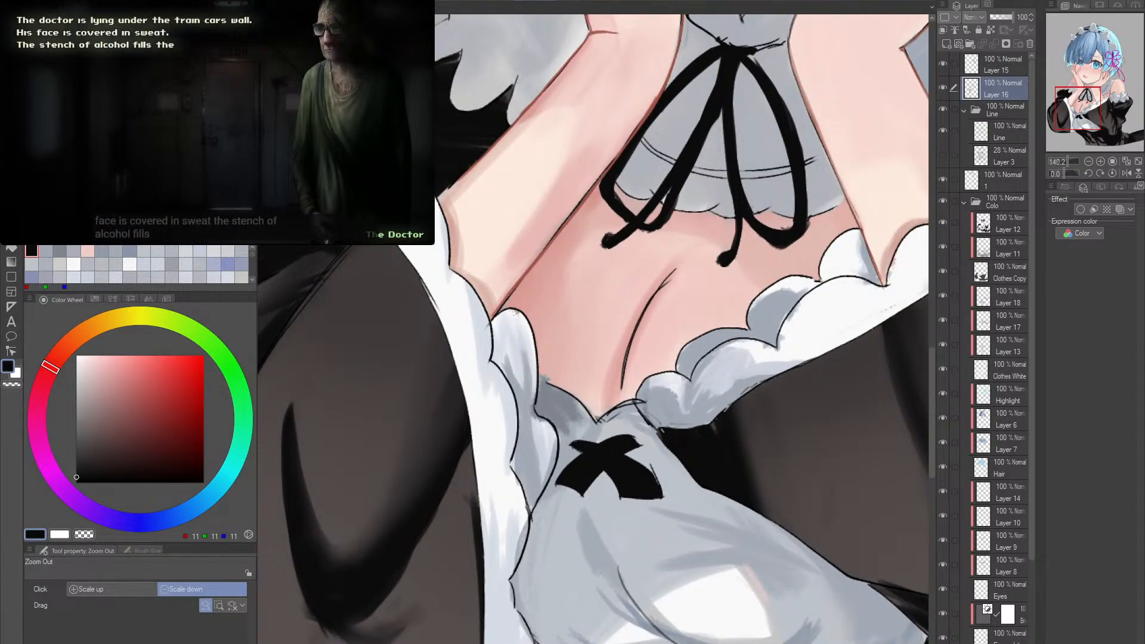
drag(490, 341, 510, 409)
scroll(510, 409, up, 2)
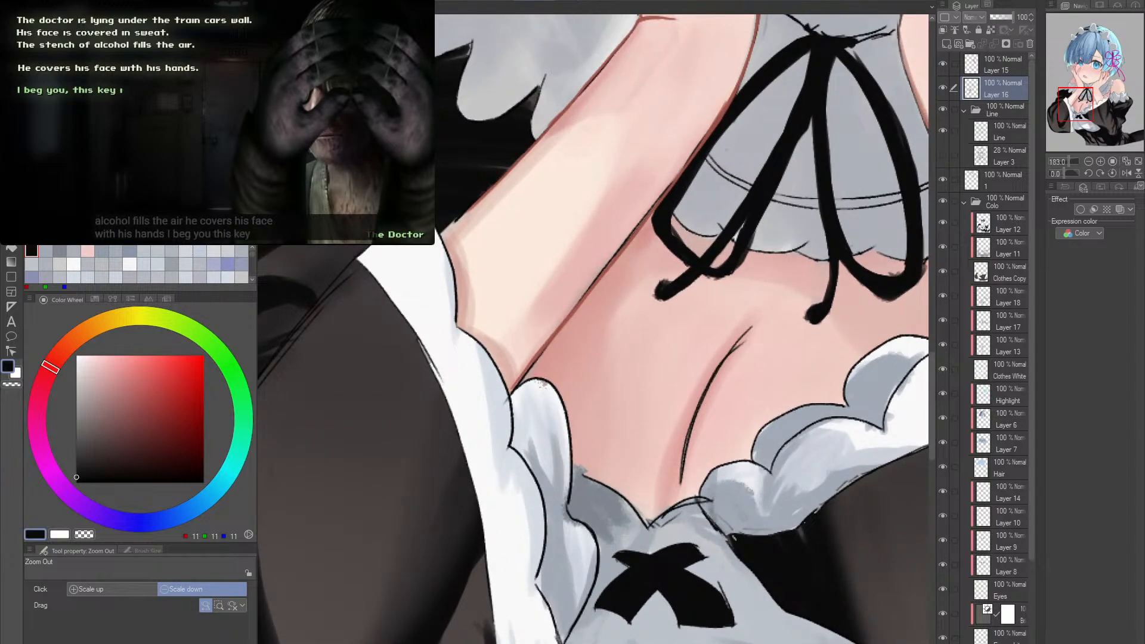
scroll(536, 393, up, 1)
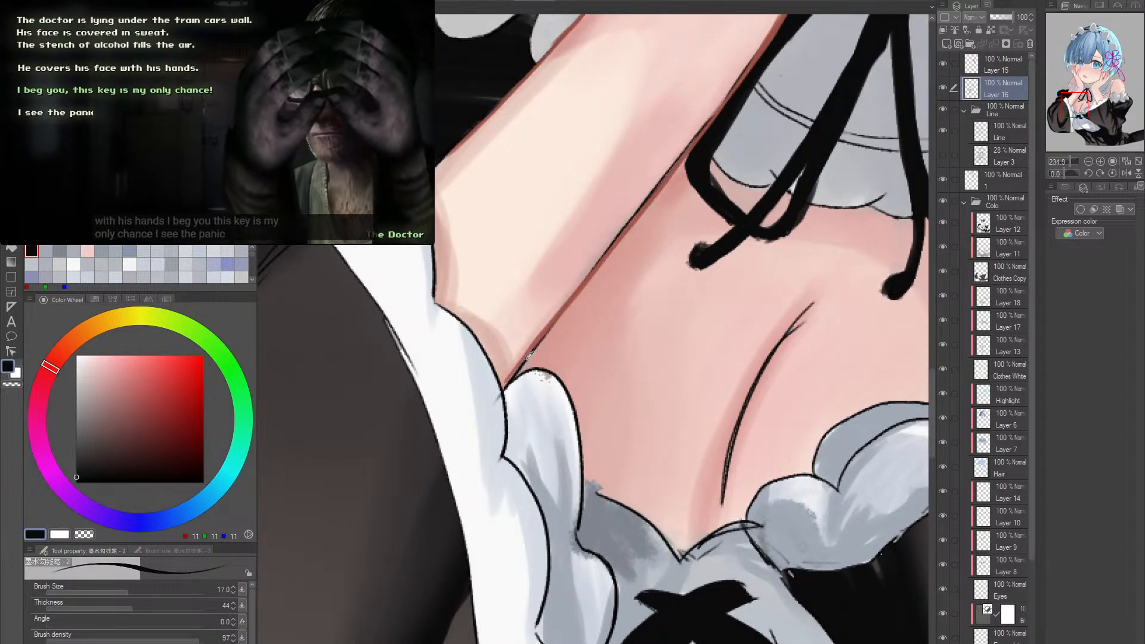
alt+click(509, 388)
mouse_move(536, 394)
mouse_down()
mouse_move(509, 388)
mouse_move(504, 401)
mouse_up()
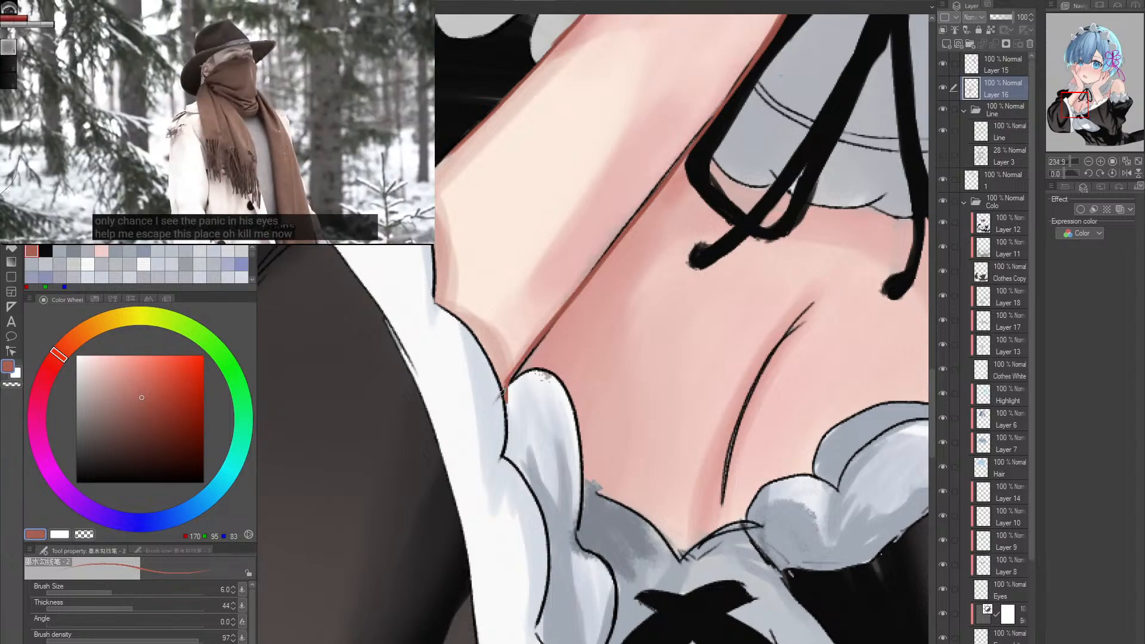
- Inspect the linework around the bare shoulder and upper-arm frill, and sample near-black RGB 13, 13, 13 for the ink pen
drag(583, 343, 495, 342)
drag(661, 360, 623, 349)
double_click(656, 349)
drag(816, 273, 665, 411)
scroll(665, 411, down, 5)
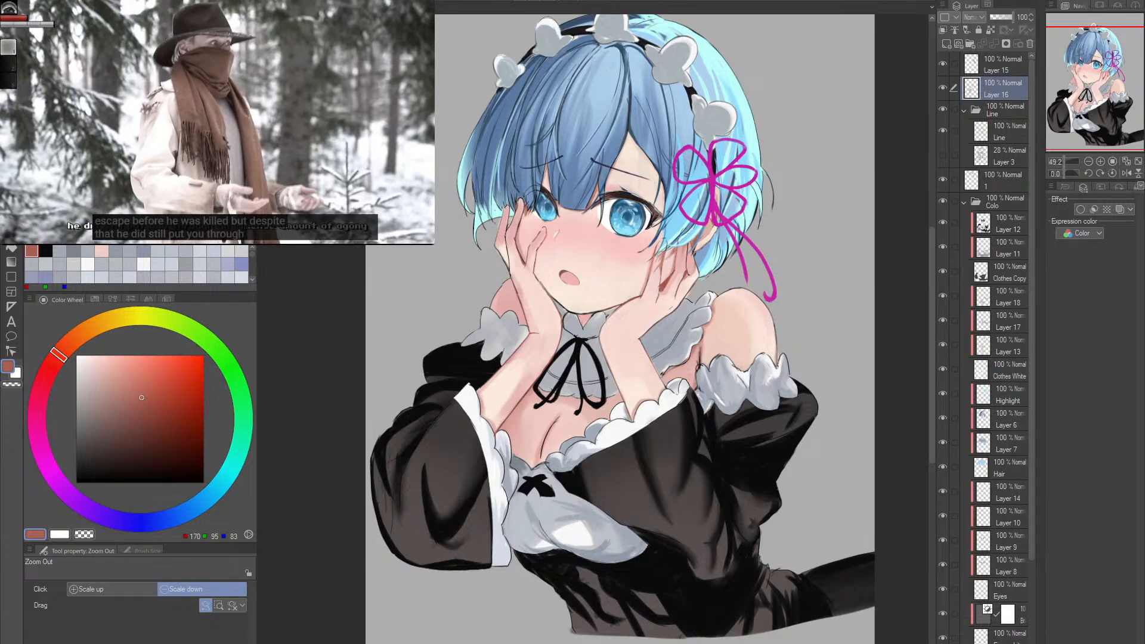
scroll(739, 403, up, 5)
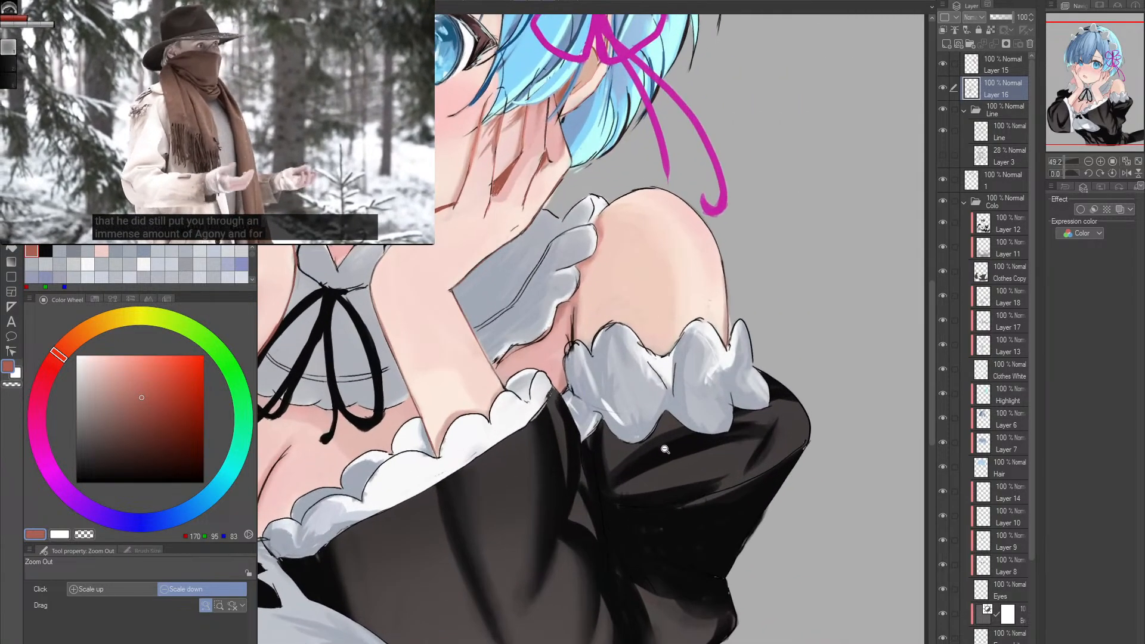
drag(740, 404, 744, 395)
drag(614, 395, 662, 384)
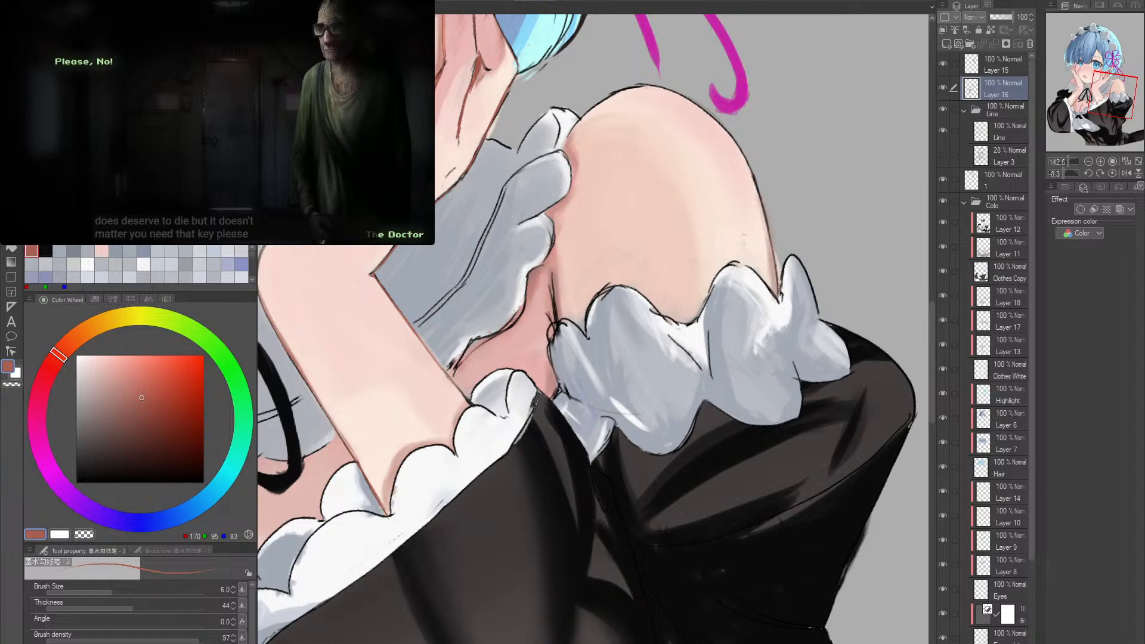
drag(591, 396, 550, 408)
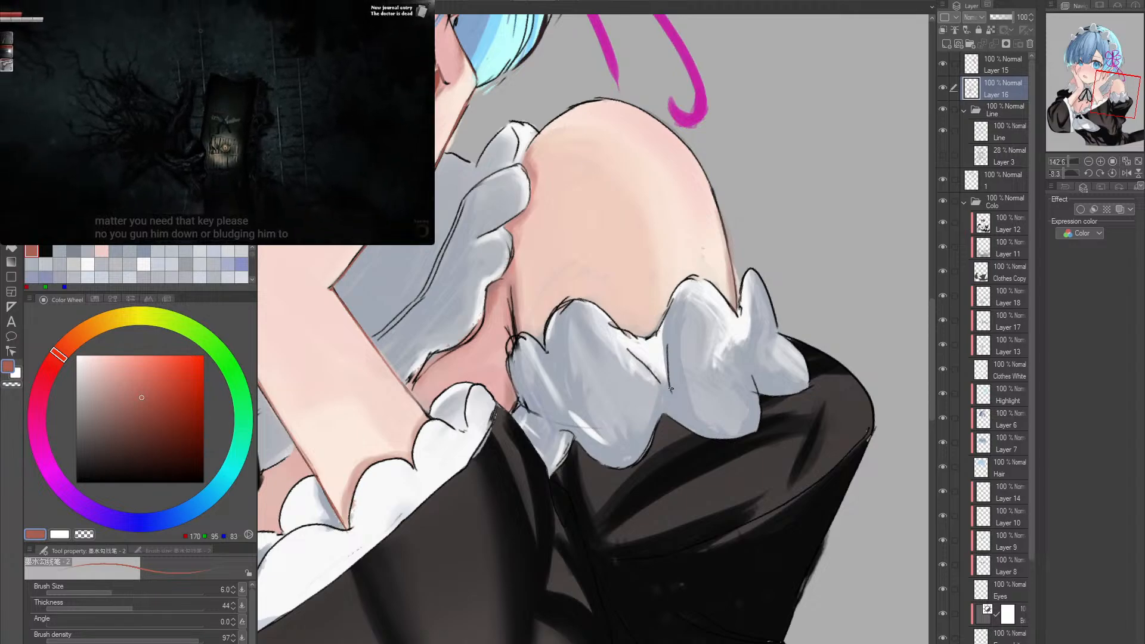
alt+click(511, 483)
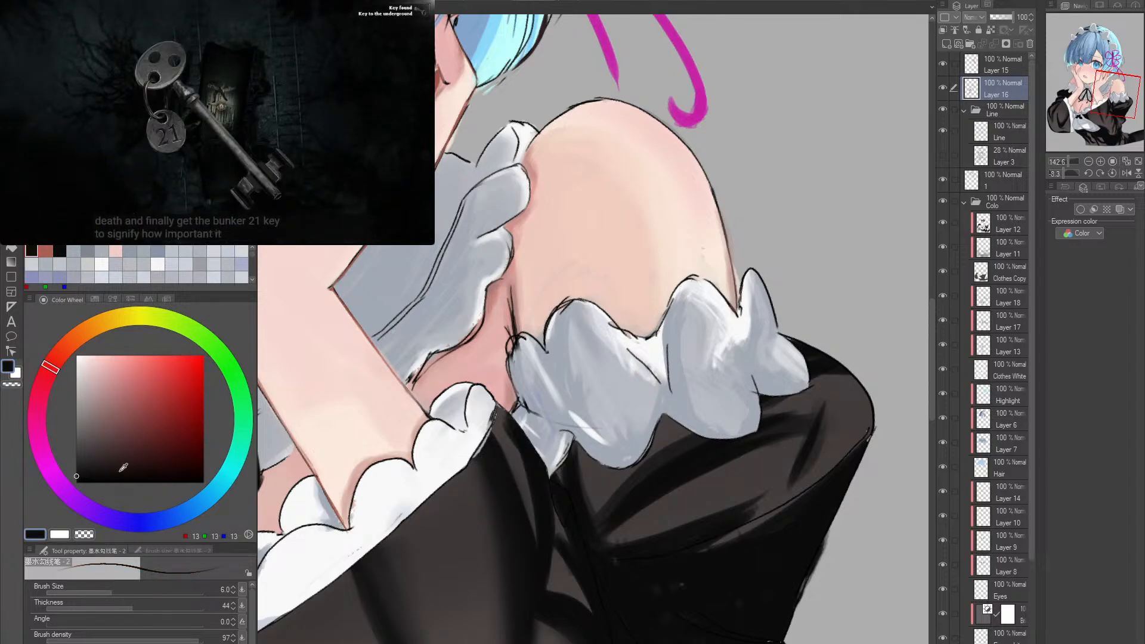
click(351, 96)
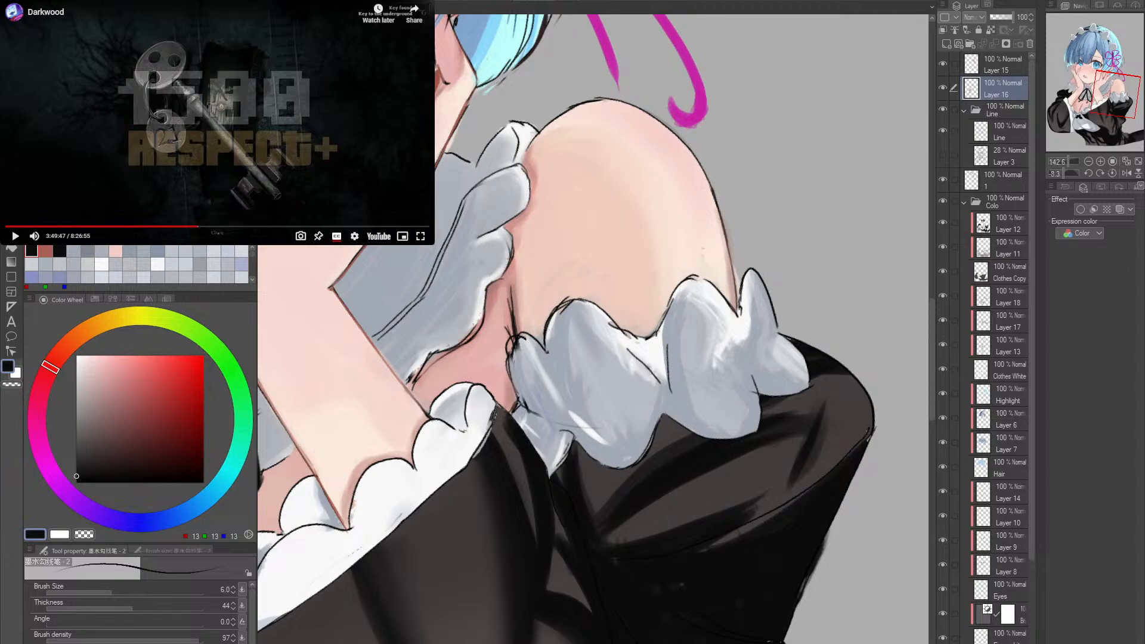
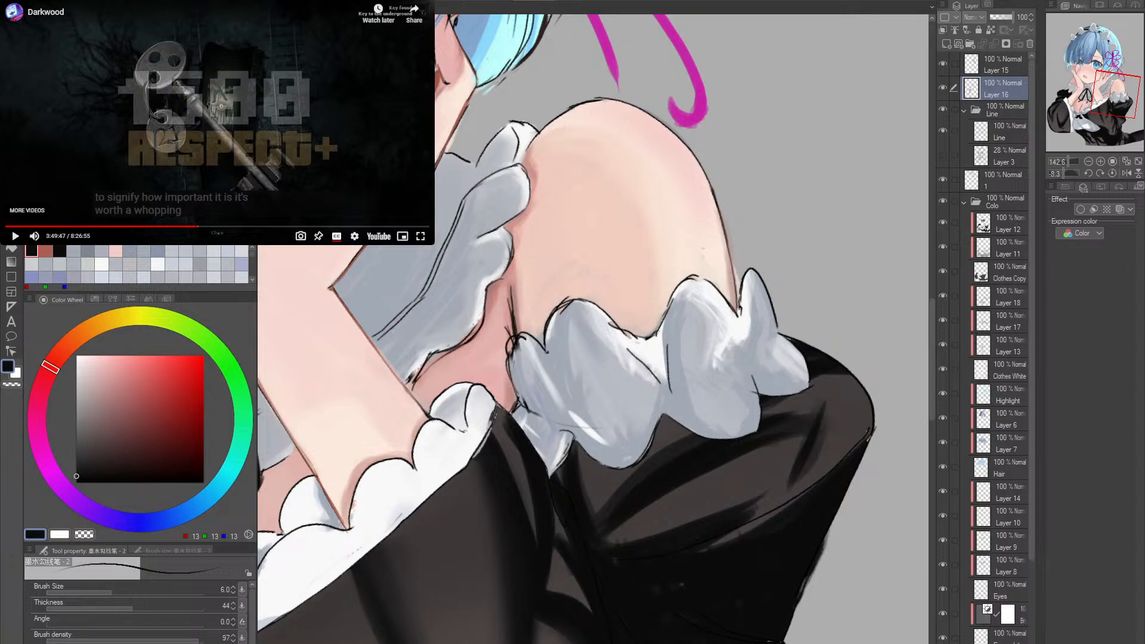
- Switch to the Blend tool, check which layer holds the white frill shading, and select Layer 18 above Clothes White
key(j)
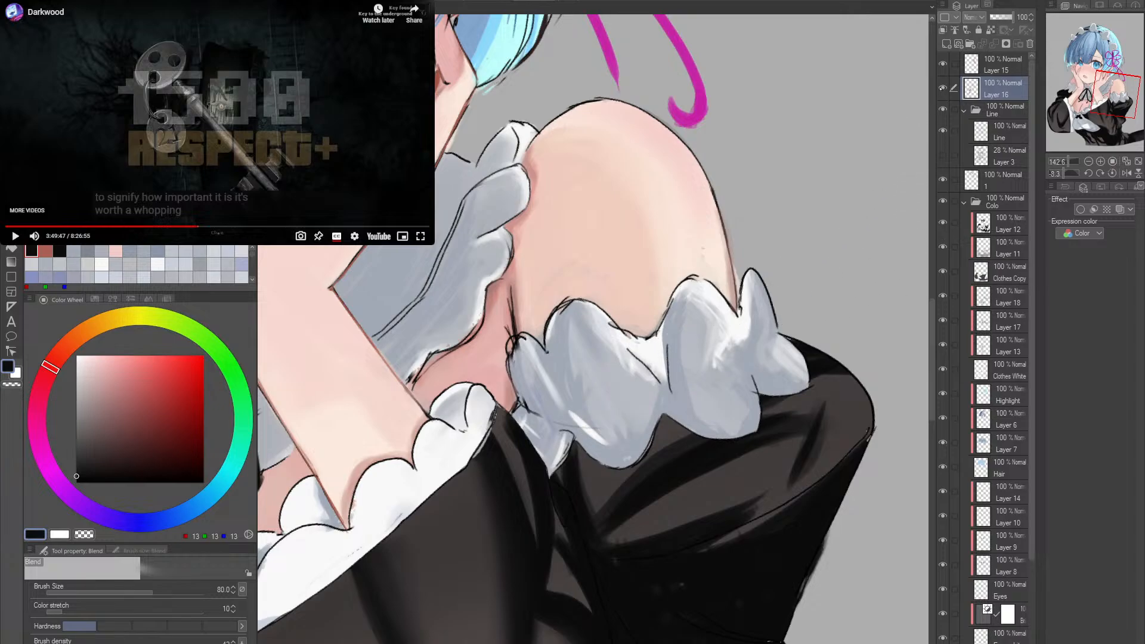
click(943, 87)
click(943, 87)
click(943, 87)
click(943, 87)
click(944, 88)
click(943, 88)
scroll(1034, 272, down, 5)
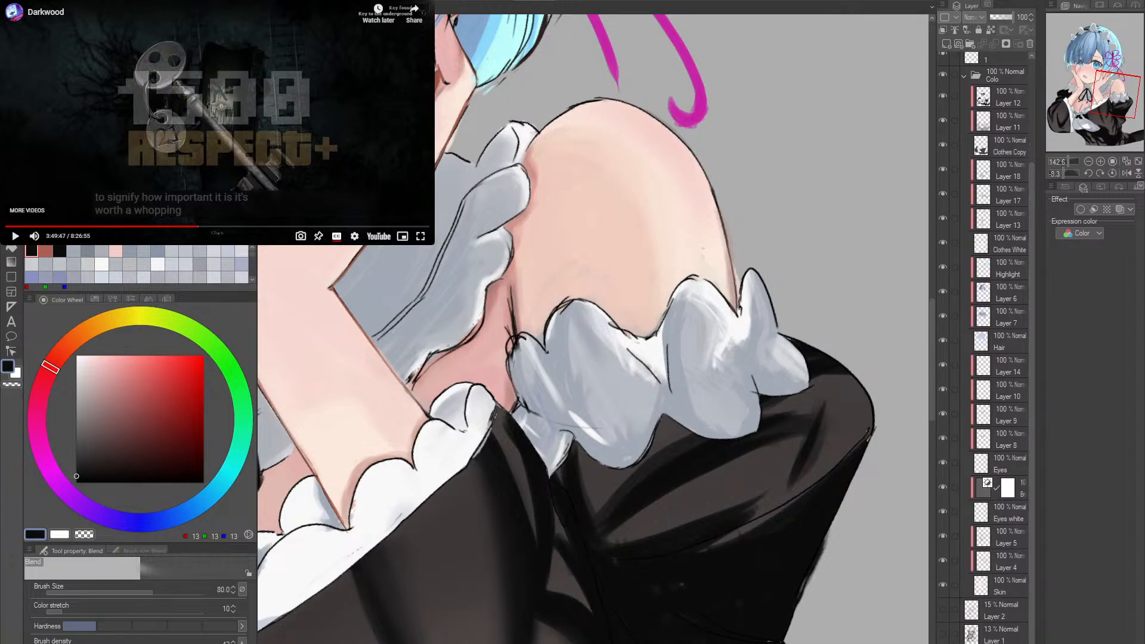
click(942, 470)
click(980, 245)
click(945, 169)
click(945, 168)
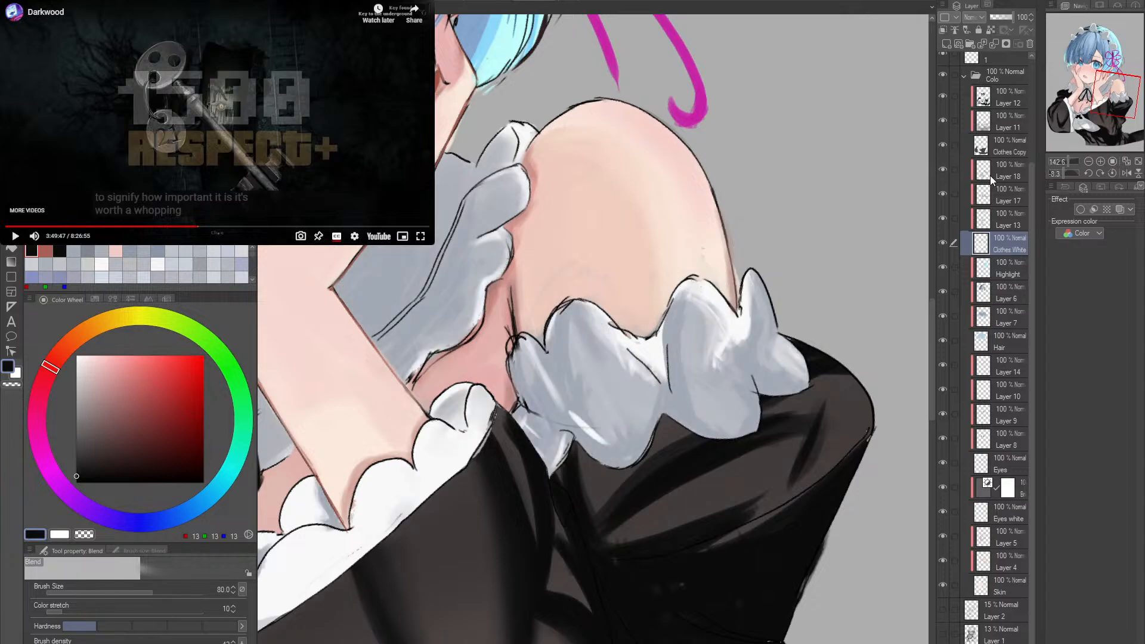
click(990, 174)
- Soften the grey shading on the upper-arm frill with the Blend tool, first at size 80 and then at size 20
mouse_move(534, 372)
mouse_down()
mouse_move(558, 420)
mouse_move(546, 404)
mouse_move(578, 360)
mouse_move(609, 426)
mouse_move(578, 374)
mouse_move(635, 409)
mouse_move(663, 398)
mouse_move(683, 353)
mouse_move(709, 358)
mouse_move(730, 433)
mouse_move(746, 411)
mouse_up()
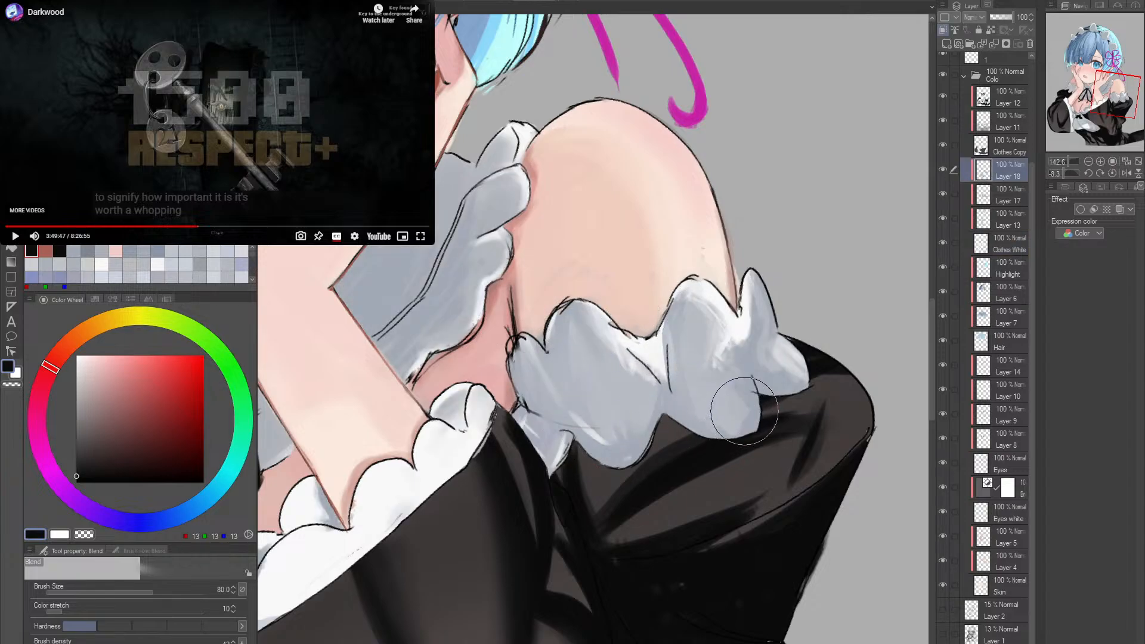
key(alt+space)
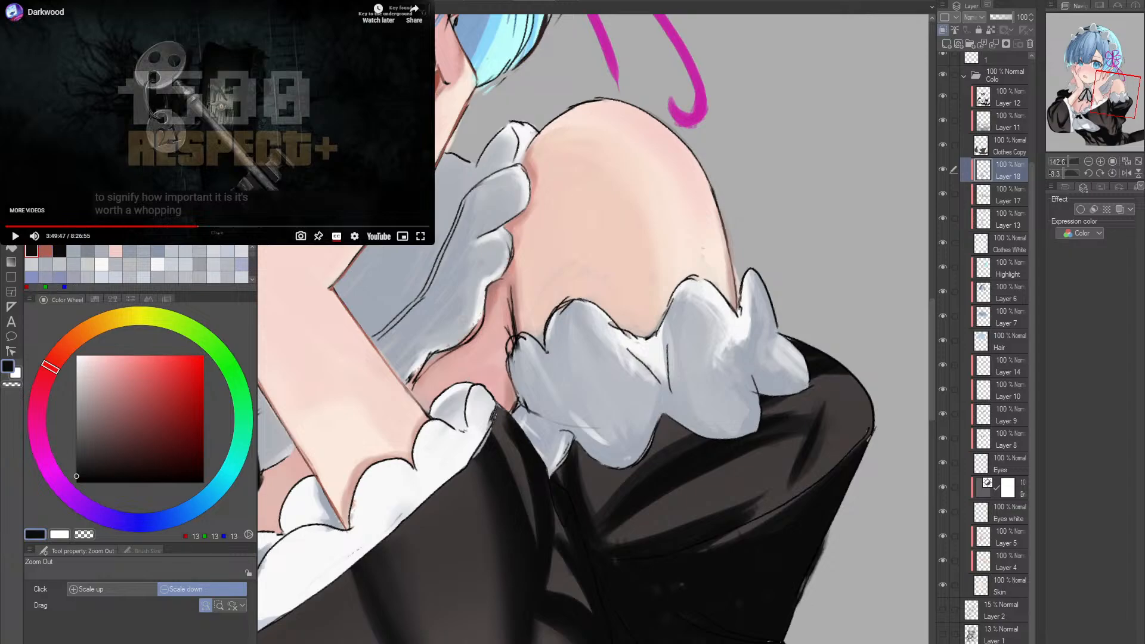
mouse_move(696, 298)
mouse_down()
mouse_move(745, 346)
mouse_move(764, 306)
mouse_up()
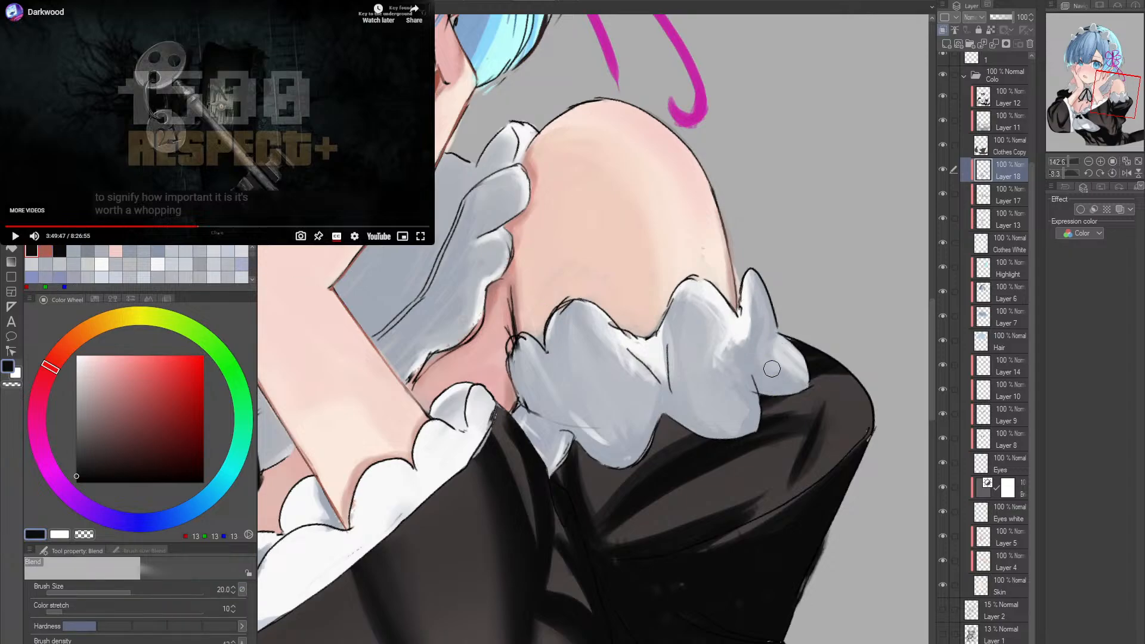
drag(772, 369, 789, 380)
key(alt+space)
drag(793, 380, 738, 396)
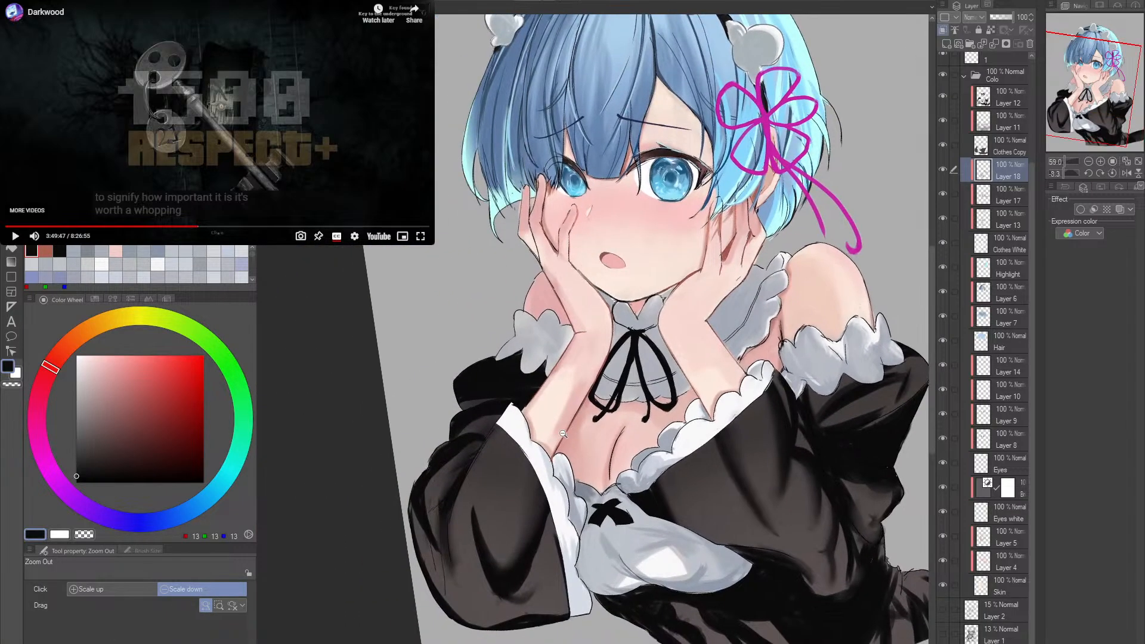
- Set the ink pen to size 30 and brush density 42, and pick light grey RGB 236, 236, 236
key(shift+space)
mouse_move(626, 425)
mouse_down()
mouse_move(692, 420)
mouse_move(607, 518)
mouse_move(620, 520)
mouse_move(654, 420)
mouse_up()
key(alt+space)
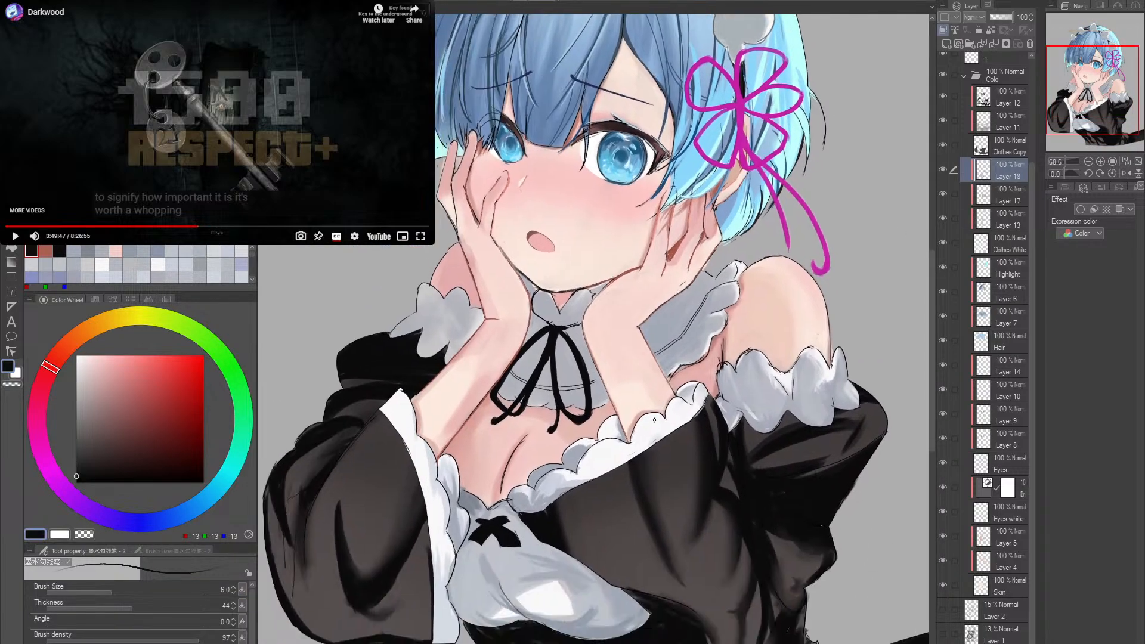
drag(641, 458, 614, 517)
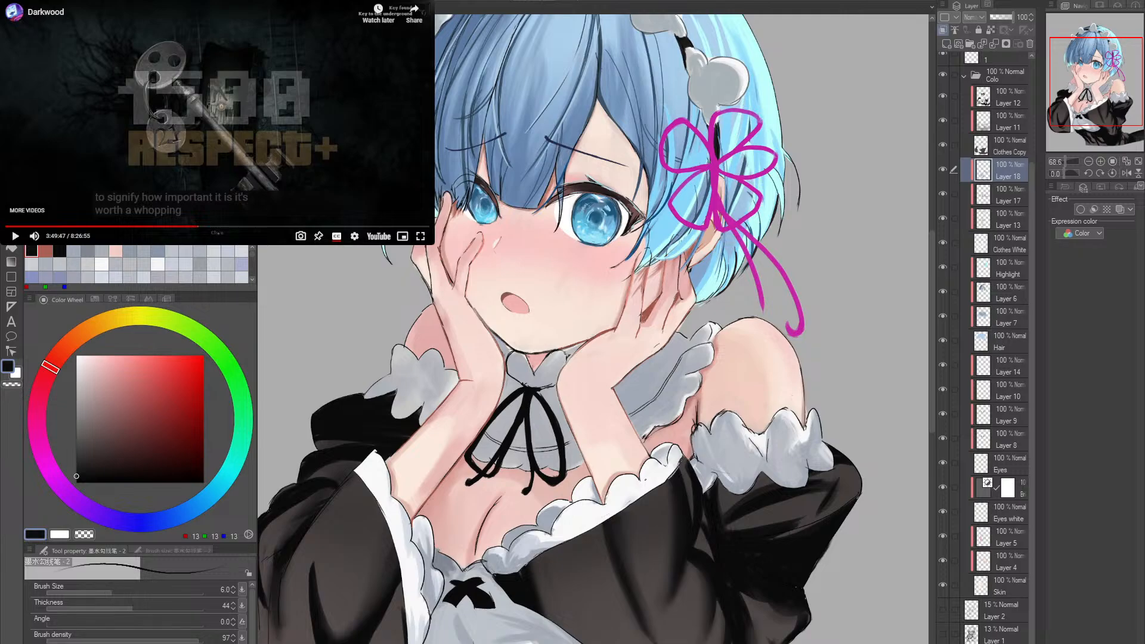
alt+click(643, 412)
key(])
key(])
key(])
key(])
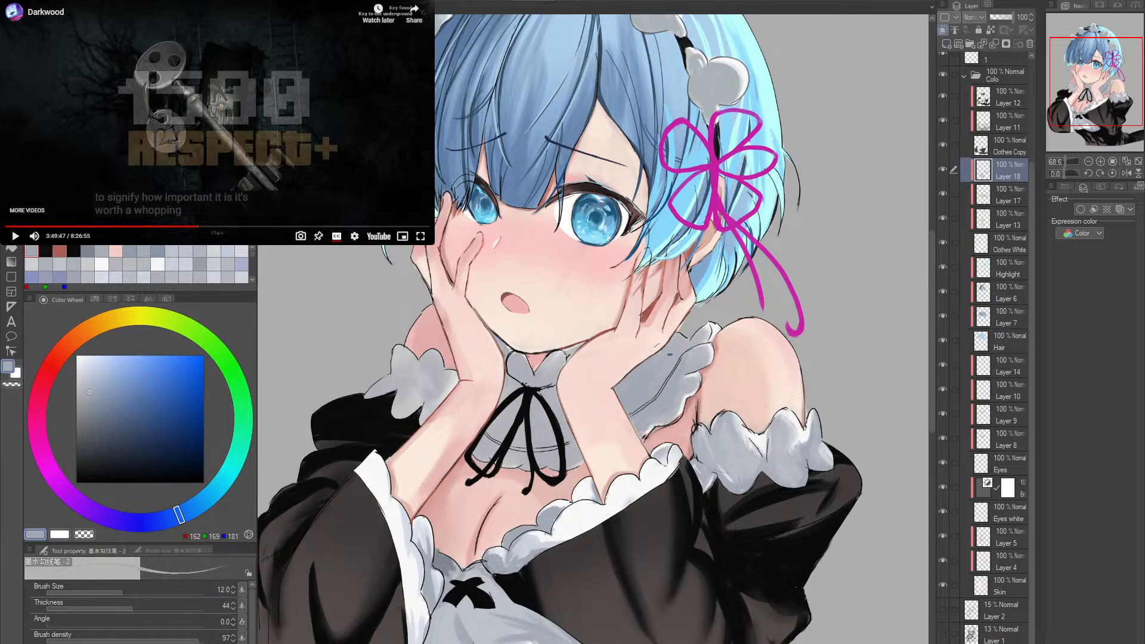
alt+click(712, 332)
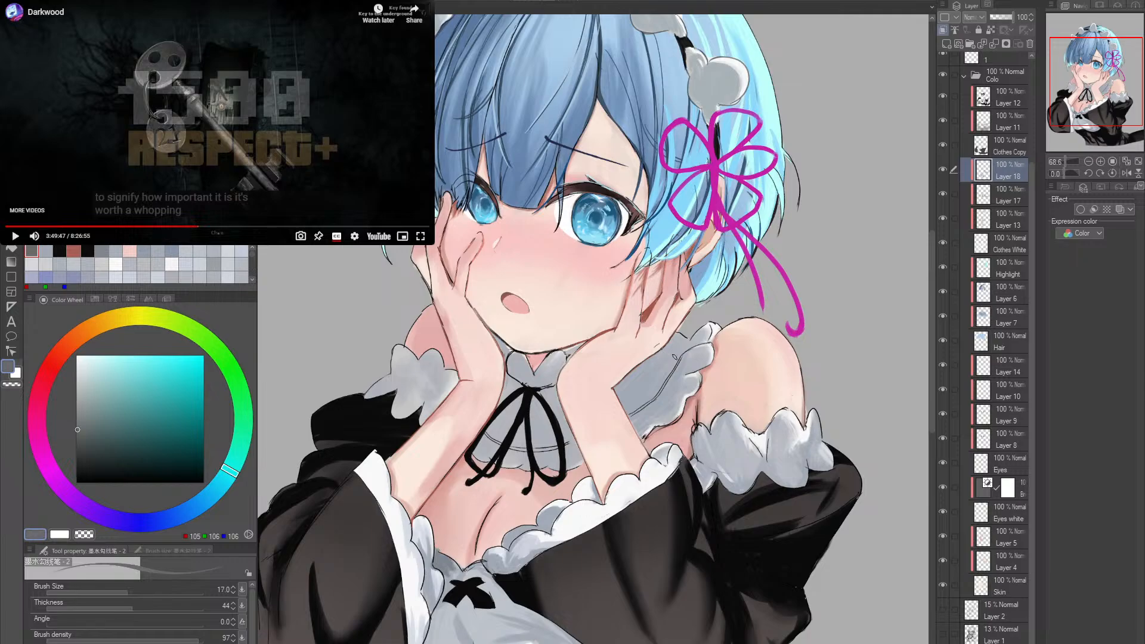
alt+click(715, 329)
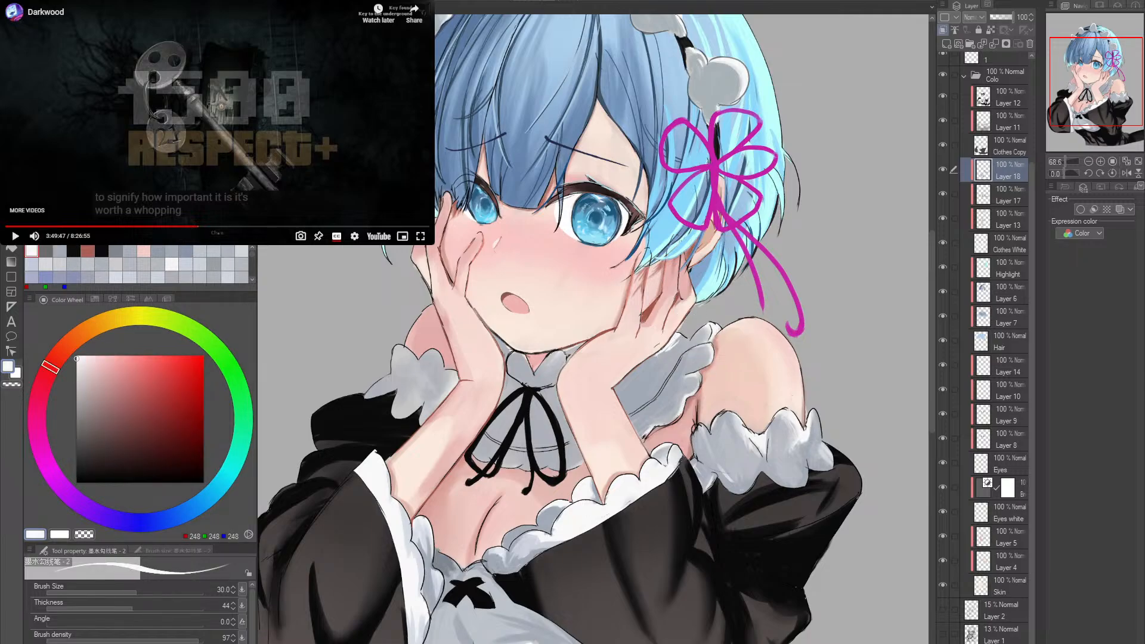
click(112, 639)
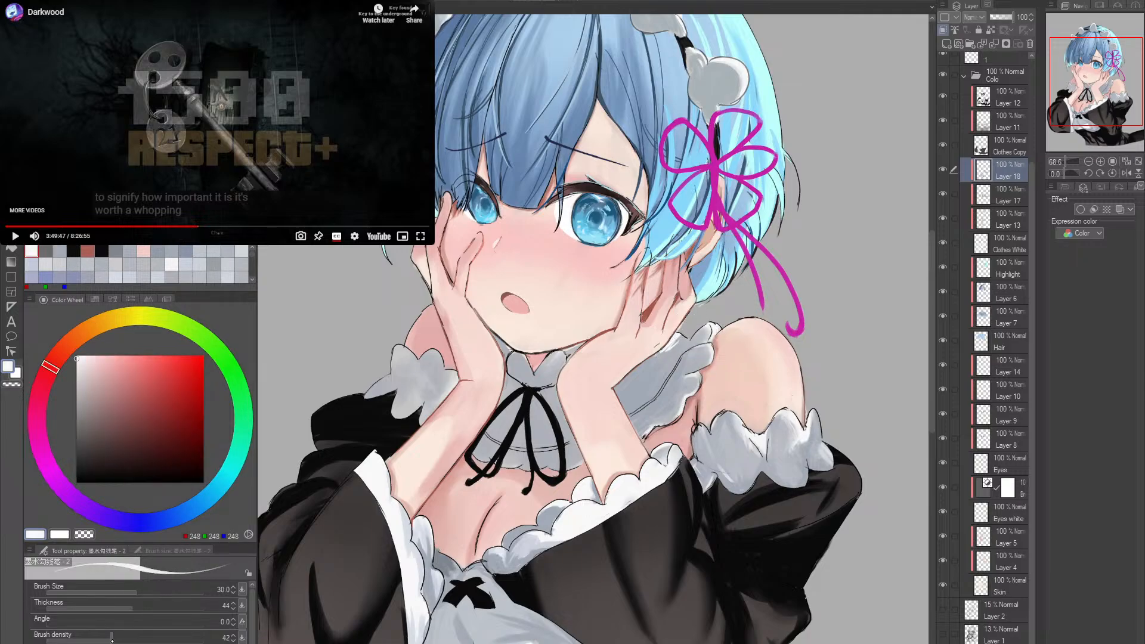
click(81, 361)
- Paint light highlight streaks on the grey collar beside the raised hand, adjusting the pen colour to RGB 233, 233, 233
mouse_move(663, 347)
mouse_down()
mouse_move(681, 340)
mouse_move(659, 358)
mouse_up()
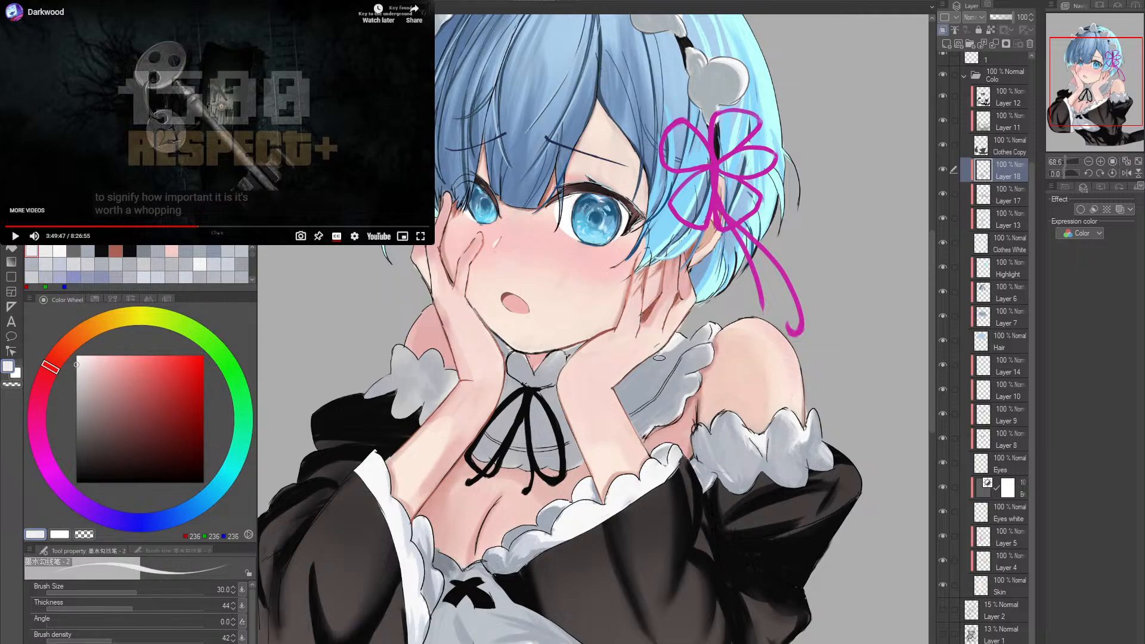
key(e)
key(p)
key(e)
key(p)
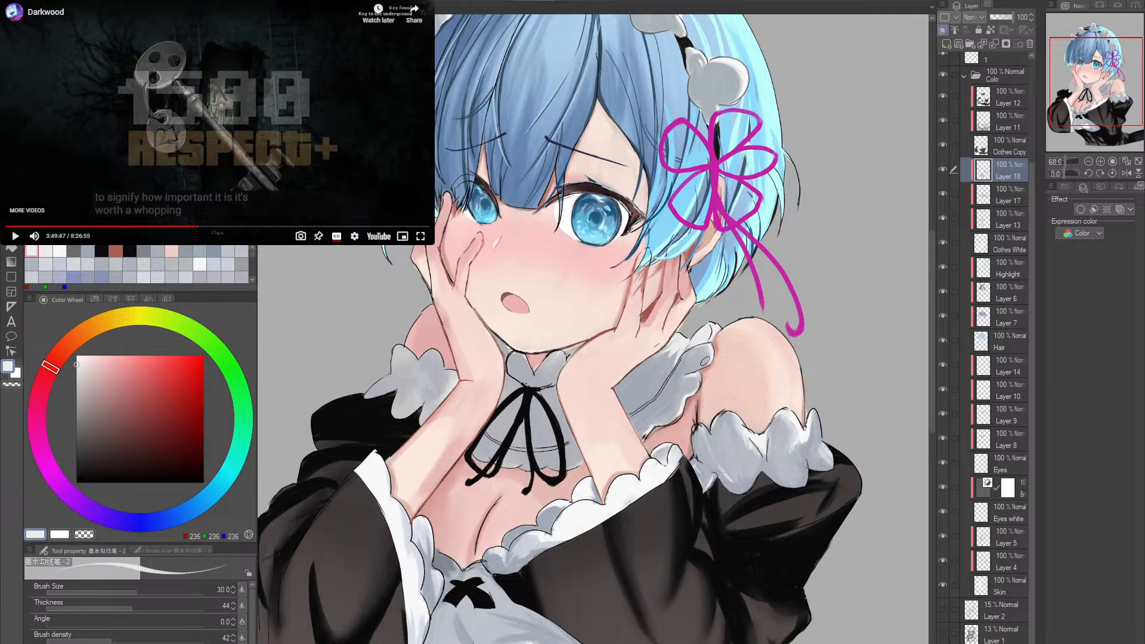
alt+click(714, 326)
alt+click(705, 334)
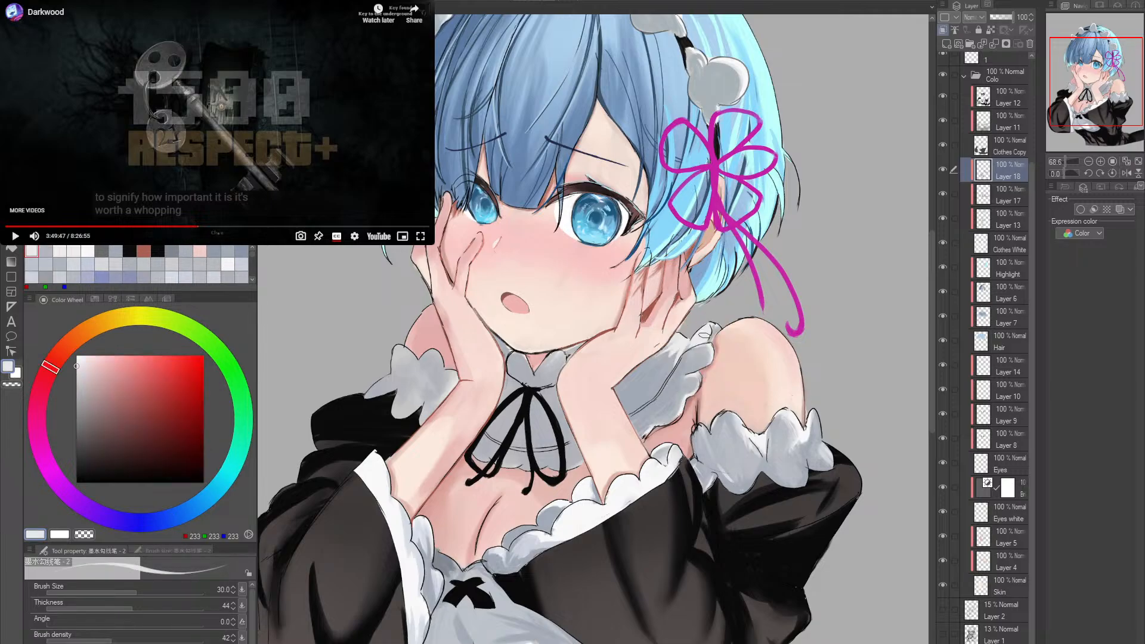
drag(689, 380, 711, 354)
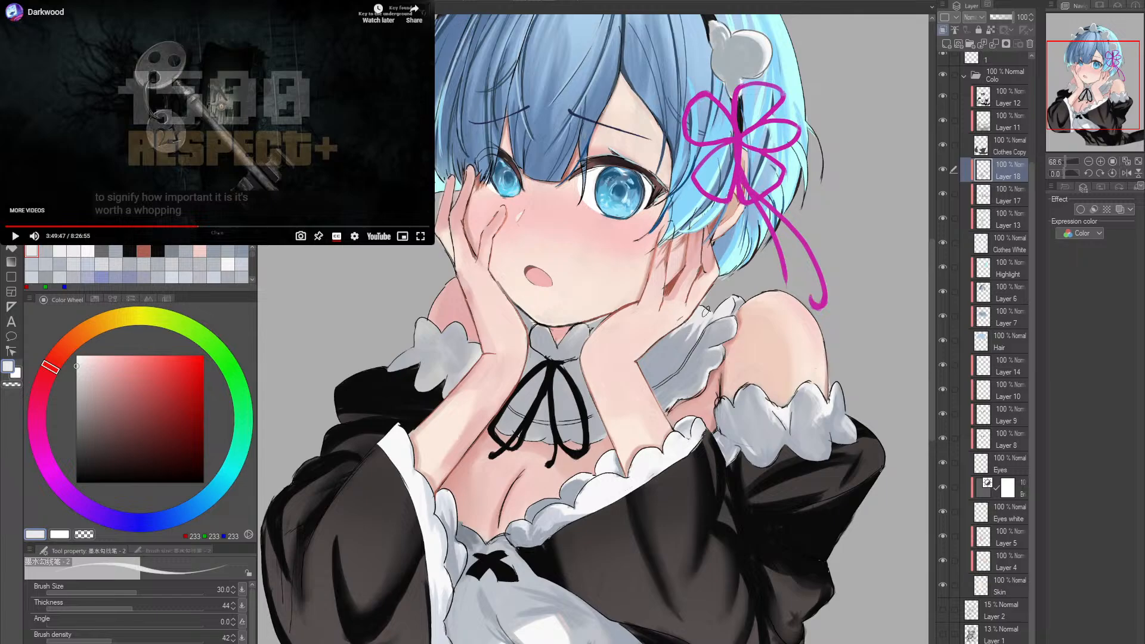
- Refine the collar highlights near the ruffled edge on a rotated canvas with RGB 233, 233, 233, reducing the pen to size 15
scroll(723, 326, up, 3)
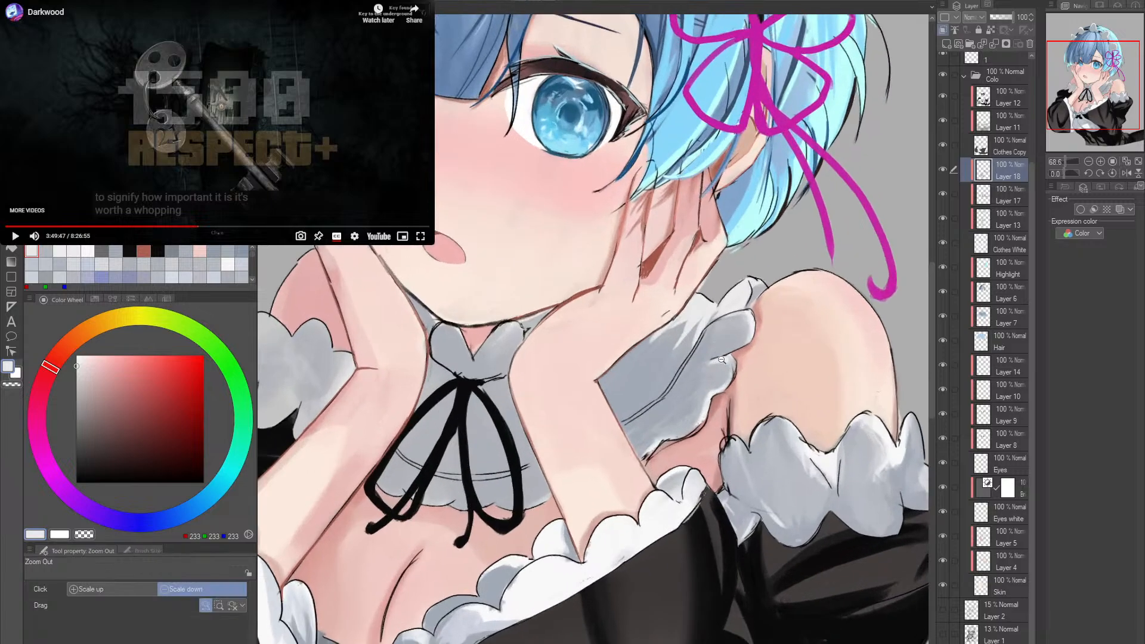
alt+click(653, 355)
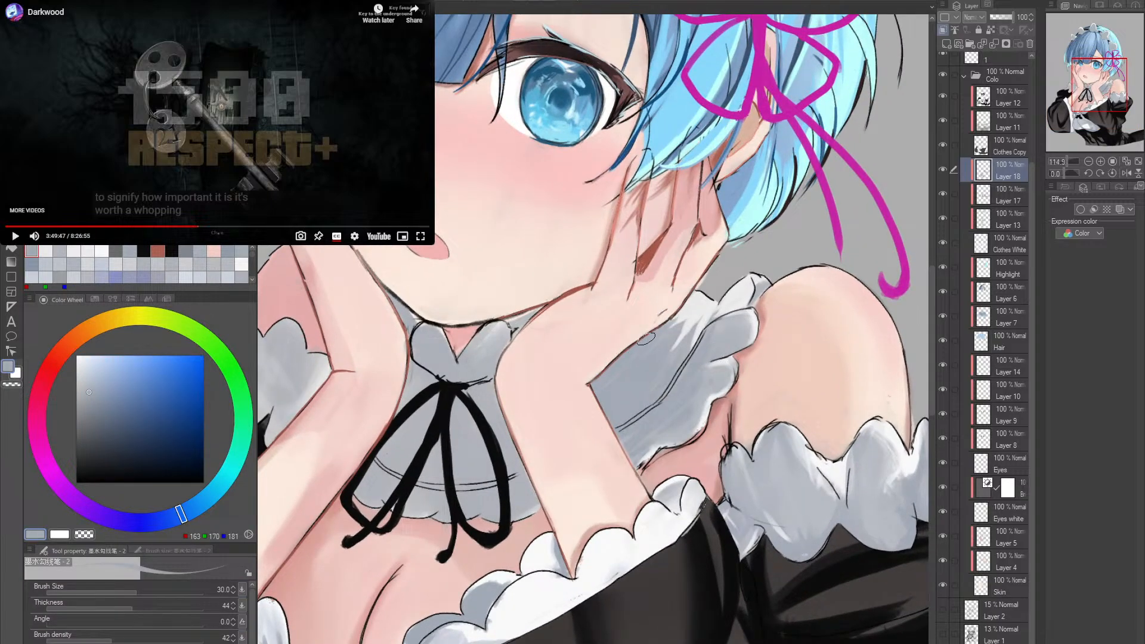
alt+click(671, 328)
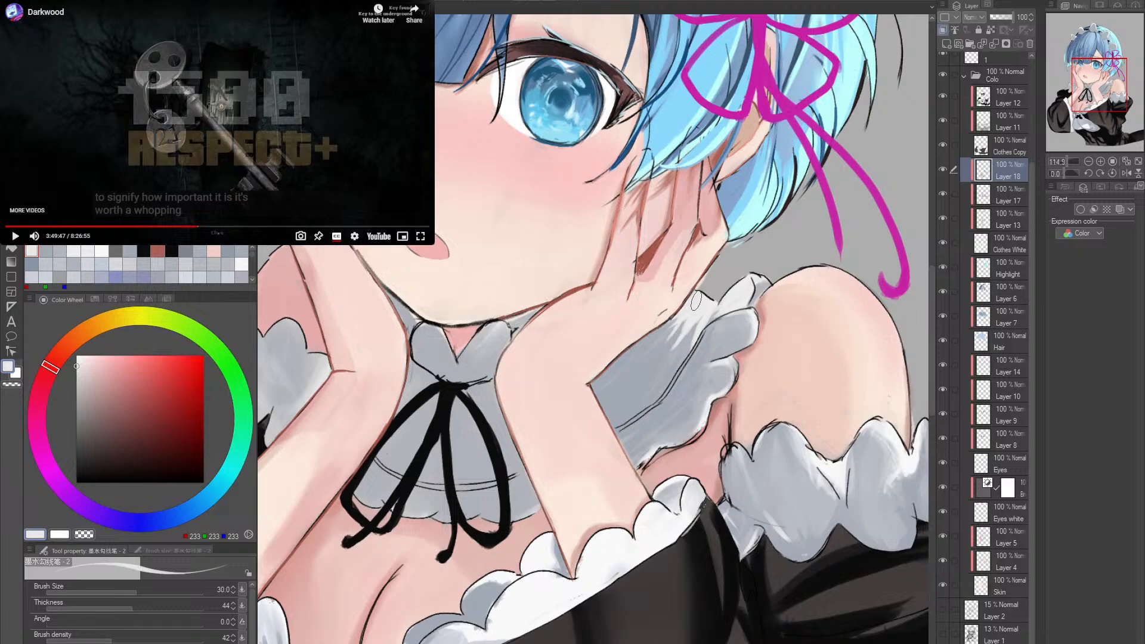
key(r)
drag(756, 310, 680, 372)
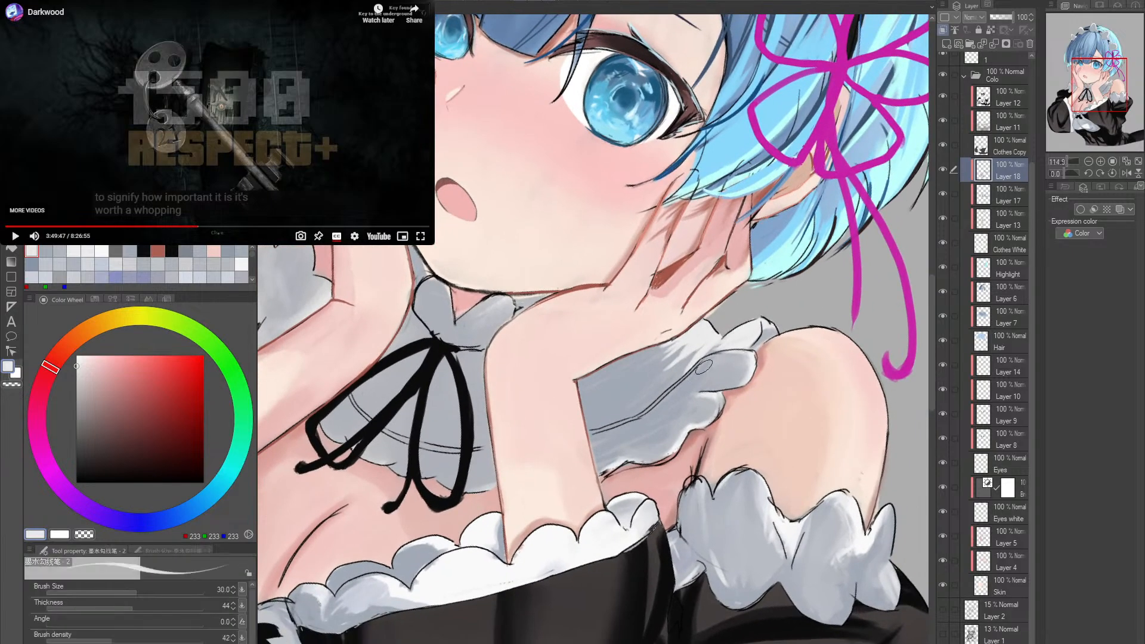
key(bracketleft)
key(bracketleft)
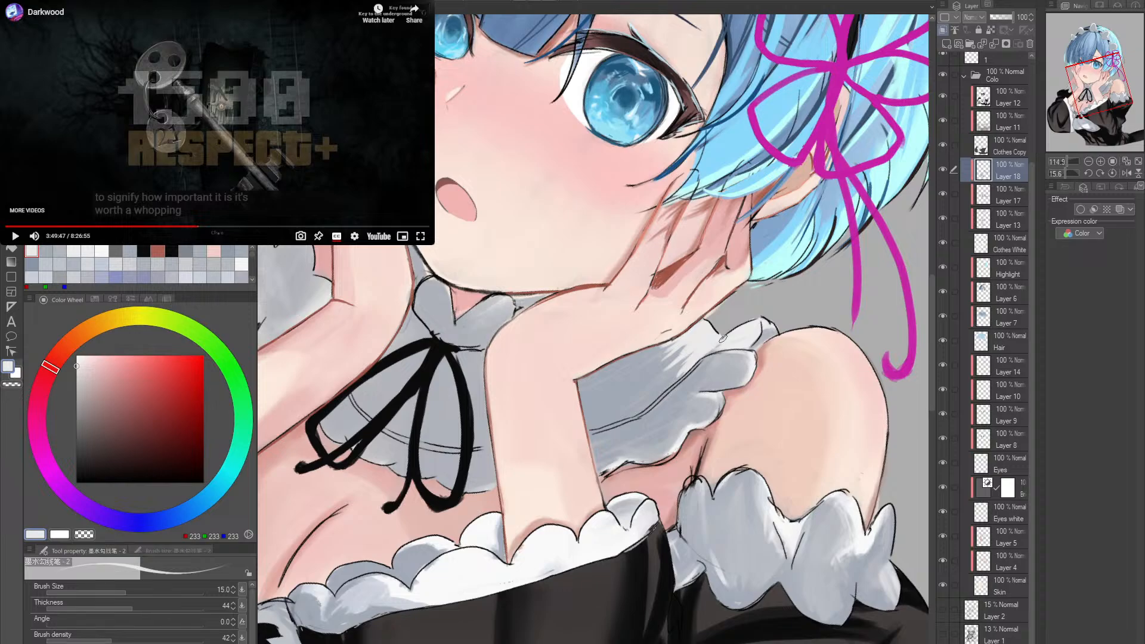
double_click(792, 315)
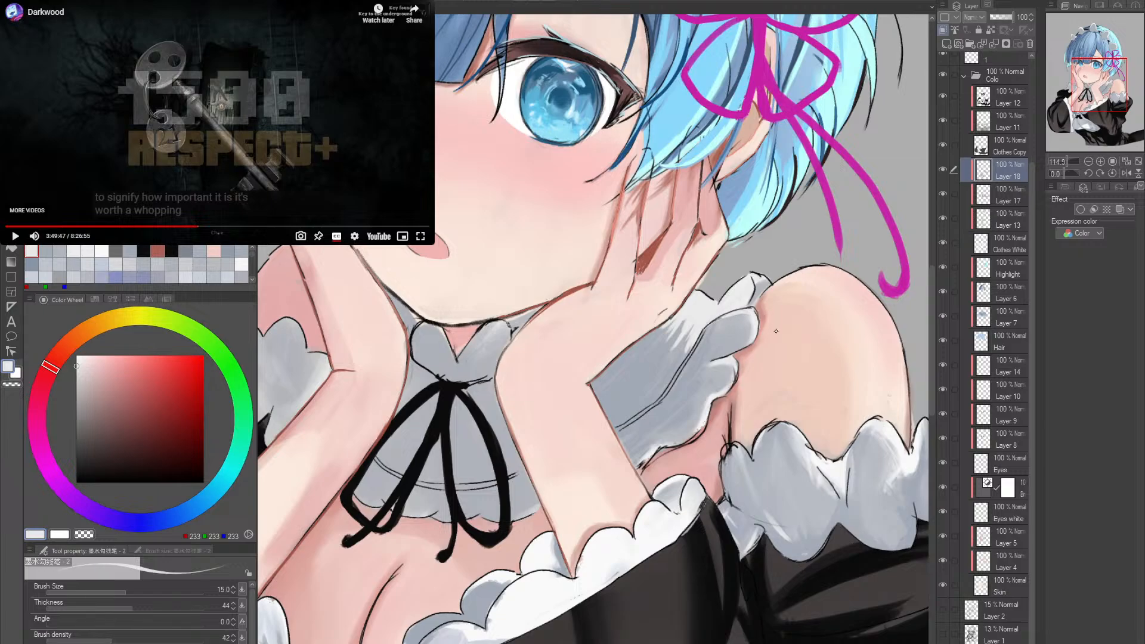
- Examine the collar highlights and the grey collar around the neck ribbon, close up and against the whole figure
scroll(728, 403, down, 3)
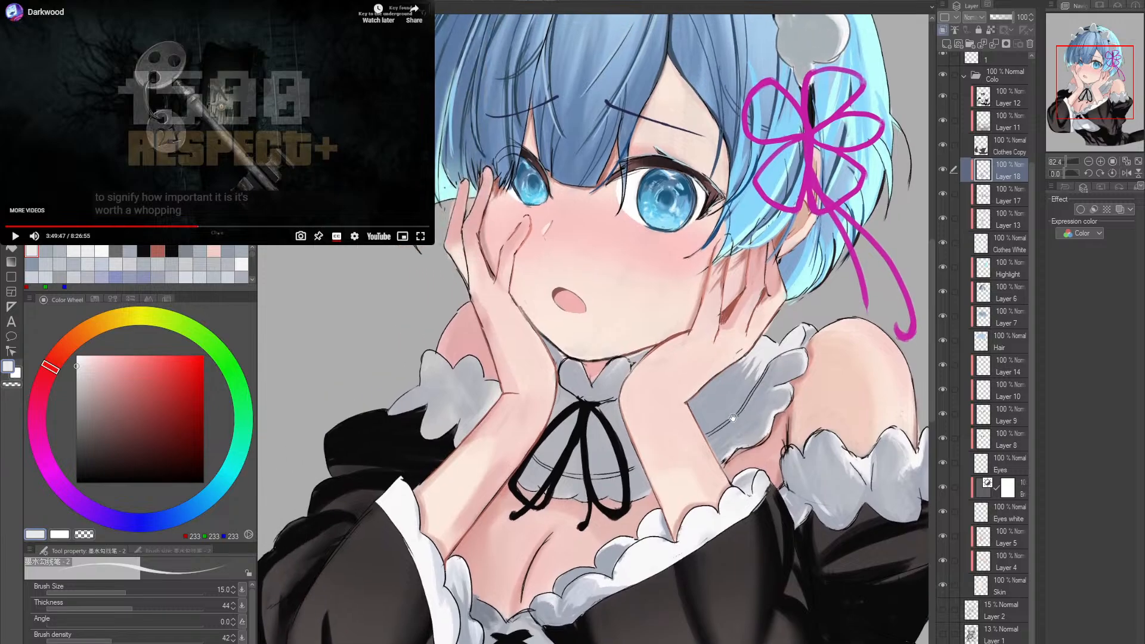
drag(742, 376, 701, 387)
drag(576, 397, 596, 400)
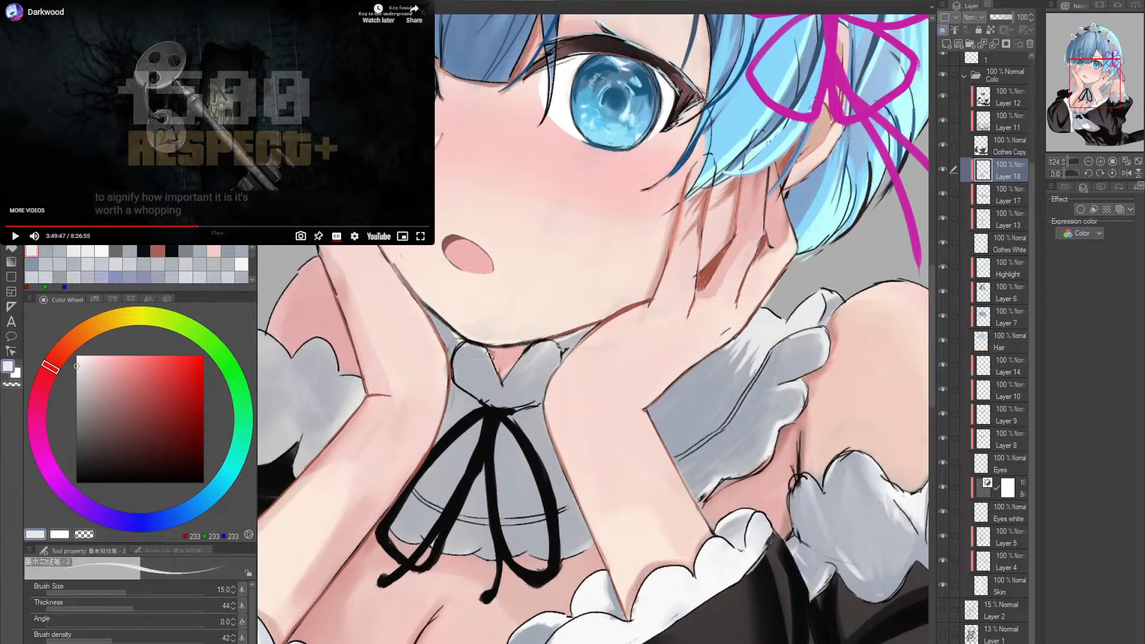
drag(508, 379, 557, 347)
alt+click(620, 424)
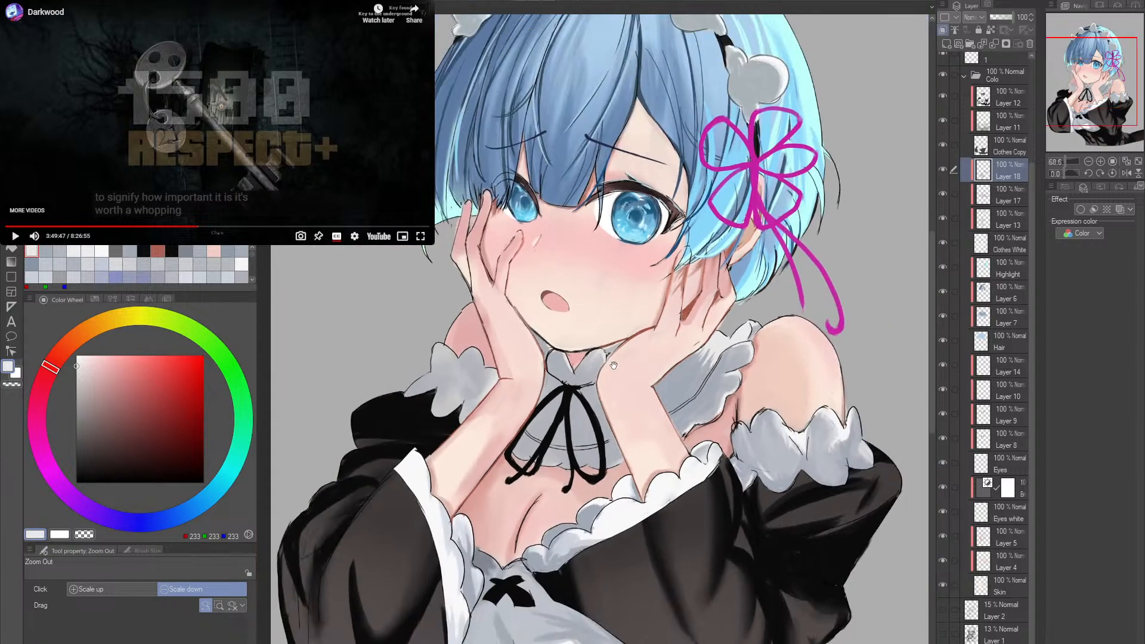
alt+click(620, 424)
scroll(620, 424, up, 3)
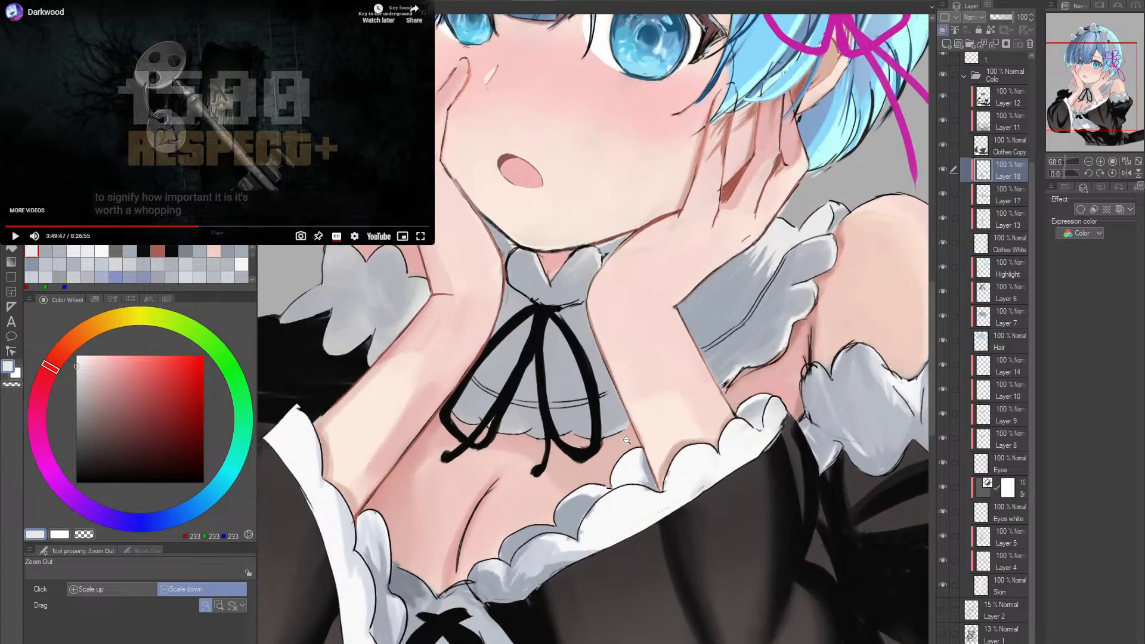
- Try shading the collar behind the neck ribbon with the size 80 pen, pick blue-grey RGB 195, 198, 206, and undo the strokes
alt+click(578, 380)
key(])
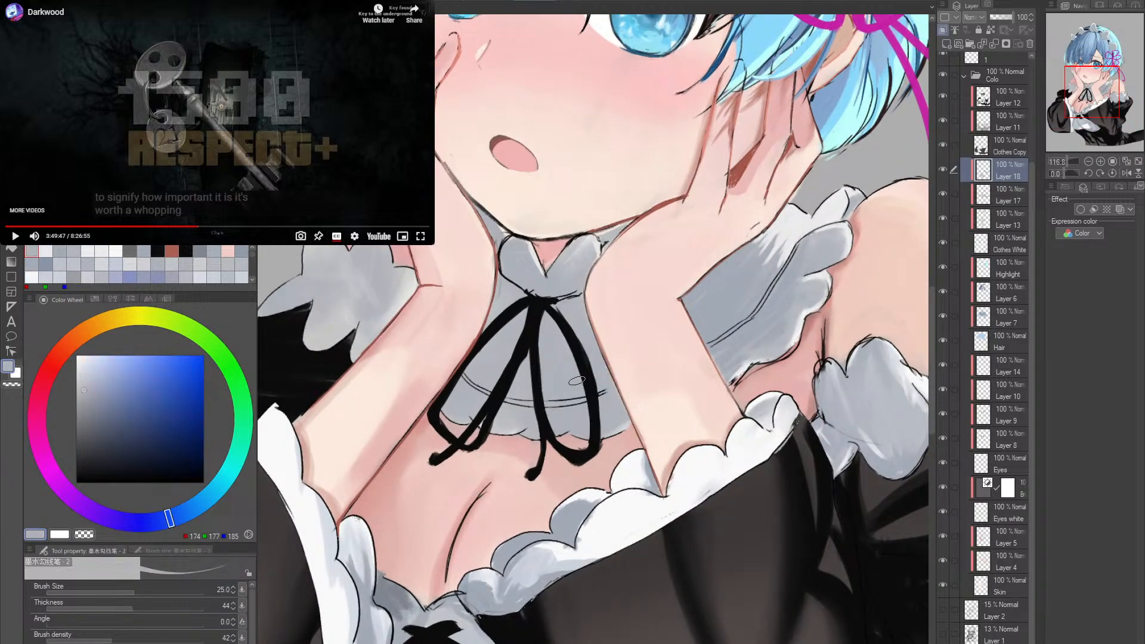
alt+click(729, 294)
key(])
key(])
key(])
key(])
key(])
key(])
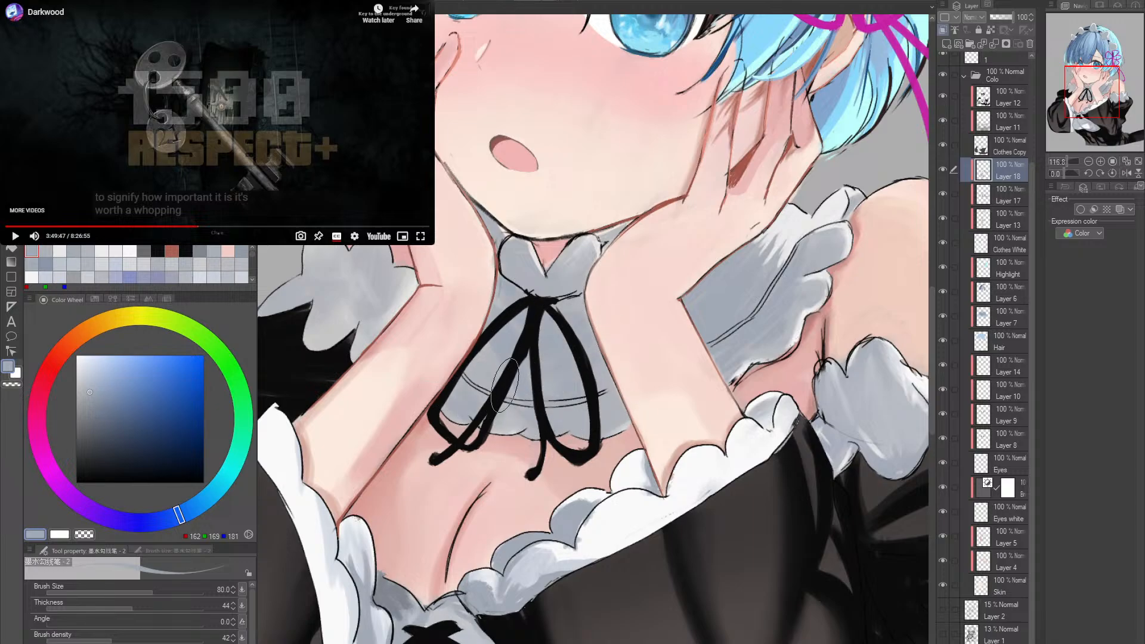
alt+click(473, 360)
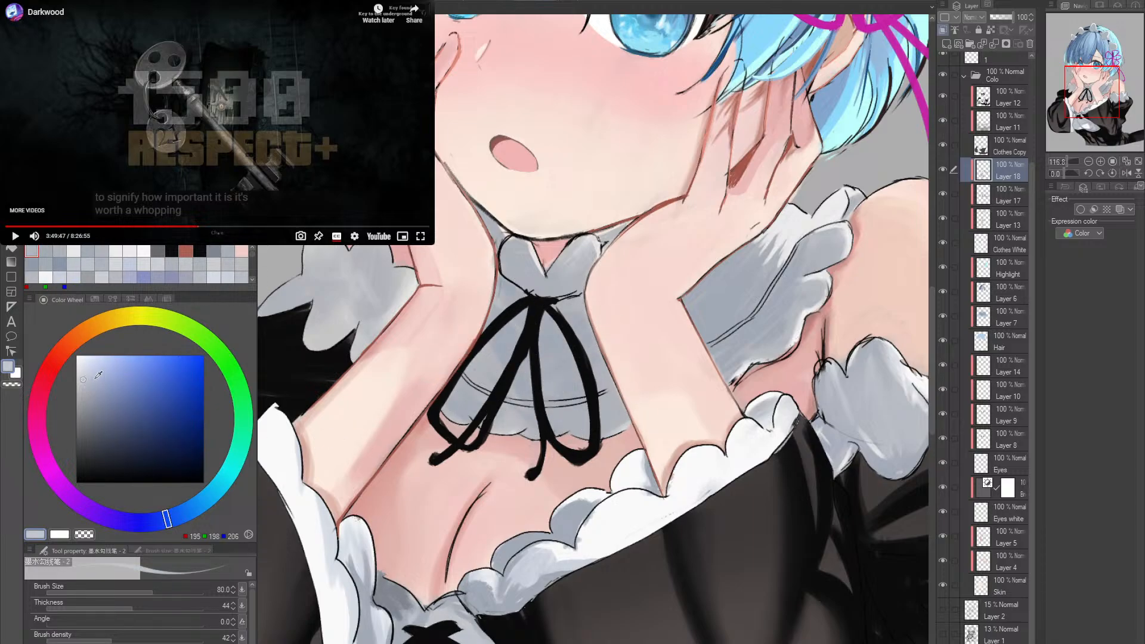
alt+click(475, 357)
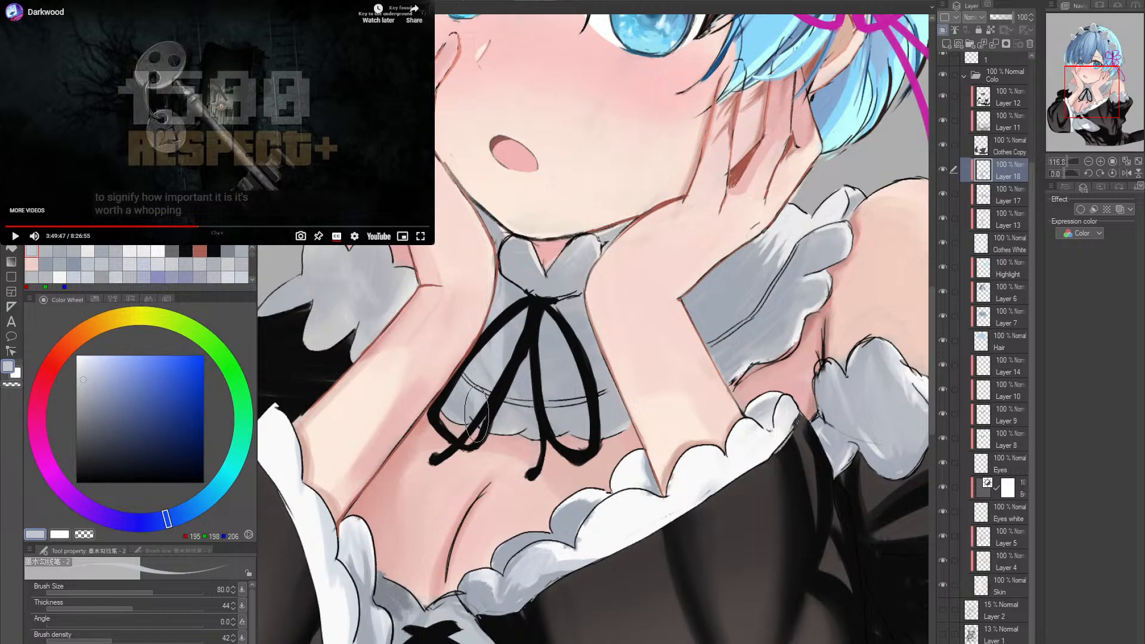
key(ctrl+z)
key(ctrl+z)
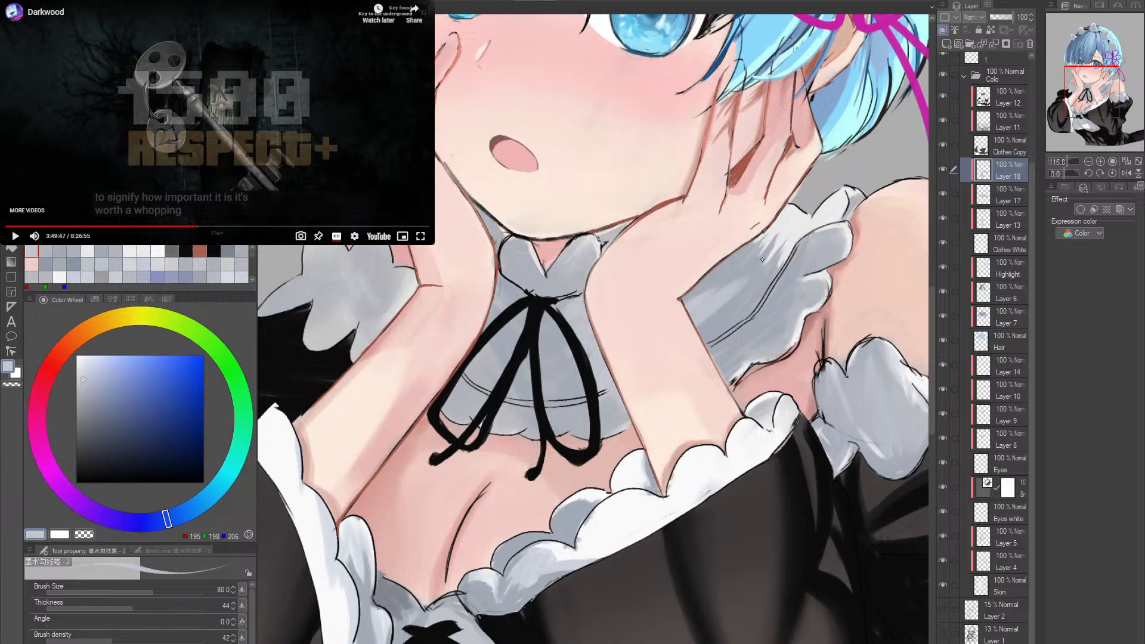
- Paint fine blue-grey streaks in RGB 195, 198, 206 across the collar beside the raised hand with the size 25 pen on a rotated canvas
key(e)
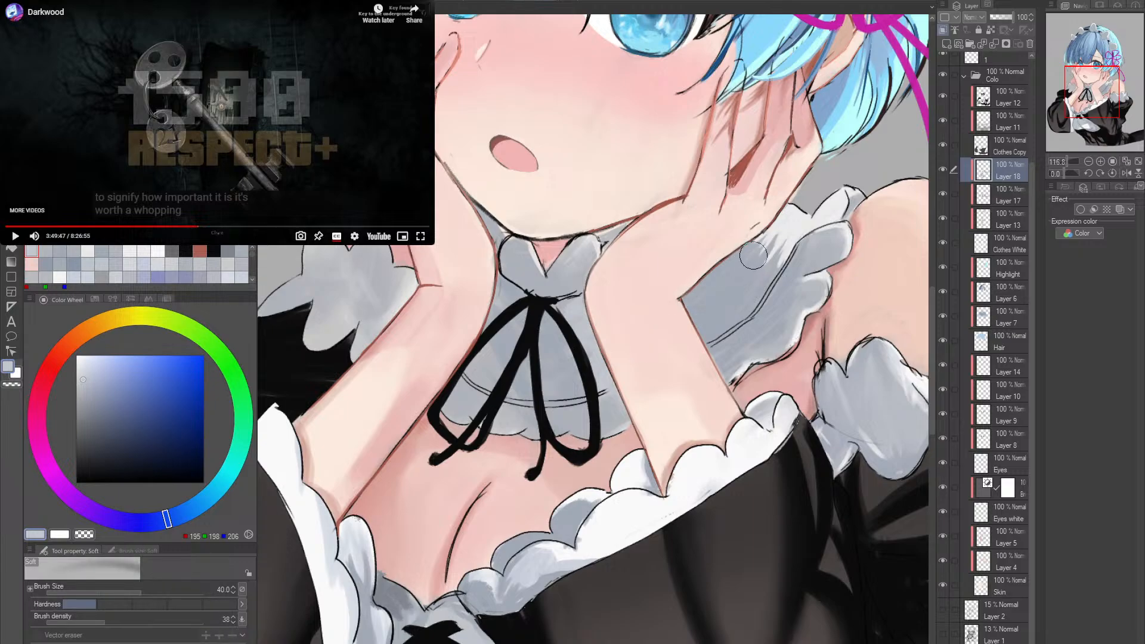
key(p)
key(bracketleft)
mouse_move(753, 243)
mouse_down()
mouse_move(725, 270)
mouse_move(734, 293)
mouse_move(716, 325)
mouse_up()
mouse_move(767, 278)
mouse_down()
mouse_move(713, 337)
mouse_move(727, 329)
mouse_up()
key(r)
mouse_move(769, 298)
mouse_down()
mouse_move(608, 476)
mouse_move(536, 454)
mouse_move(477, 376)
mouse_move(485, 298)
mouse_move(427, 325)
mouse_move(405, 355)
mouse_up()
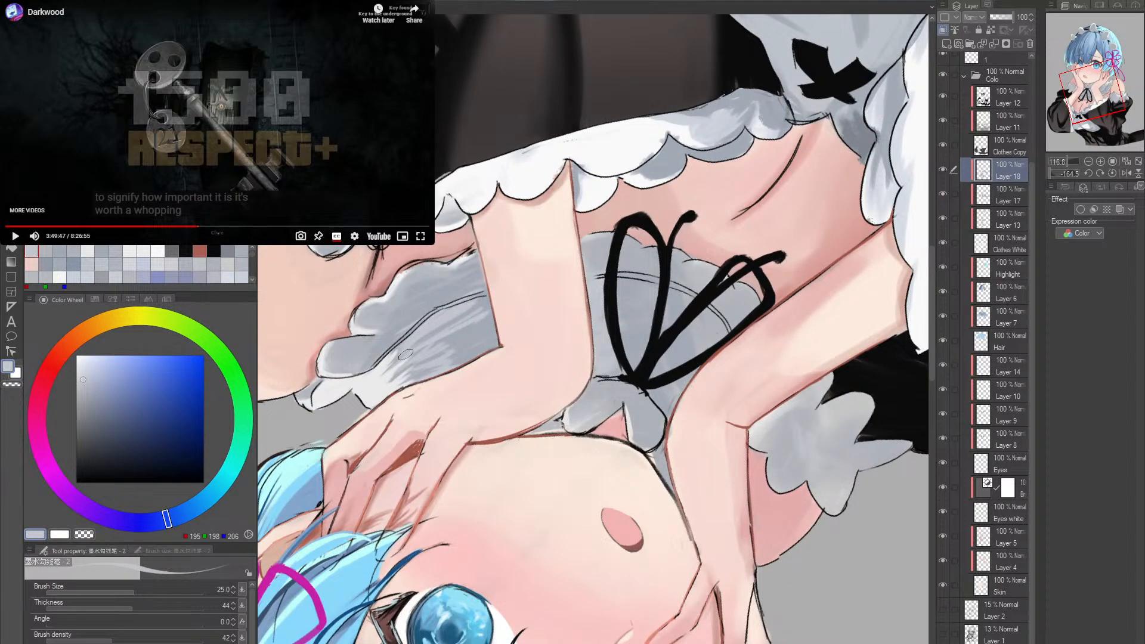
mouse_move(477, 307)
mouse_down()
mouse_move(411, 358)
mouse_move(413, 374)
mouse_up()
drag(507, 328, 353, 365)
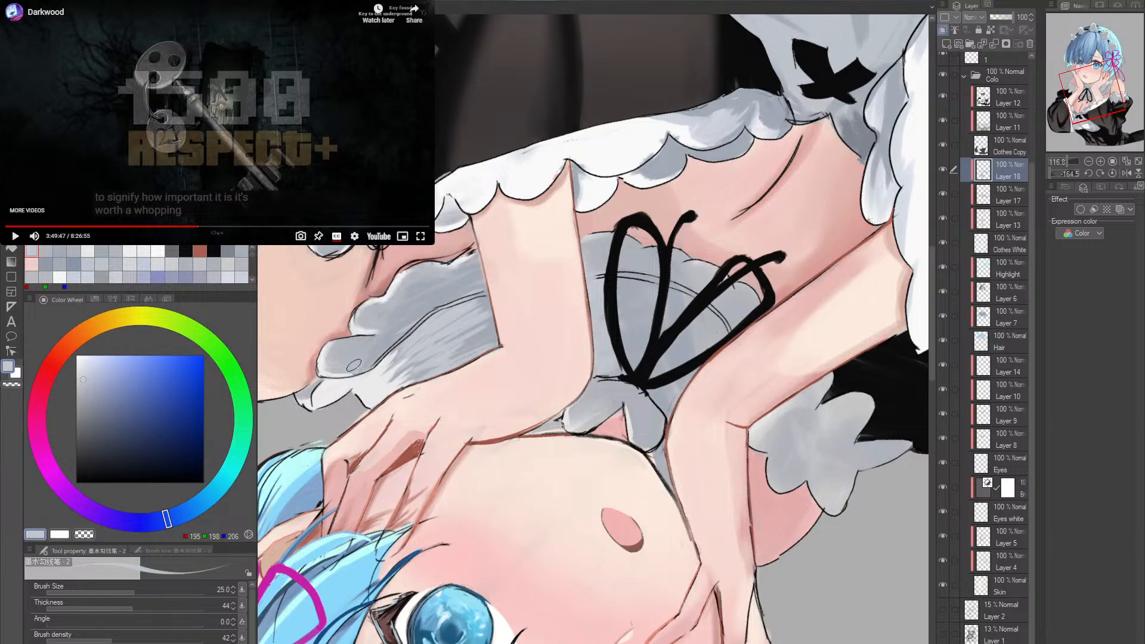
mouse_move(465, 295)
mouse_down()
mouse_move(376, 352)
mouse_move(376, 331)
mouse_up()
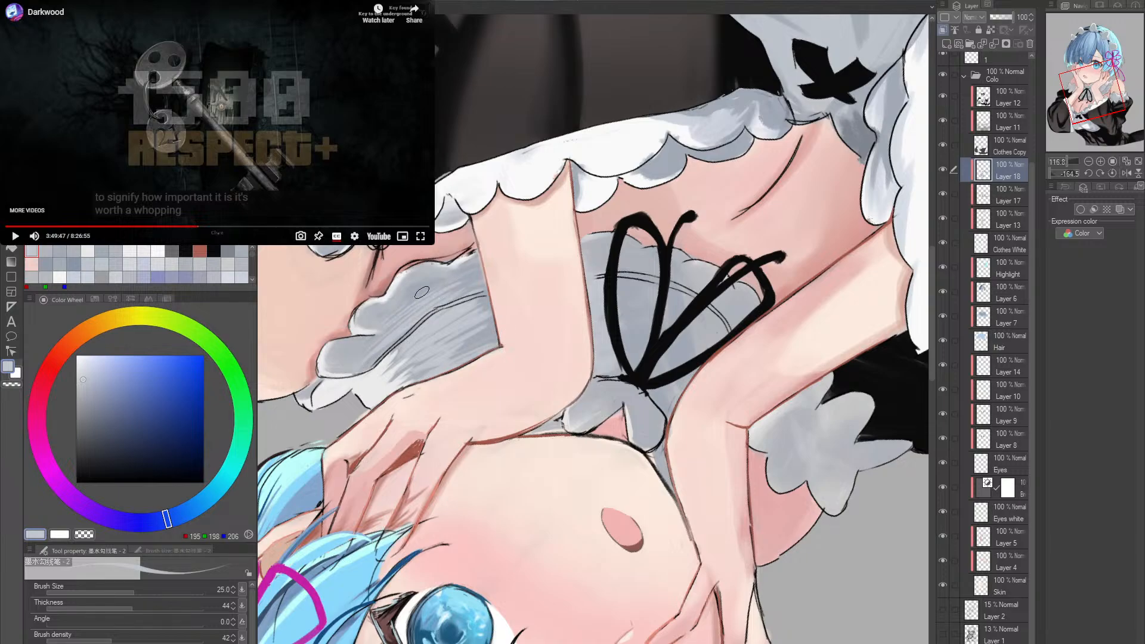
mouse_move(459, 269)
mouse_down()
mouse_move(403, 302)
mouse_move(385, 296)
mouse_up()
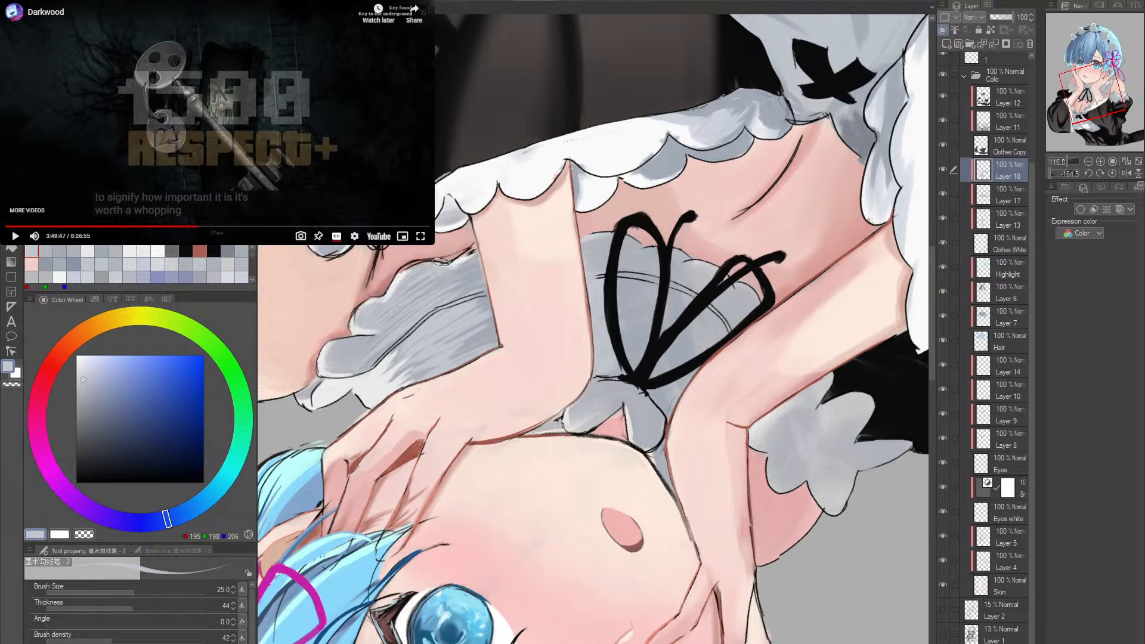
- Paint fine blue-grey streaks in RGB 195, 198, 206 across the collar fabric behind the neck ribbon, extending them to the ribbon's knot
key(r)
drag(441, 262, 434, 325)
key(ctrl+space)
key(shift+space)
mouse_move(728, 340)
mouse_down()
mouse_move(674, 343)
mouse_move(695, 286)
mouse_move(710, 287)
mouse_move(678, 376)
mouse_move(659, 351)
mouse_move(650, 370)
mouse_move(624, 316)
mouse_move(731, 207)
mouse_up()
key(ctrl+space)
key(space)
key(shift+space)
key(shift+space)
key(ctrl+space)
drag(544, 322, 574, 320)
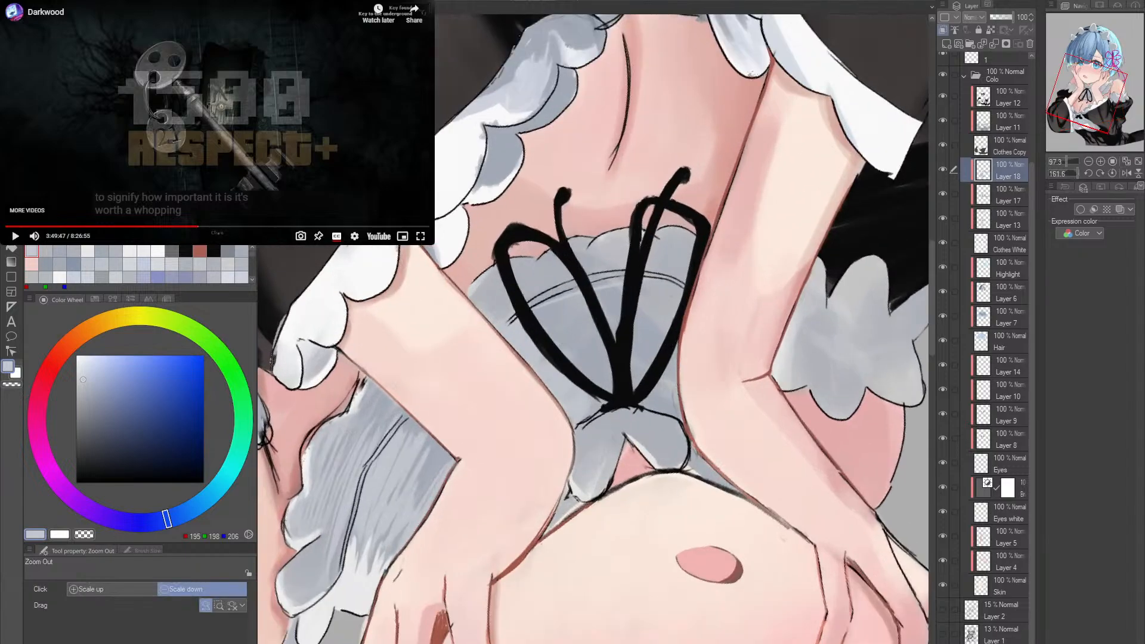
drag(505, 338, 583, 301)
drag(511, 350, 590, 315)
mouse_move(534, 352)
mouse_down()
mouse_move(599, 327)
mouse_move(530, 385)
mouse_move(592, 321)
mouse_move(585, 311)
mouse_move(527, 327)
mouse_move(530, 339)
mouse_move(609, 332)
mouse_up()
drag(532, 393, 627, 352)
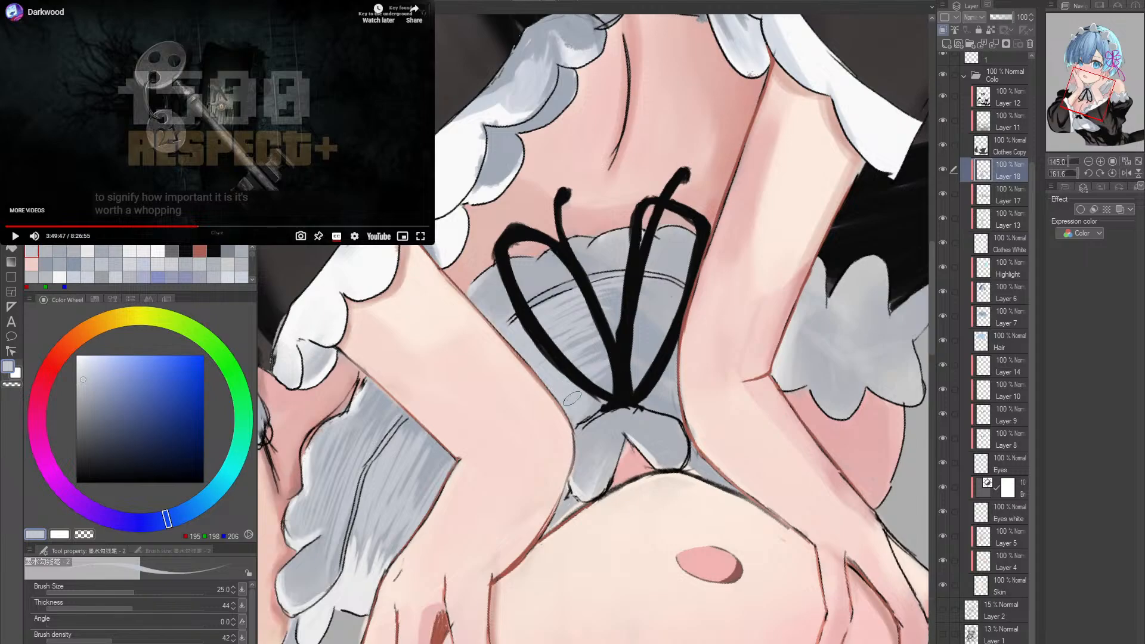
drag(577, 412, 616, 396)
drag(575, 438, 607, 419)
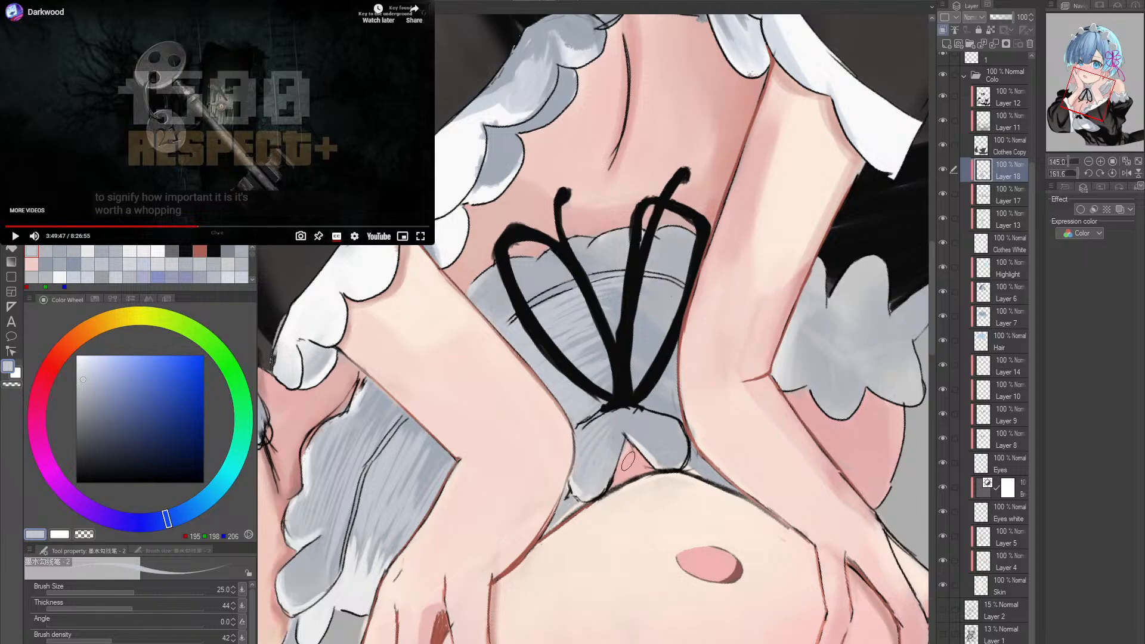
- Add a light streak along the small collar flap above the ribbon knot on a rotated canvas
key(r)
mouse_move(656, 438)
mouse_down()
mouse_move(610, 229)
mouse_move(640, 237)
mouse_up()
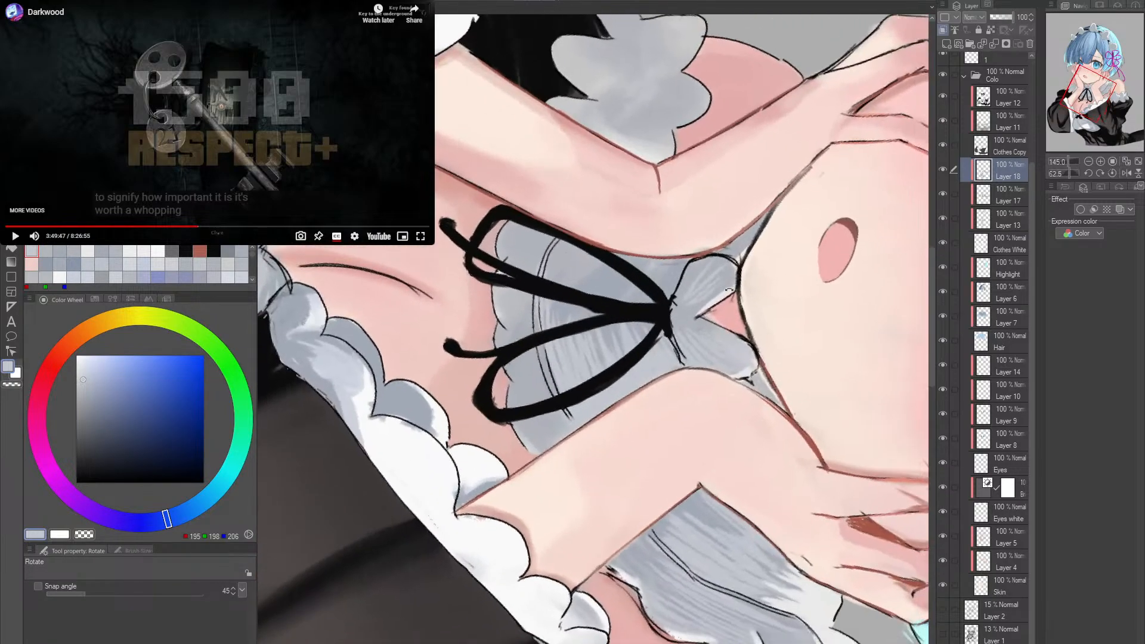
mouse_move(680, 297)
mouse_down()
mouse_move(706, 264)
mouse_move(697, 276)
mouse_move(746, 270)
mouse_move(738, 276)
mouse_up()
key(r)
drag(739, 325, 611, 228)
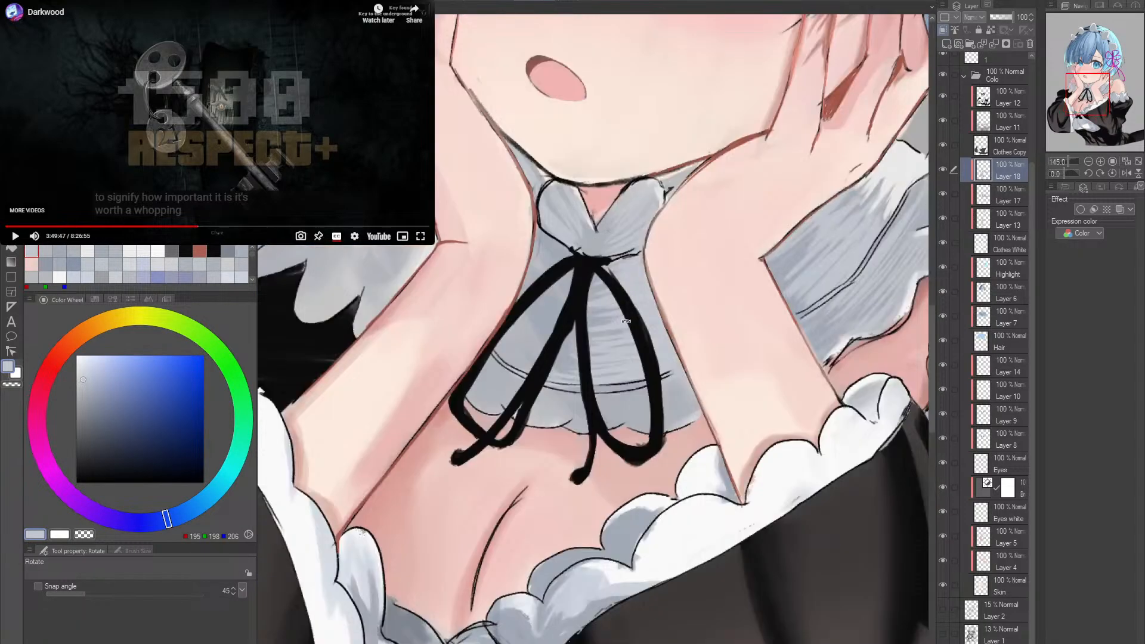
- Pick blue-grey RGB 162, 169, 181 and shade the collar fabric inside the other ribbon loop
key(r)
alt+click(546, 318)
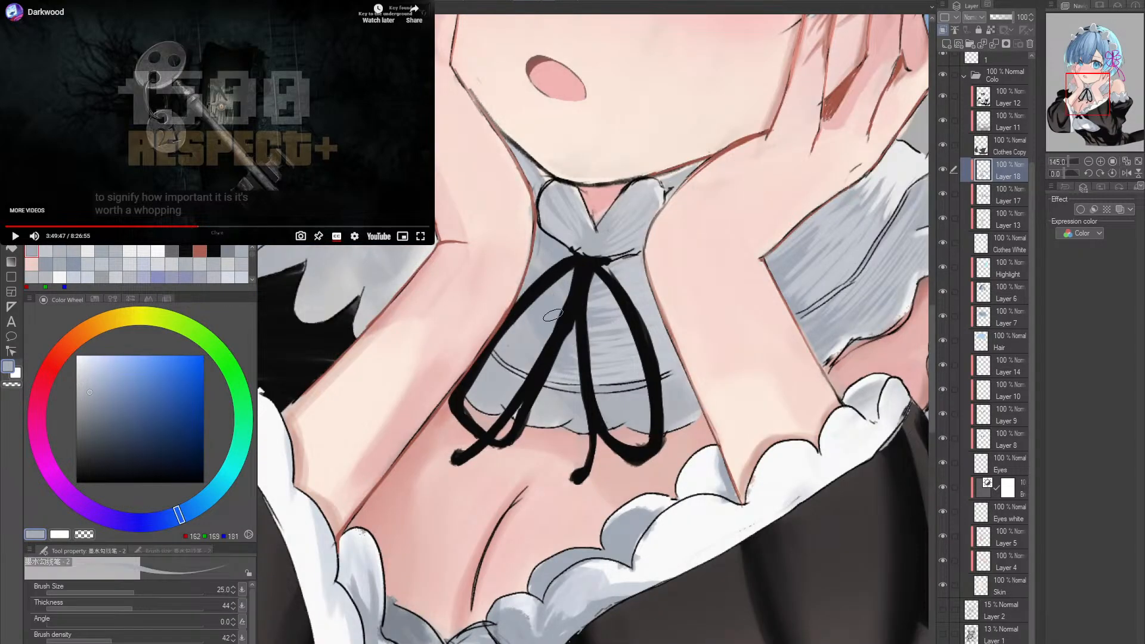
key(r)
mouse_move(725, 322)
mouse_down()
mouse_move(674, 441)
mouse_move(587, 484)
mouse_up()
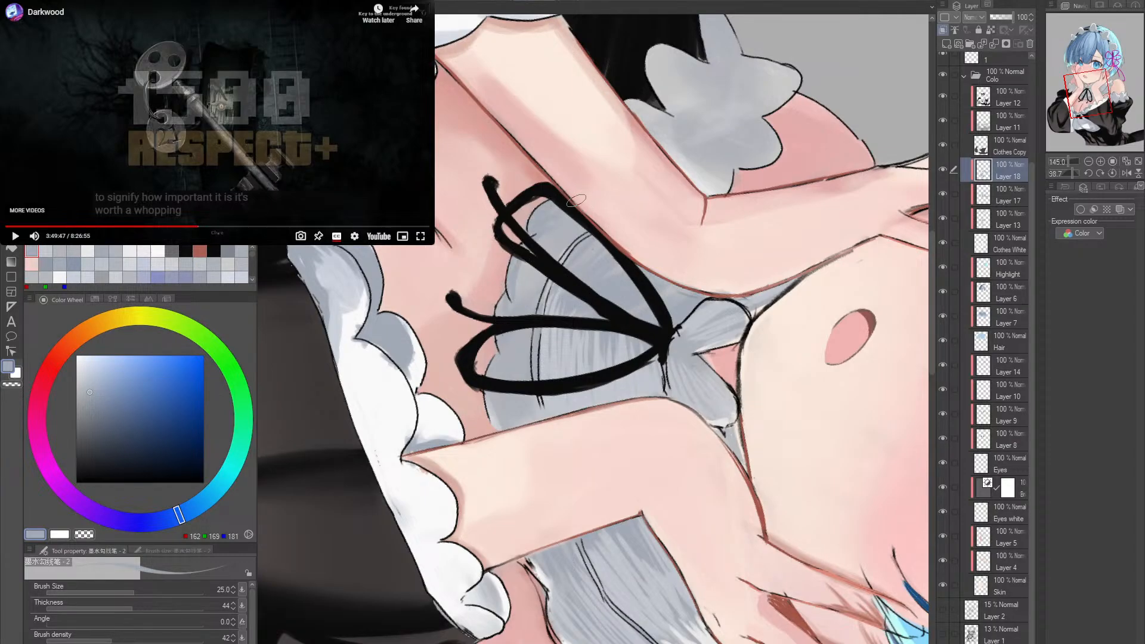
drag(524, 283, 558, 256)
key(r)
drag(644, 203, 712, 262)
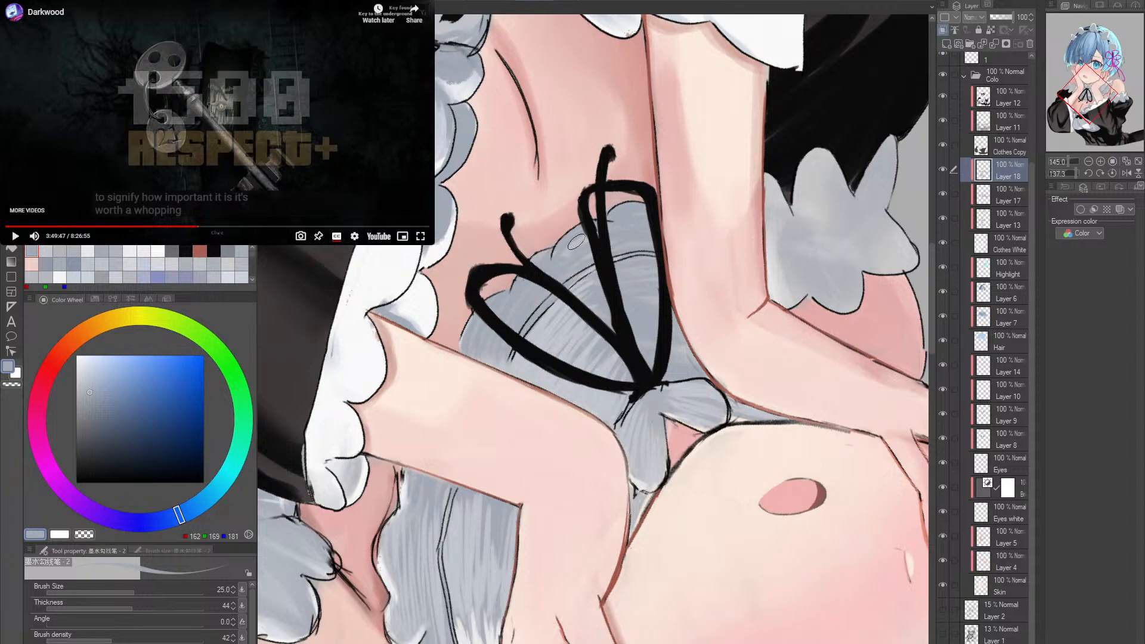
key(r)
drag(487, 361, 706, 376)
key(r)
double_click(774, 295)
key(alt+space)
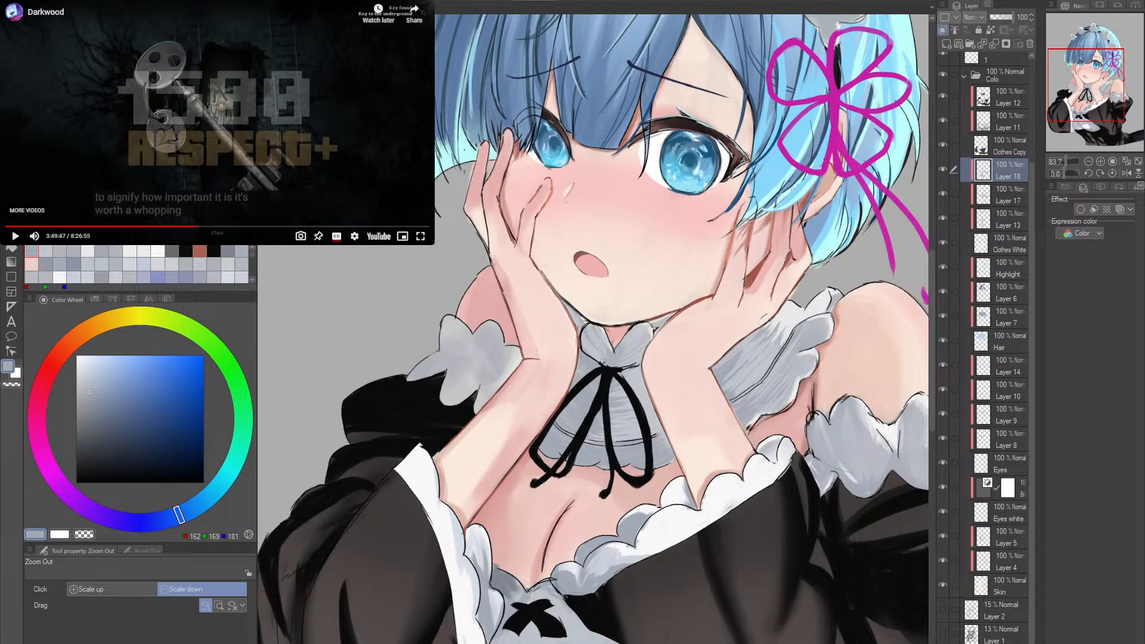
- Darken the collar beside the ribbon knot and along the forearm with RGB 136, 145, 158, raising the pen to size 50
drag(623, 419, 680, 405)
key(r)
drag(725, 412, 745, 357)
alt+click(585, 385)
click(94, 400)
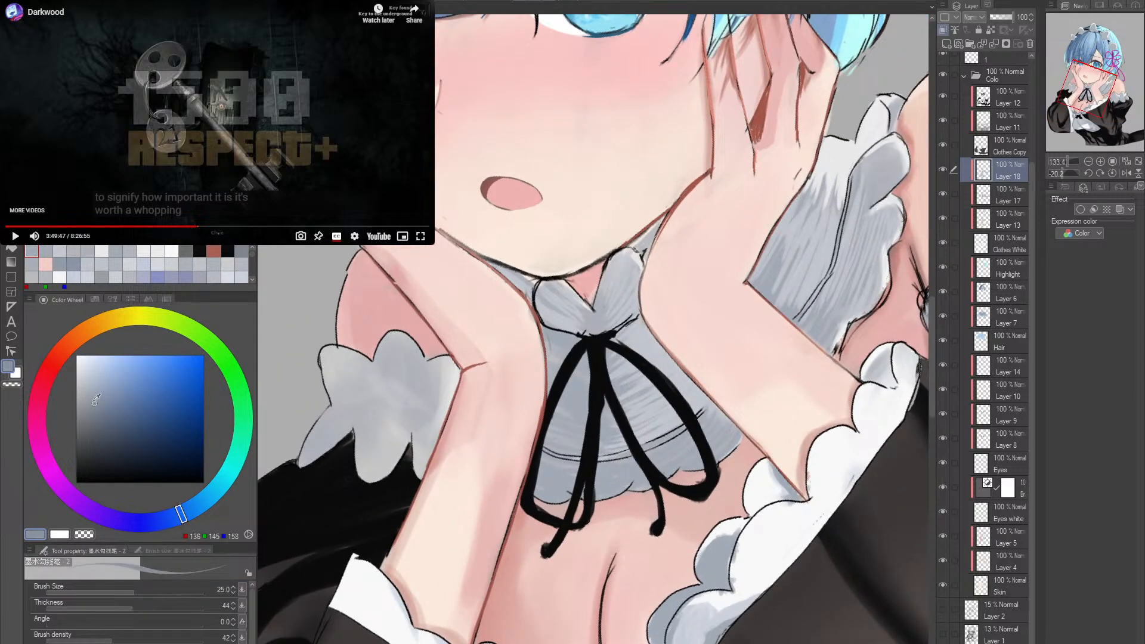
drag(550, 341, 568, 338)
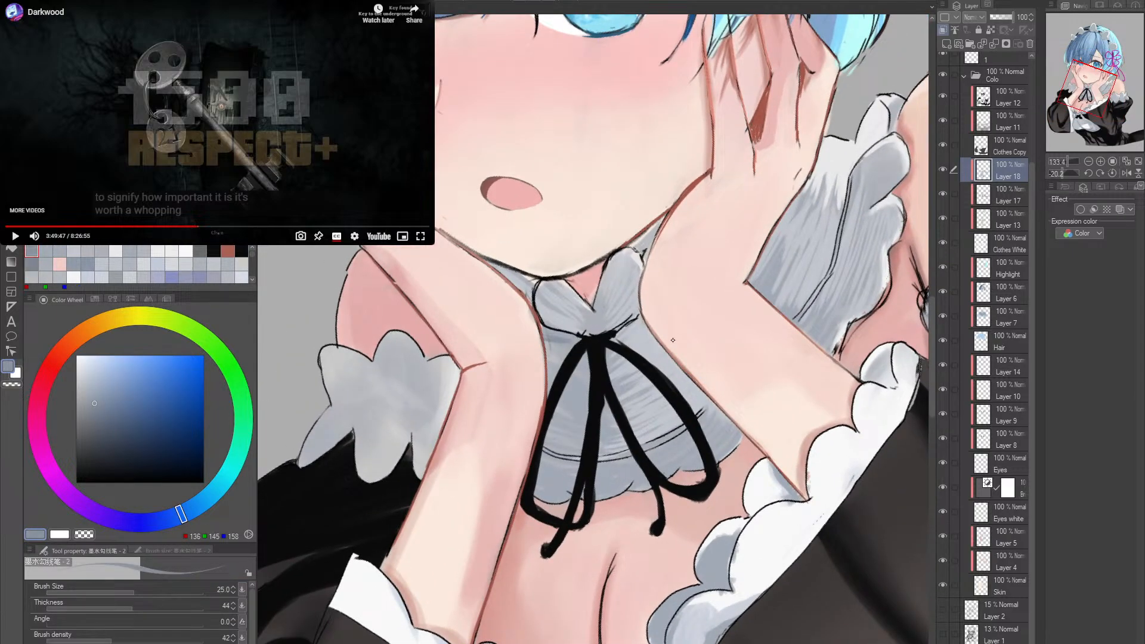
key(r)
drag(761, 360, 761, 300)
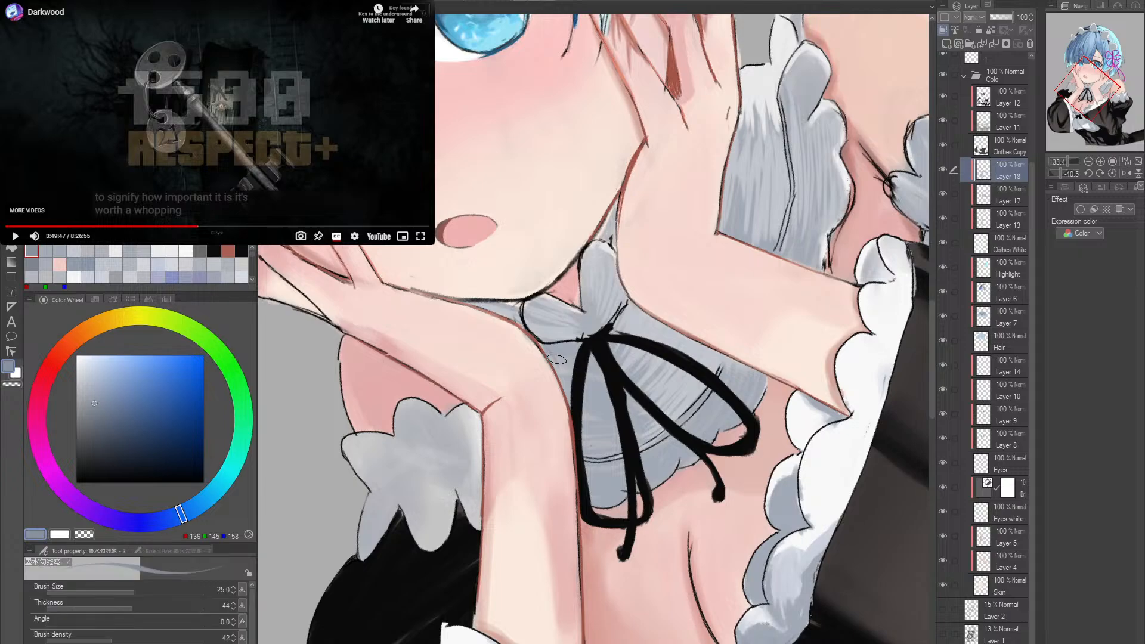
key(])
key(])
mouse_move(544, 346)
mouse_down()
mouse_move(577, 347)
mouse_move(619, 388)
mouse_move(605, 370)
mouse_move(575, 400)
mouse_move(621, 382)
mouse_move(591, 414)
mouse_move(615, 391)
mouse_move(647, 395)
mouse_move(575, 450)
mouse_move(632, 409)
mouse_move(573, 465)
mouse_move(620, 438)
mouse_move(636, 449)
mouse_move(582, 480)
mouse_move(656, 459)
mouse_move(597, 488)
mouse_move(621, 491)
mouse_move(597, 502)
mouse_move(696, 438)
mouse_move(656, 465)
mouse_move(697, 423)
mouse_move(691, 454)
mouse_move(747, 455)
mouse_move(769, 435)
mouse_move(688, 465)
mouse_up()
- Examine the shaded collar and the white apron, close up and against the whole figure
shift+double_click(745, 459)
alt+click(747, 458)
alt+click(745, 456)
click(681, 461)
click(681, 463)
click(681, 464)
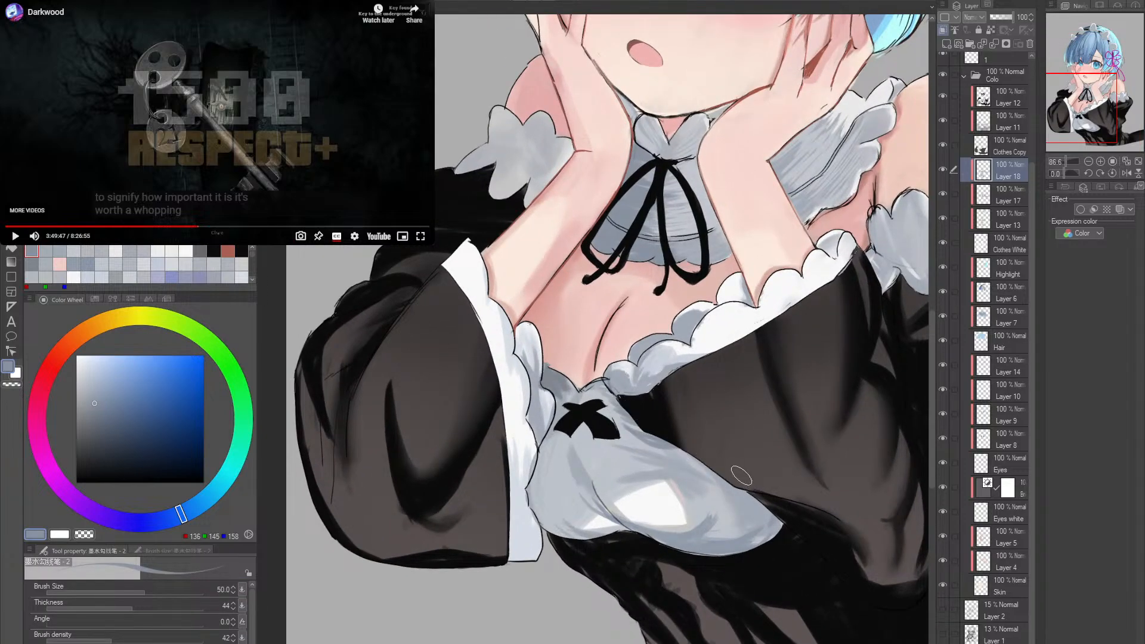
alt+click(631, 442)
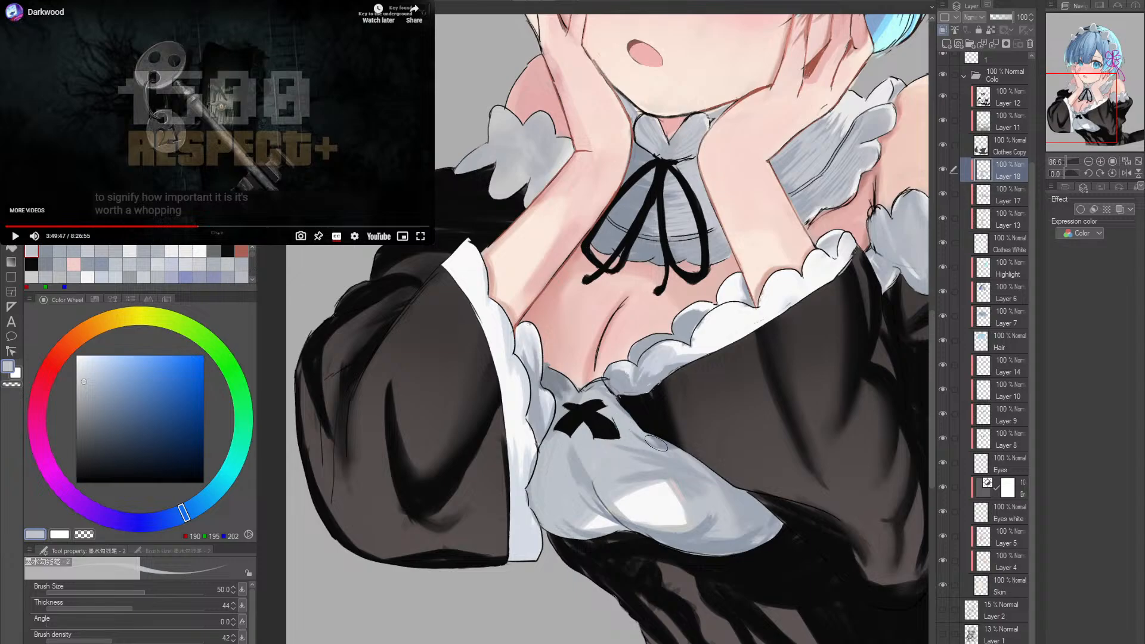
click(713, 444)
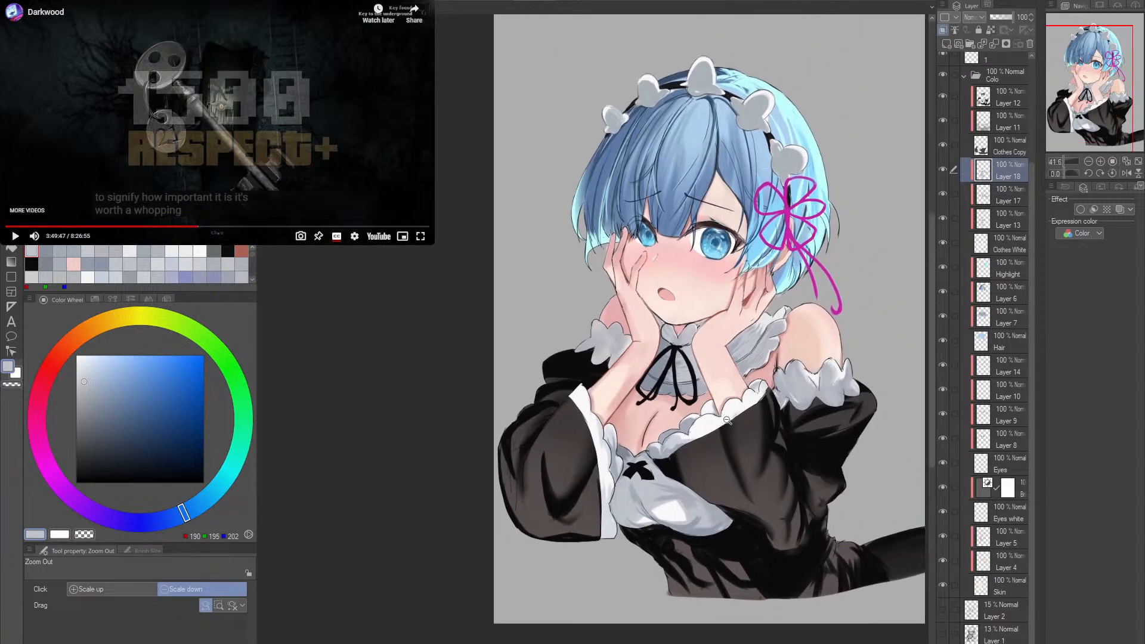
drag(727, 421, 688, 457)
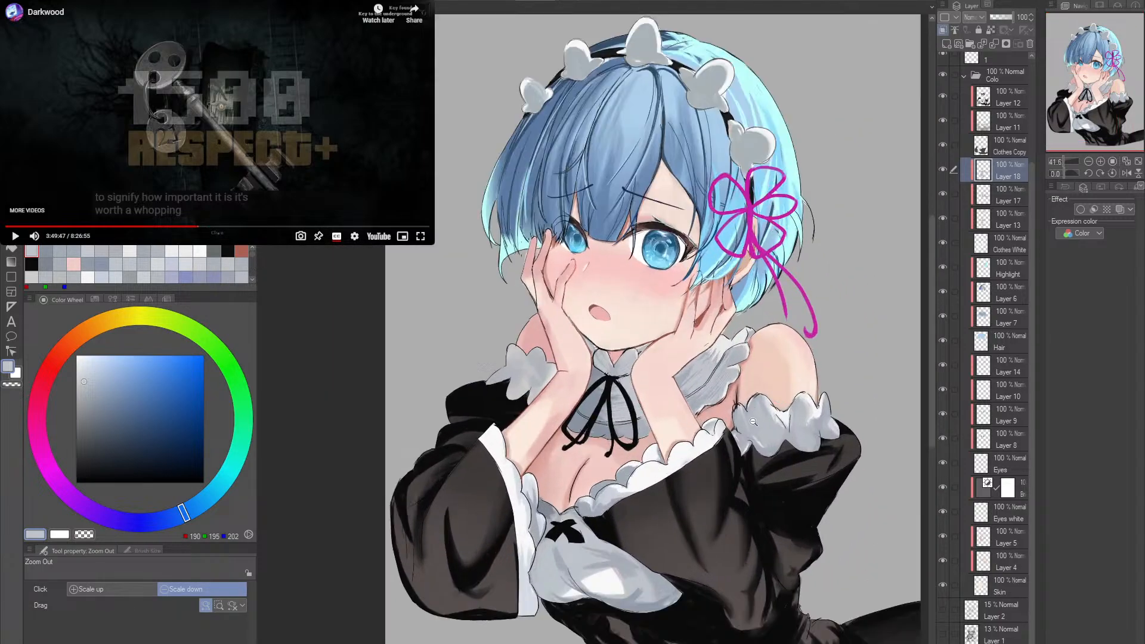
scroll(772, 397, up, 3)
- Try shading the folds of the upper-arm frill with RGB 126, 133, 143, and undo the strokes
alt+click(443, 563)
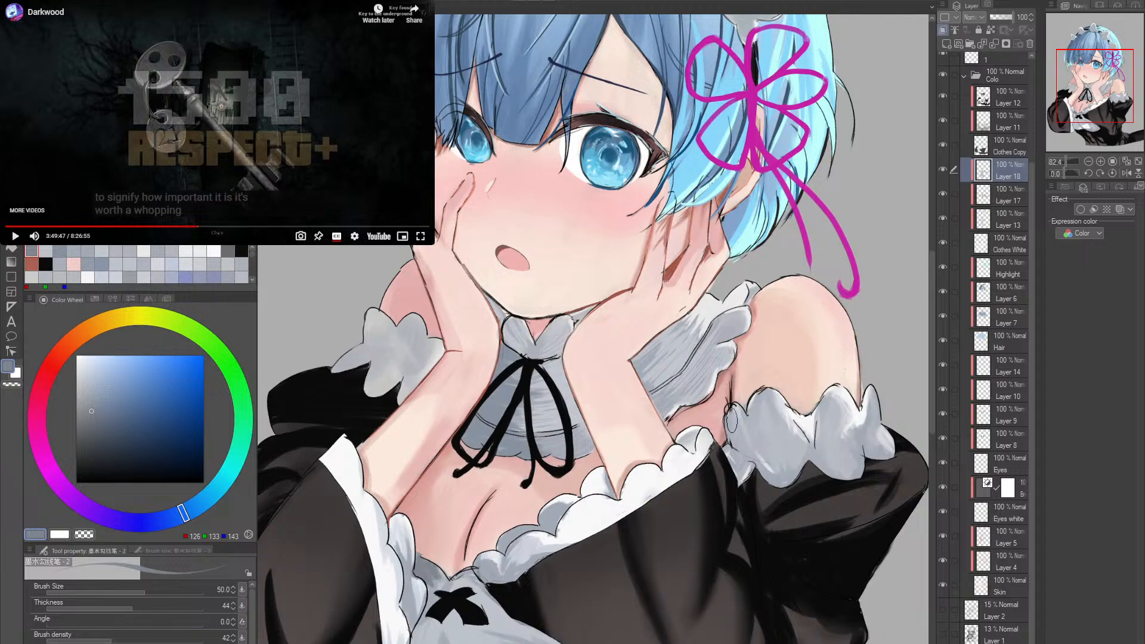
mouse_move(732, 420)
mouse_down()
mouse_move(723, 453)
mouse_move(758, 429)
mouse_move(756, 411)
mouse_move(765, 464)
mouse_move(764, 404)
mouse_move(770, 474)
mouse_move(769, 444)
mouse_move(773, 476)
mouse_up()
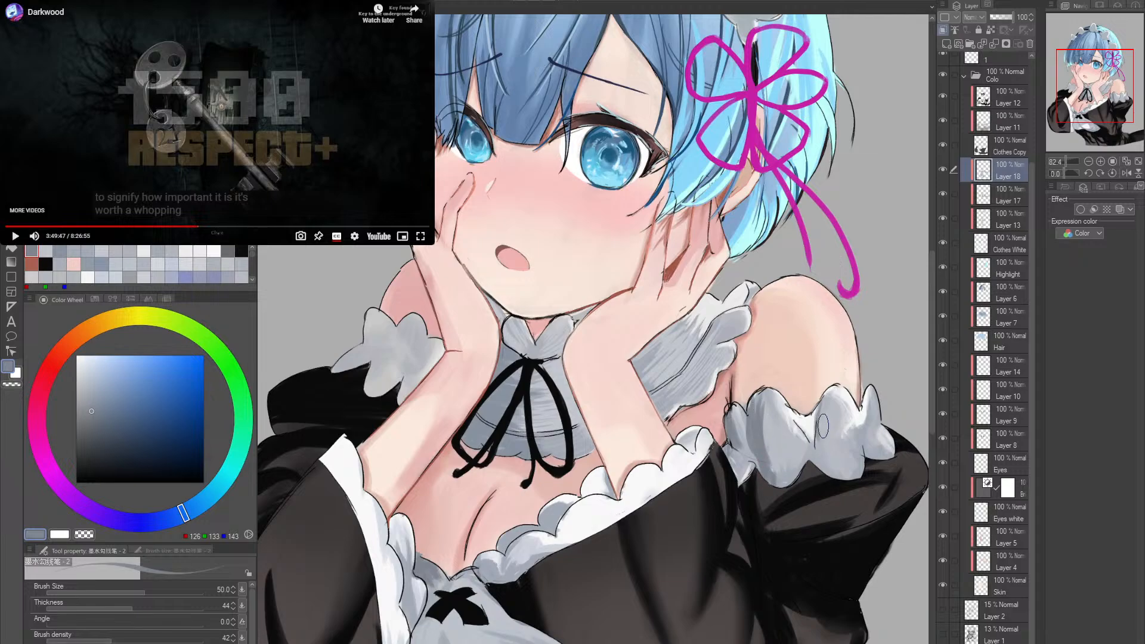
drag(831, 407, 823, 467)
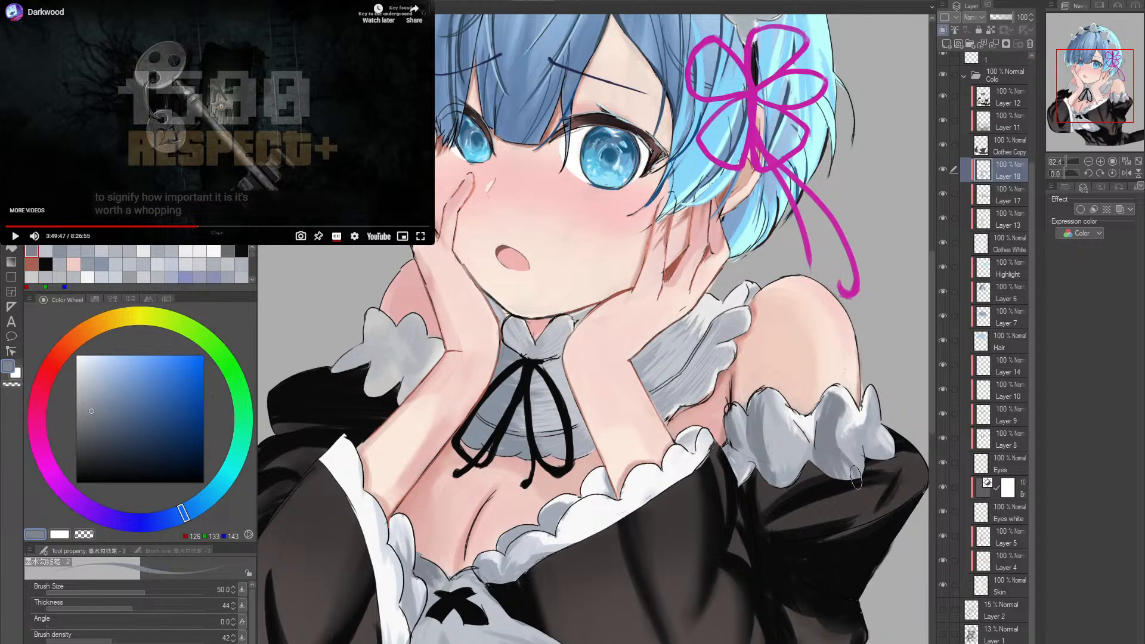
mouse_move(845, 472)
mouse_down()
mouse_move(837, 447)
mouse_move(818, 450)
mouse_up()
key(ctrl+z)
key(ctrl+z)
key(ctrl+z)
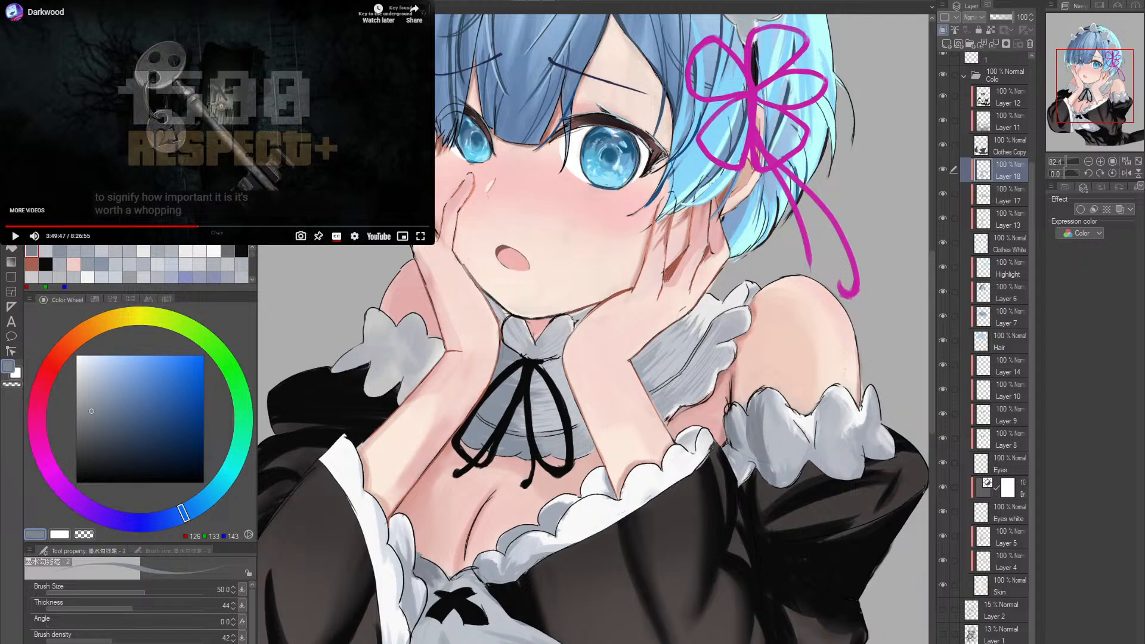
key(ctrl+z)
key(ctrl+z)
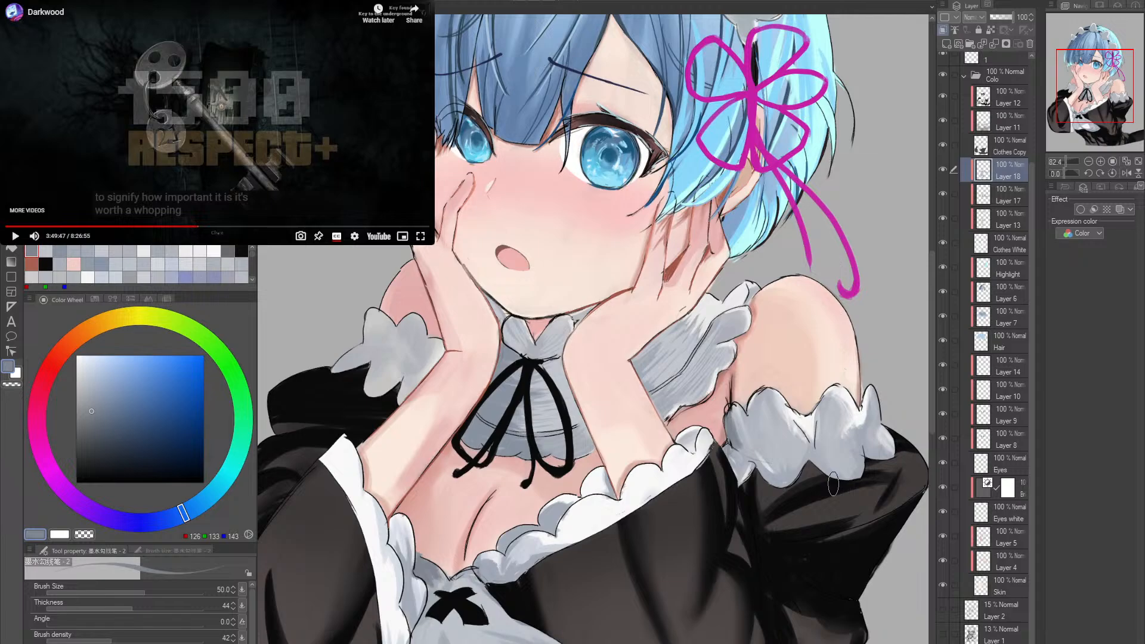
- Shade the inner edge of the upper-arm frill with the size 50 pen, using RGB 166, 179, 207 and RGB 165, 170, 178
drag(757, 440, 653, 406)
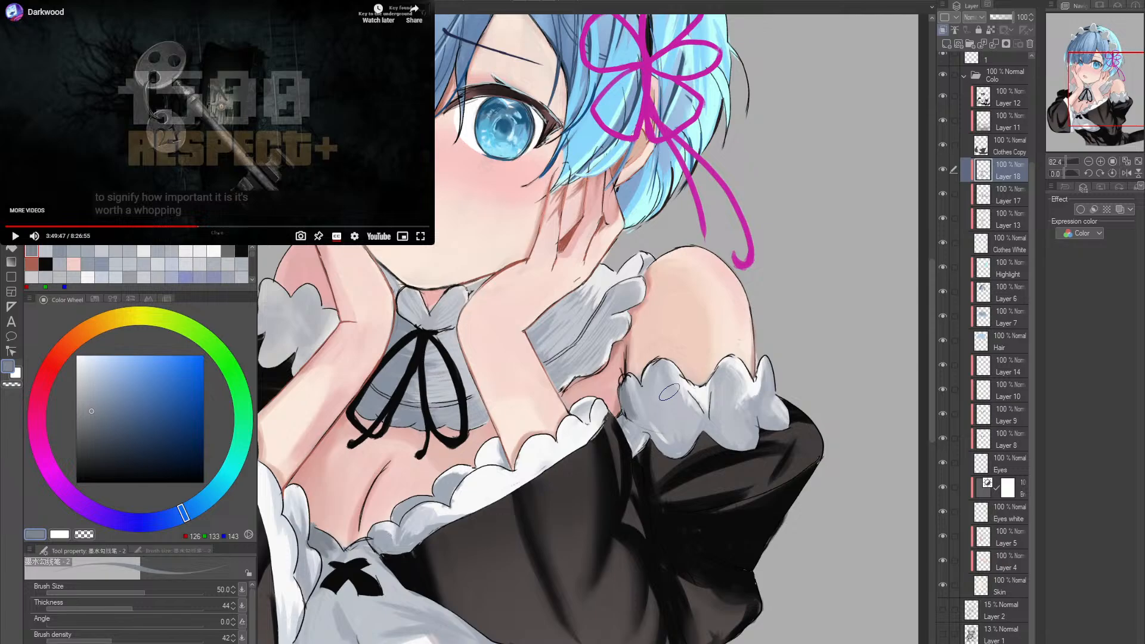
alt+click(650, 399)
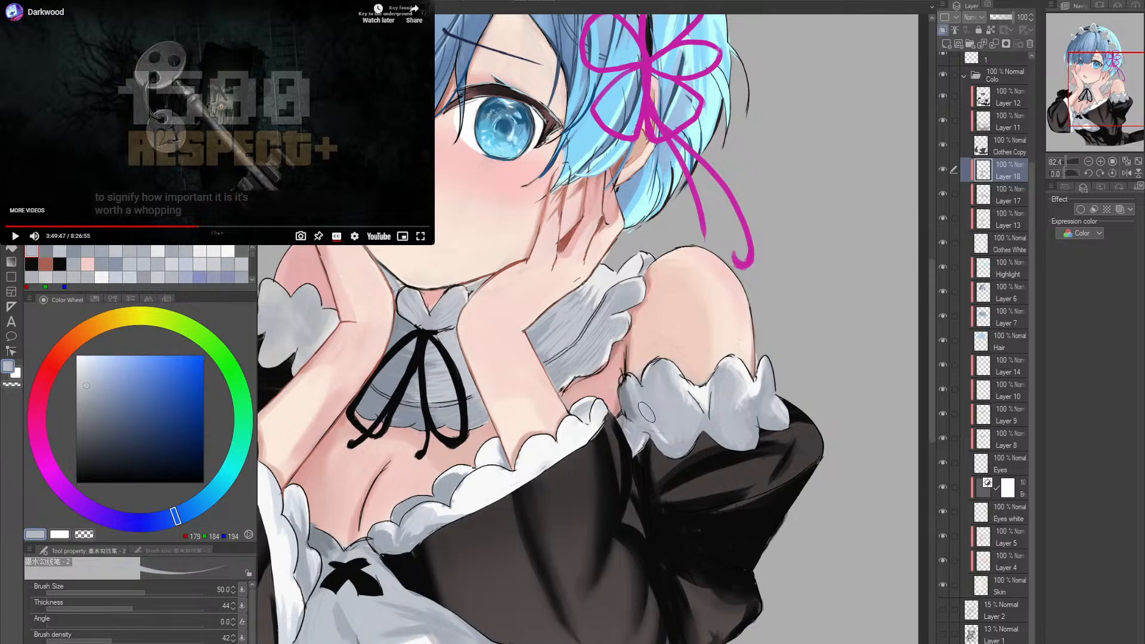
drag(623, 386, 630, 413)
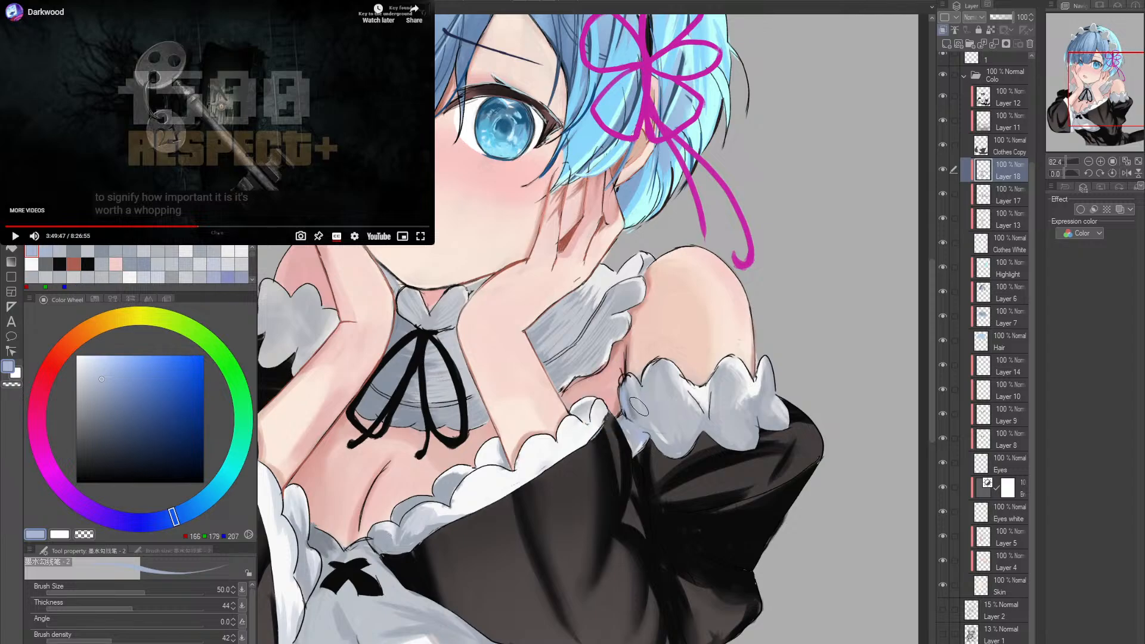
alt+click(636, 409)
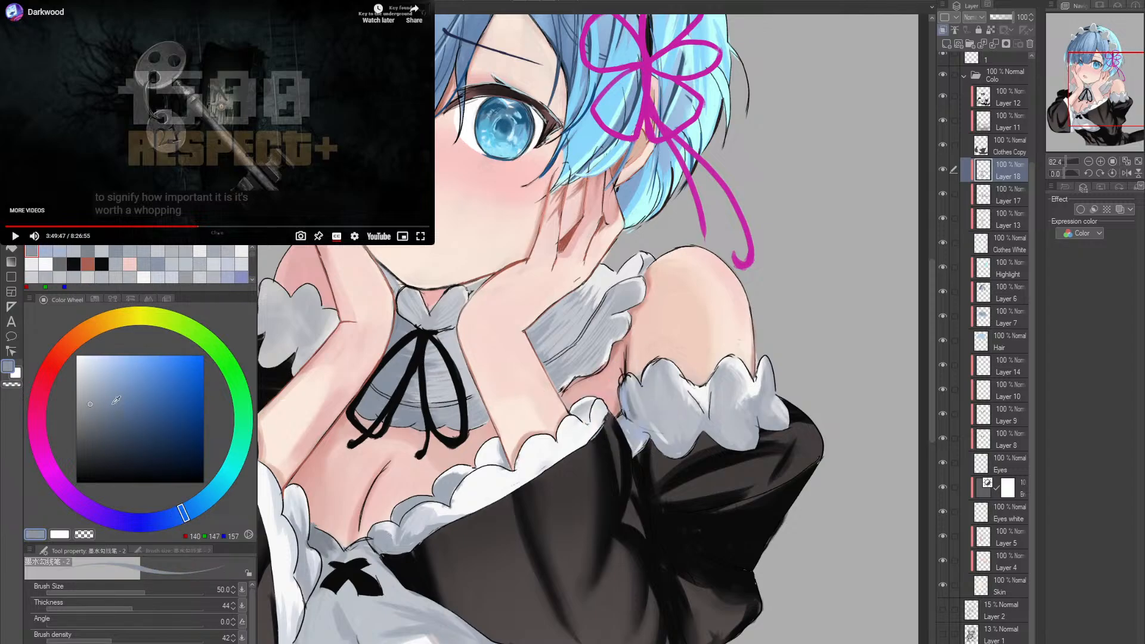
click(96, 392)
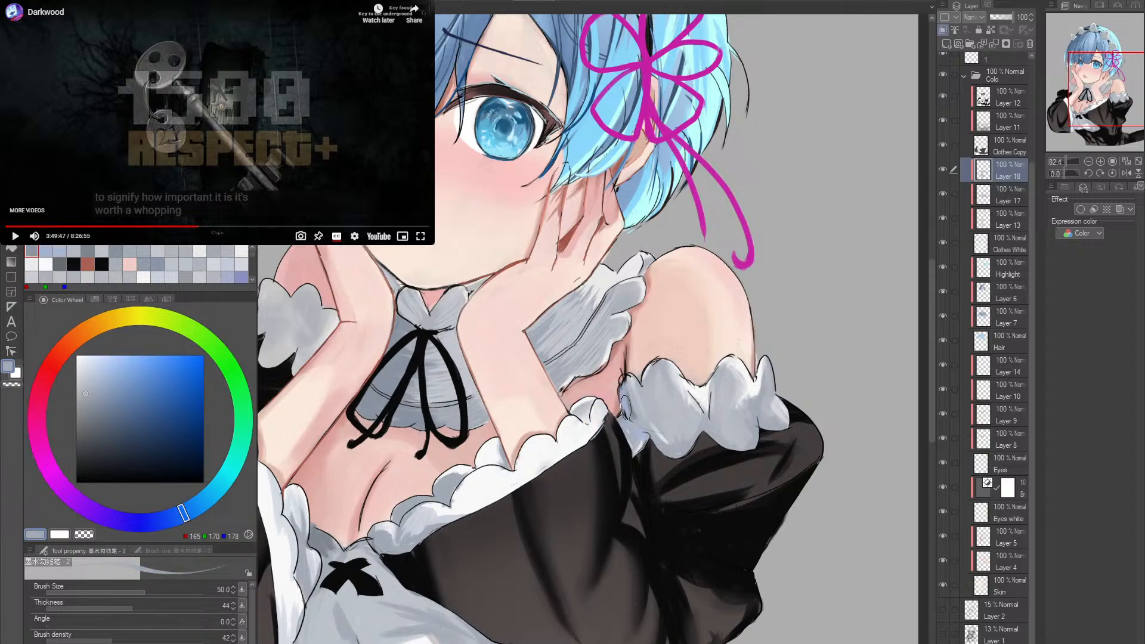
drag(625, 407, 633, 408)
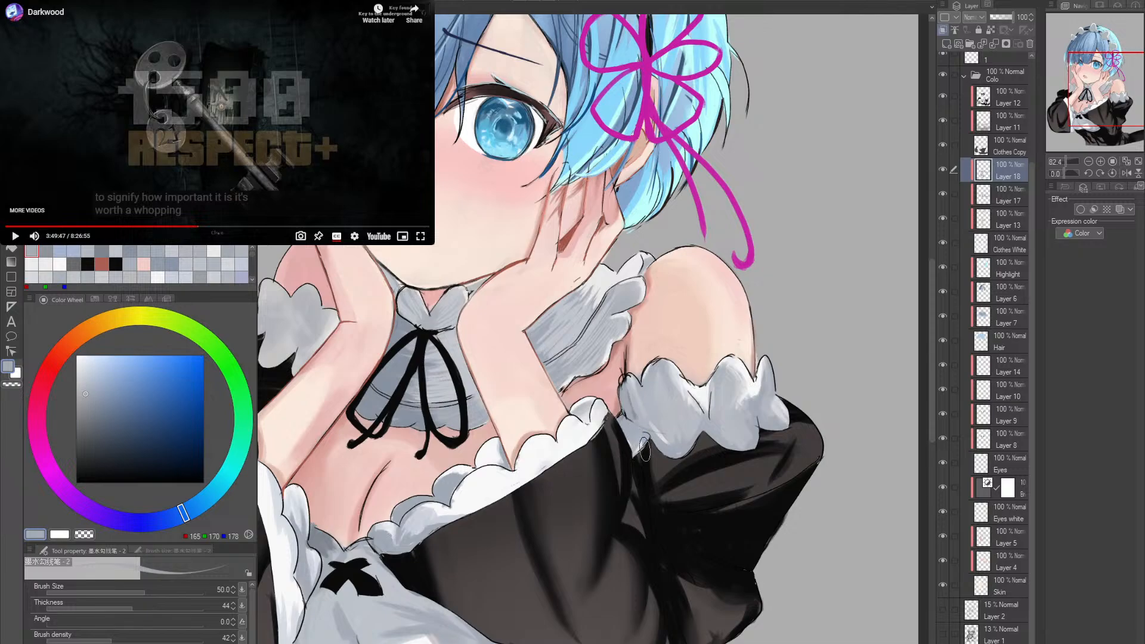
- Darken the inner edge of the upper-arm frill with the size 50 pen, using RGB 148, 154, 164
drag(762, 371, 698, 369)
drag(698, 369, 640, 381)
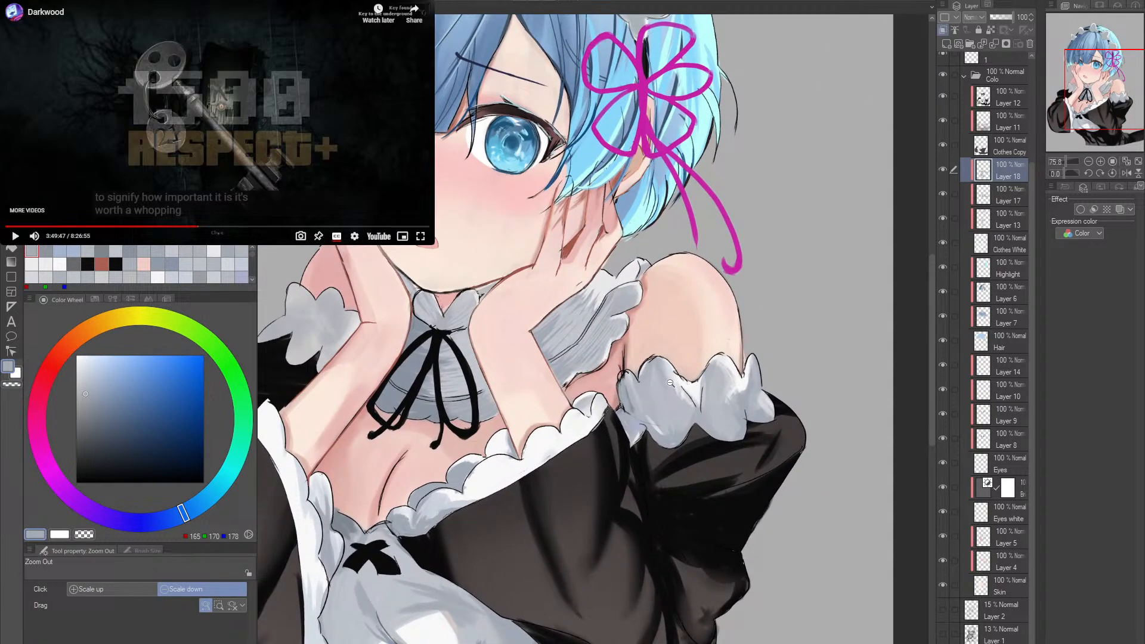
scroll(639, 397, up, 2)
alt+click(638, 404)
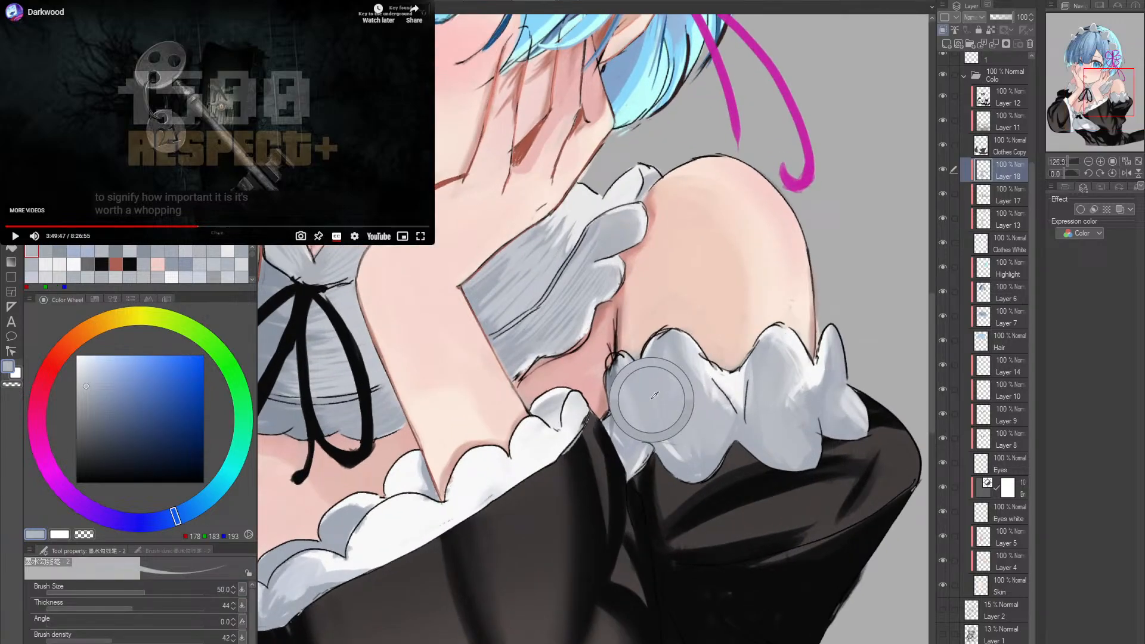
alt+click(621, 396)
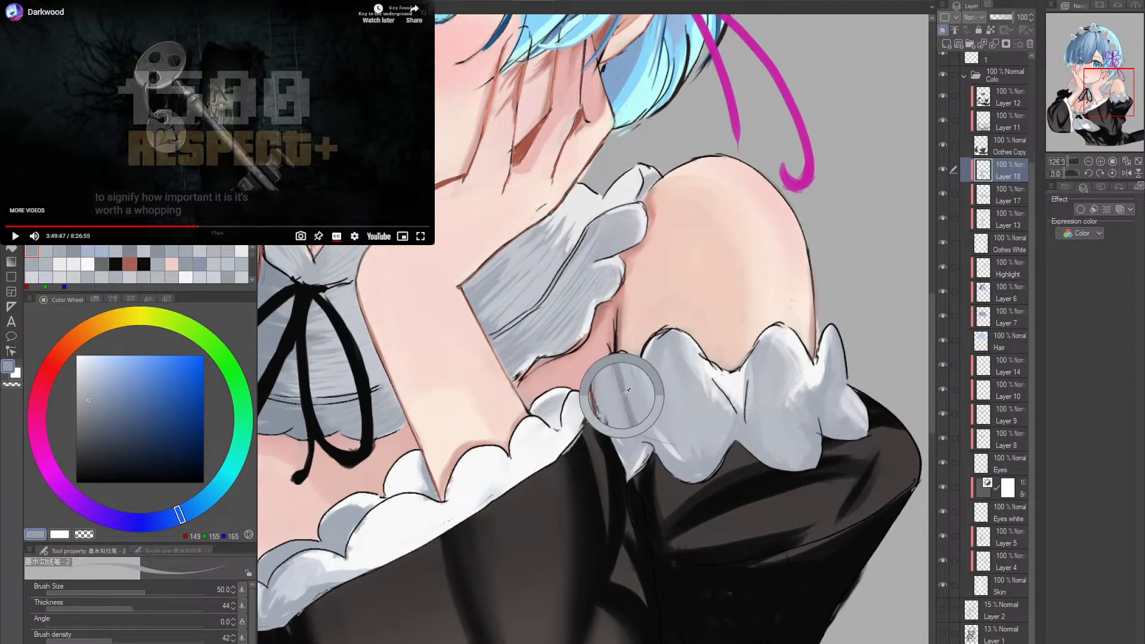
alt+click(621, 385)
mouse_move(622, 392)
mouse_down()
mouse_move(614, 384)
mouse_move(618, 434)
mouse_up()
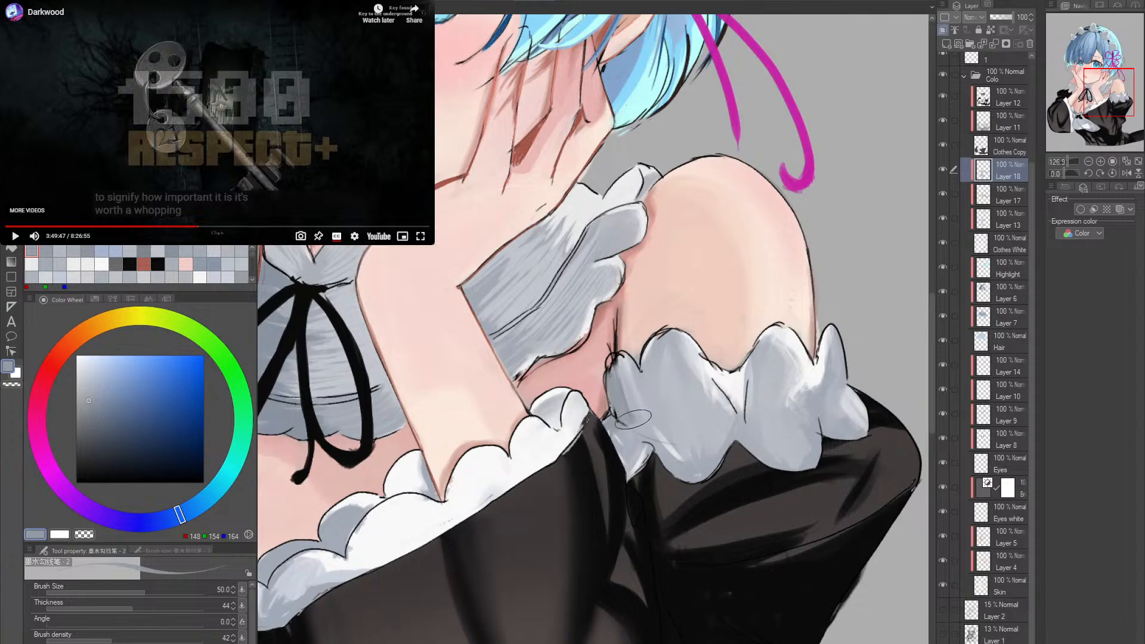
- Smooth the streaked shading on the collar beside the forearm with RGB 162, 169, 181
key(alt+space)
drag(830, 447, 765, 421)
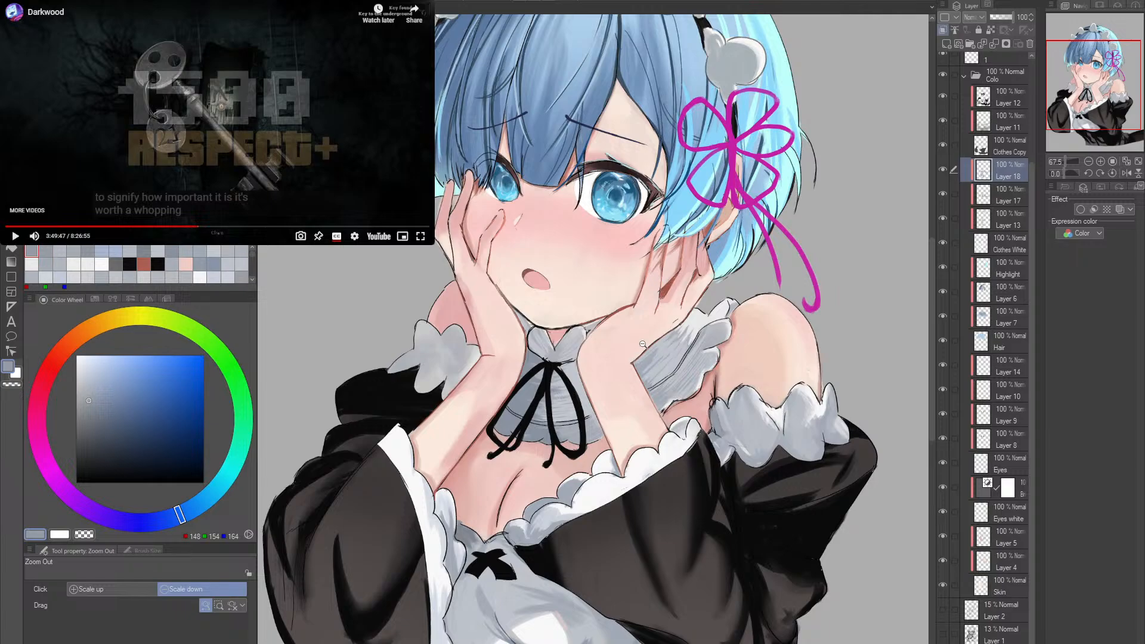
scroll(643, 344, up, 5)
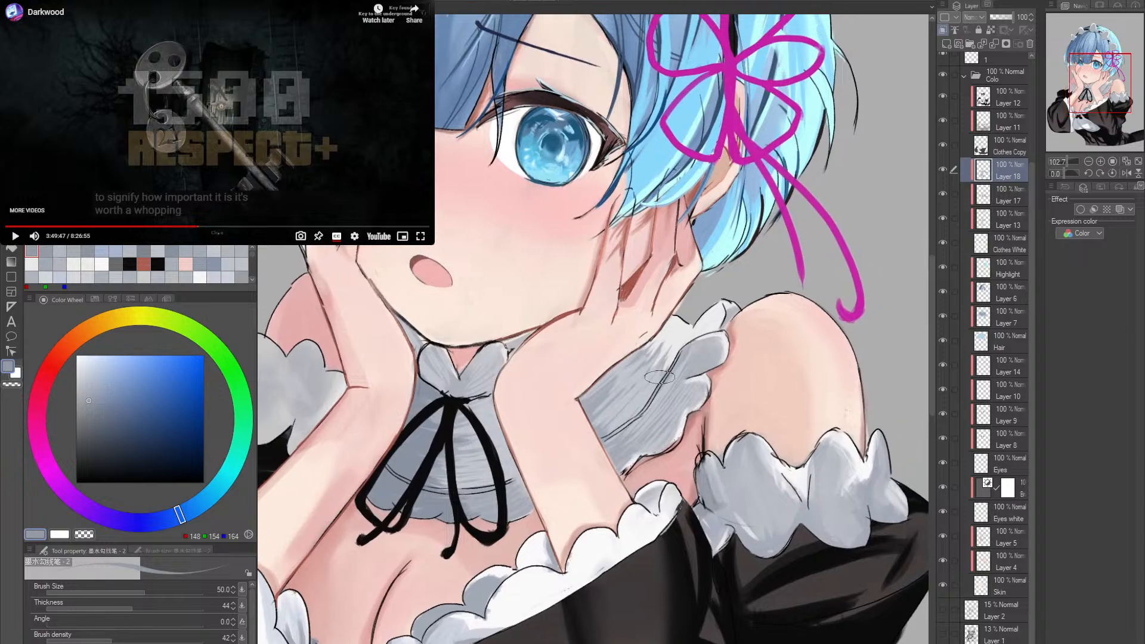
scroll(662, 400, down, 1)
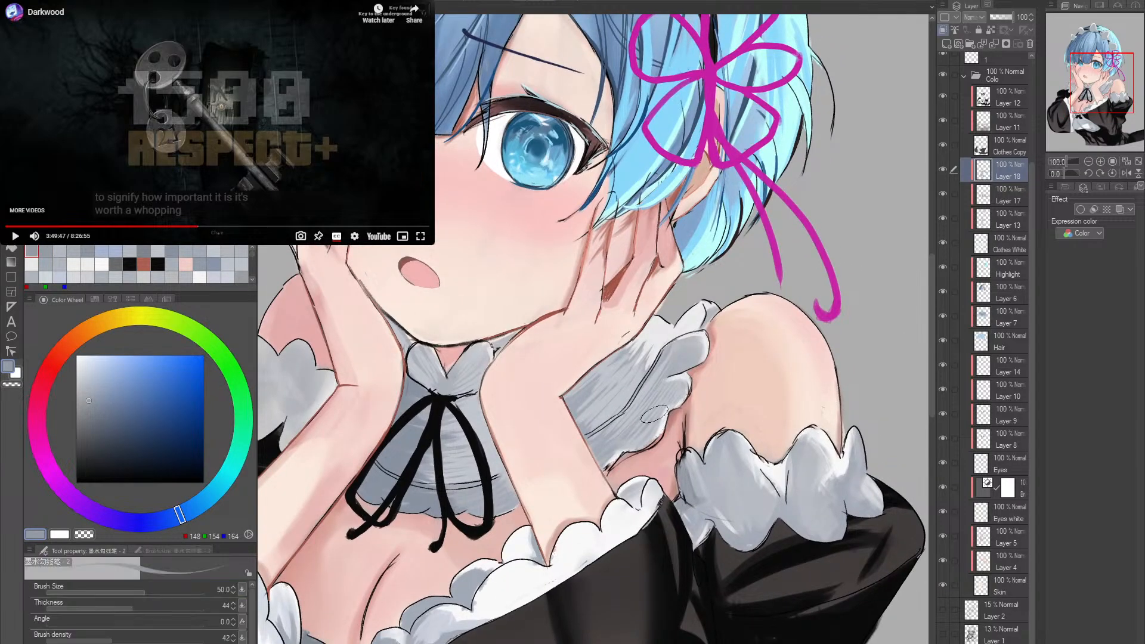
drag(641, 428, 663, 416)
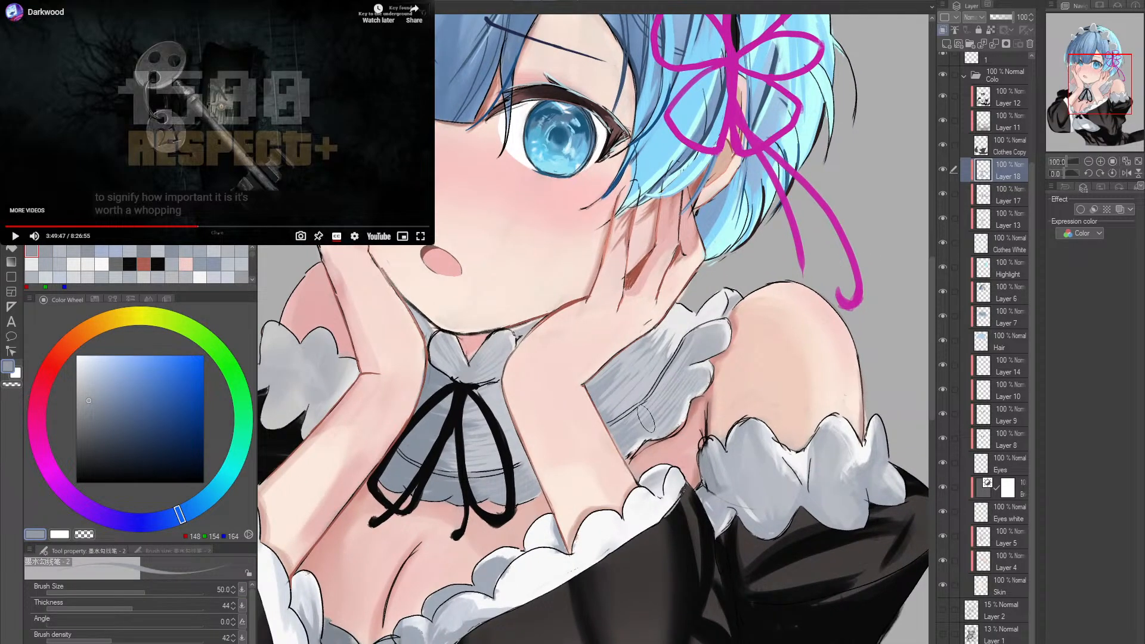
alt+click(627, 390)
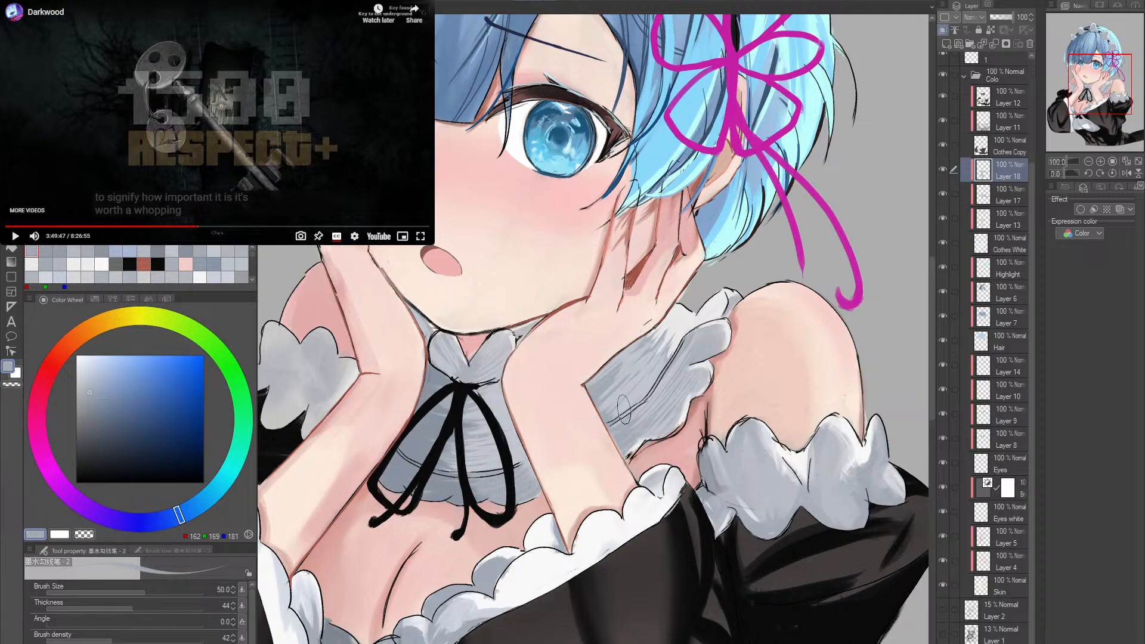
alt+click(593, 383)
mouse_move(636, 379)
mouse_down()
mouse_move(658, 366)
mouse_move(624, 415)
mouse_up()
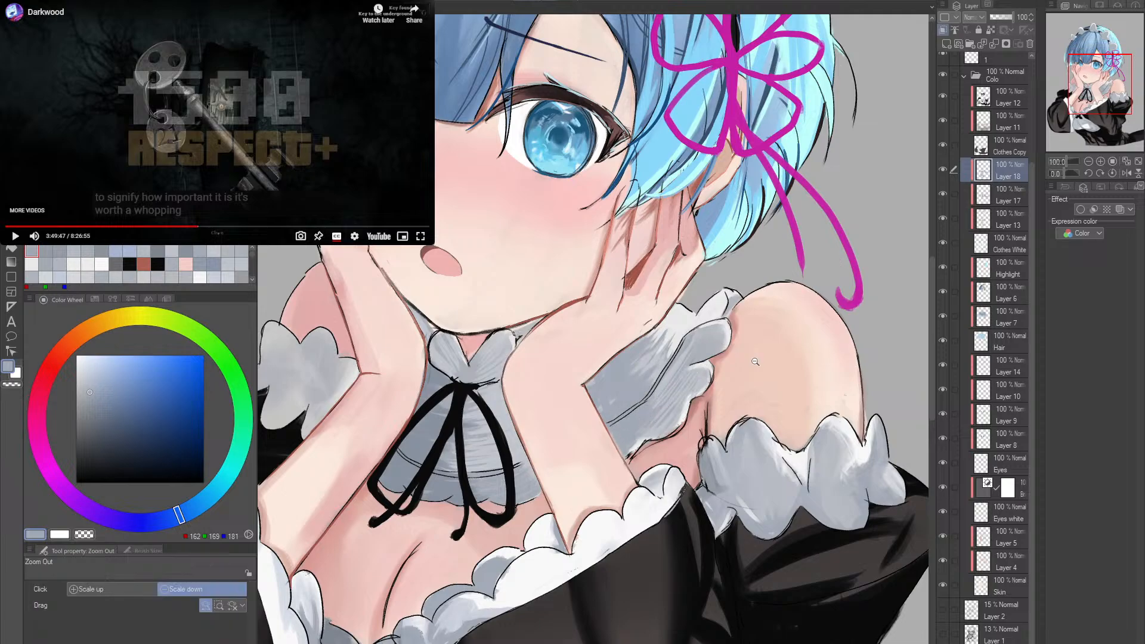
- Add highlights to the collar's ruffled outer edge near the shoulder with RGB 230, 230, 231
ctrl+alt+click(740, 384)
scroll(738, 378, up, 3)
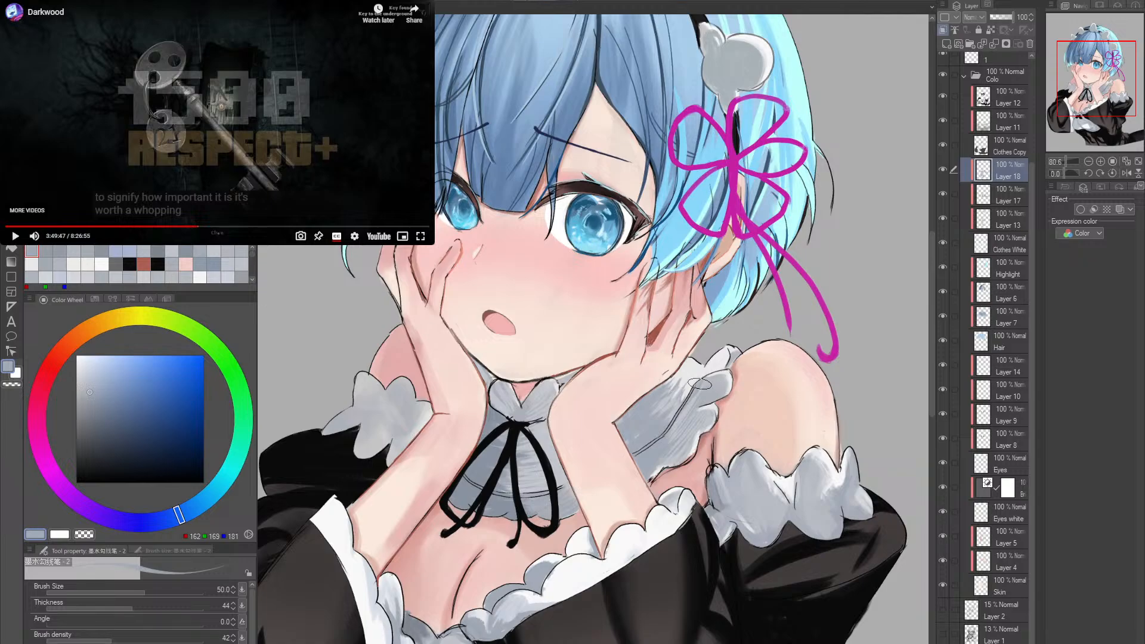
alt+click(718, 377)
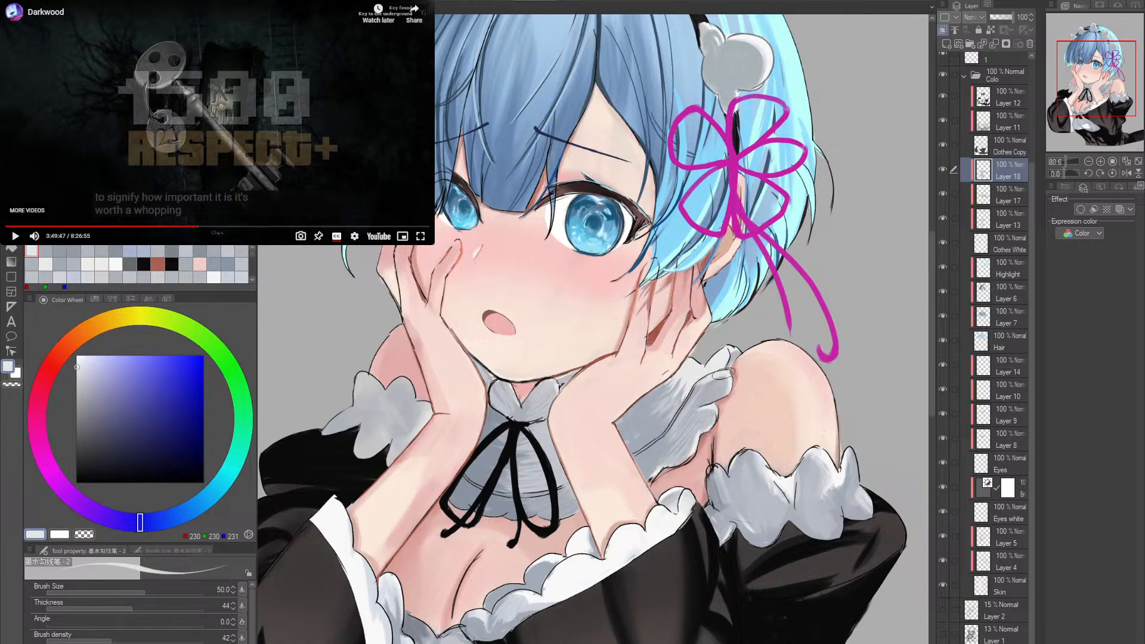
drag(723, 380, 720, 401)
ctrl+alt+click(726, 407)
ctrl+alt+click(734, 408)
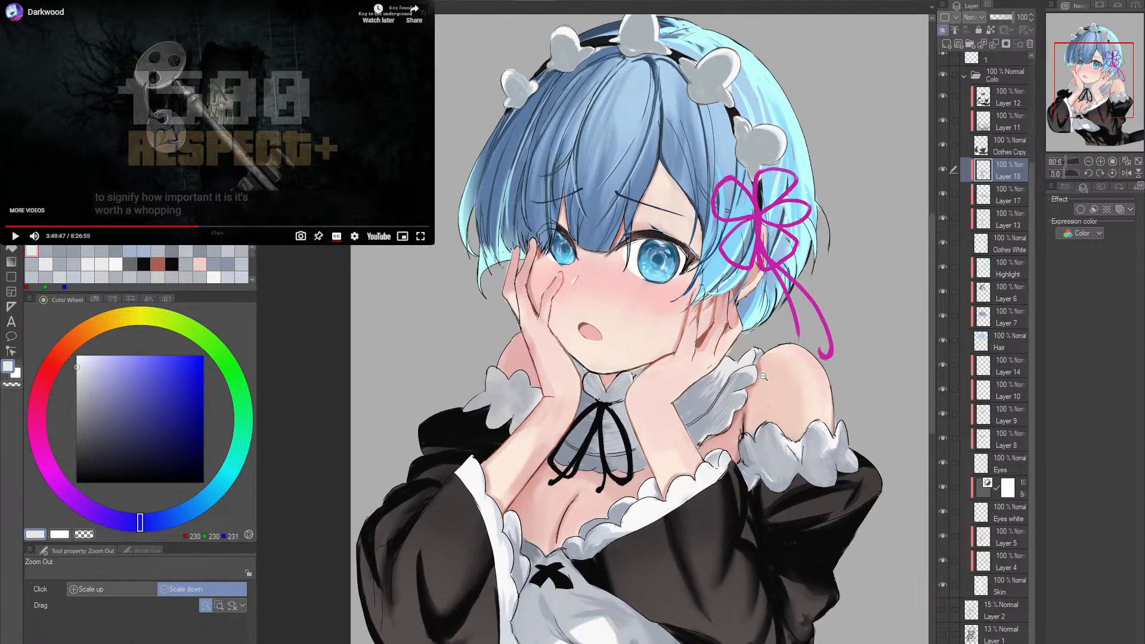
- Examine the collar, ribbon and frills close up, from a rotated angle and against the whole figure
scroll(613, 401, up, 4)
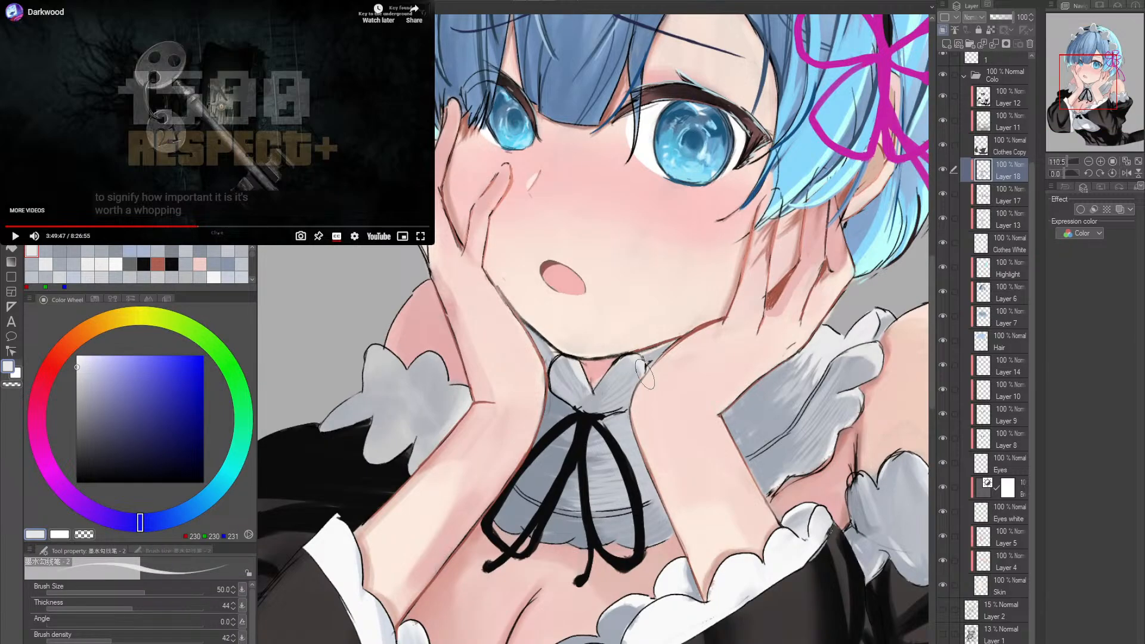
scroll(687, 371, down, 4)
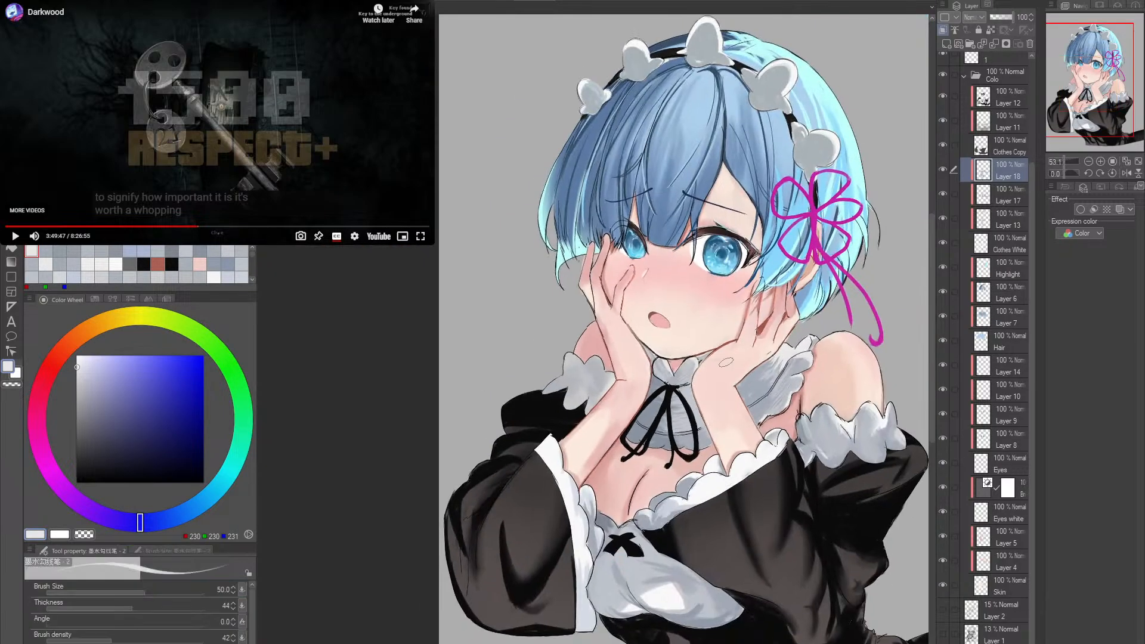
drag(754, 362, 704, 379)
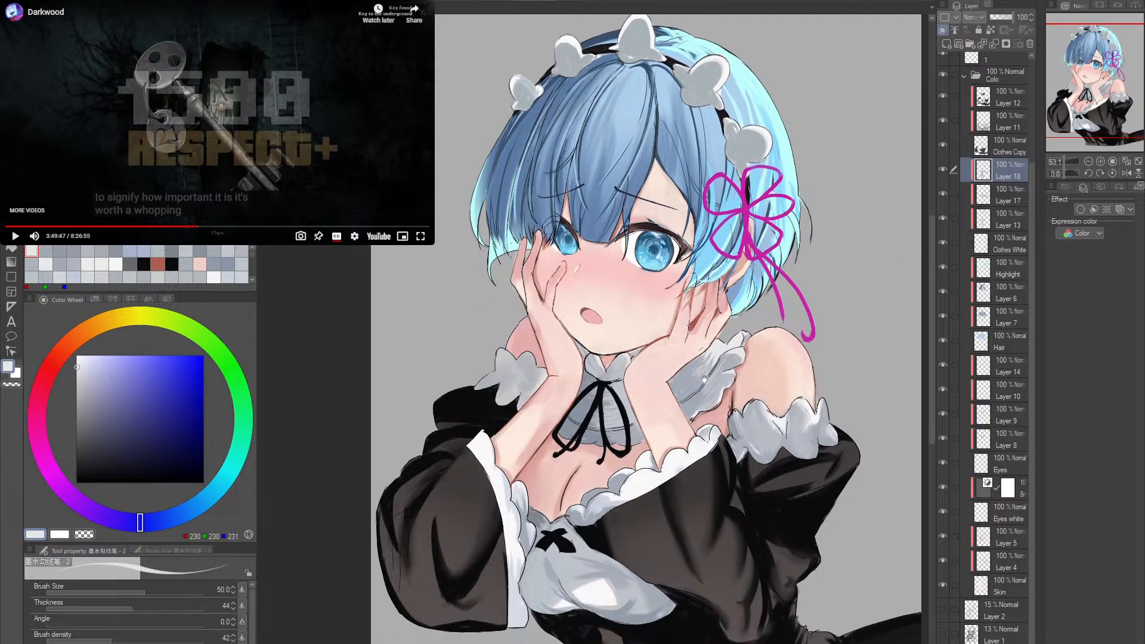
scroll(596, 476, up, 2)
drag(603, 477, 641, 460)
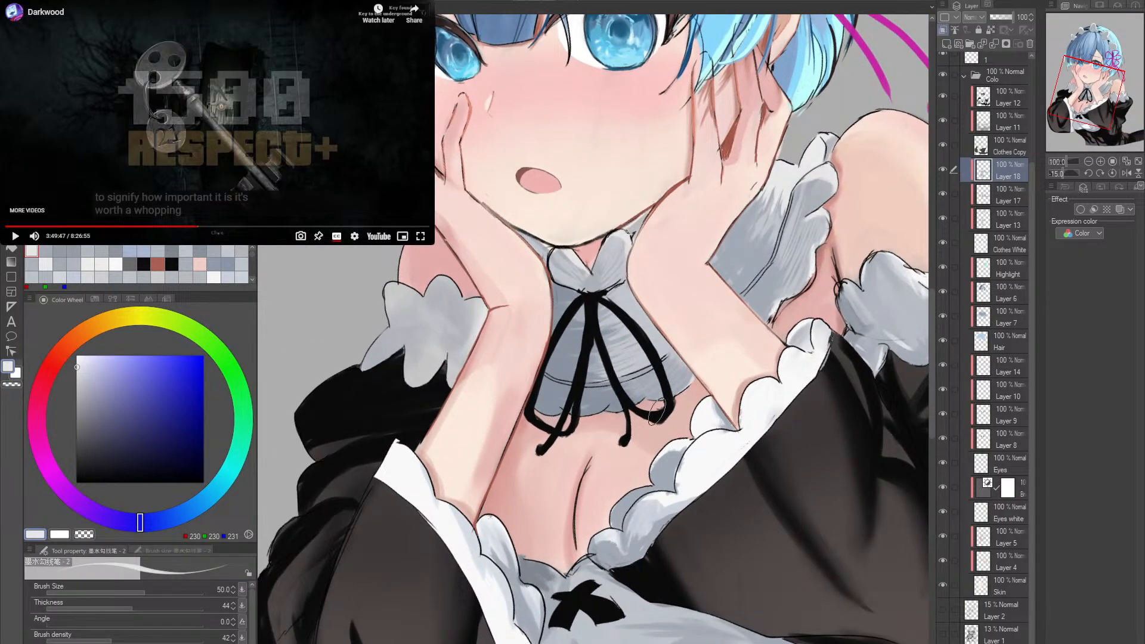
key(r)
double_click(777, 313)
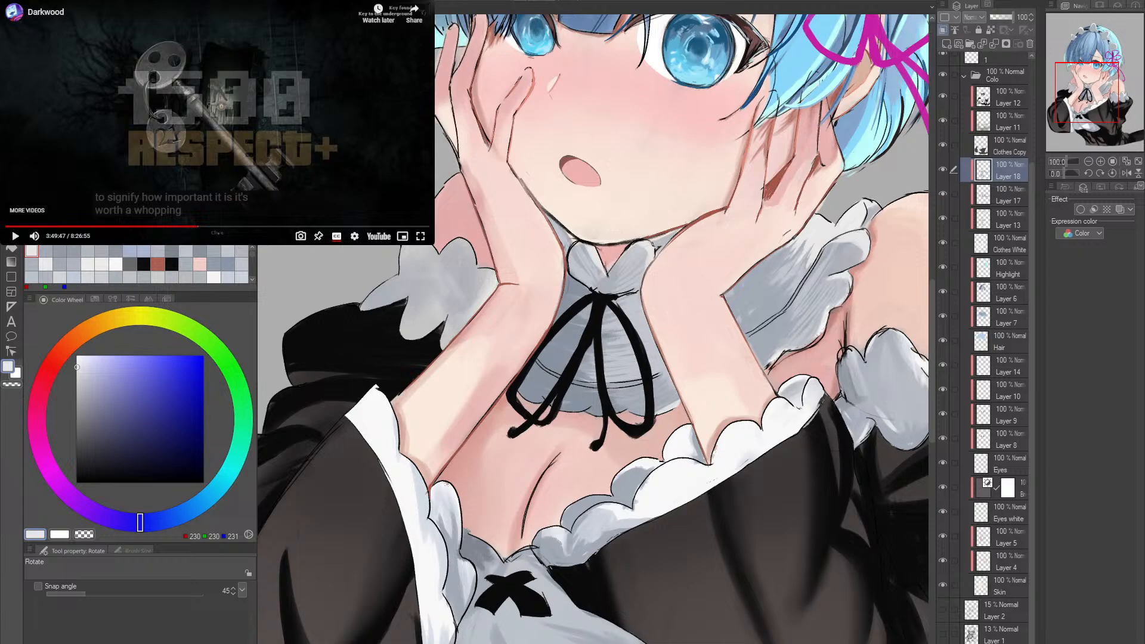
- Highlight the folds of the upper-arm frill below the bare shoulder with RGB 247, 247, 247 and the size 25 pen
drag(835, 352, 834, 360)
mouse_move(913, 391)
mouse_down()
mouse_move(801, 345)
mouse_move(706, 360)
mouse_up()
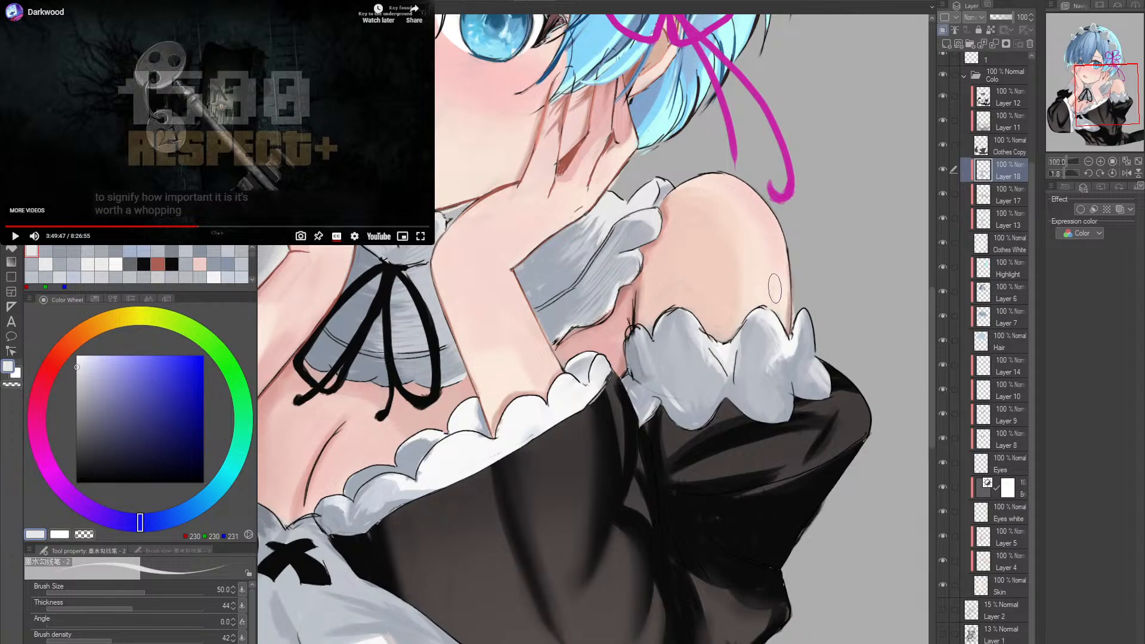
alt+click(735, 377)
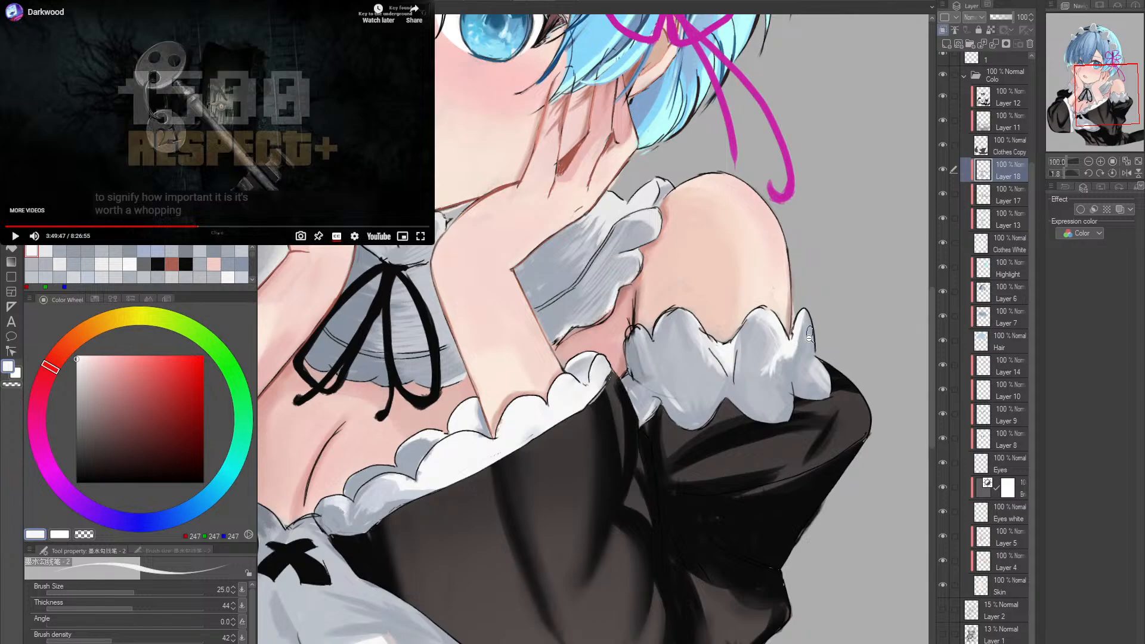
drag(809, 335, 541, 351)
drag(541, 350, 639, 439)
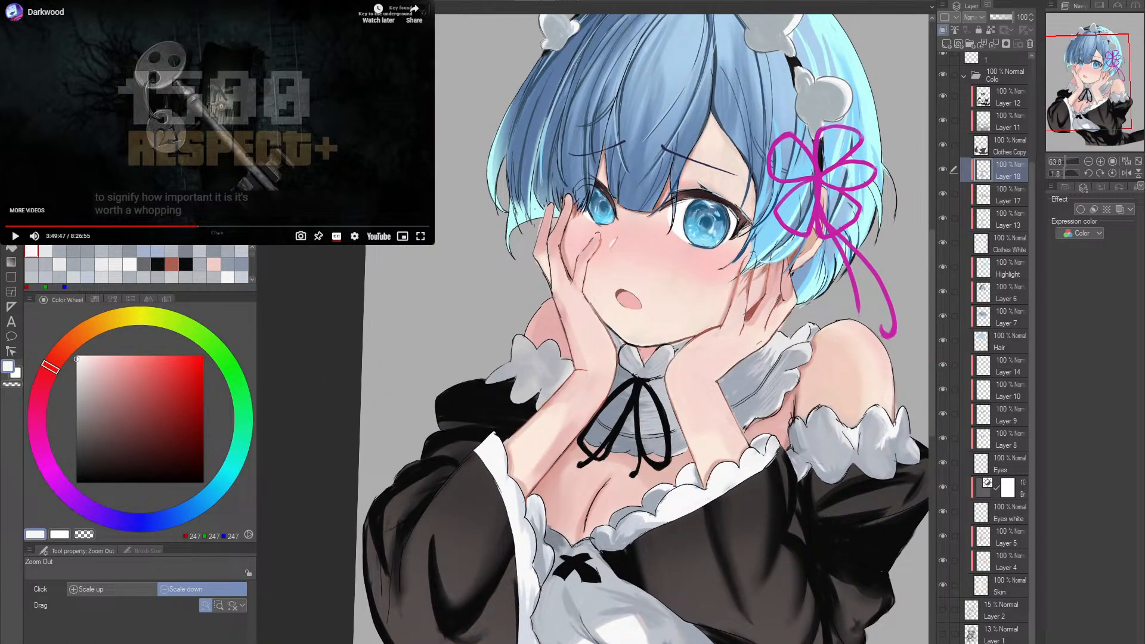
- Shade the frill on the other upper arm with the size 70 pen, using RGB 136, 145, 159 and RGB 194, 197, 205
alt+click(549, 366)
mouse_move(549, 367)
mouse_down()
mouse_move(586, 412)
mouse_move(576, 416)
mouse_move(639, 428)
mouse_up()
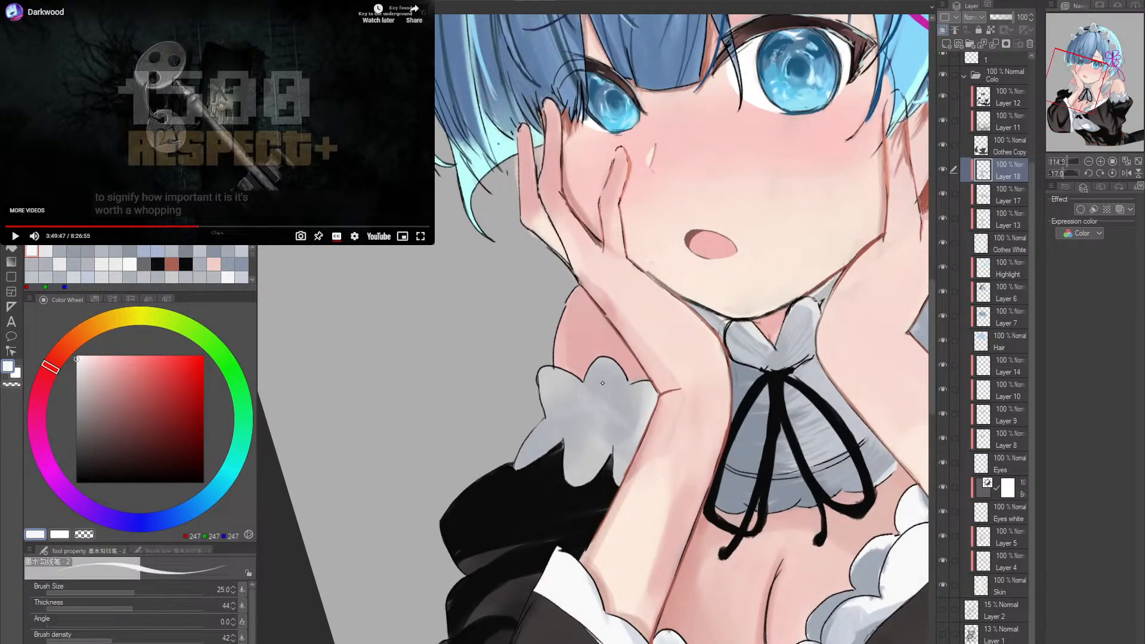
alt+click(602, 413)
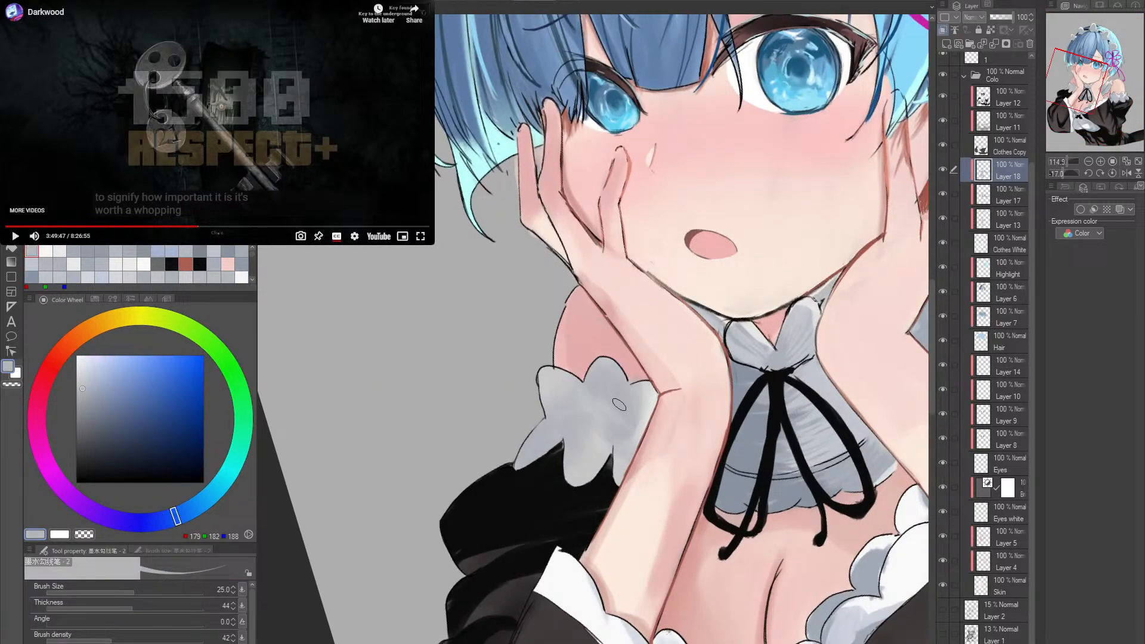
alt+click(801, 377)
key(bracketright)
key(bracketright)
drag(616, 364, 605, 410)
key(ctrl+z)
drag(615, 364, 601, 393)
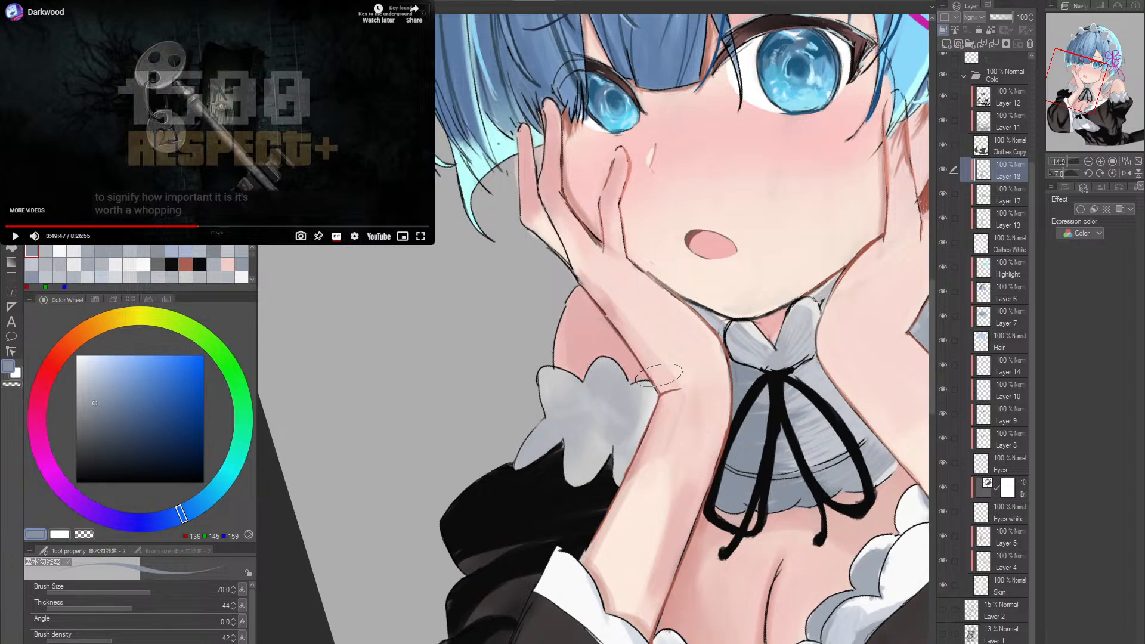
alt+click(809, 315)
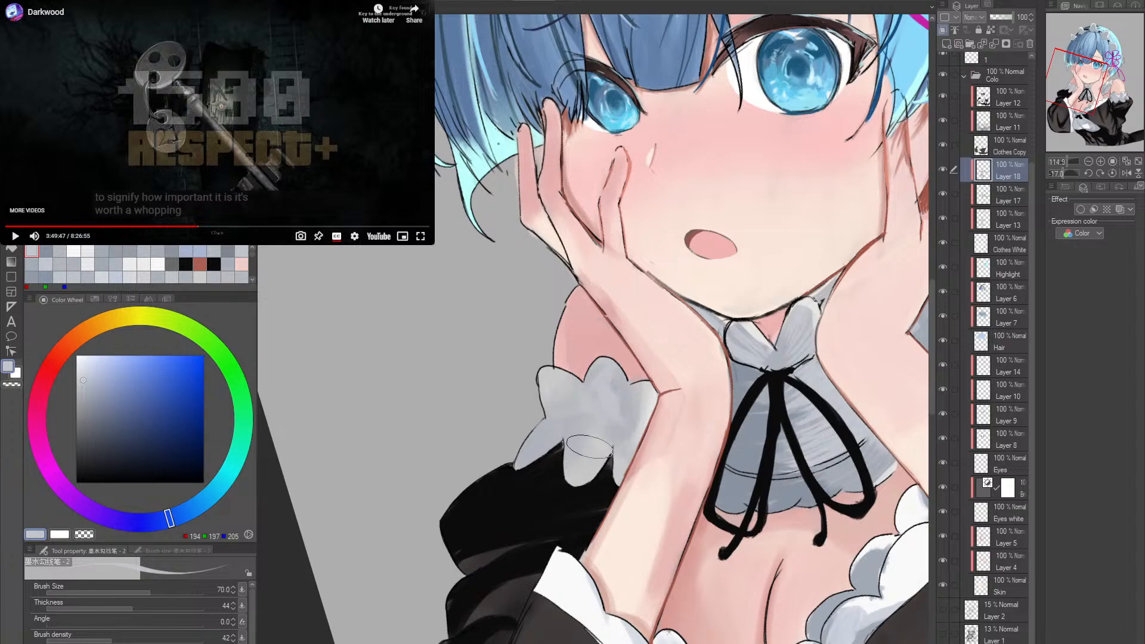
- Compare the shading of both upper-arm frills against the whole figure
scroll(733, 410, down, 3)
double_click(818, 421)
drag(906, 436, 755, 394)
mouse_move(755, 394)
mouse_down()
mouse_move(704, 394)
mouse_move(743, 397)
mouse_up()
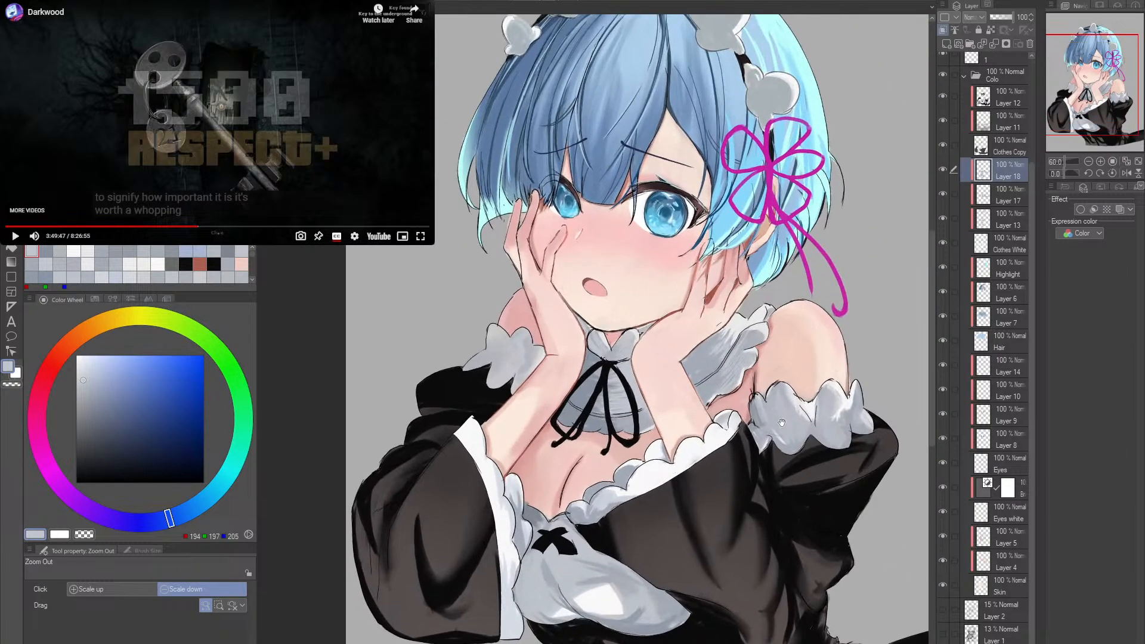
mouse_move(788, 445)
mouse_down()
mouse_move(737, 414)
mouse_move(691, 441)
mouse_move(750, 438)
mouse_up()
drag(752, 439, 784, 370)
- Draw dark fold lines on the upper-arm frill below the bare shoulder on Layer 15, using RGB 16, 16, 16 at pen sizes 12 and 17
drag(767, 365, 810, 372)
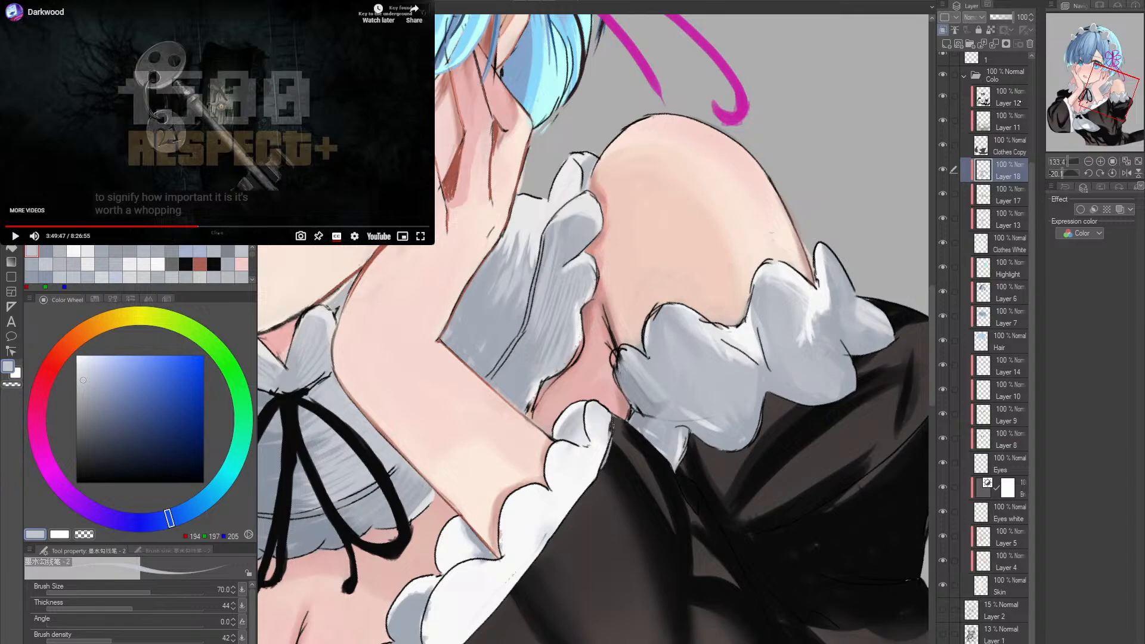
scroll(1008, 179, up, 4)
click(1002, 64)
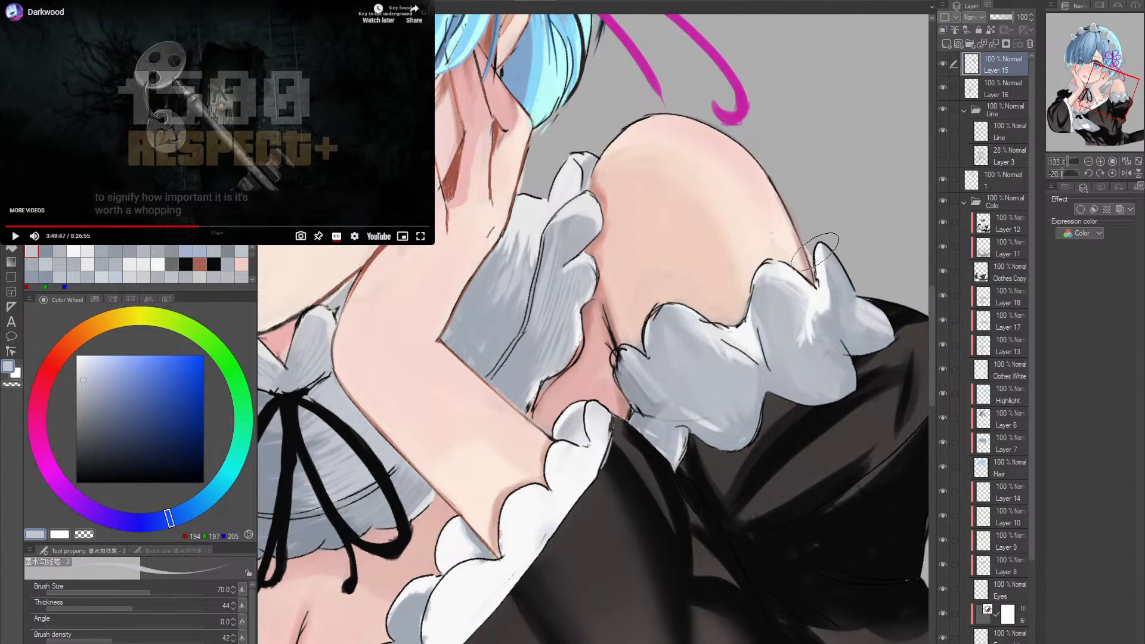
alt+click(614, 492)
key(bracketleft)
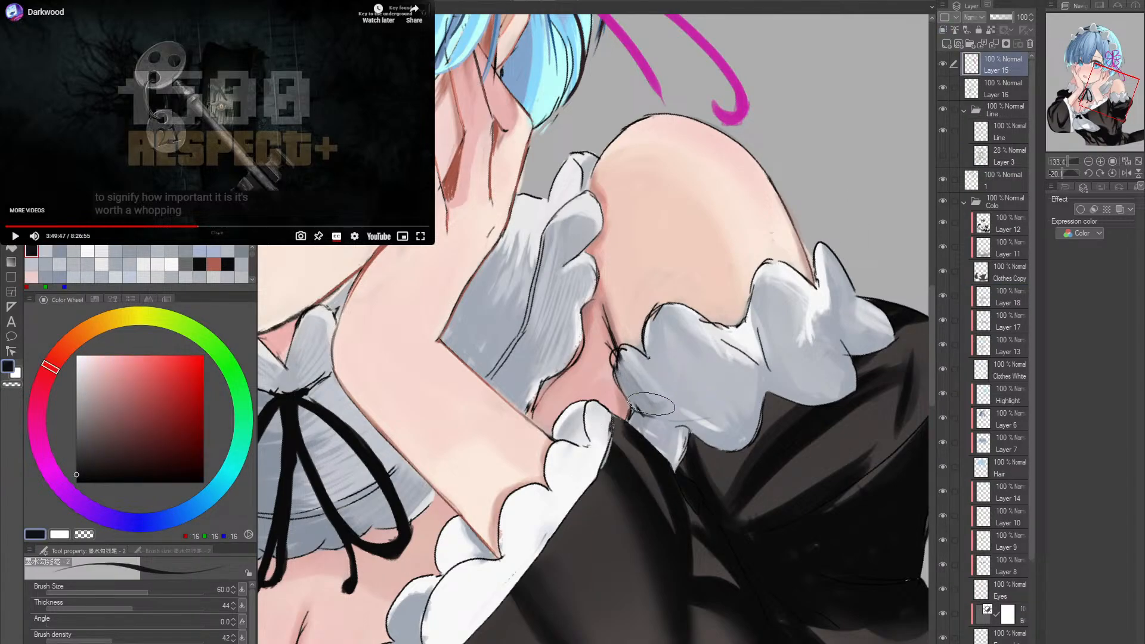
key(bracketleft)
key(bracketleft)
key(bracketleft)
key(bracketleft)
key(bracketleft)
key(bracketleft)
key(bracketleft)
key(bracketleft)
key(bracketleft)
key(bracketleft)
drag(783, 357, 755, 362)
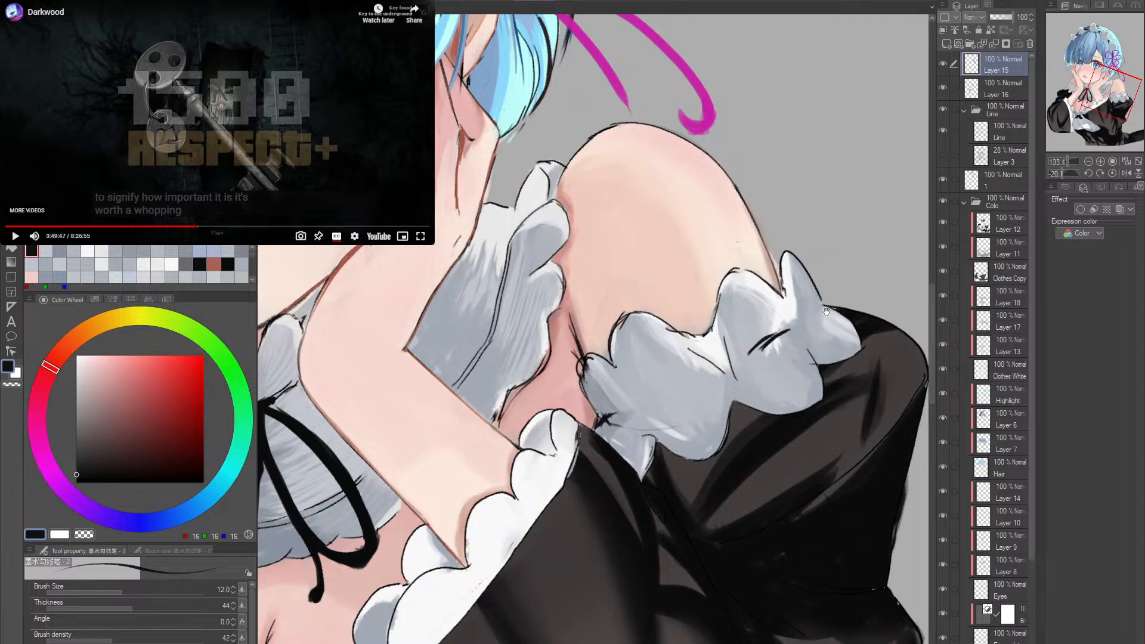
drag(827, 311, 793, 329)
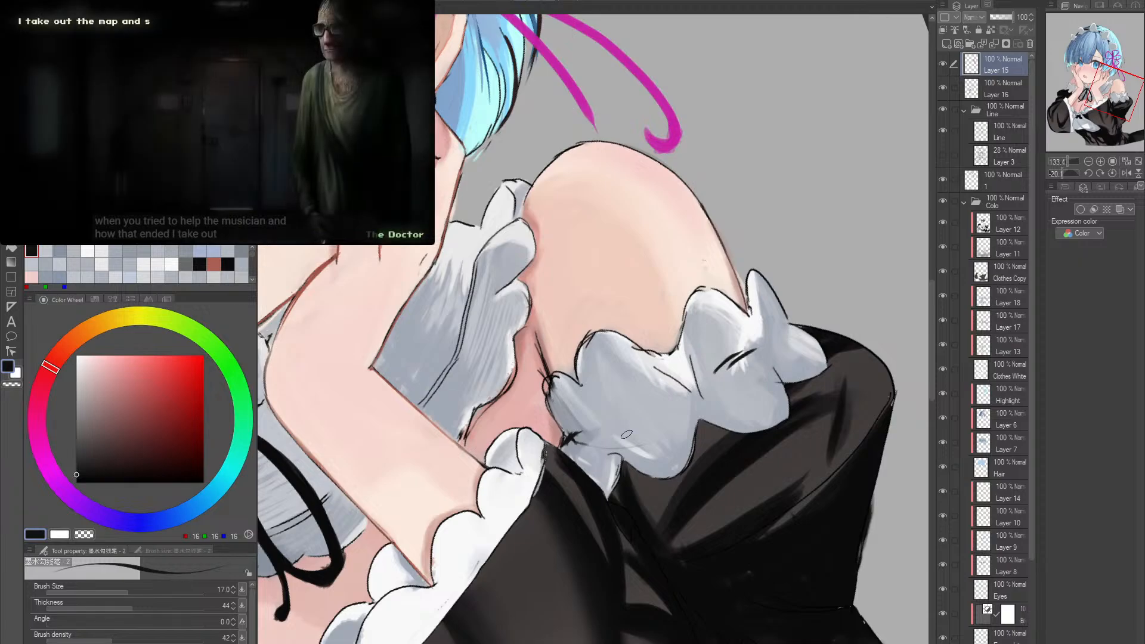
- Draw dark fold dashes across the frill on the other upper arm with RGB 16, 16, 16 and the size 17 pen
key(r)
double_click(681, 397)
drag(686, 411, 820, 459)
key(r)
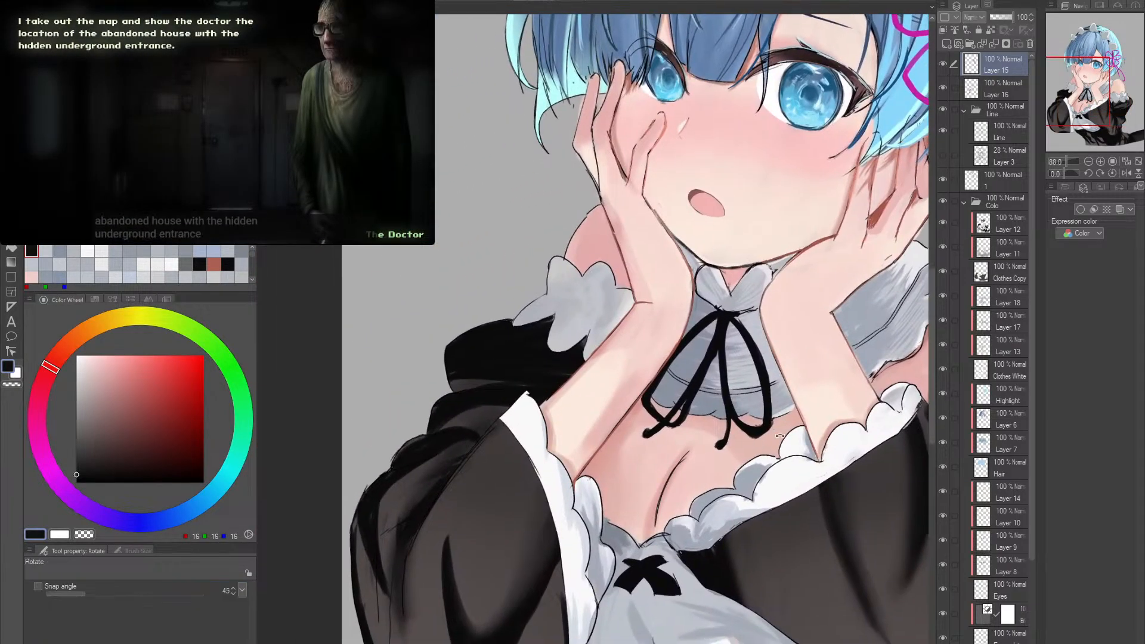
mouse_move(513, 331)
mouse_down()
mouse_move(522, 368)
mouse_move(586, 311)
mouse_move(545, 399)
mouse_move(620, 386)
mouse_up()
key(r)
key(r)
key(r)
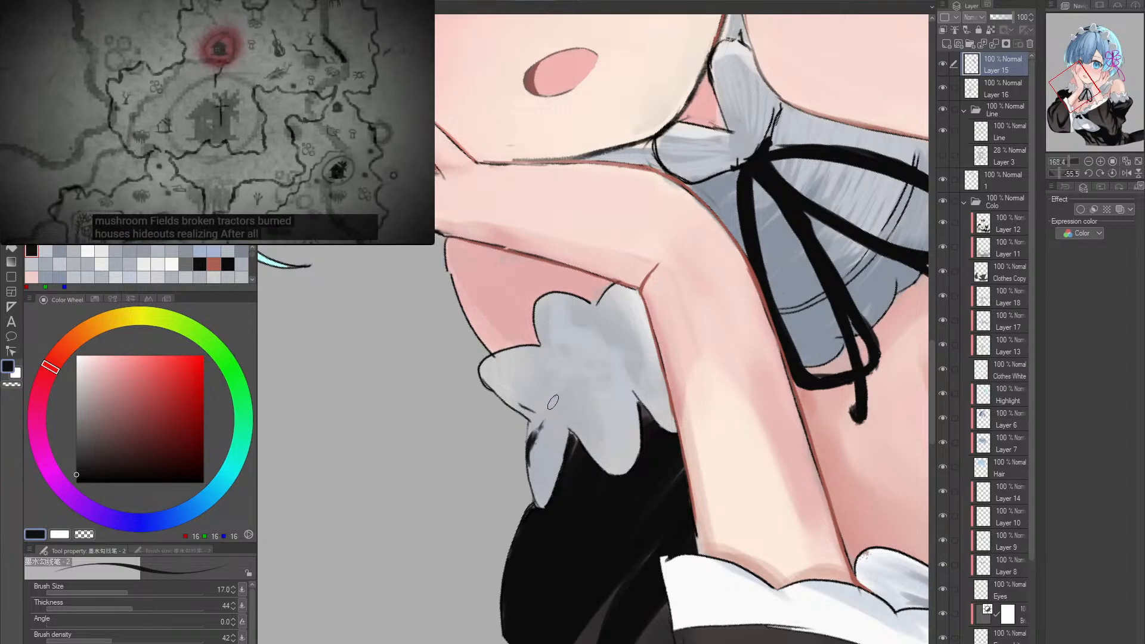
drag(550, 402, 571, 380)
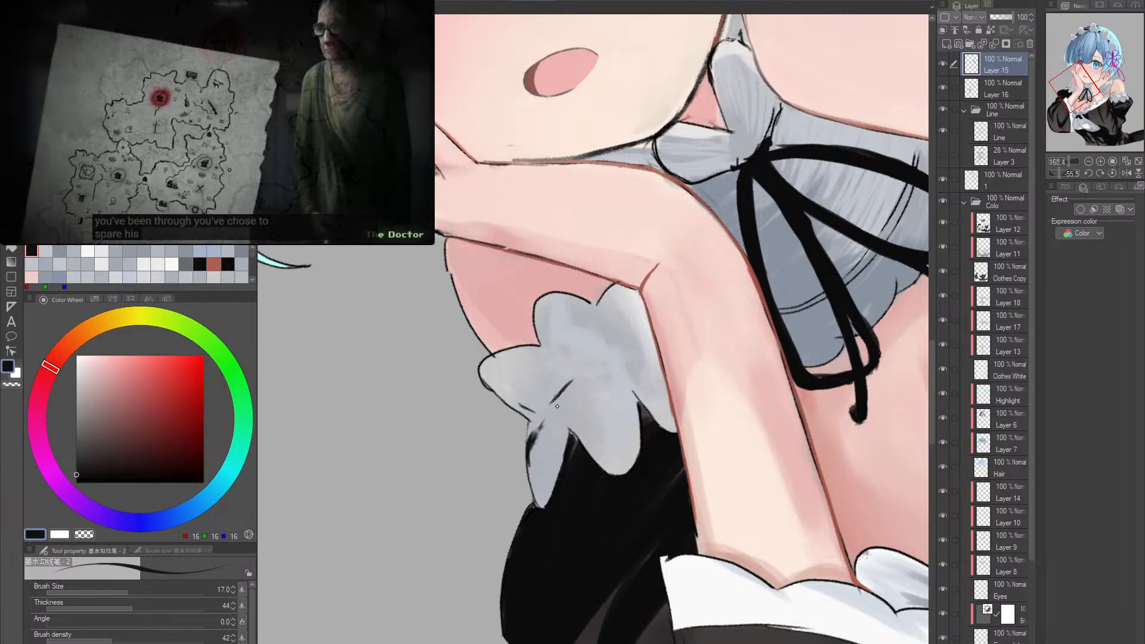
mouse_move(570, 383)
mouse_down()
mouse_move(546, 411)
mouse_move(580, 382)
mouse_up()
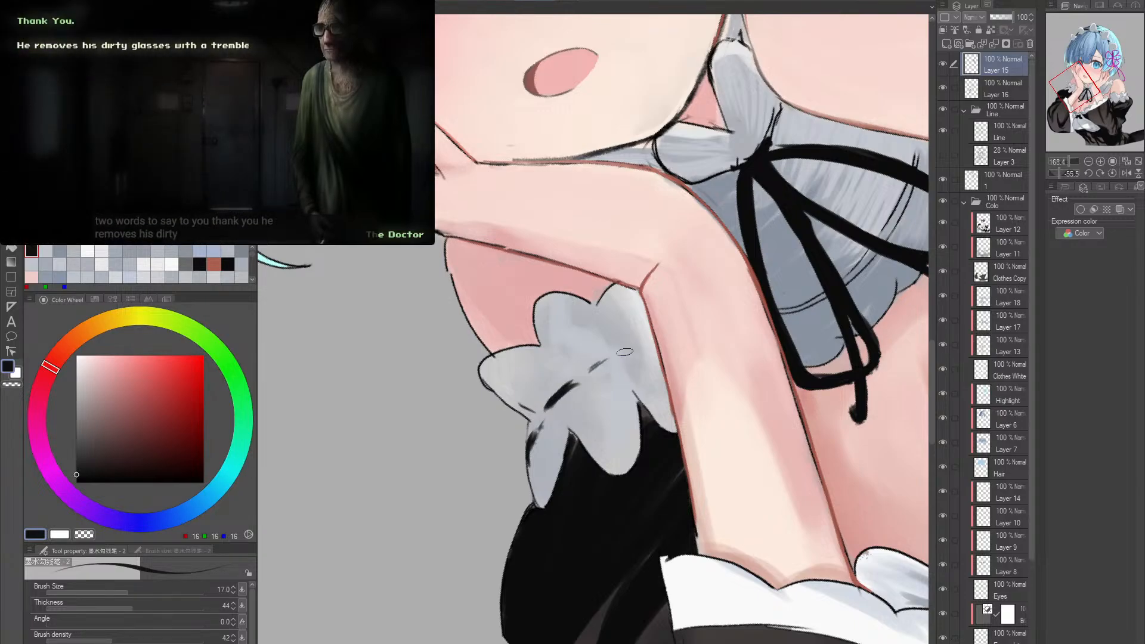
mouse_move(622, 357)
mouse_down()
mouse_move(594, 370)
mouse_move(618, 358)
mouse_up()
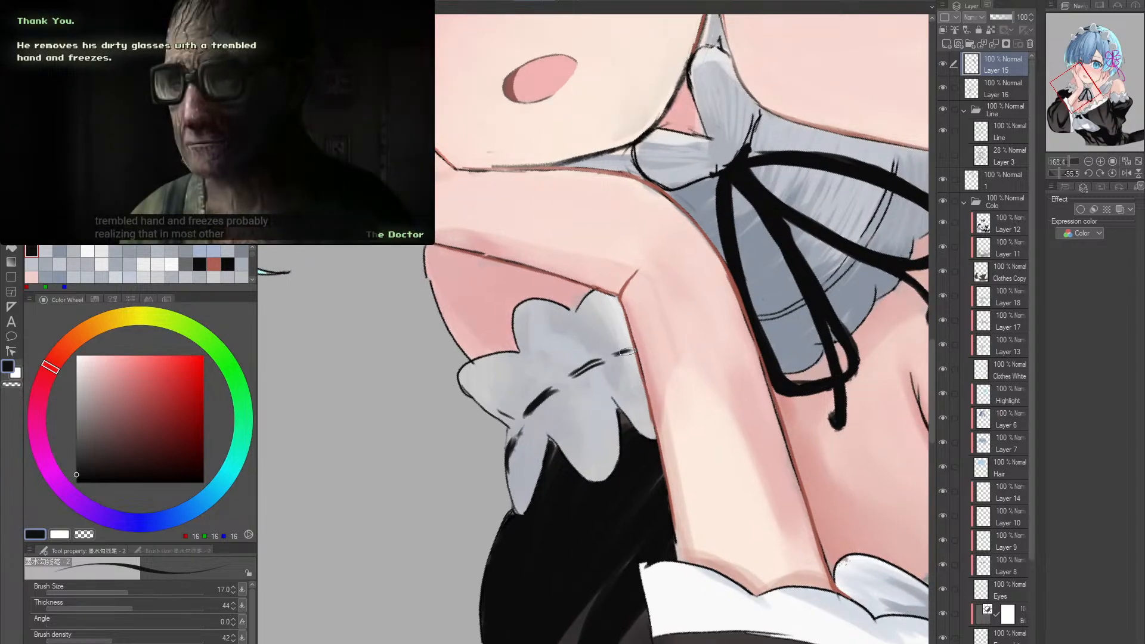
drag(644, 357, 633, 374)
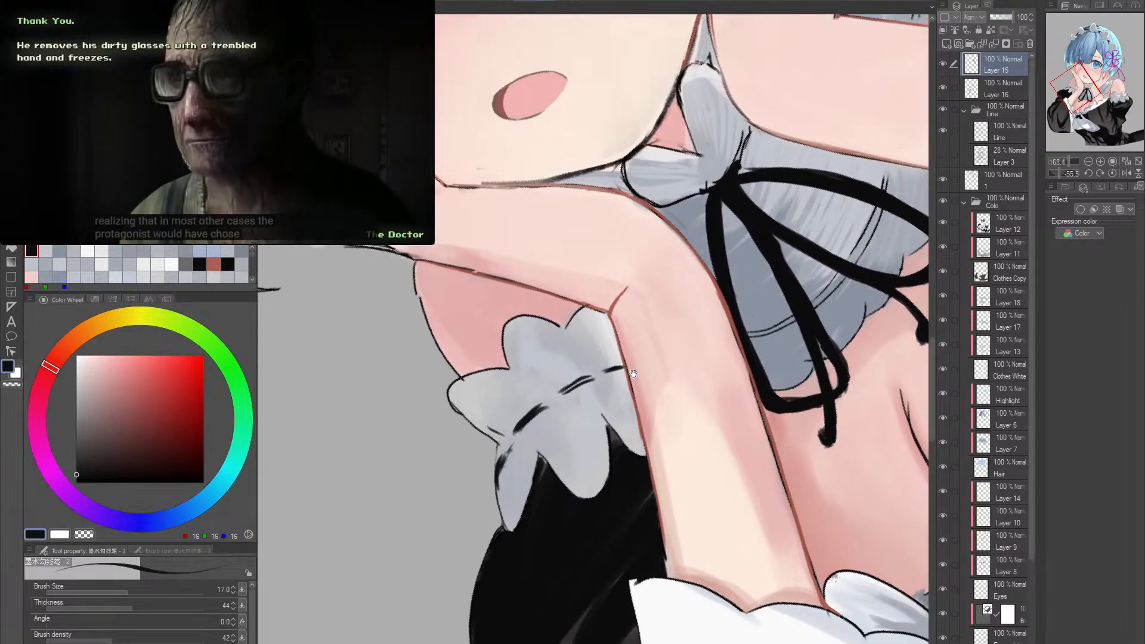
- Add a thin dark line along the outer edge of the same frill with the pen reduced to size 3
key(bracketleft)
key(bracketleft)
key(bracketleft)
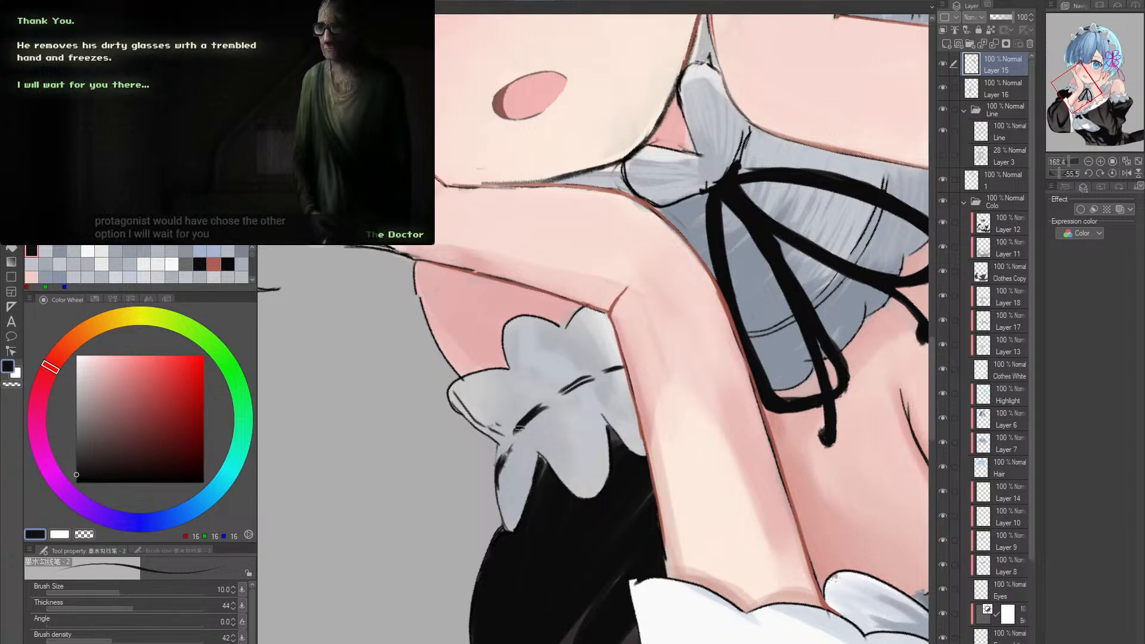
key(bracketleft)
key(bracketleft)
key(bracketleft)
key(bracketleft)
key(bracketleft)
key(bracketleft)
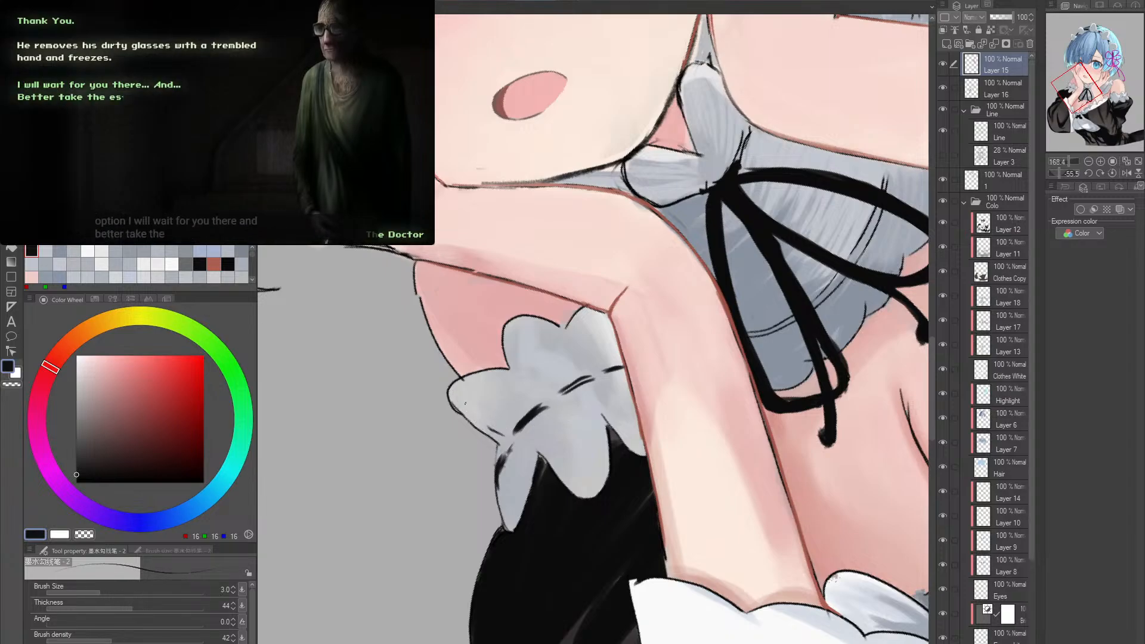
drag(498, 424, 506, 440)
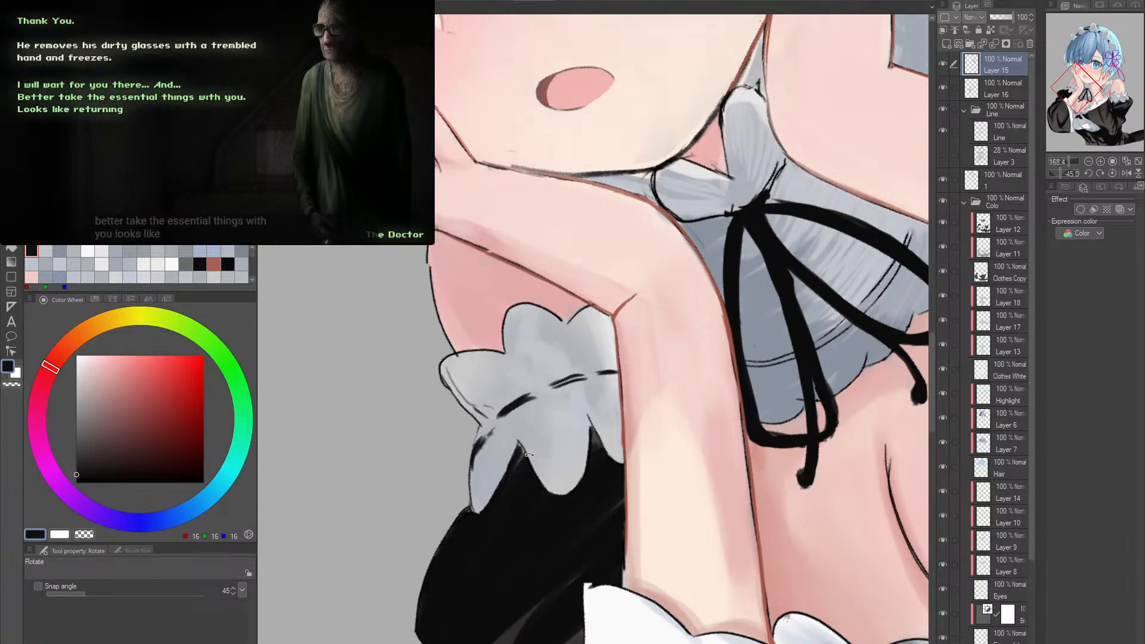
alt+click(637, 376)
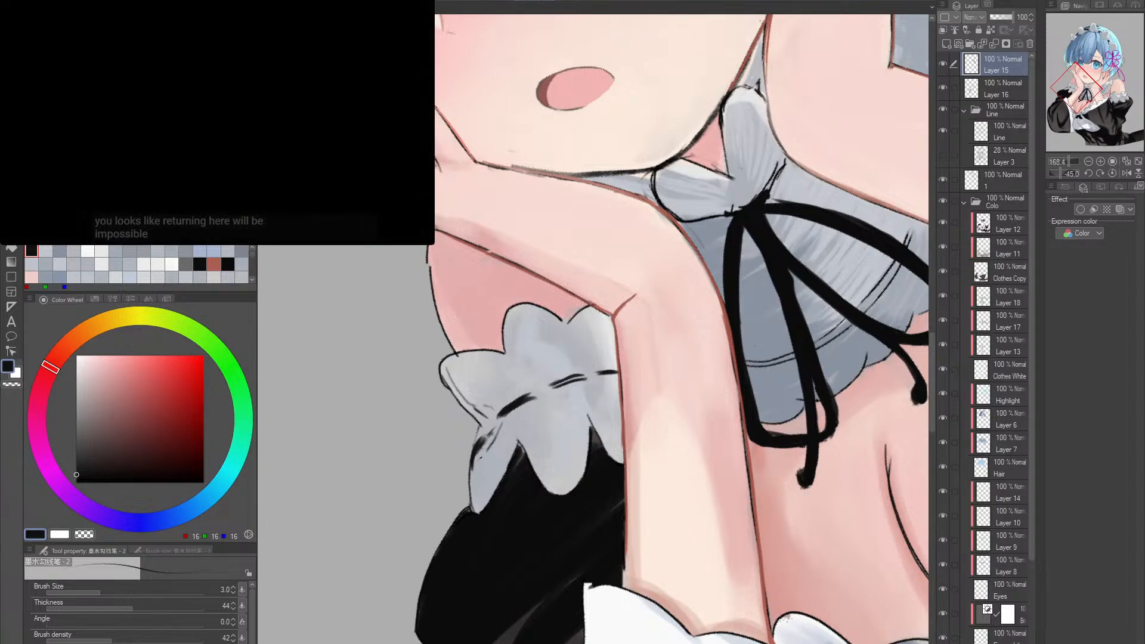
alt+click(638, 375)
- Darken the forearm outline beside the neck ribbon with RGB 16, 16, 16 and the size 8 pen
mouse_move(637, 375)
mouse_down()
mouse_move(701, 373)
mouse_move(728, 355)
mouse_up()
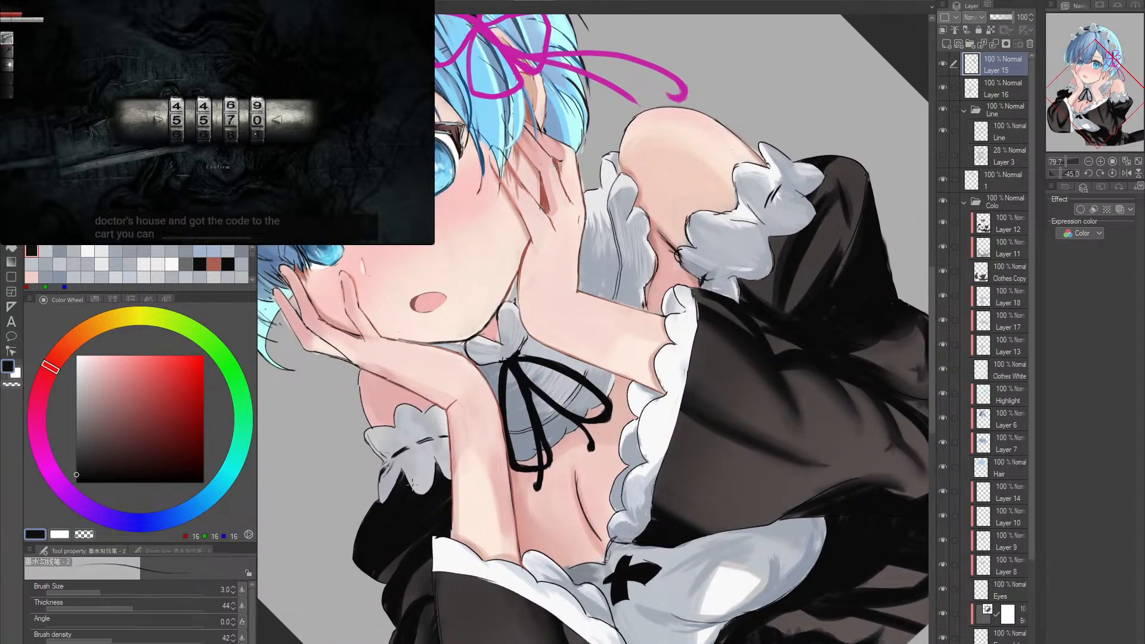
scroll(606, 438, up, 3)
scroll(606, 438, up, 3)
drag(722, 418, 642, 435)
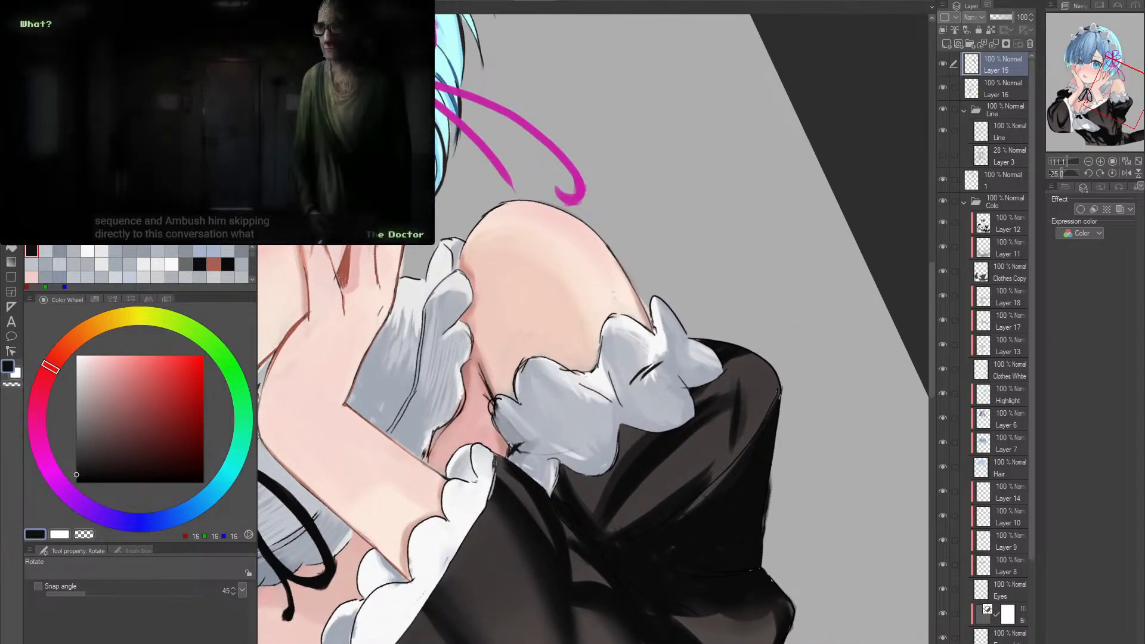
drag(642, 435, 653, 430)
drag(260, 607, 454, 503)
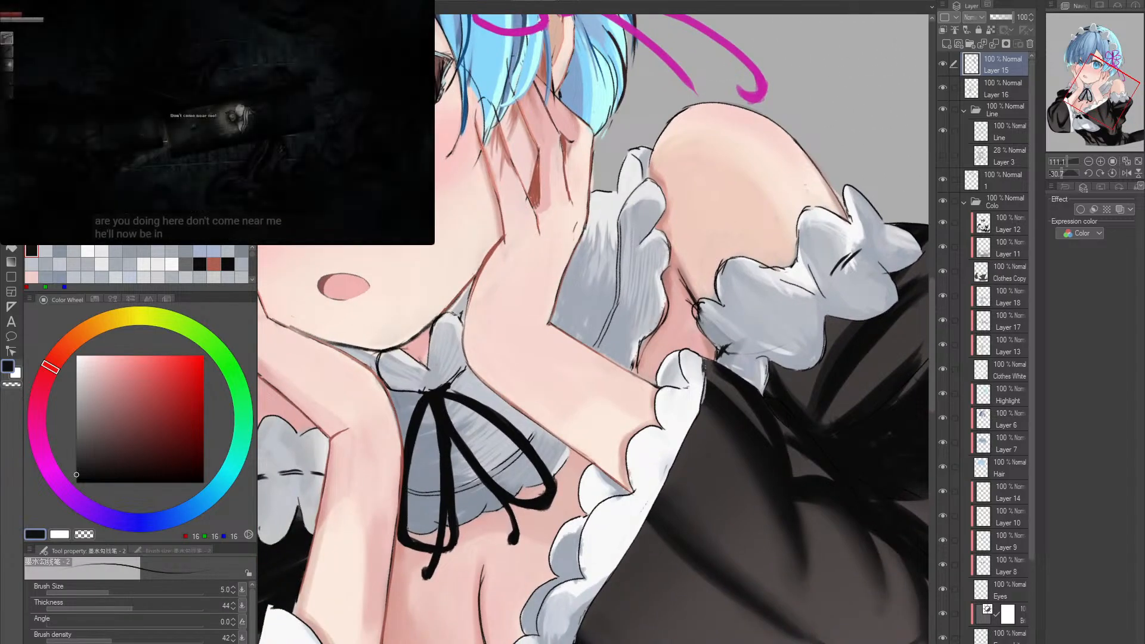
key(bracketright)
key(bracketright)
key(bracketright)
key(bracketright)
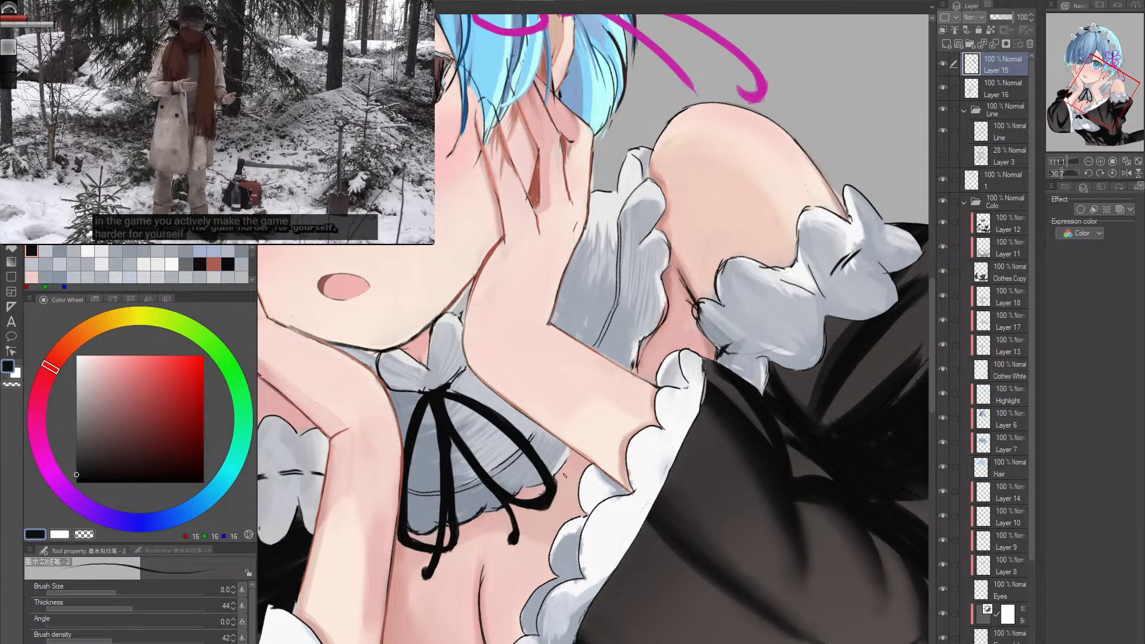
key(shift+space)
drag(621, 408, 383, 486)
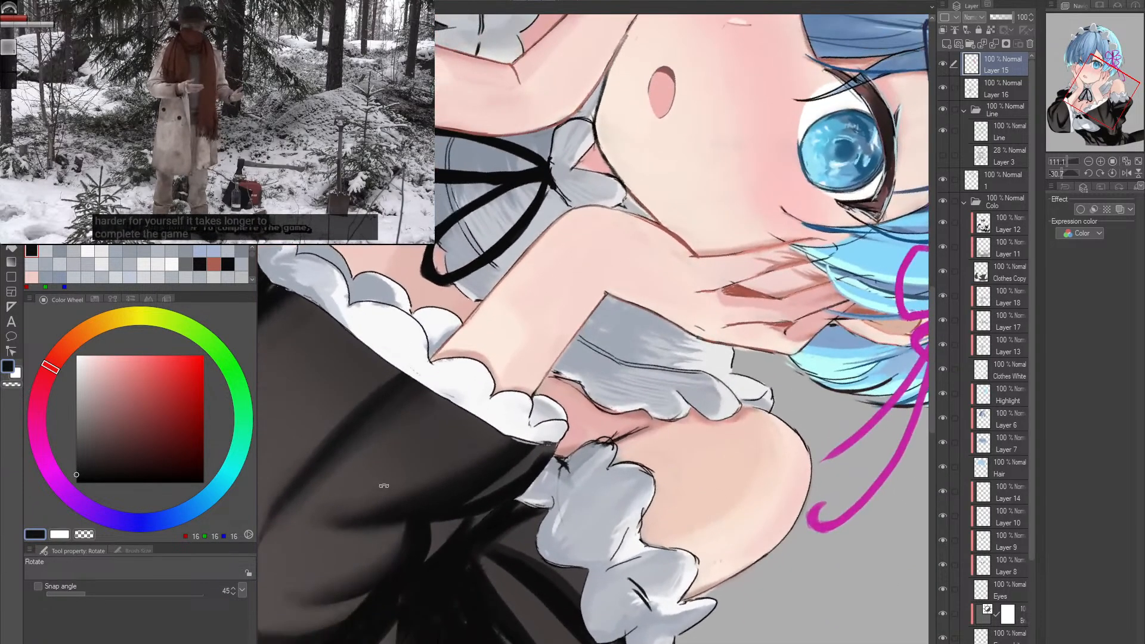
key(alt+space)
drag(486, 273, 511, 309)
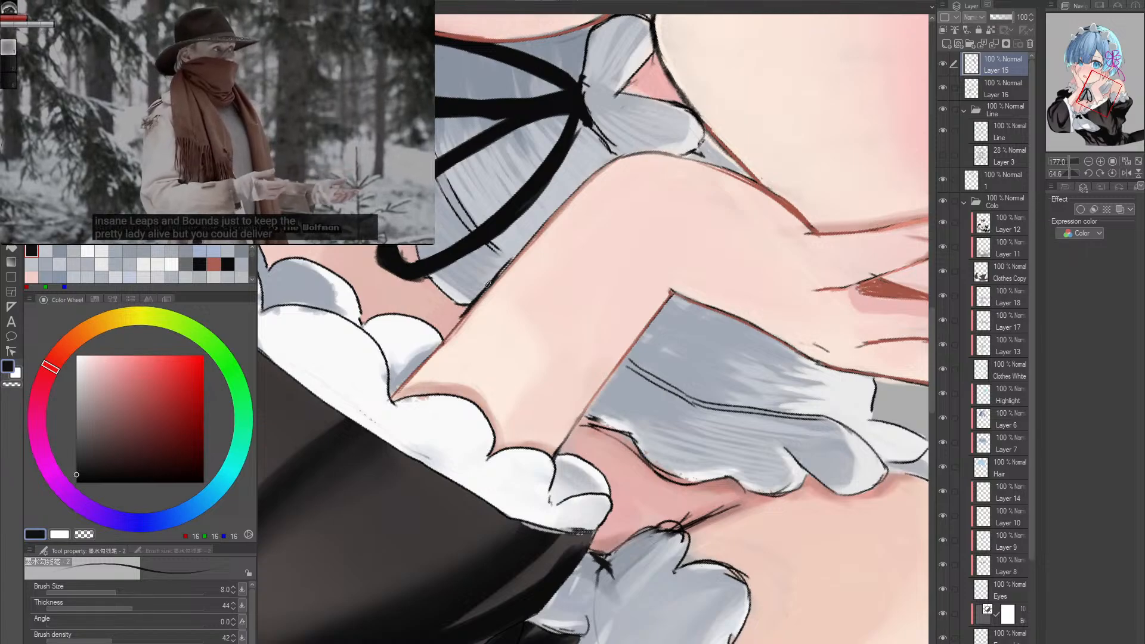
- Draw bold fold dashes on the inner and middle lobes of the frill below the bare shoulder, using the size 20 pen
double_click(698, 375)
drag(695, 381, 662, 385)
drag(735, 343, 577, 376)
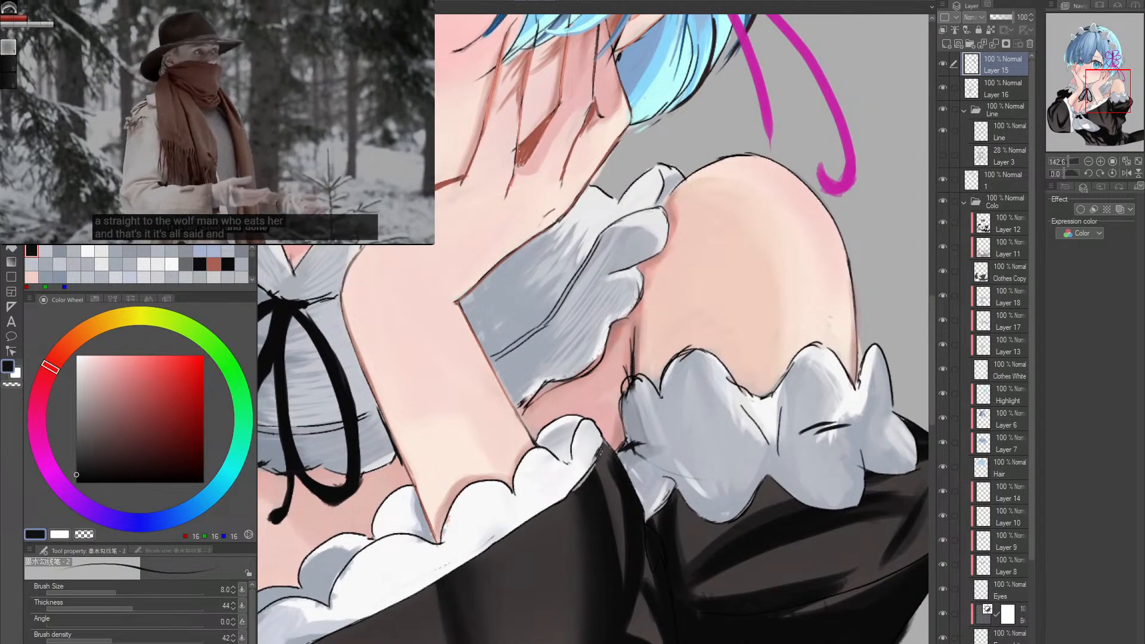
drag(701, 460, 627, 403)
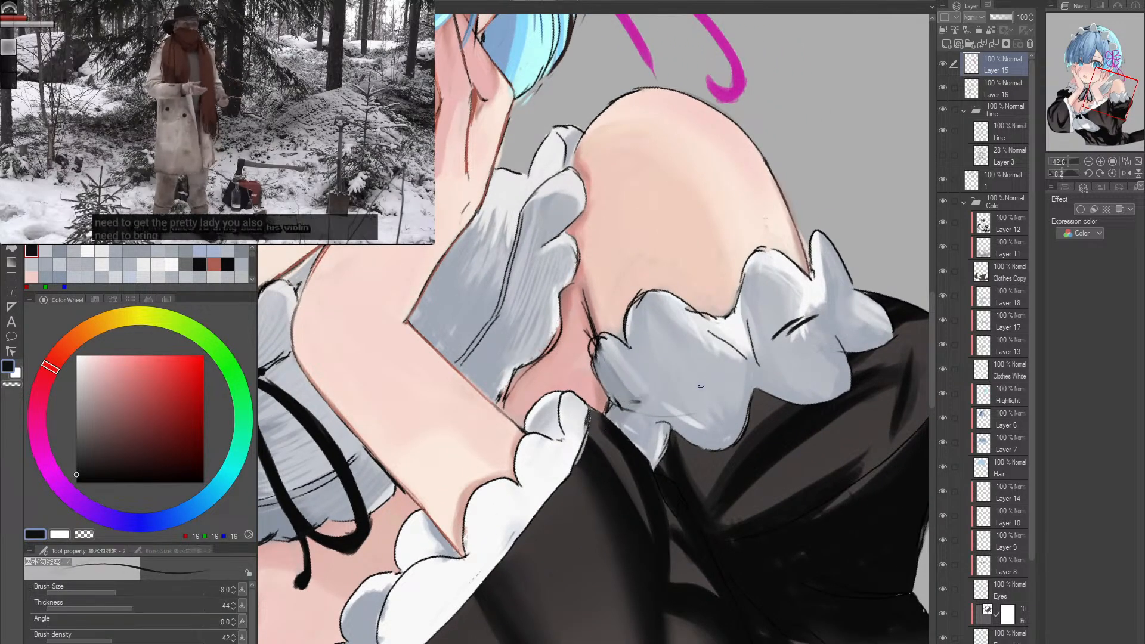
mouse_move(617, 411)
mouse_down()
mouse_move(776, 346)
mouse_move(631, 399)
mouse_up()
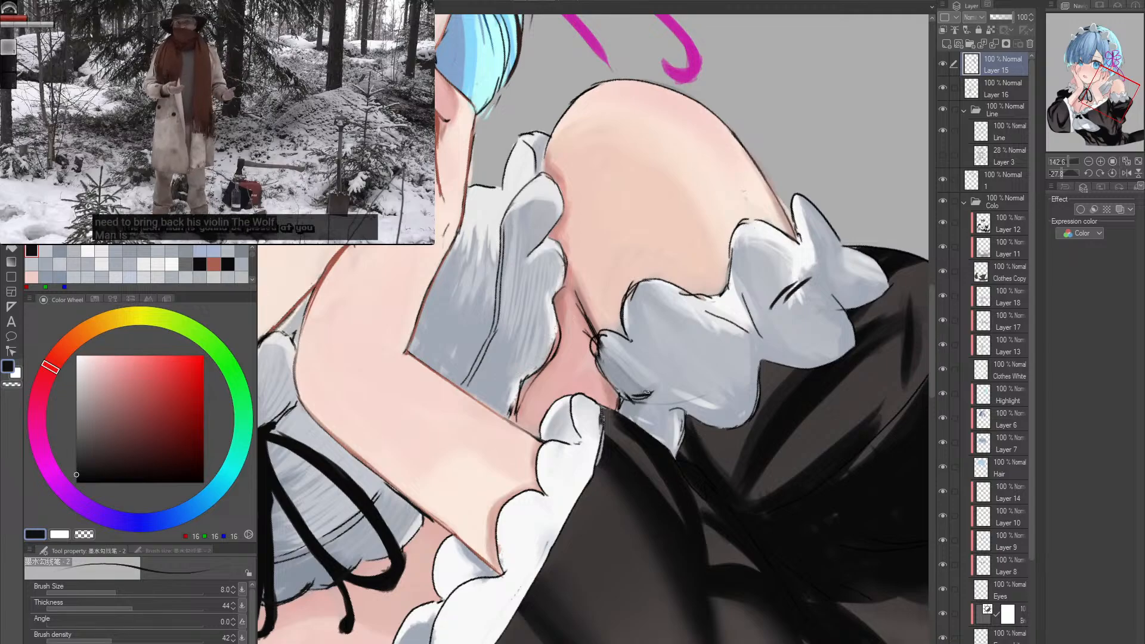
key(bracketright)
key(bracketright)
key(bracketright)
key(bracketright)
key(bracketright)
drag(632, 399, 659, 390)
drag(771, 355, 688, 395)
mouse_move(606, 410)
mouse_down()
mouse_move(642, 386)
mouse_move(579, 443)
mouse_up()
drag(579, 442, 566, 440)
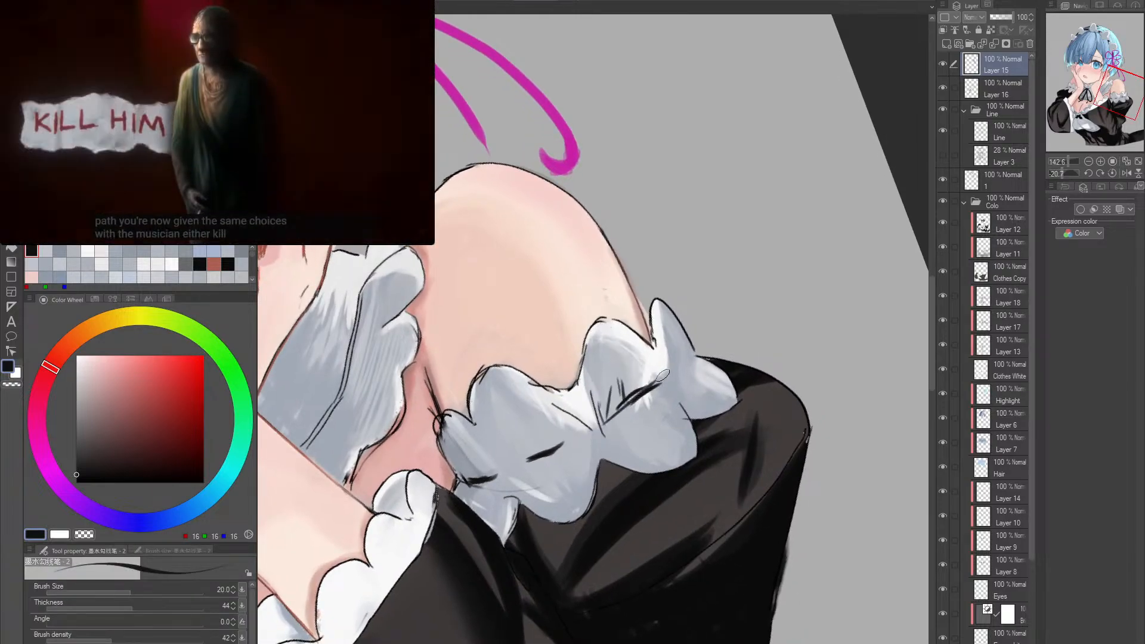
- Erase and redraw the fold dash on the frill's outer lobe at size 20, and add a thinner vertical crease beside it at size 12
key(e)
mouse_move(638, 394)
mouse_down()
mouse_move(608, 420)
mouse_move(635, 394)
mouse_up()
key(p)
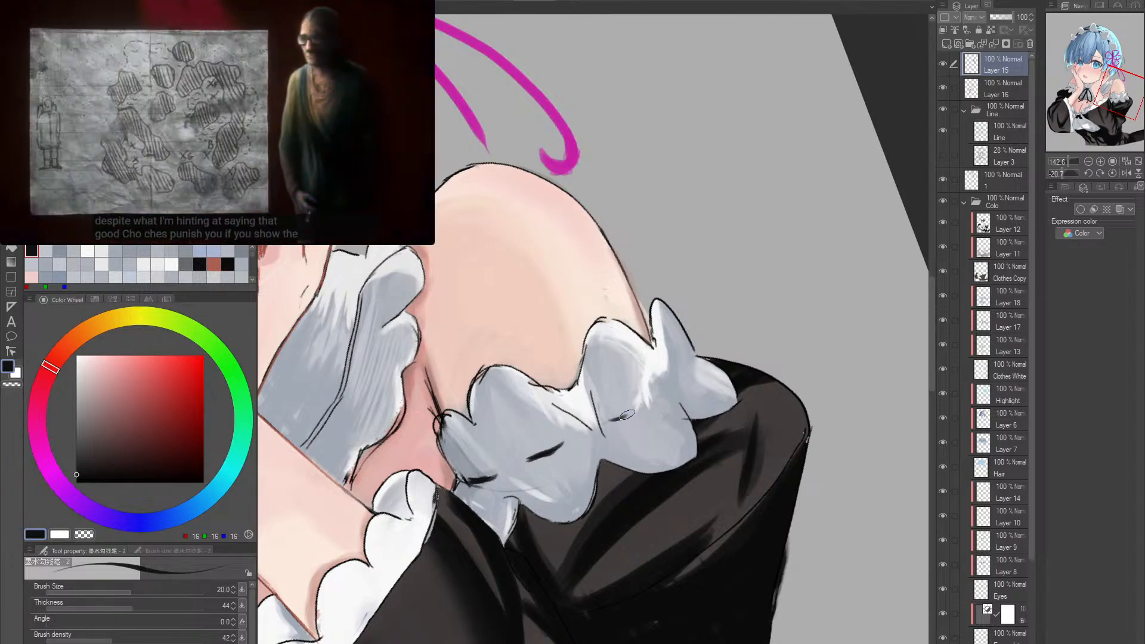
mouse_move(612, 420)
mouse_down()
mouse_move(637, 401)
mouse_move(603, 404)
mouse_move(612, 438)
mouse_up()
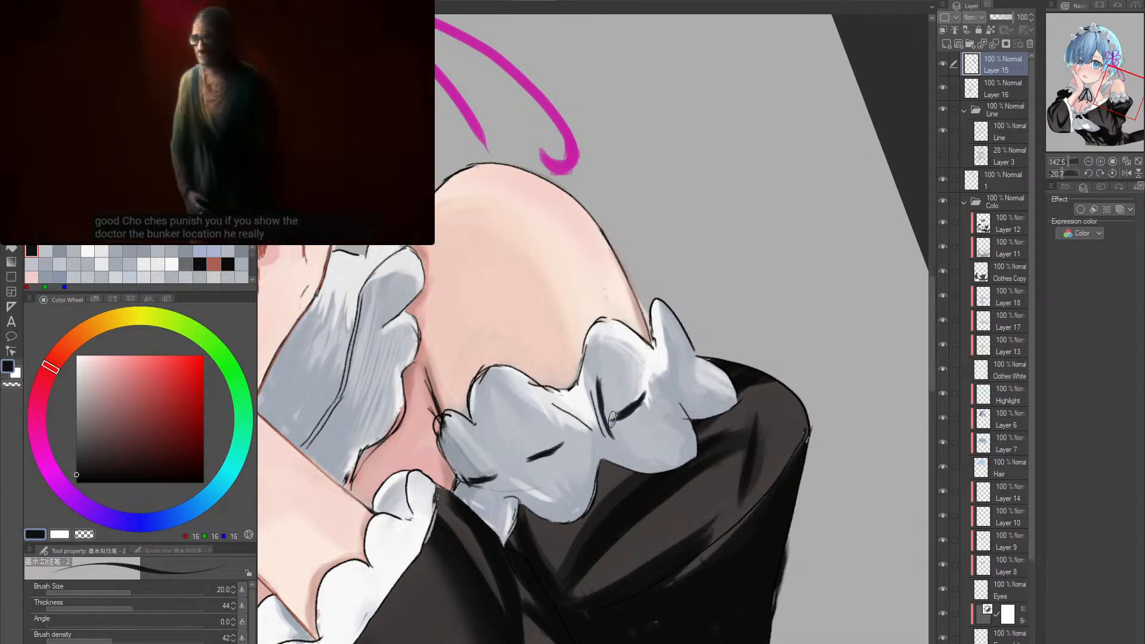
key(ctrl+z)
key([)
key([)
key([)
key([)
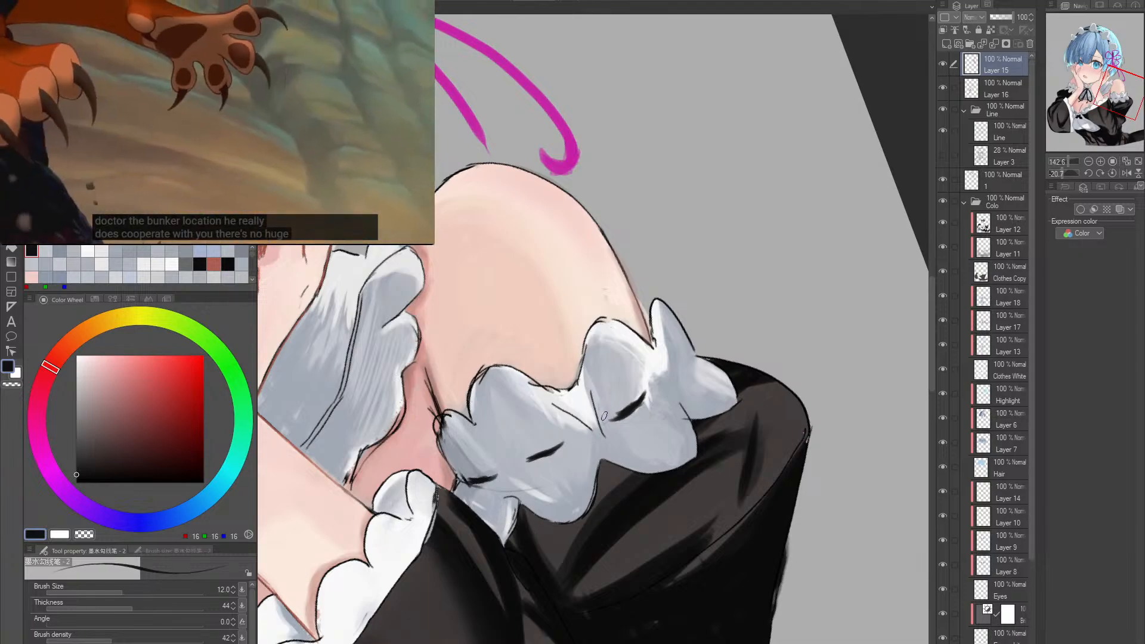
drag(593, 383, 606, 440)
- Draw a short dark crease beside the outermost lobe of the shoulder frill with the size 6 pen
mouse_move(614, 409)
mouse_down()
mouse_move(605, 430)
mouse_move(565, 445)
mouse_up()
key(bracketleft)
key(bracketleft)
key(bracketleft)
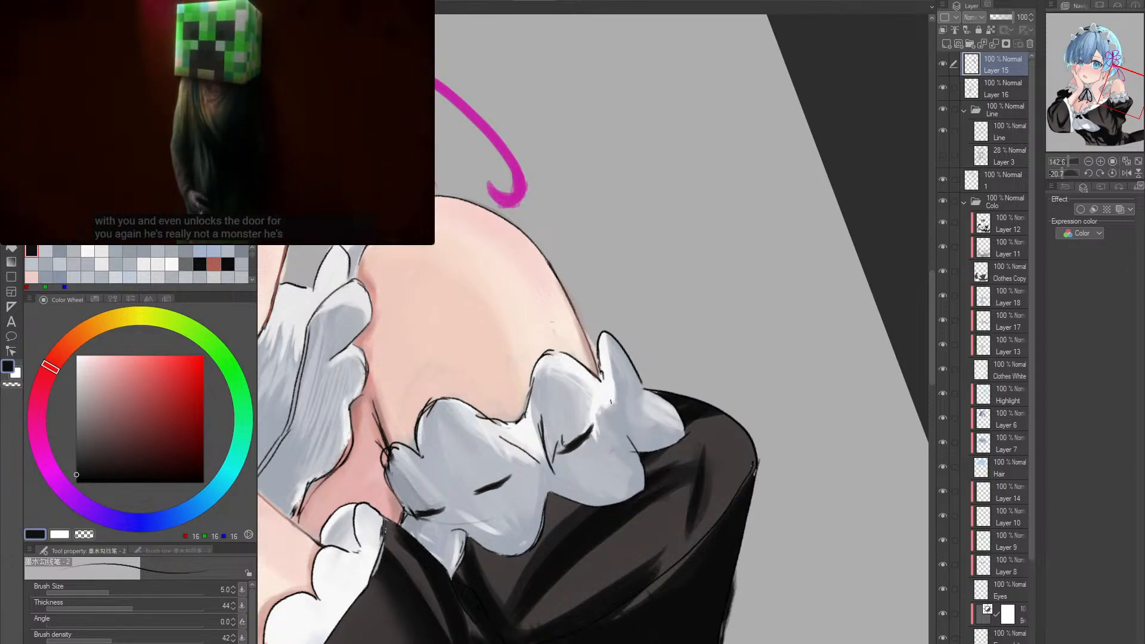
key(bracketleft)
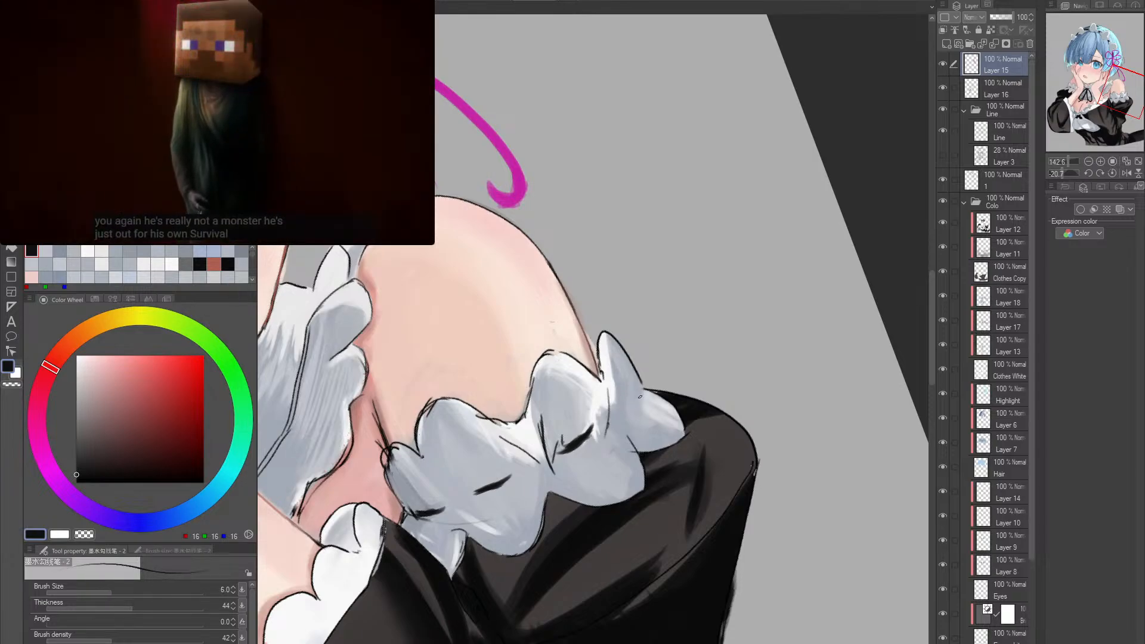
key(r)
drag(686, 378, 620, 405)
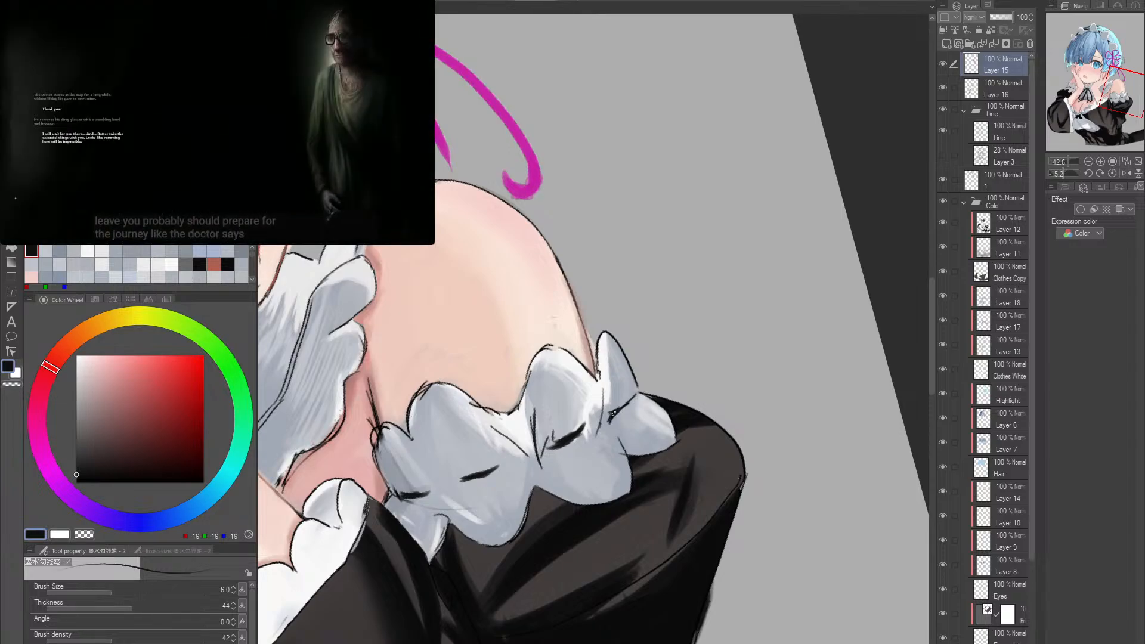
key(alt+space)
mouse_move(708, 379)
mouse_down()
mouse_move(671, 391)
mouse_move(652, 433)
mouse_move(624, 409)
mouse_up()
key(shift+space)
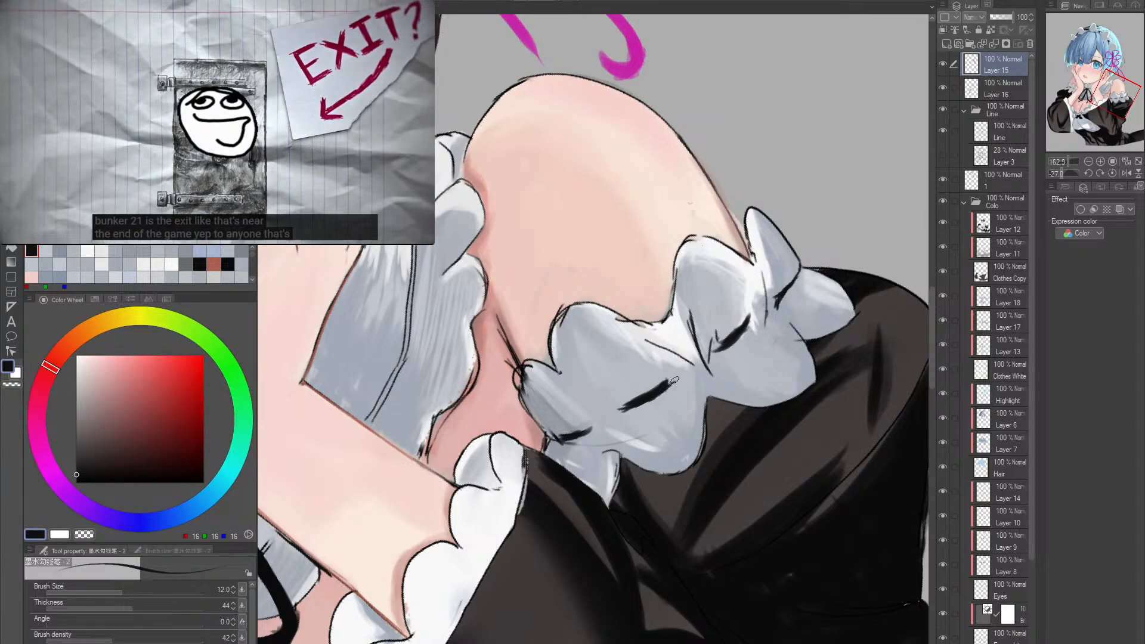
- Check the fold lines of both upper-arm frills against the whole figure
key(alt+space)
drag(776, 391, 739, 442)
key(shift+space)
double_click(715, 406)
key(space)
key(alt+space)
key(space)
drag(651, 470, 696, 420)
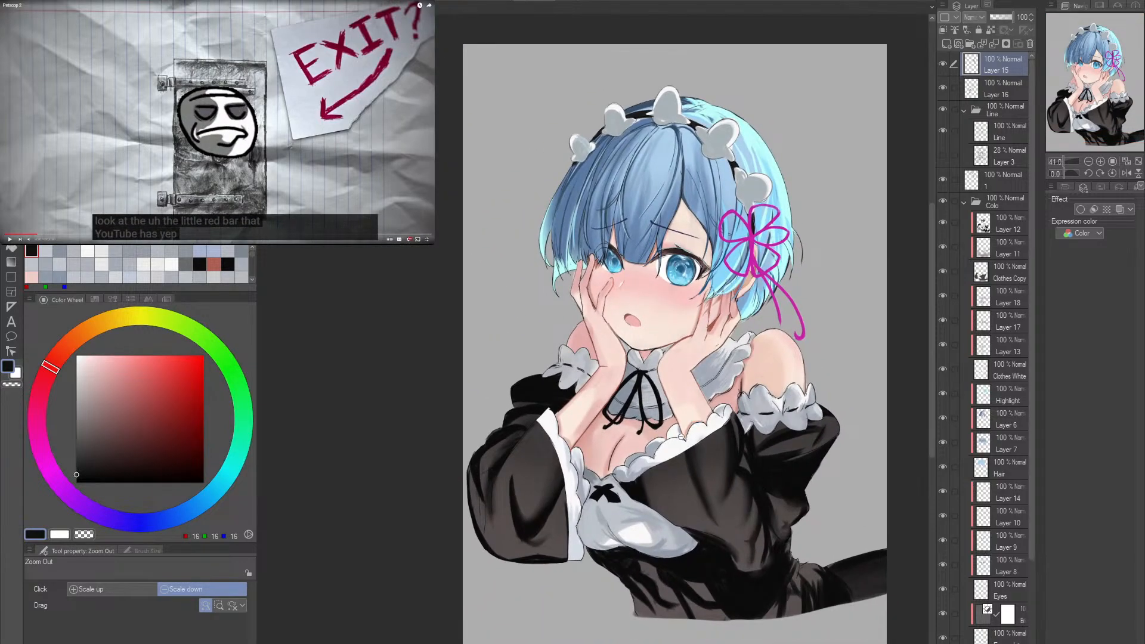
- Extend the dark fold line at the inner end of the shoulder frill, beside the white cuff trim, with the size 12 pen
scroll(756, 440, up, 6)
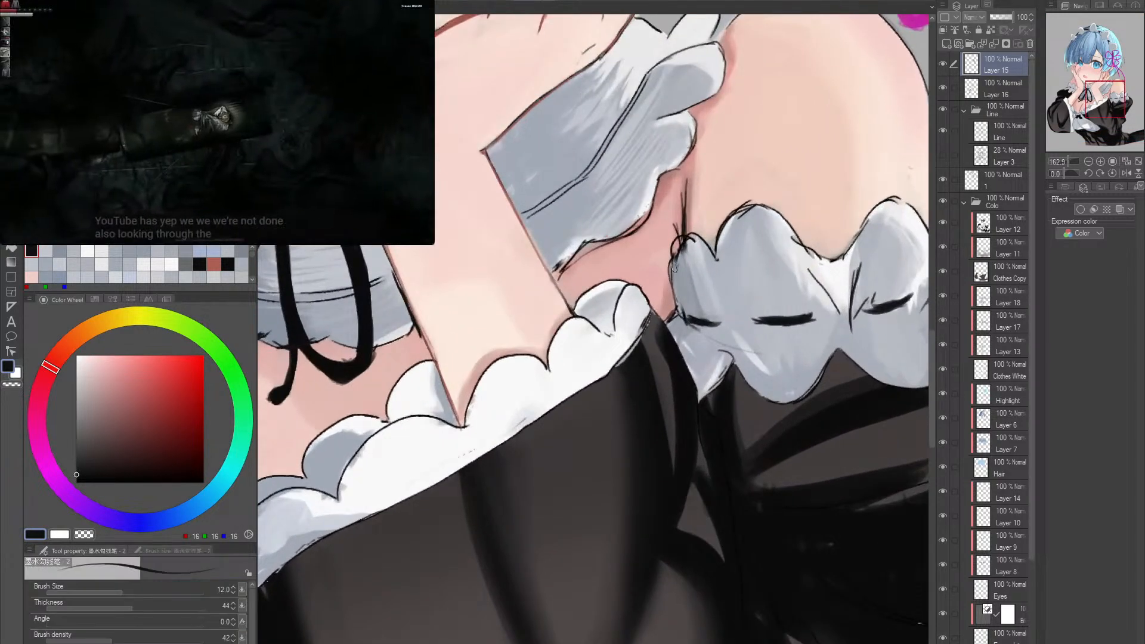
mouse_move(676, 295)
mouse_down()
mouse_move(686, 316)
mouse_move(666, 326)
mouse_up()
key(alt+space)
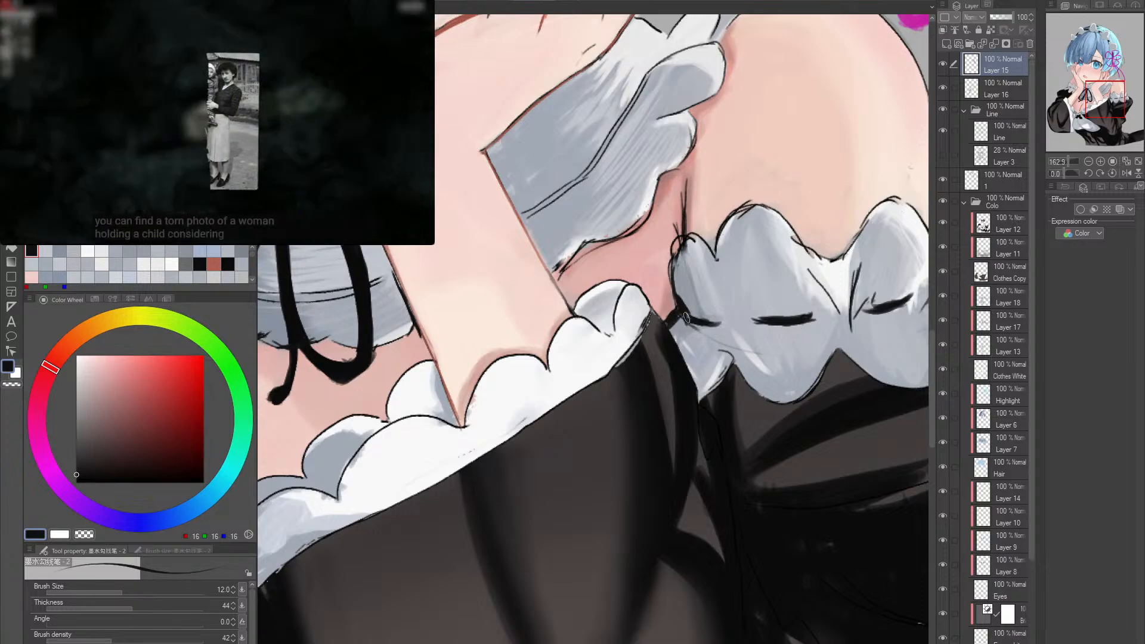
drag(742, 314, 686, 316)
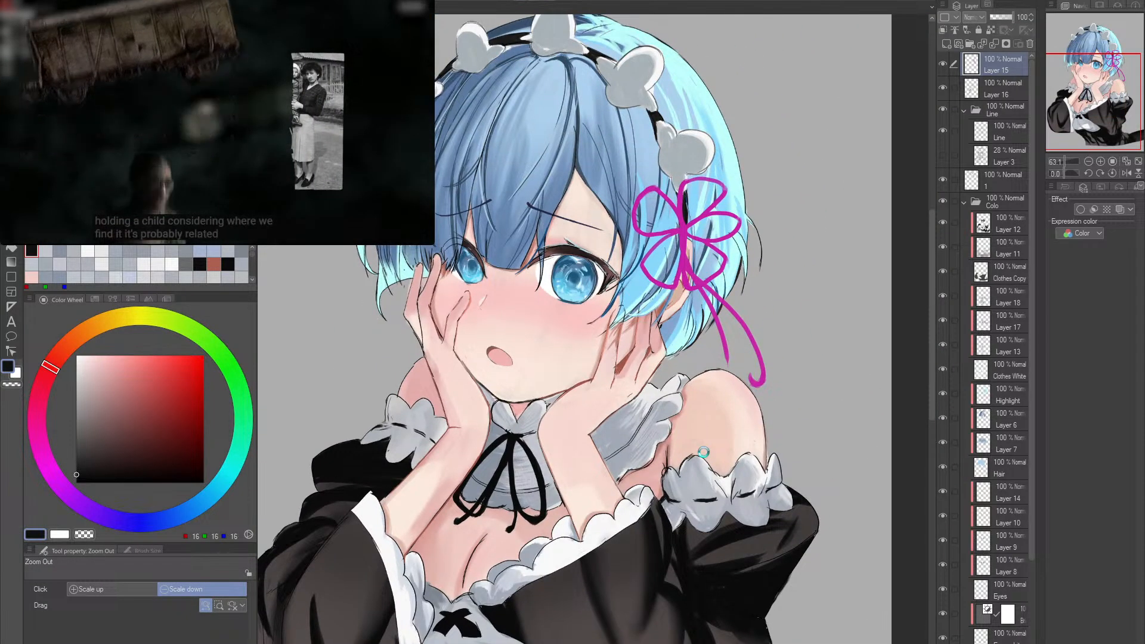
- Touch up the outer lobe of the collar frill beside the bare shoulder with light gray at size 12 and the soft eraser at size 7
mouse_move(626, 400)
mouse_down()
mouse_move(684, 400)
mouse_move(652, 478)
mouse_move(683, 504)
mouse_move(658, 425)
mouse_up()
alt+click(652, 455)
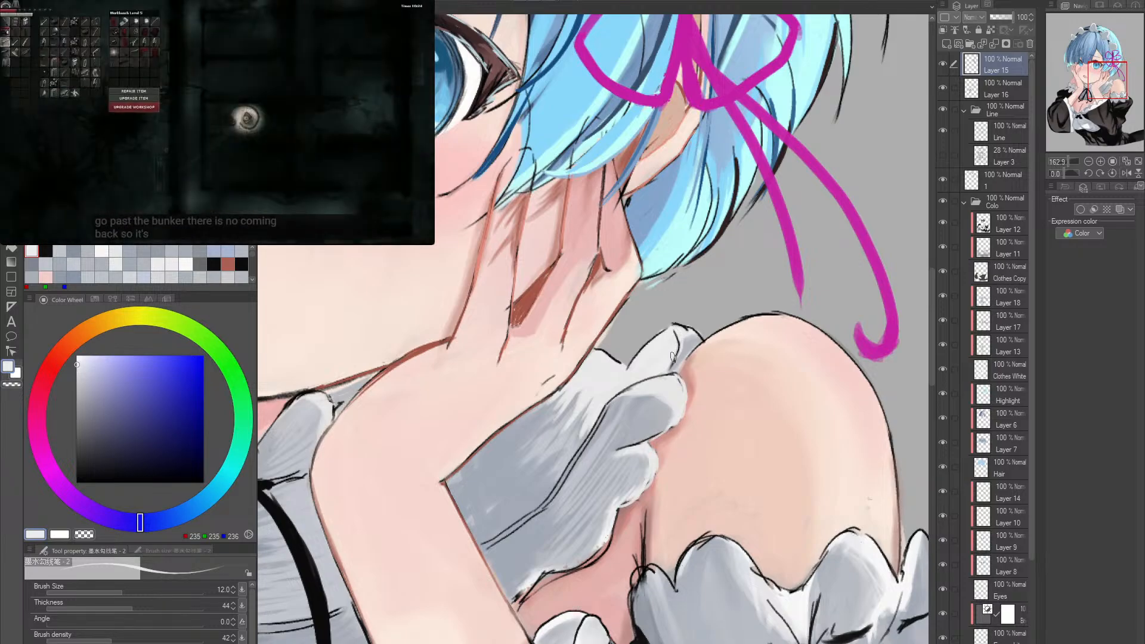
scroll(703, 380, down, 5)
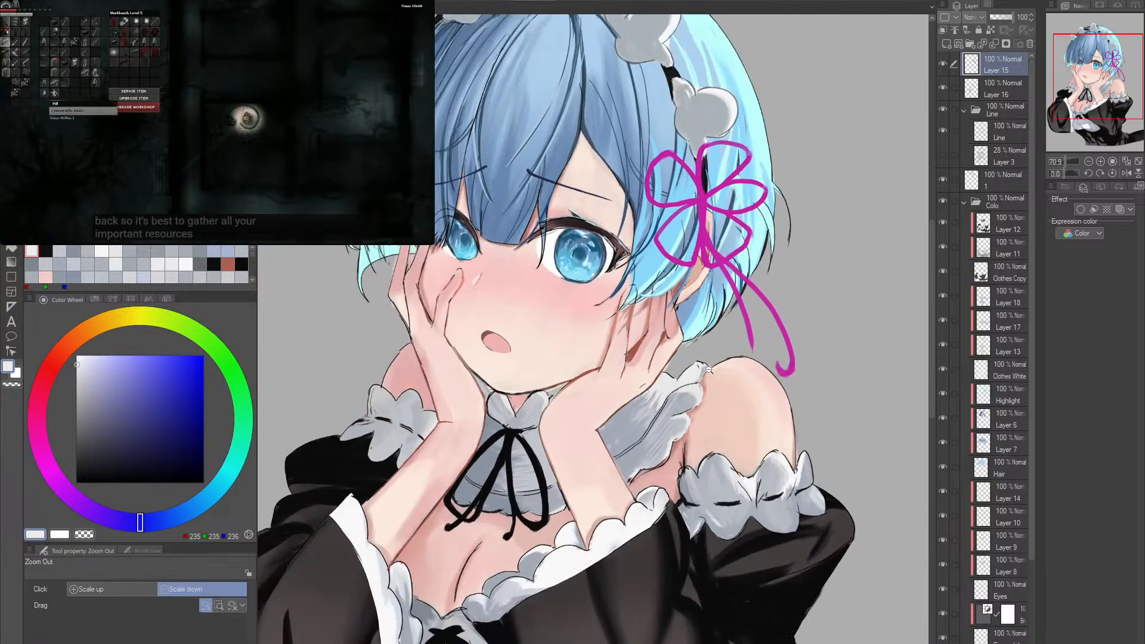
scroll(703, 417, up, 3)
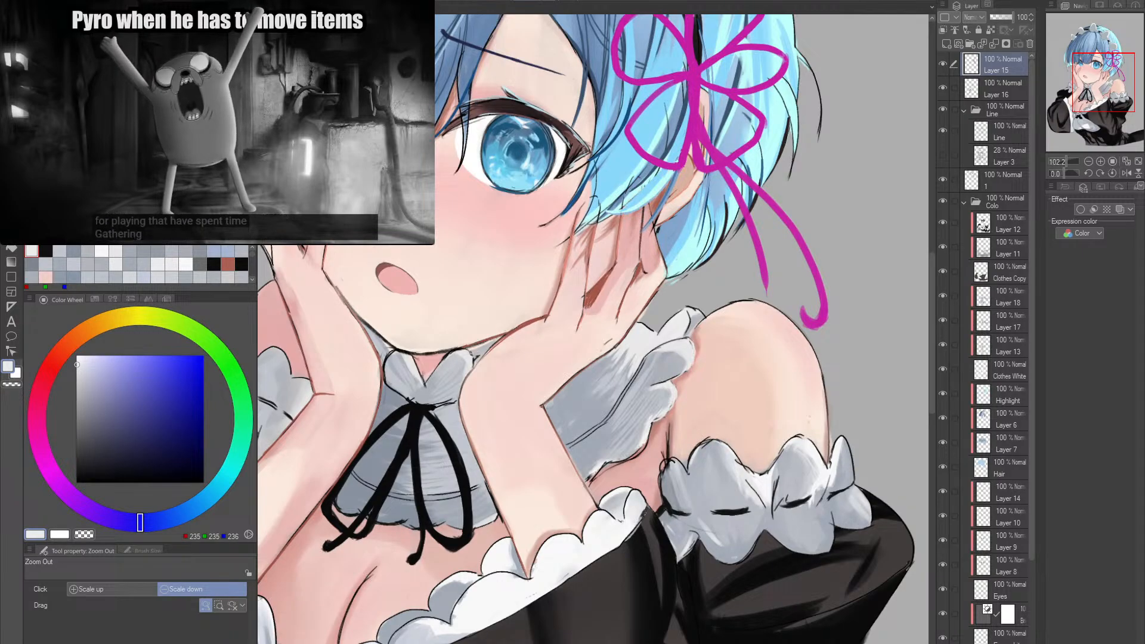
scroll(754, 423, down, 4)
scroll(754, 424, up, 5)
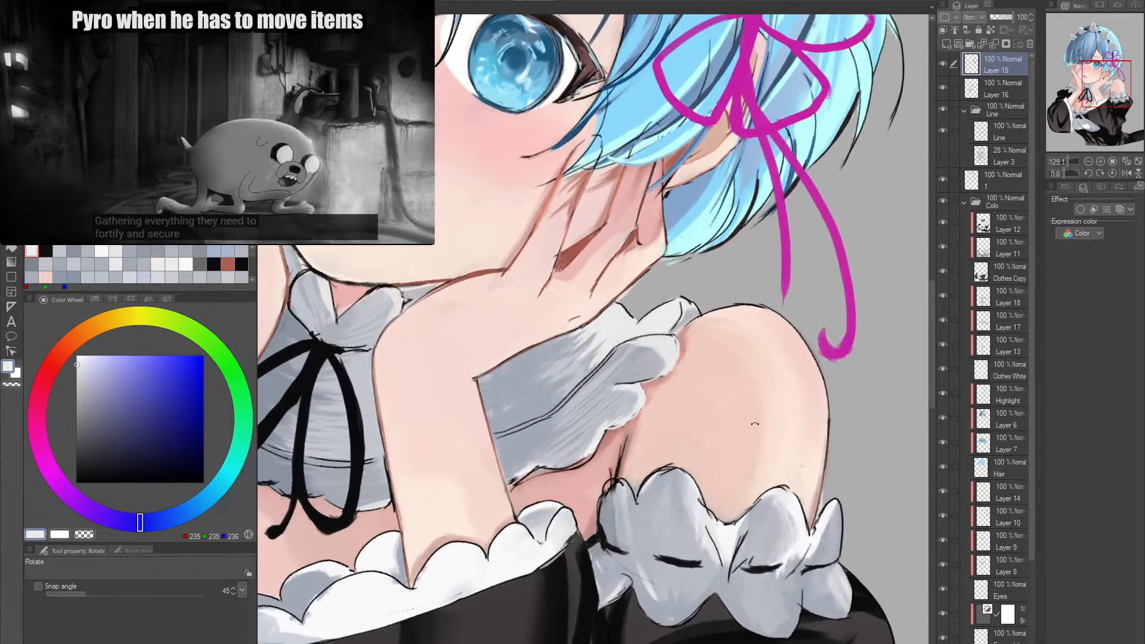
drag(609, 445, 692, 441)
drag(577, 461, 505, 493)
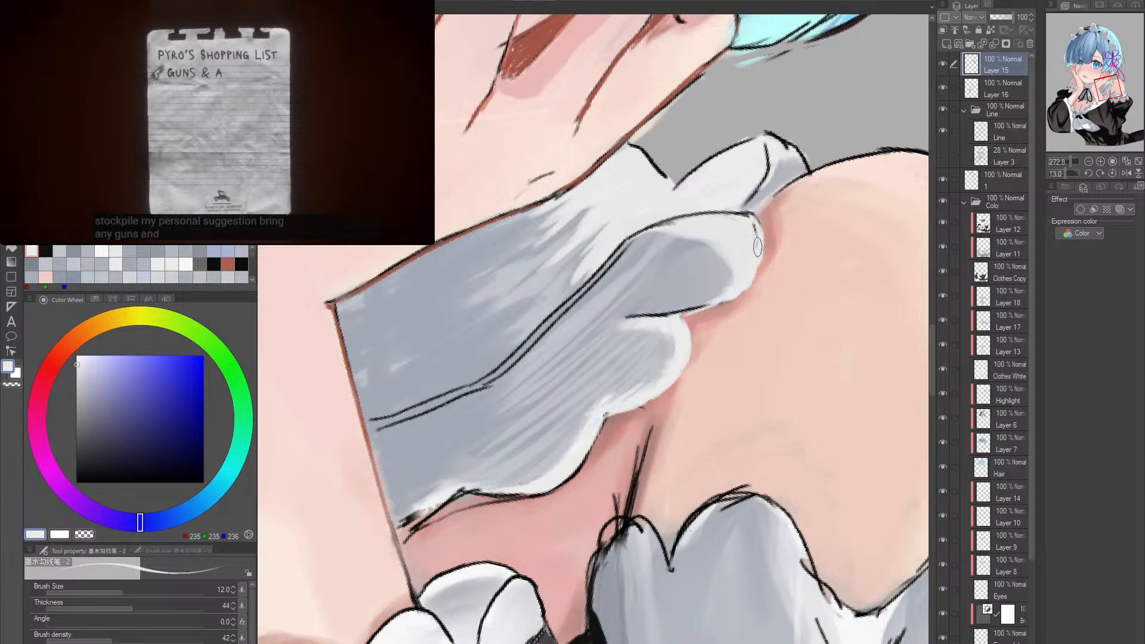
drag(757, 247, 488, 298)
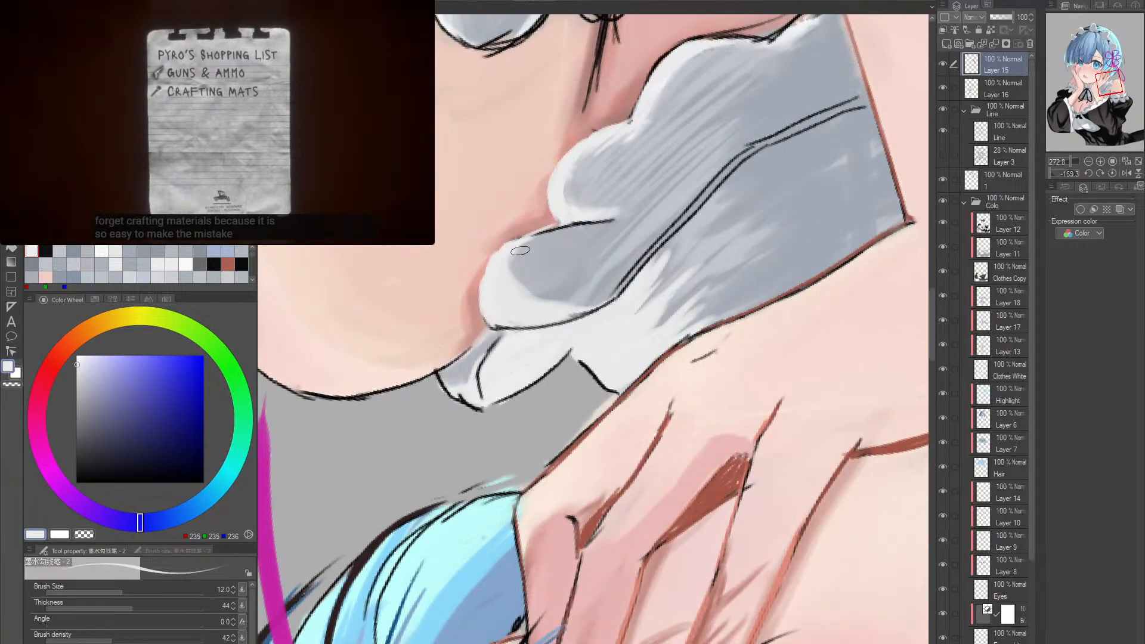
key(e)
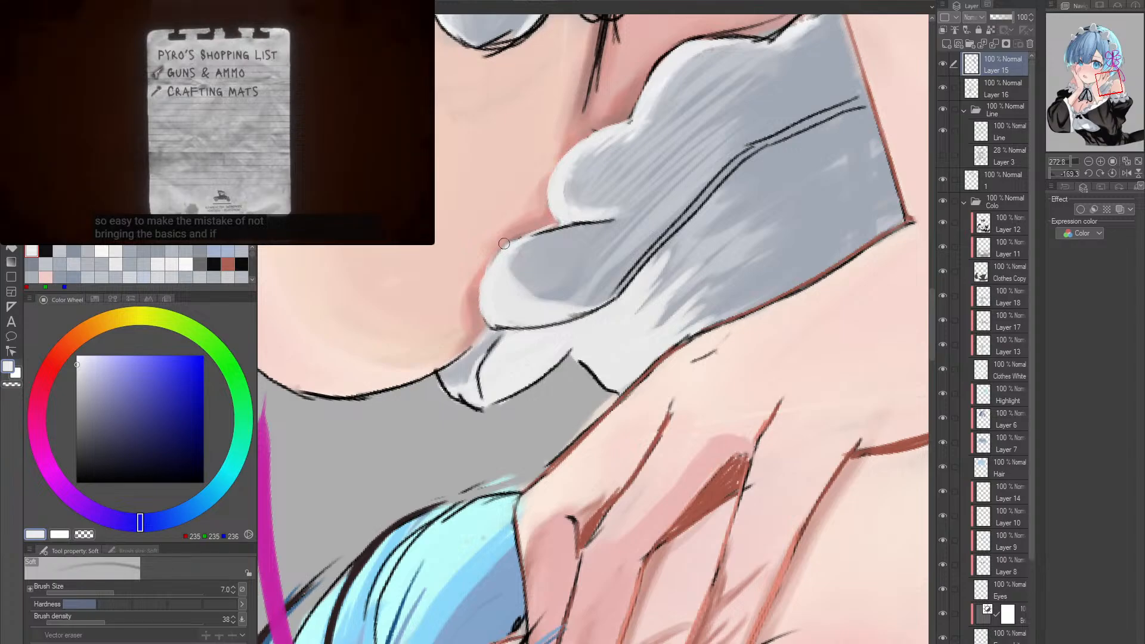
drag(533, 283, 616, 401)
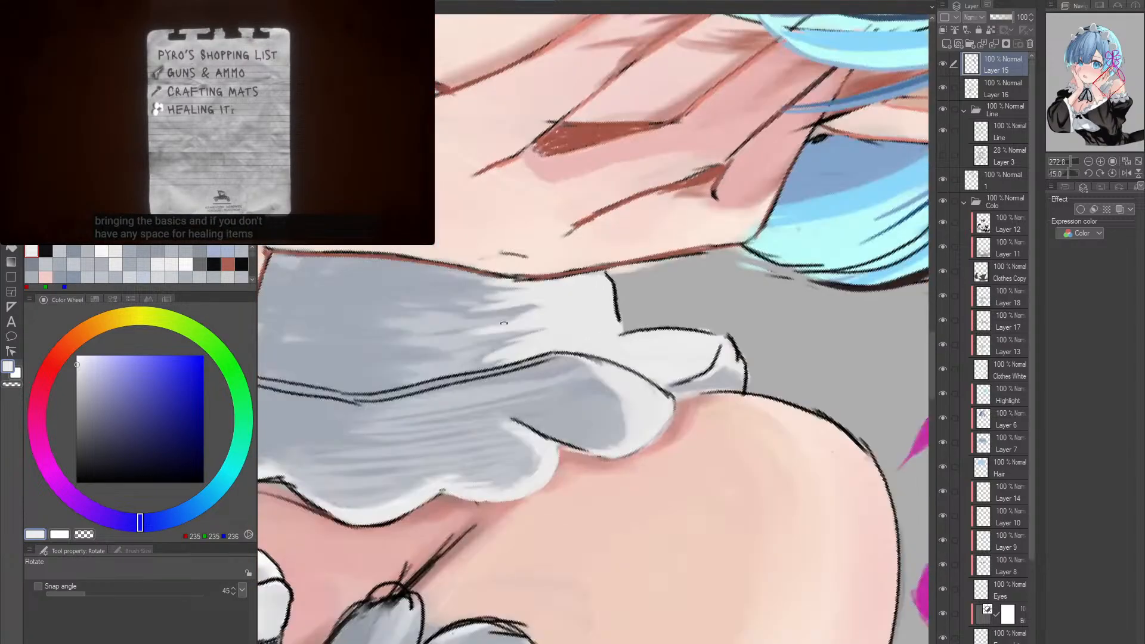
- Recolour the scalloped line where the character's left forearm meets the white sleeve trim in muted red-brown (RGB 148, 106, 102) at size 12
drag(674, 356, 588, 361)
drag(726, 371, 759, 431)
drag(673, 526, 724, 399)
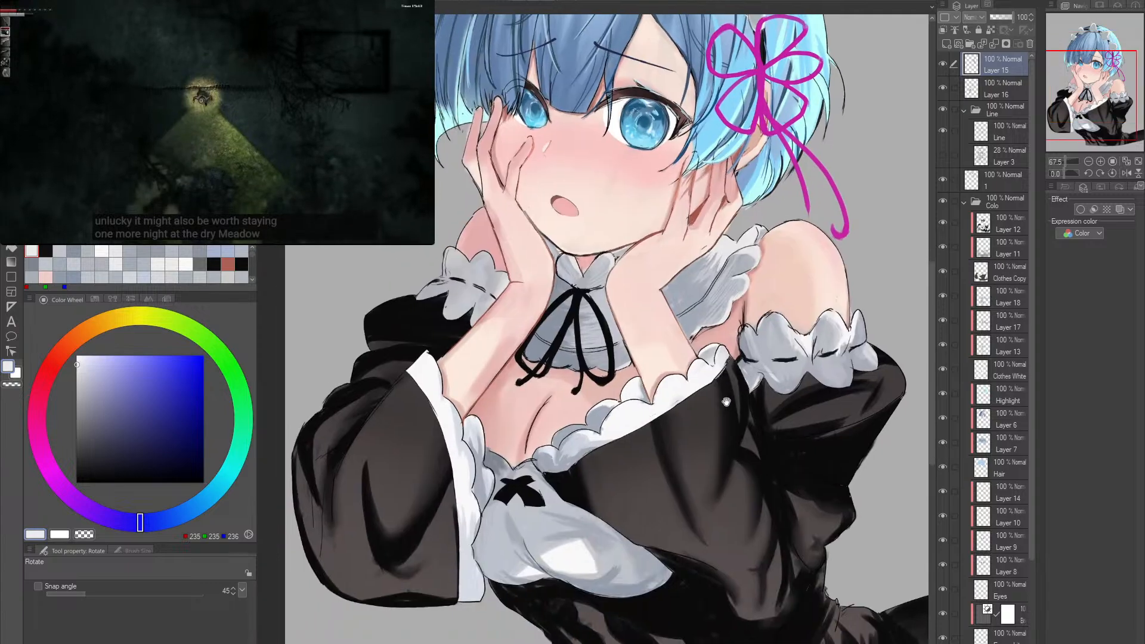
drag(685, 455, 690, 461)
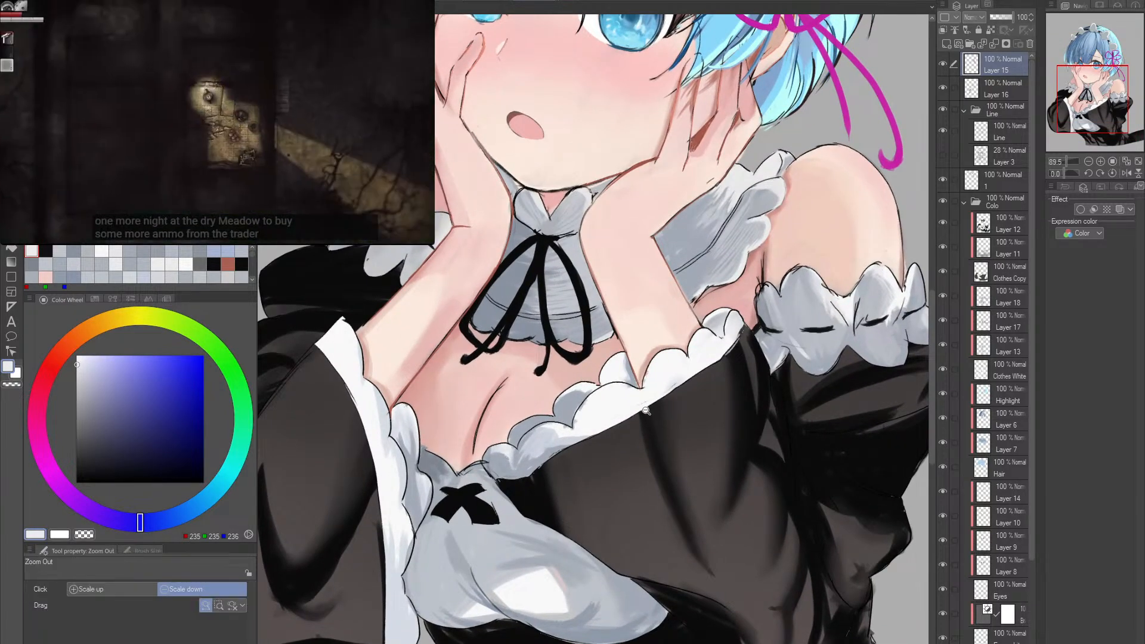
drag(646, 409, 661, 407)
drag(633, 344, 624, 358)
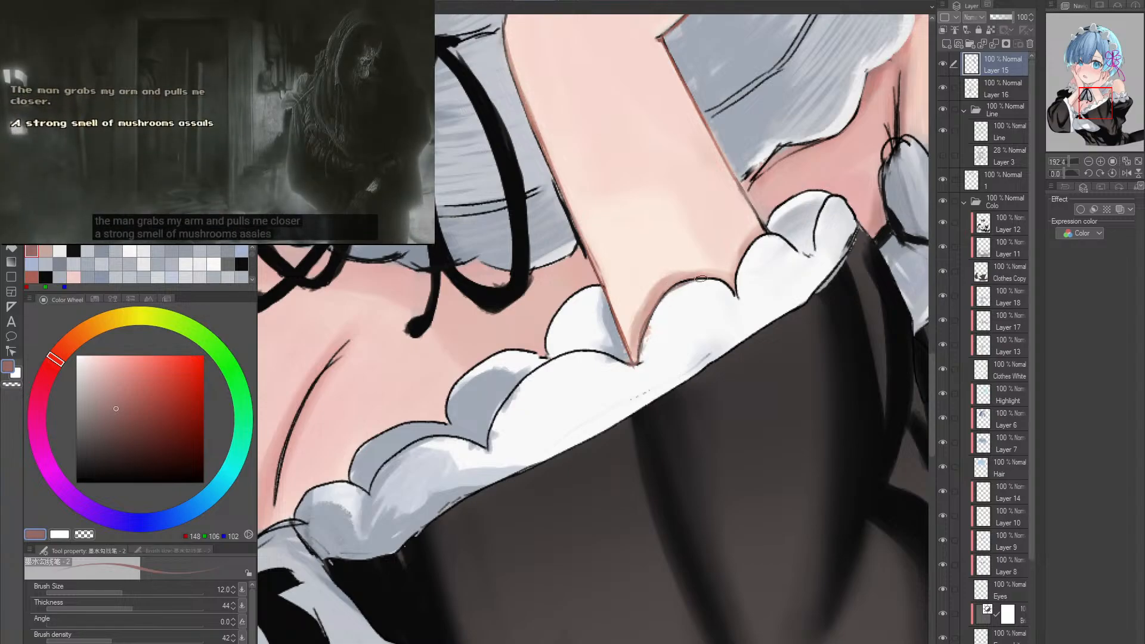
drag(701, 279, 658, 350)
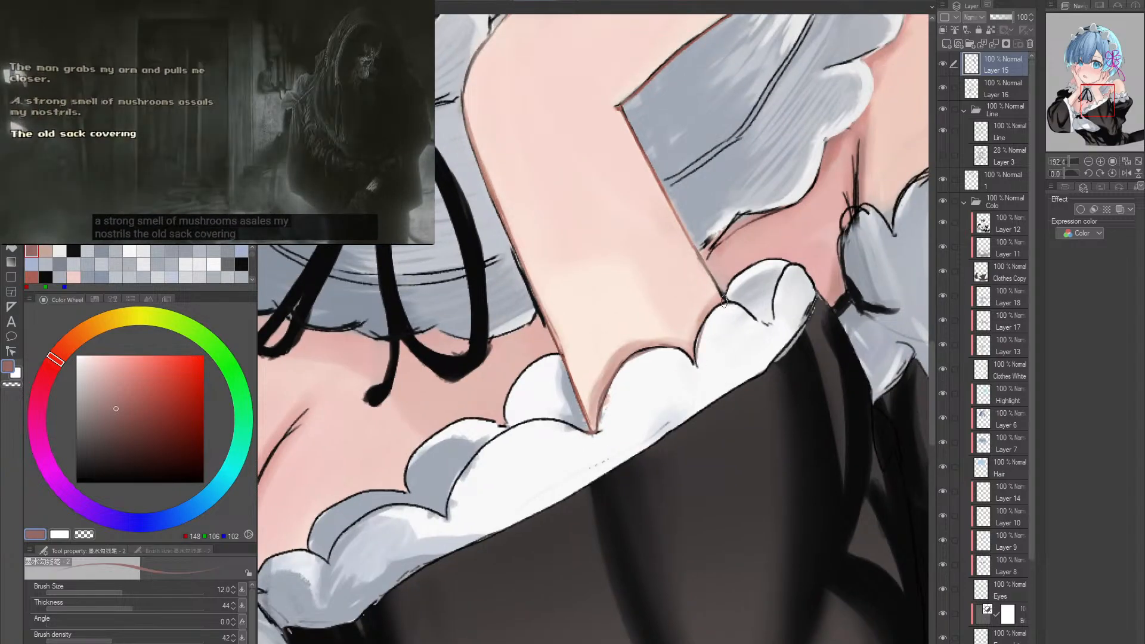
drag(782, 480, 704, 468)
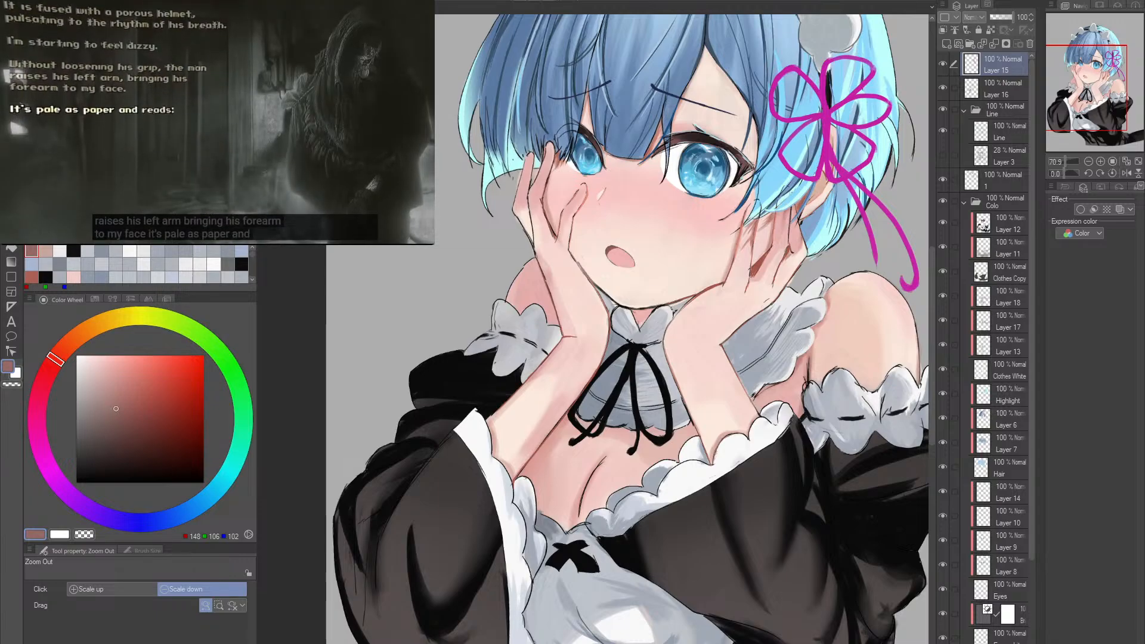
- Recolour the finger outline of the character's left hand against the cheek in reddish brown (RGB 159, 83, 70) with the size 12 pen
drag(733, 287, 773, 281)
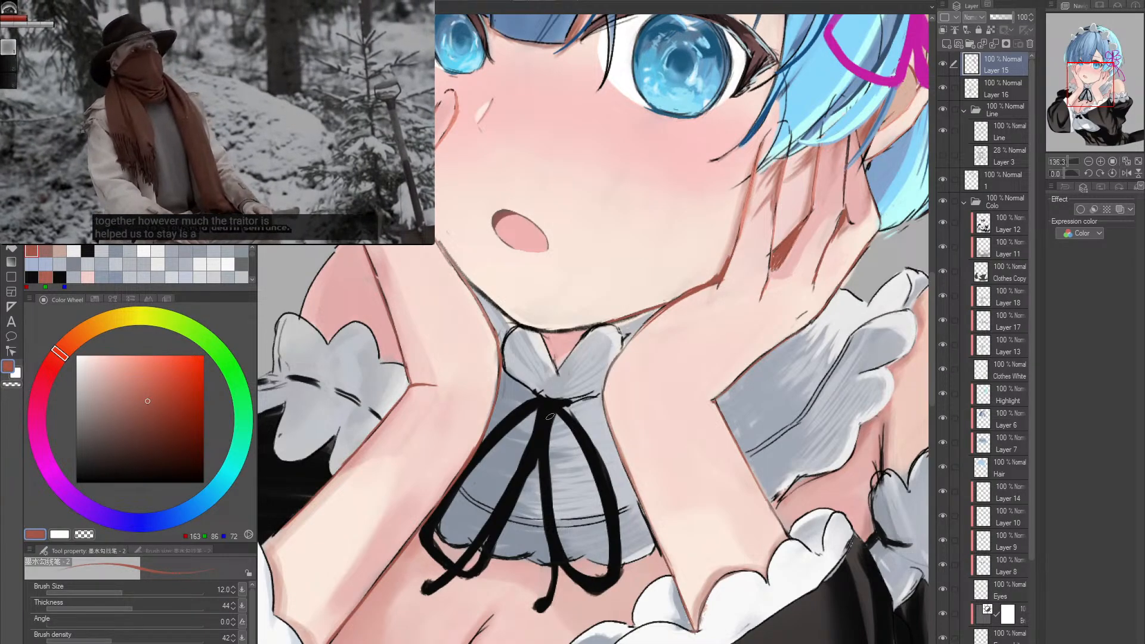
alt+click(469, 459)
drag(468, 460, 467, 464)
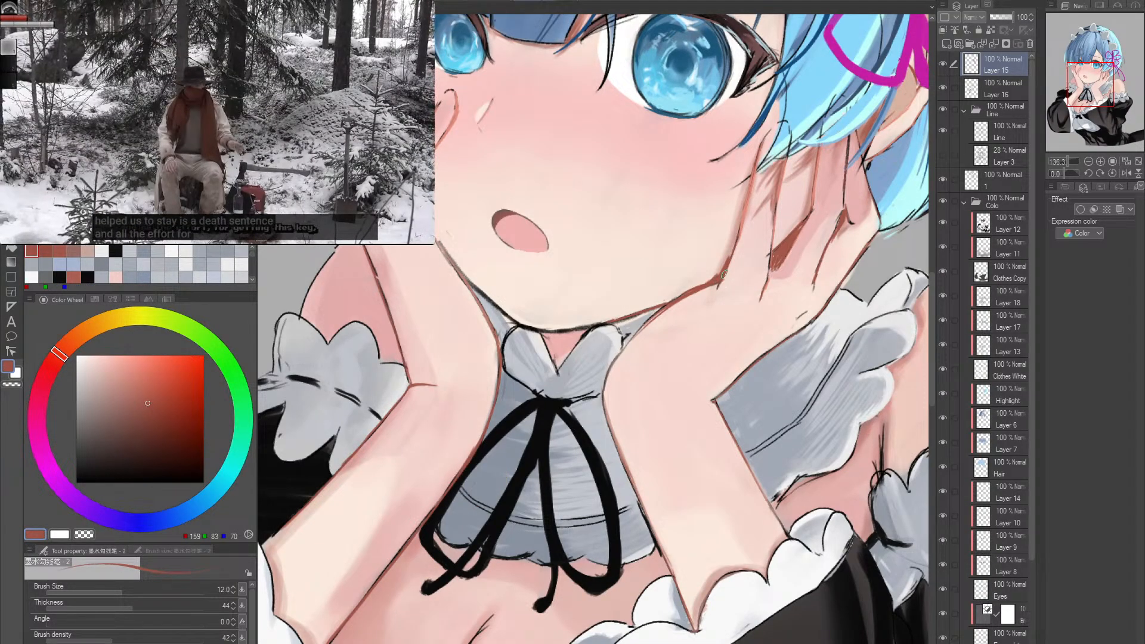
drag(754, 176, 739, 239)
- Darken the gap between the fingers of the character's left hand with brown (RGB 122, 75, 57)
key(alt+space)
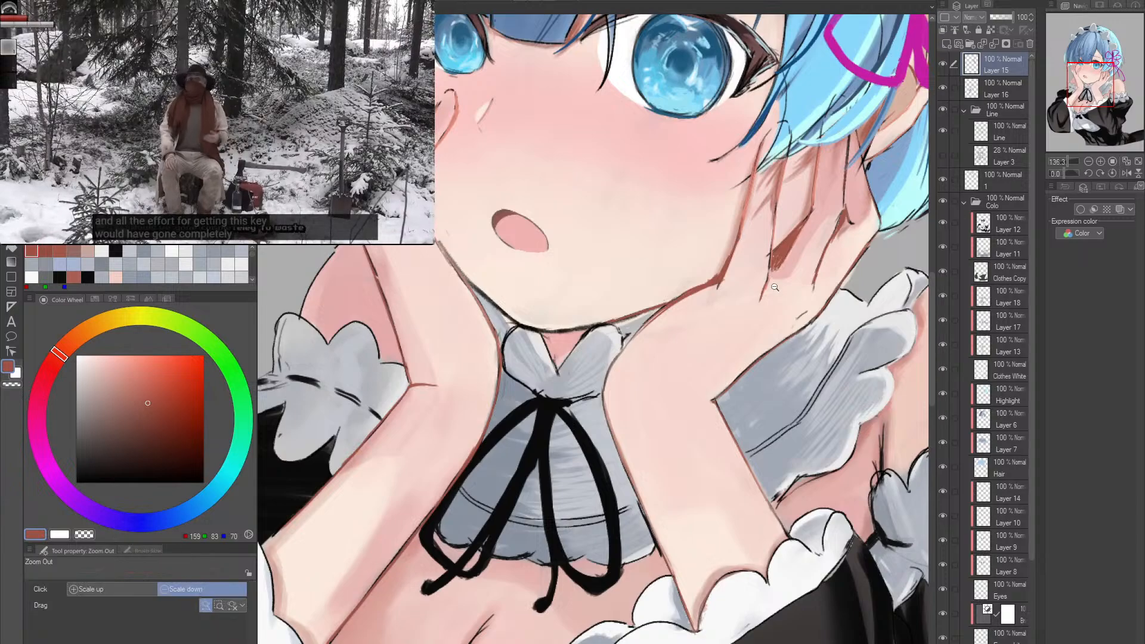
mouse_move(695, 396)
mouse_down()
mouse_move(716, 338)
mouse_move(769, 326)
mouse_move(742, 316)
mouse_move(770, 265)
mouse_up()
key(alt+space)
alt+click(745, 310)
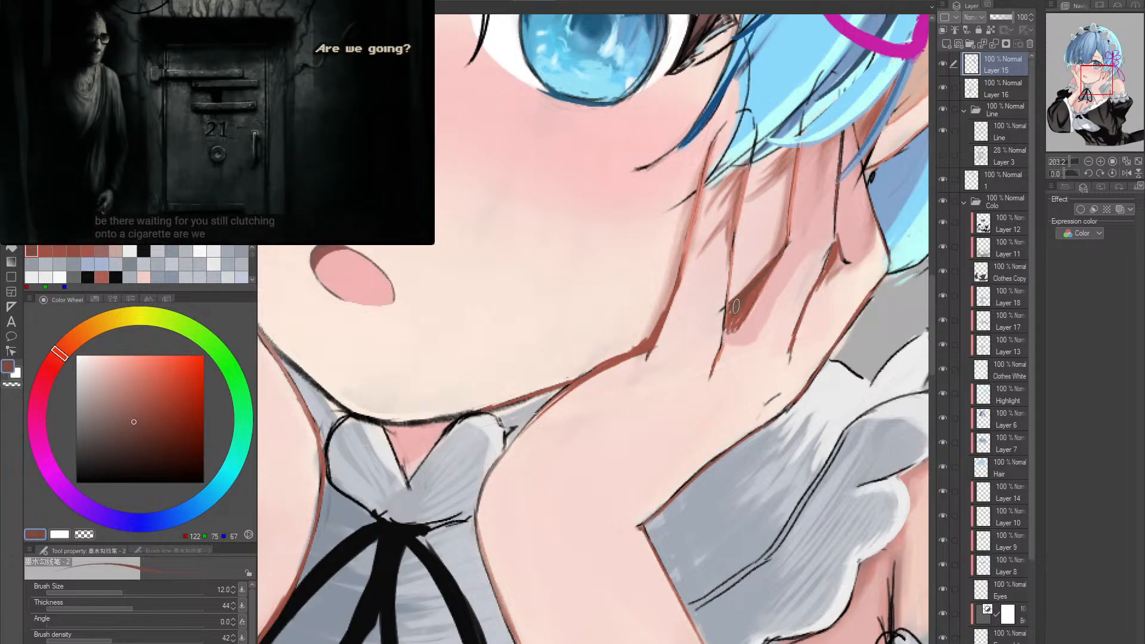
ctrl+alt+click(752, 292)
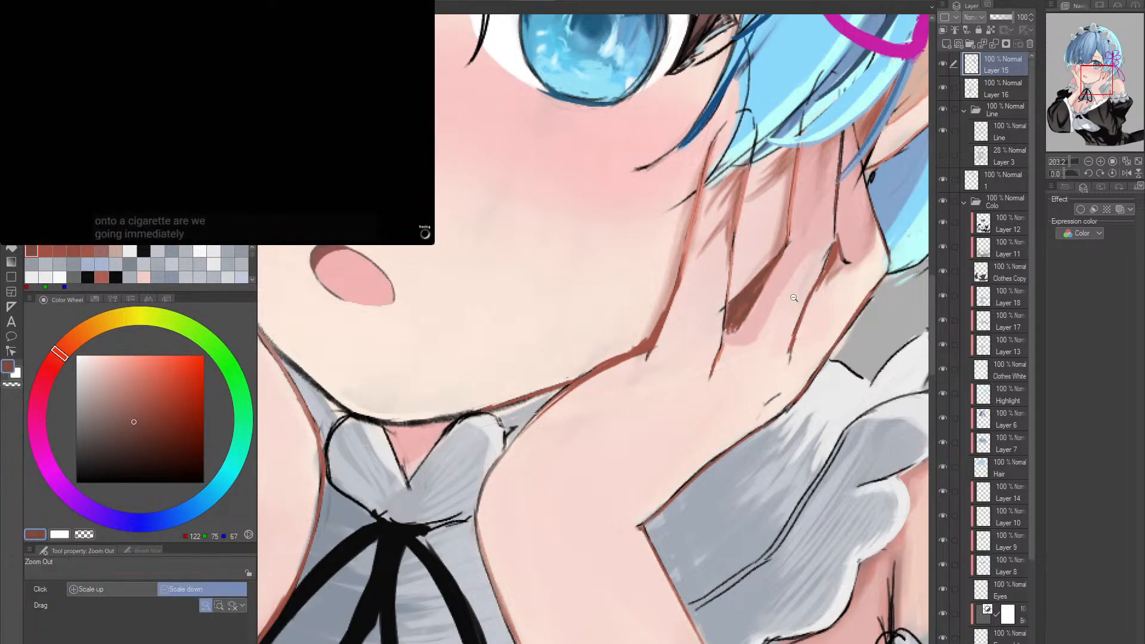
mouse_move(811, 381)
mouse_down()
mouse_move(740, 370)
mouse_move(835, 352)
mouse_up()
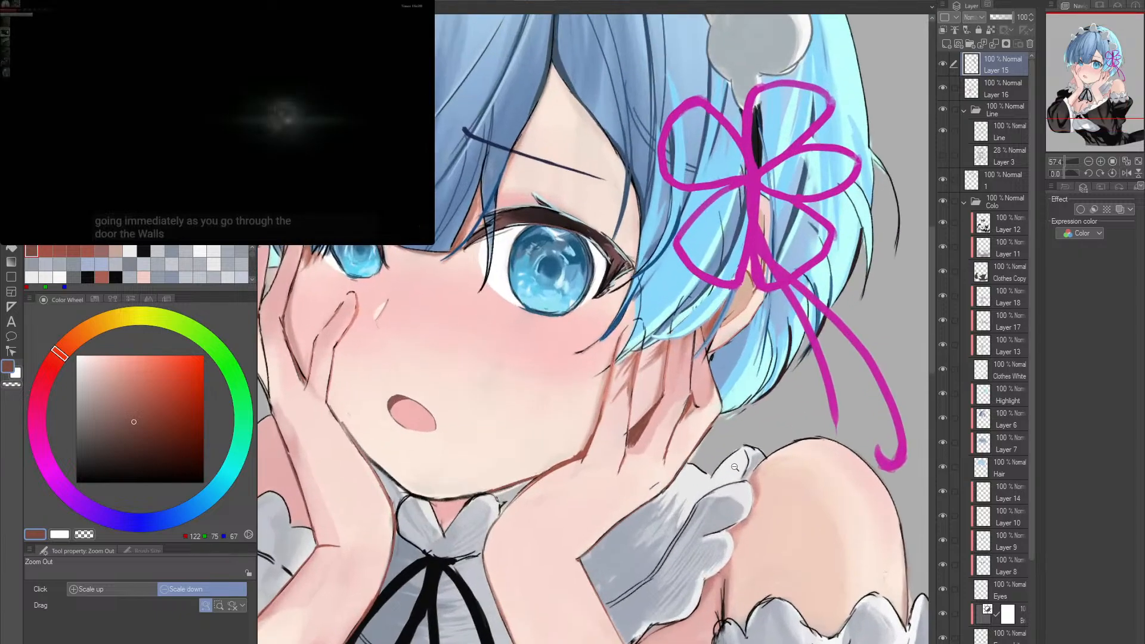
- Recolour the line where the character's right palm meets the cheek and jaw in brown (RGB 122, 75, 57) with the size 12 pen
drag(708, 353, 659, 393)
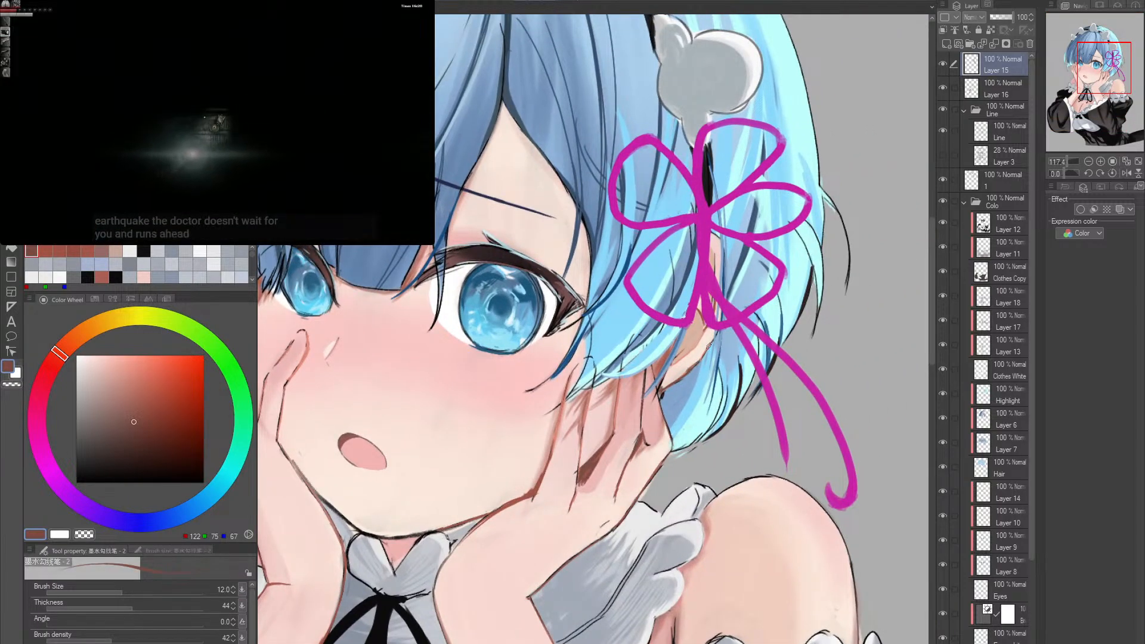
scroll(709, 347, down, 3)
scroll(471, 397, up, 3)
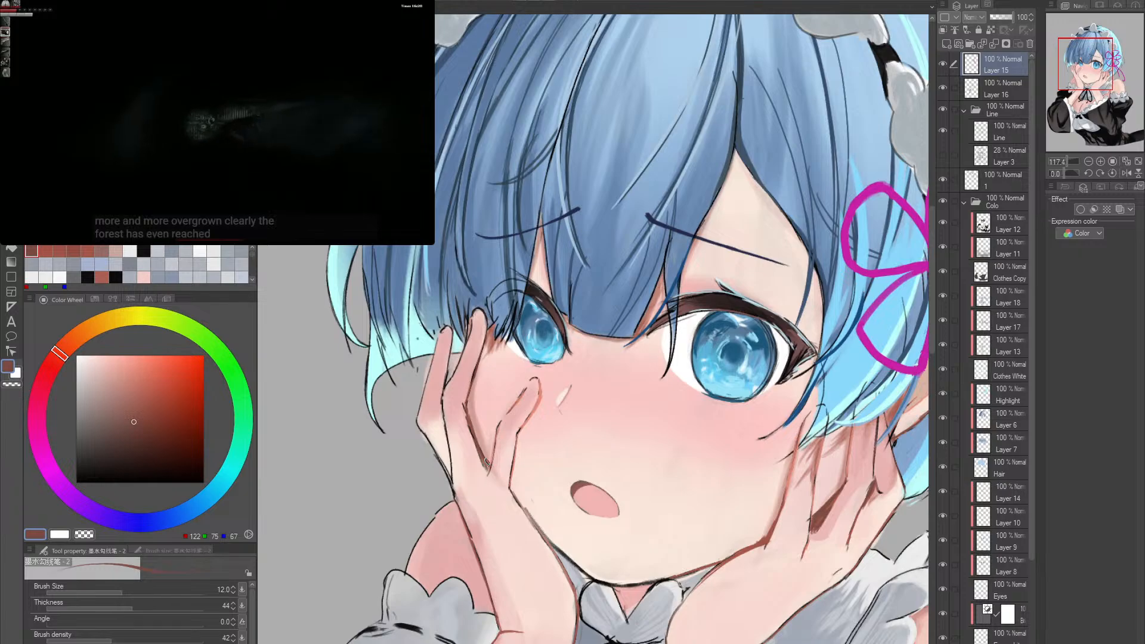
drag(619, 529, 582, 475)
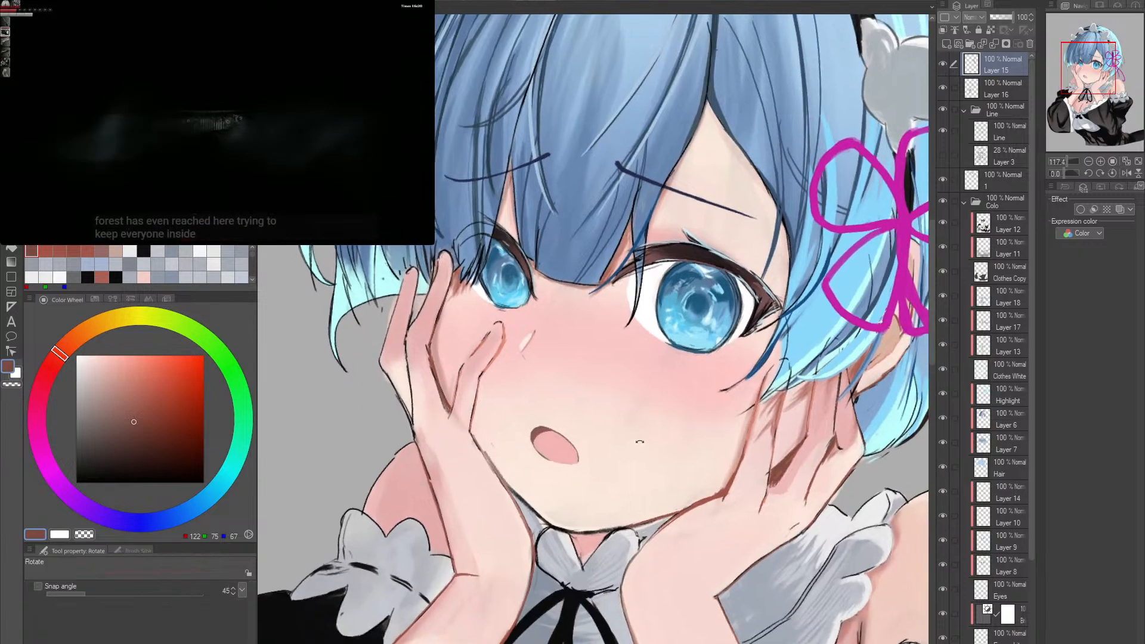
drag(639, 442, 617, 449)
drag(468, 433, 540, 432)
key(p)
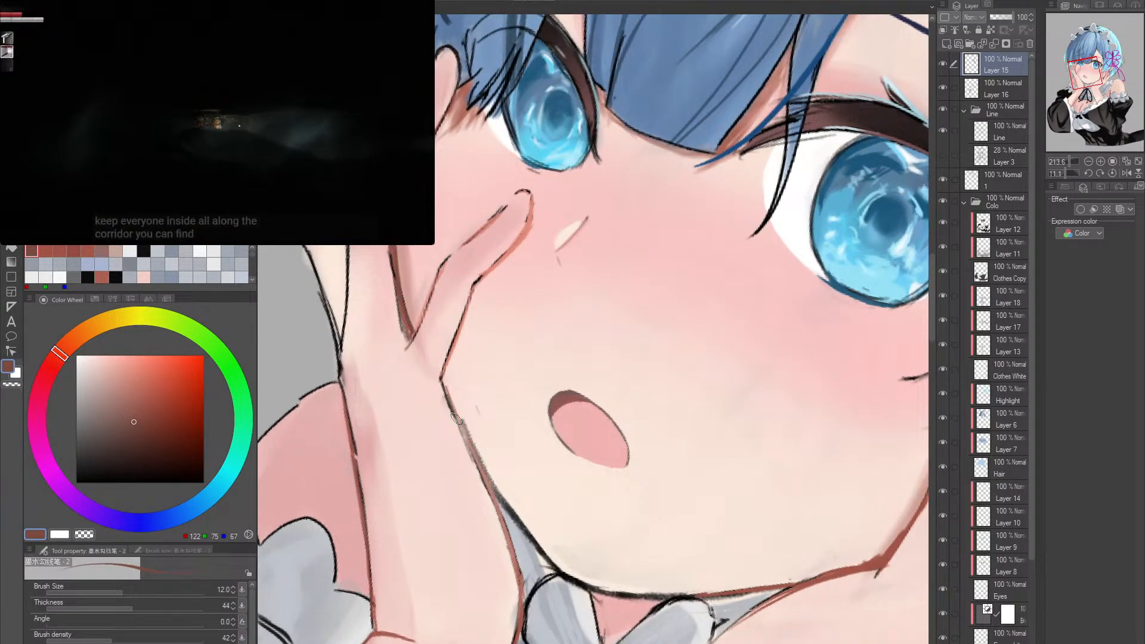
drag(457, 419, 495, 490)
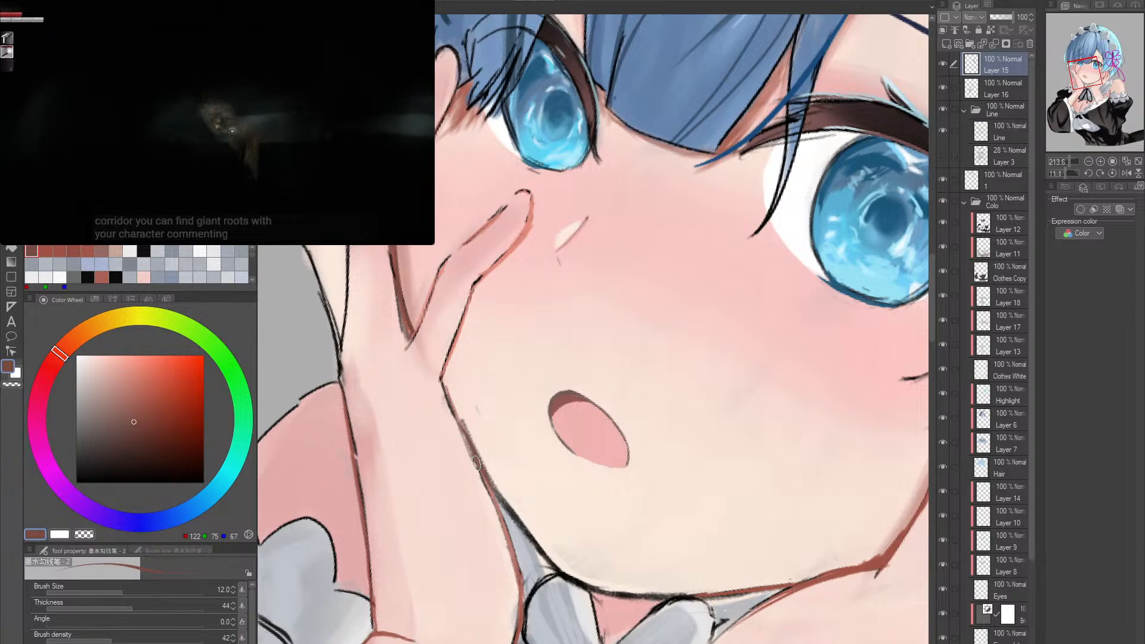
drag(625, 486, 555, 485)
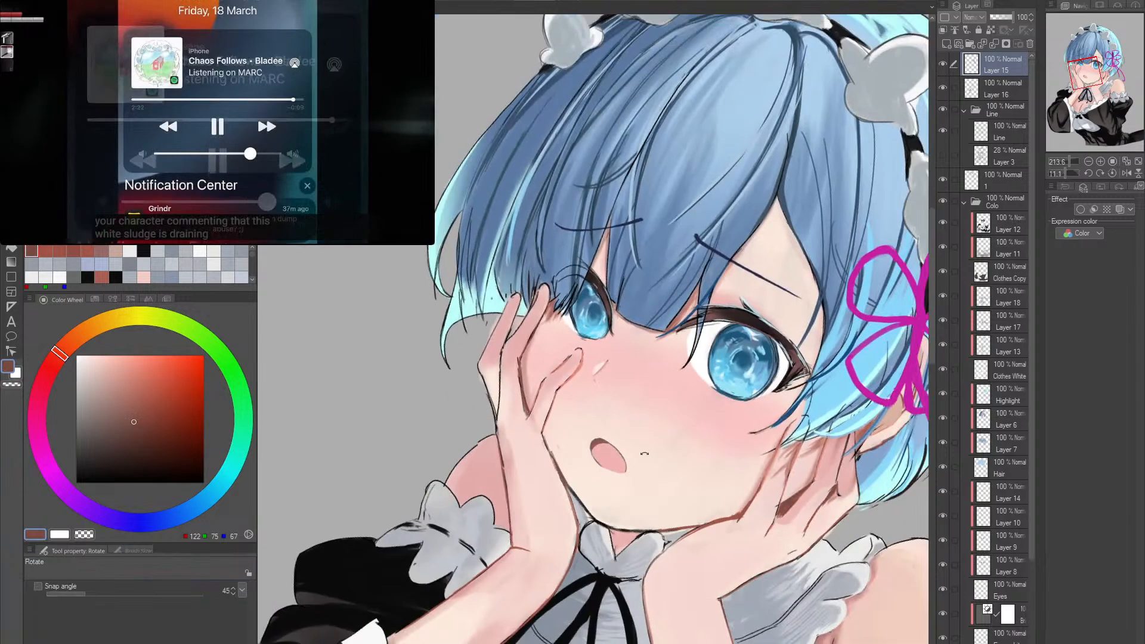
- Tint the outer outline of the character's right forearm, beside the bare shoulder, in the same brown
double_click(718, 439)
drag(718, 440, 716, 387)
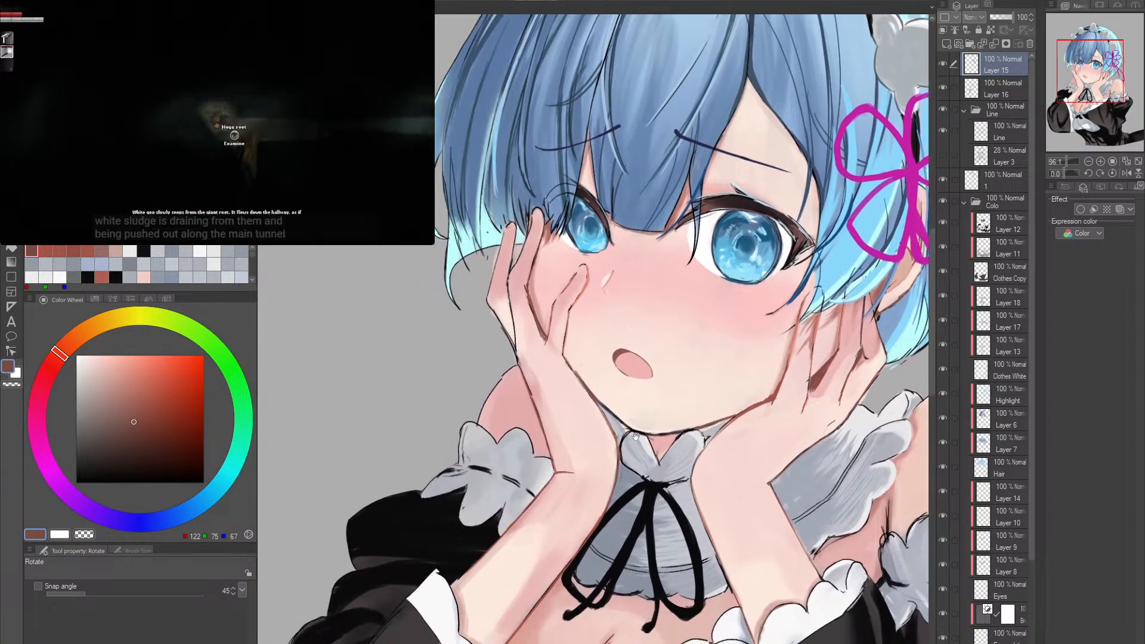
drag(555, 459, 595, 472)
drag(513, 386, 527, 388)
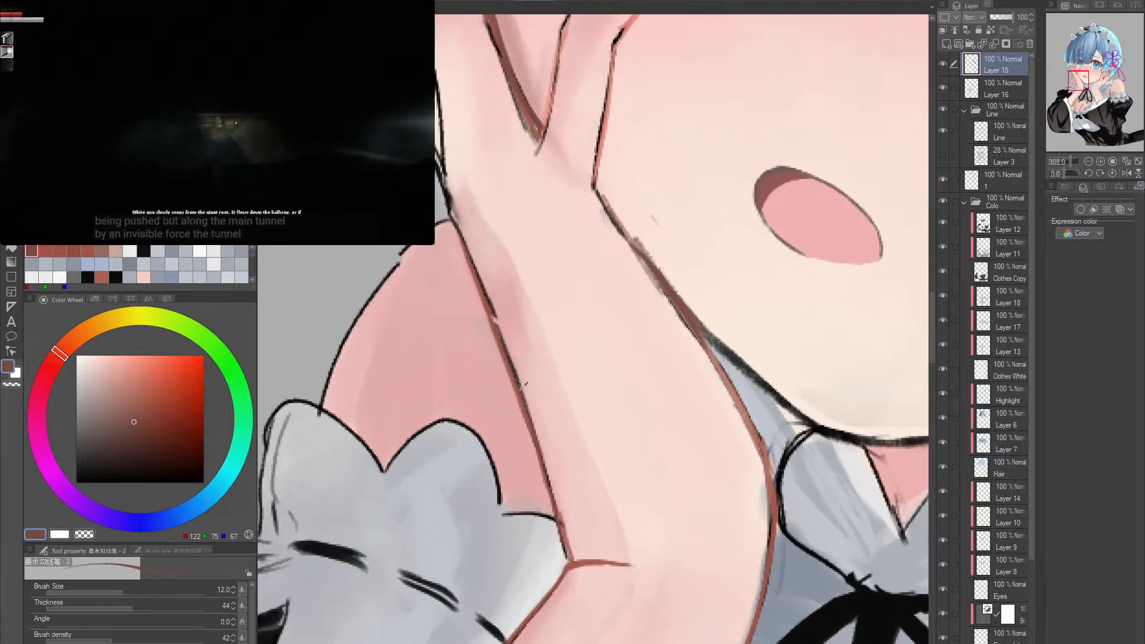
alt+click(529, 394)
- Recolour the curved outline of the character's right shoulder from the frill up to the wrist in red-brown (RGB 163, 90, 79)
drag(570, 348, 639, 460)
drag(652, 419, 635, 426)
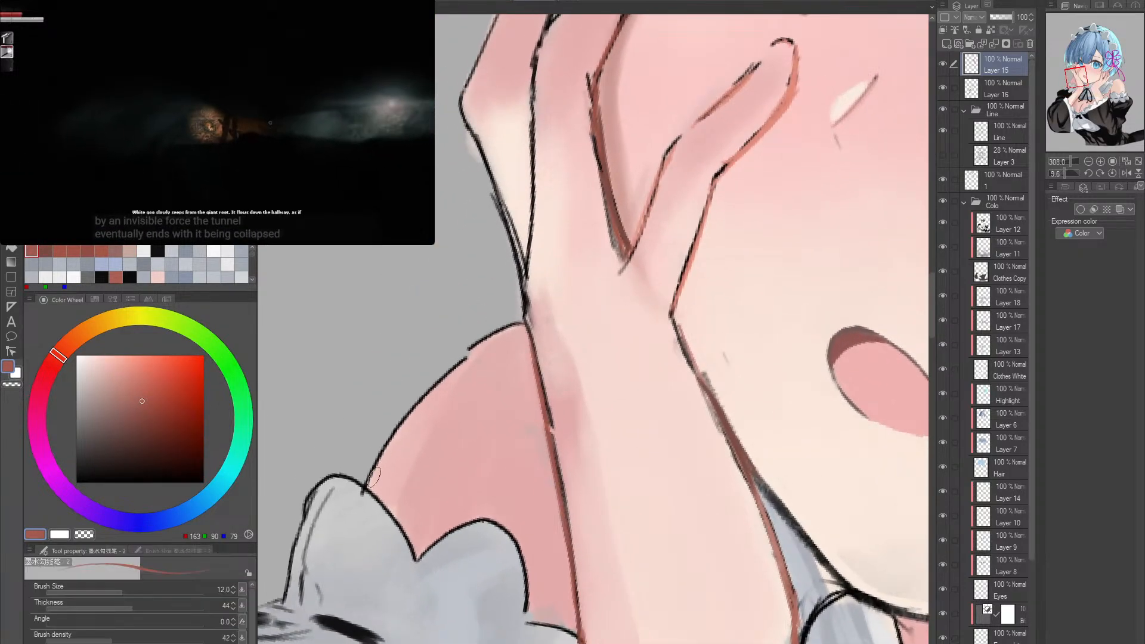
drag(367, 485, 443, 383)
mouse_move(413, 419)
mouse_down()
mouse_move(493, 337)
mouse_move(448, 368)
mouse_move(517, 324)
mouse_up()
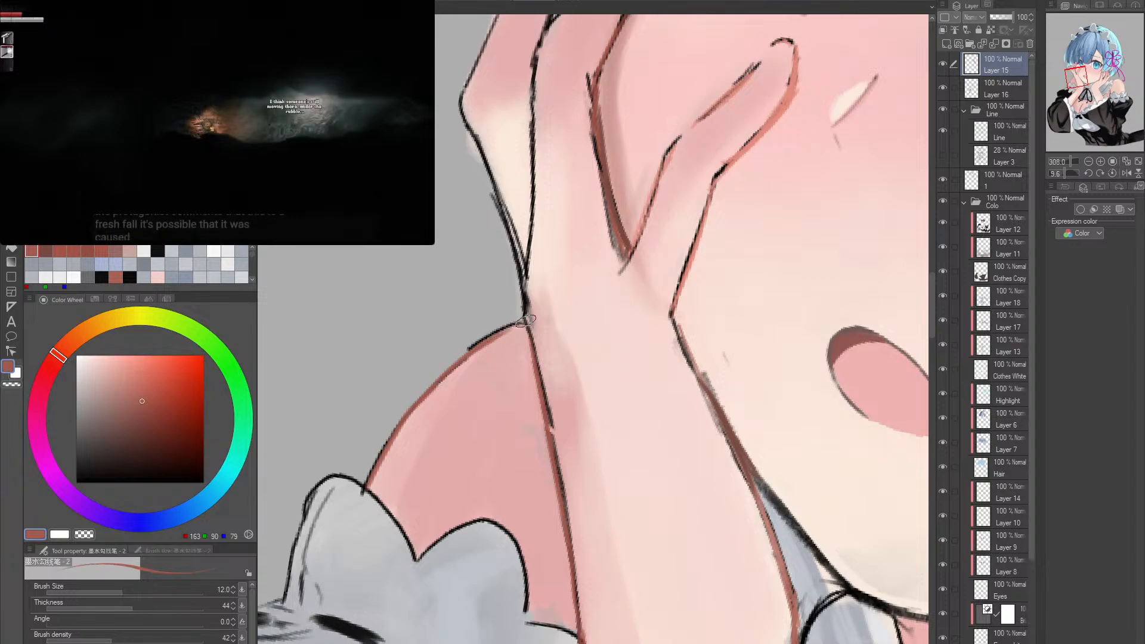
drag(461, 356, 517, 324)
- Recolour the line from the character's right wrist up between the two outer fingers in red-brown with the size 12 pen
double_click(664, 311)
drag(736, 295, 663, 275)
drag(692, 287, 559, 395)
mouse_move(584, 400)
mouse_down()
mouse_move(622, 406)
mouse_move(597, 416)
mouse_up()
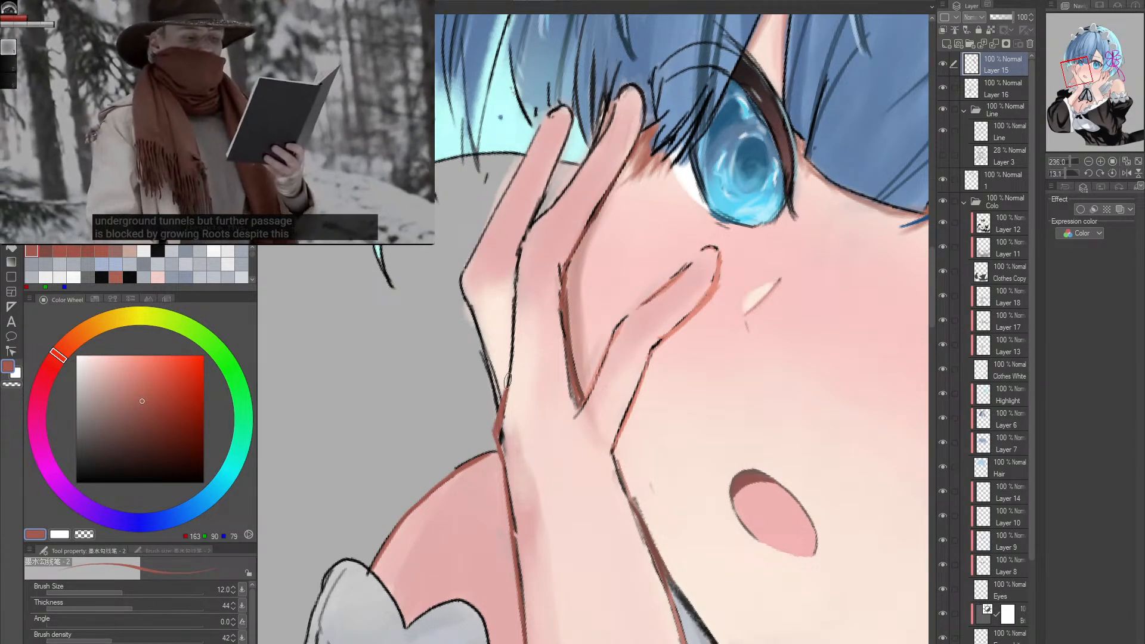
key(r)
drag(596, 340, 572, 370)
key(ctrl+space)
drag(520, 337, 573, 334)
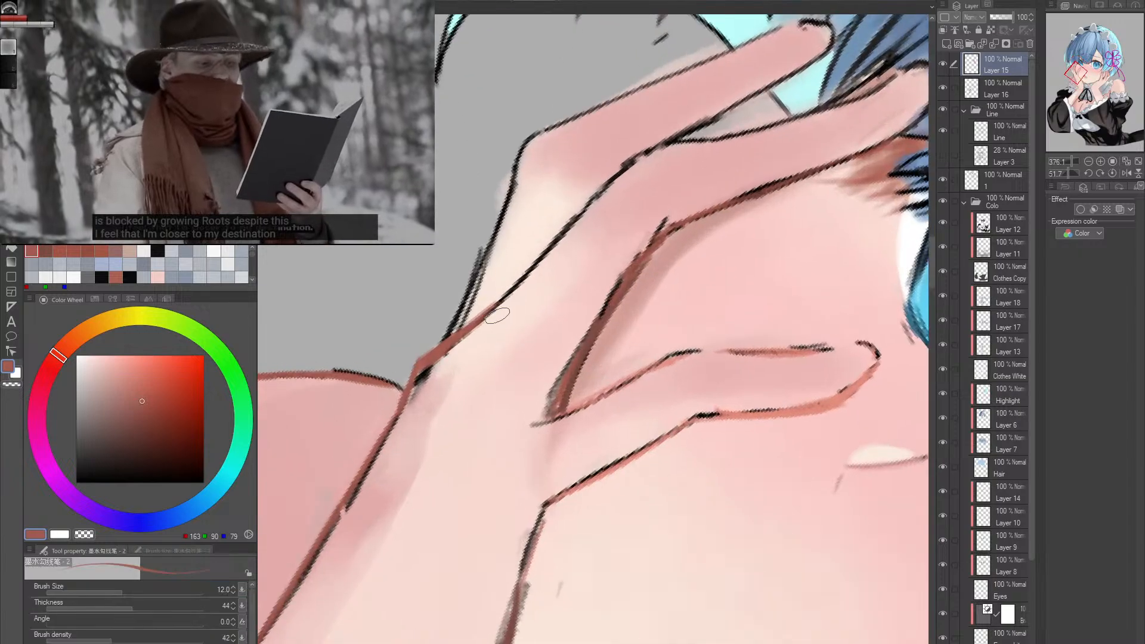
drag(504, 315, 563, 227)
key(space)
drag(606, 192, 528, 329)
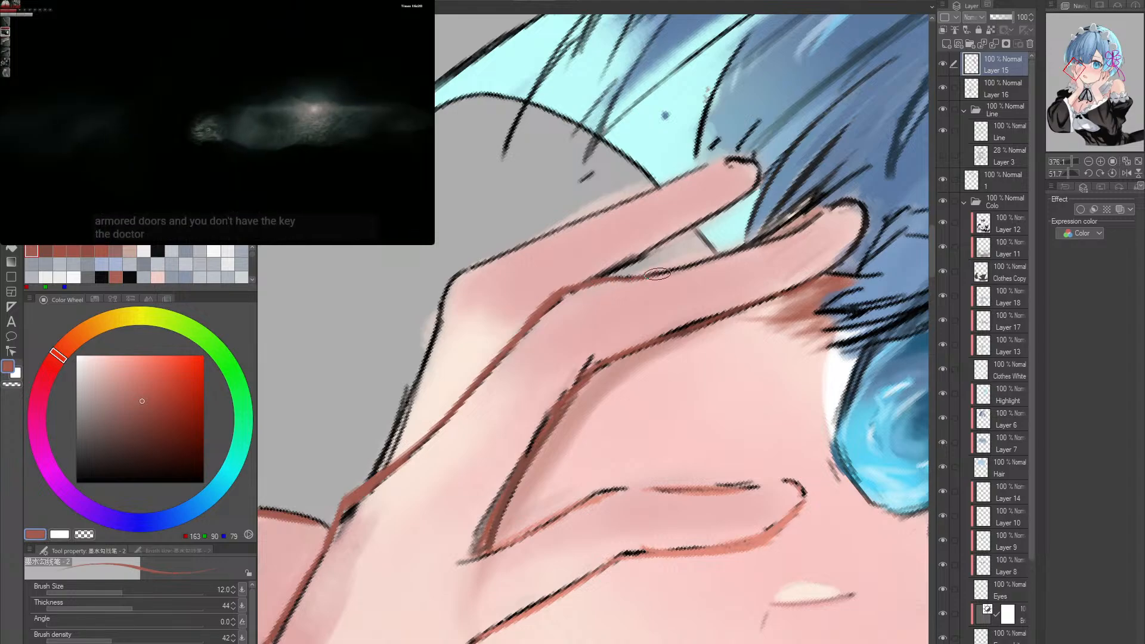
- Recolour the outer edge of the character's right hand from the wrist to the little finger's knuckle in red-brown
key(r)
drag(578, 206, 706, 421)
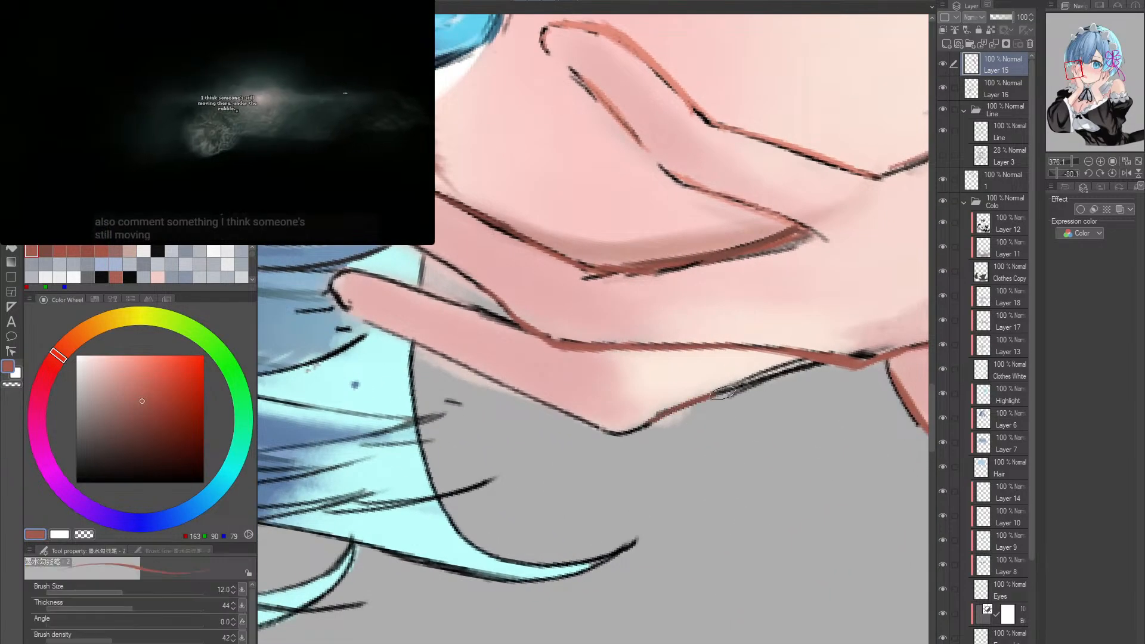
mouse_move(818, 376)
mouse_down()
mouse_move(779, 265)
mouse_move(752, 334)
mouse_move(675, 391)
mouse_up()
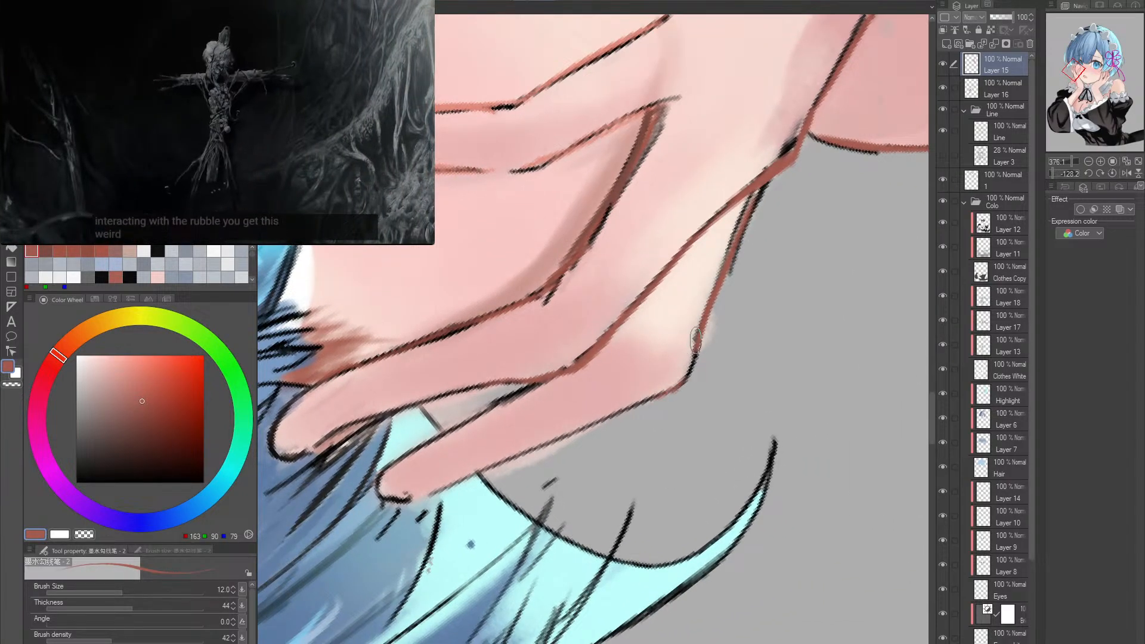
drag(700, 330, 680, 388)
drag(622, 429, 729, 346)
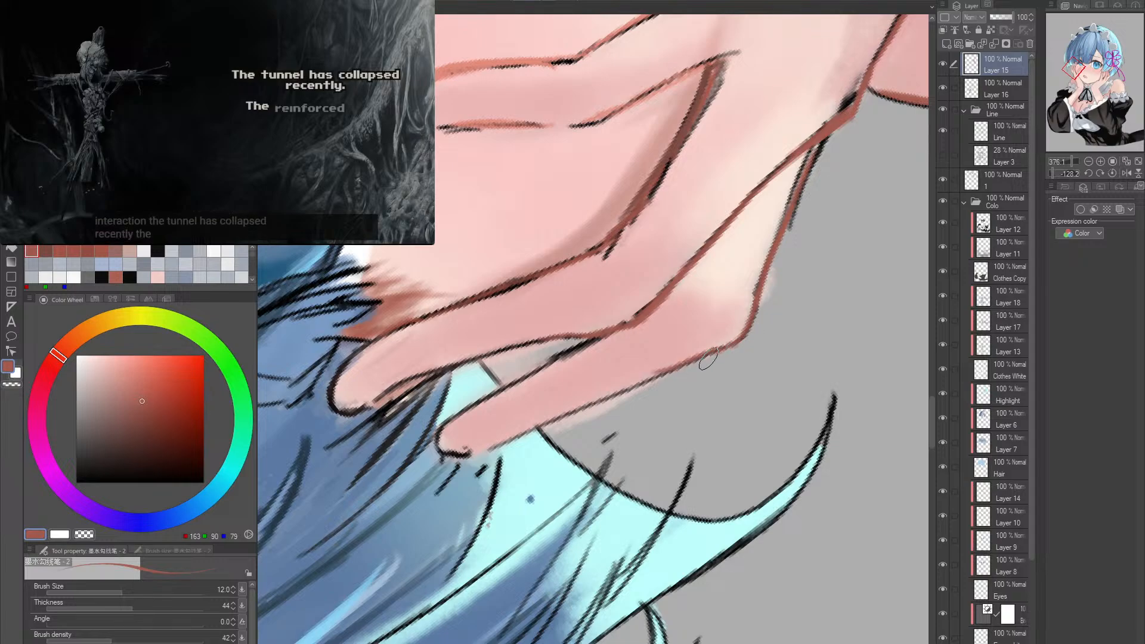
- Recolour the lower edge of the right hand's little finger and the neighbouring finger's outline in red-brown with the size 12 pen
drag(629, 389, 736, 342)
drag(476, 400, 598, 339)
drag(743, 424, 728, 489)
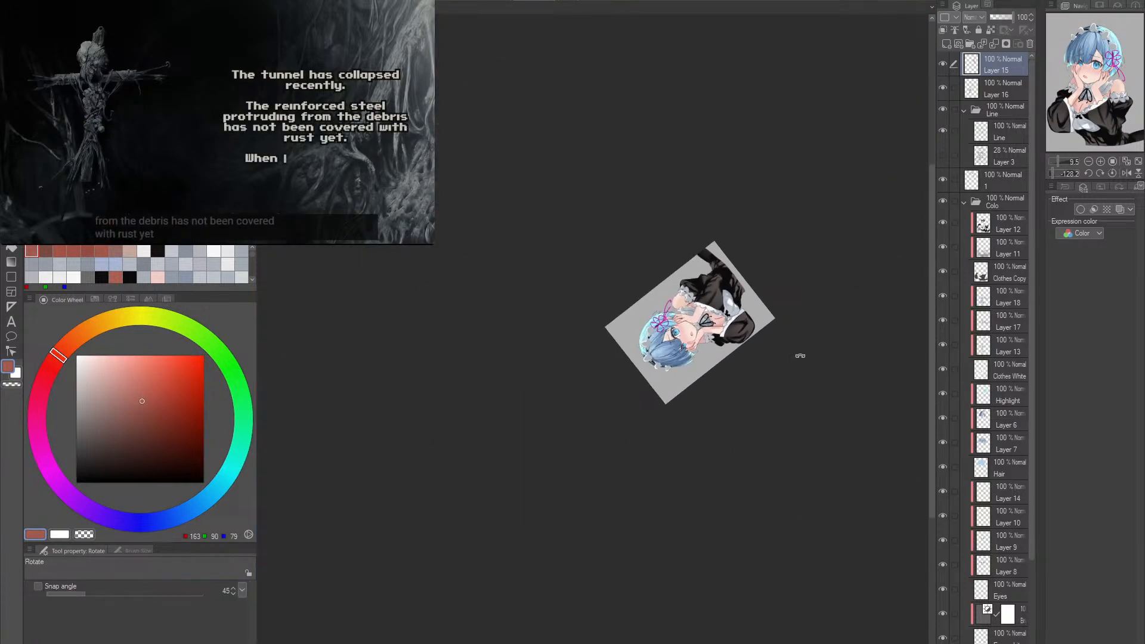
- Set the canvas upright and check the whole illustration both mirrored and unmirrored
drag(800, 298, 506, 539)
drag(523, 481, 615, 412)
click(1127, 173)
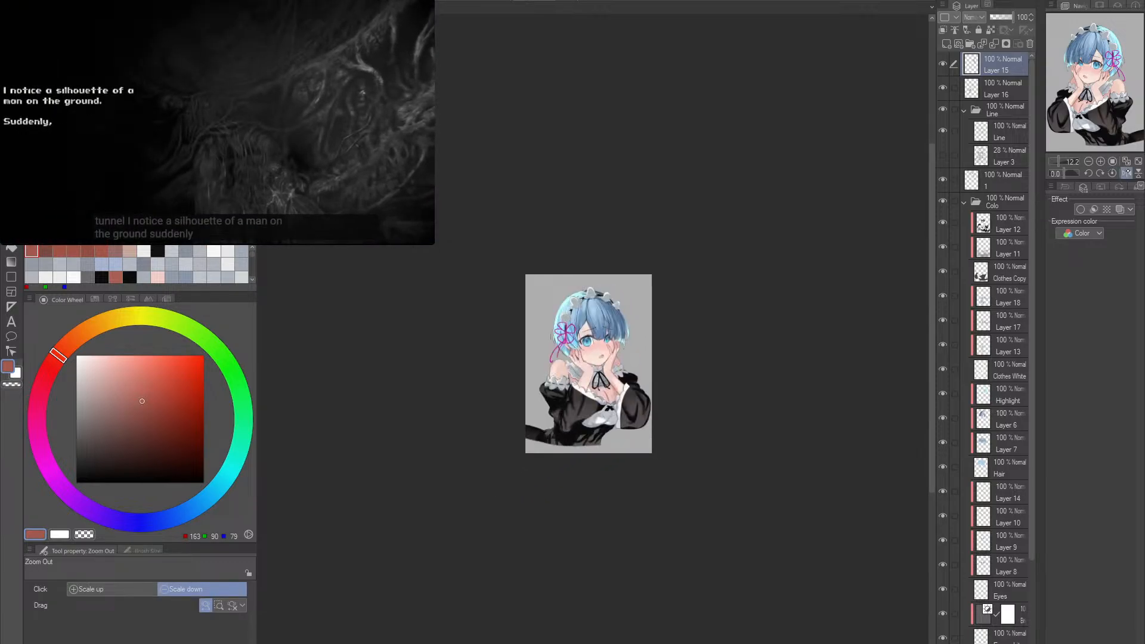
click(1127, 173)
click(1126, 173)
click(1127, 173)
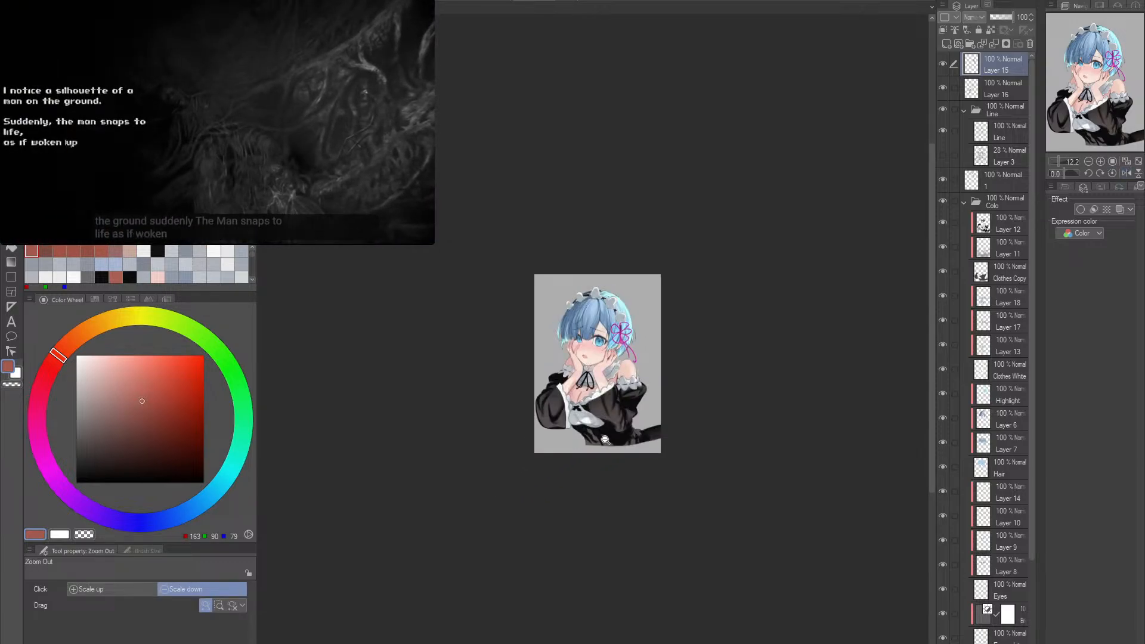
drag(610, 436, 628, 455)
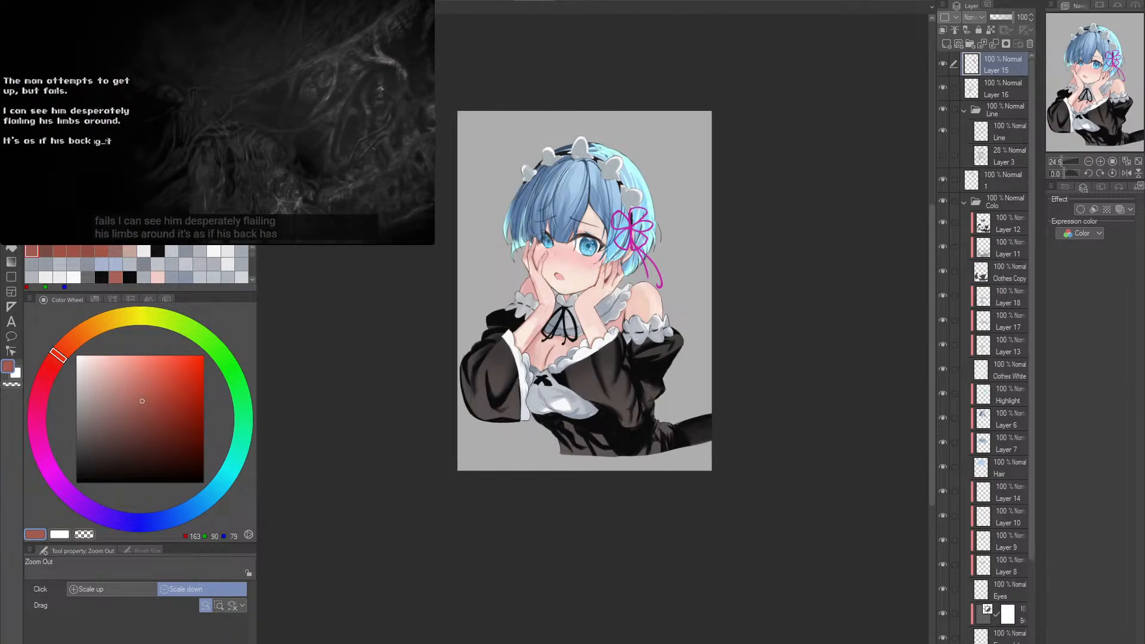
- Sample a near-white highlight colour (RGB 253, 251, 251) from the separate reference document for the chest
scroll(634, 461, up, 8)
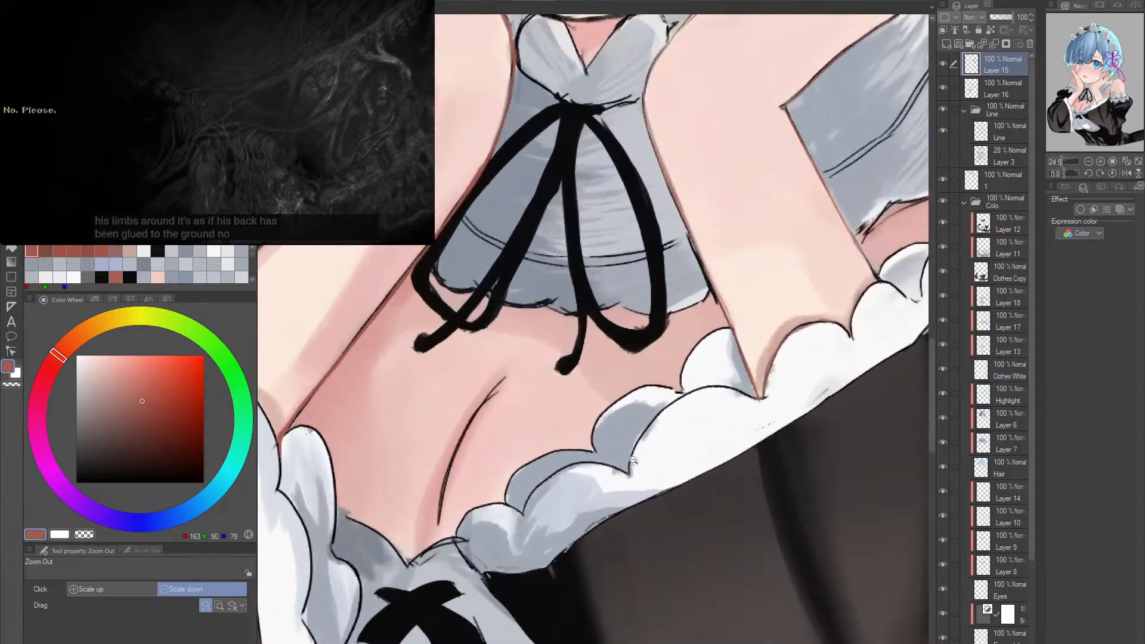
alt+click(577, 389)
mouse_move(581, 431)
mouse_down()
mouse_move(619, 440)
mouse_move(598, 430)
mouse_up()
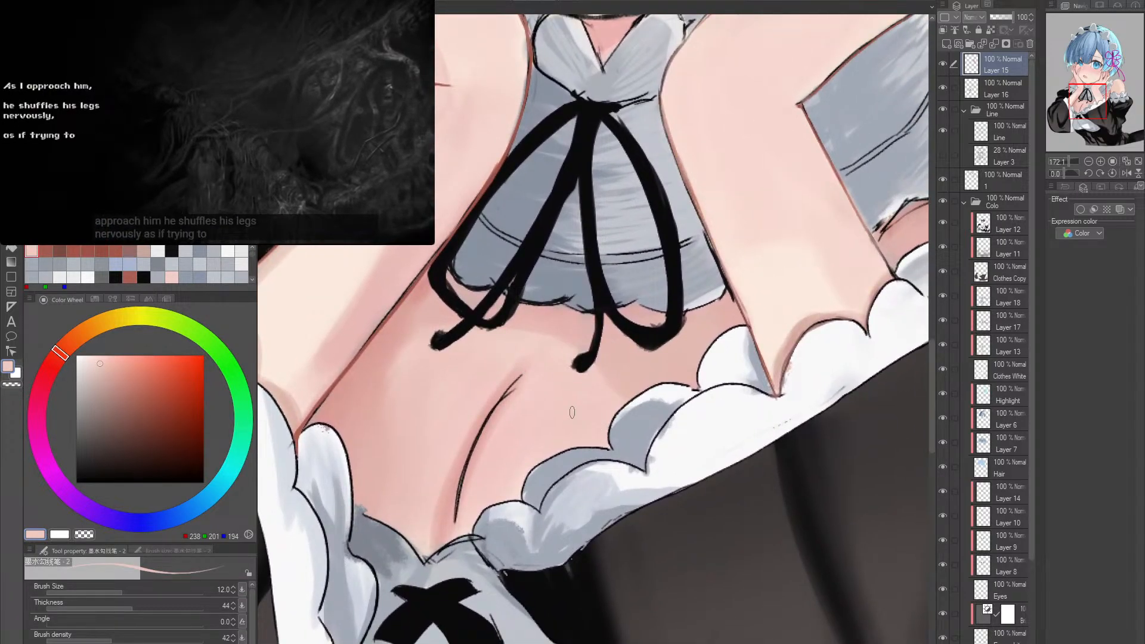
click(239, 125)
key(alt+space)
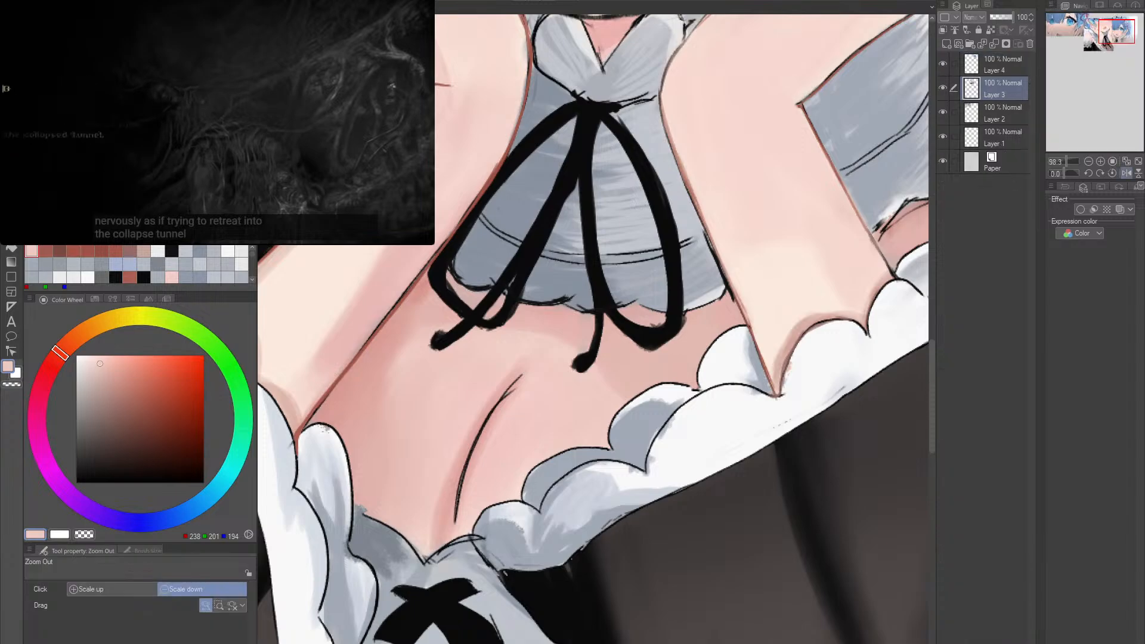
mouse_move(239, 126)
mouse_down()
mouse_move(209, 125)
mouse_move(263, 125)
mouse_move(173, 125)
mouse_move(221, 125)
mouse_up()
alt+click(239, 126)
alt+click(239, 125)
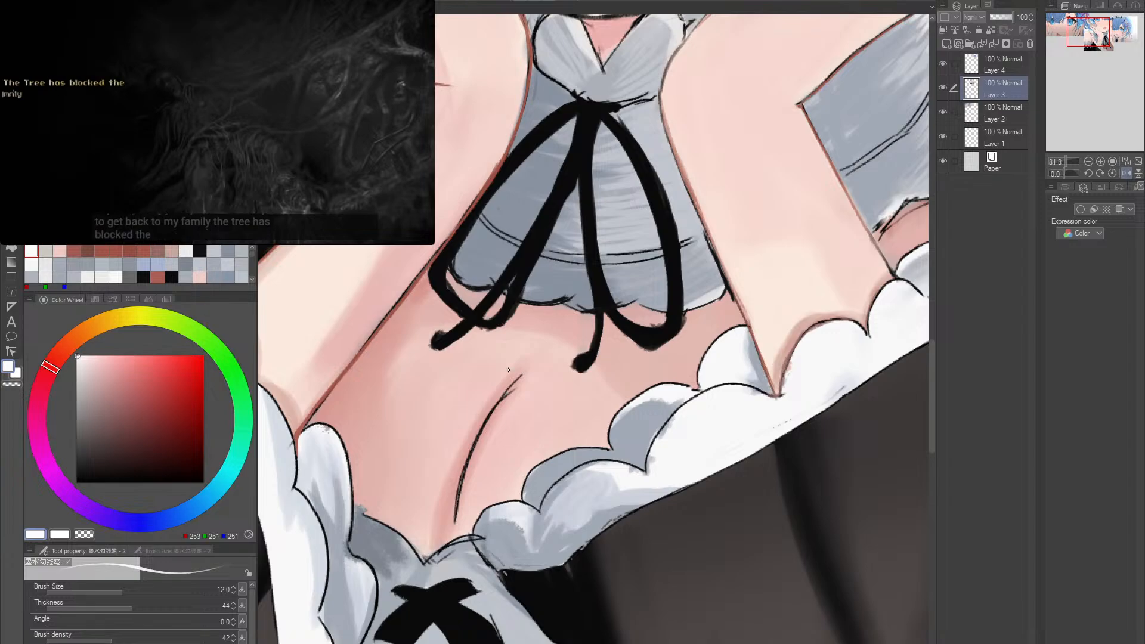
- Try a near-white highlight stroke above the cleavage line with the pen at size 40, and undo it
key(bracketright)
key(bracketright)
key(bracketright)
key(bracketright)
key(bracketright)
key(bracketright)
drag(525, 381, 569, 358)
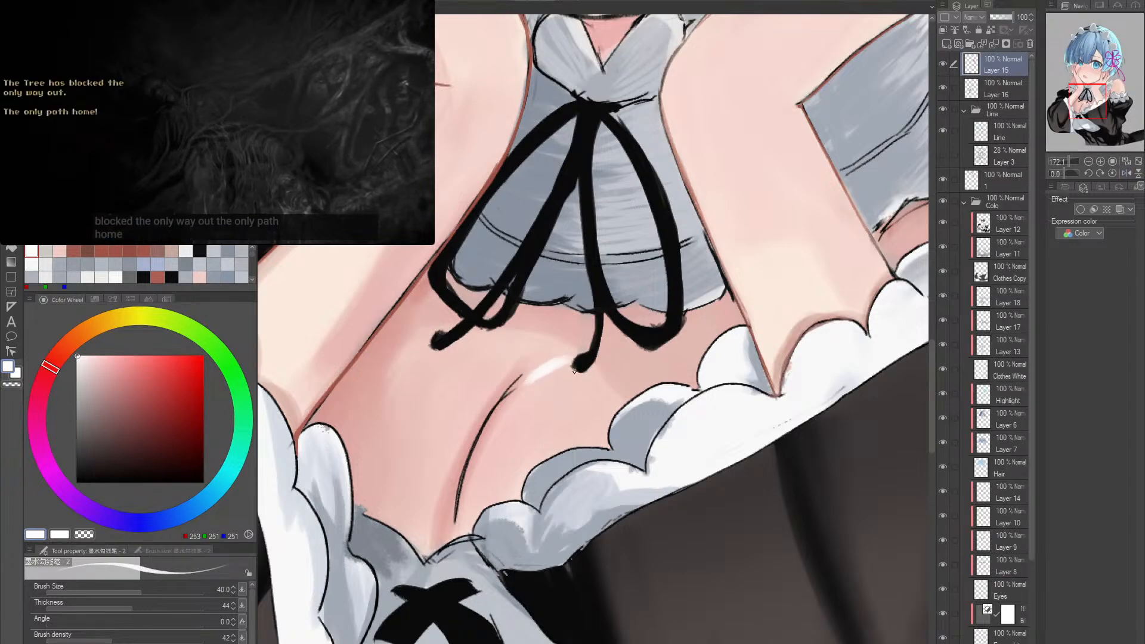
key(ctrl+z)
key(ctrl+alt+space)
drag(686, 406, 645, 403)
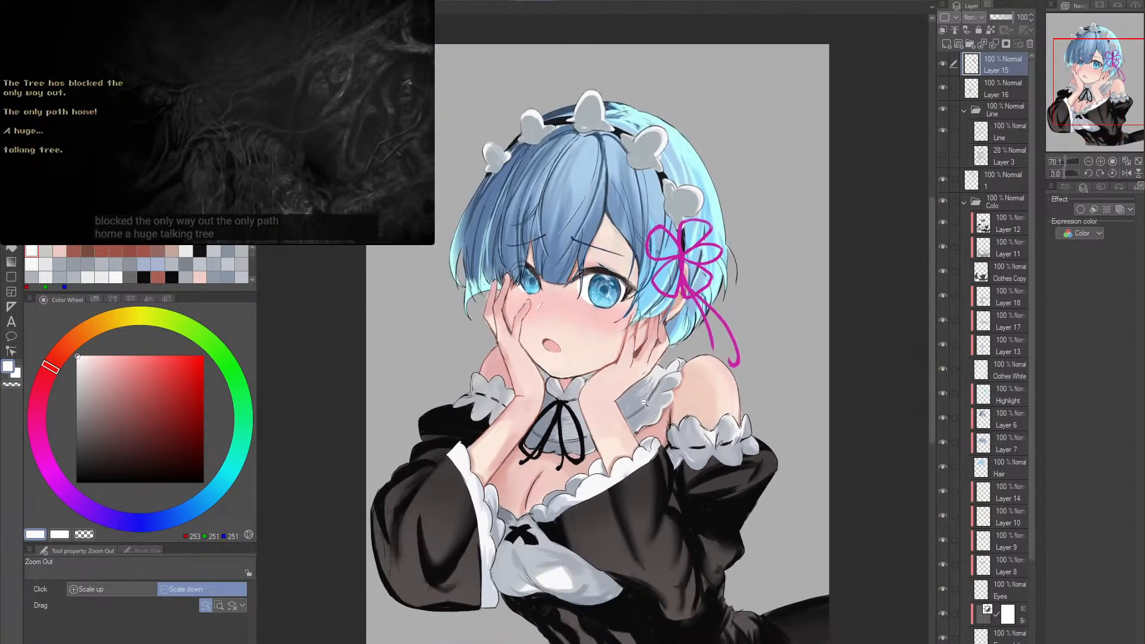
- Open the earlier painting of the same character and compare it with Layer 14 hidden and shown
click(644, 402)
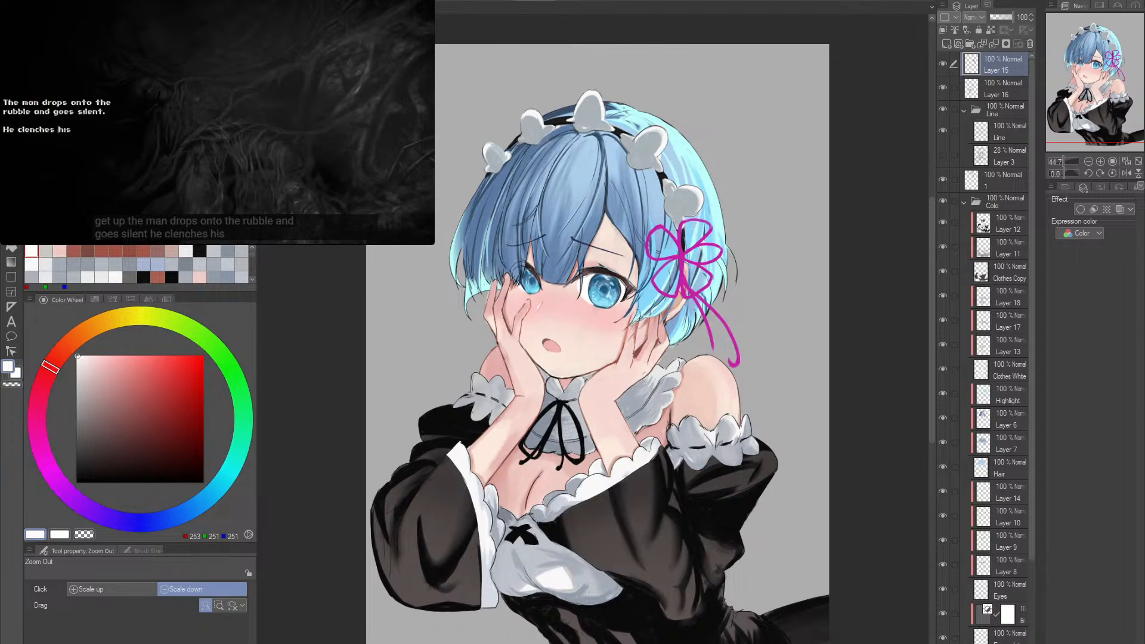
click(248, 81)
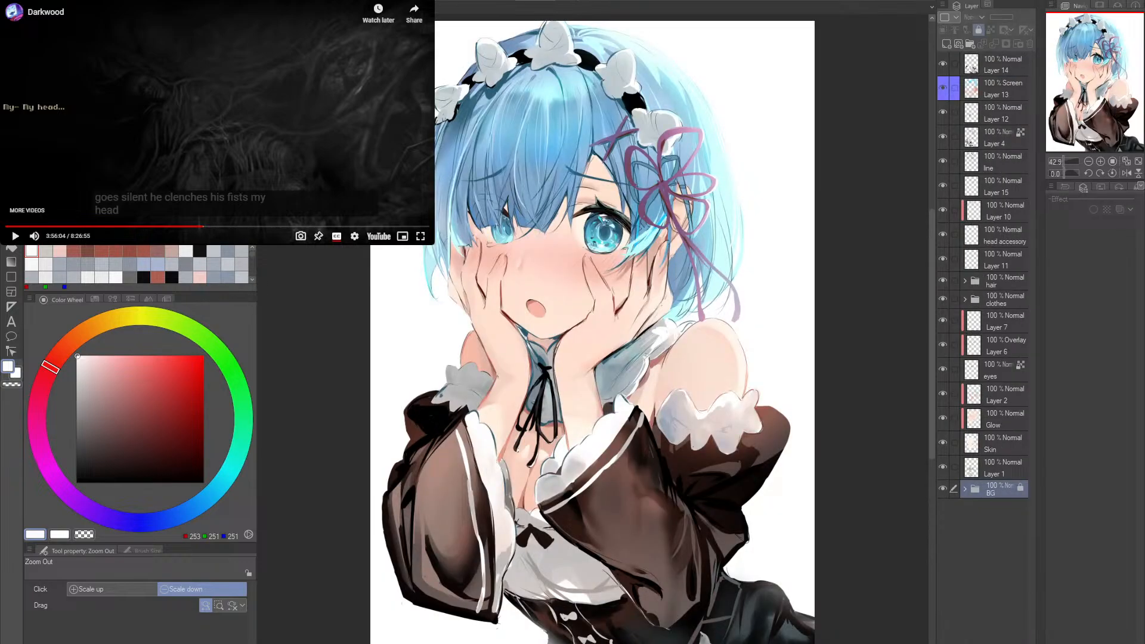
click(877, 151)
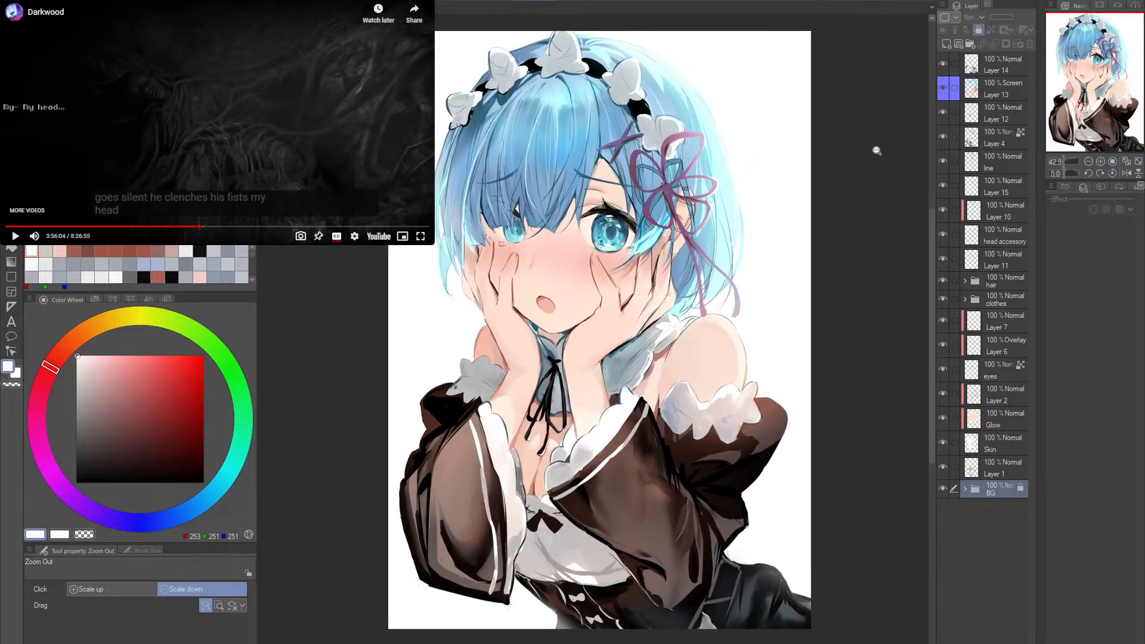
click(944, 62)
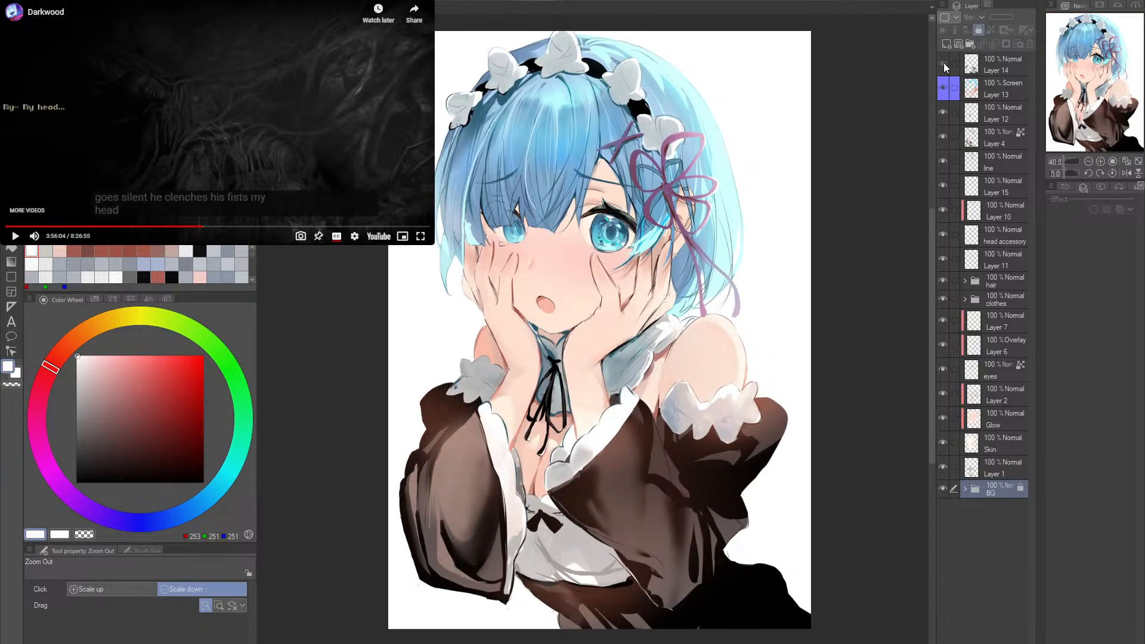
click(943, 63)
click(944, 63)
click(944, 63)
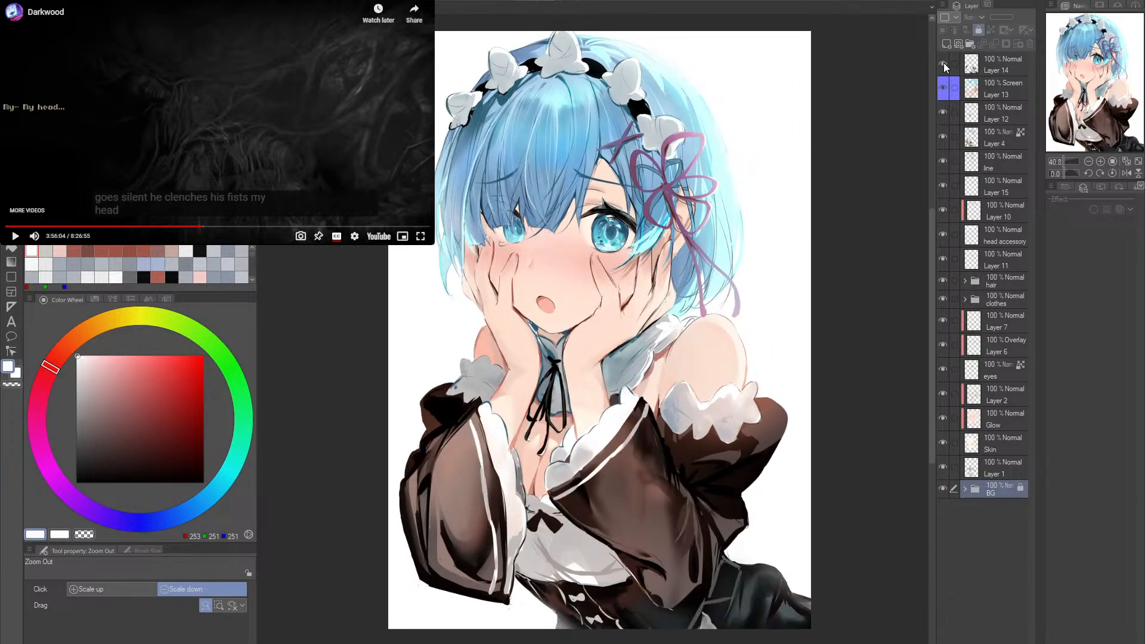
click(943, 62)
click(943, 62)
click(944, 62)
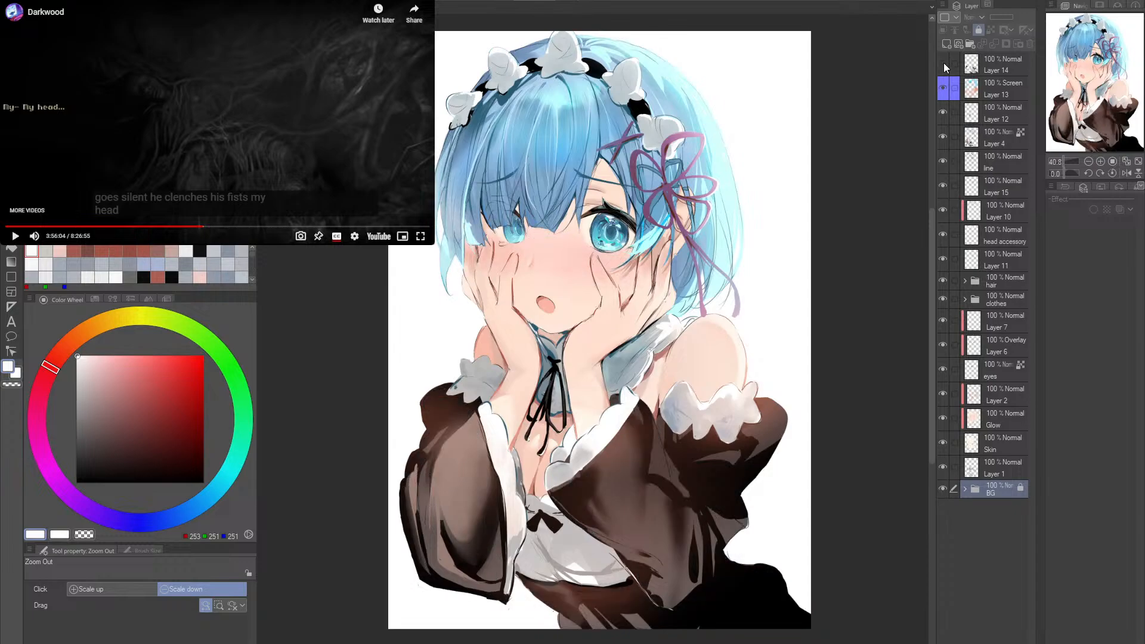
click(944, 63)
click(944, 63)
click(944, 63)
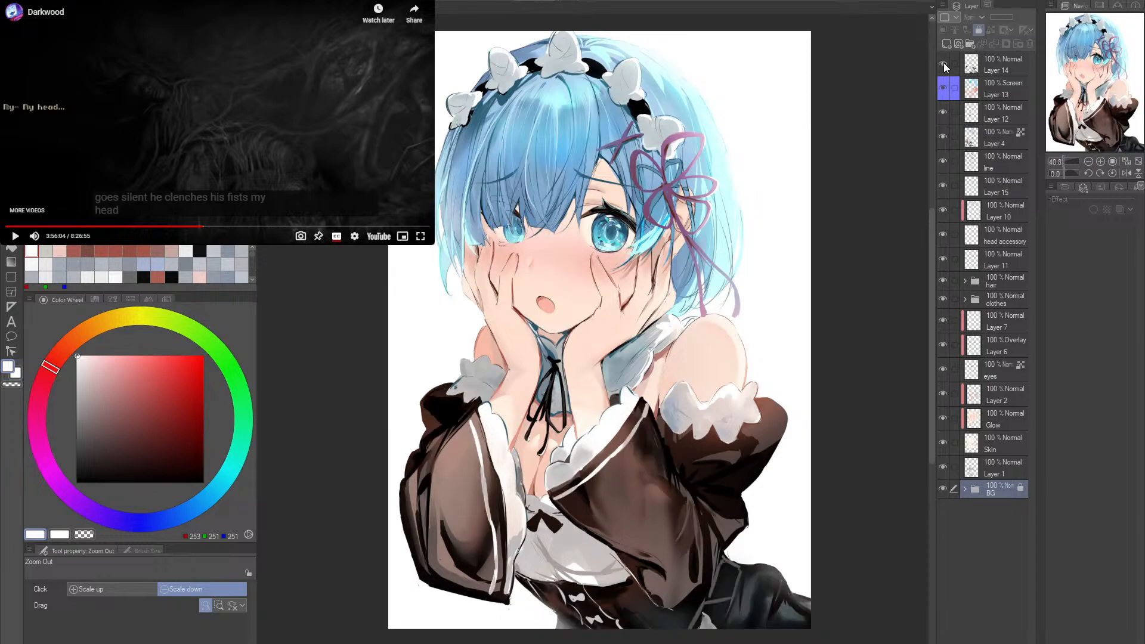
click(943, 62)
click(944, 62)
- Check Layer 13 in the earlier painting, hide Layer 12, and compare Layer 4 shown and hidden, leaving it hidden
click(944, 88)
click(943, 94)
click(943, 113)
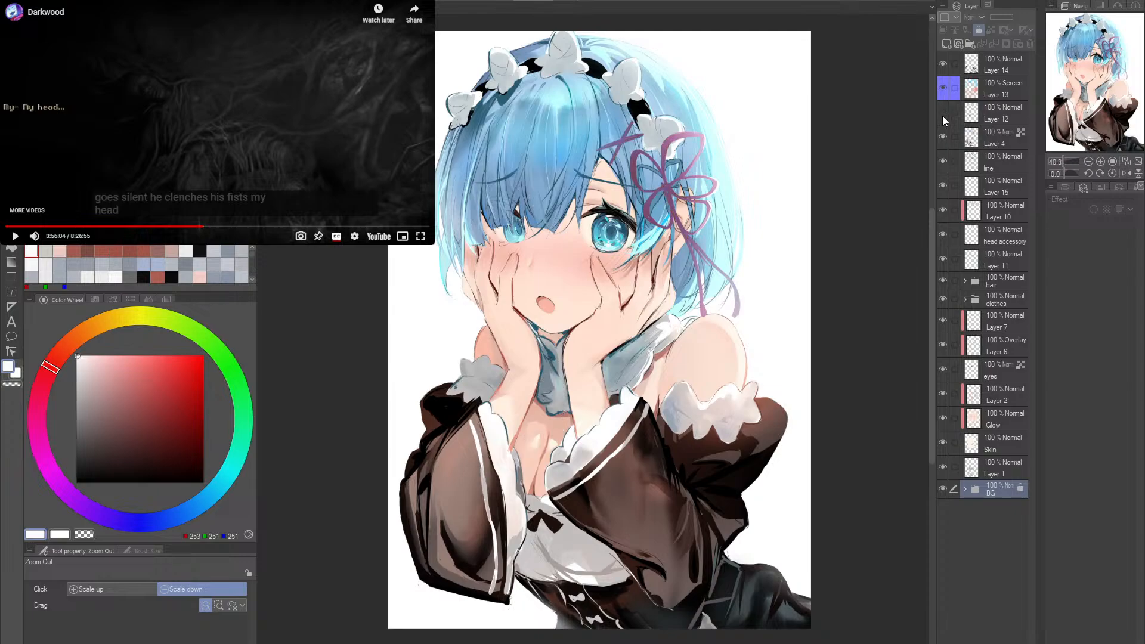
click(940, 138)
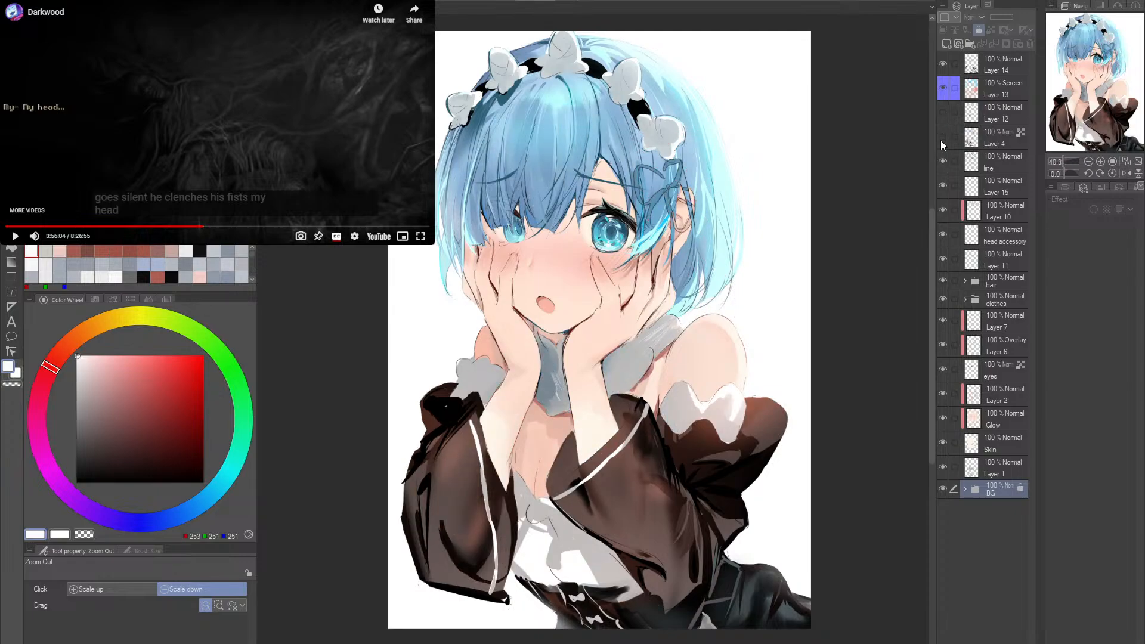
click(942, 138)
click(942, 138)
click(941, 139)
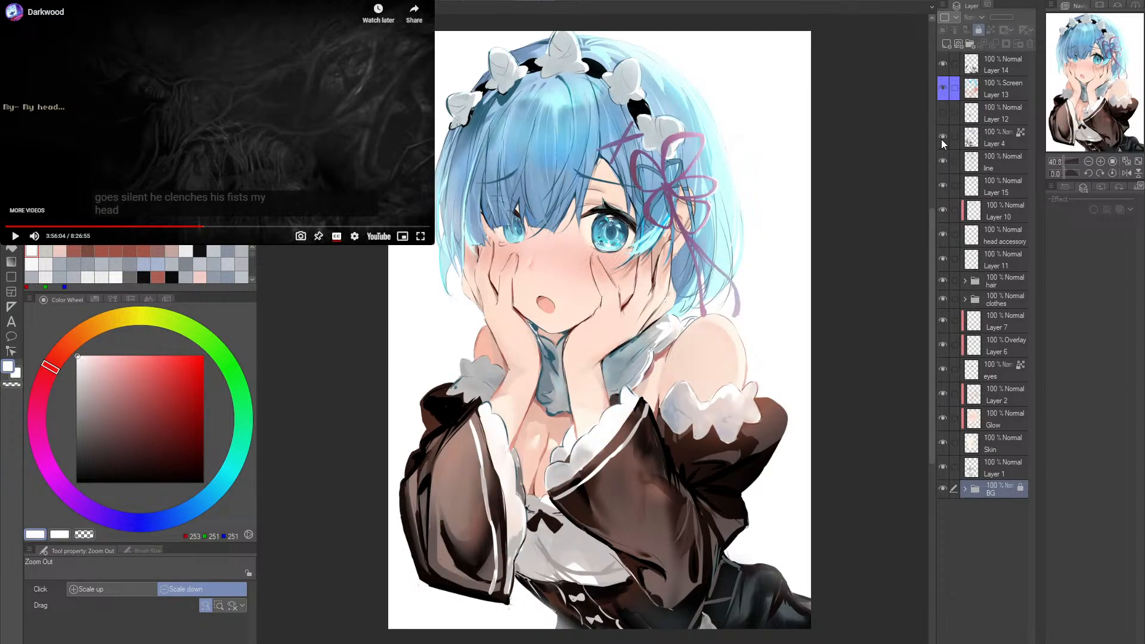
click(941, 138)
click(941, 138)
click(942, 138)
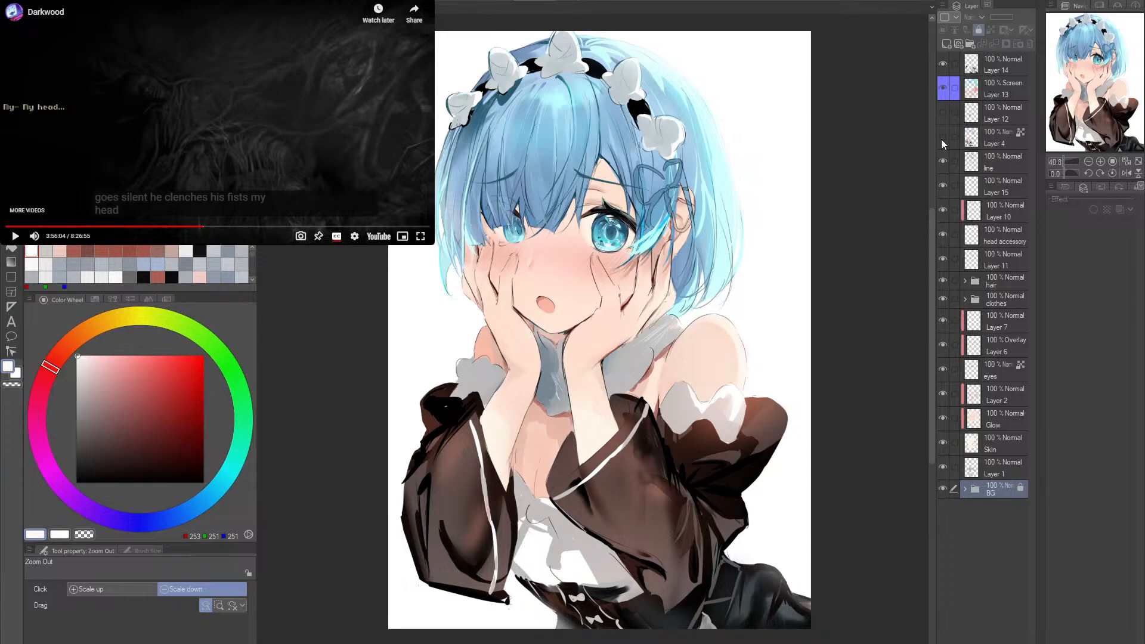
click(942, 139)
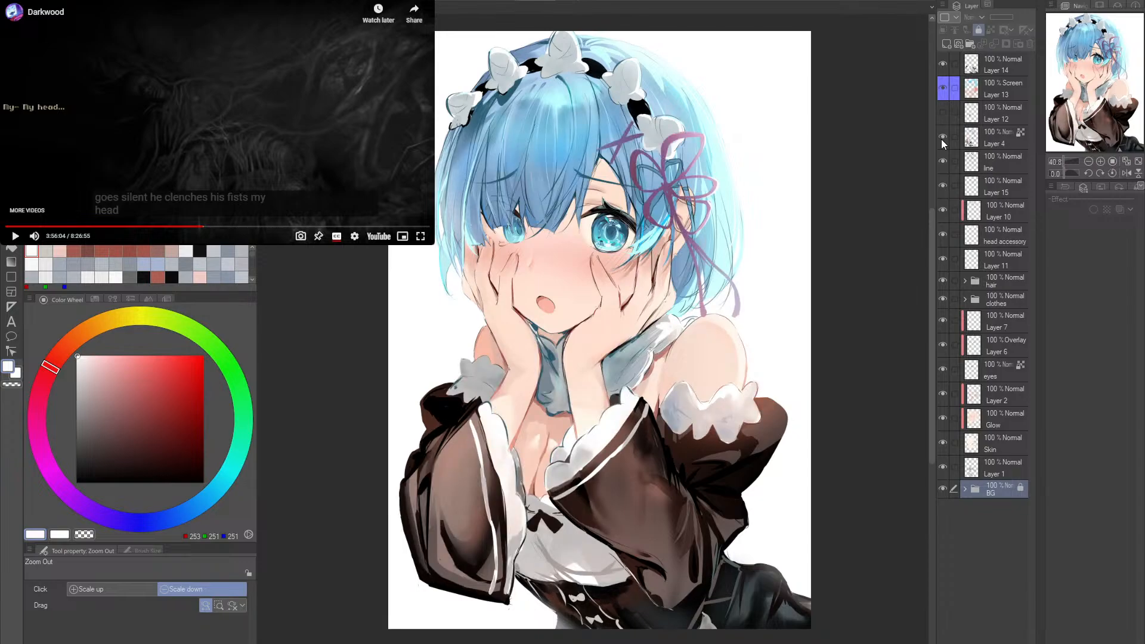
click(942, 138)
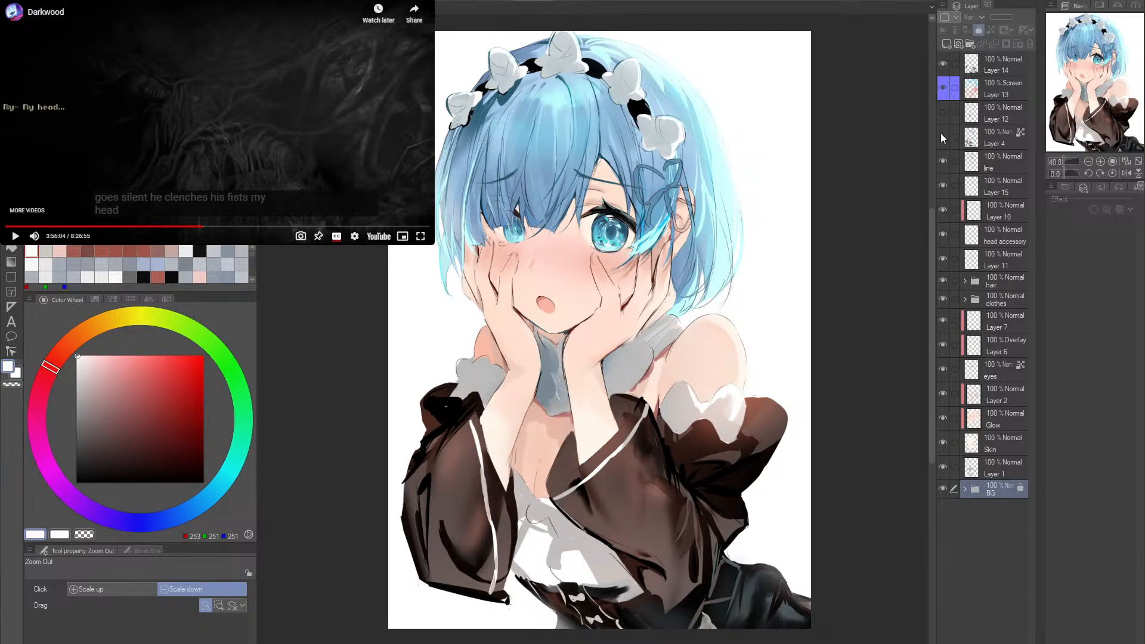
- Hide Layer 14 in the earlier painting and set Layer 13's blending mode to Normal to expose its glow colours
click(943, 66)
click(939, 87)
click(940, 87)
click(978, 88)
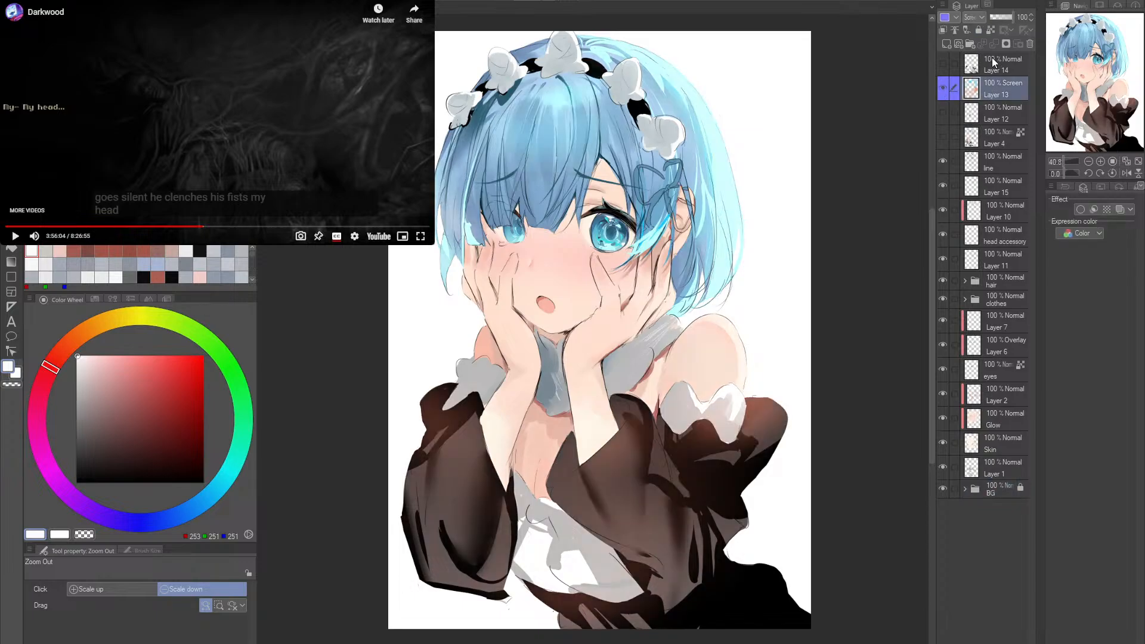
click(974, 32)
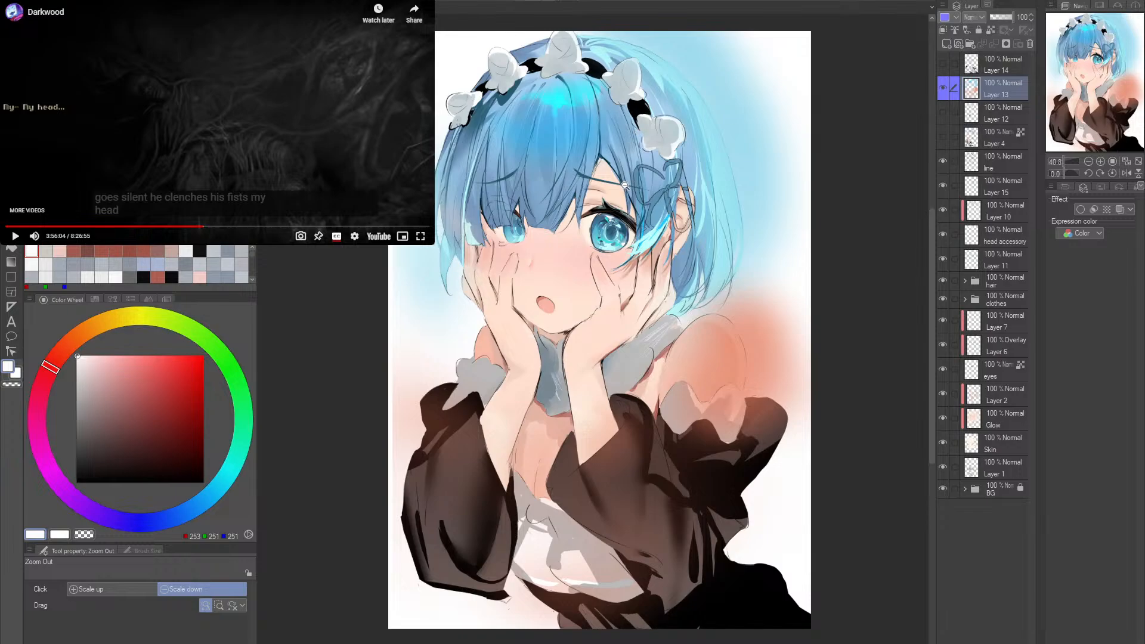
- Sample the light blue (RGB 163, 221, 239) of Layer 13's glow beside the hair and return to the maid illustration
mouse_move(623, 184)
mouse_down()
mouse_move(596, 186)
mouse_move(631, 183)
mouse_up()
alt+click(754, 141)
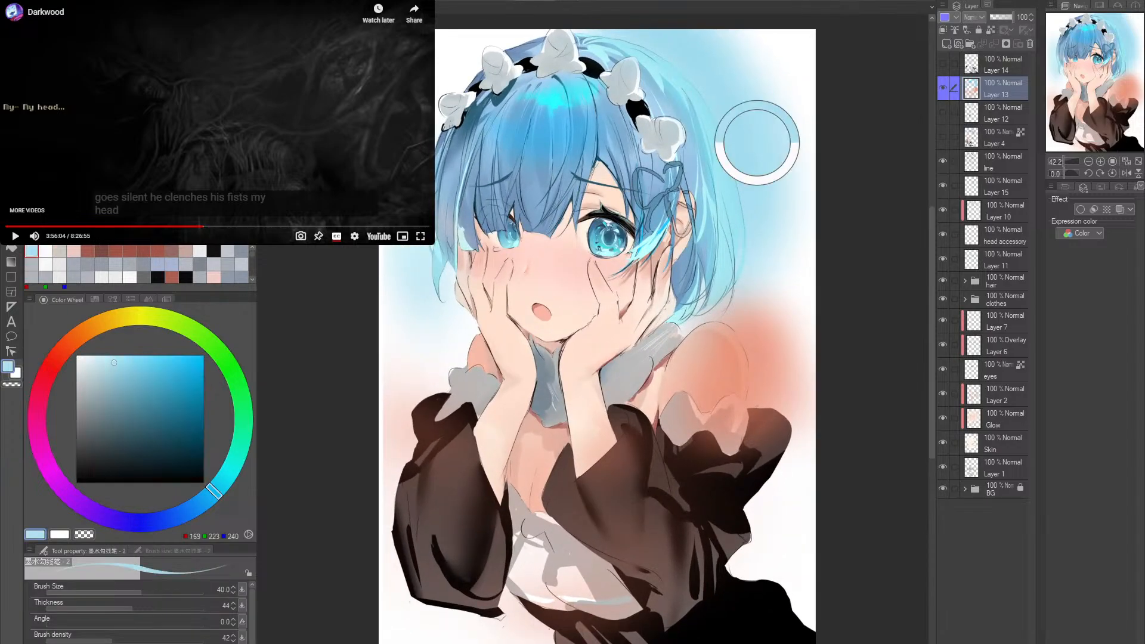
alt+click(728, 121)
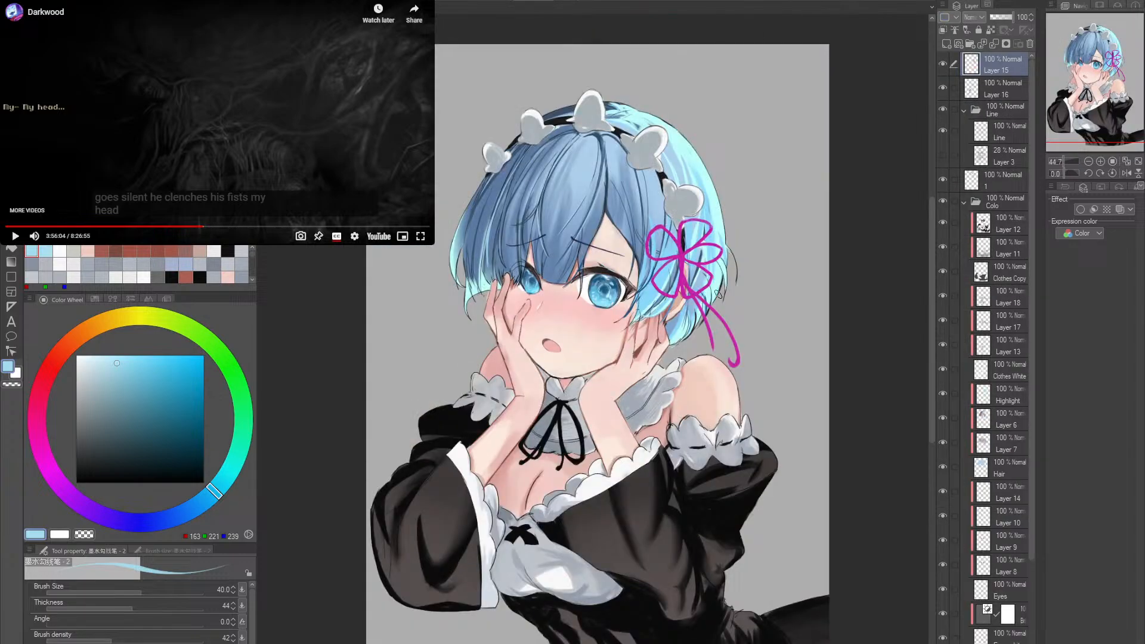
key(alt+space)
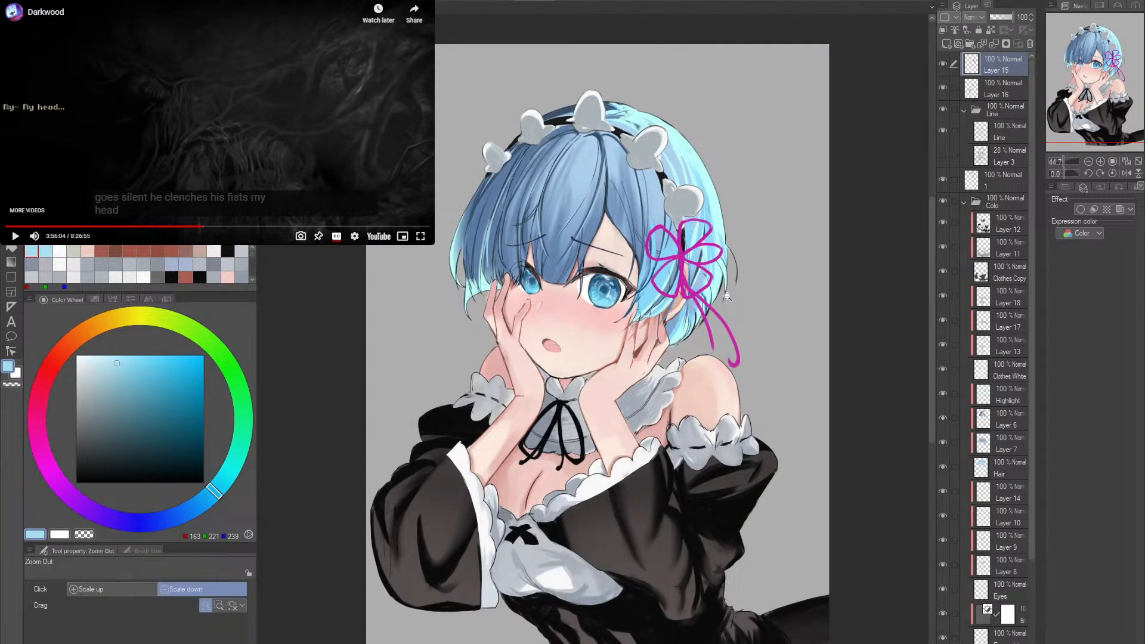
click(734, 274)
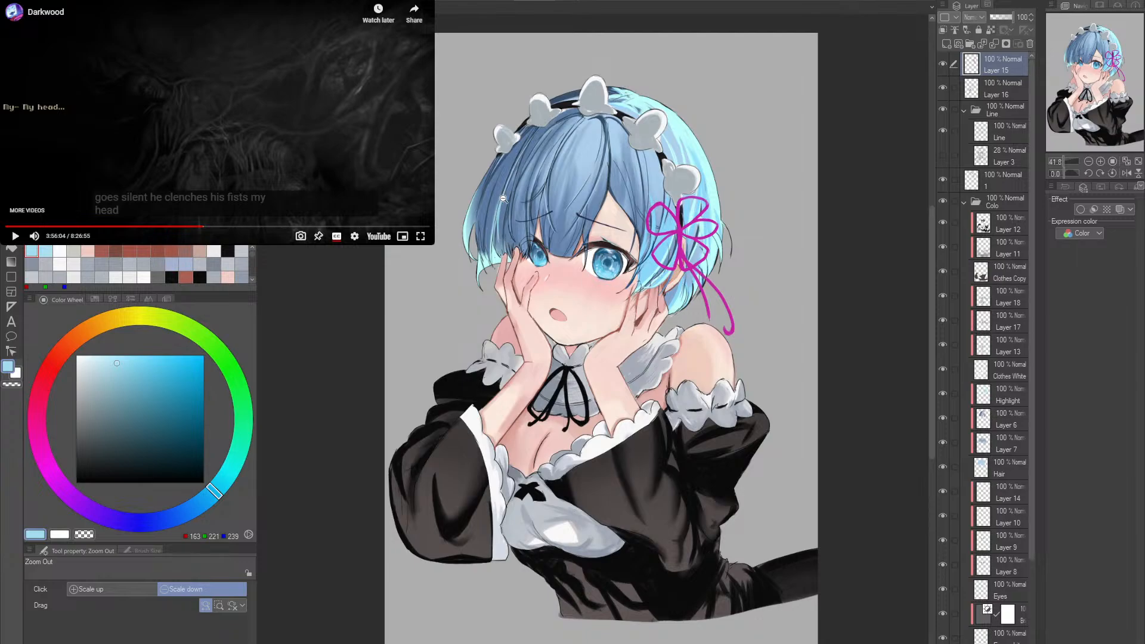
- Switch to the "brush bigbig soft" brush and enlarge it to size 1500
key(b)
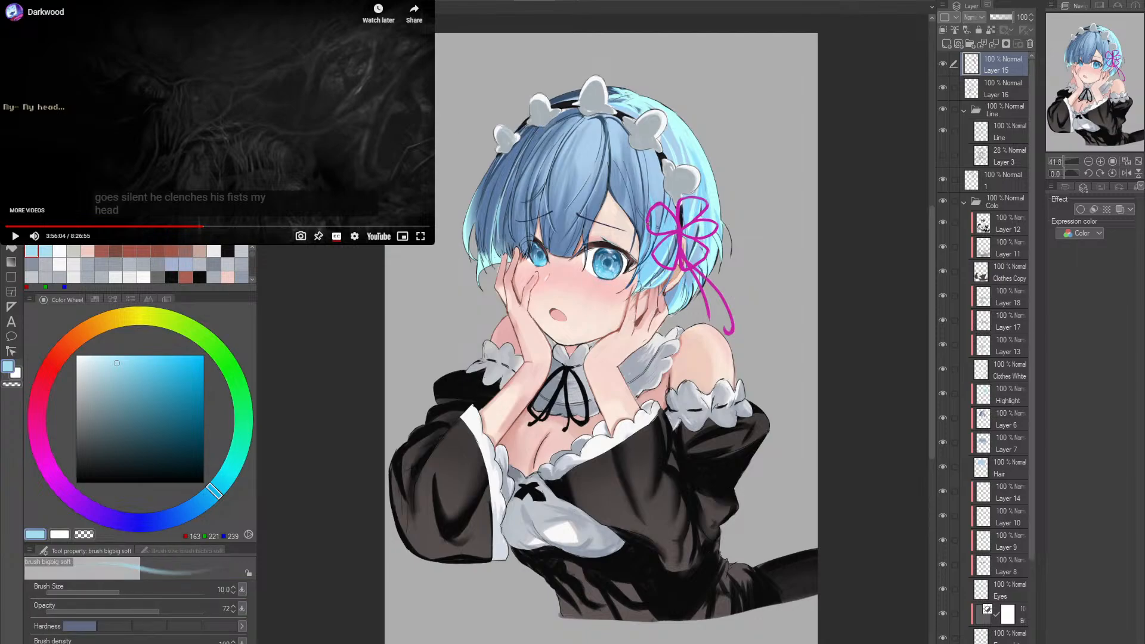
key(bracketright)
key(bracketright)
key(bracketright)
key(bracketright)
key(bracketright)
key(bracketright)
key(bracketright)
key(bracketright)
key(bracketright)
key(bracketright)
key(bracketright)
key(bracketright)
key(bracketright)
key(bracketright)
key(bracketright)
key(bracketright)
key(bracketright)
key(bracketright)
key(bracketright)
key(bracketright)
key(bracketright)
key(bracketright)
key(bracketright)
key(bracketright)
key(bracketright)
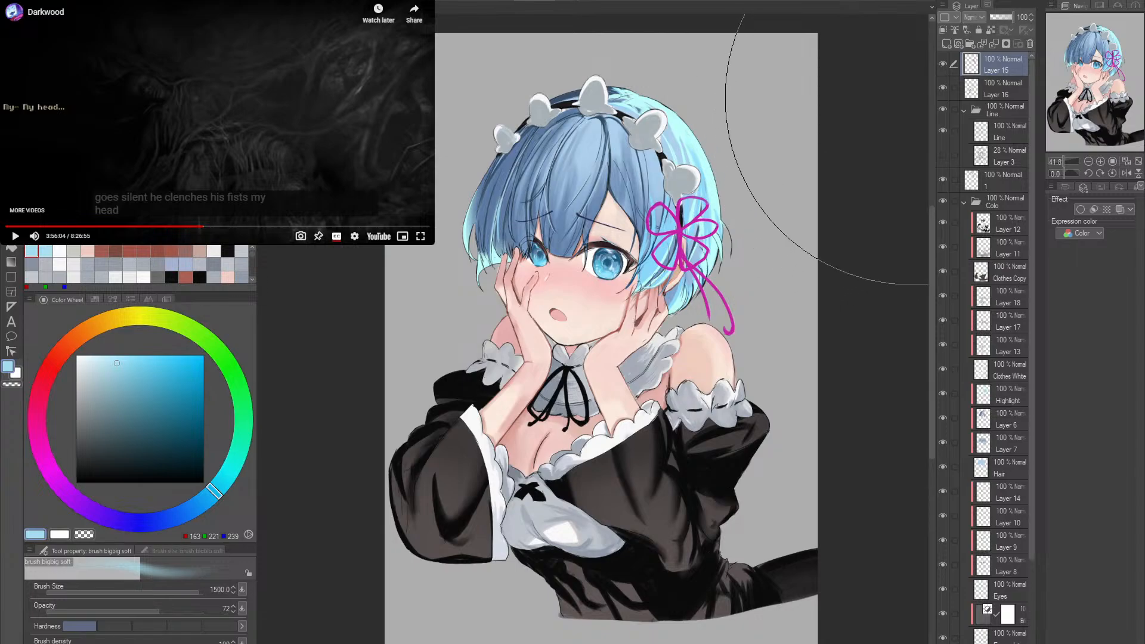
- Add a new layer above Layer 15 in Screen blending mode and set the soft brush size to 1000
drag(793, 173, 781, 156)
click(947, 44)
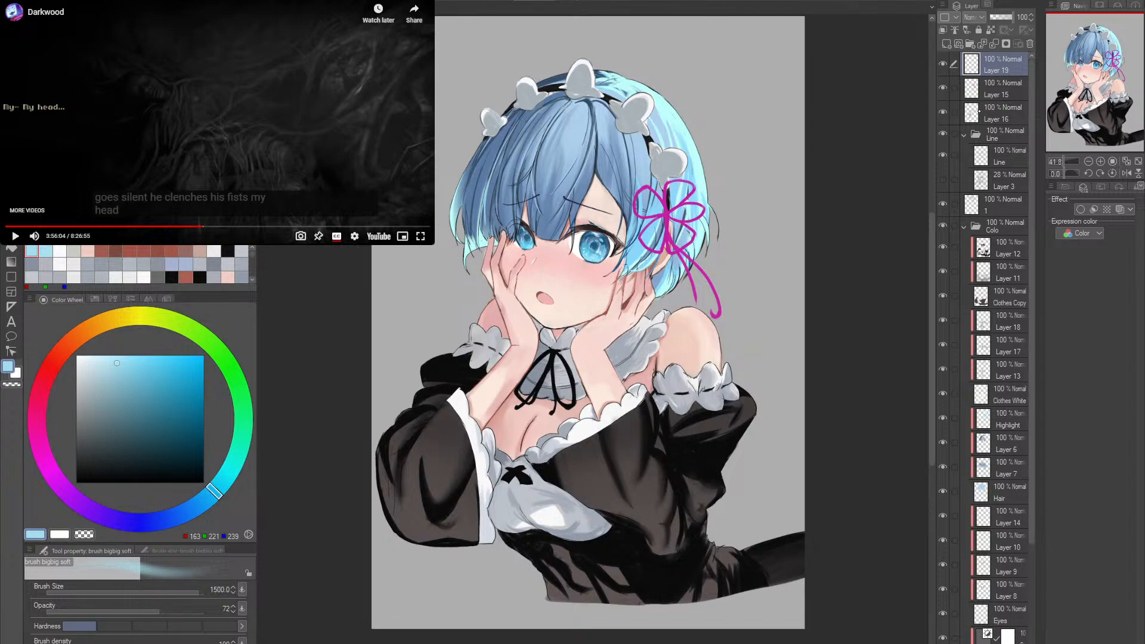
key(alt+shift+s)
key(bracketleft)
key(bracketleft)
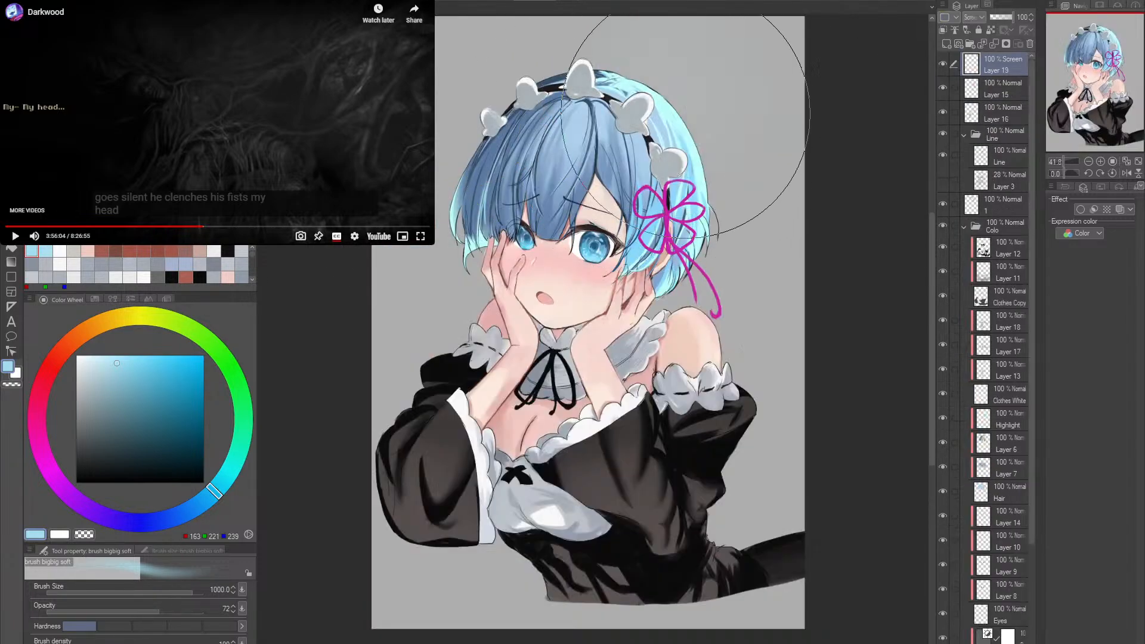
- Try a soft light blue glow over the background and hair beside the flower ribbon, and undo it
drag(754, 141, 718, 224)
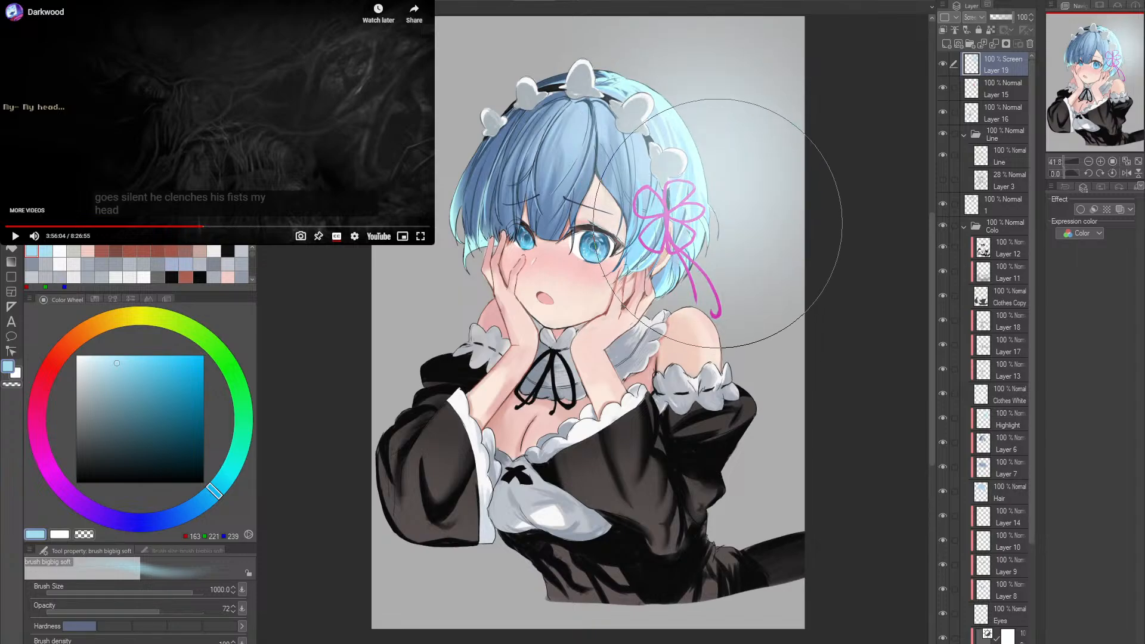
key(ctrl+z)
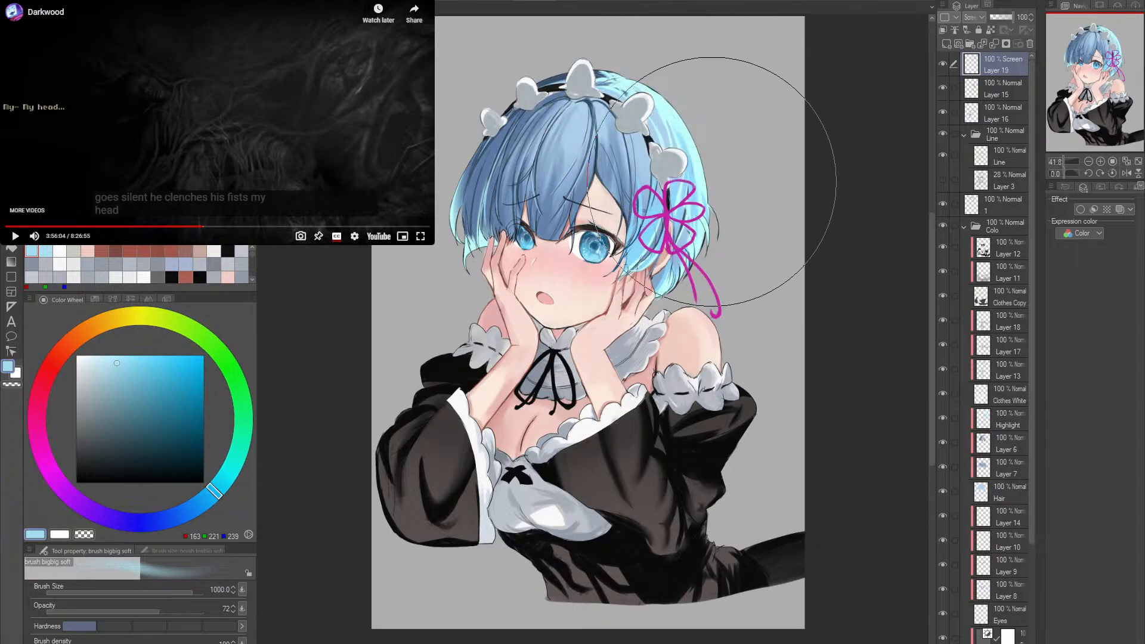
- Try soft light blue glow strokes around both sides of the hair, undoing them and reducing the brush to size 600
drag(678, 77, 728, 192)
drag(652, 256, 471, 274)
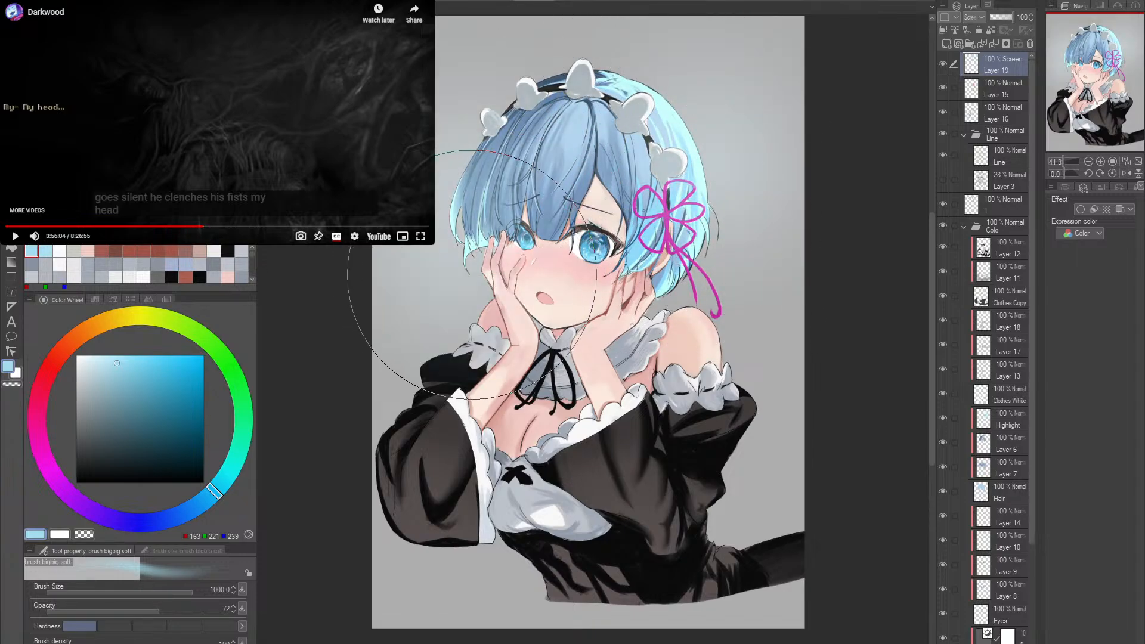
key(ctrl+z)
key(bracketleft)
key(bracketleft)
key(bracketleft)
mouse_move(468, 173)
mouse_down()
mouse_move(452, 289)
mouse_move(465, 302)
mouse_move(471, 185)
mouse_up()
key(ctrl+z)
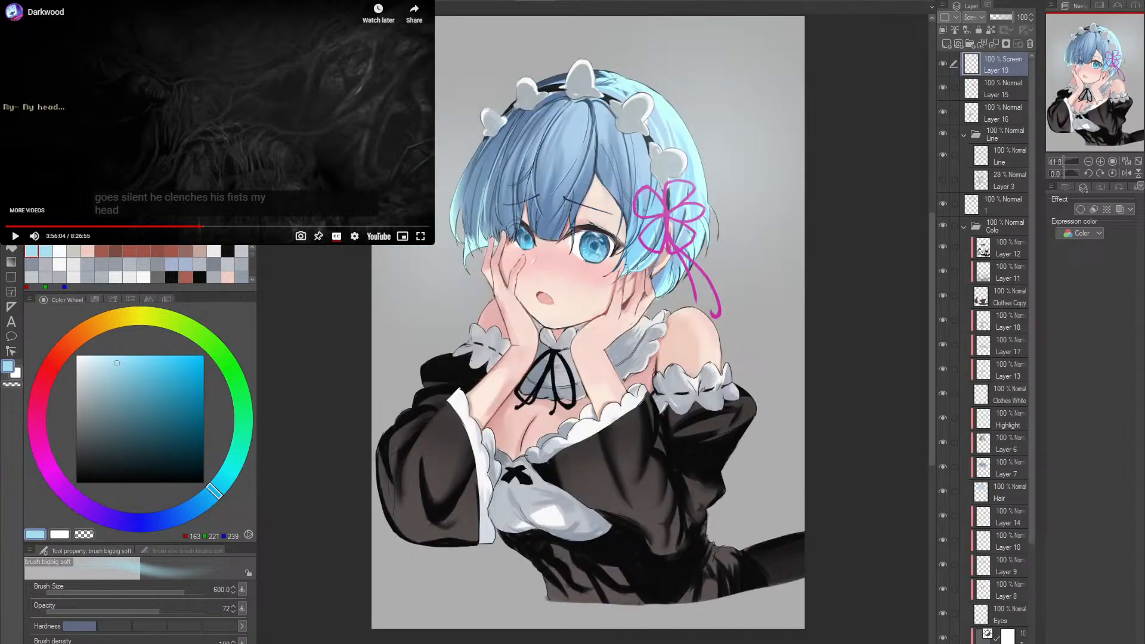
key(ctrl+z)
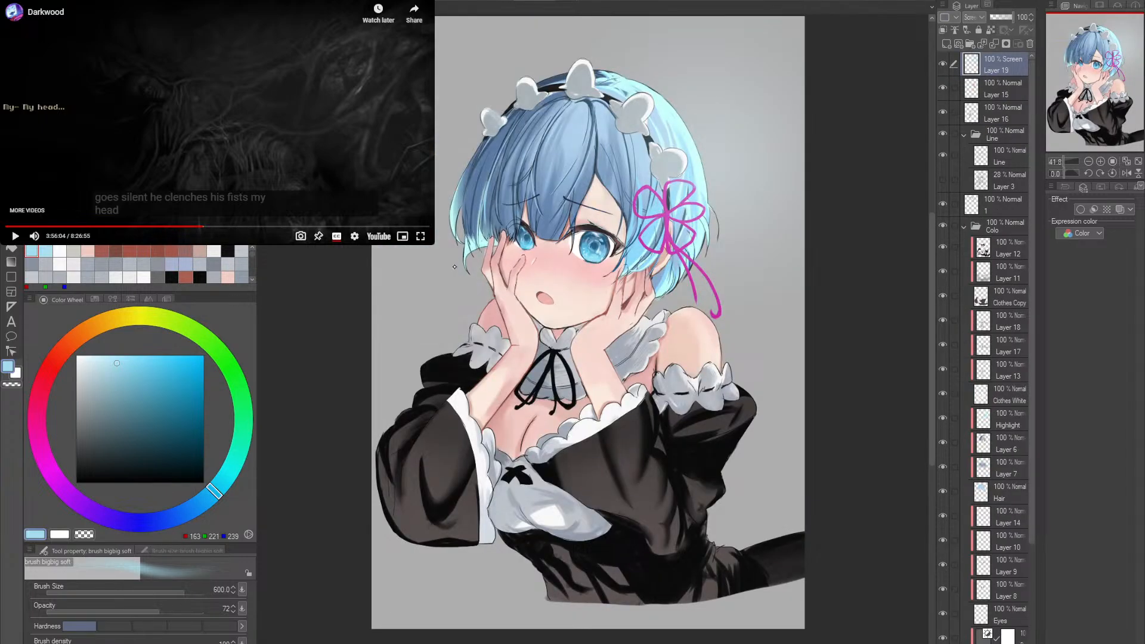
mouse_move(453, 260)
mouse_down()
mouse_move(443, 299)
mouse_move(463, 168)
mouse_up()
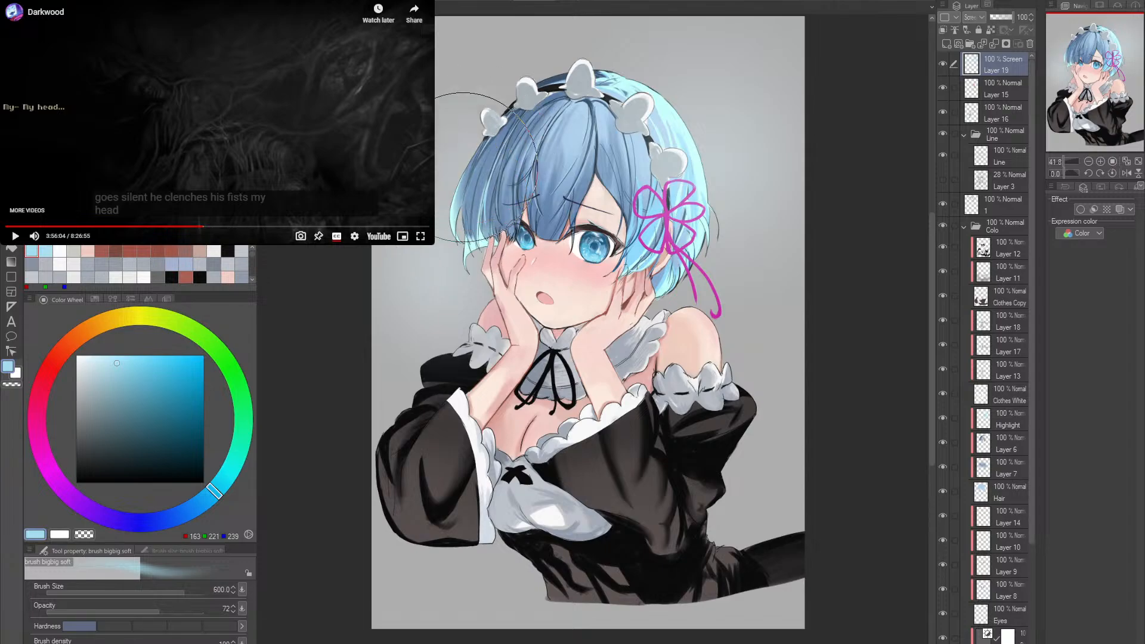
- Sample the pale peach (RGB 250, 230, 218) from the earlier painting and try it as a soft glow beside the raised sleeve and hair
alt+click(702, 337)
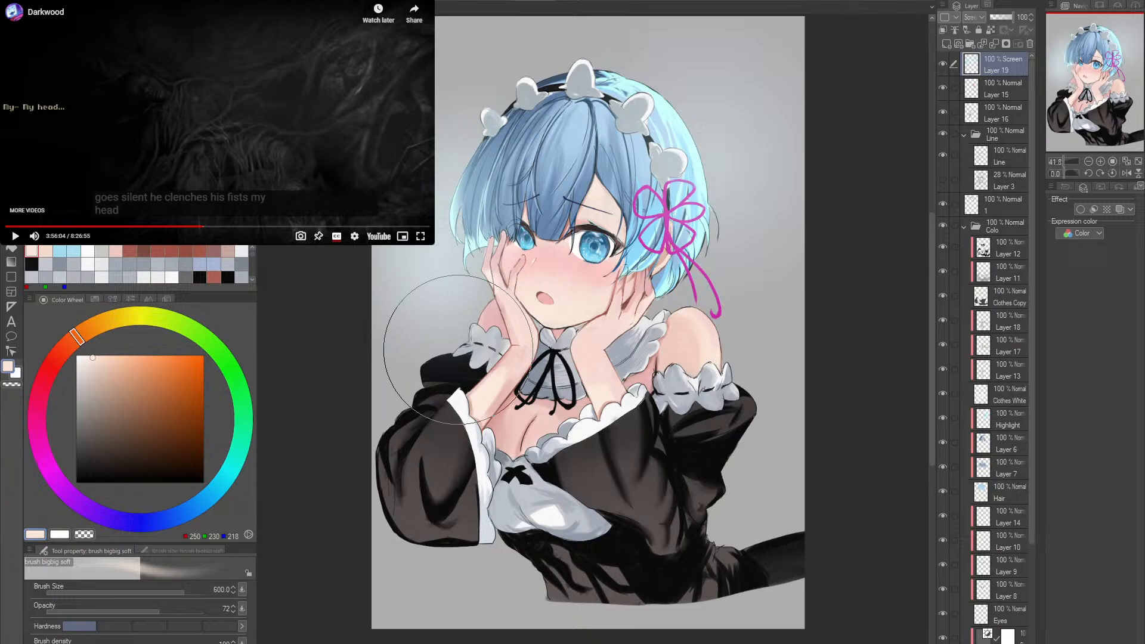
mouse_move(418, 358)
mouse_down()
mouse_move(370, 396)
mouse_move(409, 435)
mouse_move(449, 443)
mouse_move(418, 387)
mouse_move(453, 358)
mouse_move(454, 378)
mouse_up()
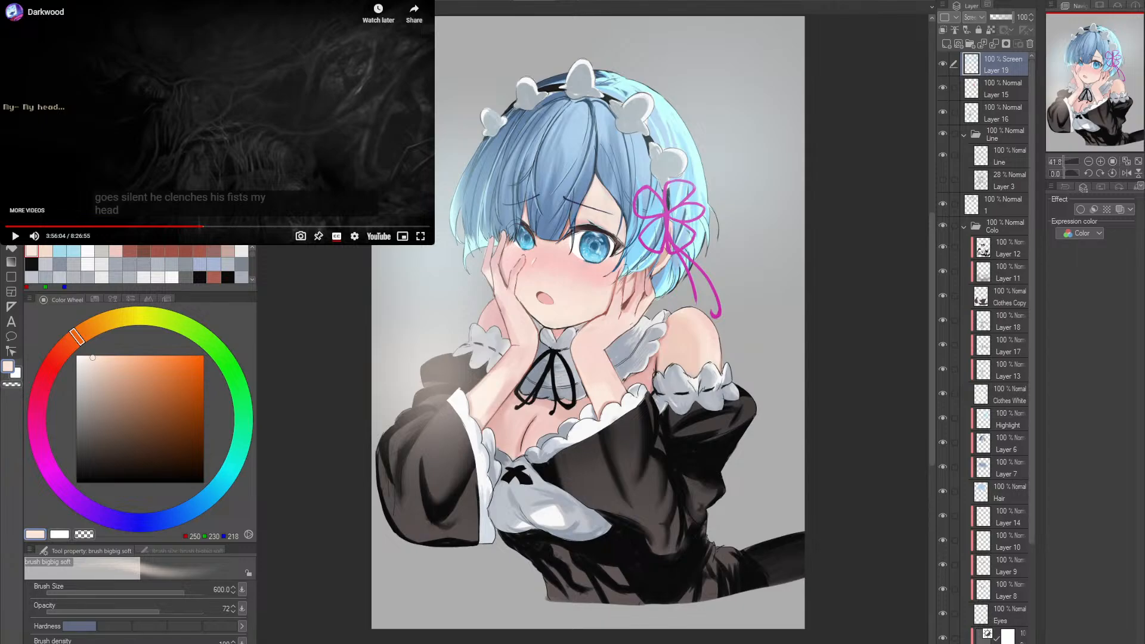
mouse_move(453, 382)
mouse_down()
mouse_move(435, 418)
mouse_move(429, 370)
mouse_move(459, 209)
mouse_move(447, 251)
mouse_up()
drag(628, 350, 623, 352)
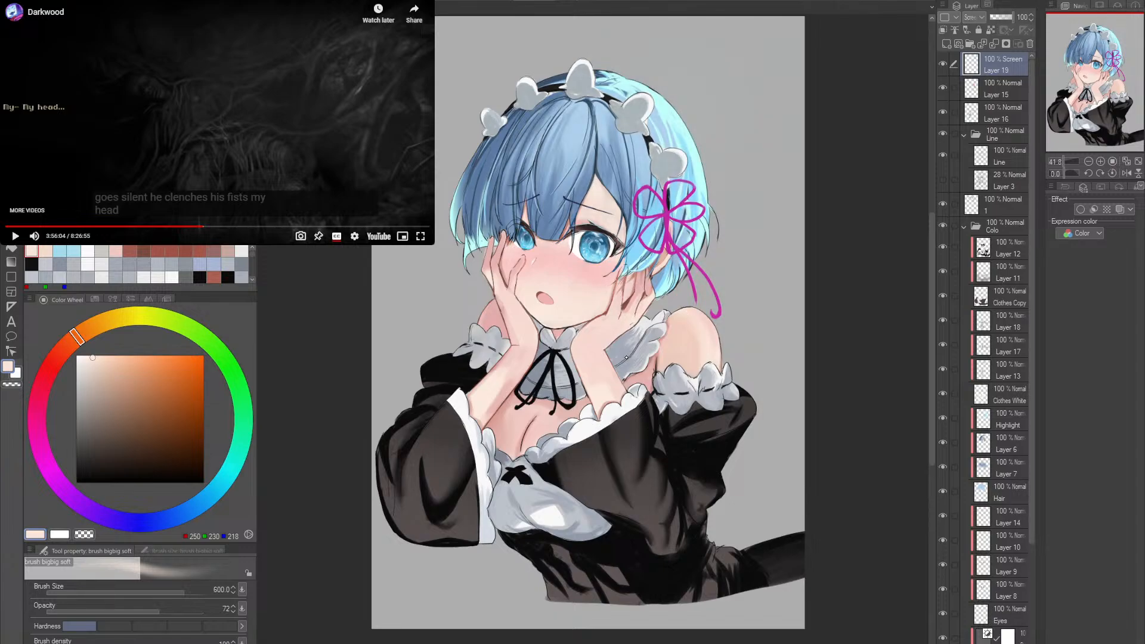
- Set the soft brush to size 500 and opacity 38, and paint a pale peach glow around both sides of the hair
click(81, 609)
key(bracketleft)
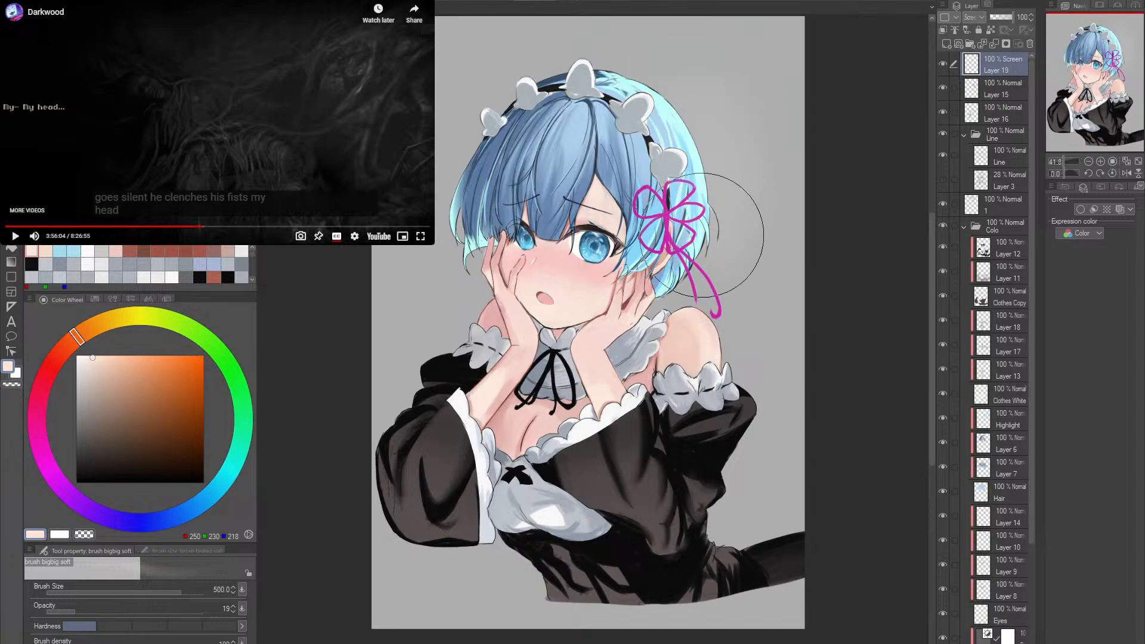
click(106, 611)
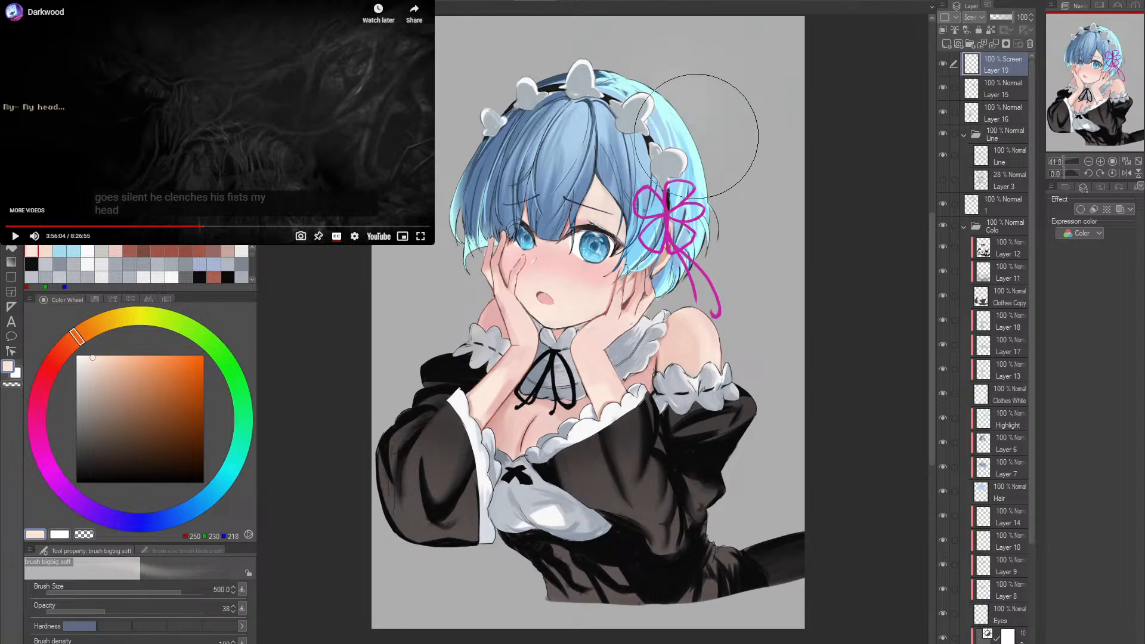
drag(696, 136, 710, 233)
drag(667, 110, 703, 252)
mouse_move(500, 126)
mouse_down()
mouse_move(463, 261)
mouse_move(507, 99)
mouse_up()
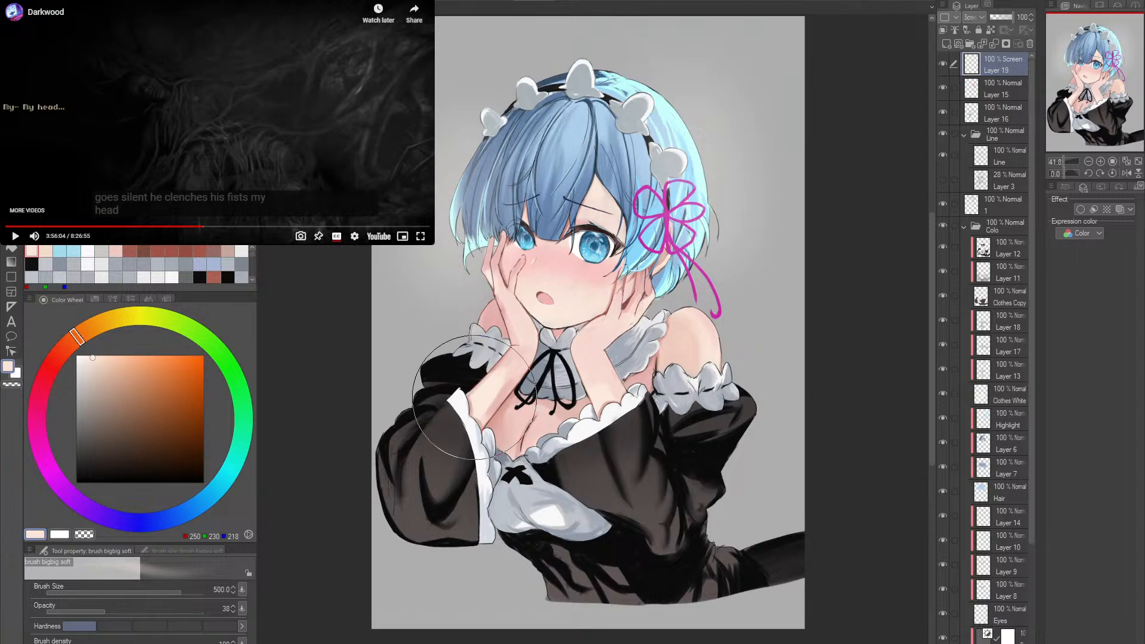
- Sample the shoulder's skin pink (RGB 248, 218, 210) and paint a soft glow over both black sleeves and the background beside them
alt+click(710, 336)
drag(470, 319, 408, 485)
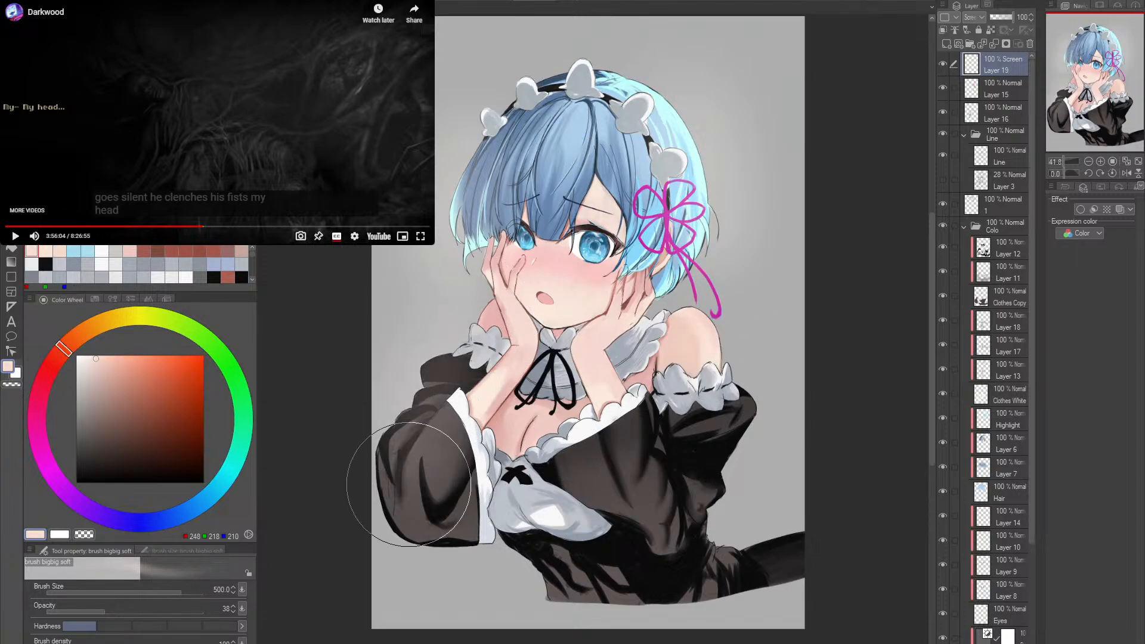
key(ctrl+z)
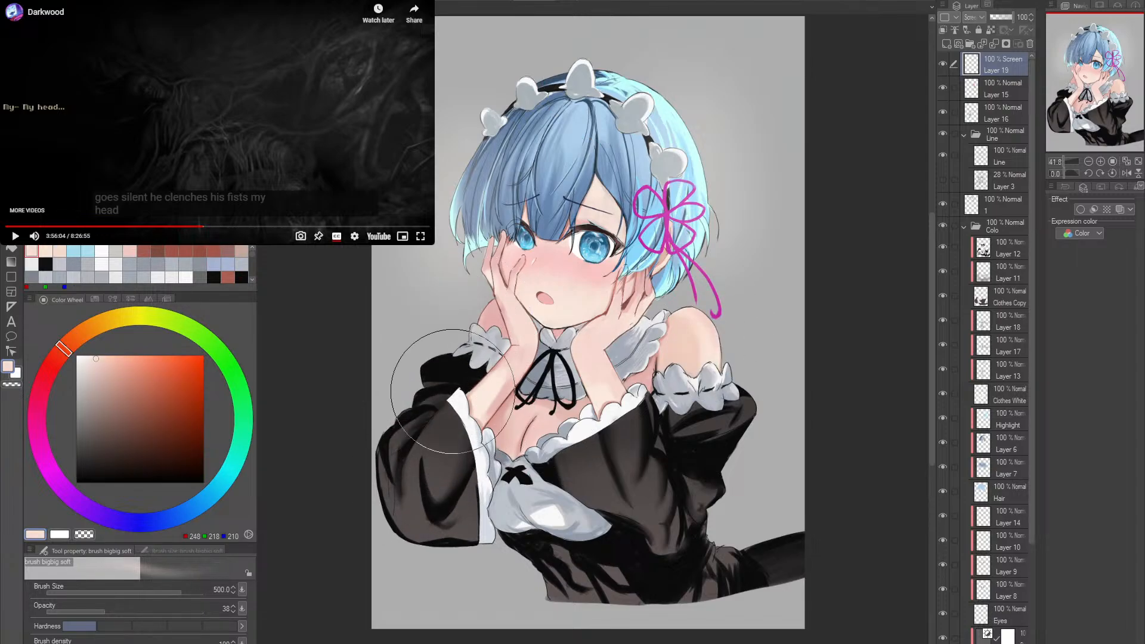
drag(475, 308, 416, 444)
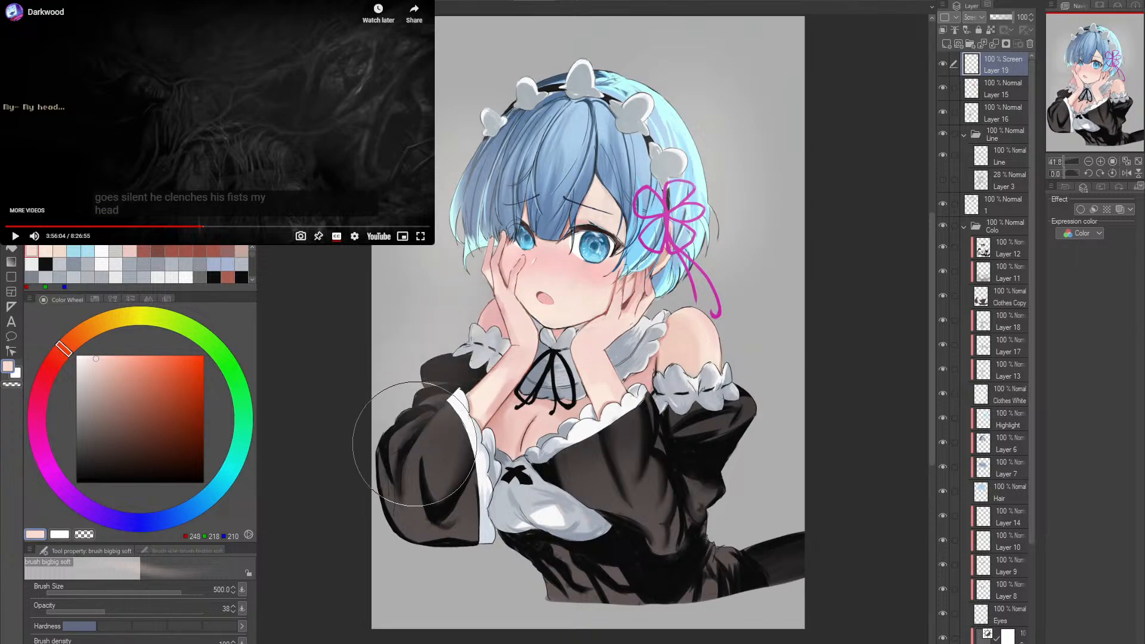
drag(473, 338, 448, 456)
key(ctrl+z)
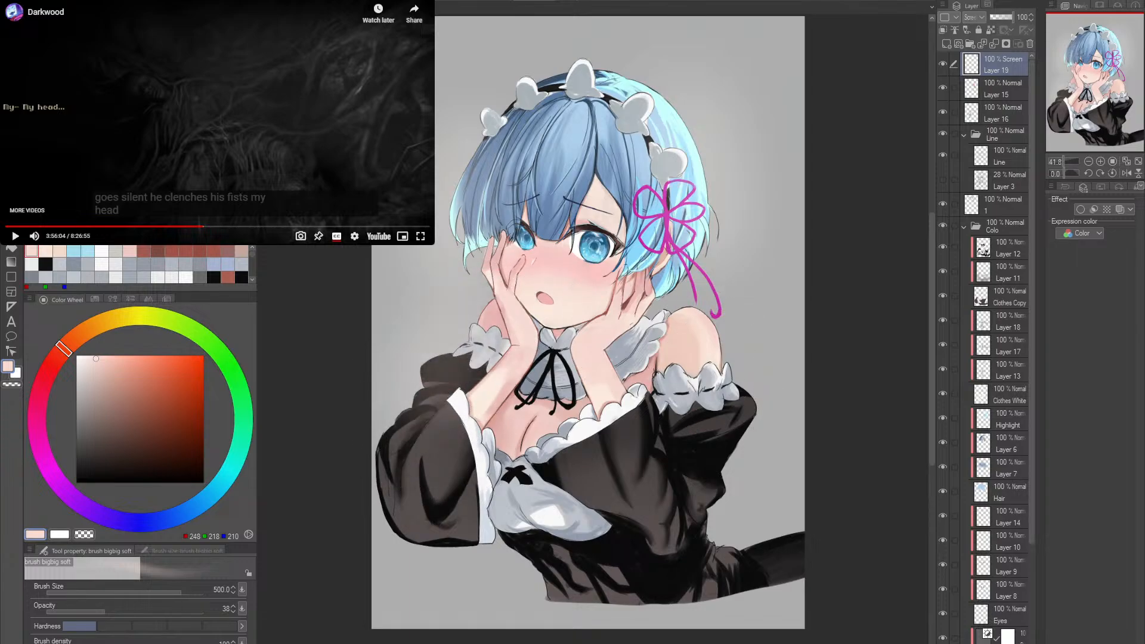
drag(475, 388, 446, 410)
drag(483, 298, 410, 475)
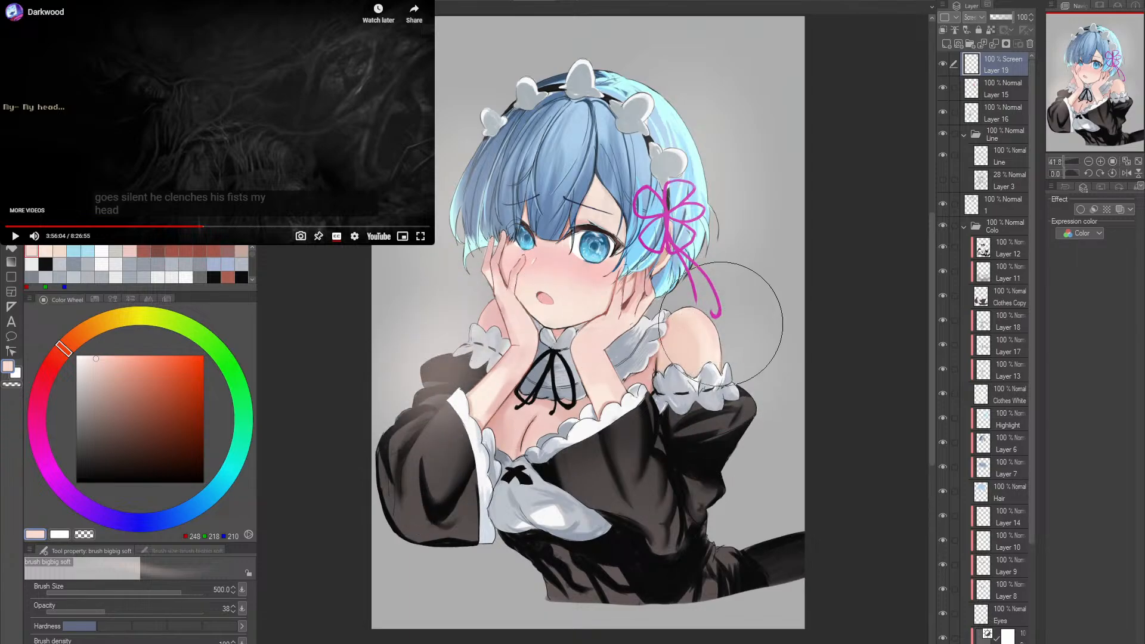
mouse_move(740, 316)
mouse_down()
mouse_move(713, 438)
mouse_move(701, 441)
mouse_up()
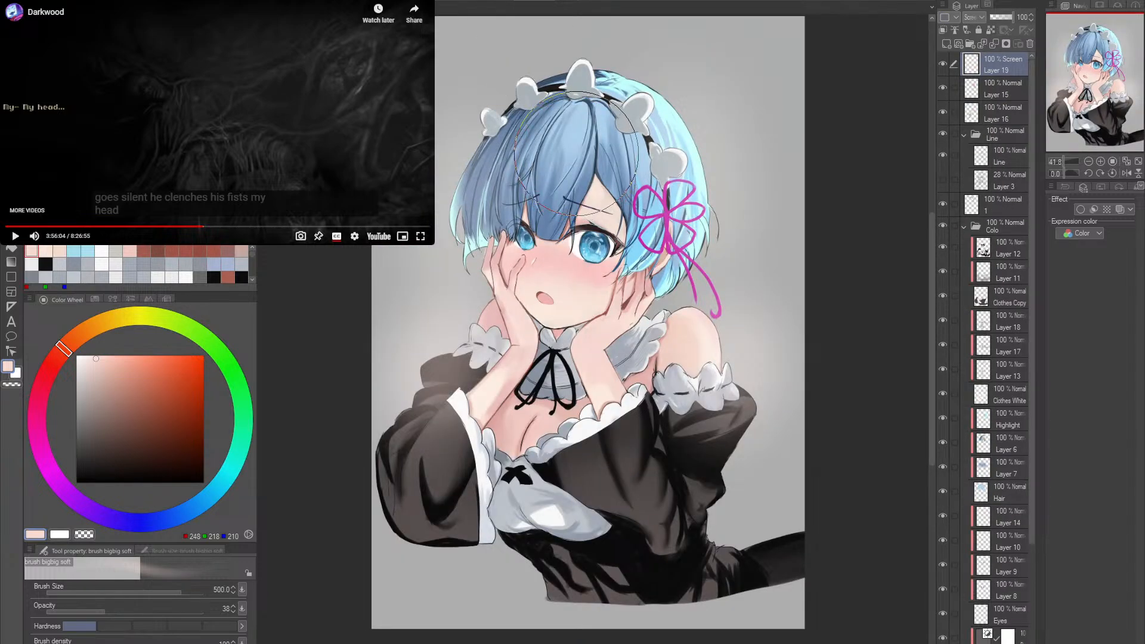
- Sample the eye's blue (RGB 89, 179, 213) and paint a soft glow over the bangs with the brush at size 200
drag(533, 234, 601, 240)
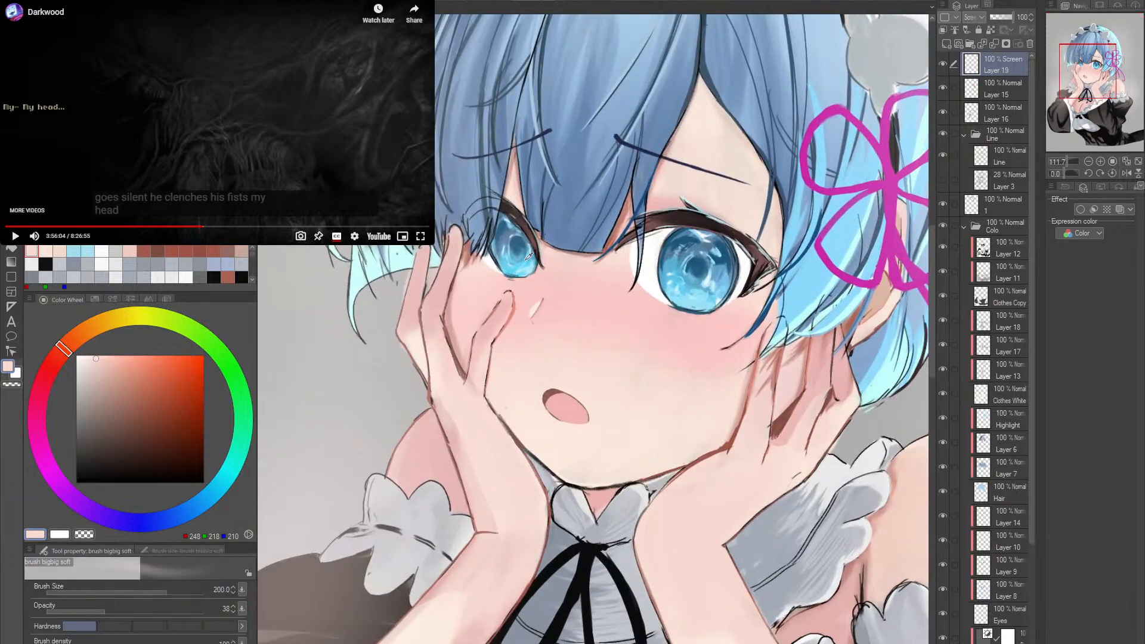
alt+click(529, 250)
drag(614, 173, 542, 292)
click(543, 292)
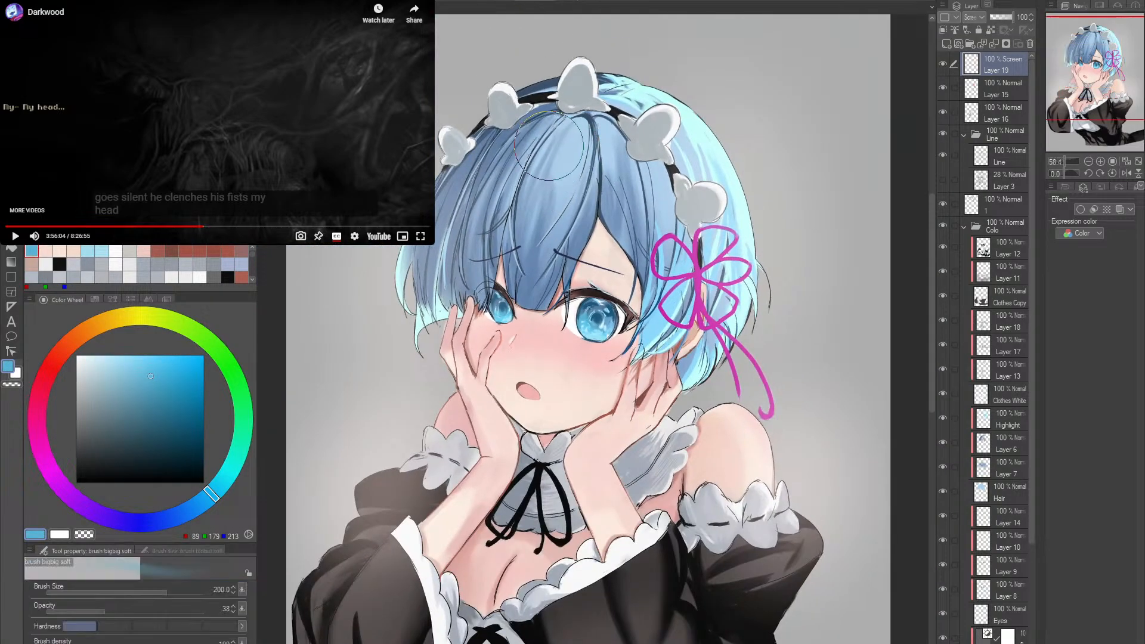
mouse_move(561, 220)
mouse_down()
mouse_move(554, 120)
mouse_move(580, 108)
mouse_move(620, 168)
mouse_move(606, 164)
mouse_move(566, 233)
mouse_up()
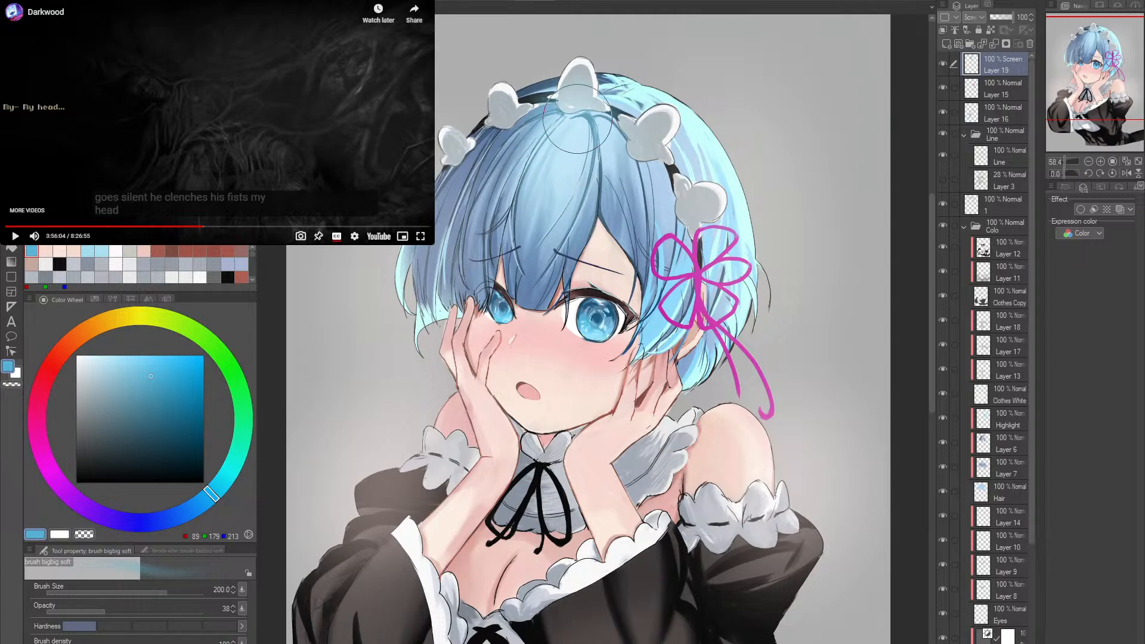
drag(821, 301, 777, 279)
click(691, 300)
click(692, 298)
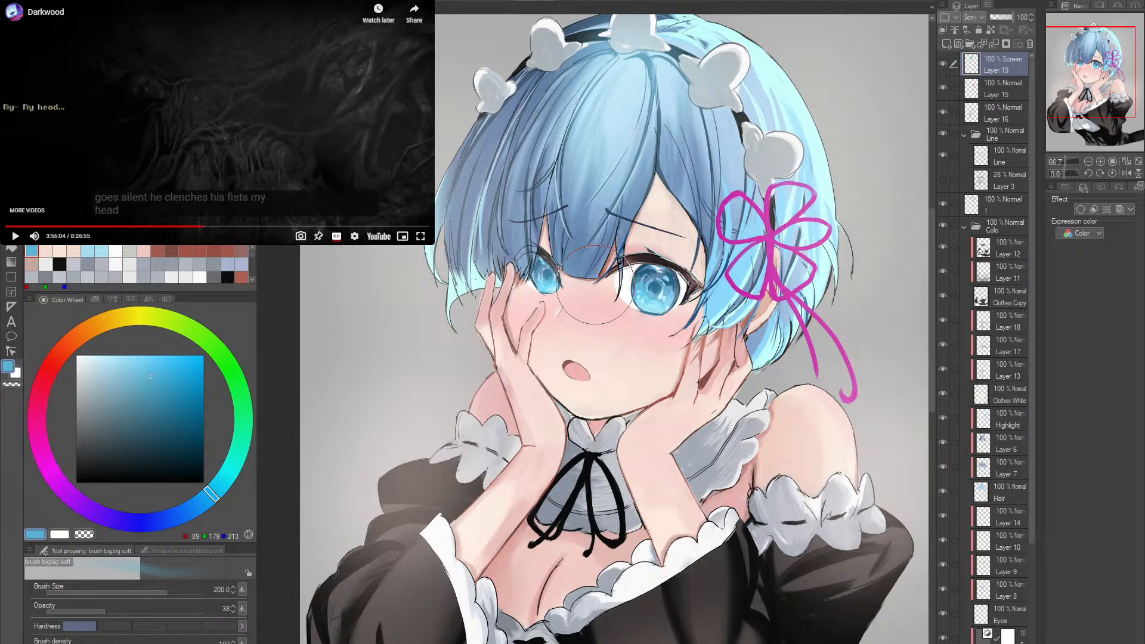
- Reduce the soft brush to size 70 and brighten the irises with the same blue glow
key(bracketleft)
key(bracketleft)
key(bracketleft)
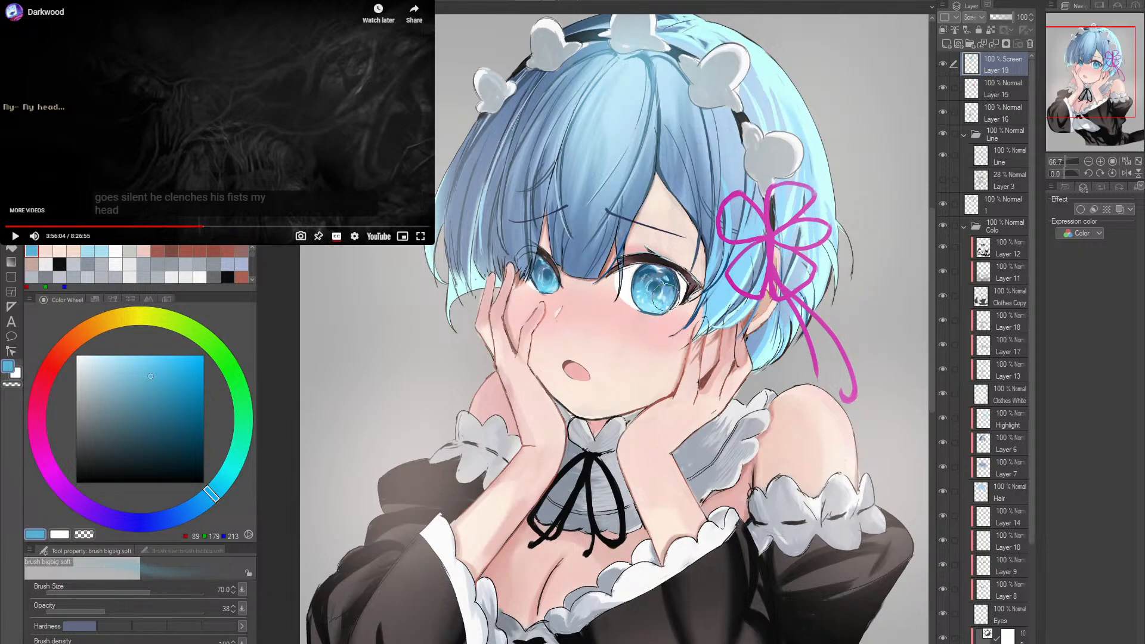
key(bracketleft)
key(bracketleft)
key(bracketleft)
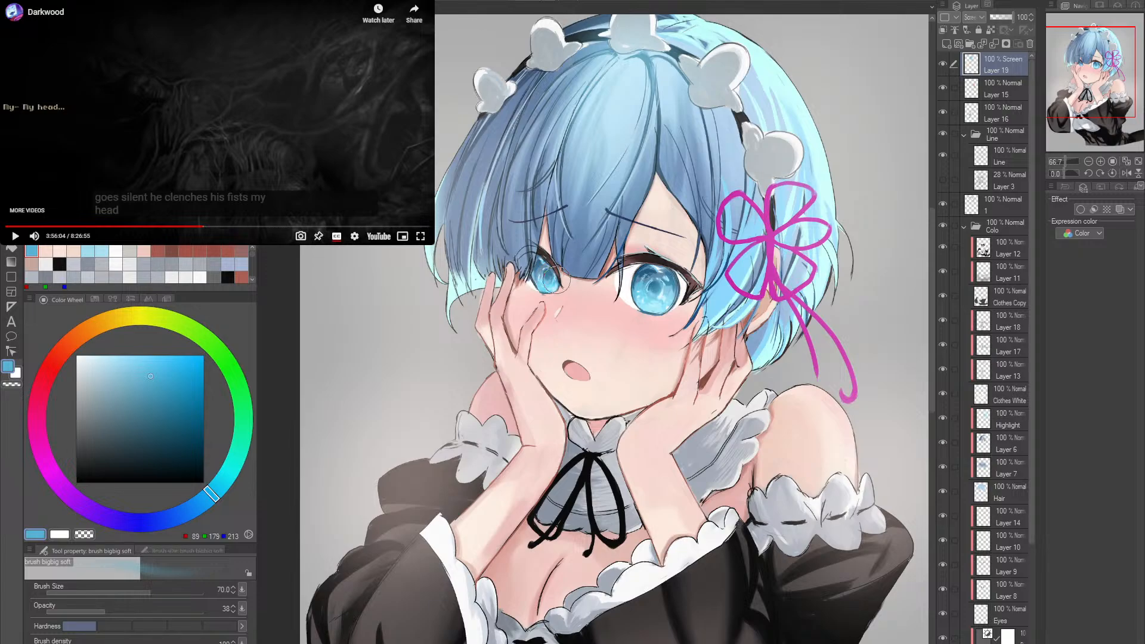
- Toggle Layer 19's visibility to compare the whole illustration with and without the Screen glow
key(ctrl+alt+space)
click(735, 286)
scroll(735, 286, up, 1)
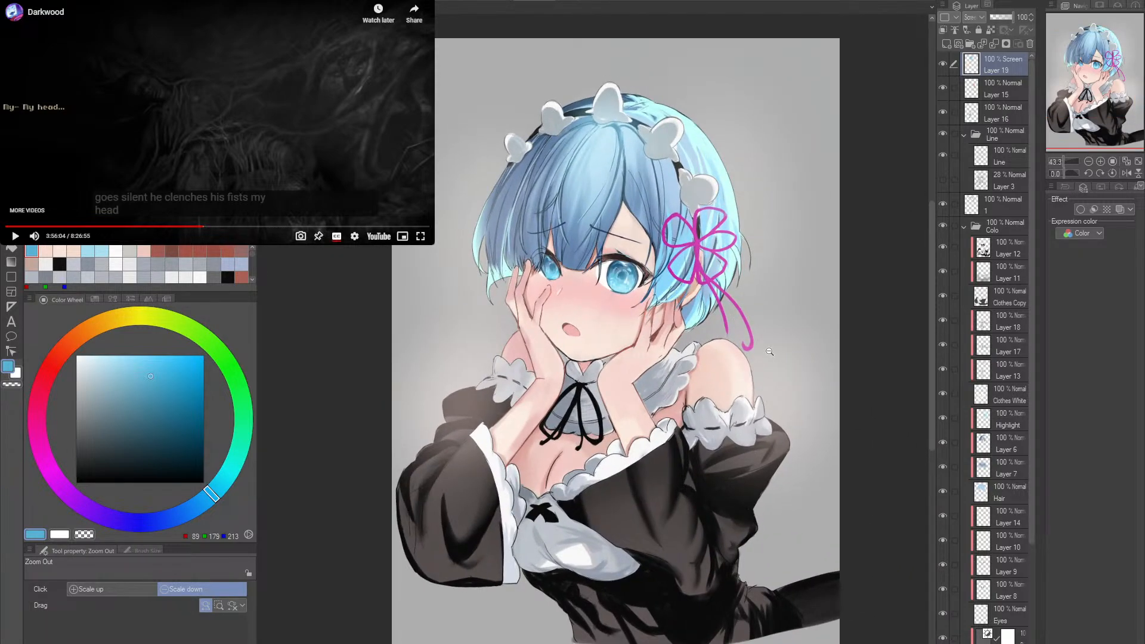
click(943, 63)
click(943, 63)
click(943, 64)
click(943, 64)
click(943, 64)
click(943, 64)
- Erase excess glow from the background beside the sleeve and hair with the Soft eraser at size 400
scroll(760, 363, up, 1)
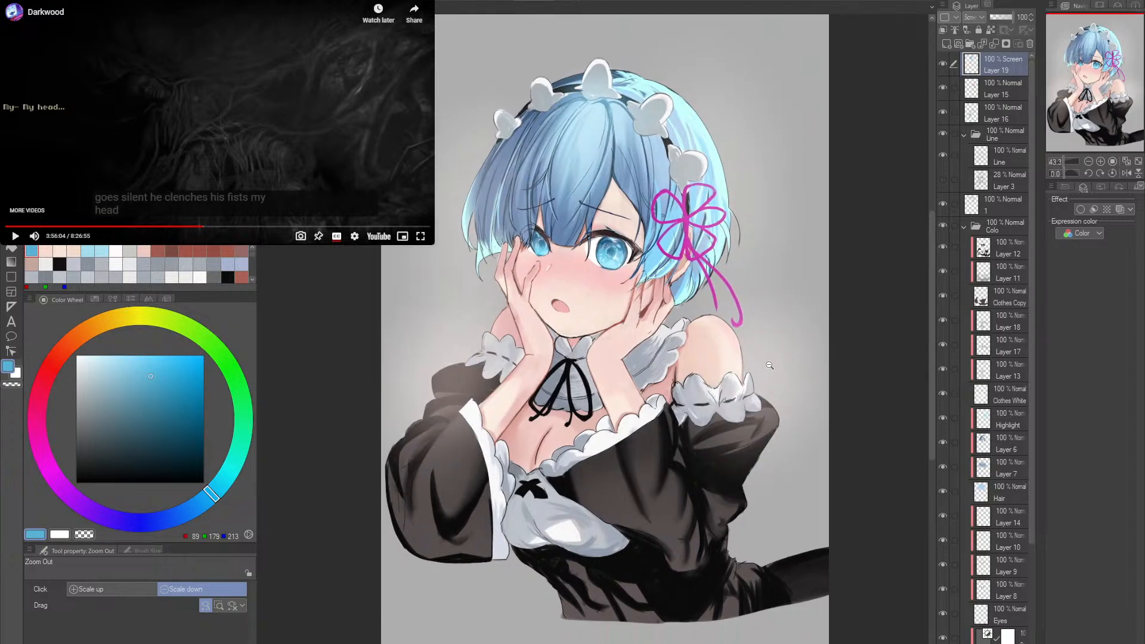
click(760, 362)
key(e)
key(bracketright)
key(bracketright)
key(bracketright)
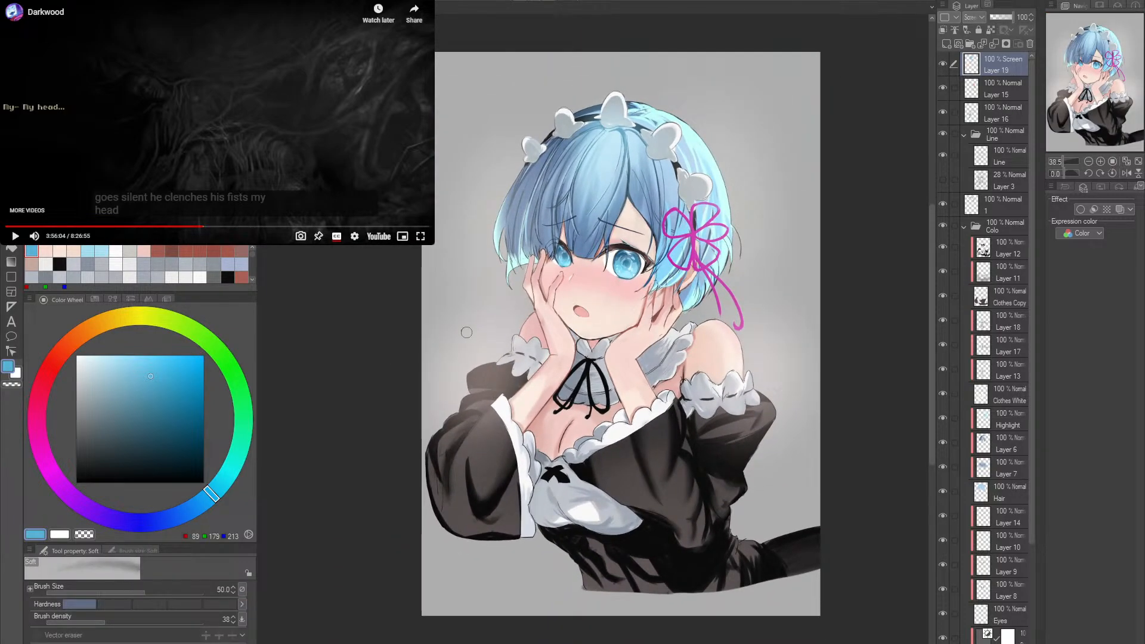
mouse_move(427, 348)
mouse_down()
mouse_move(447, 296)
mouse_move(440, 211)
mouse_move(476, 292)
mouse_move(455, 313)
mouse_move(447, 377)
mouse_up()
mouse_move(773, 235)
mouse_down()
mouse_move(795, 312)
mouse_move(777, 236)
mouse_move(787, 145)
mouse_up()
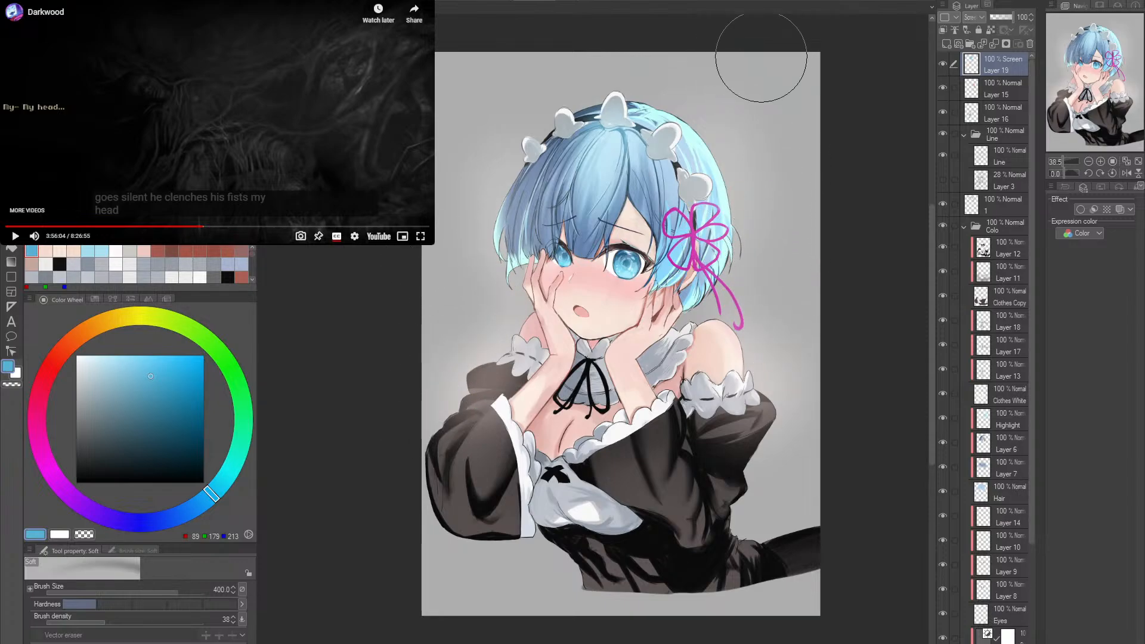
- Change the paper layer's colour to white
scroll(1008, 447, down, 4)
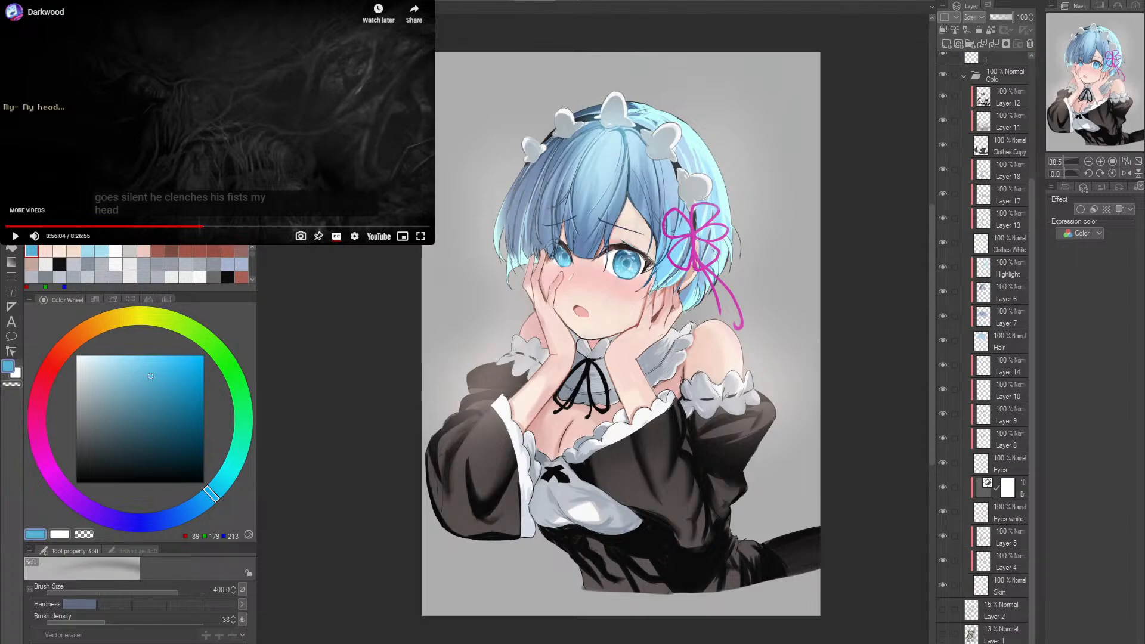
click(1002, 643)
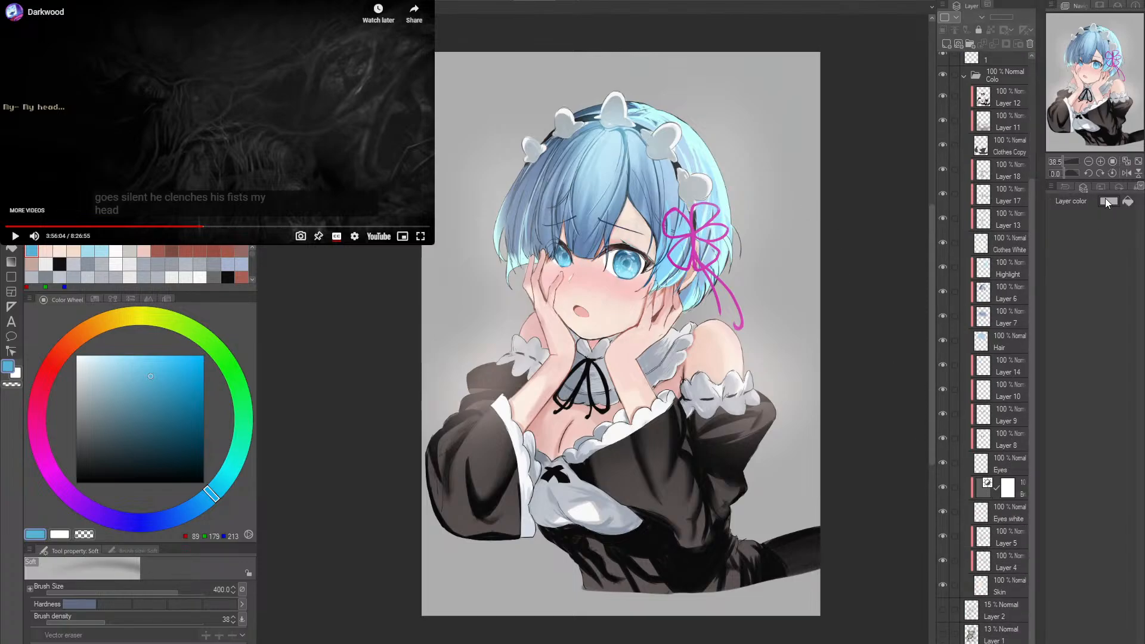
click(1107, 202)
drag(799, 343, 778, 350)
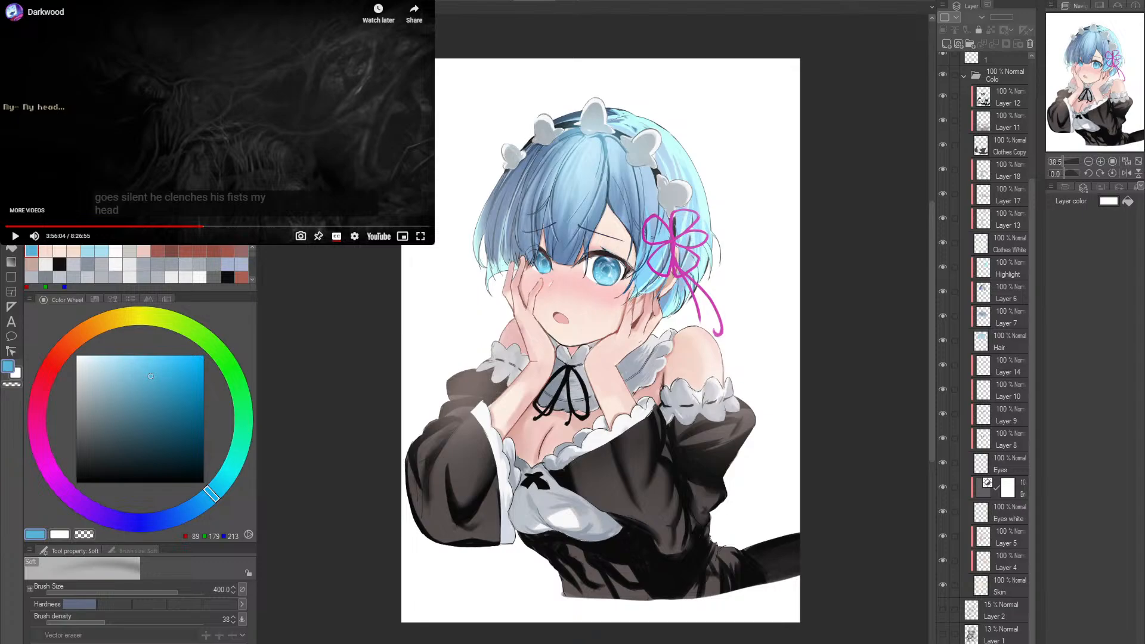
drag(656, 358, 707, 368)
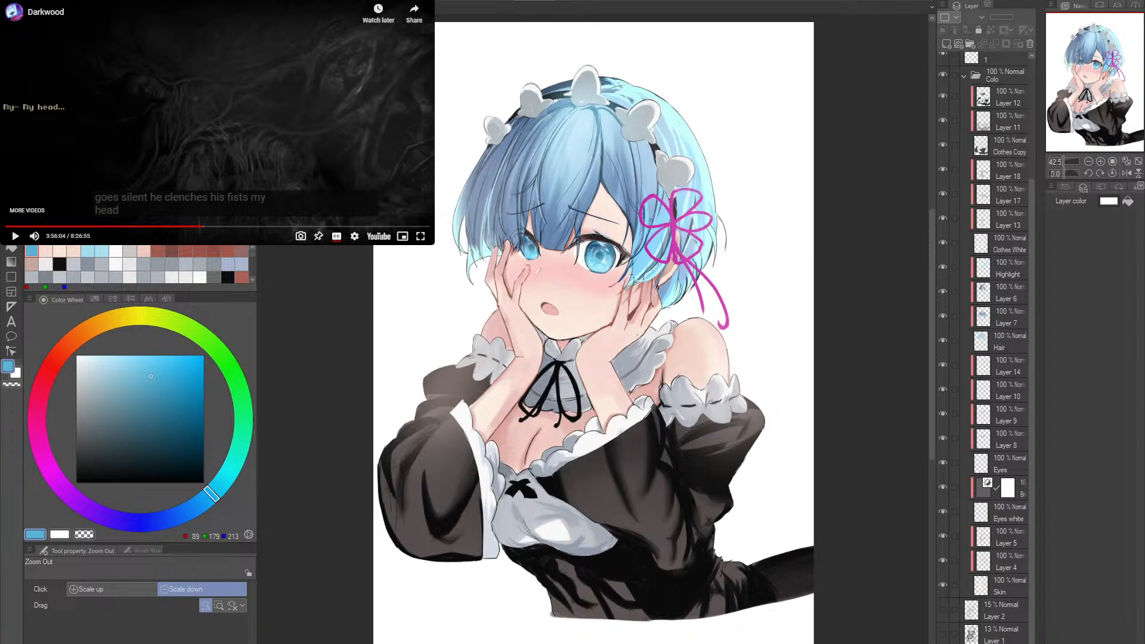
- Compare the character on the white background with Layer 19's glow hidden and shown, leaving the layer visible
scroll(1023, 67, up, 5)
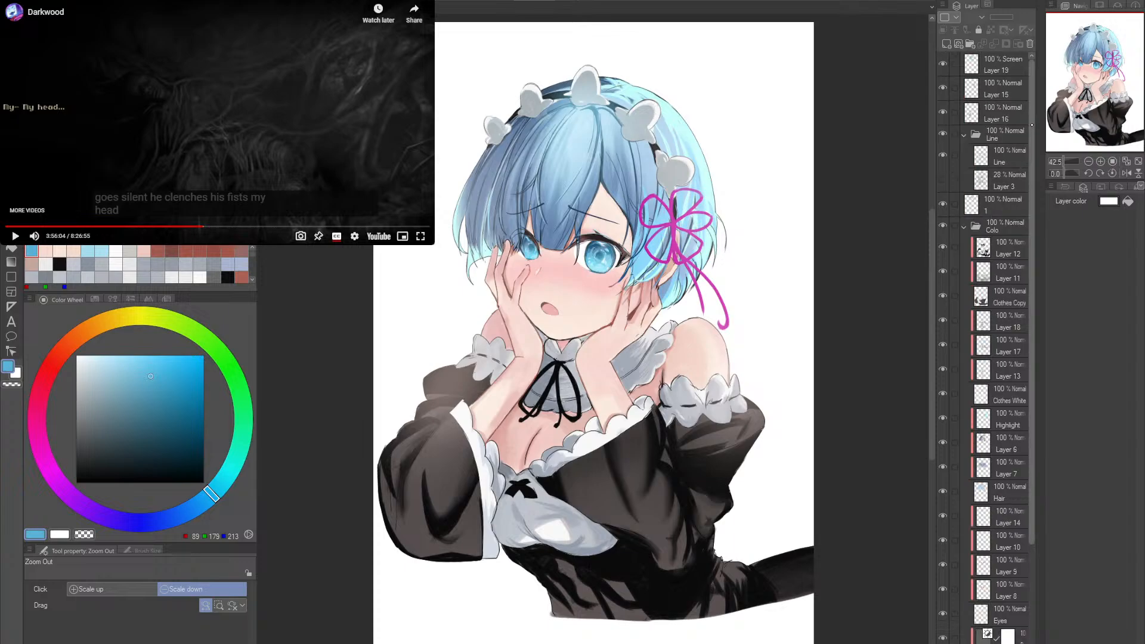
click(944, 63)
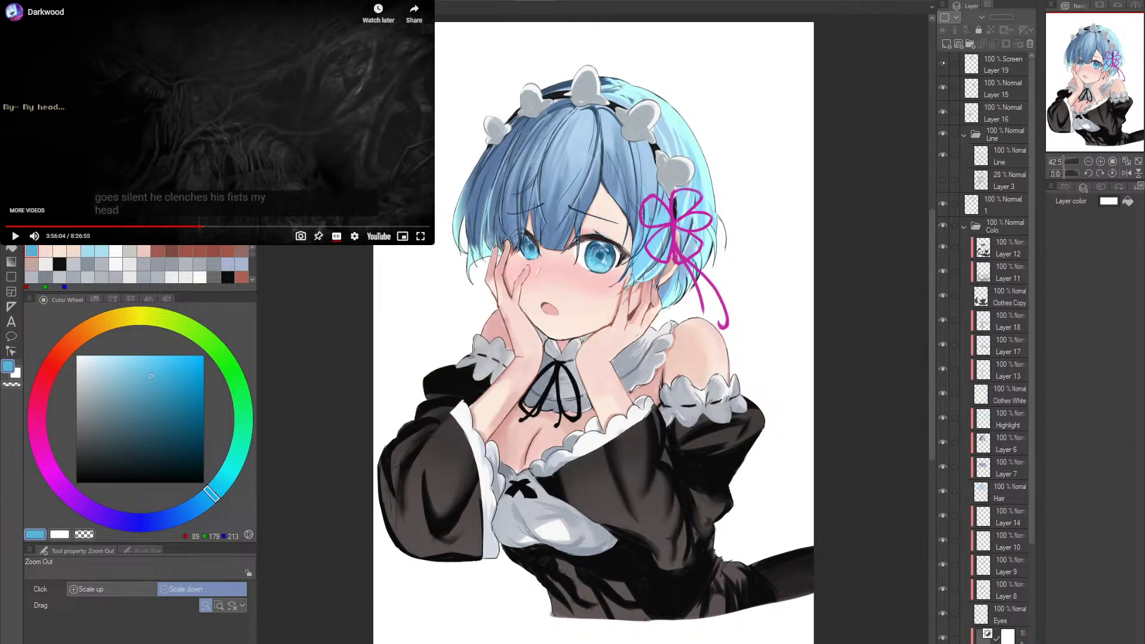
click(944, 63)
click(943, 62)
click(943, 63)
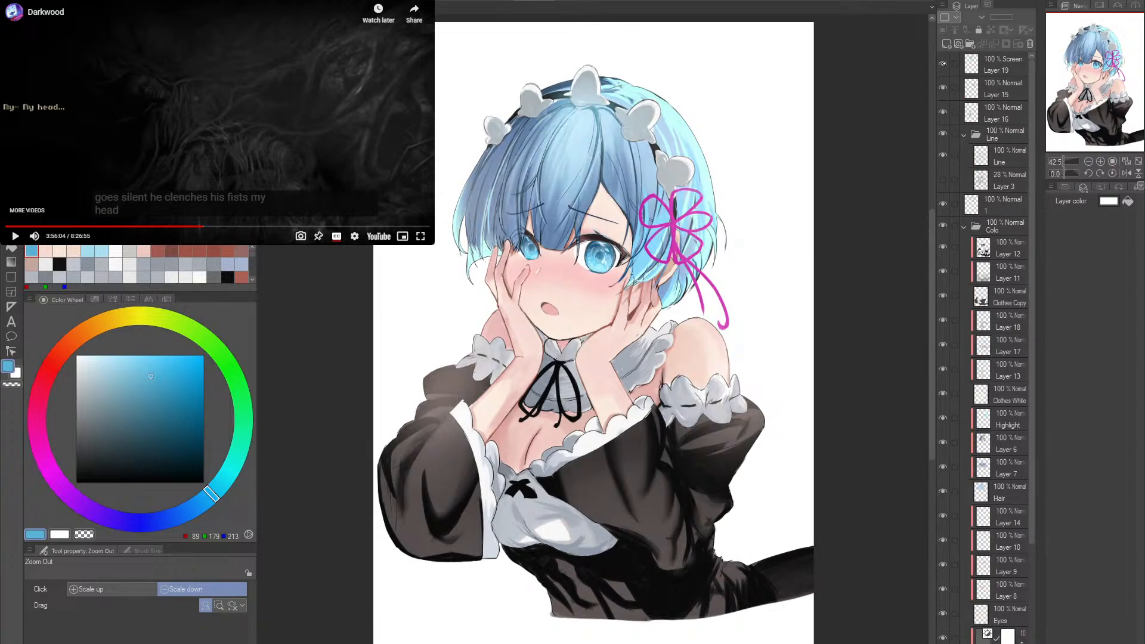
click(944, 63)
click(944, 64)
click(943, 63)
click(943, 64)
click(943, 64)
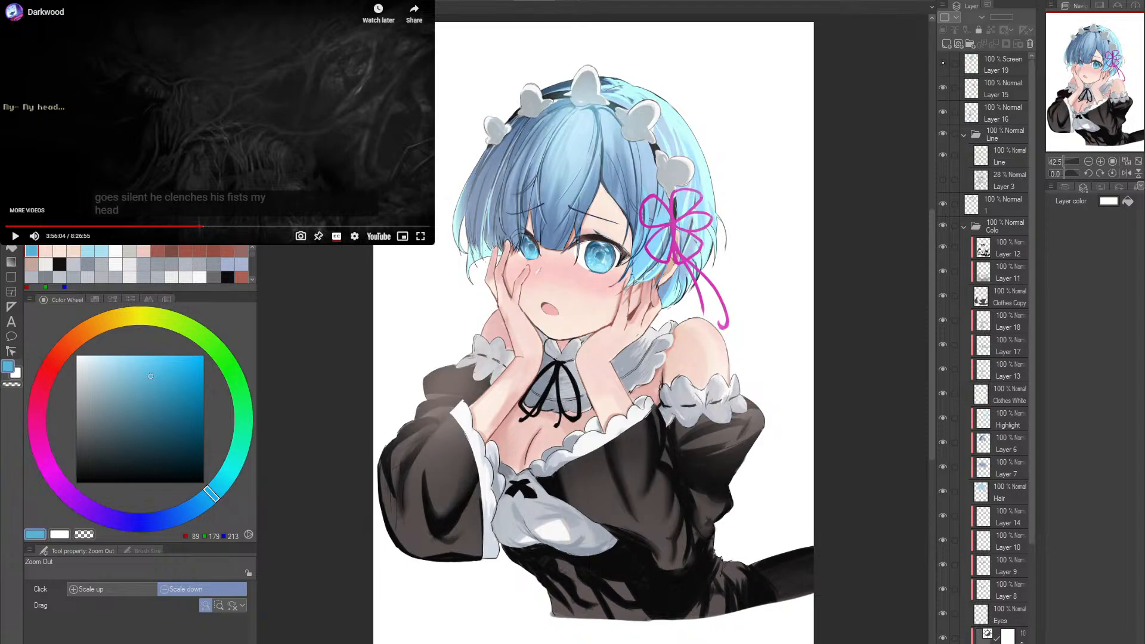
click(943, 63)
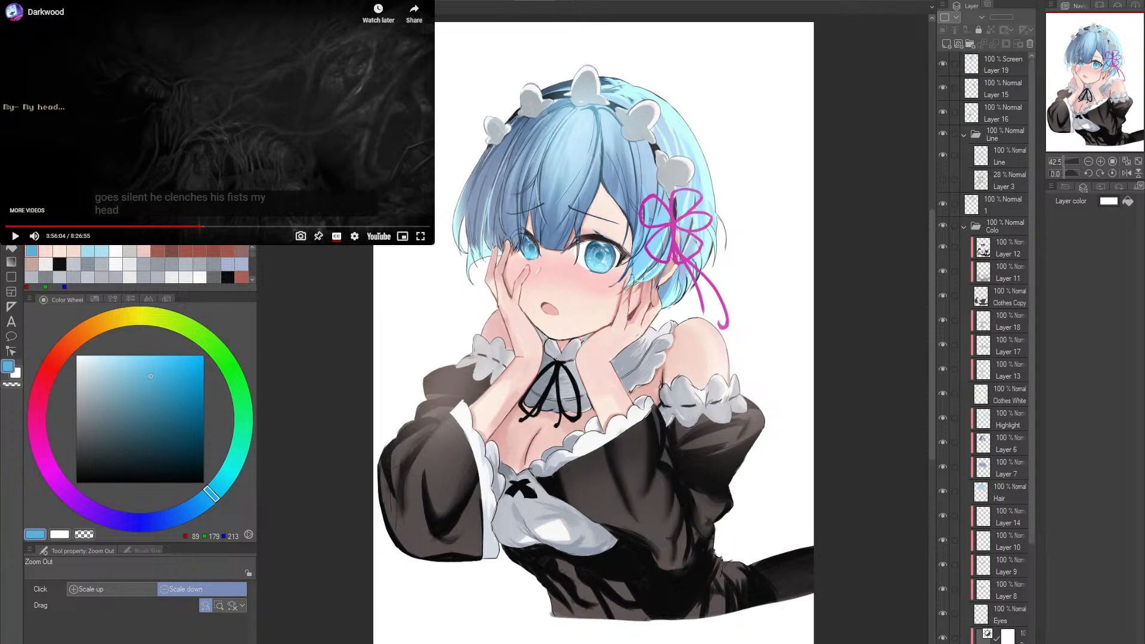
scroll(637, 286, up, 1)
scroll(632, 284, down, 2)
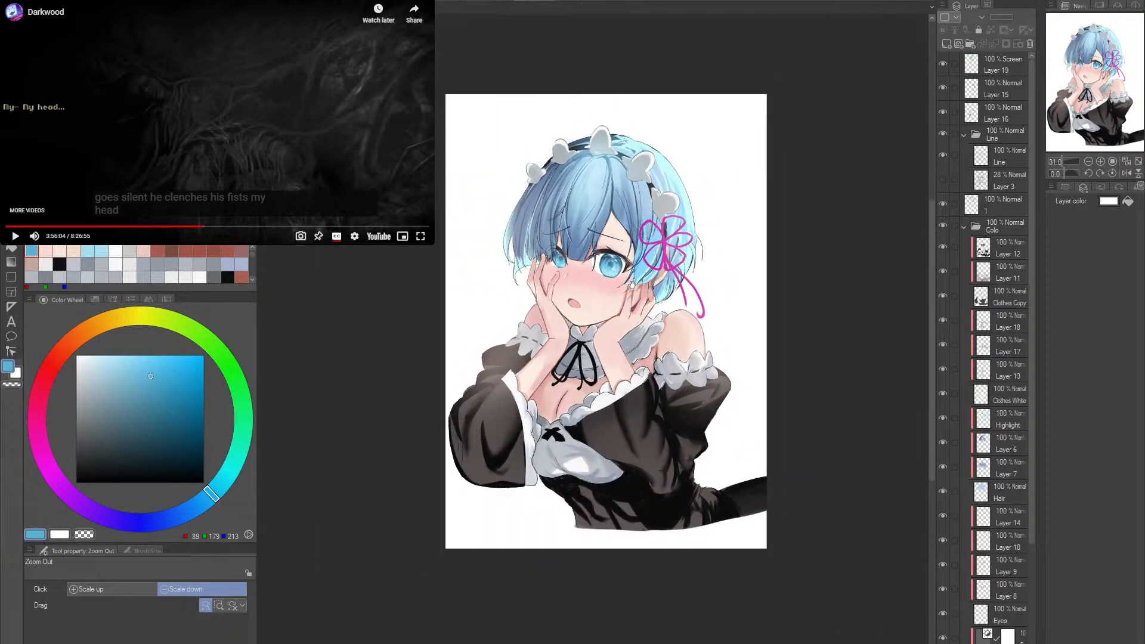
scroll(623, 279, up, 1)
scroll(623, 274, up, 2)
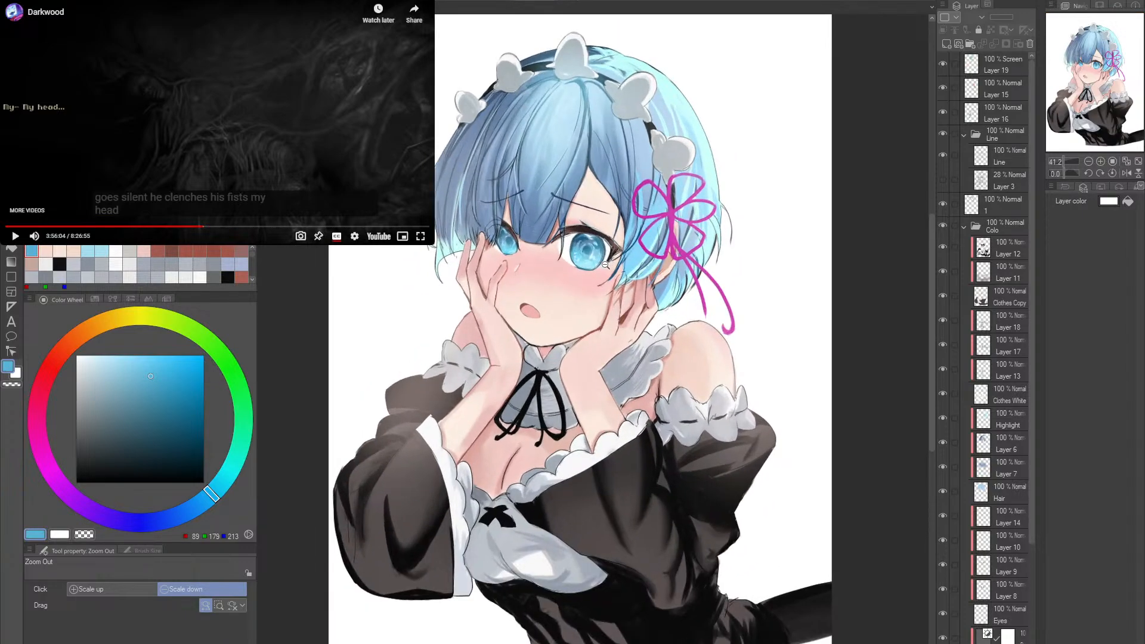
scroll(644, 258, down, 1)
scroll(645, 258, down, 1)
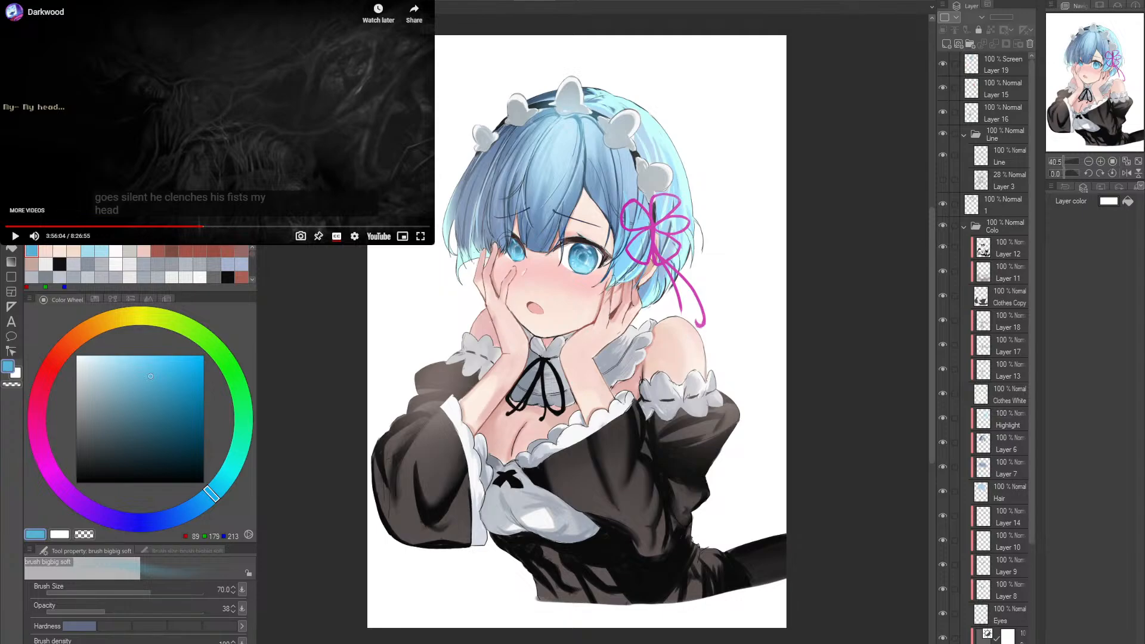
- Brush a pale cyan glow onto the hair ends on Layer 19 with the bigbig soft brush enlarged to size 250
click(1004, 64)
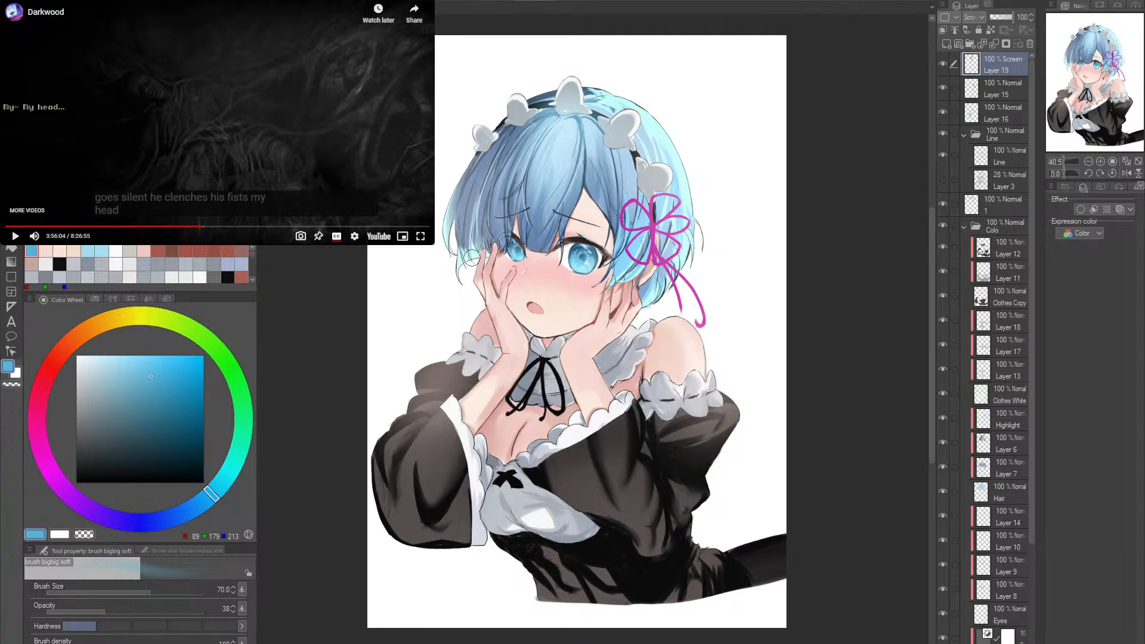
key(alt+space)
mouse_move(458, 251)
mouse_down()
mouse_move(496, 292)
mouse_move(474, 273)
mouse_move(519, 261)
mouse_move(493, 248)
mouse_move(477, 216)
mouse_move(495, 305)
mouse_up()
alt+click(470, 284)
key(alt+space)
key(bracketright)
key(bracketright)
key(bracketright)
key(bracketright)
key(bracketright)
key(bracketright)
mouse_move(479, 181)
mouse_down()
mouse_move(491, 332)
mouse_move(553, 92)
mouse_up()
drag(671, 220, 585, 253)
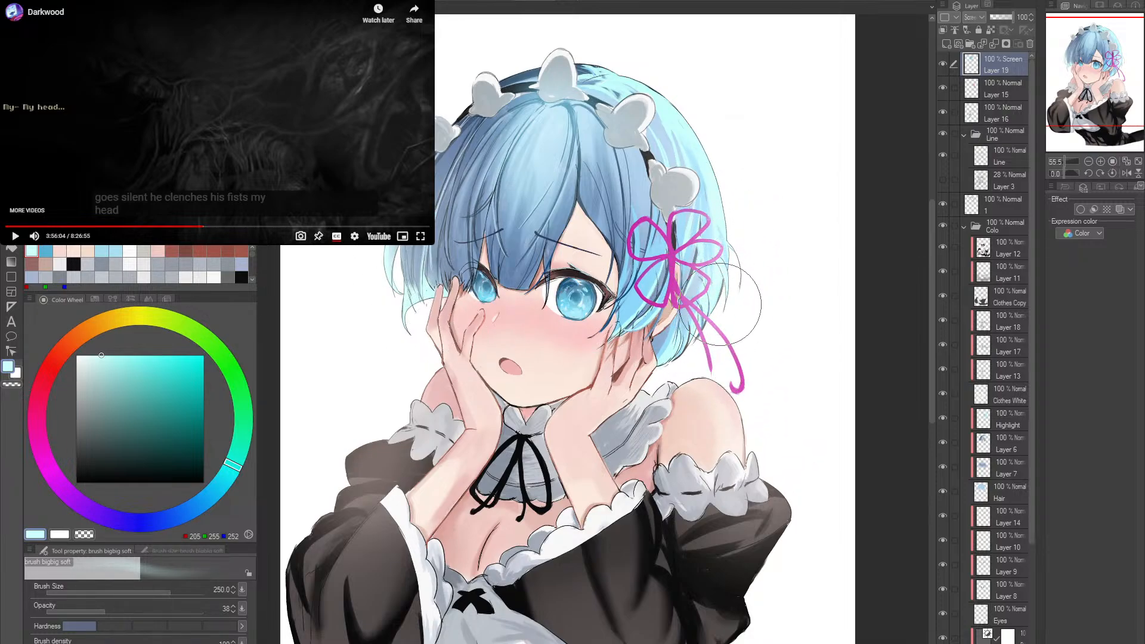
- Brush magenta glow sampled from the ribbon over the shoulder and hair tips, and a pale peach glow over the chest
alt+click(747, 372)
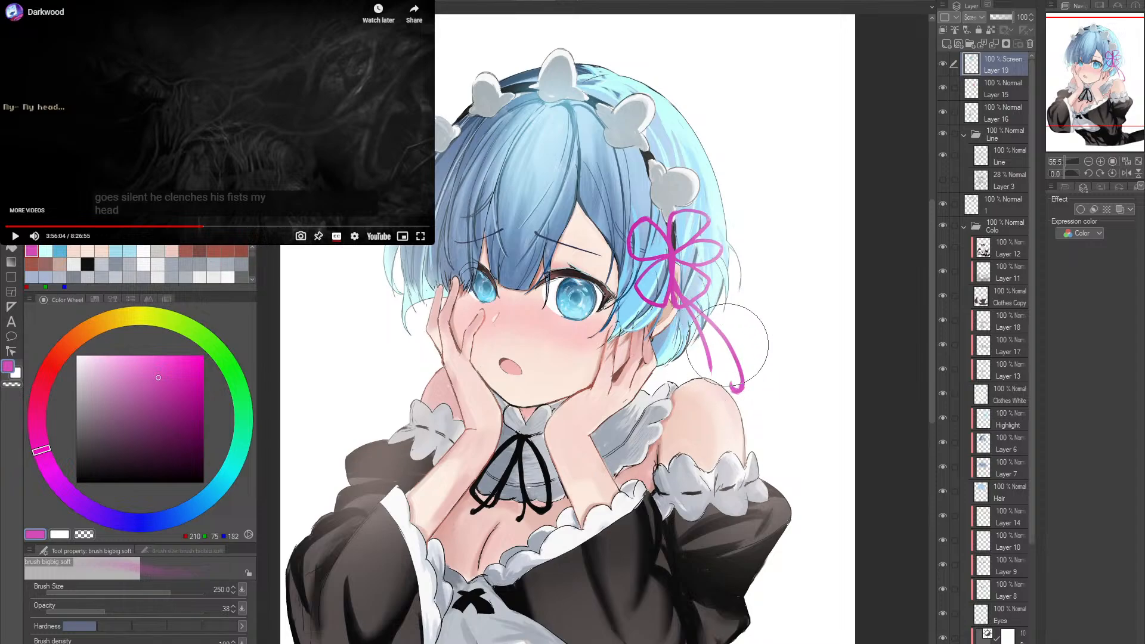
mouse_move(702, 321)
mouse_down()
mouse_move(713, 373)
mouse_move(726, 353)
mouse_move(711, 395)
mouse_move(739, 370)
mouse_move(680, 387)
mouse_move(750, 371)
mouse_move(719, 396)
mouse_up()
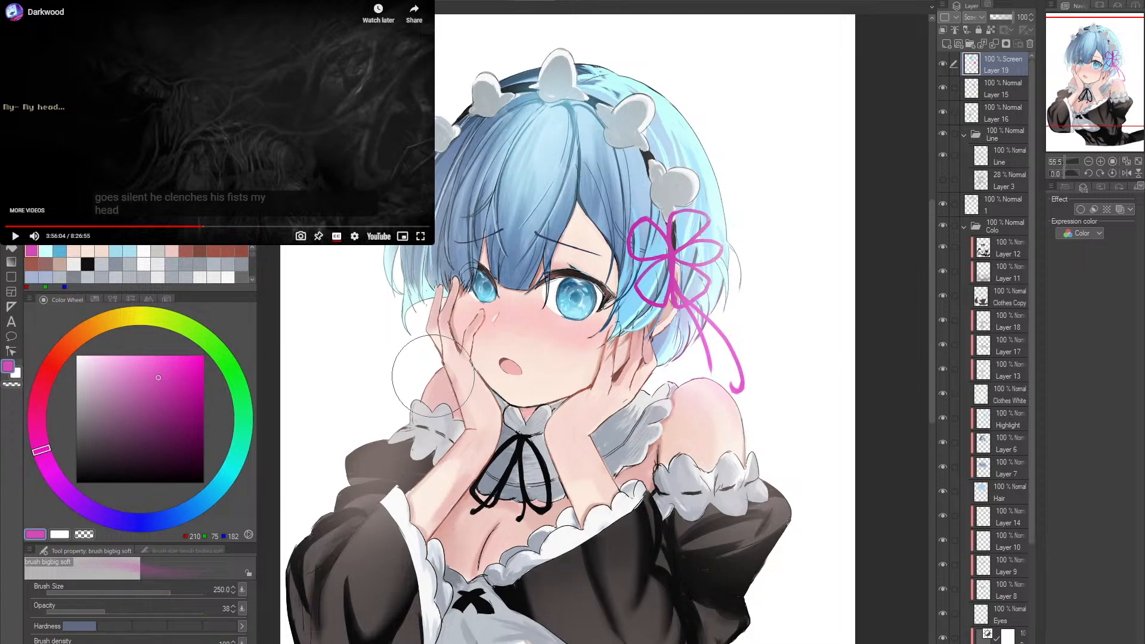
mouse_move(477, 525)
mouse_down()
mouse_move(465, 548)
mouse_move(501, 548)
mouse_up()
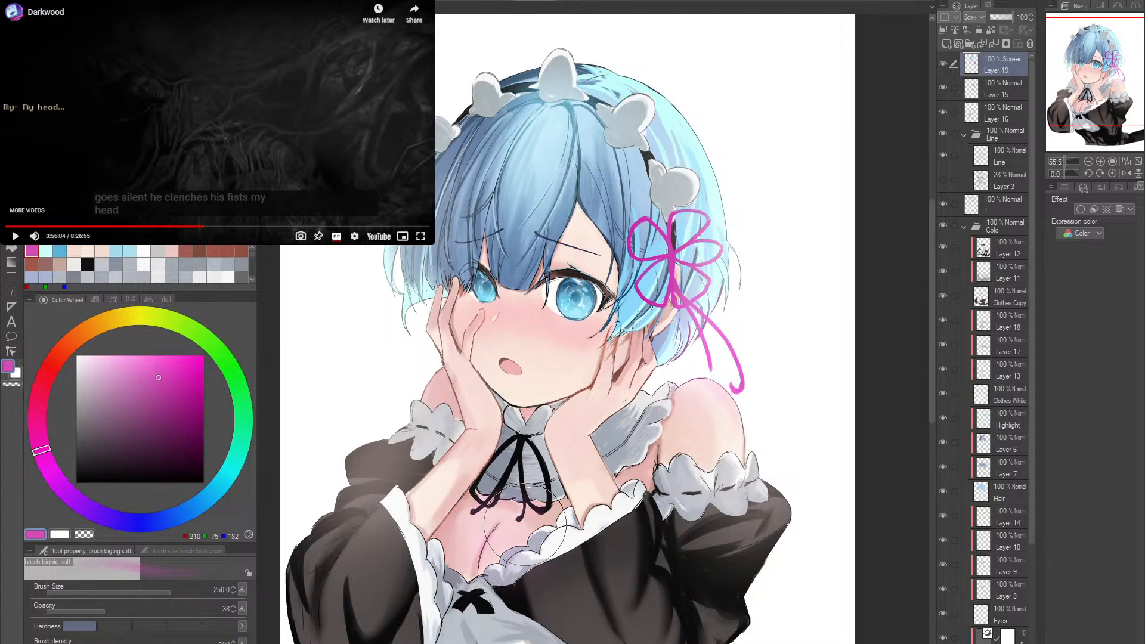
alt+click(728, 434)
mouse_move(491, 499)
mouse_down()
mouse_move(546, 417)
mouse_move(535, 456)
mouse_move(555, 457)
mouse_up()
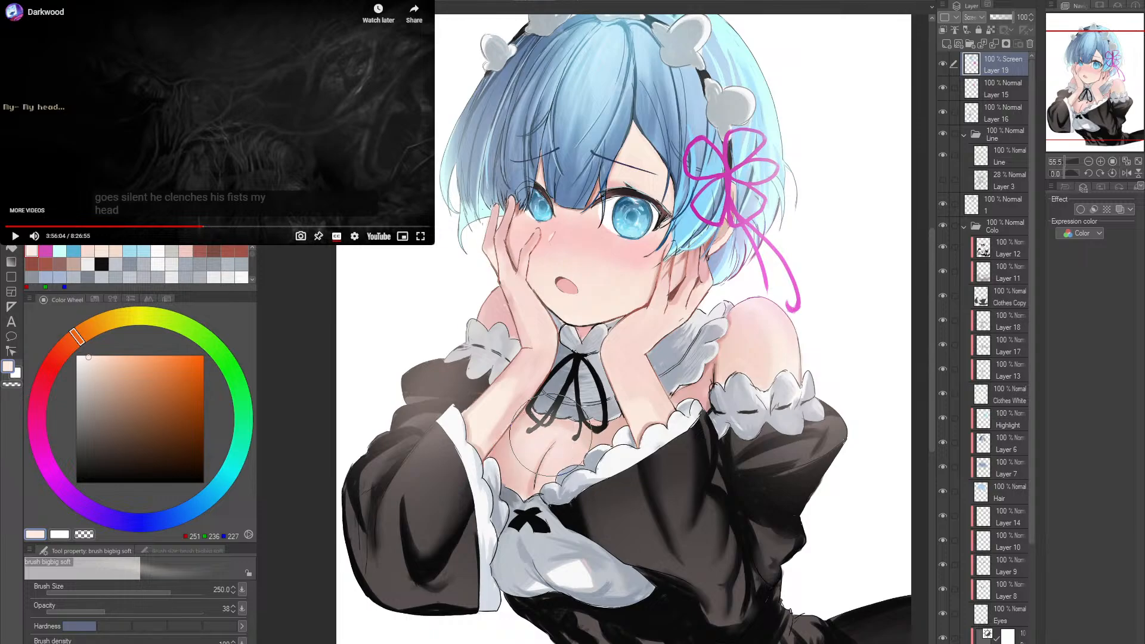
alt+click(692, 402)
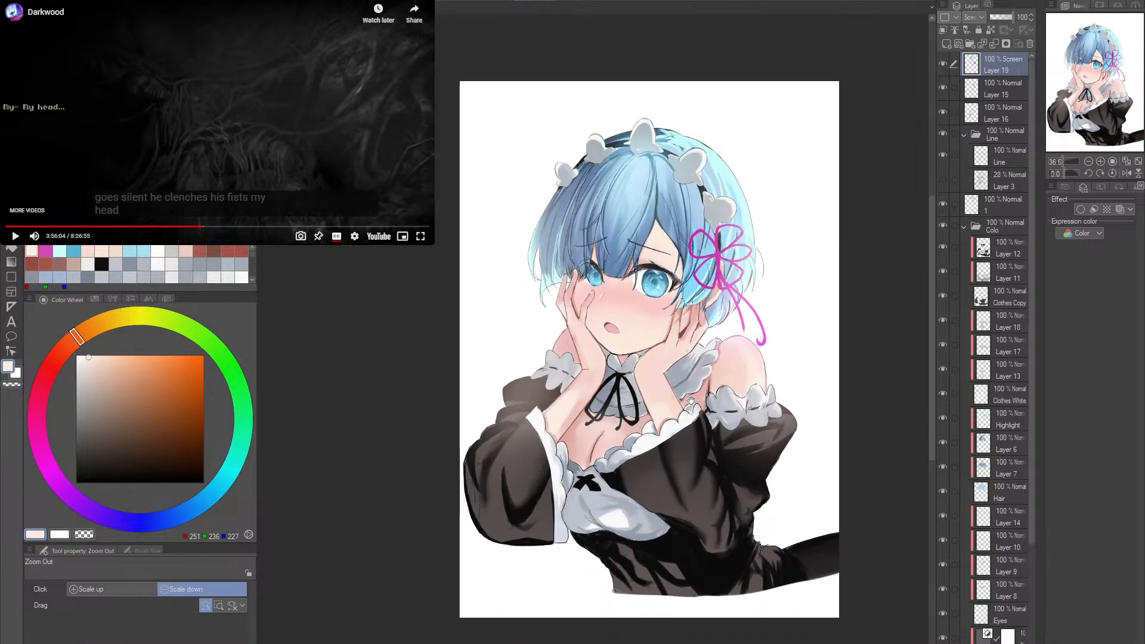
- Touch up the glow around the face and raised hand with the Soft eraser at a reduced size
drag(690, 401, 675, 419)
ctrl+click(656, 364)
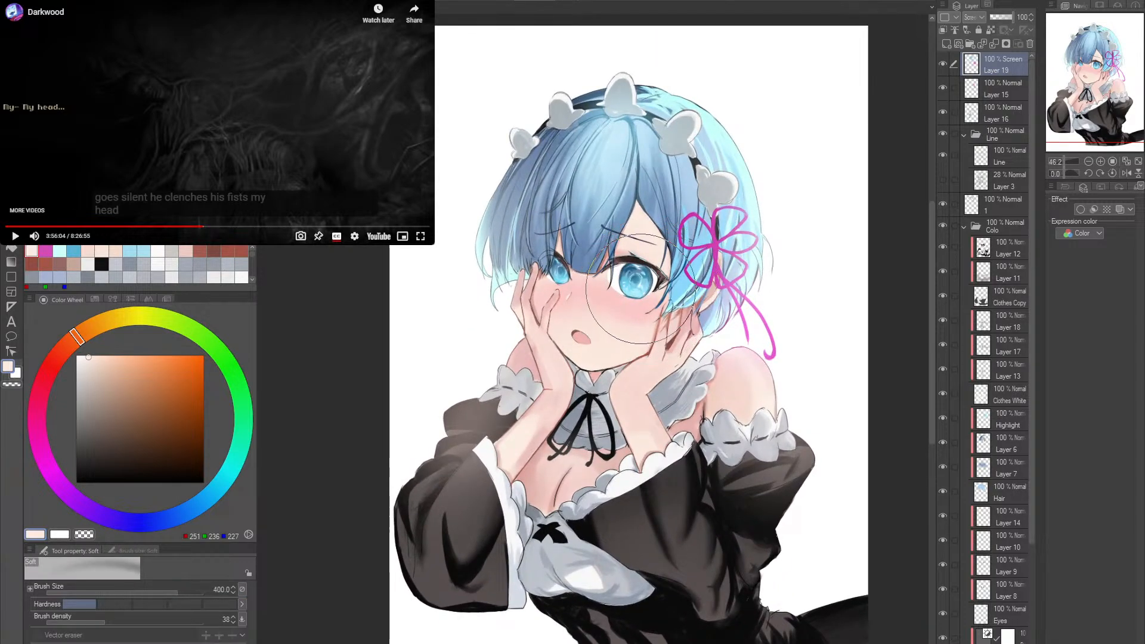
key(bracketleft)
key(bracketleft)
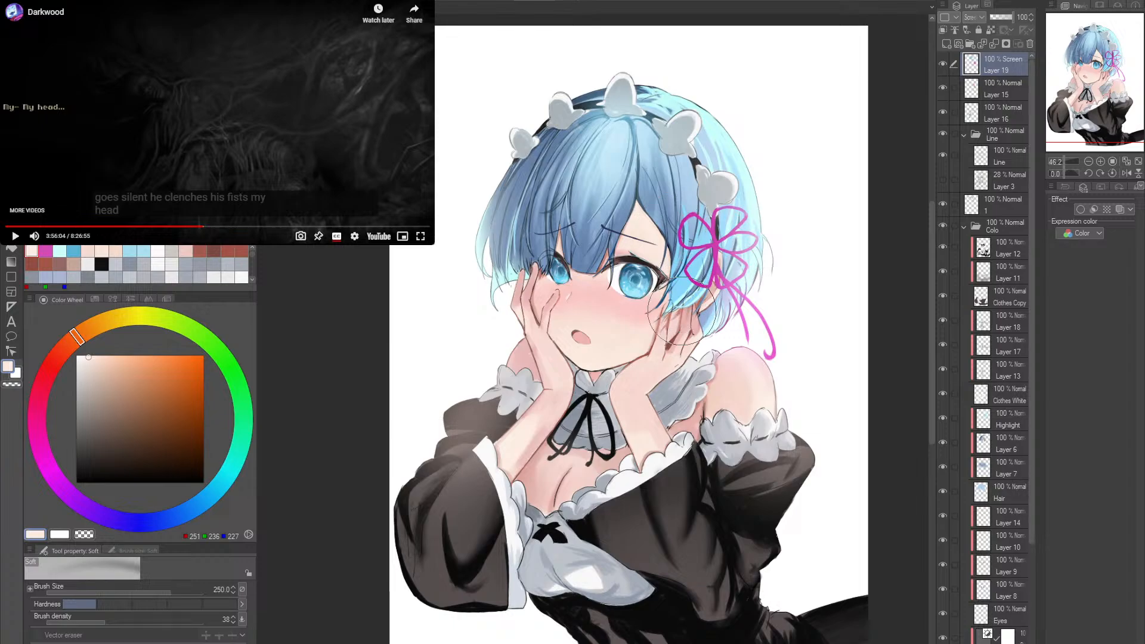
key(alt+space)
mouse_move(771, 316)
mouse_down()
mouse_move(759, 308)
mouse_move(772, 300)
mouse_up()
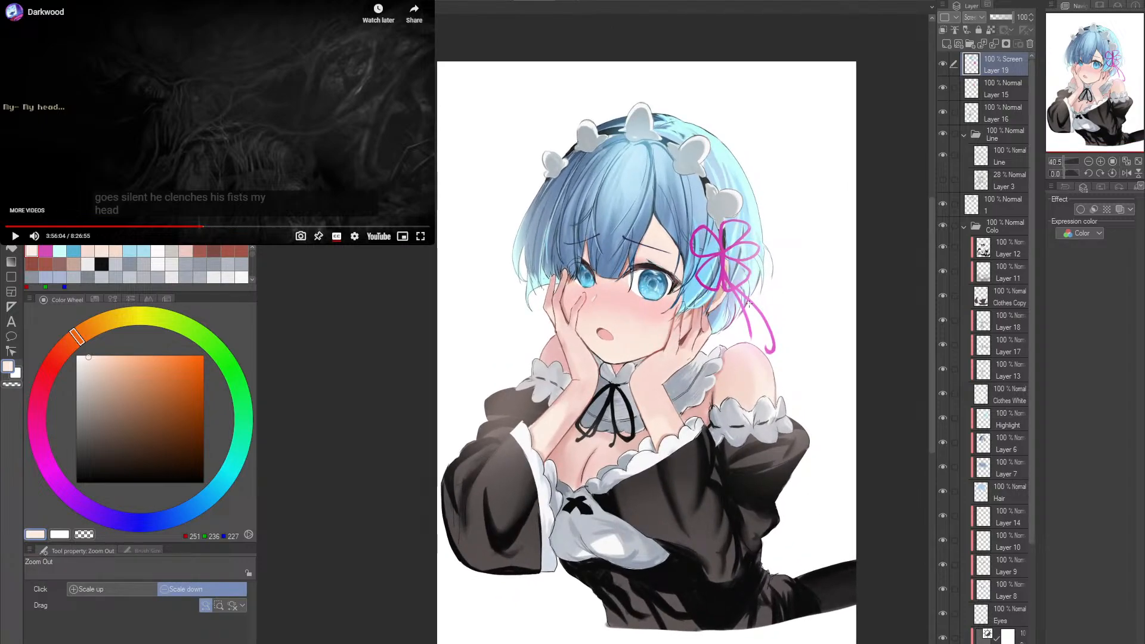
drag(741, 302, 719, 295)
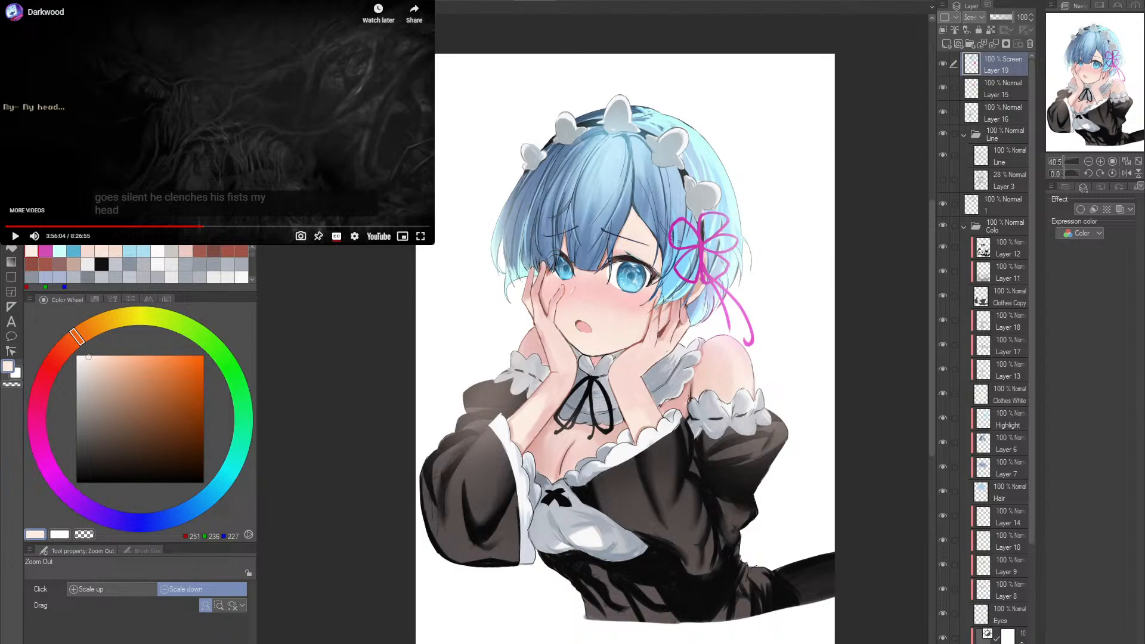
- Compare the glow with the earlier painting in the other open canvas, returning to the illustration
key(ctrl+Tab)
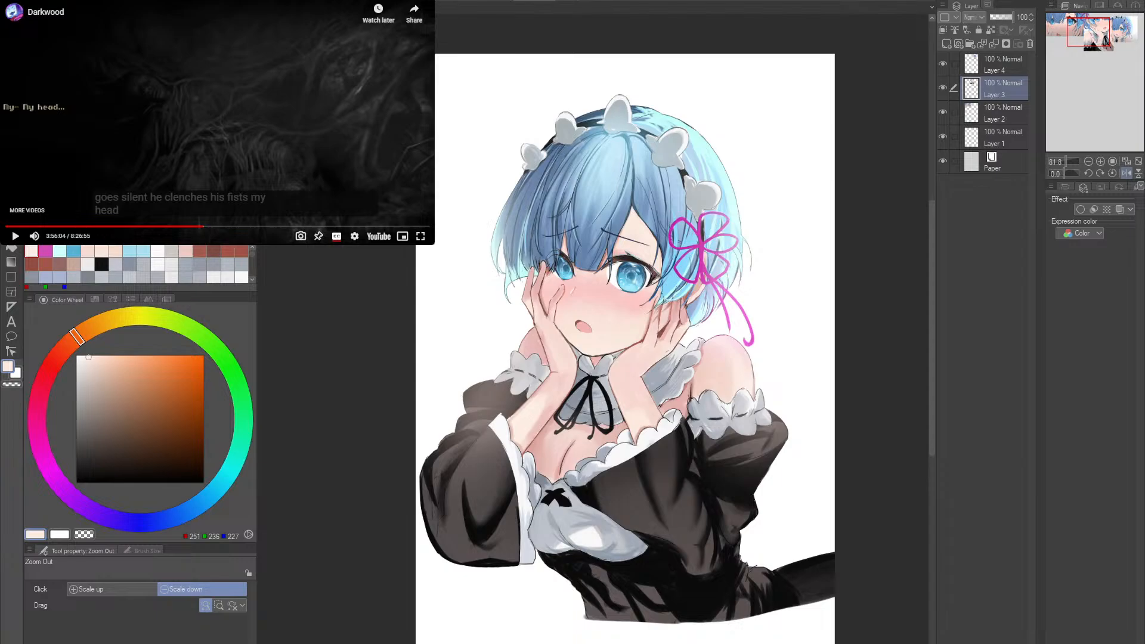
key(ctrl+Tab)
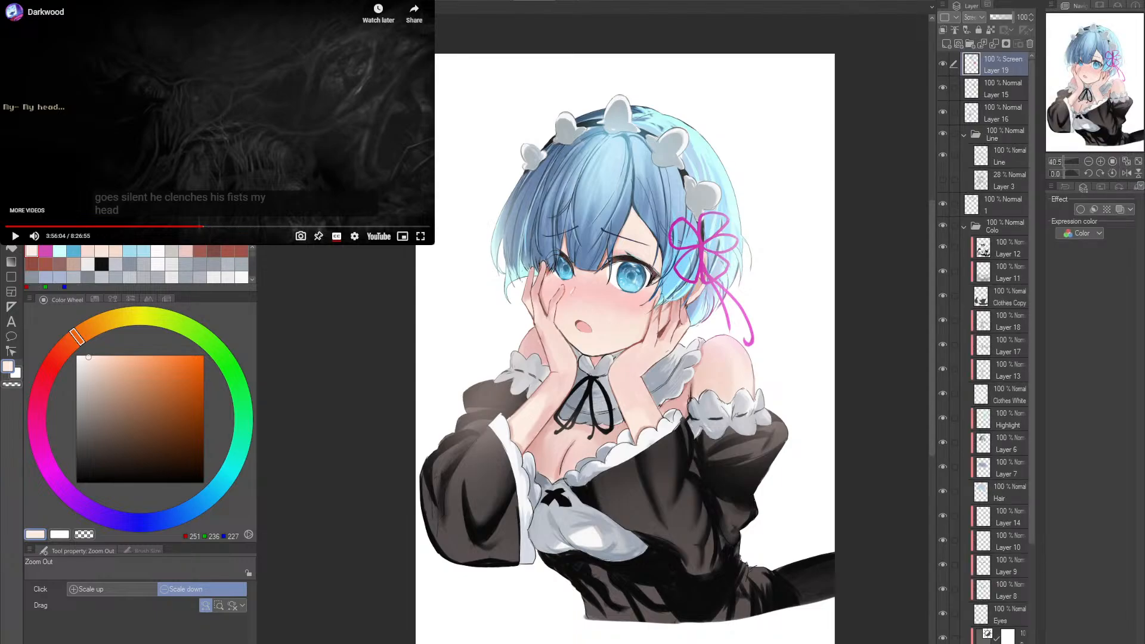
key(ctrl+Tab)
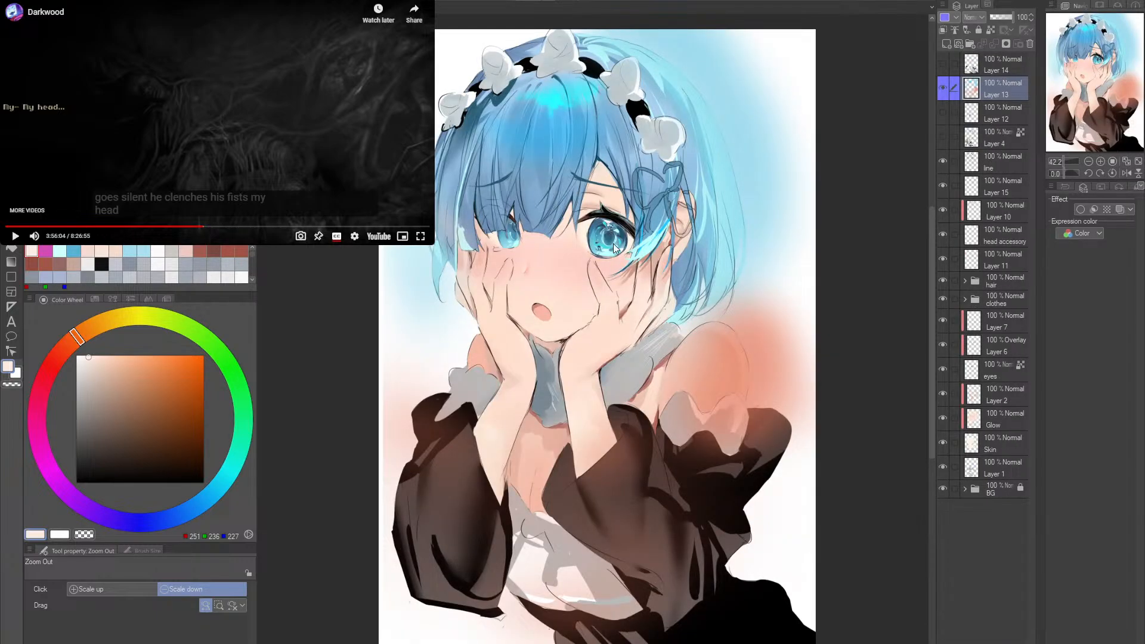
key(ctrl+Tab)
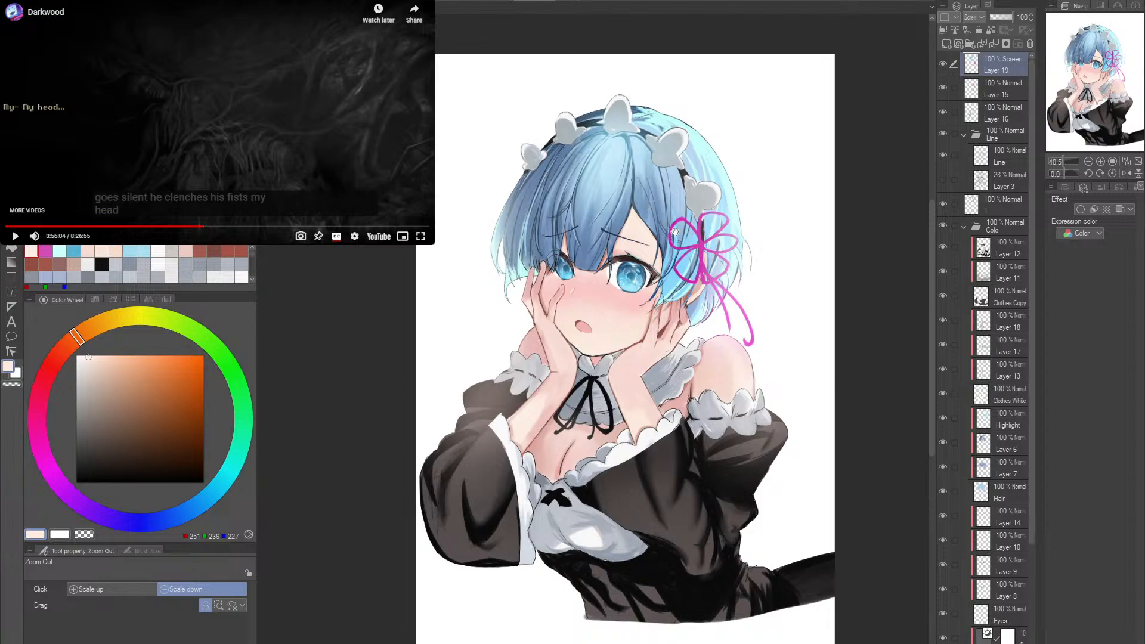
scroll(714, 197, up, 1)
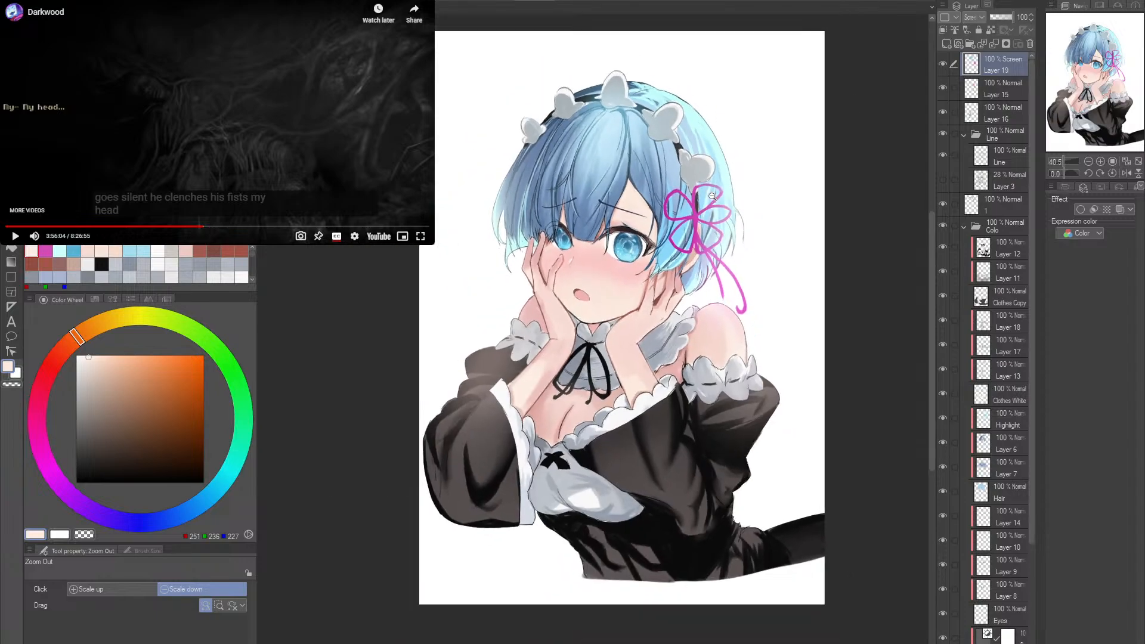
scroll(651, 242, up, 1)
scroll(682, 223, up, 1)
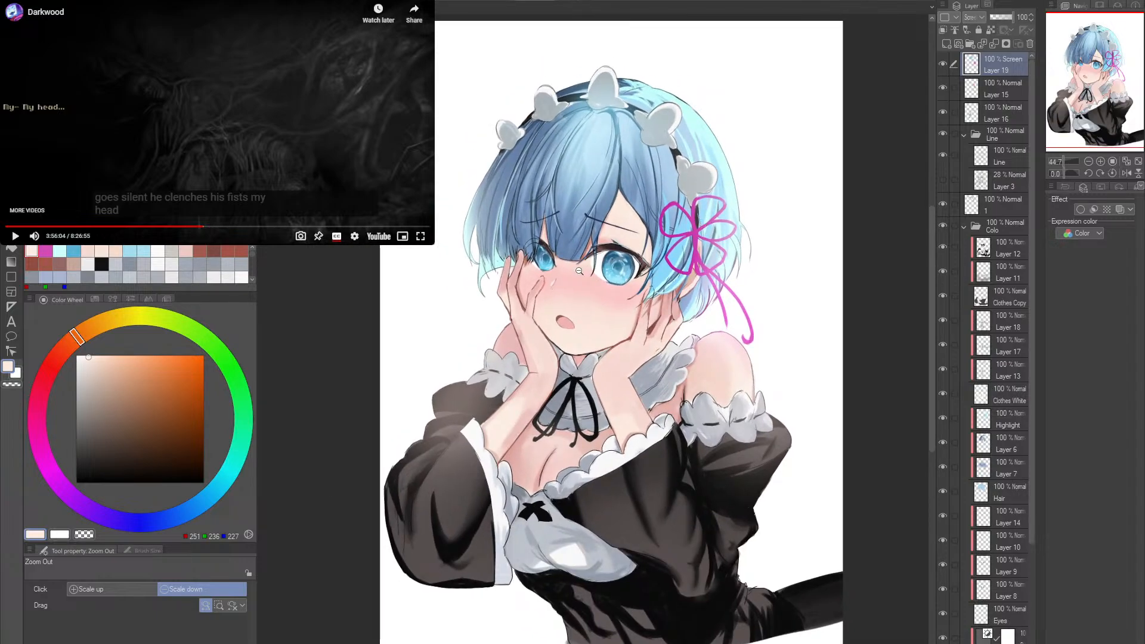
- On Layer 15, paint over the black line between the fingers on the cheek in reddish brown with the ink pen at size 8
scroll(579, 271, up, 3)
scroll(549, 304, up, 1)
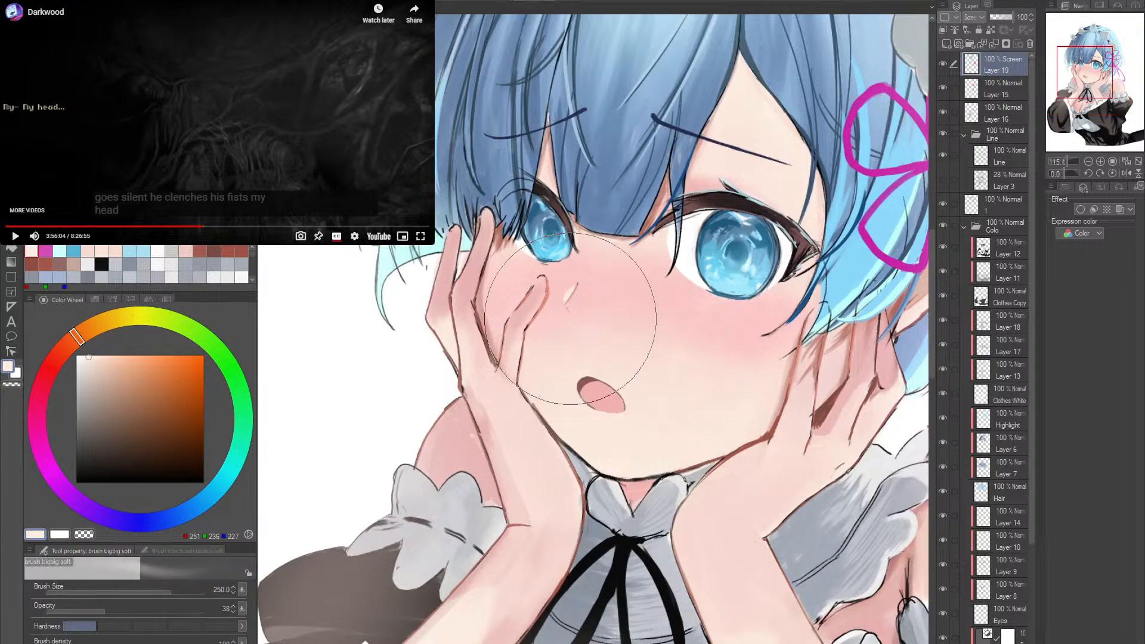
scroll(545, 358, up, 3)
key(bracketleft)
key(bracketleft)
key(bracketleft)
key(bracketleft)
key(bracketleft)
key(bracketleft)
key(bracketleft)
key(bracketleft)
key(bracketleft)
key(bracketleft)
key(bracketleft)
key(bracketleft)
key(bracketleft)
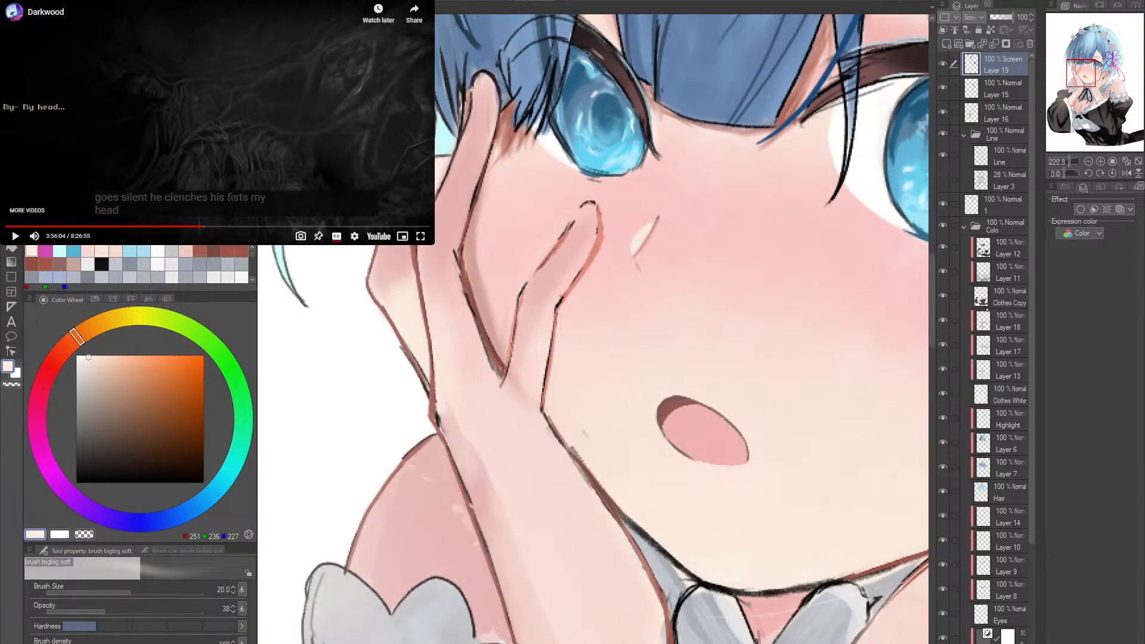
click(1004, 88)
alt+click(485, 340)
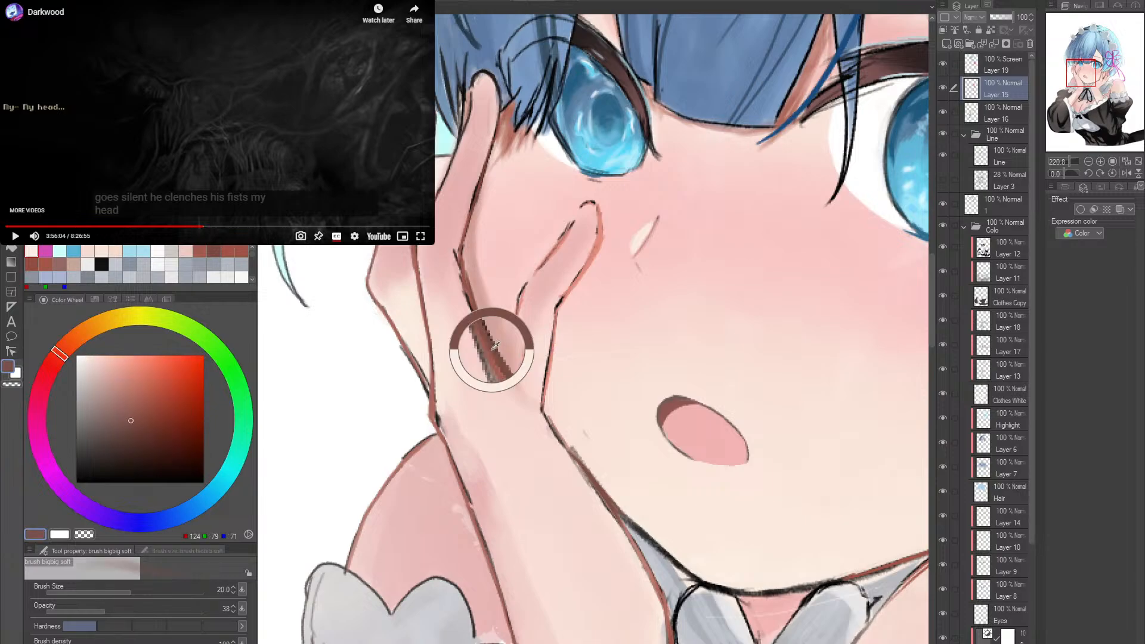
key(bracketleft)
key(bracketleft)
key(bracketleft)
key(bracketleft)
key(bracketleft)
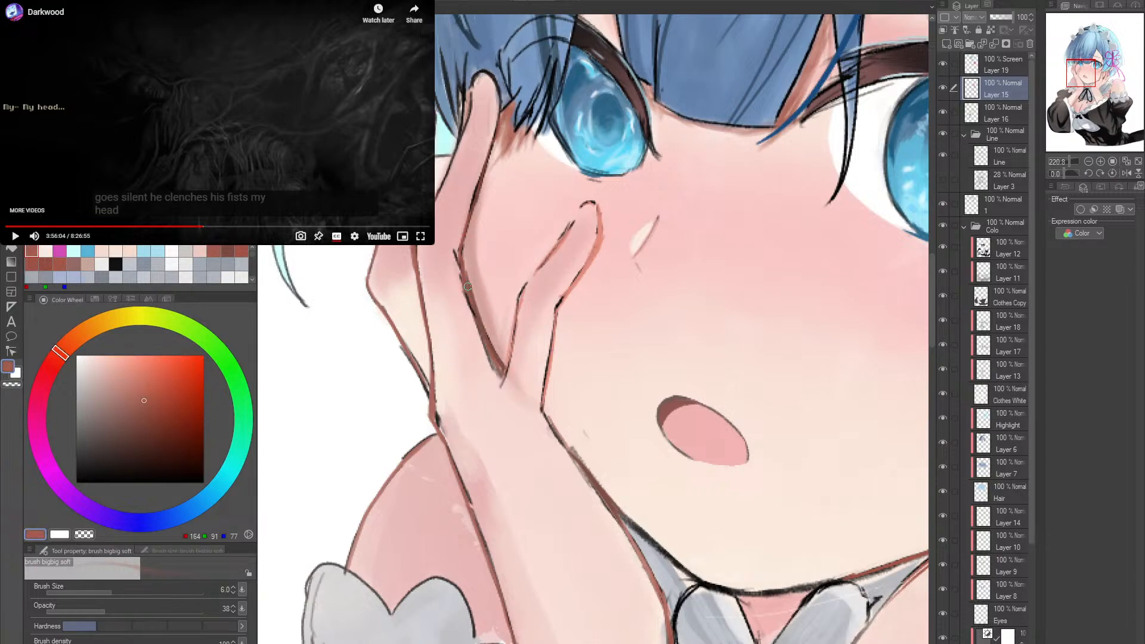
key(p)
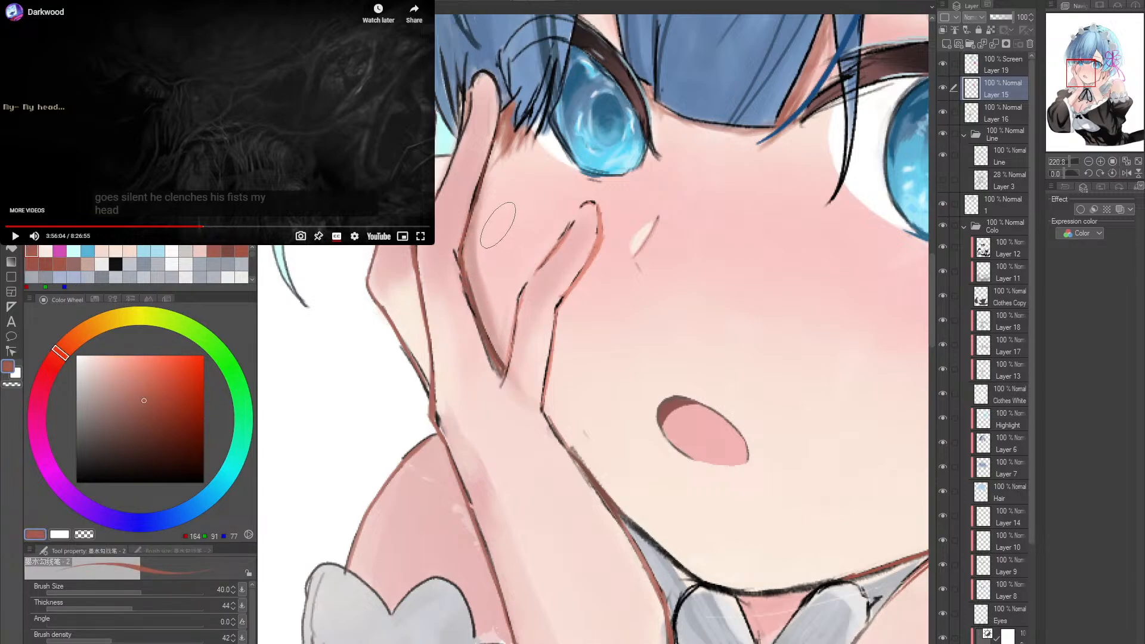
drag(469, 229, 466, 278)
drag(470, 233, 464, 272)
mouse_move(467, 225)
mouse_down()
mouse_move(474, 308)
mouse_move(470, 215)
mouse_move(484, 331)
mouse_up()
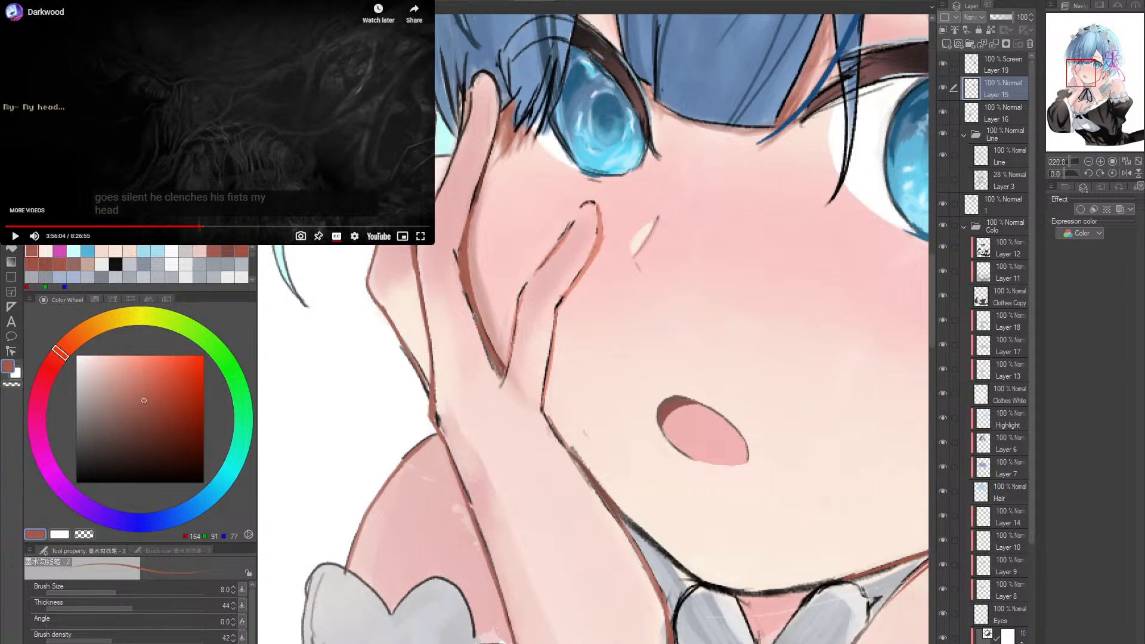
- Thin the reddish-brown finger line by painting along its outer edge in sampled skin pink, redoing the unsatisfactory strokes
alt+click(455, 248)
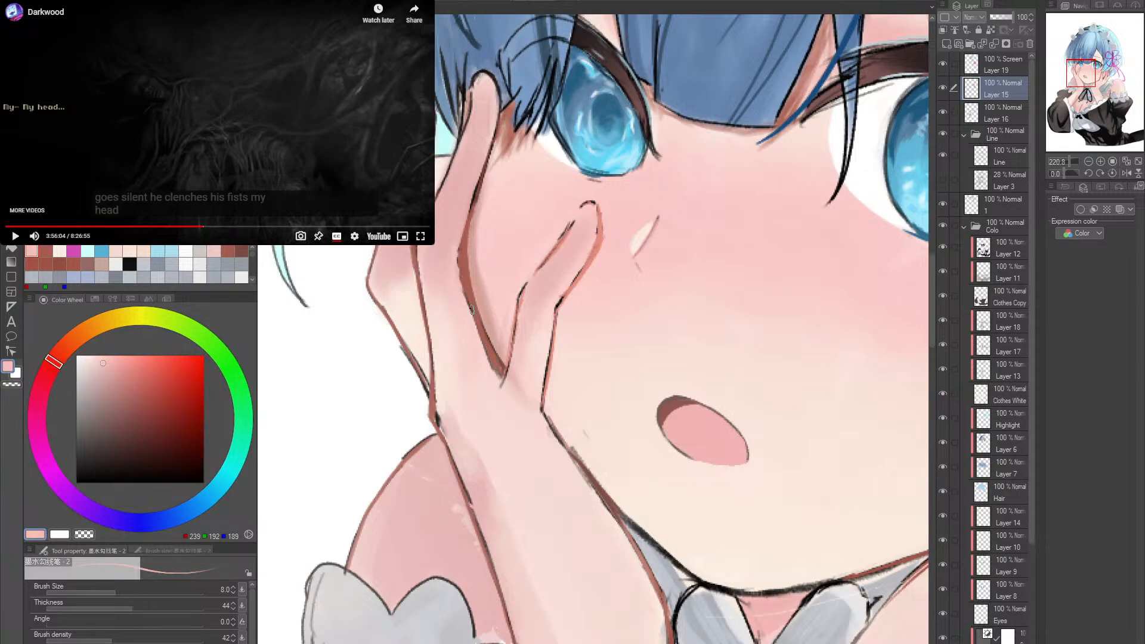
drag(465, 291, 474, 322)
mouse_move(460, 275)
mouse_down()
mouse_move(487, 357)
mouse_move(456, 261)
mouse_move(479, 334)
mouse_up()
drag(459, 267, 482, 348)
key(ctrl+z)
key(ctrl+z)
drag(455, 263, 486, 357)
drag(468, 296, 492, 365)
- Refine the bend of the finger line at the knuckle, alternating sampled skin pink and reddish brown
key(alt+space)
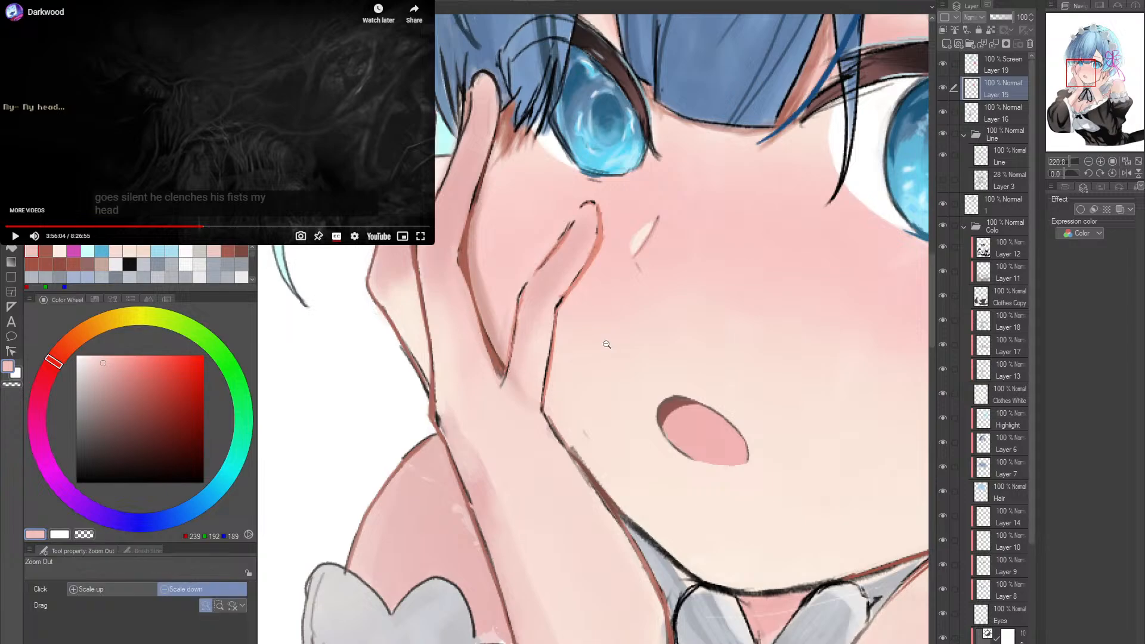
drag(465, 296, 594, 329)
scroll(510, 309, up, 5)
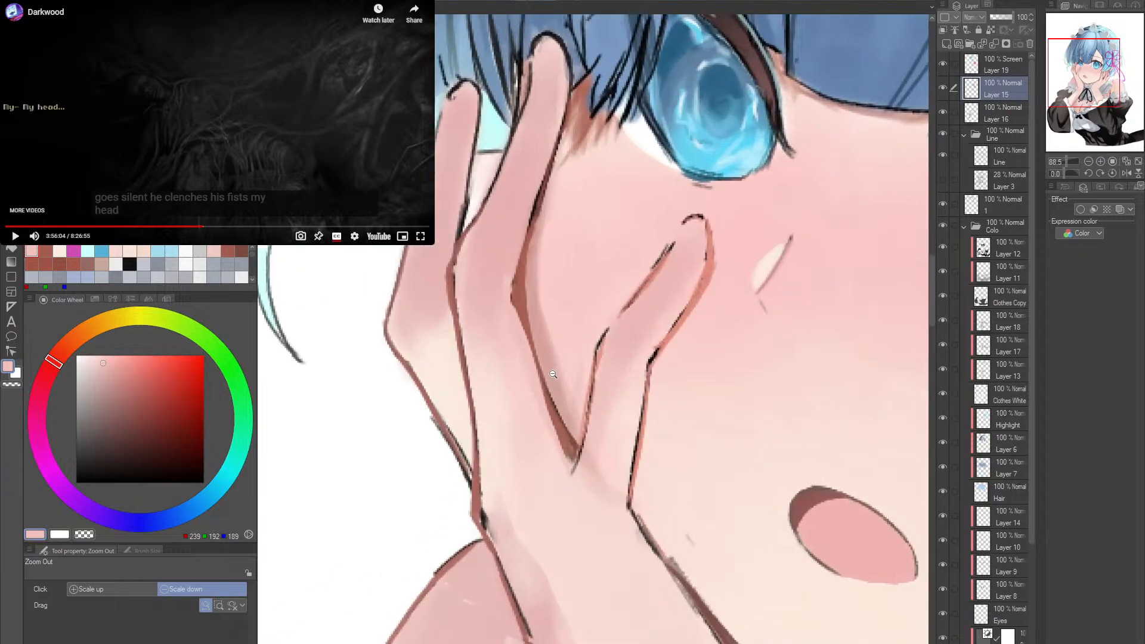
drag(511, 294, 529, 357)
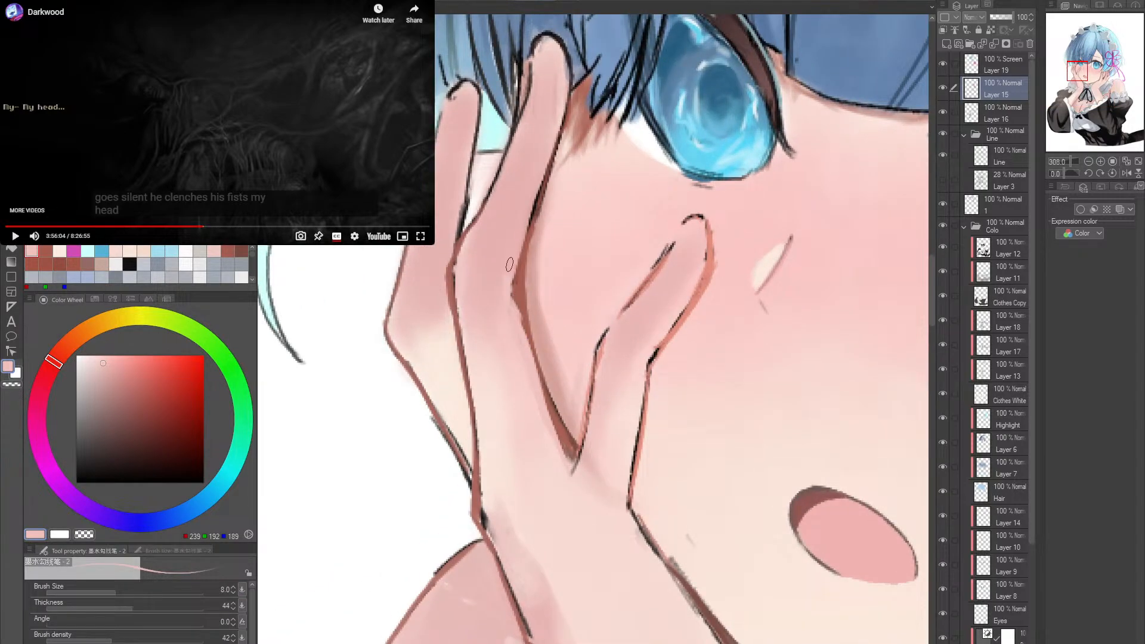
mouse_move(510, 266)
mouse_down()
mouse_move(525, 349)
mouse_move(526, 333)
mouse_up()
alt+click(525, 290)
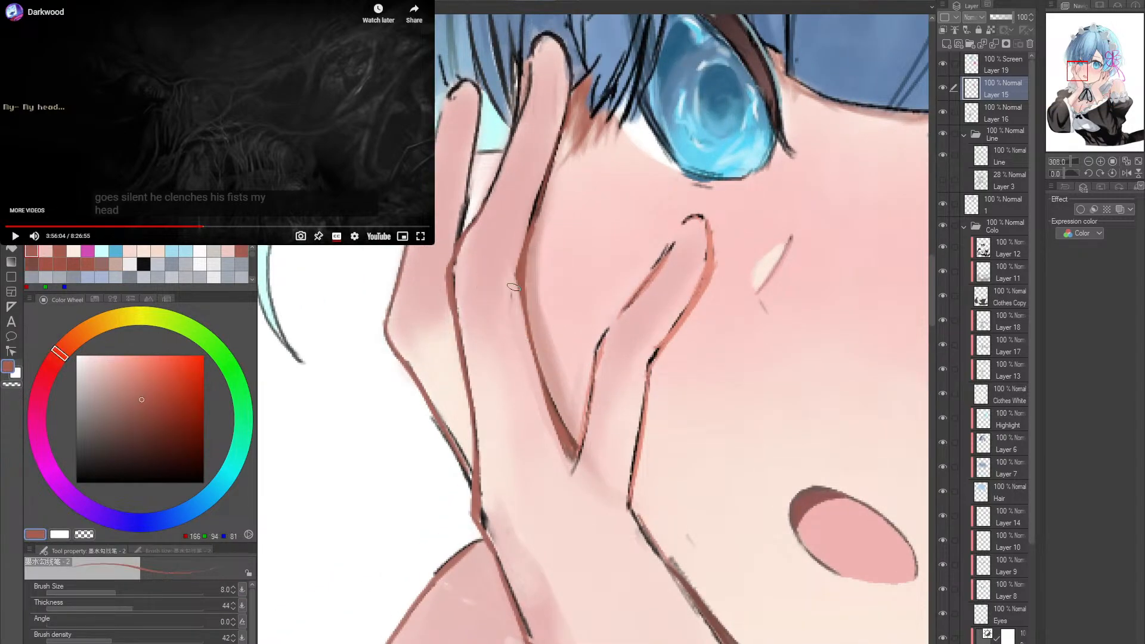
alt+click(521, 280)
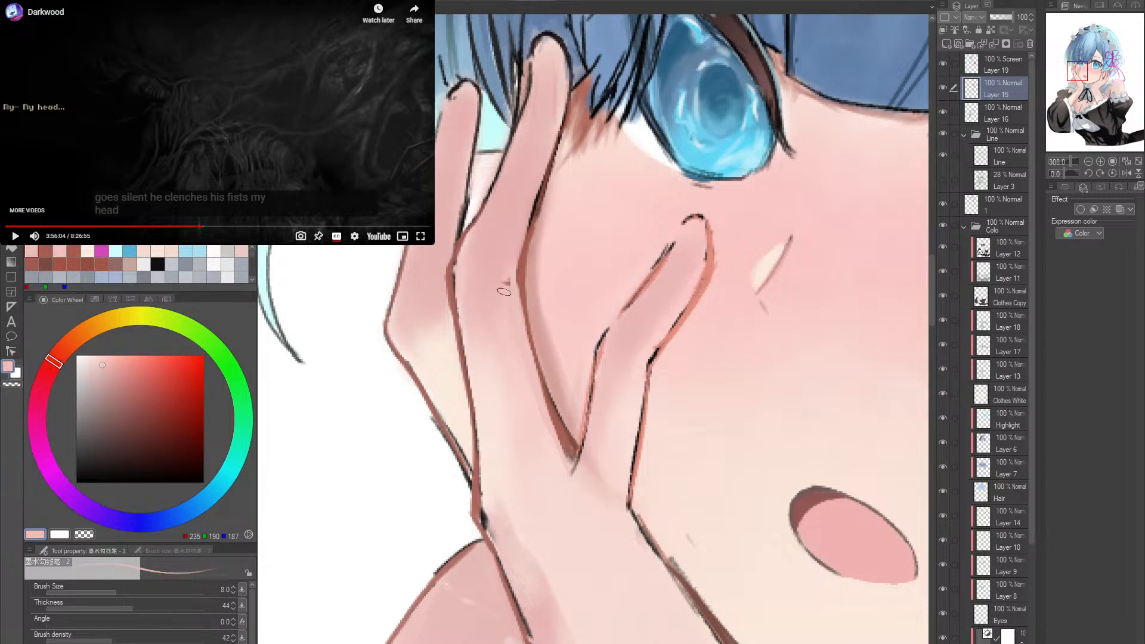
key(r)
drag(649, 287, 631, 270)
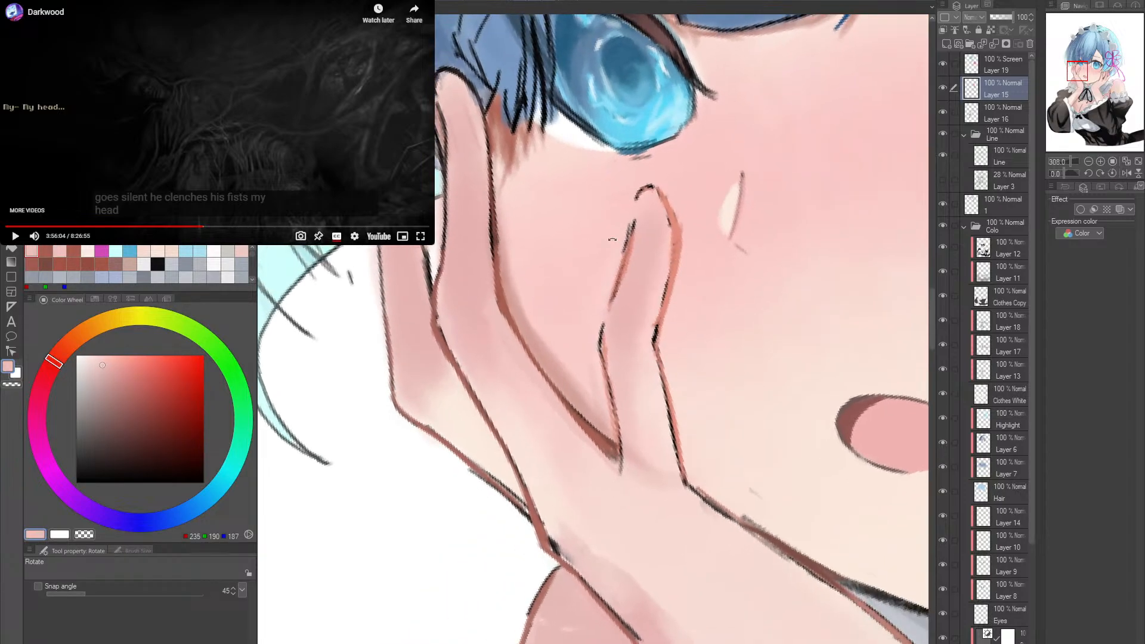
alt+click(494, 307)
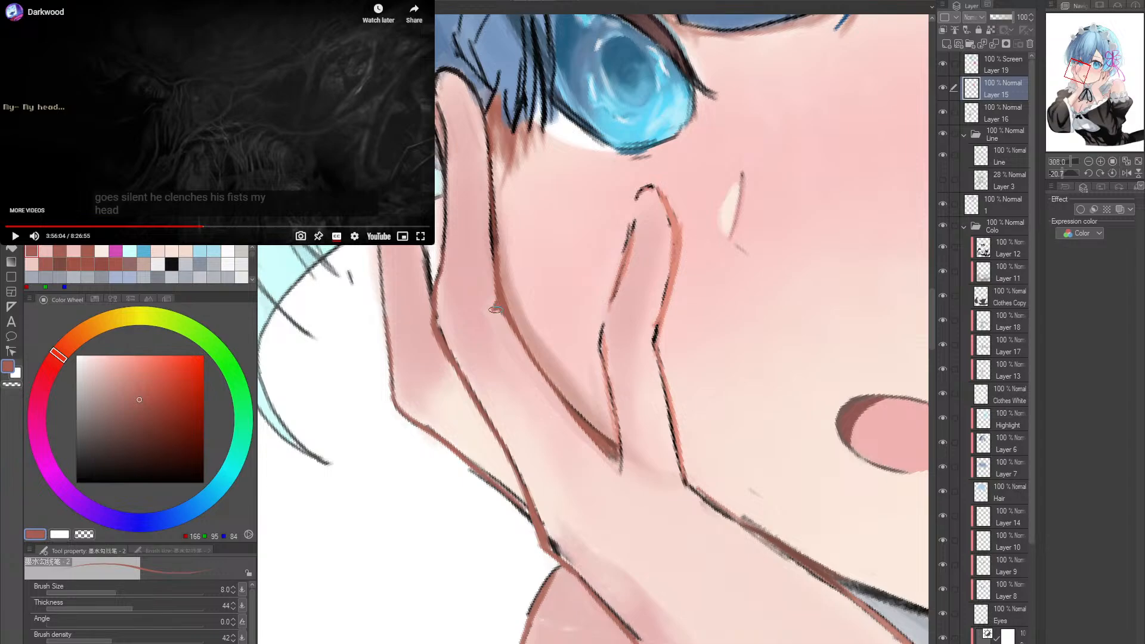
- Check the retouched hand lines against the whole face and figure with the canvas rotation reset
key(ctrl+alt+space)
mouse_move(495, 307)
mouse_down()
mouse_move(689, 451)
mouse_move(693, 426)
mouse_up()
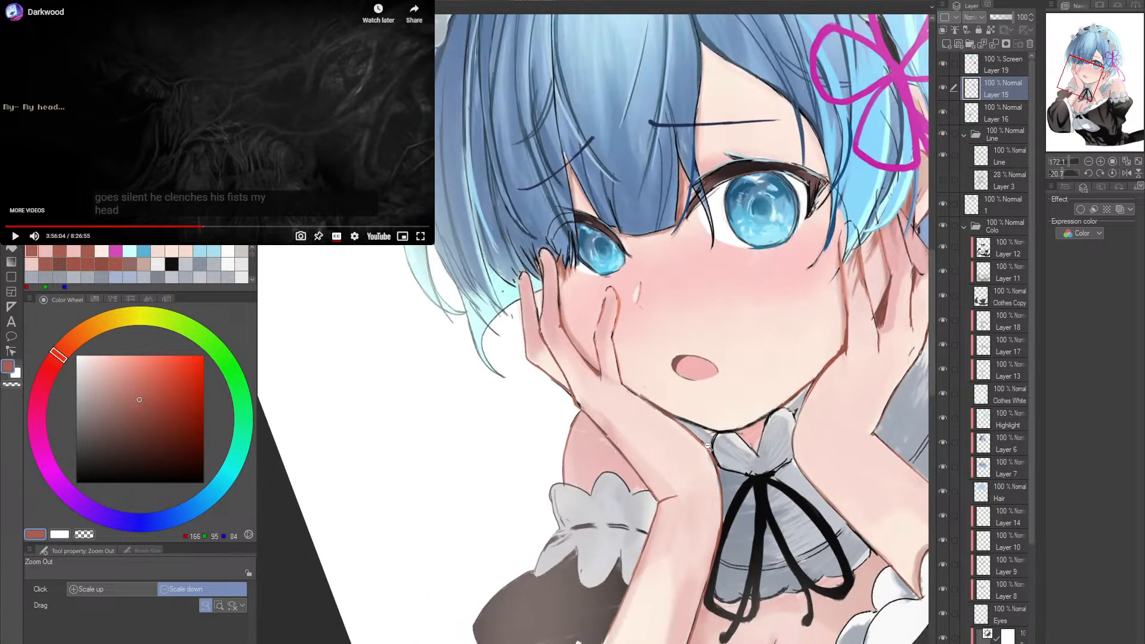
key(r)
double_click(695, 427)
drag(770, 450, 689, 416)
key(ctrl+alt+space)
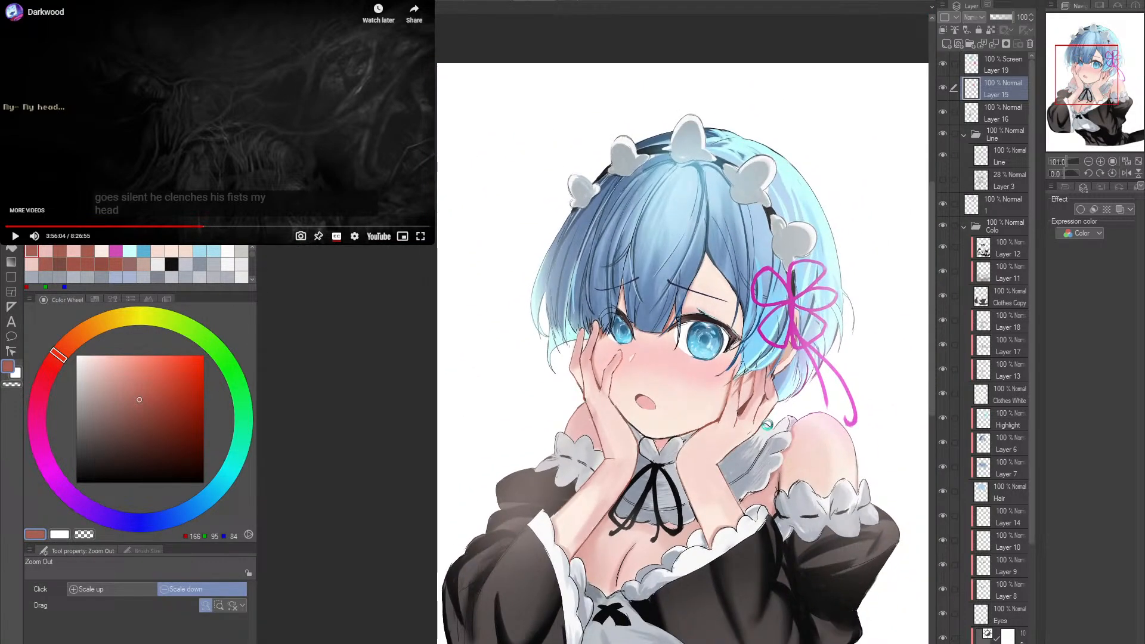
- Try a mid-grey paper colour behind the whole figure to check the glow, and restore the paper to white
drag(731, 448, 706, 412)
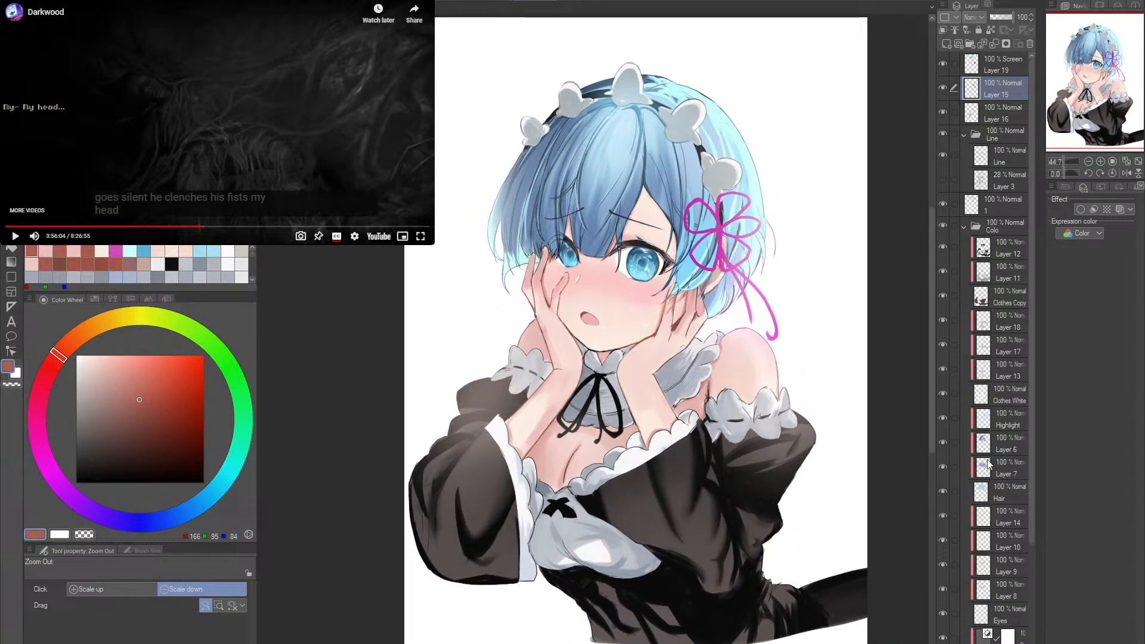
scroll(988, 464, down, 5)
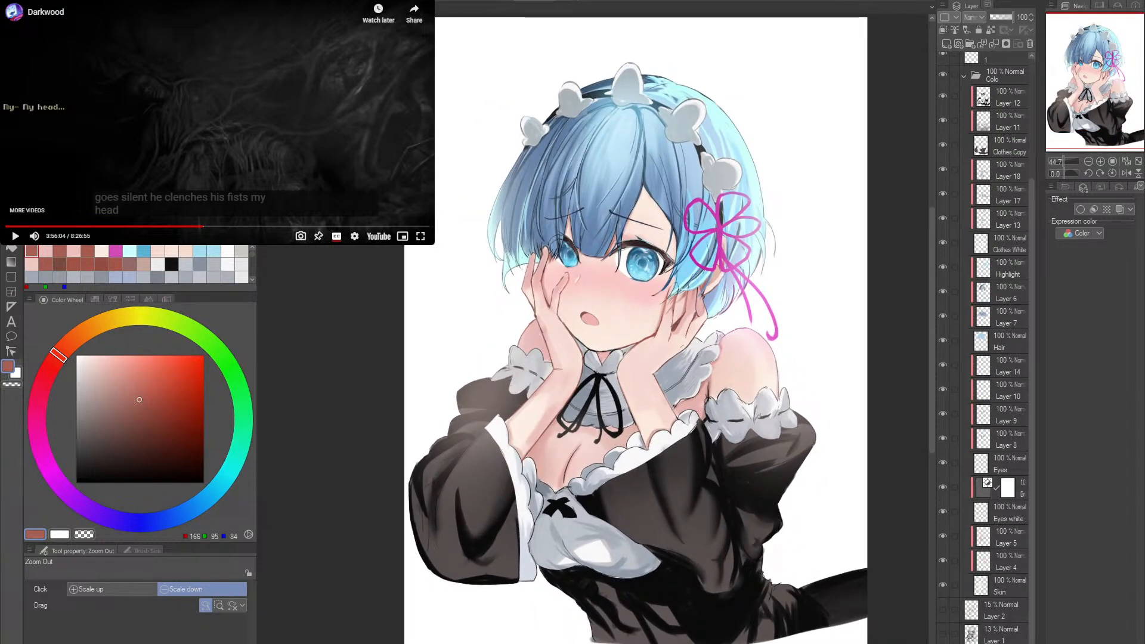
click(1002, 643)
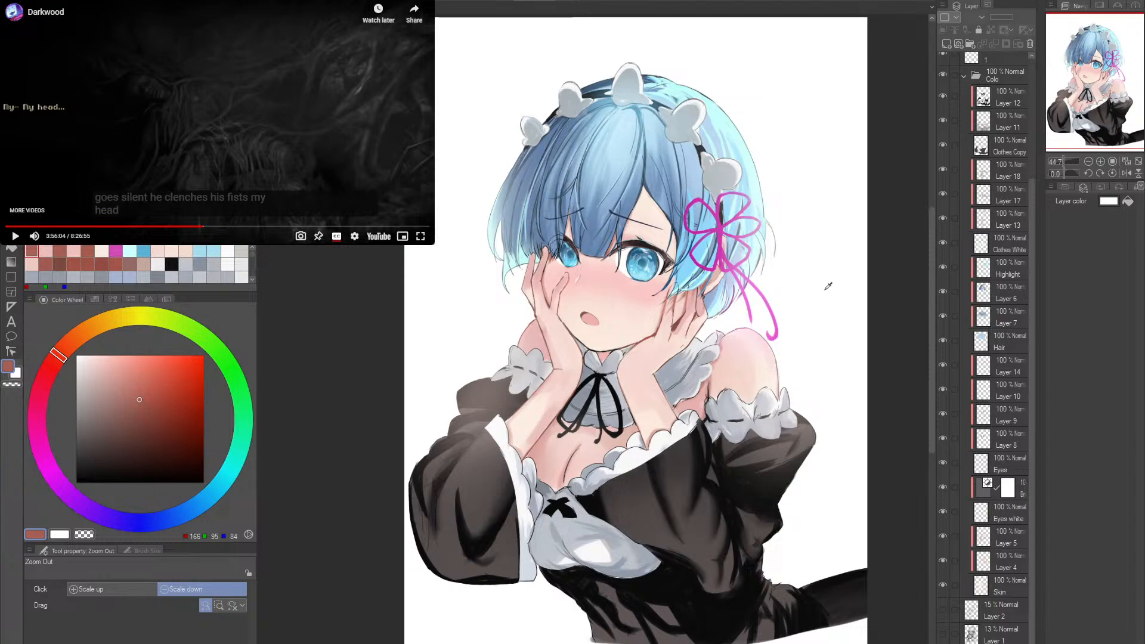
click(1108, 202)
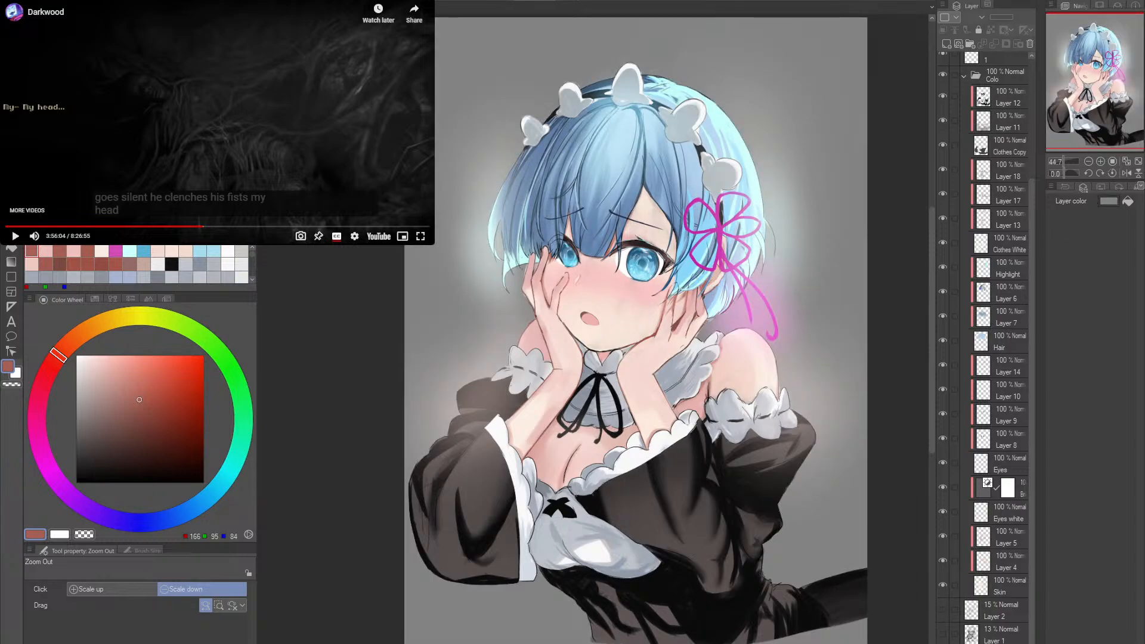
click(1120, 203)
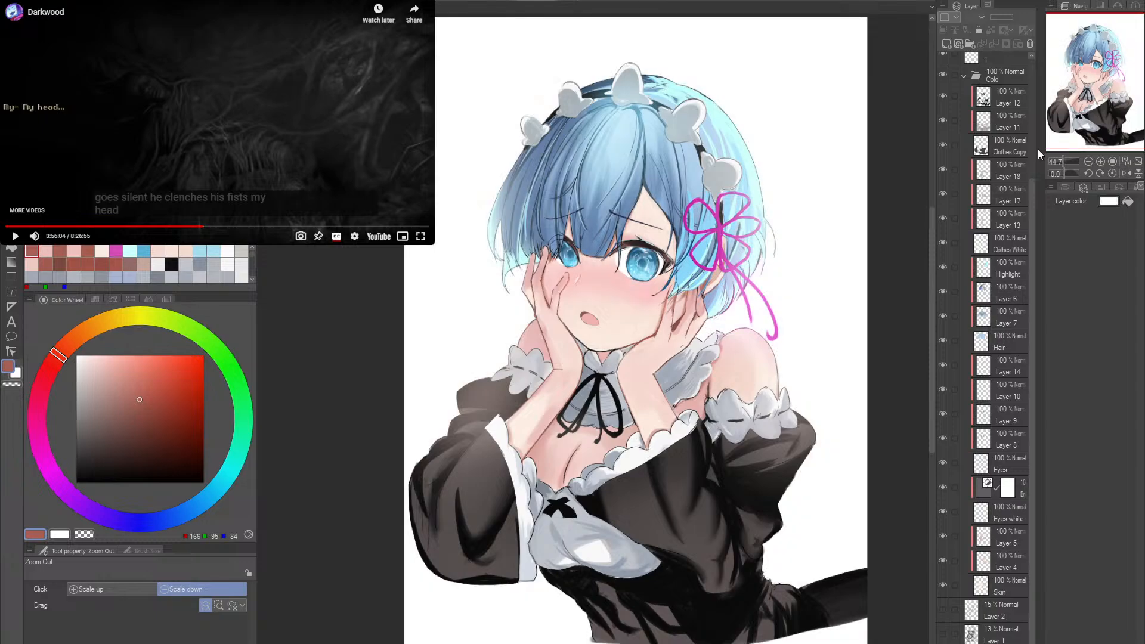
click(781, 295)
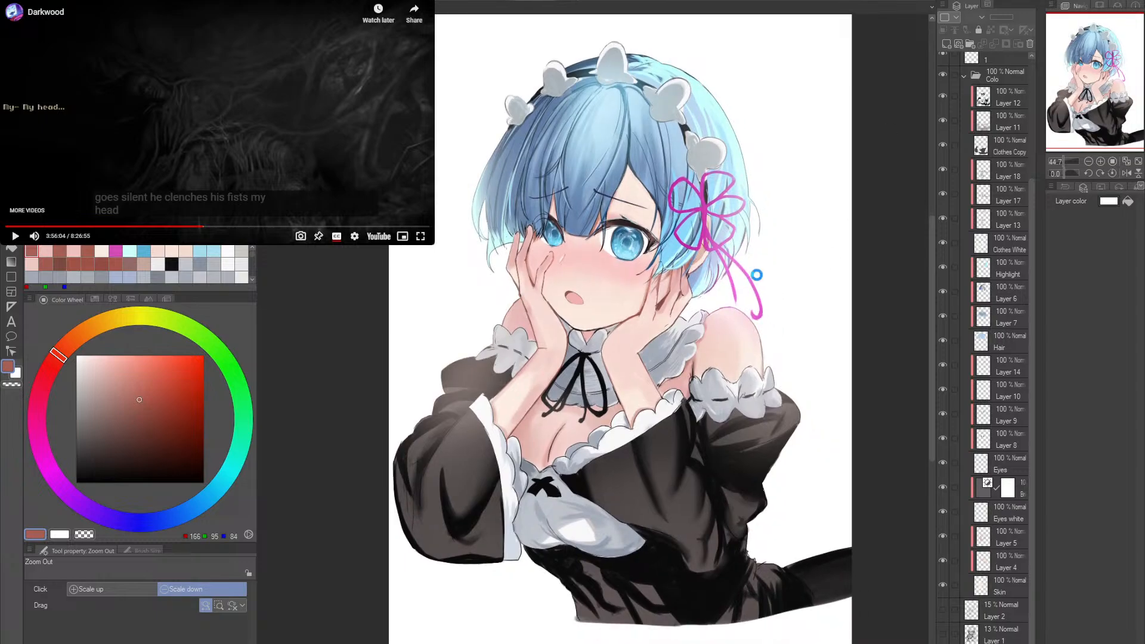